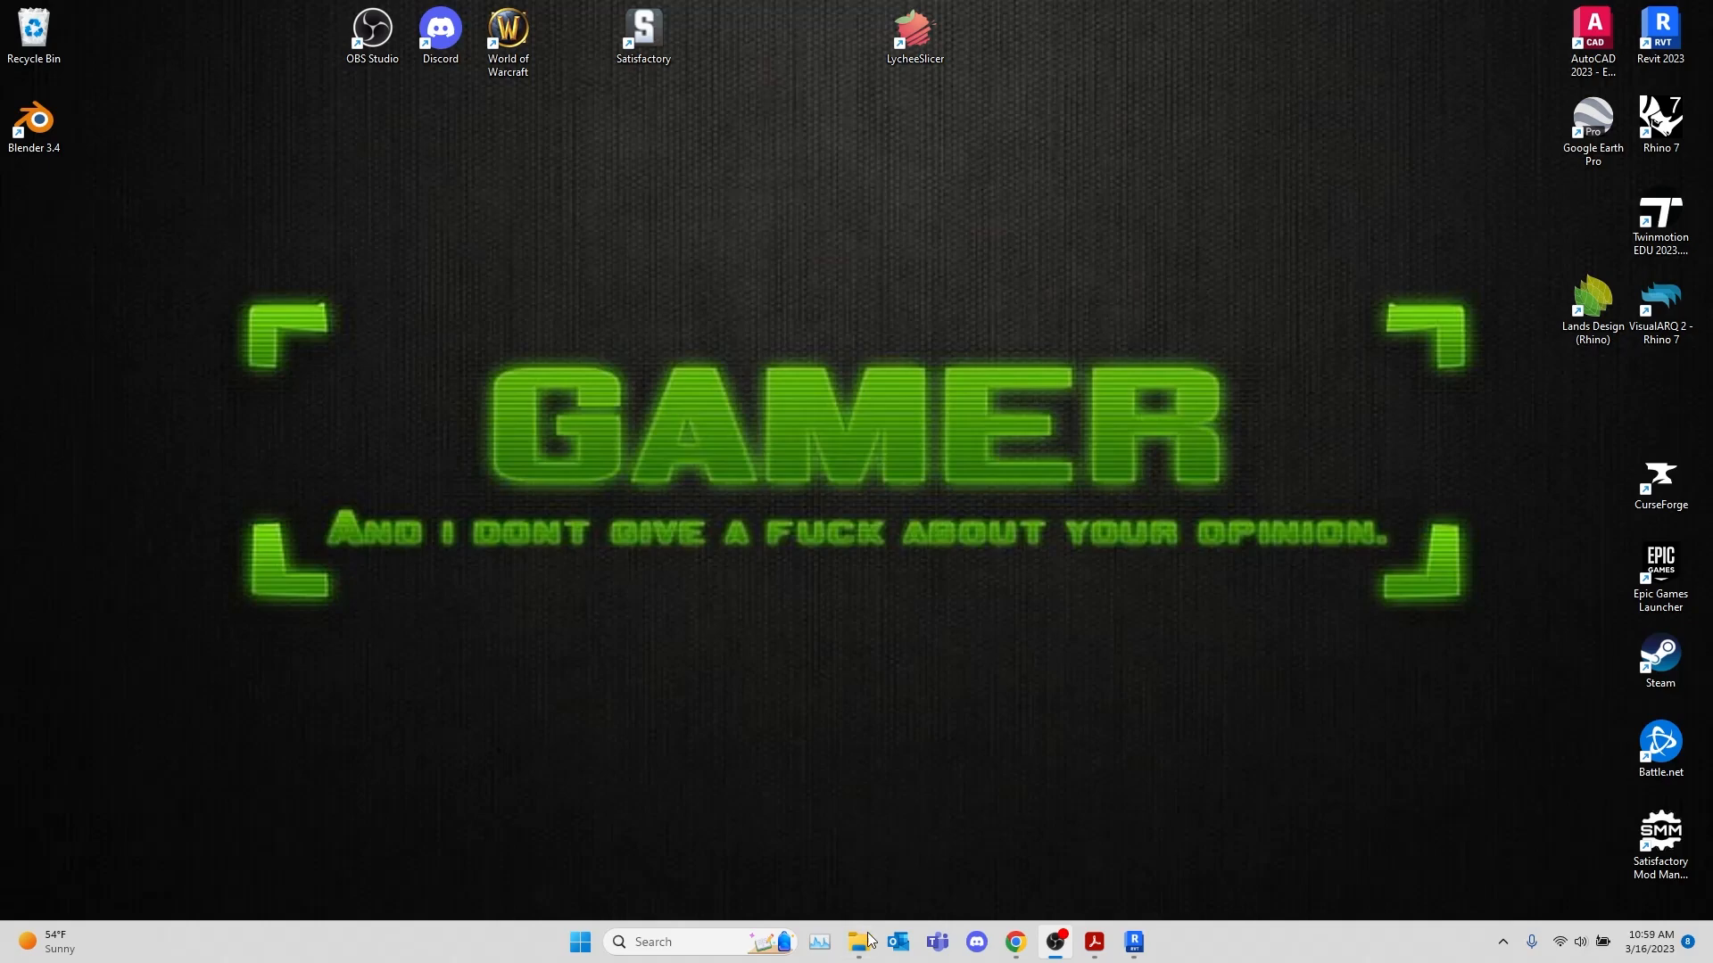
Switch to site.pdf in Adobe Acrobat and examine the property line lengths and bearings around parcel APN 418-121-022
mouse_move(1095, 942)
click(930, 846)
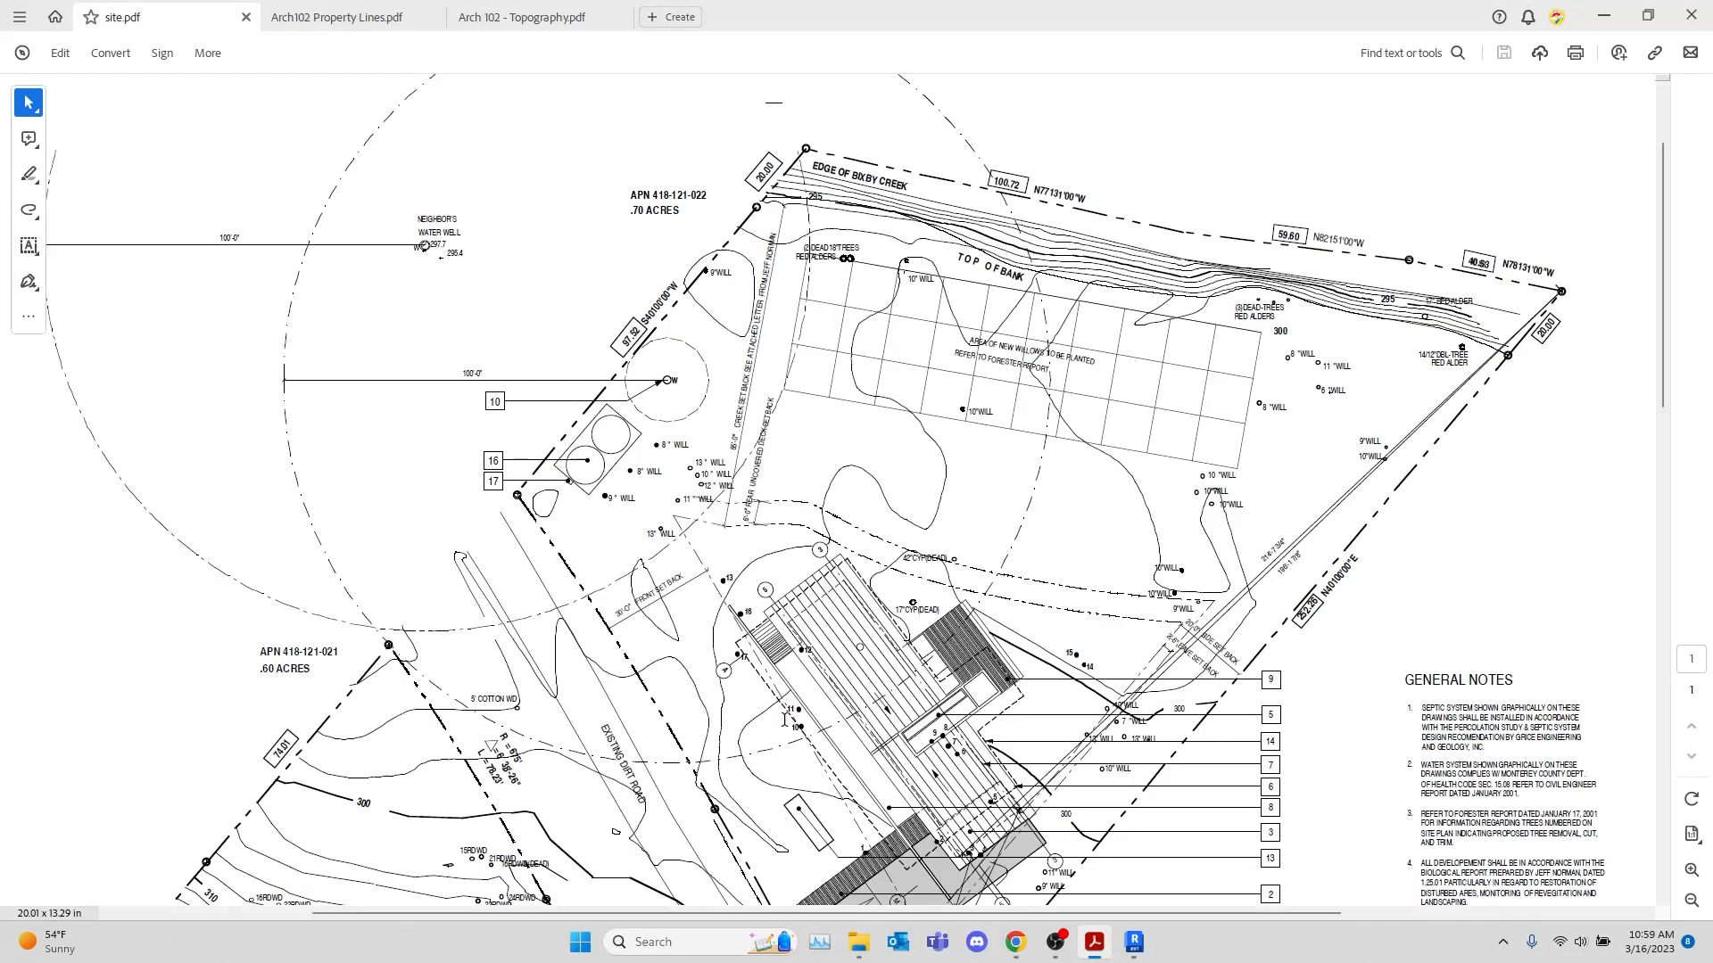
scroll(1068, 374, up, 2)
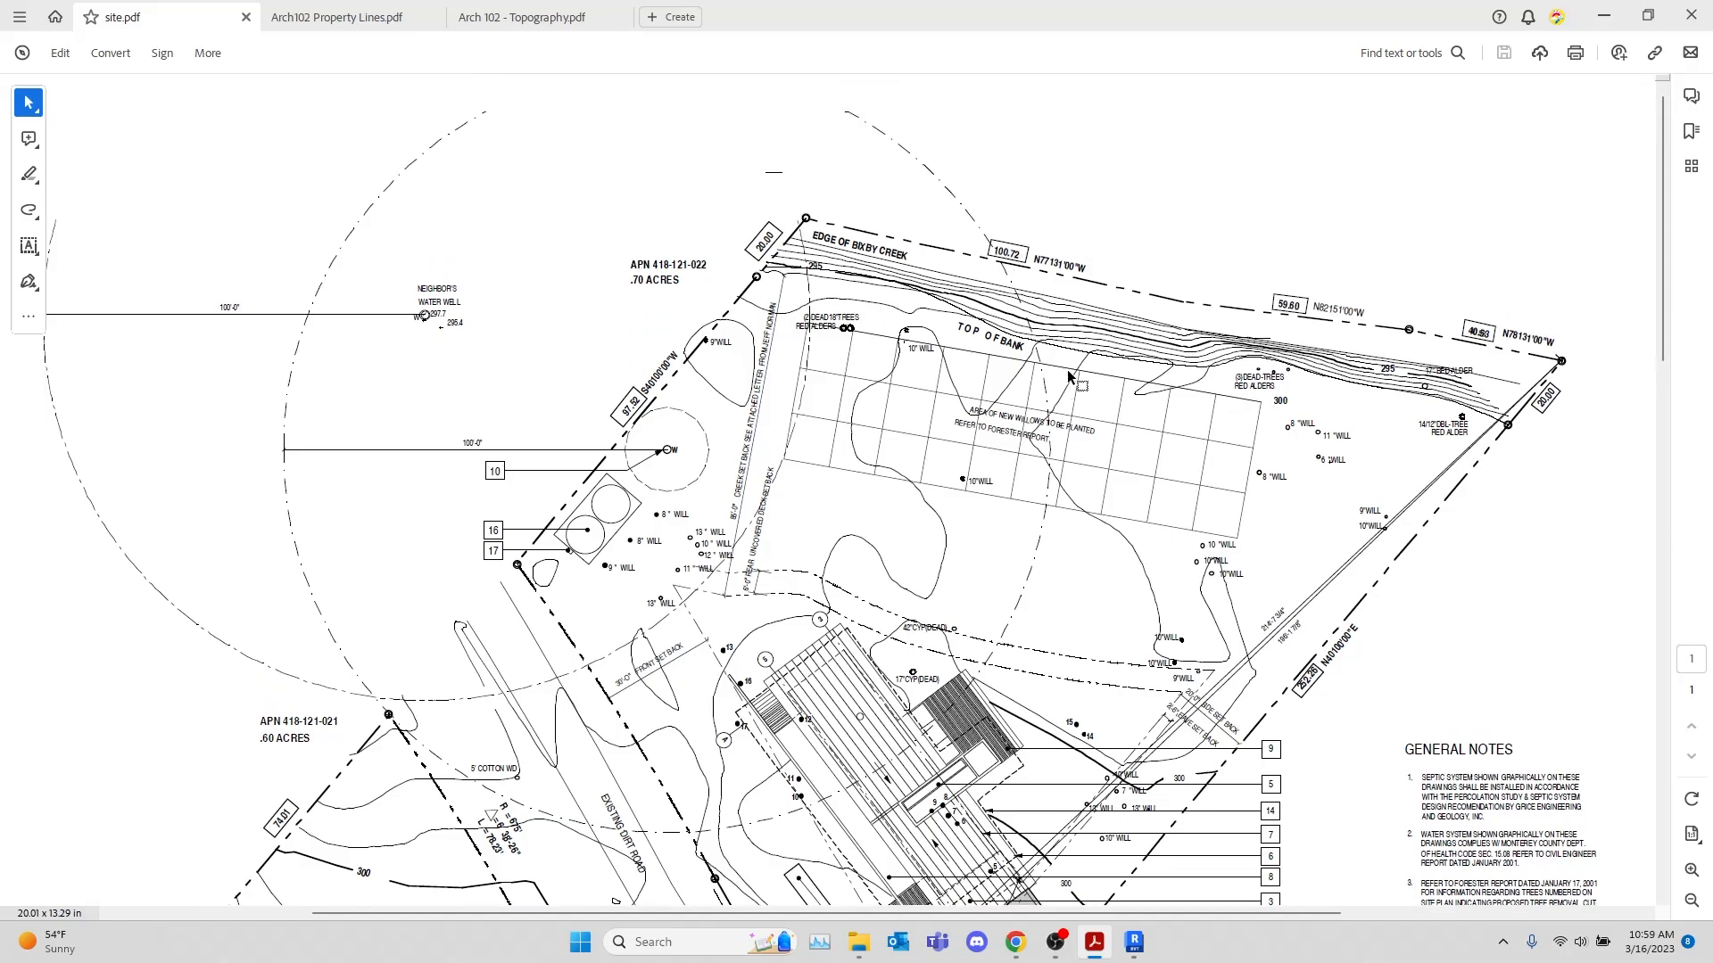
scroll(1068, 373, down, 4)
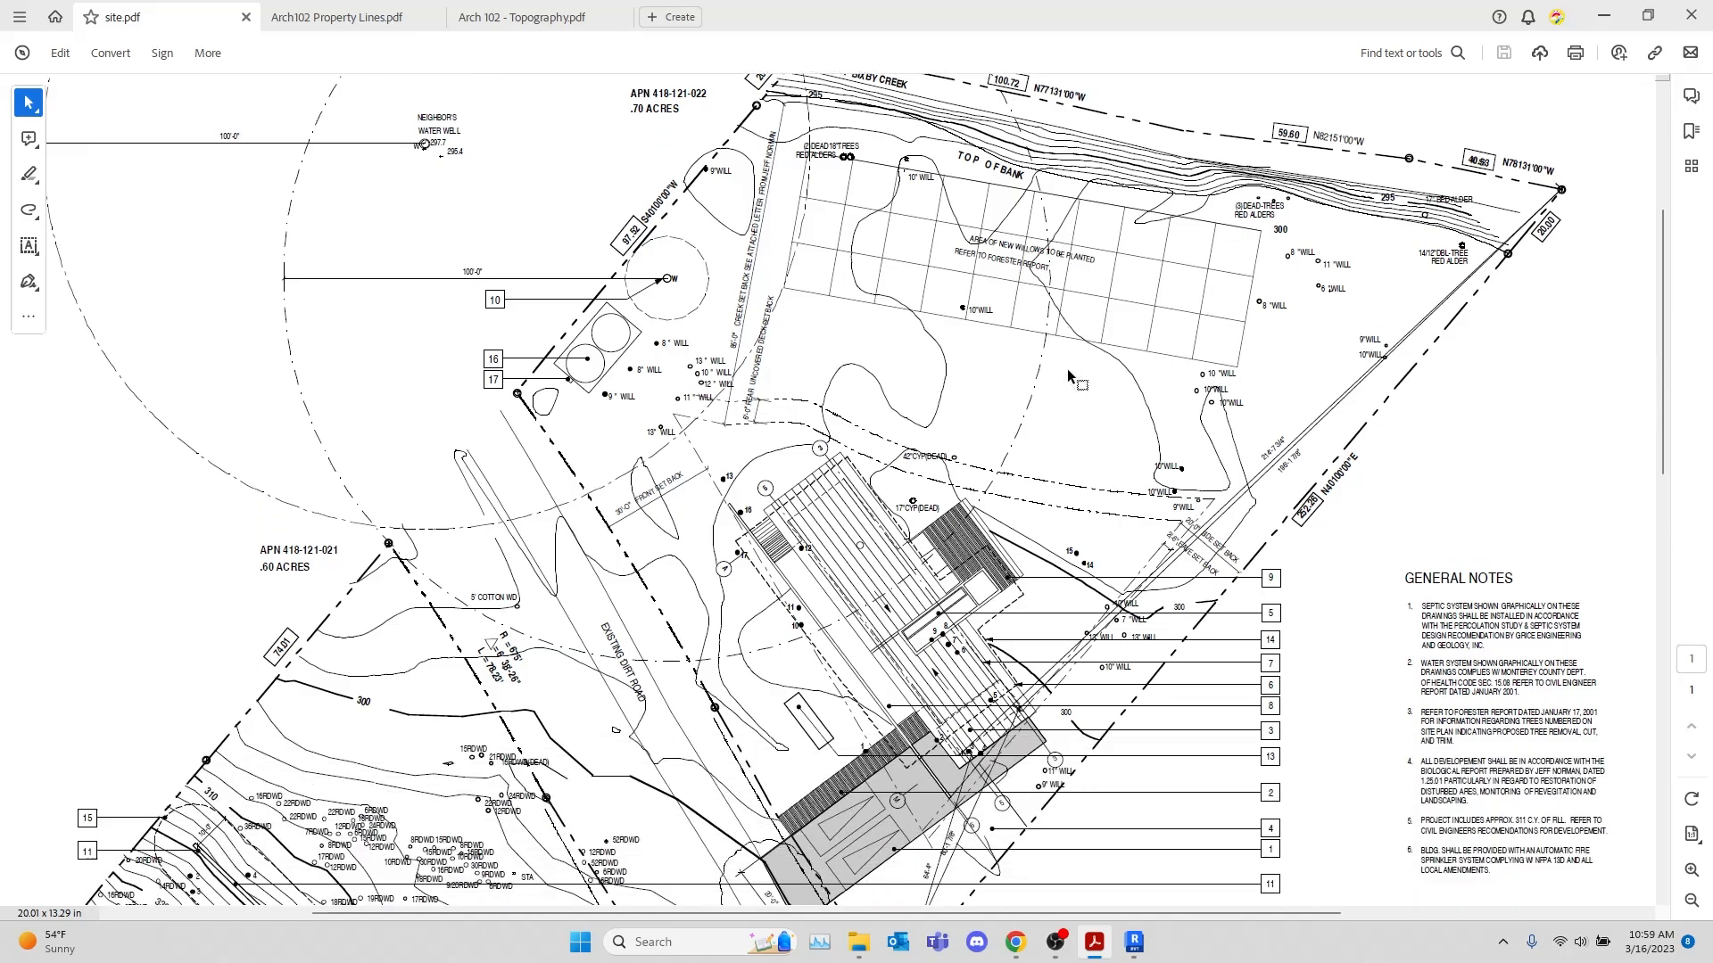
scroll(1068, 374, up, 4)
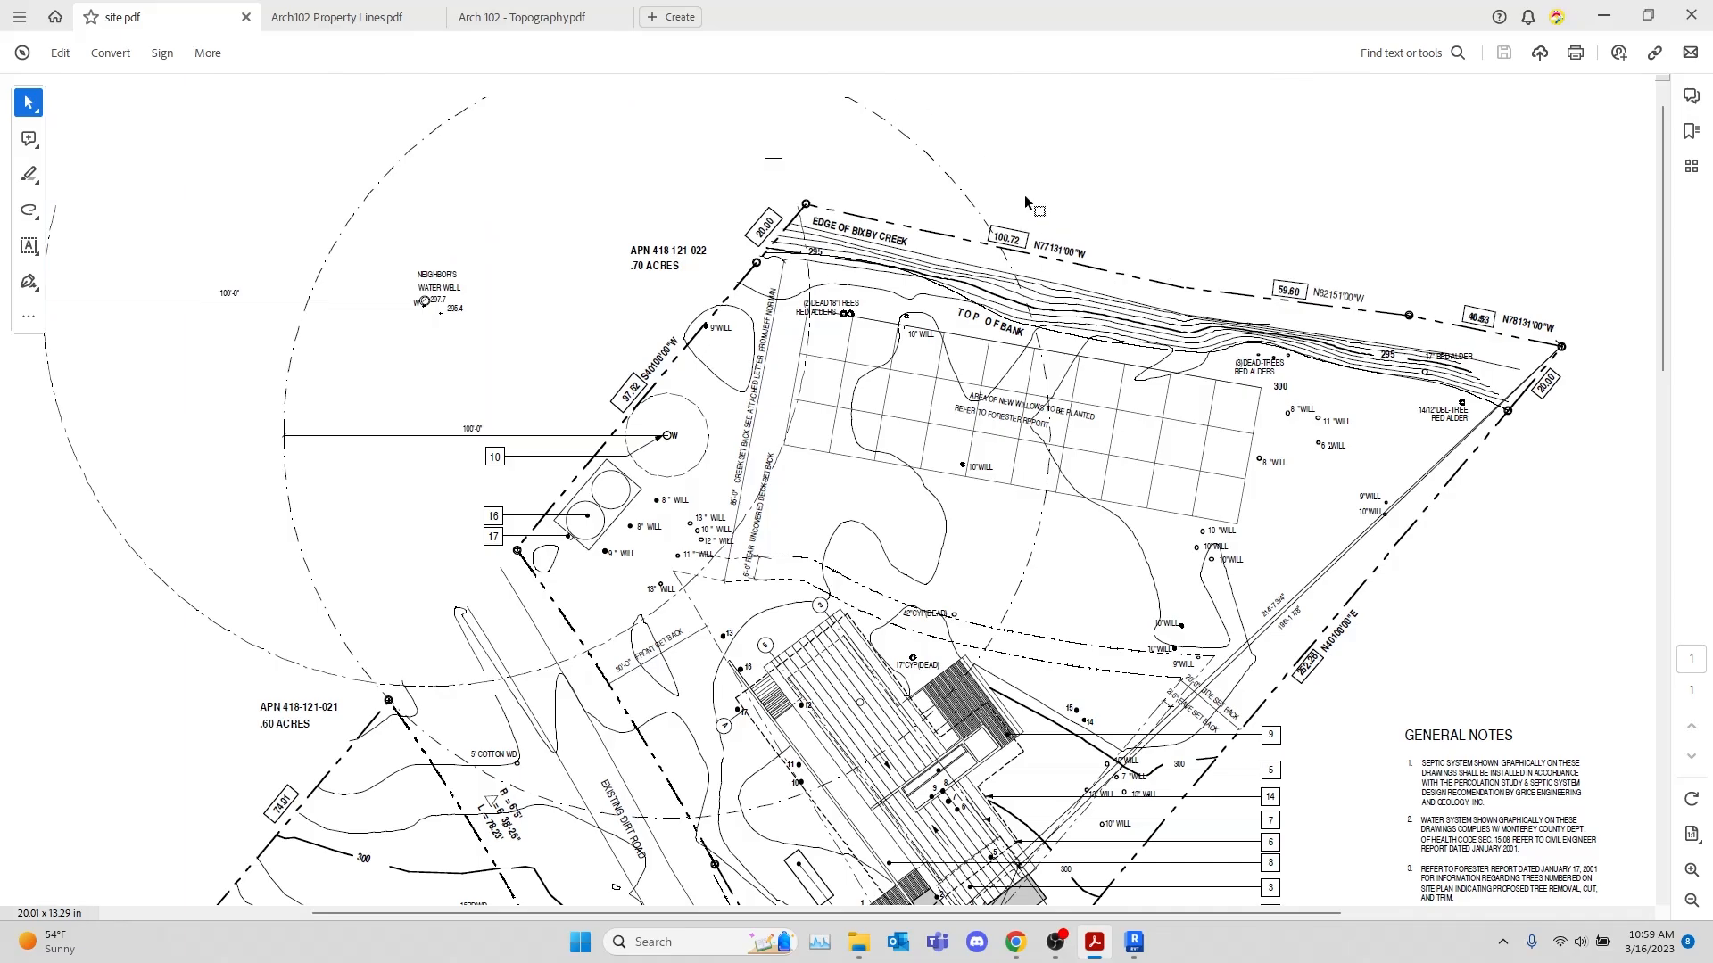
drag(996, 234, 1040, 230)
click(1122, 143)
drag(1082, 257, 1100, 266)
click(1101, 225)
scroll(1345, 639, down, 3)
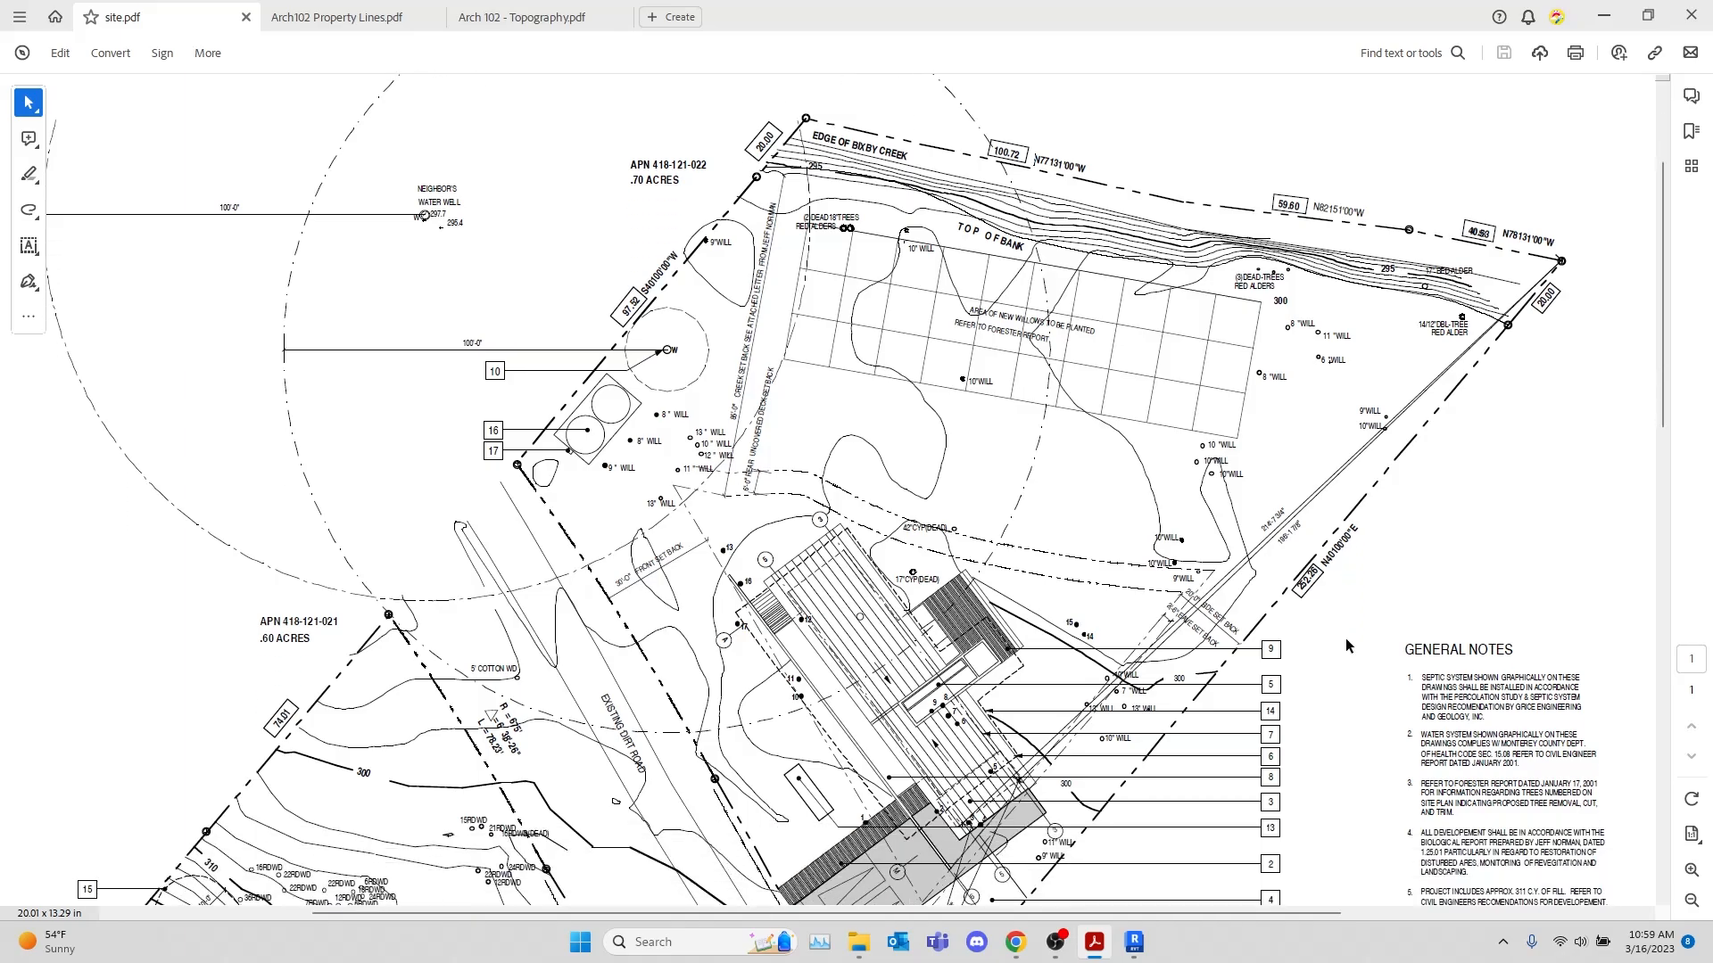
scroll(1345, 640, up, 1)
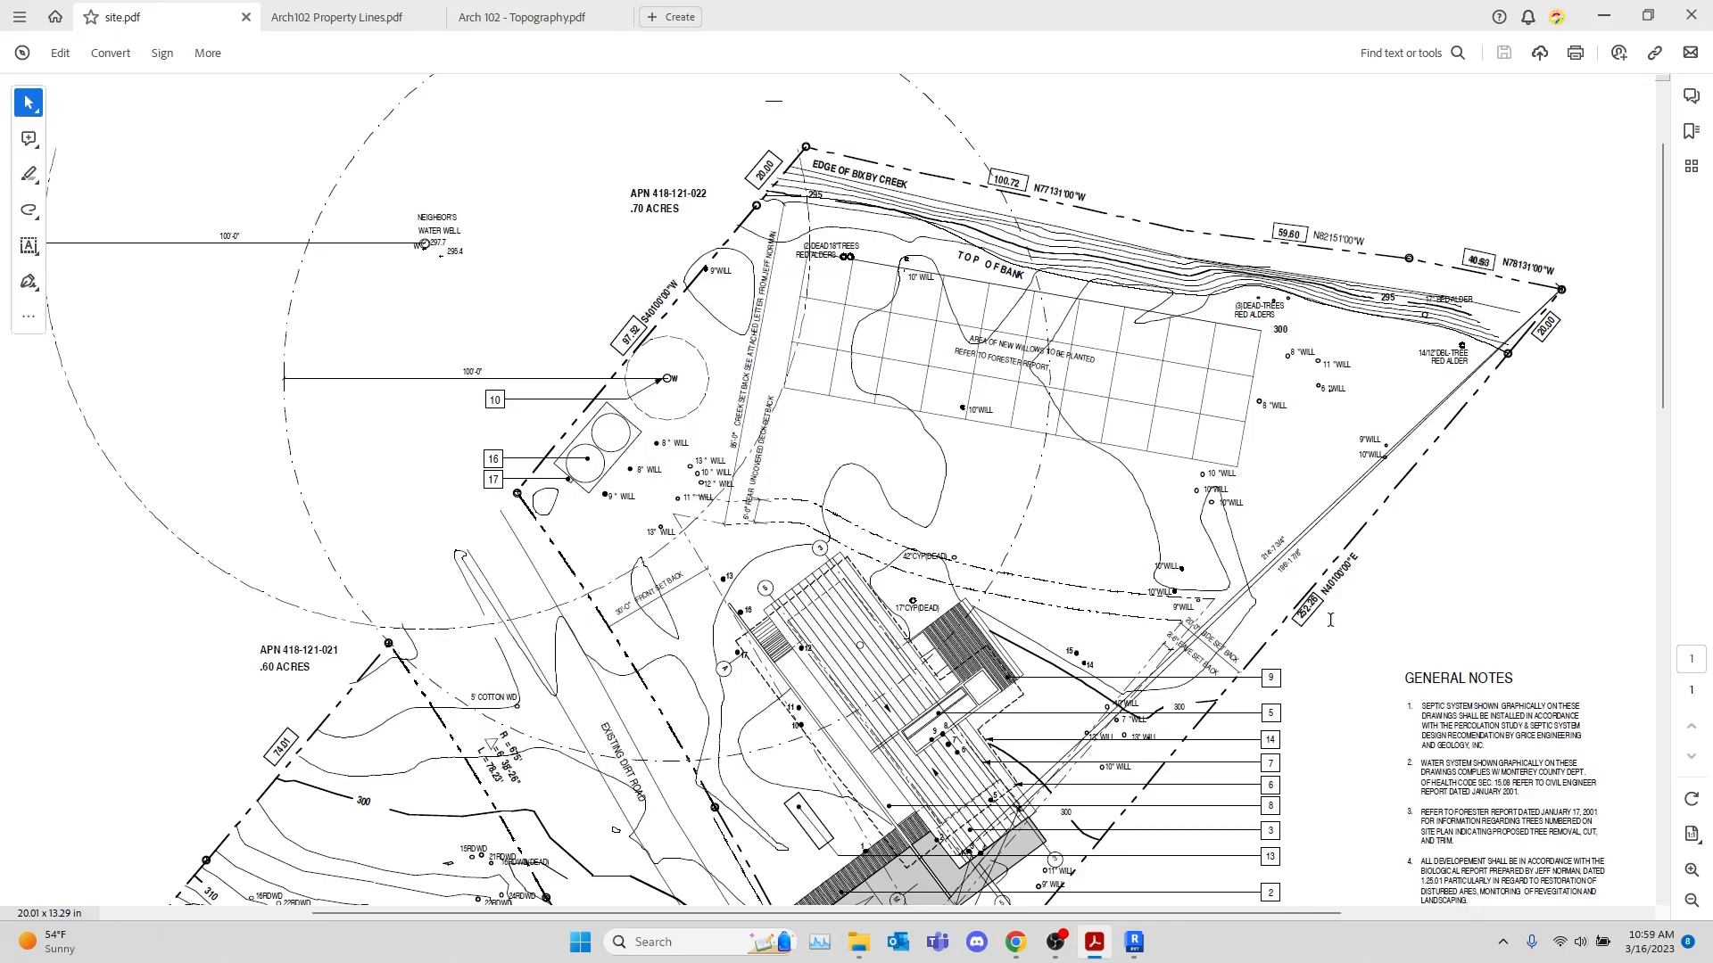
Examine the house, driveway, contour lines and southern boundary corners on the site plan, including the overall sheet
scroll(1330, 619, down, 9)
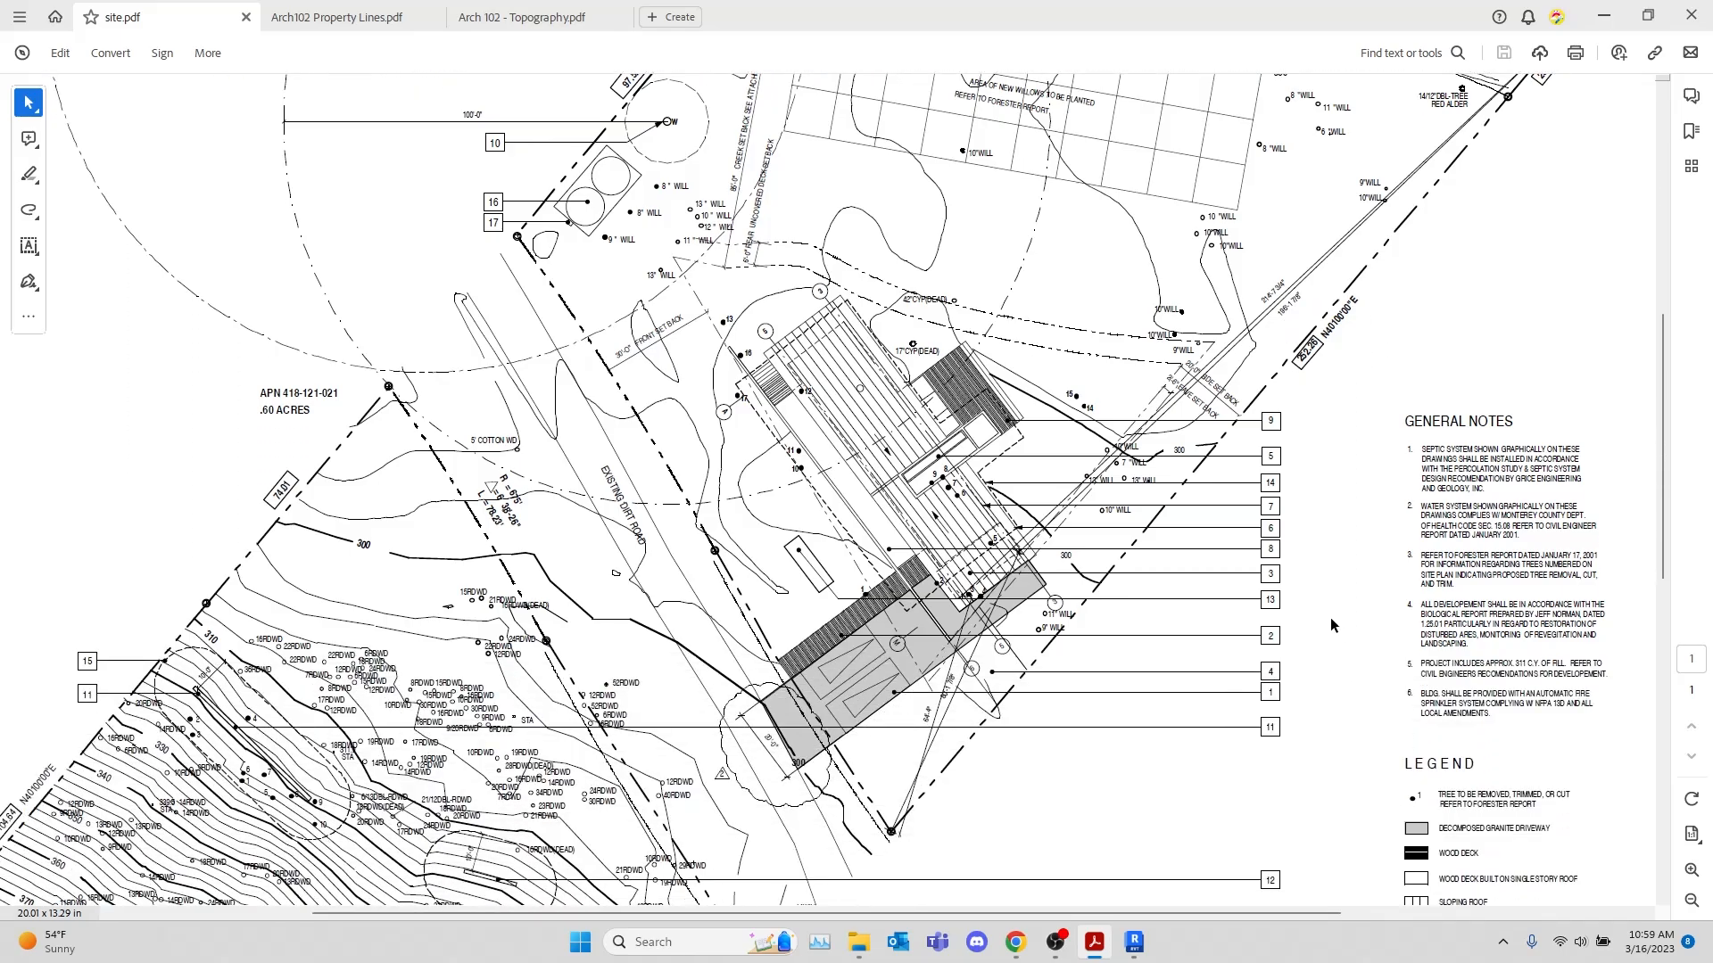
scroll(1177, 700, down, 5)
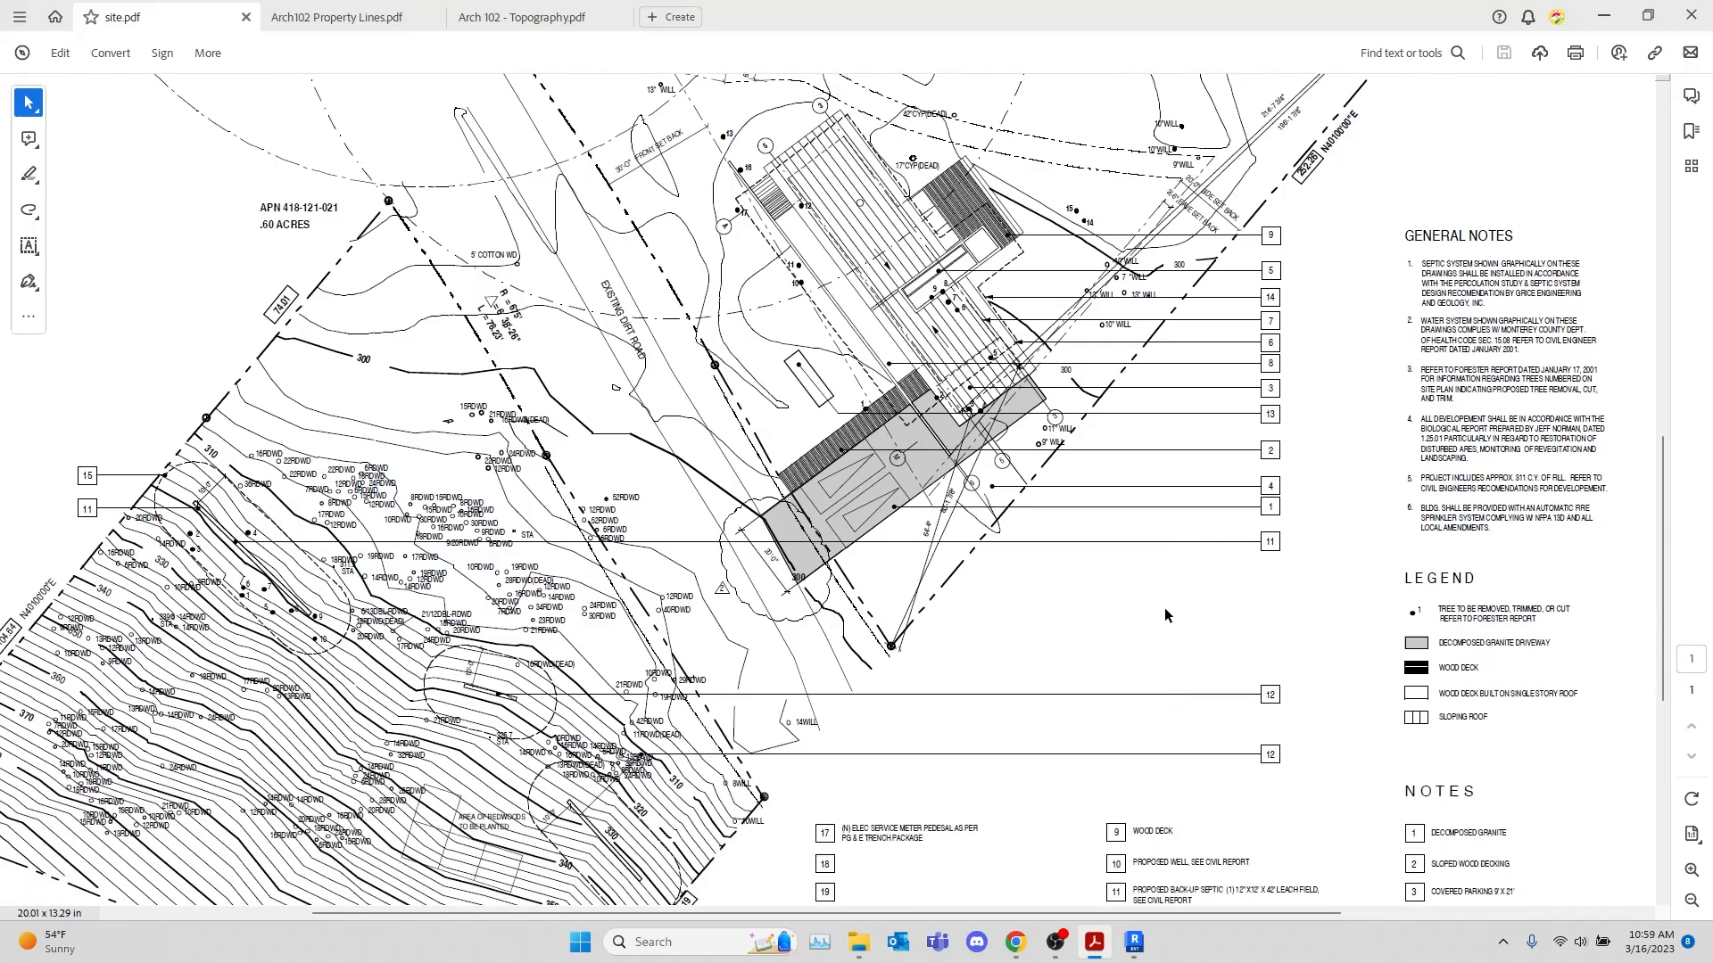
ctrl+scroll(1054, 603, up, 3)
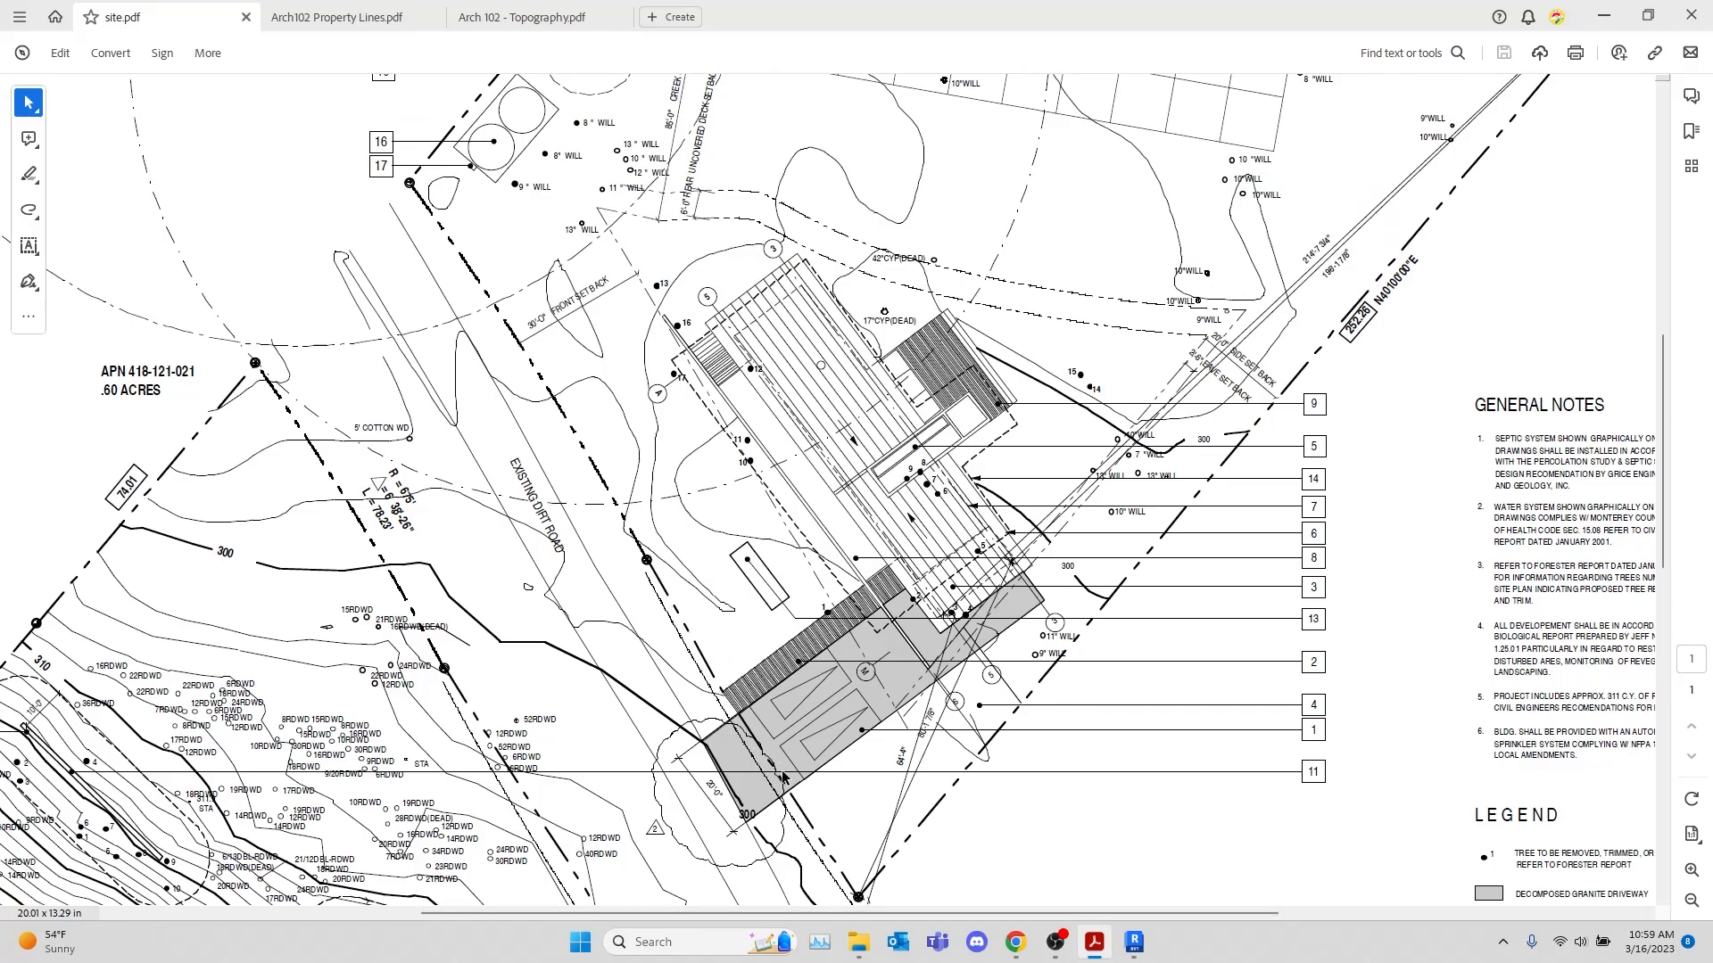
scroll(703, 553, down, 5)
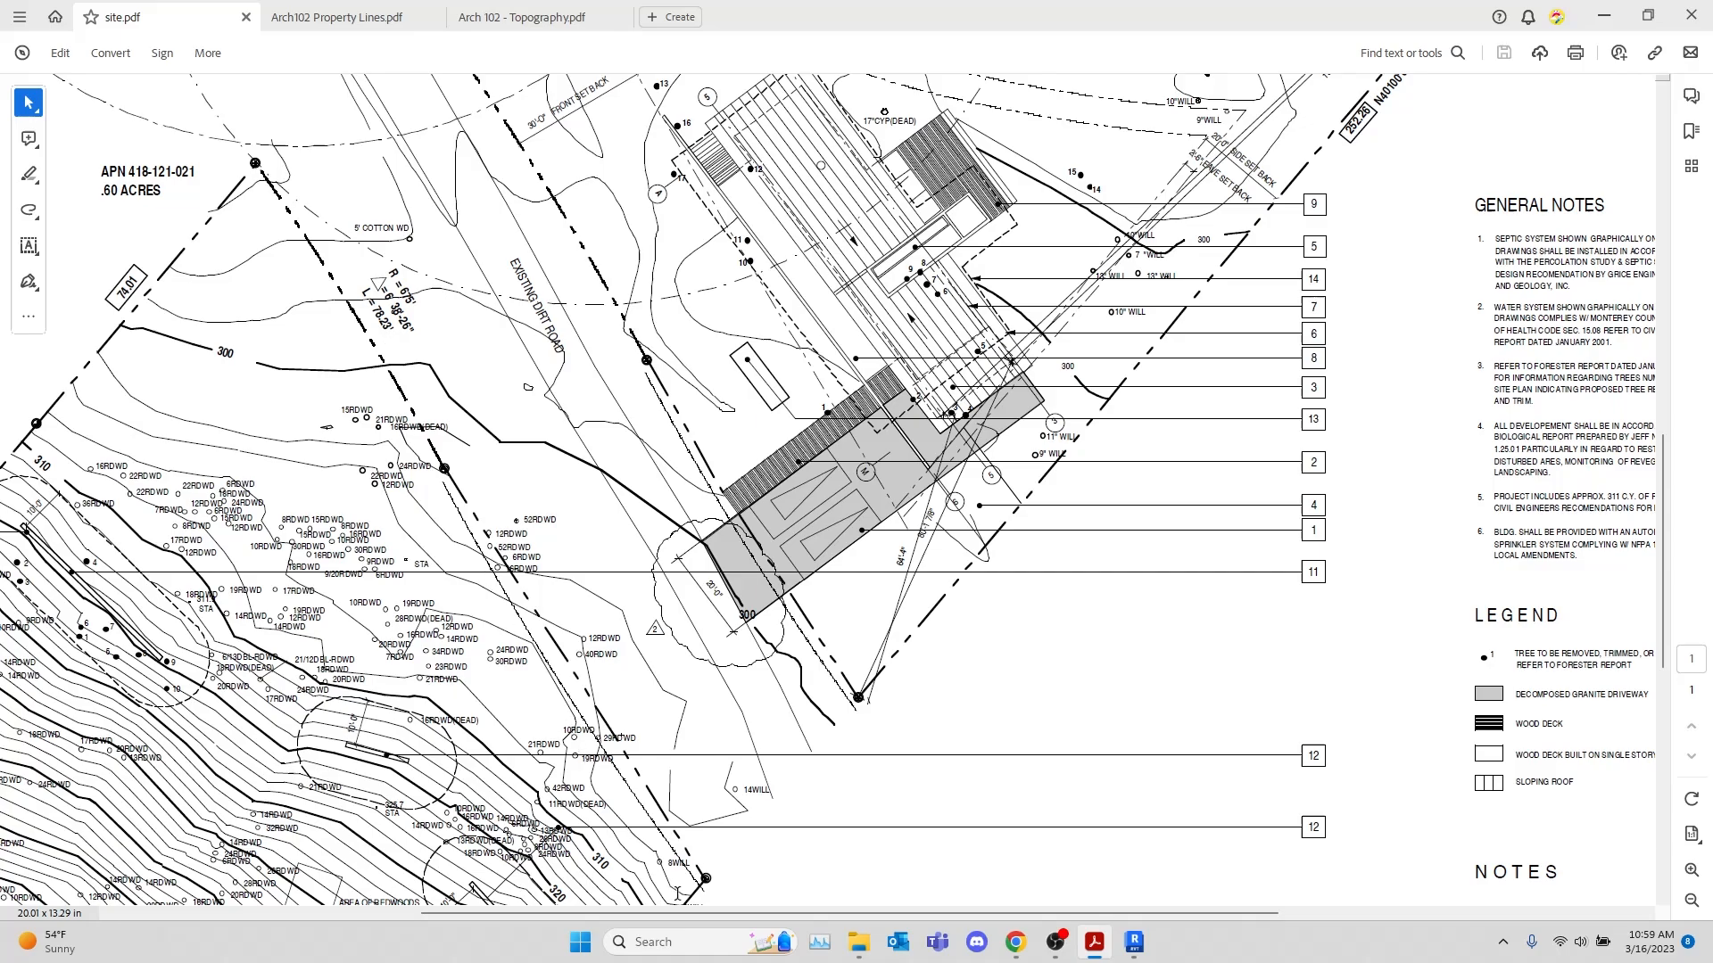
ctrl+scroll(699, 464, down, 1)
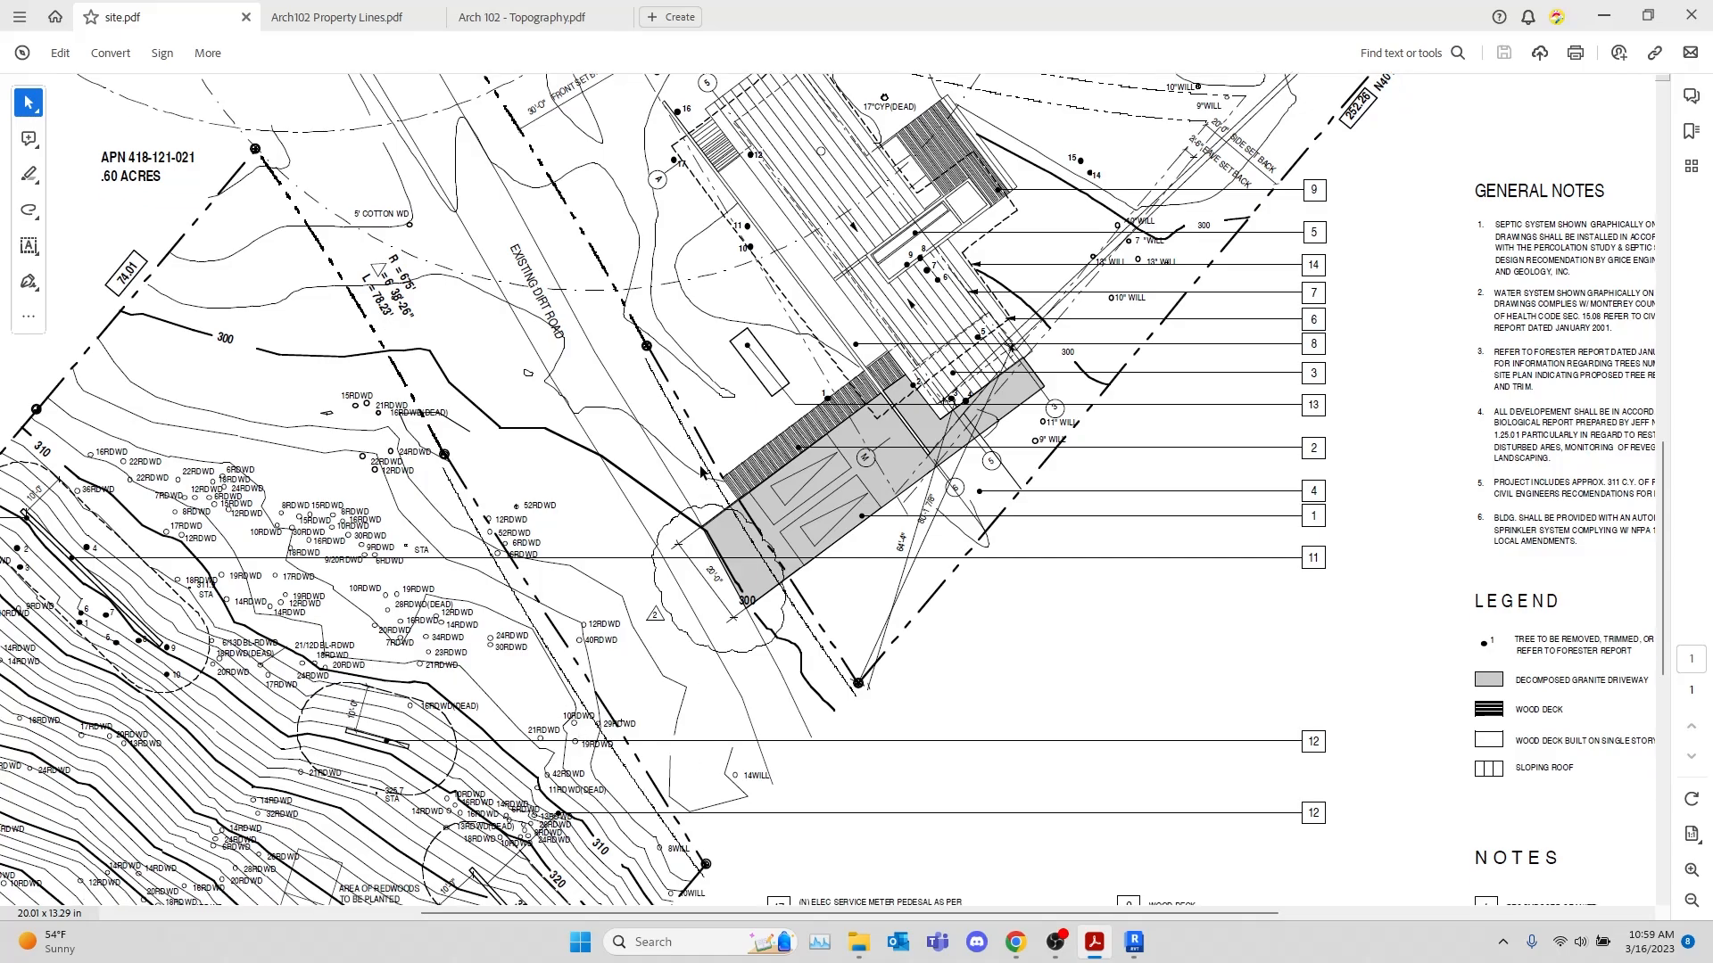
ctrl+scroll(705, 466, down, 1)
ctrl+scroll(704, 464, down, 2)
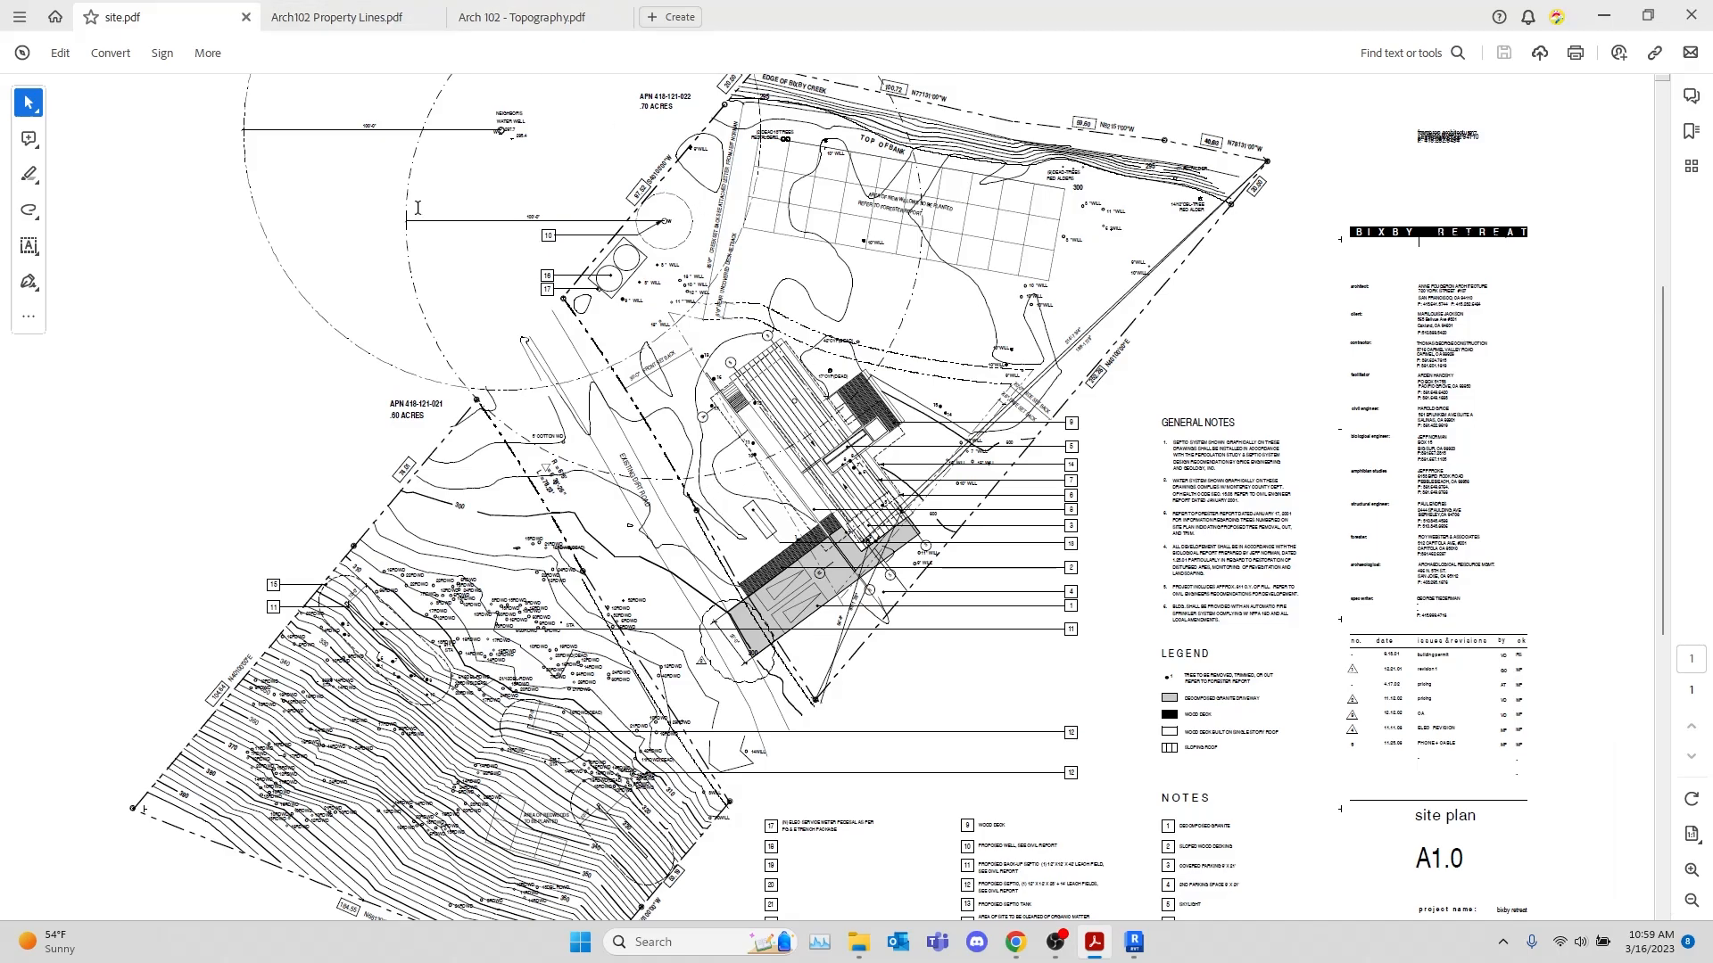
View the Property Boundary Layout in Arch102 Property Lines.pdf without the editing pane
click(300, 15)
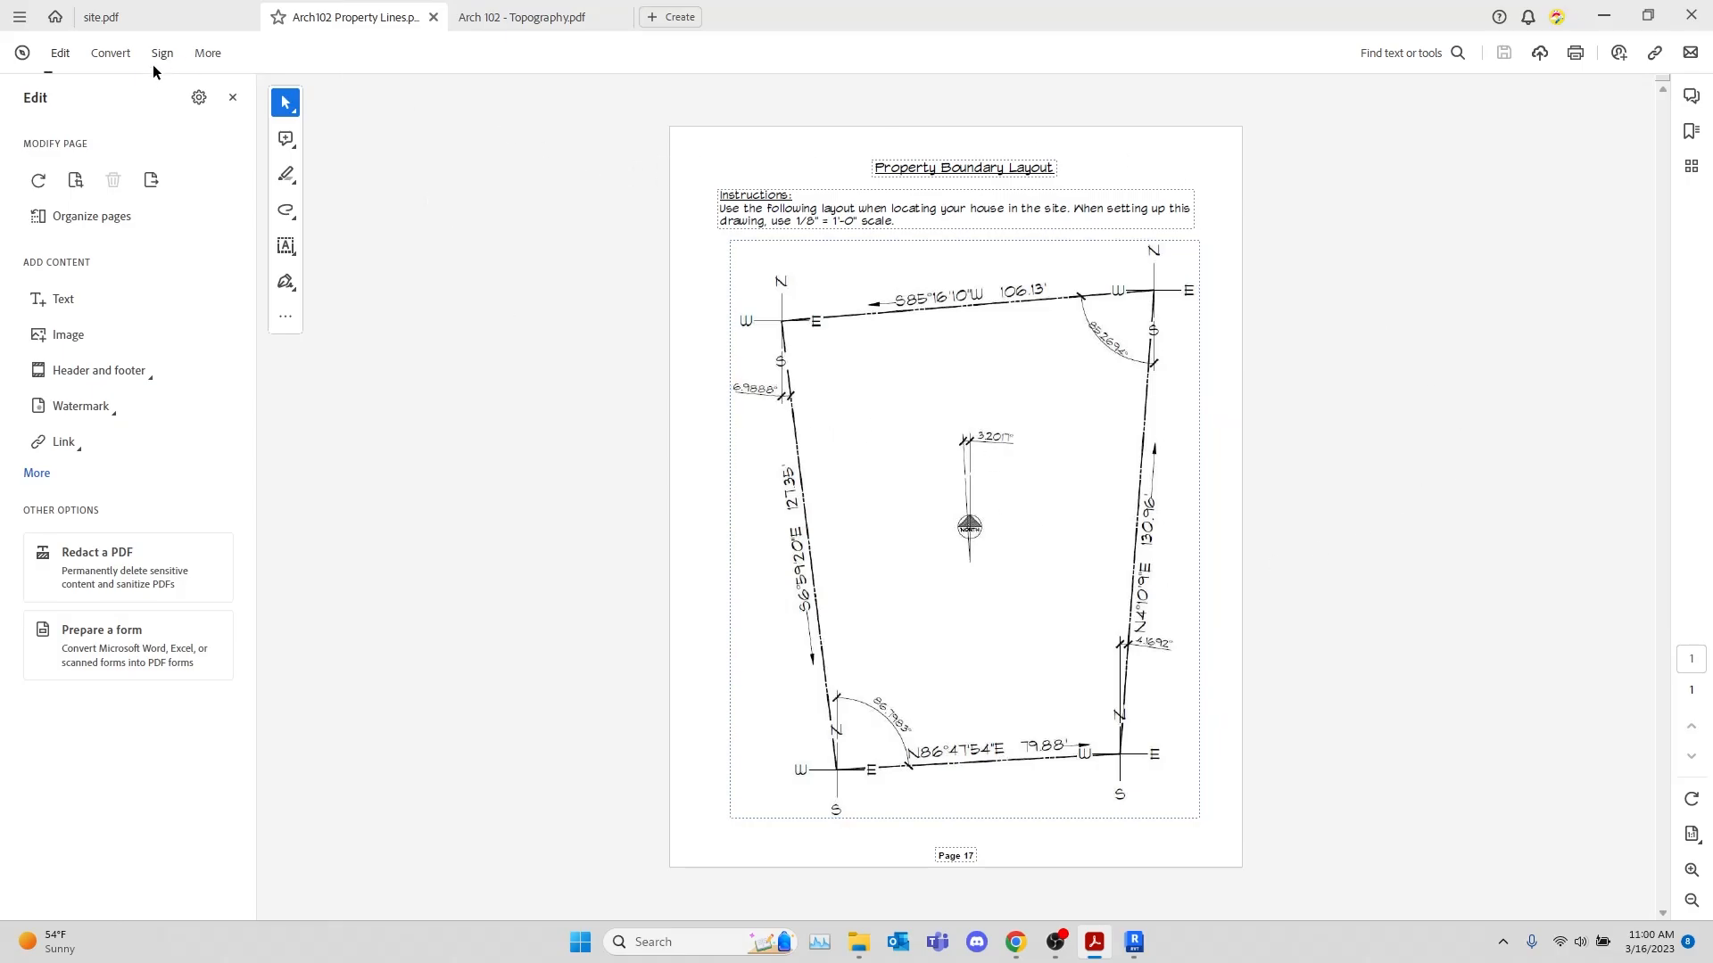
click(232, 98)
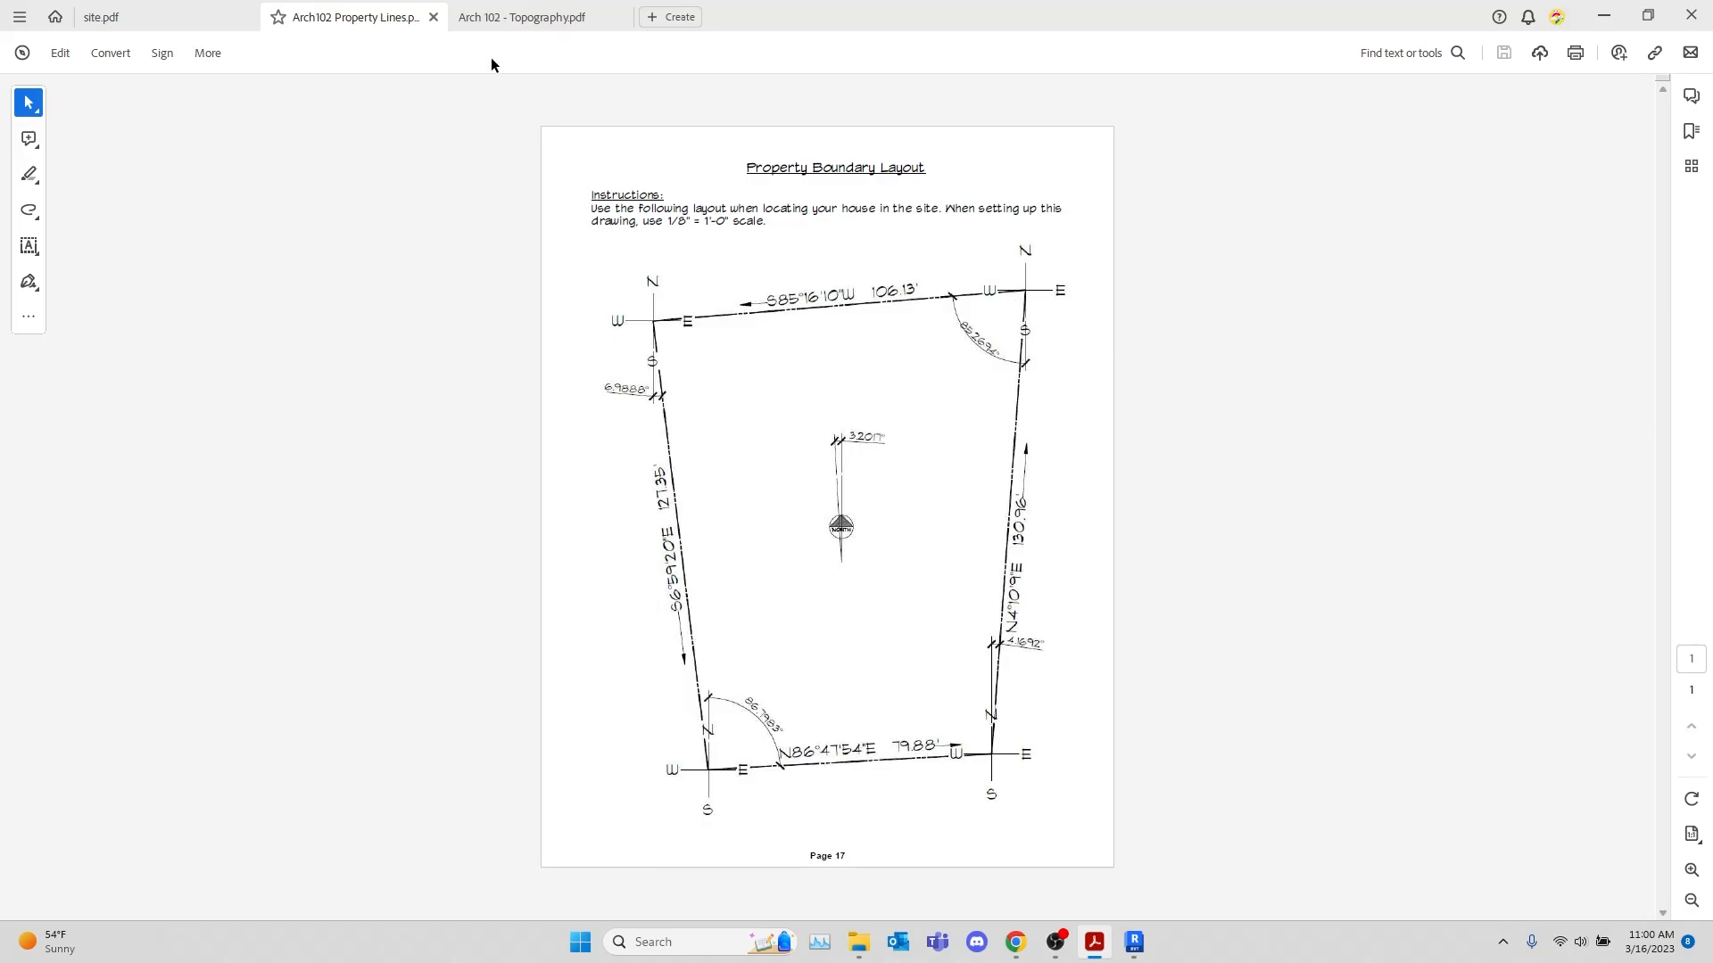
Return to site.pdf and review the whole site plan down to its scale bar and title block
click(164, 17)
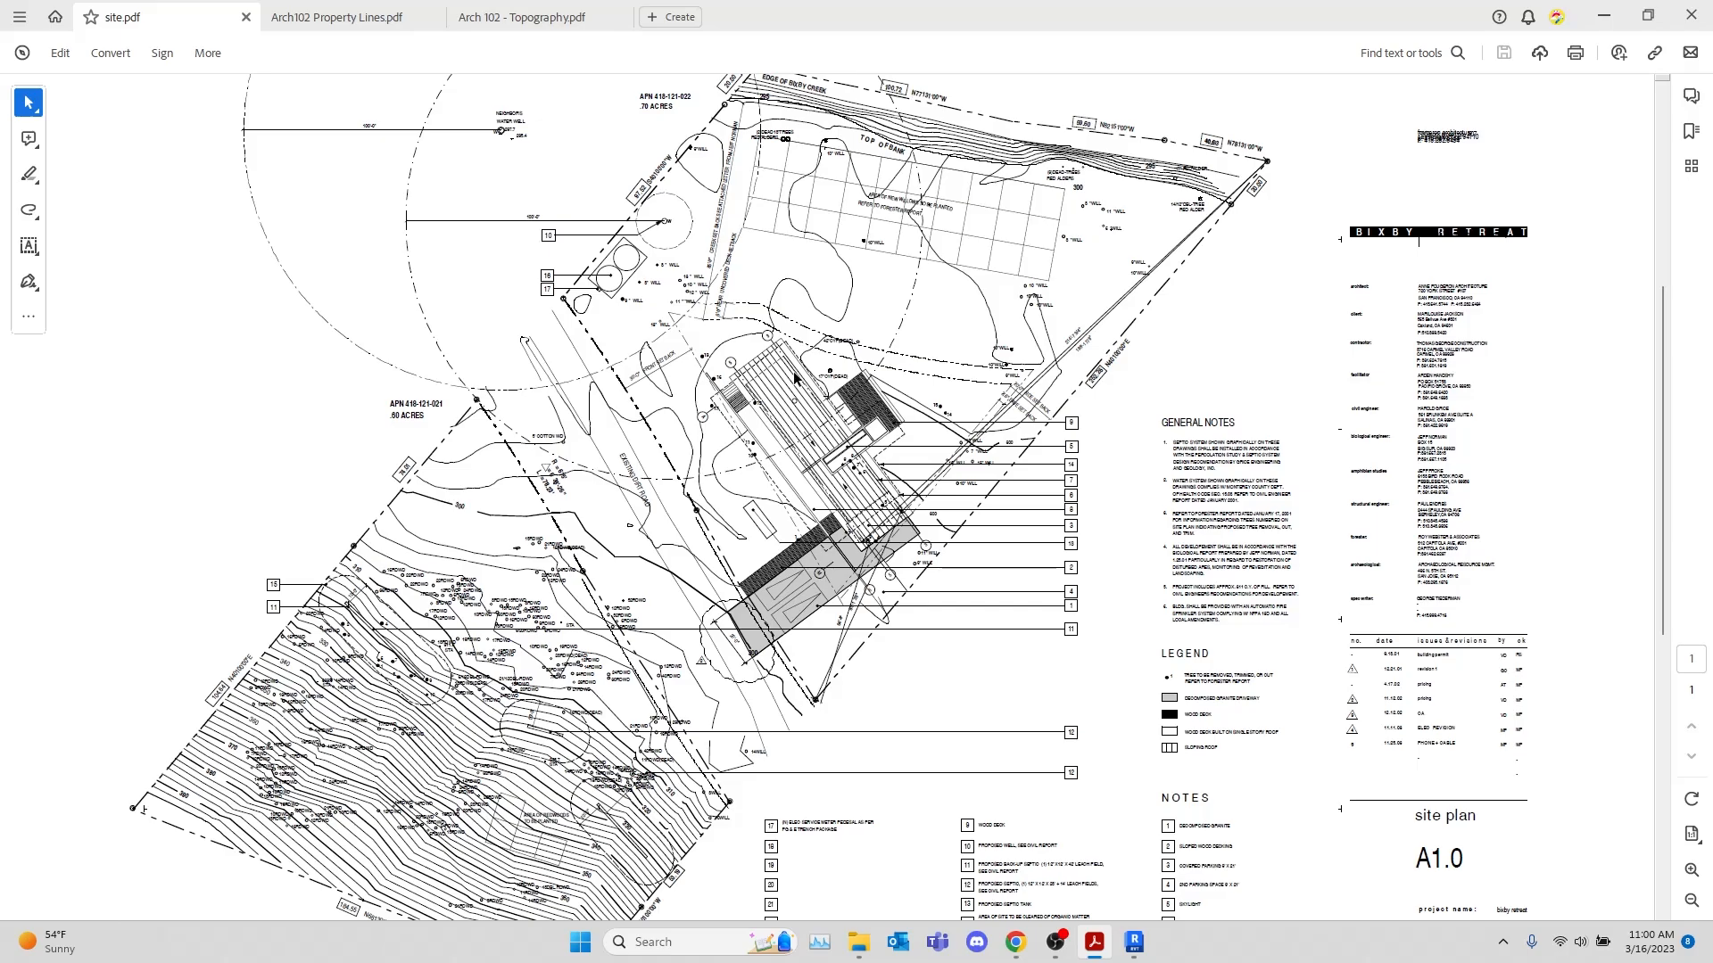
scroll(607, 428, up, 3)
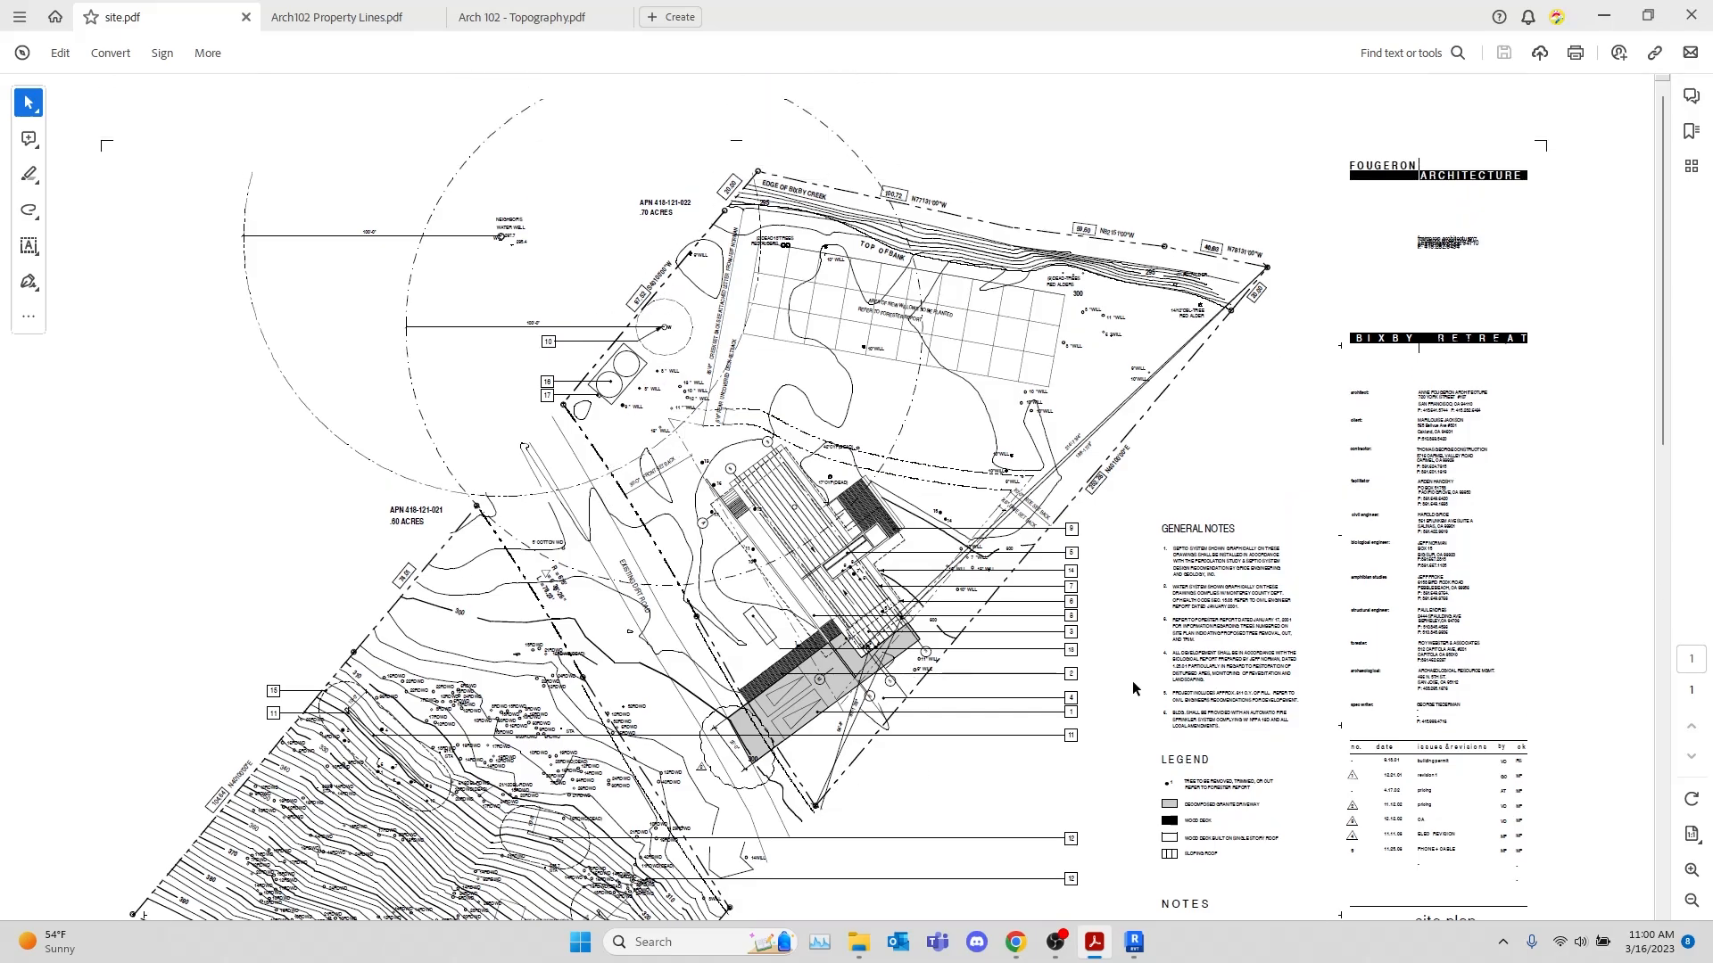
scroll(1131, 680, down, 3)
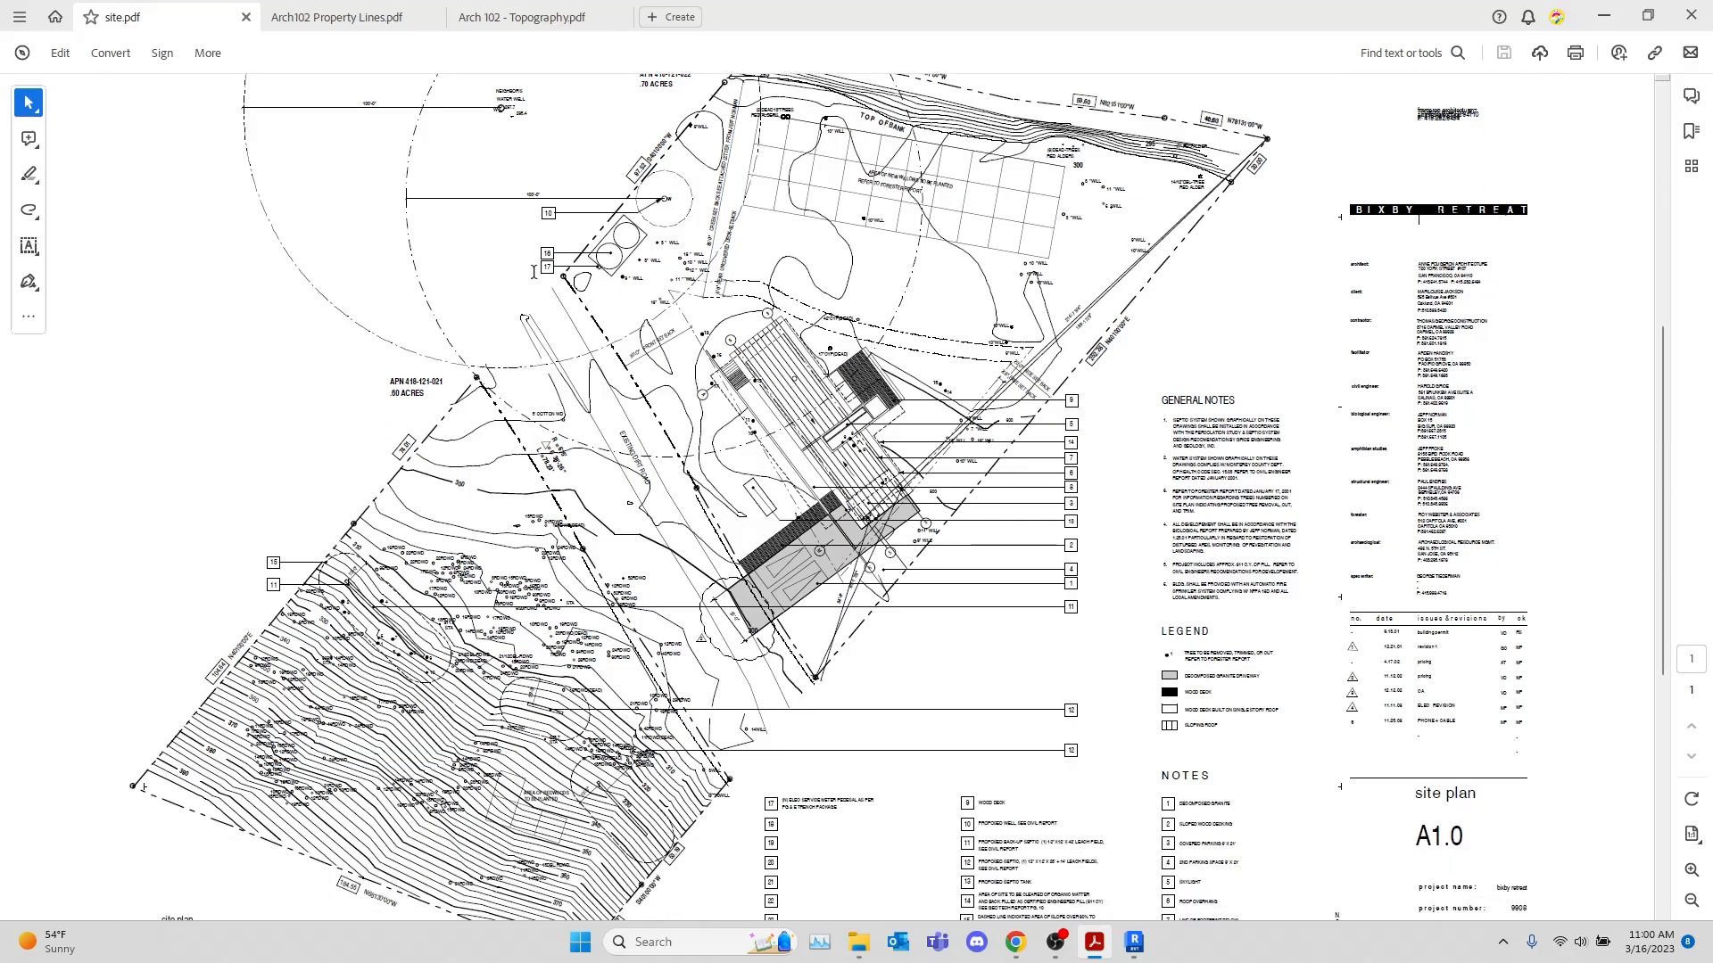
scroll(769, 615, down, 3)
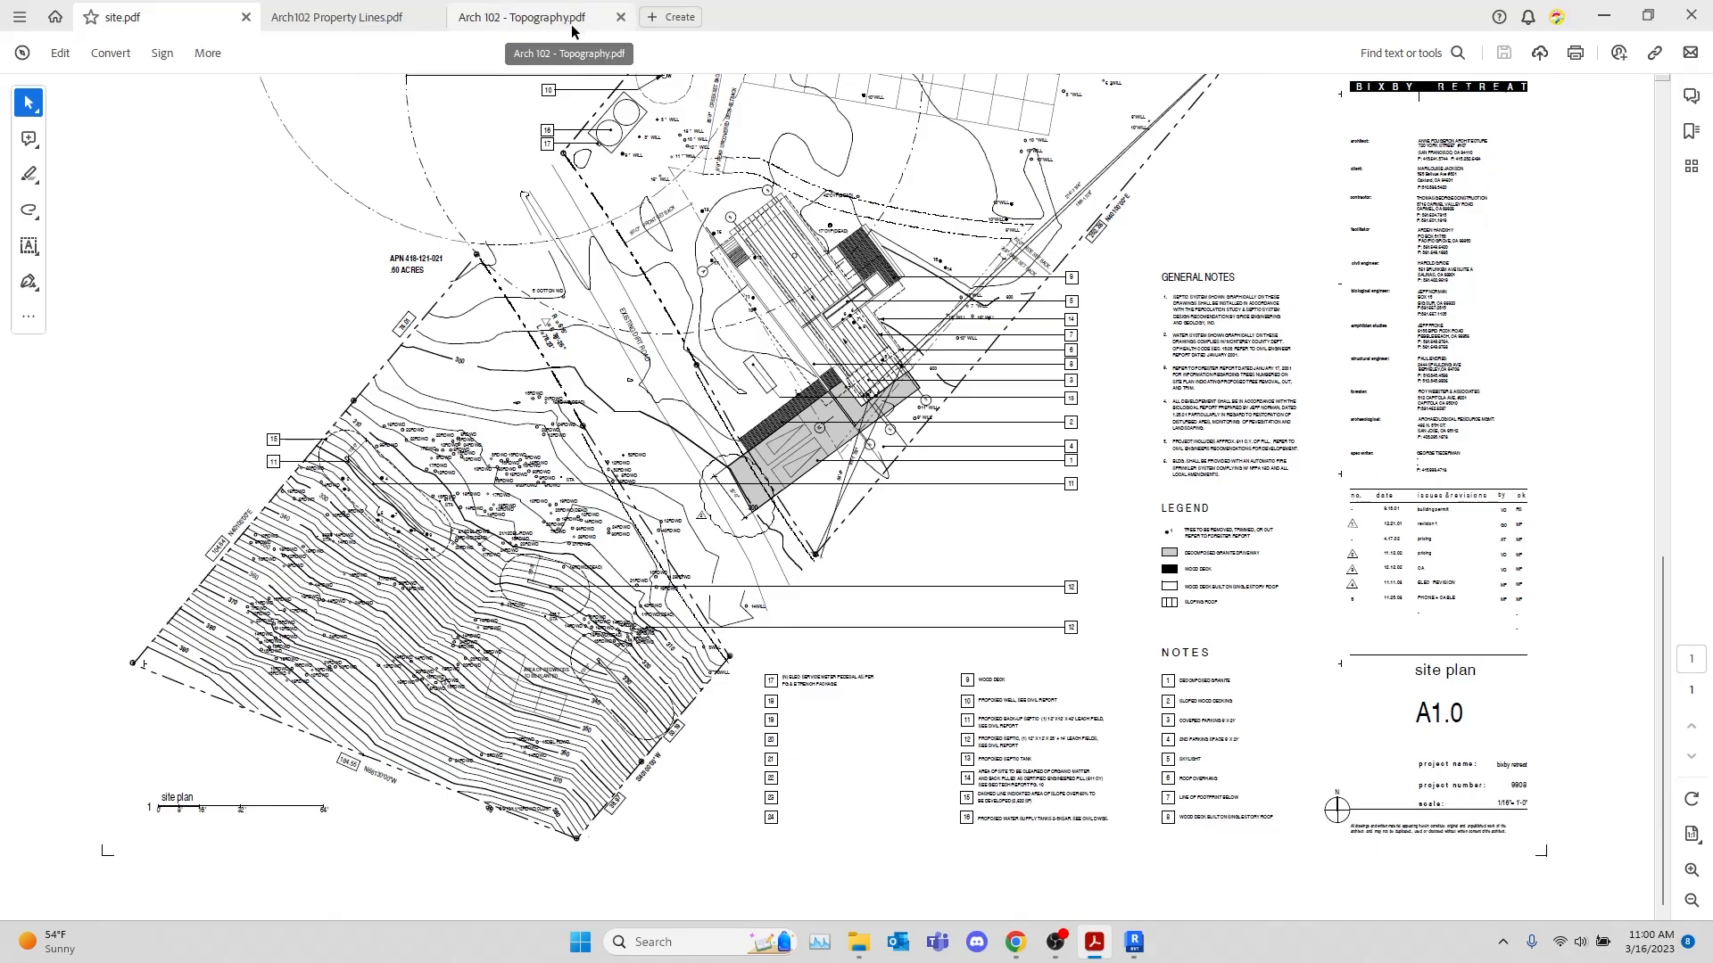
Minimize the PDF reader, switch to Revit and create a new project from a browsed template file
click(1619, 7)
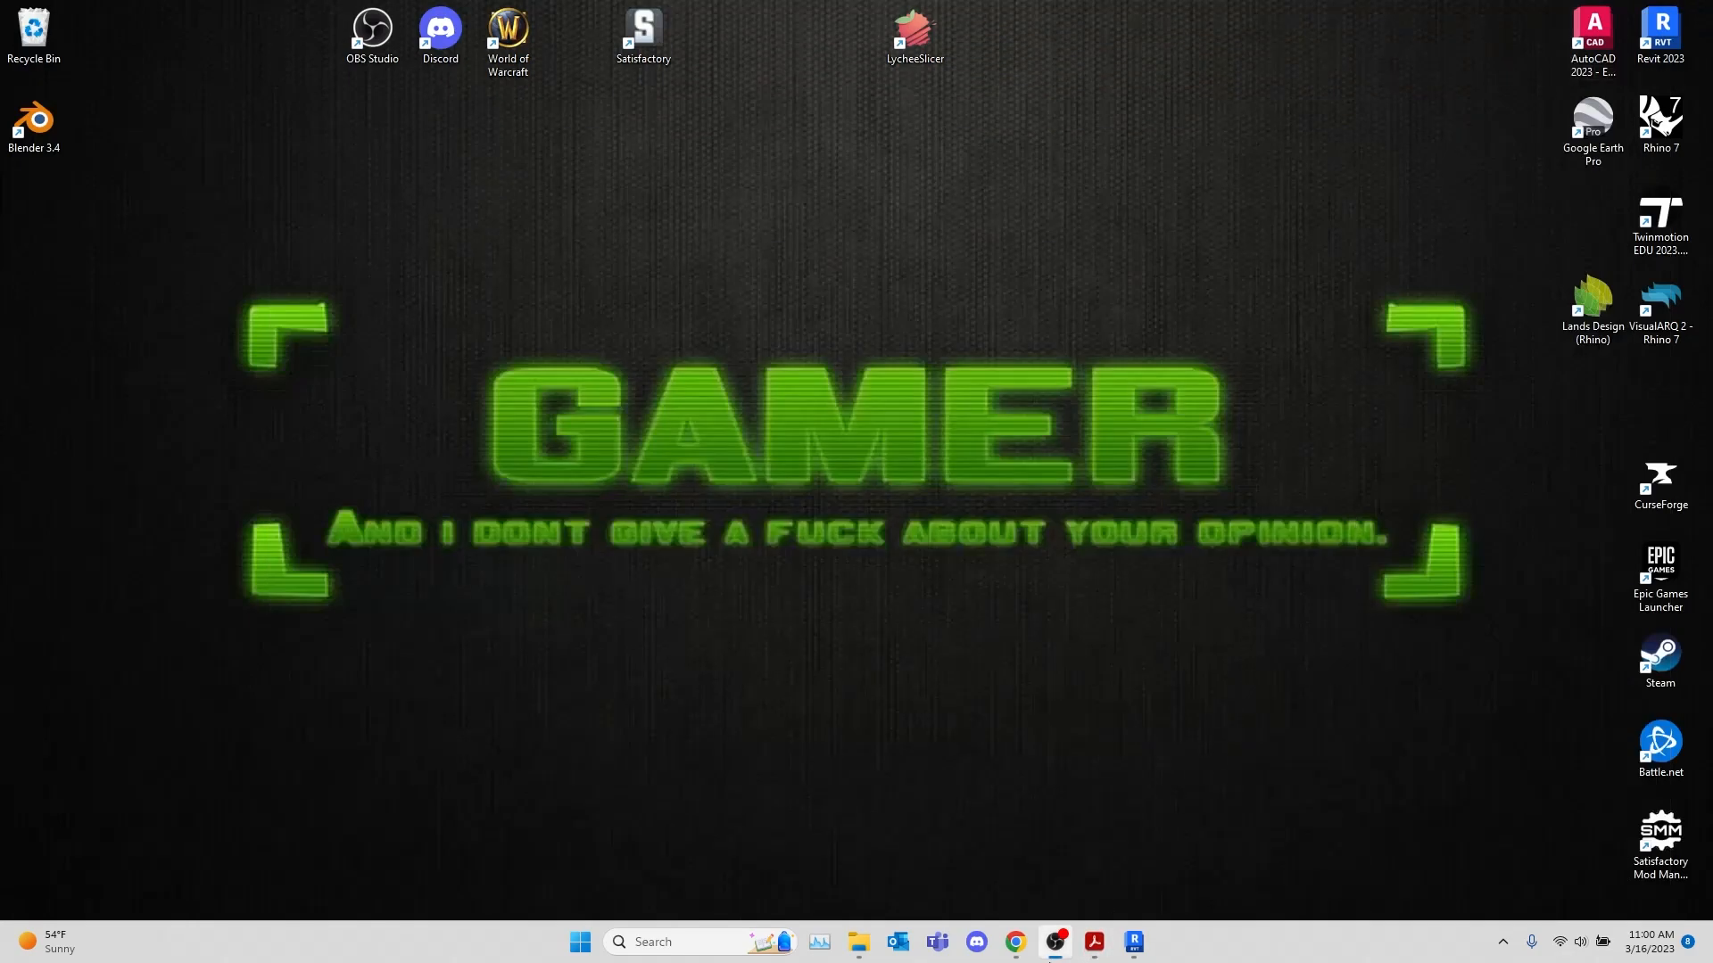
click(1134, 940)
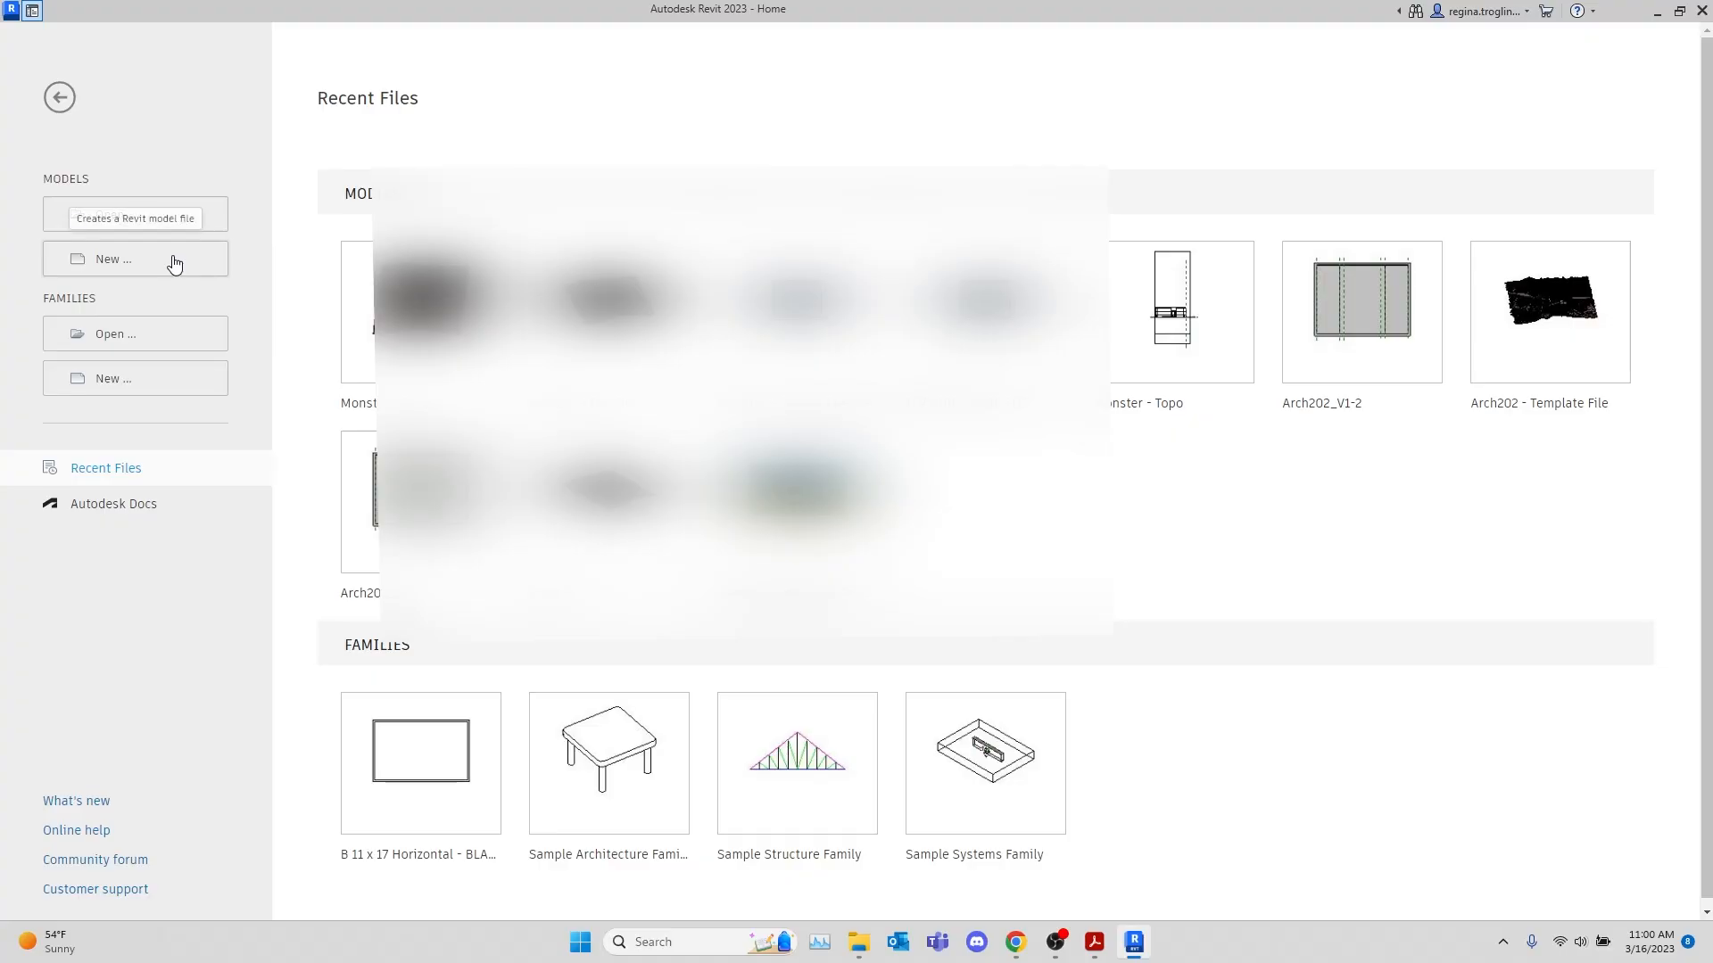
click(174, 260)
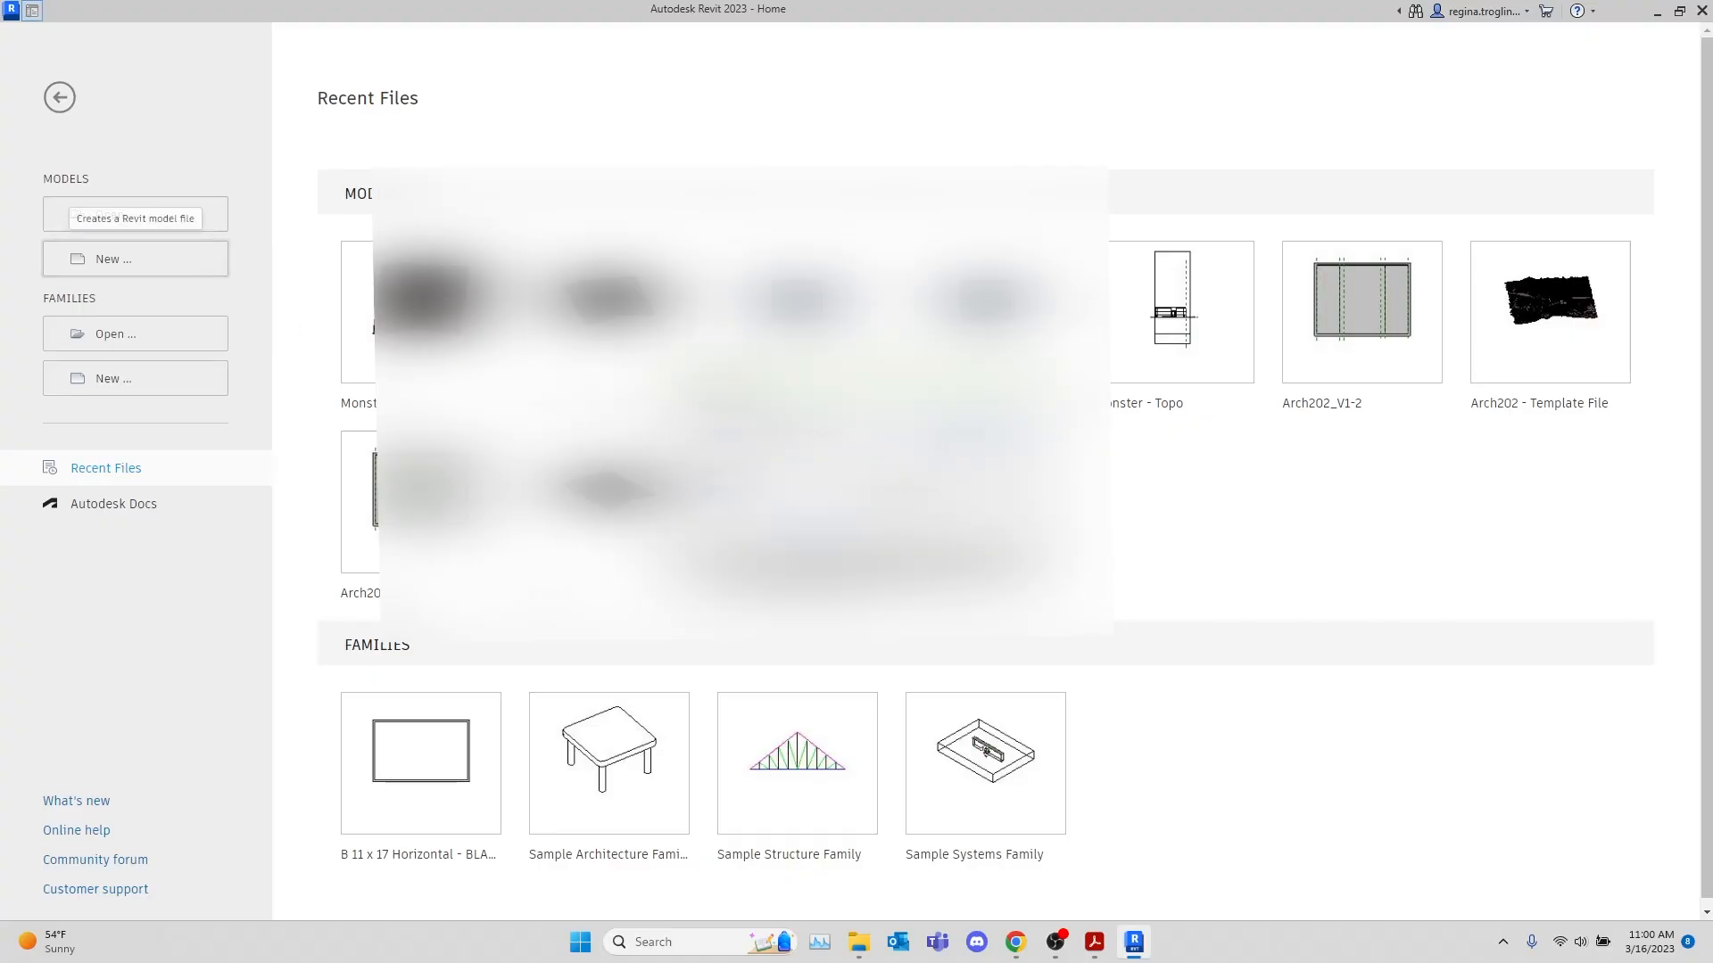
click(981, 435)
click(643, 307)
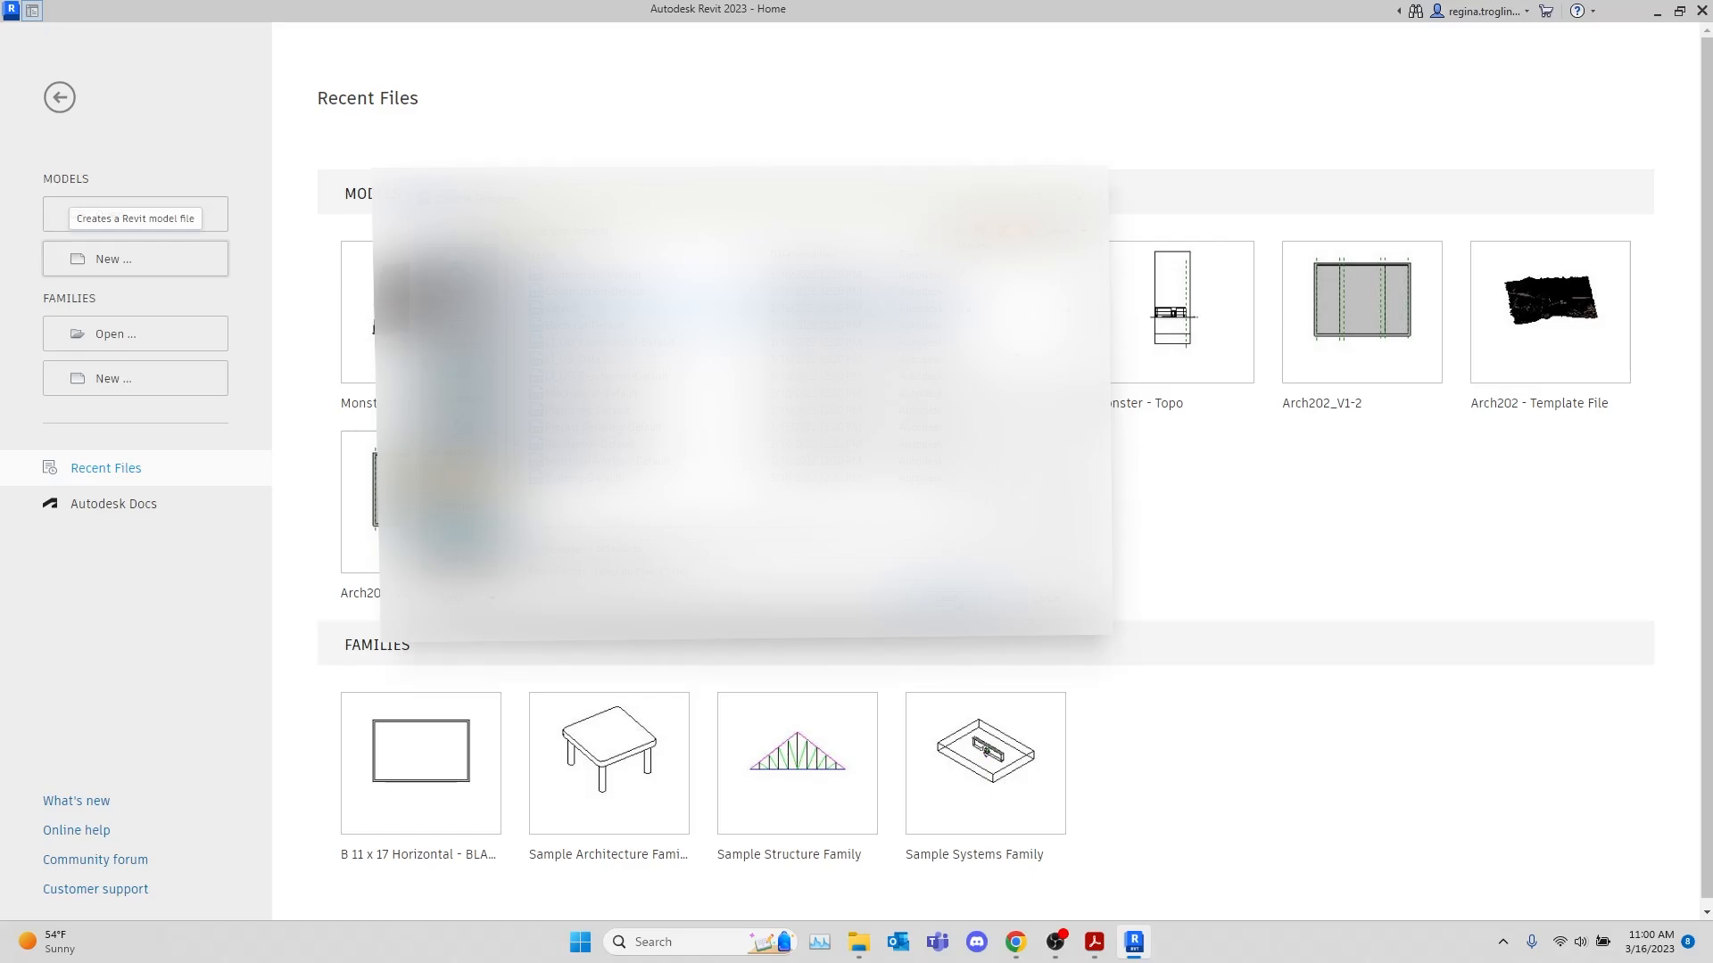
click(951, 601)
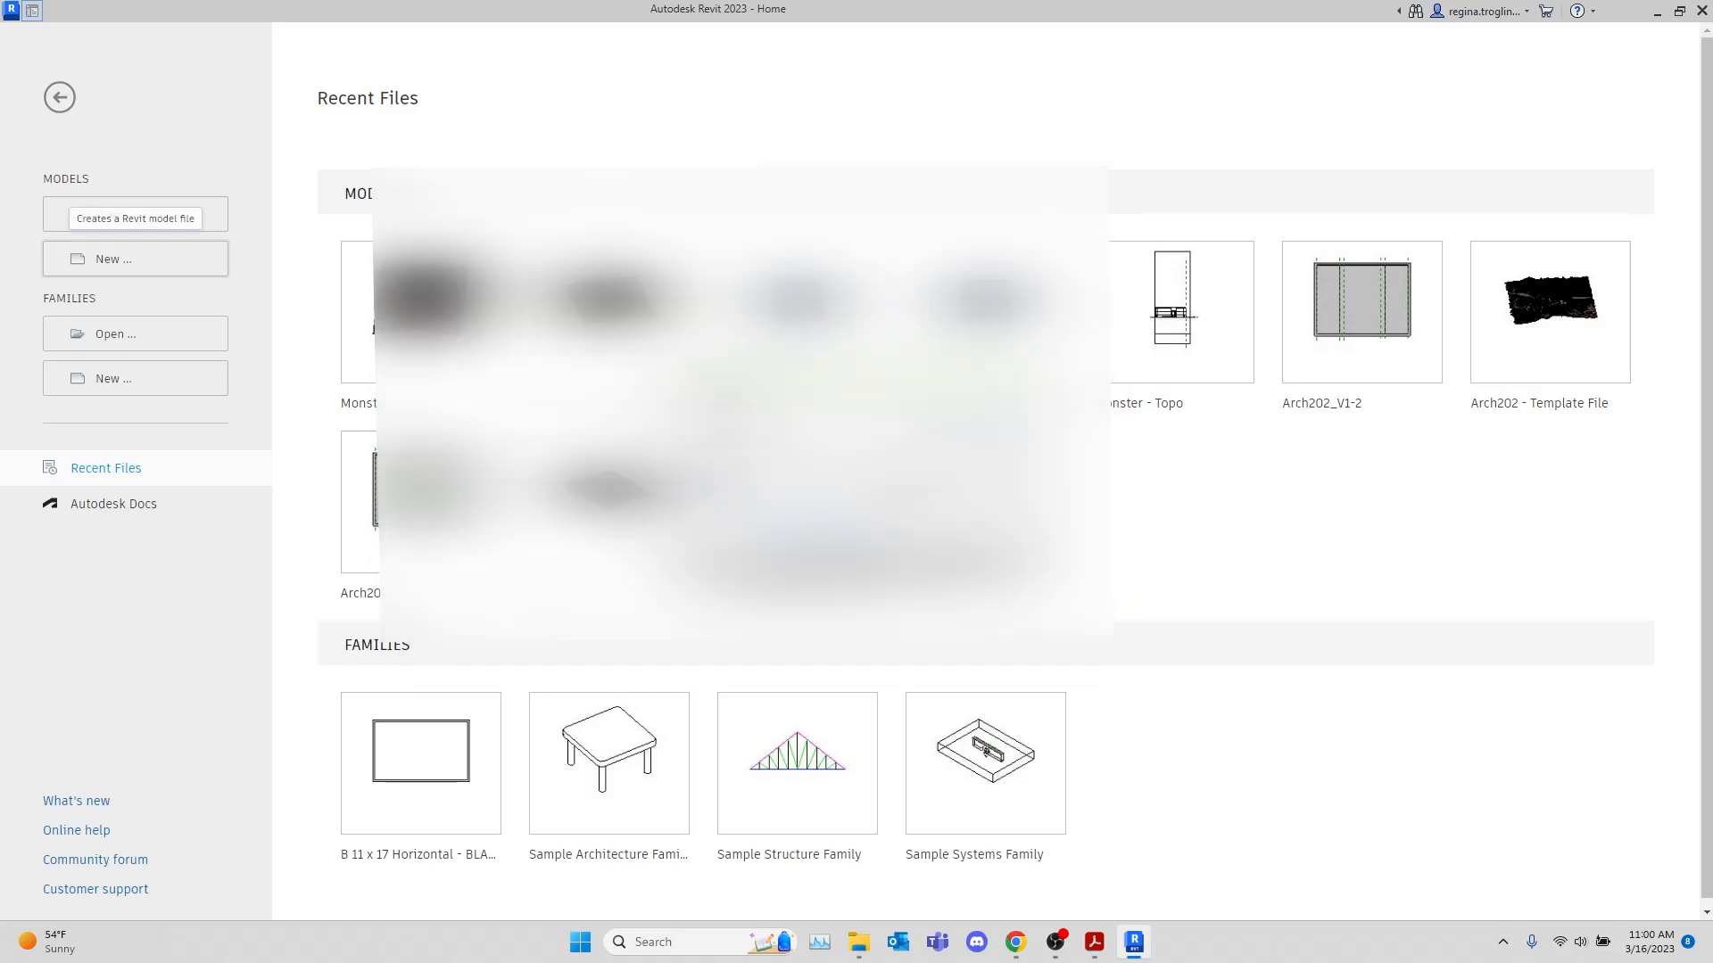
click(809, 530)
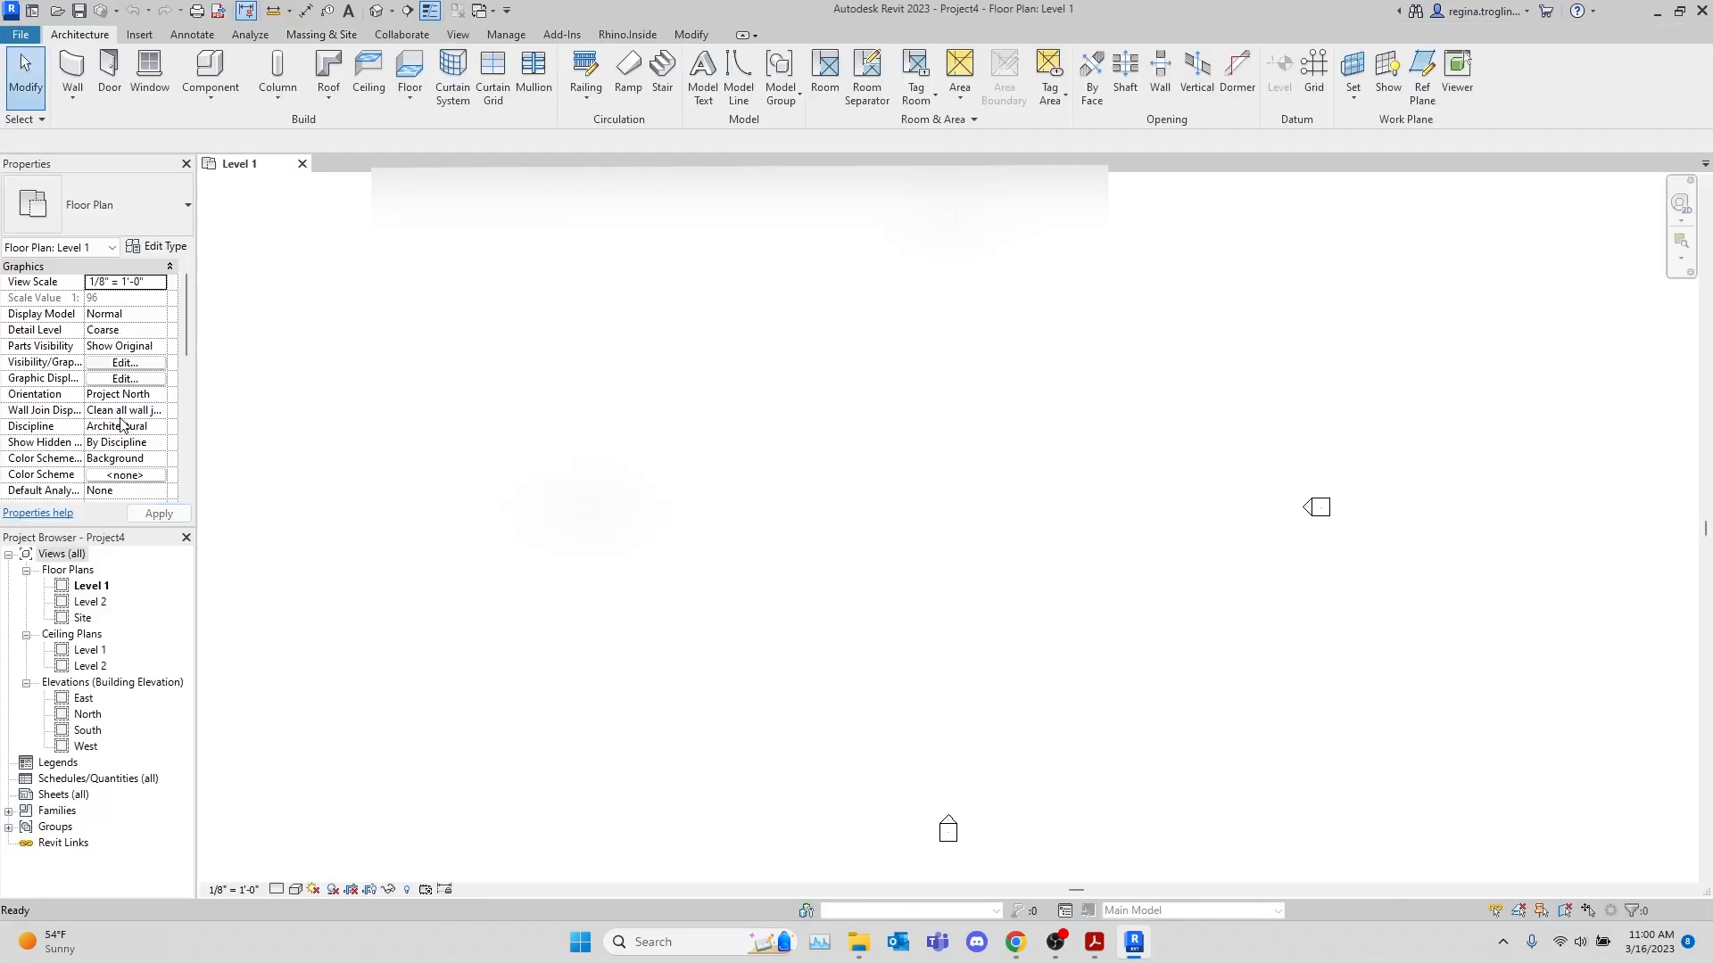
Open the Site floor plan and import Arch 102 - Topography.pdf, placing it over and beyond the east elevation marker
double_click(84, 618)
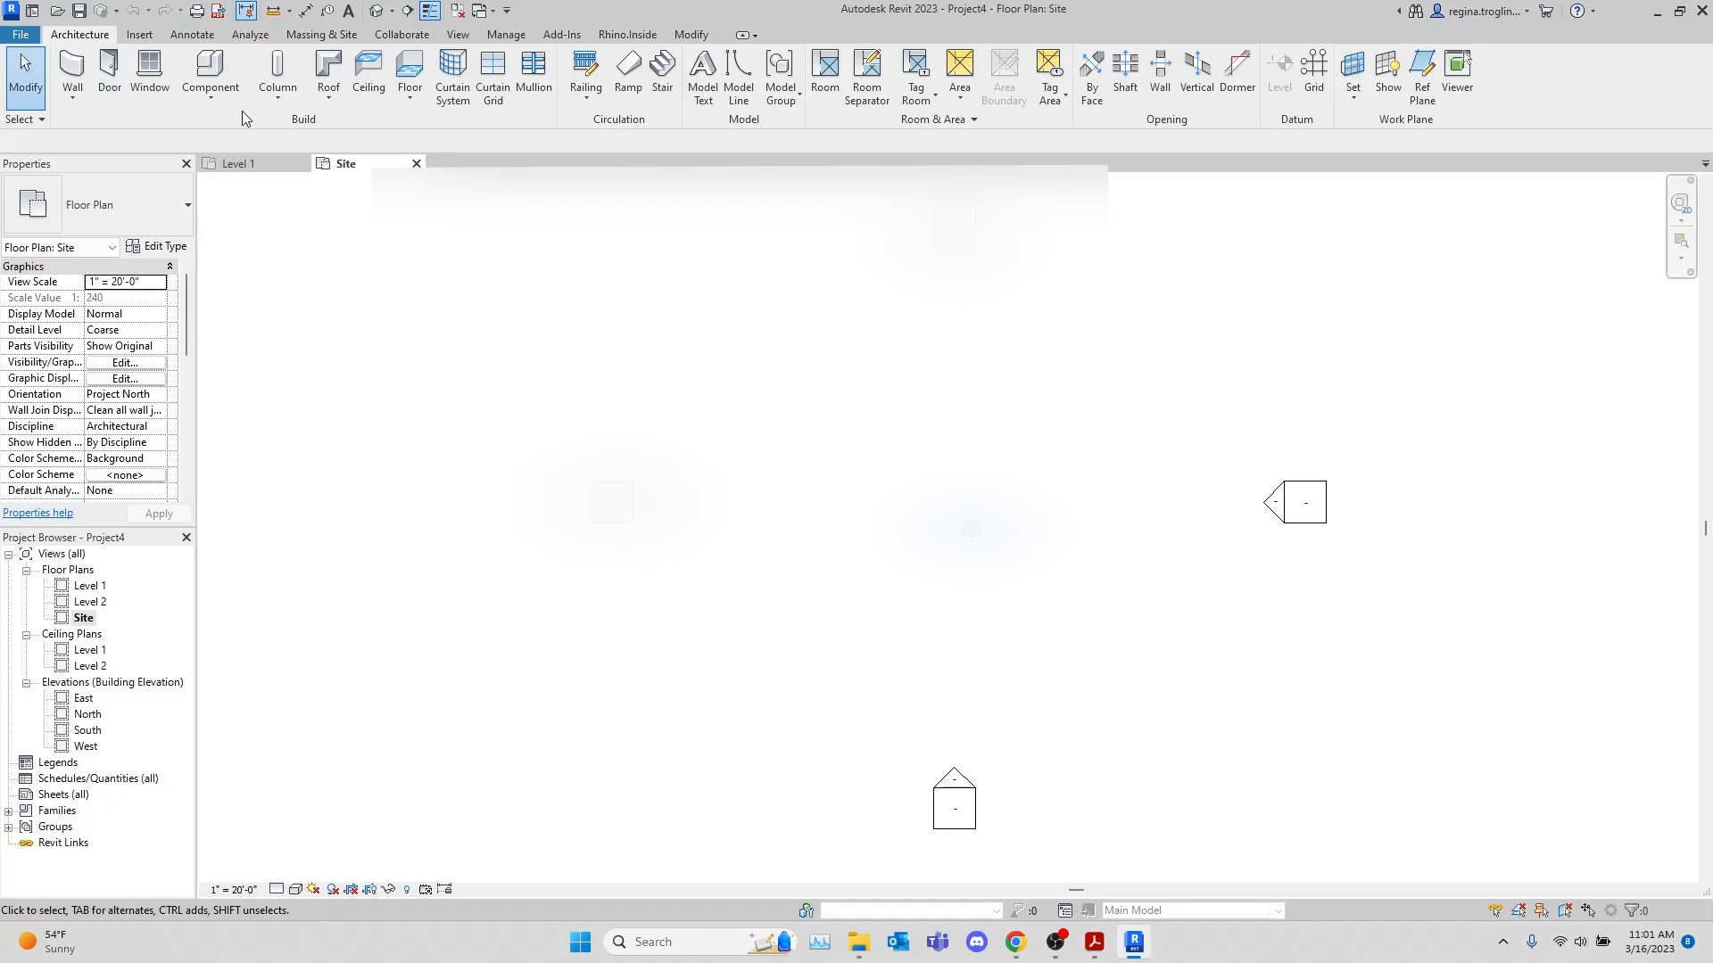
click(139, 34)
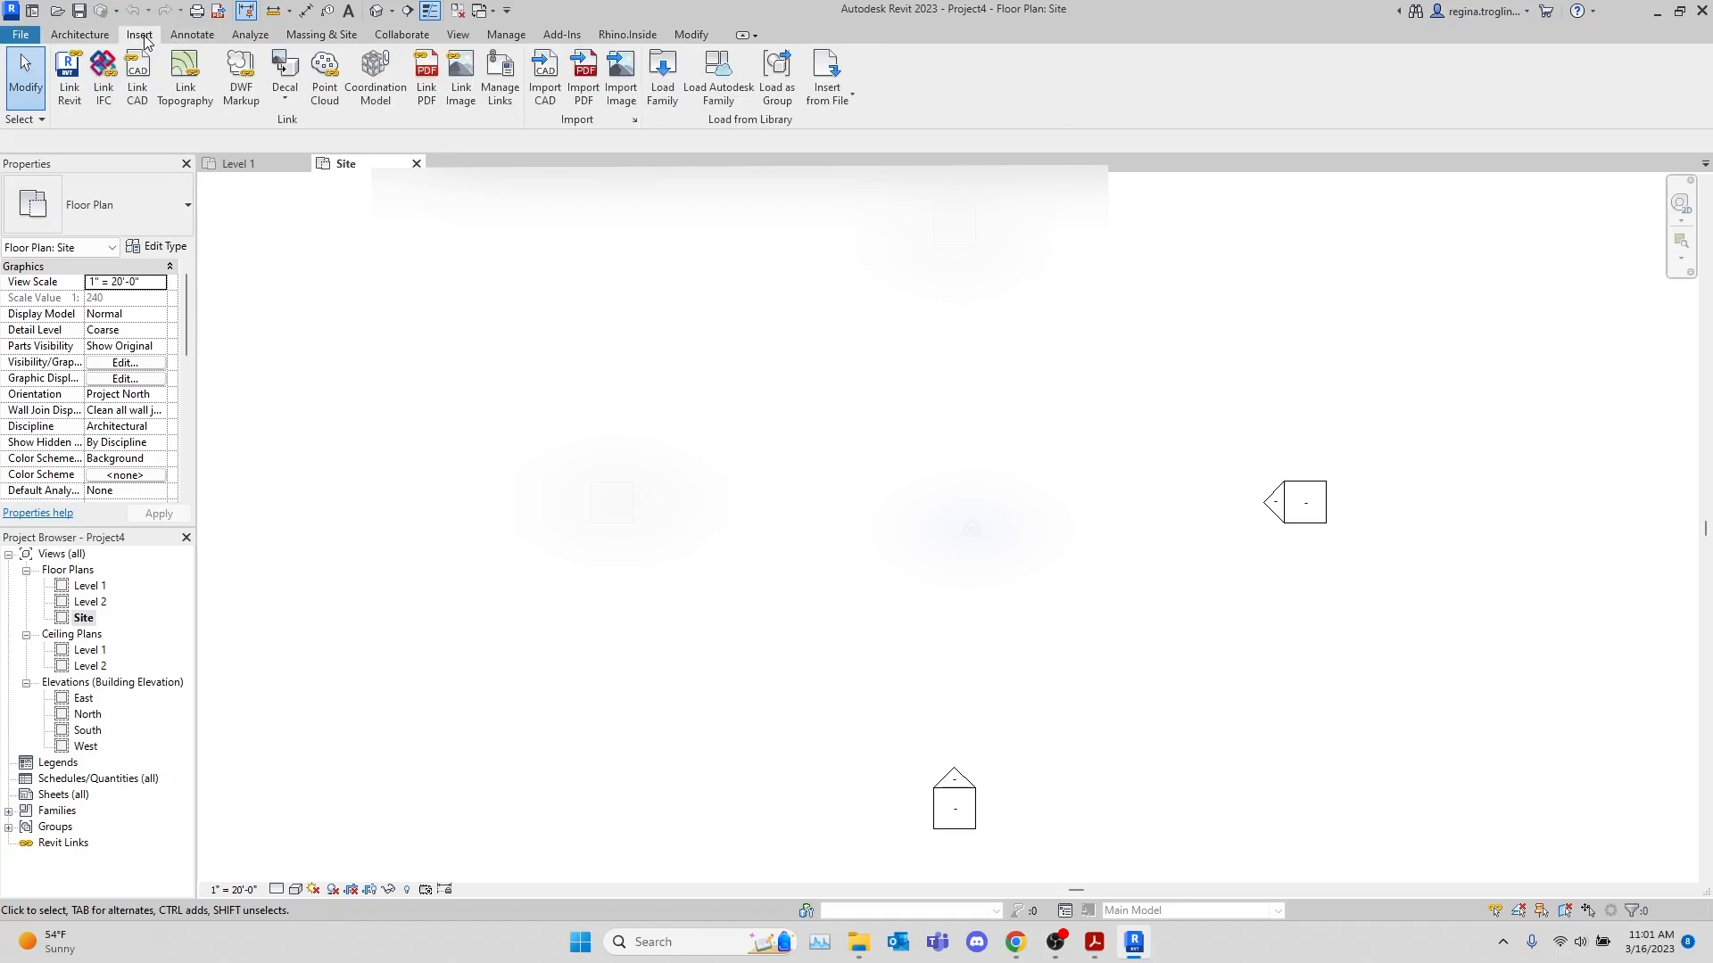
click(585, 78)
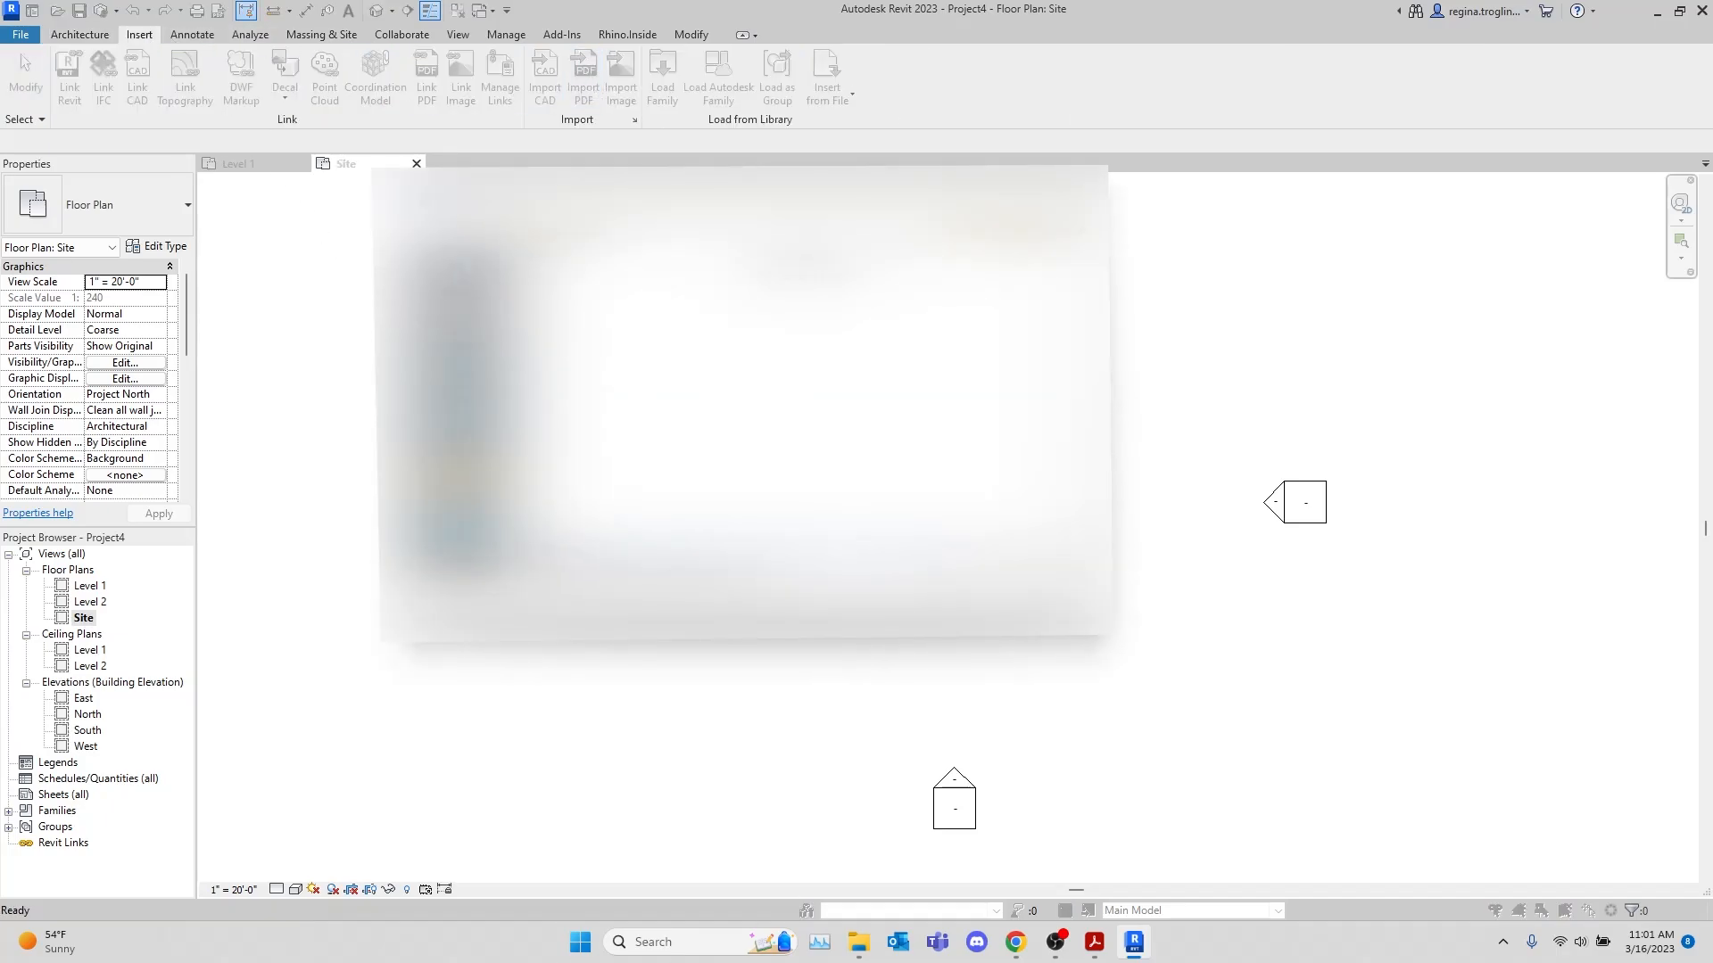
double_click(585, 311)
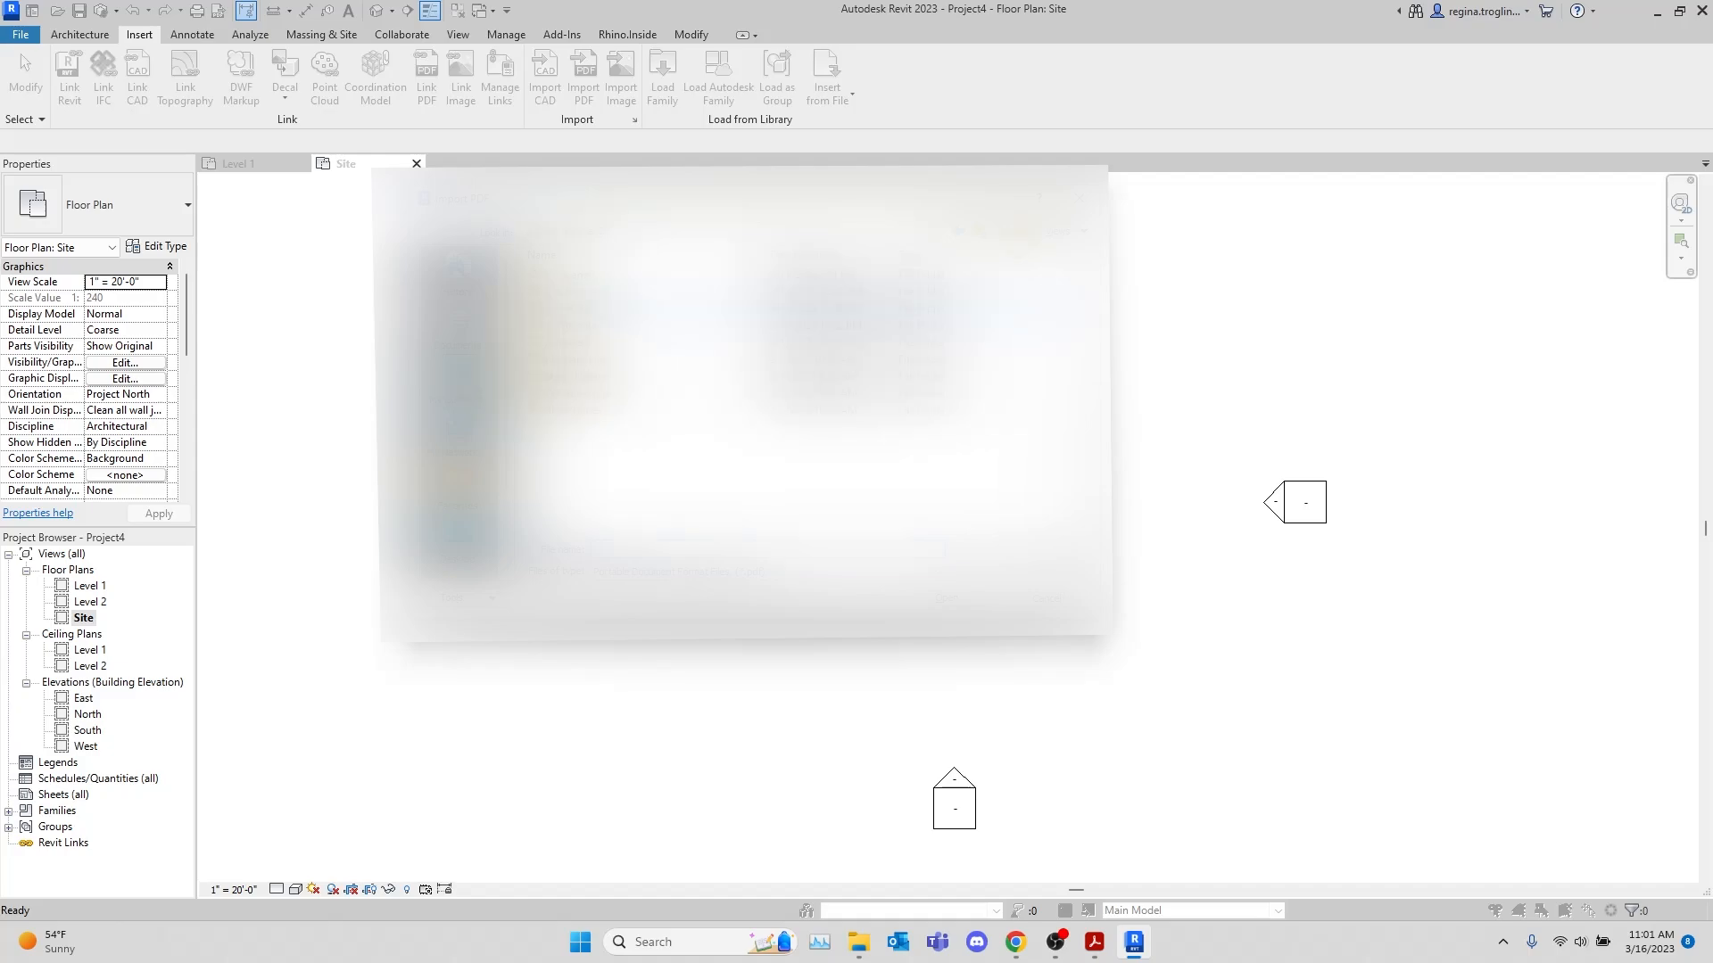
double_click(584, 323)
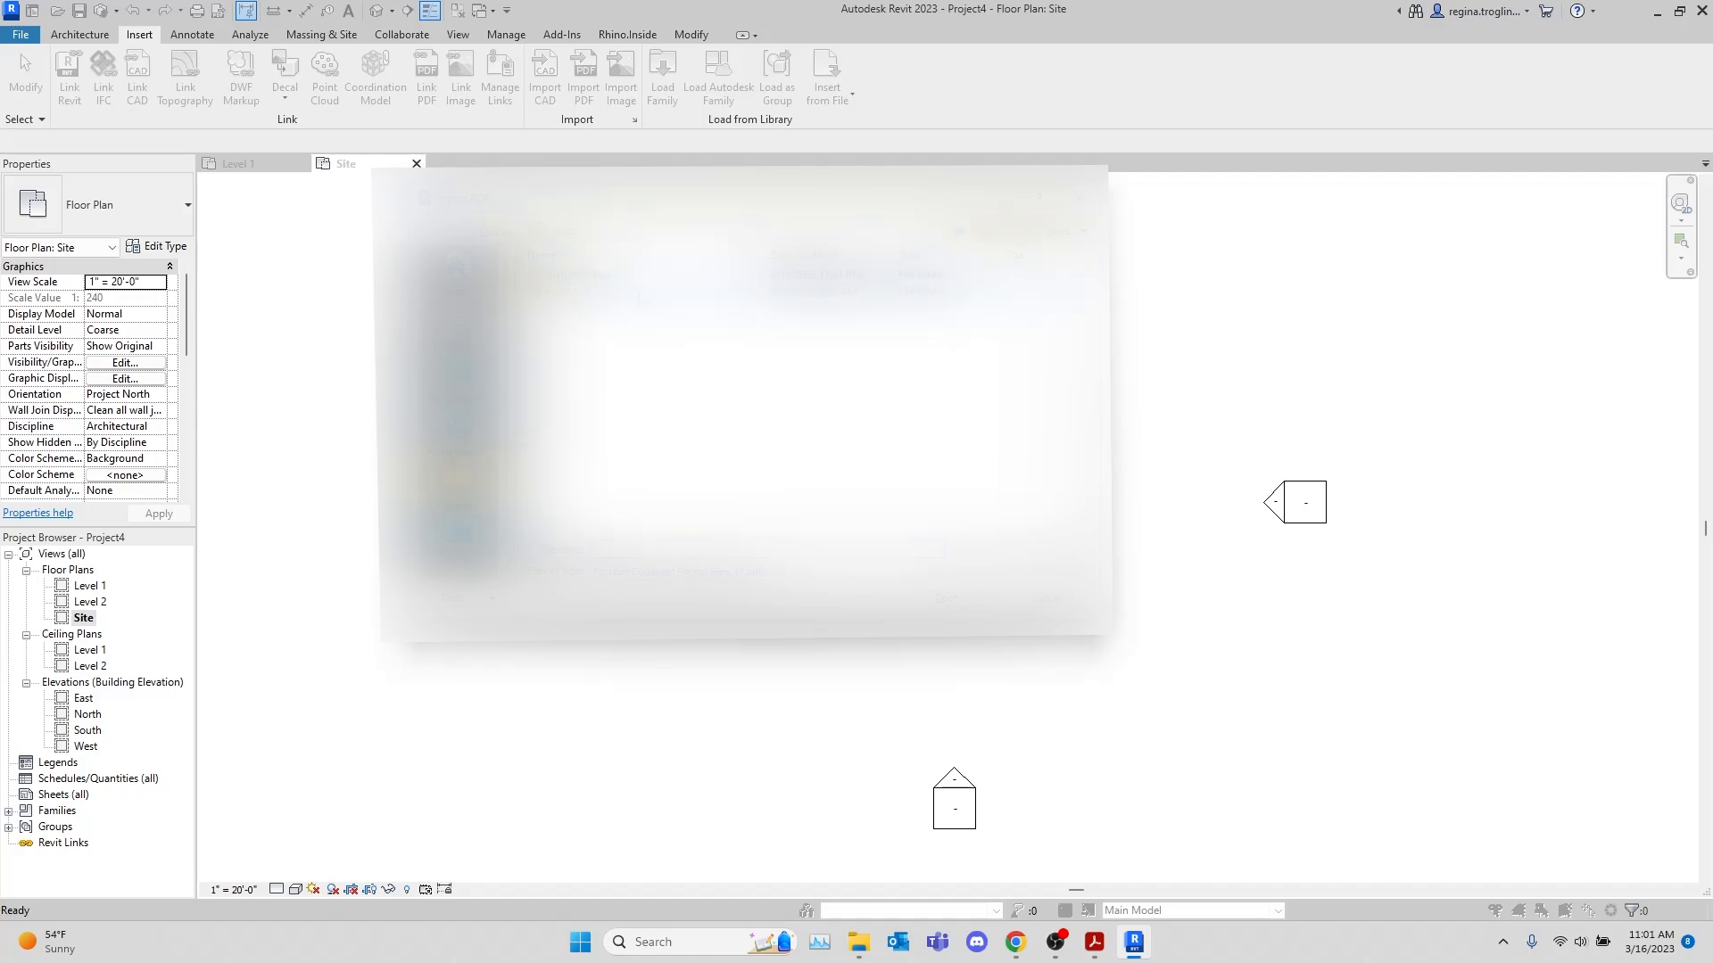
double_click(639, 294)
click(680, 278)
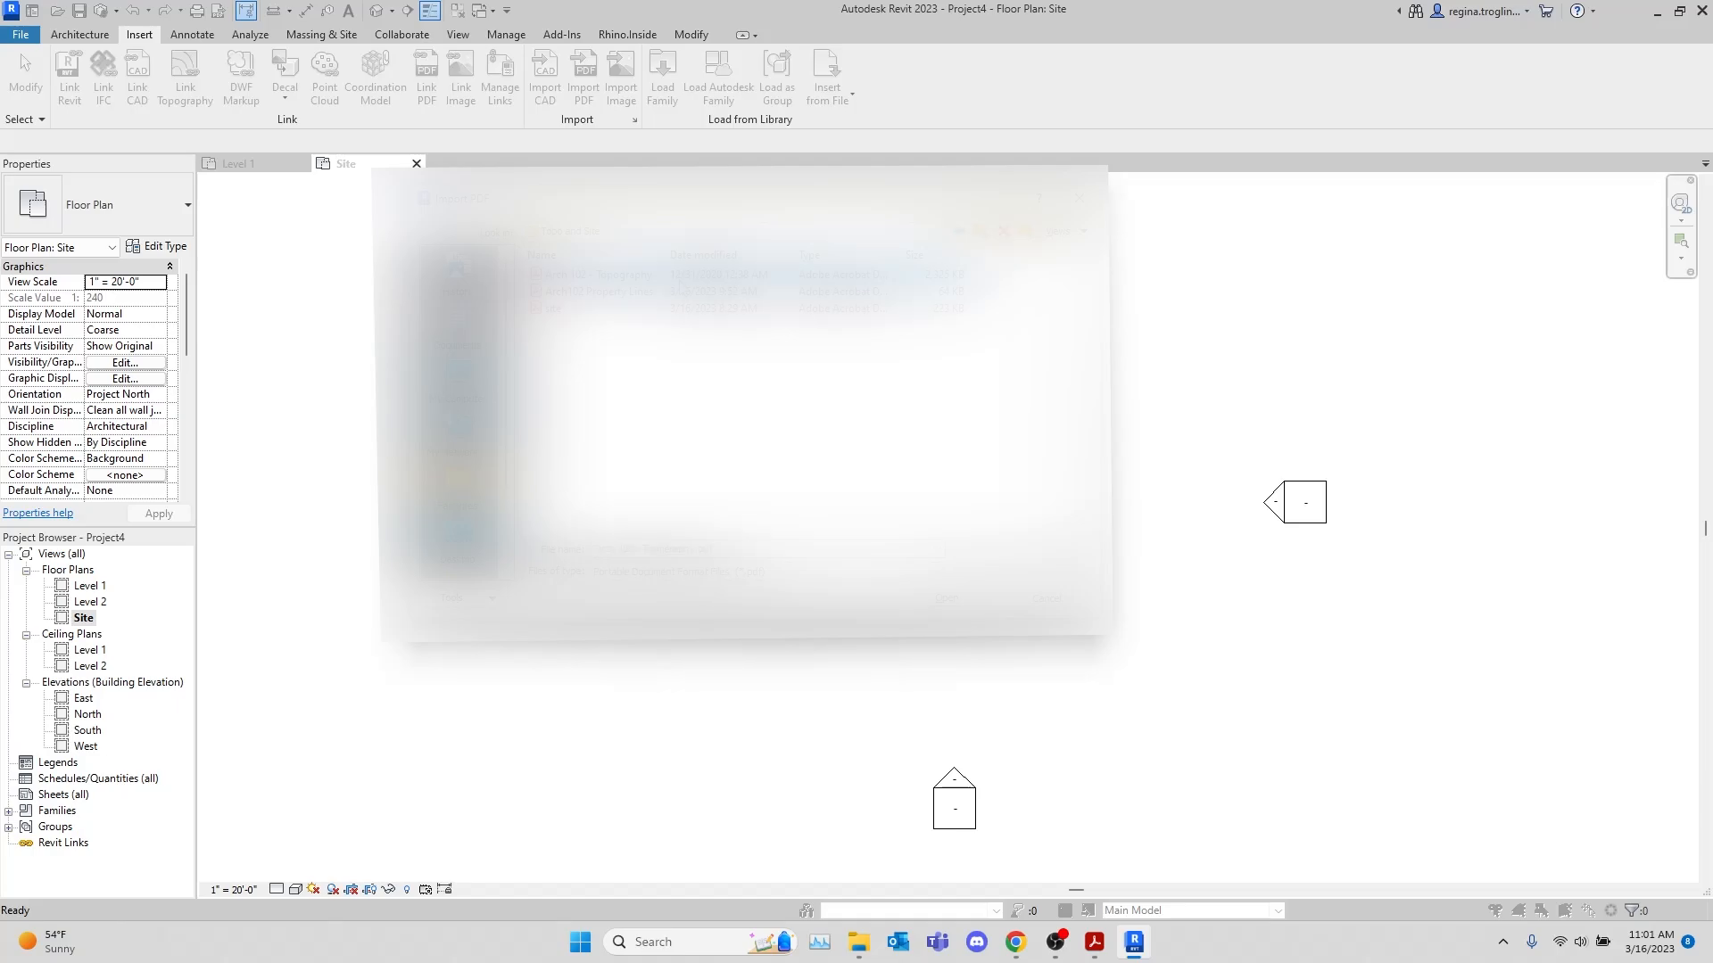
click(947, 598)
click(942, 665)
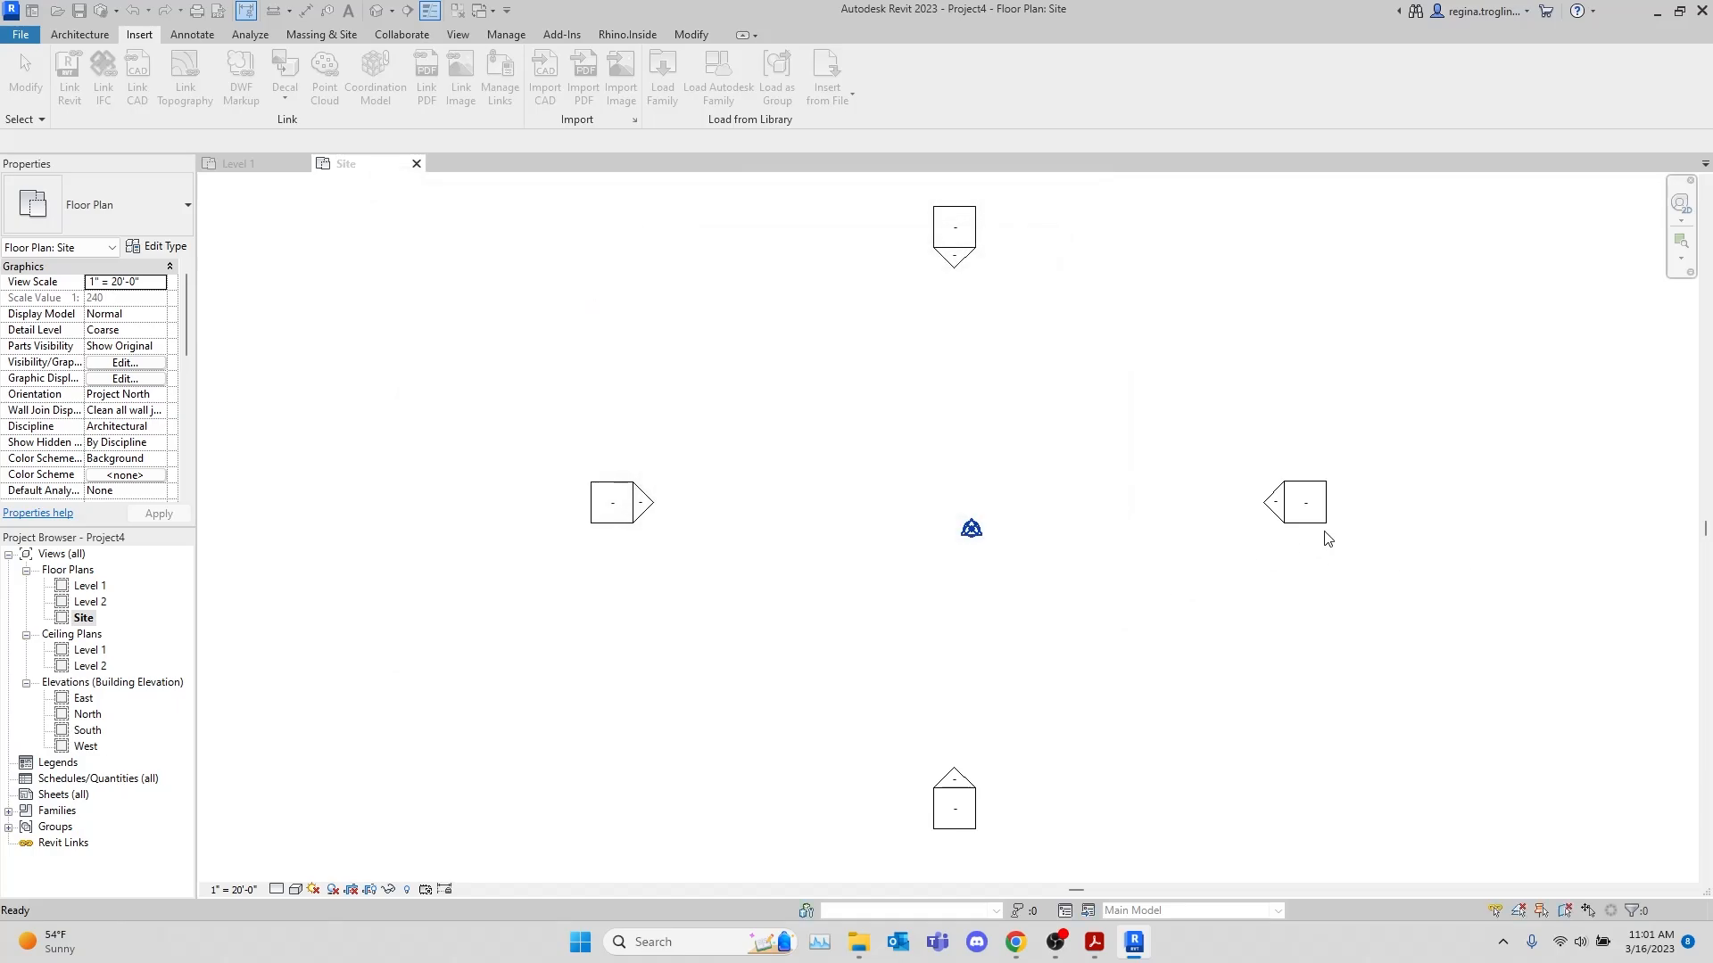
click(1559, 478)
scroll(1479, 497, down, 3)
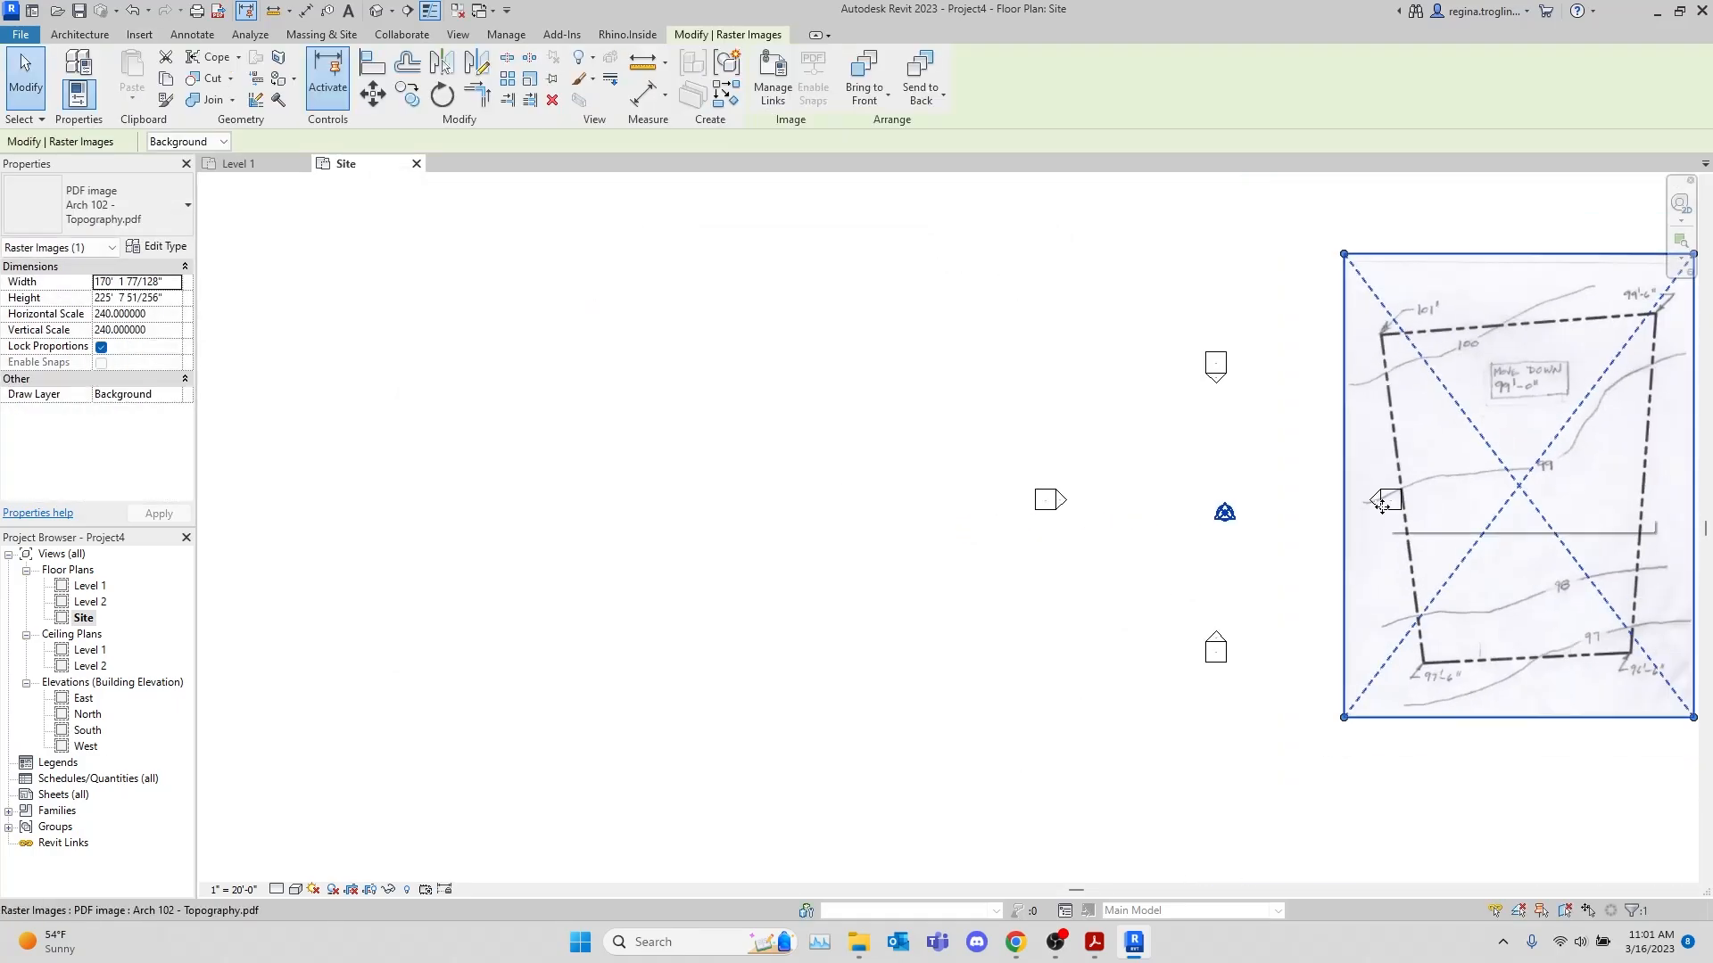
middle_drag(1381, 505, 963, 497)
click(963, 497)
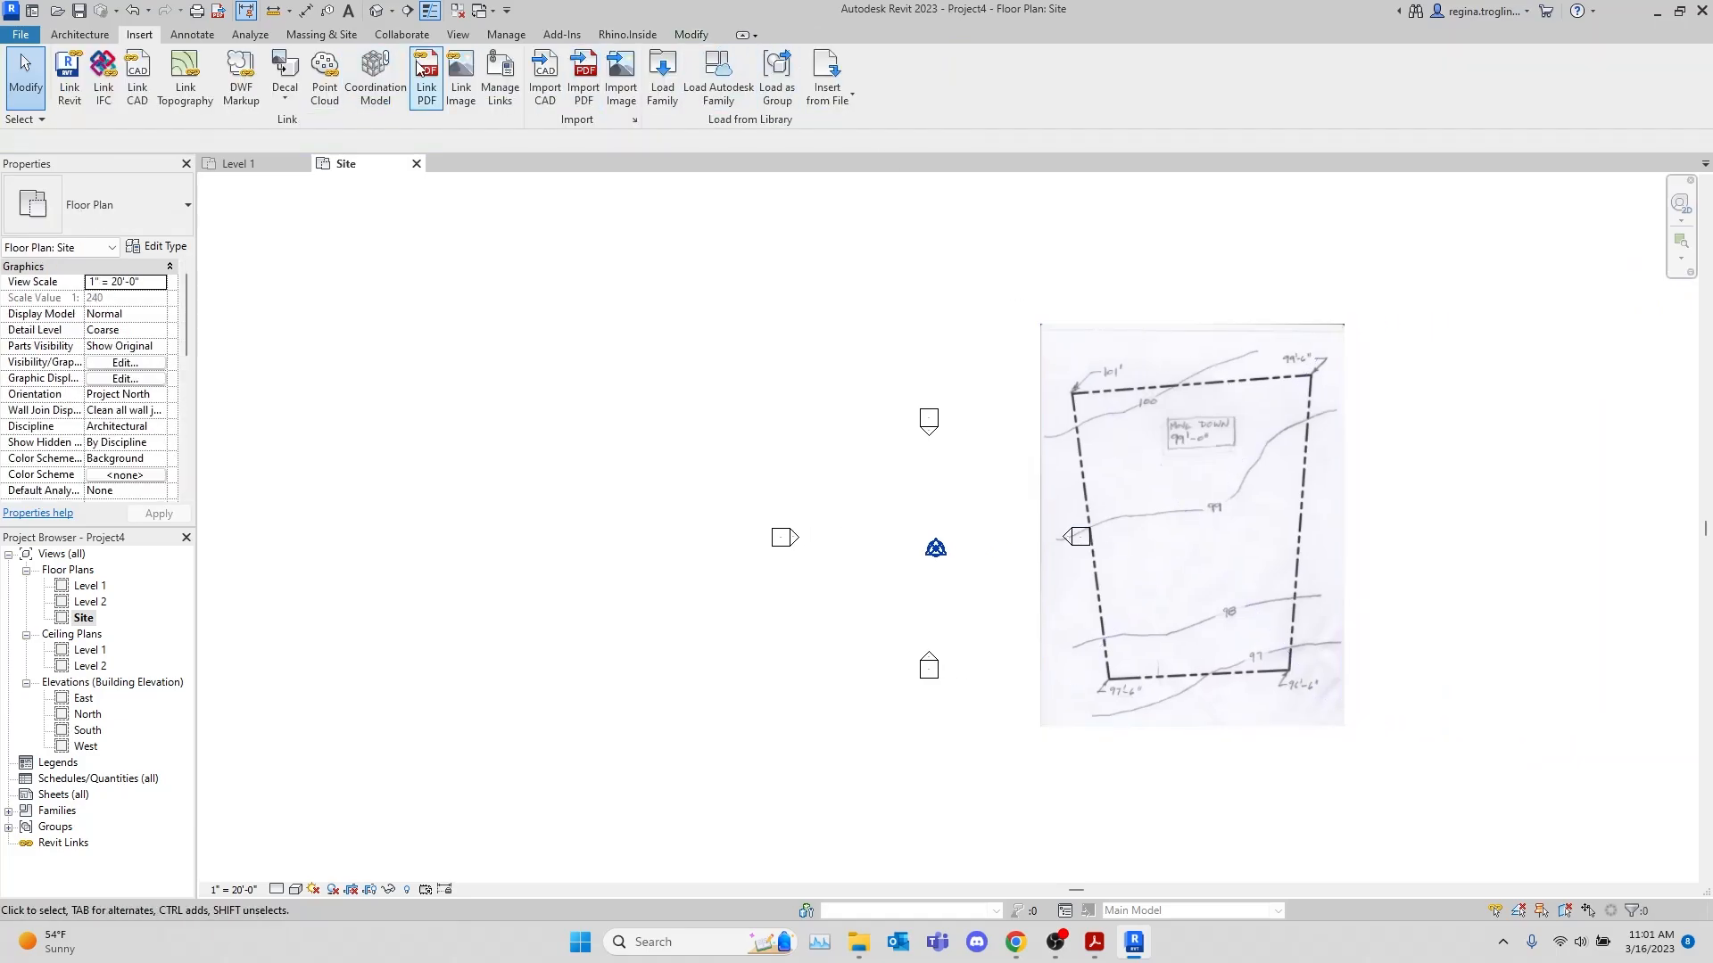
Import Arch102 Property Lines.pdf into the Site plan and place it west of the west elevation marker
click(584, 76)
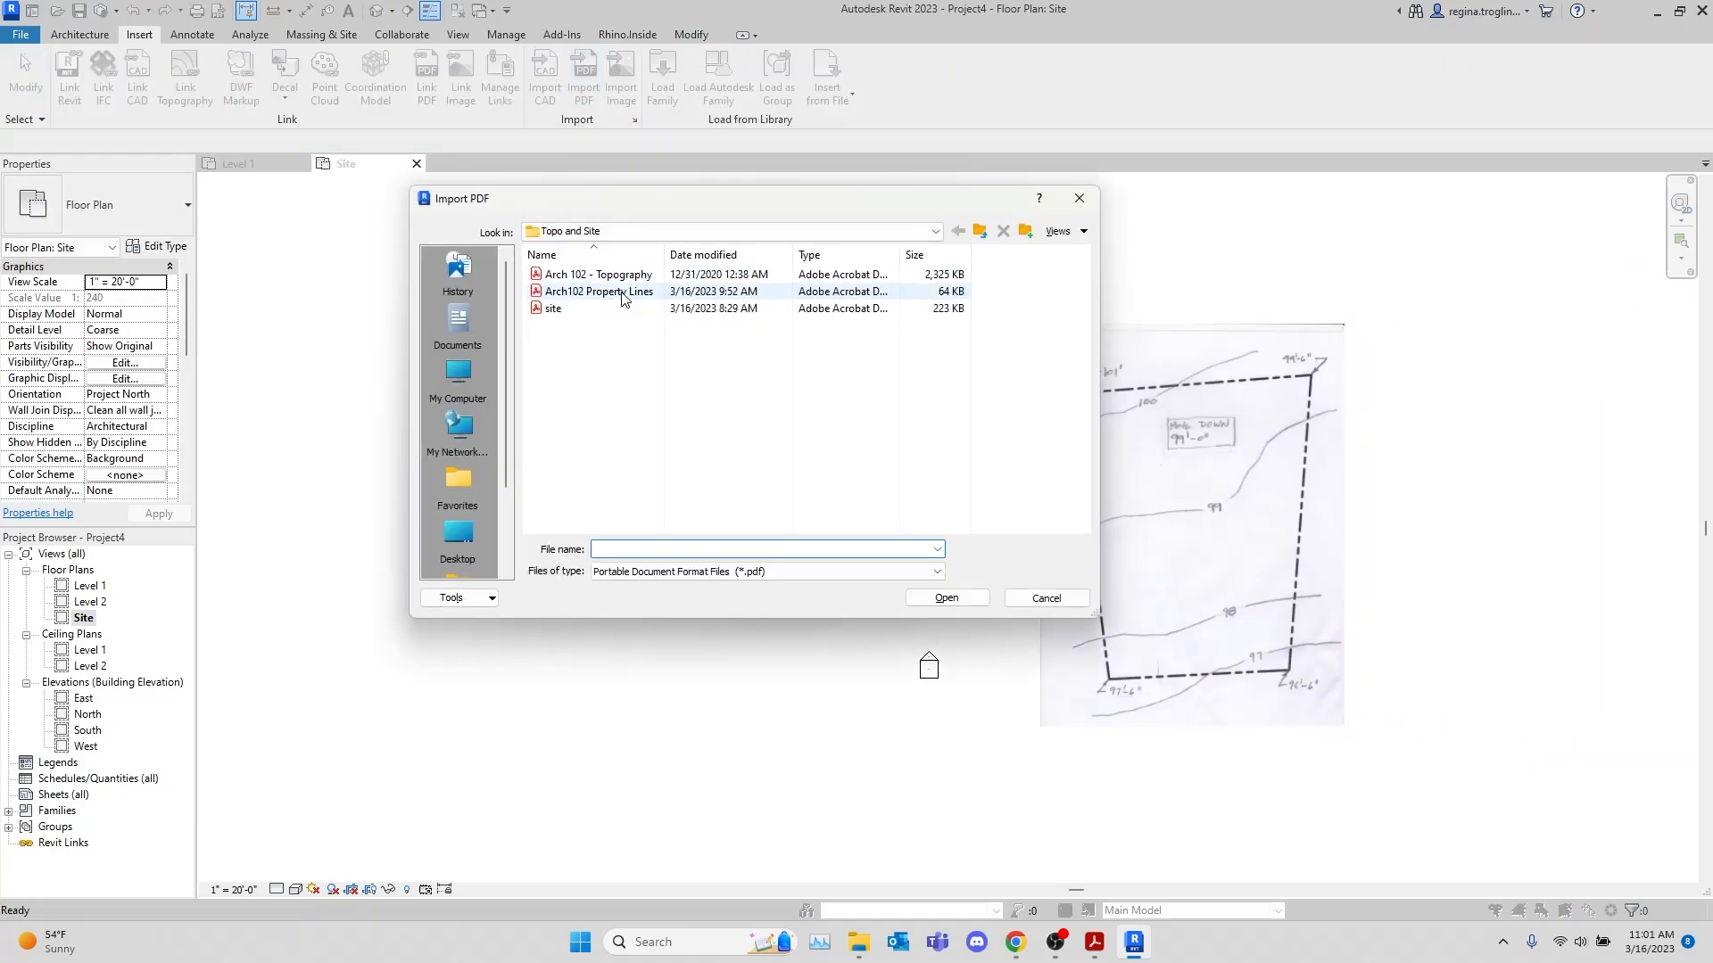
double_click(621, 294)
click(943, 663)
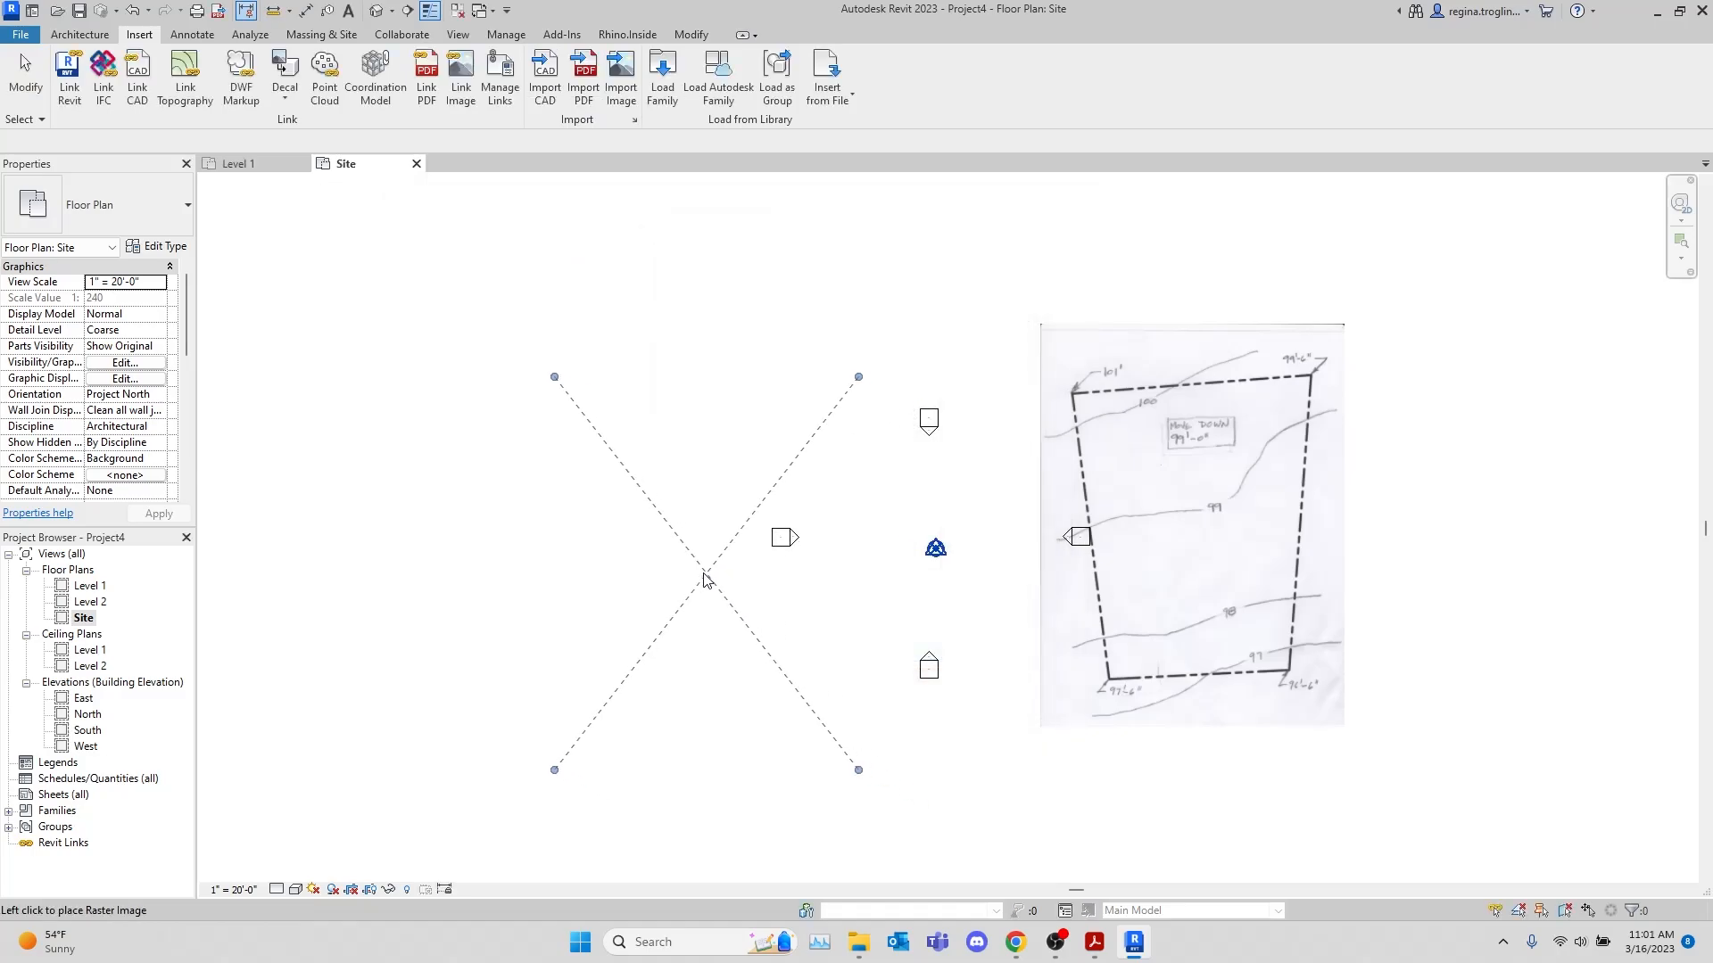
click(606, 469)
key(Escape)
scroll(805, 466, up, 3)
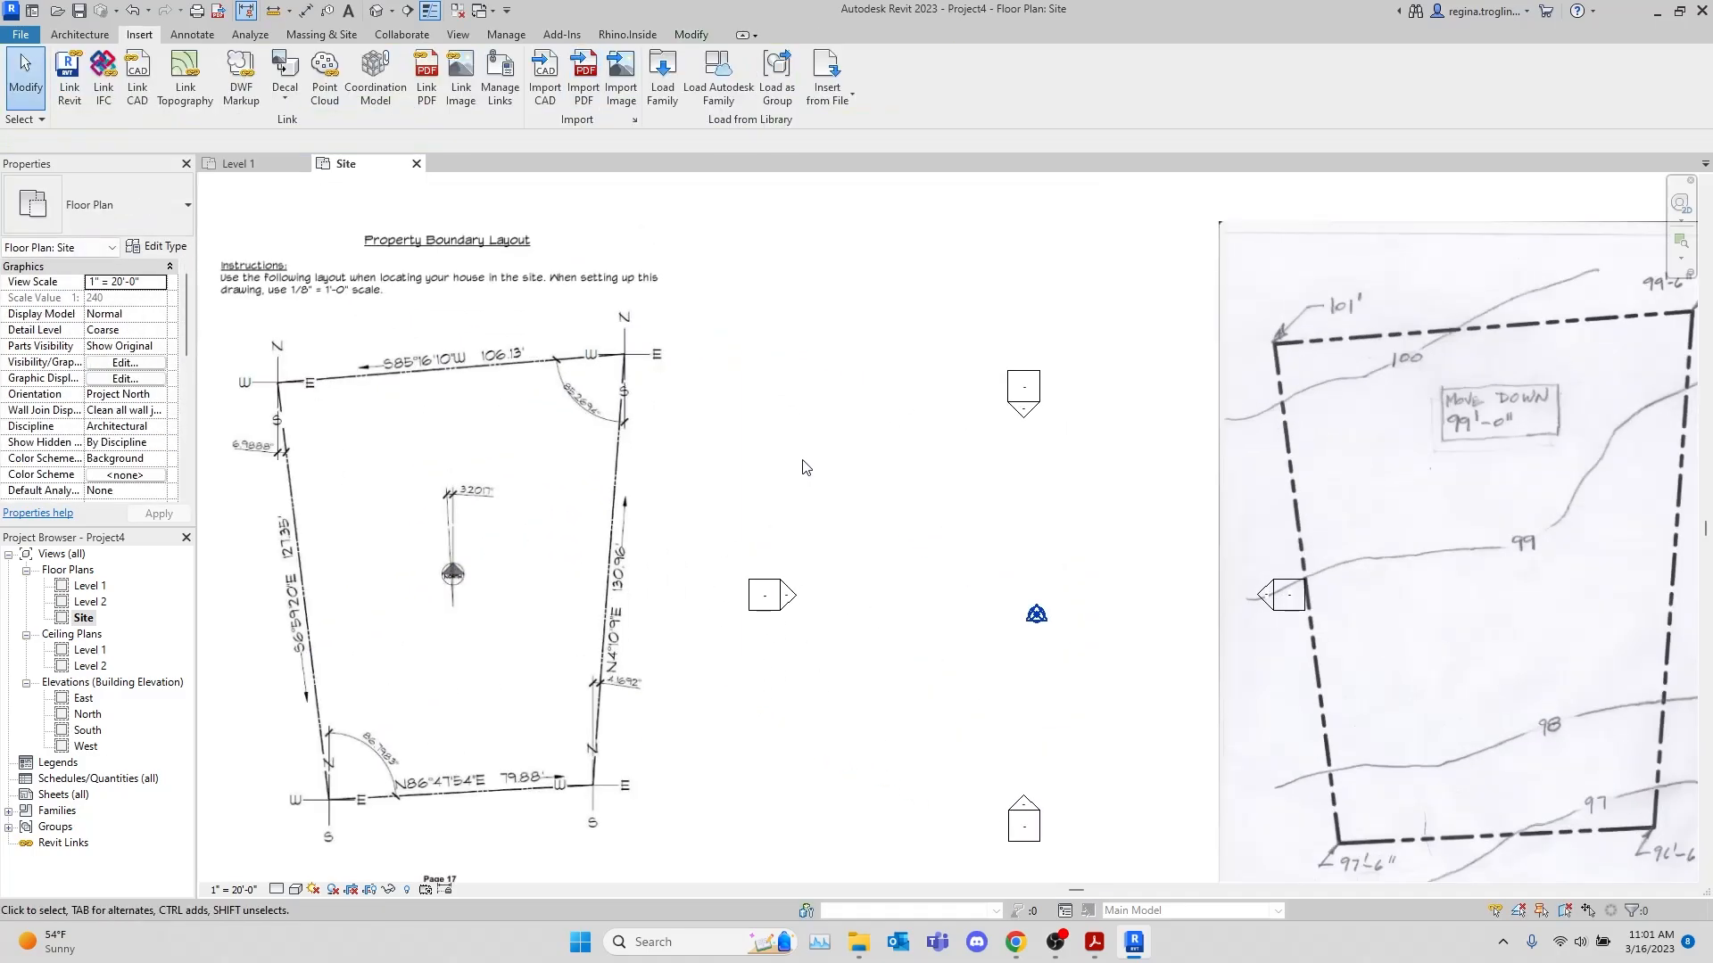
middle_drag(811, 512, 974, 474)
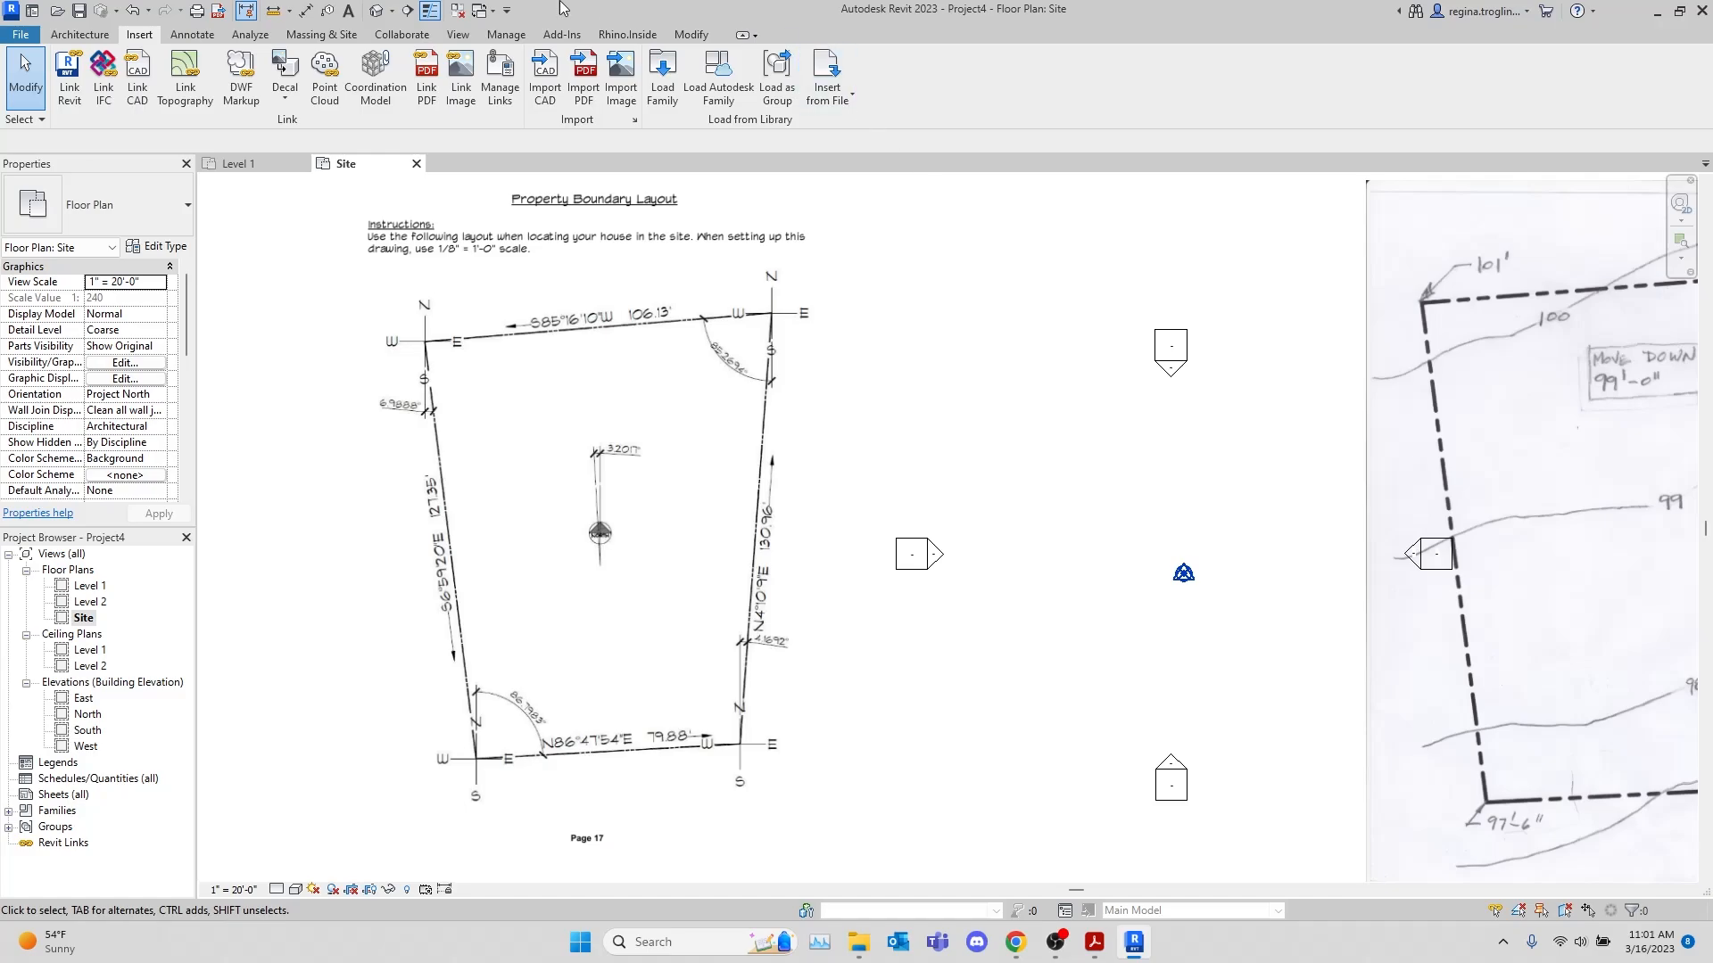
scroll(846, 243, down, 3)
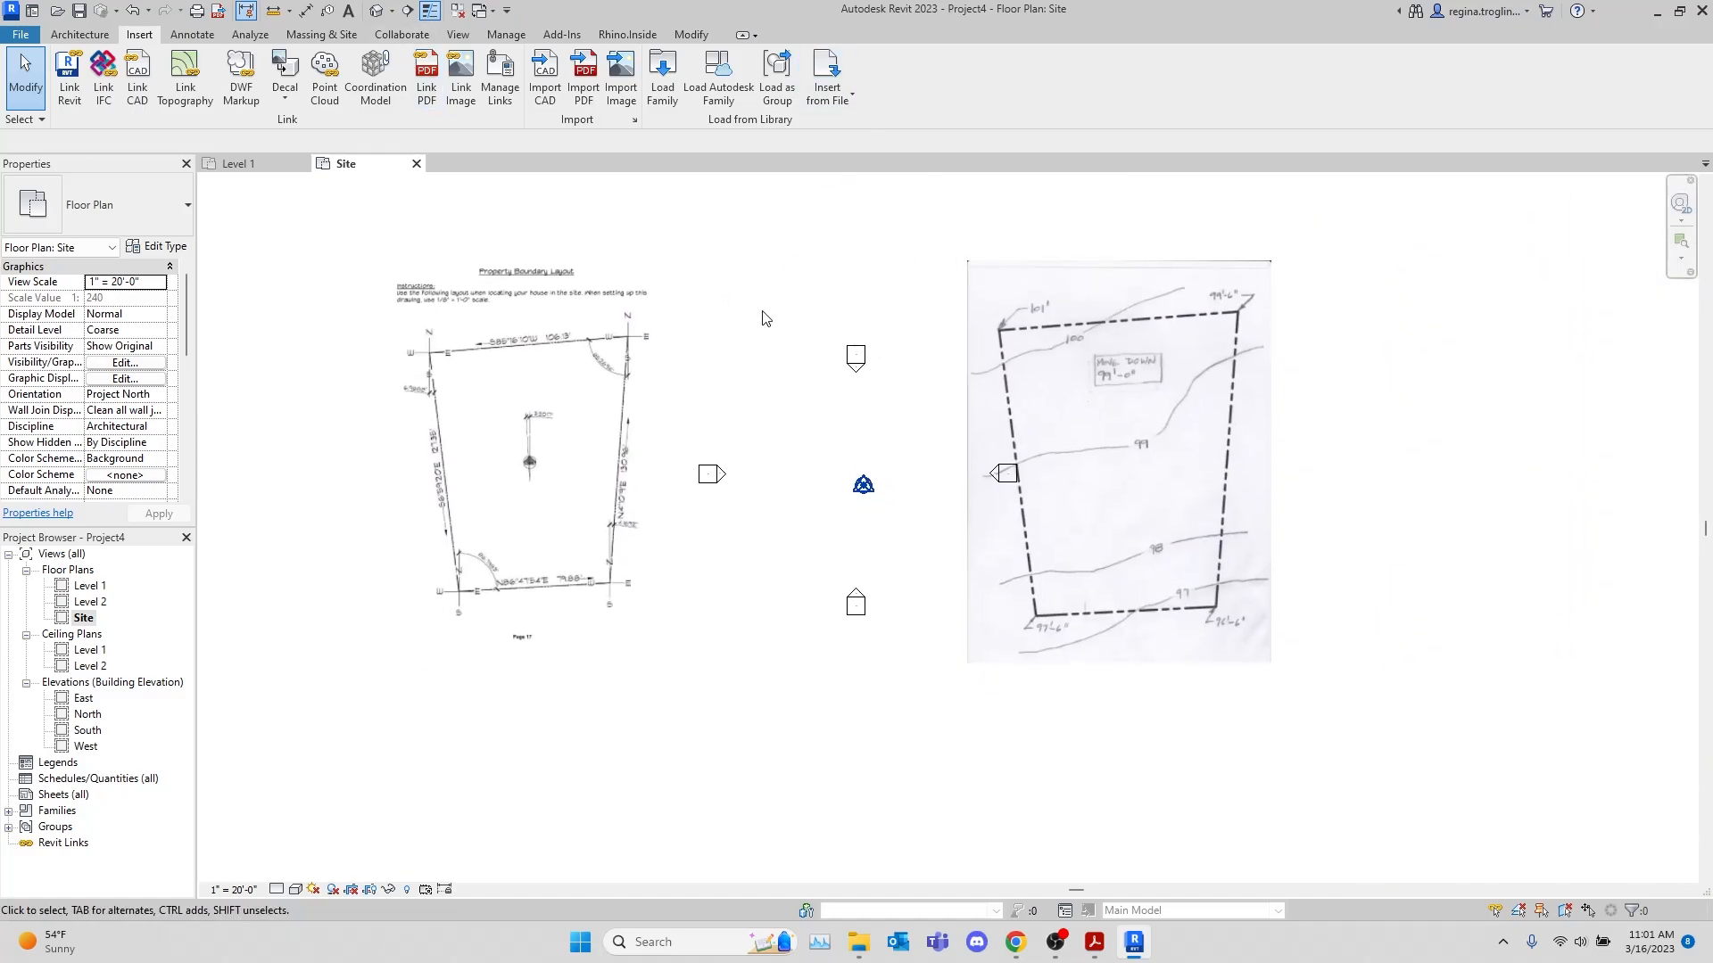
scroll(660, 280, up, 1)
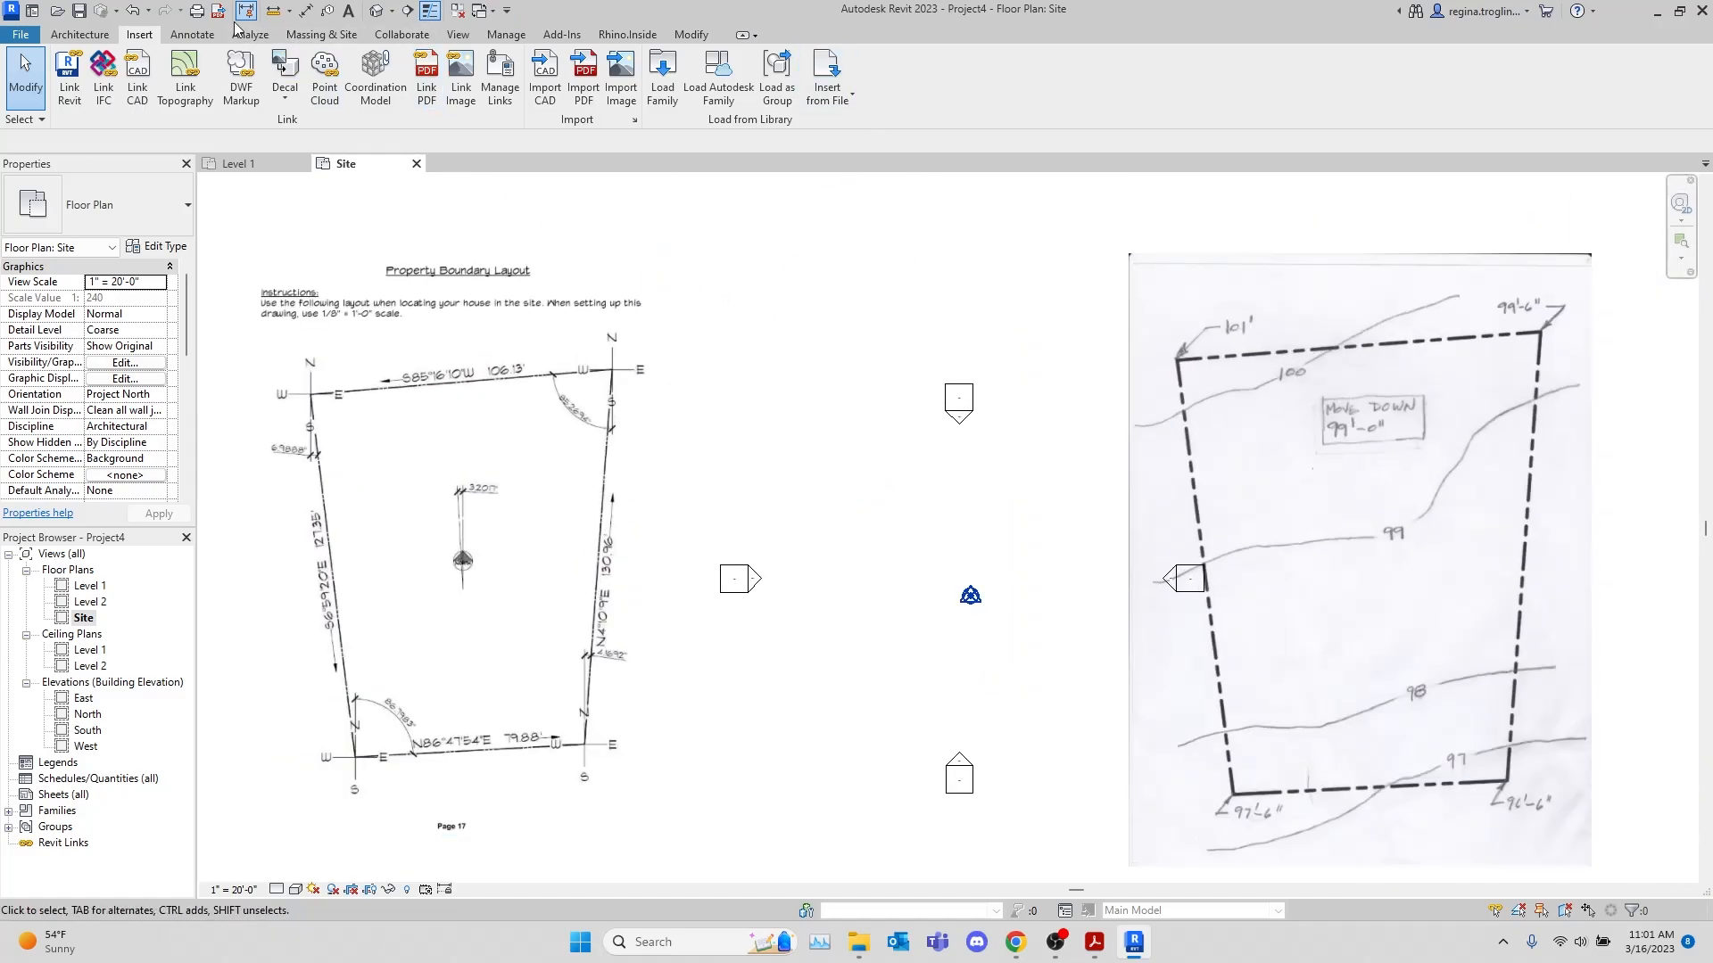
Start a property line created by entering distances and bearings, and add rows for four deed lines
click(323, 37)
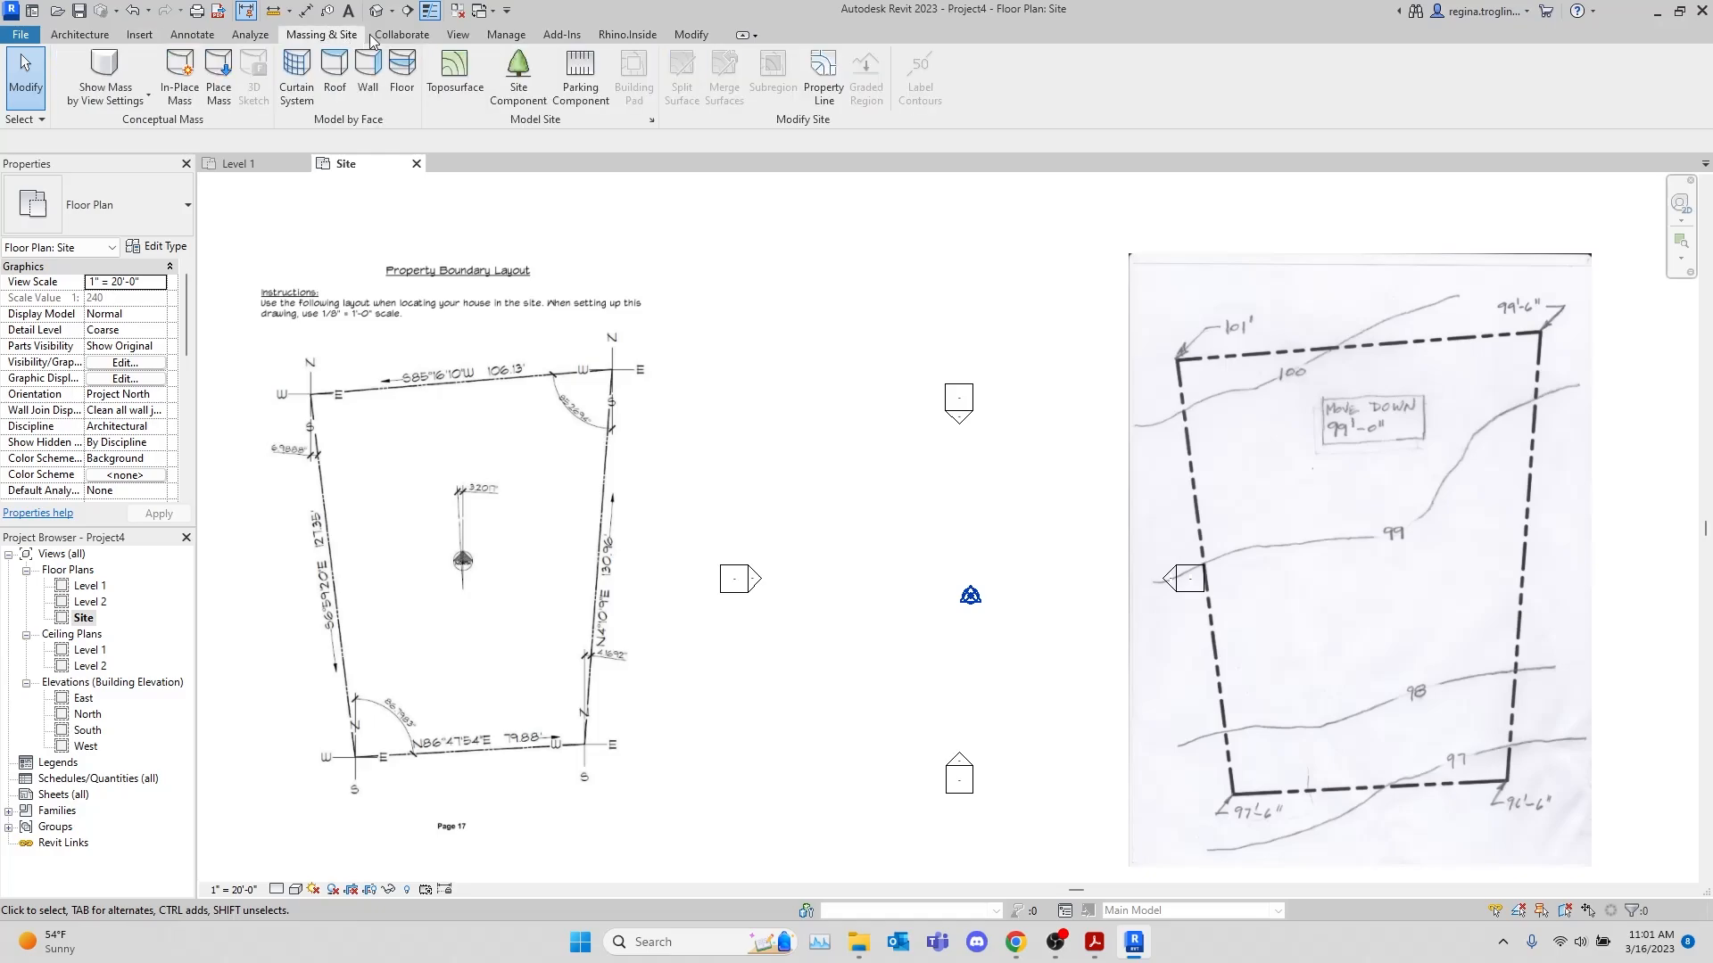
click(833, 81)
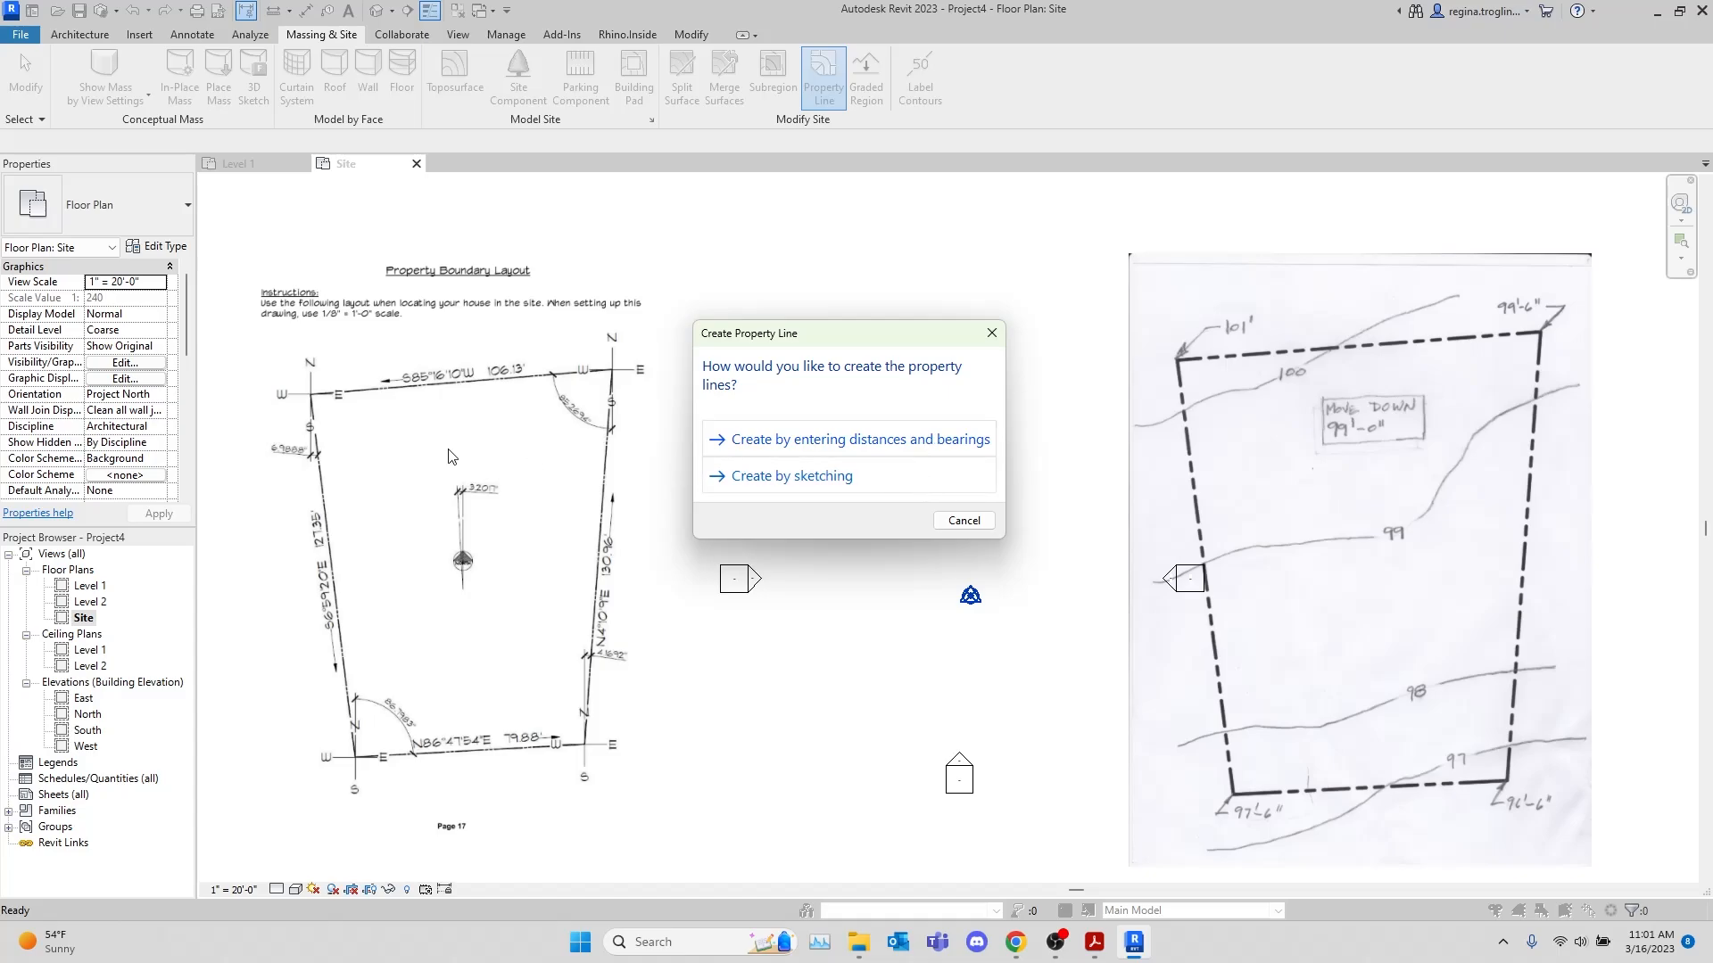
click(948, 439)
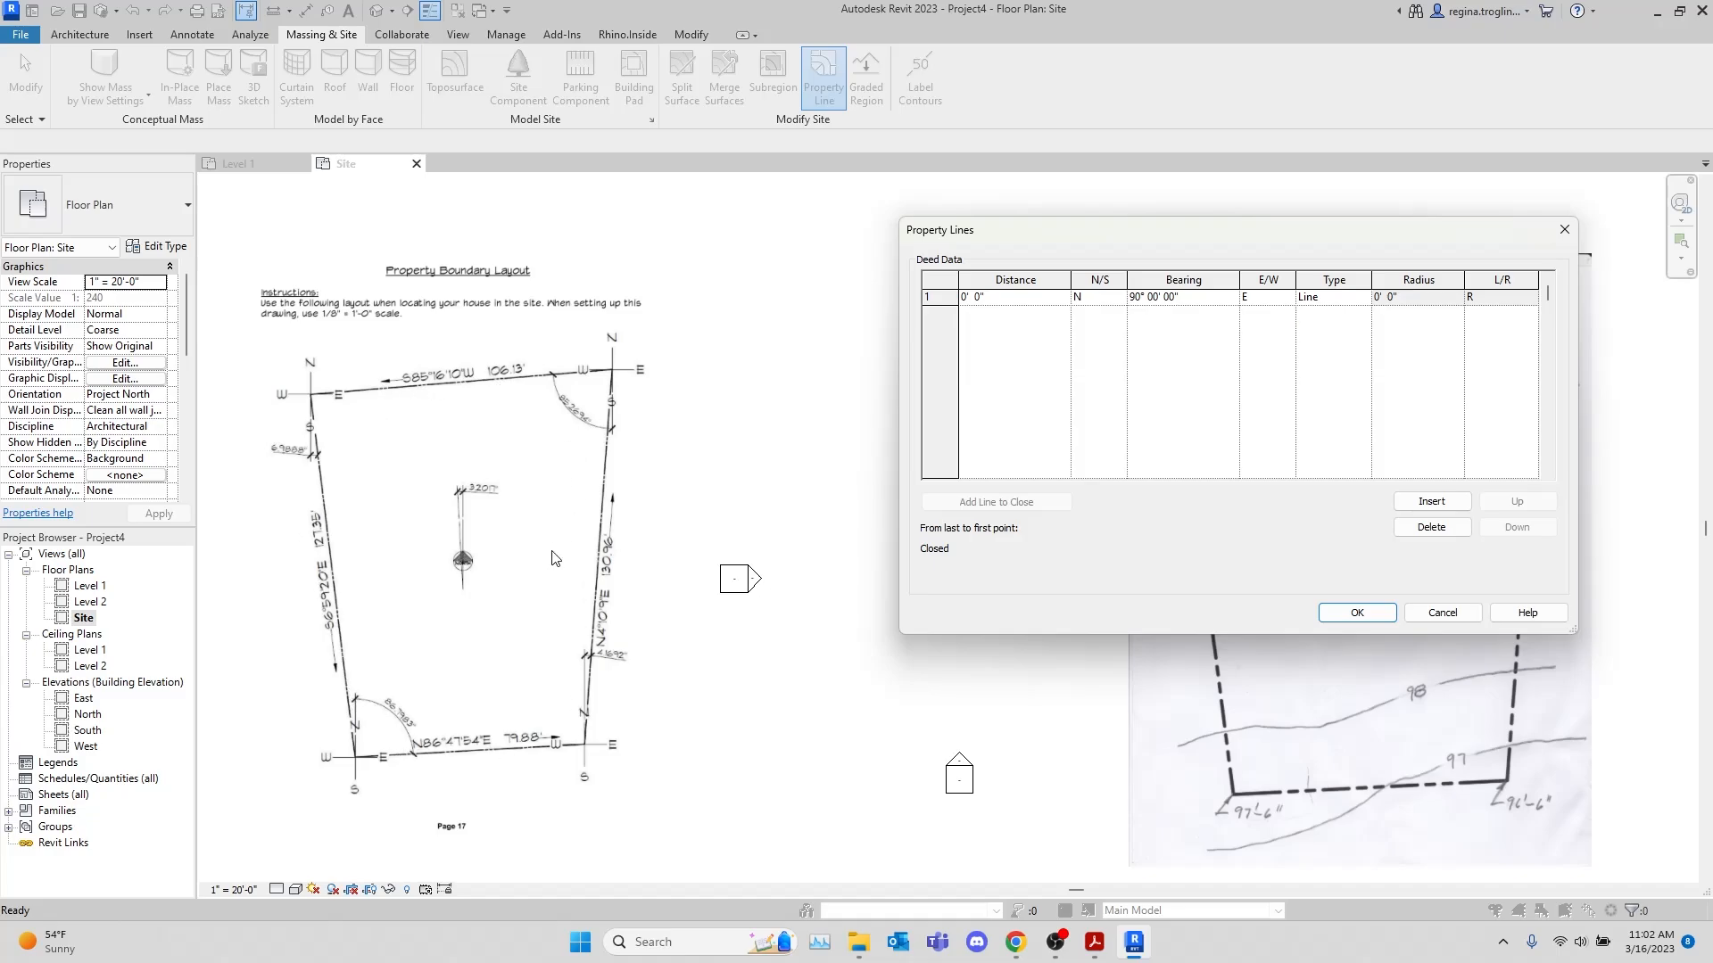
click(1431, 501)
click(1430, 502)
click(1431, 502)
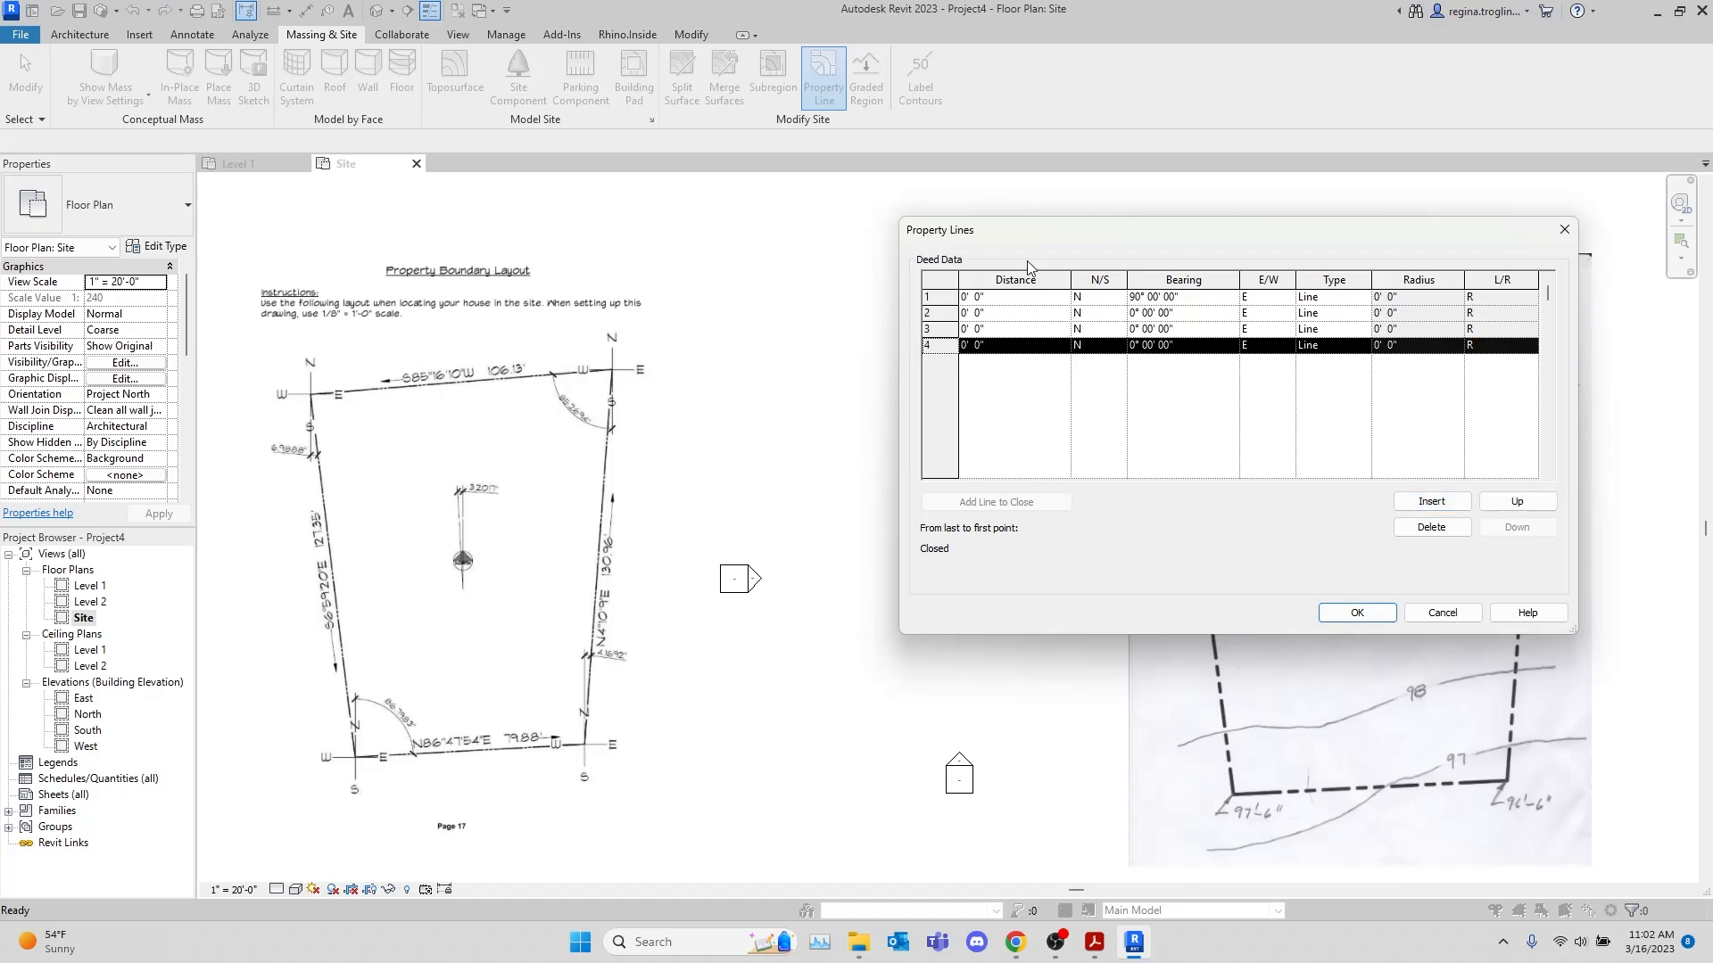
Switch to site.pdf, examine the property boundaries on the upper part of the site plan, and return to Revit
click(1094, 941)
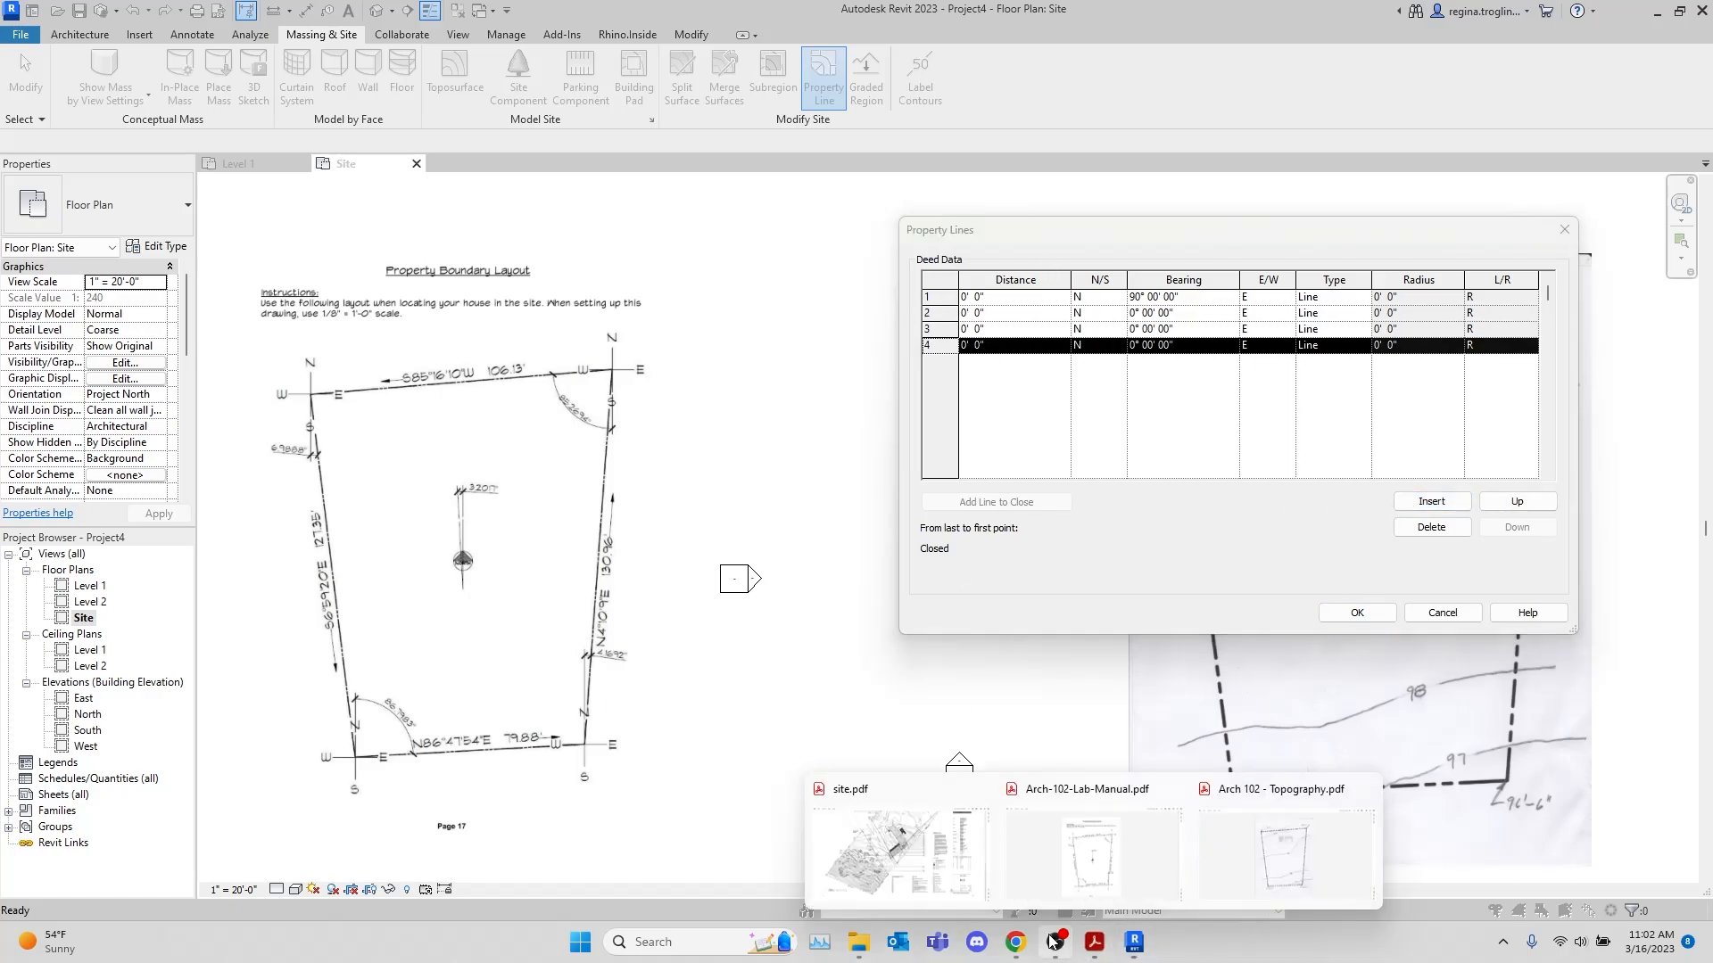
click(960, 874)
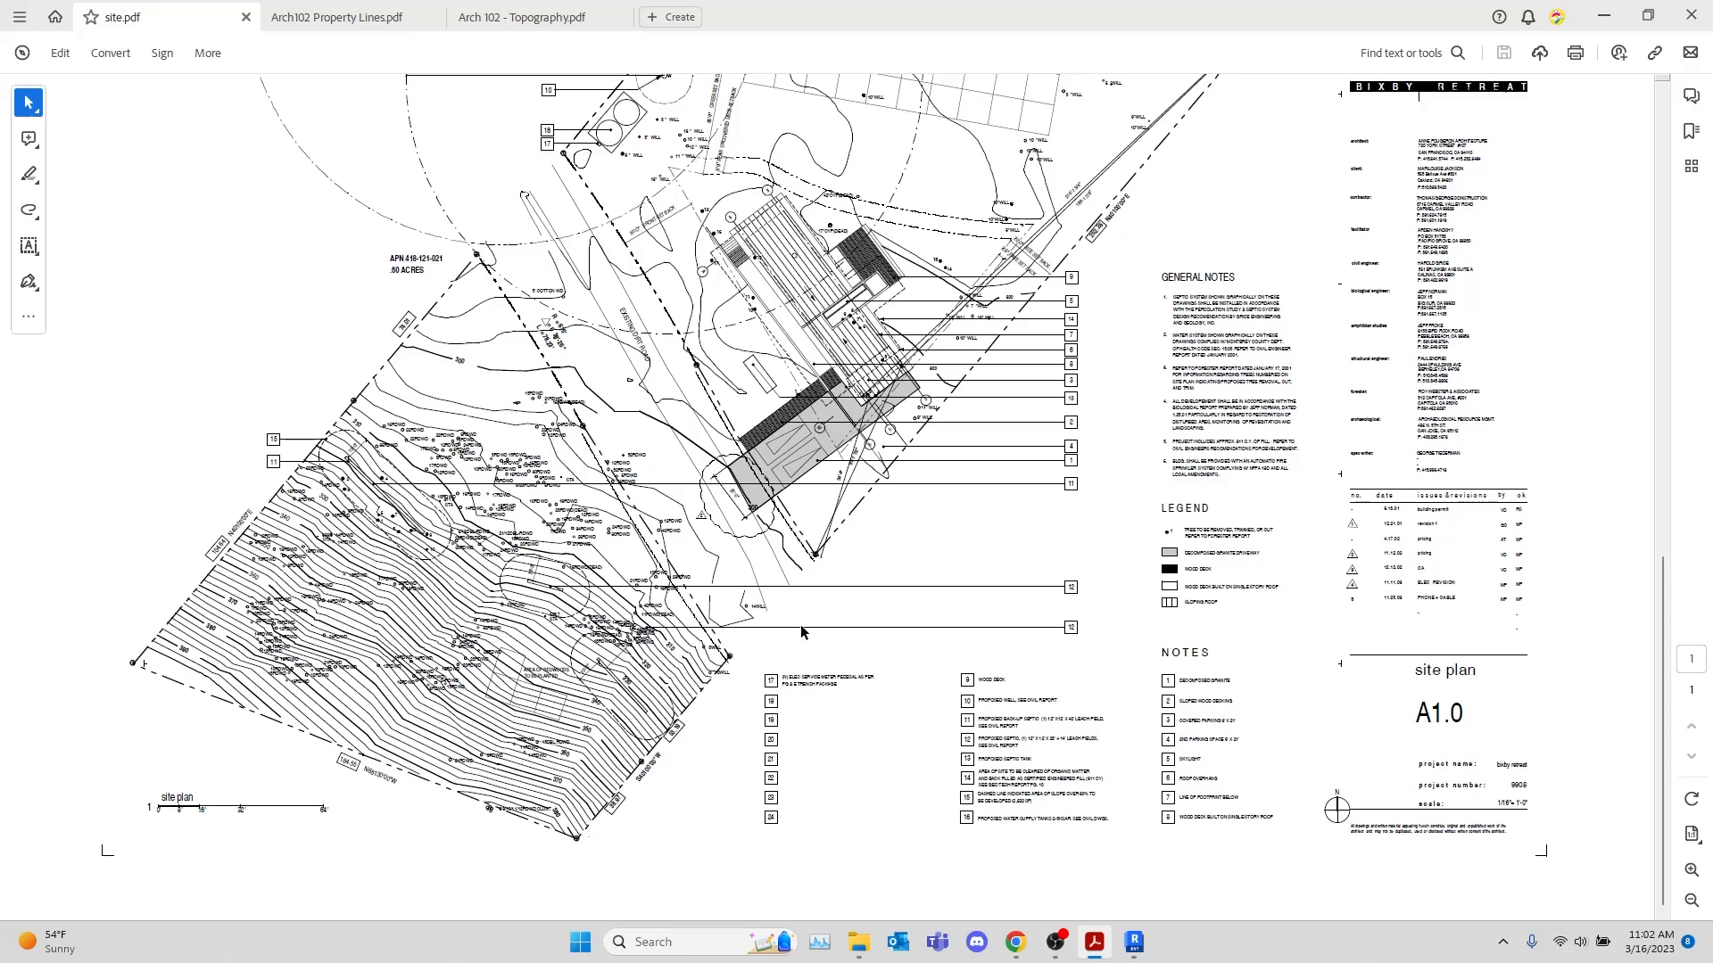
scroll(898, 740, up, 1)
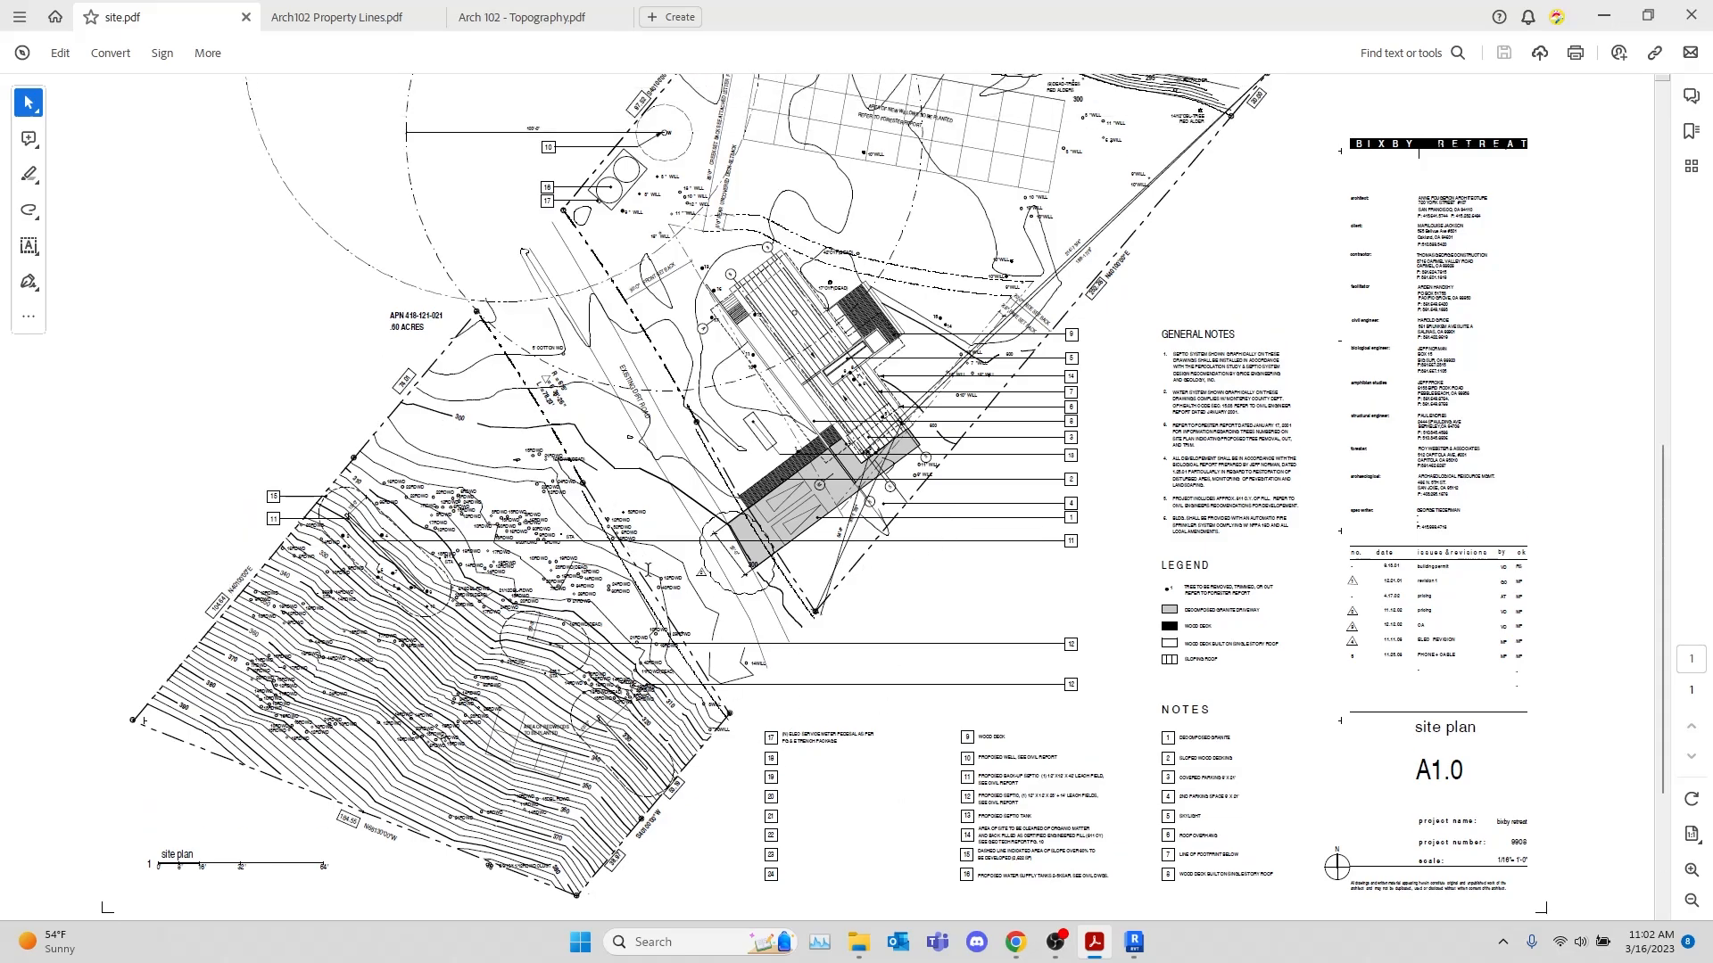
scroll(807, 620, up, 1)
scroll(807, 620, up, 2)
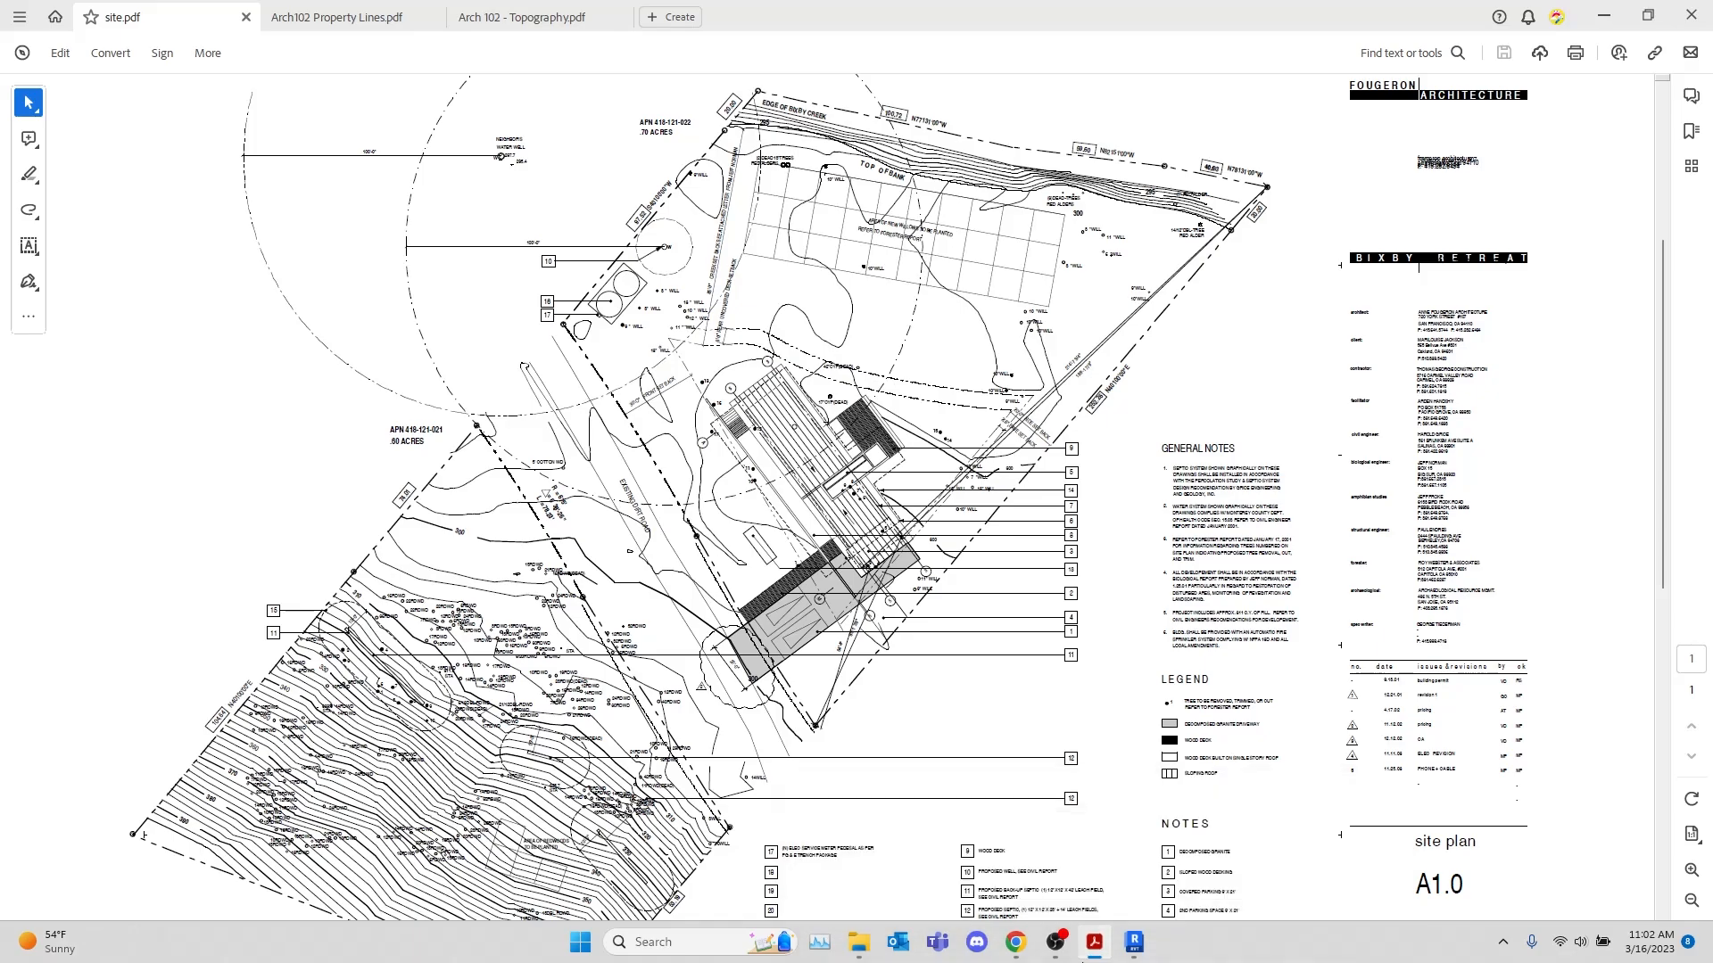
click(1131, 940)
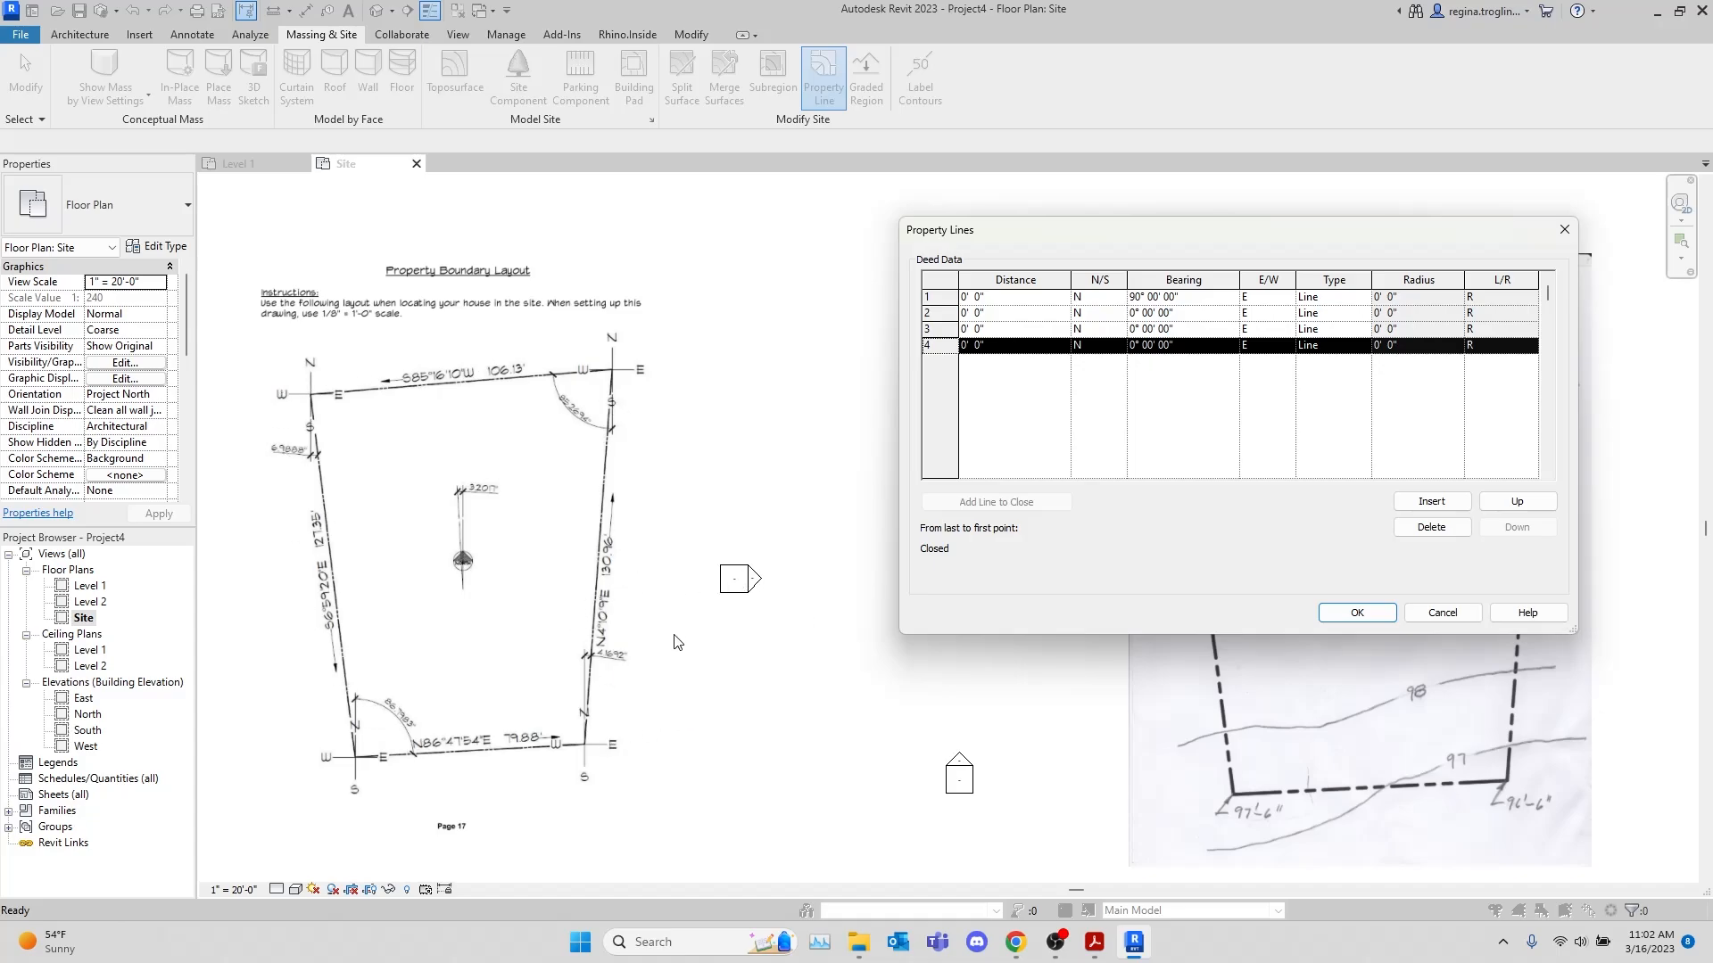
Enter the first deed line with a distance of 79.88' and a bearing of N 86° 47' 54" E
click(1015, 297)
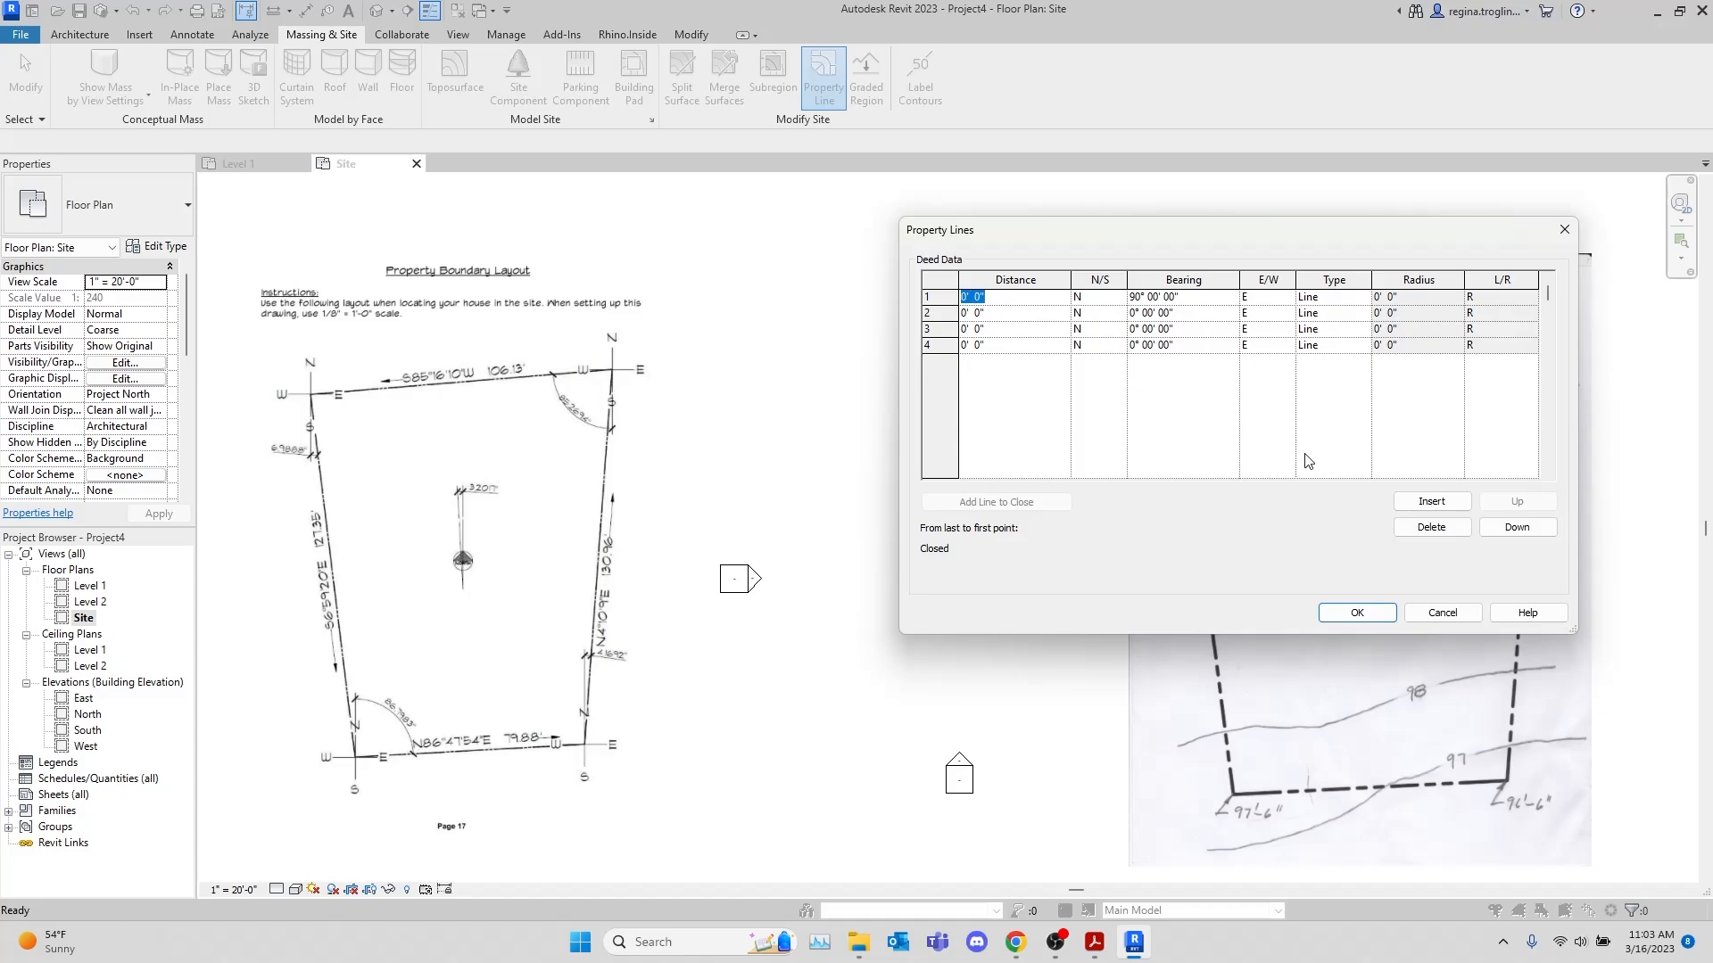
text(79)
key(Tab)
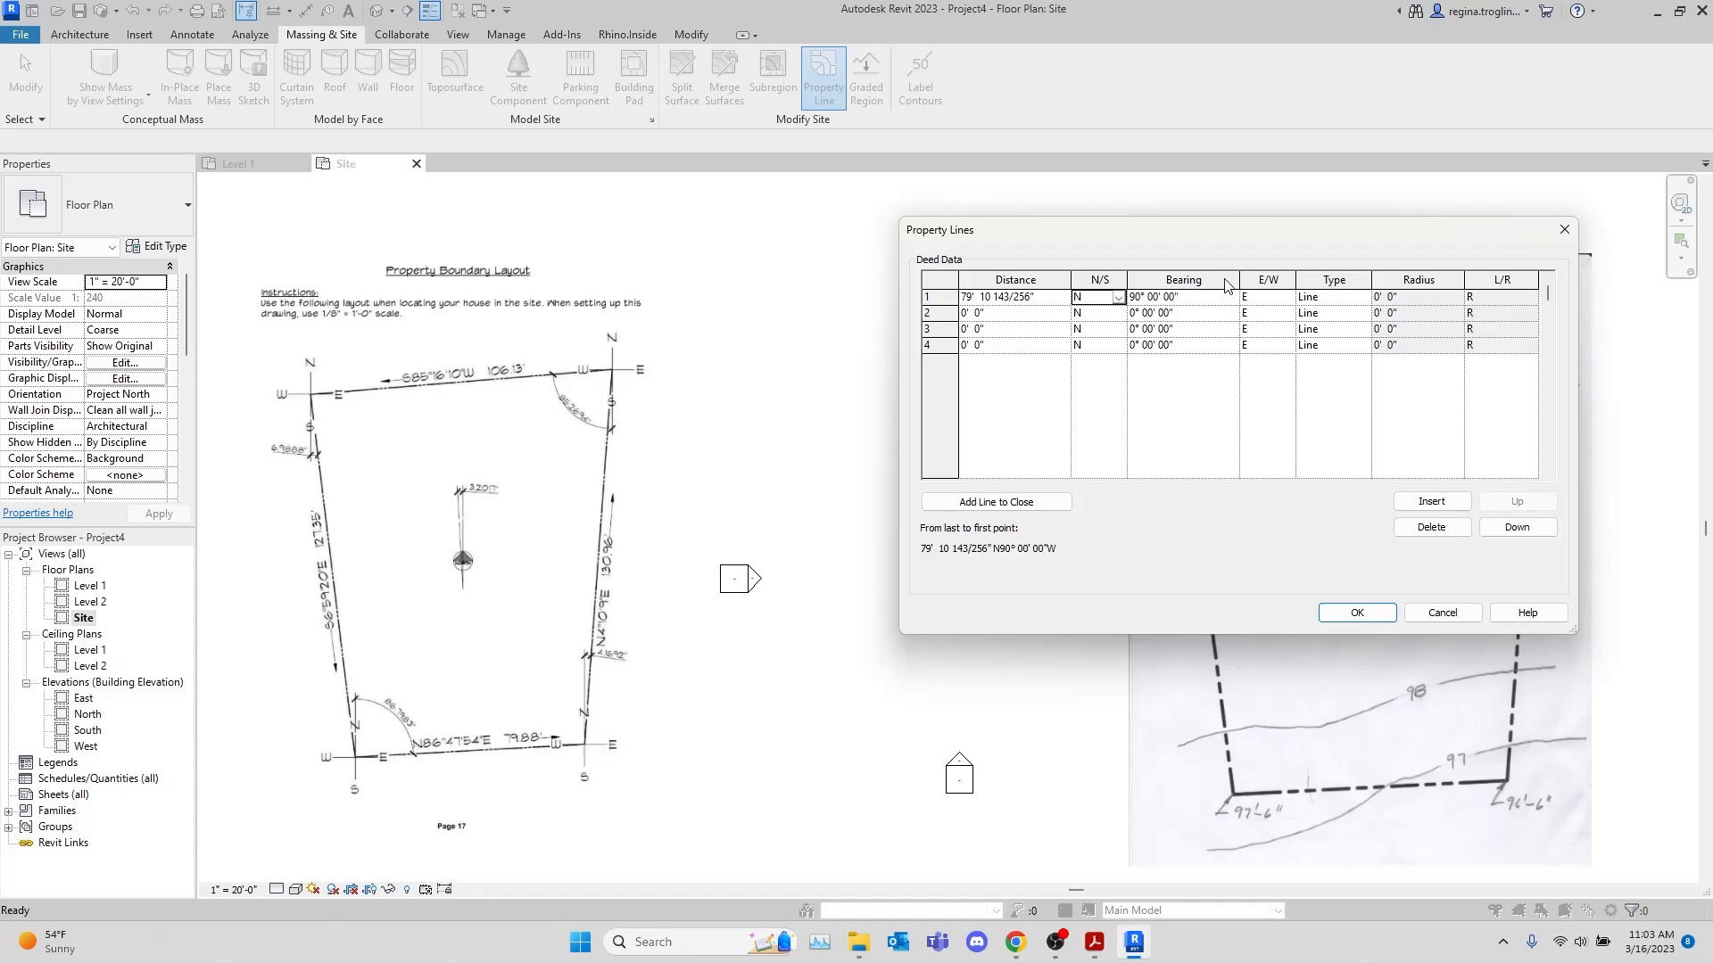
key(Tab)
text(86°)
text( 47' 54)
key(Tab)
key(Tab)
key(Tab)
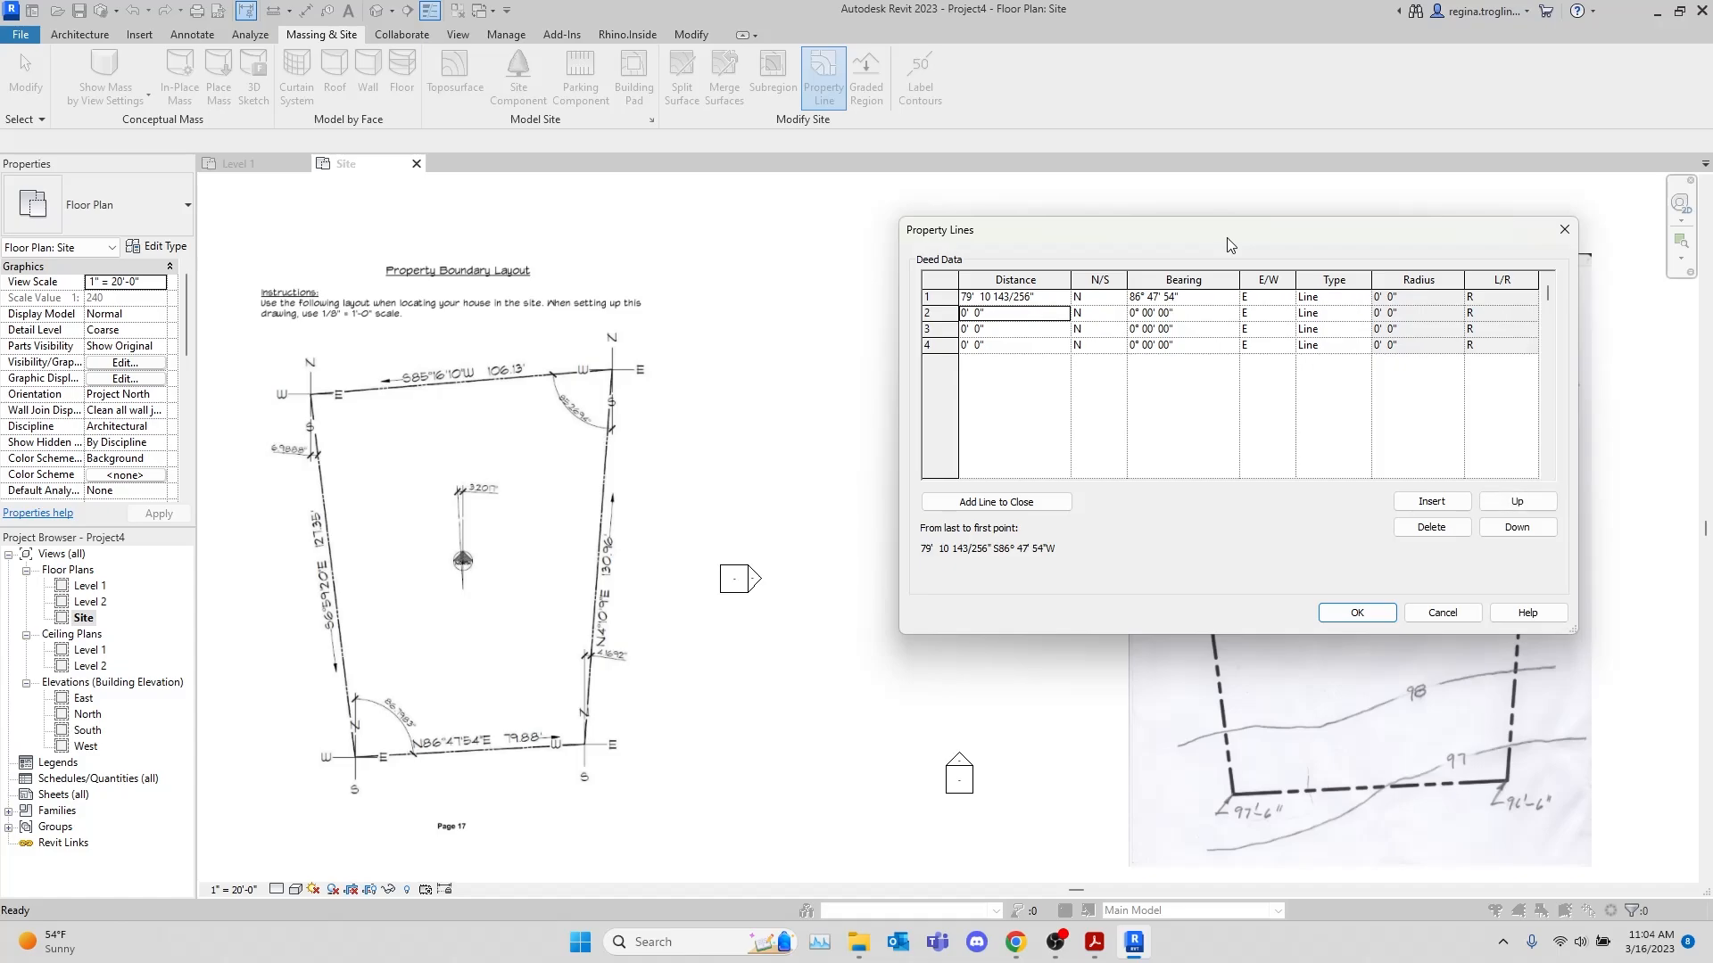
Enter the second deed line with a distance of 130.96' and a bearing of N 4° 10' 09" E
text(130)
key(Tab)
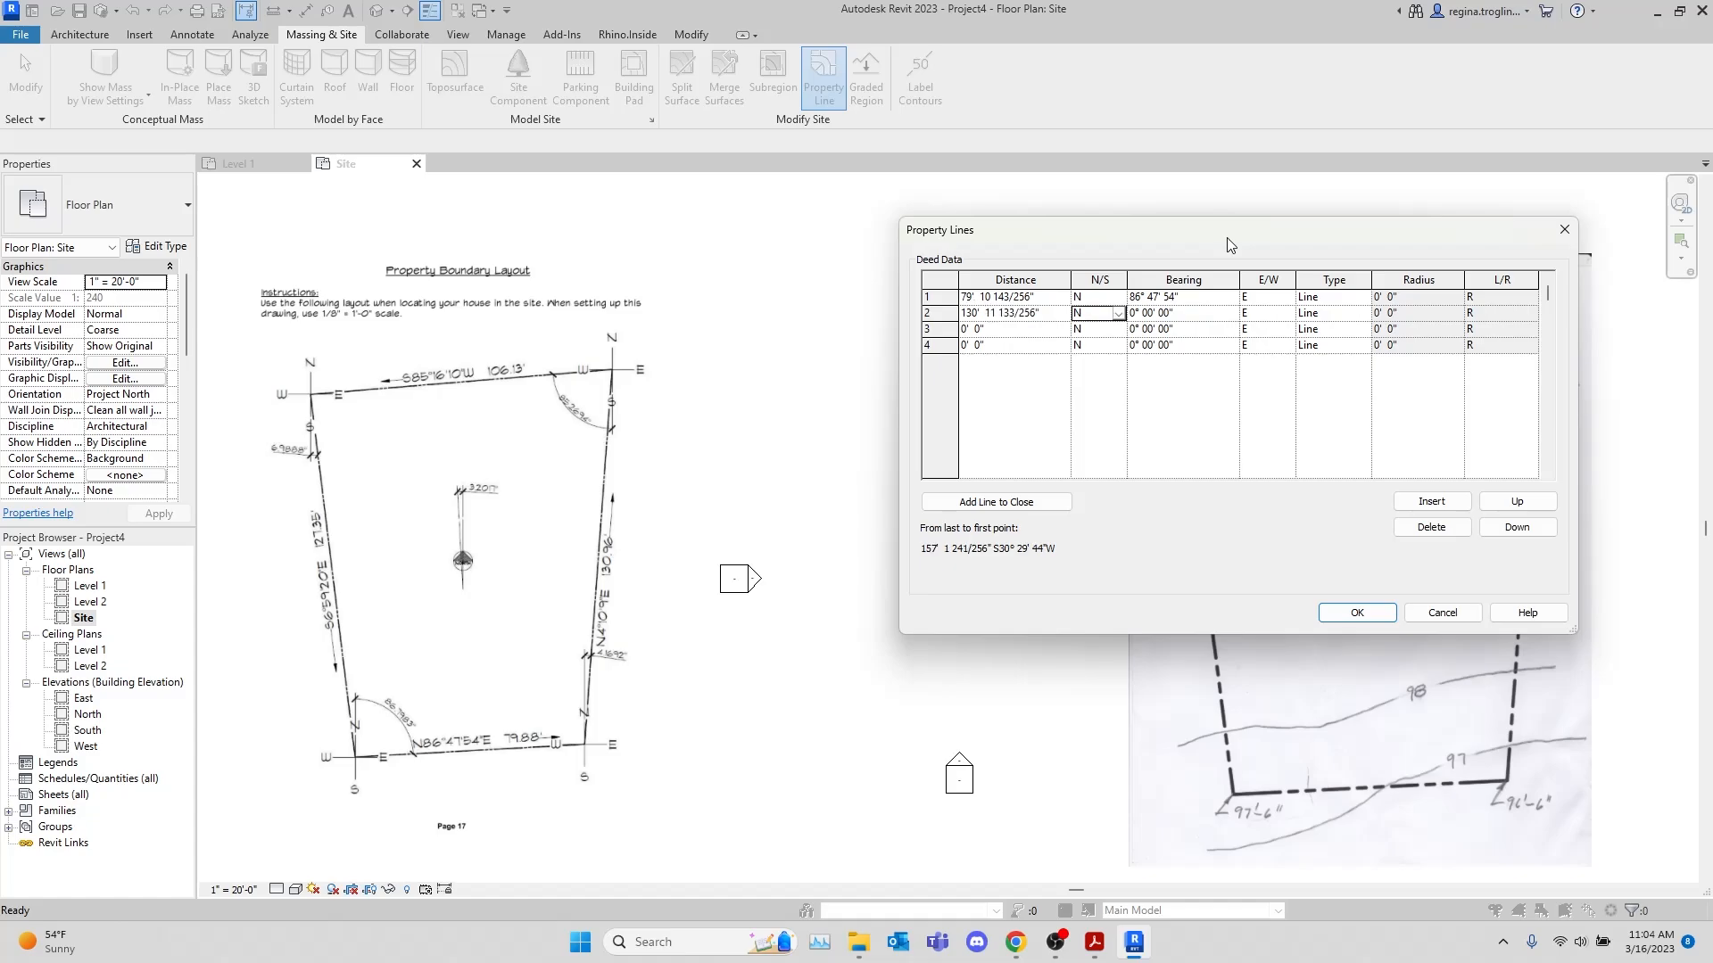
key(Tab)
text(4 10 9)
key(Tab)
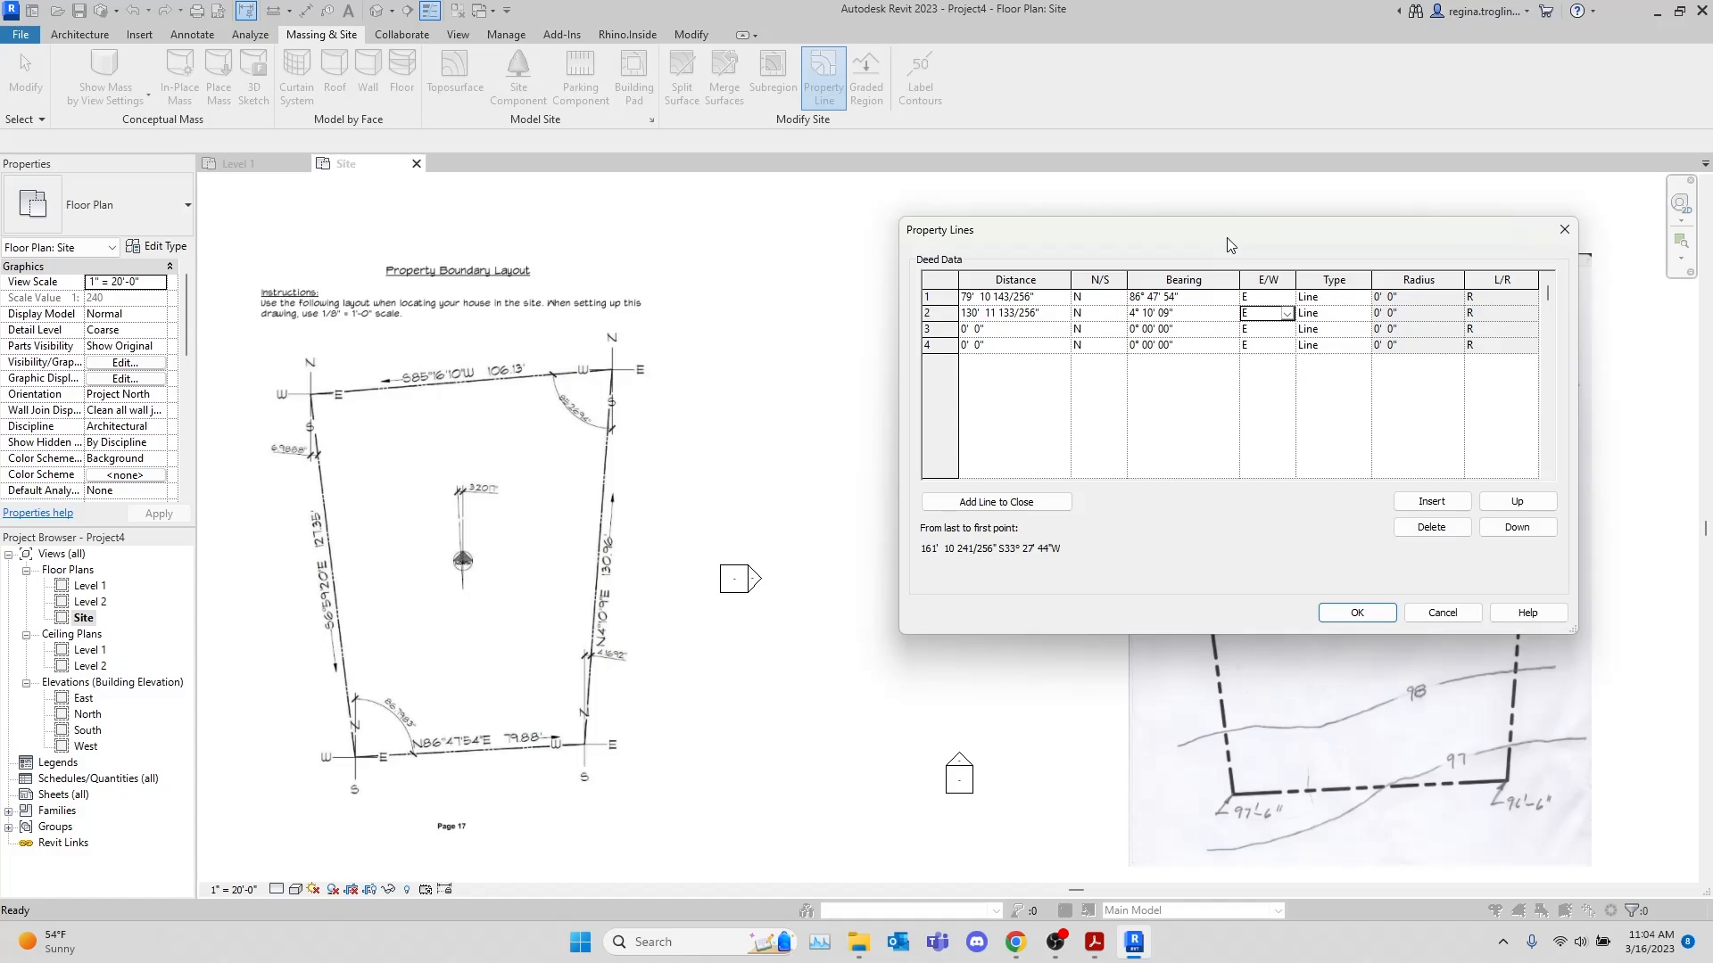
key(Tab)
key(Tab)
Enter the third deed line with a distance of 106.13' and a bearing of S 85° 16' 10" W
text(106.13)
key(Tab)
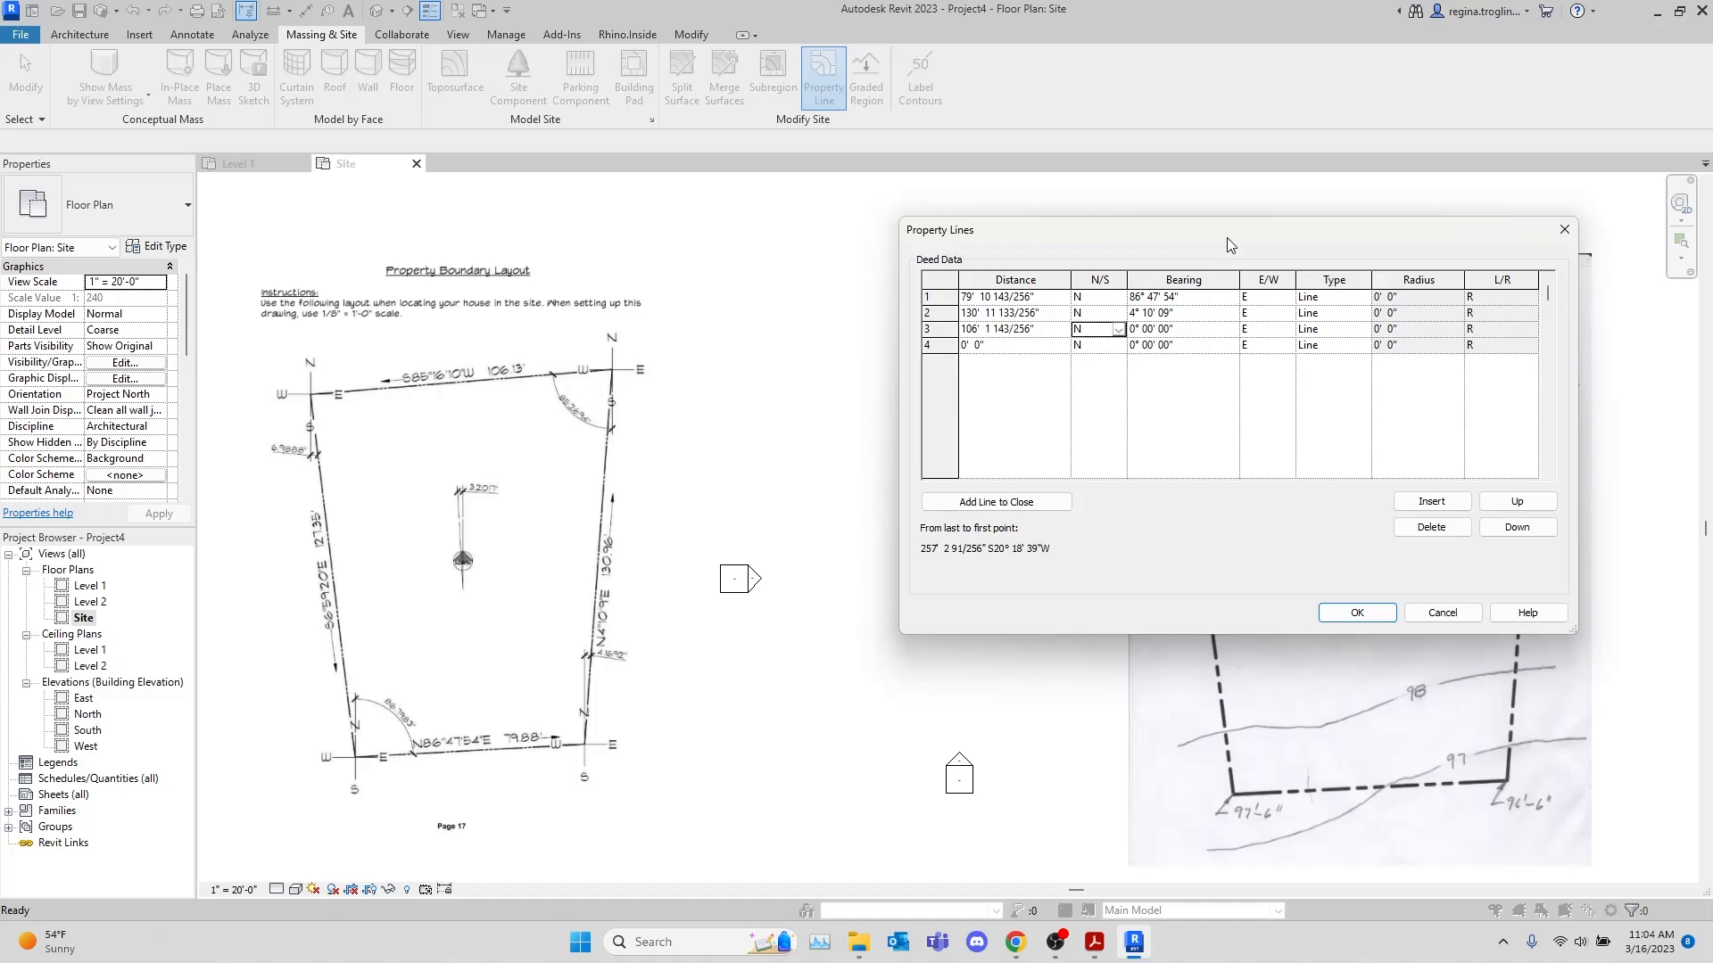
text(S)
key(Tab)
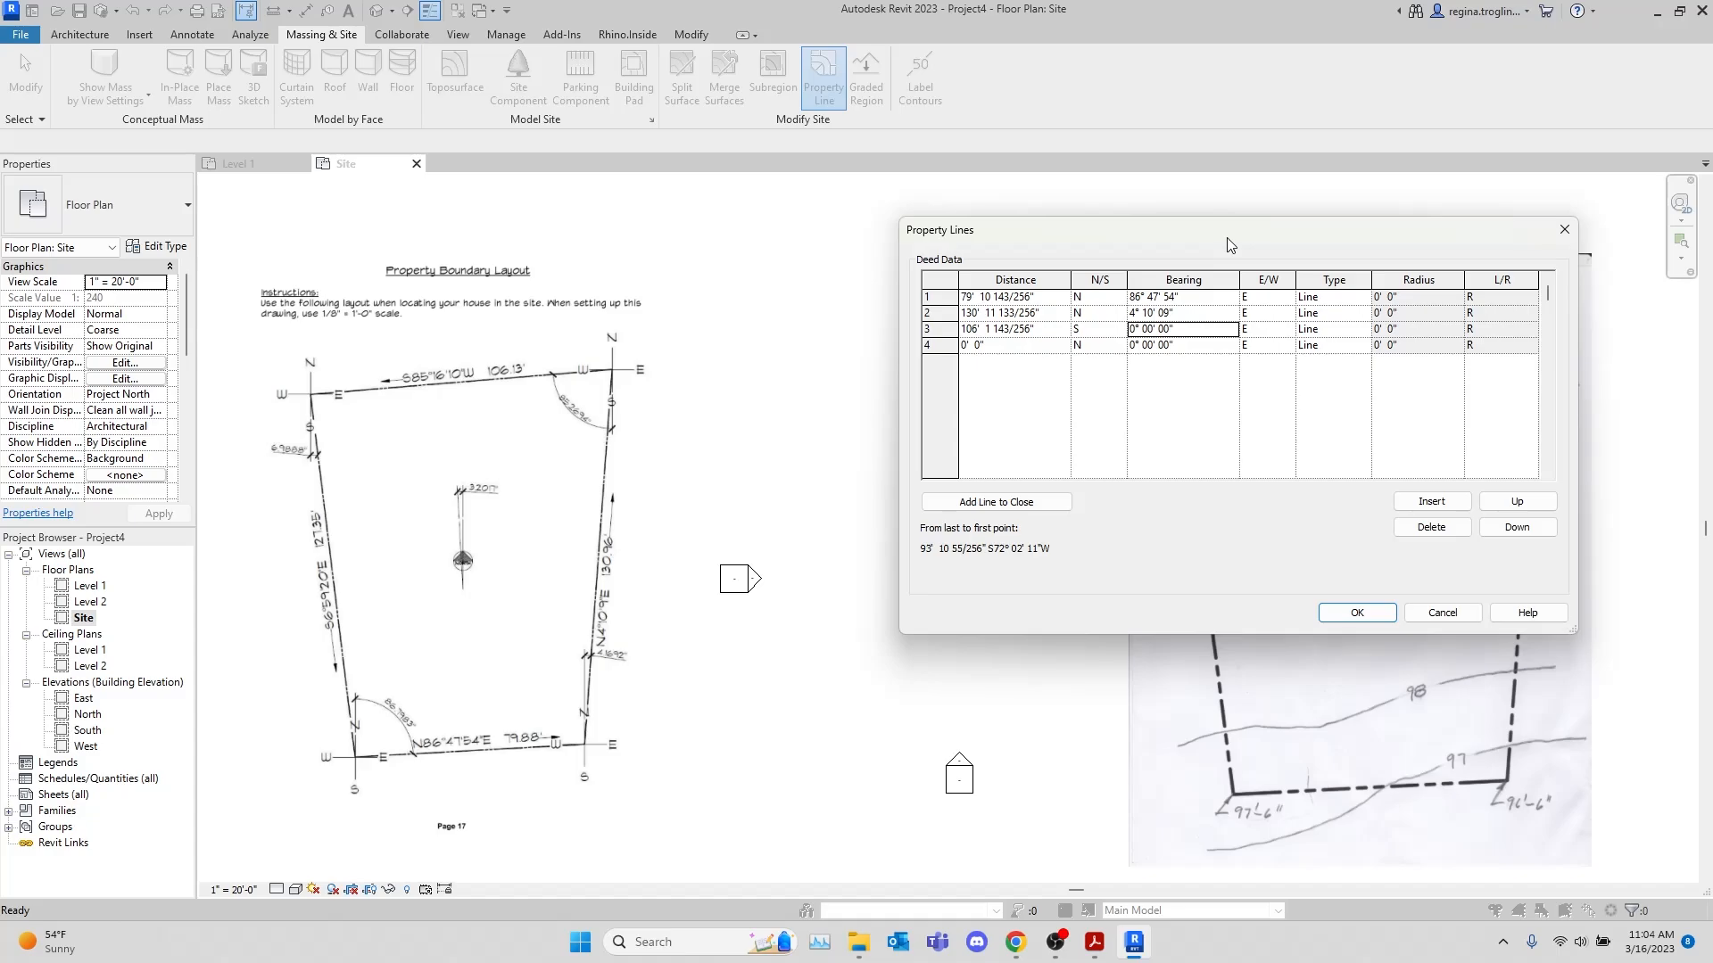
text(85°)
text( 16')
text( 10)
key(Tab)
key(w)
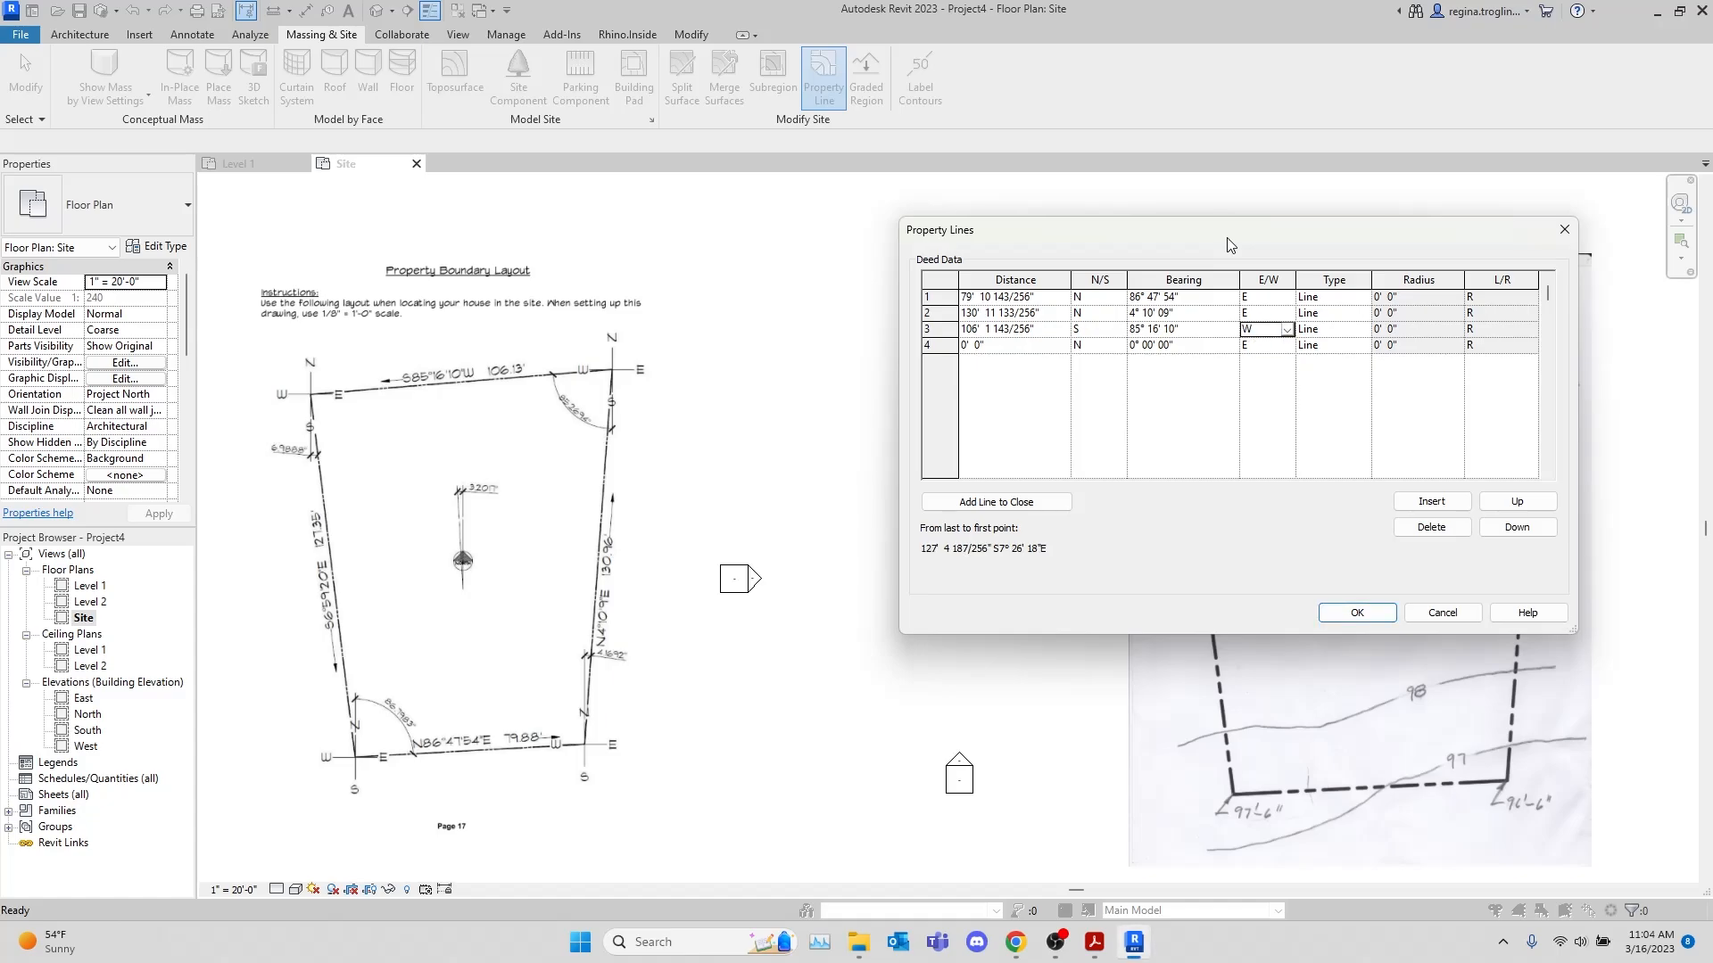
key(Tab)
Enter the fourth deed line with a distance of 127.35' and a bearing of S 6° 59' 20" E
key(Tab)
text(127.35)
key(Tab)
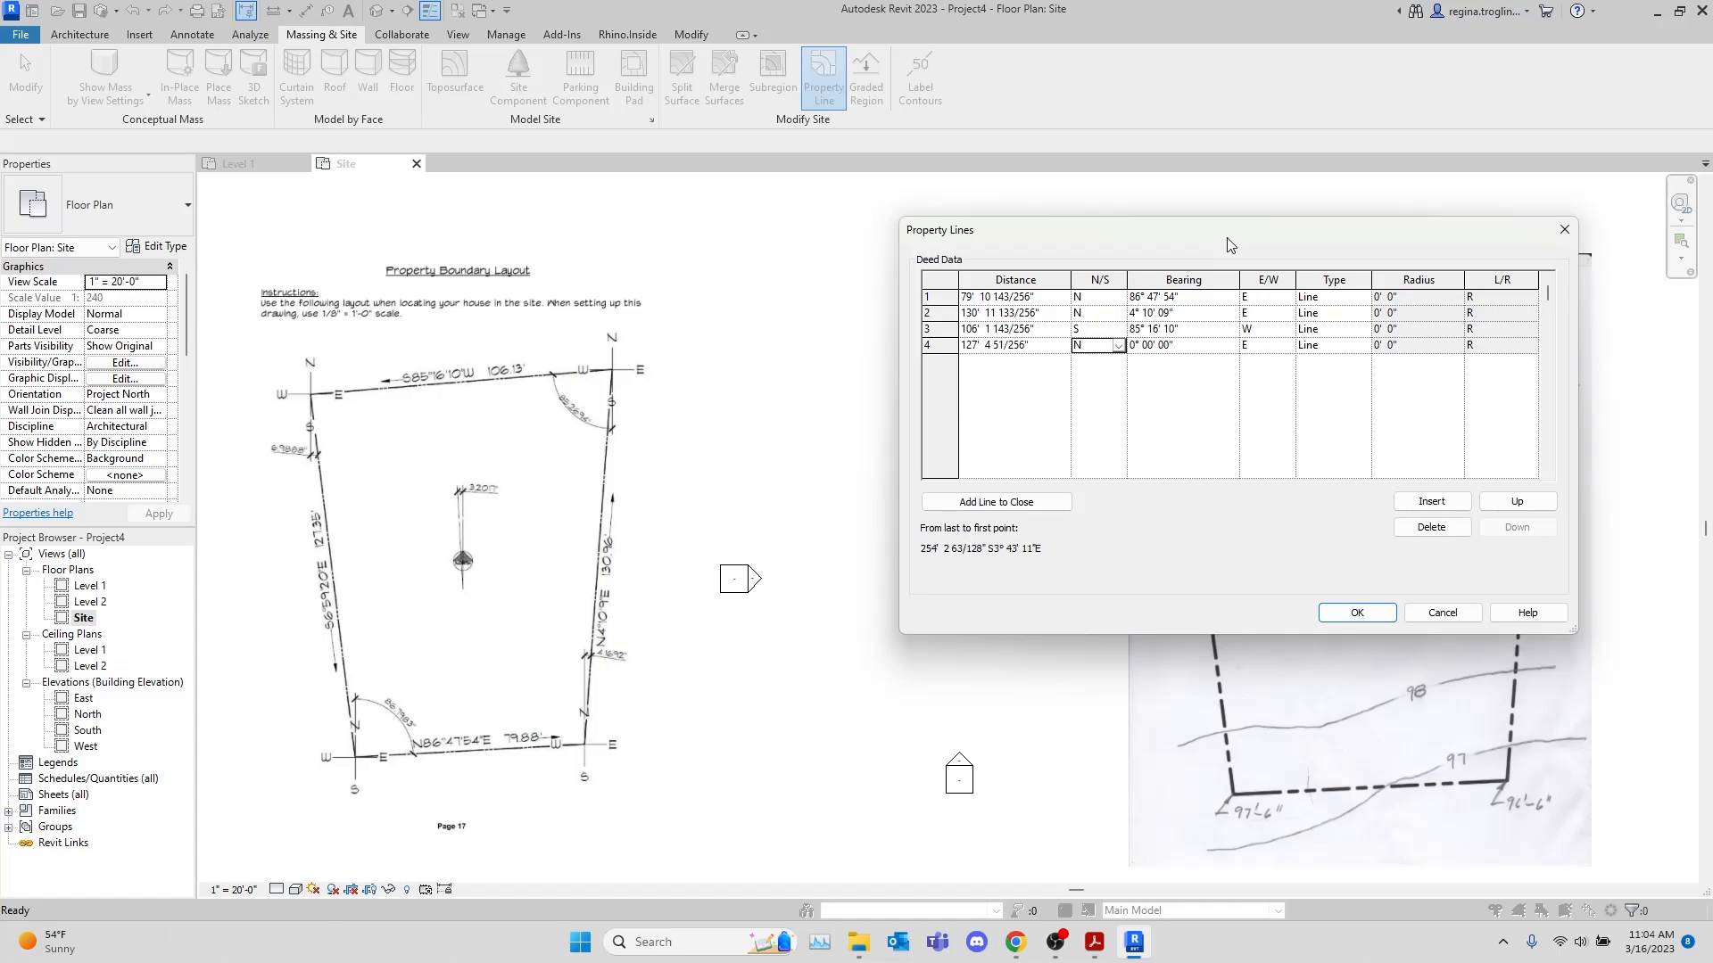
text(6 59 20)
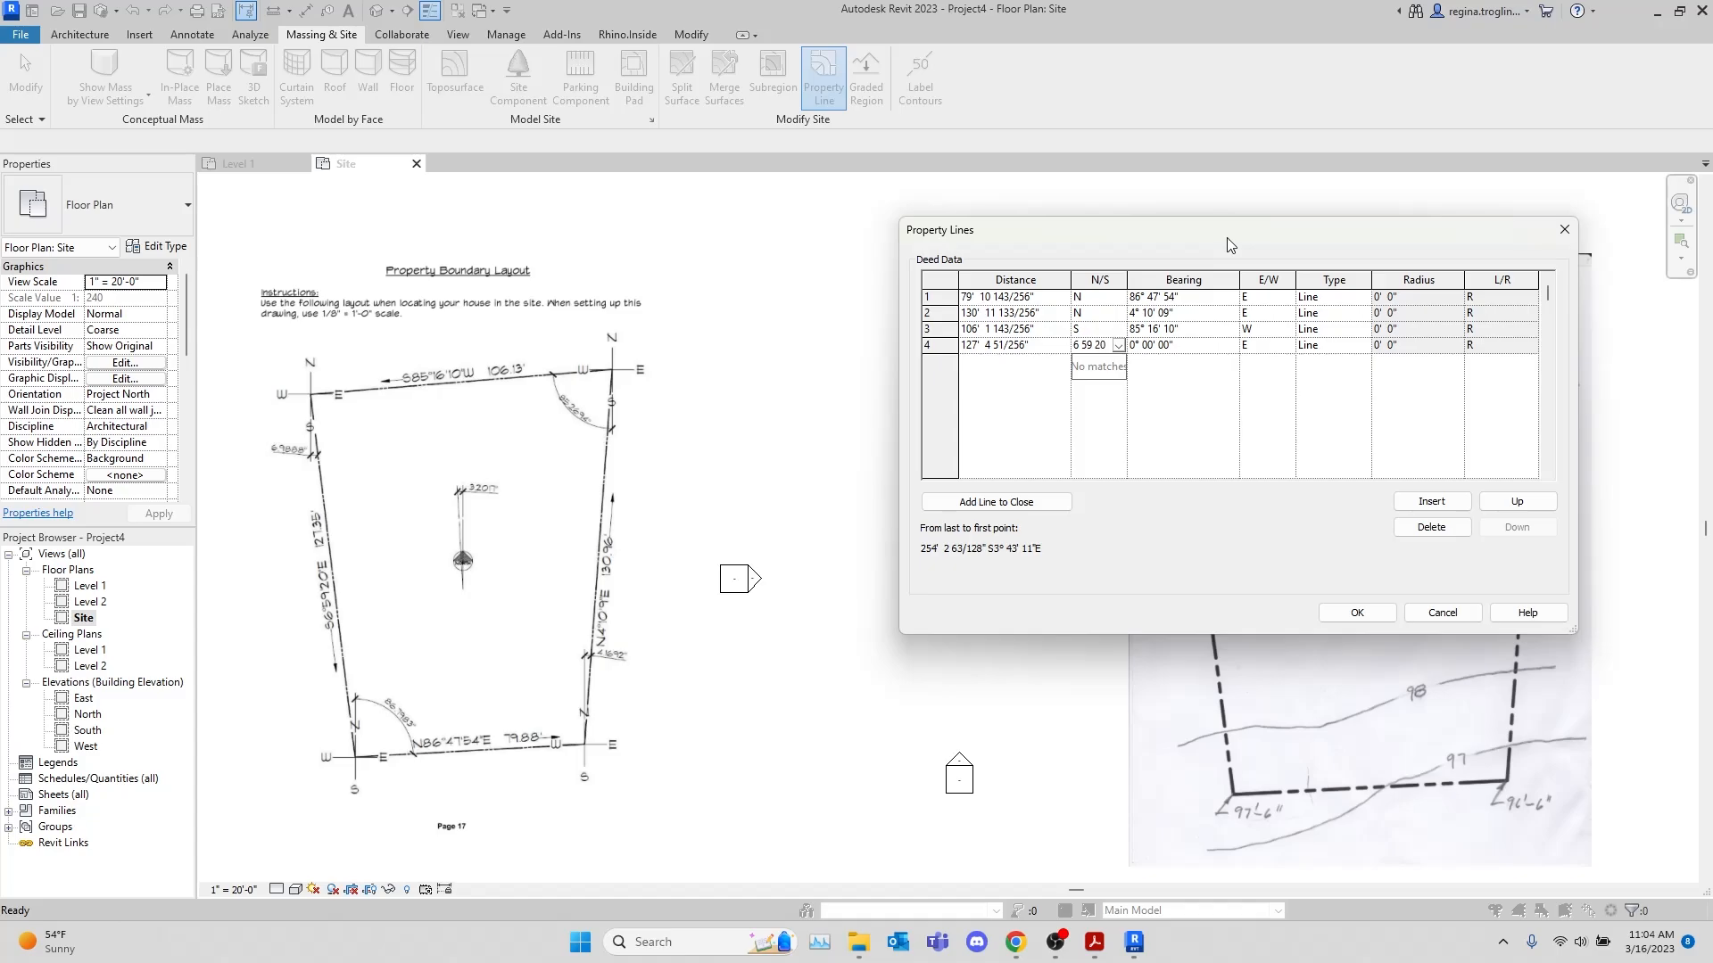
key(Tab)
key(Tab)
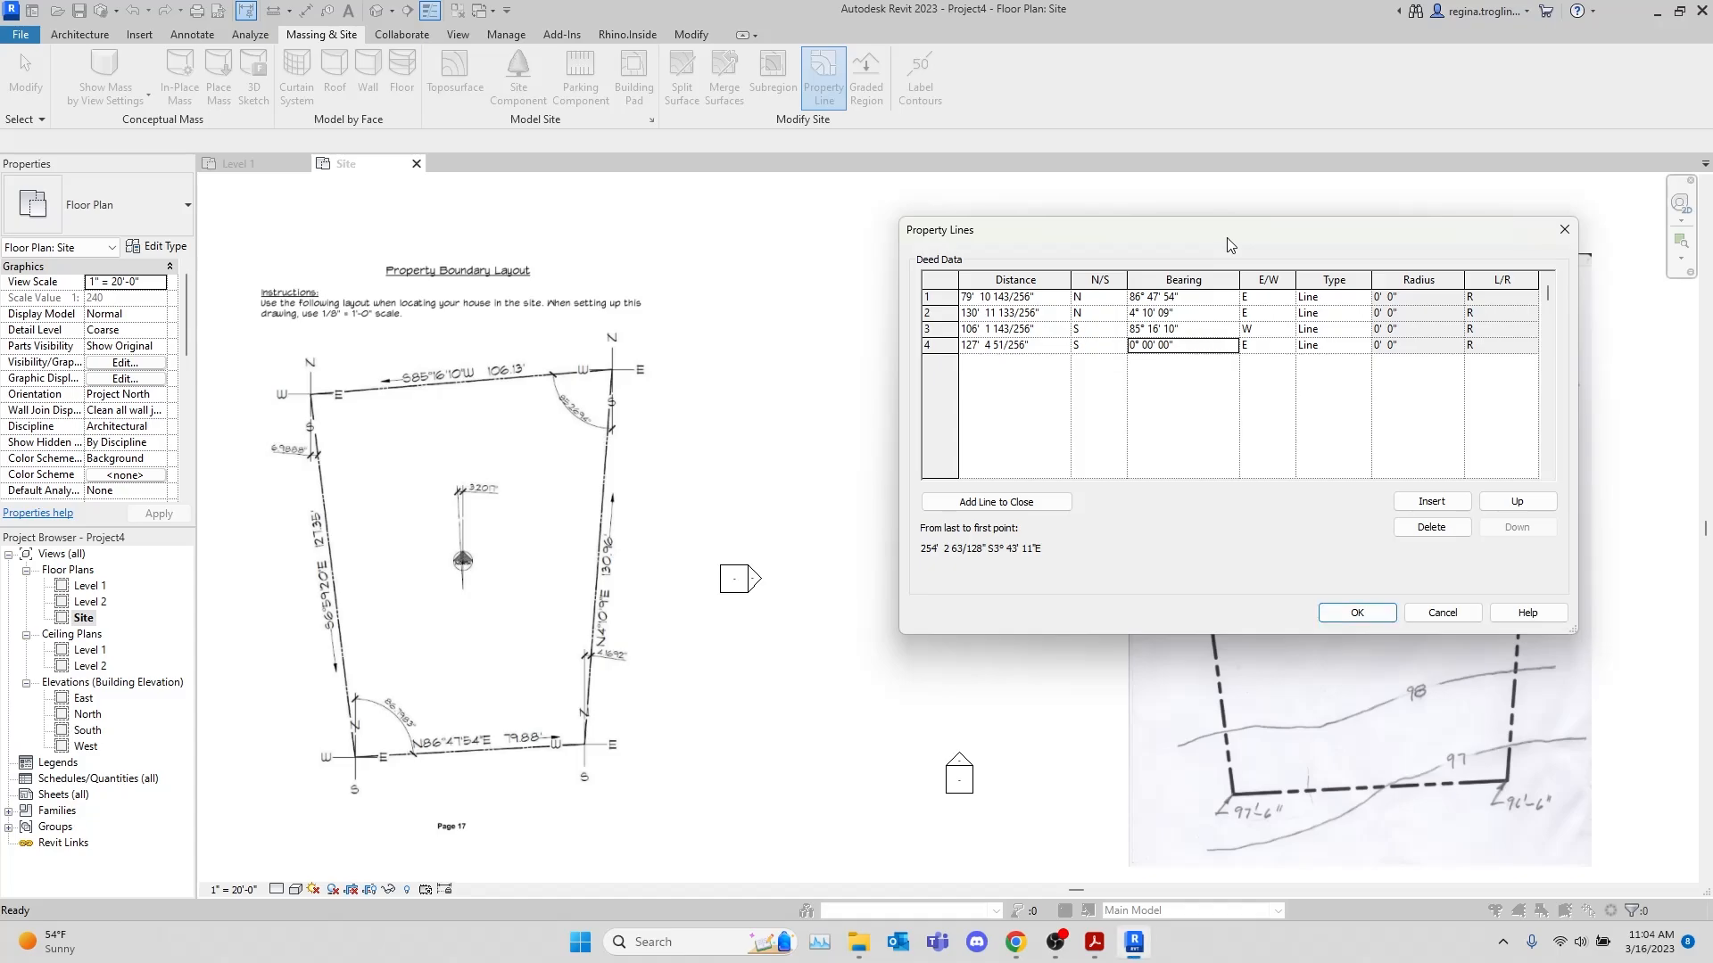
text(6 59 20)
key(Tab)
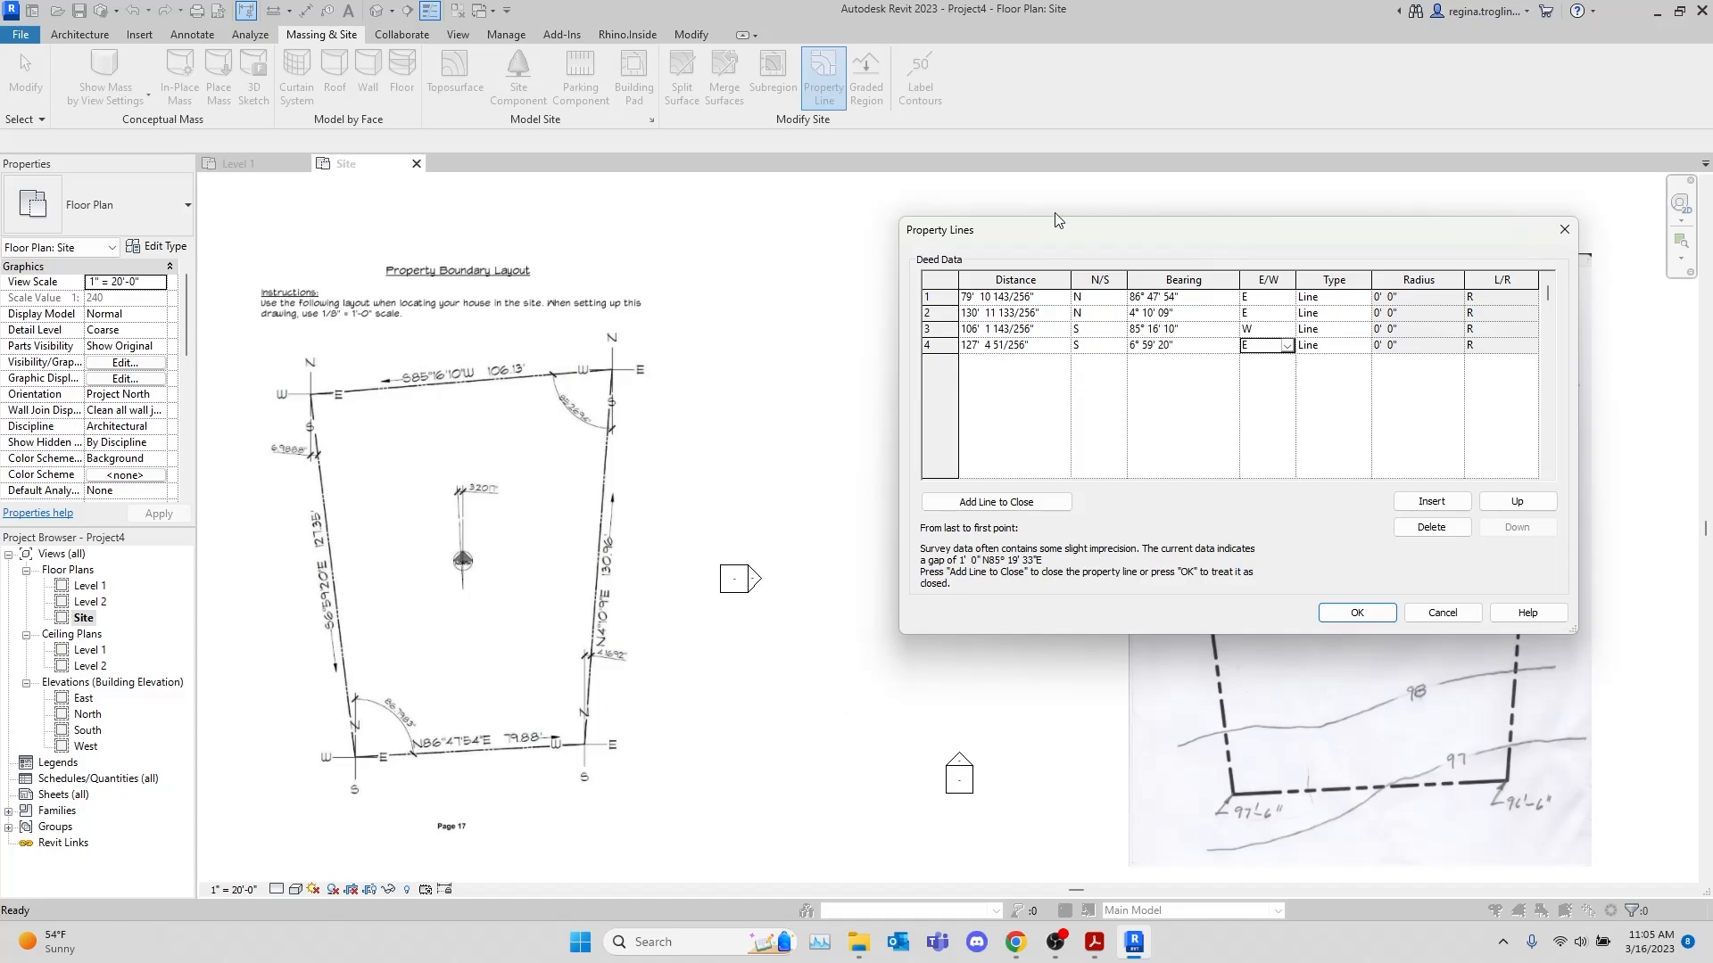
Accept the deed data without a closing line and place the property line around the survey point, between the two imported PDFs
click(929, 346)
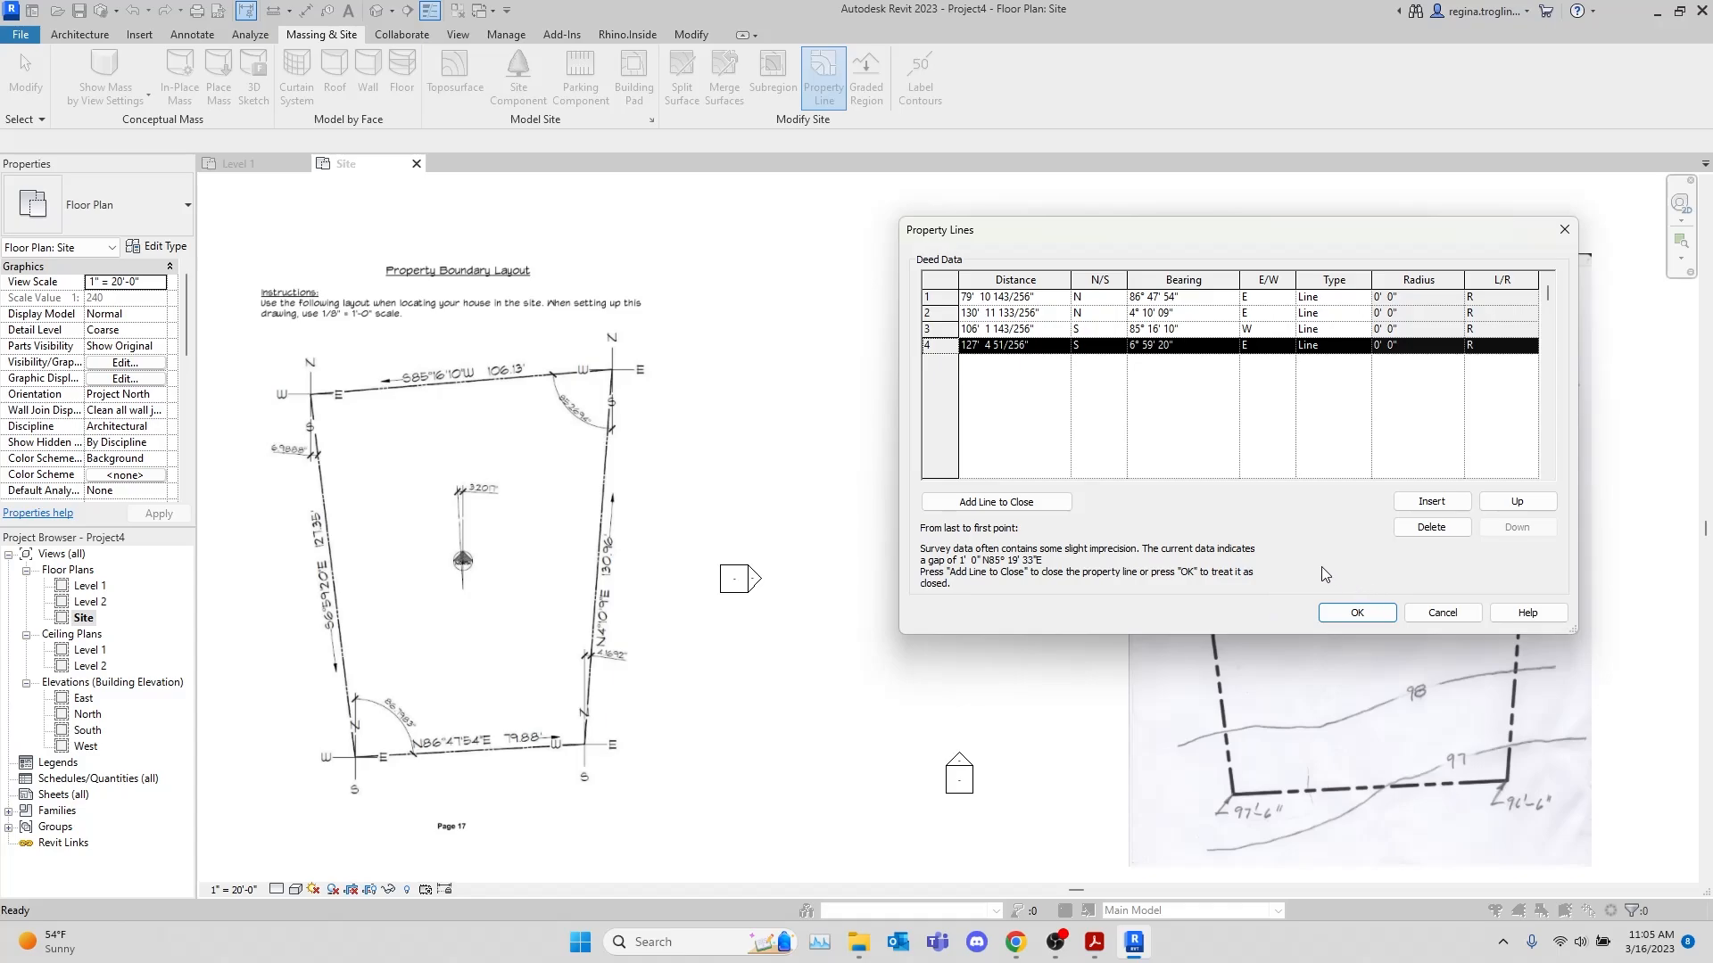
click(1357, 614)
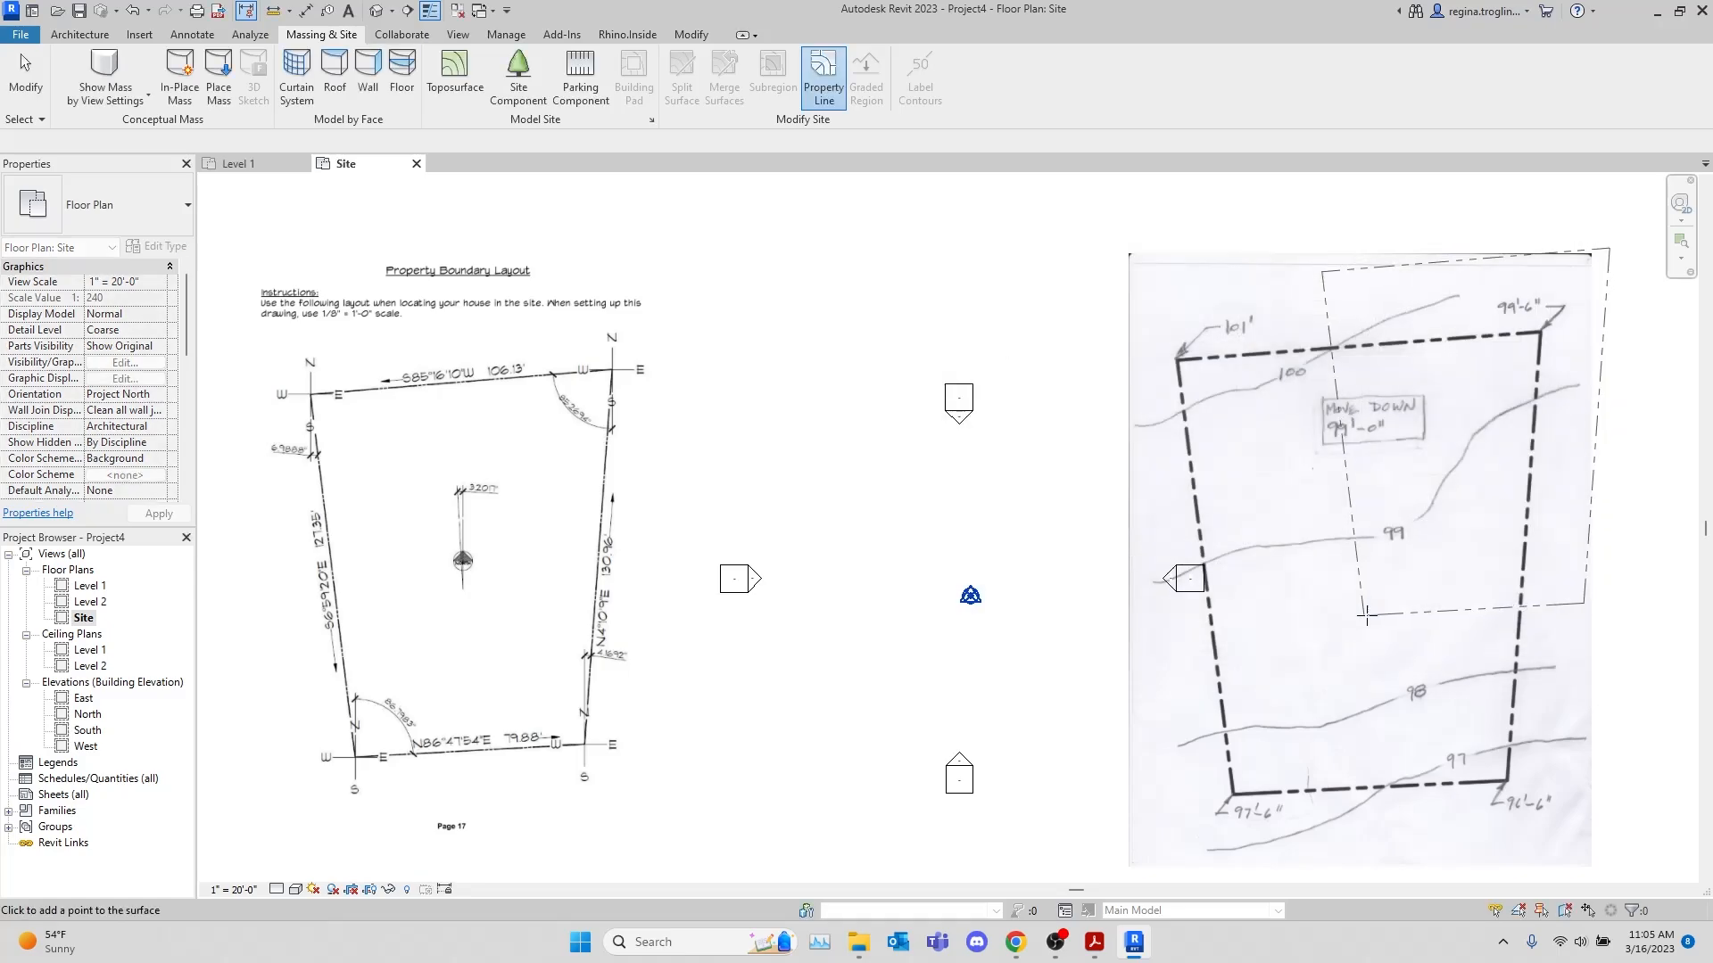
click(845, 760)
Hide the whole elevation marker category in the Site plan
right_click(734, 579)
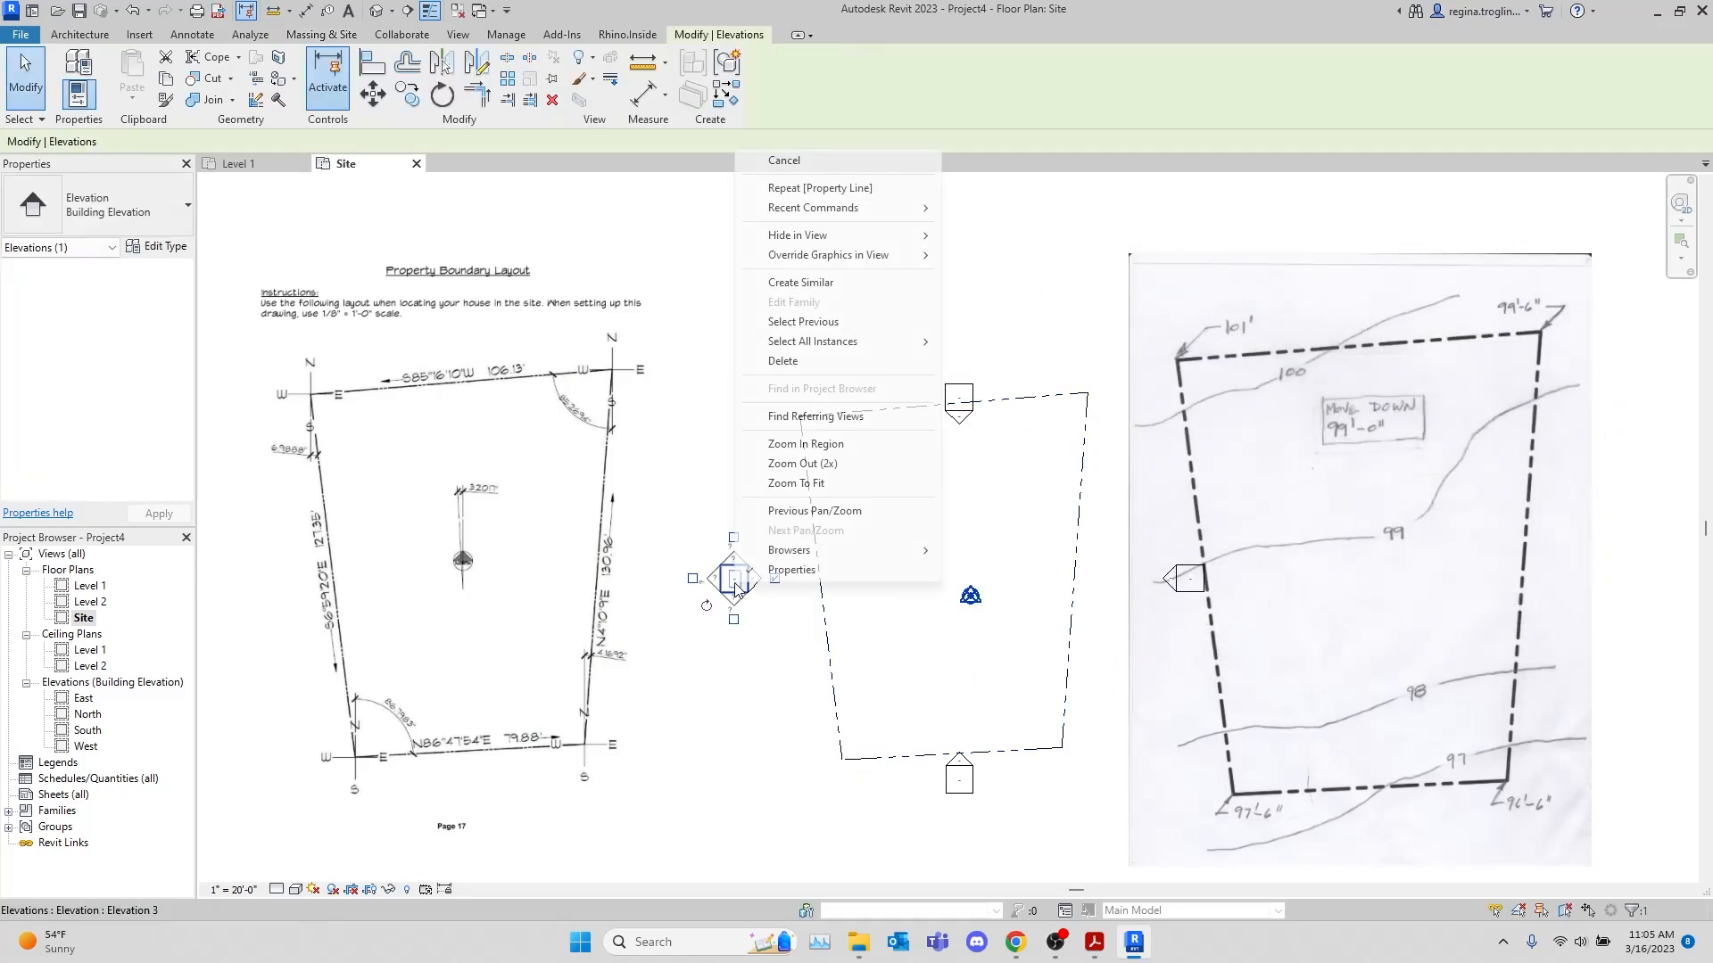
mouse_move(918, 235)
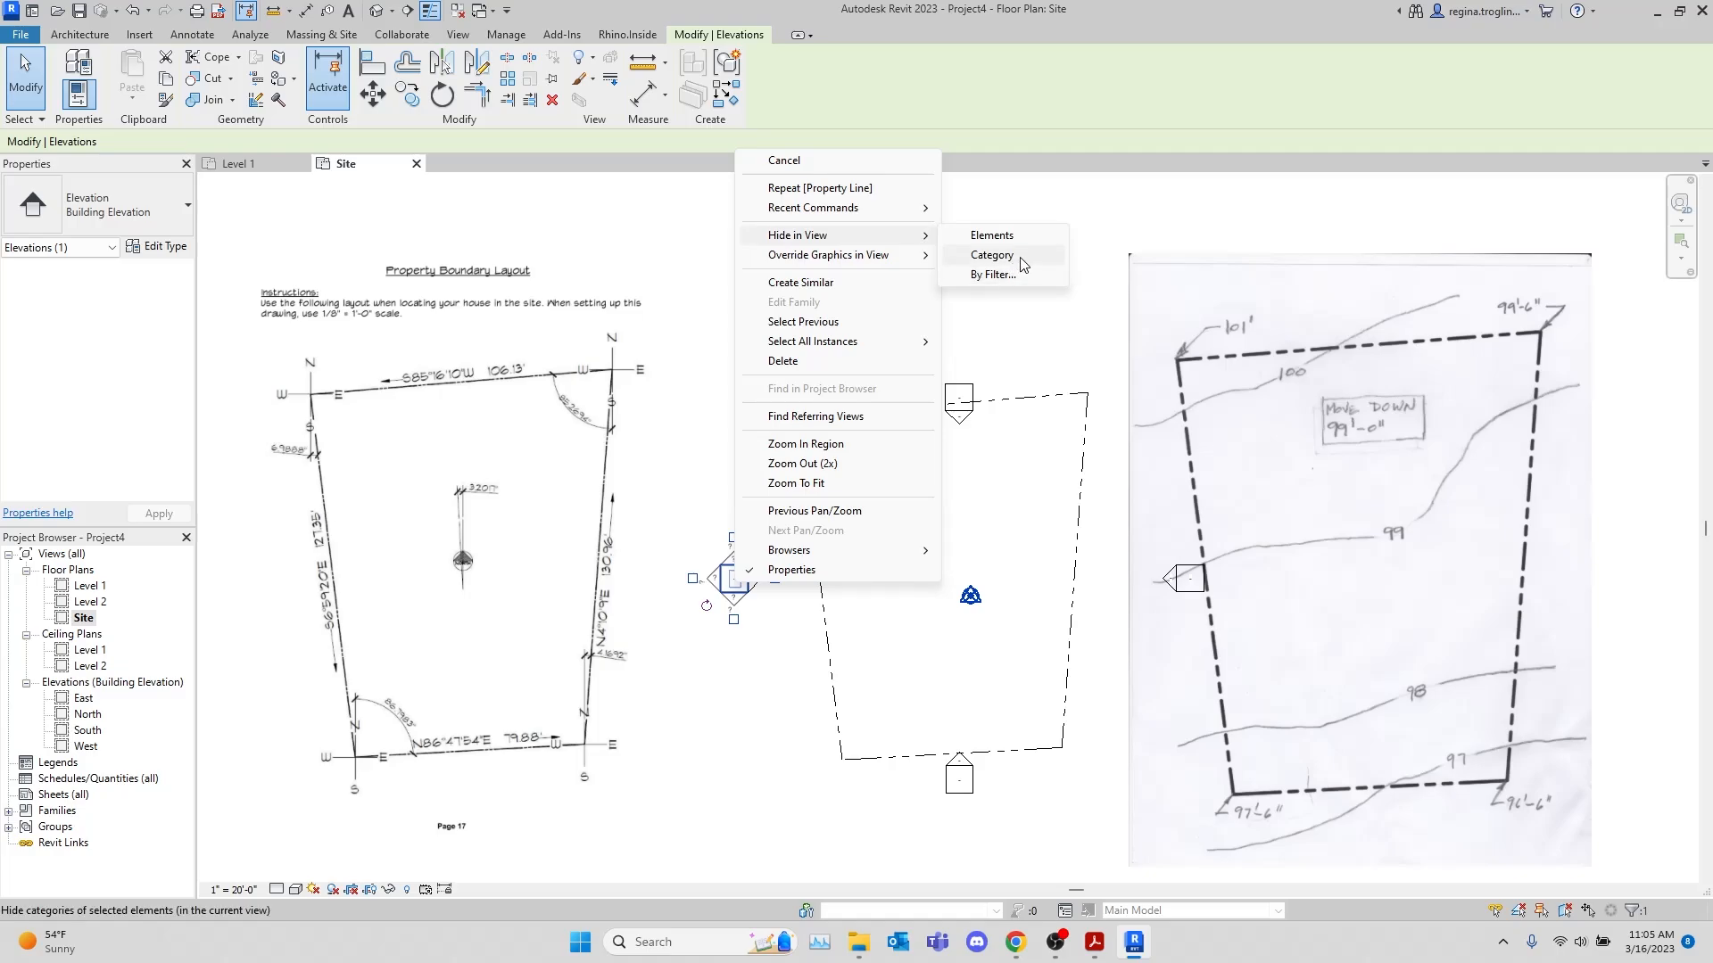
click(1004, 256)
Move the survey point and project base point together onto the southwest corner of the property line
drag(935, 555, 1014, 667)
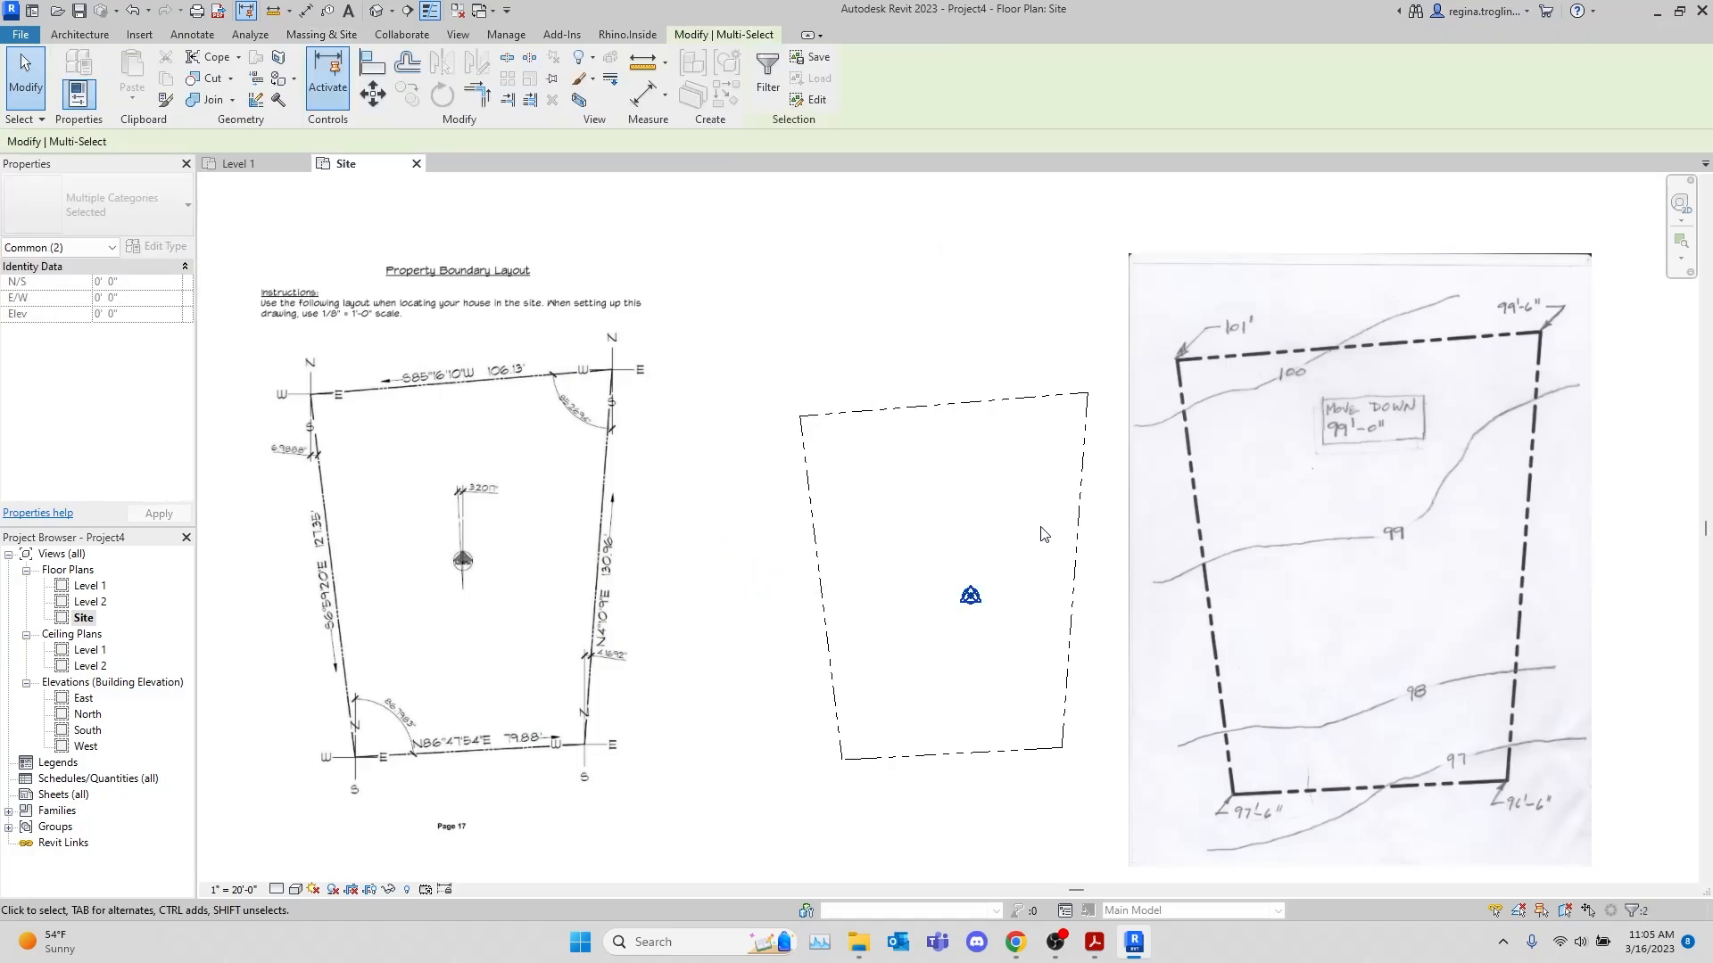
click(373, 93)
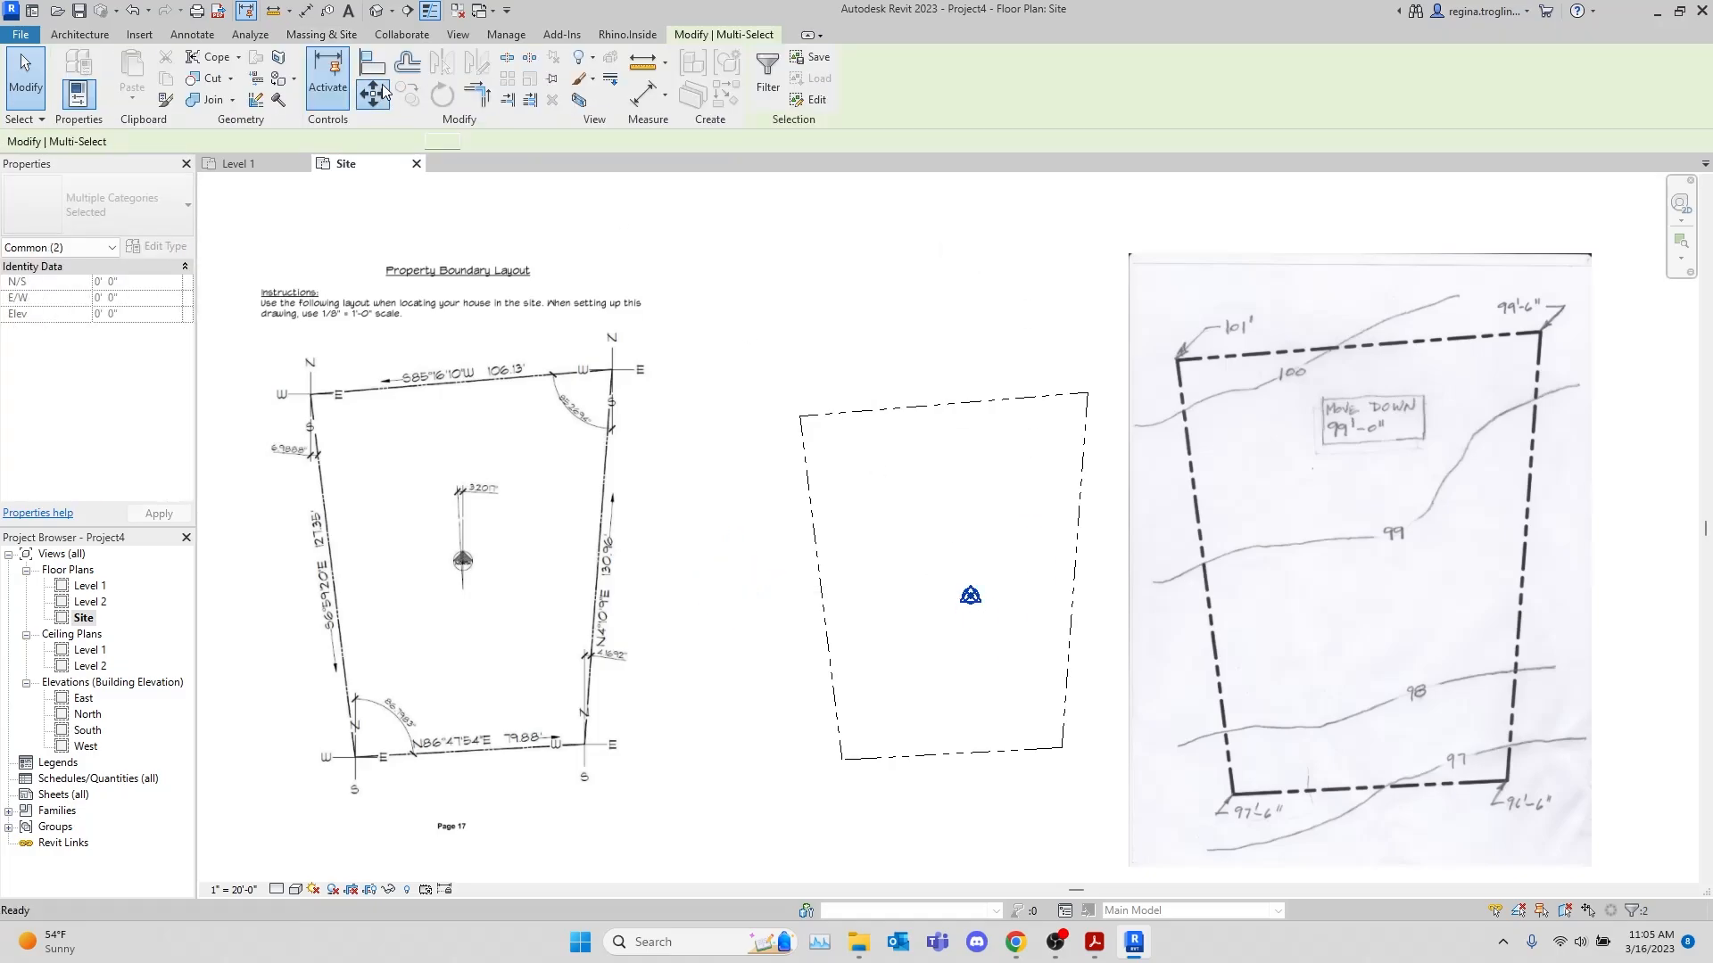
click(967, 600)
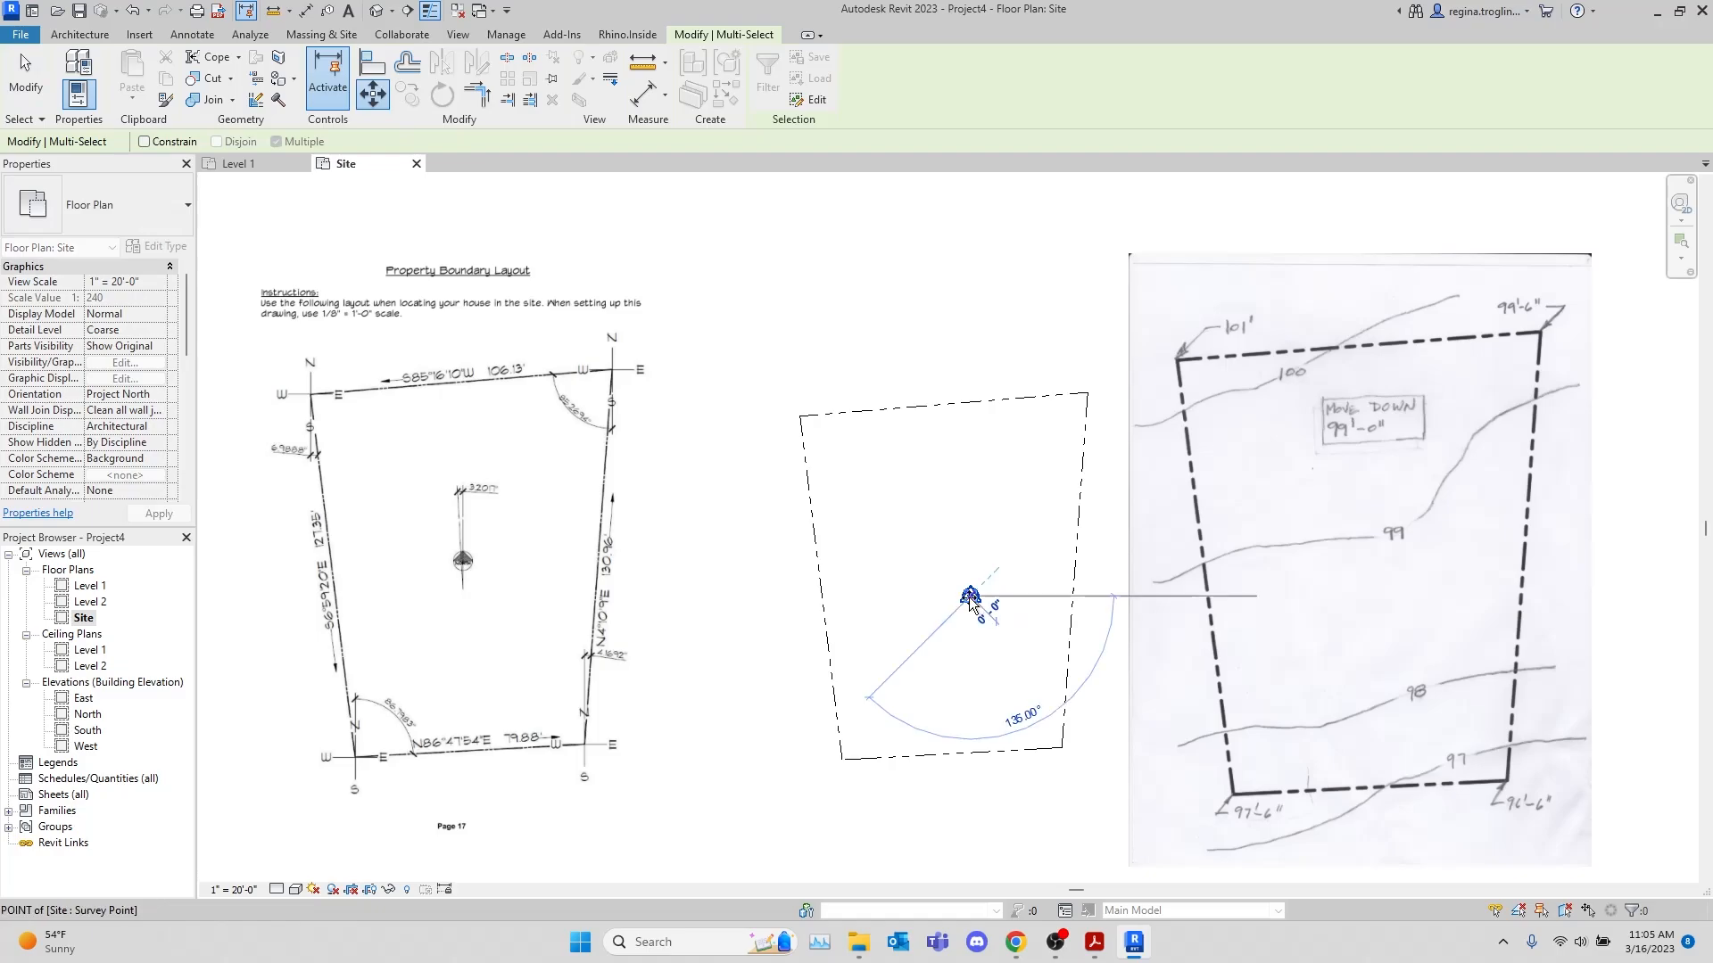
click(844, 759)
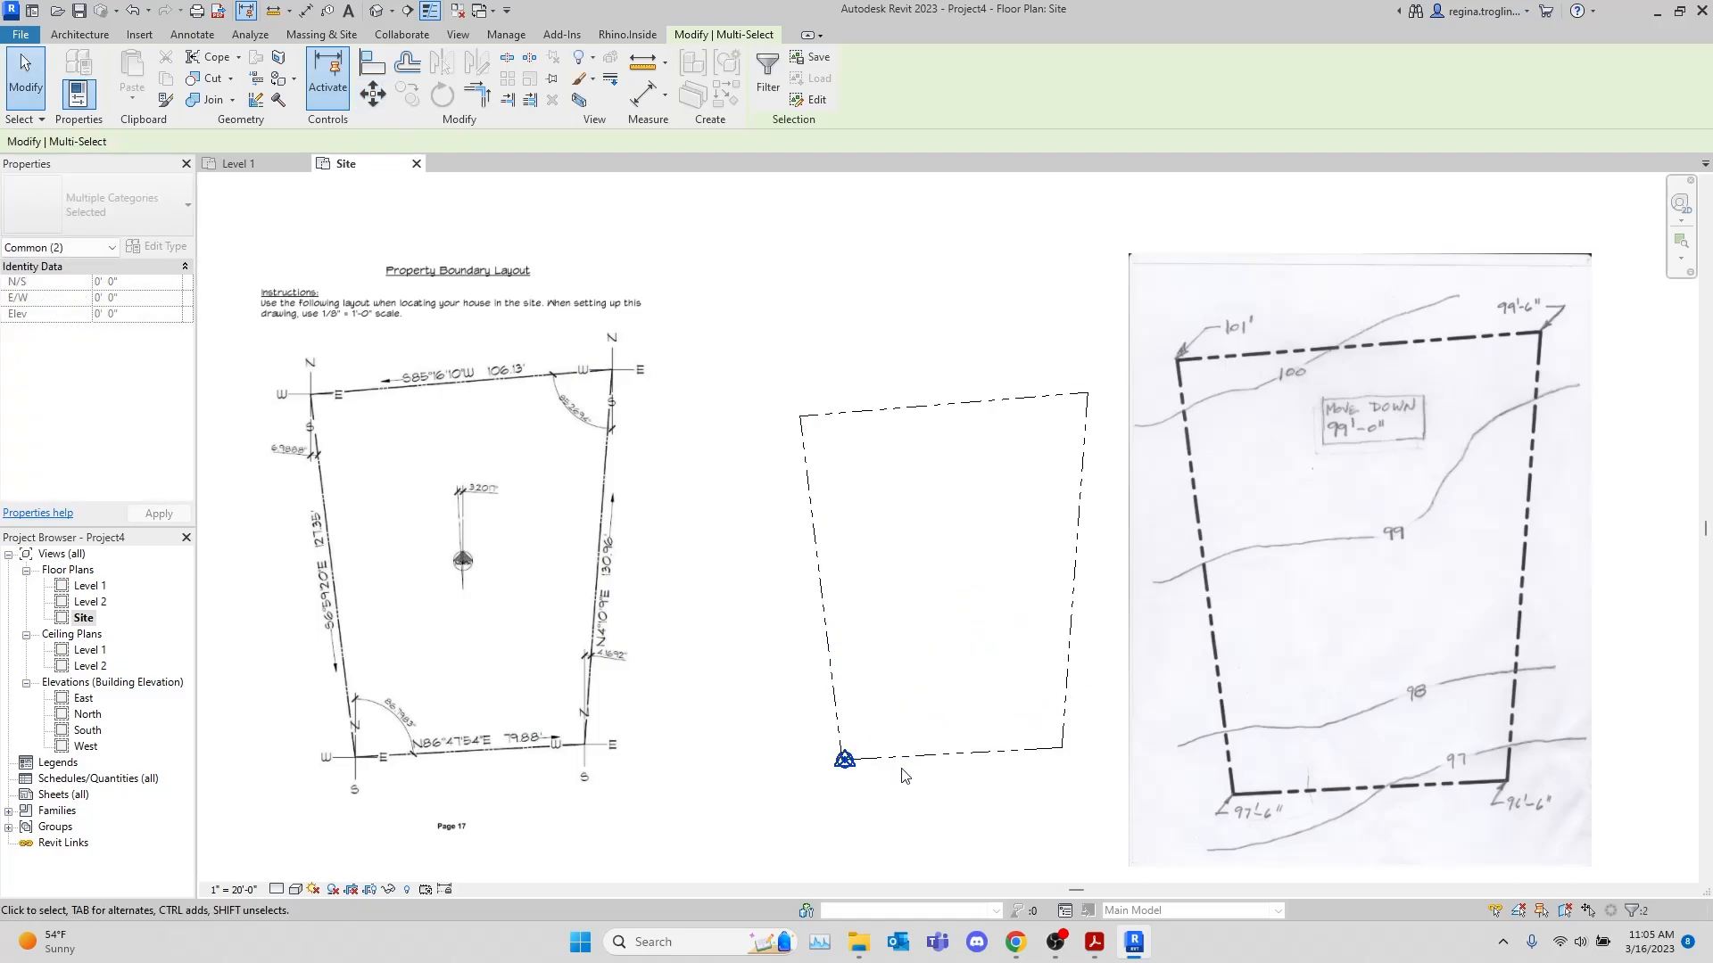
Move the survey point and project base point together exactly onto the southwest endpoint of the property line's west side
scroll(901, 770, up, 5)
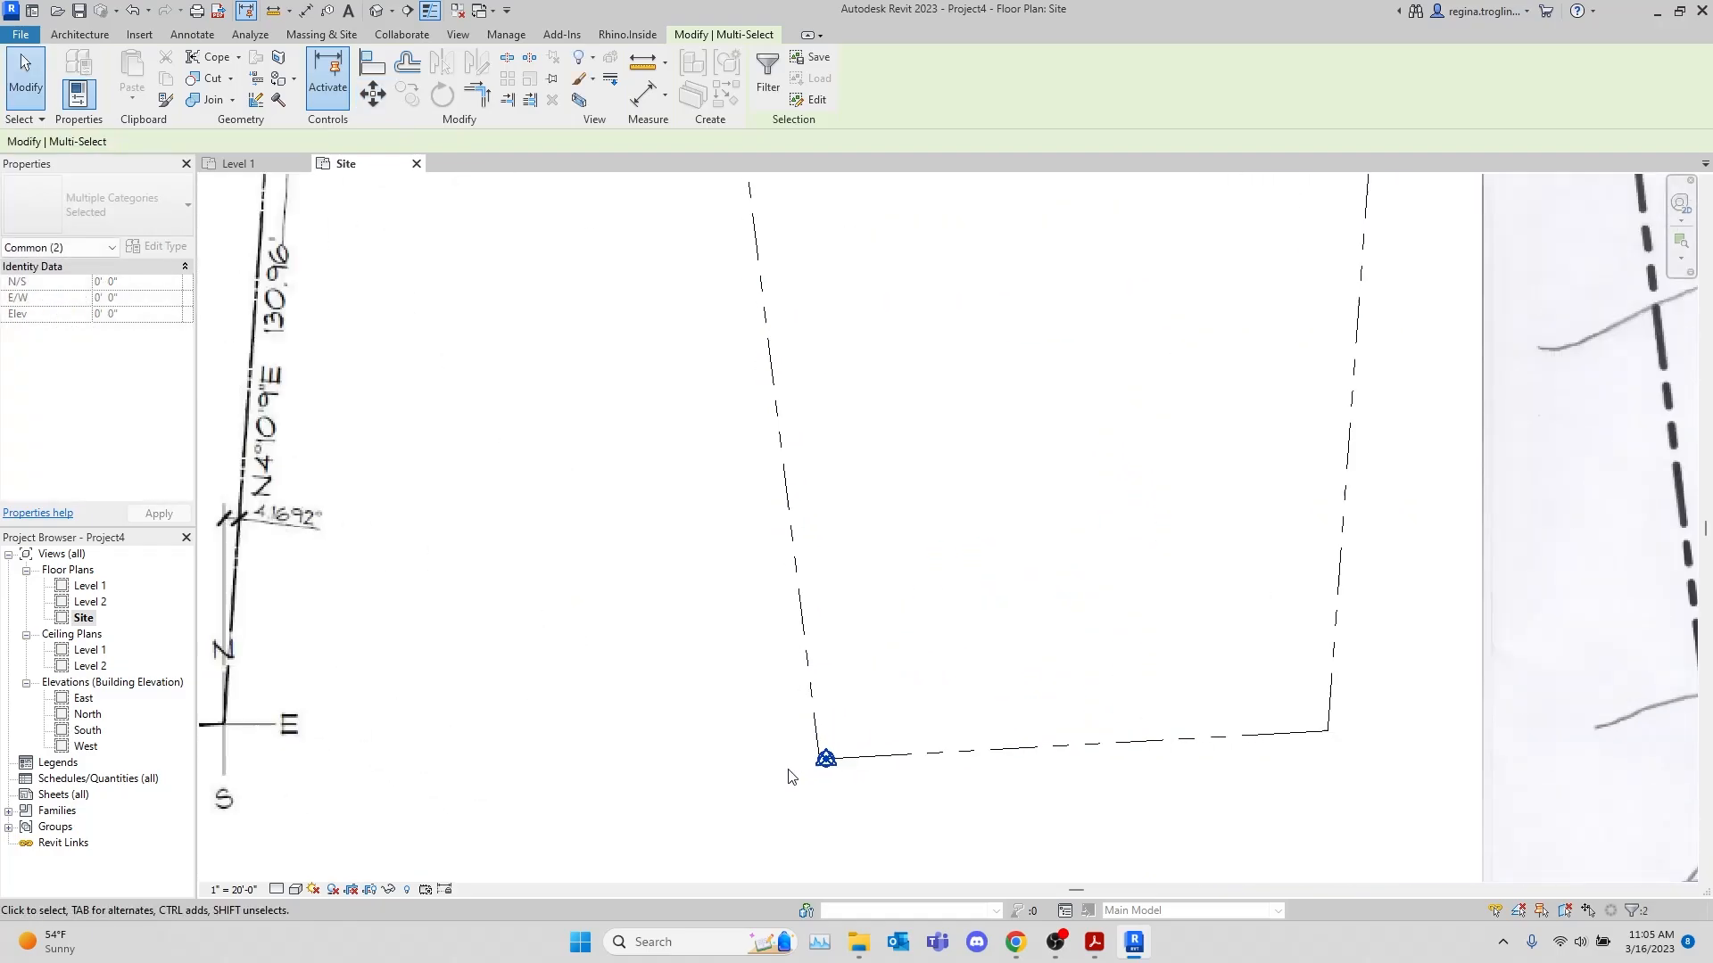
click(373, 94)
click(888, 745)
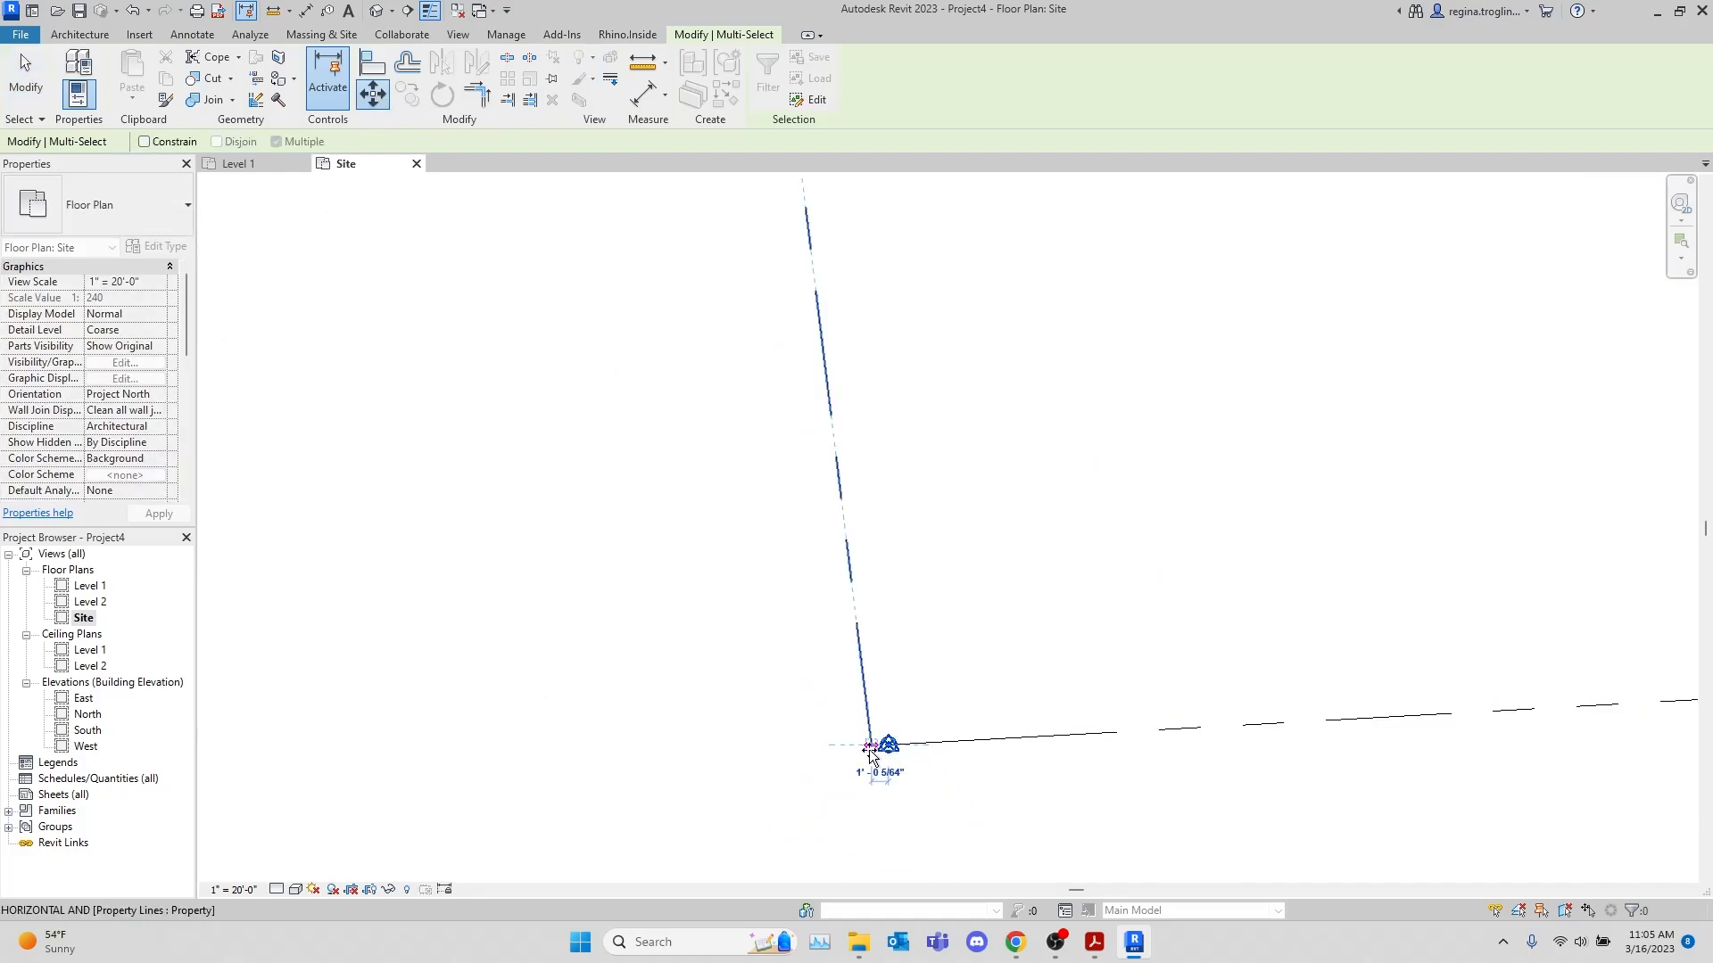
click(1008, 553)
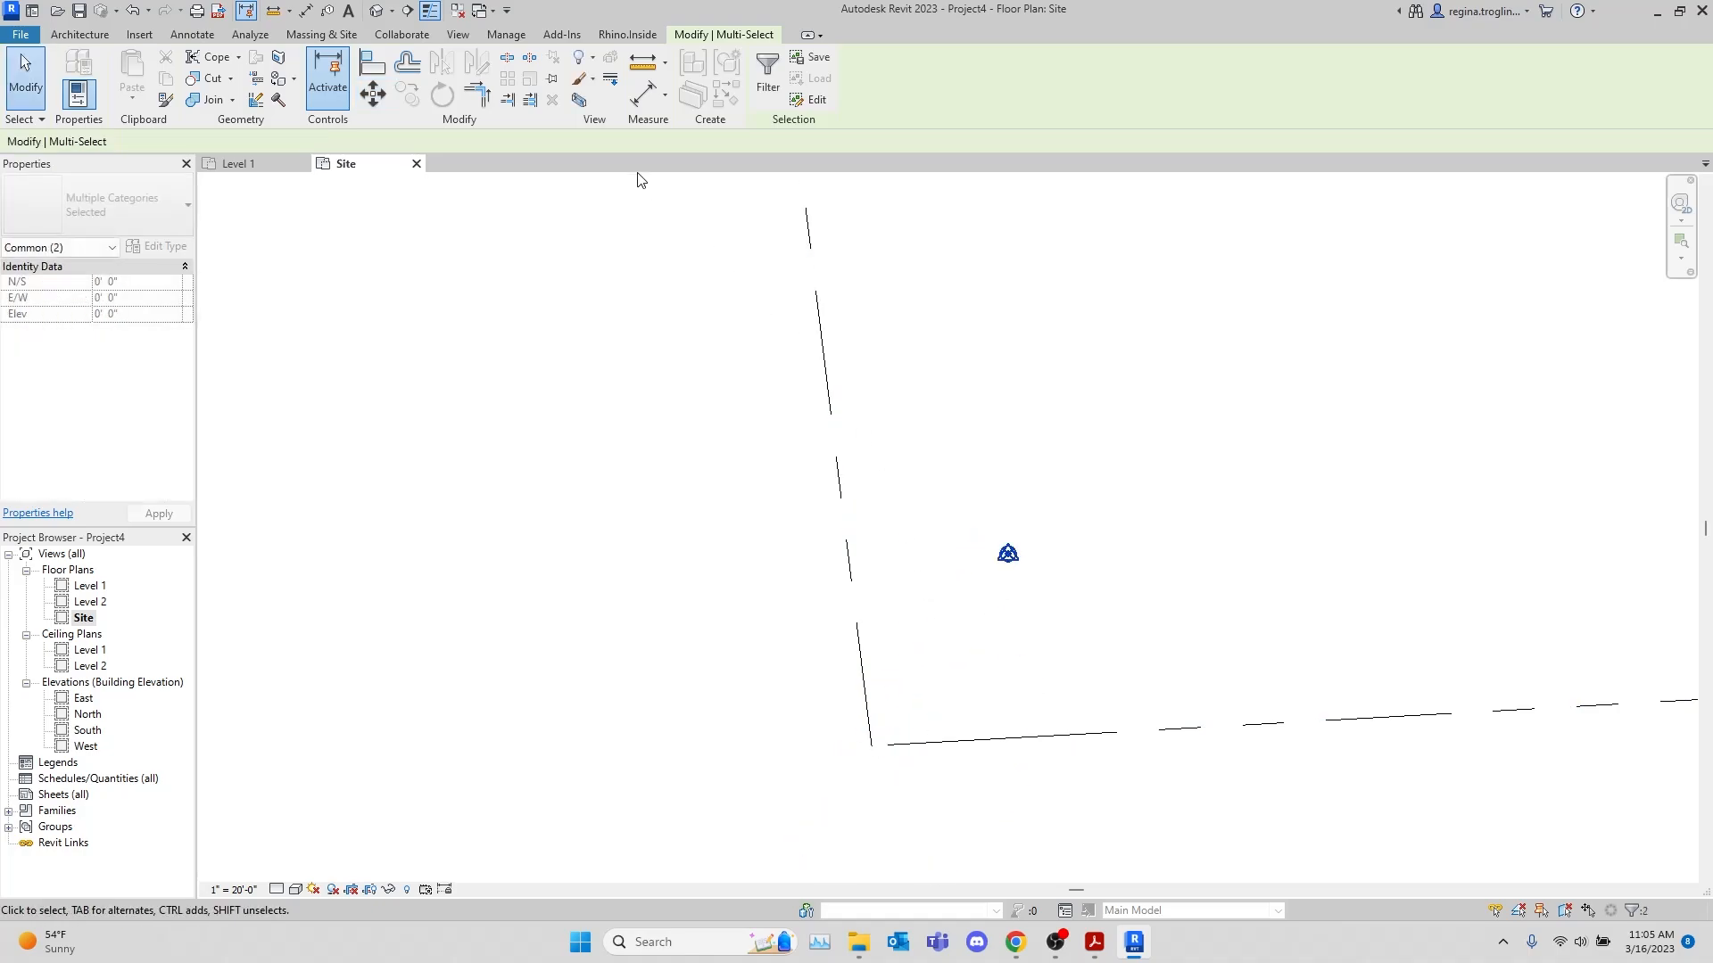
click(373, 95)
click(1008, 553)
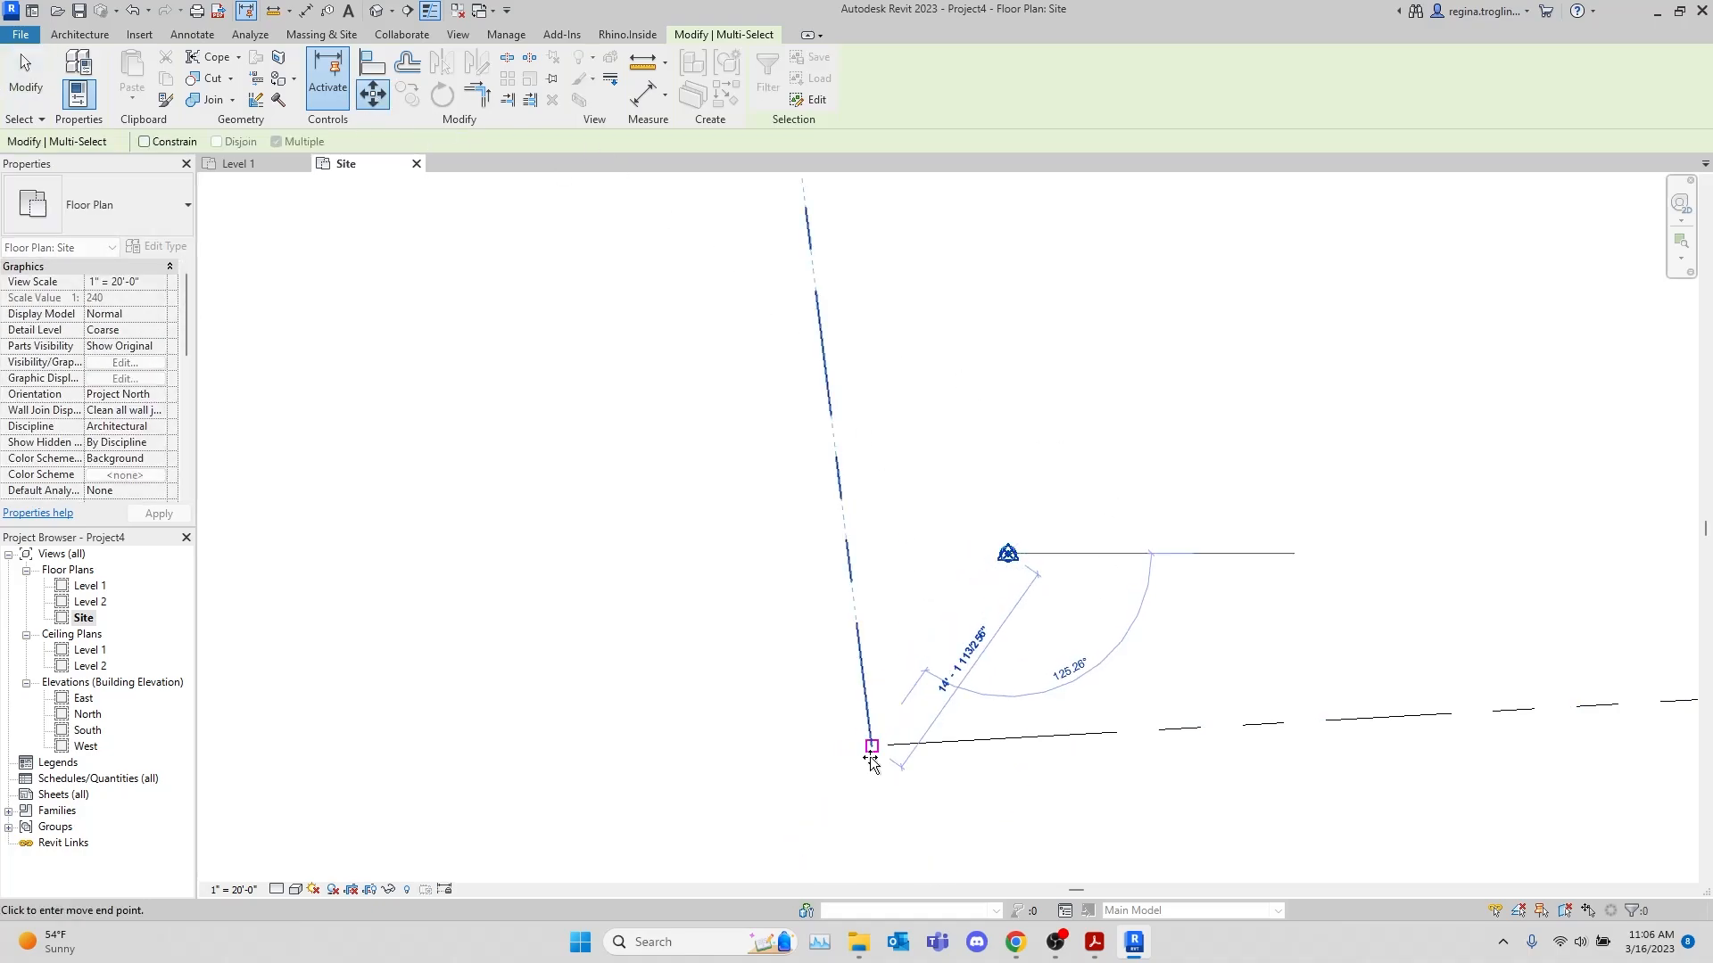
click(872, 749)
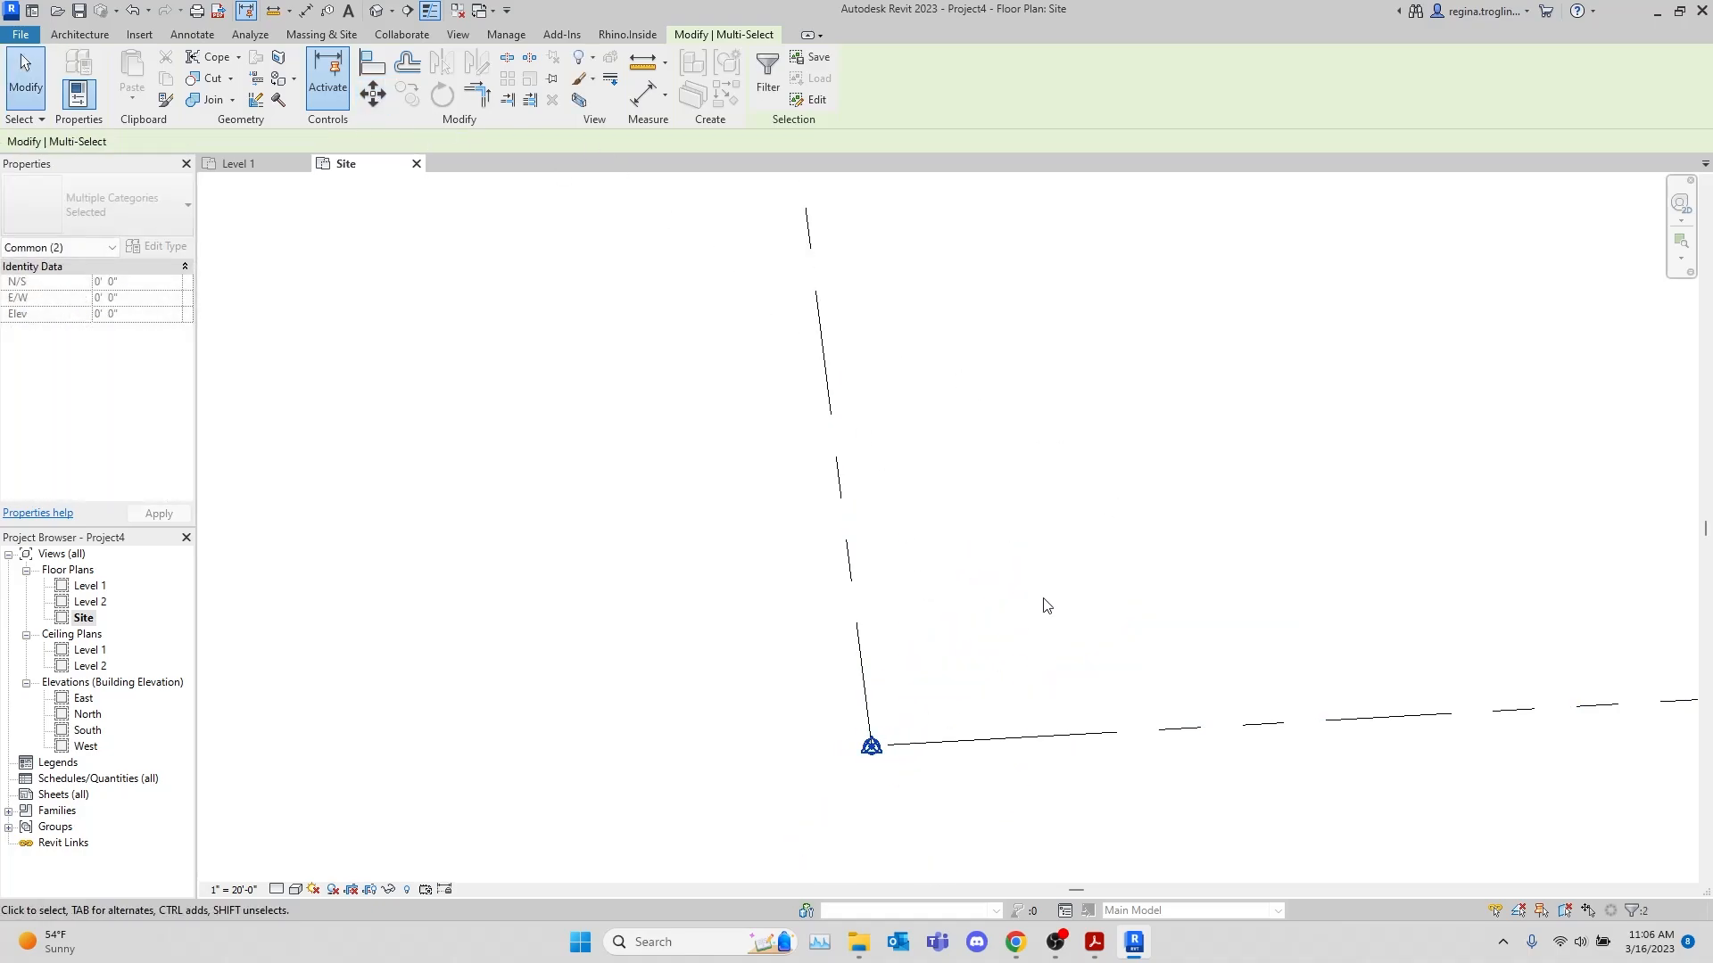
Hide the categories of the selected survey point and project base point in the Site plan
right_click(882, 742)
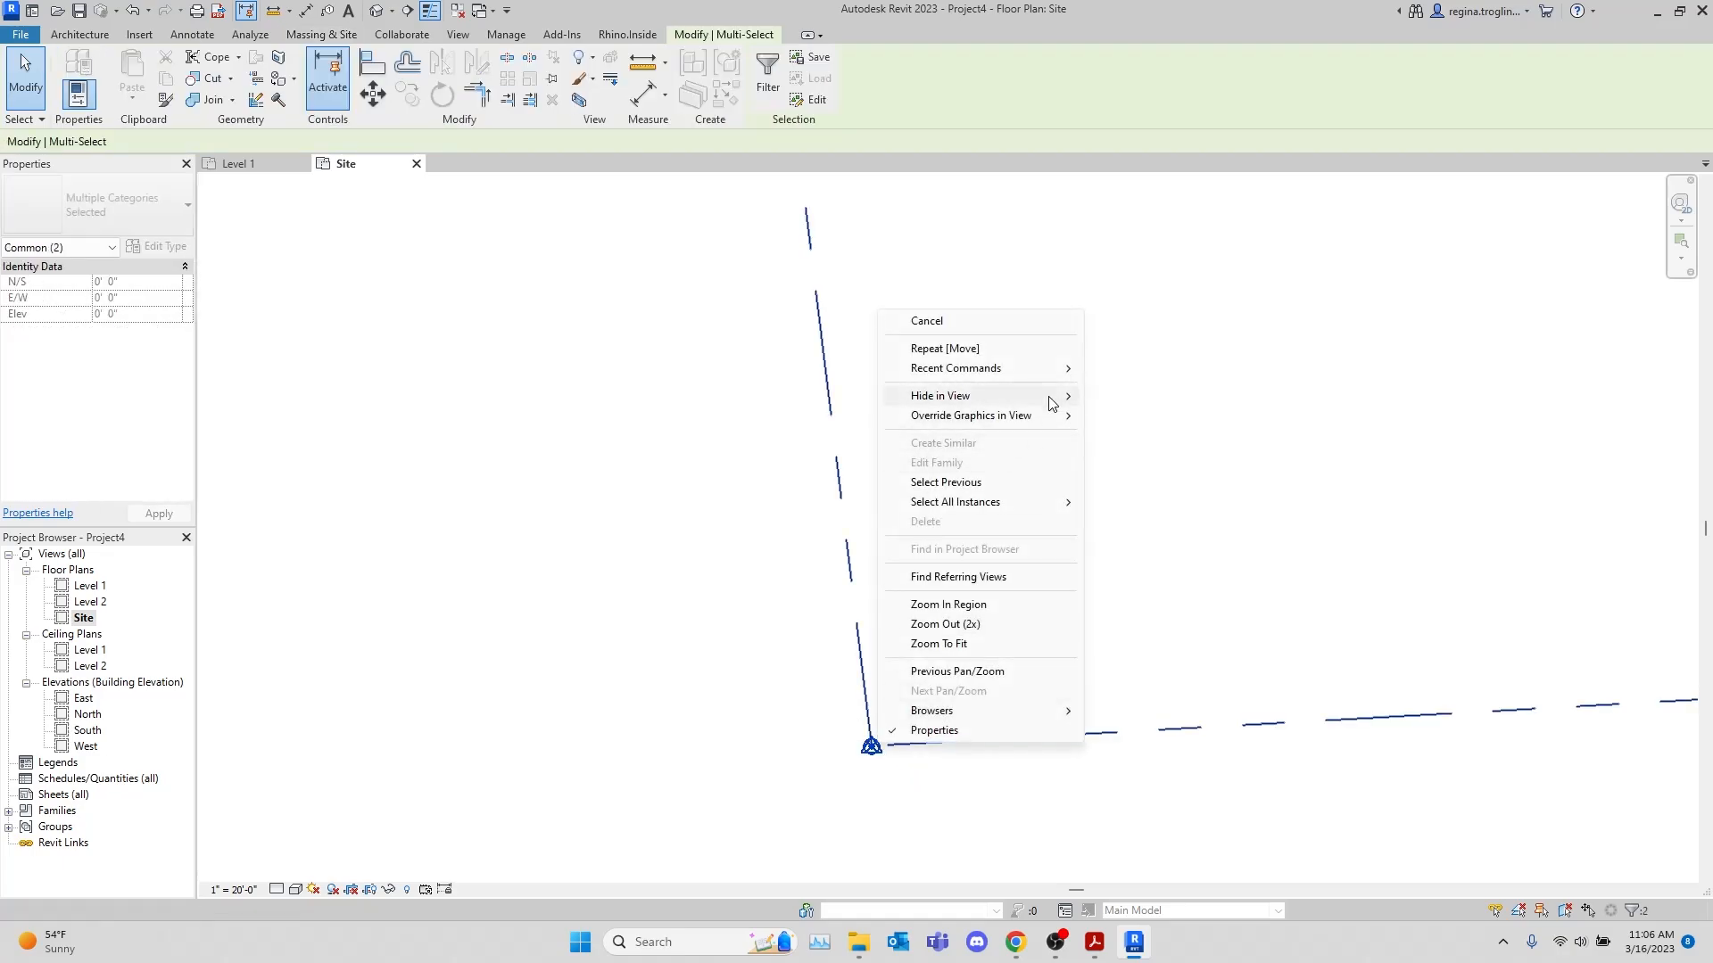
mouse_move(1051, 403)
click(1151, 419)
scroll(977, 635, down, 5)
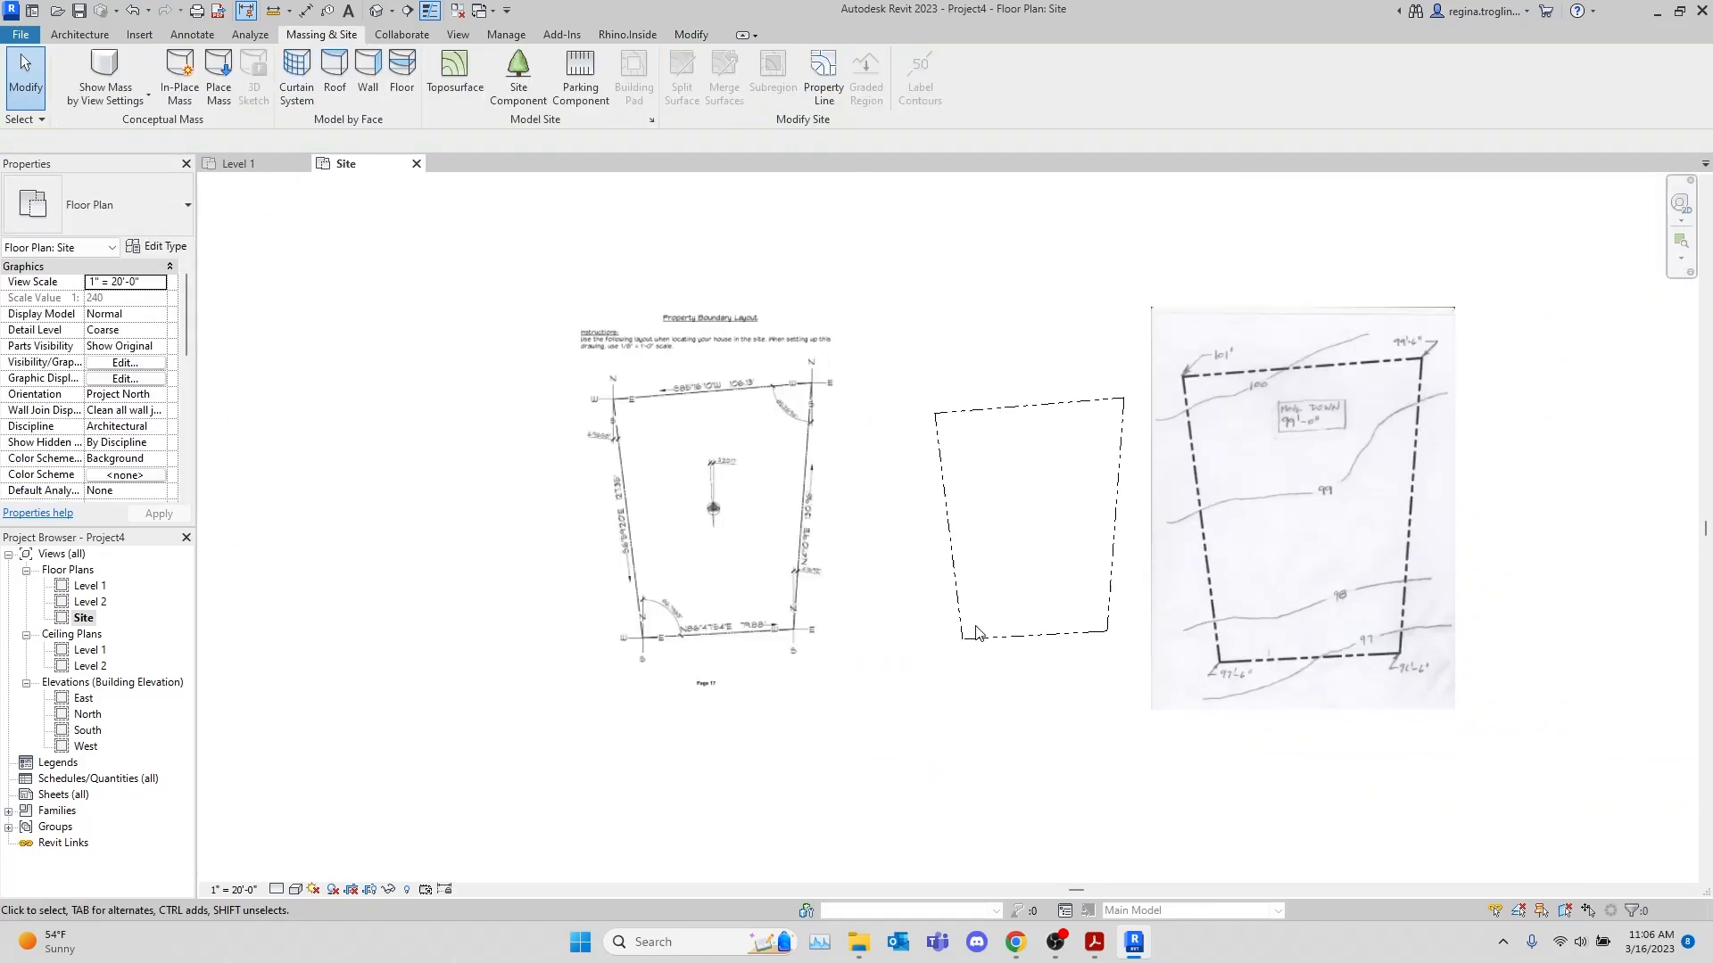
scroll(986, 571, up, 4)
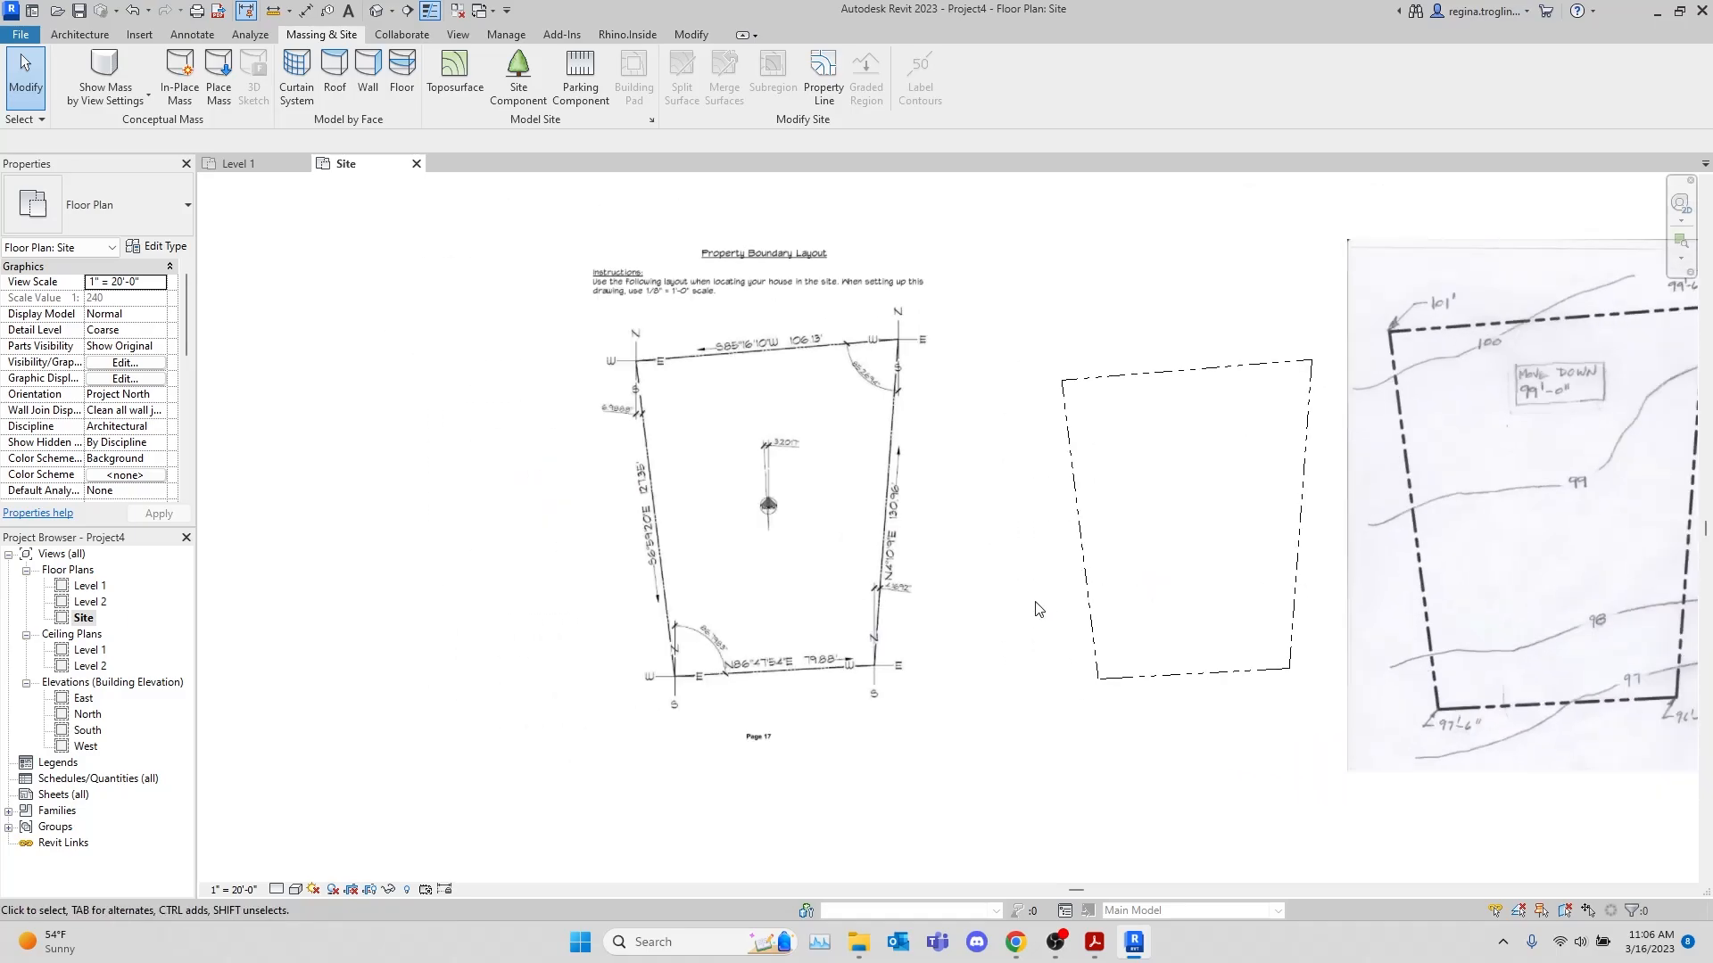
click(1102, 624)
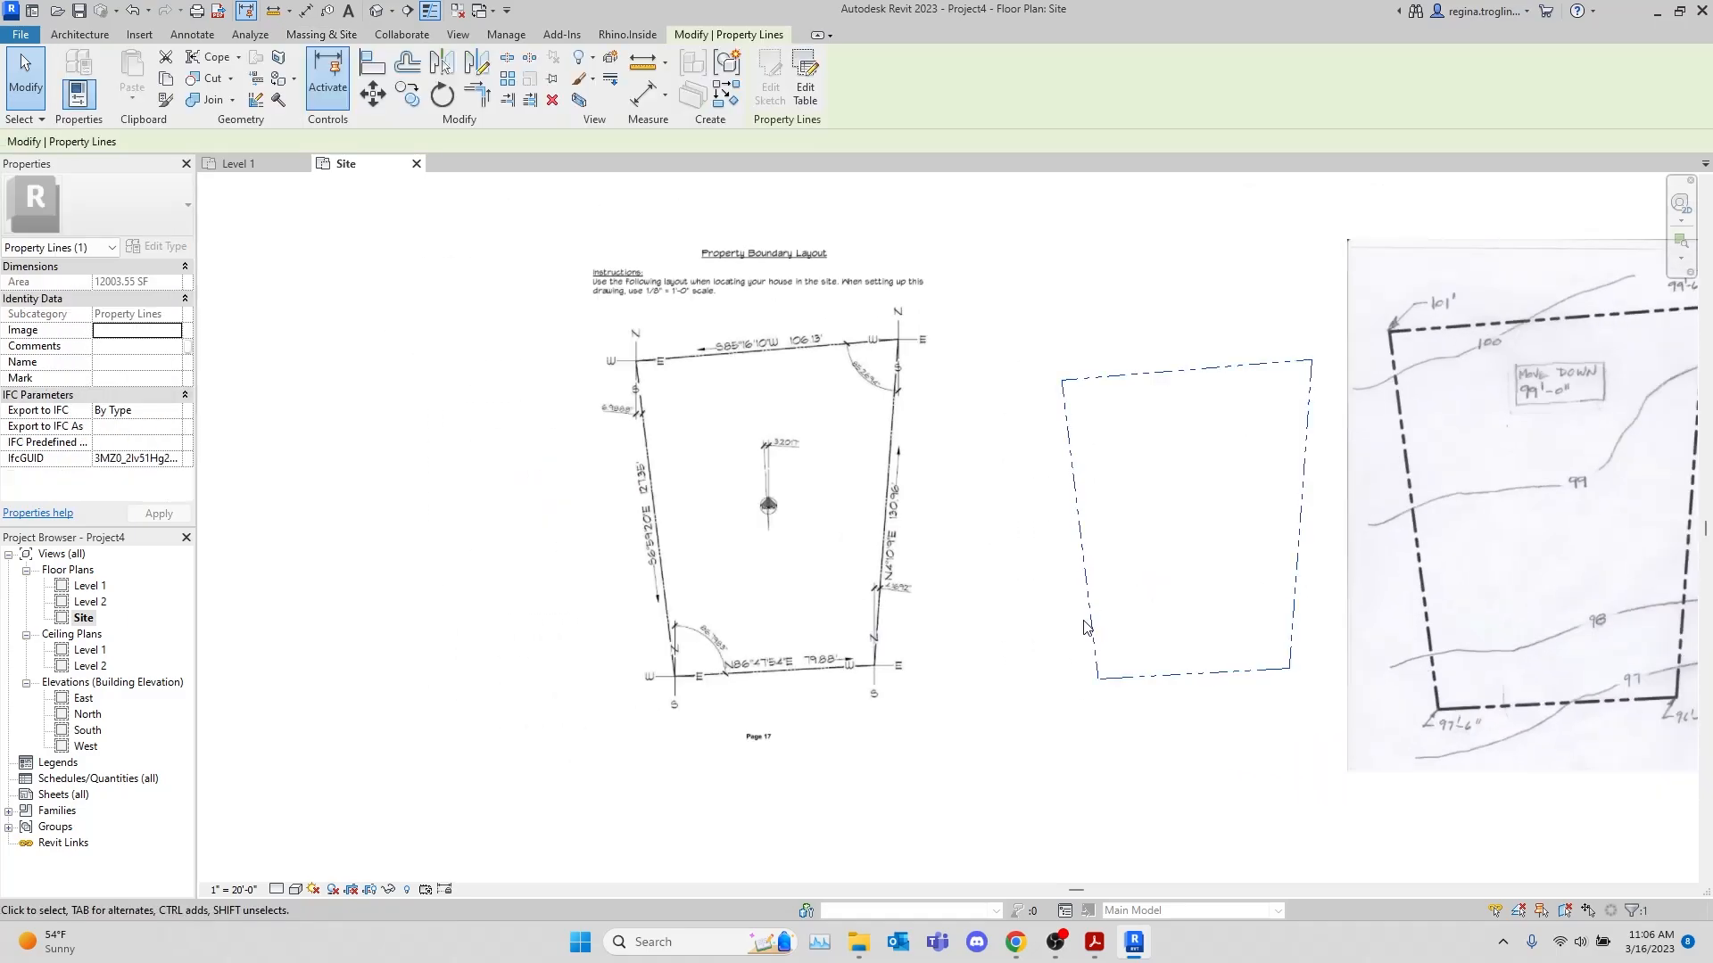
drag(1089, 626, 1028, 603)
key(Escape)
middle_drag(972, 639, 1239, 639)
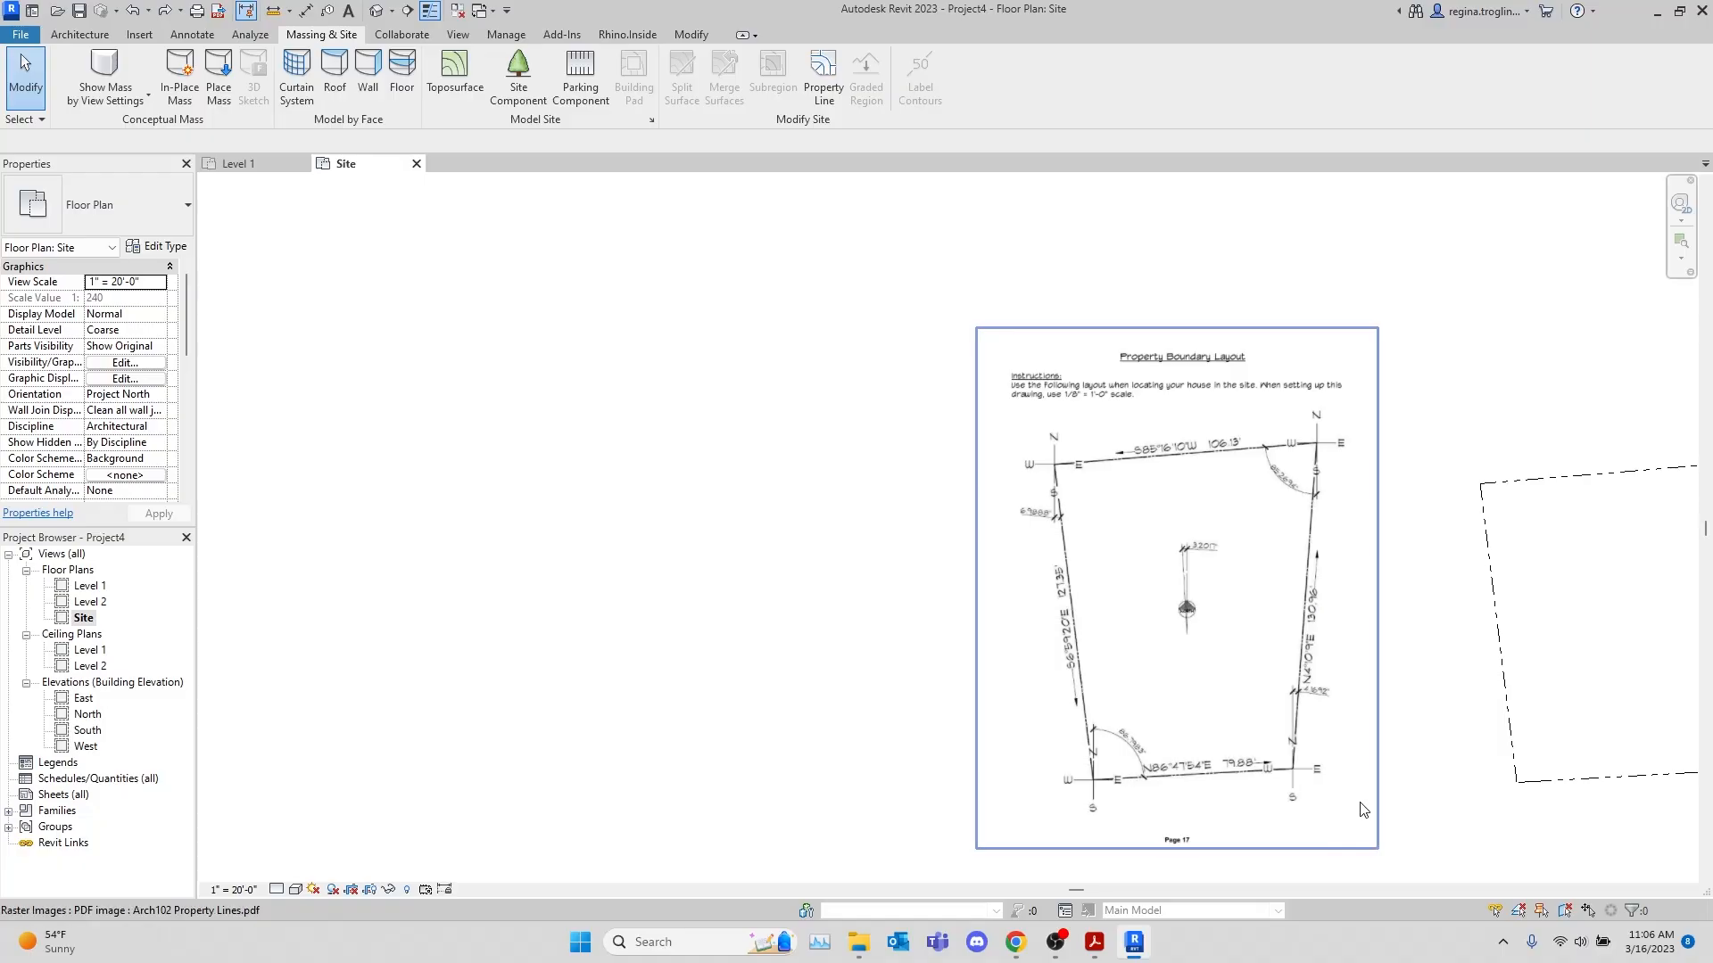
Examine the bearings, distances and north arrow angle on the imported Property Boundary Layout PDF
scroll(1117, 798, up, 2)
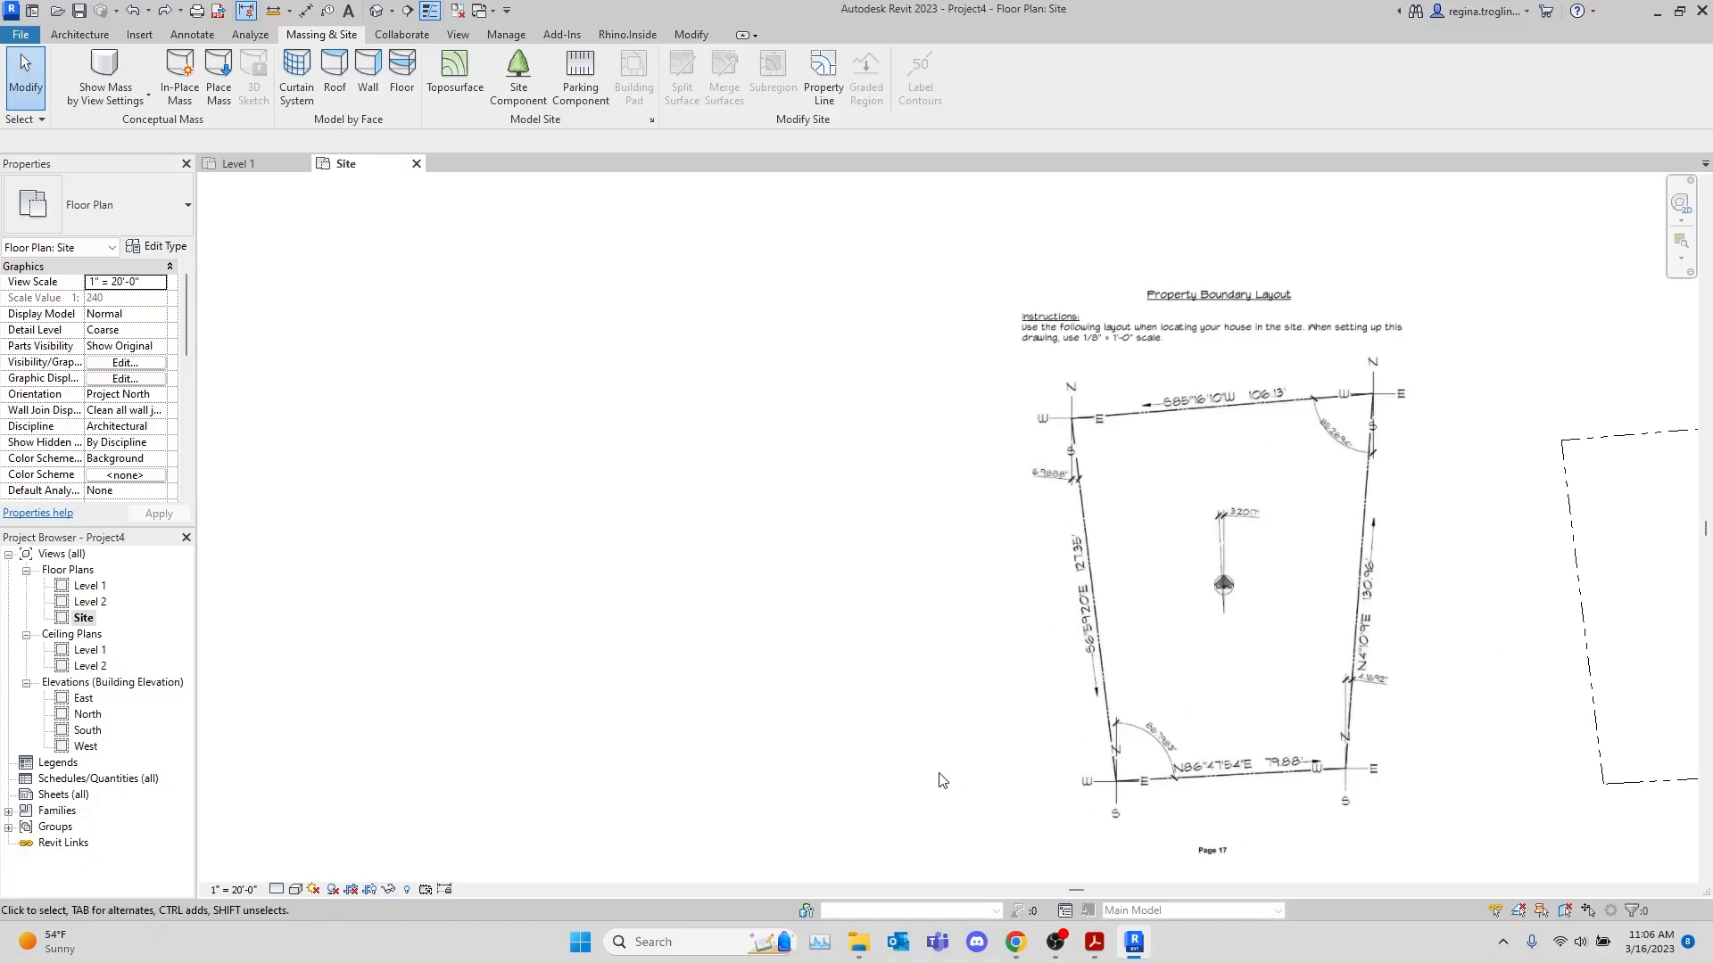
scroll(1002, 621, down, 2)
scroll(991, 606, up, 1)
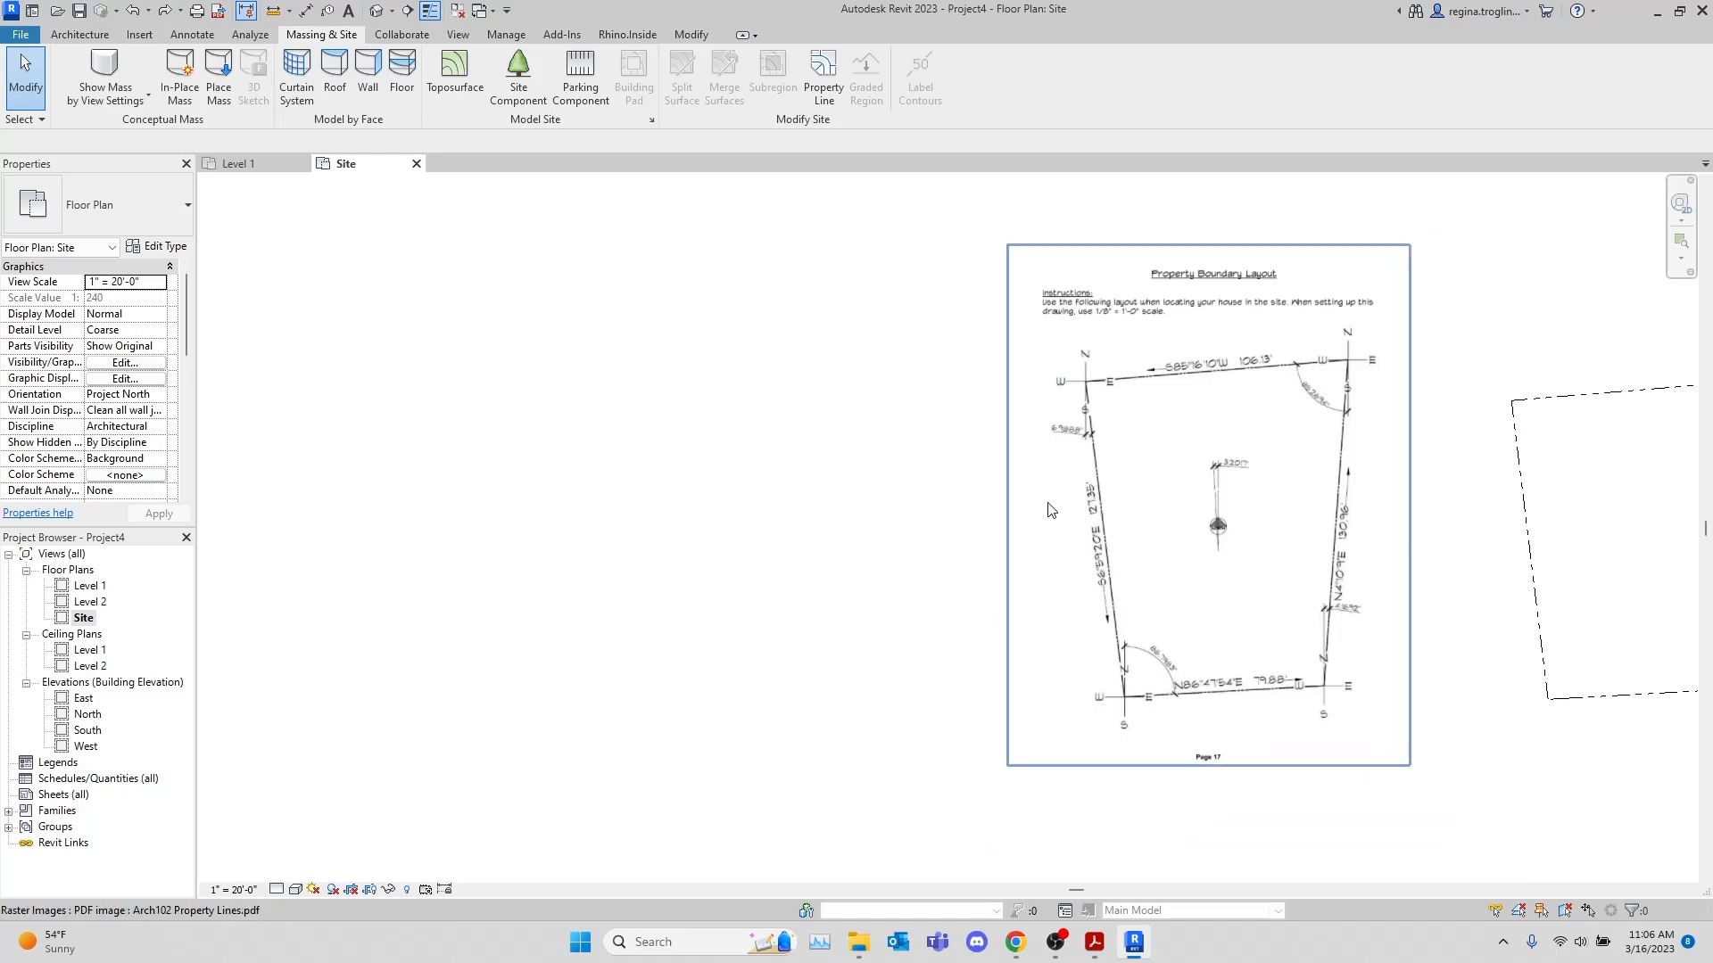
scroll(1077, 569, up, 2)
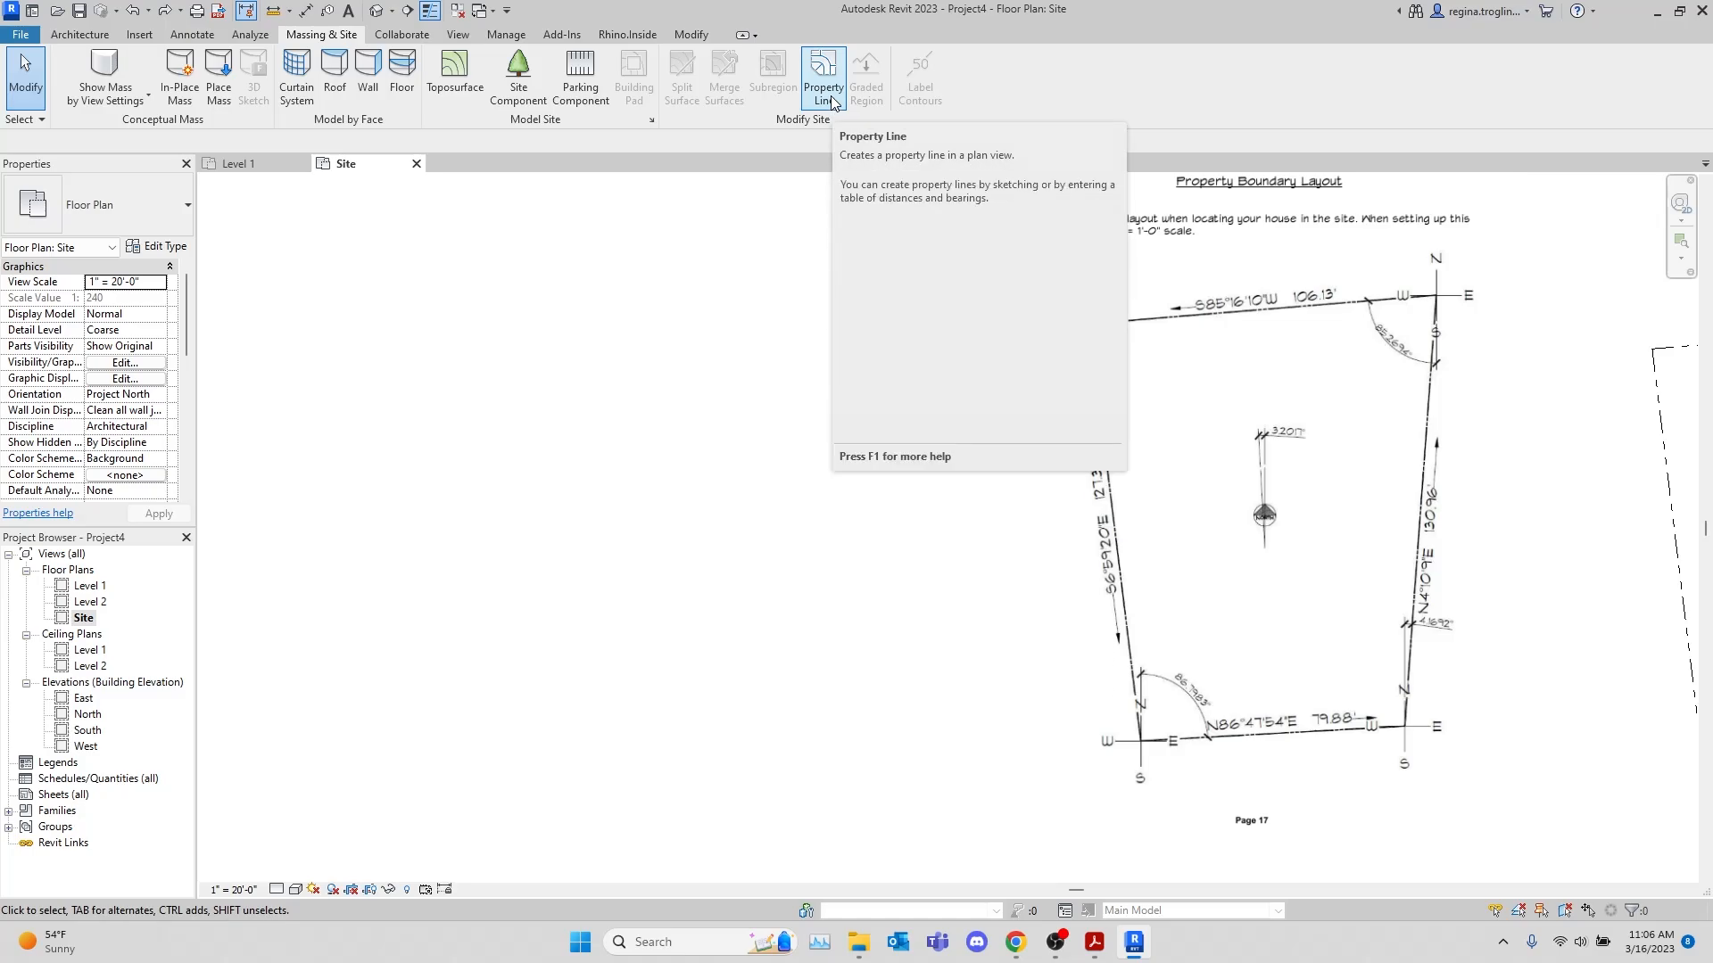
scroll(1262, 373, up, 2)
scroll(1247, 483, up, 3)
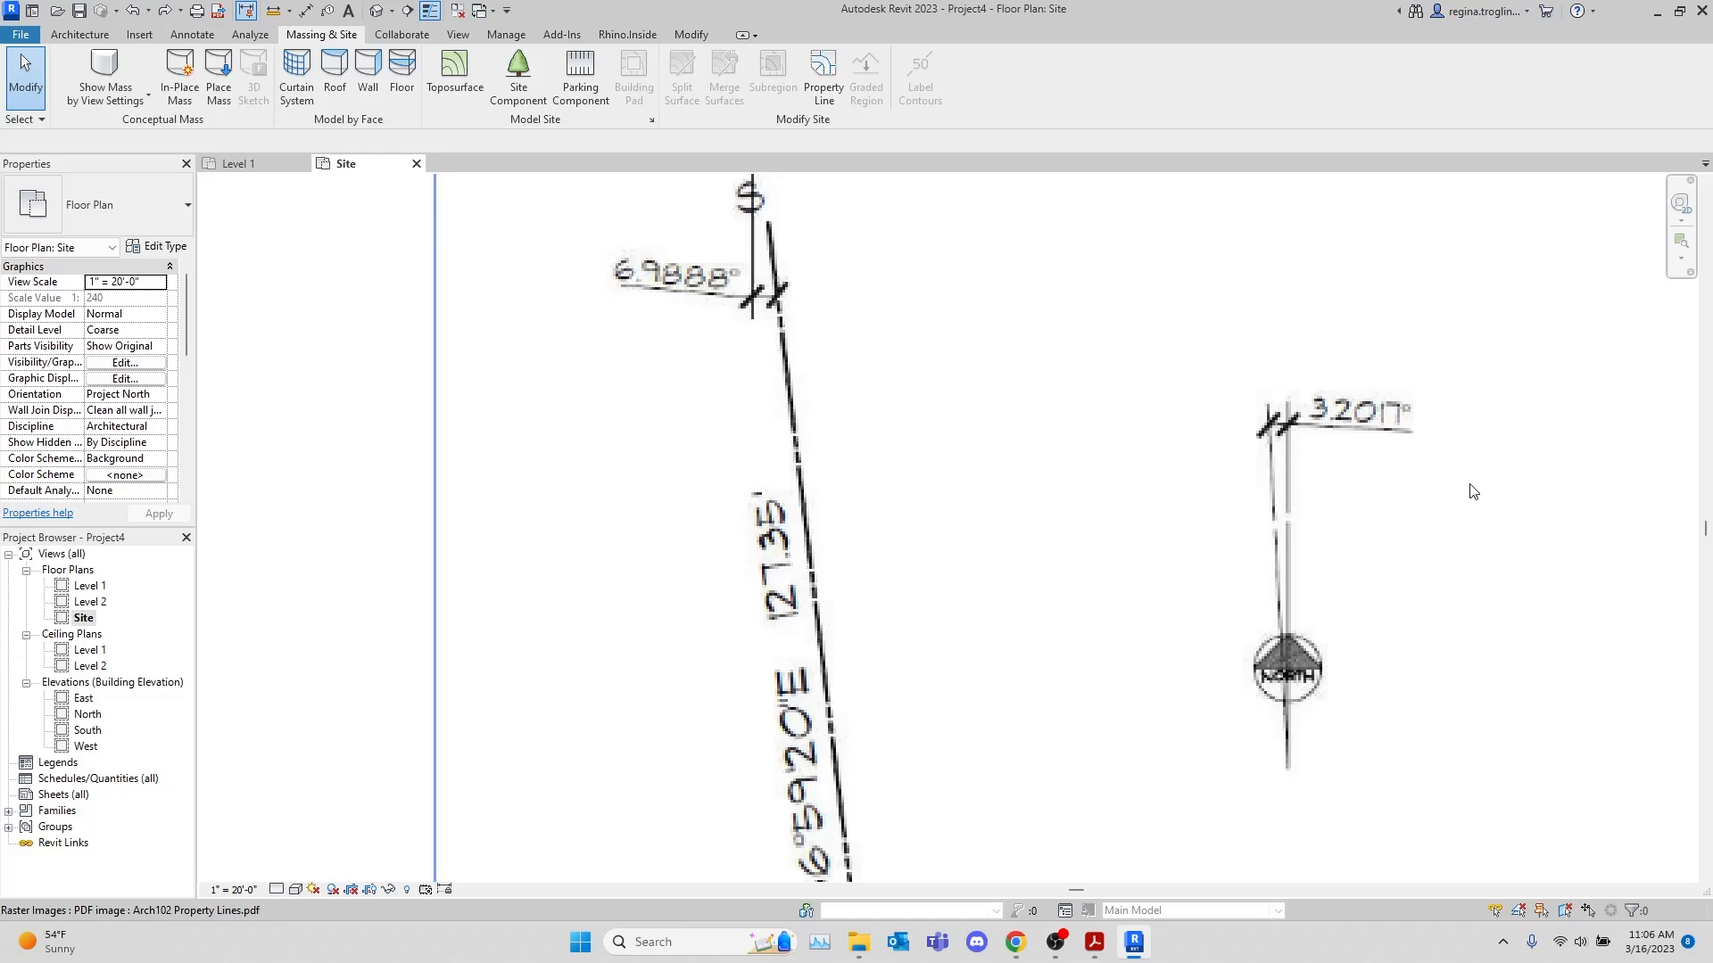
scroll(1473, 492, down, 2)
middle_drag(1480, 531, 1357, 448)
scroll(1358, 448, down, 1)
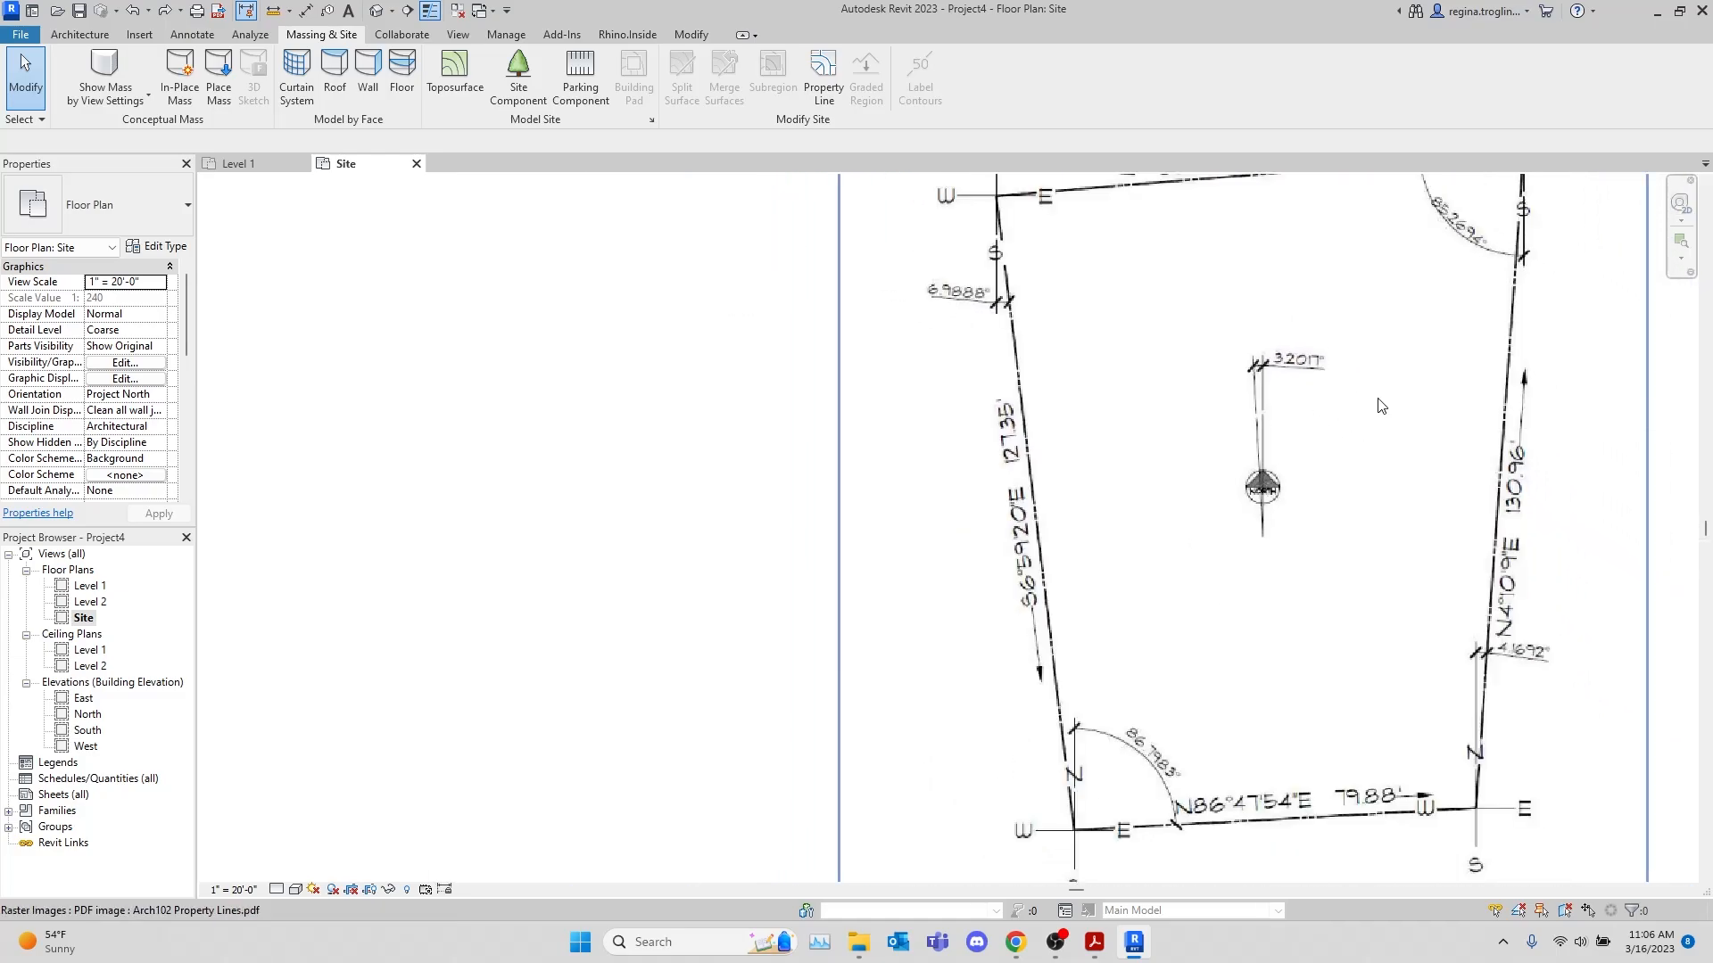
scroll(1445, 477, down, 2)
middle_drag(1467, 474, 1365, 518)
middle_drag(1469, 572, 1316, 434)
scroll(1337, 445, down, 3)
middle_drag(1339, 448, 1394, 508)
scroll(1393, 508, down, 1)
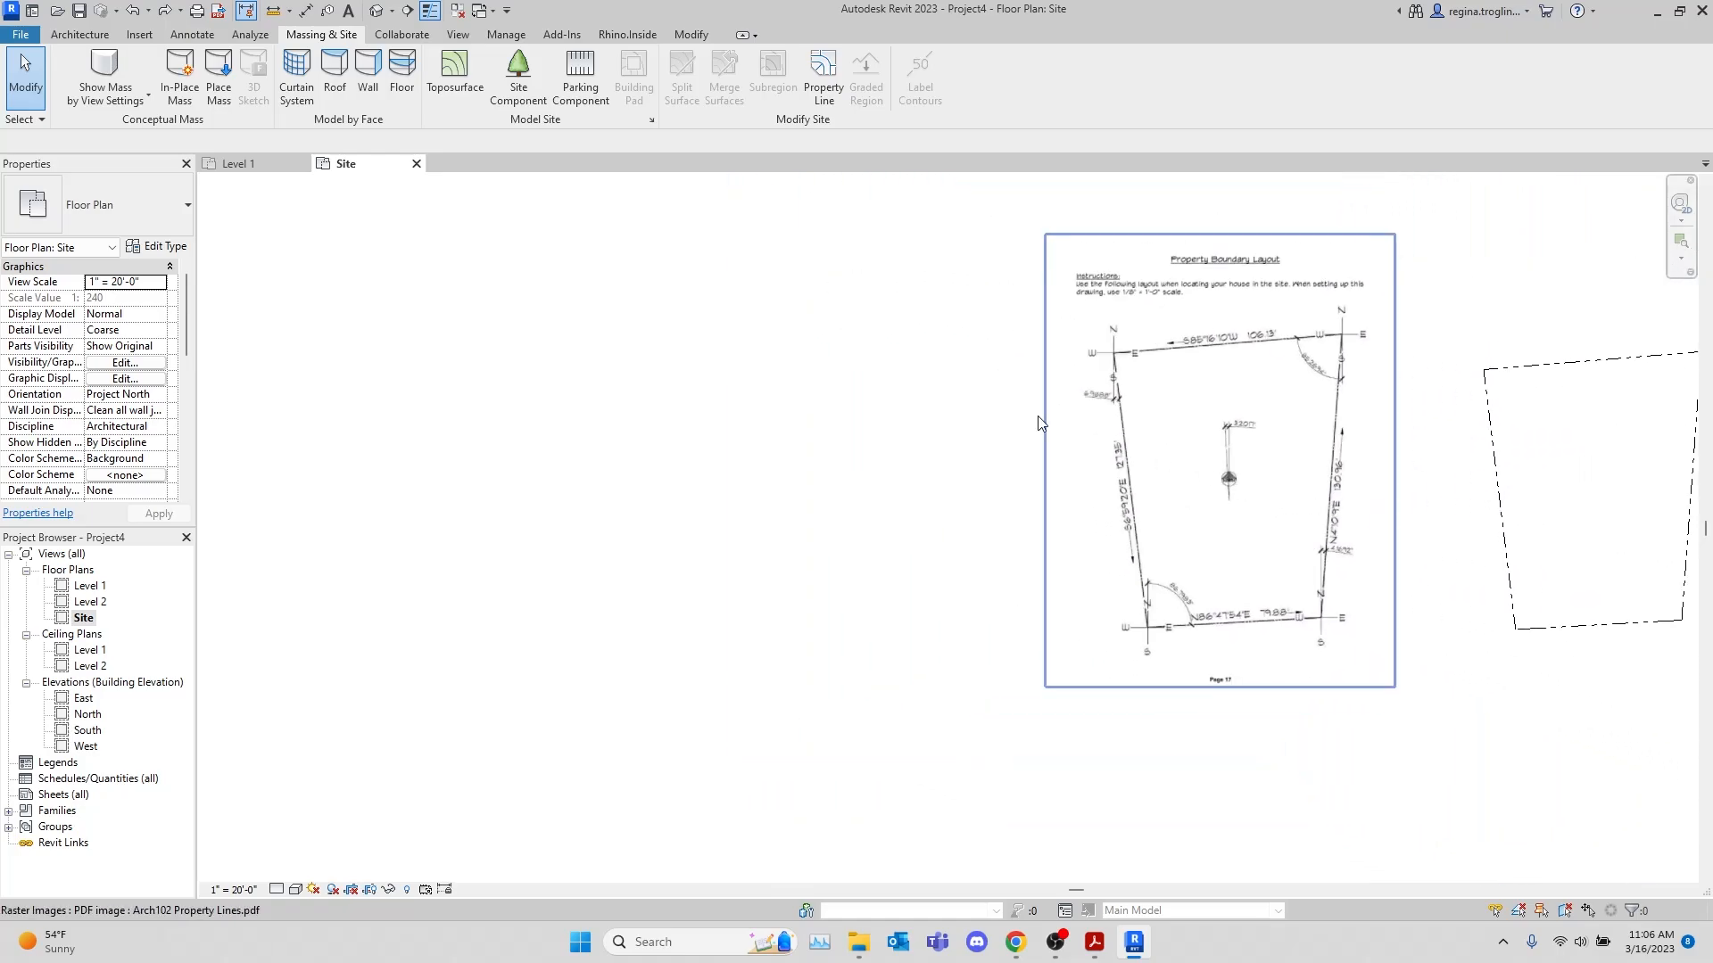
Create a new property line by sketching and draw a horizontal 79.88' segment west of the Property Boundary Layout PDF
scroll(1010, 414, up, 3)
middle_drag(920, 461, 1125, 418)
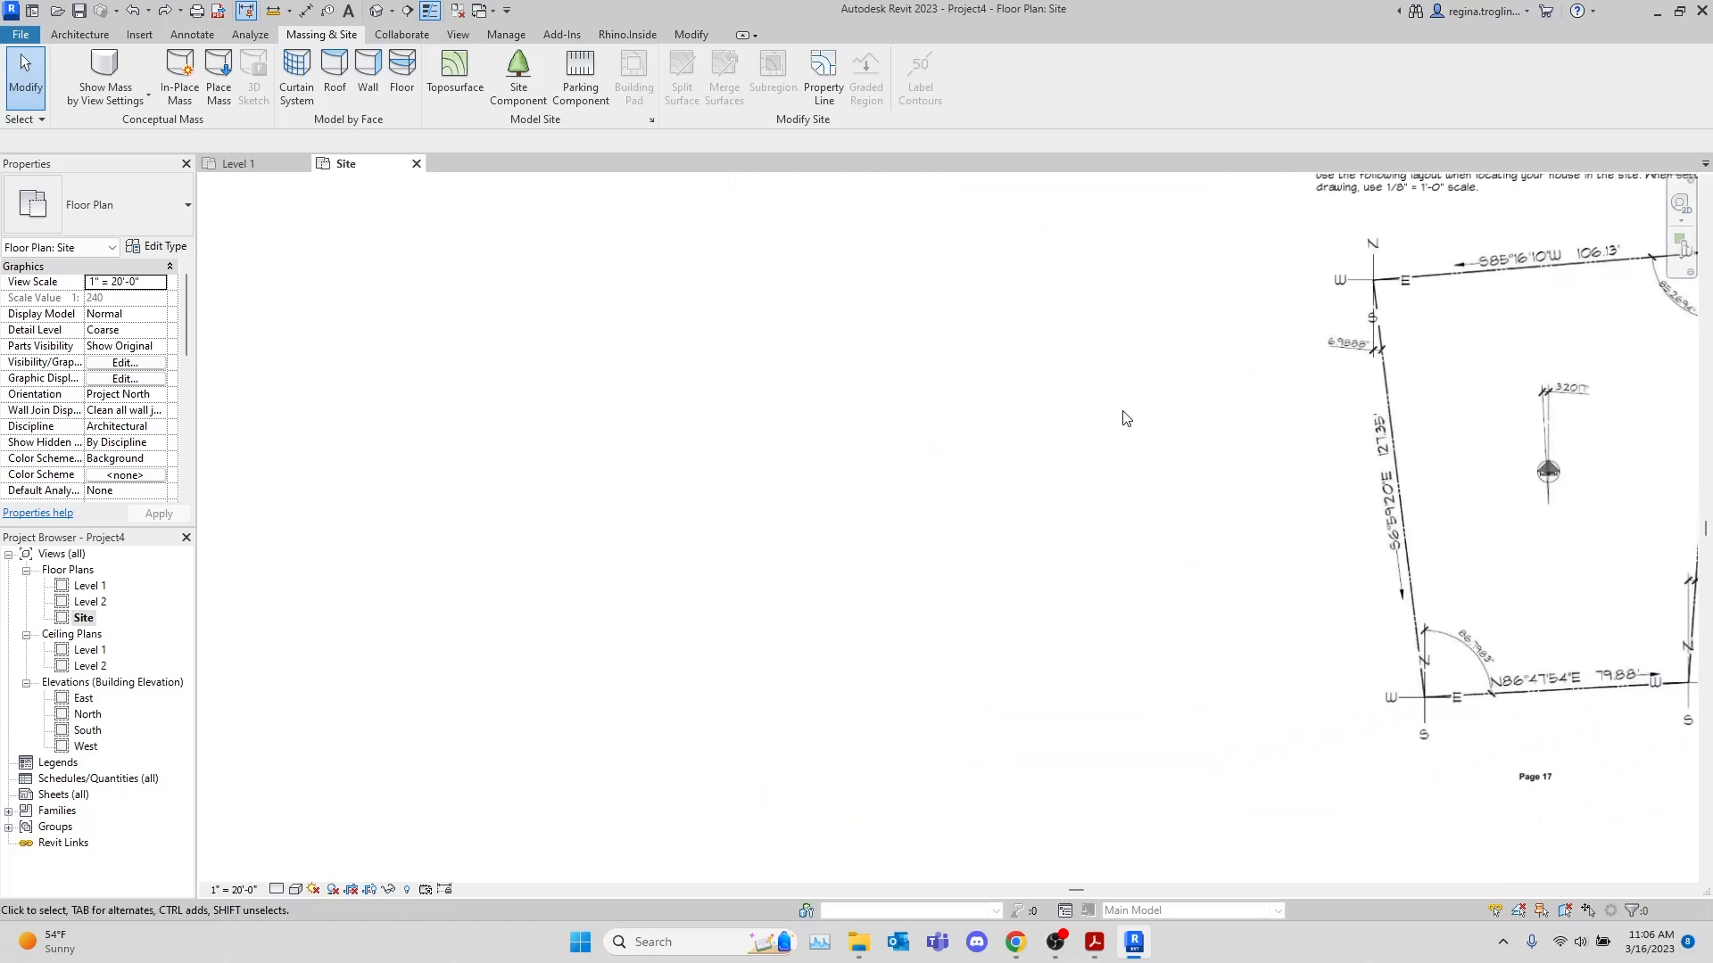
click(822, 88)
click(959, 522)
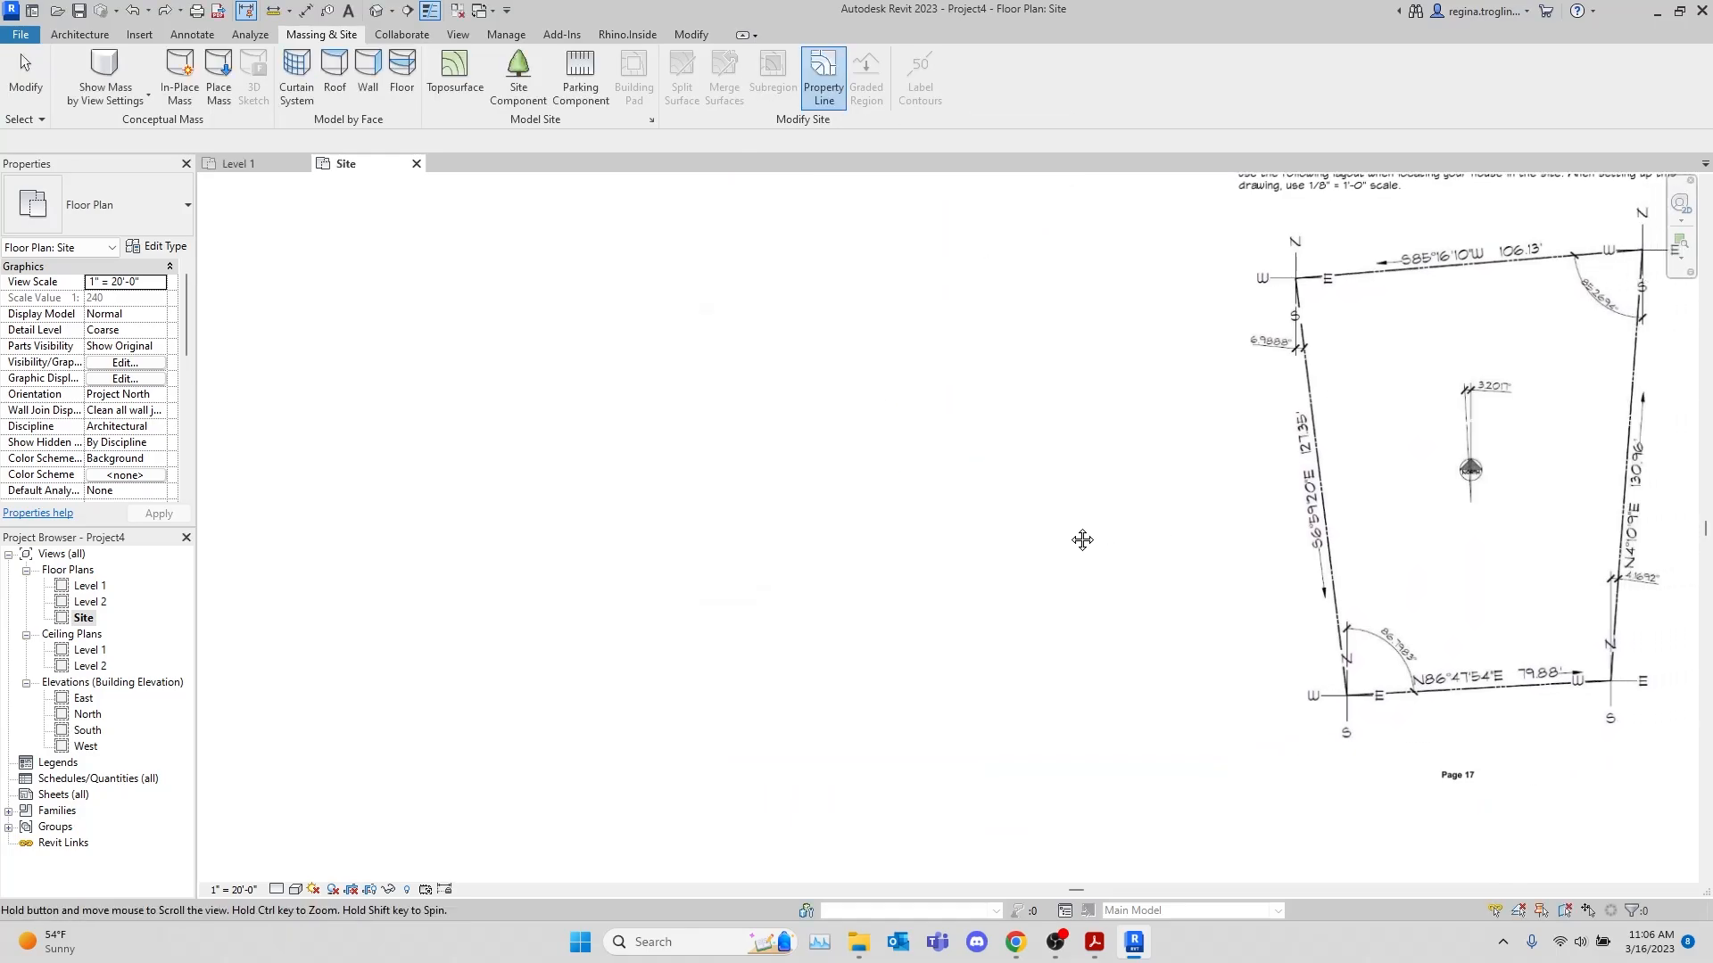
click(821, 82)
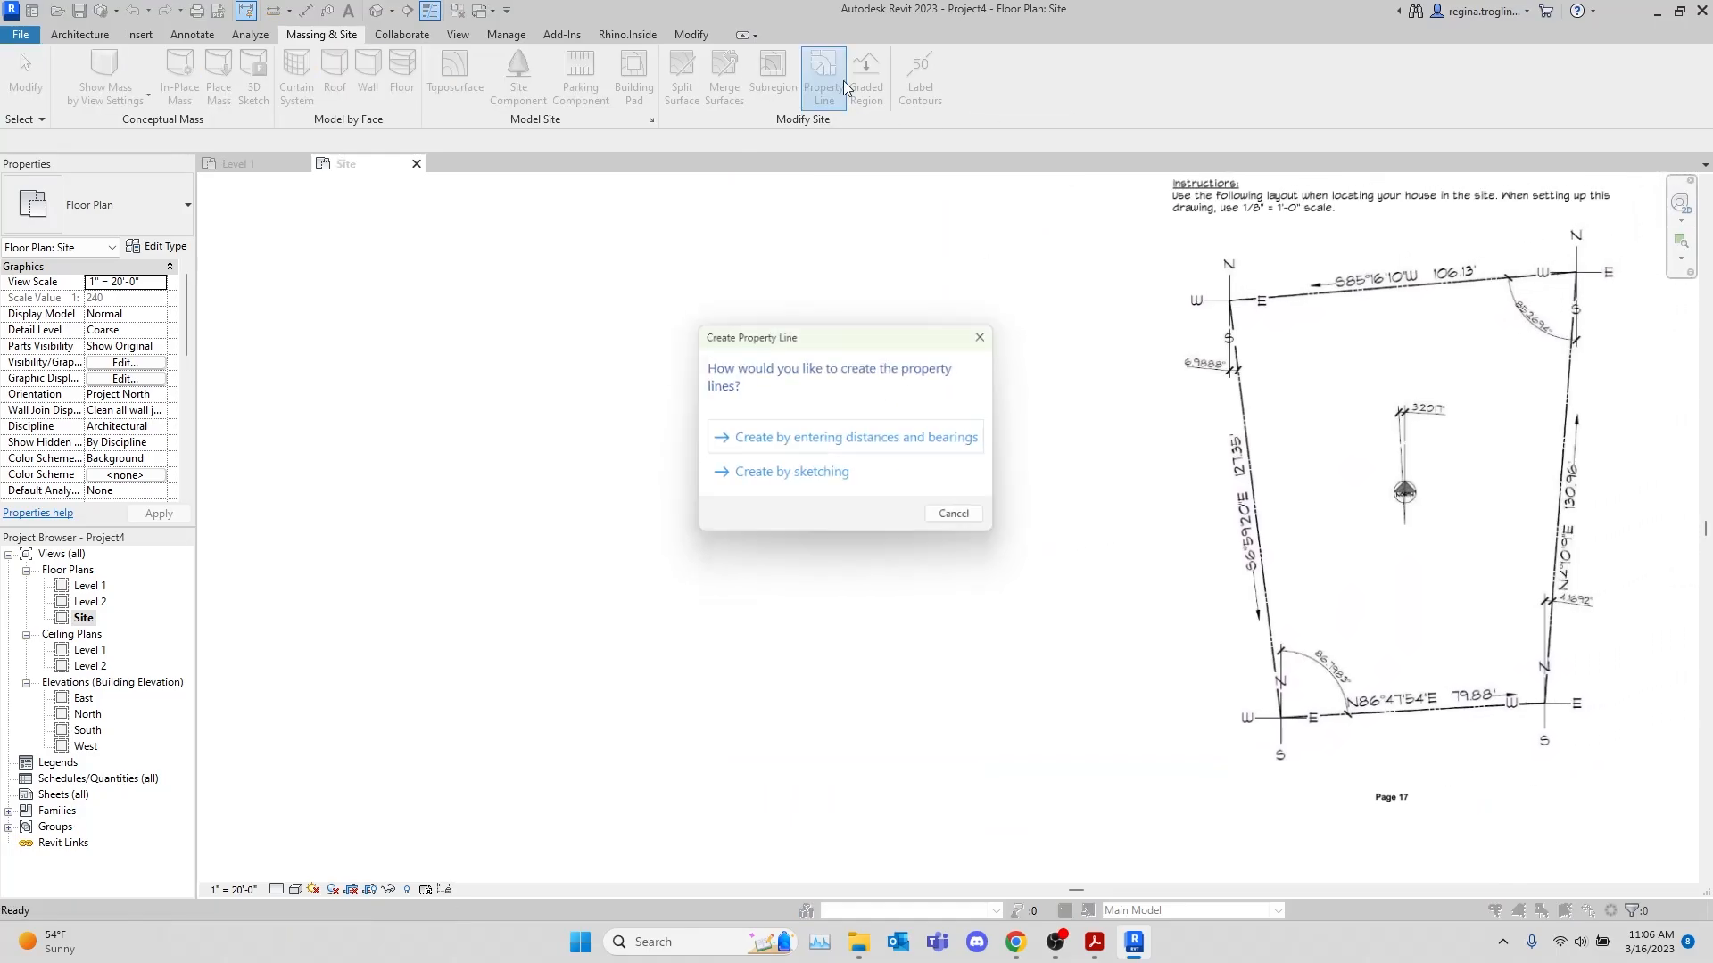
click(806, 483)
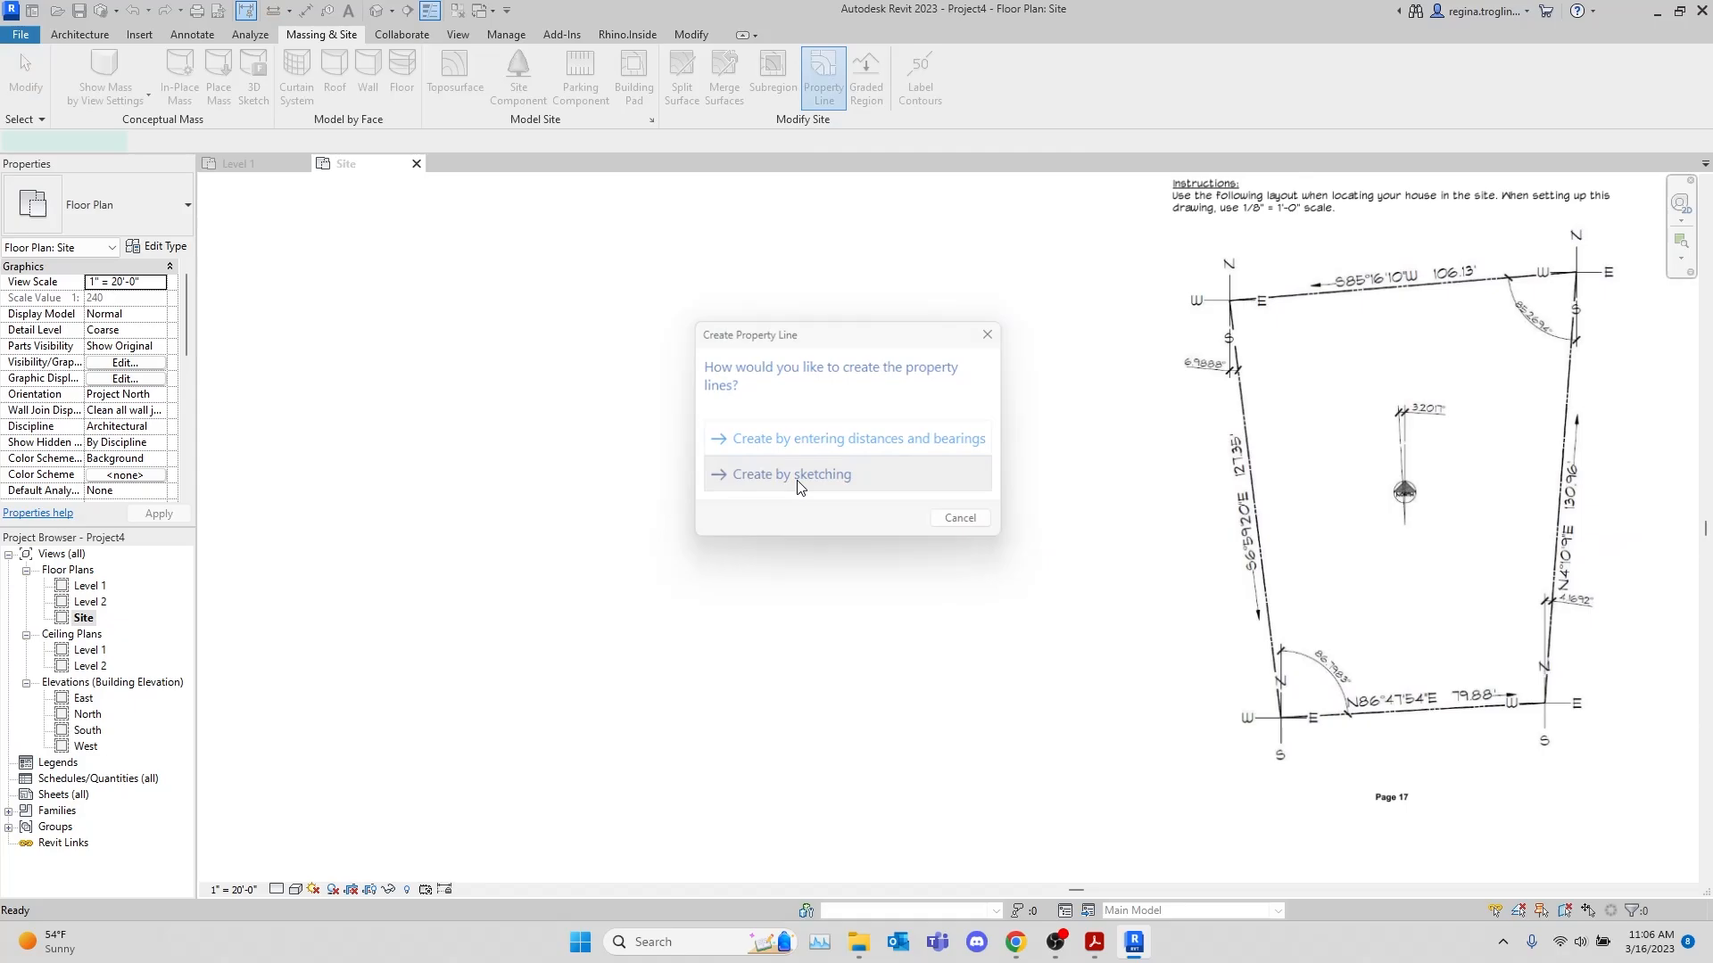
click(572, 680)
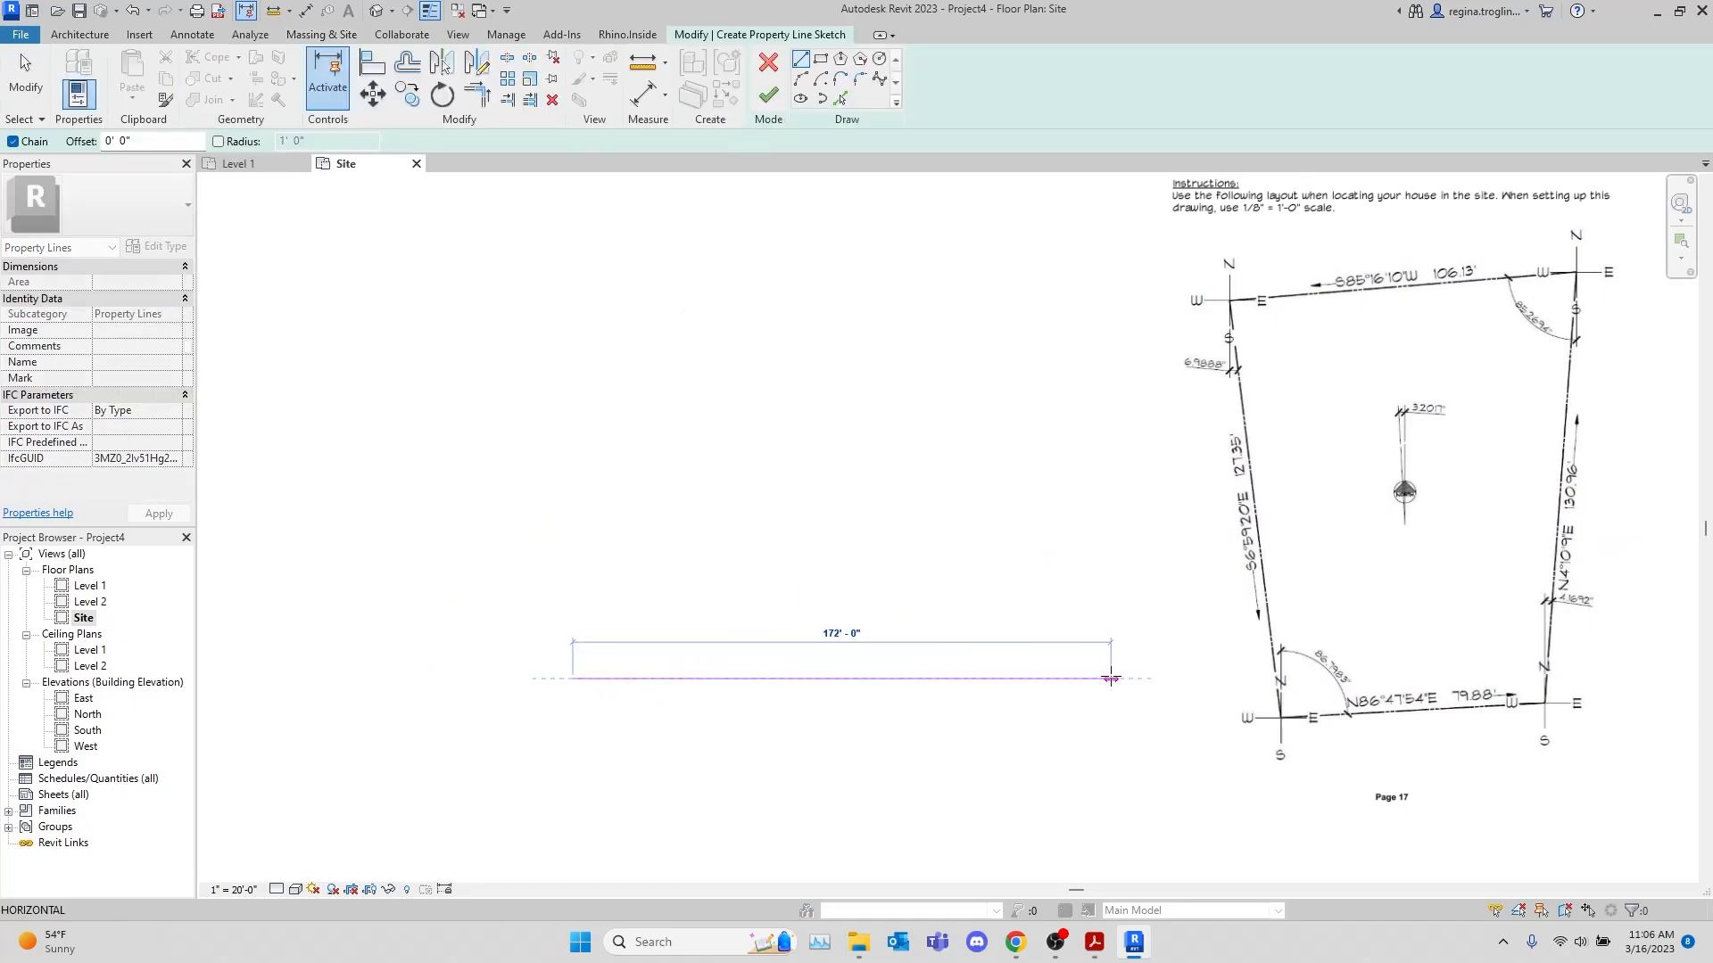
text(79.88)
key(Return)
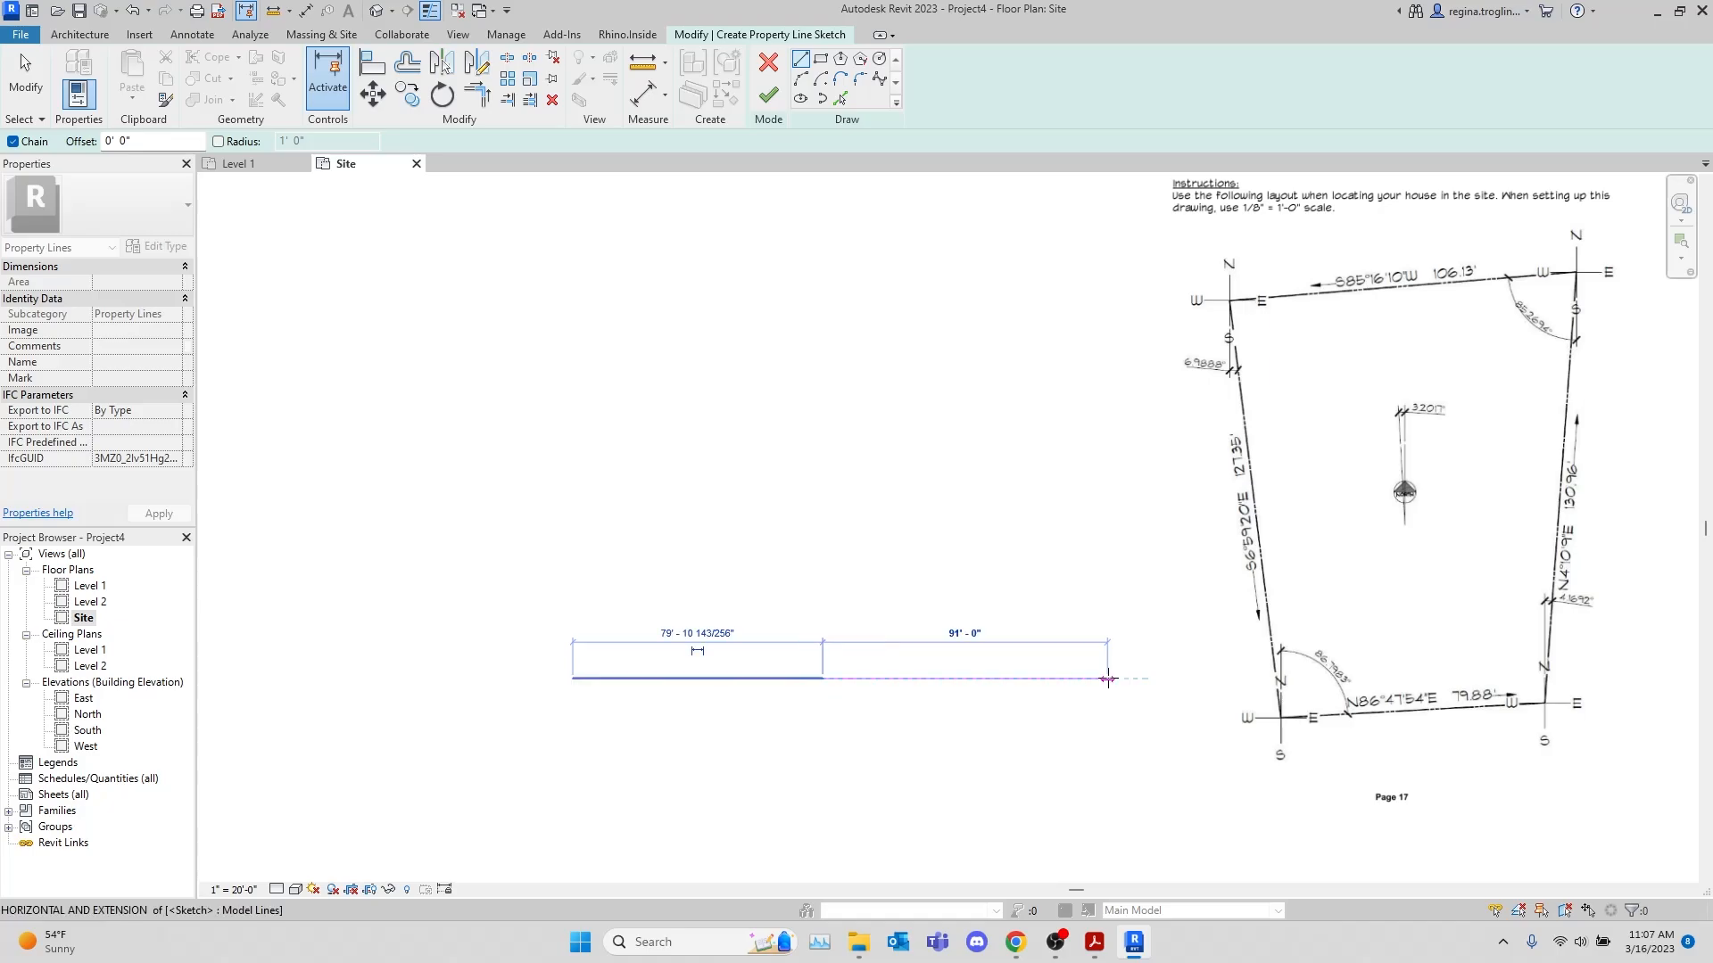
key(Escape)
key(Escape)
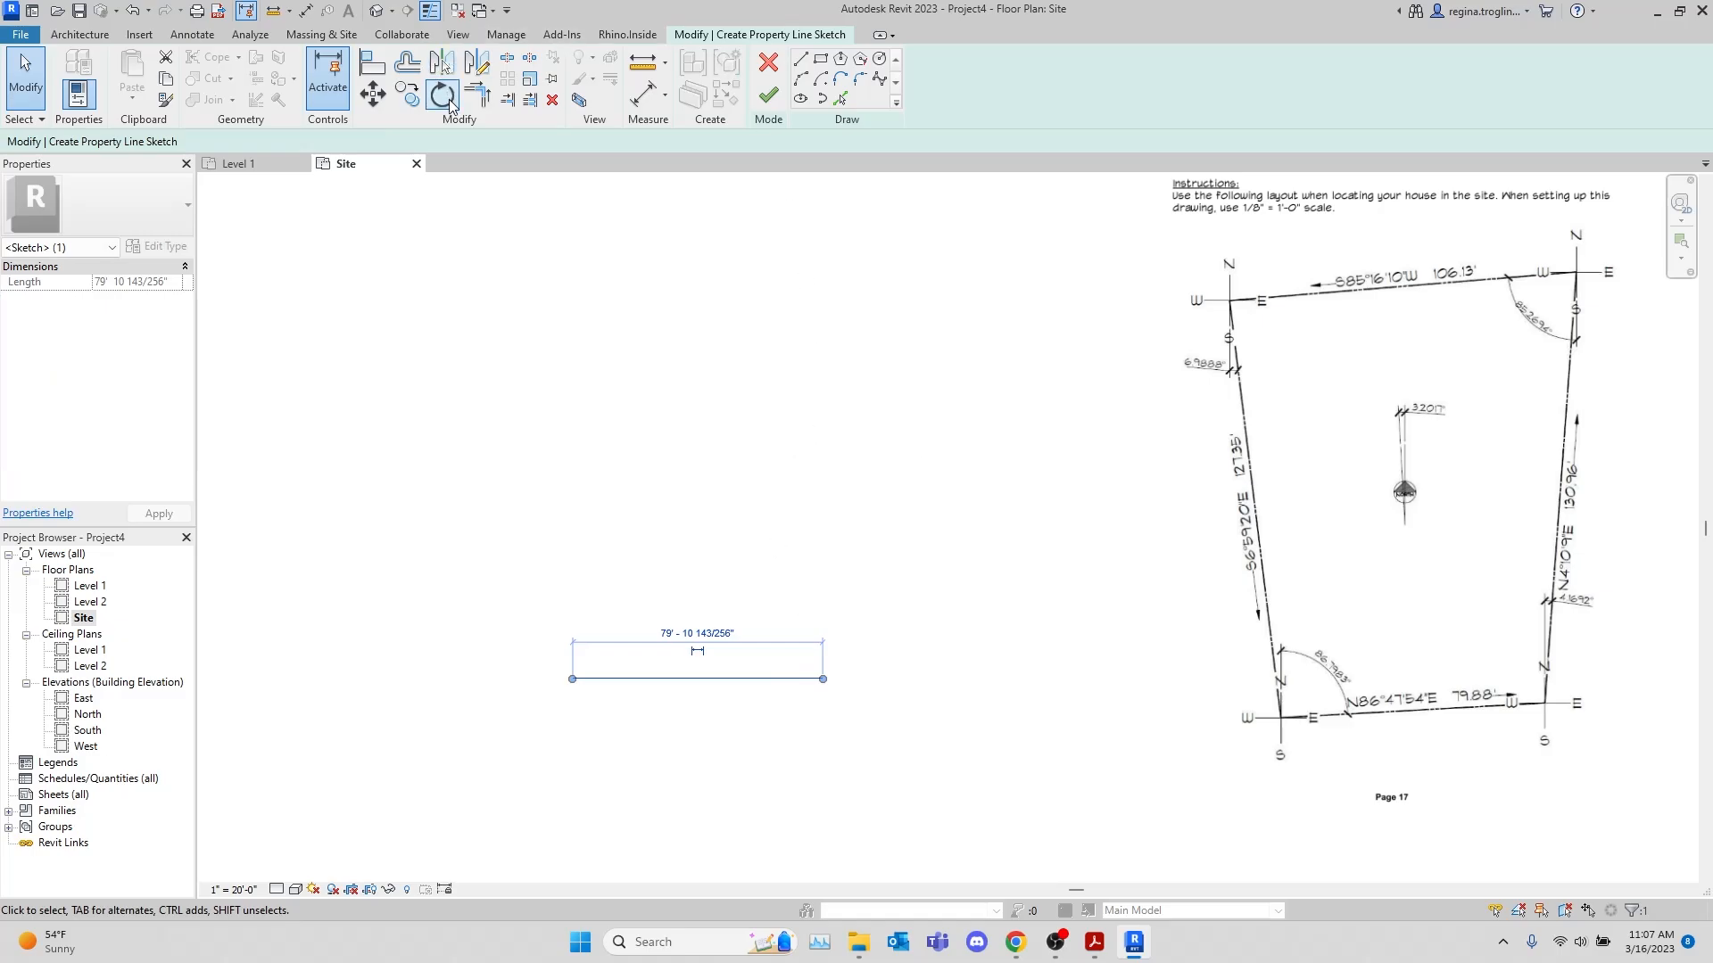
click(447, 99)
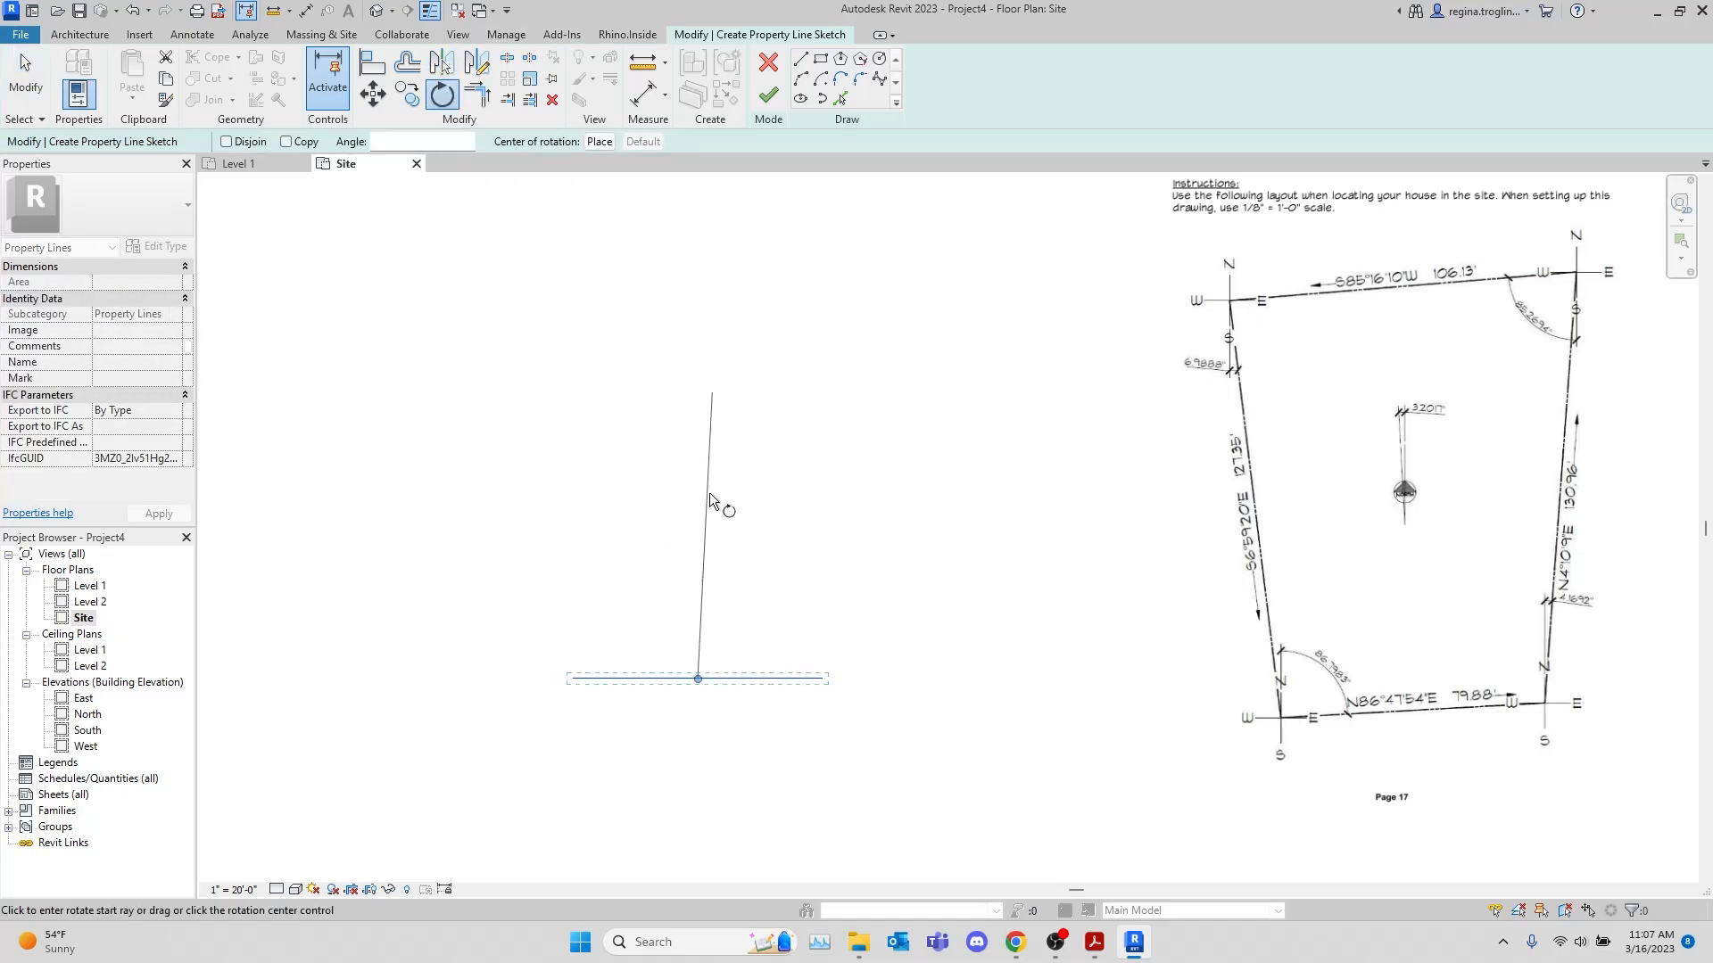
drag(699, 678, 571, 682)
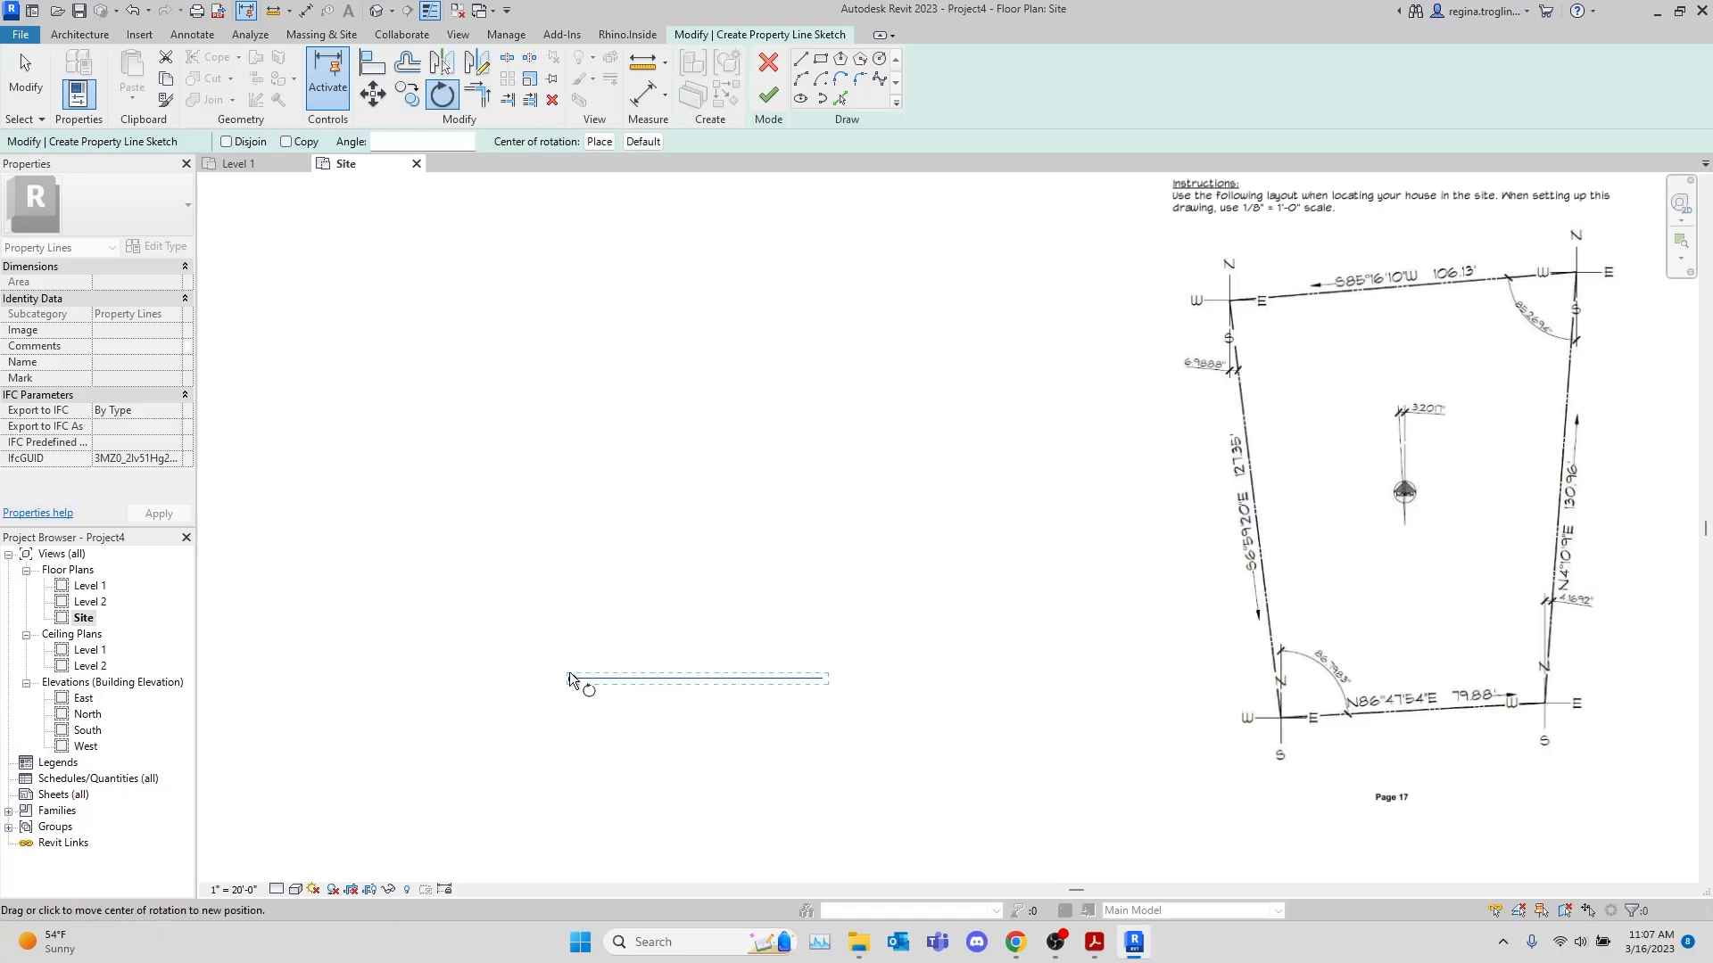
click(572, 680)
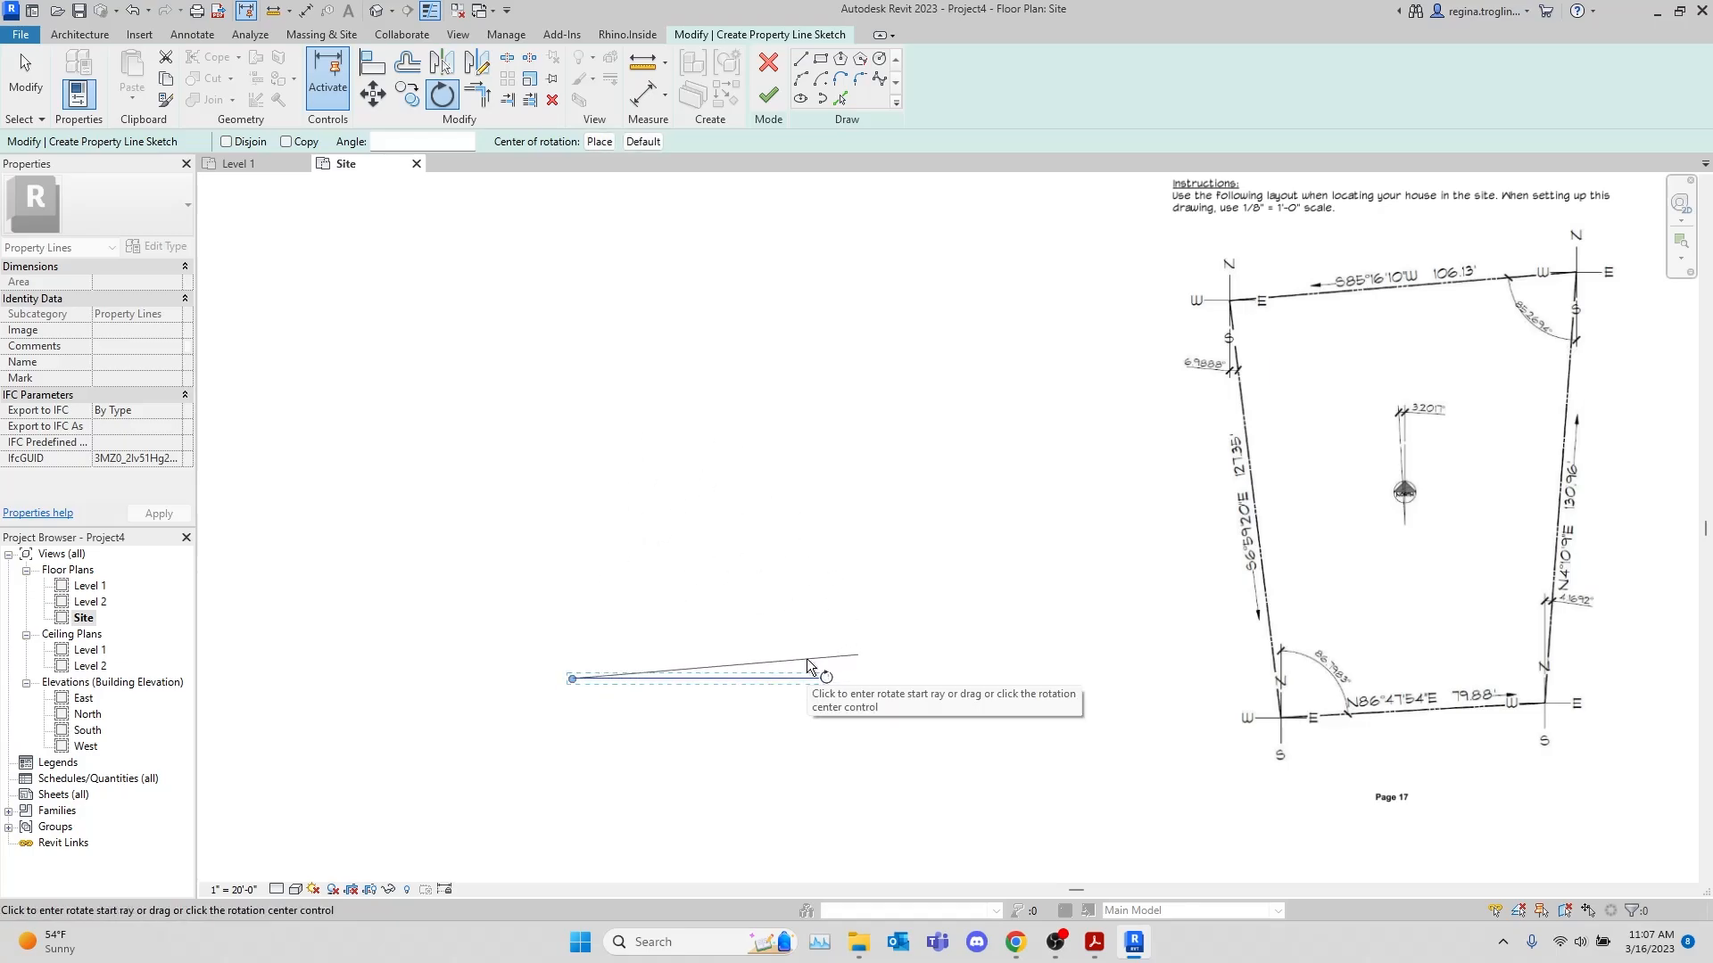
key(Escape)
key(Escape)
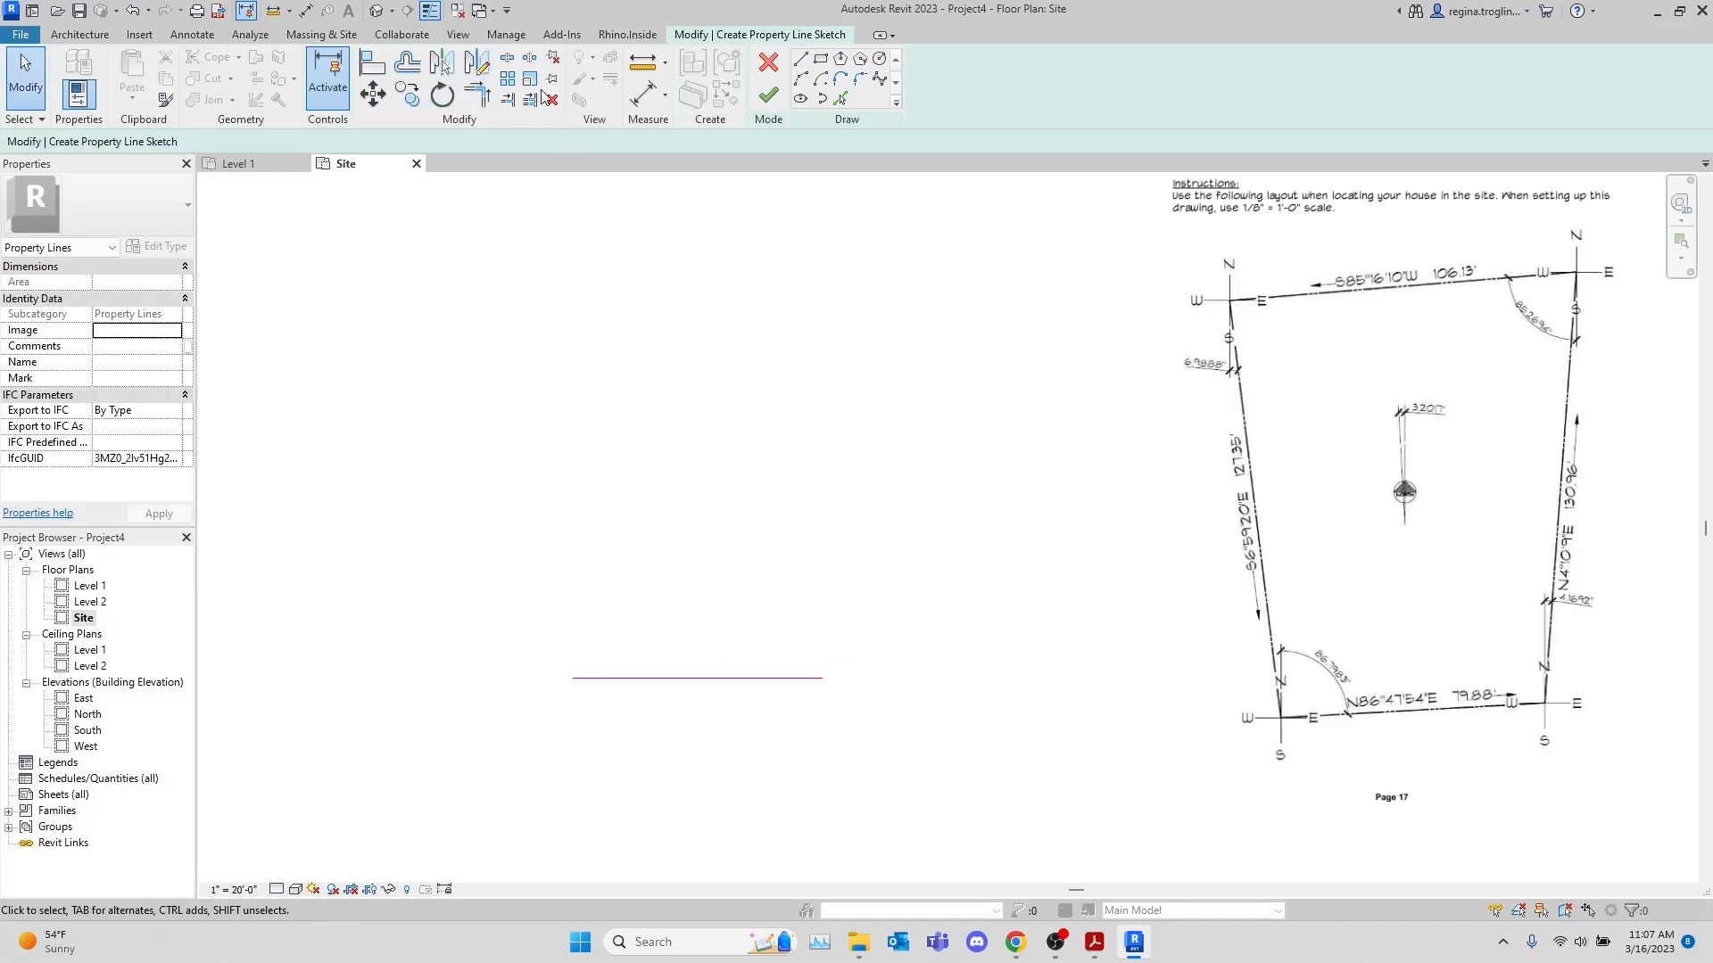
Draw a vertical line about 128'-6" up from the horizontal segment's west end and extend its lower end below that segment
click(798, 60)
click(572, 678)
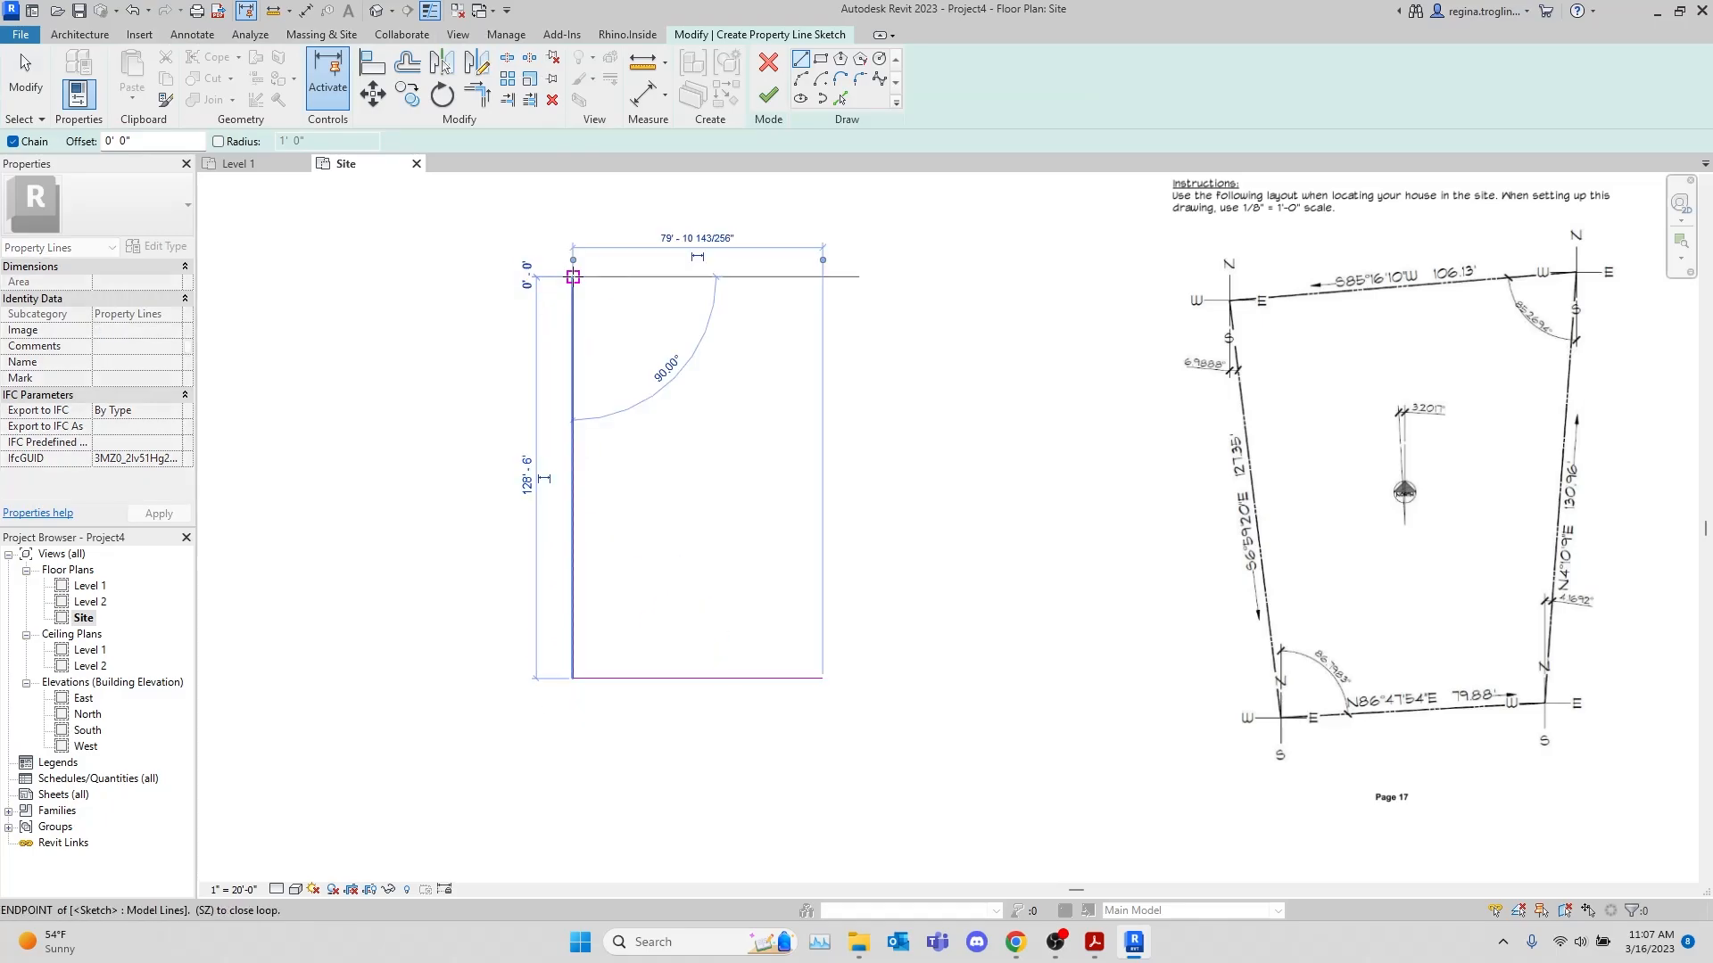
click(573, 277)
key(Escape)
key(Escape)
click(574, 614)
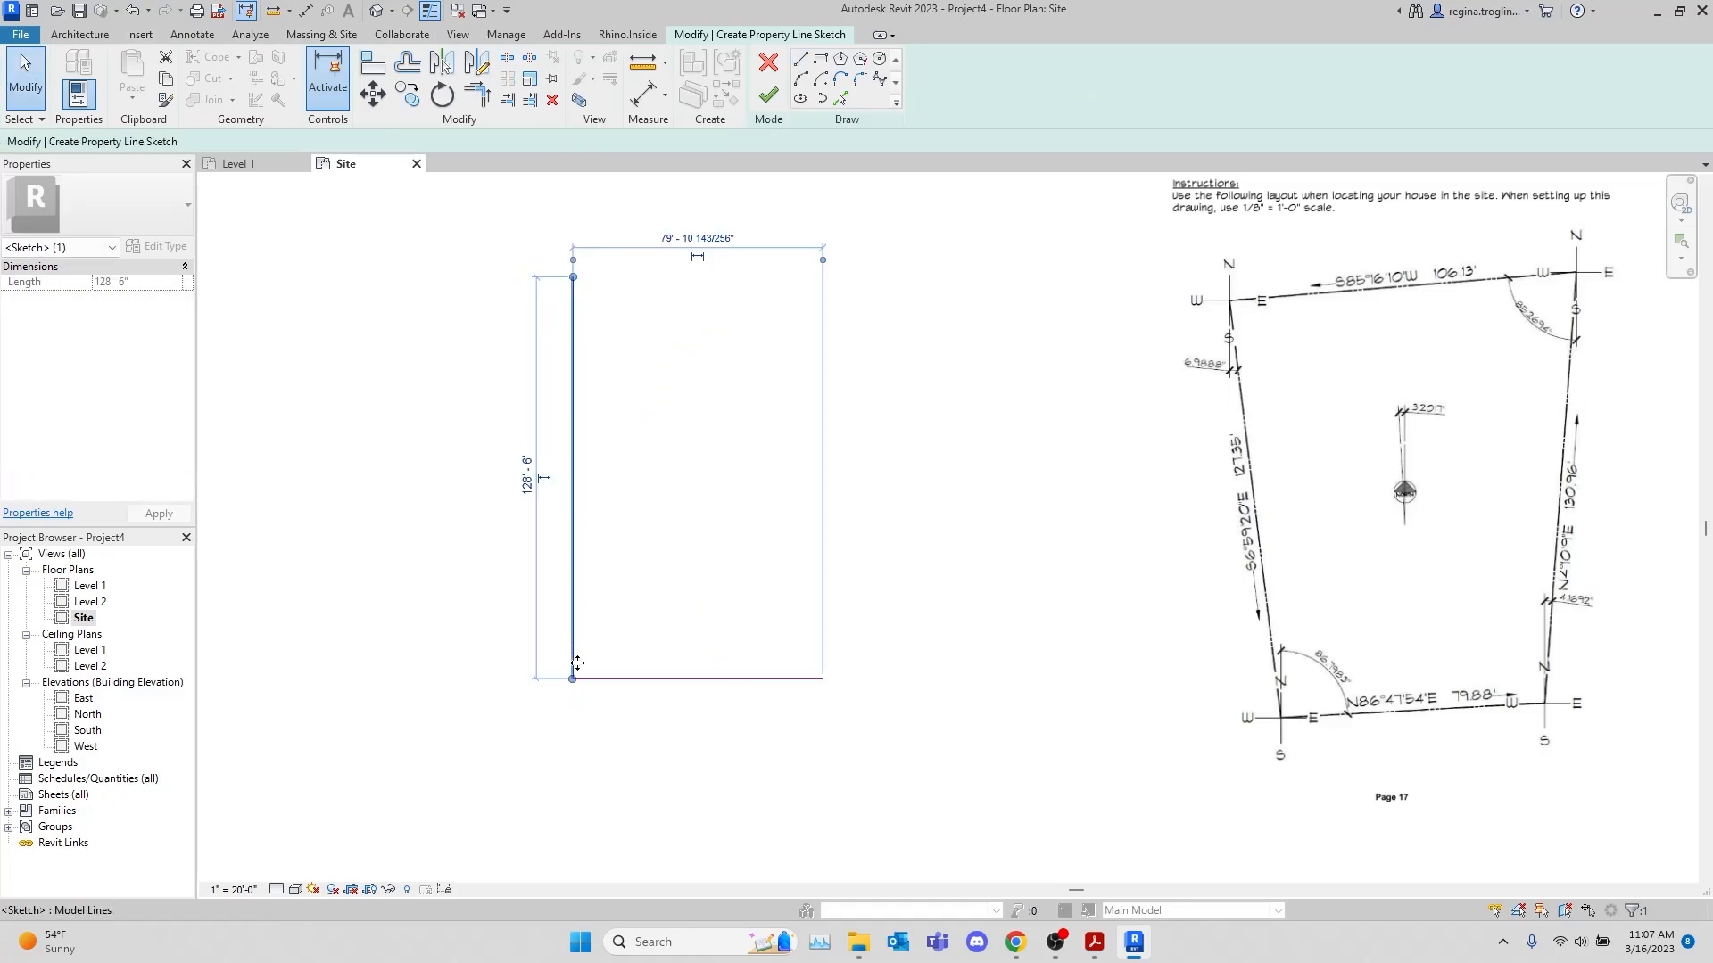
drag(578, 662, 573, 841)
click(654, 775)
click(709, 680)
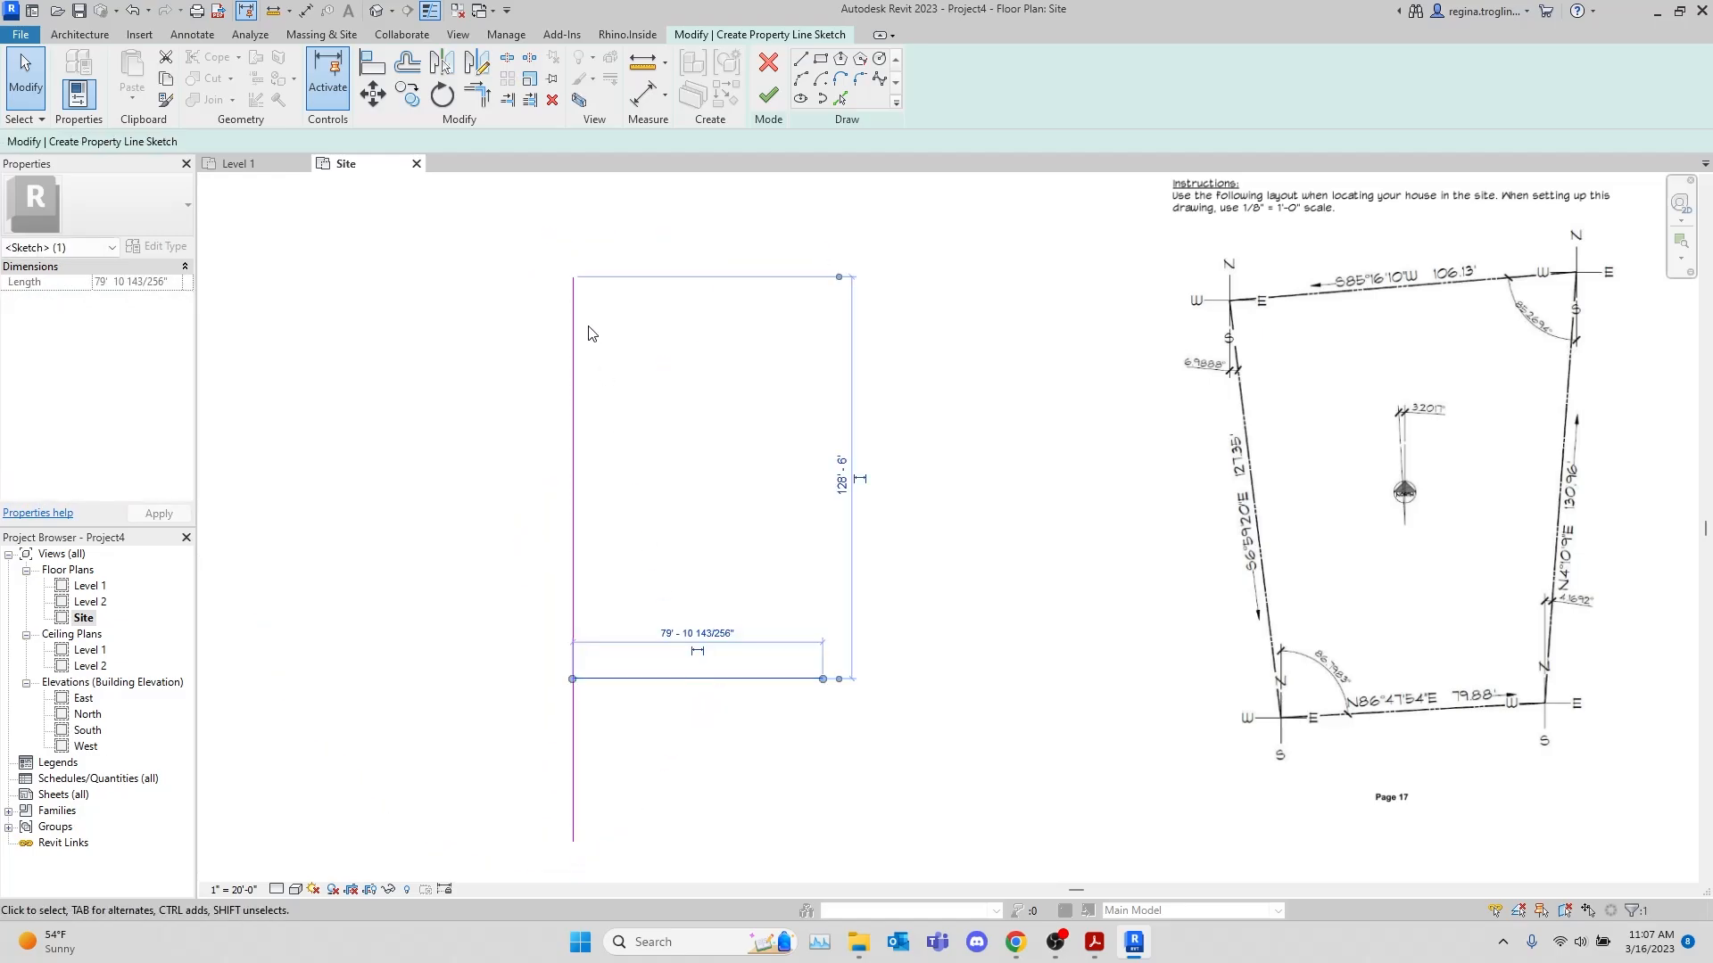
click(441, 93)
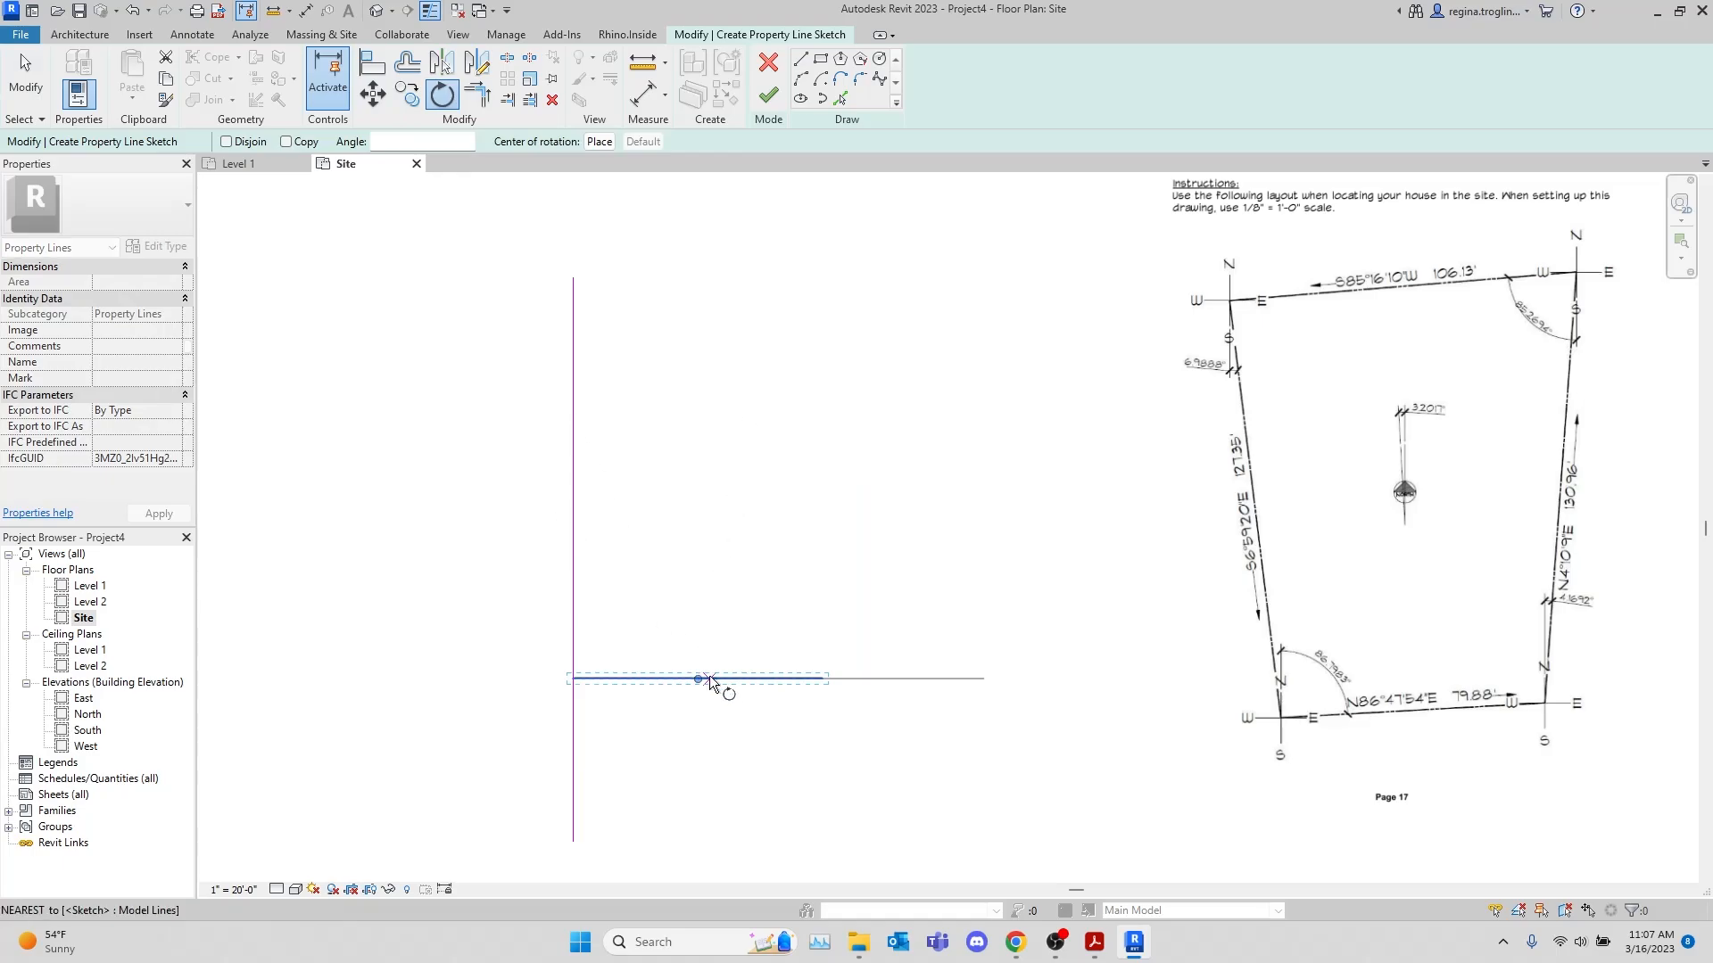
drag(701, 678, 573, 679)
click(826, 682)
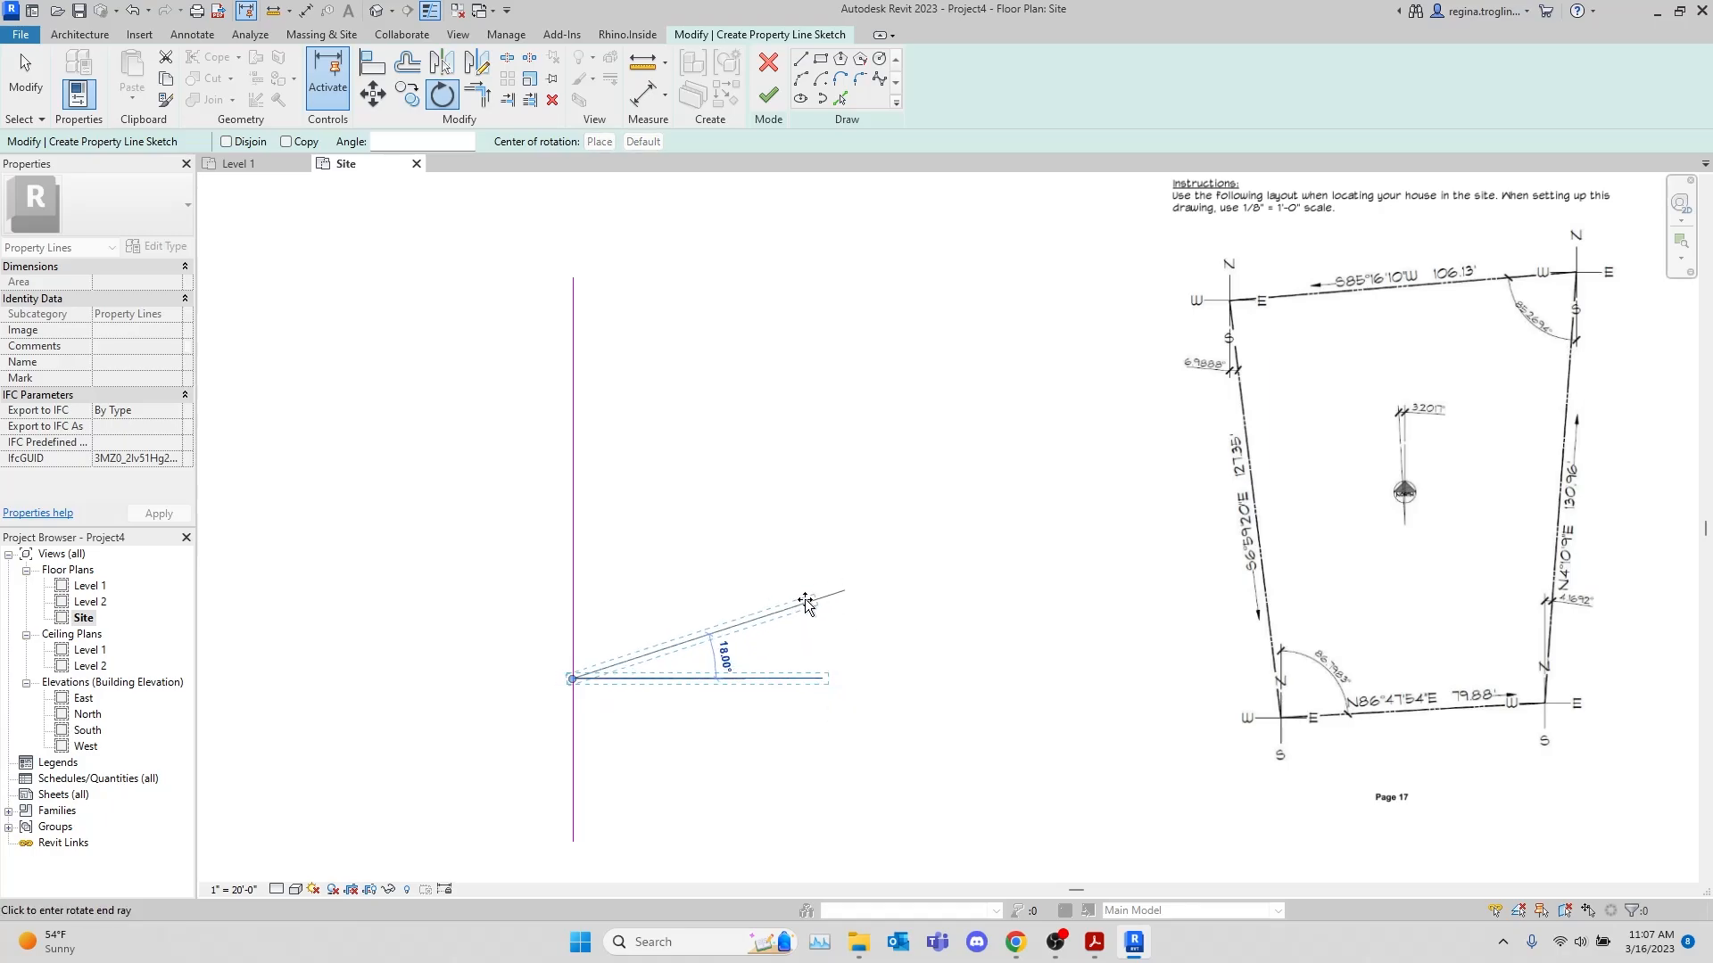
key(Escape)
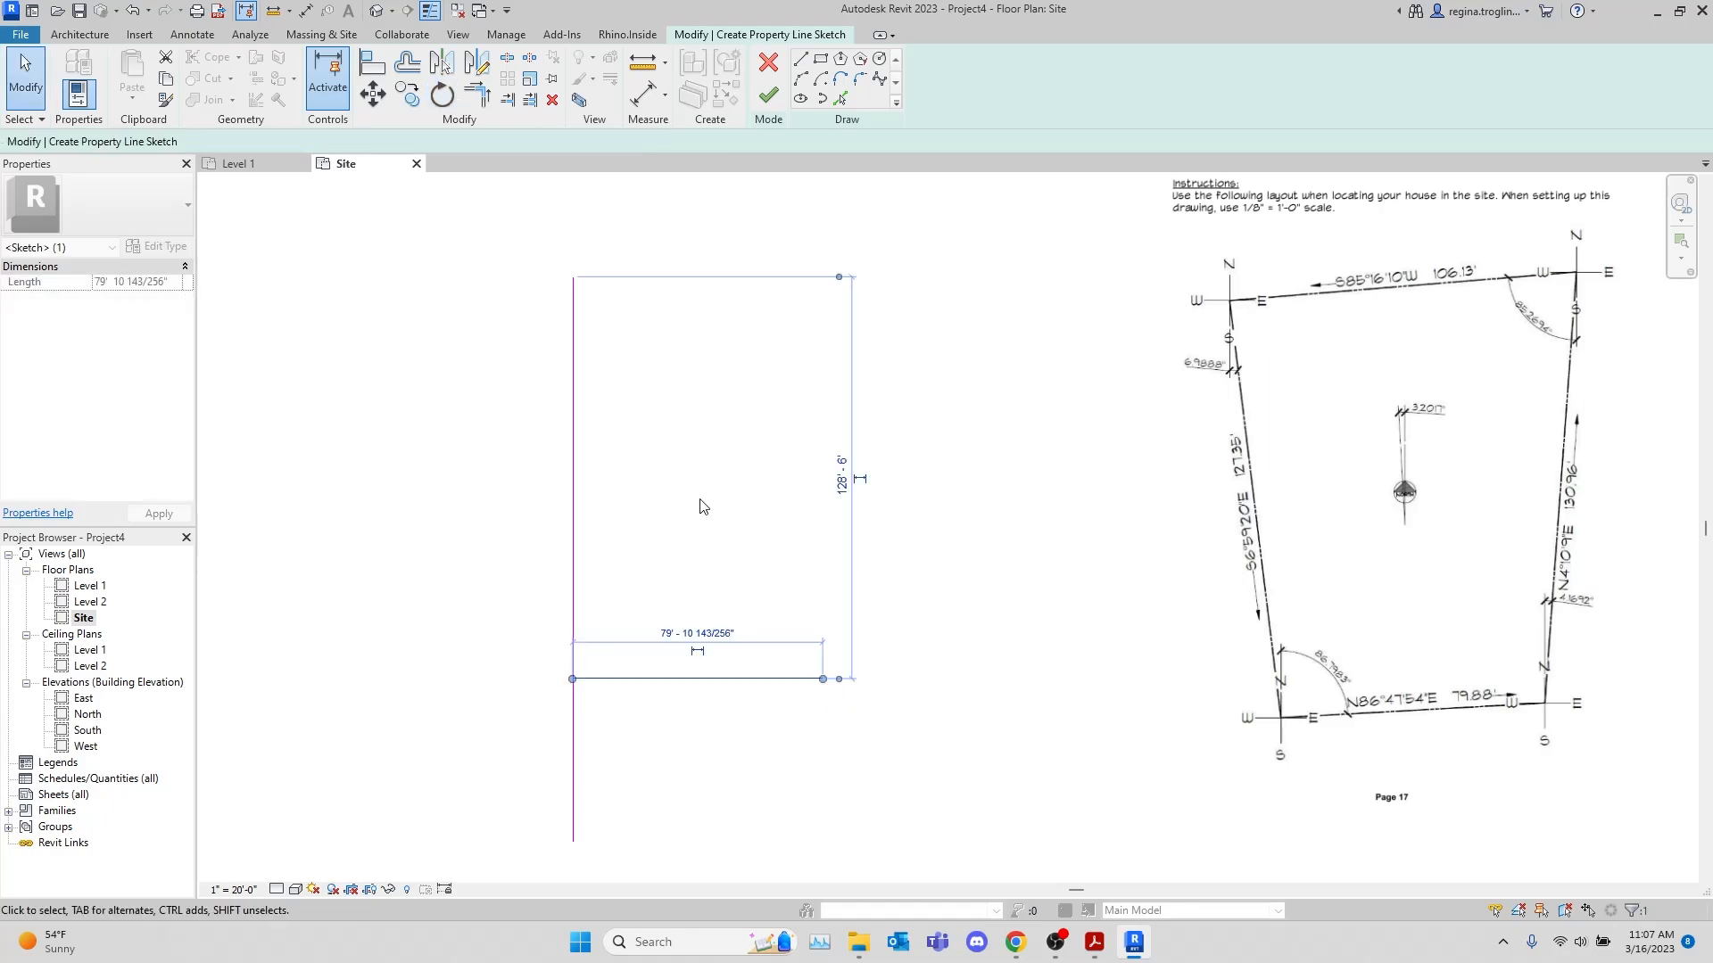
Add an angular dimension between the vertical line and the horizontal segment, inside their upper corner
click(665, 95)
click(649, 198)
click(574, 580)
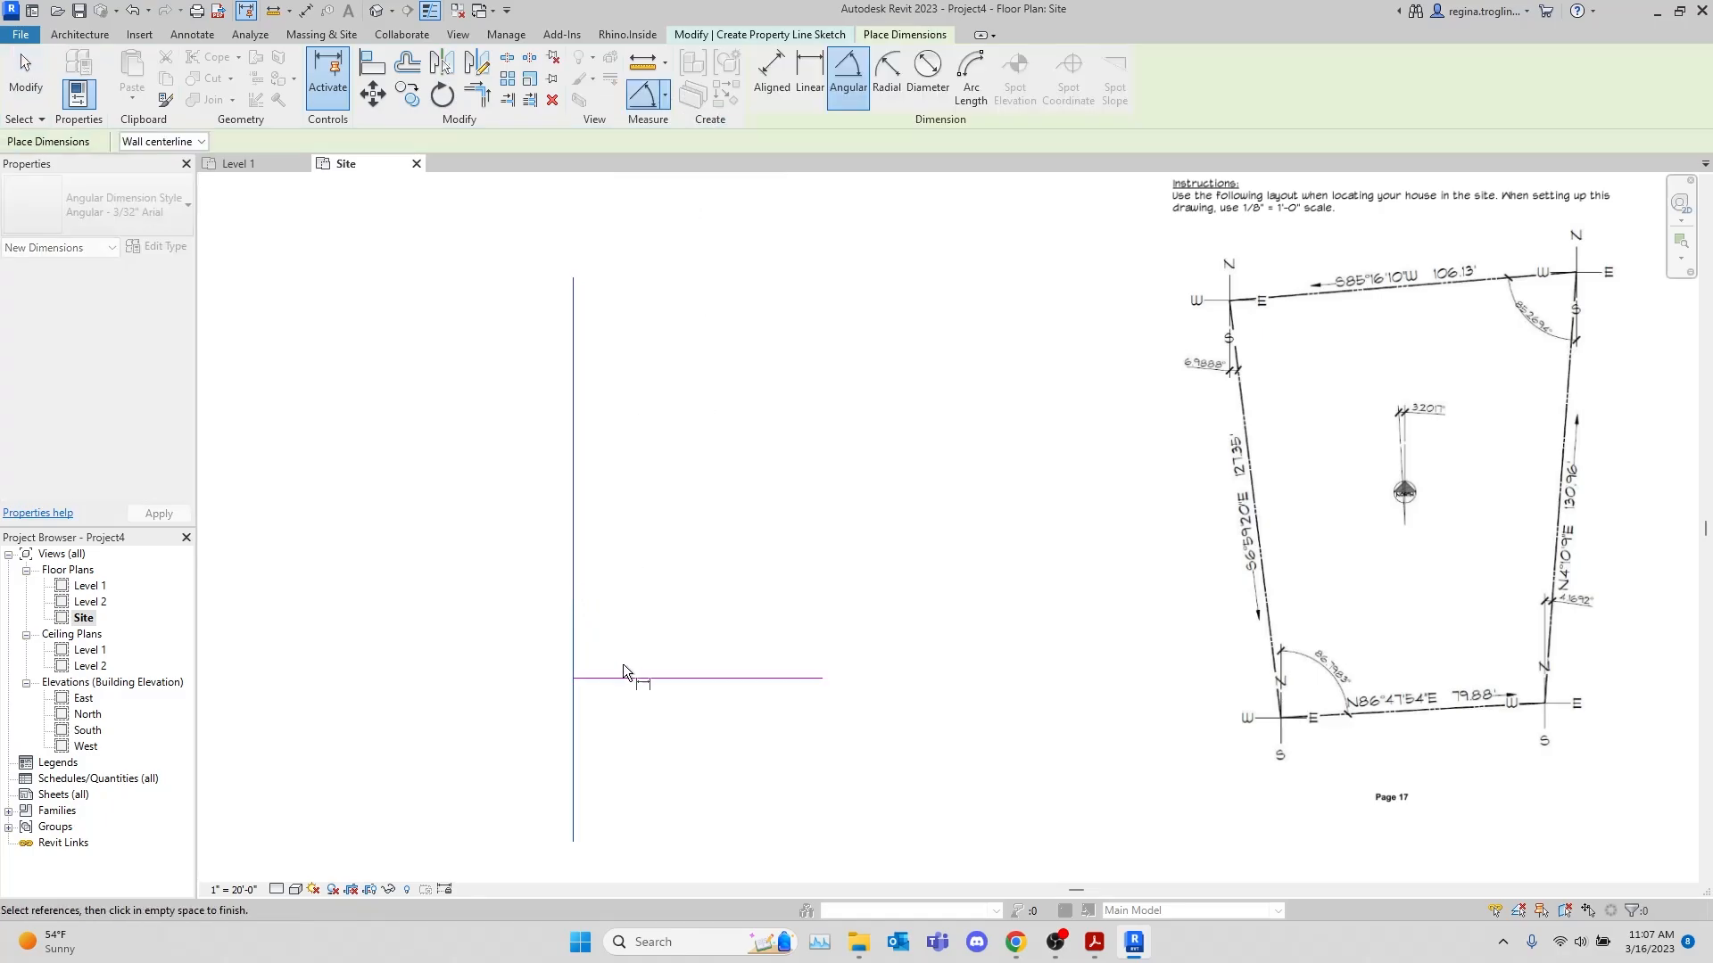
click(637, 676)
click(636, 660)
key(Escape)
key(Escape)
scroll(601, 632, up, 5)
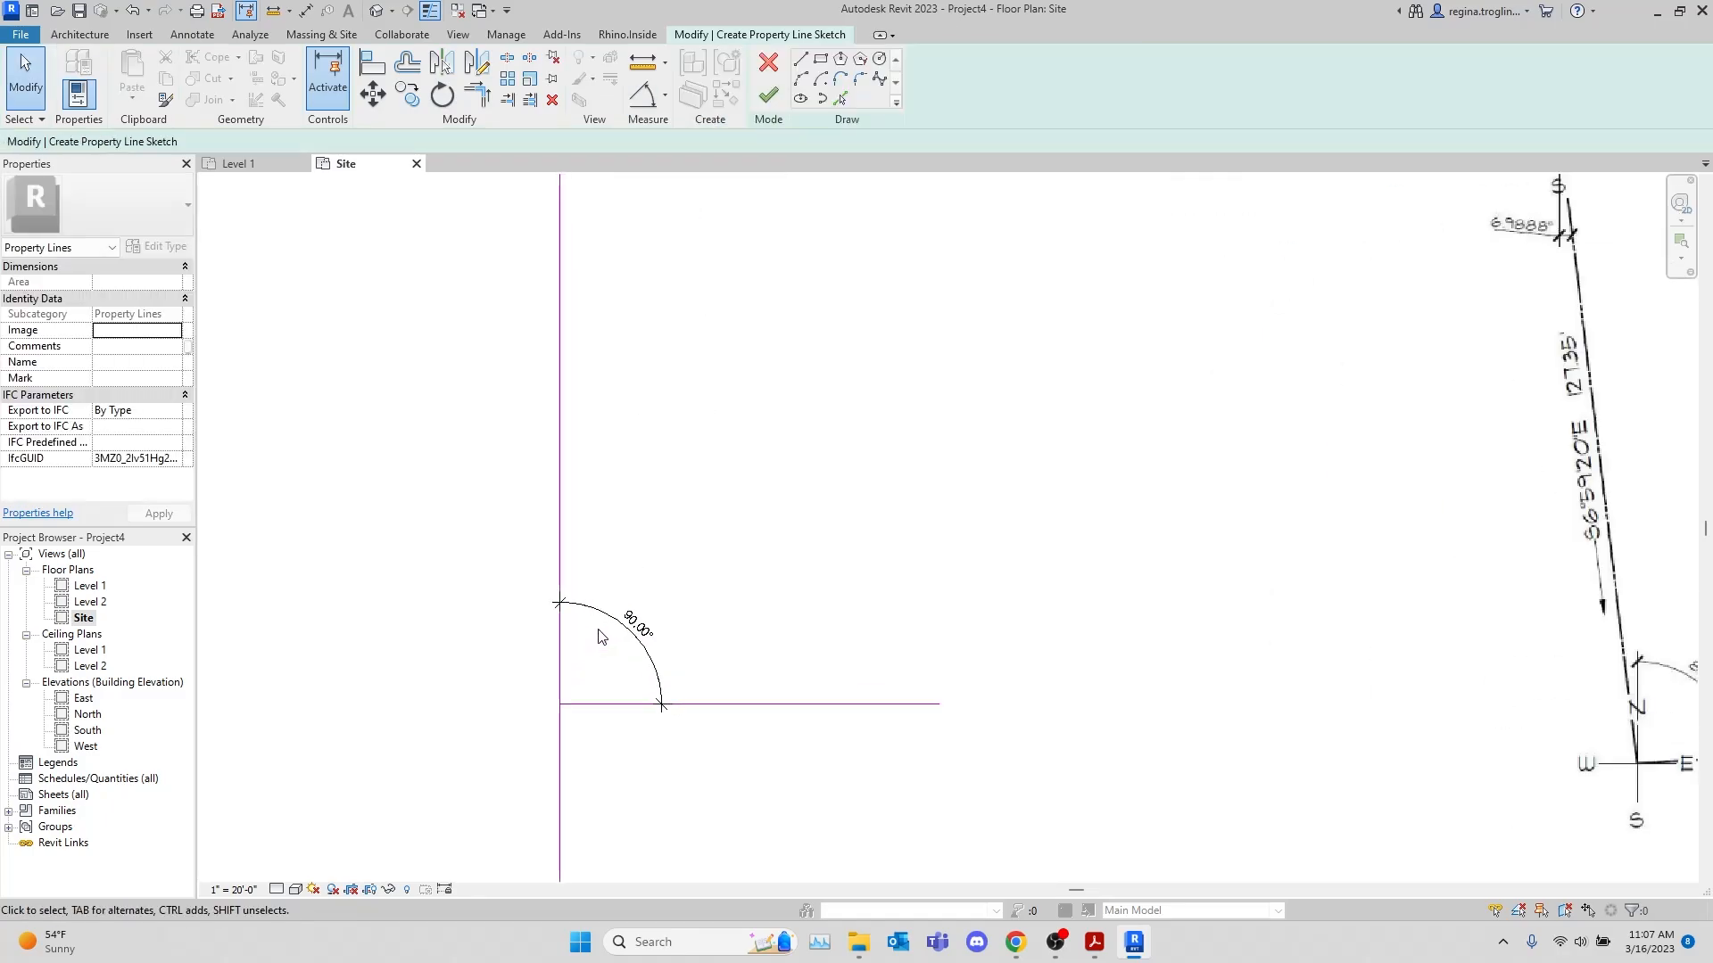
Set the angle between the vertical line and the 79.88' bottom segment to 86.7983°, rotating the bottom segment
middle_drag(1336, 570, 993, 597)
scroll(1005, 575, down, 1)
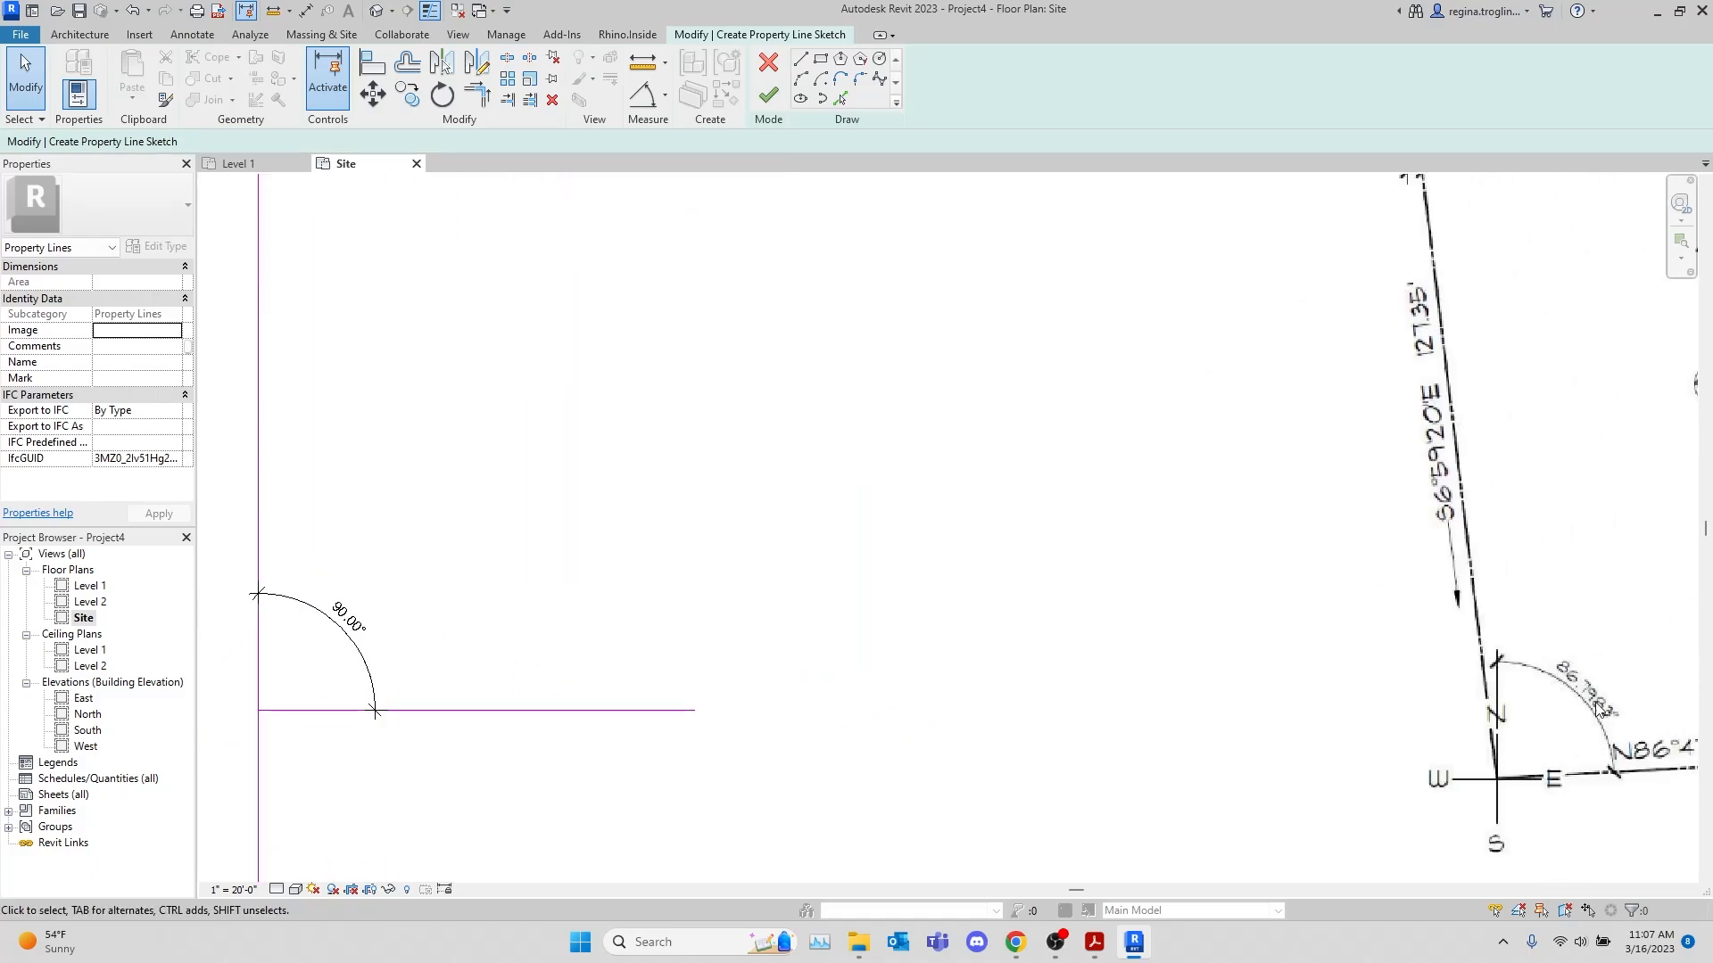
click(551, 701)
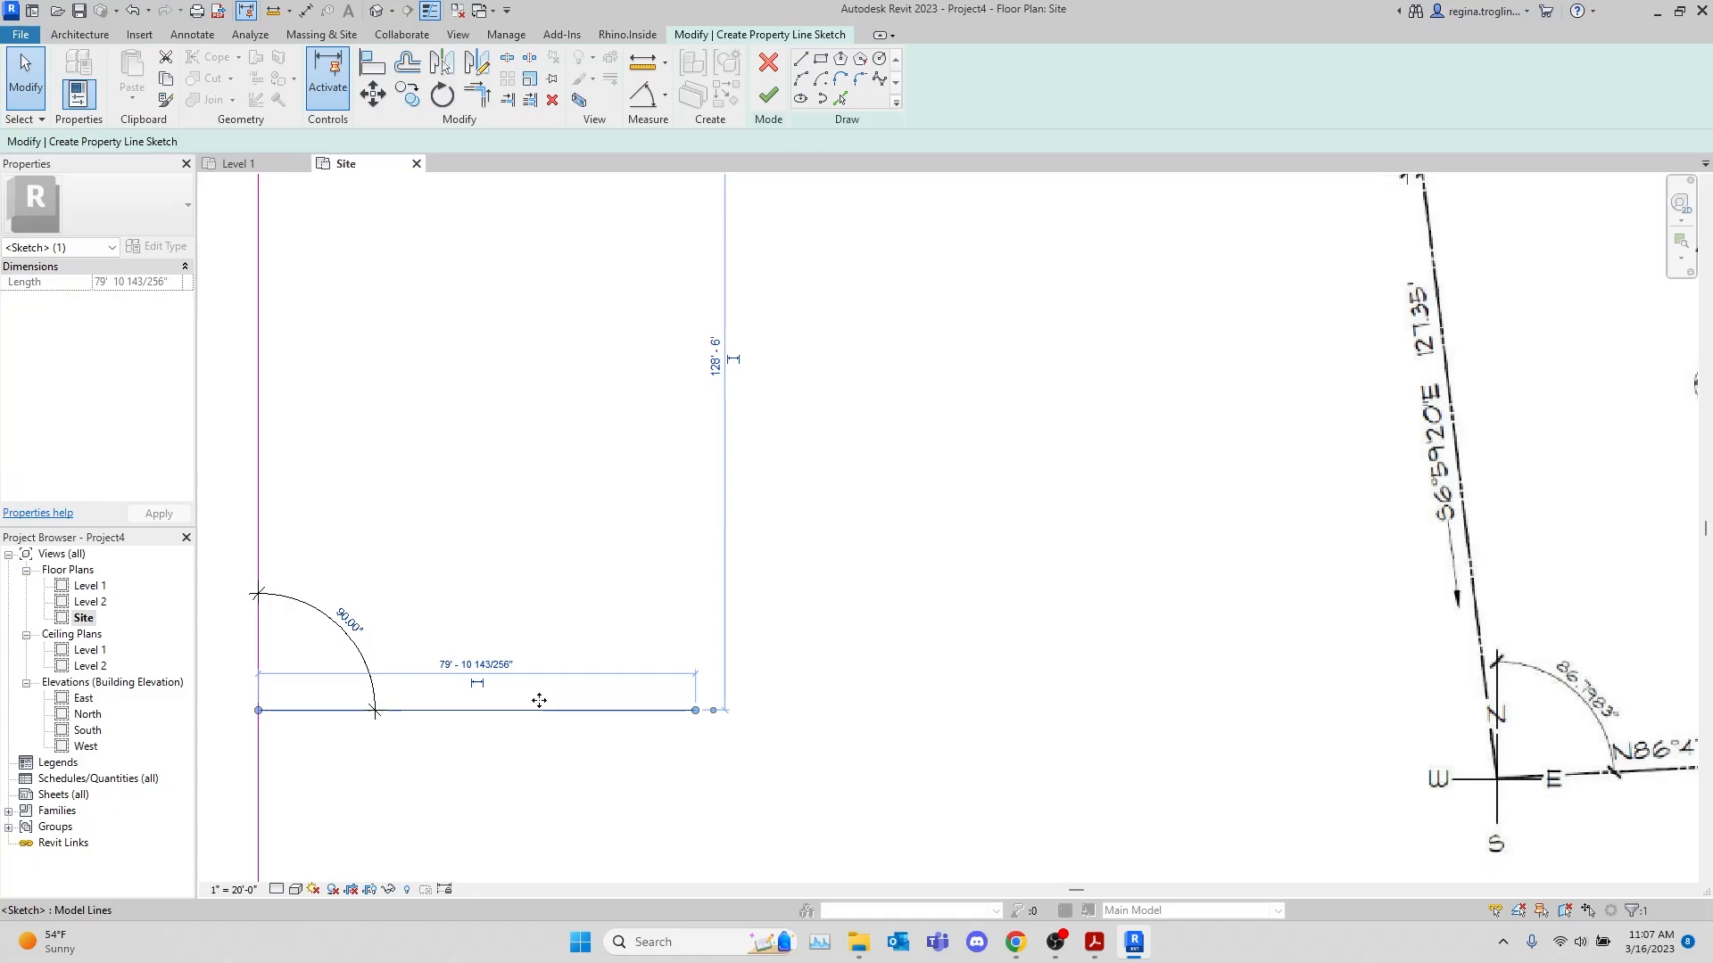
click(370, 596)
text(86.7983)
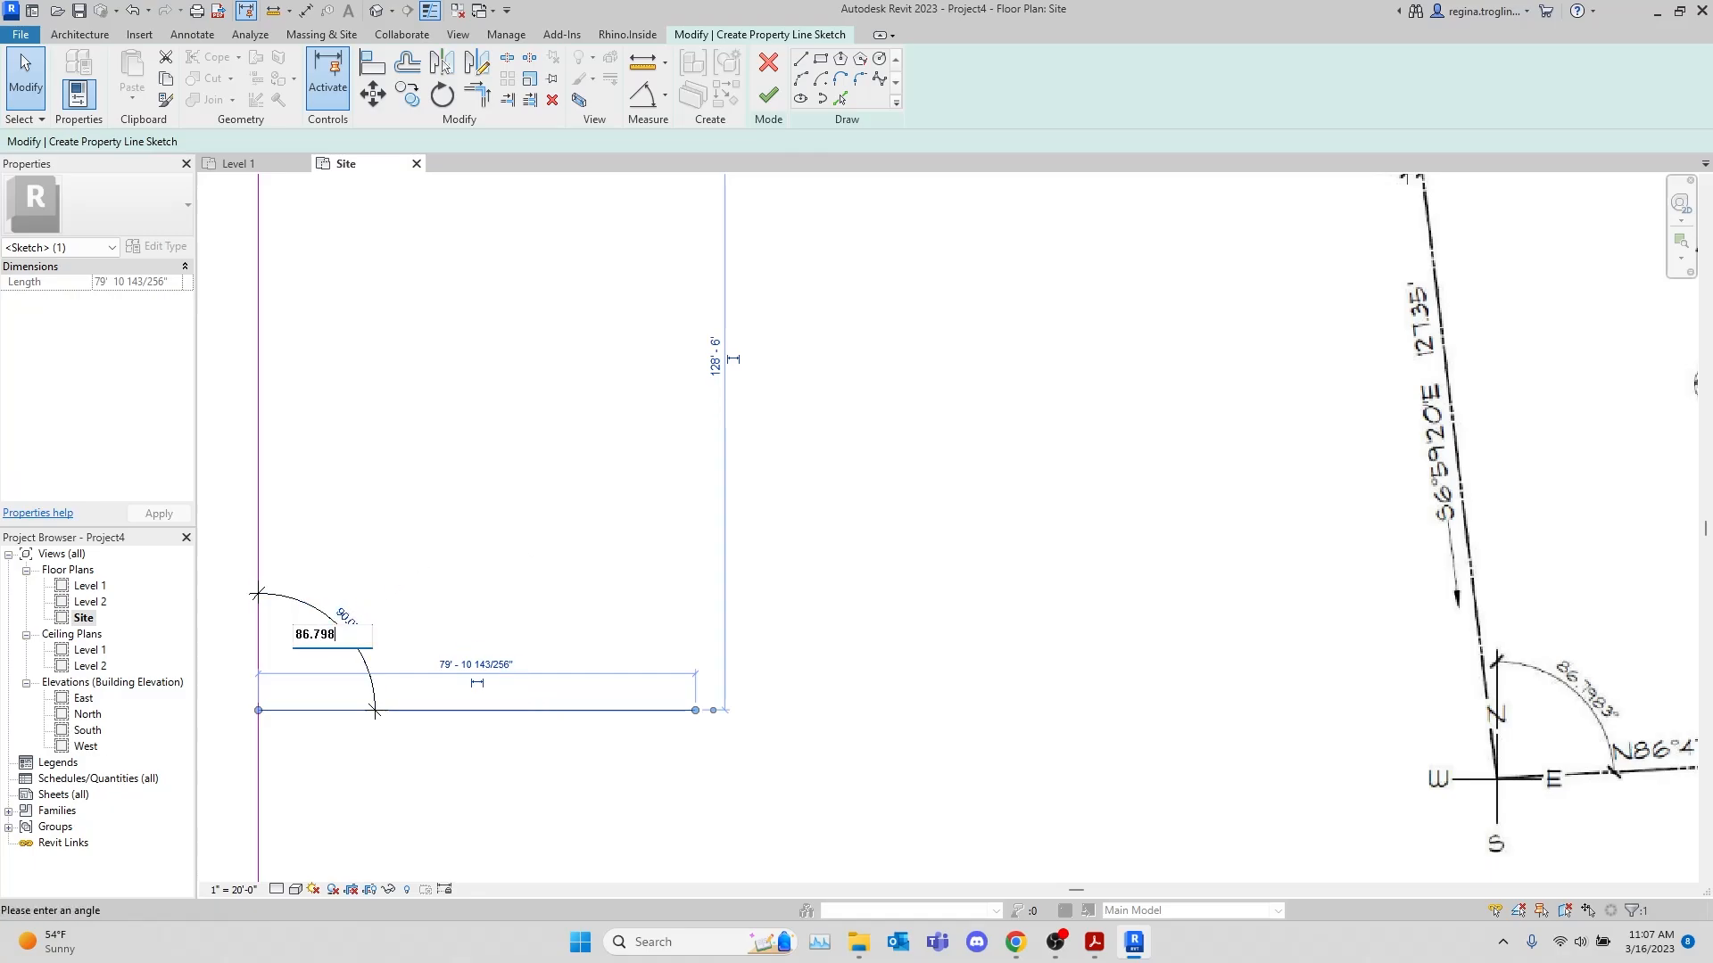
key(Return)
click(911, 644)
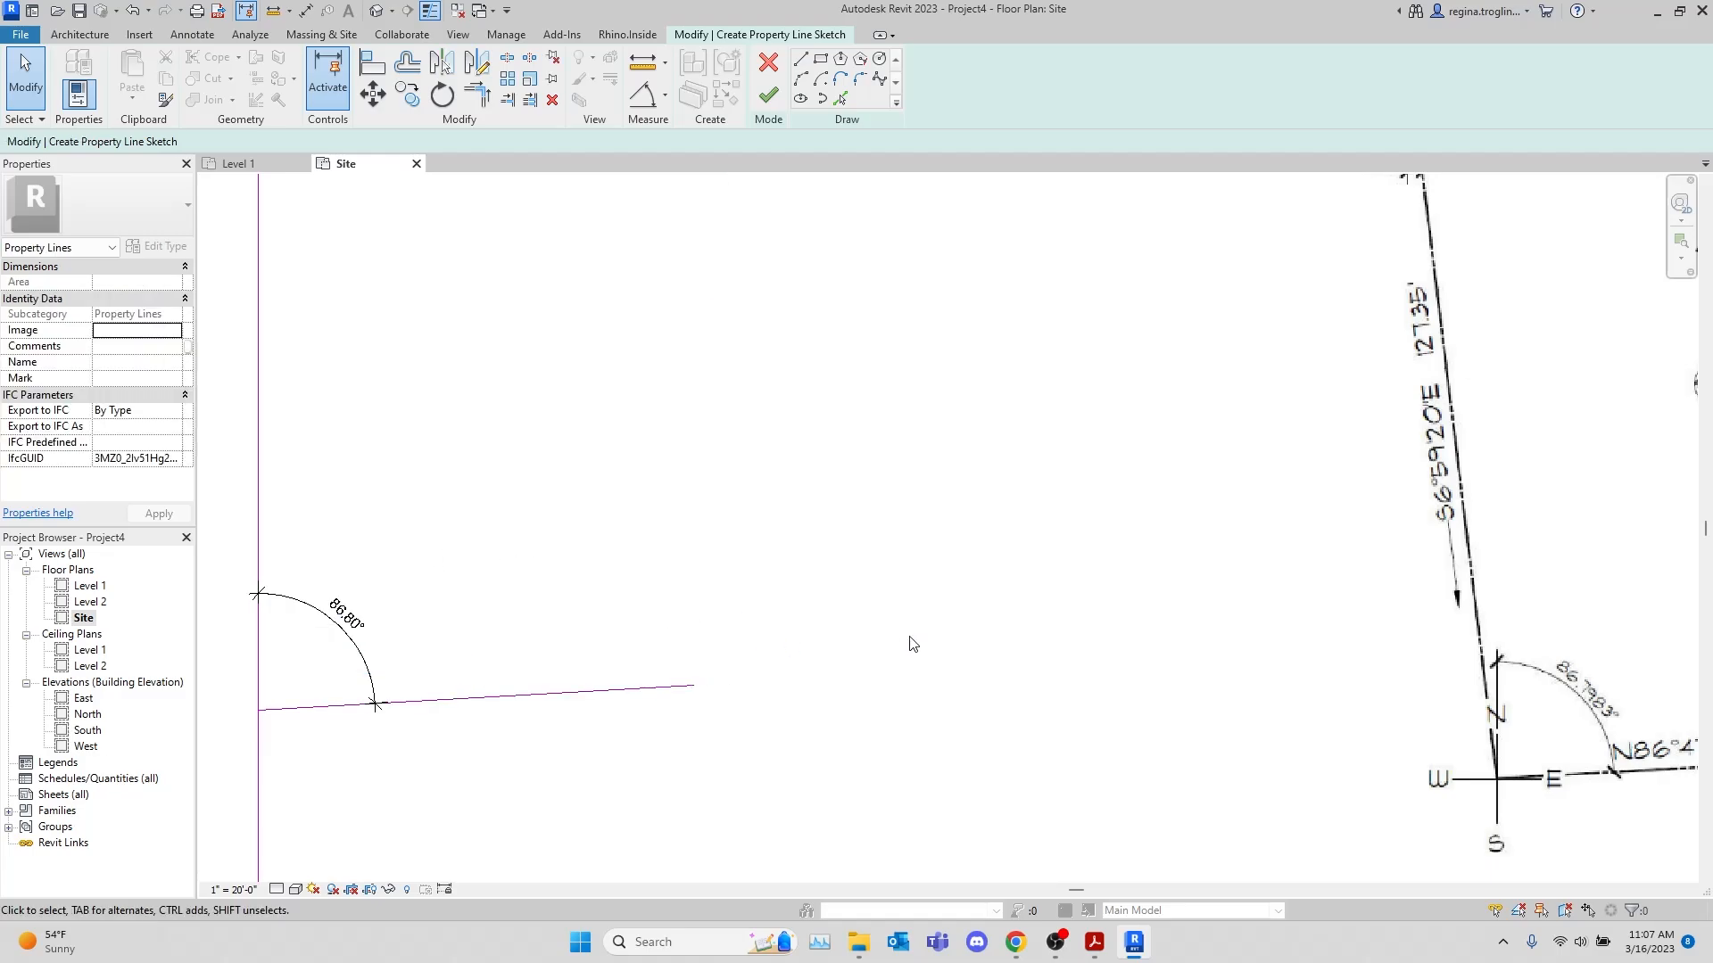
Draw a vertical 130.96' line upward from the east end of the tilted bottom segment
scroll(914, 642, down, 3)
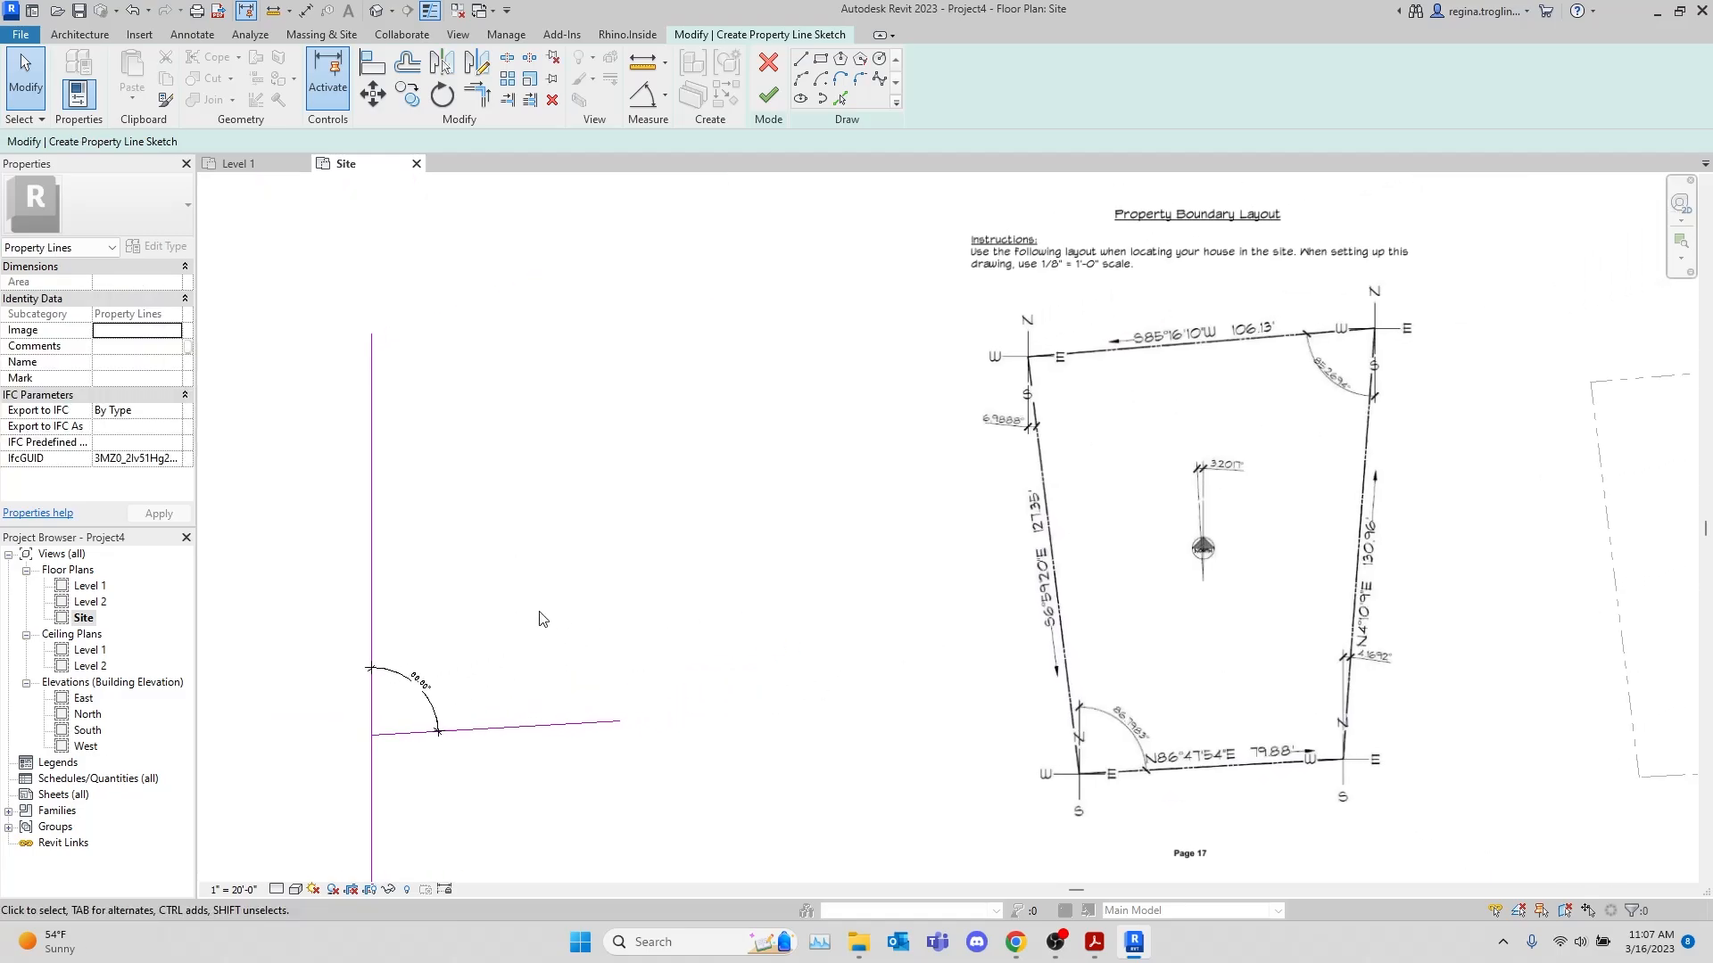
scroll(541, 618, up, 1)
click(800, 59)
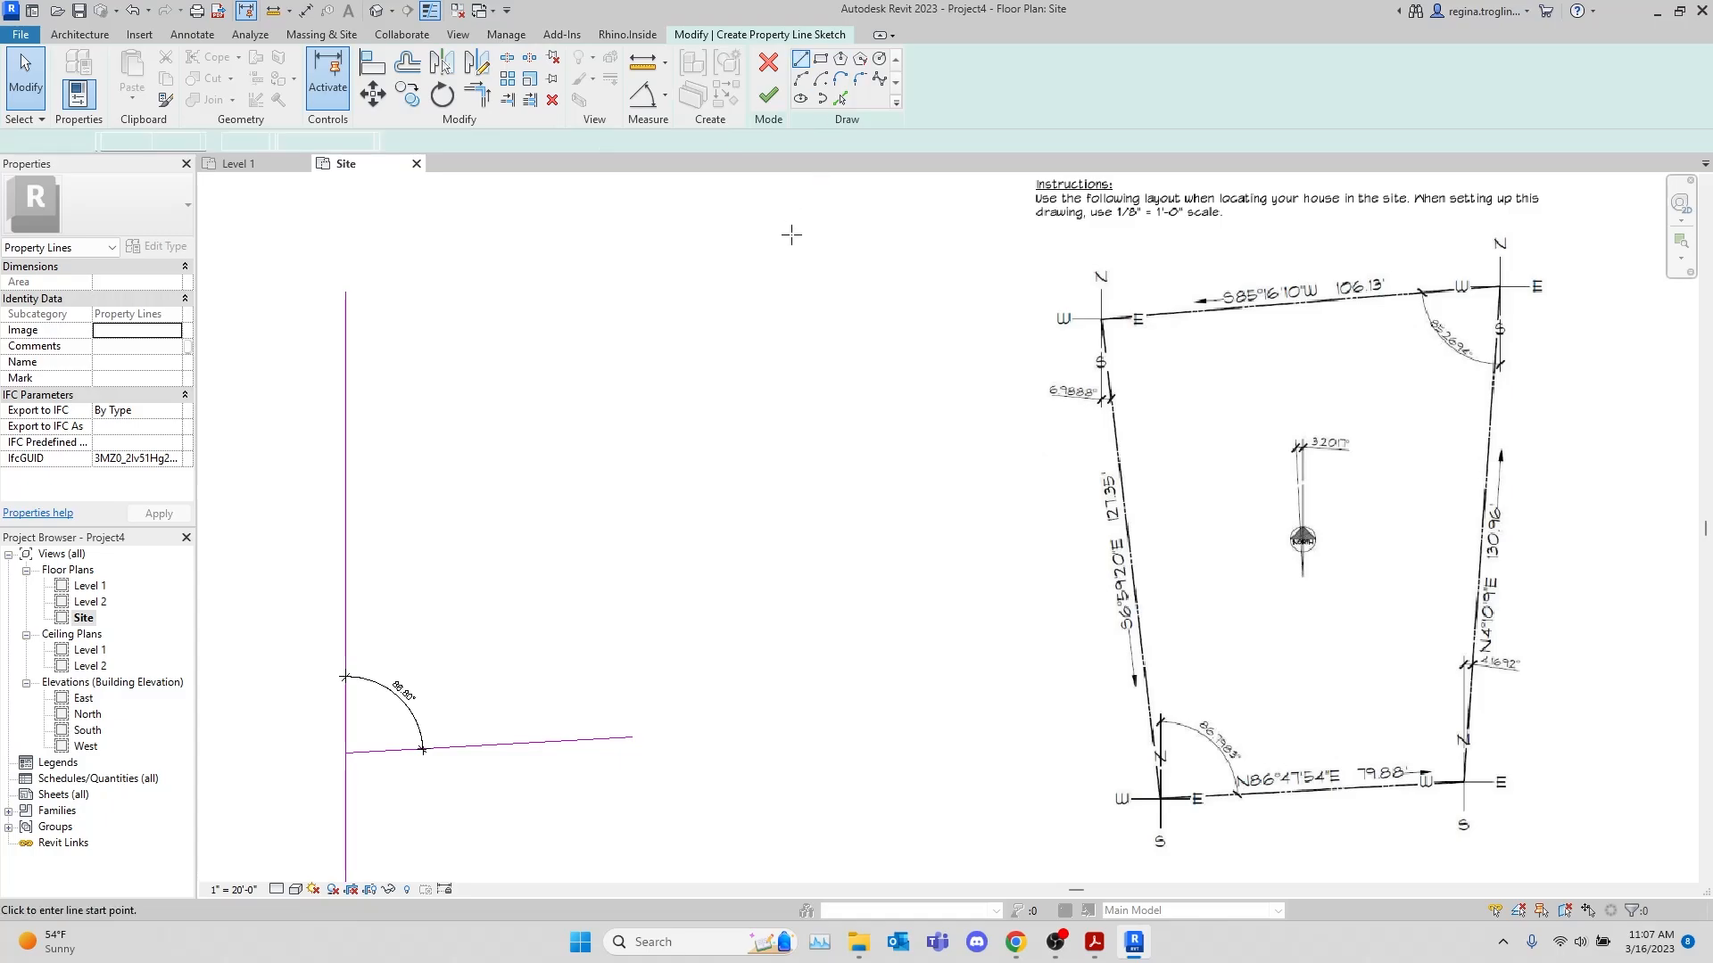
click(632, 738)
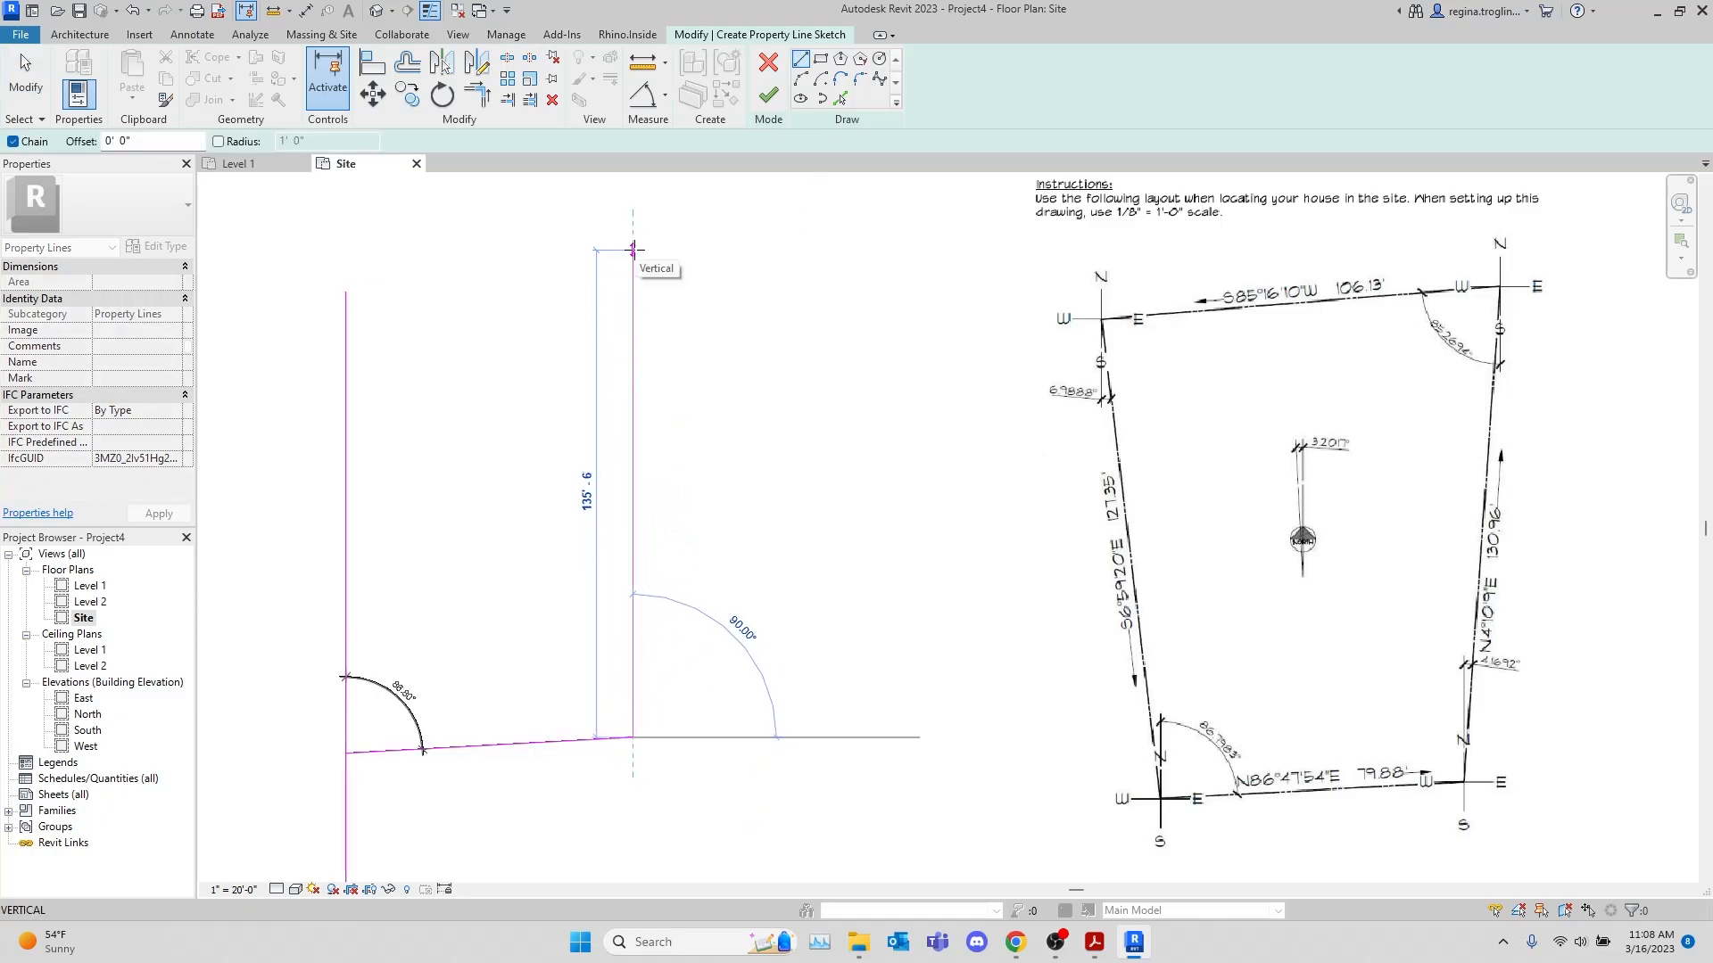
text(130.96)
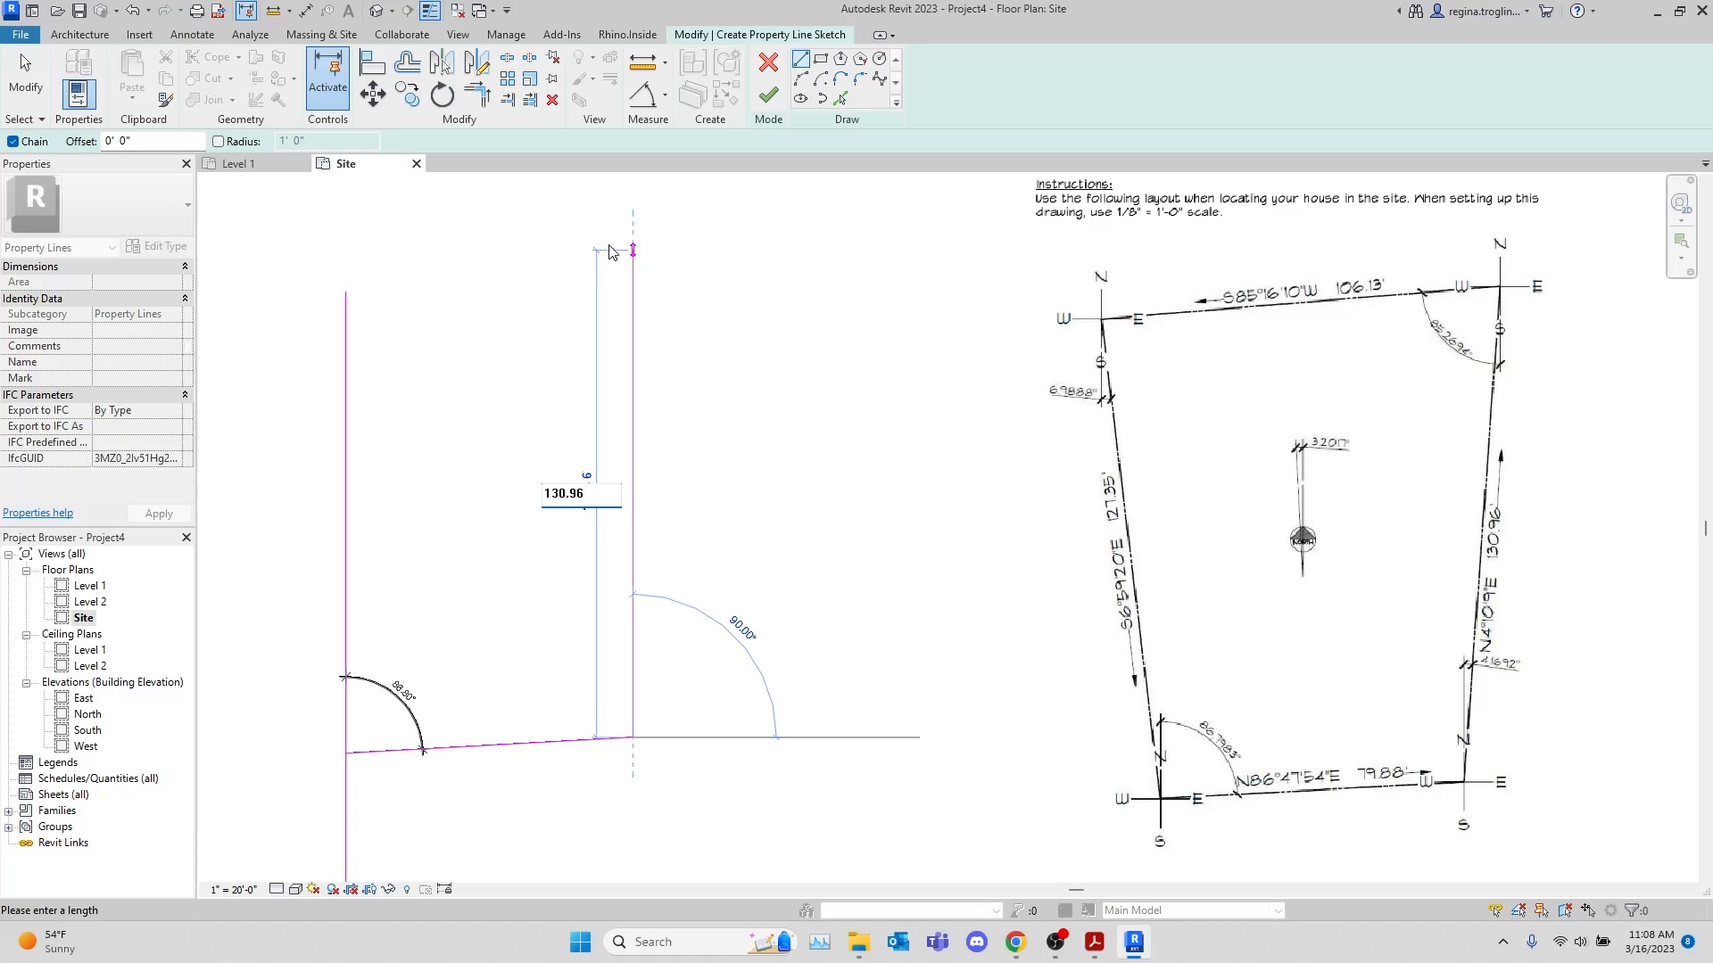
key(Return)
key(Escape)
key(Escape)
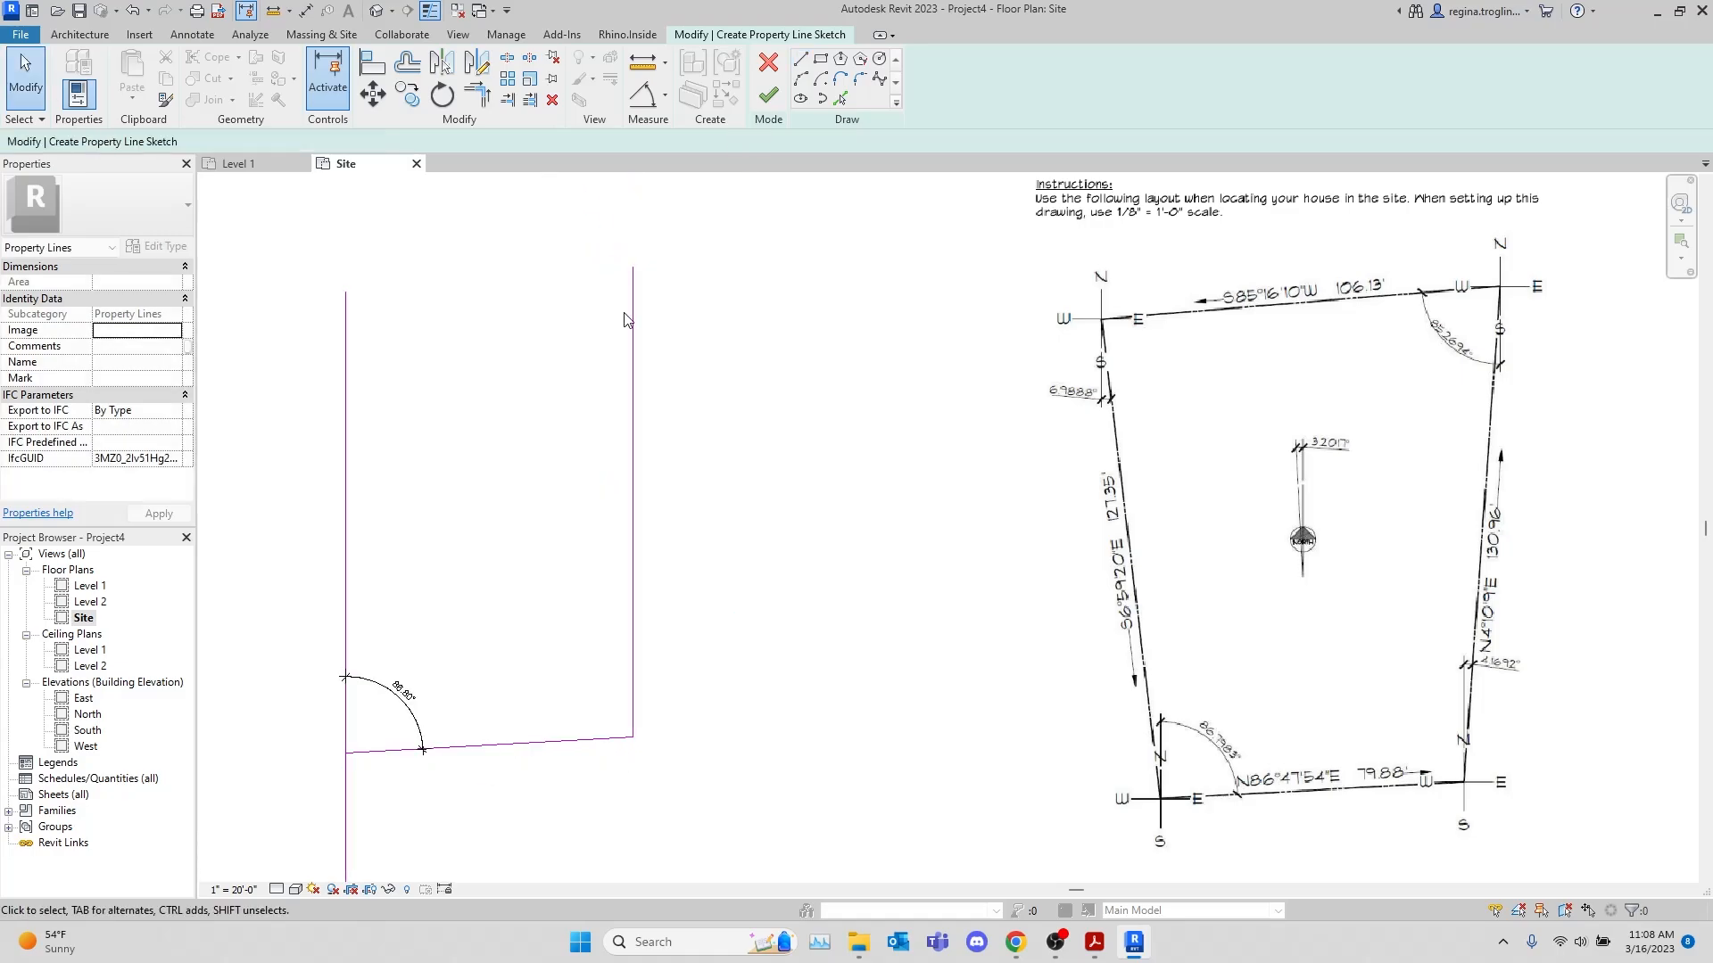
Add an angular dimension between the 130.96' line and the bottom segment, inside their corner
click(631, 321)
click(642, 94)
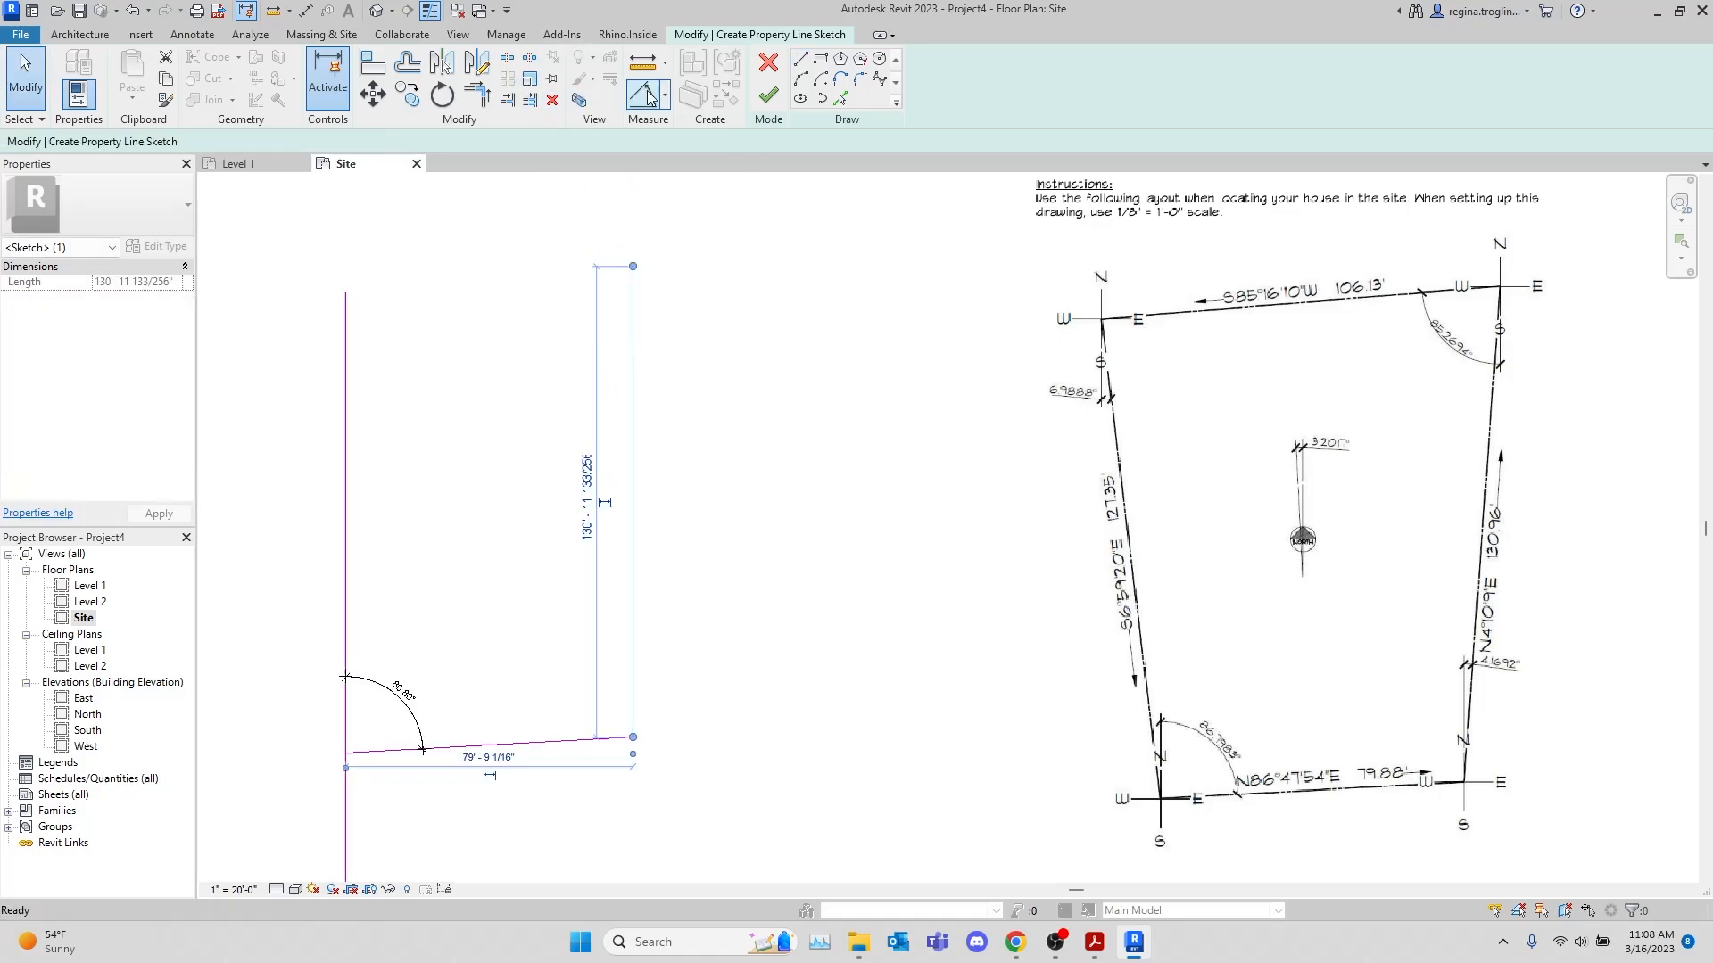
click(633, 640)
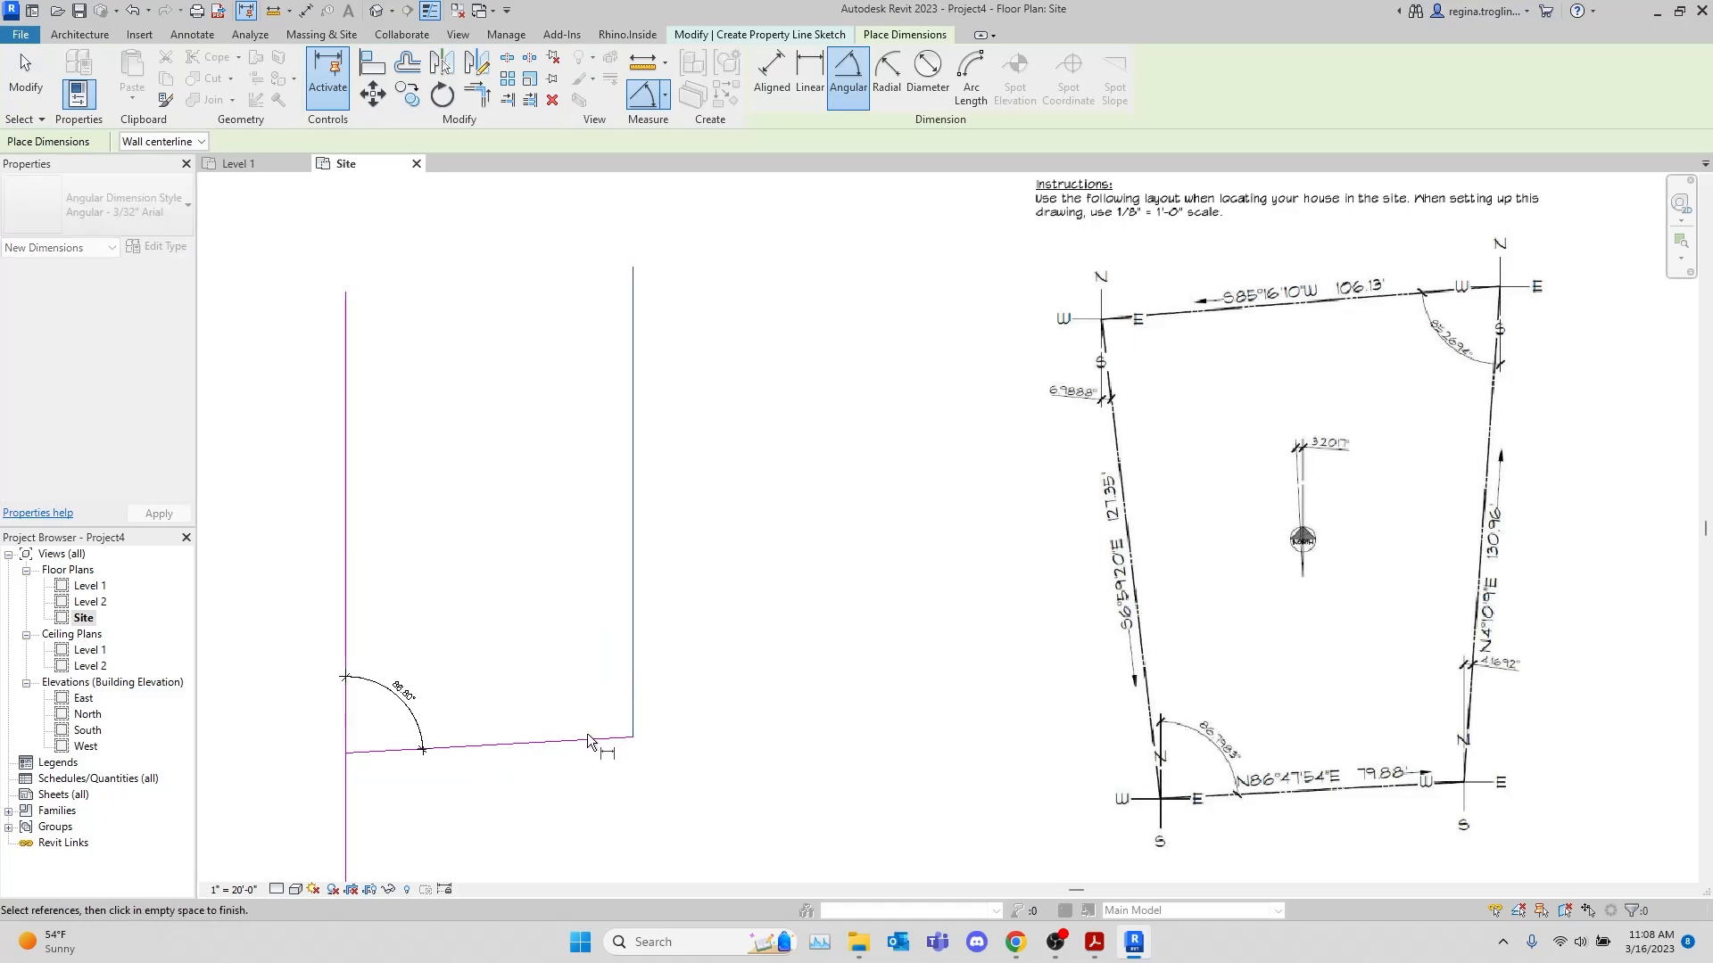
click(583, 743)
click(577, 688)
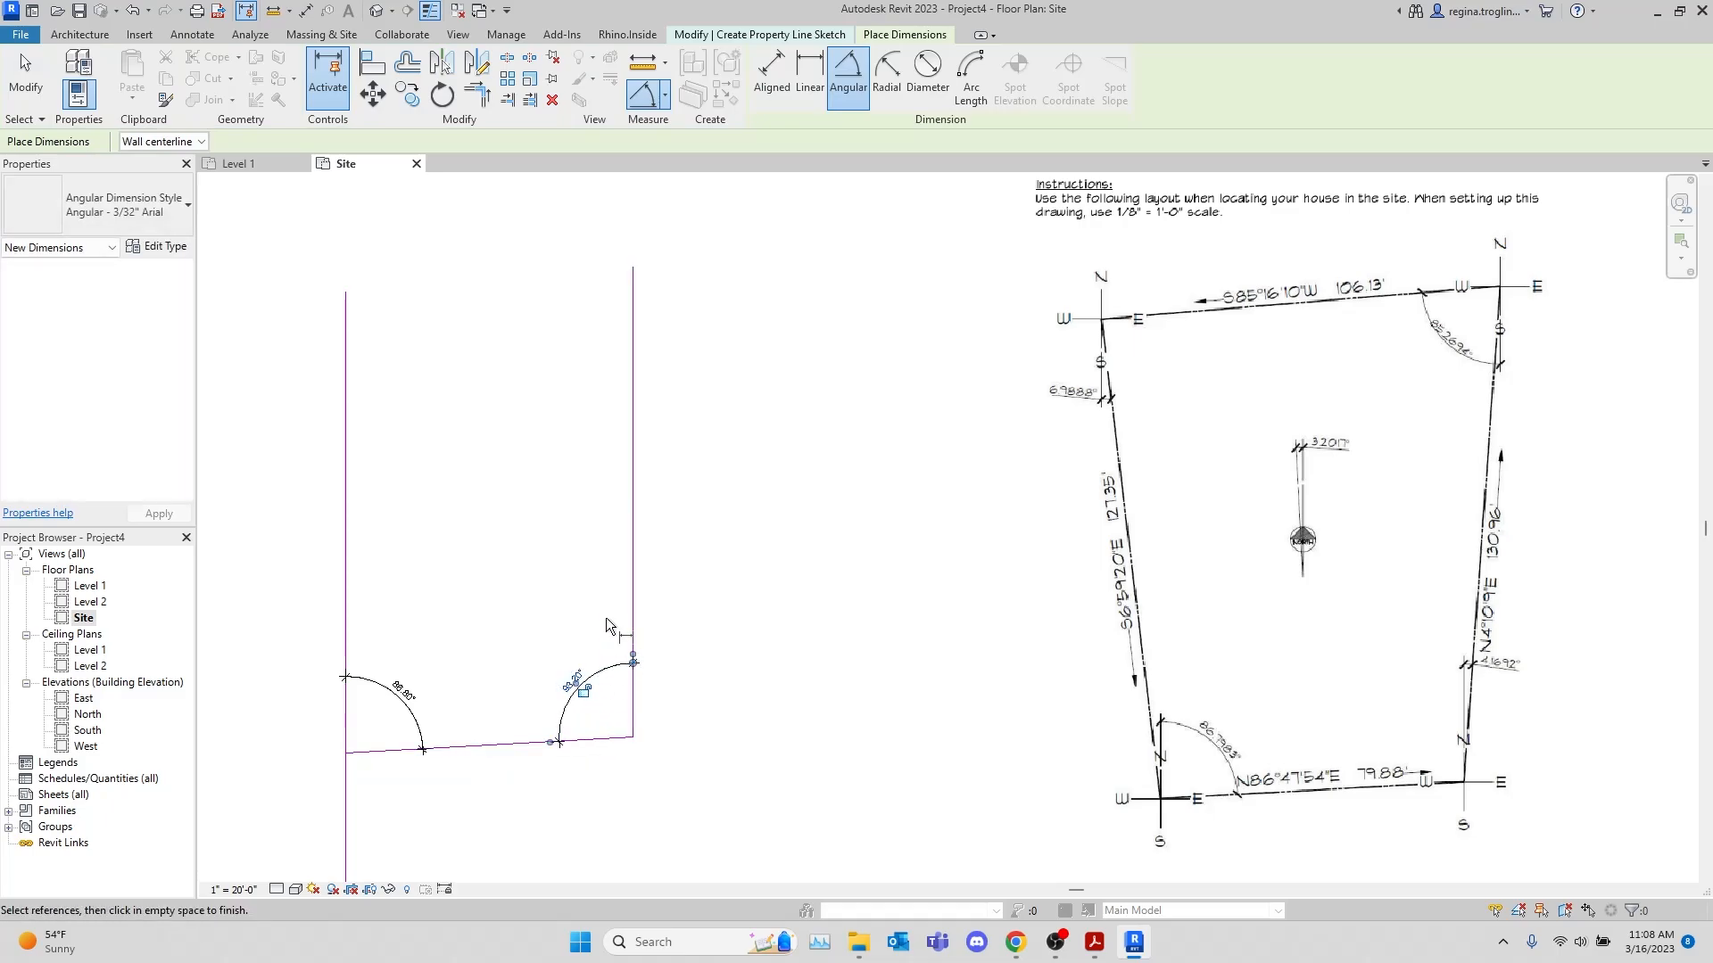
key(Escape)
Try rotating the 130.96' line 16.92° toward the west about its lower end, and undo the rotation
click(633, 567)
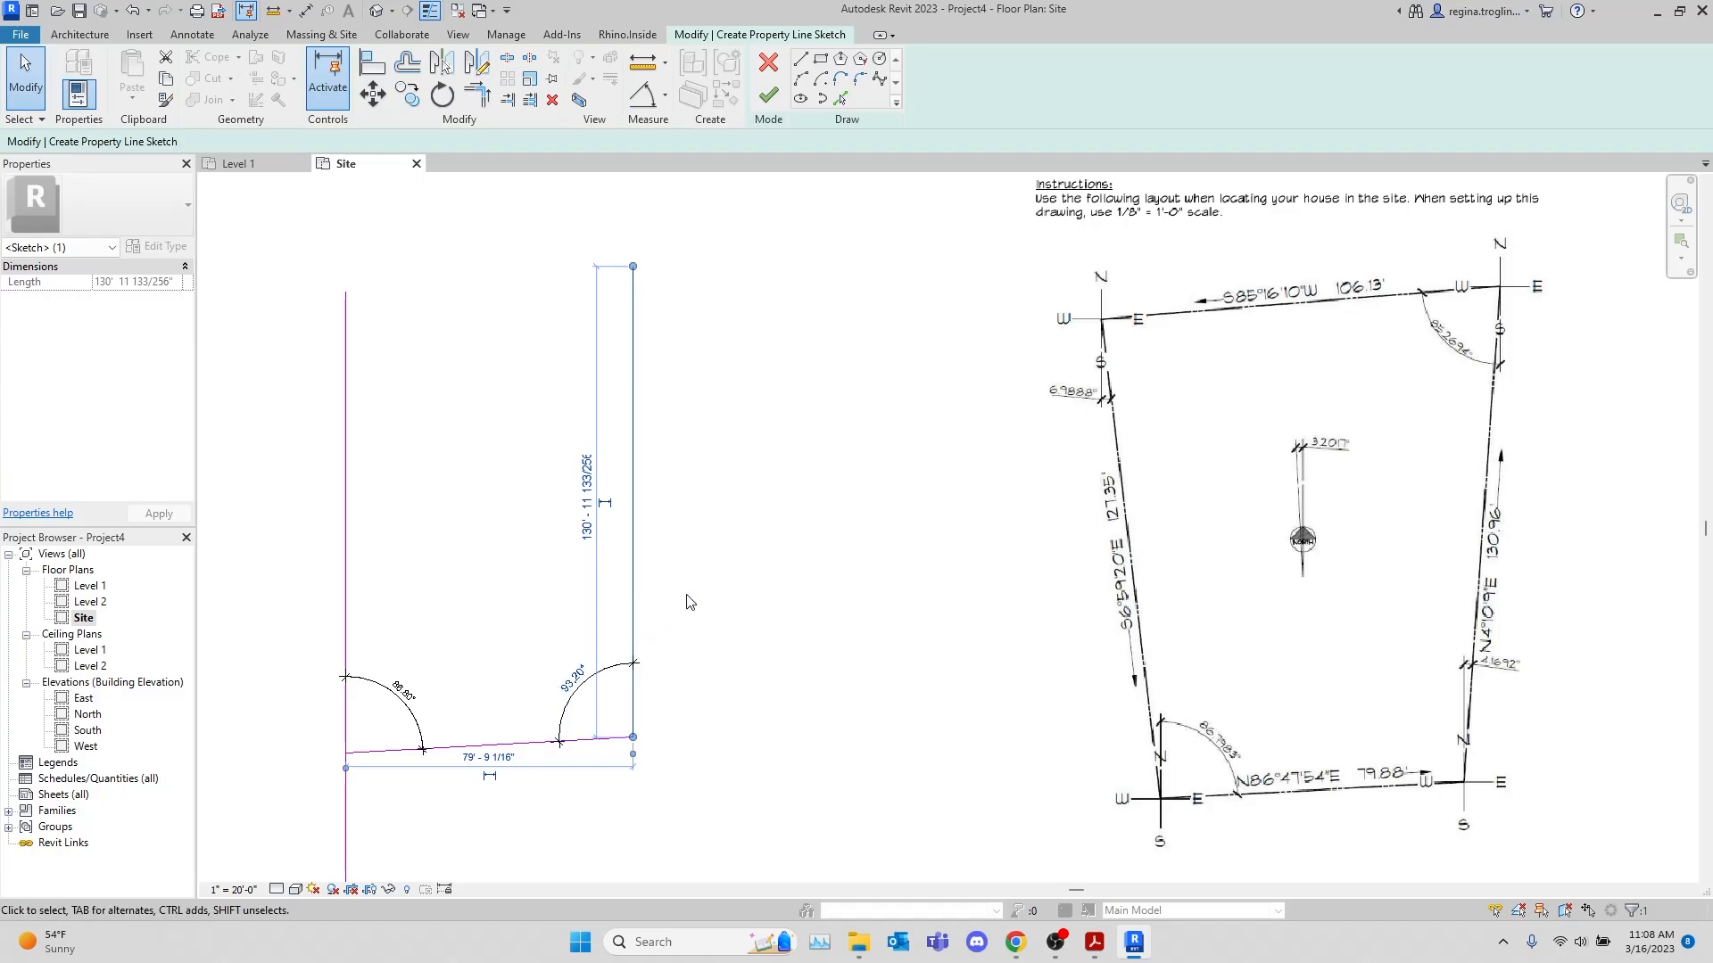
click(443, 94)
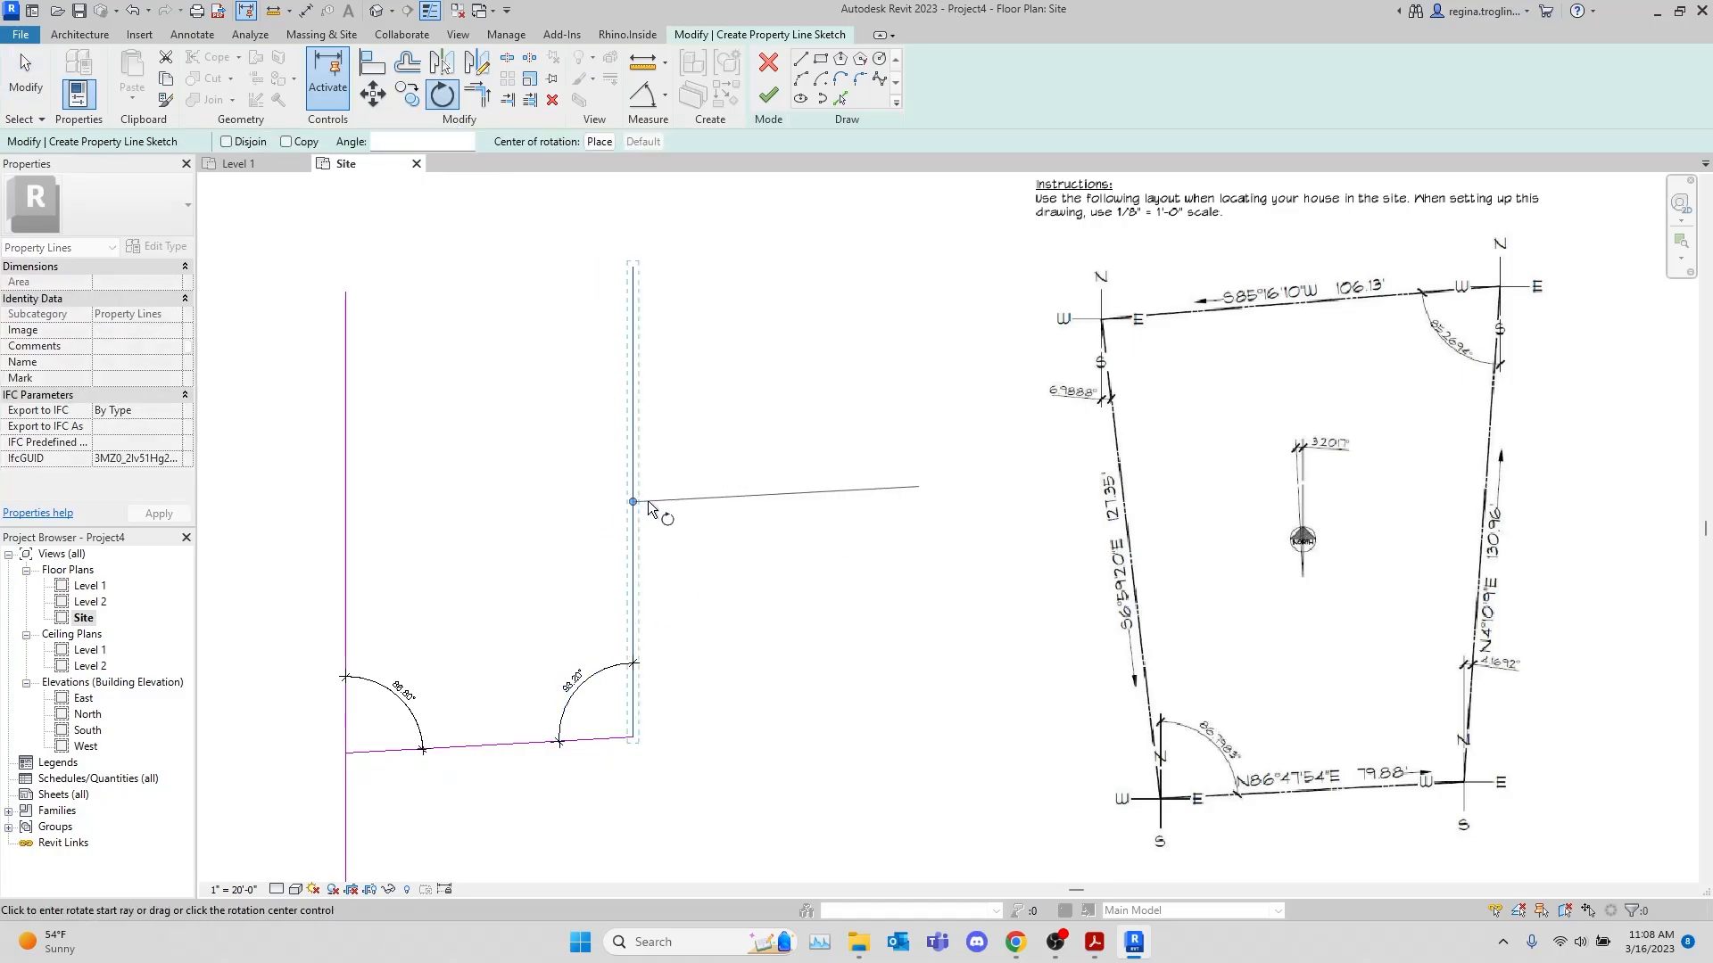
drag(632, 502, 632, 736)
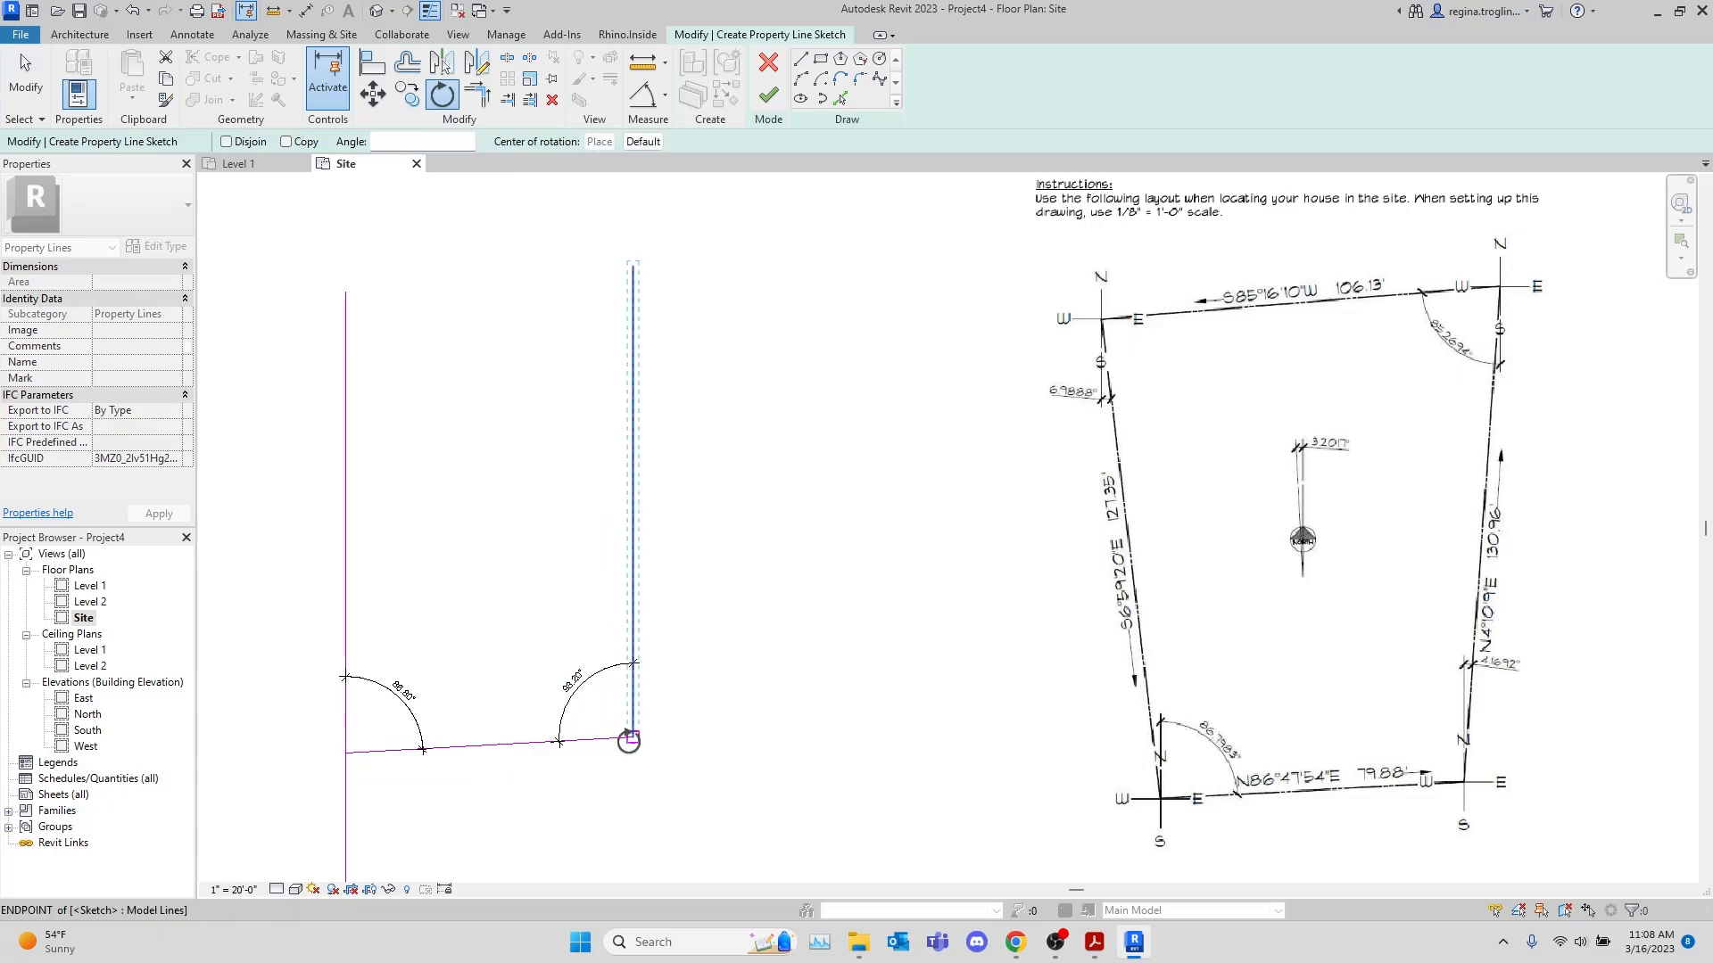
click(633, 262)
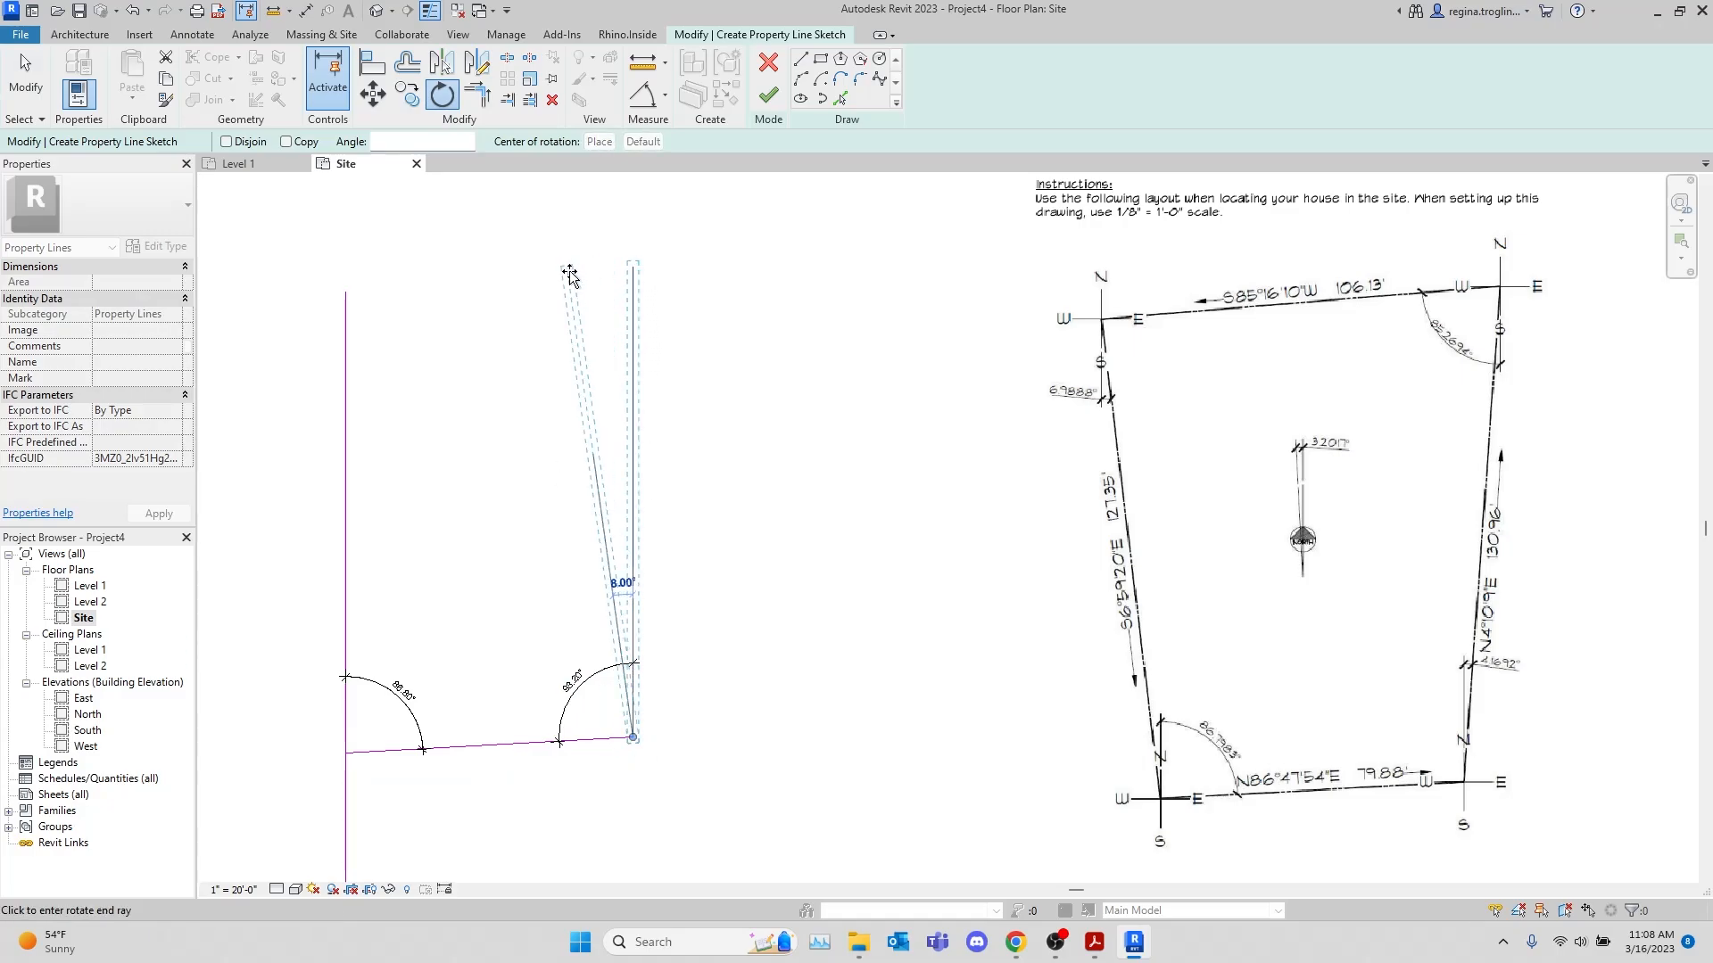
text(16)
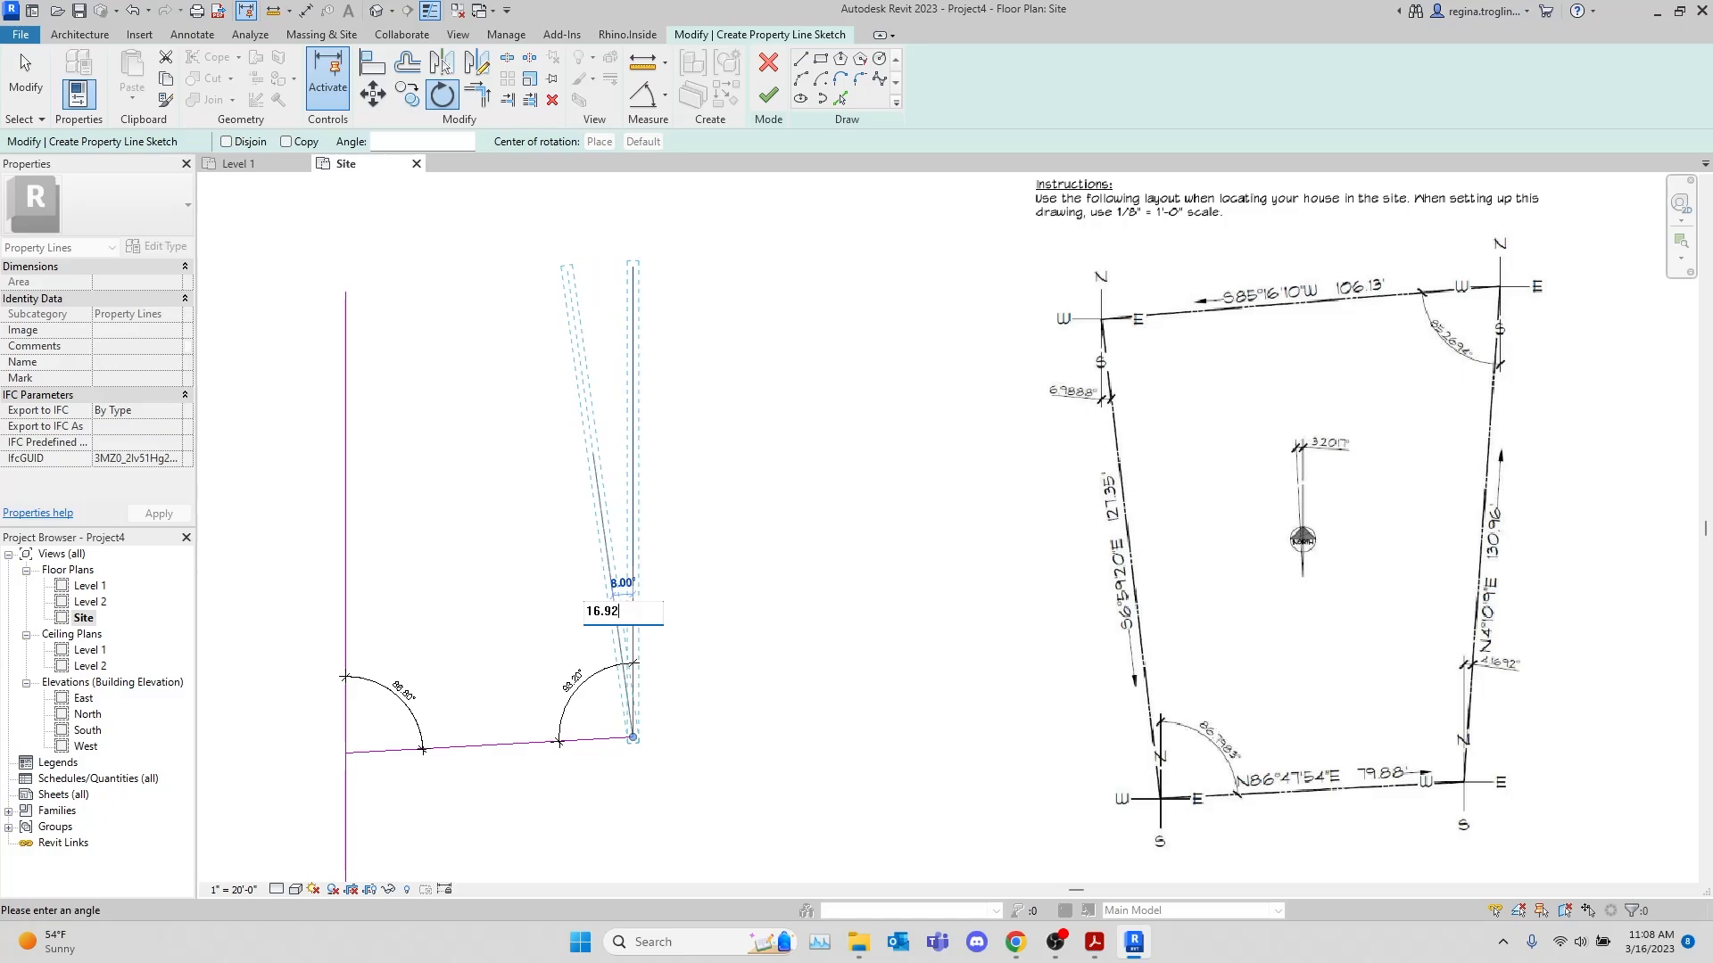
text(.92)
key(Return)
key(Escape)
scroll(870, 586, down, 1)
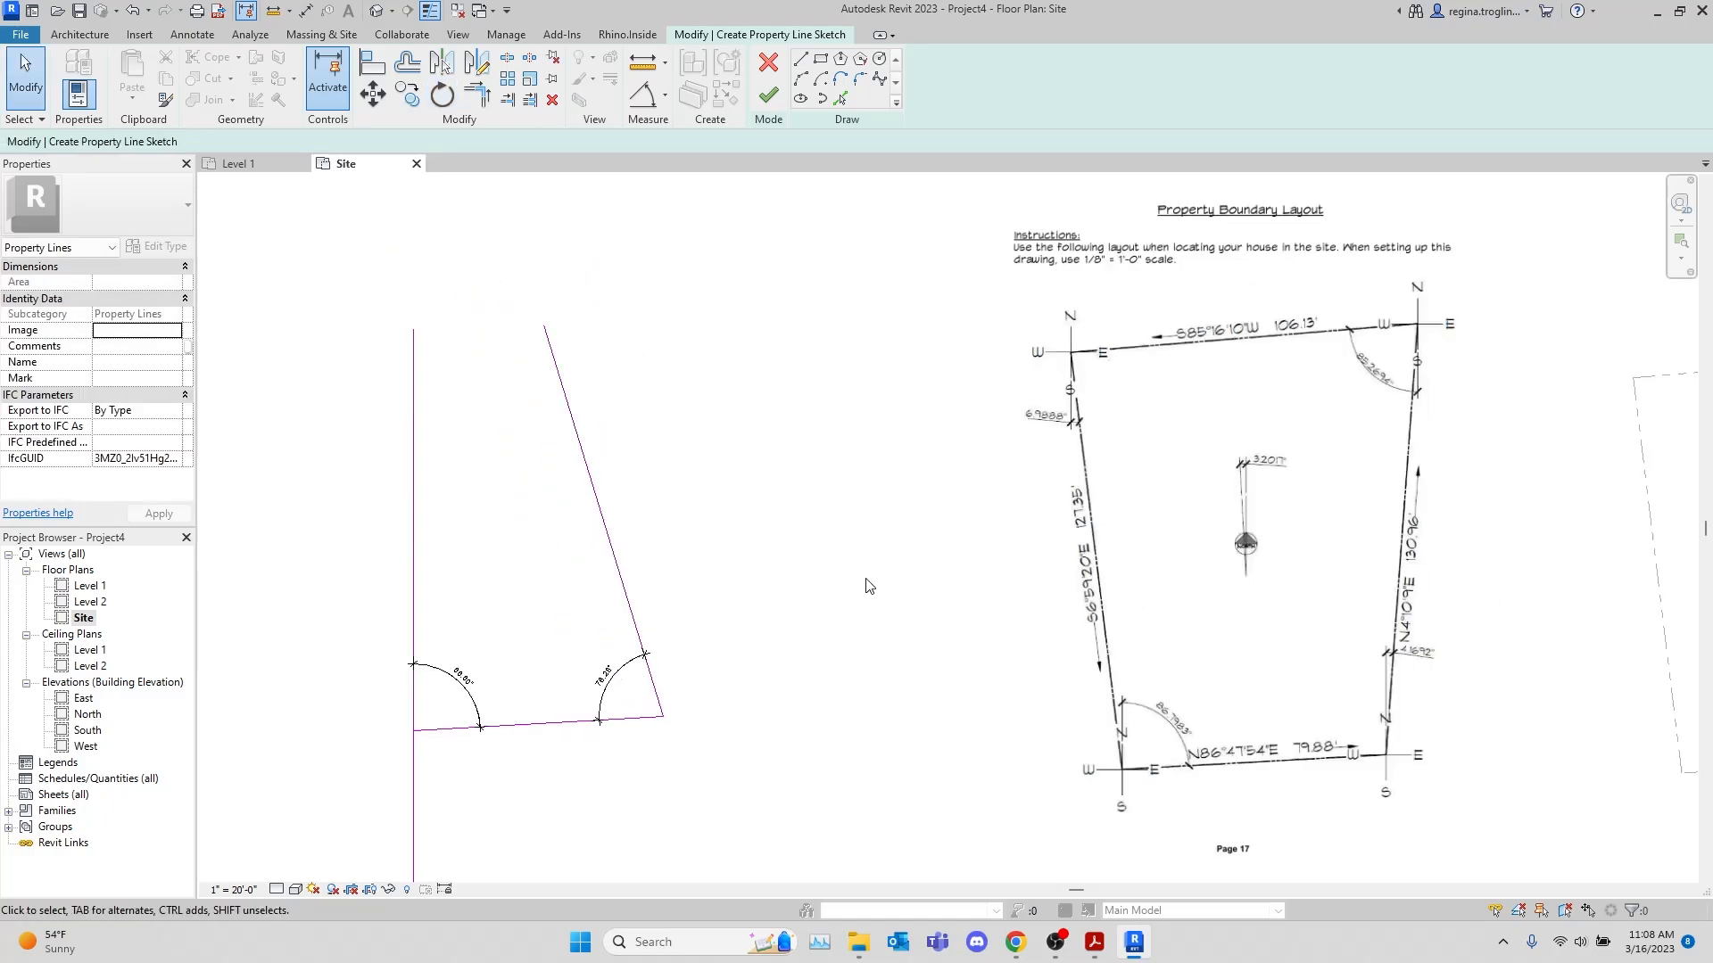
scroll(870, 586, down, 1)
scroll(733, 526, up, 2)
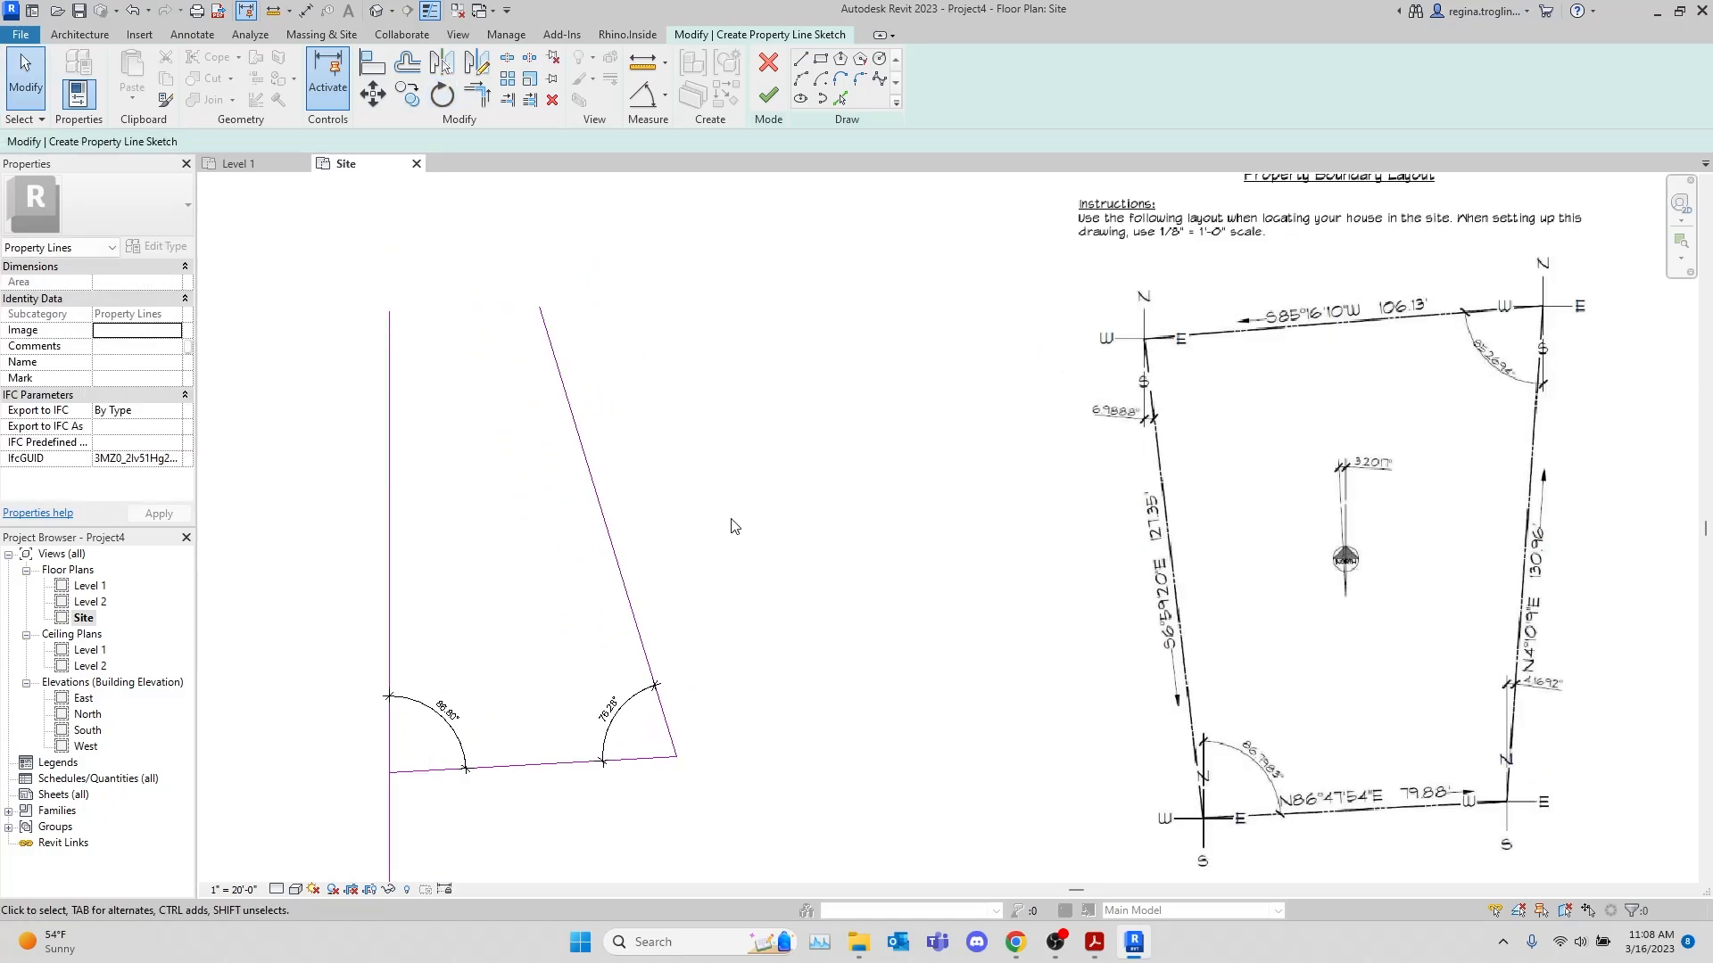
key(ctrl+z)
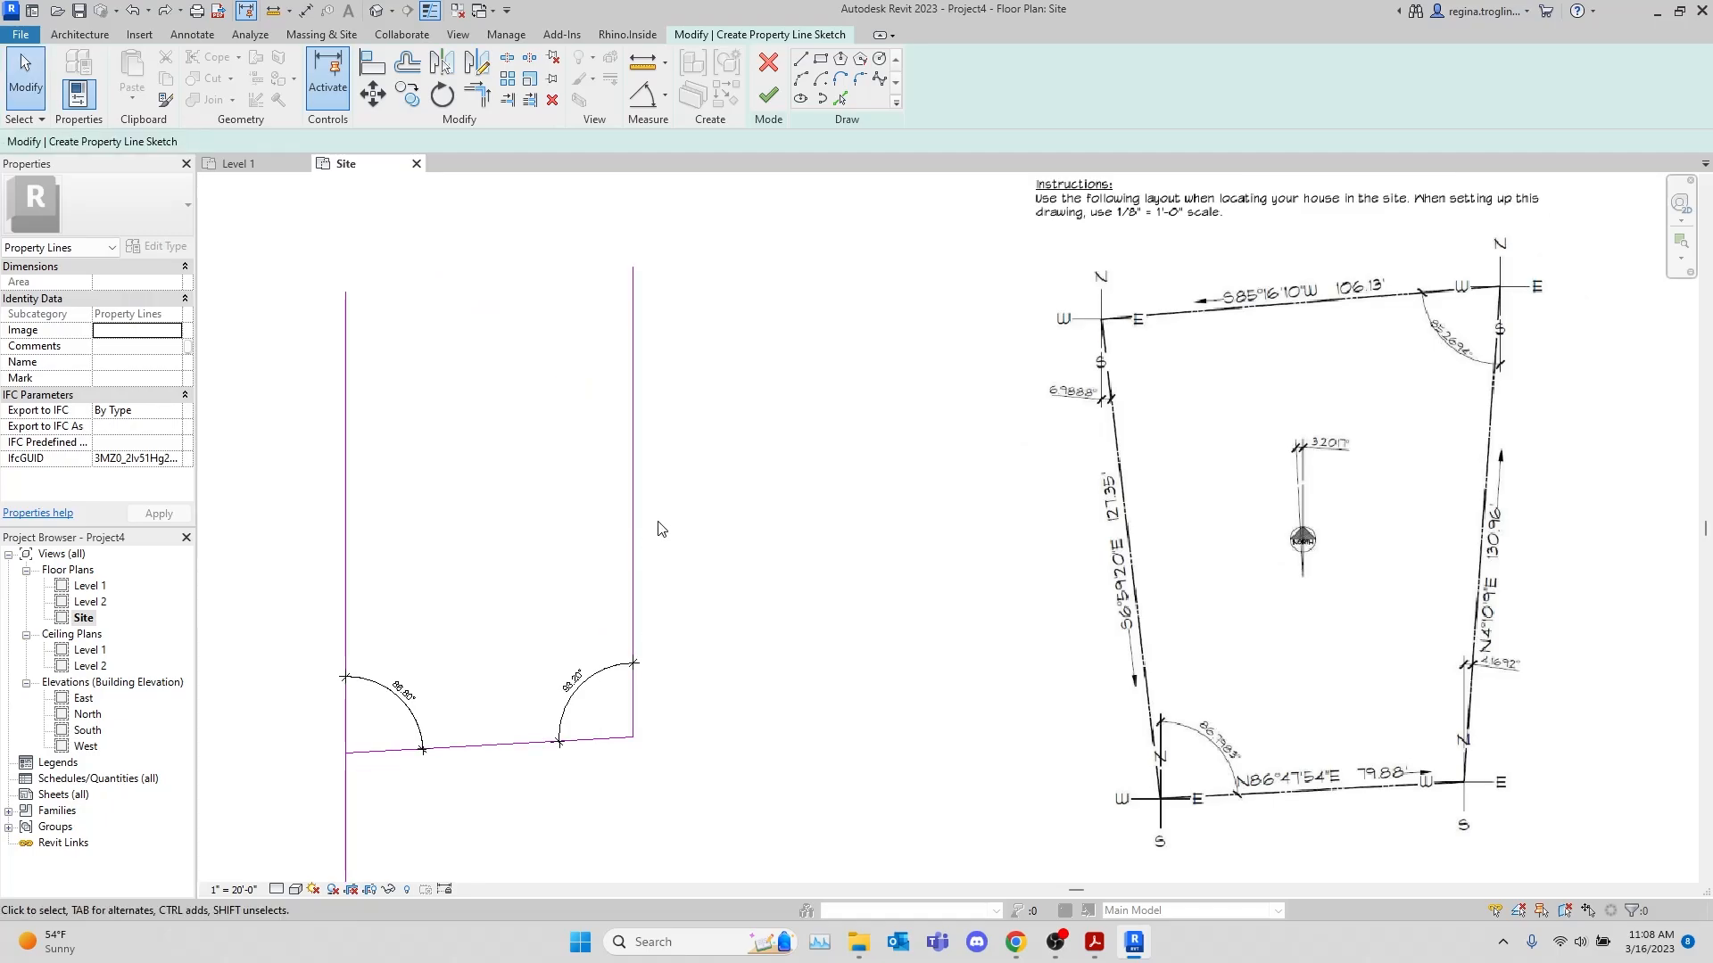
Rotate the 130.96' line 4.1692° toward the east about its lower end
click(634, 508)
click(441, 94)
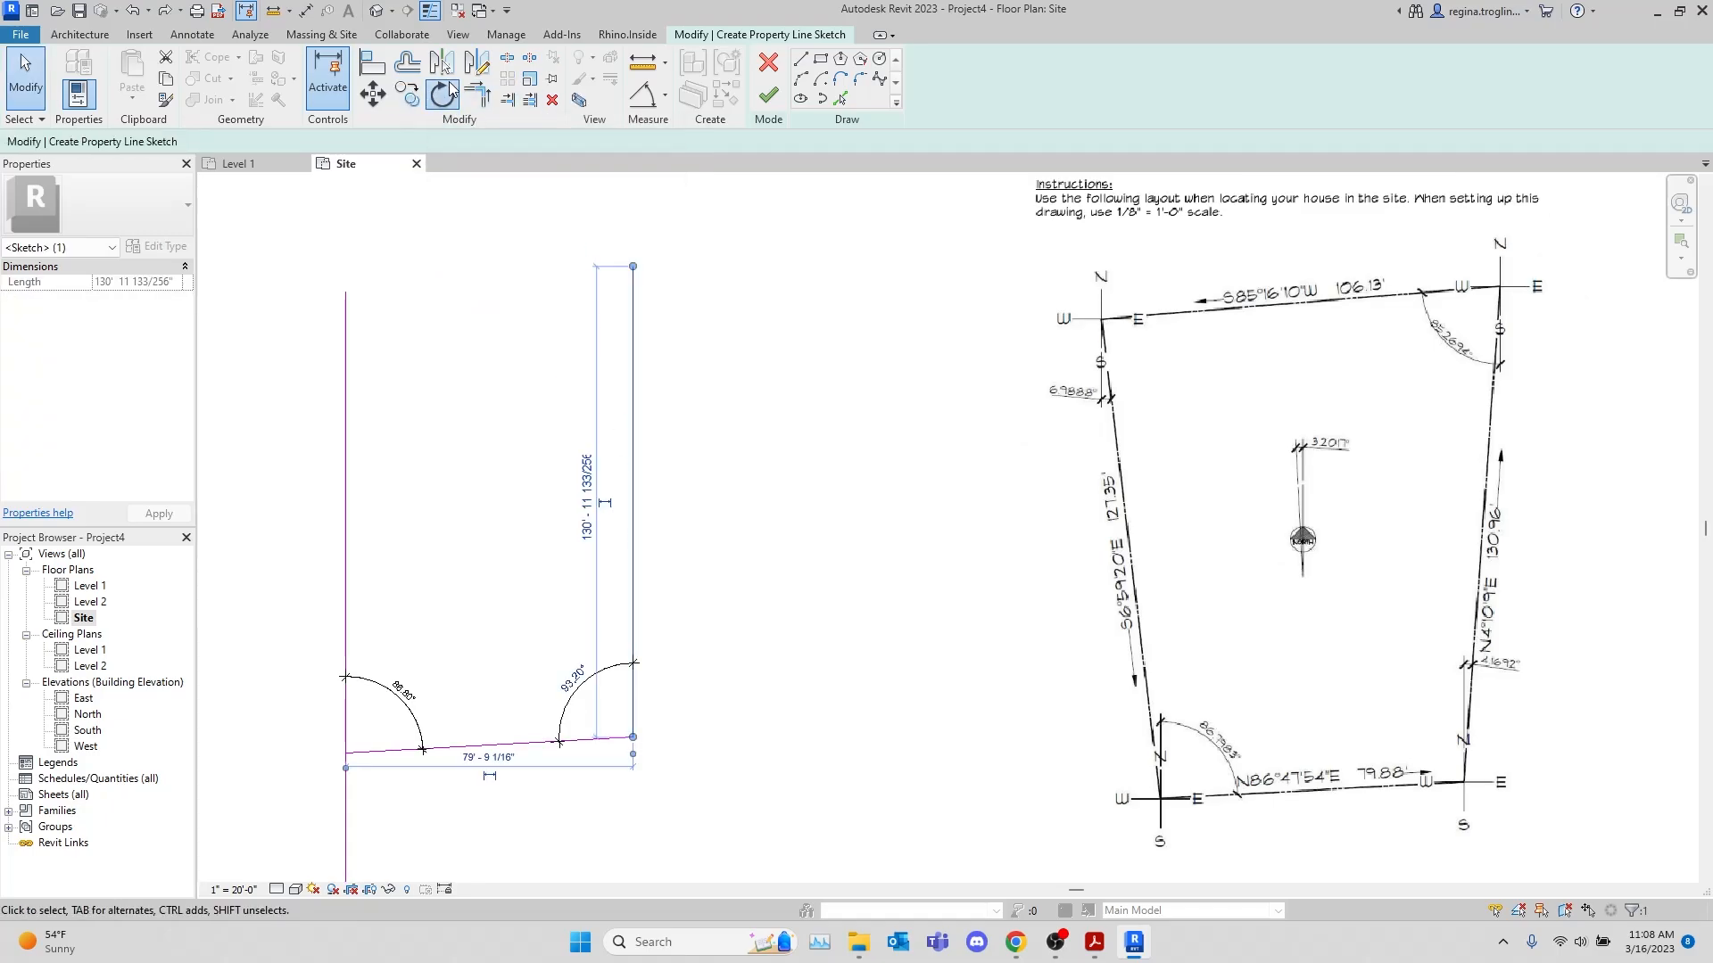
click(628, 739)
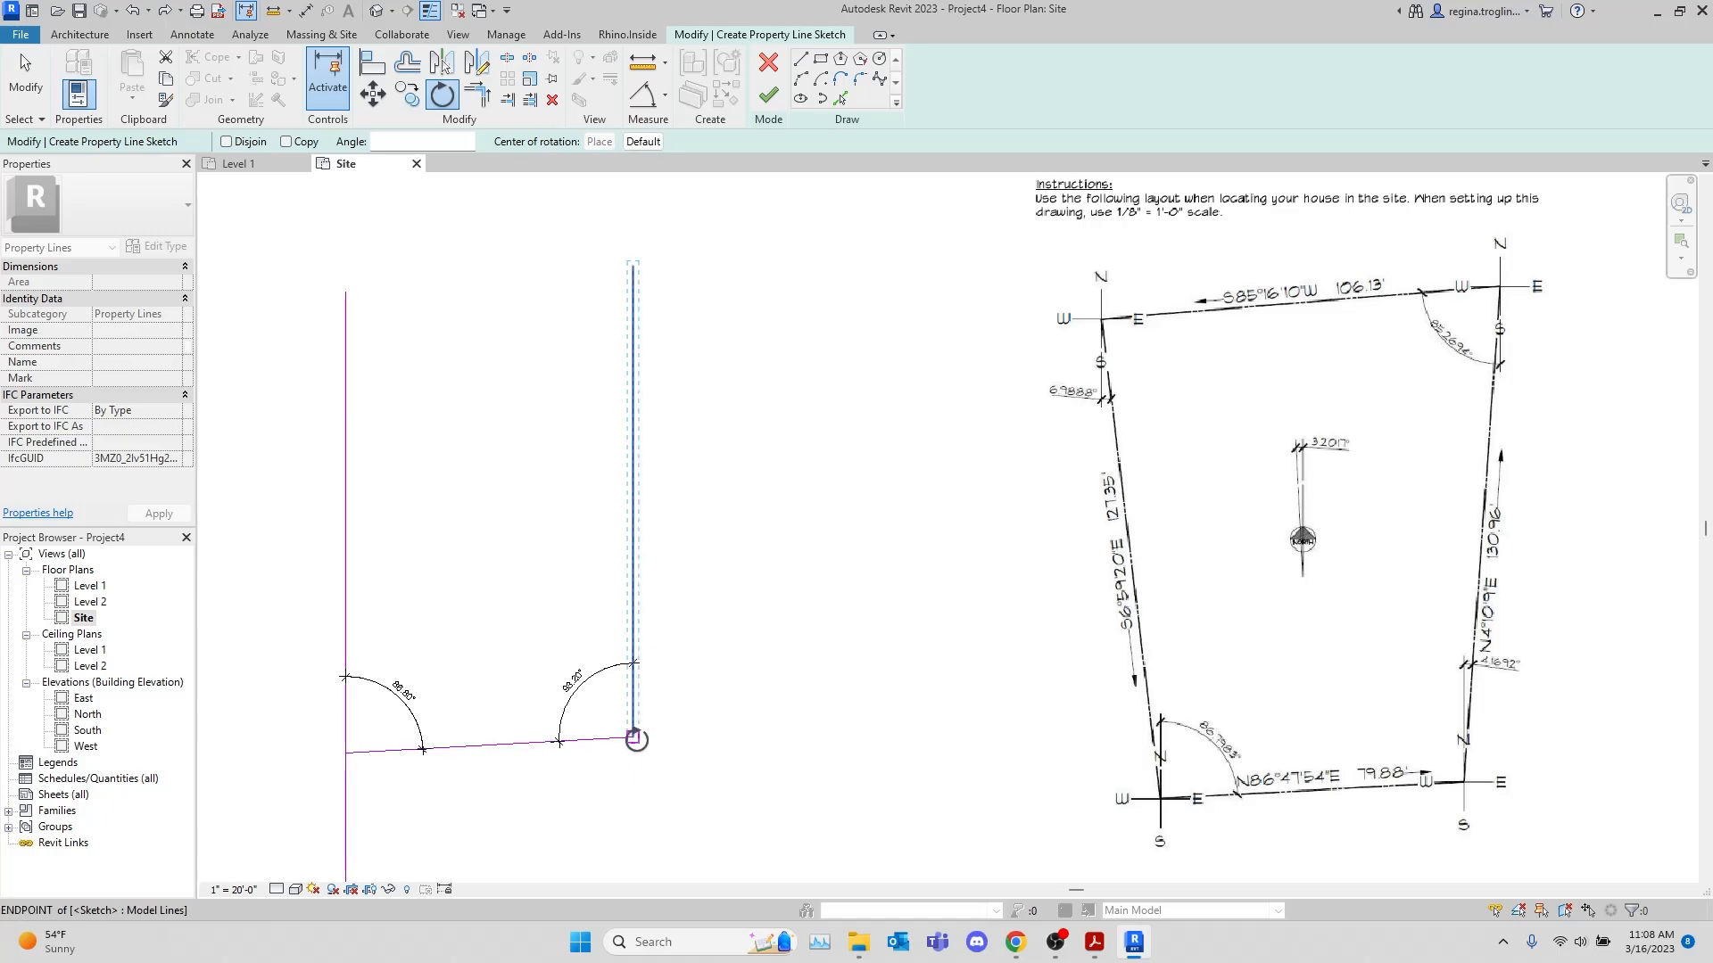
click(632, 349)
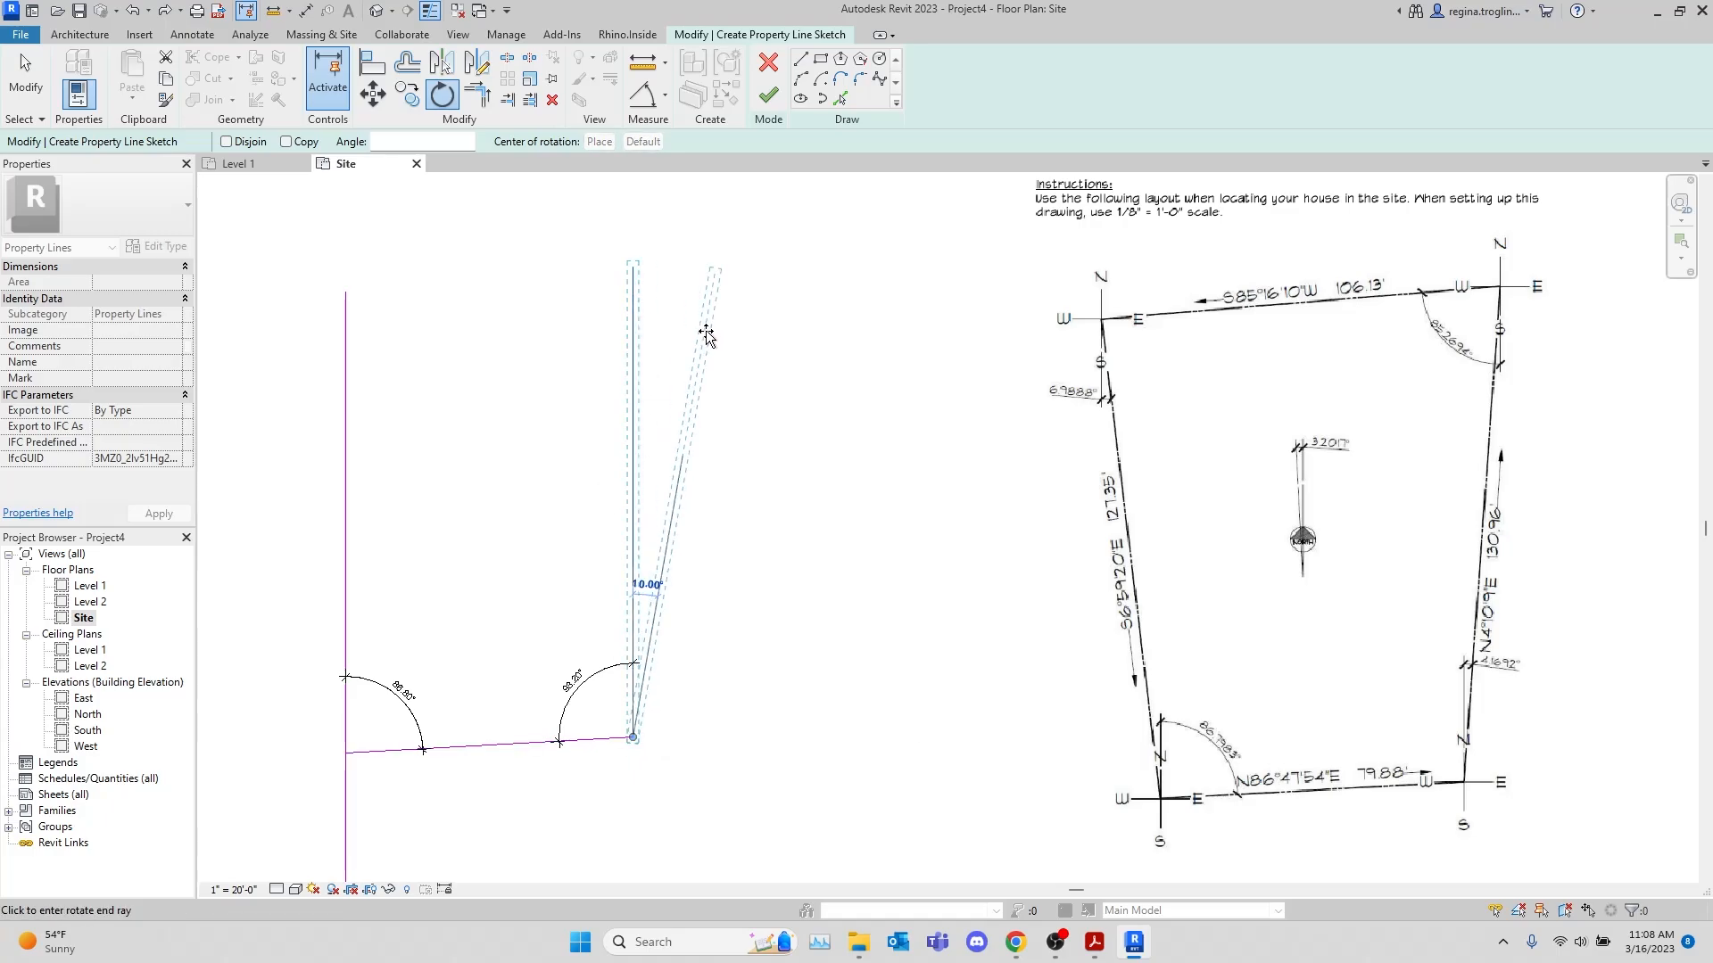
text(4.1692)
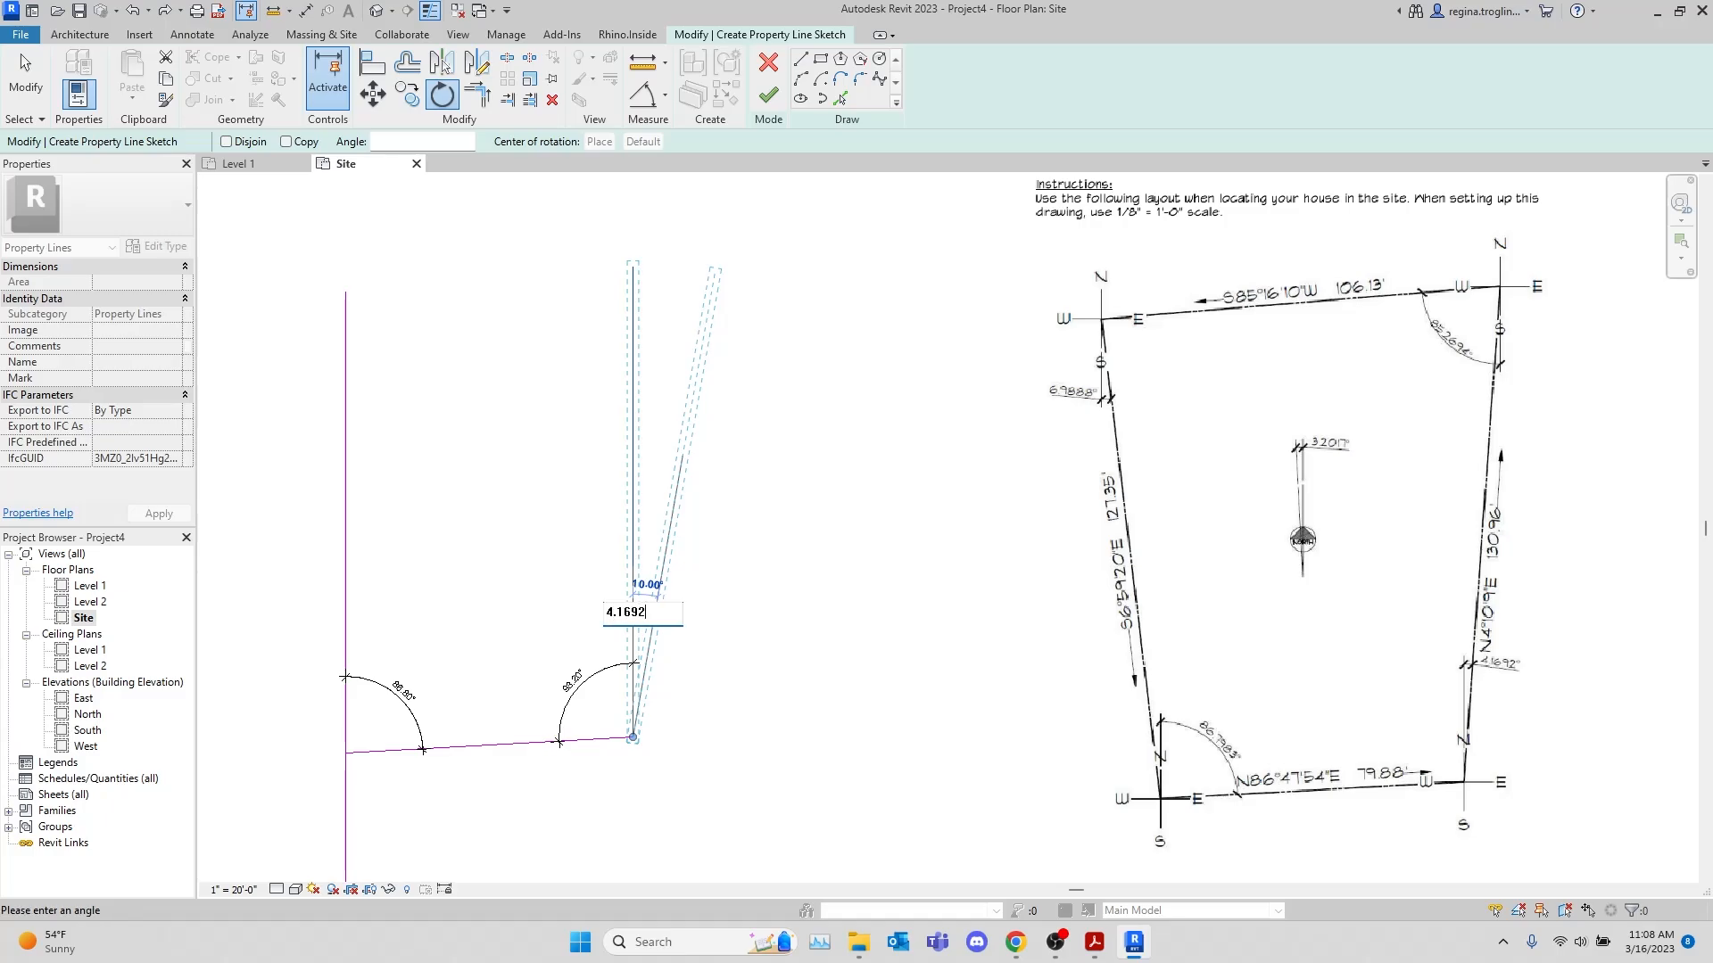
key(Return)
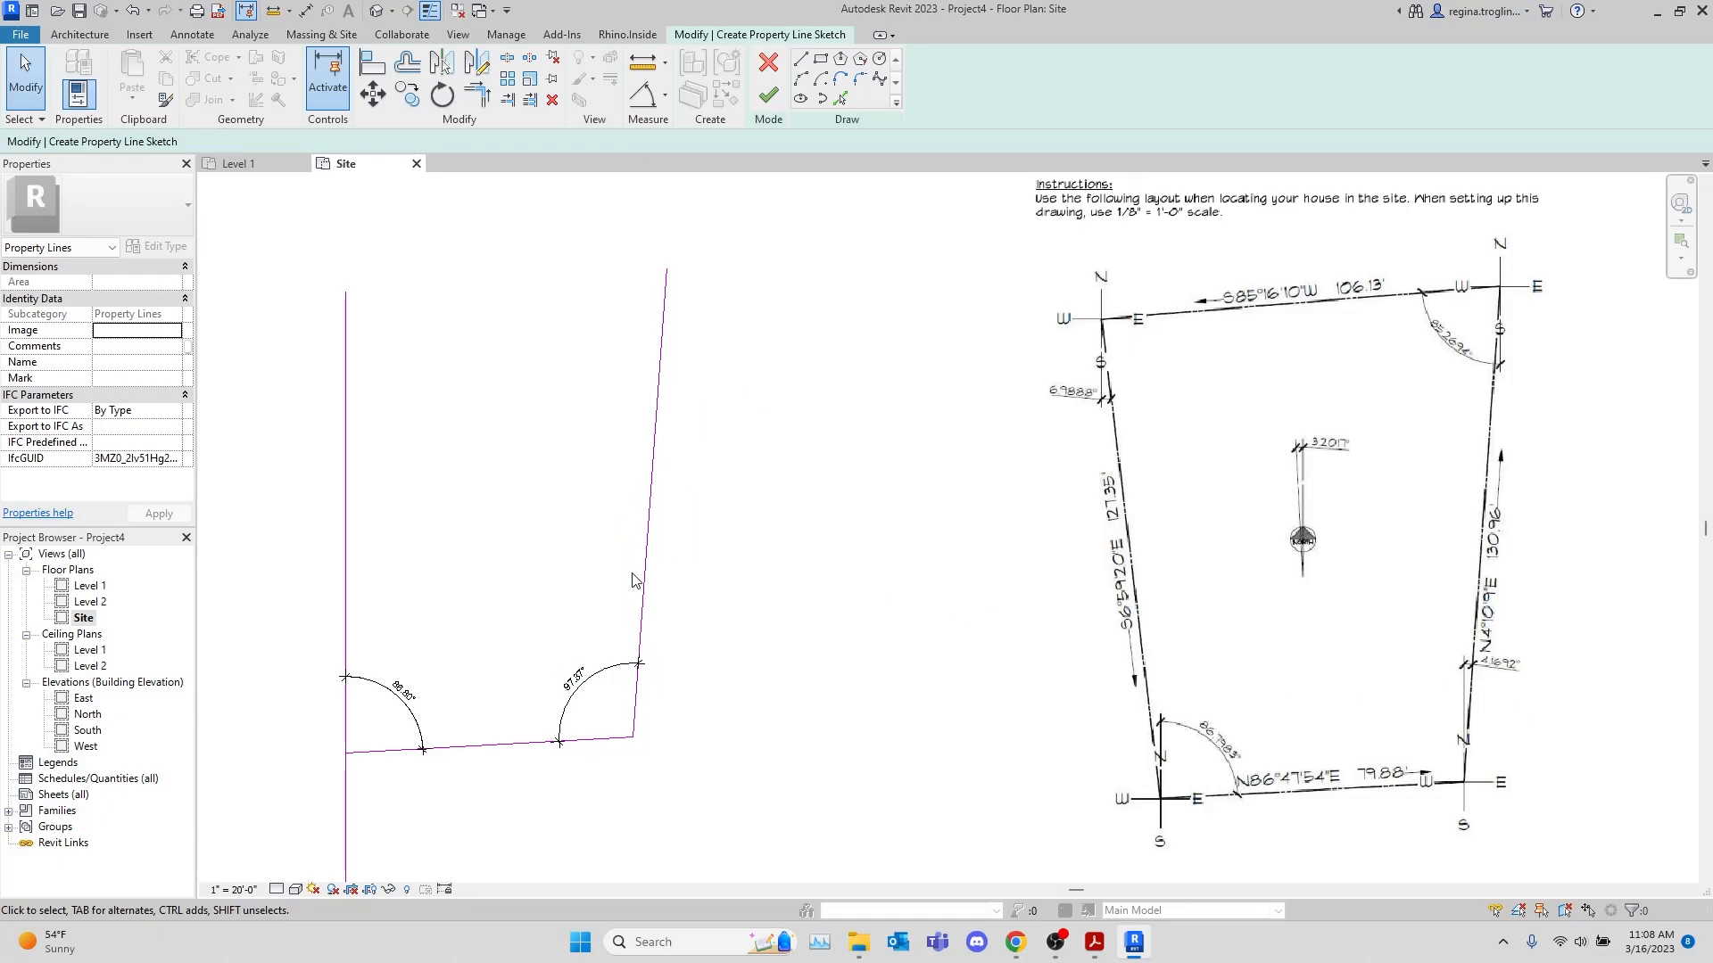
Draw a horizontal 106.13' line westward from the upper end of the rotated east line
middle_drag(803, 550, 887, 598)
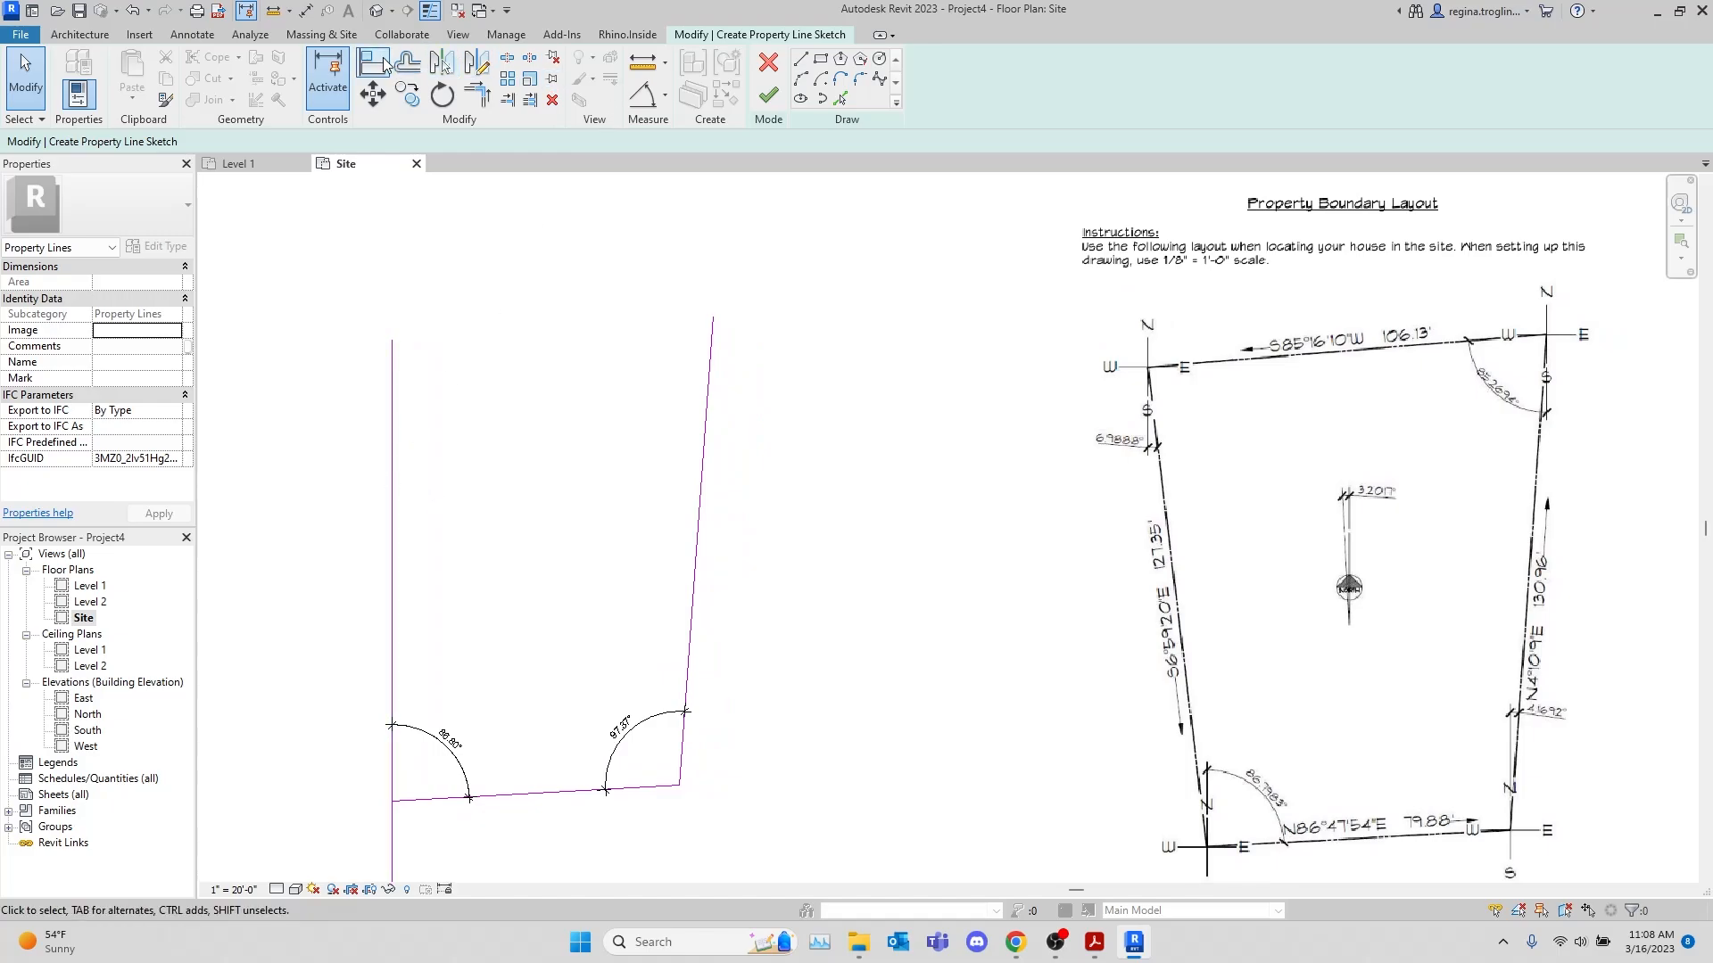
click(802, 59)
click(713, 317)
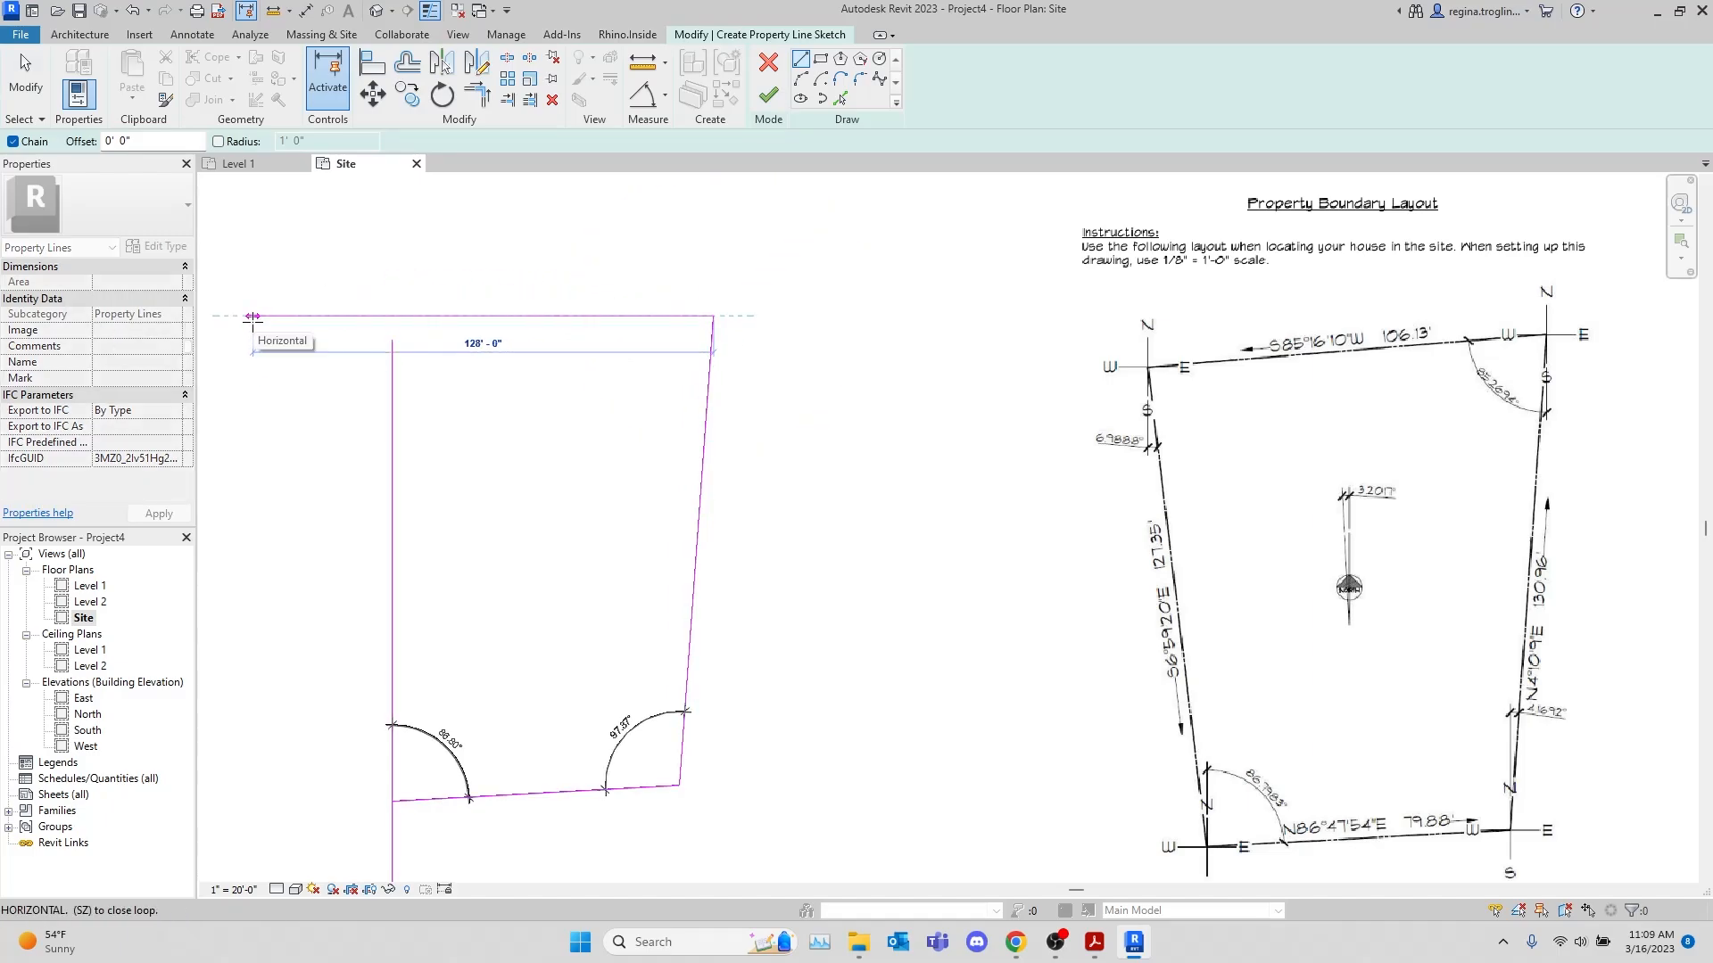
text(106)
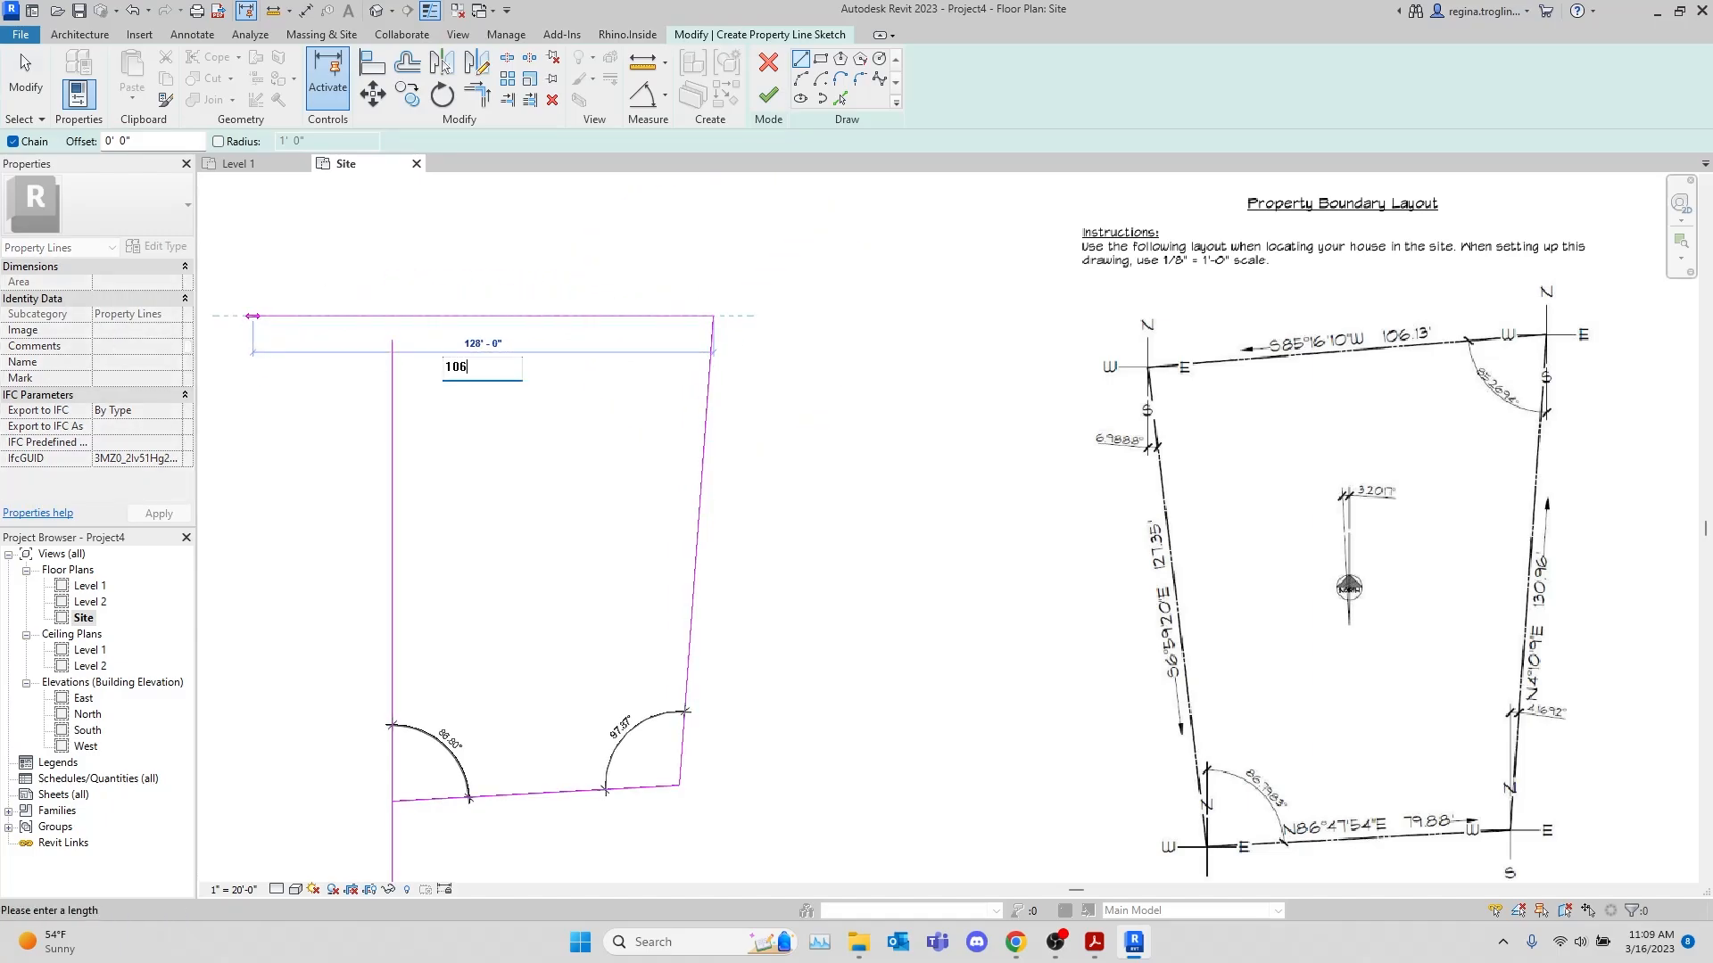
text(.13)
key(Return)
key(Escape)
key(Escape)
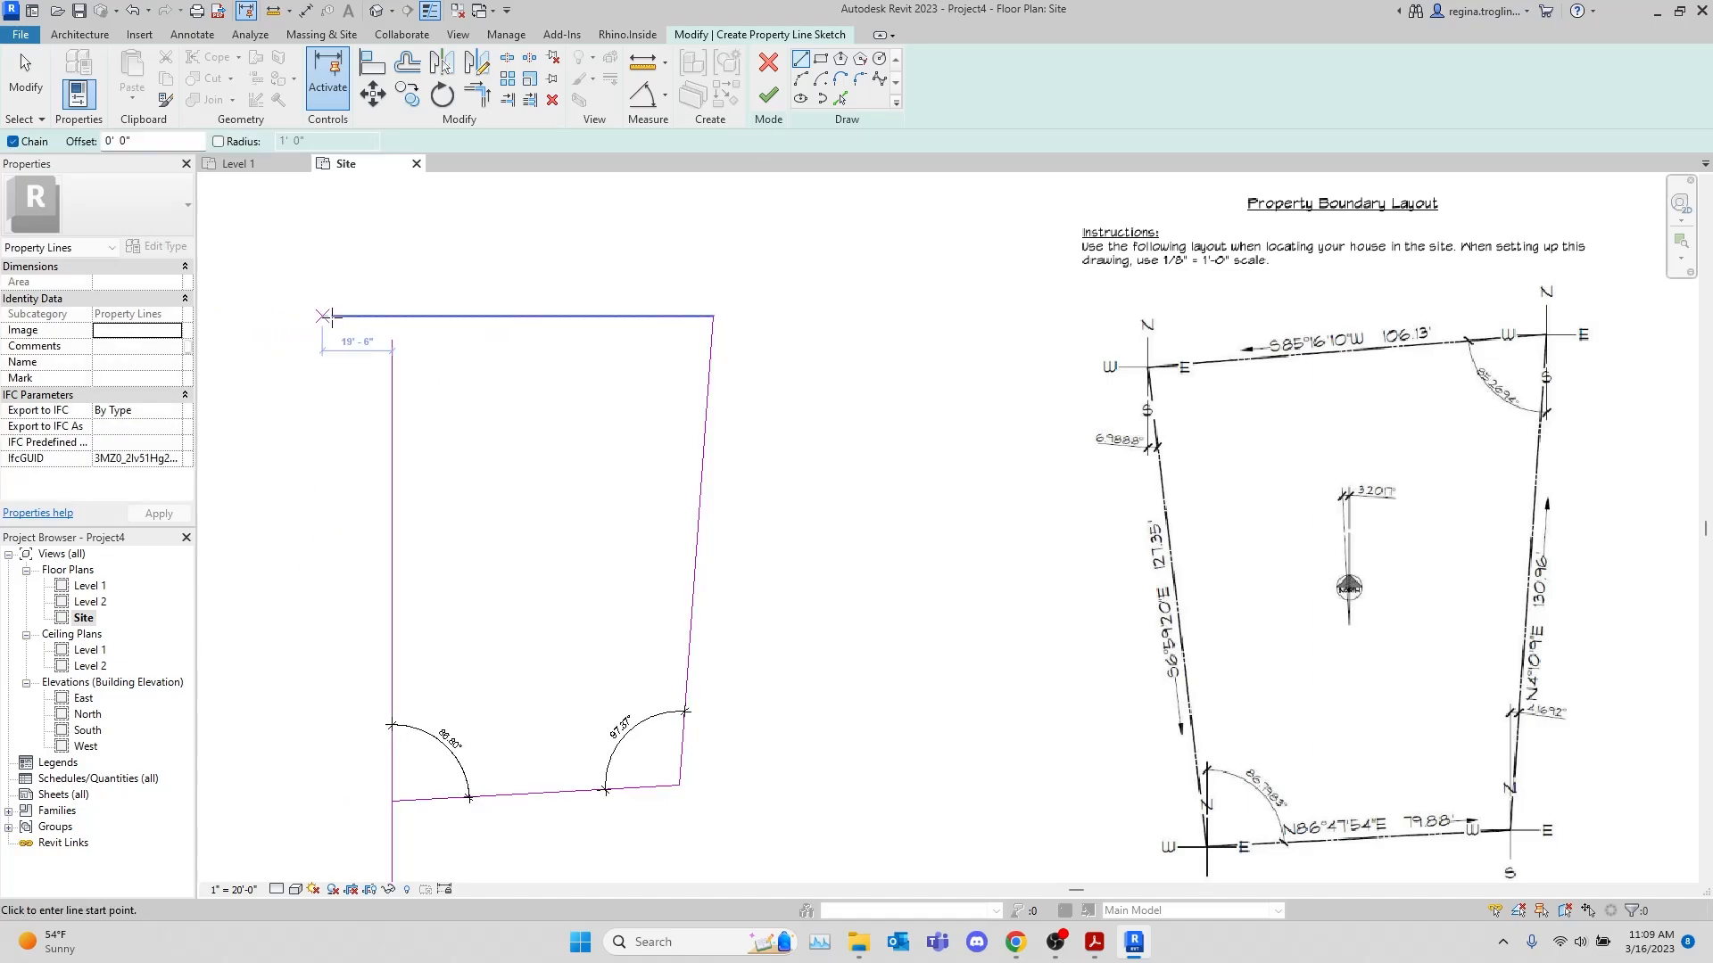
Draw a vertical reference line about 146'-6" down from the upper east corner of the boundary
click(590, 317)
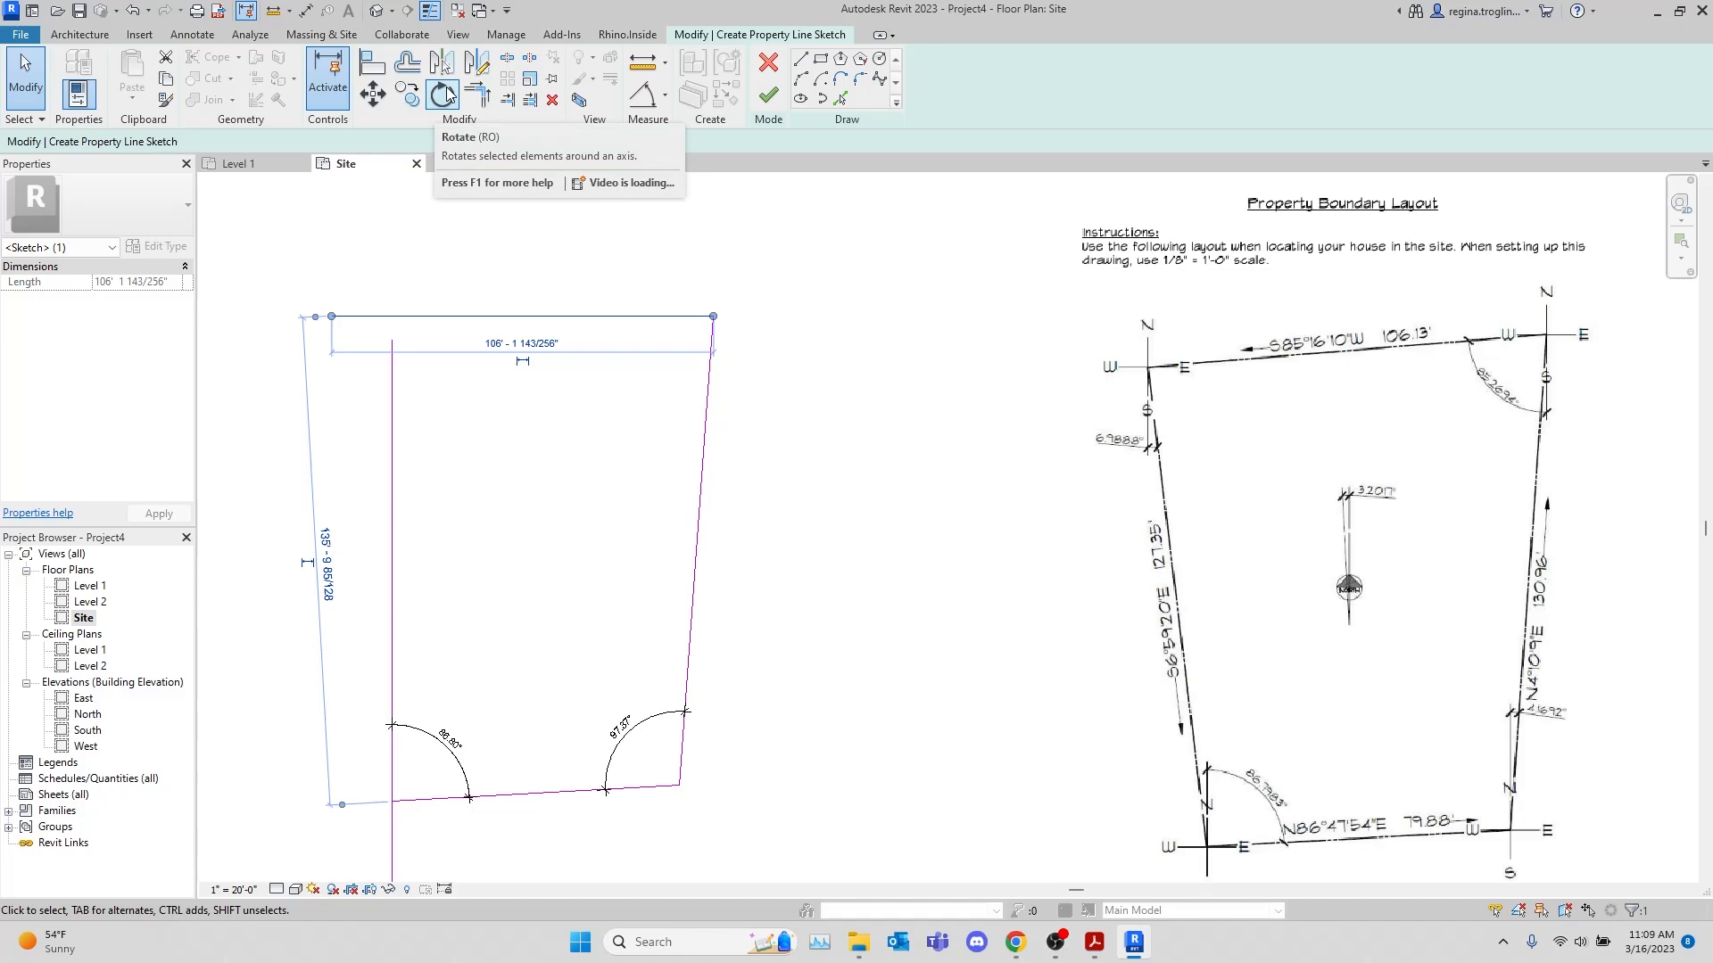
click(800, 59)
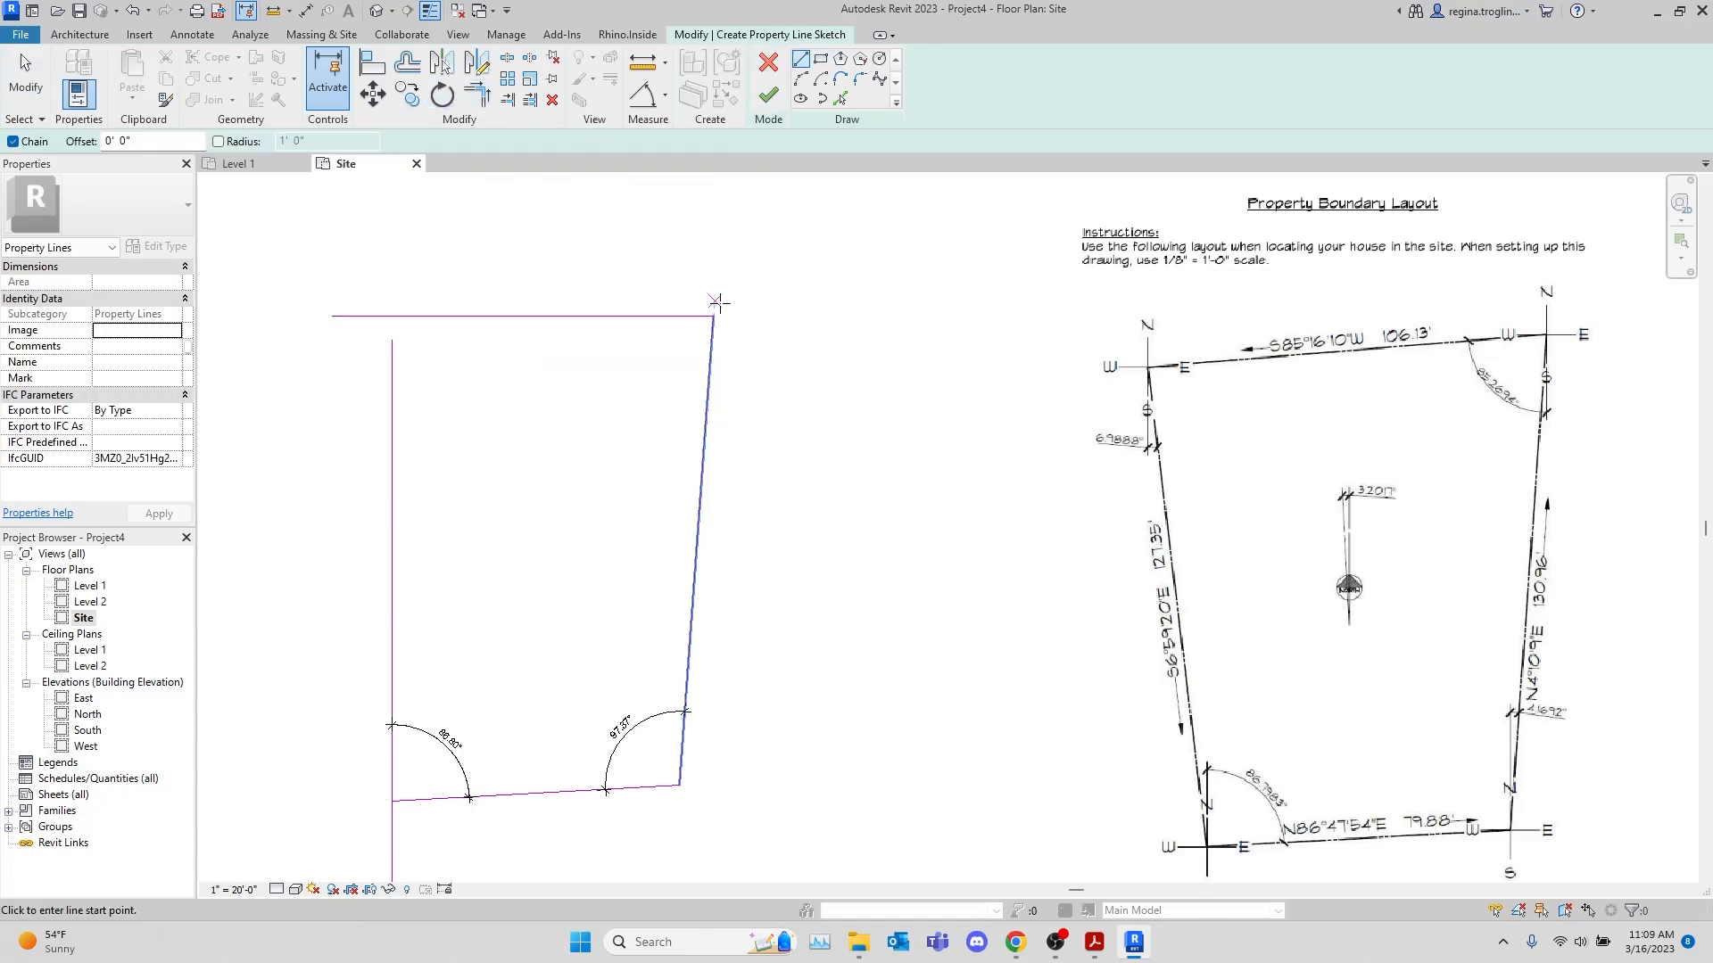
click(714, 314)
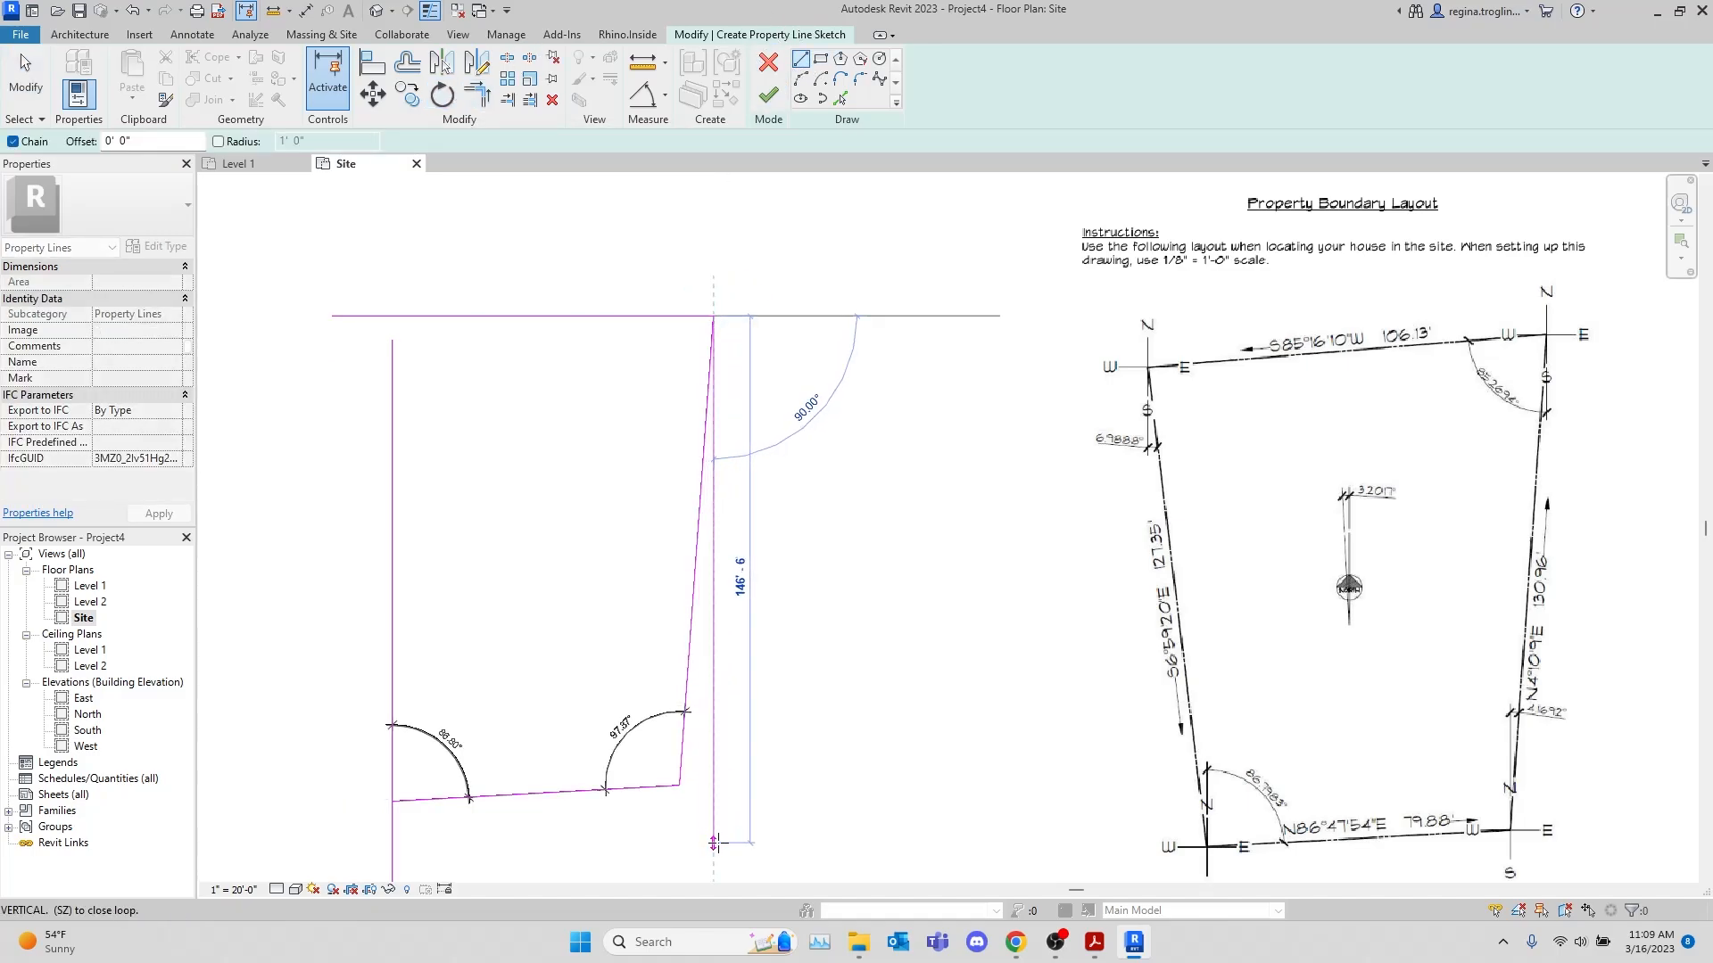
click(714, 842)
key(Escape)
key(Escape)
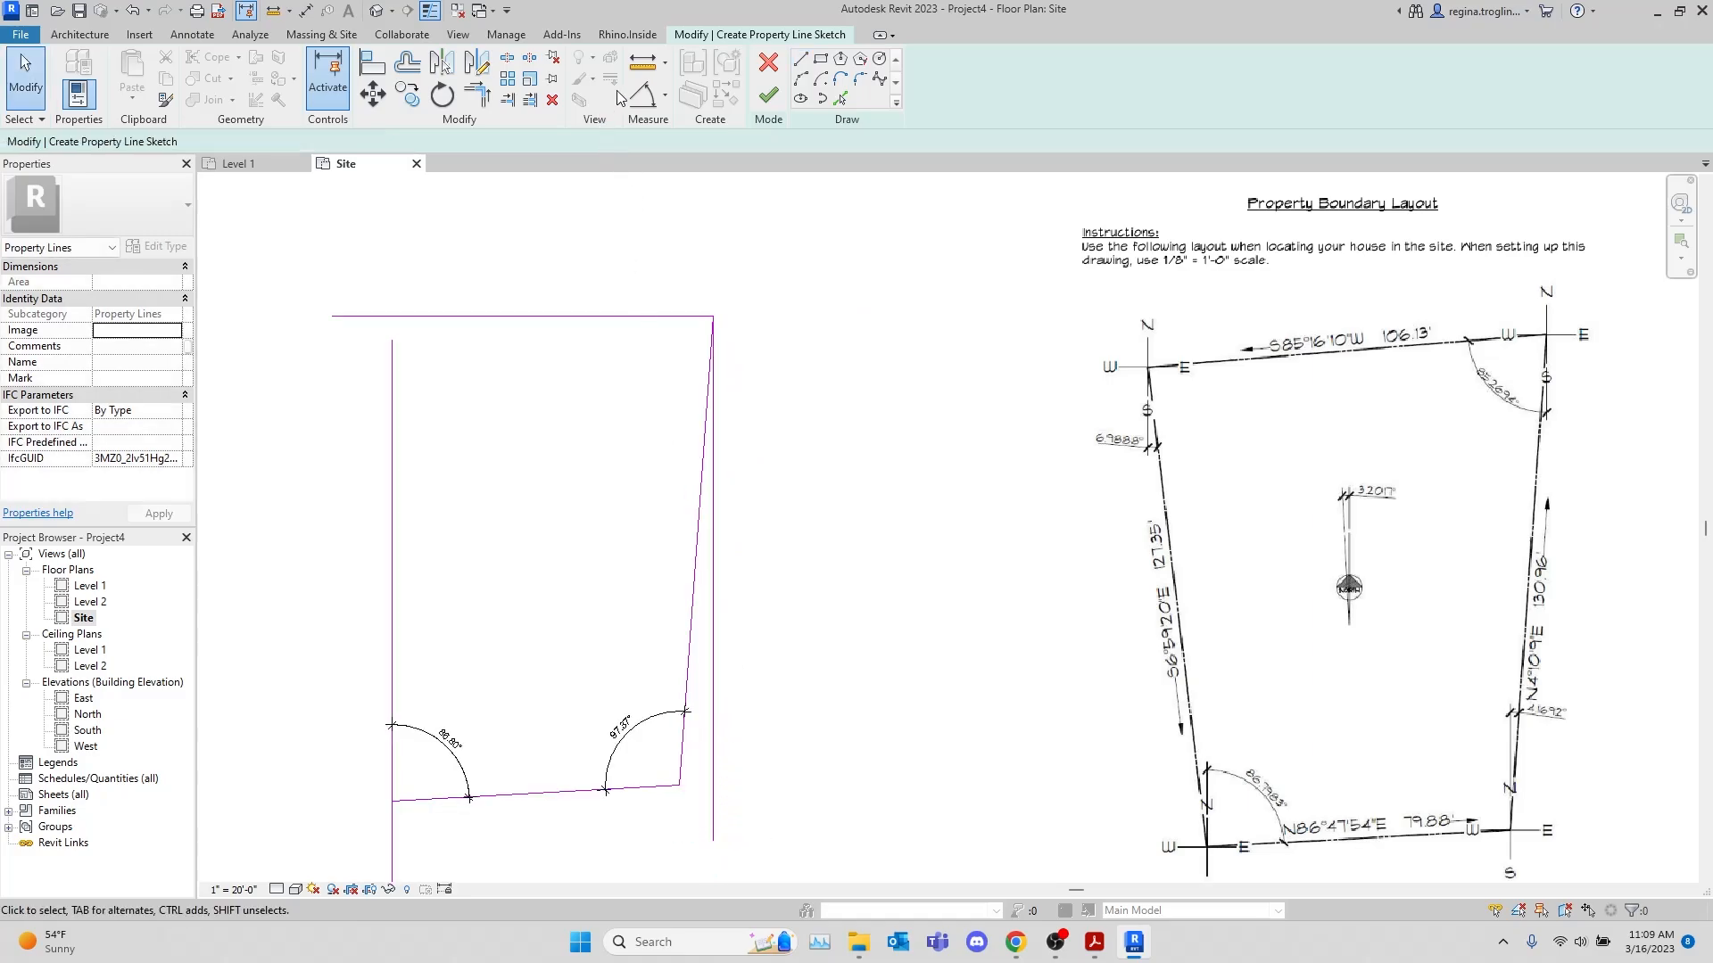
Add an angular dimension between the new vertical reference line and the 106.13' top line, inside their corner
click(642, 94)
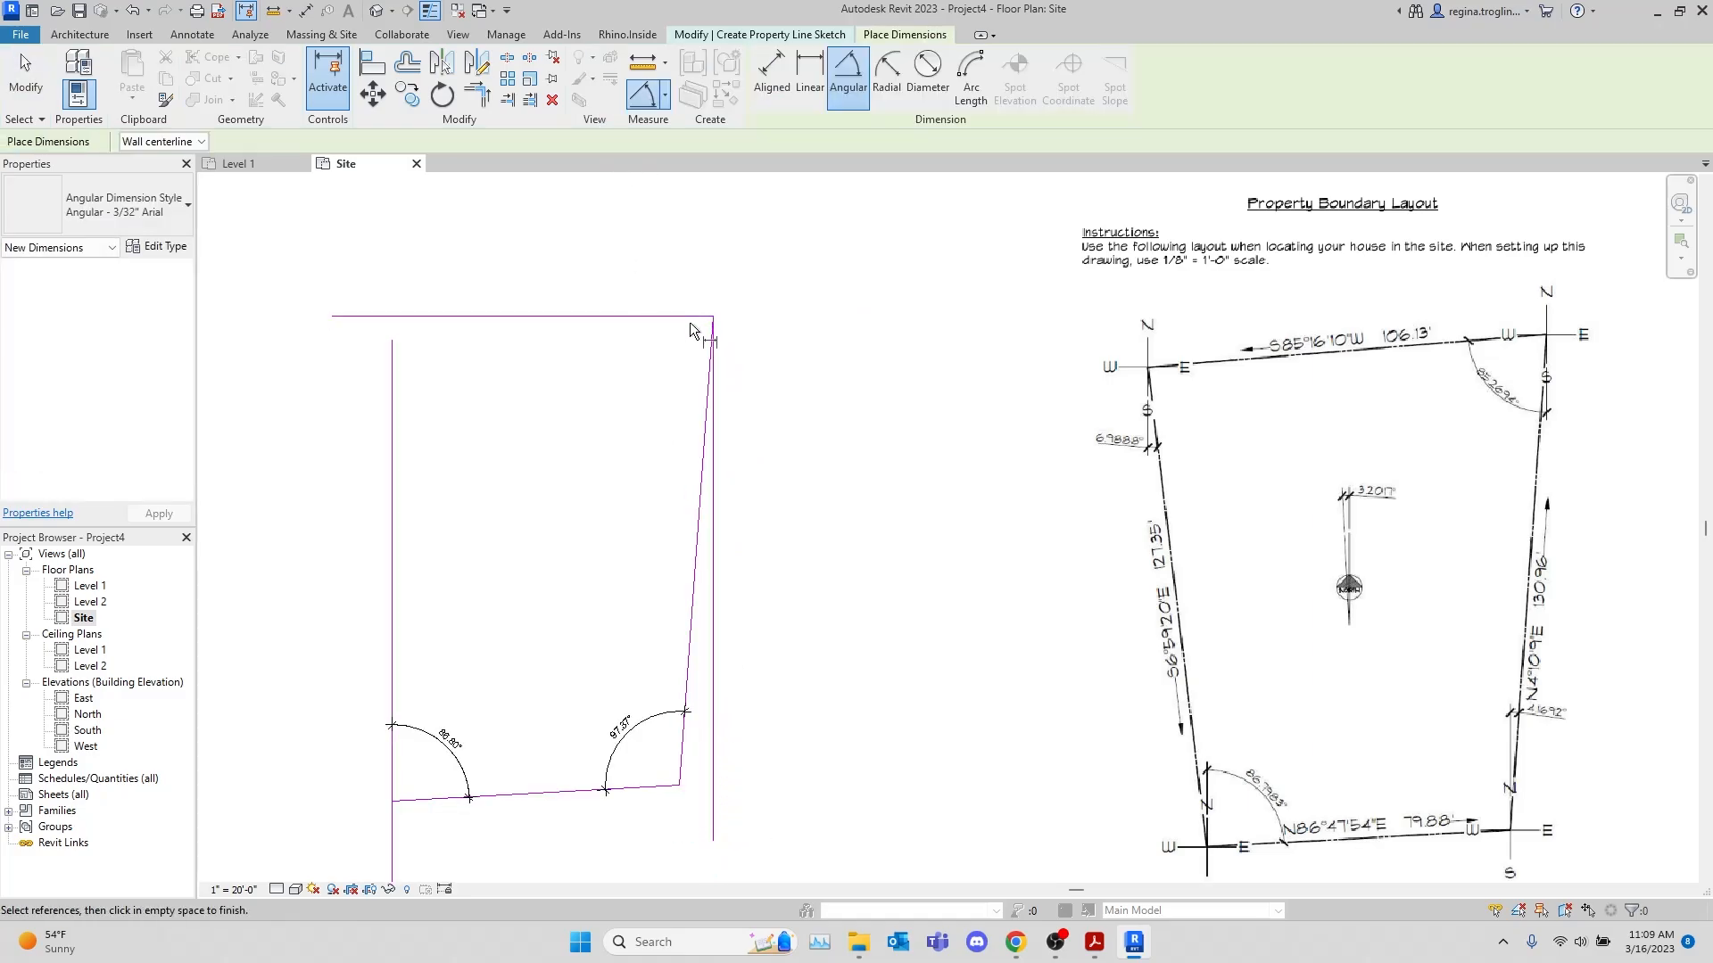
click(716, 467)
click(578, 315)
click(648, 391)
key(Escape)
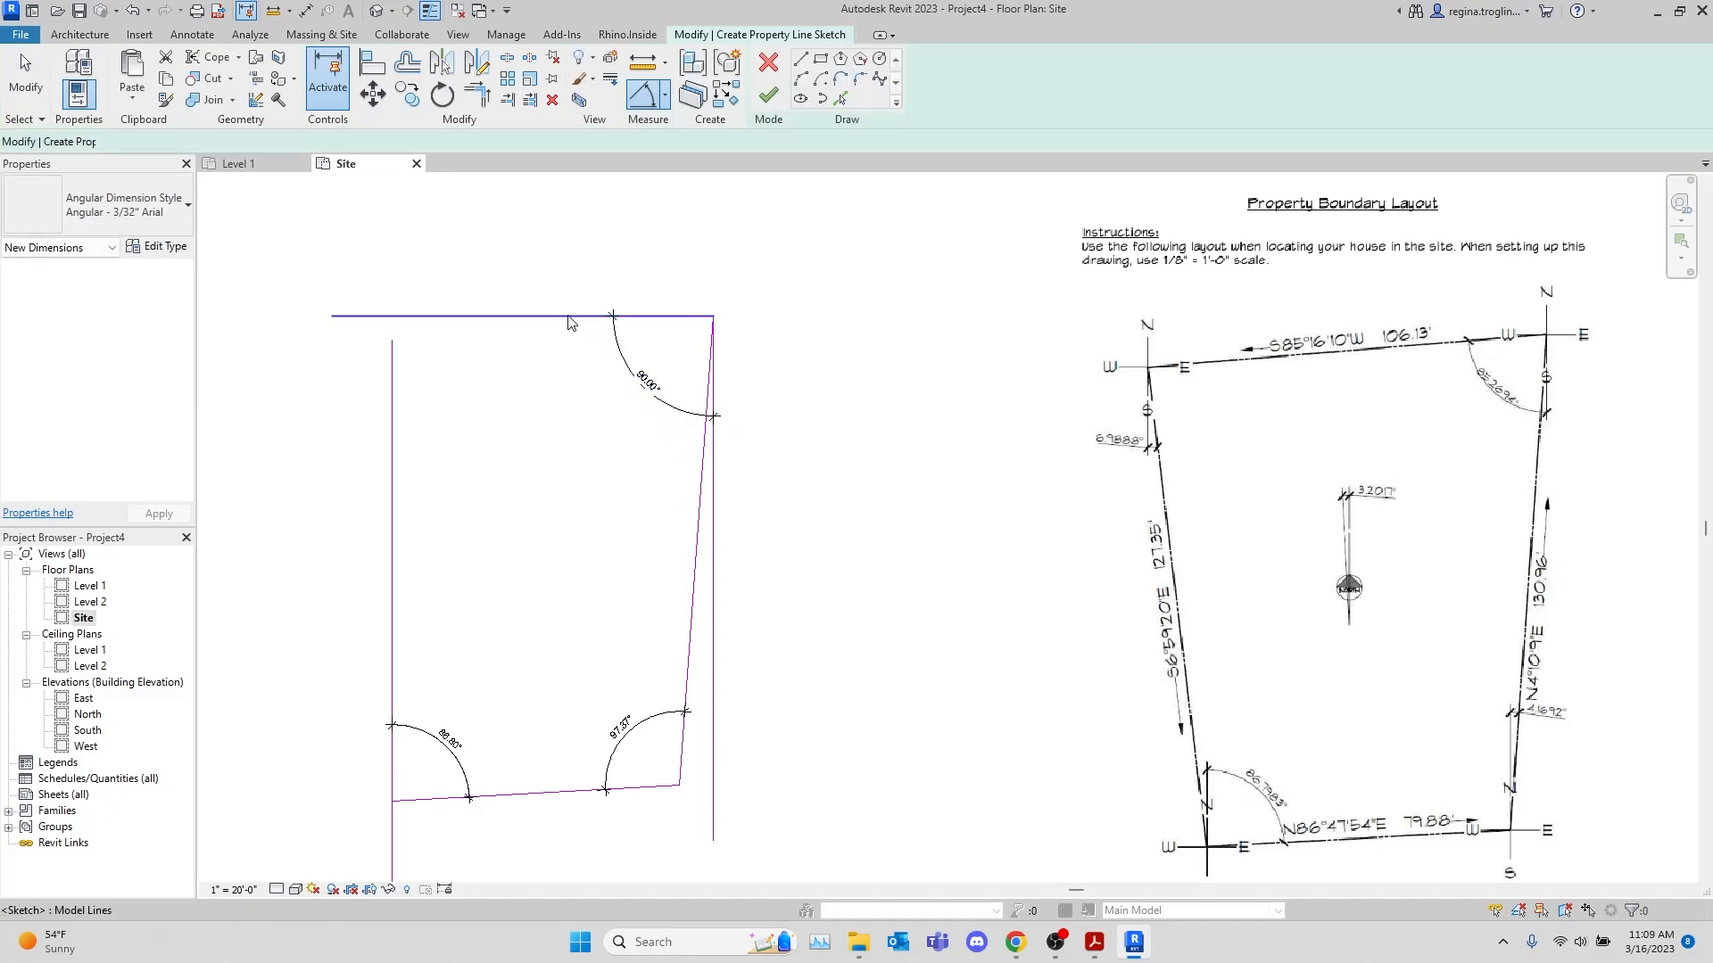
Try to reduce the angle between the 106.13' top line and the vertical reference line, and undo the change
click(571, 317)
click(646, 381)
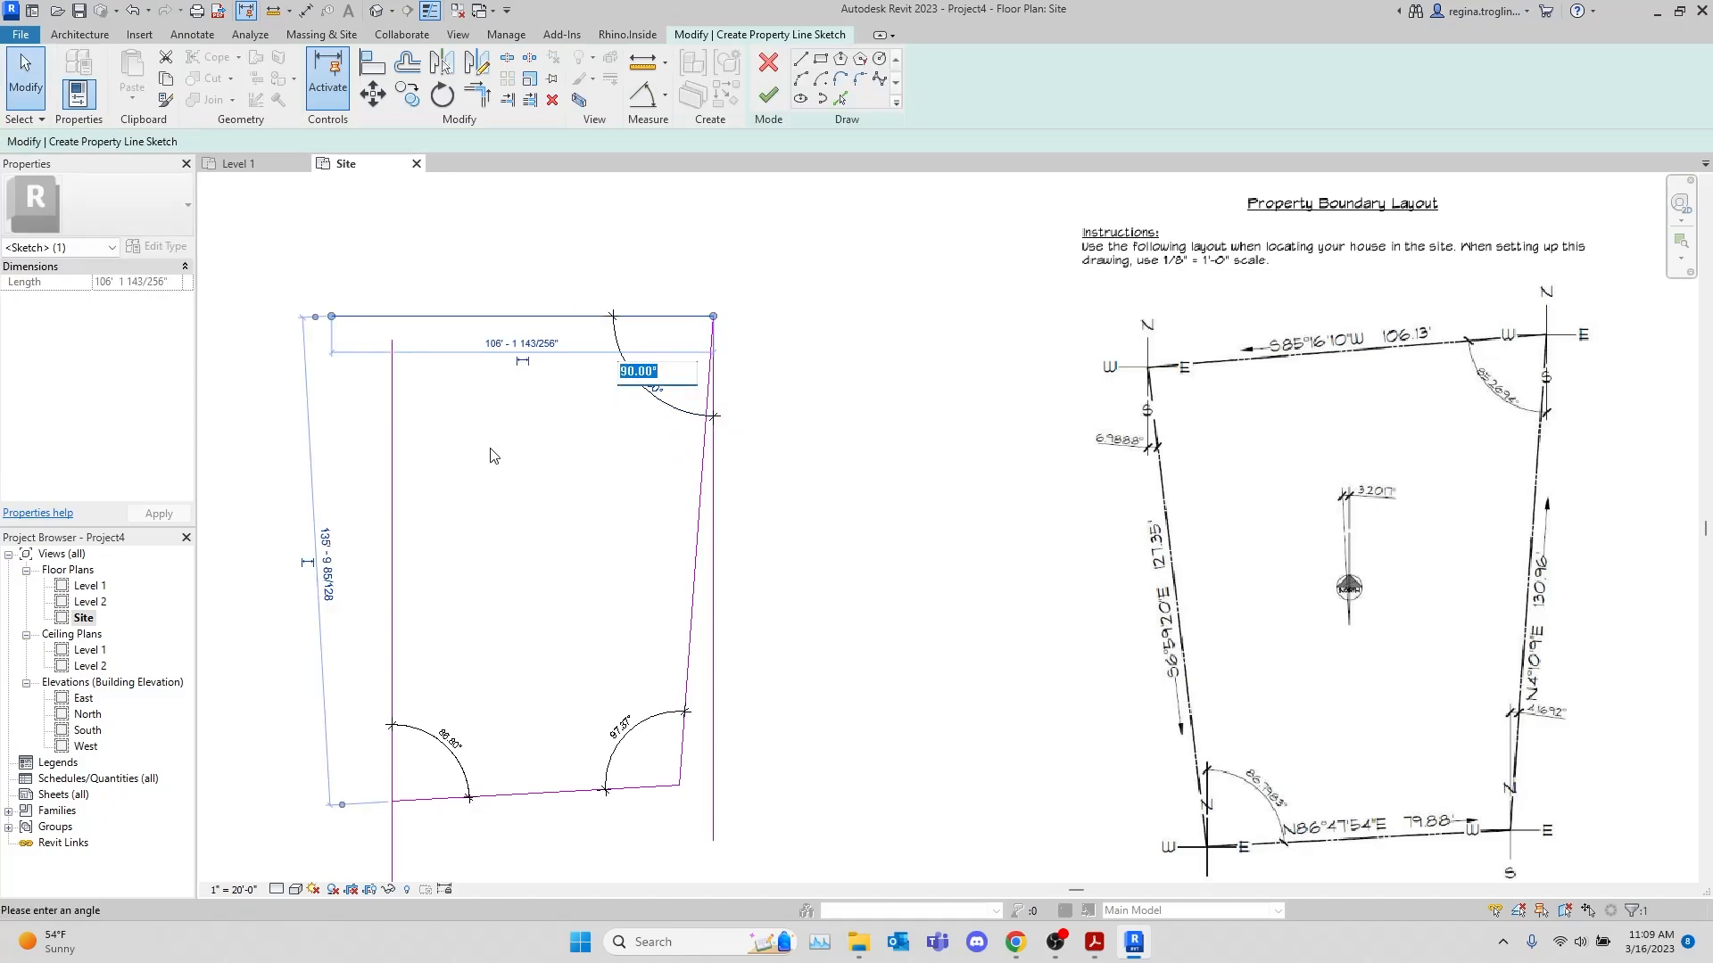
text(85.)
key(Return)
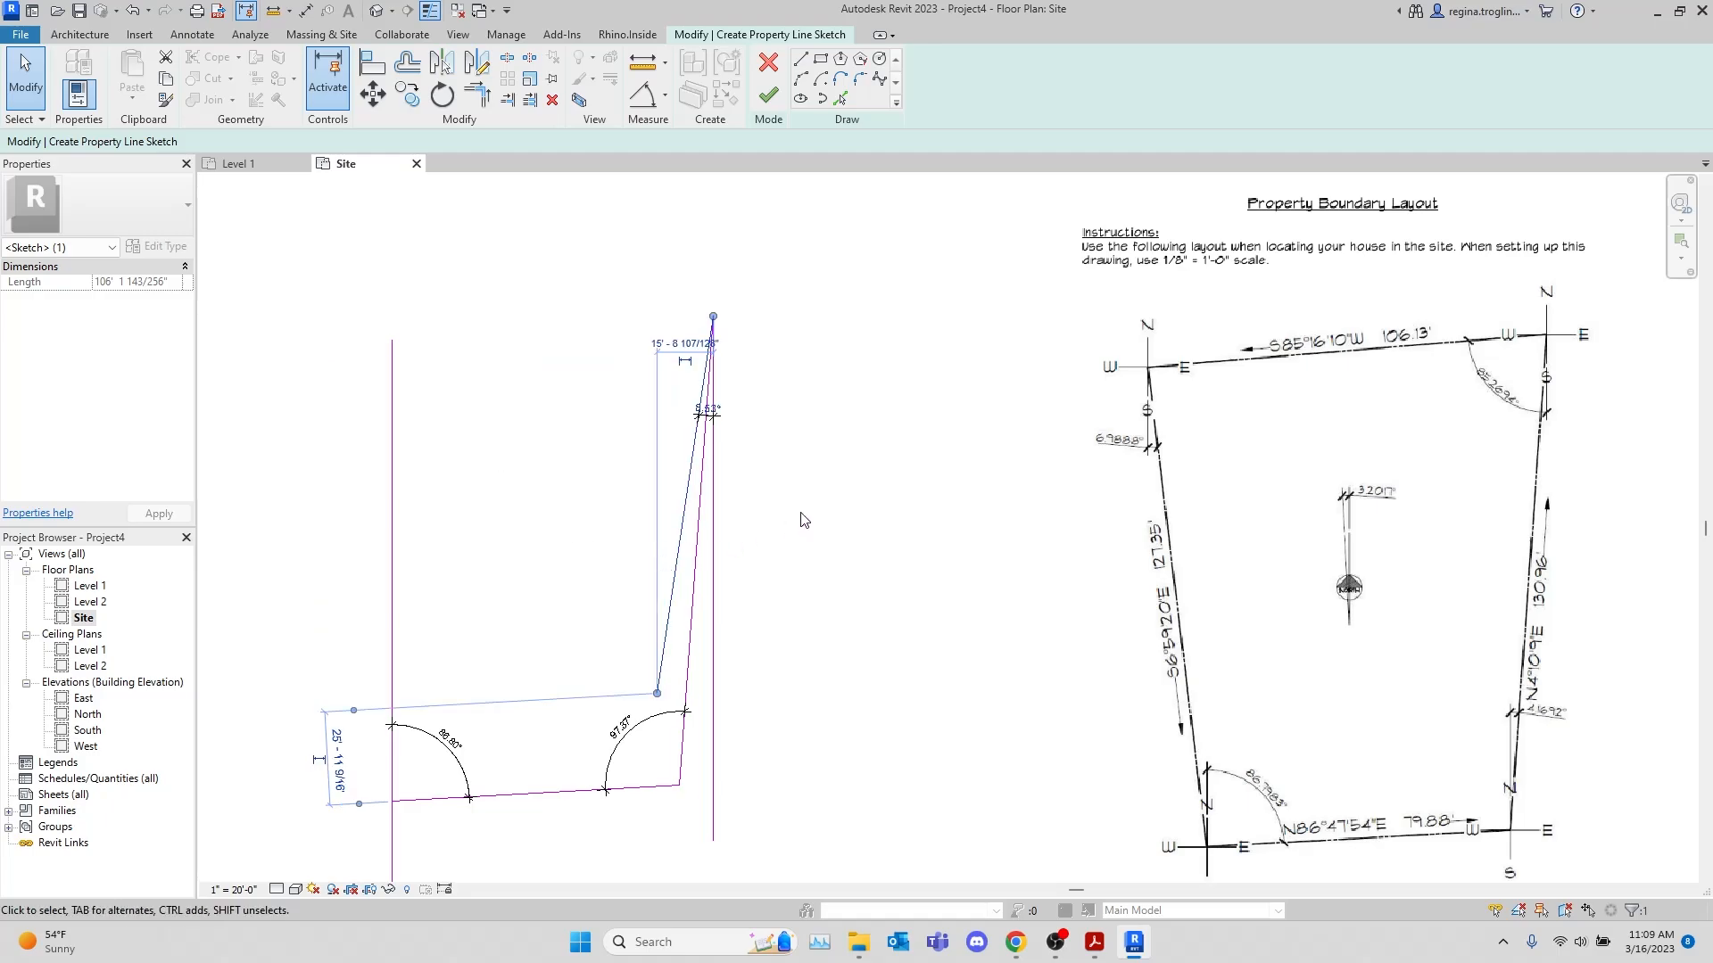
key(ctrl+z)
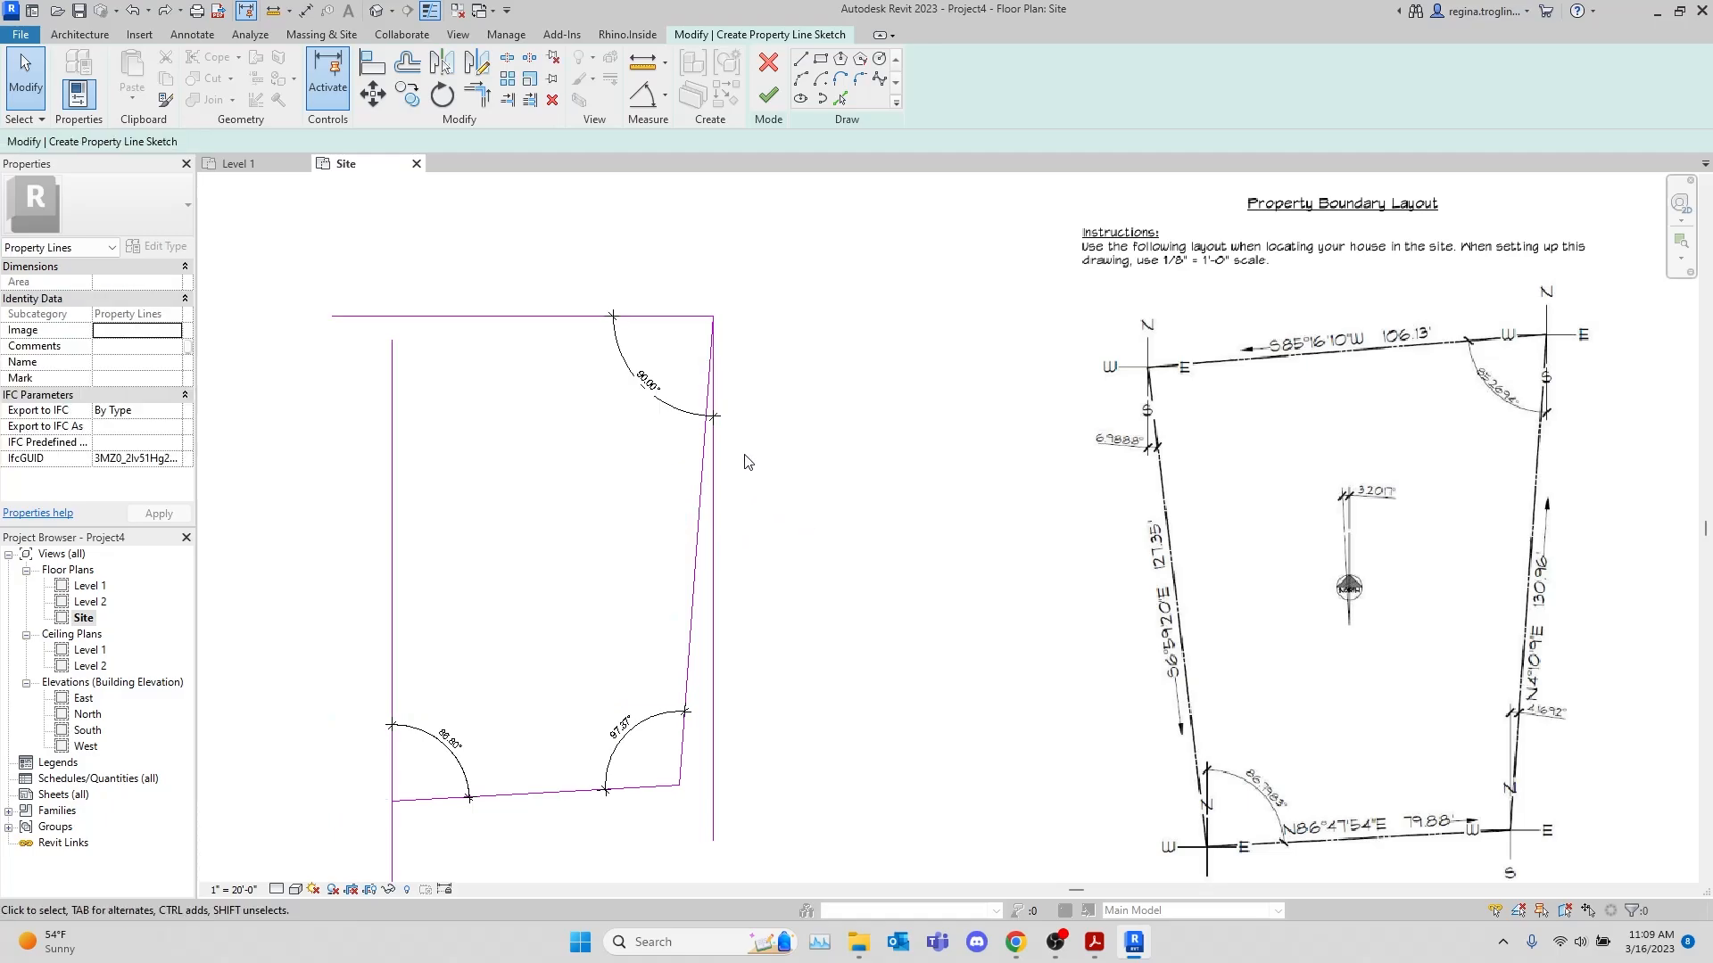
Set the angle between the 106.13' top line and the east vertical reference line to 85.27°
click(658, 317)
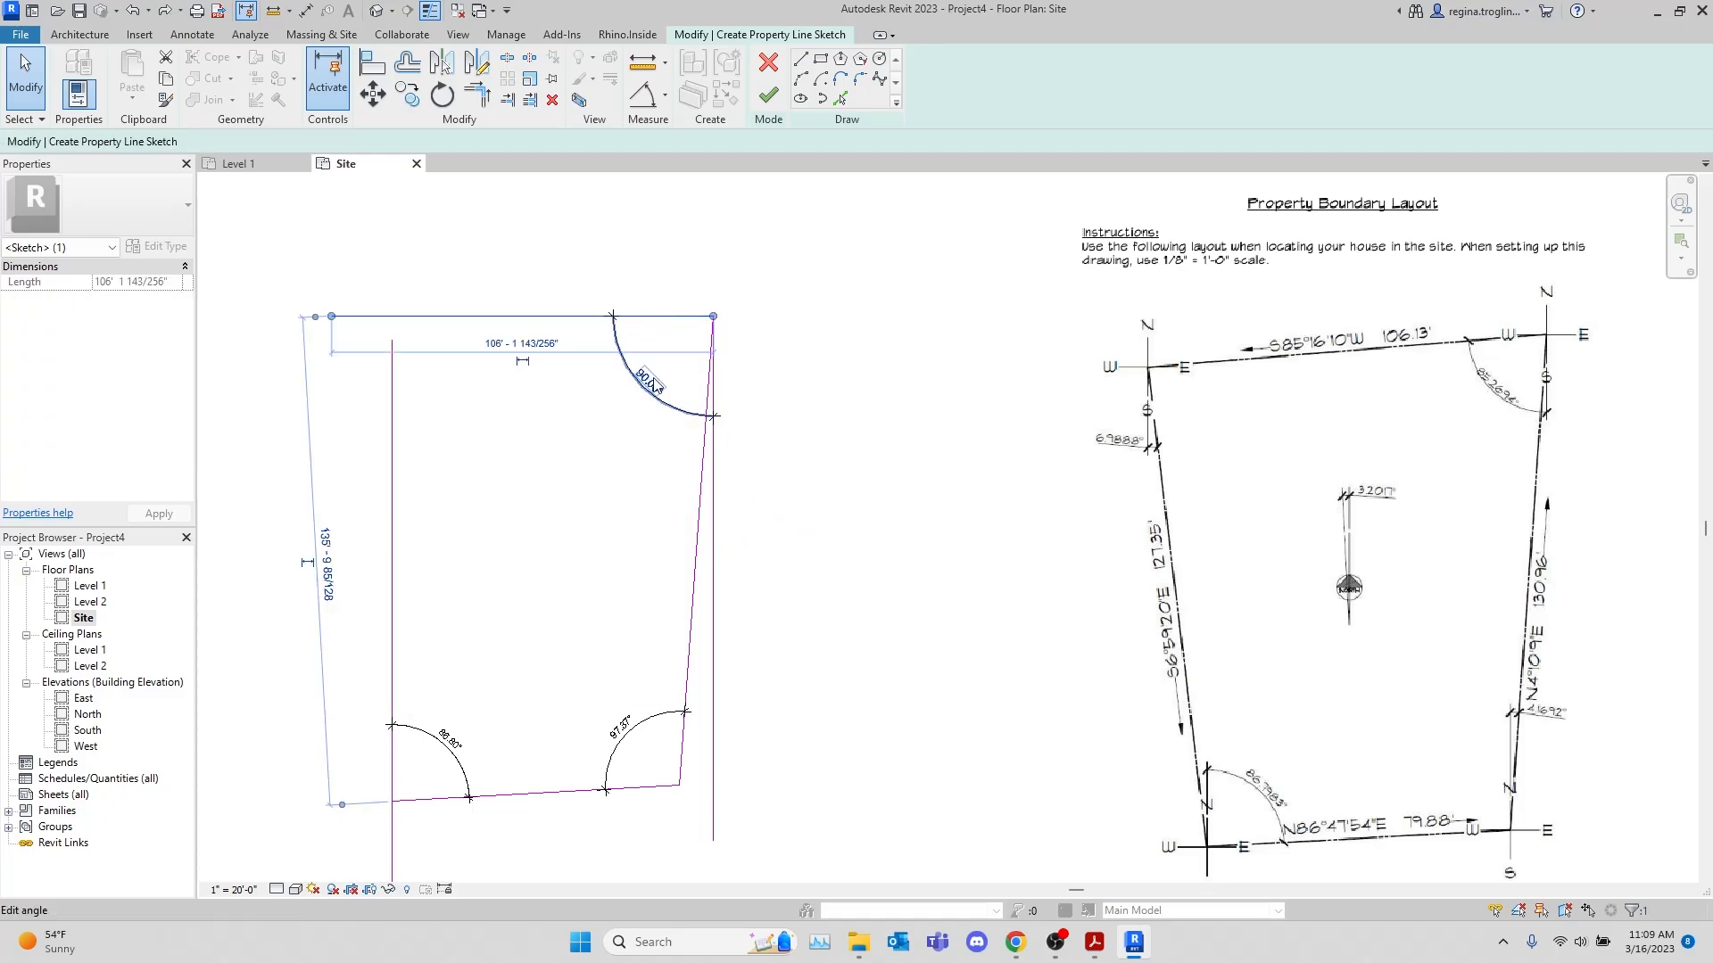
click(644, 379)
text(85)
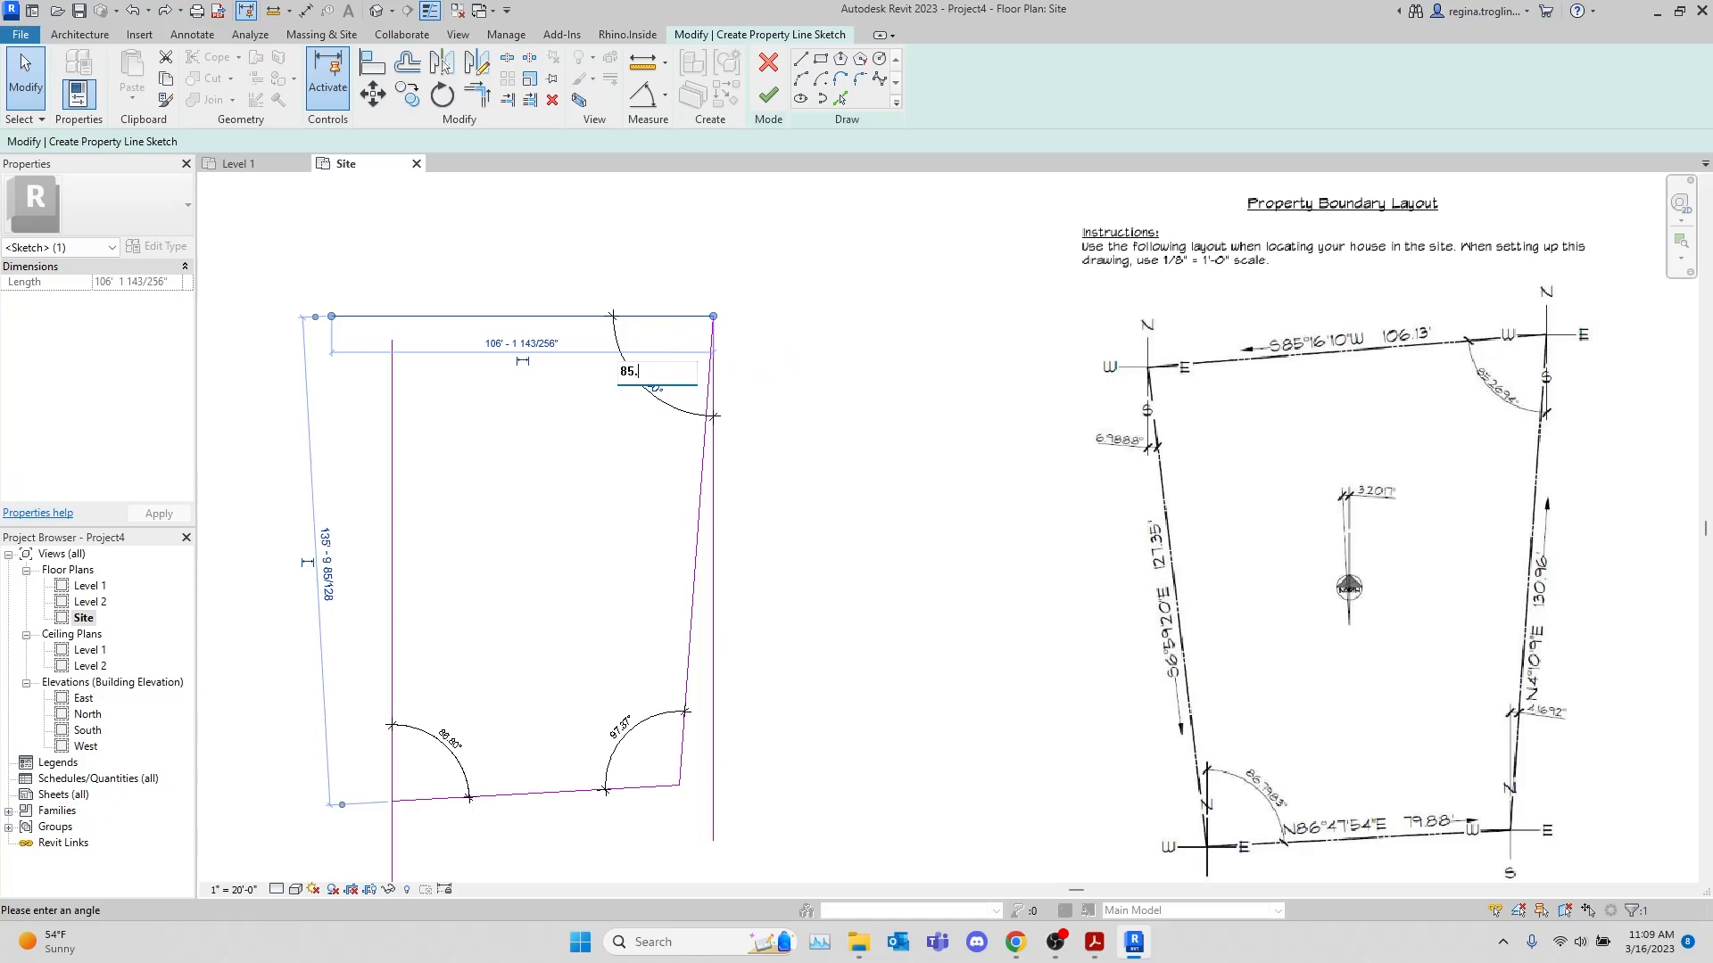
text(.27)
key(Return)
click(789, 348)
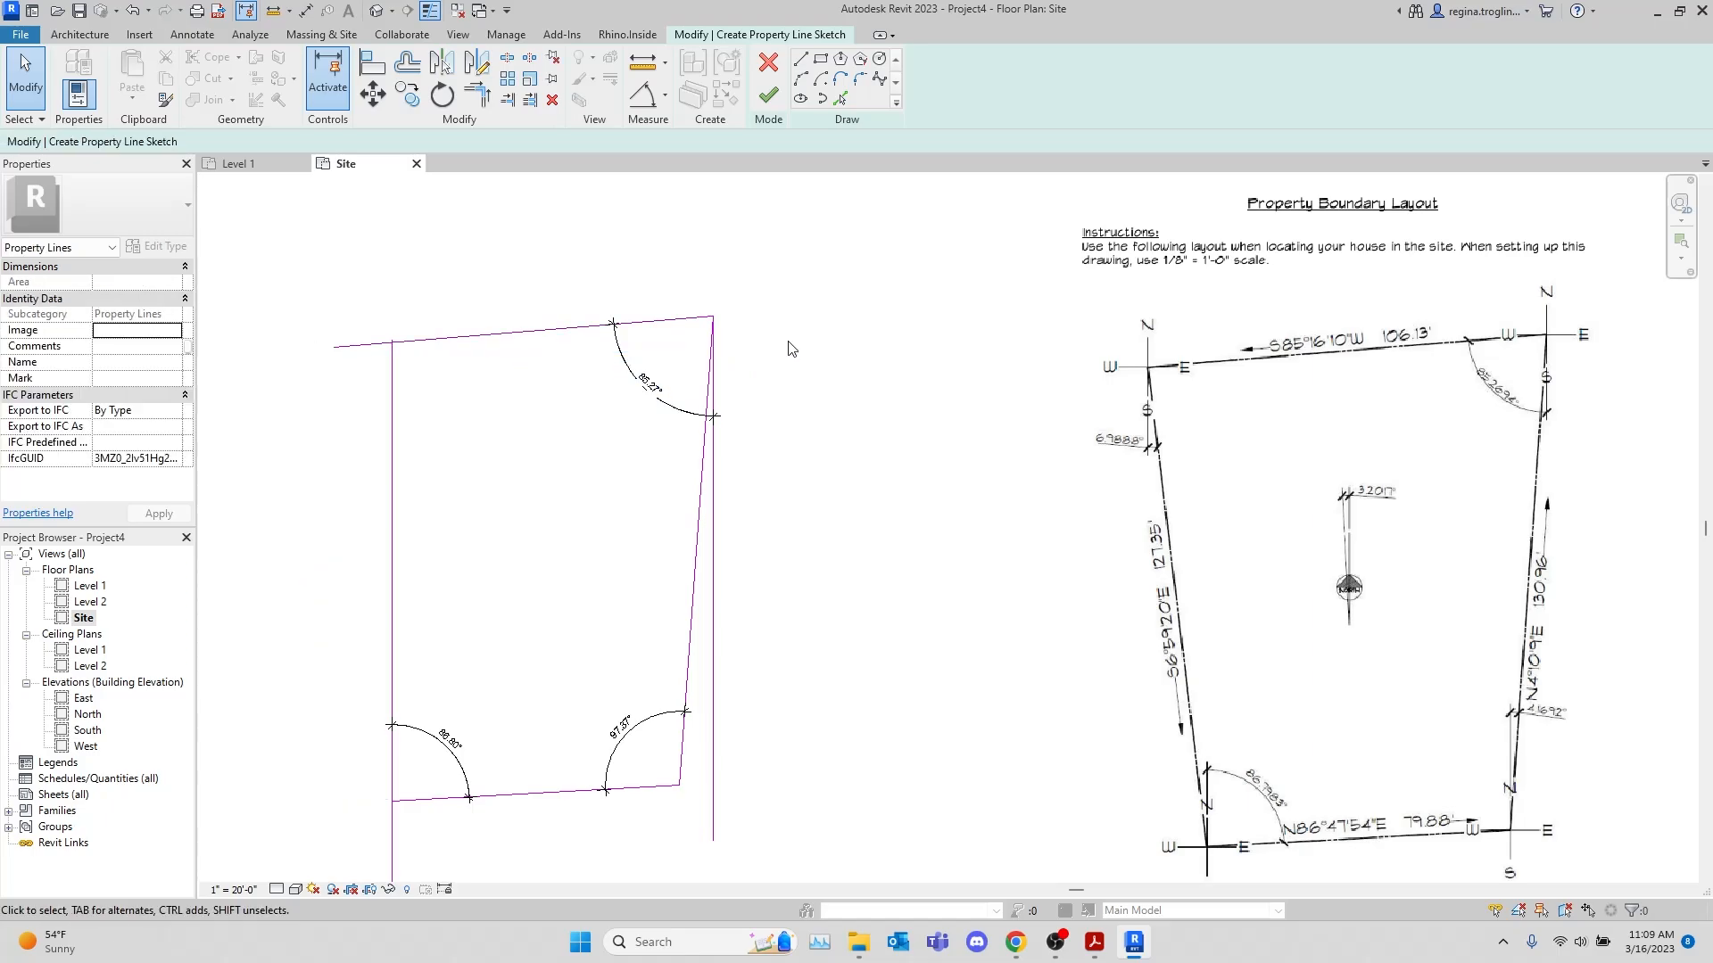
Delete the two vertical reference lines on the east and west sides of the boundary sketch
click(724, 420)
key(Delete)
mouse_move(715, 654)
middle_down()
mouse_move(906, 490)
mouse_move(771, 527)
middle_up()
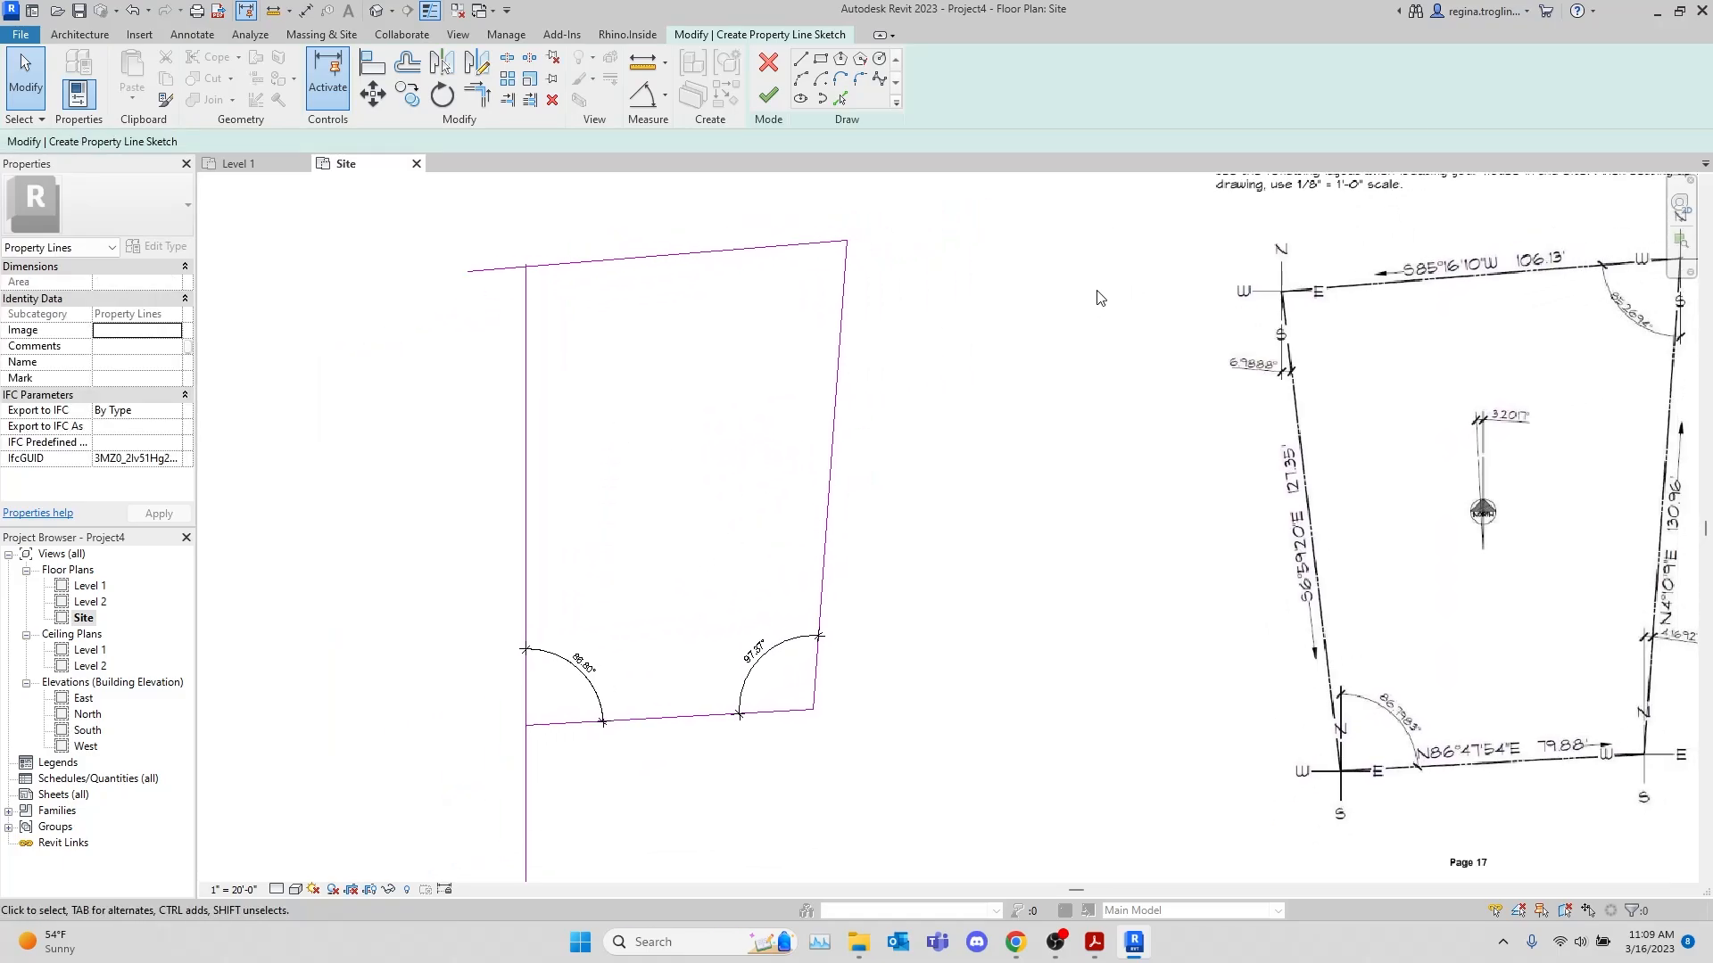
click(525, 375)
key(Delete)
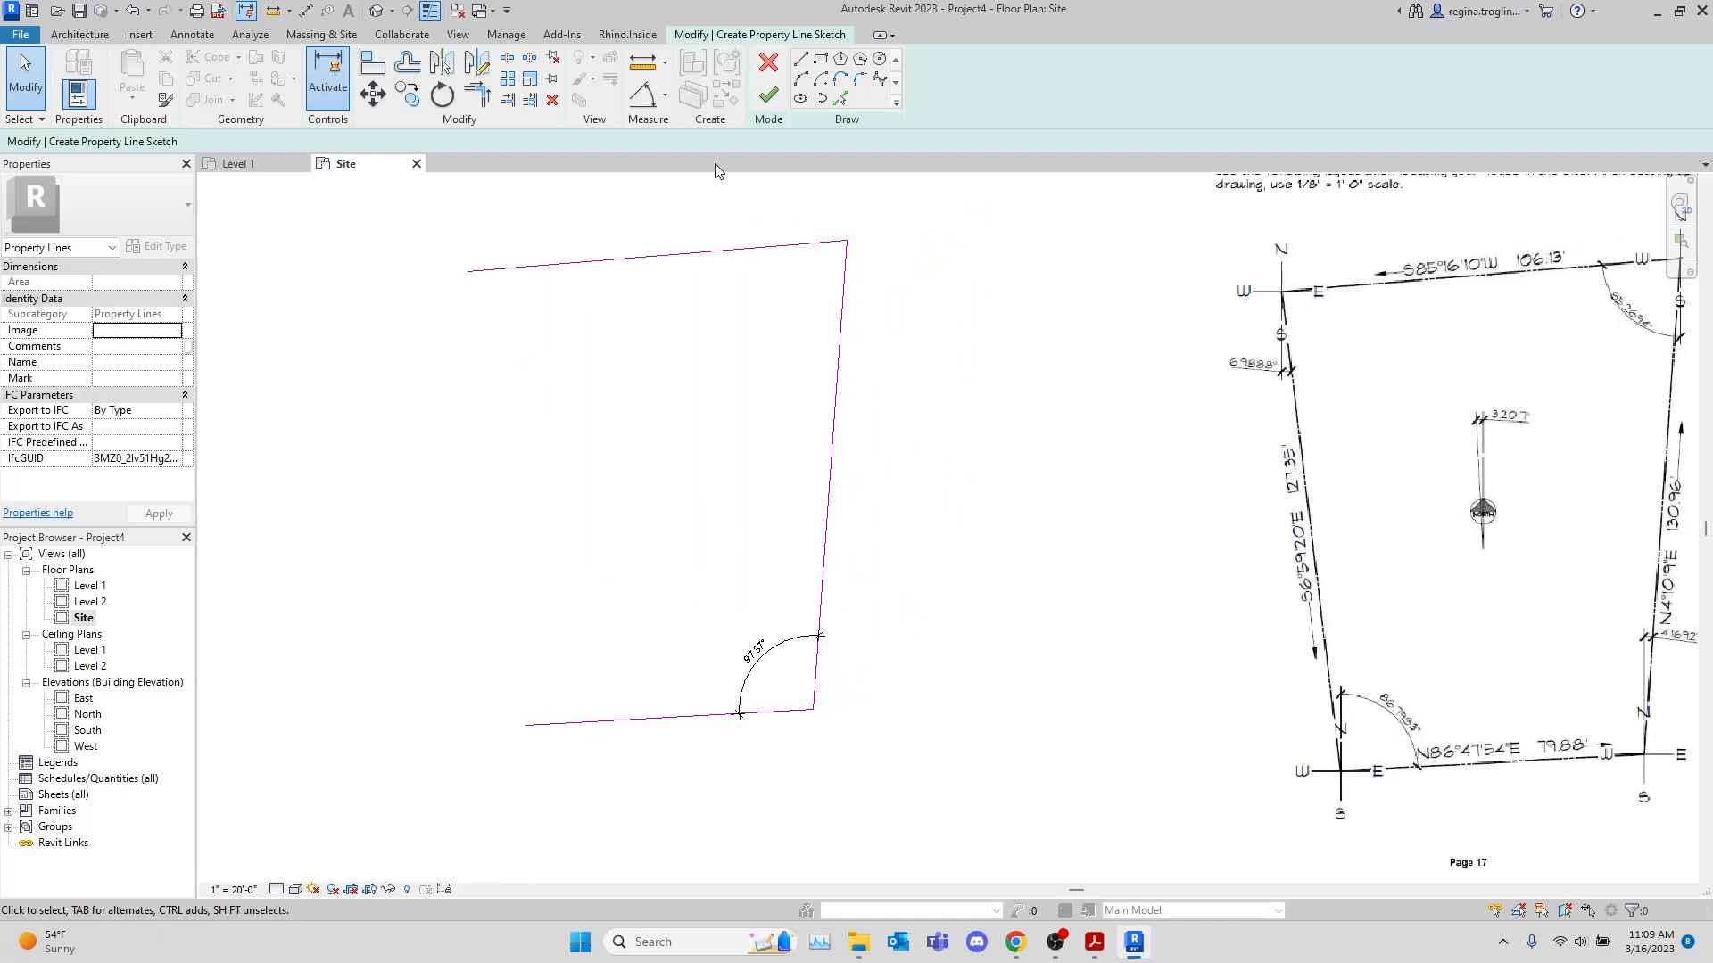
Close the boundary with a line joining the west ends of the top and bottom lines, and finish the property line sketch
click(801, 60)
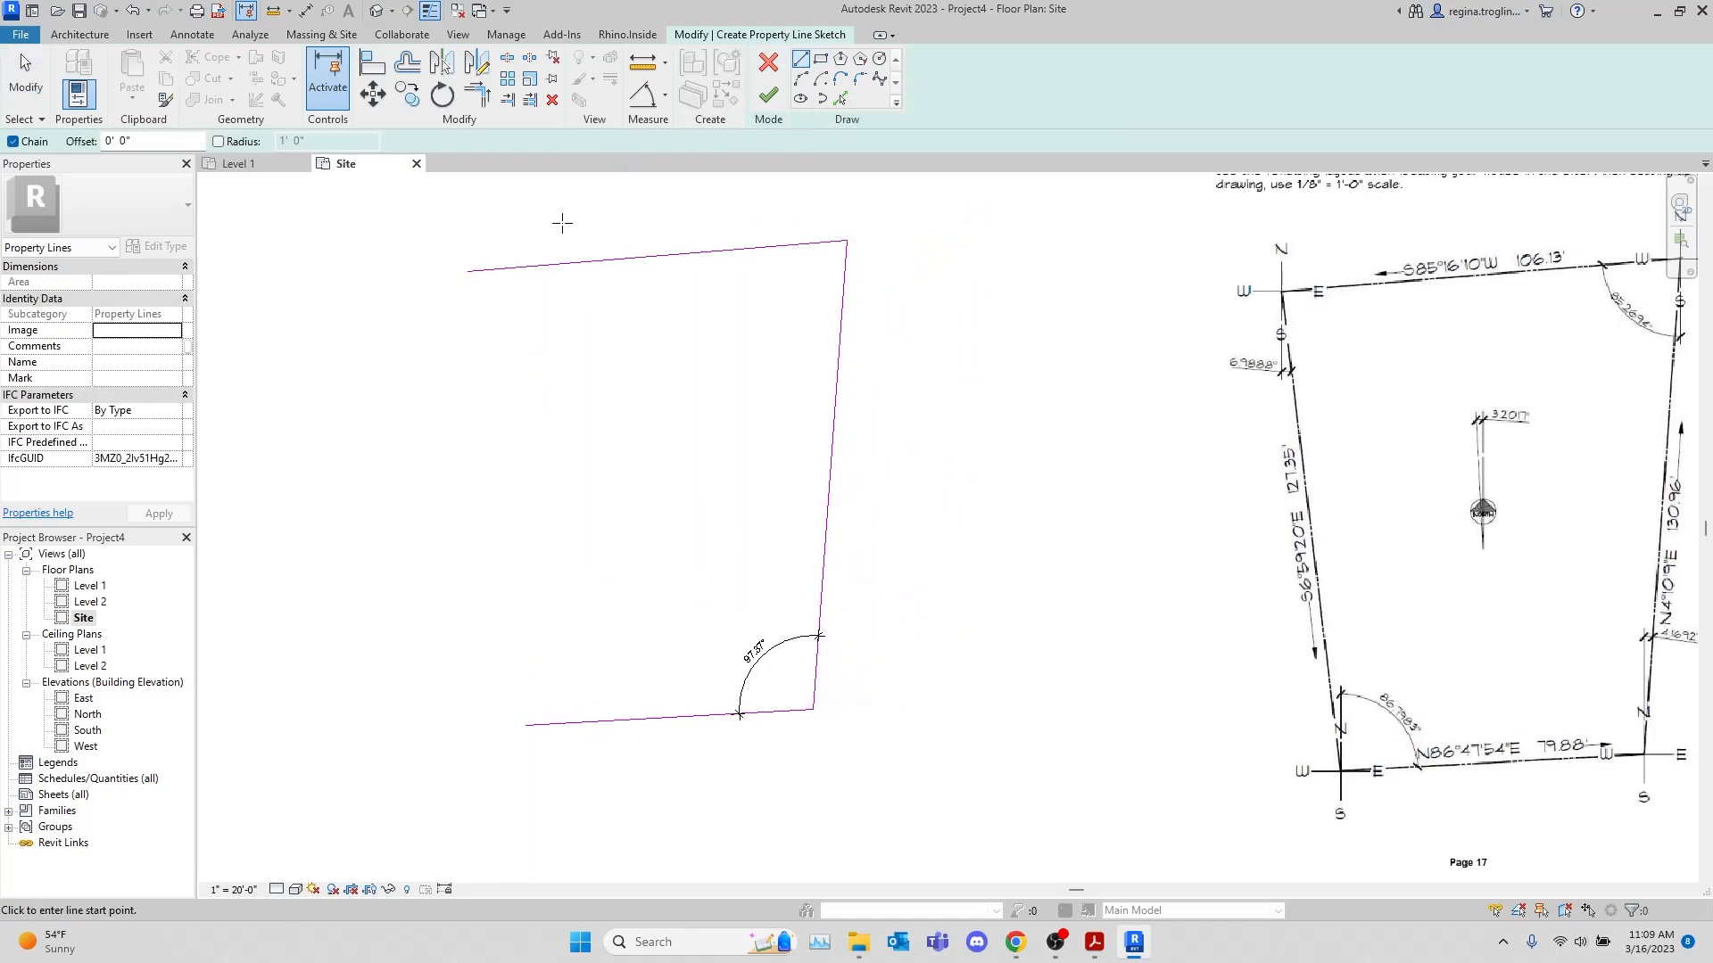
click(468, 270)
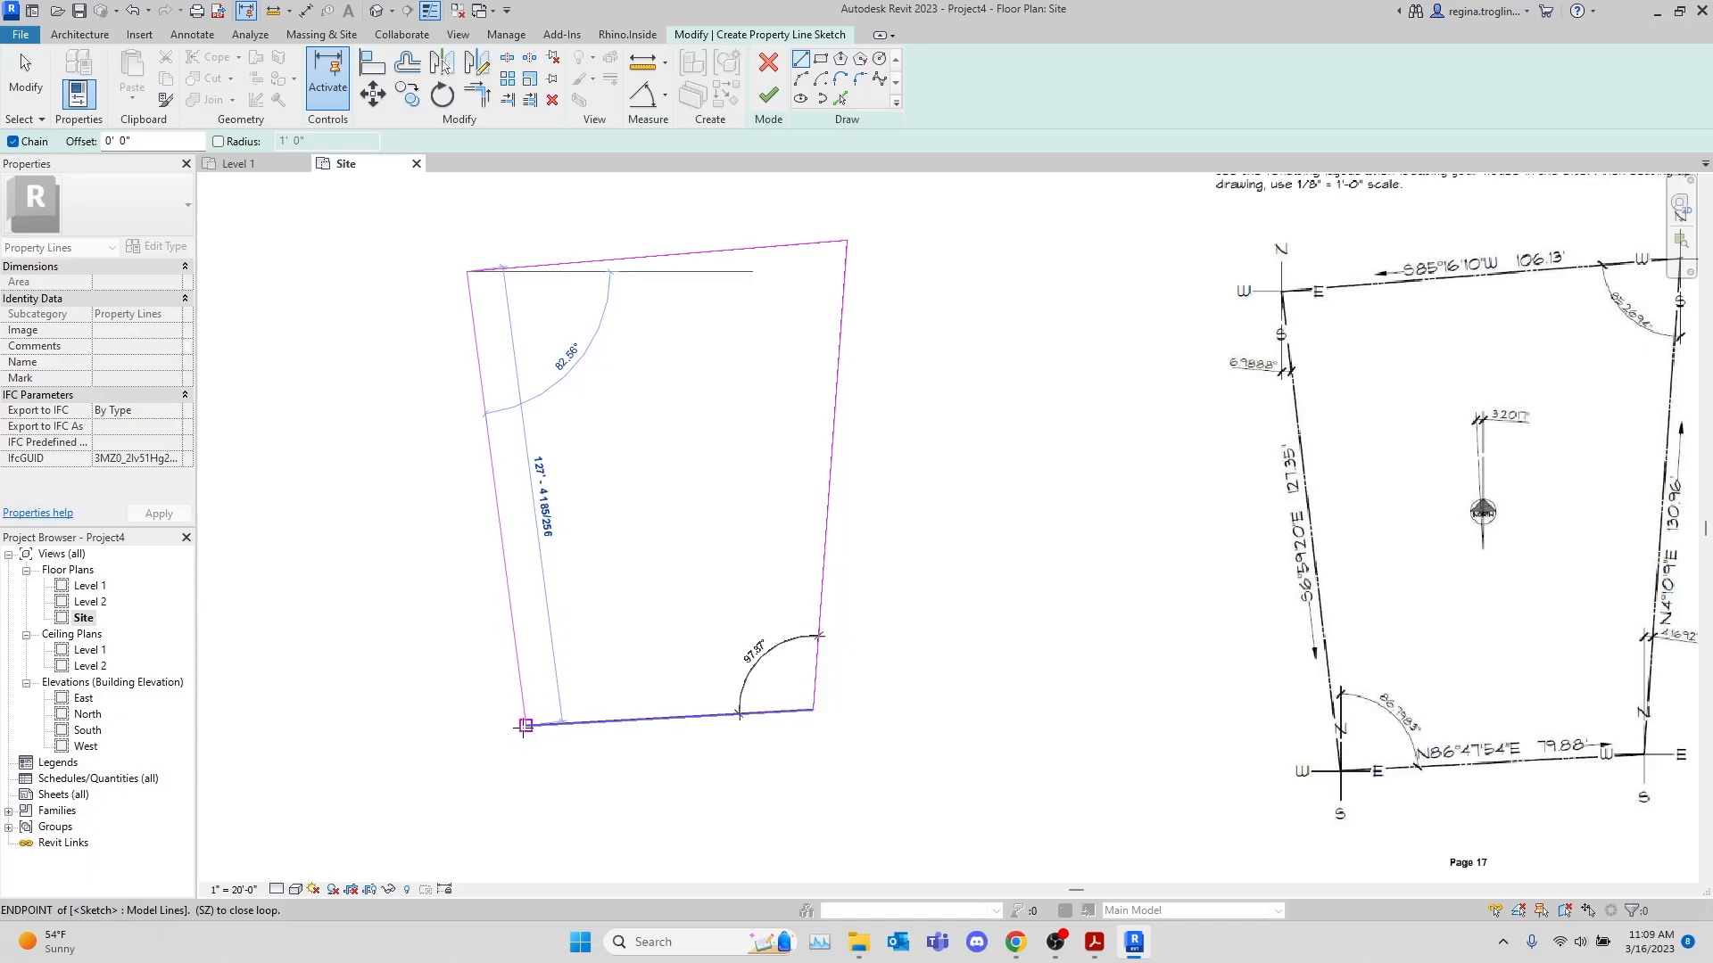
click(525, 726)
scroll(850, 344, down, 2)
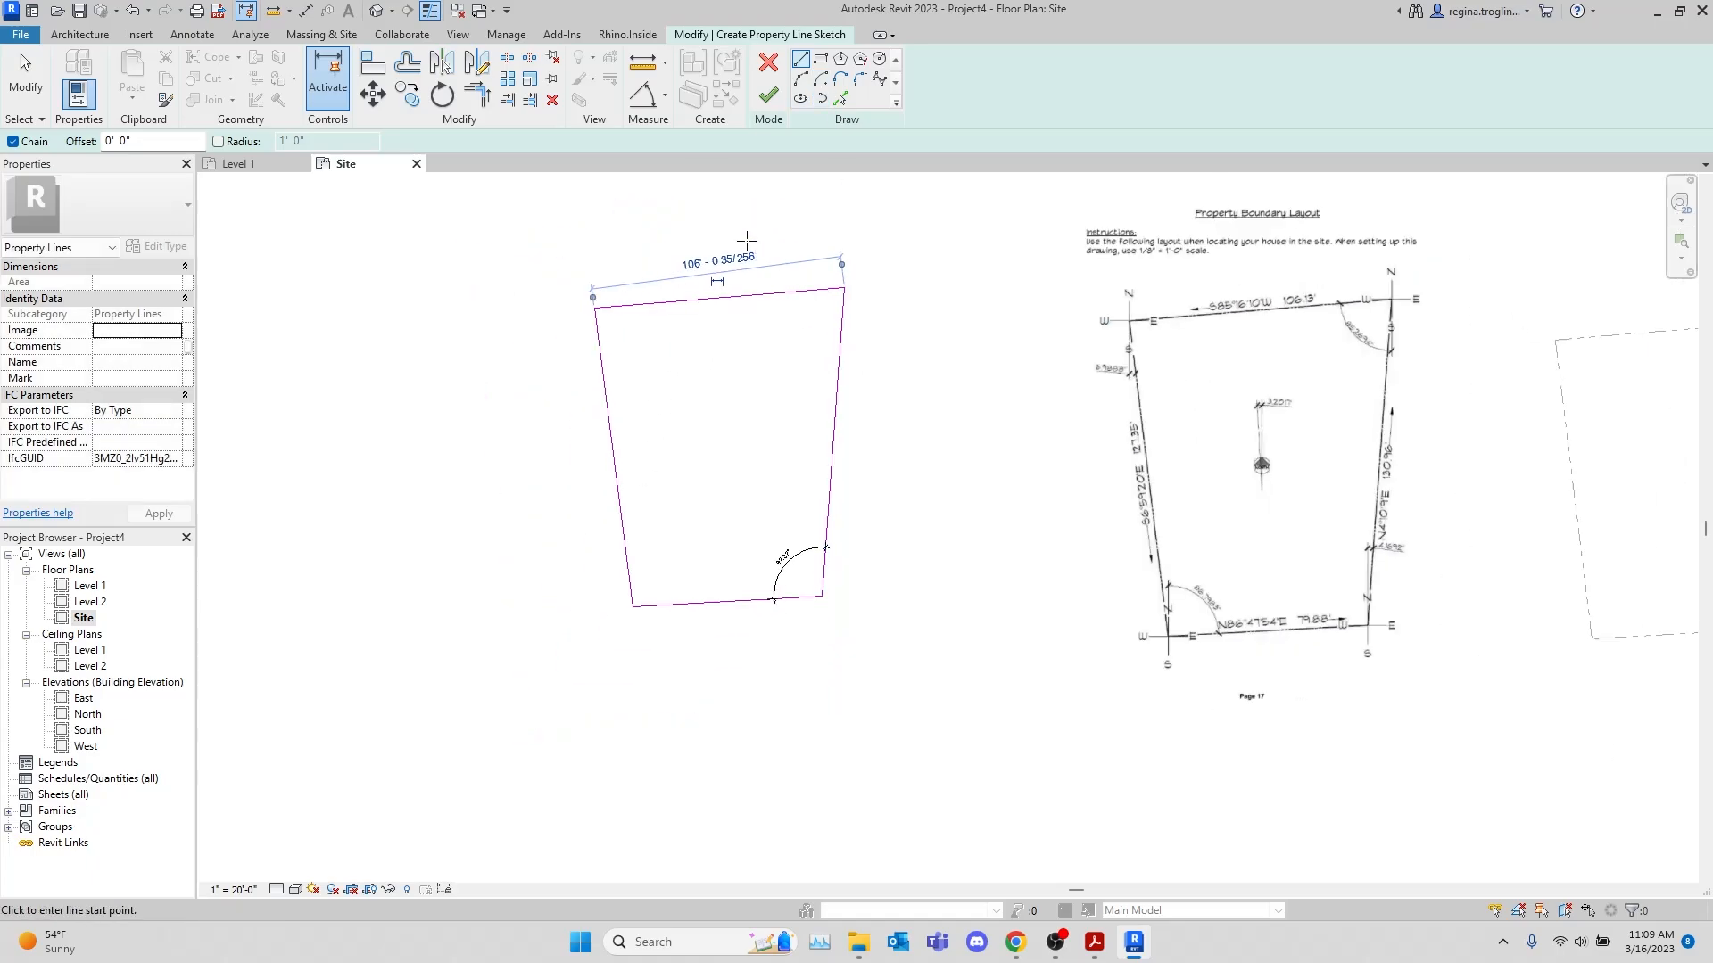
click(768, 94)
Move the sketched property line by its upper west corner onto the matching corner of the deed-data property line and compare their edges
middle_drag(1035, 519, 697, 539)
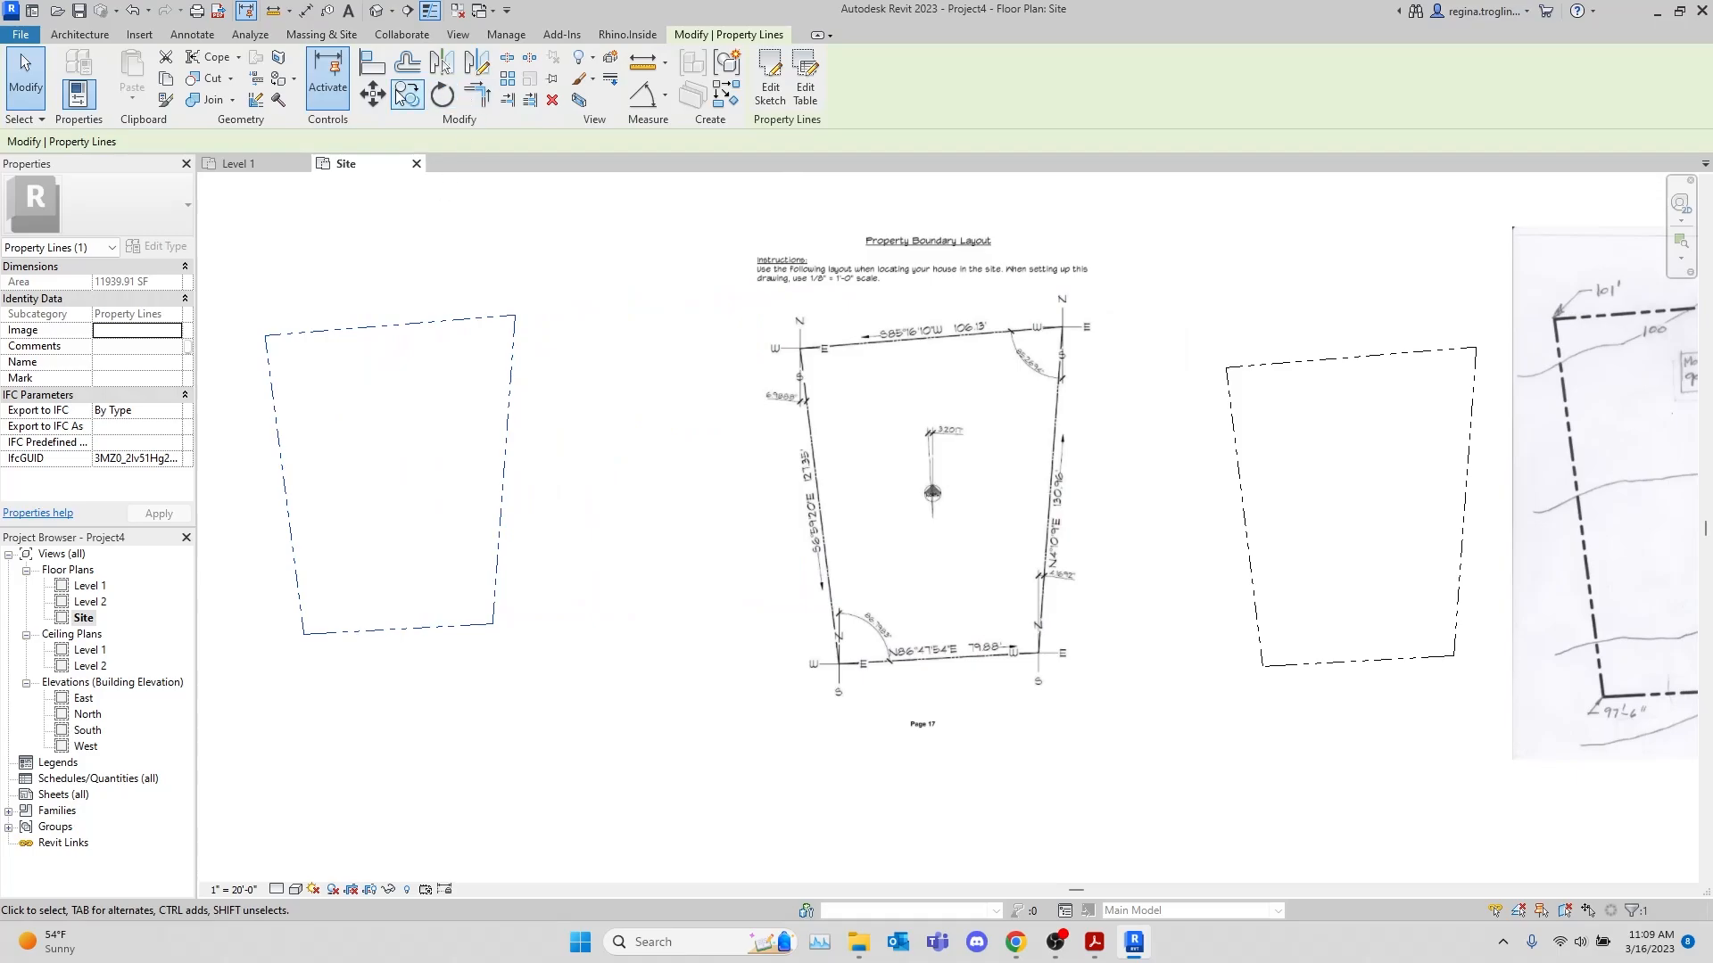
click(373, 93)
click(266, 336)
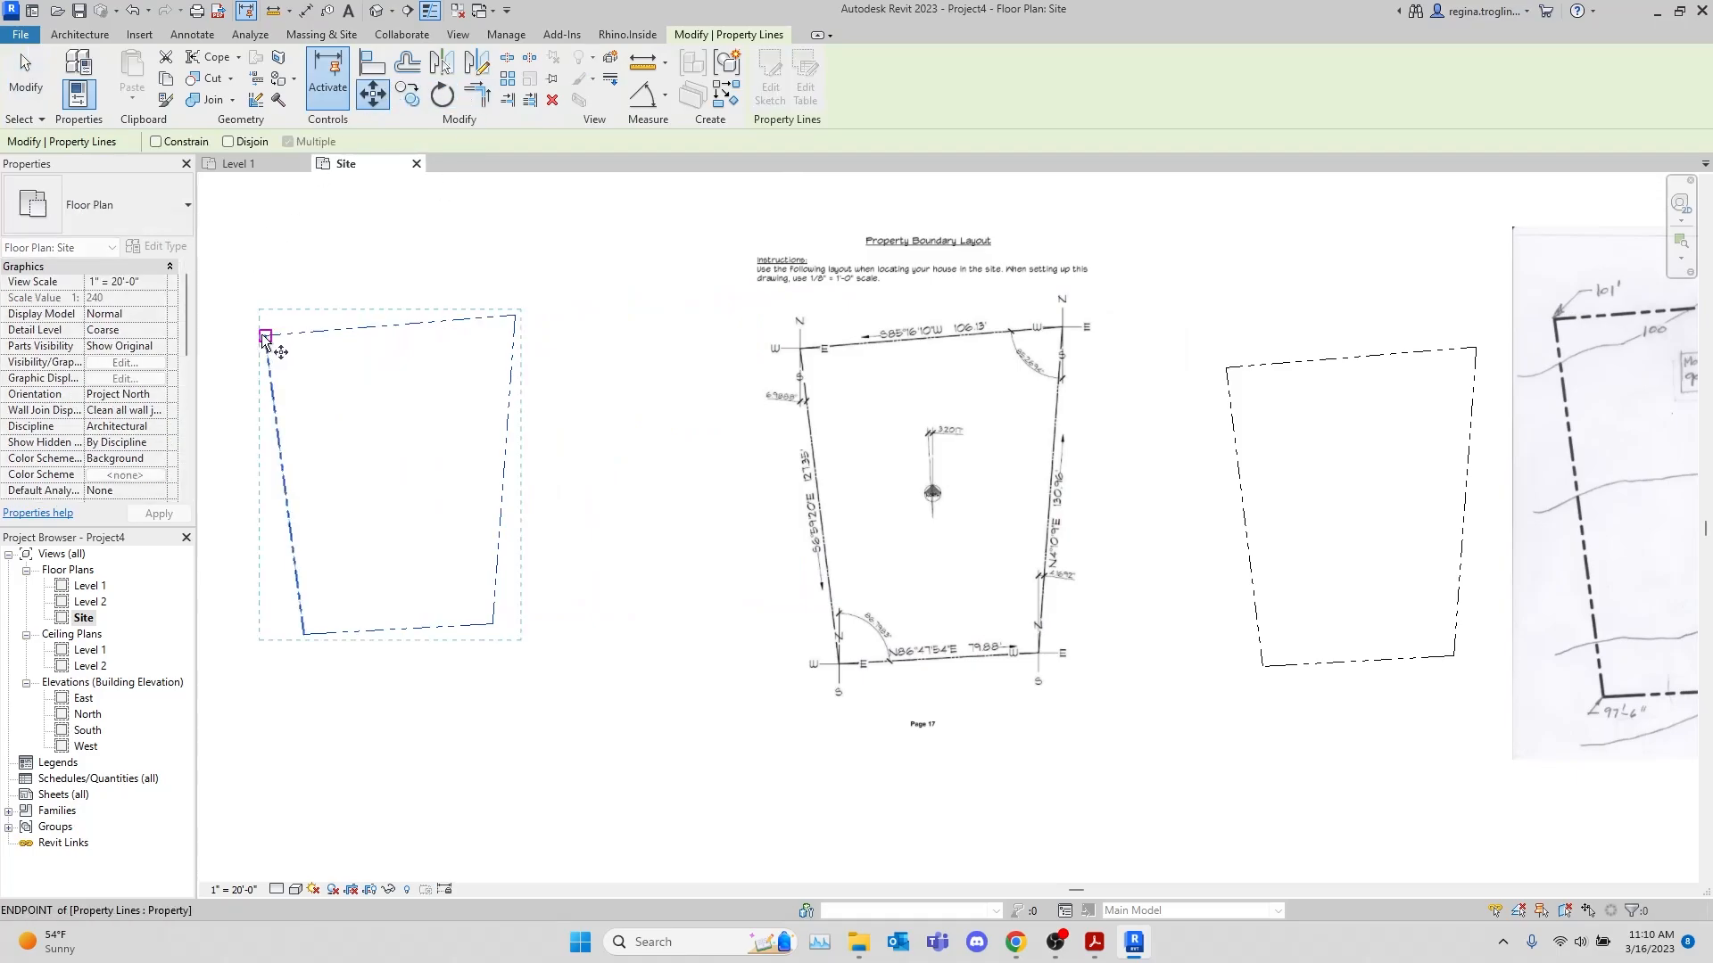
click(1224, 372)
middle_drag(1376, 734, 1034, 760)
scroll(981, 695, up, 5)
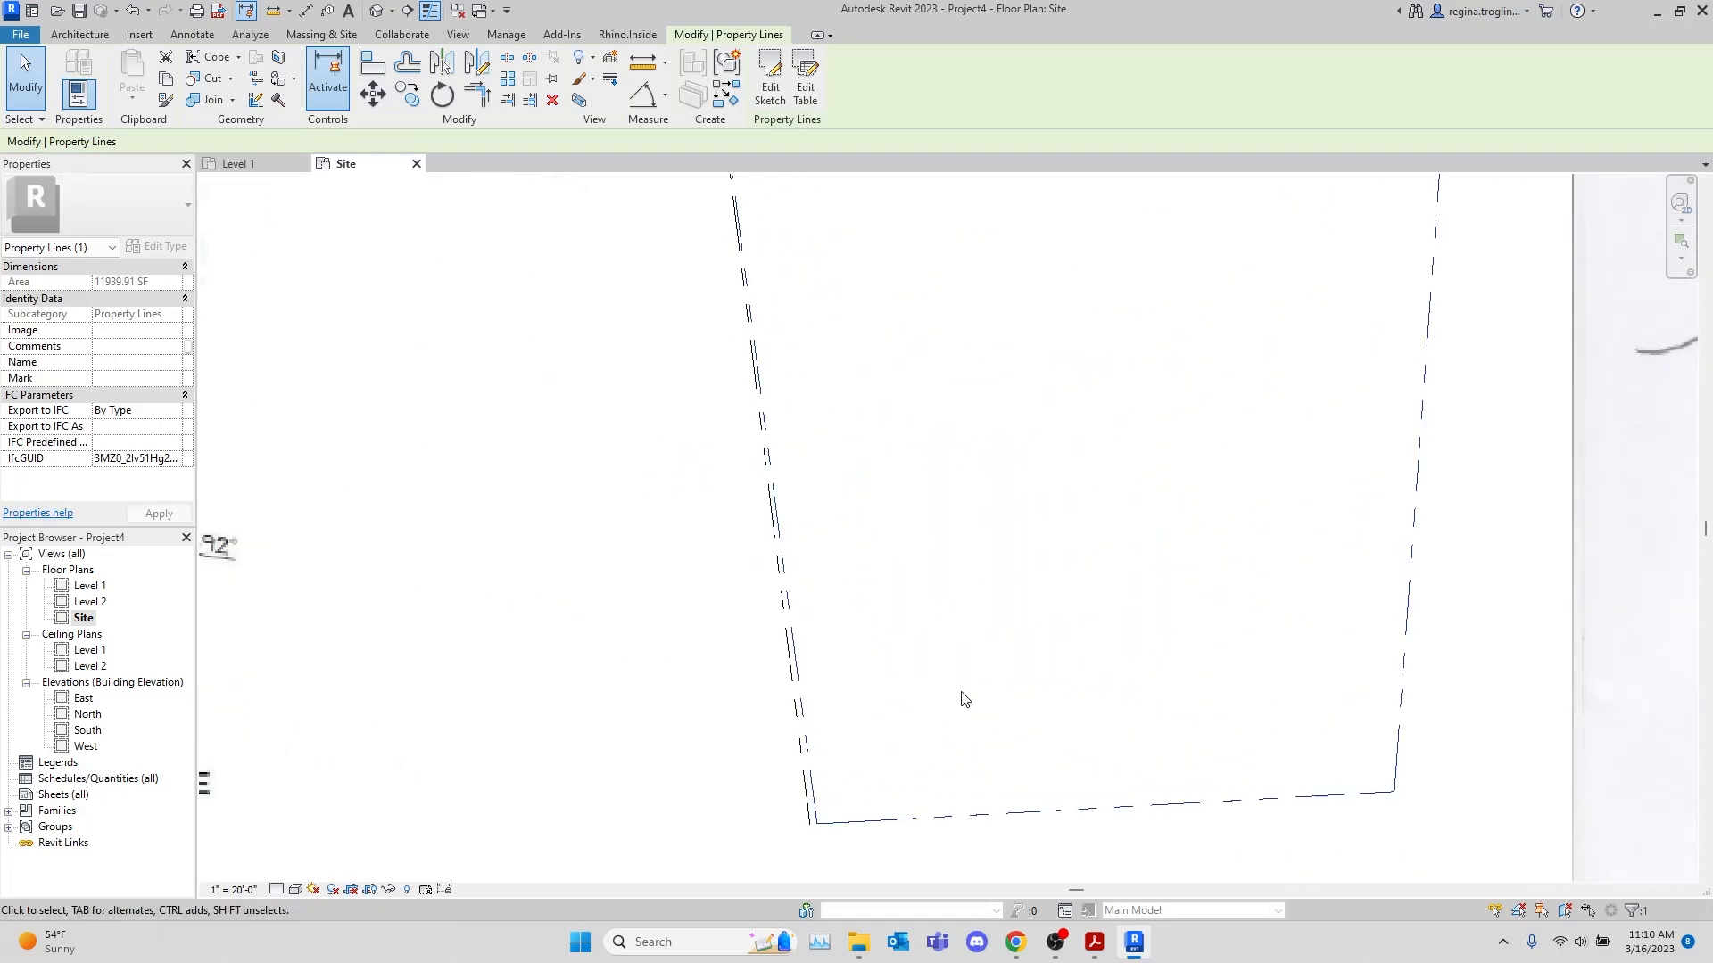
scroll(964, 698, down, 2)
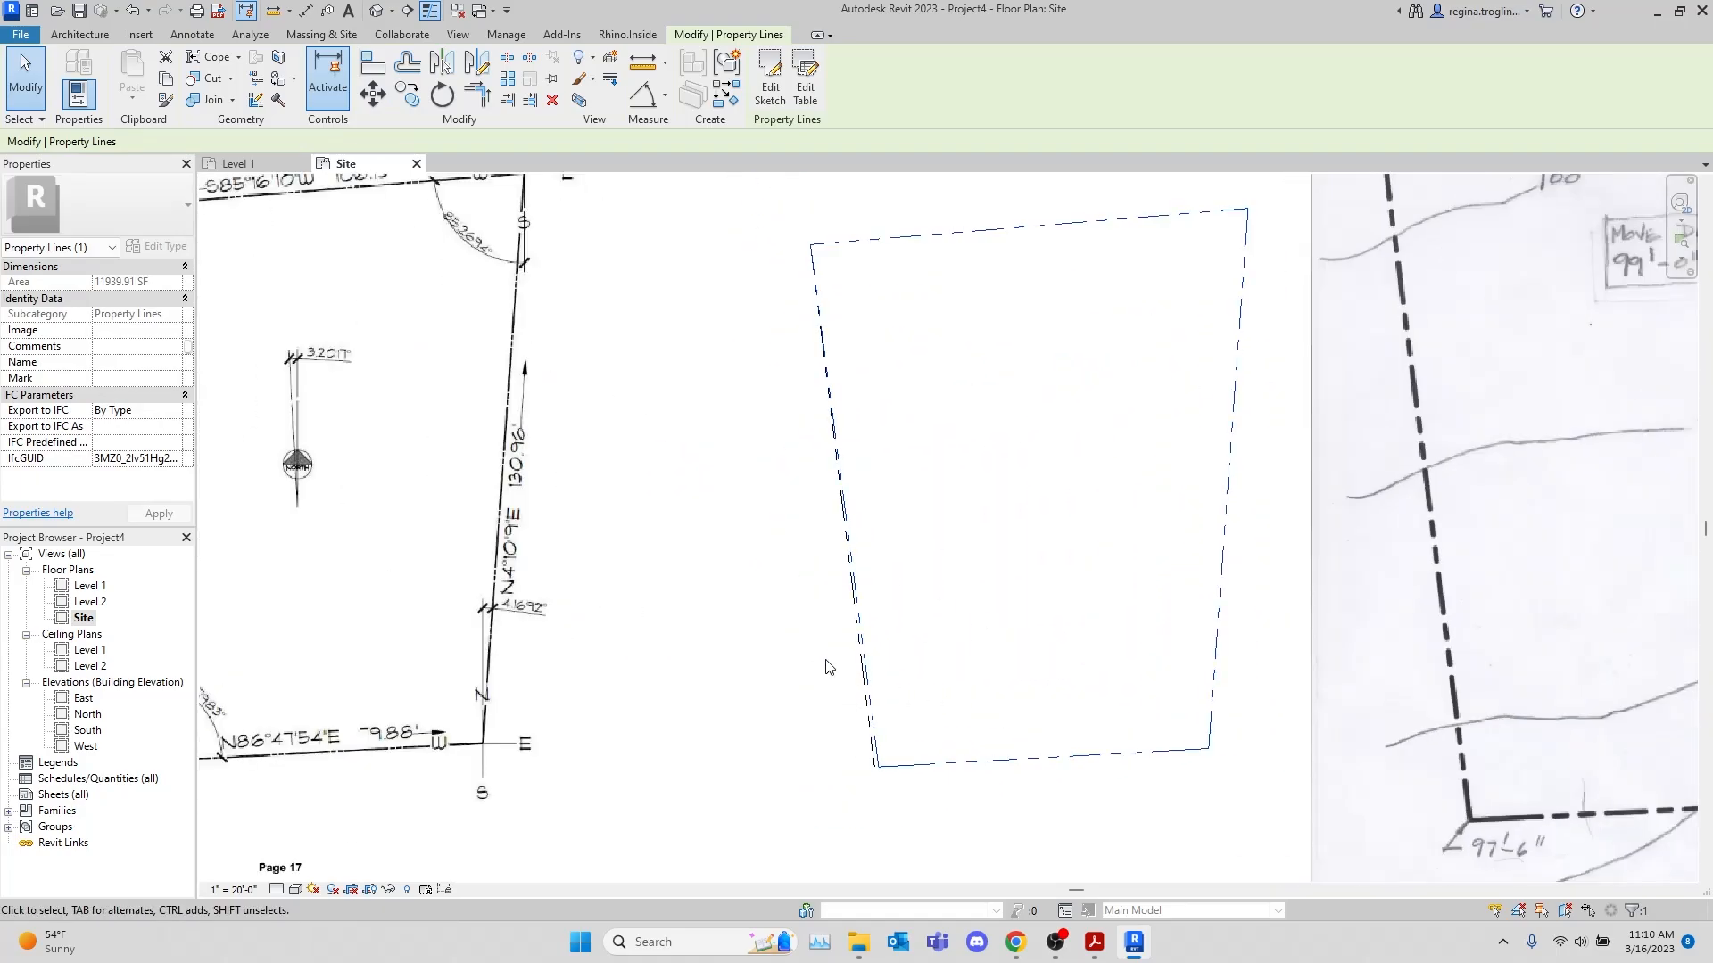
scroll(826, 668, down, 3)
middle_drag(826, 667, 952, 697)
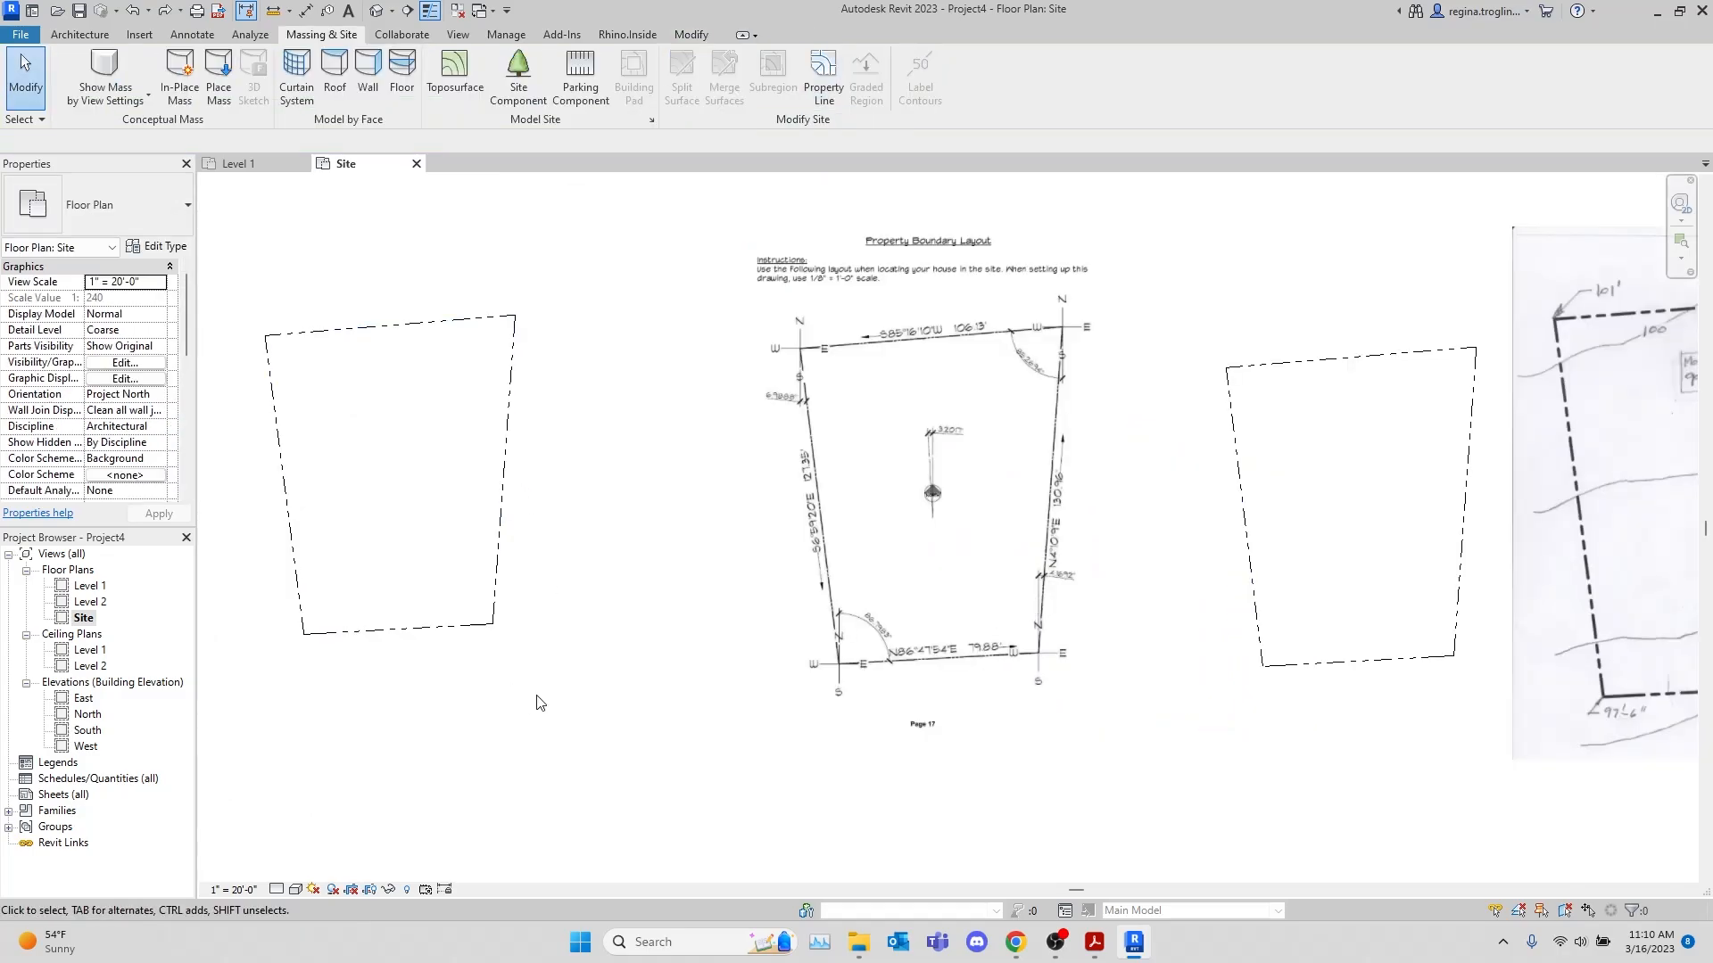
middle_drag(535, 700, 711, 707)
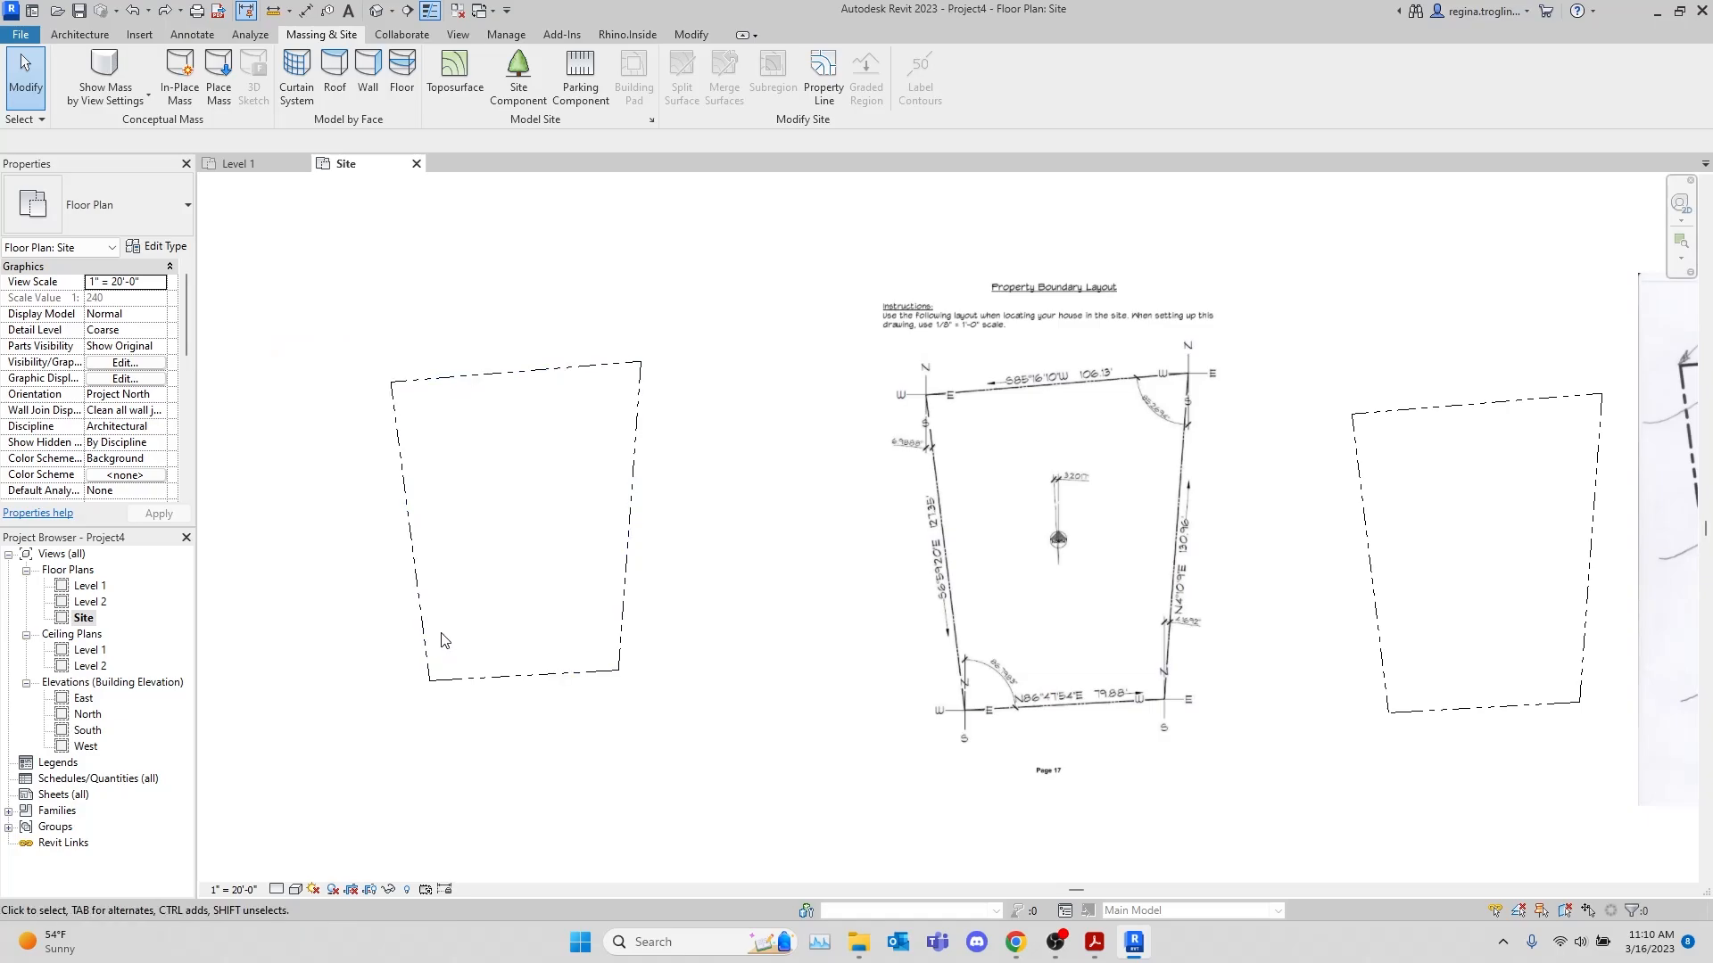
Delete the sketched property line, keeping only the one made from deed data
click(554, 676)
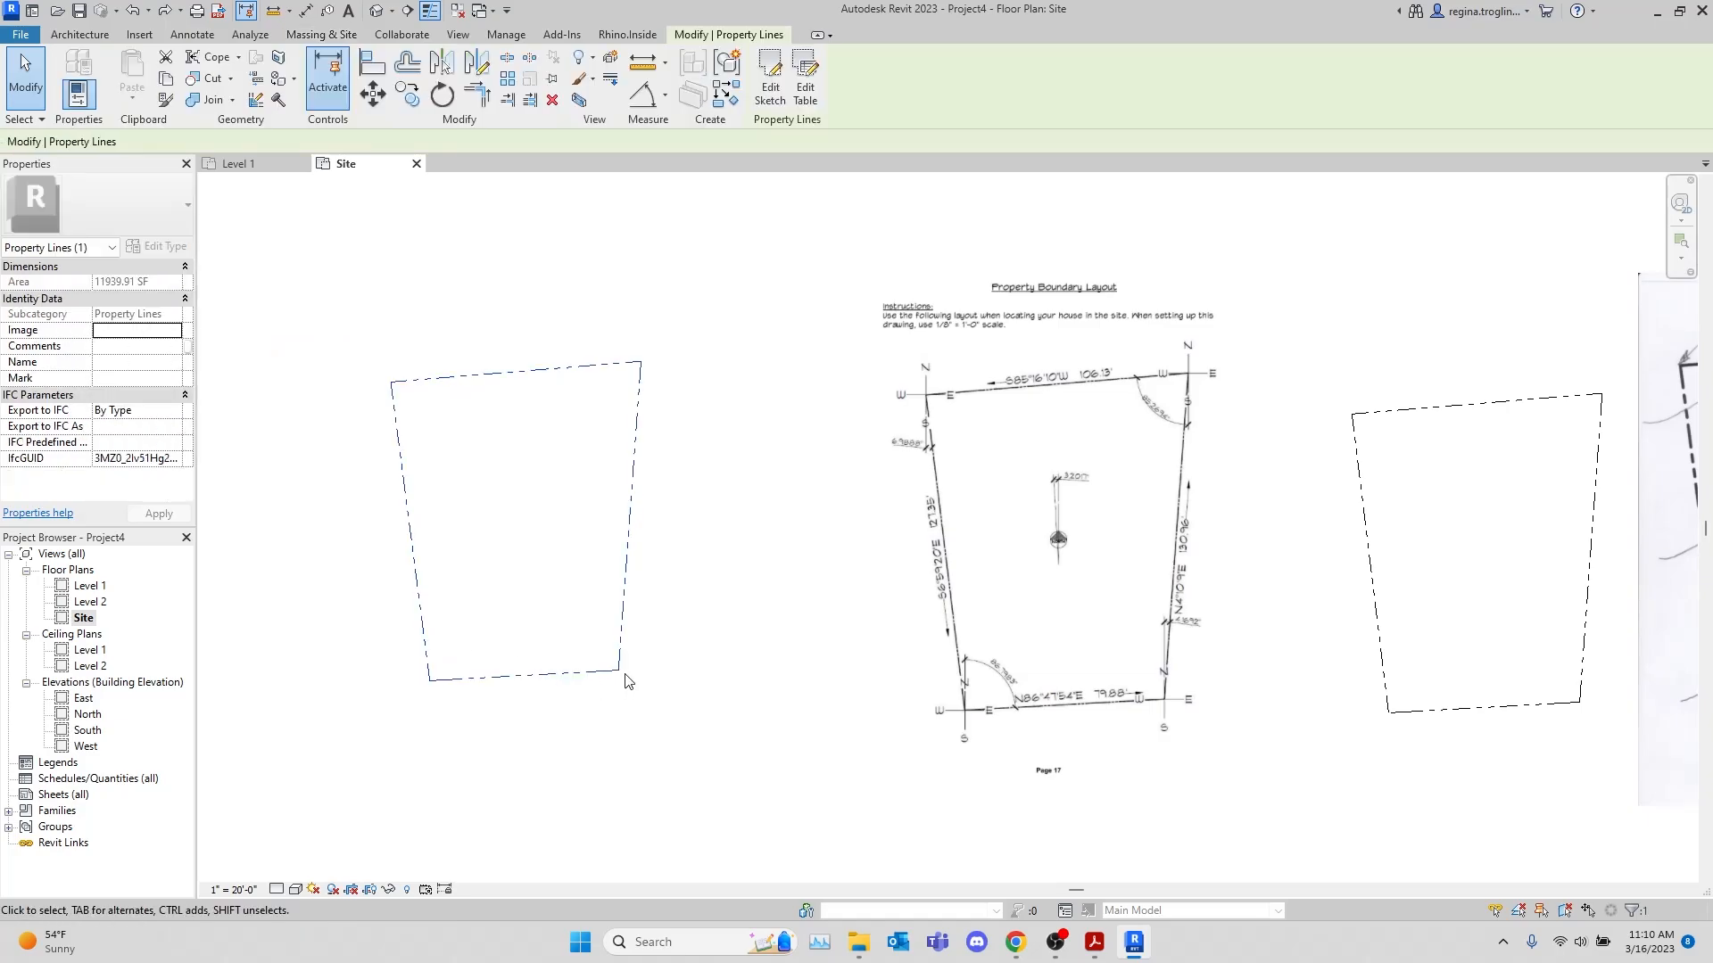
key(Delete)
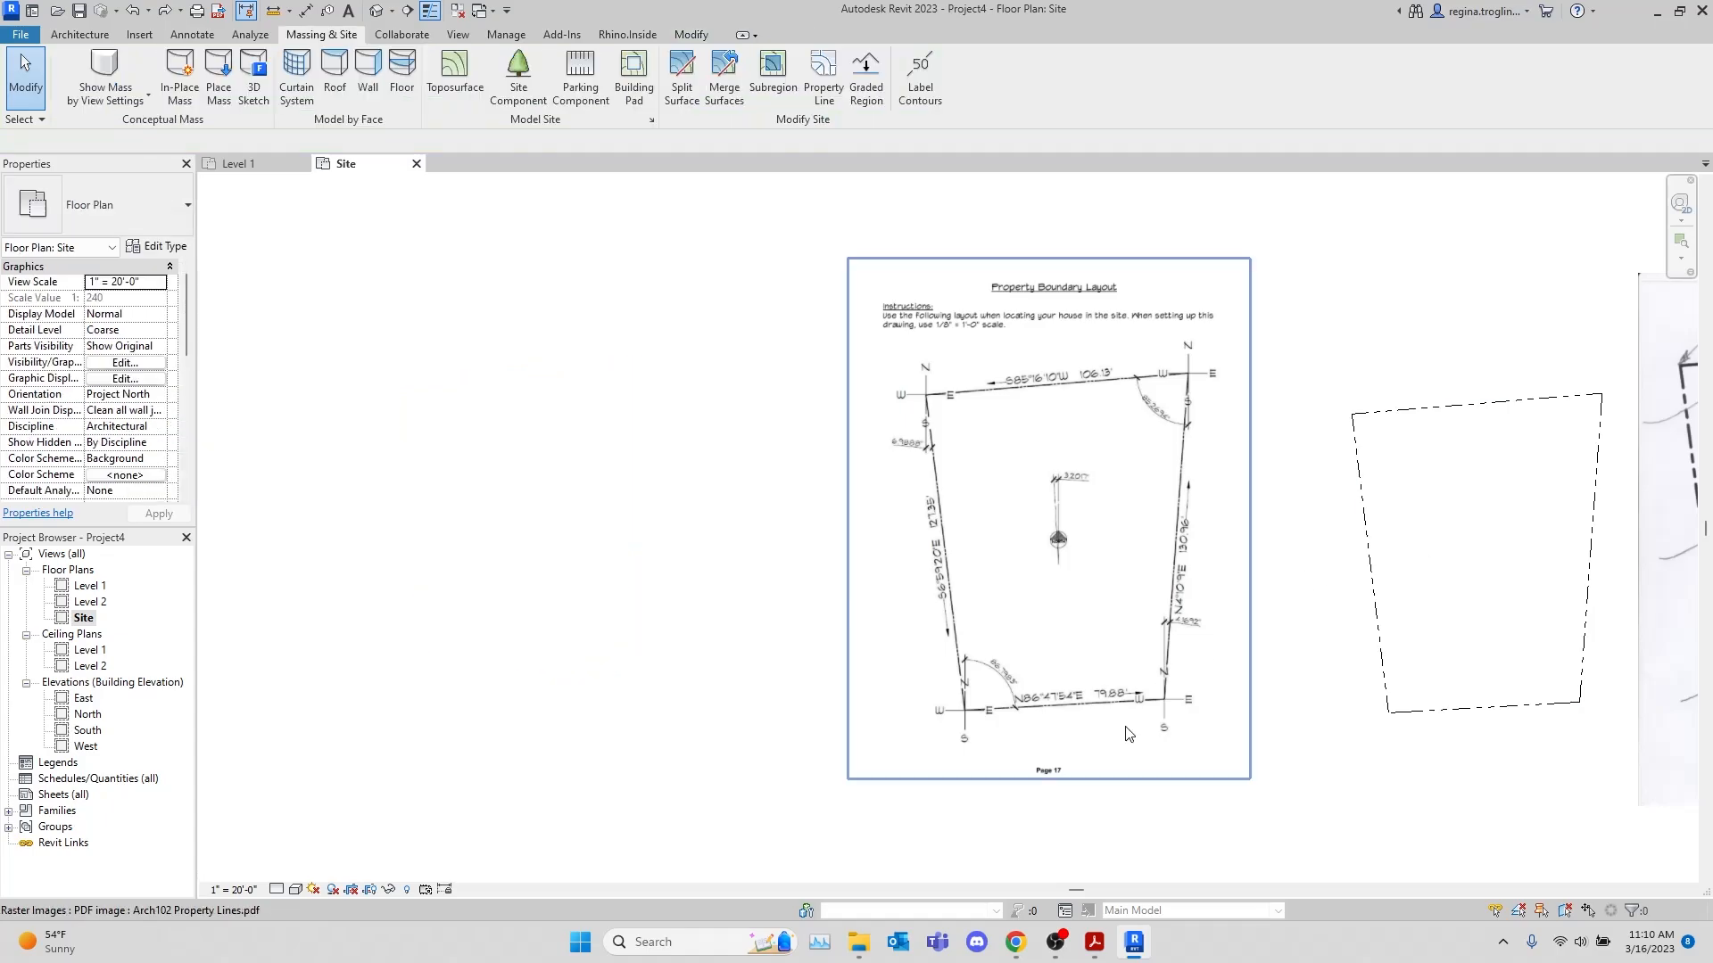
Examine the remaining property line alongside the boundary layout image and the topography image
middle_drag(1263, 690, 970, 705)
scroll(932, 626, up, 2)
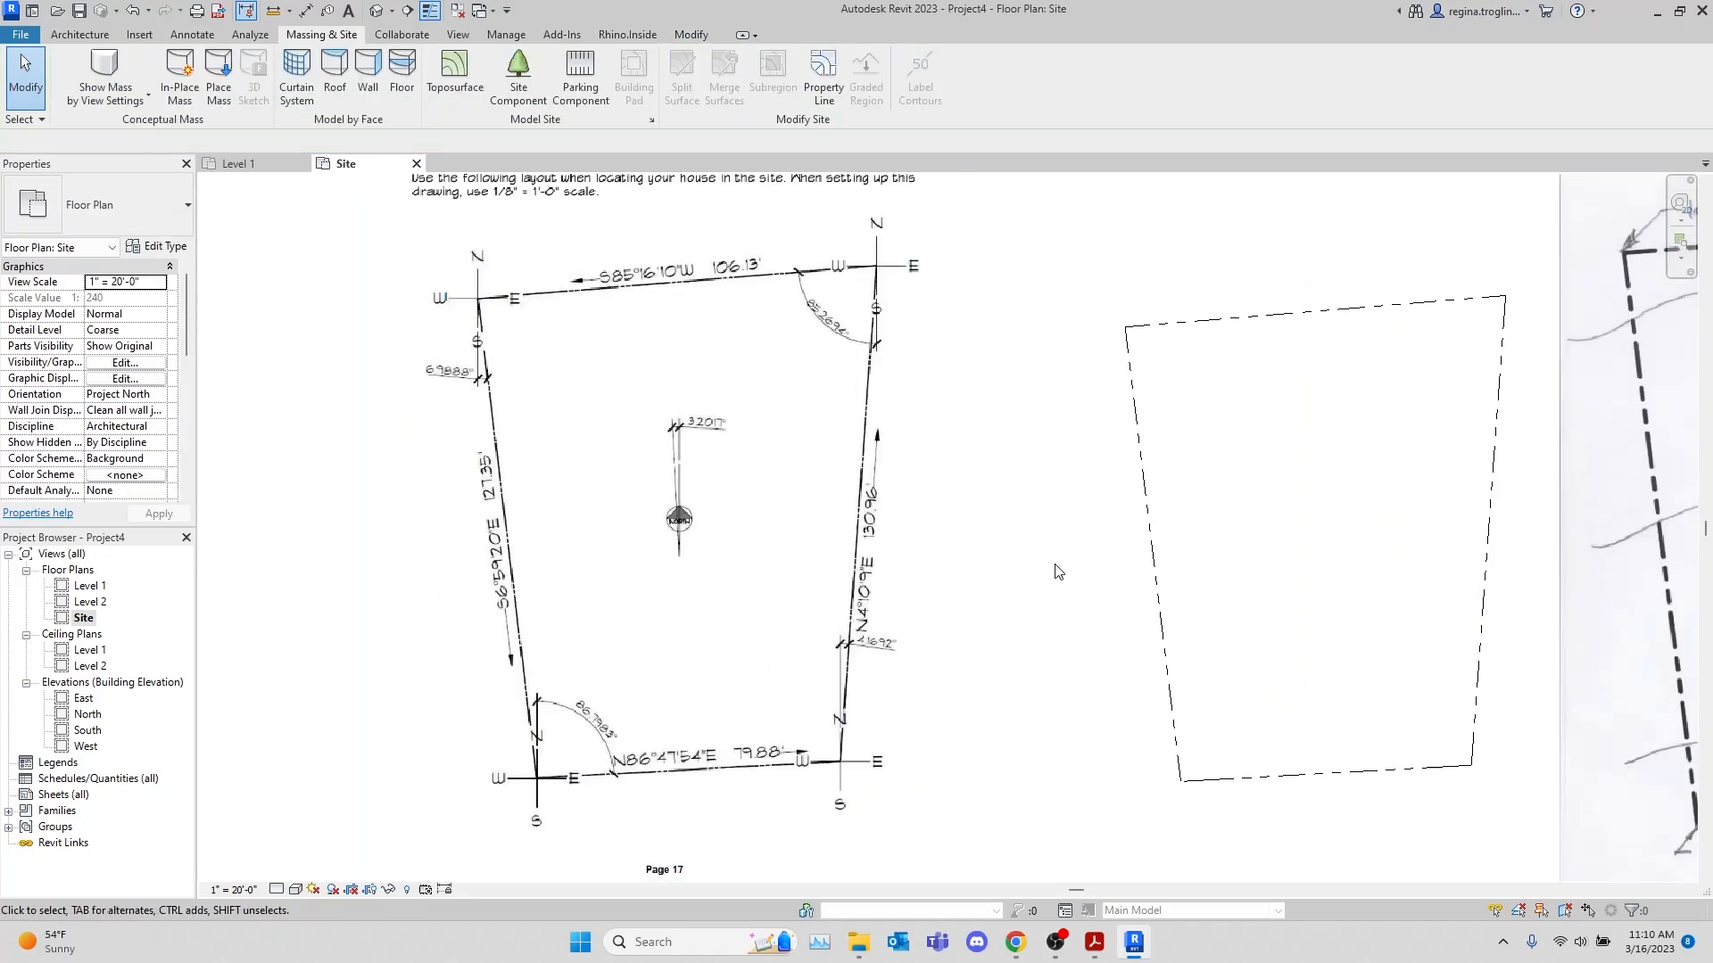
middle_drag(1066, 575, 857, 619)
scroll(849, 613, down, 1)
scroll(1181, 724, down, 1)
middle_drag(1182, 730, 1109, 721)
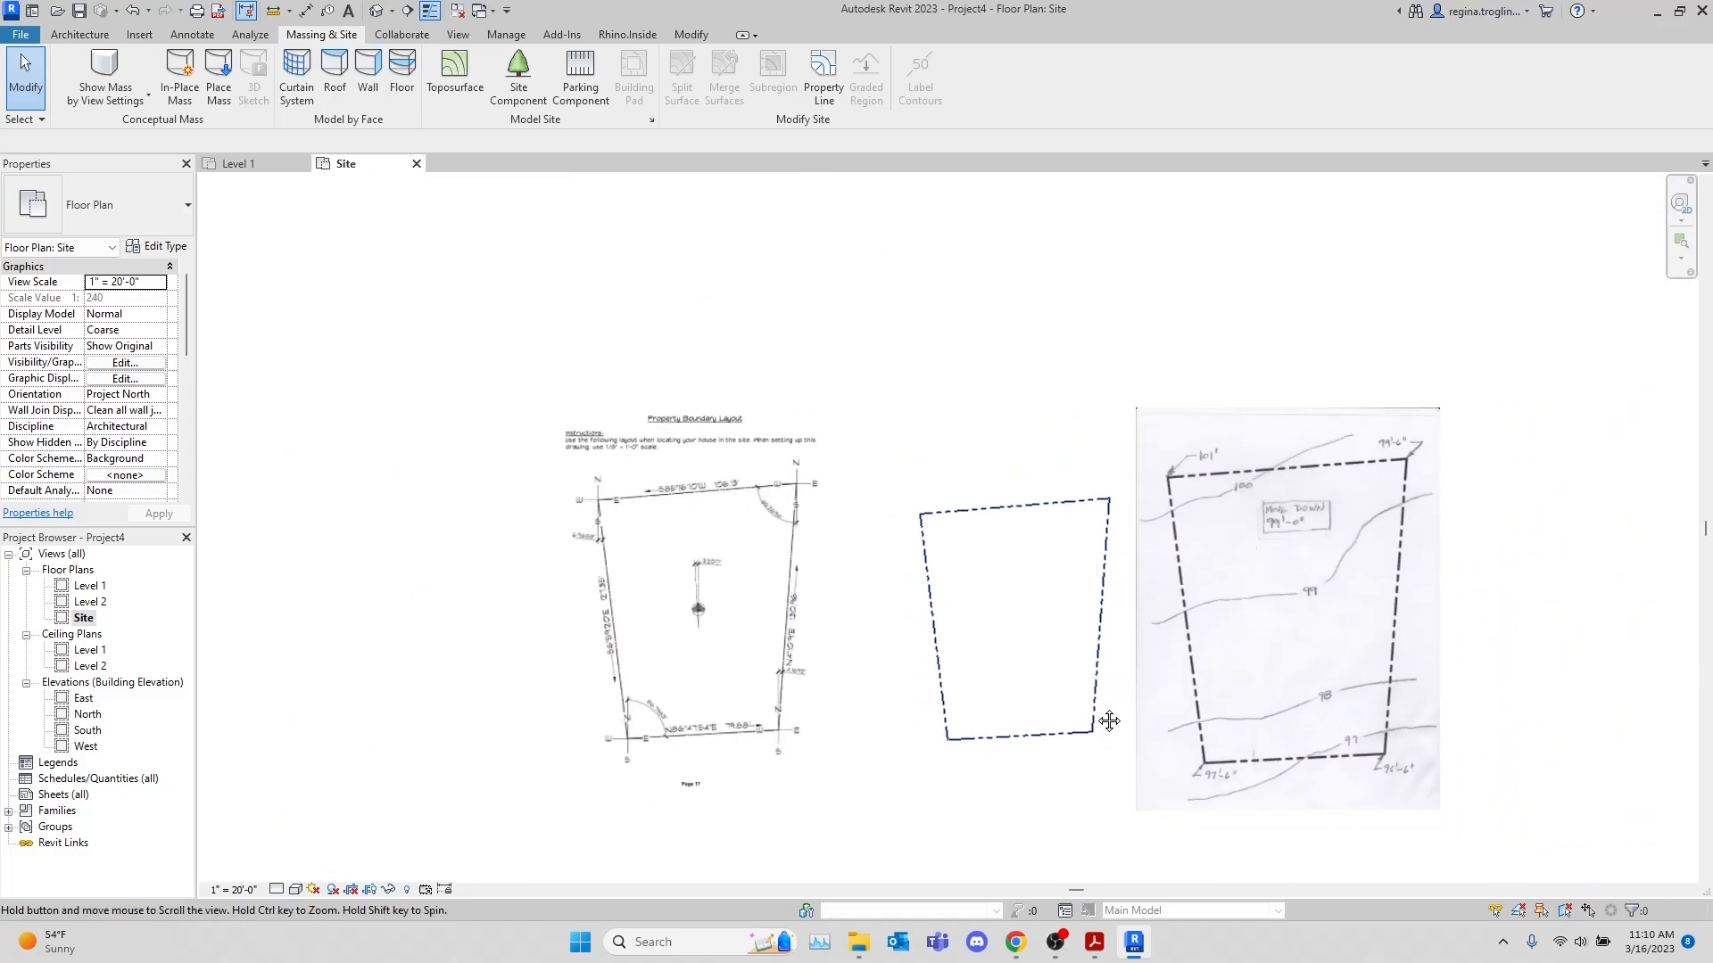
scroll(1070, 718, up, 2)
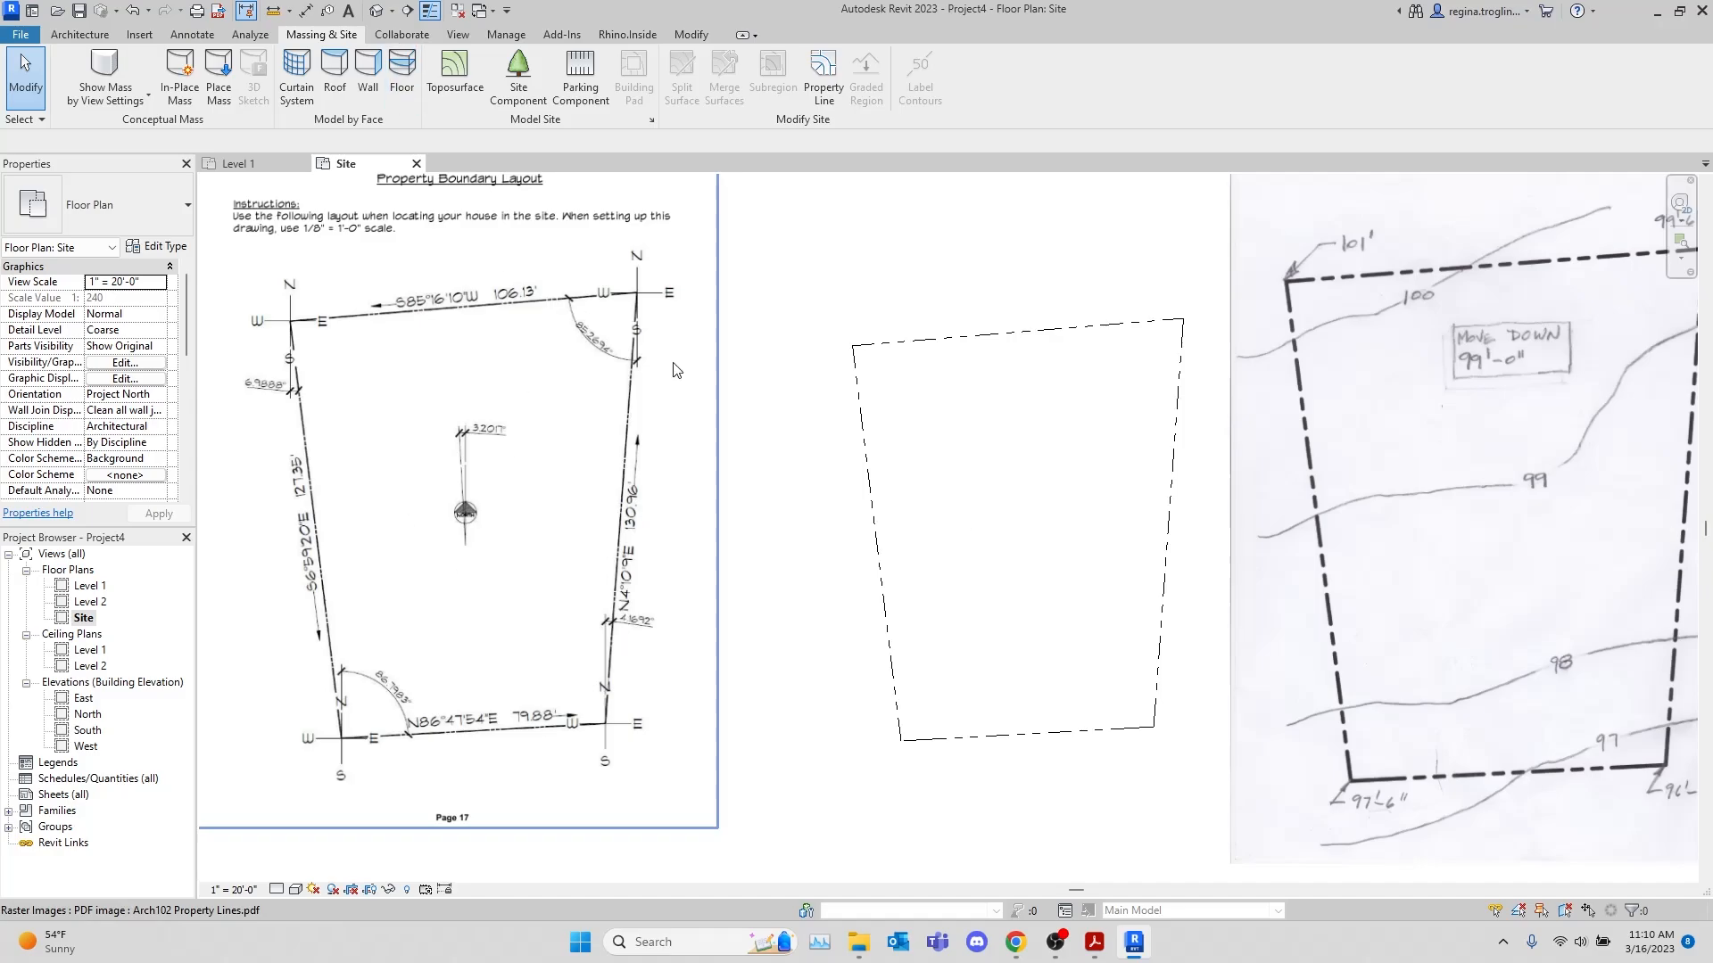
scroll(1067, 504, down, 3)
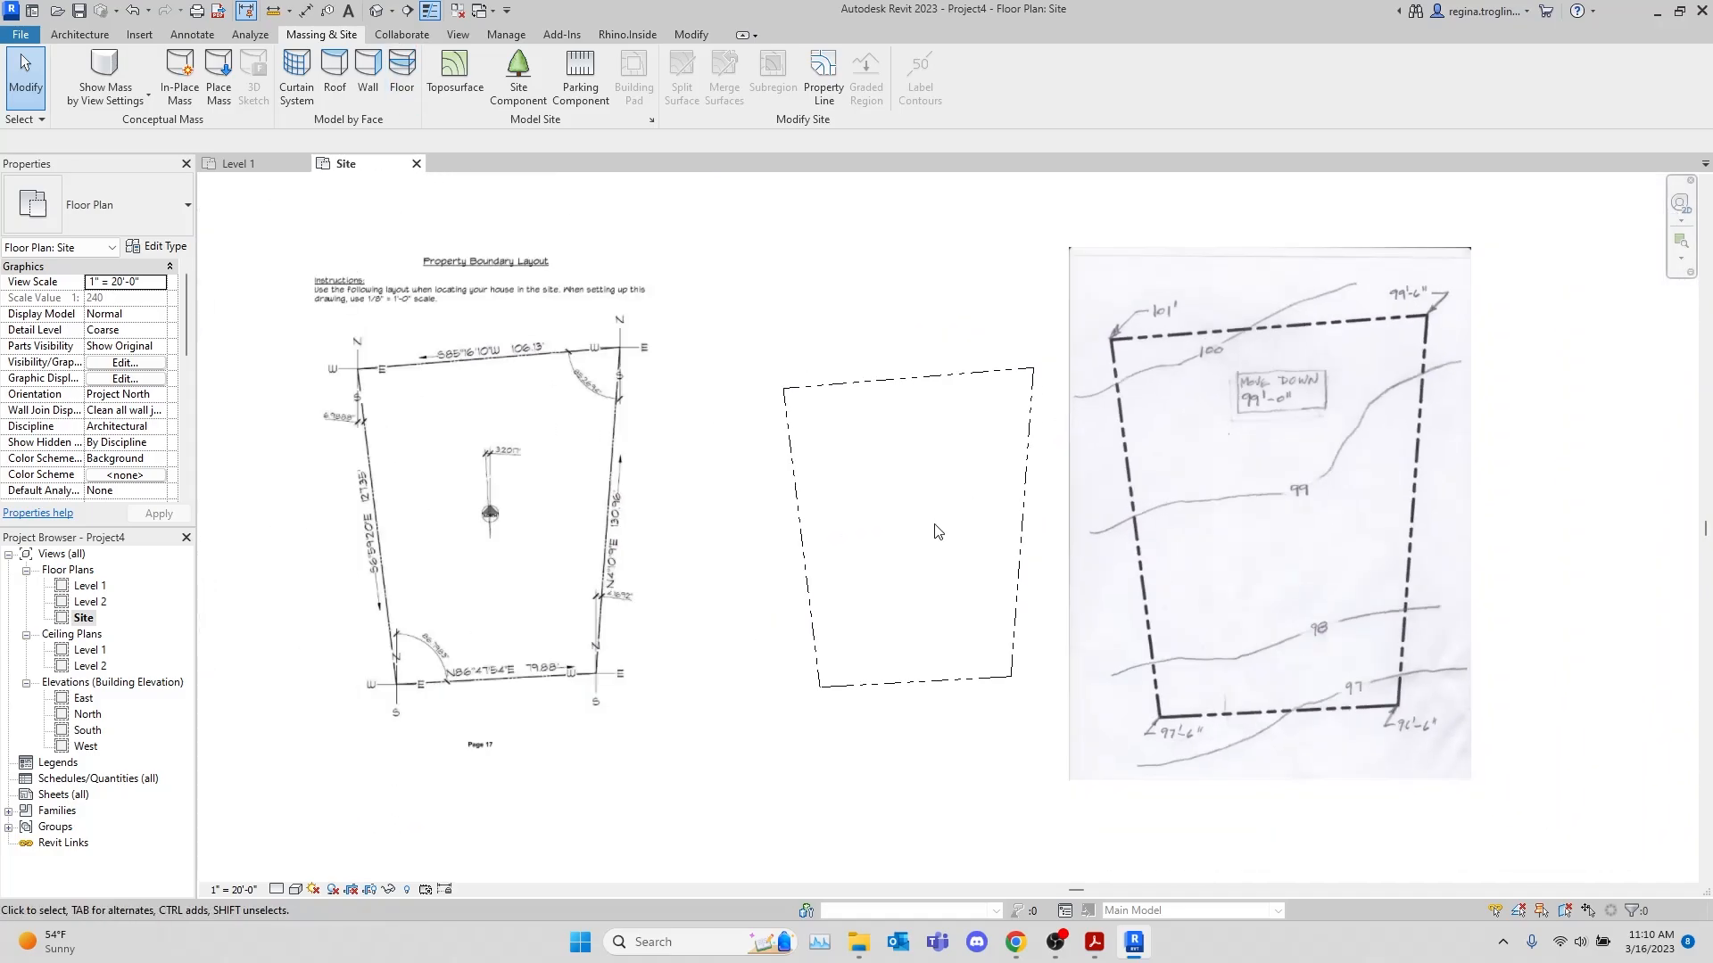
scroll(935, 531, up, 1)
Delete the Arch102 Property Lines.pdf image from the site plan
click(456, 558)
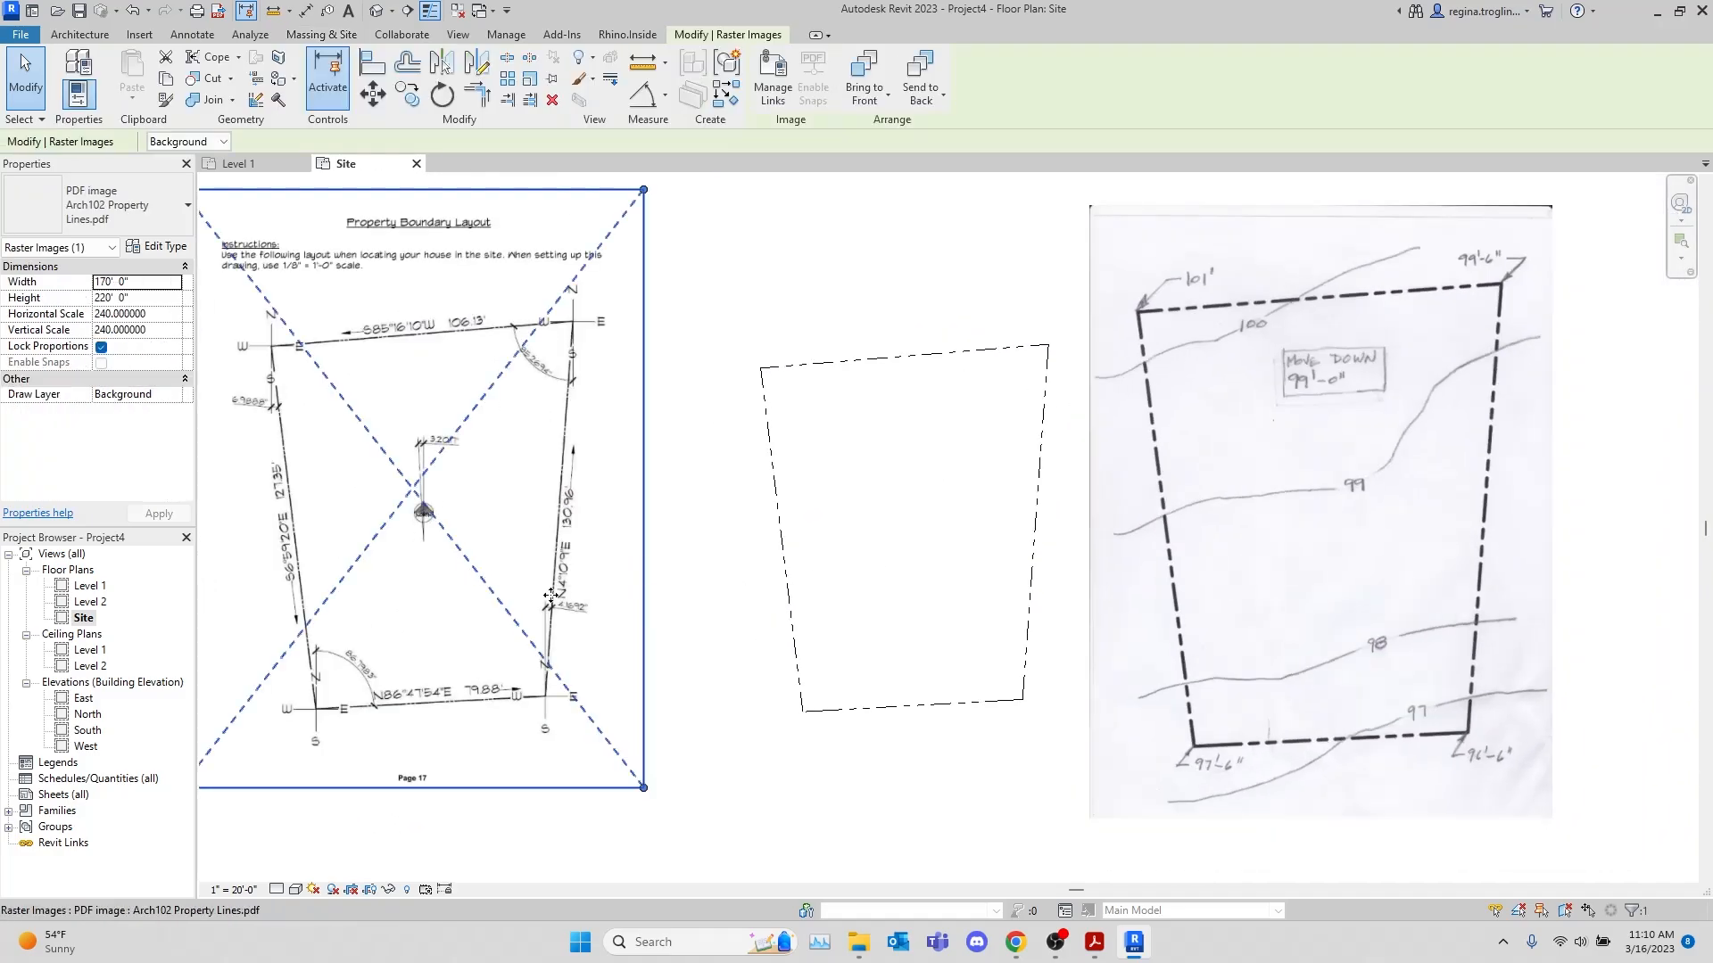
click(682, 584)
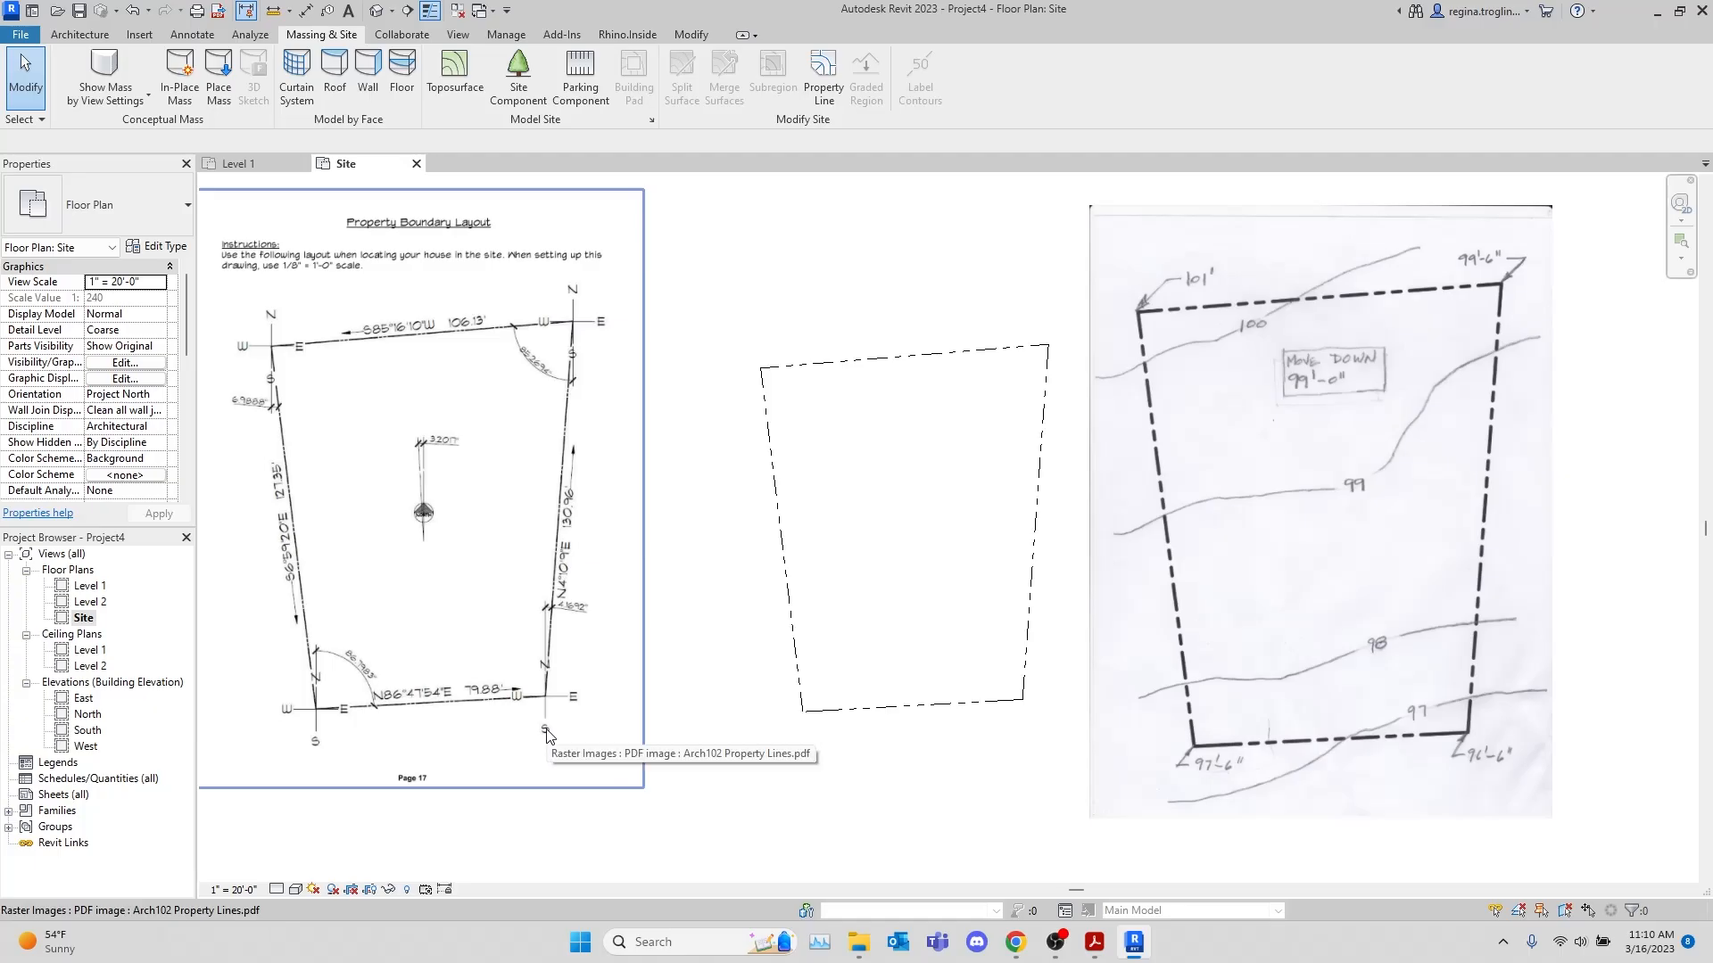
click(440, 718)
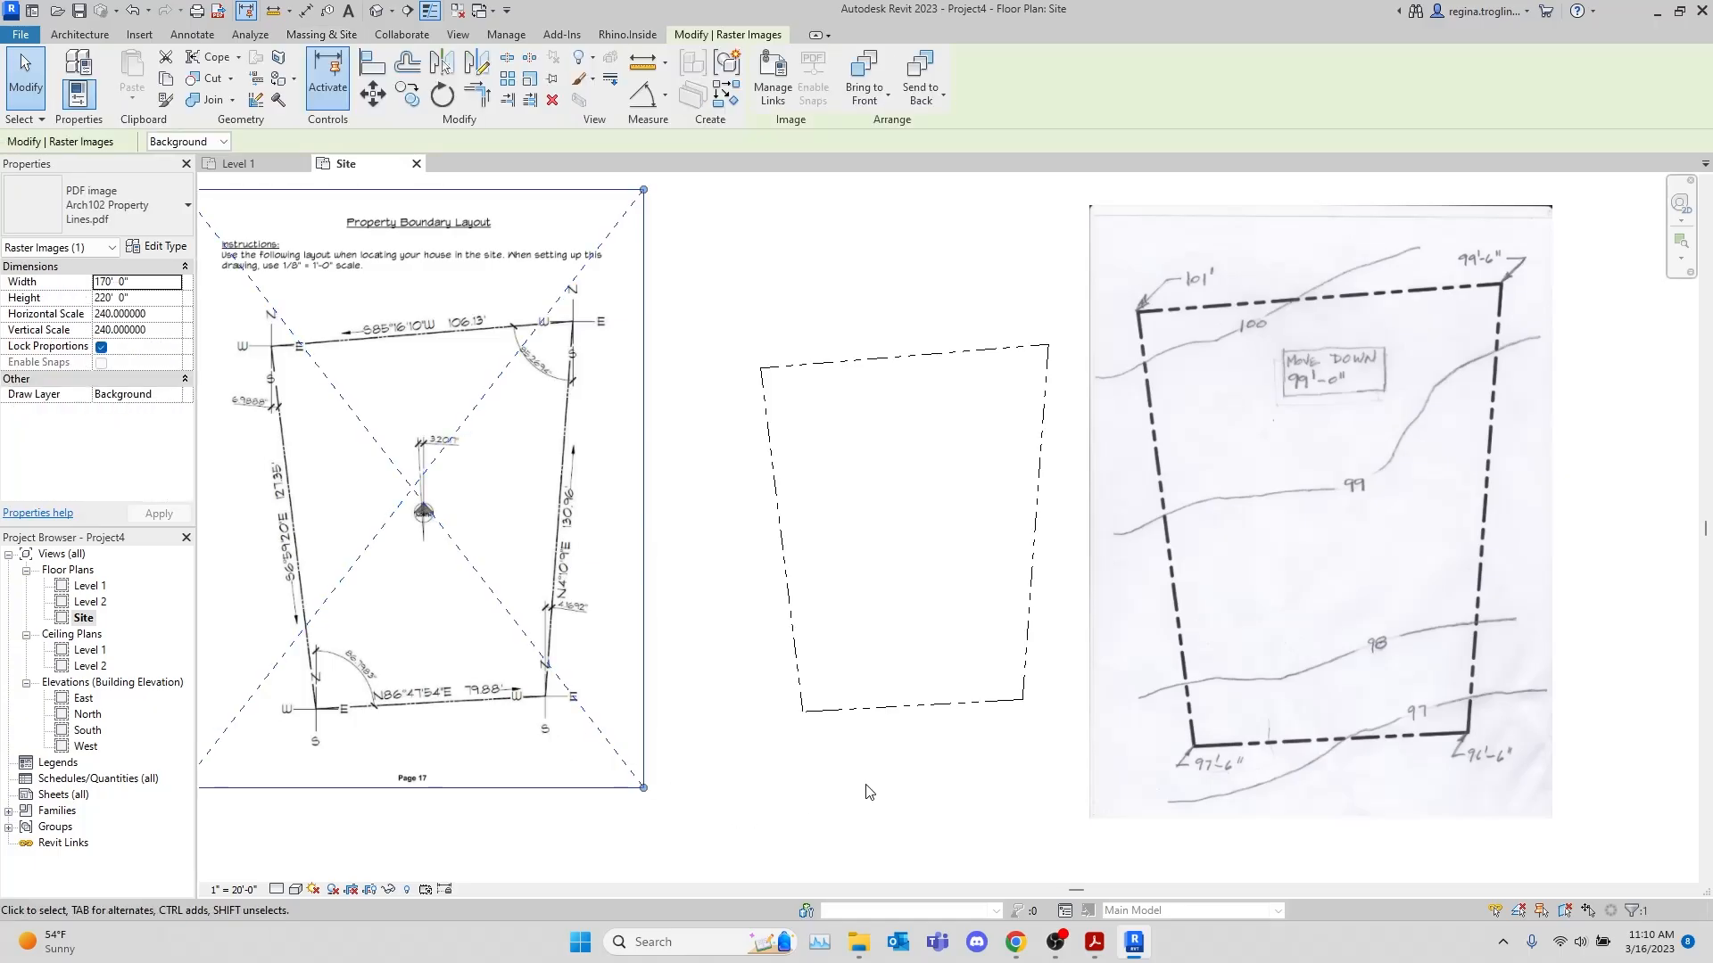
key(Delete)
middle_drag(963, 767, 857, 759)
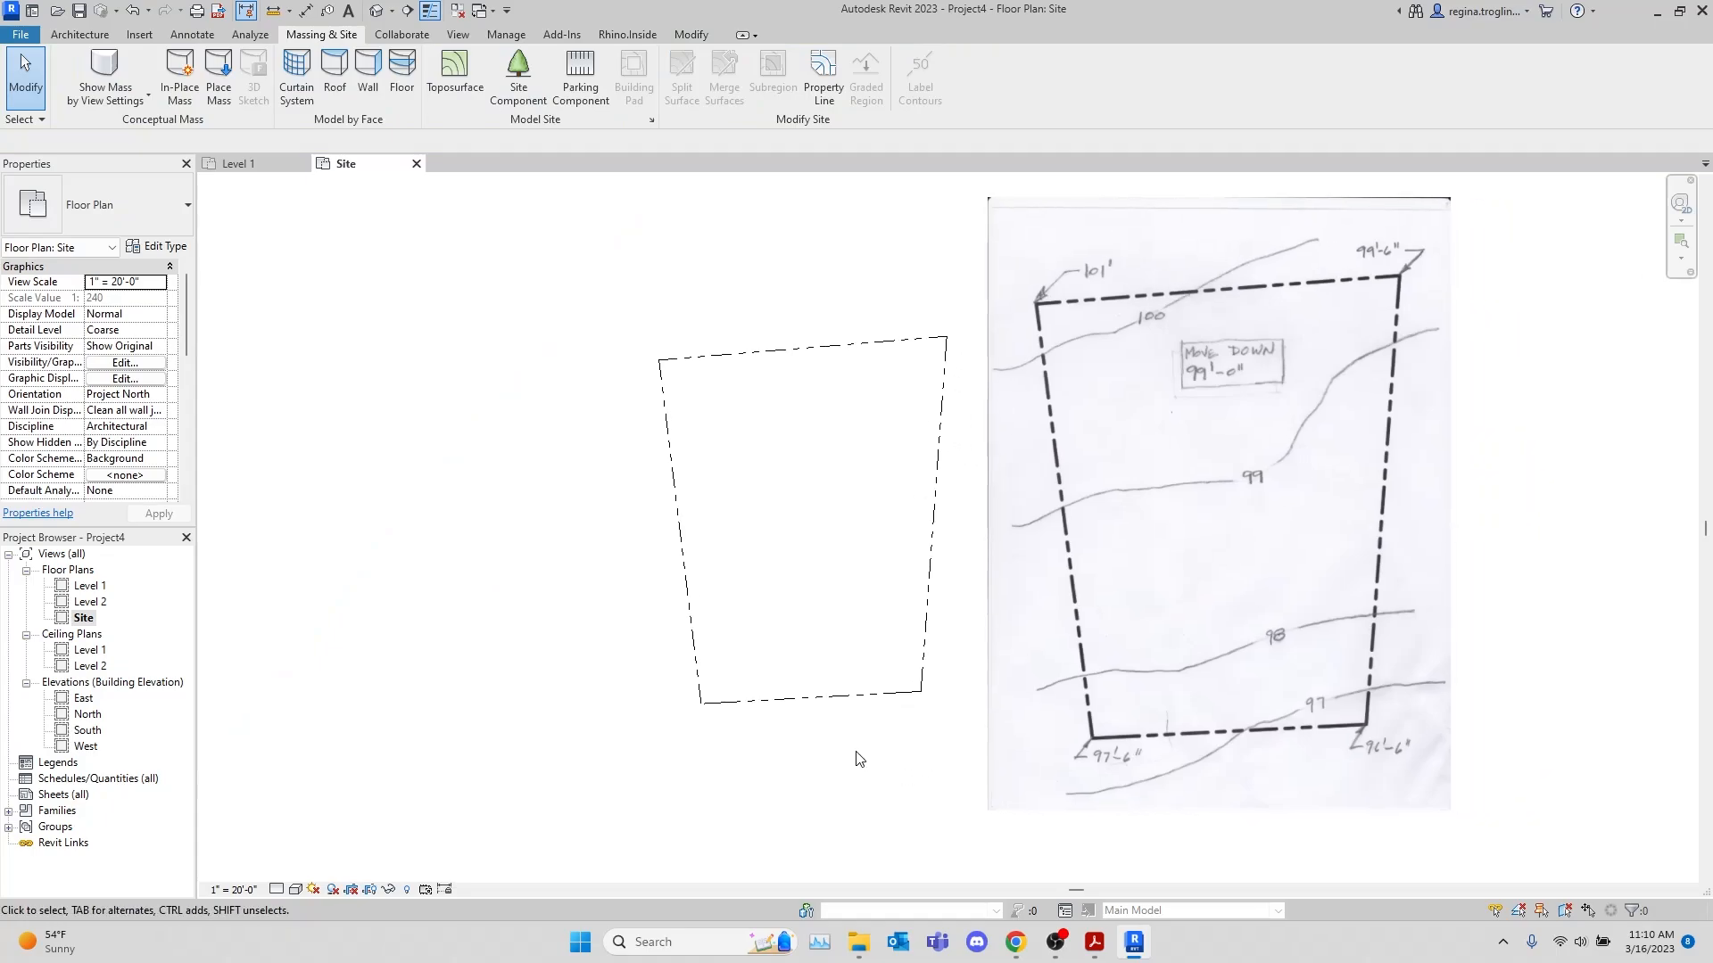
click(409, 891)
click(409, 890)
Switch to site.pdf in Acrobat and examine the numbered contour lines and bearings along the boundary of the steep southern parcel
mouse_move(1094, 942)
click(965, 879)
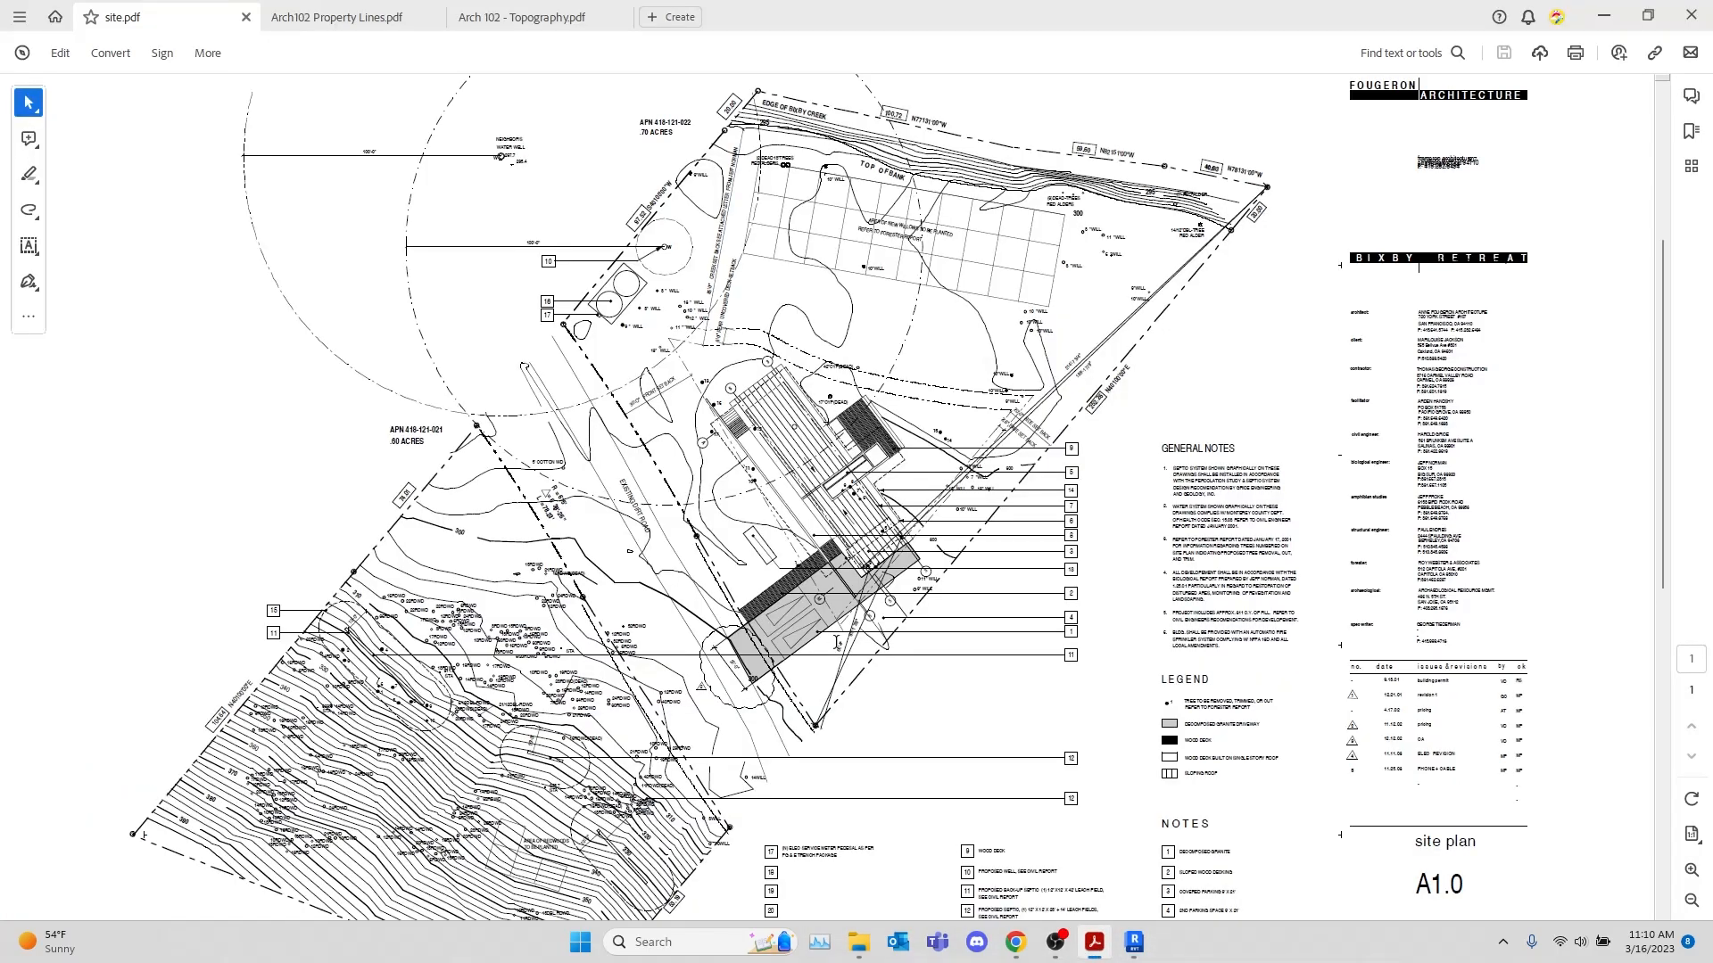
scroll(835, 642, down, 3)
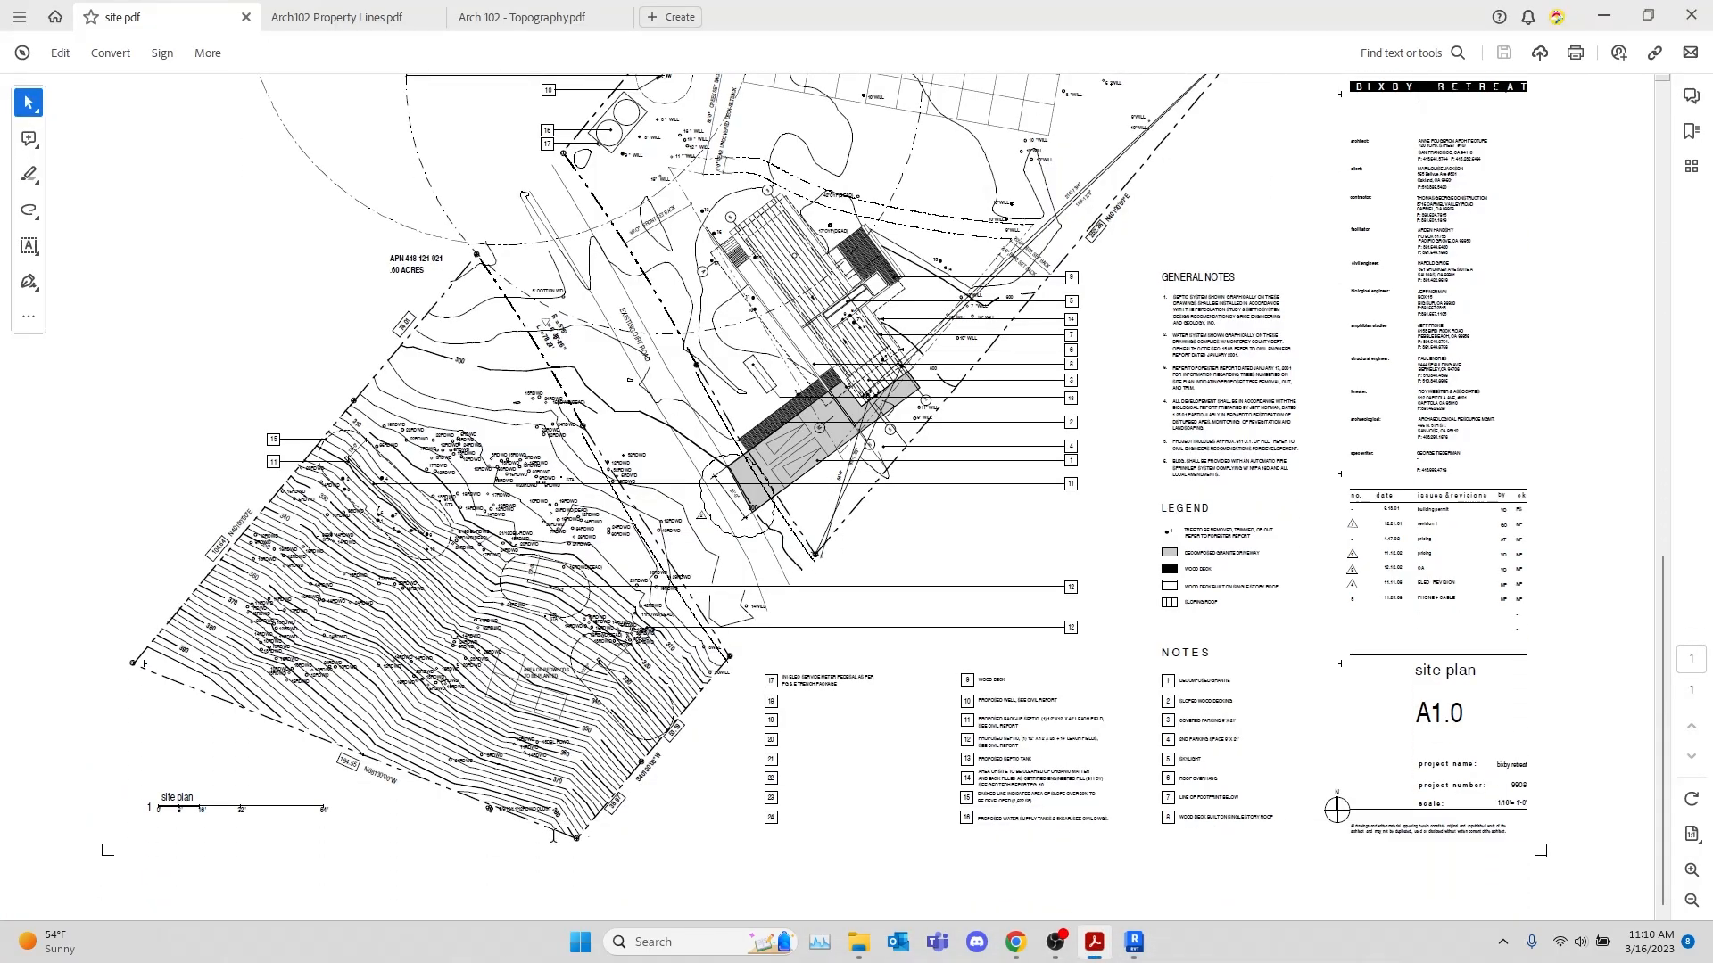
ctrl+scroll(554, 837, up, 5)
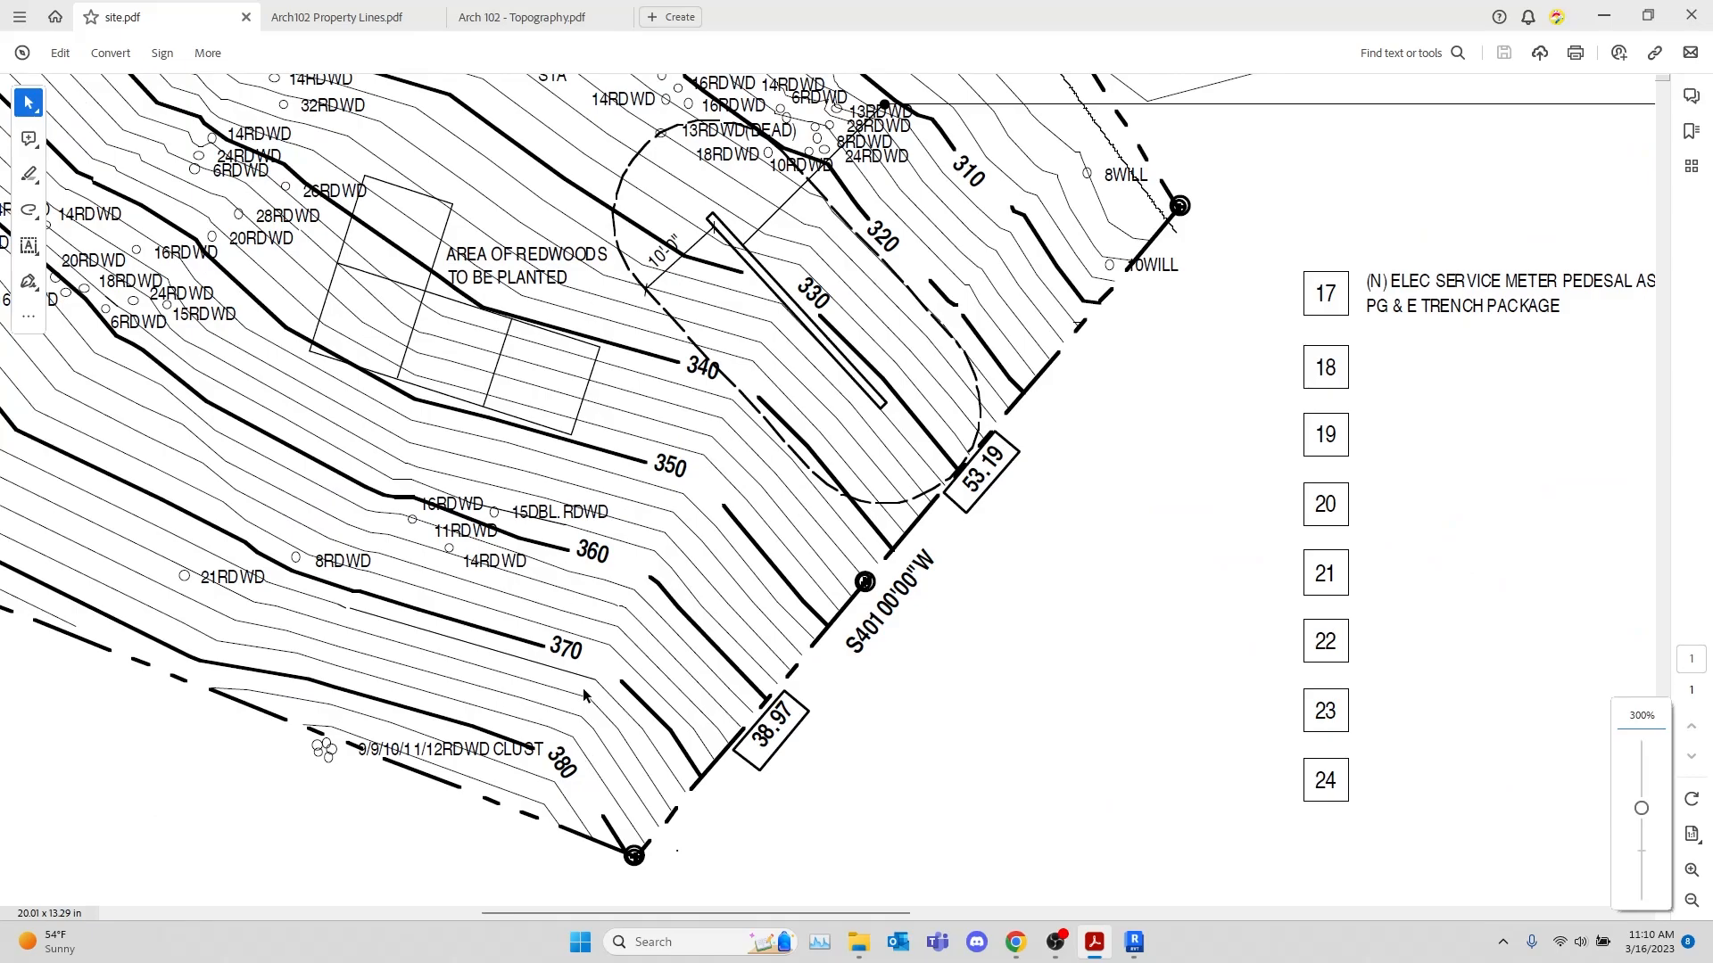
scroll(1082, 473, up, 3)
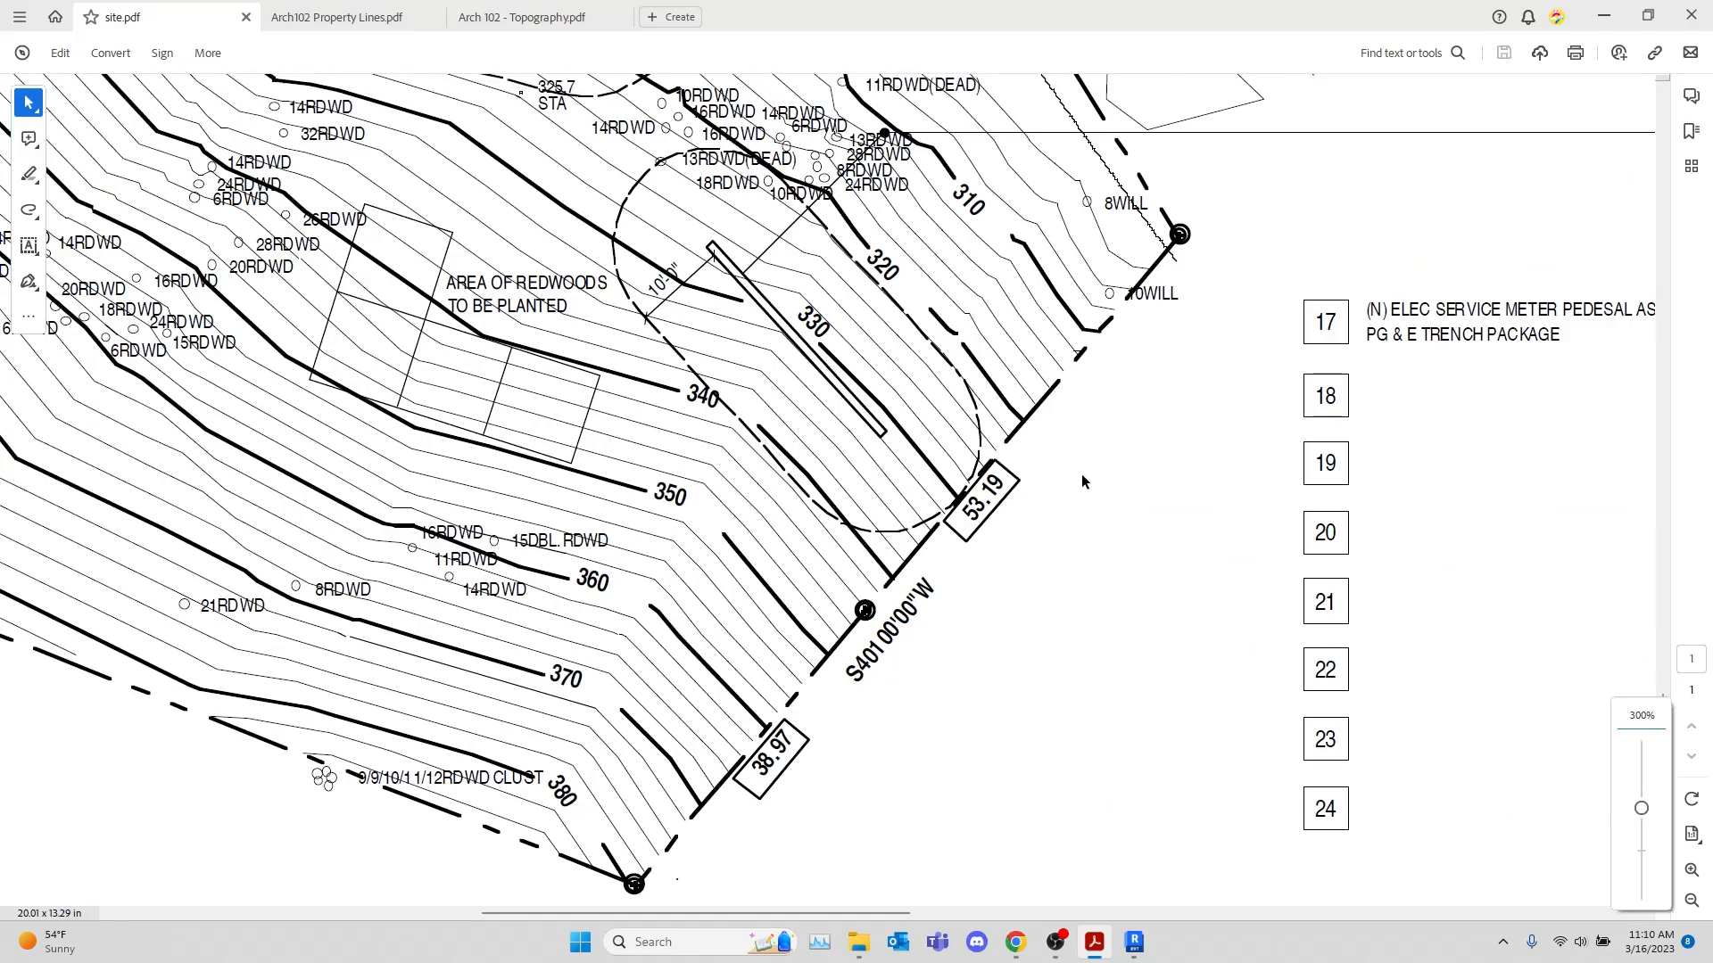
ctrl+scroll(986, 421, down, 3)
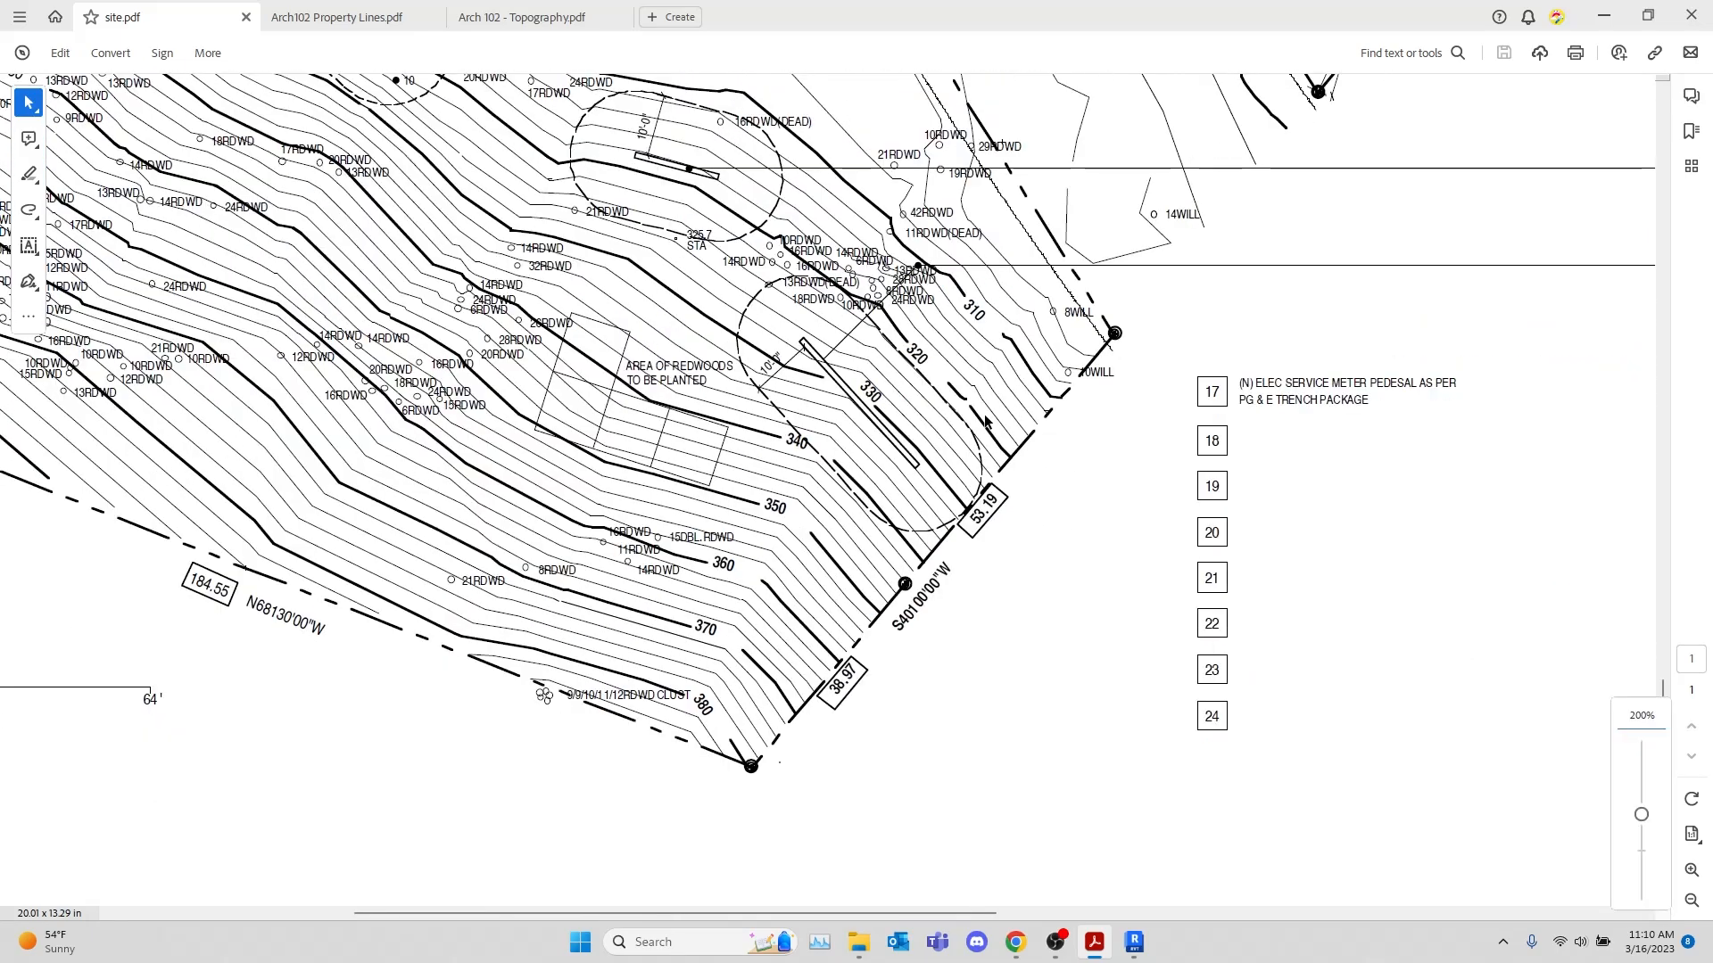
scroll(1159, 433, up, 2)
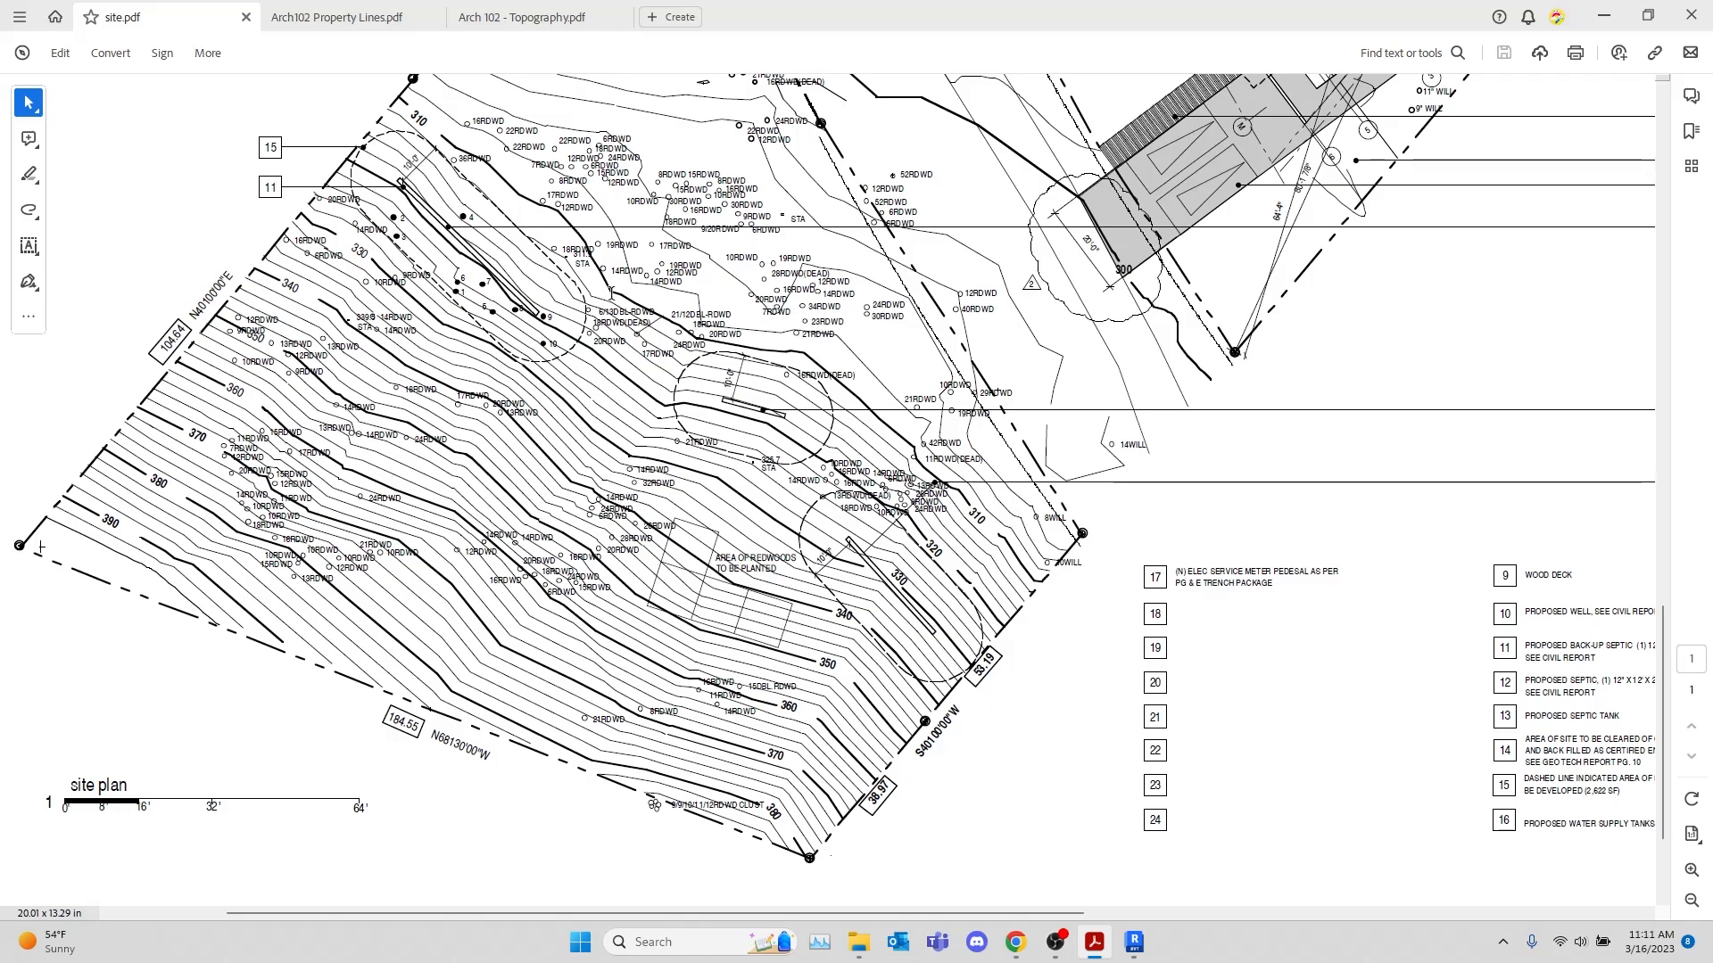
ctrl+scroll(992, 446, down, 4)
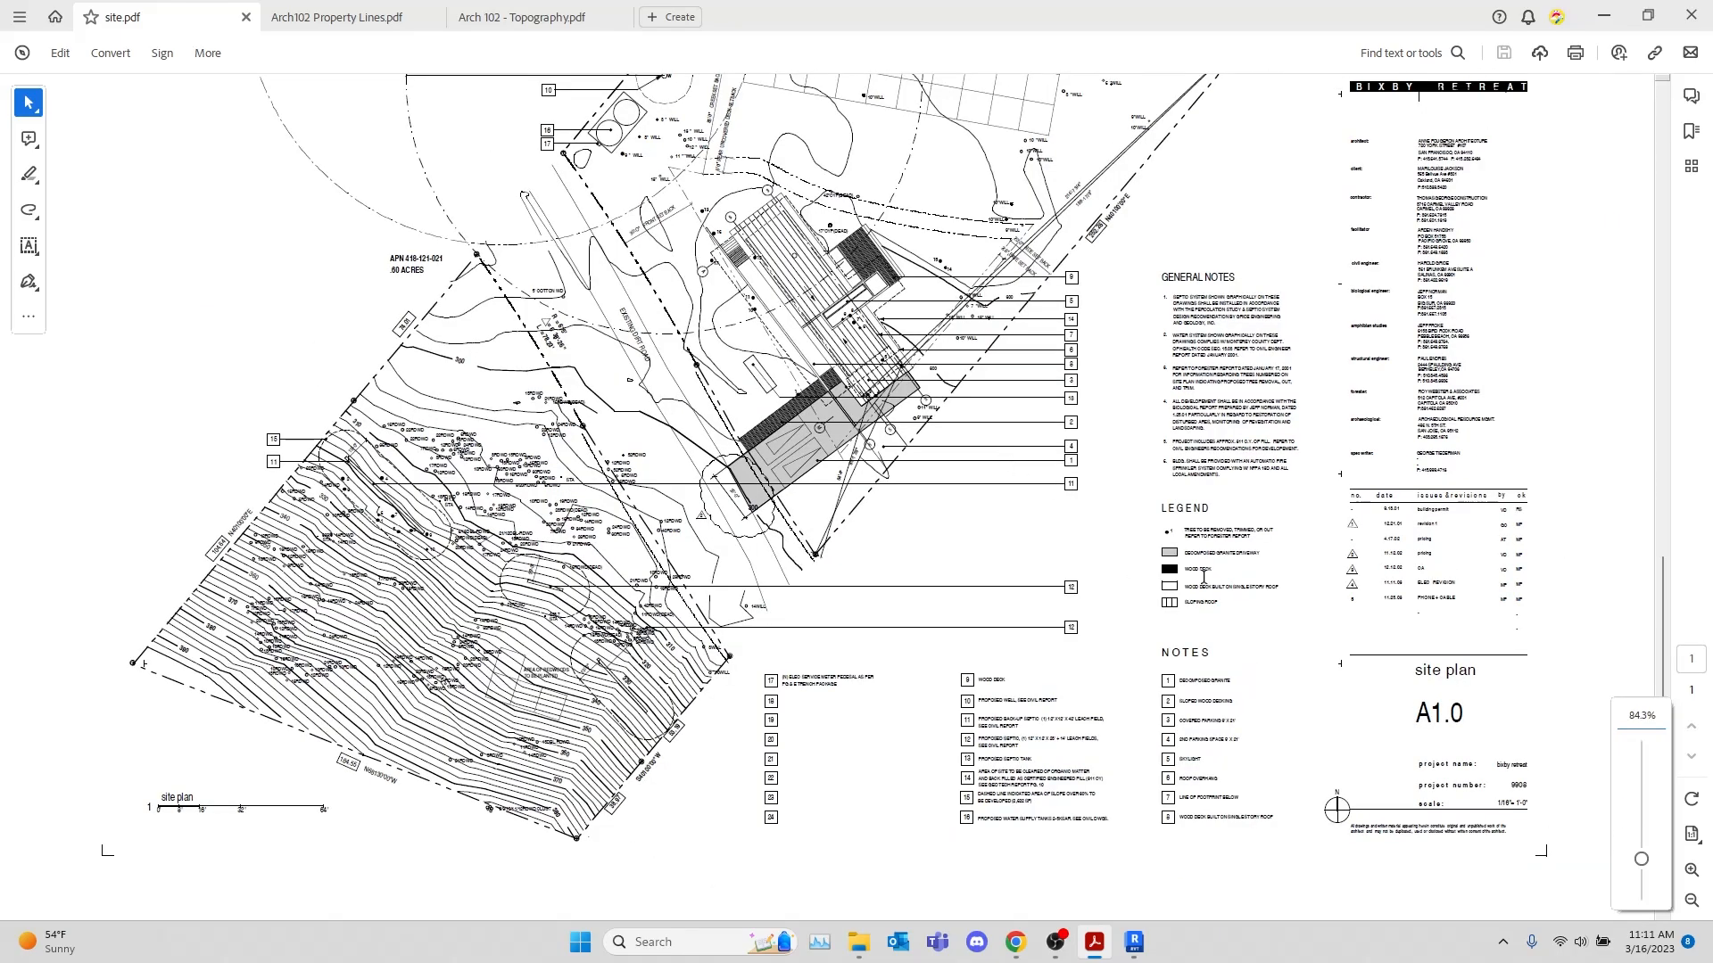
Examine the site plan sheet's general notes, consultant list, legend, keyed notes, revisions and title block
ctrl+scroll(1204, 575, up, 4)
scroll(1296, 490, up, 5)
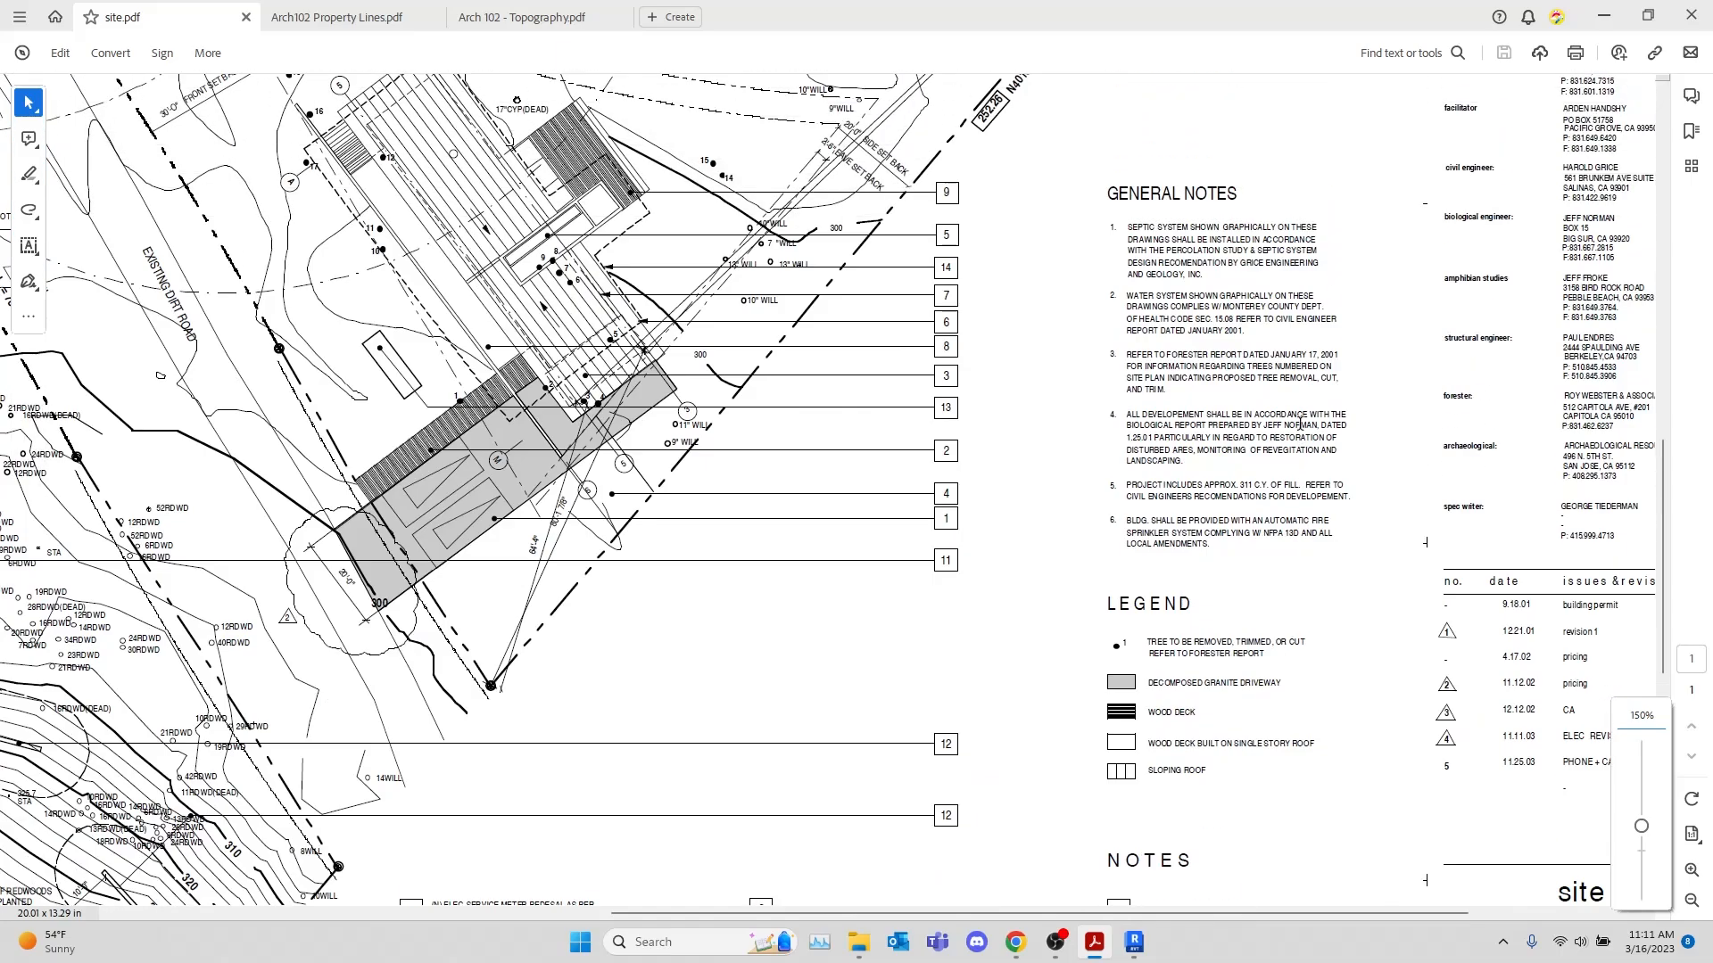
scroll(1300, 421, up, 2)
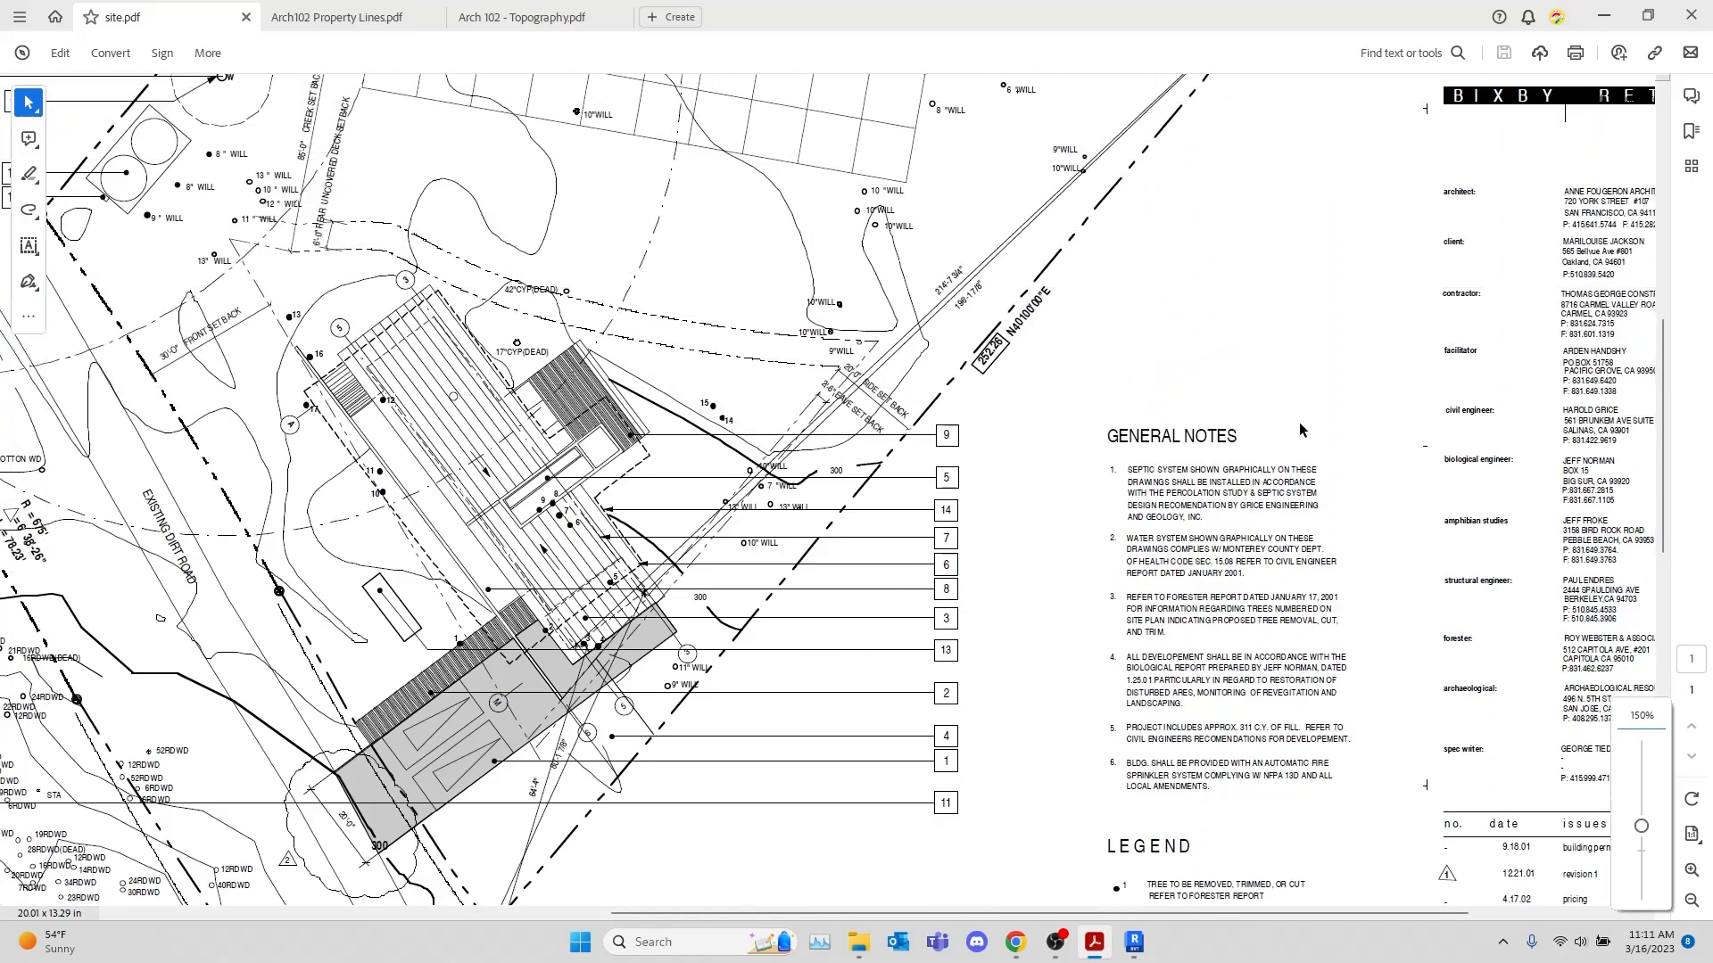
mouse_move(1150, 943)
drag(1340, 912, 1511, 913)
scroll(1536, 647, up, 2)
scroll(1538, 639, down, 7)
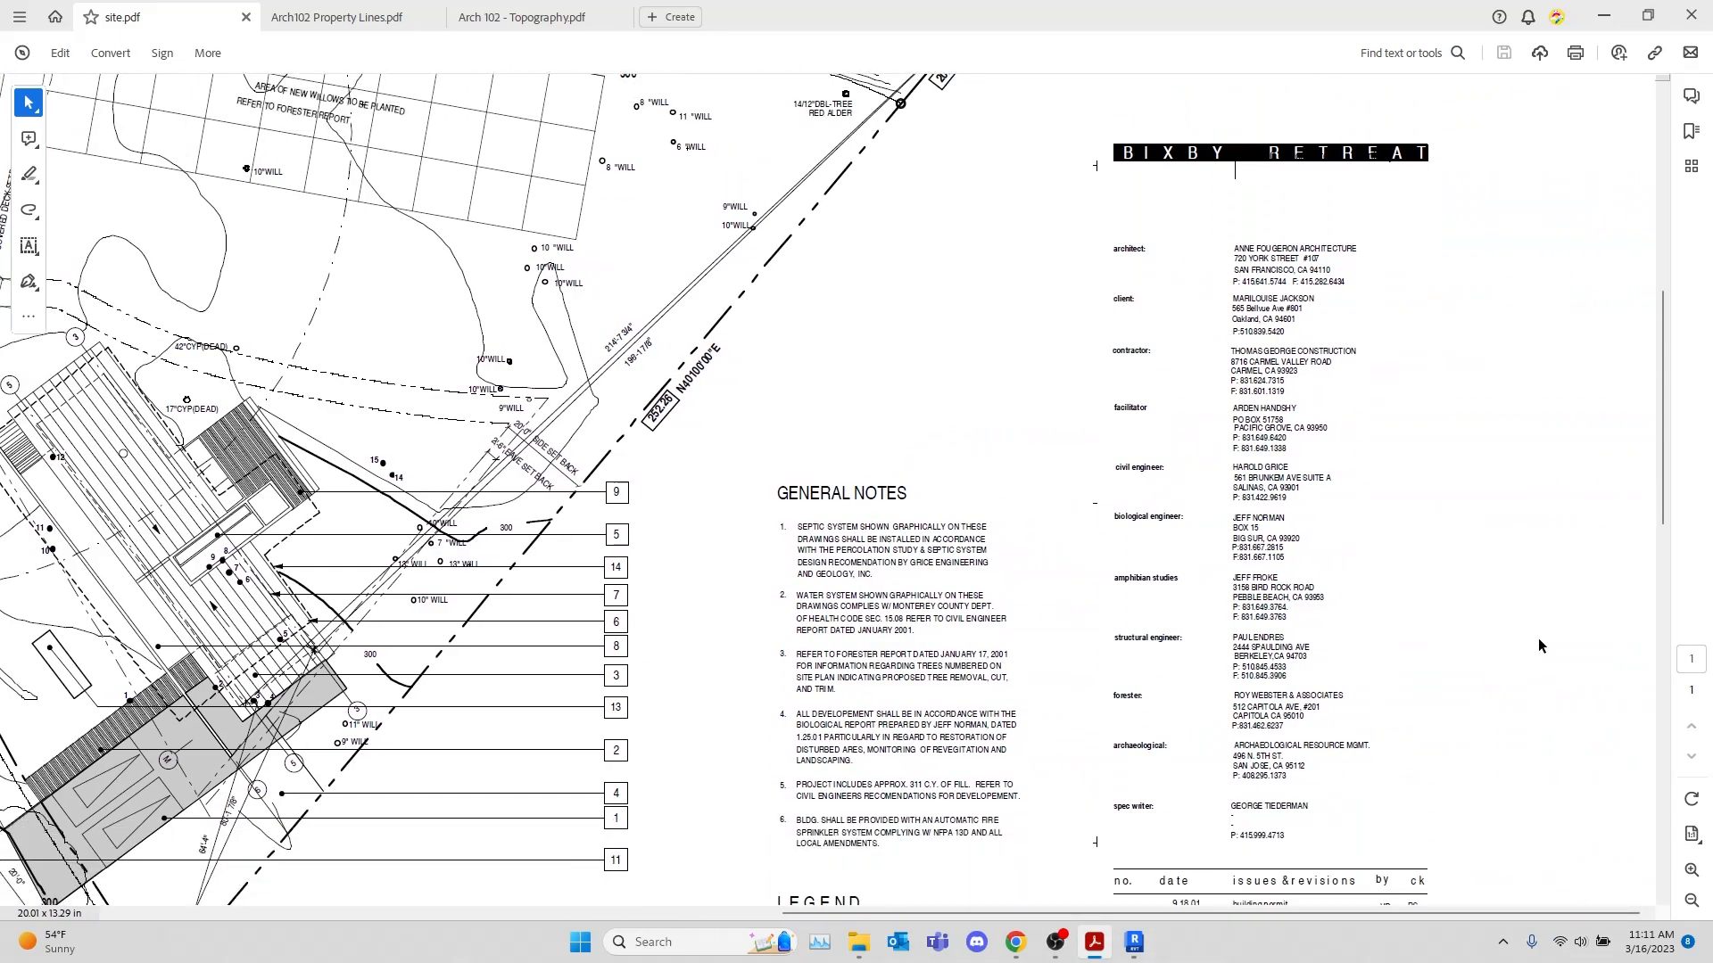
scroll(1528, 635, down, 4)
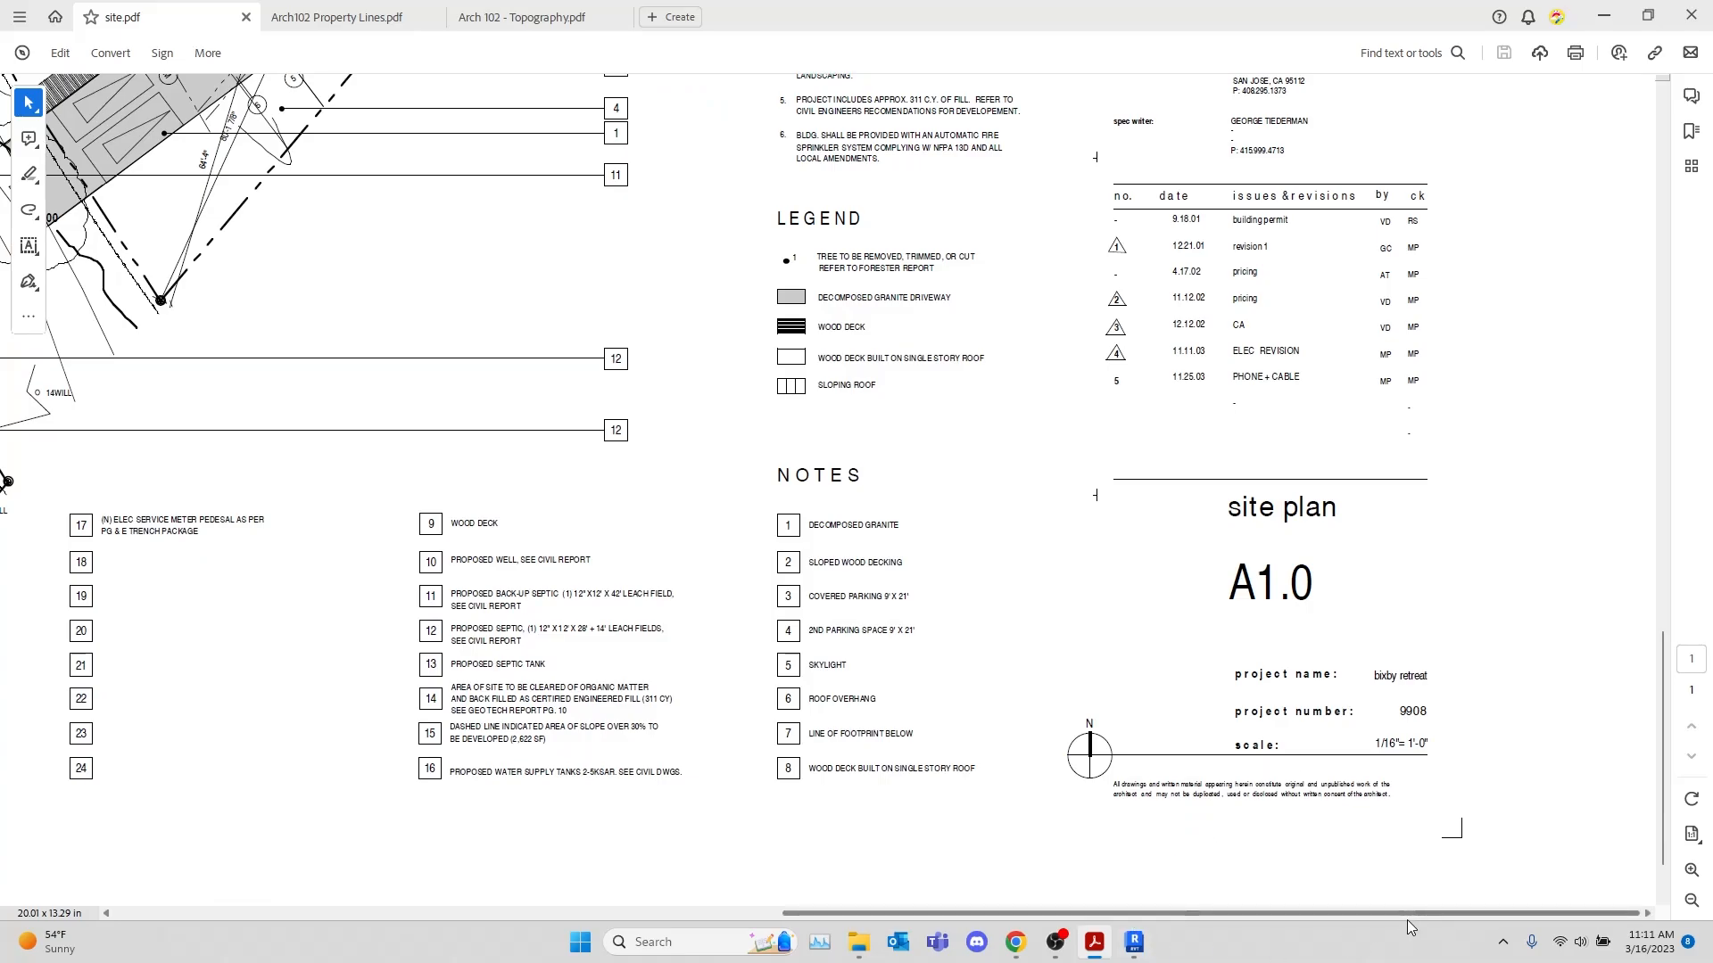
Examine the contours and property boundaries across both parcels, from the steep southern slope up to the edge of Bixby Creek and back
mouse_move(1405, 919)
mouse_down()
mouse_move(802, 849)
mouse_move(825, 849)
mouse_up()
scroll(1167, 686, up, 2)
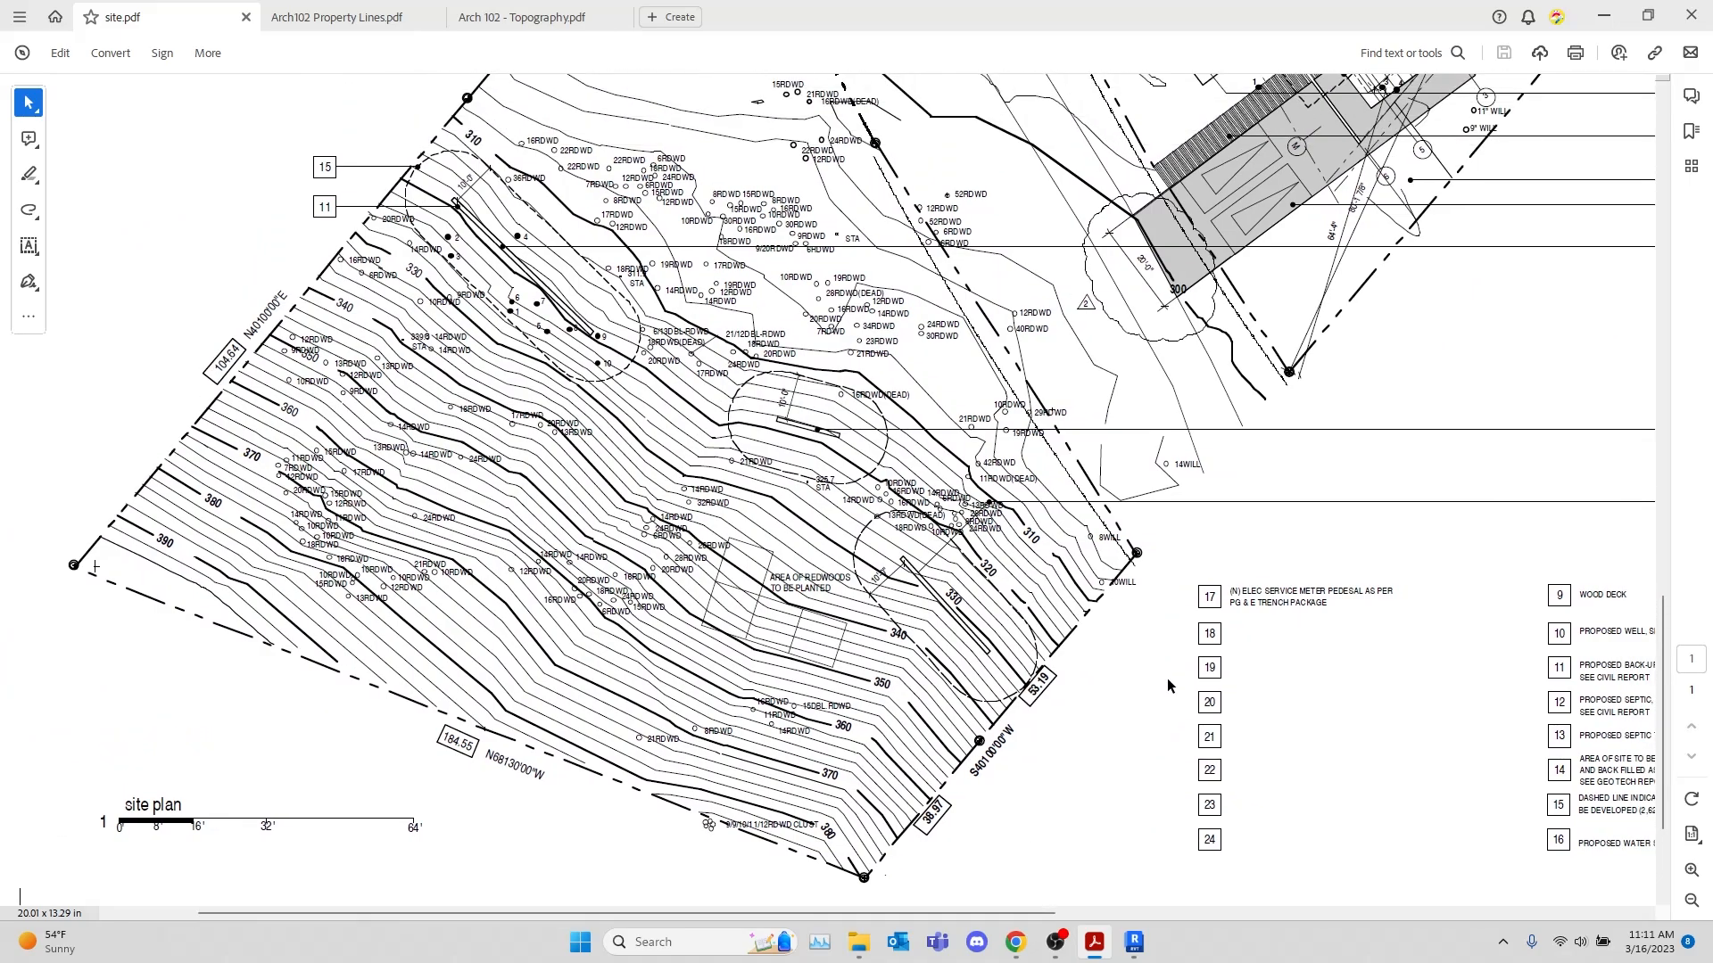
scroll(1167, 680, up, 8)
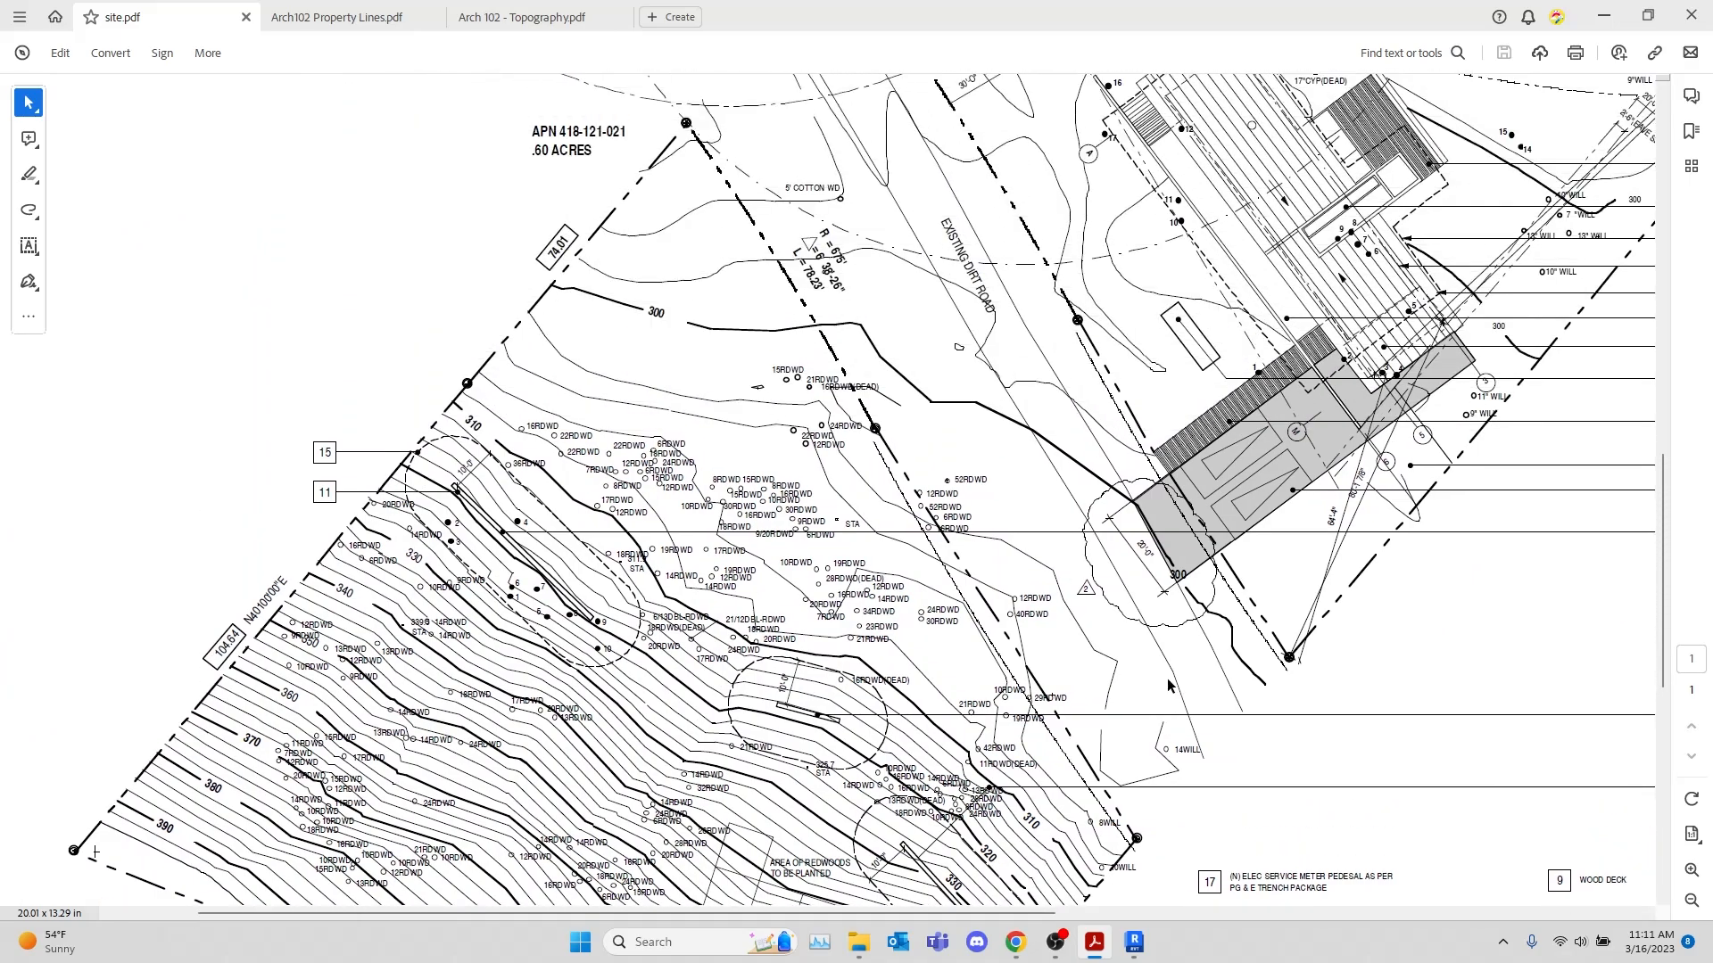
scroll(1167, 683, up, 12)
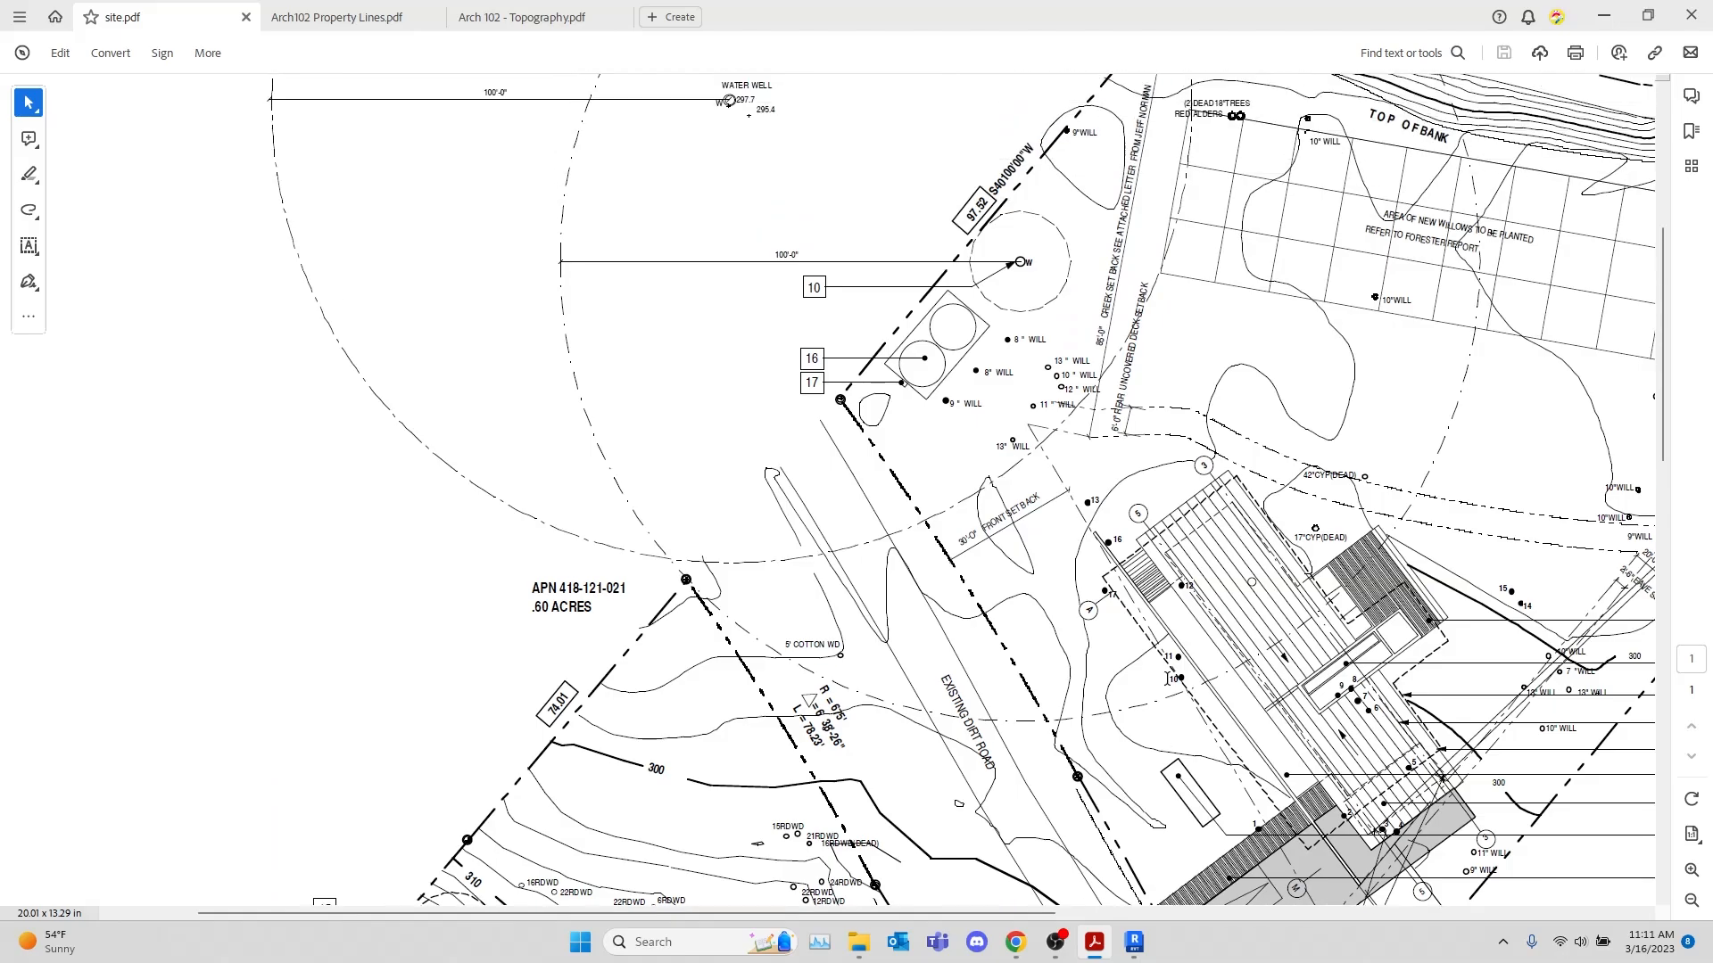
scroll(1167, 680, up, 5)
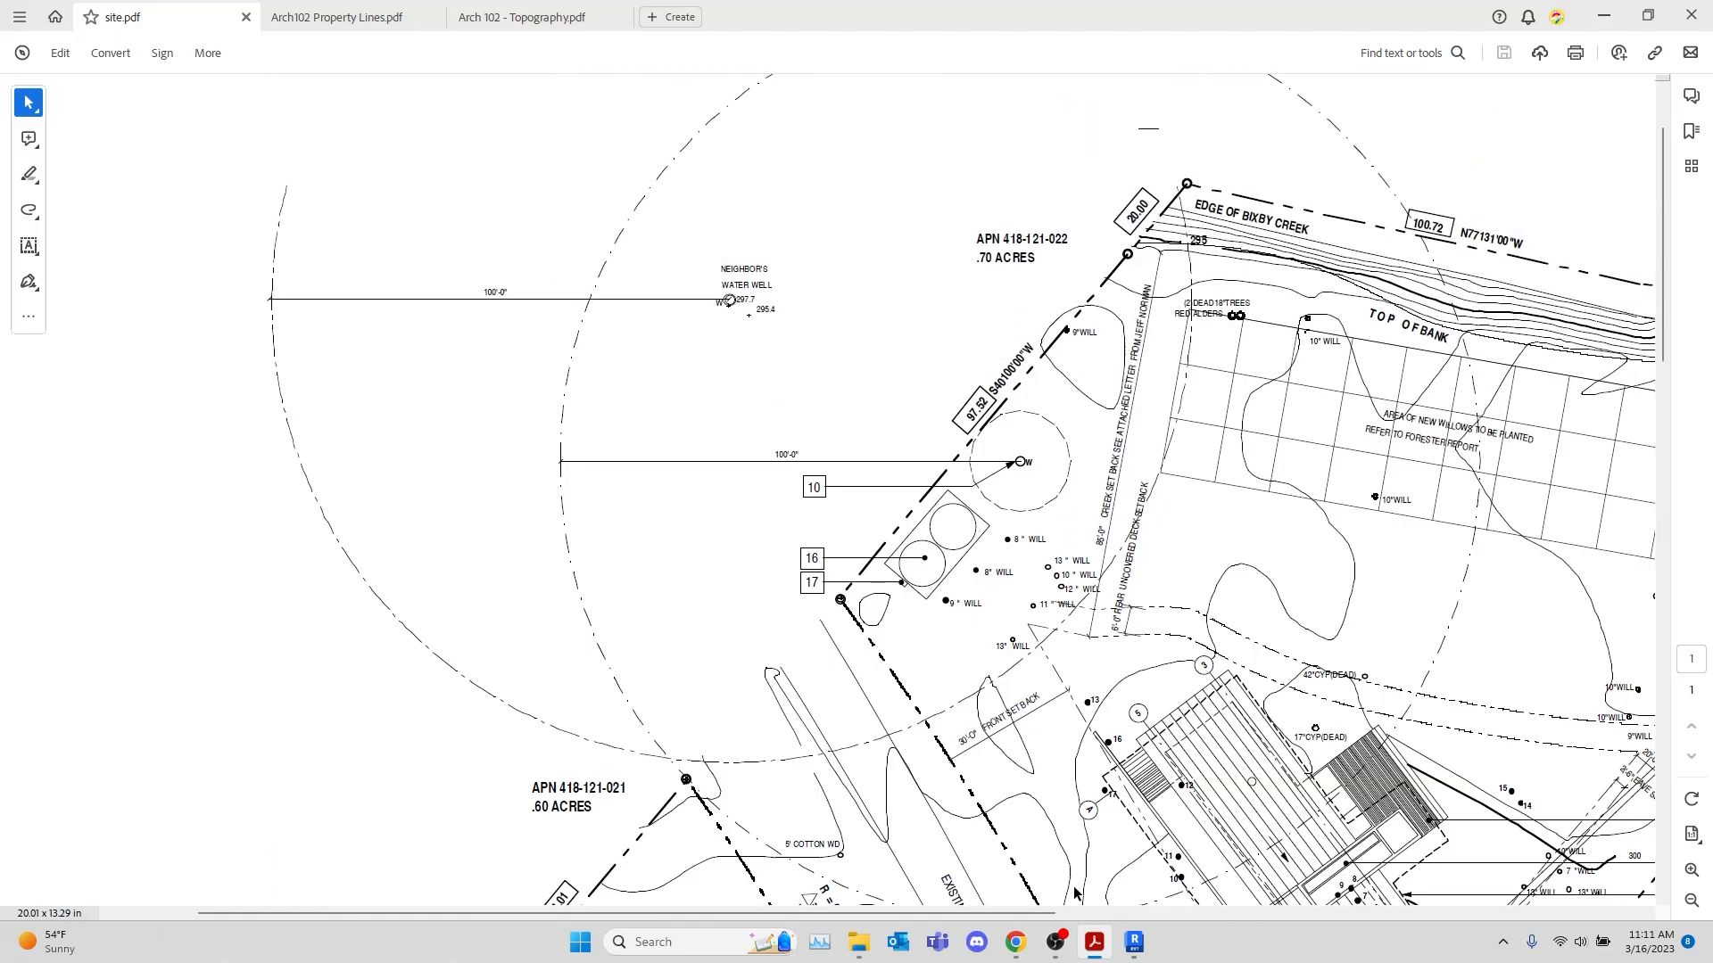
drag(1016, 914, 1320, 962)
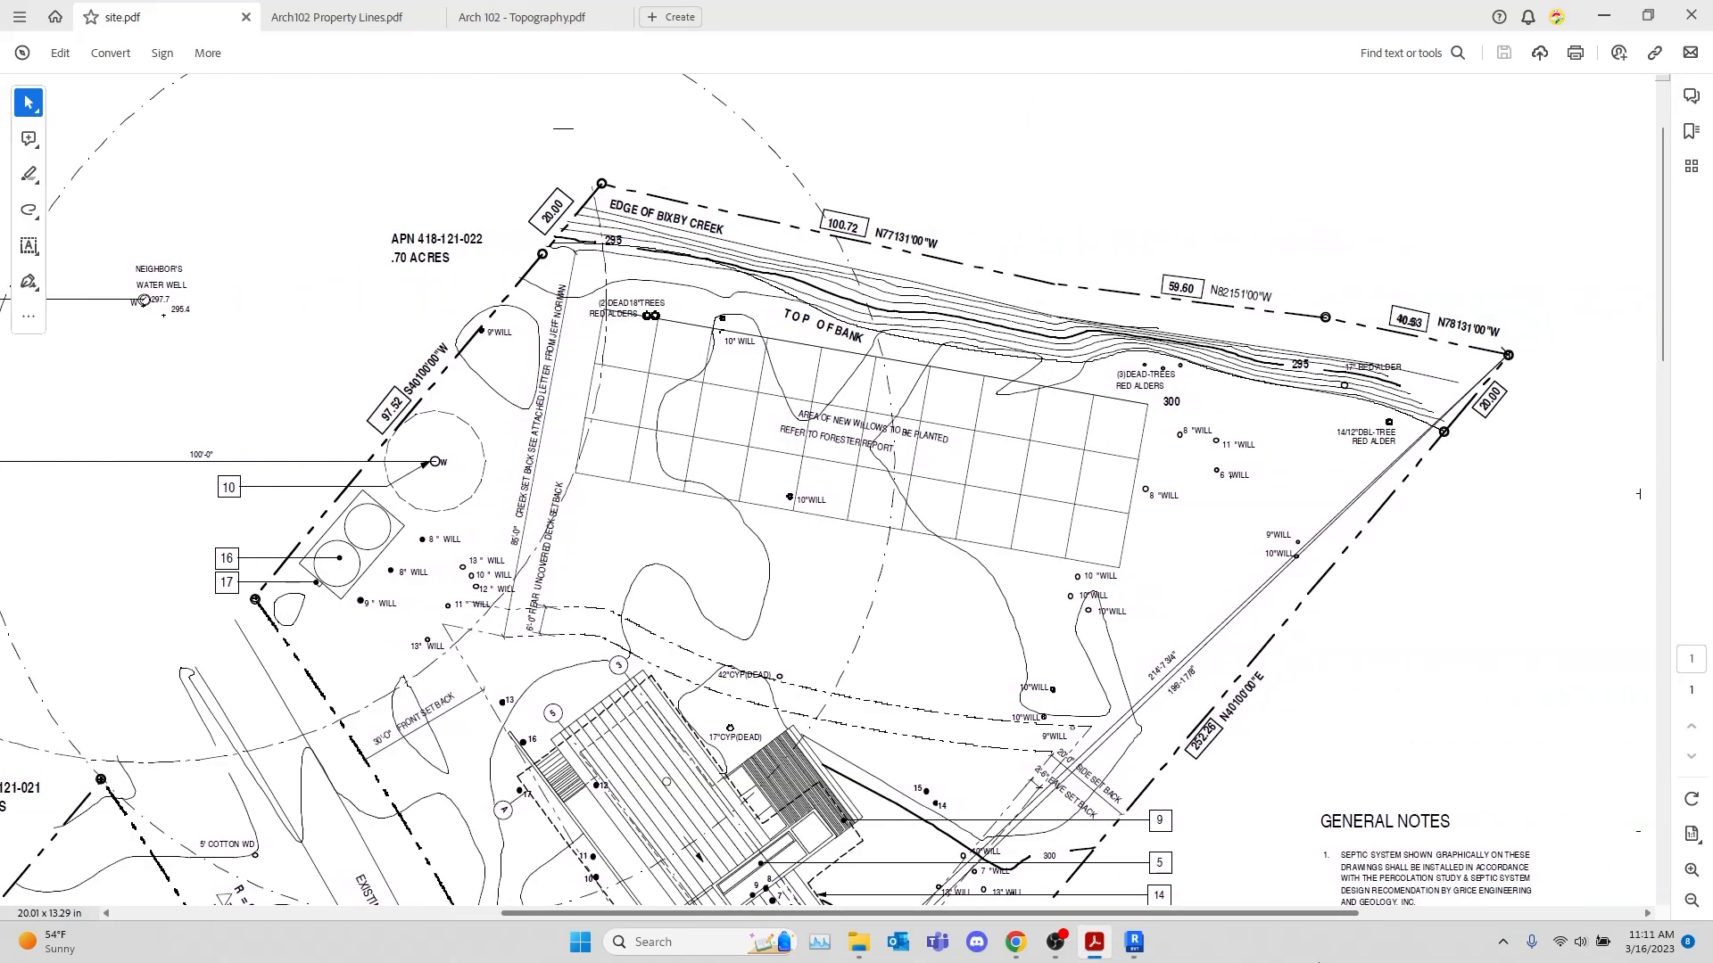
shift+scroll(1639, 493, left, 14)
scroll(918, 571, down, 8)
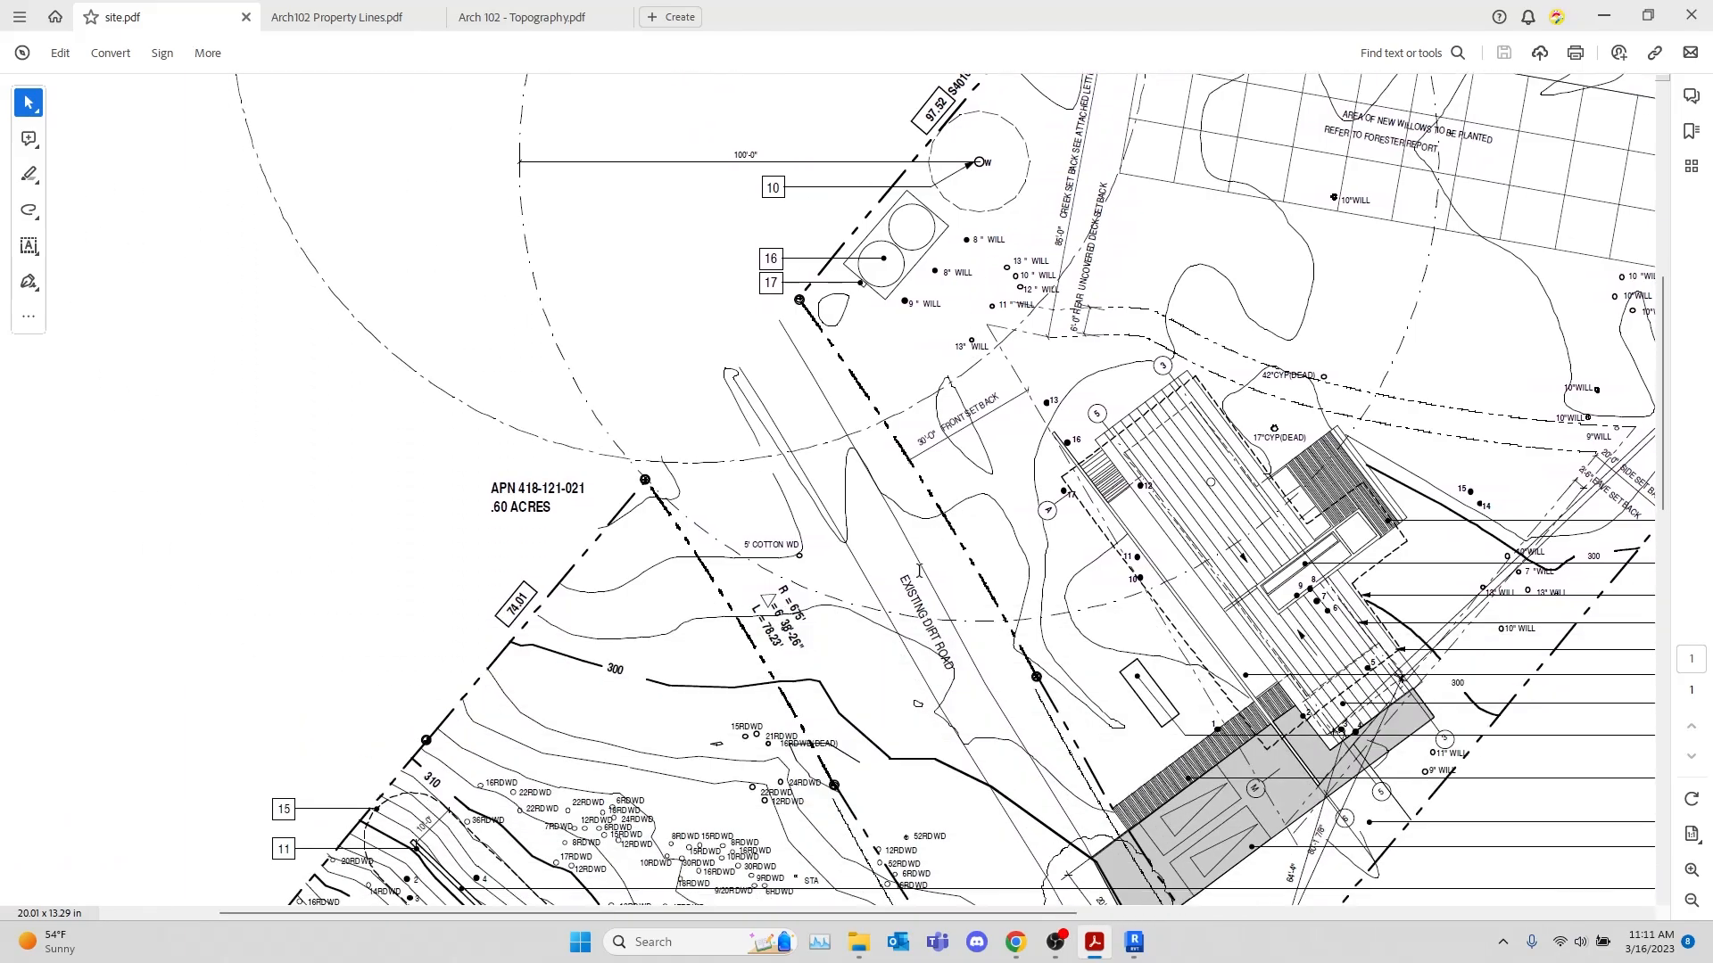
scroll(919, 571, down, 15)
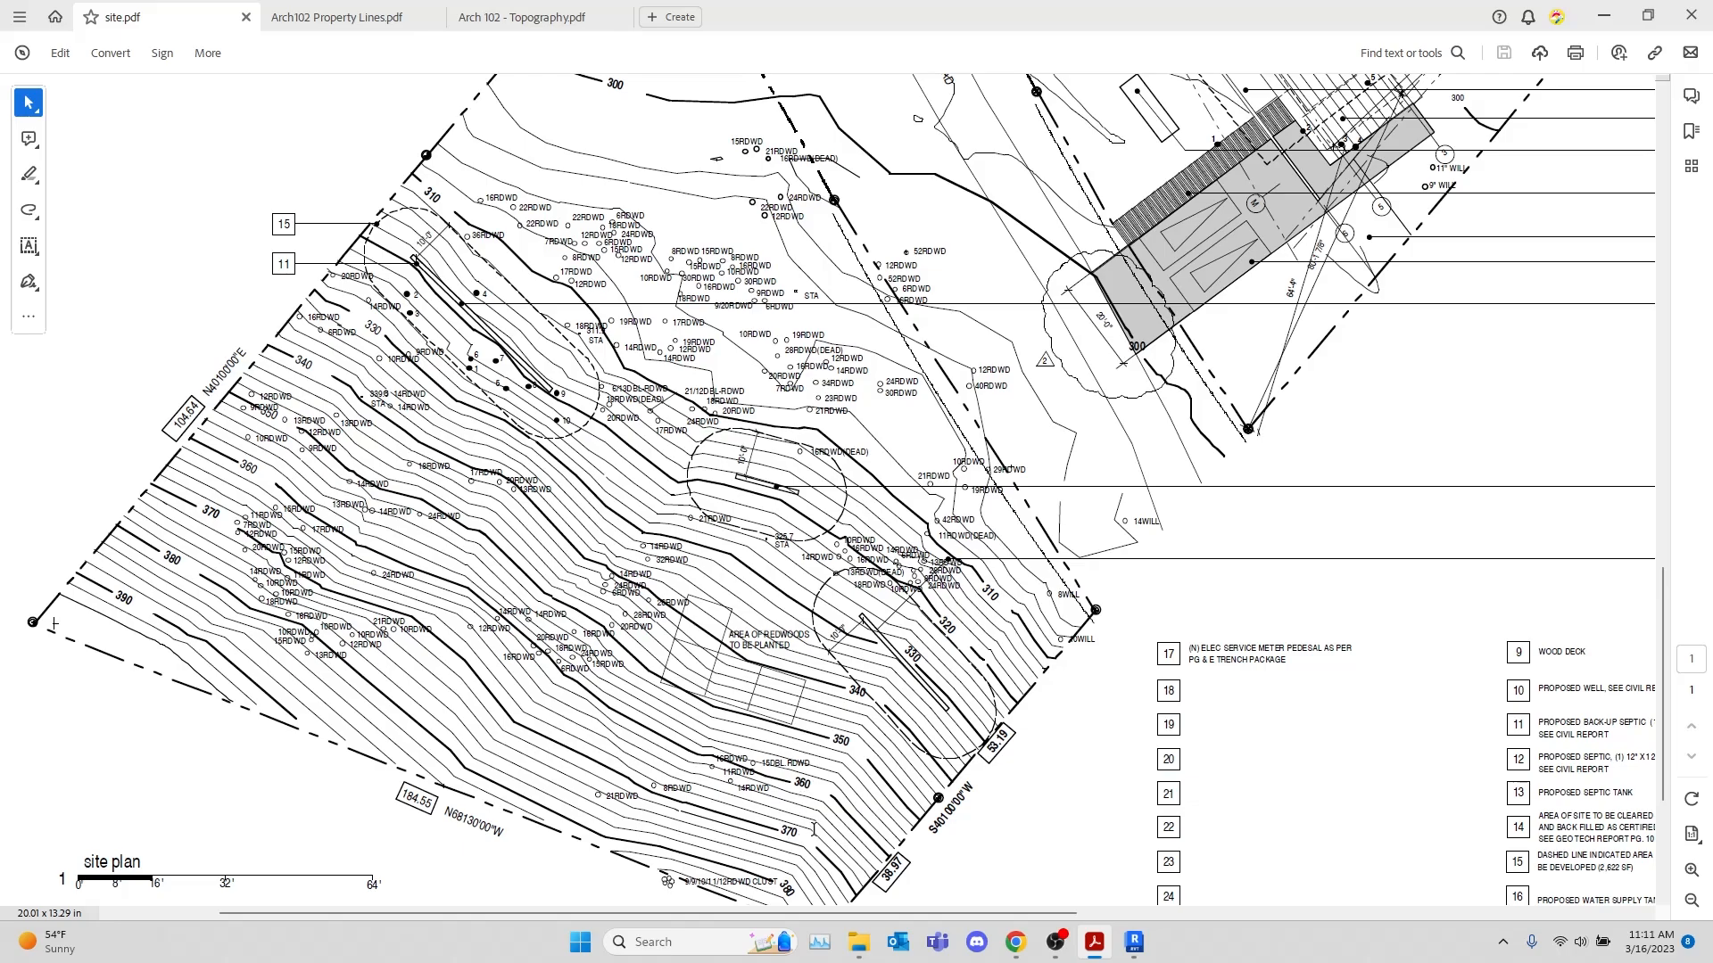
scroll(931, 721, down, 2)
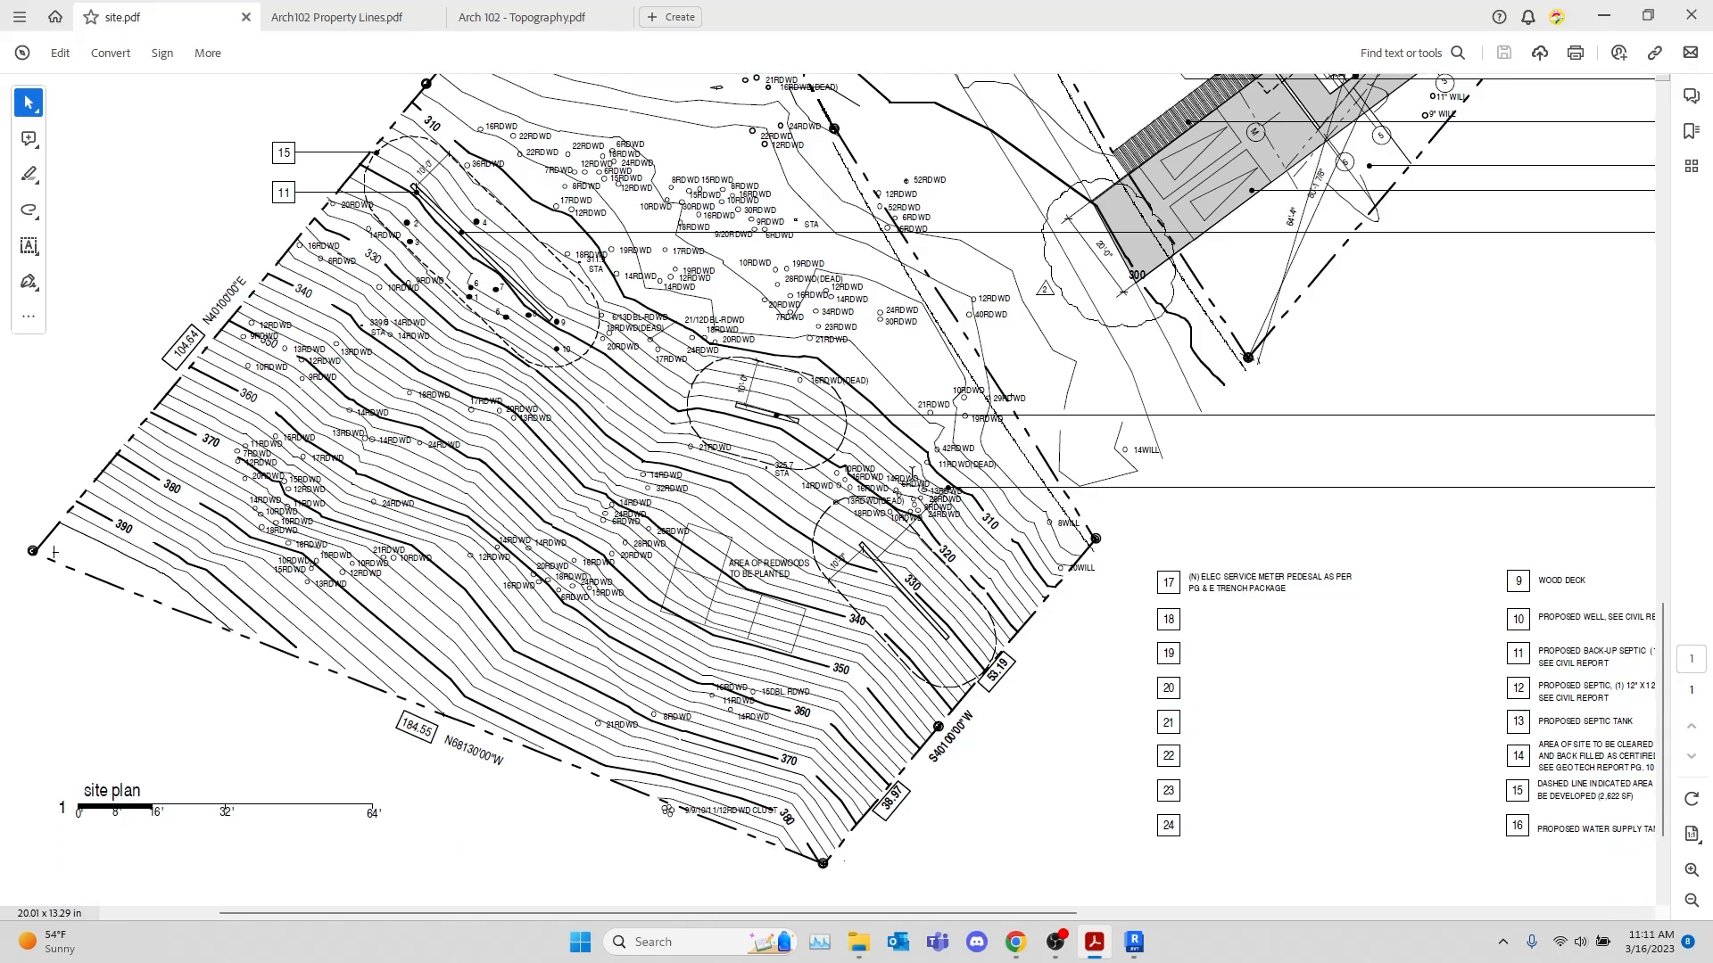
scroll(972, 305, down, 1)
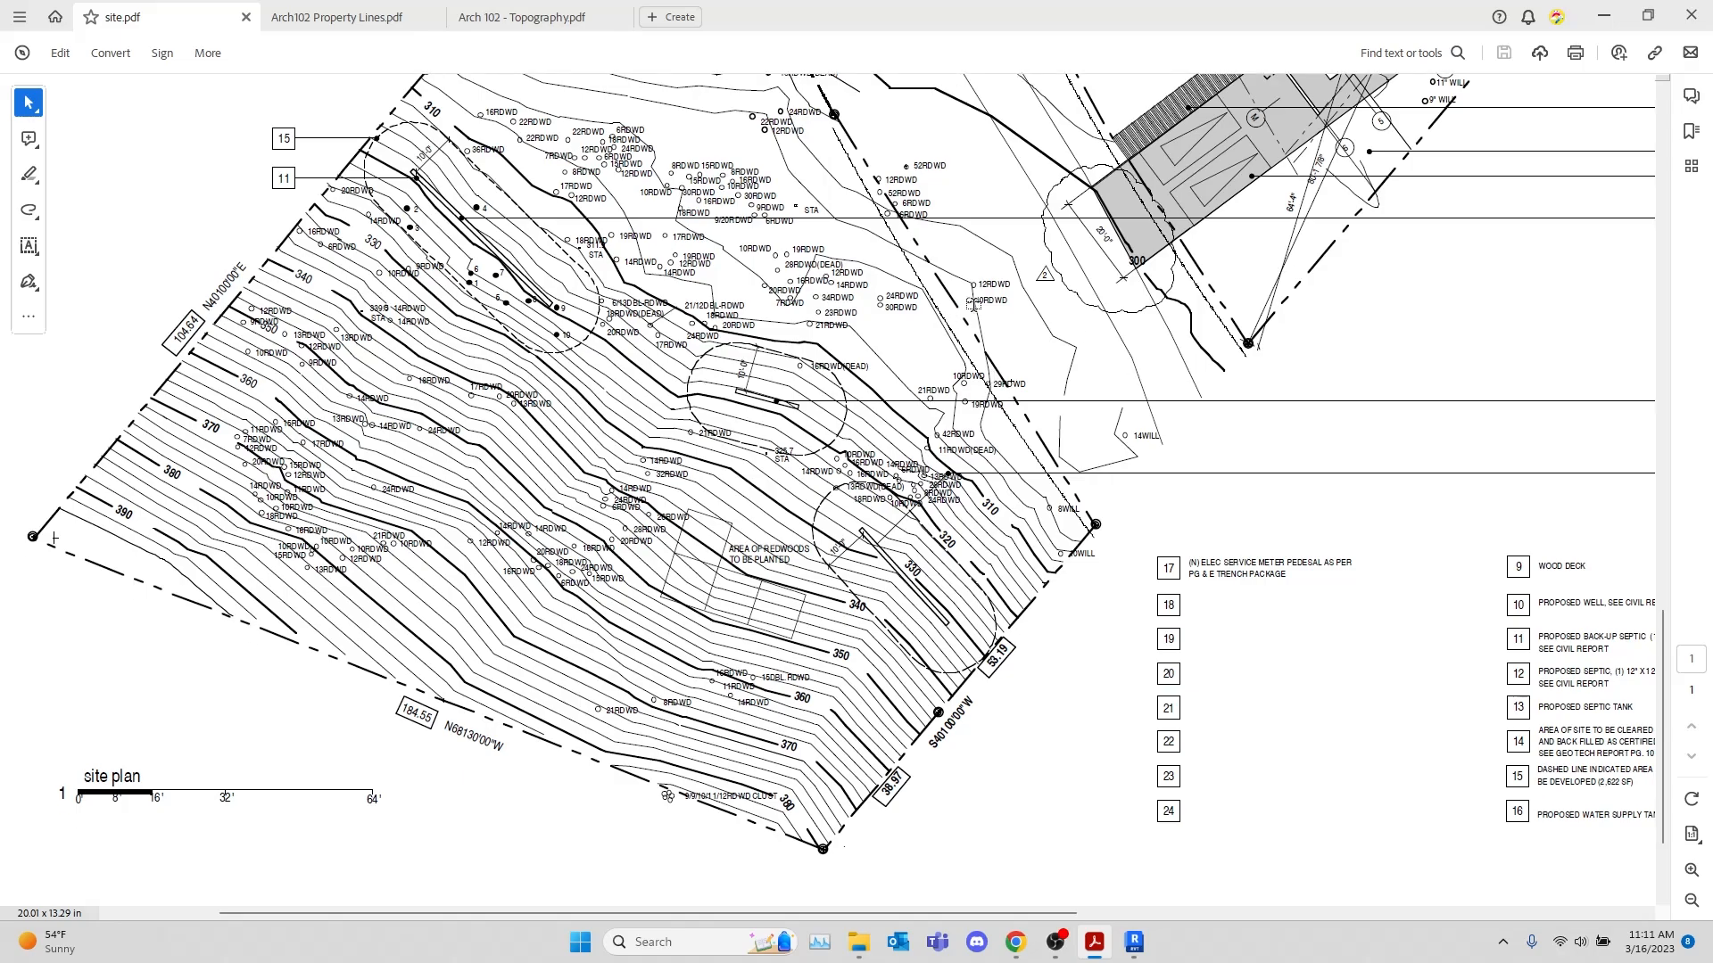
scroll(1005, 457, up, 3)
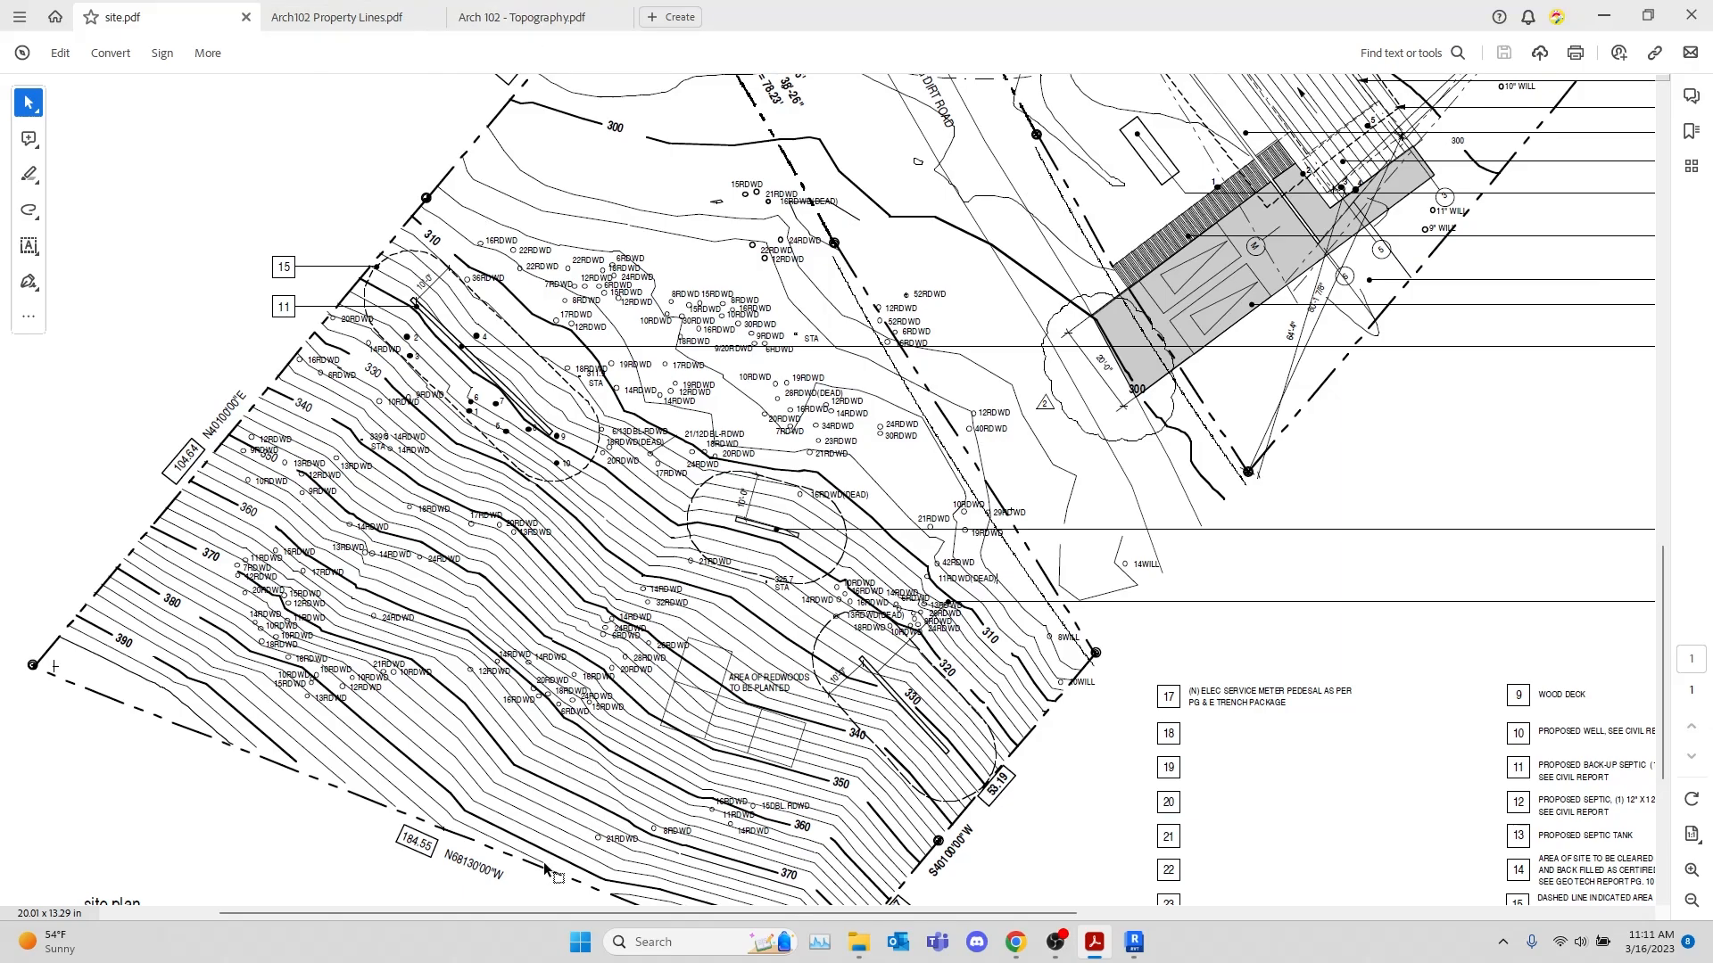
Back in Revit, move the Arch 102 - Topography.pdf image by its 97'-6" boundary corner onto the property line's southwest corner
click(1131, 950)
click(1323, 557)
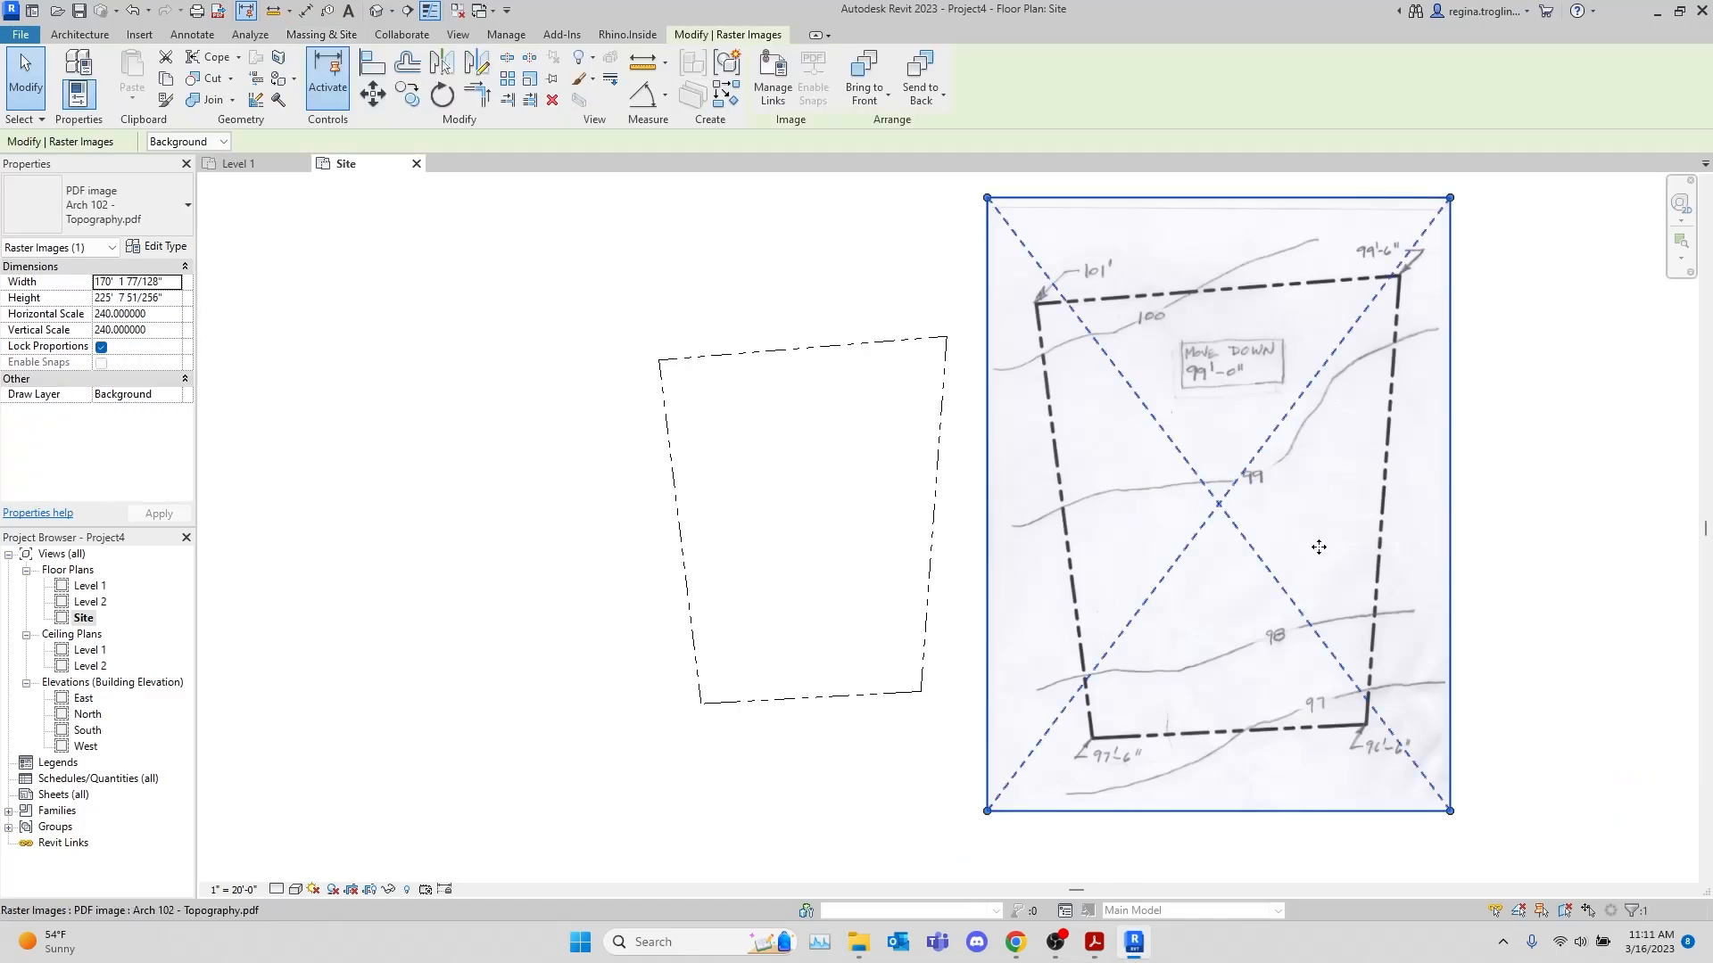
key(m)
key(v)
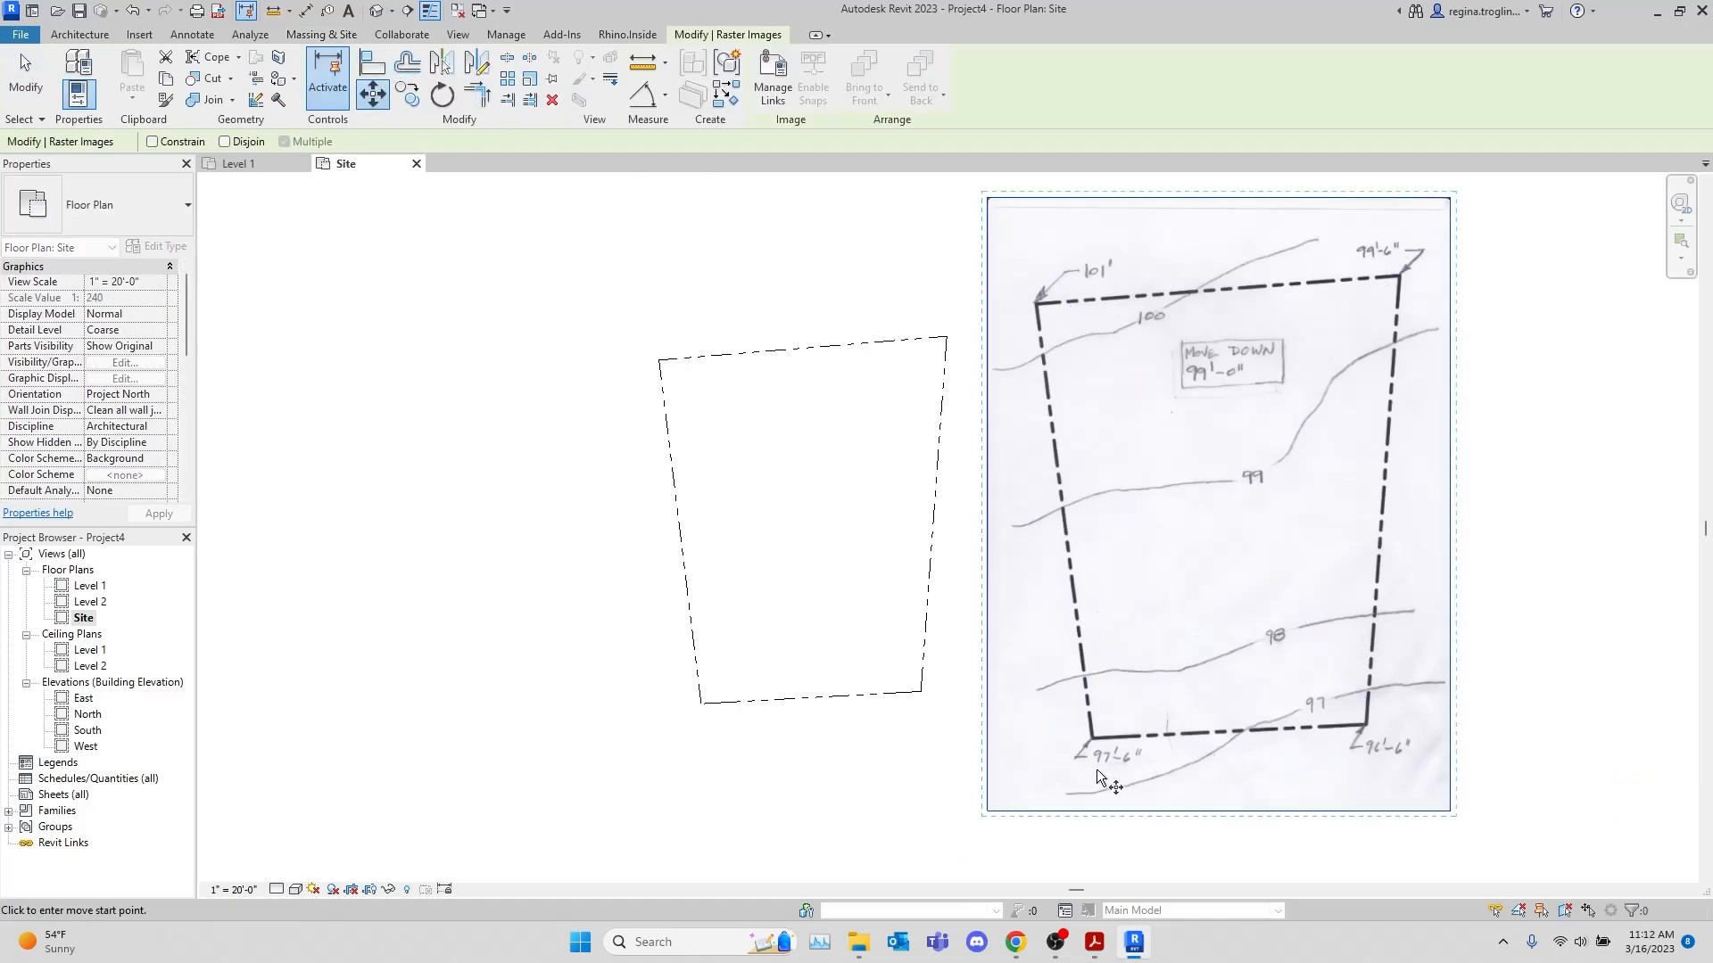
scroll(1095, 748, up, 4)
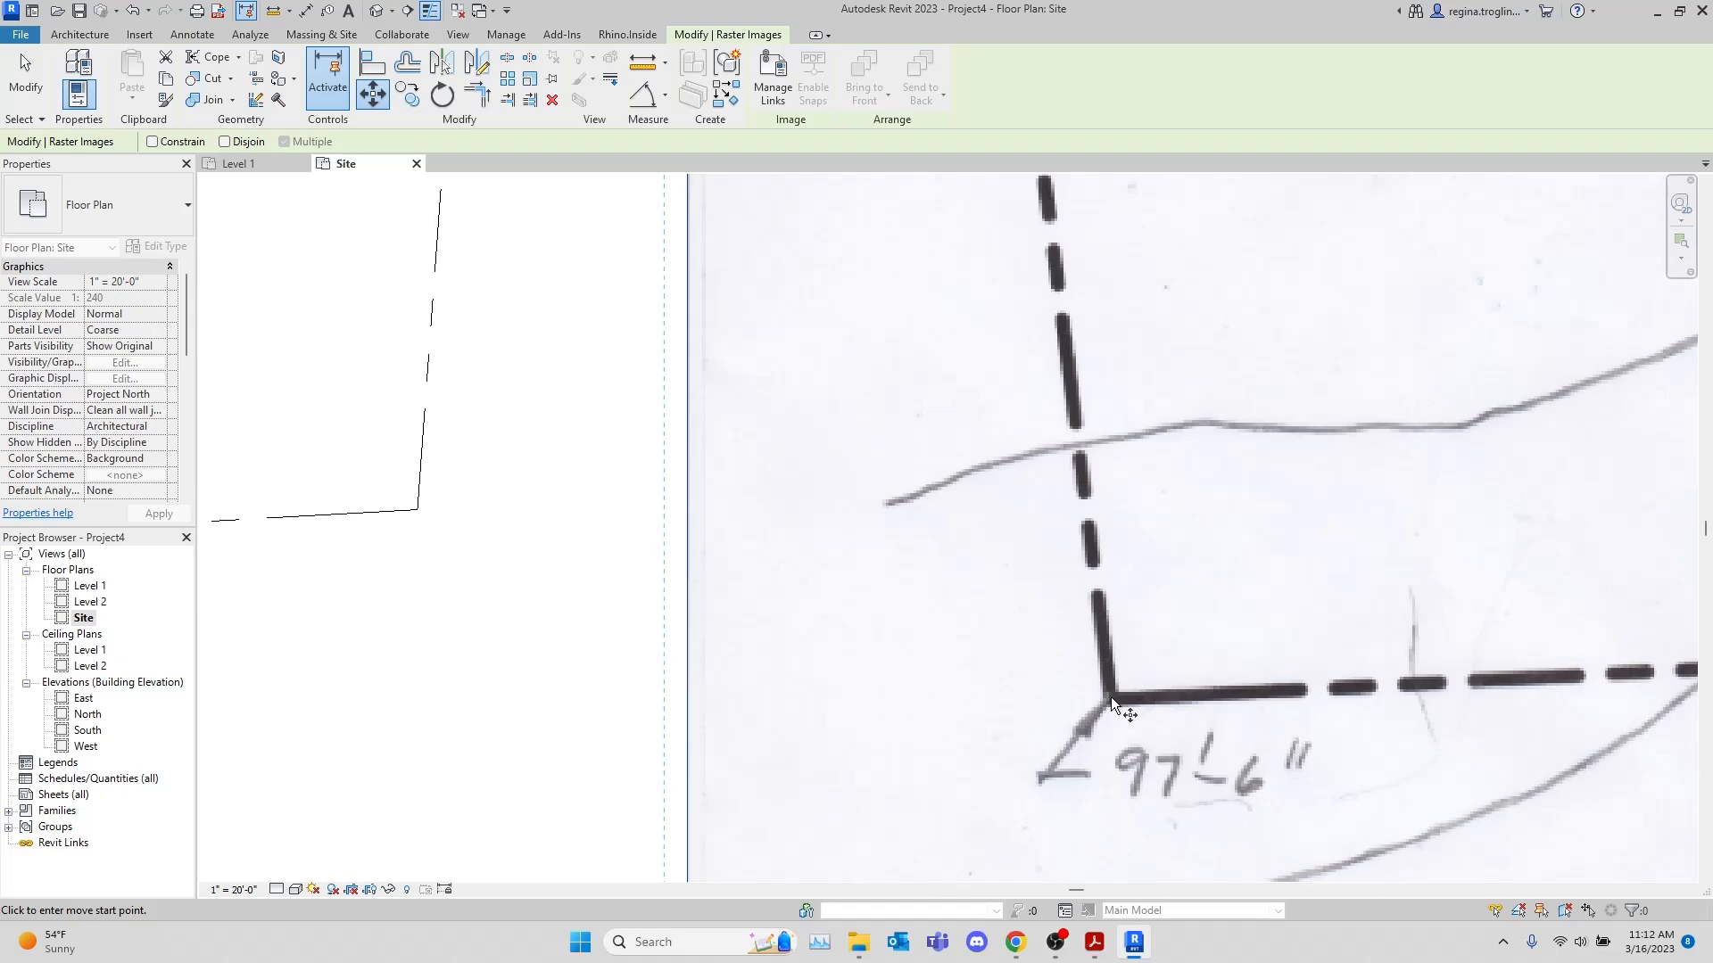
click(1110, 699)
scroll(1453, 601, down, 4)
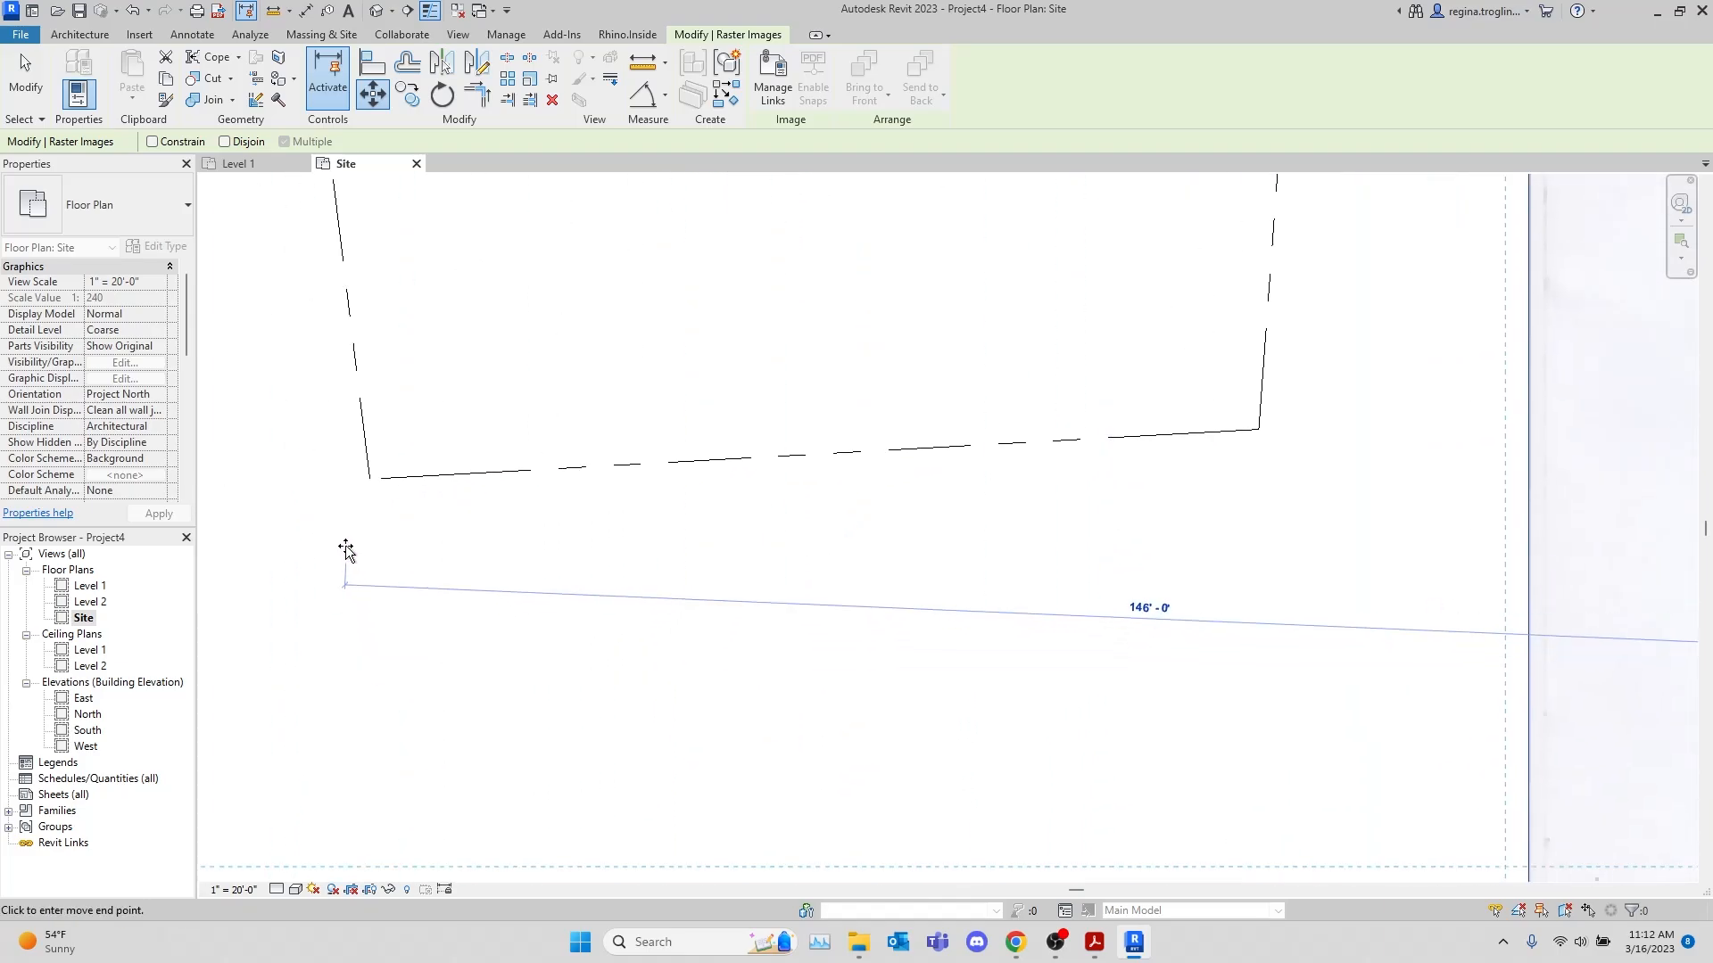
click(371, 478)
scroll(749, 687, down, 3)
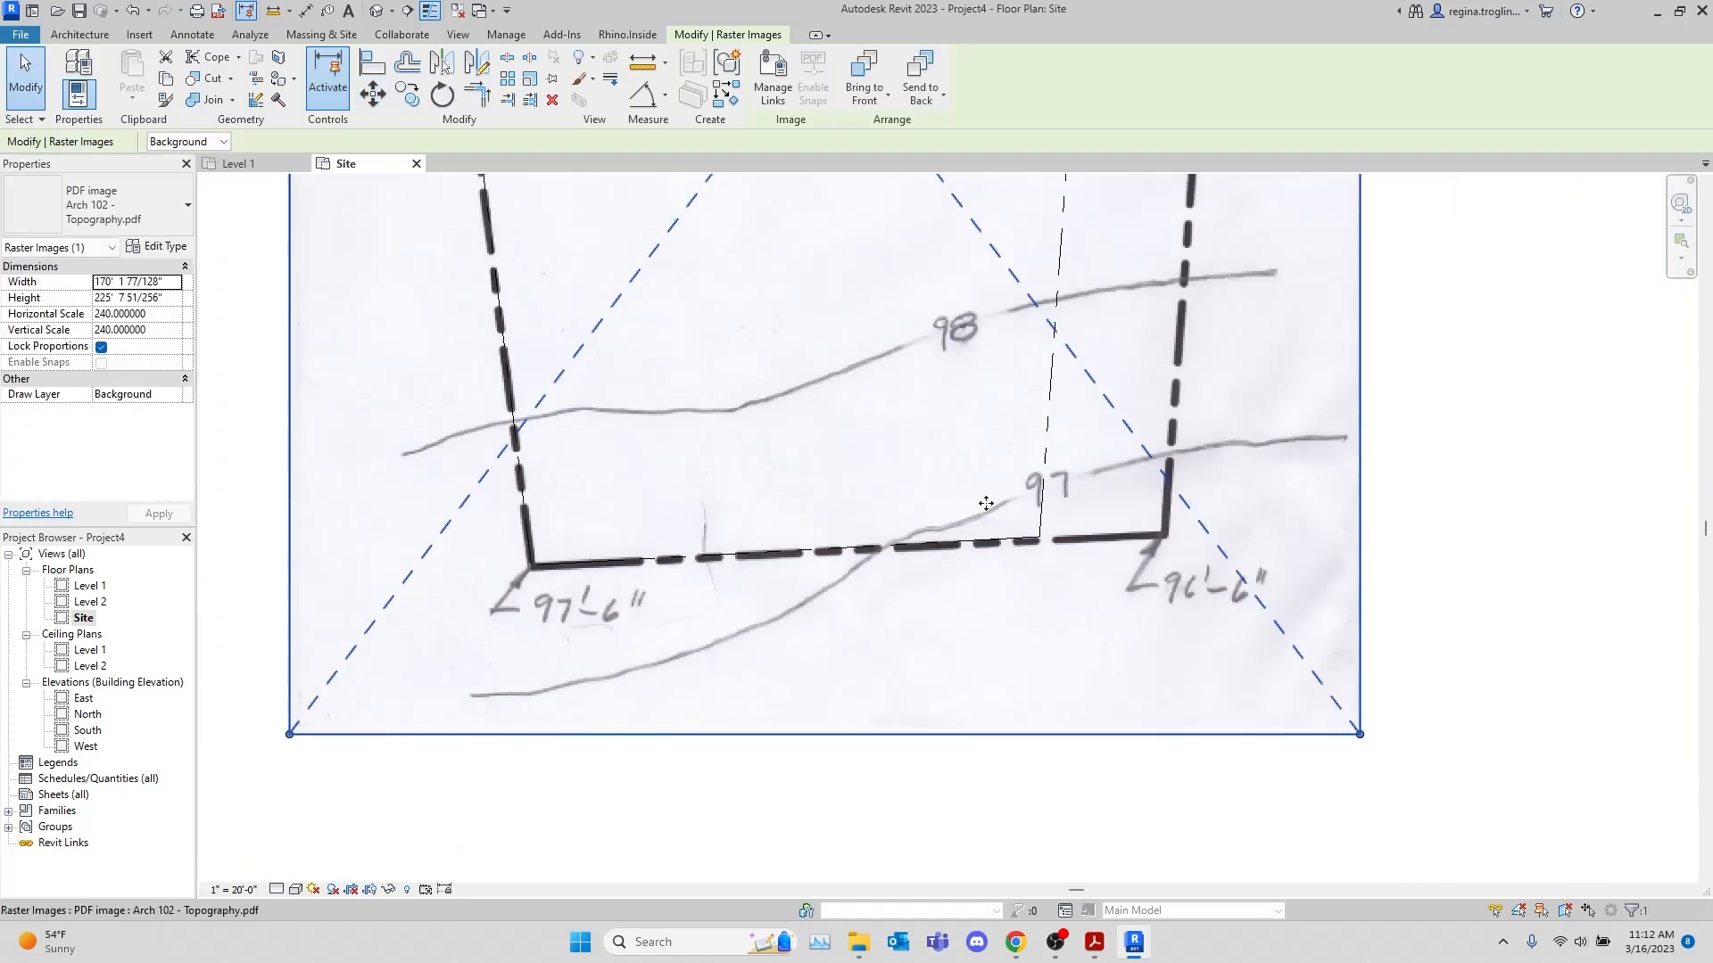
Graphically scale the topography image down by a factor of about 0.65 from its 97'-6" corner, taking the property line's southeast corner as drag point
scroll(720, 408, up, 3)
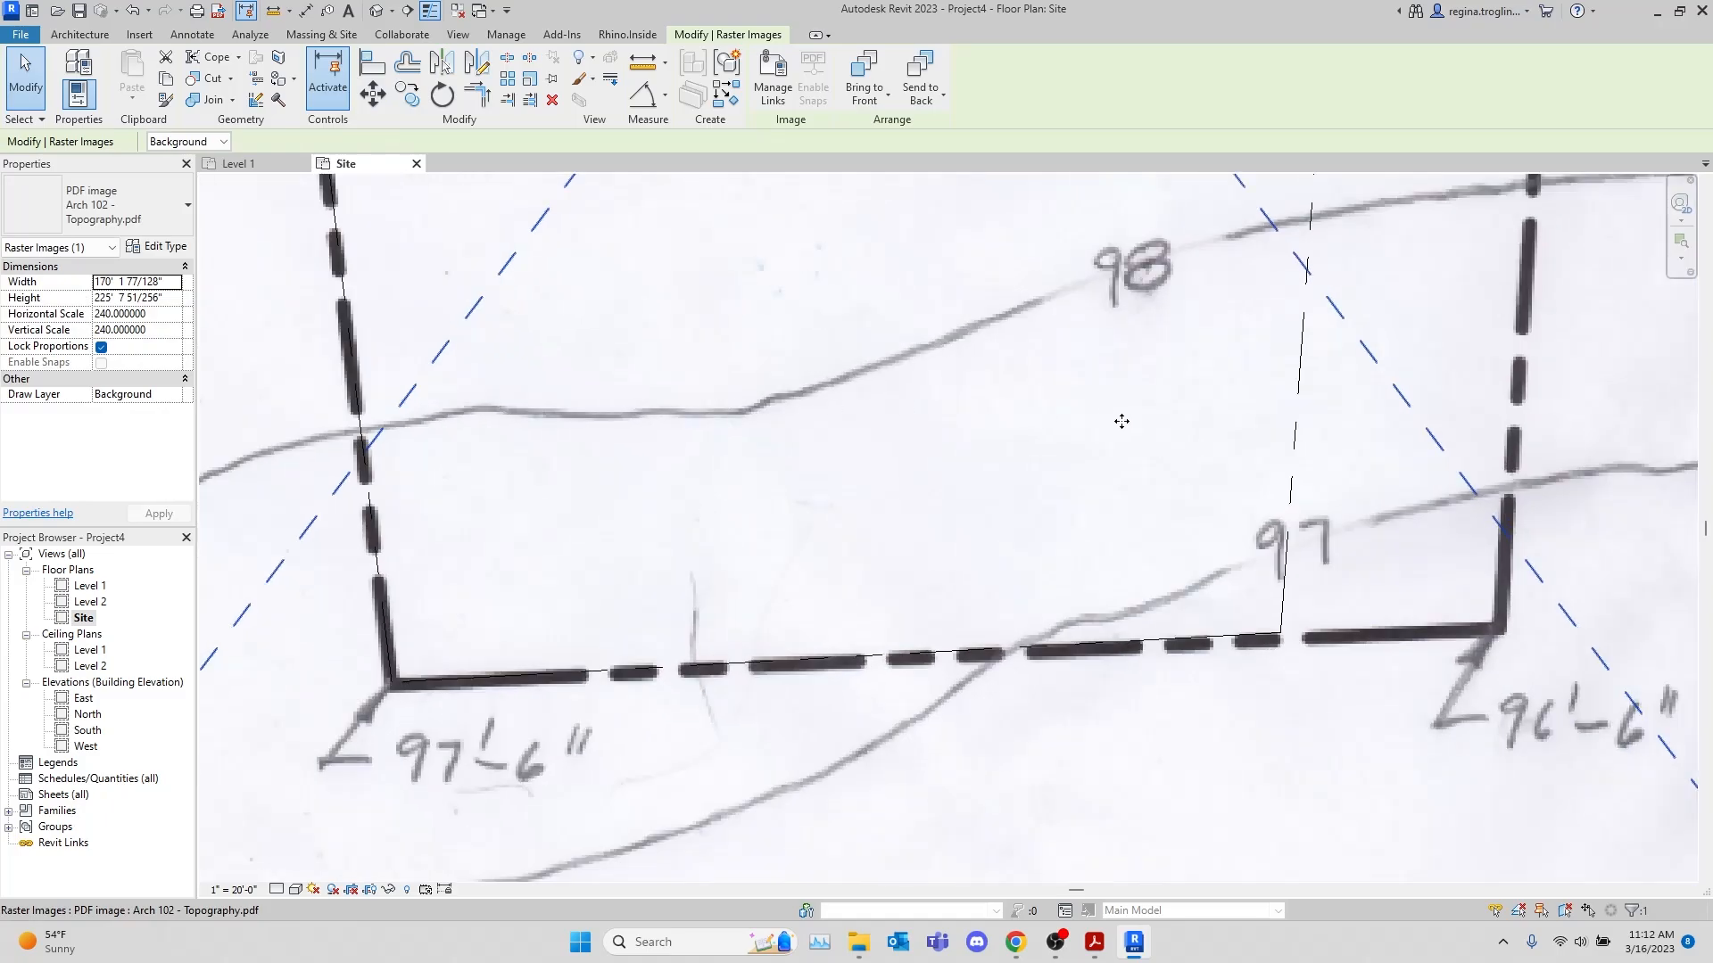
scroll(1121, 421, up, 1)
click(531, 83)
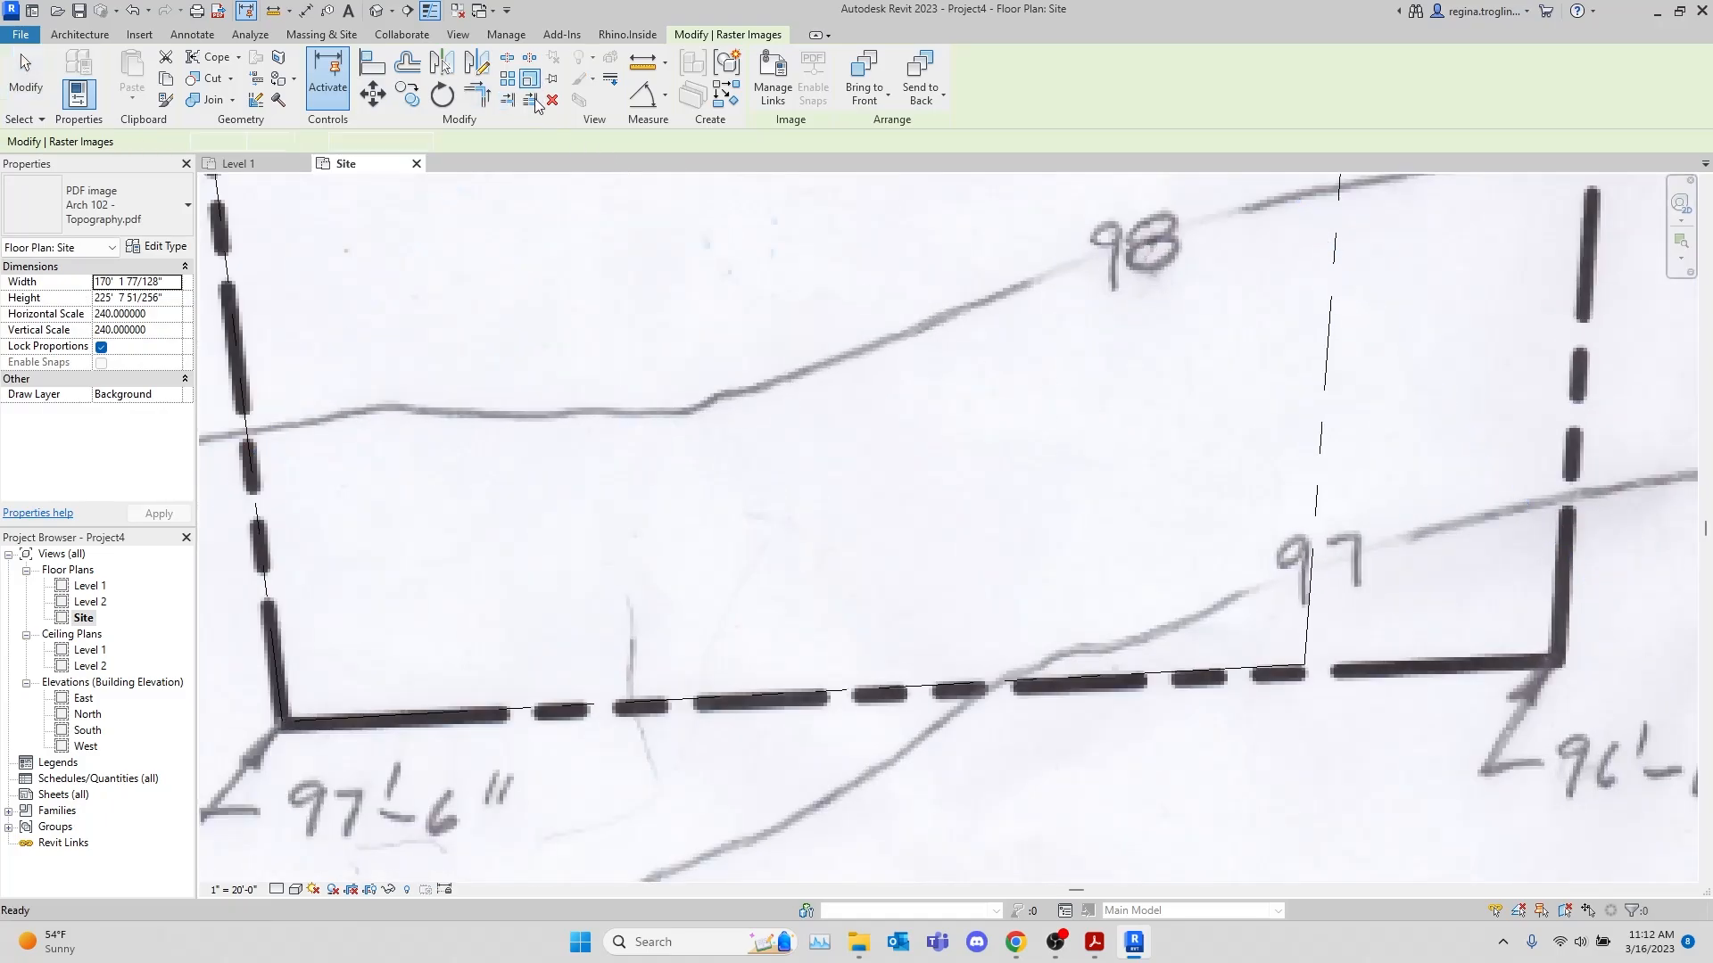
click(284, 723)
scroll(1601, 673, up, 3)
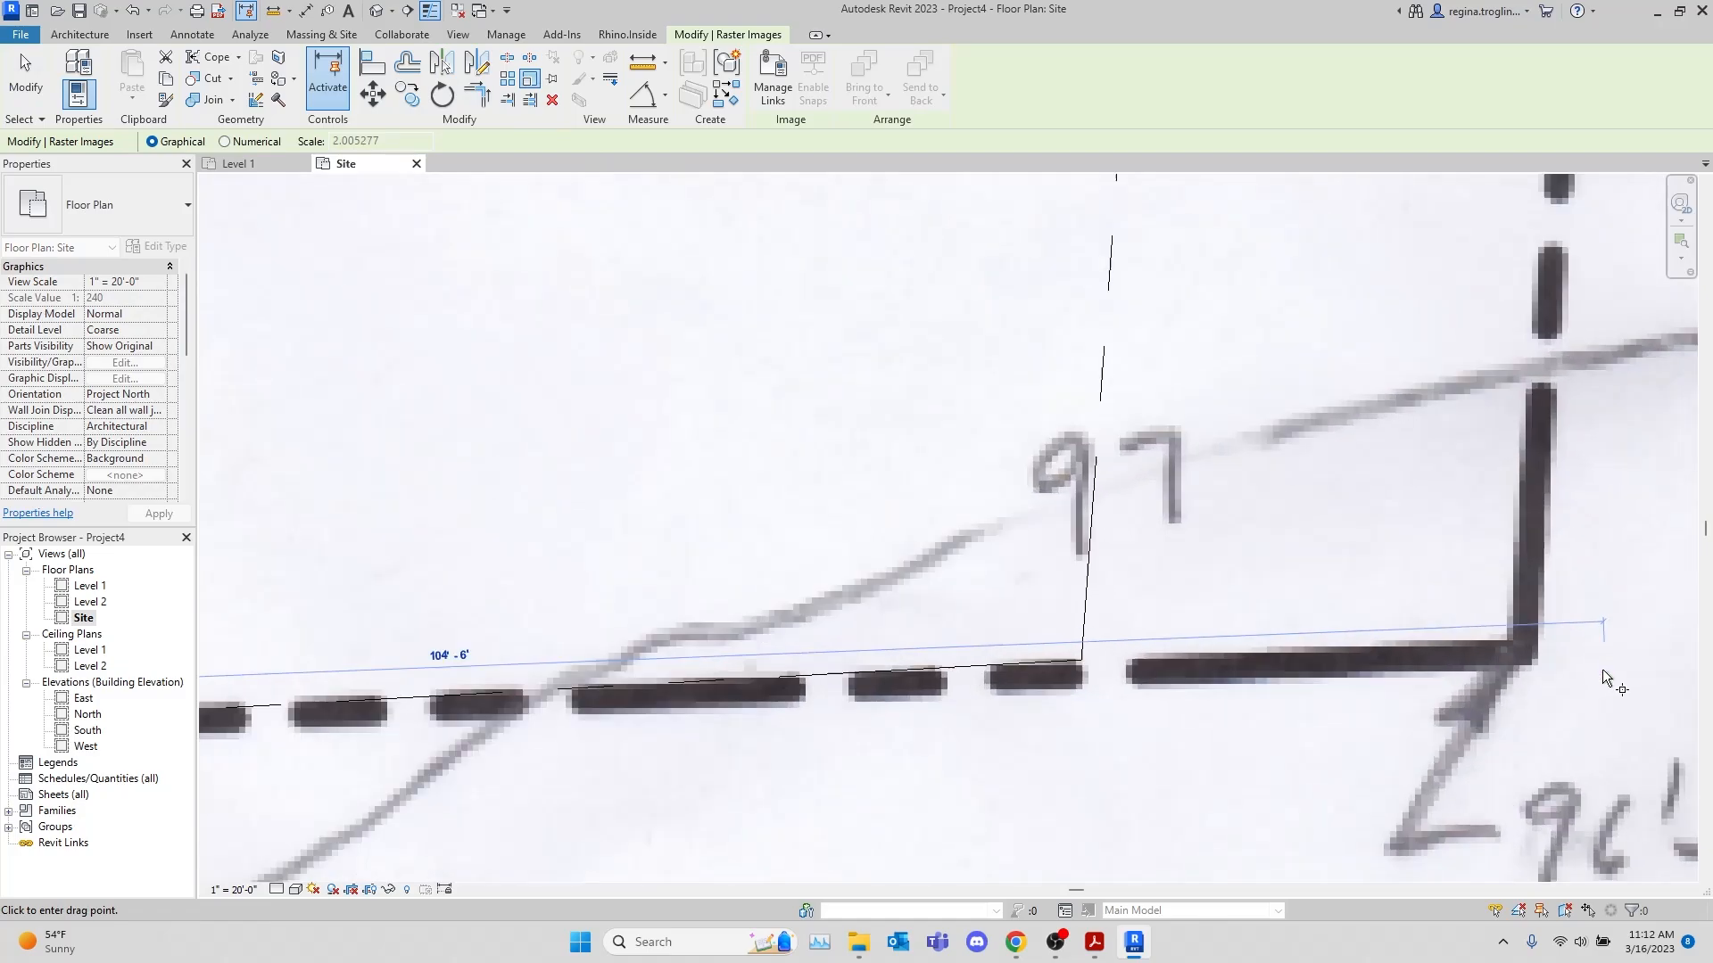
click(1079, 661)
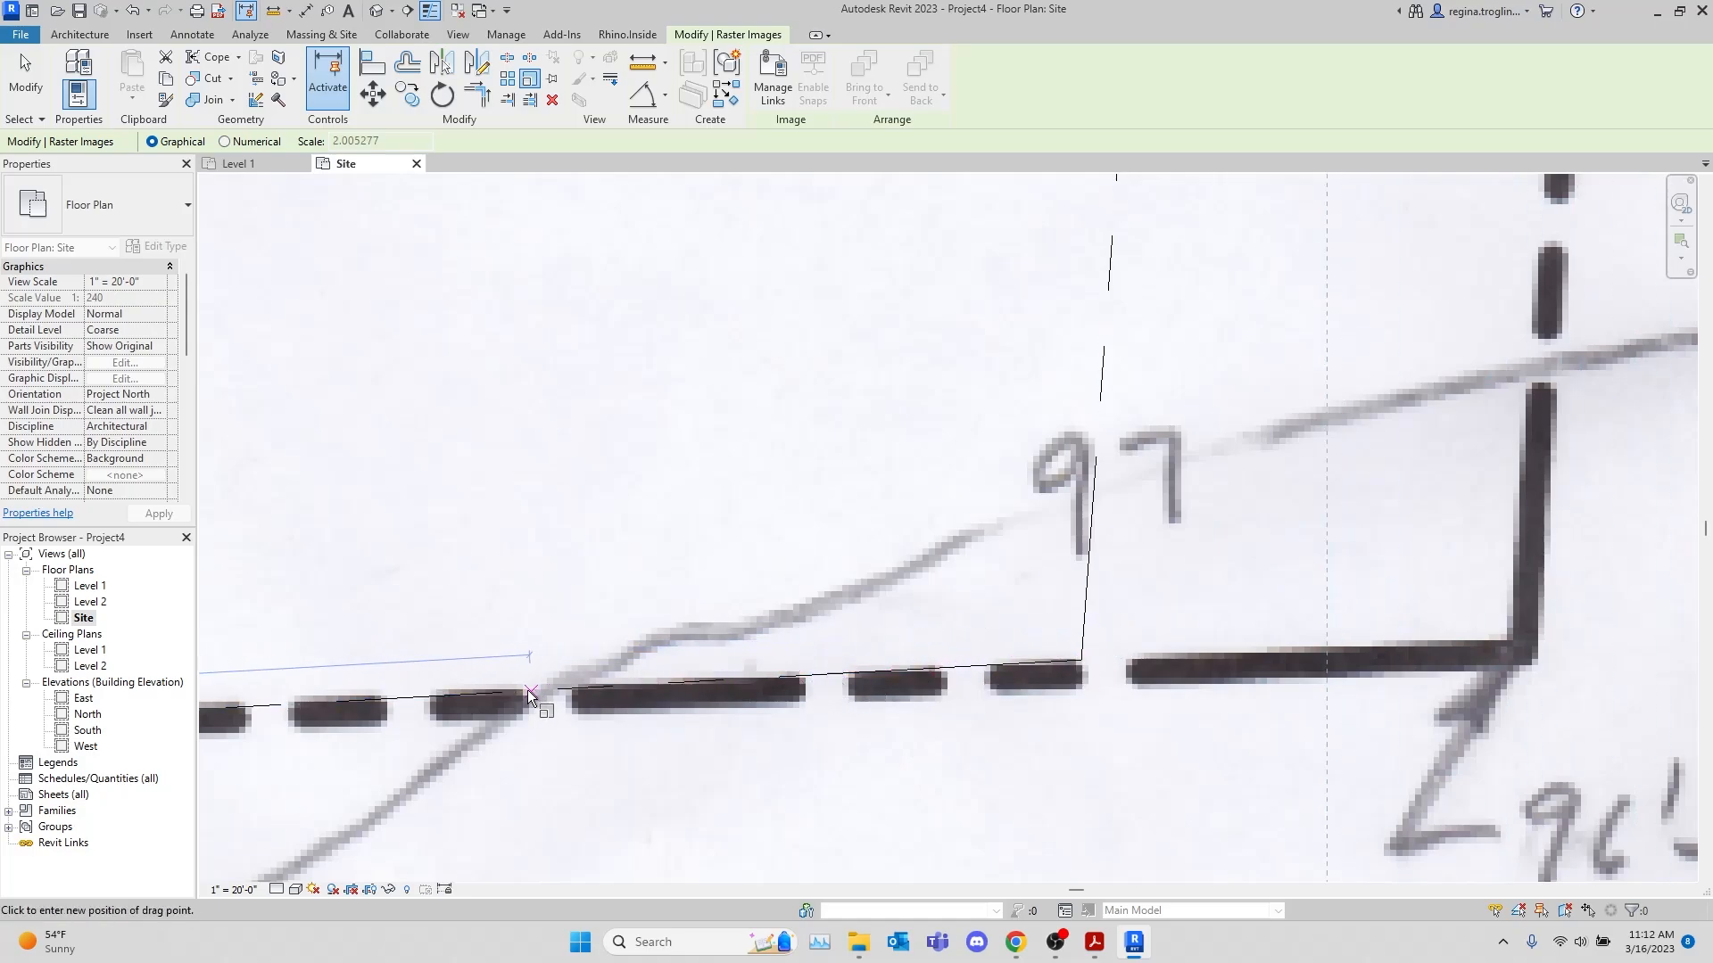
click(470, 711)
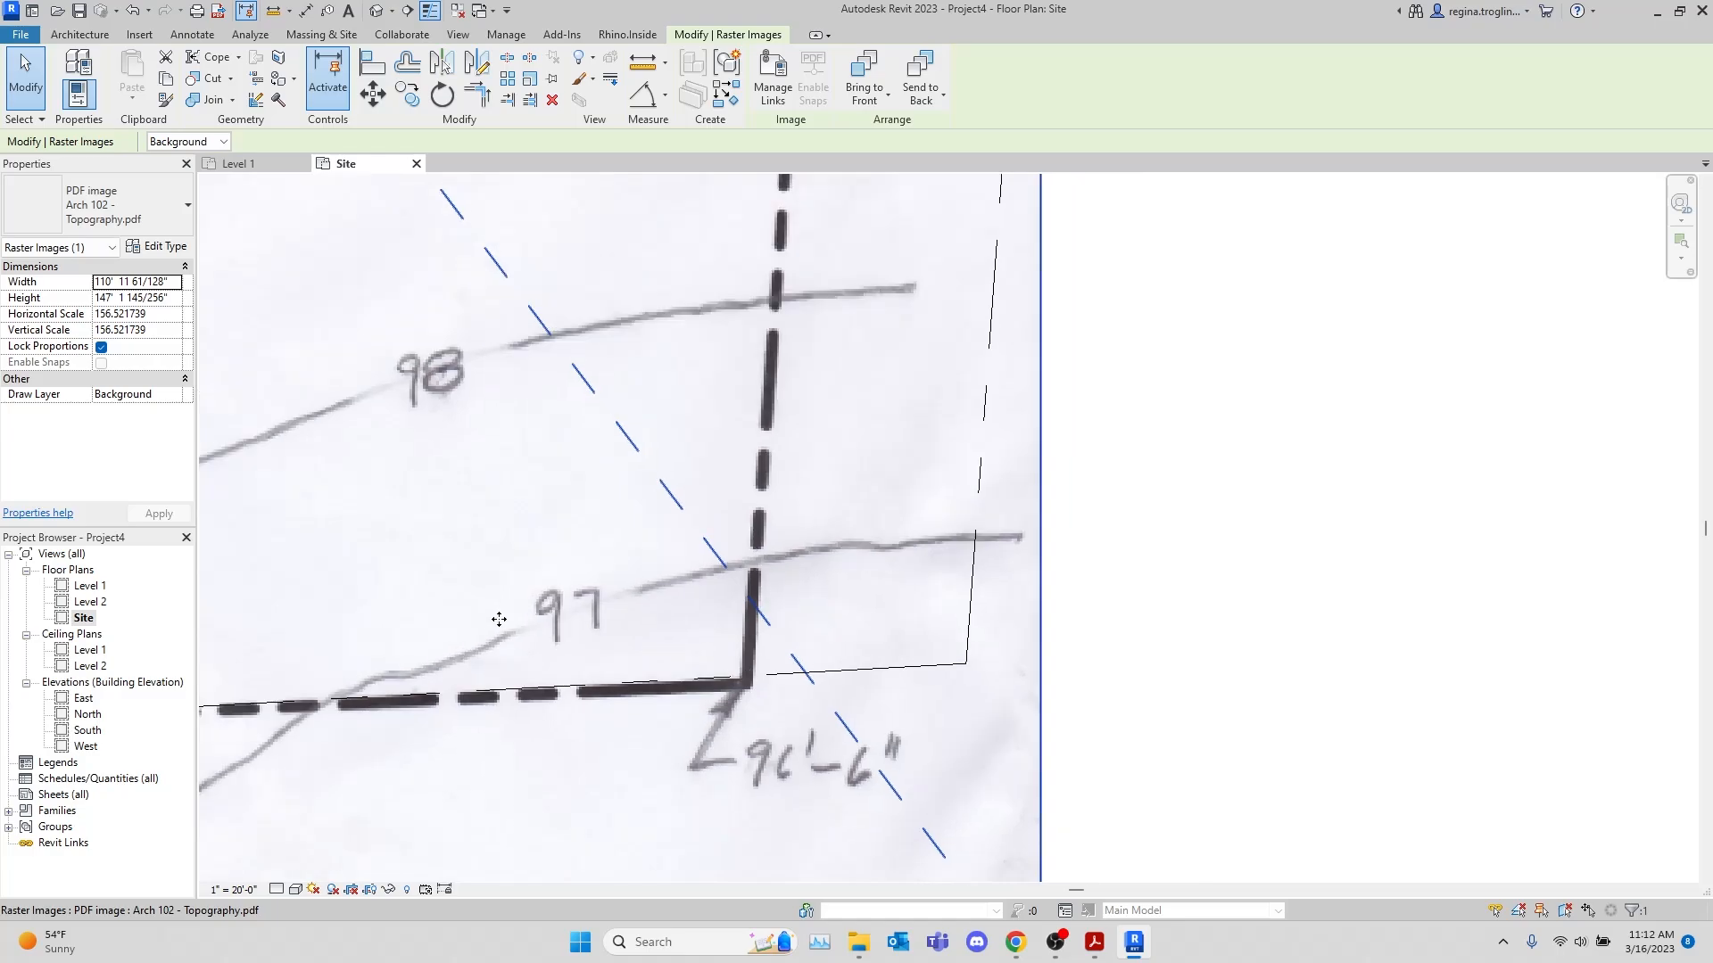
Graphically scale the topography image up from its 97'-6" corner so its 96'-6" corner meets the property line's southeast corner
mouse_move(540, 611)
middle_down()
mouse_move(890, 530)
mouse_move(1025, 607)
mouse_move(1238, 613)
middle_up()
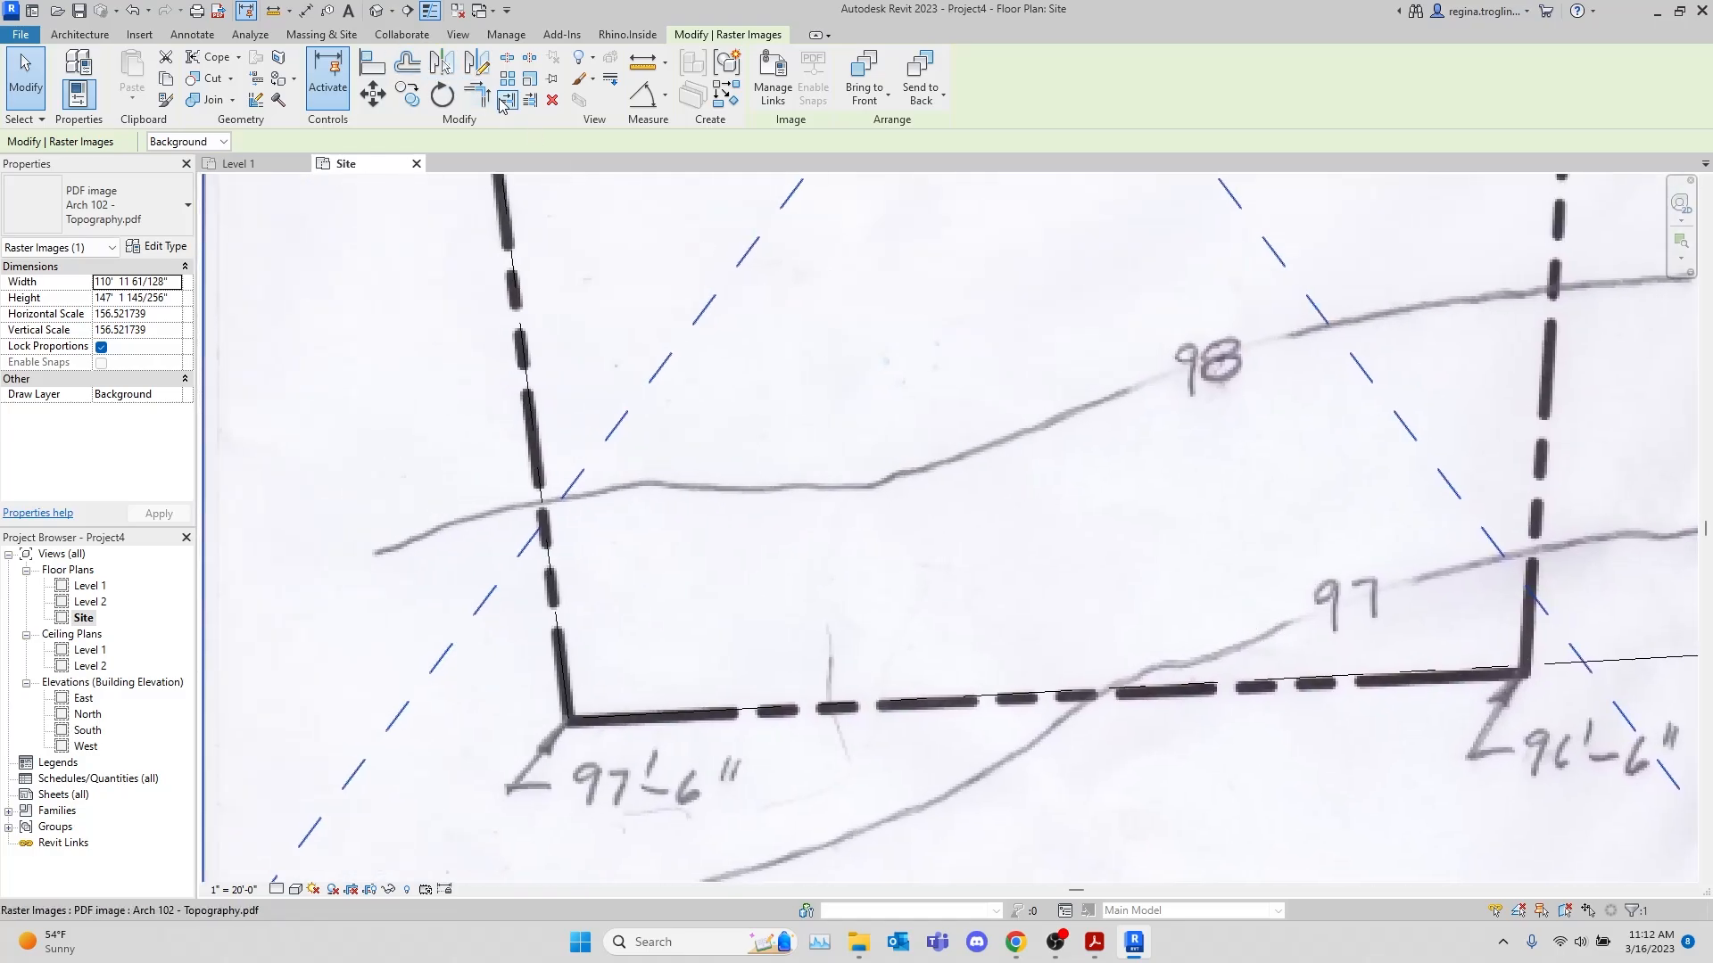
click(529, 78)
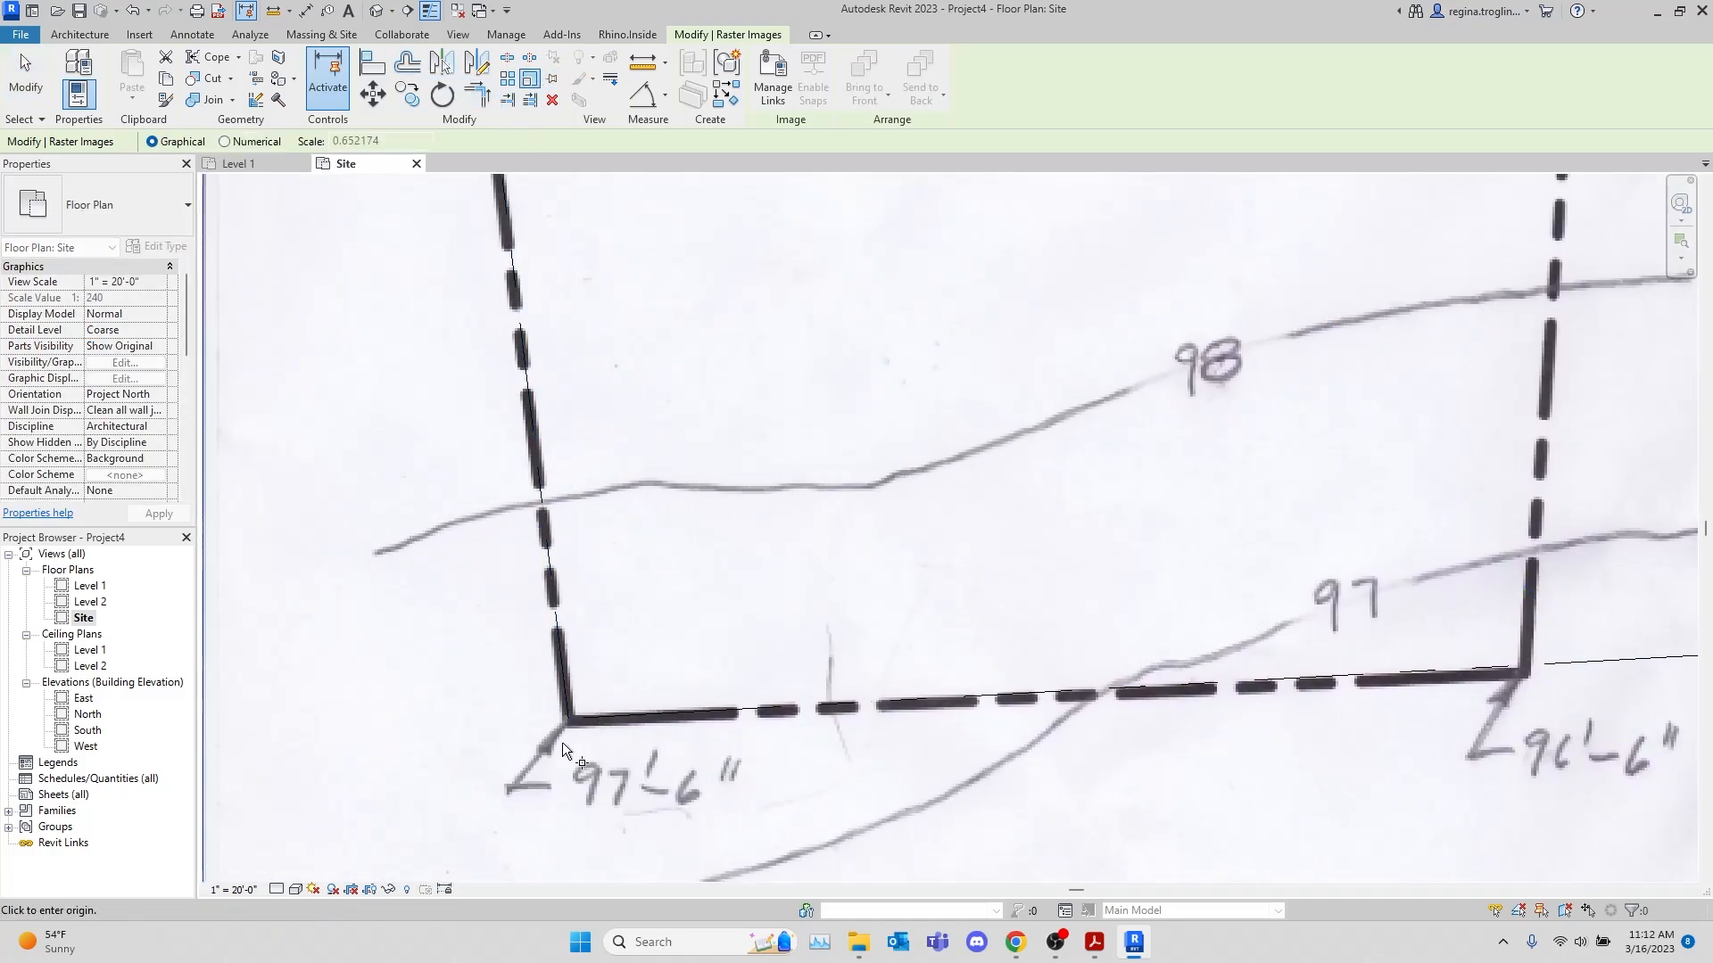
click(568, 719)
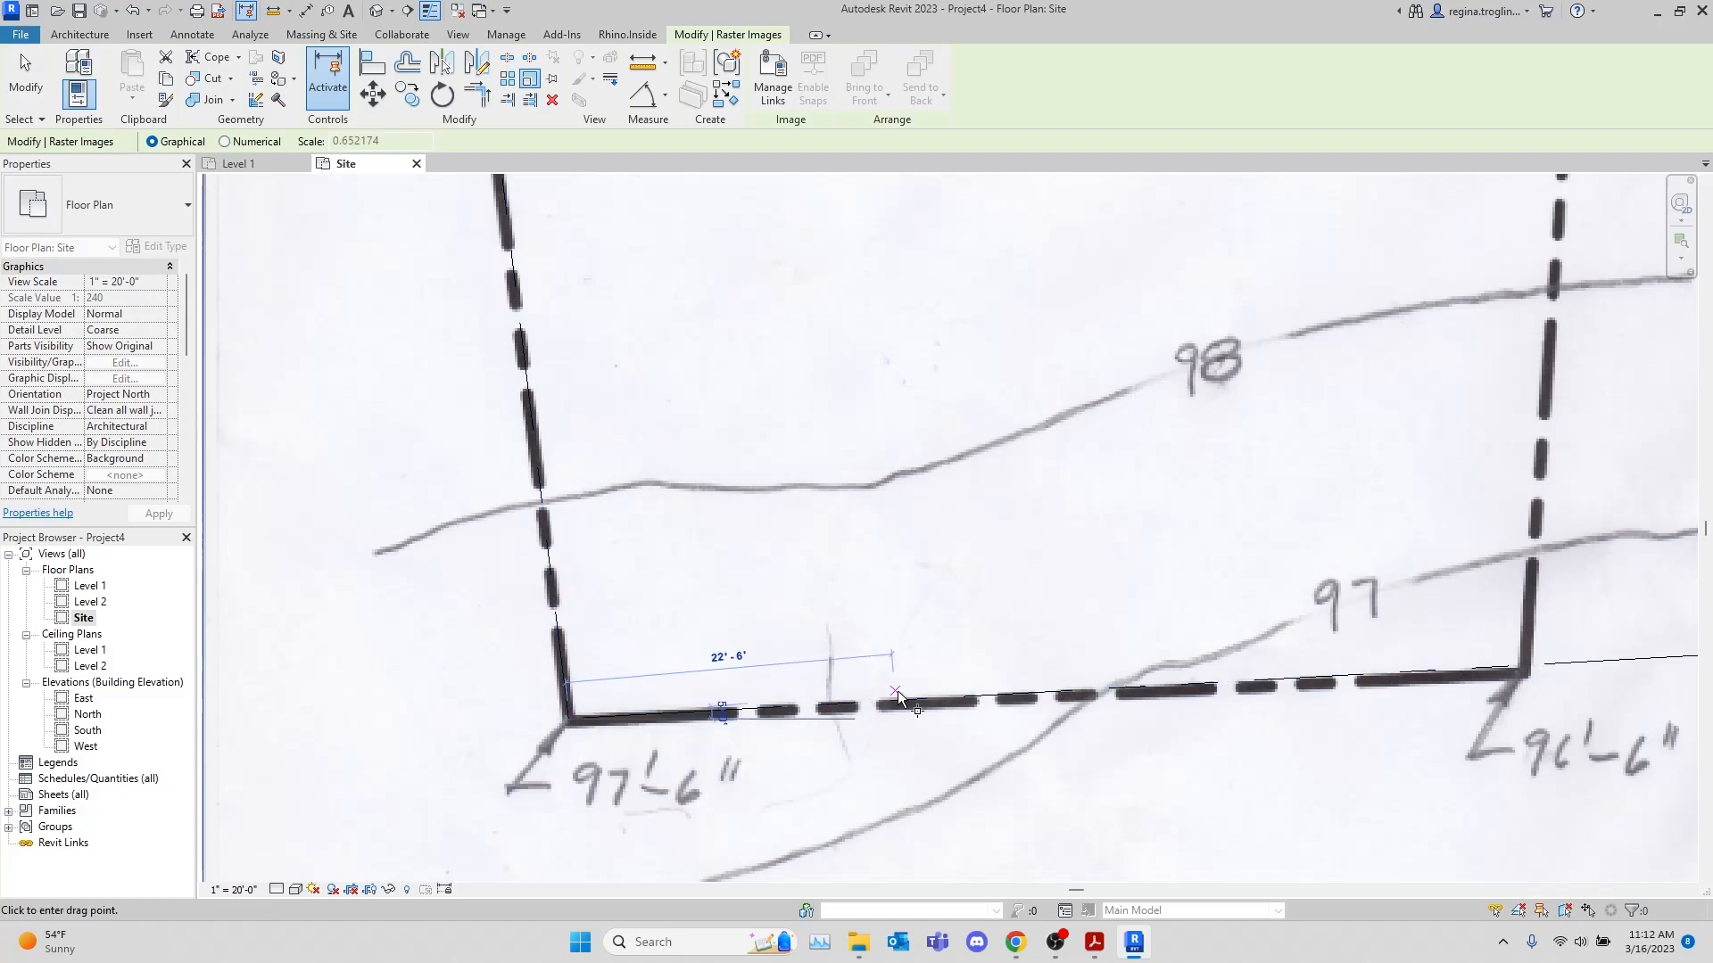
middle_drag(981, 693, 419, 655)
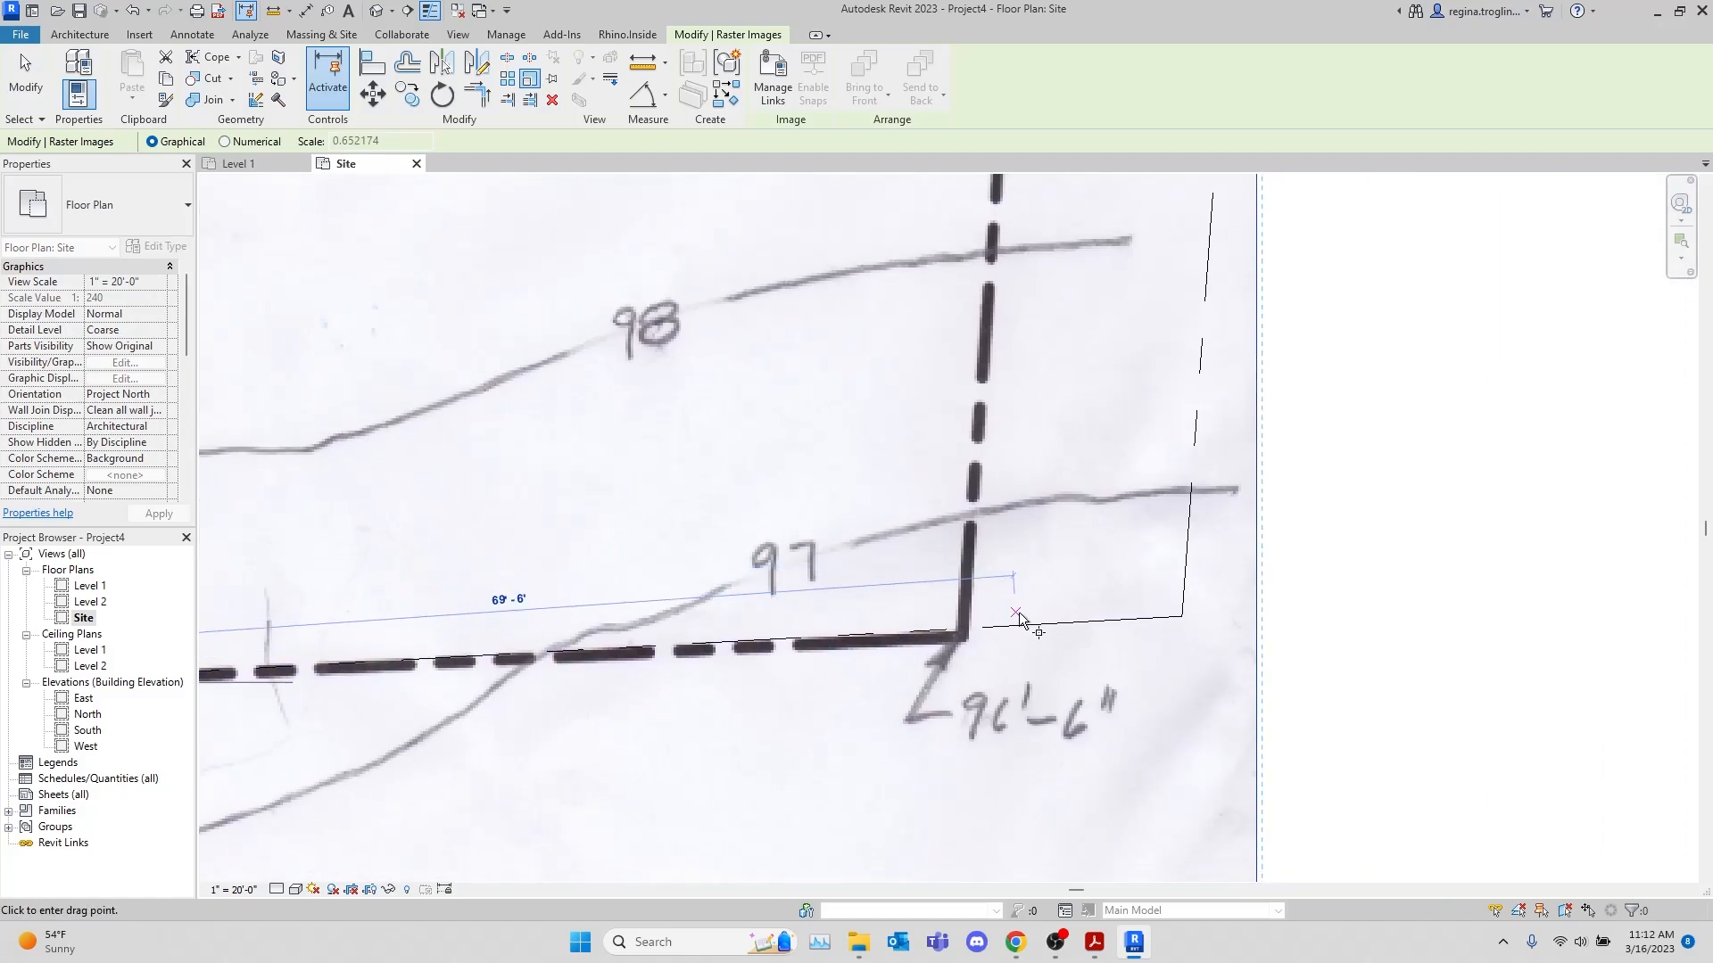
scroll(972, 624, up, 3)
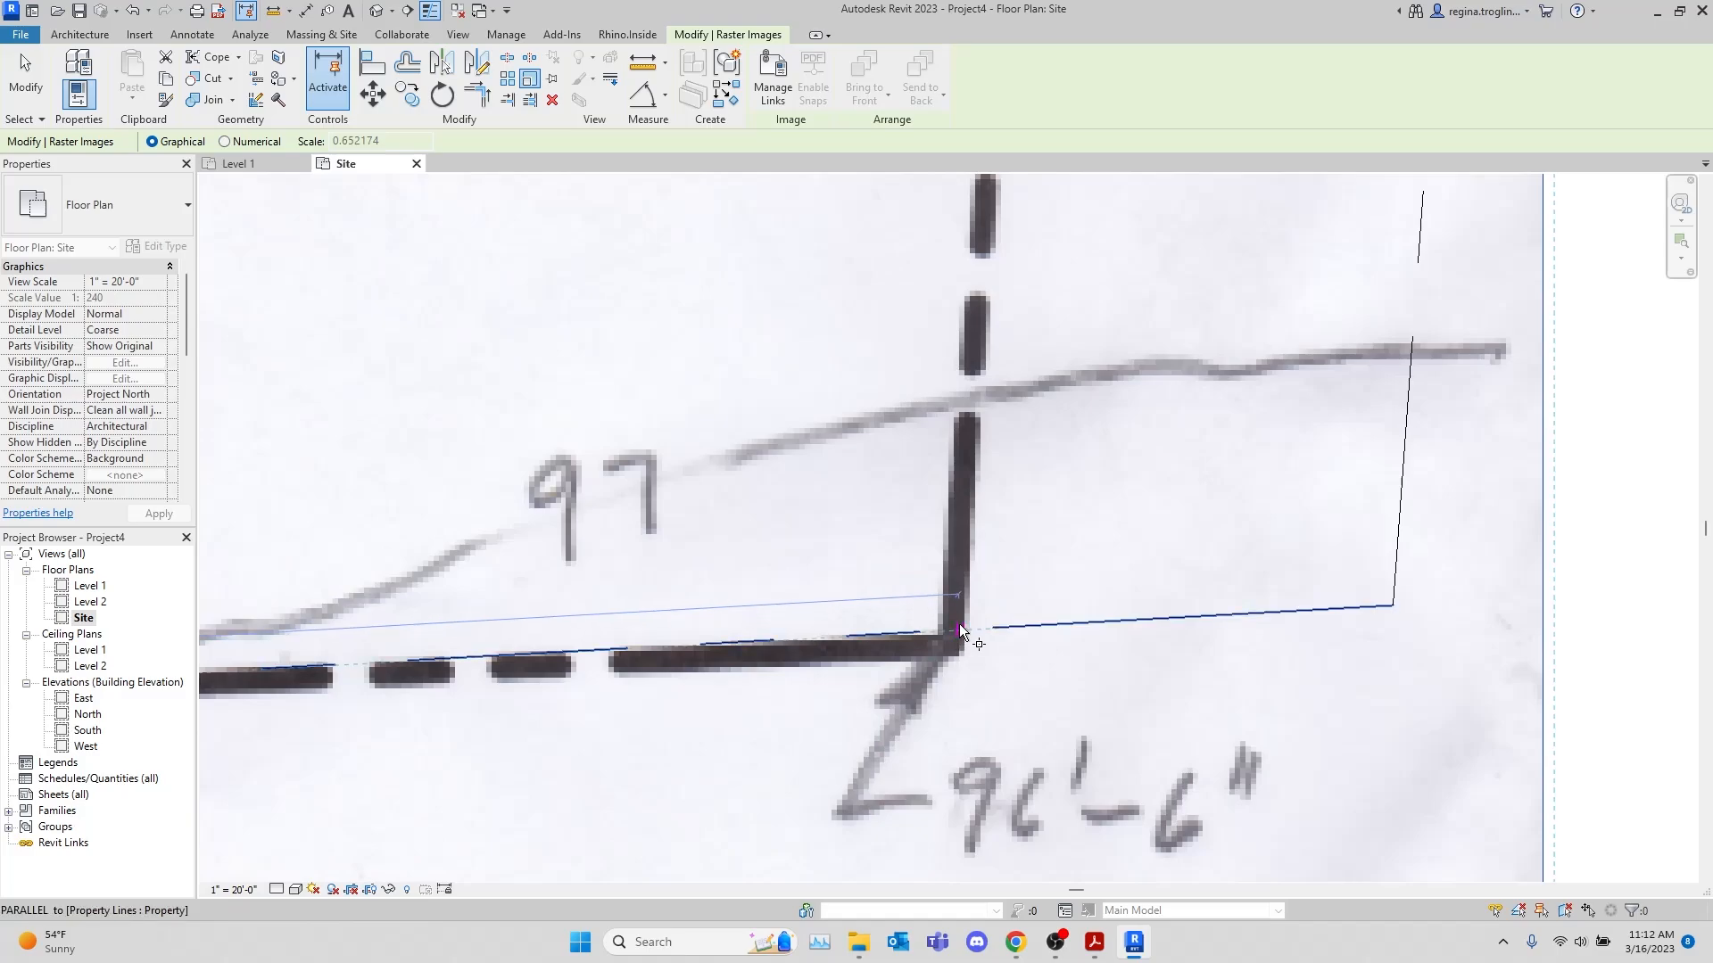
click(1394, 608)
scroll(1258, 672, down, 5)
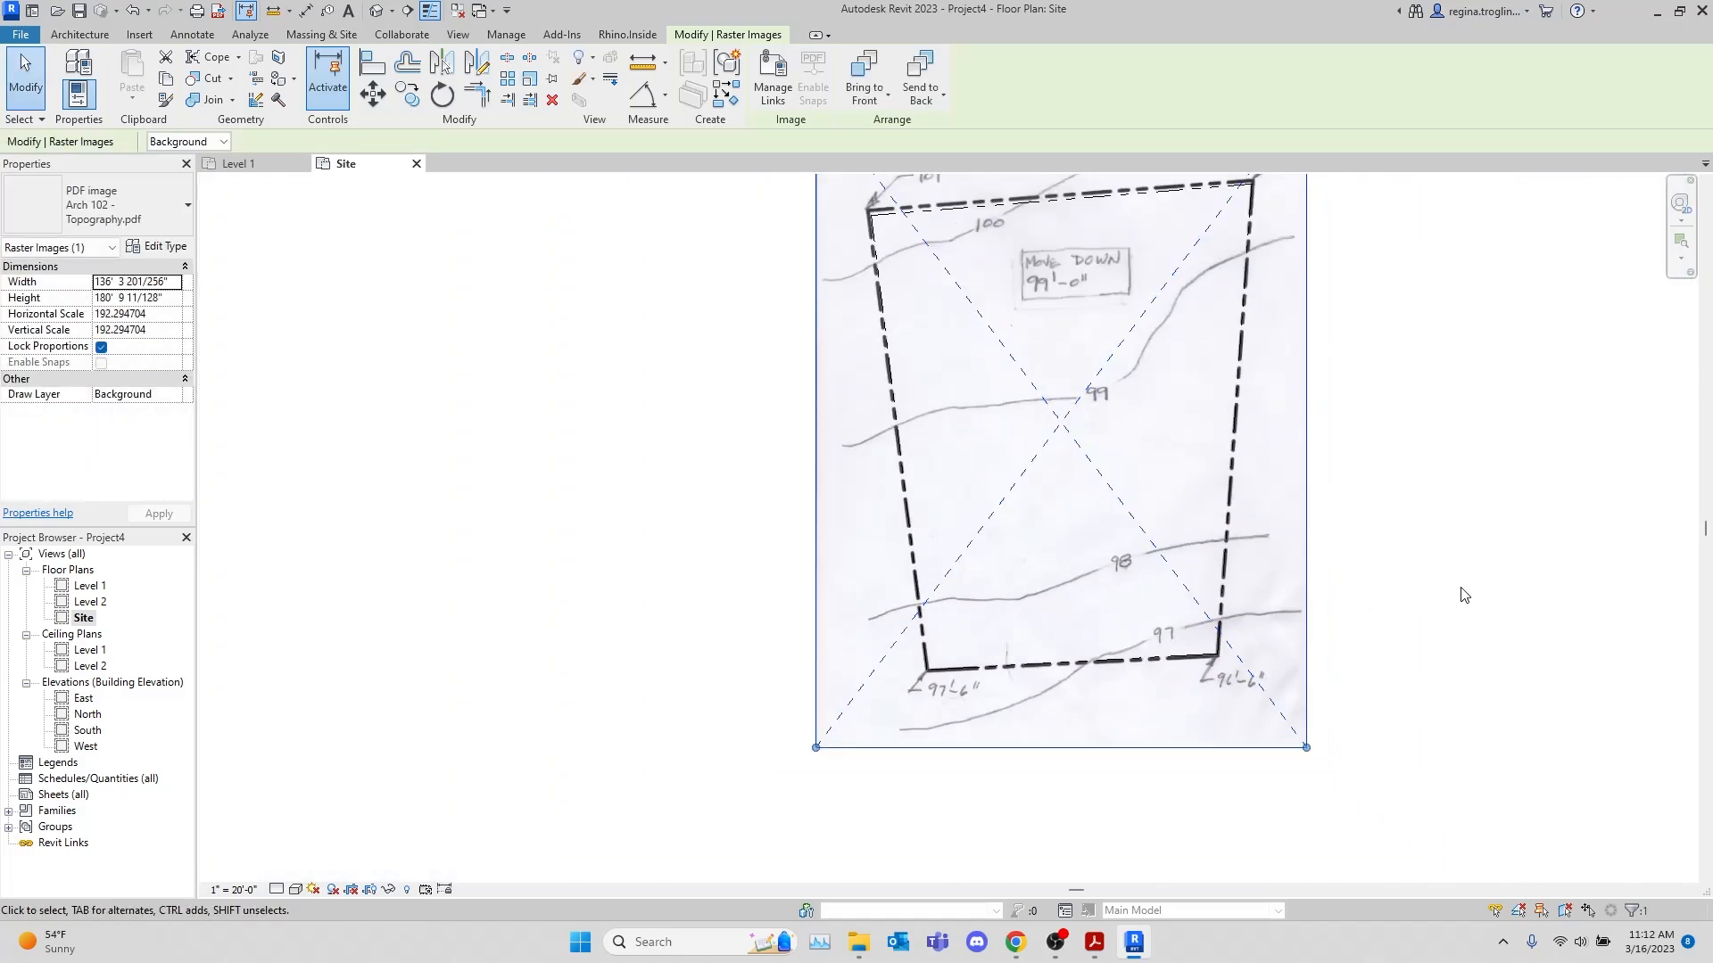
click(1461, 592)
Check the scaled topography image's boundary against the property line at all four corners
middle_drag(1524, 621, 1494, 709)
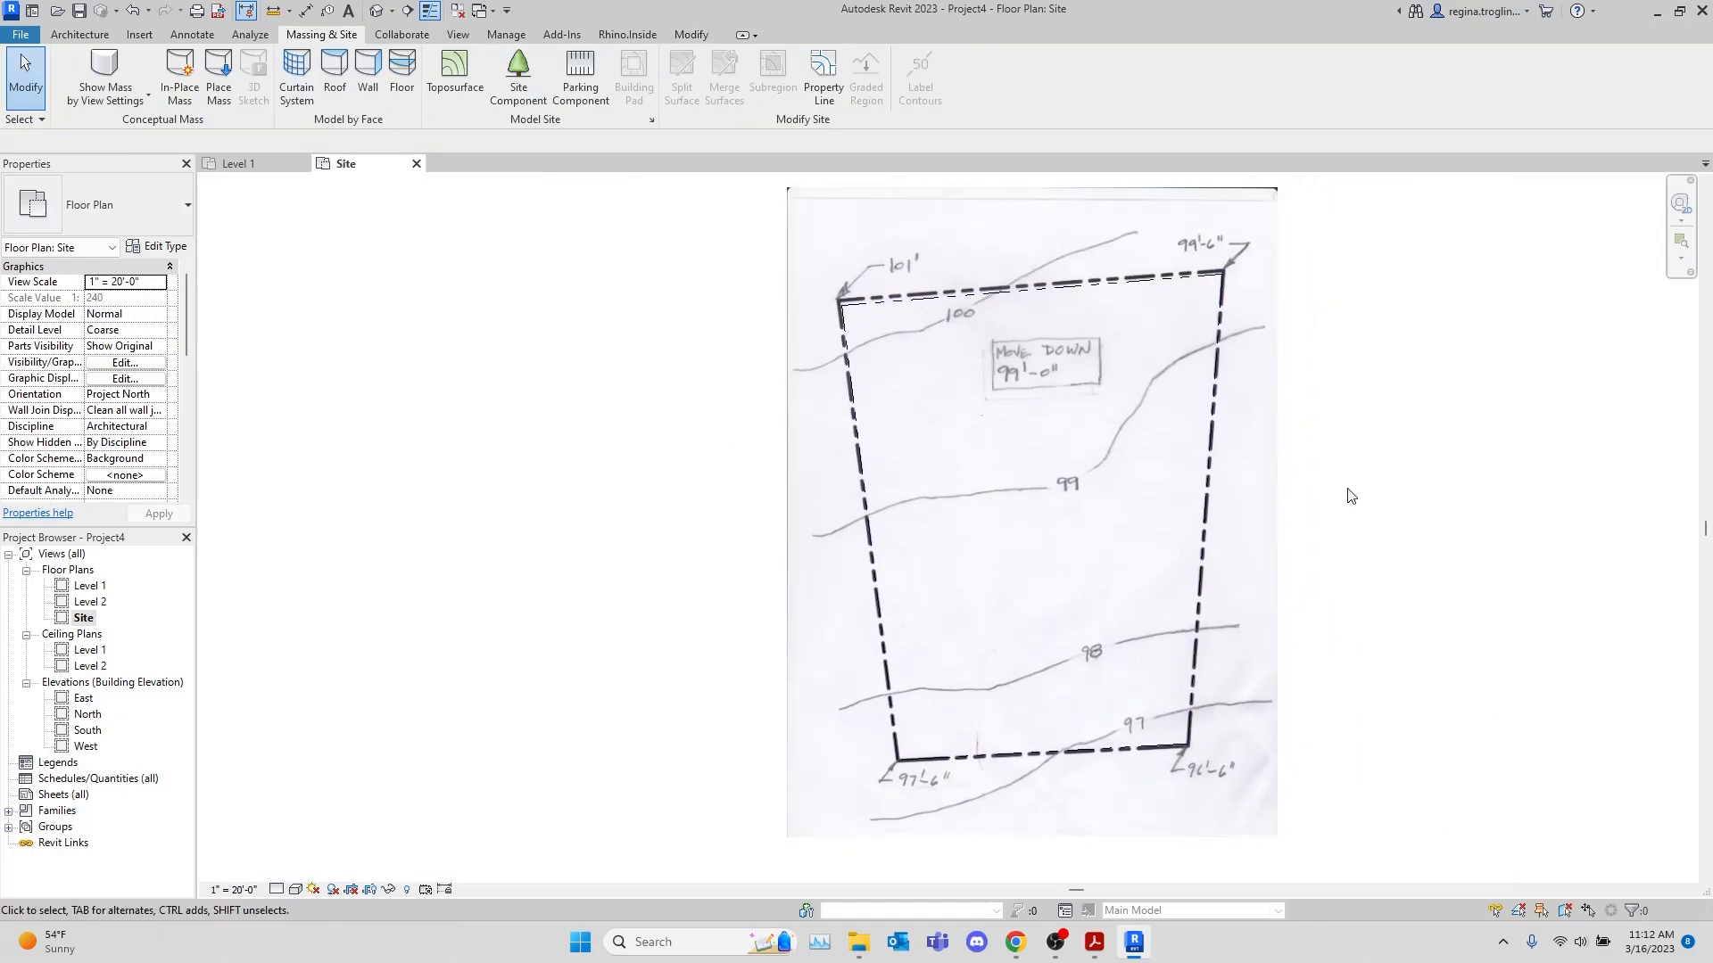
scroll(1032, 578, up, 2)
middle_drag(1273, 513, 1258, 561)
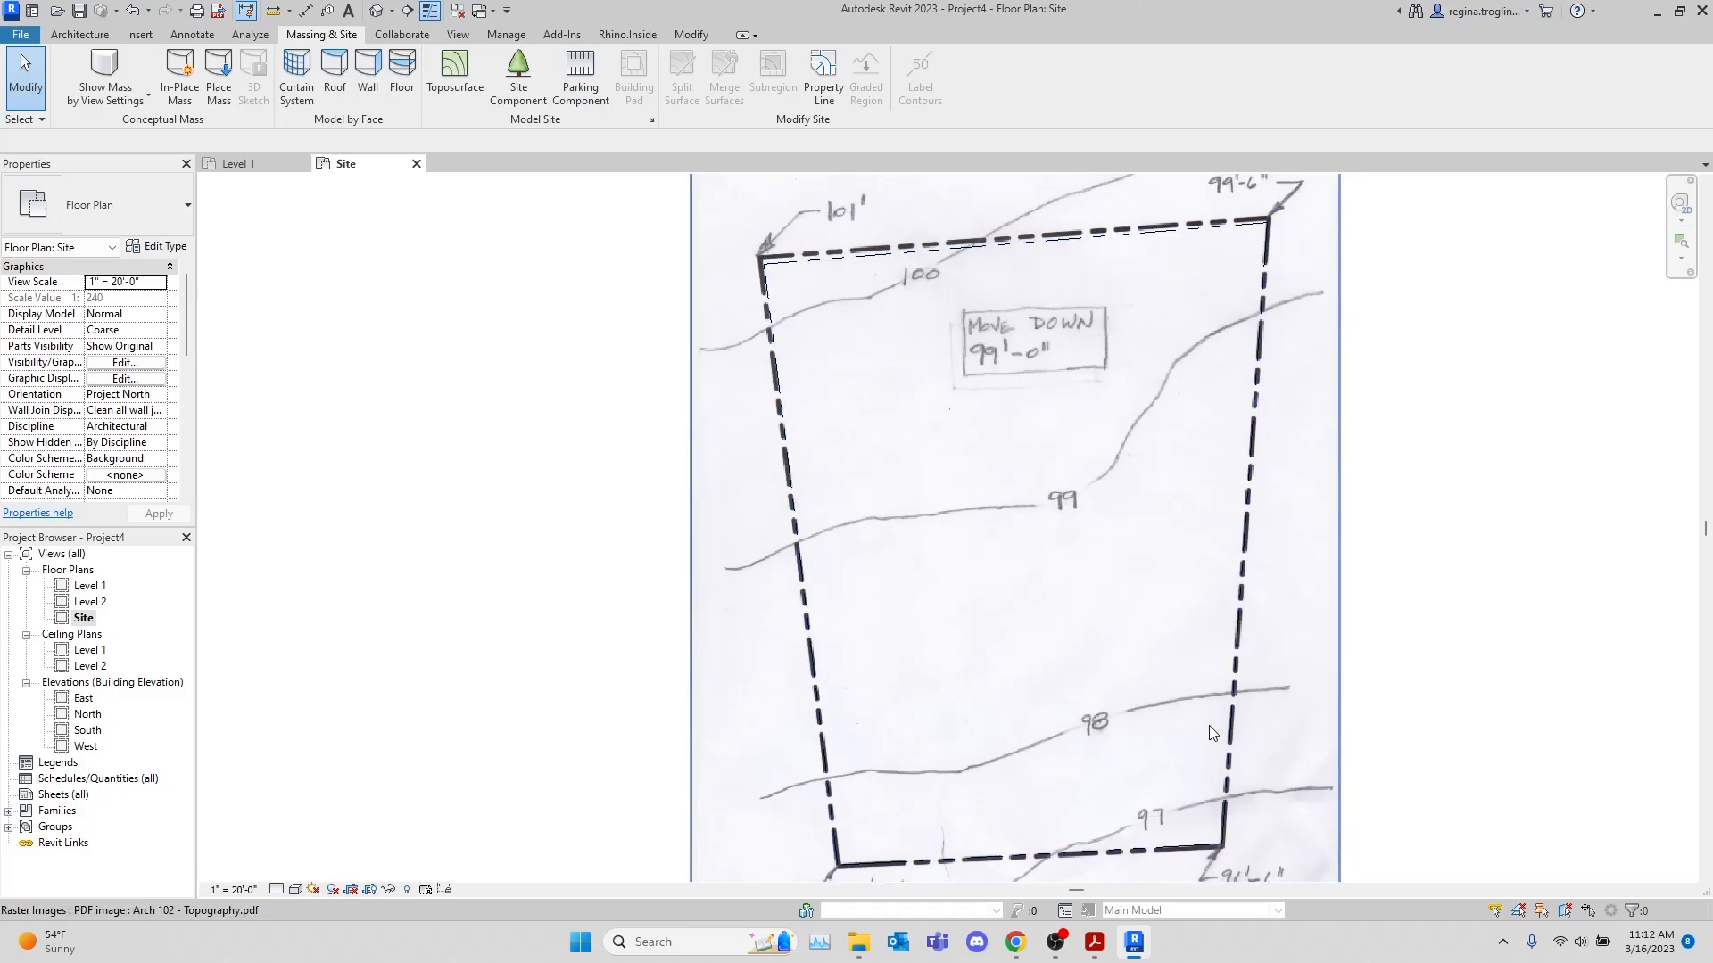
middle_drag(1023, 847, 1143, 625)
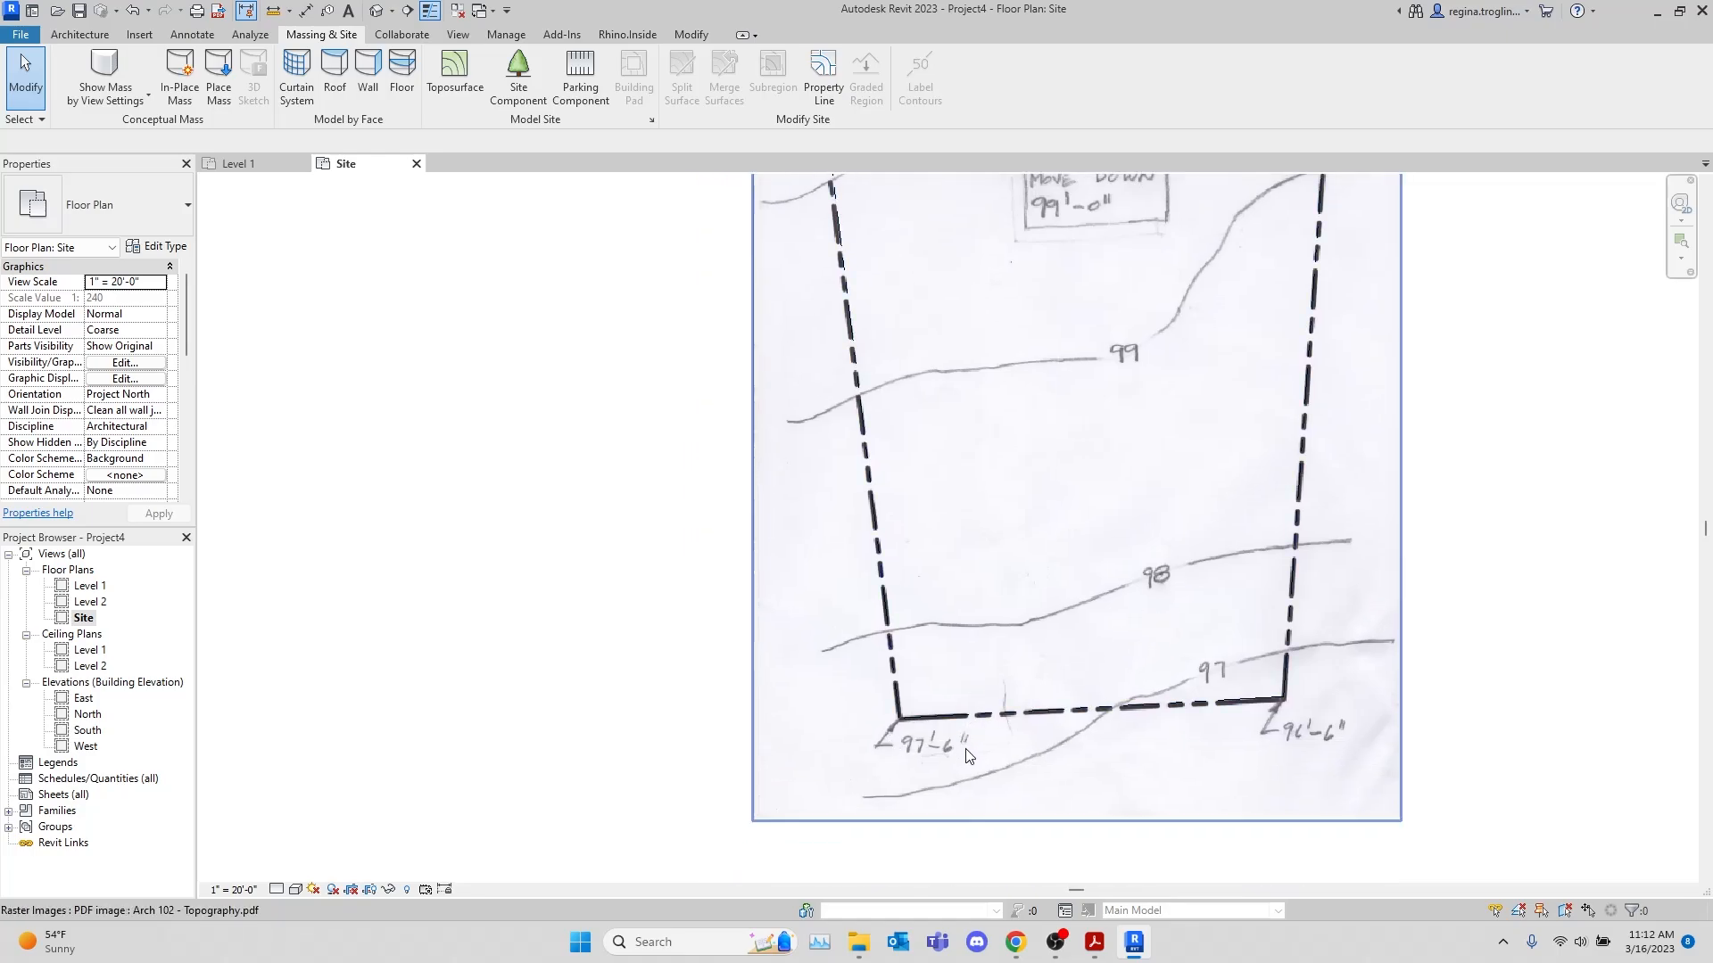
middle_drag(1646, 445, 1617, 586)
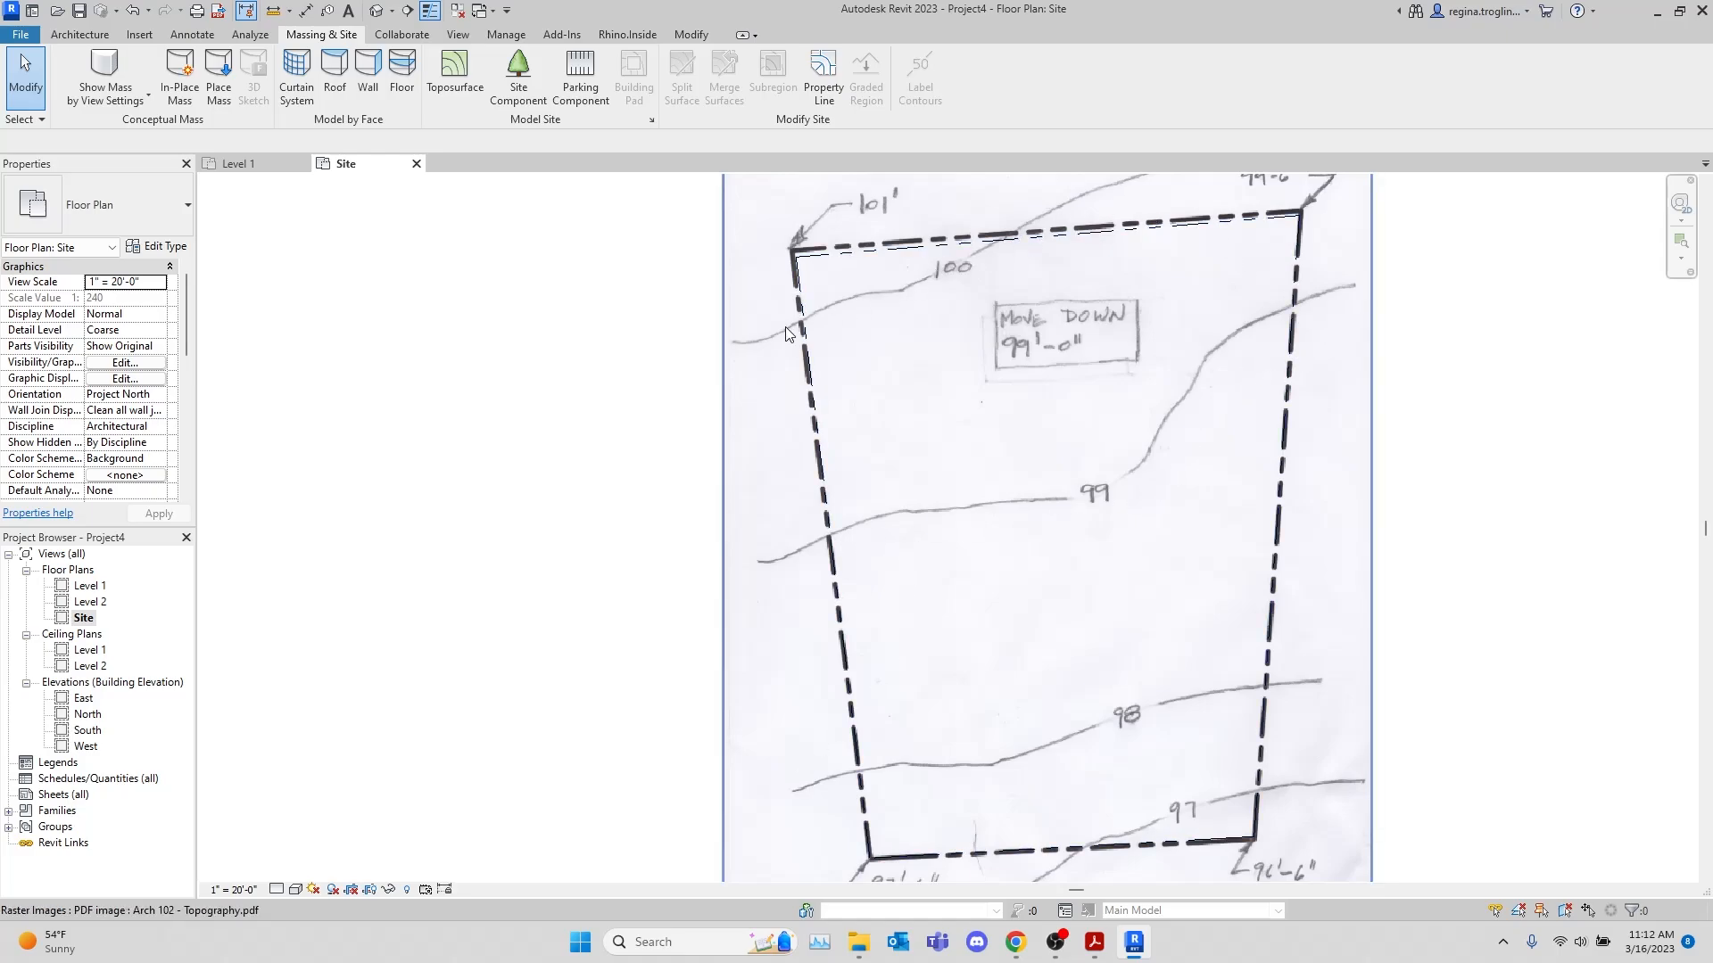
click(759, 413)
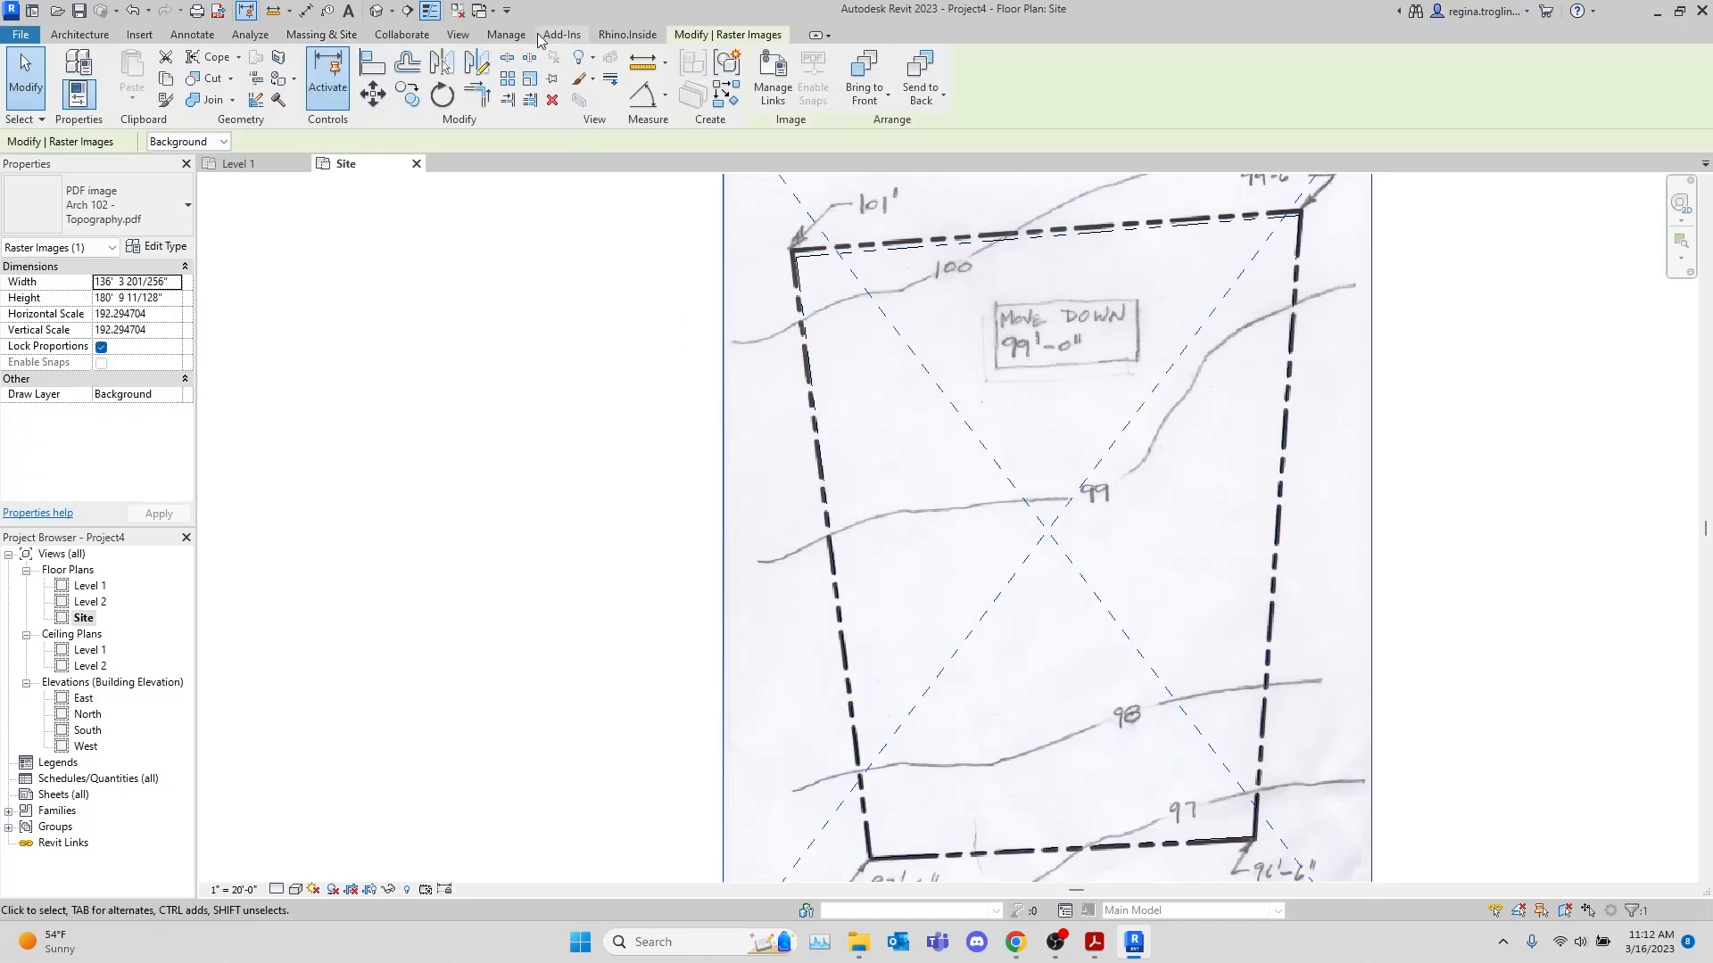
click(562, 417)
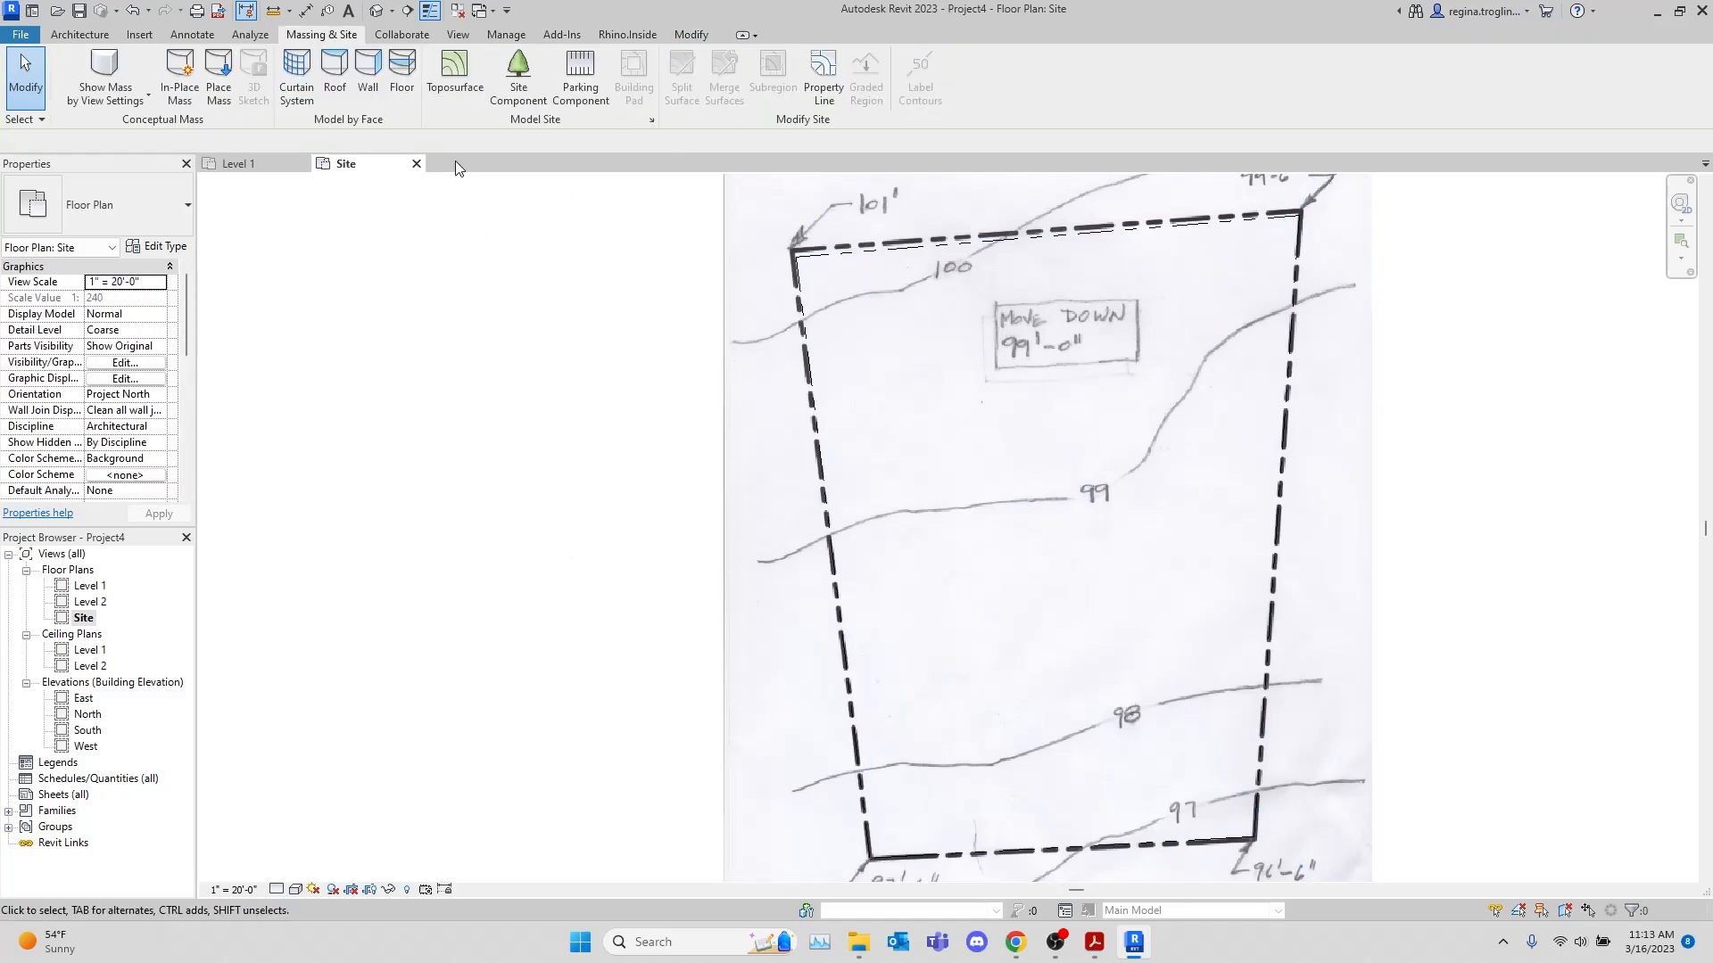
Start a toposurface and place its first point at absolute elevation 101' on the property line's northwest corner
click(456, 73)
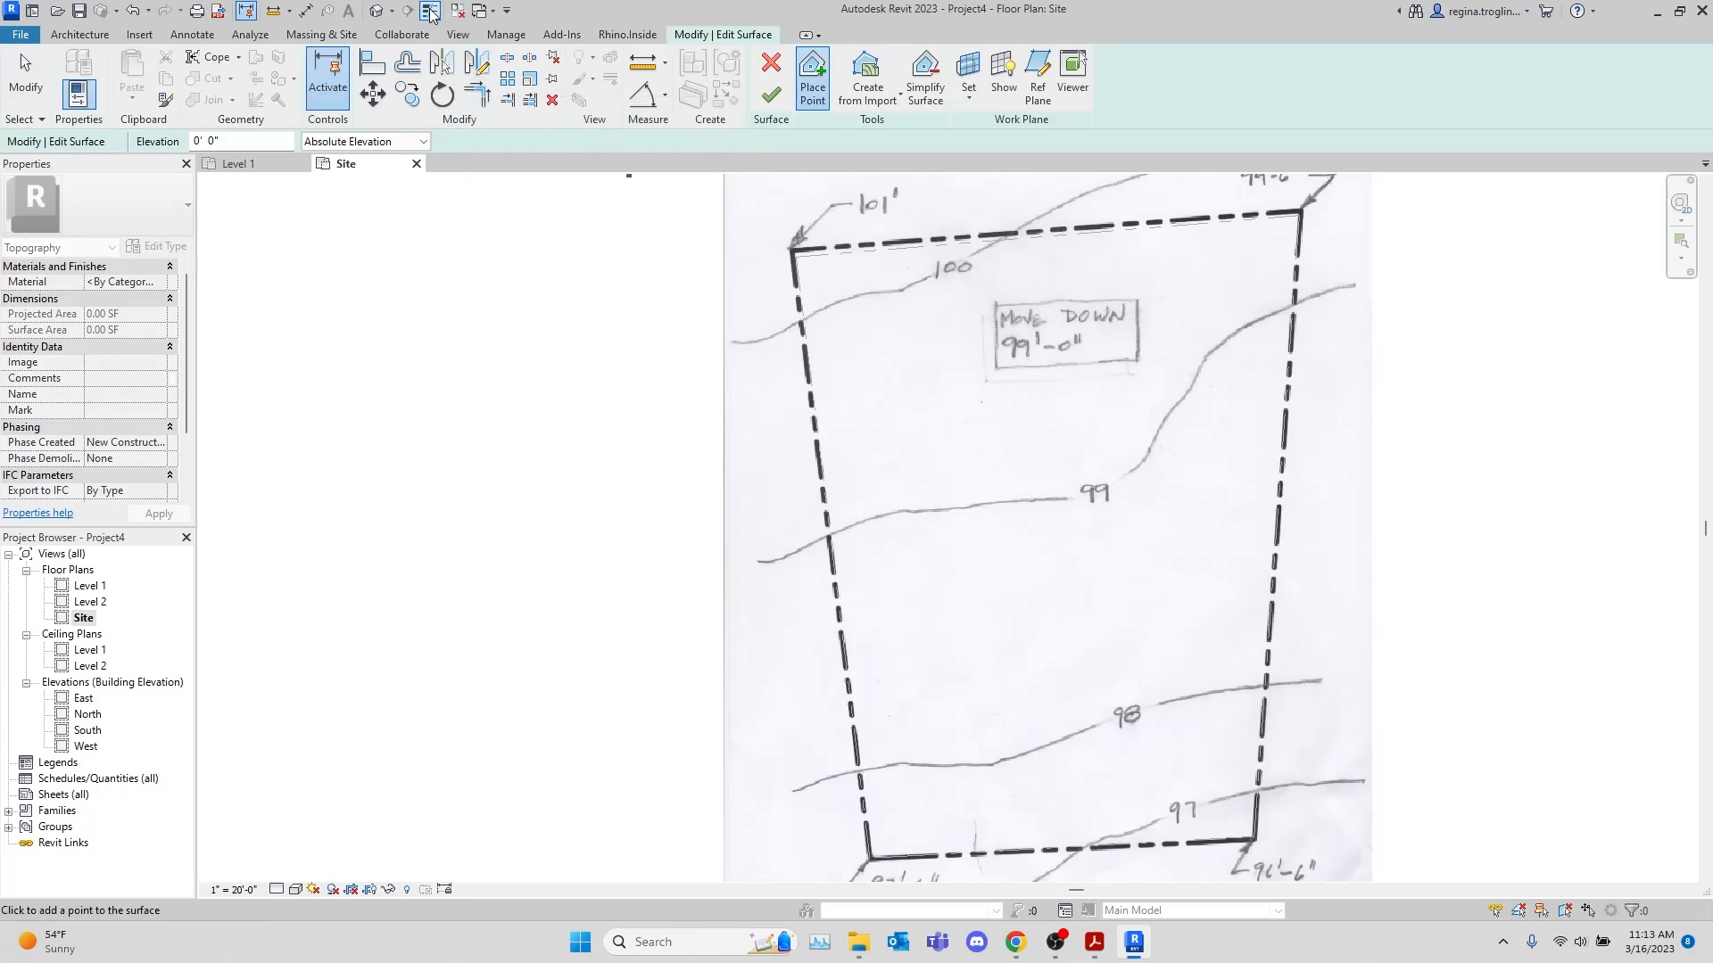
click(348, 34)
click(715, 37)
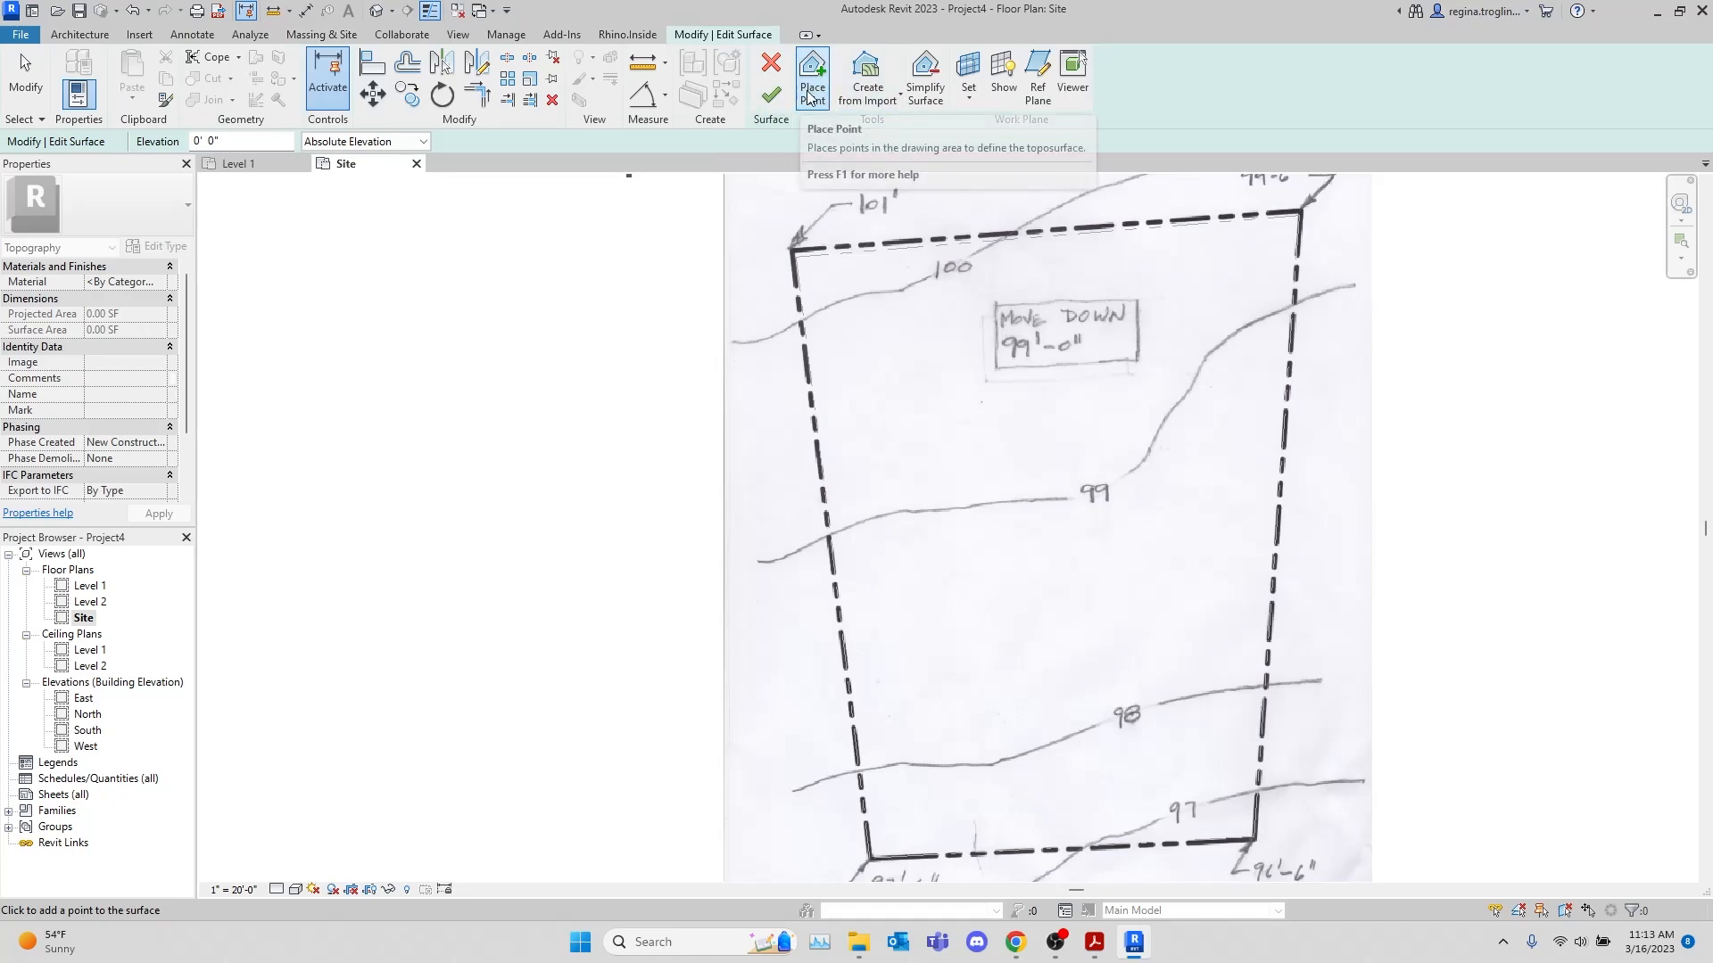
scroll(979, 459, down, 1)
scroll(1026, 423, up, 1)
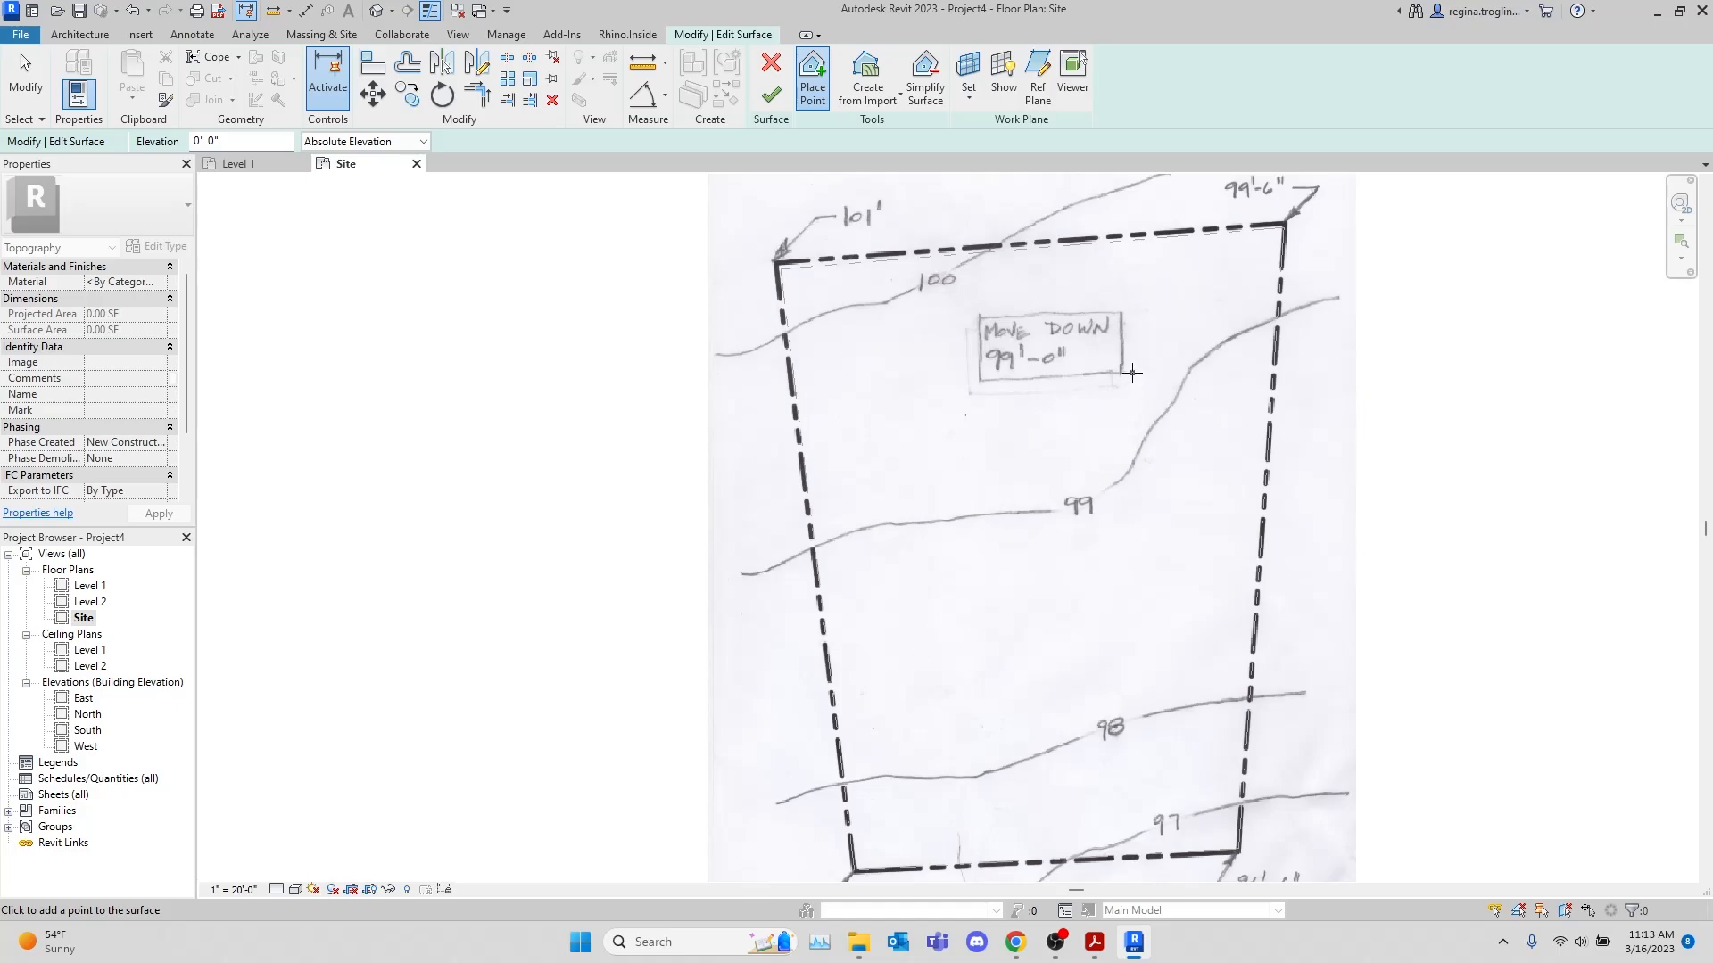
scroll(1131, 373, down, 2)
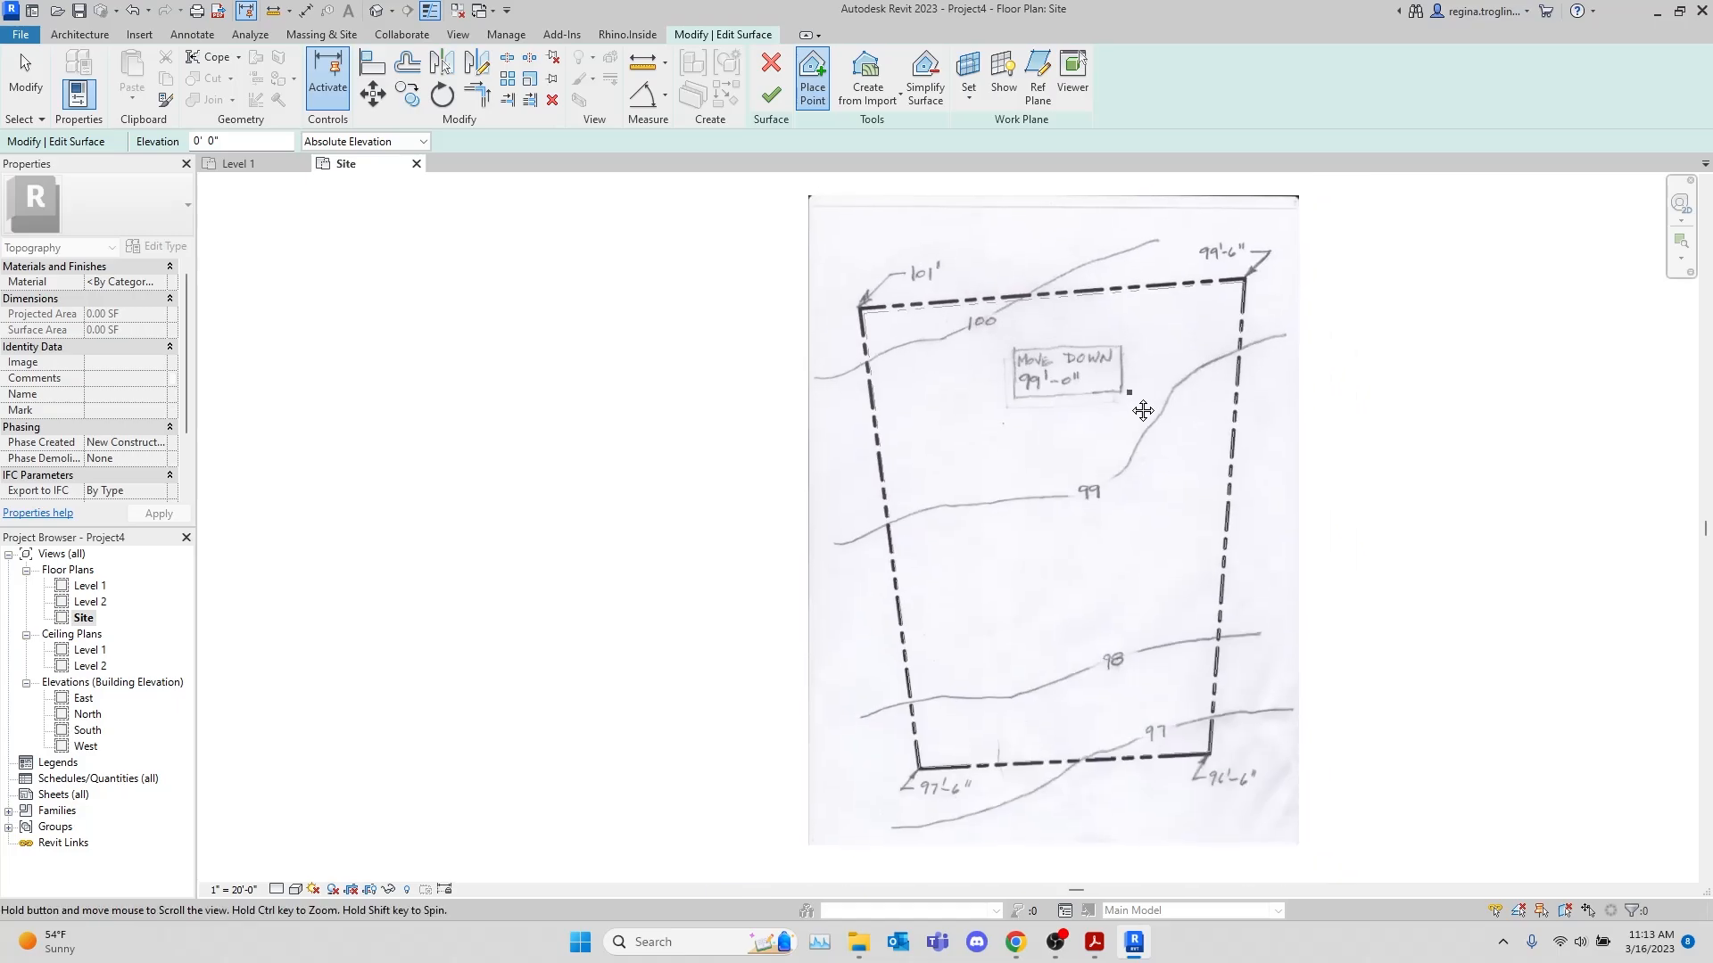
click(867, 103)
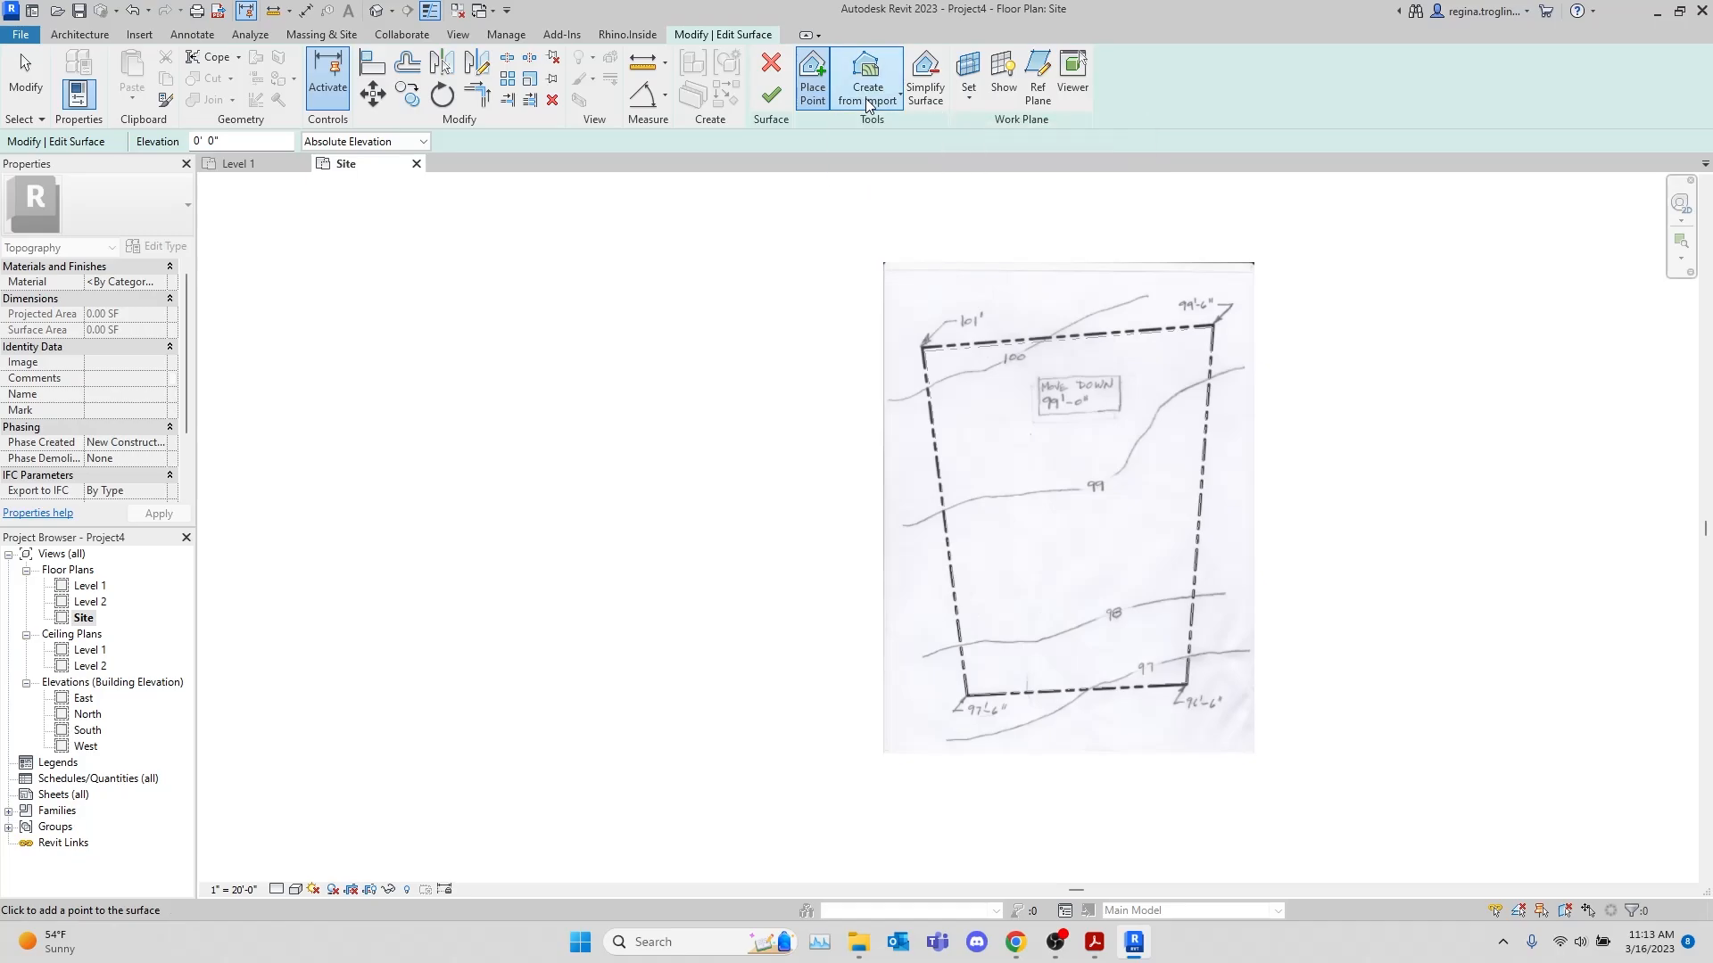
scroll(1177, 312, up, 2)
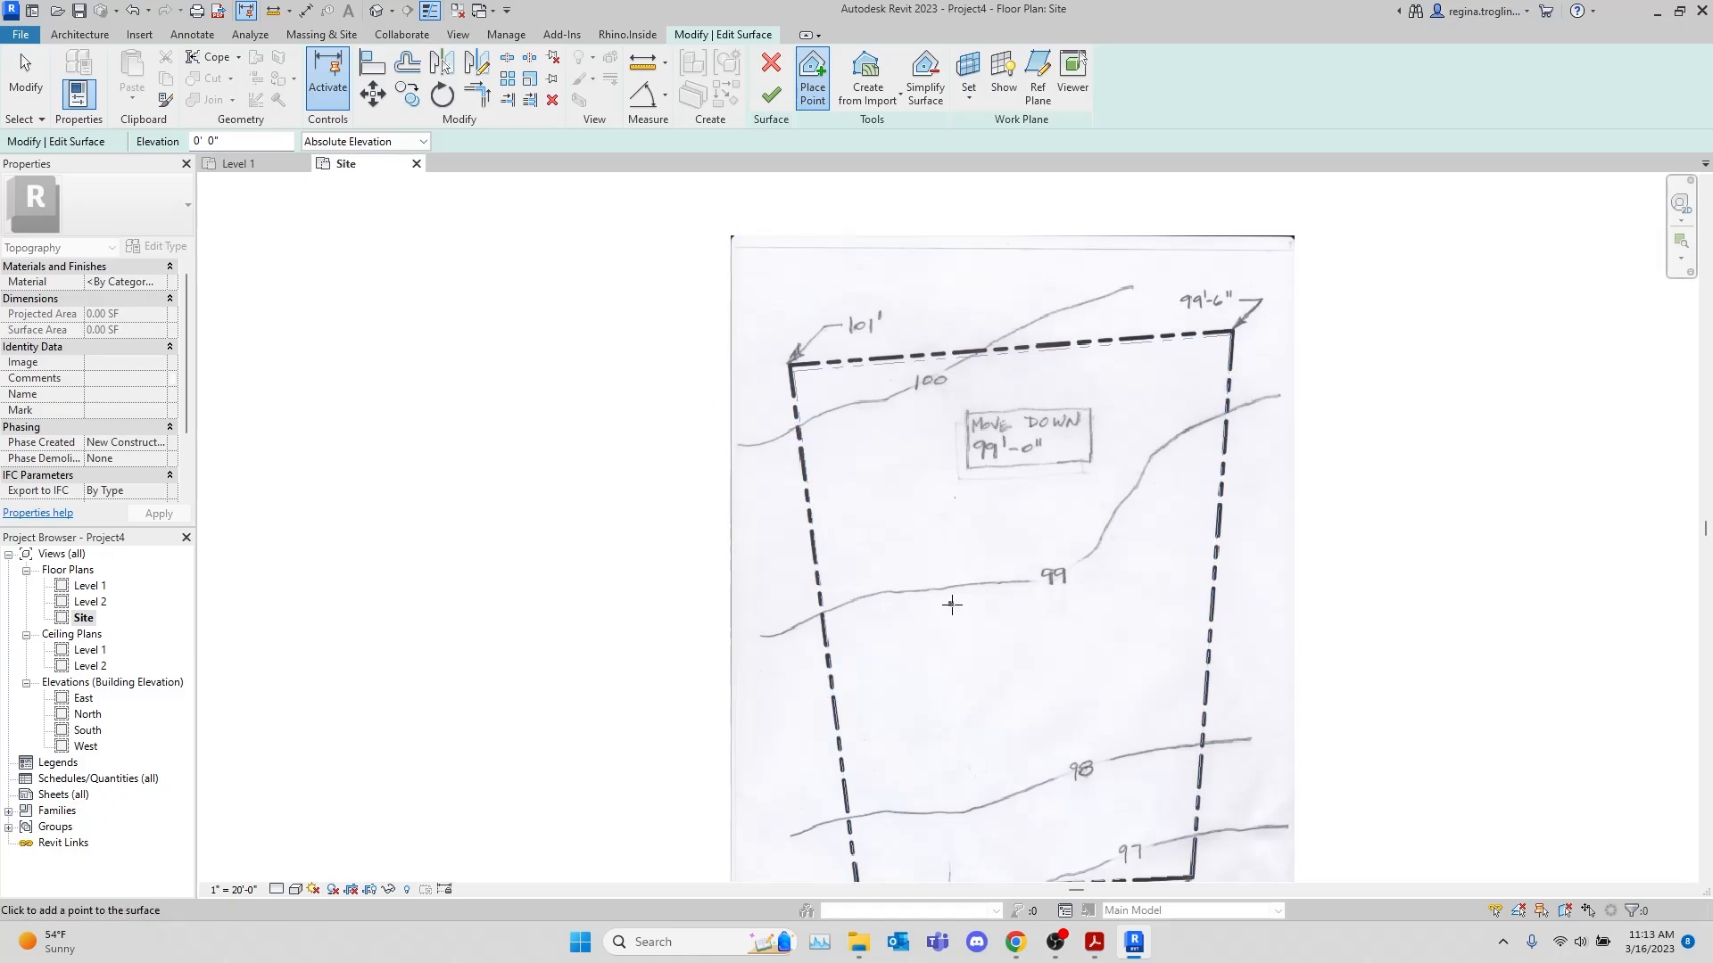
scroll(1125, 303, up, 1)
scroll(929, 351, up, 2)
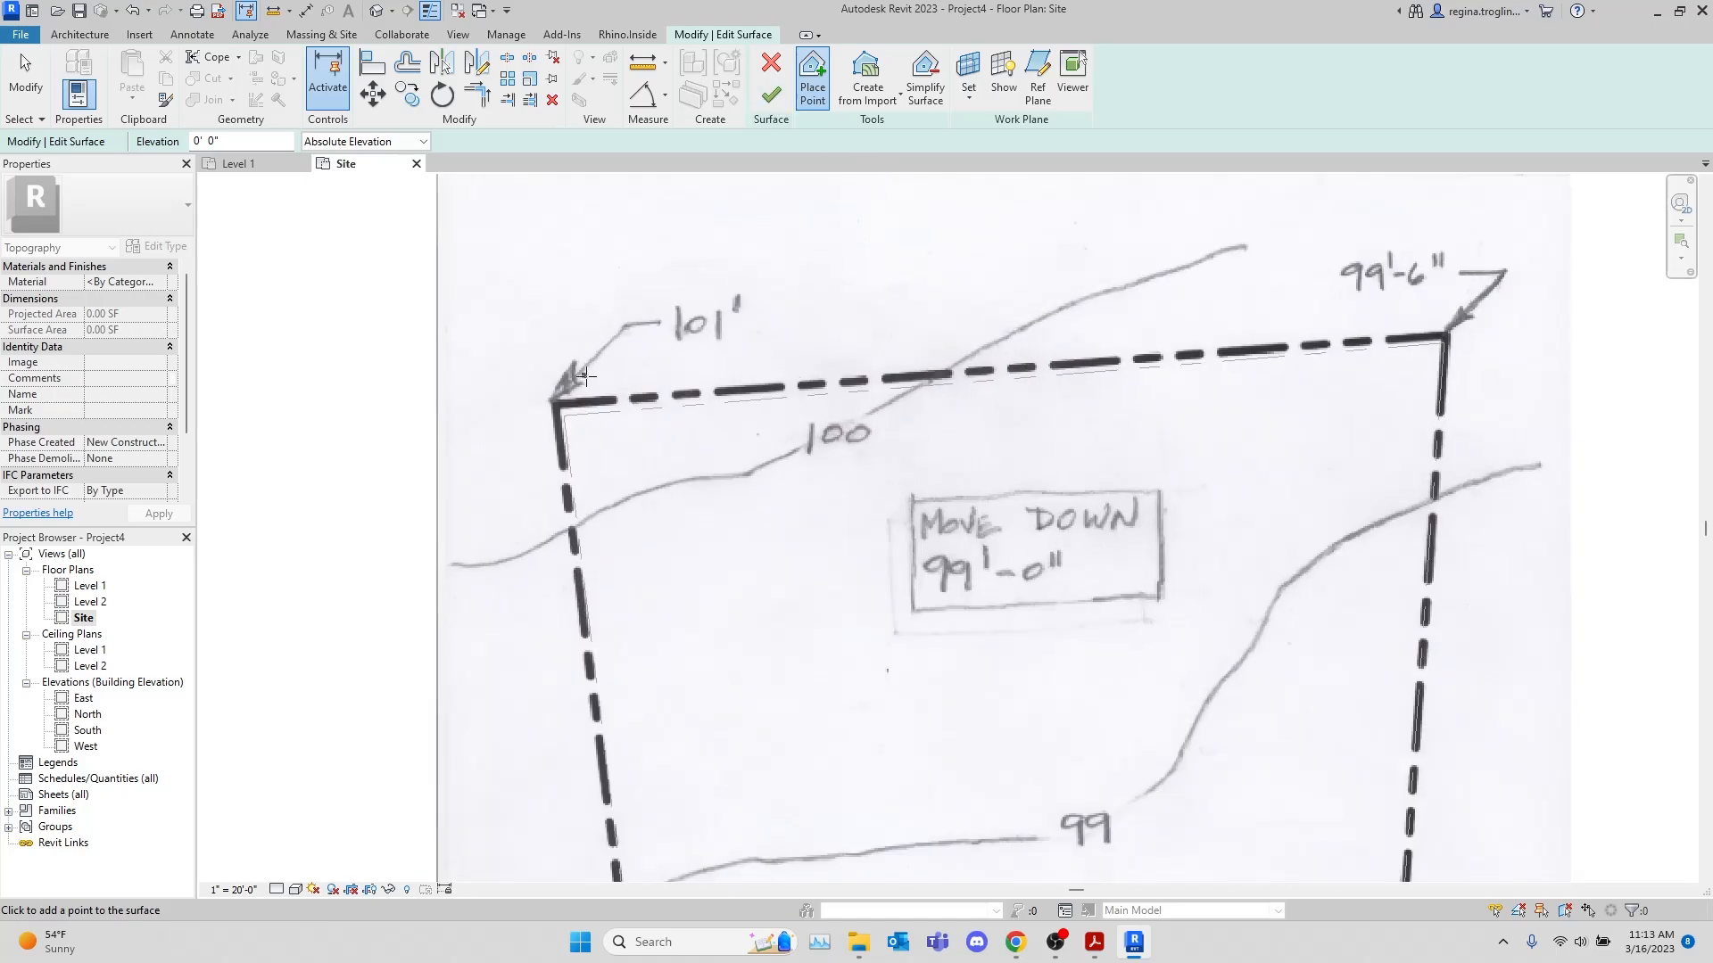
double_click(248, 138)
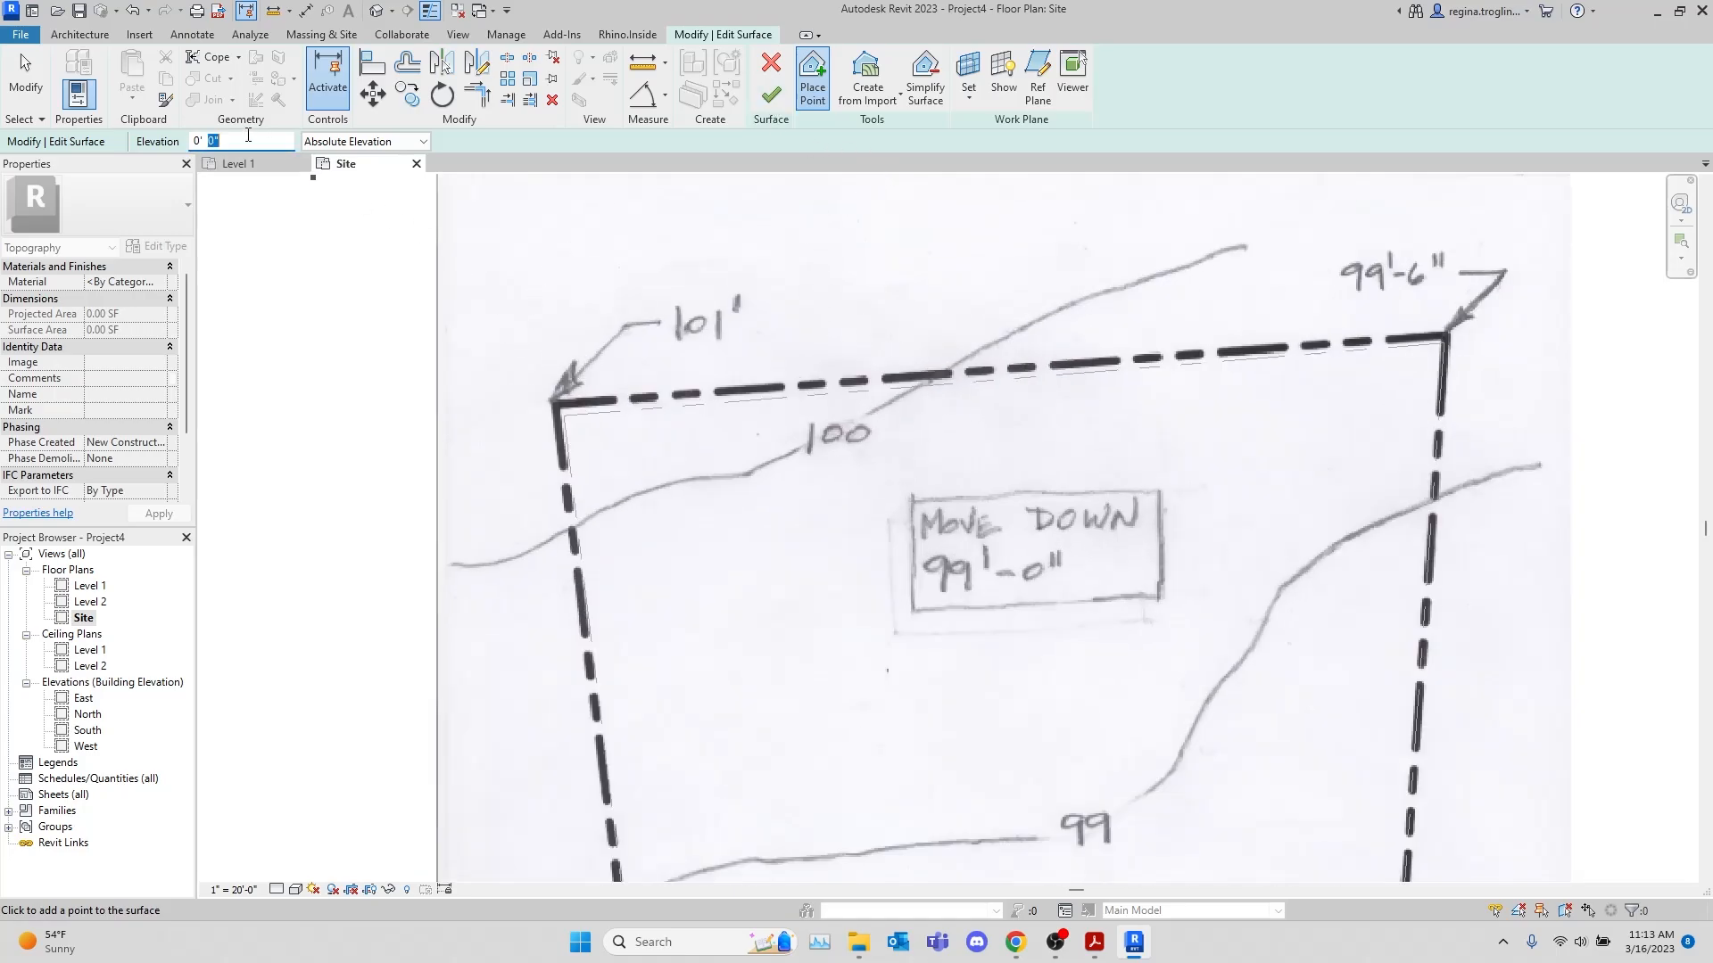
click(563, 414)
Place surface points at elevation 99'-6" on the property line's northeast corner and 97'-6" on its southwest corner
drag(248, 145, 121, 134)
text(99' 6)
click(1446, 338)
mouse_move(1300, 685)
middle_down()
mouse_move(1304, 535)
mouse_move(1273, 677)
mouse_move(1071, 650)
mouse_move(1024, 466)
middle_up()
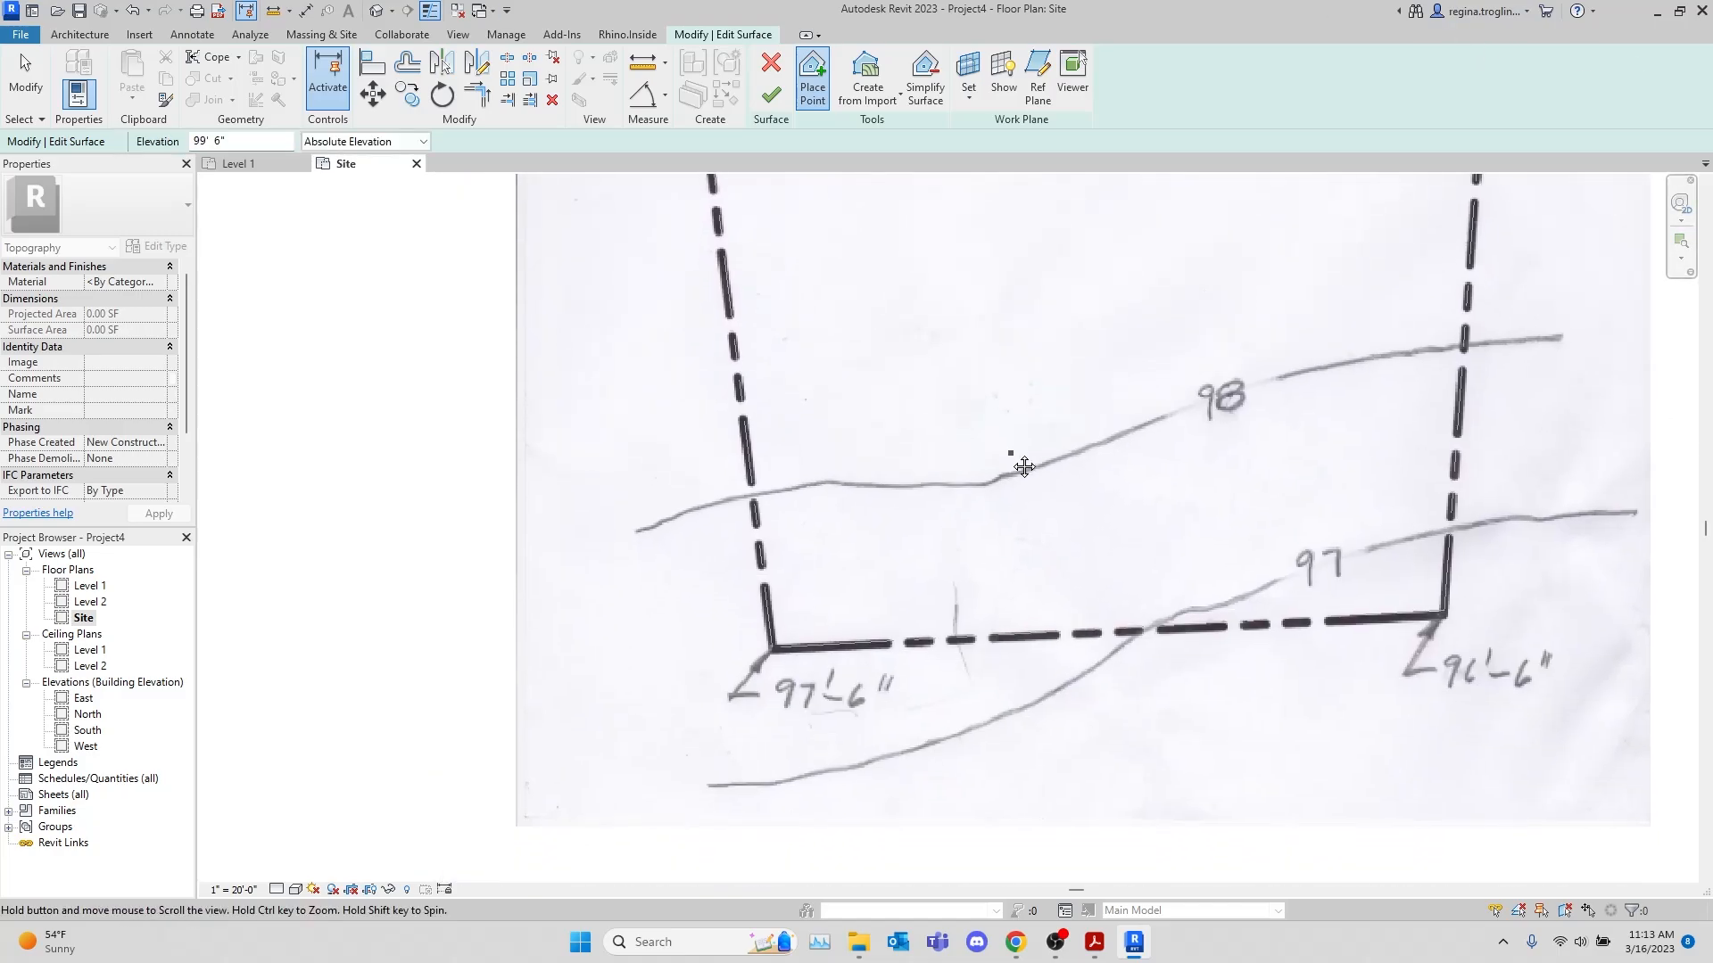
click(254, 143)
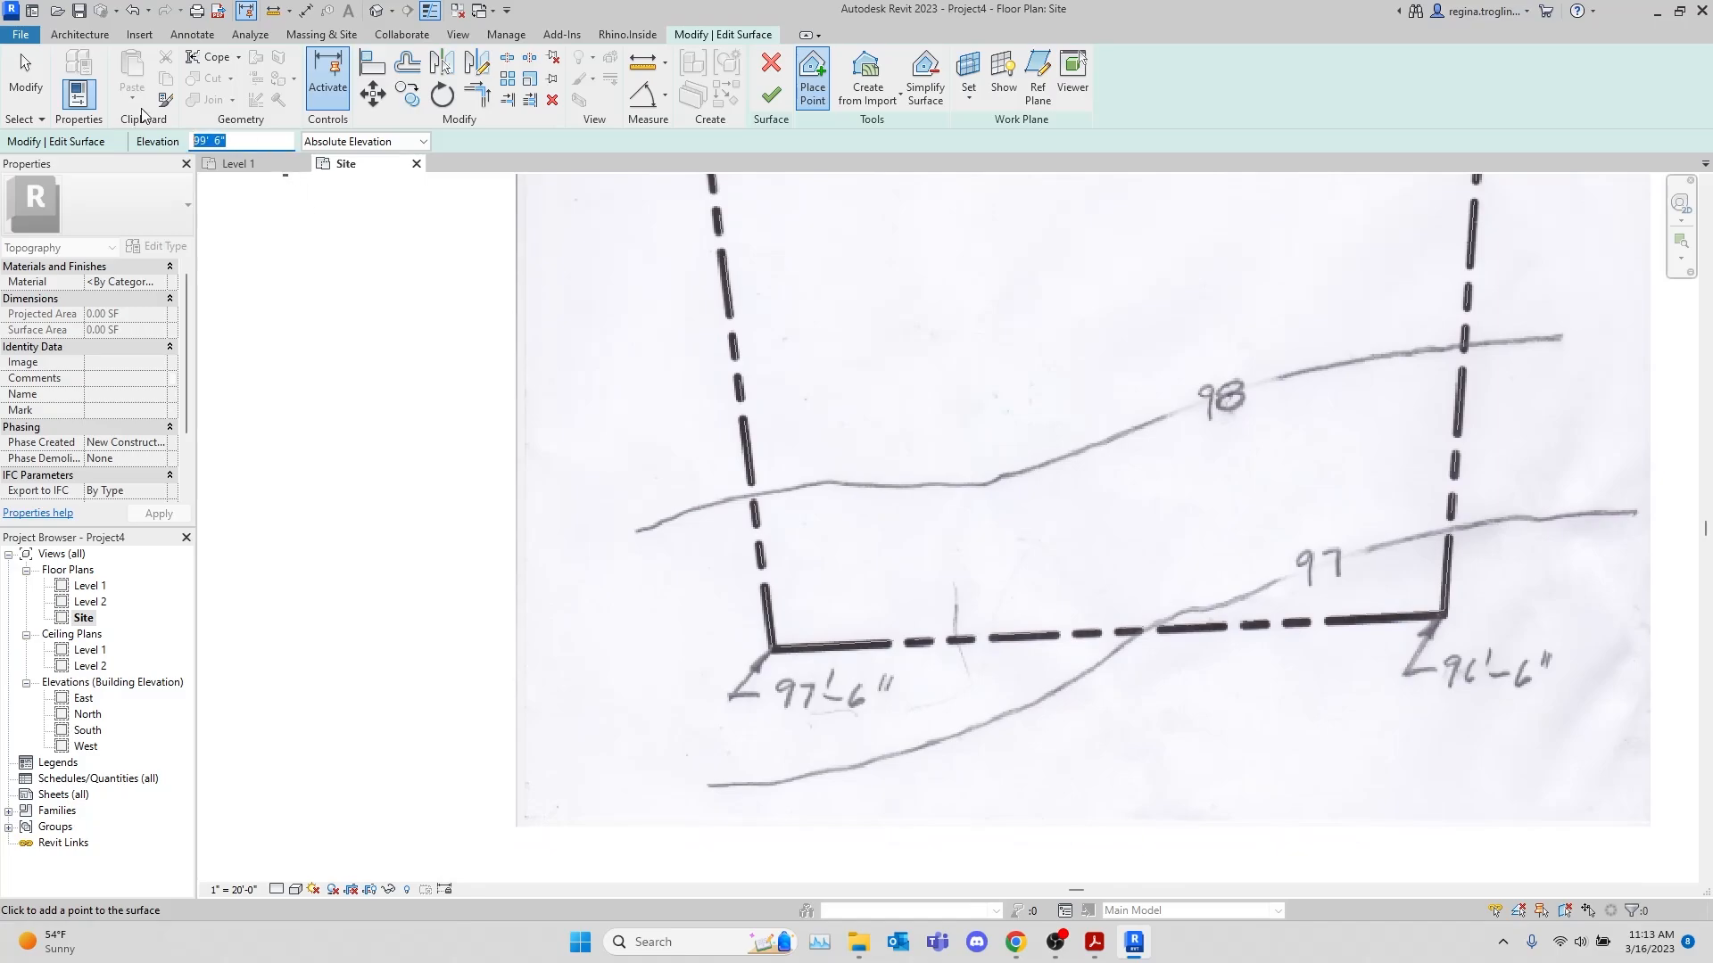
text(97 6)
click(760, 636)
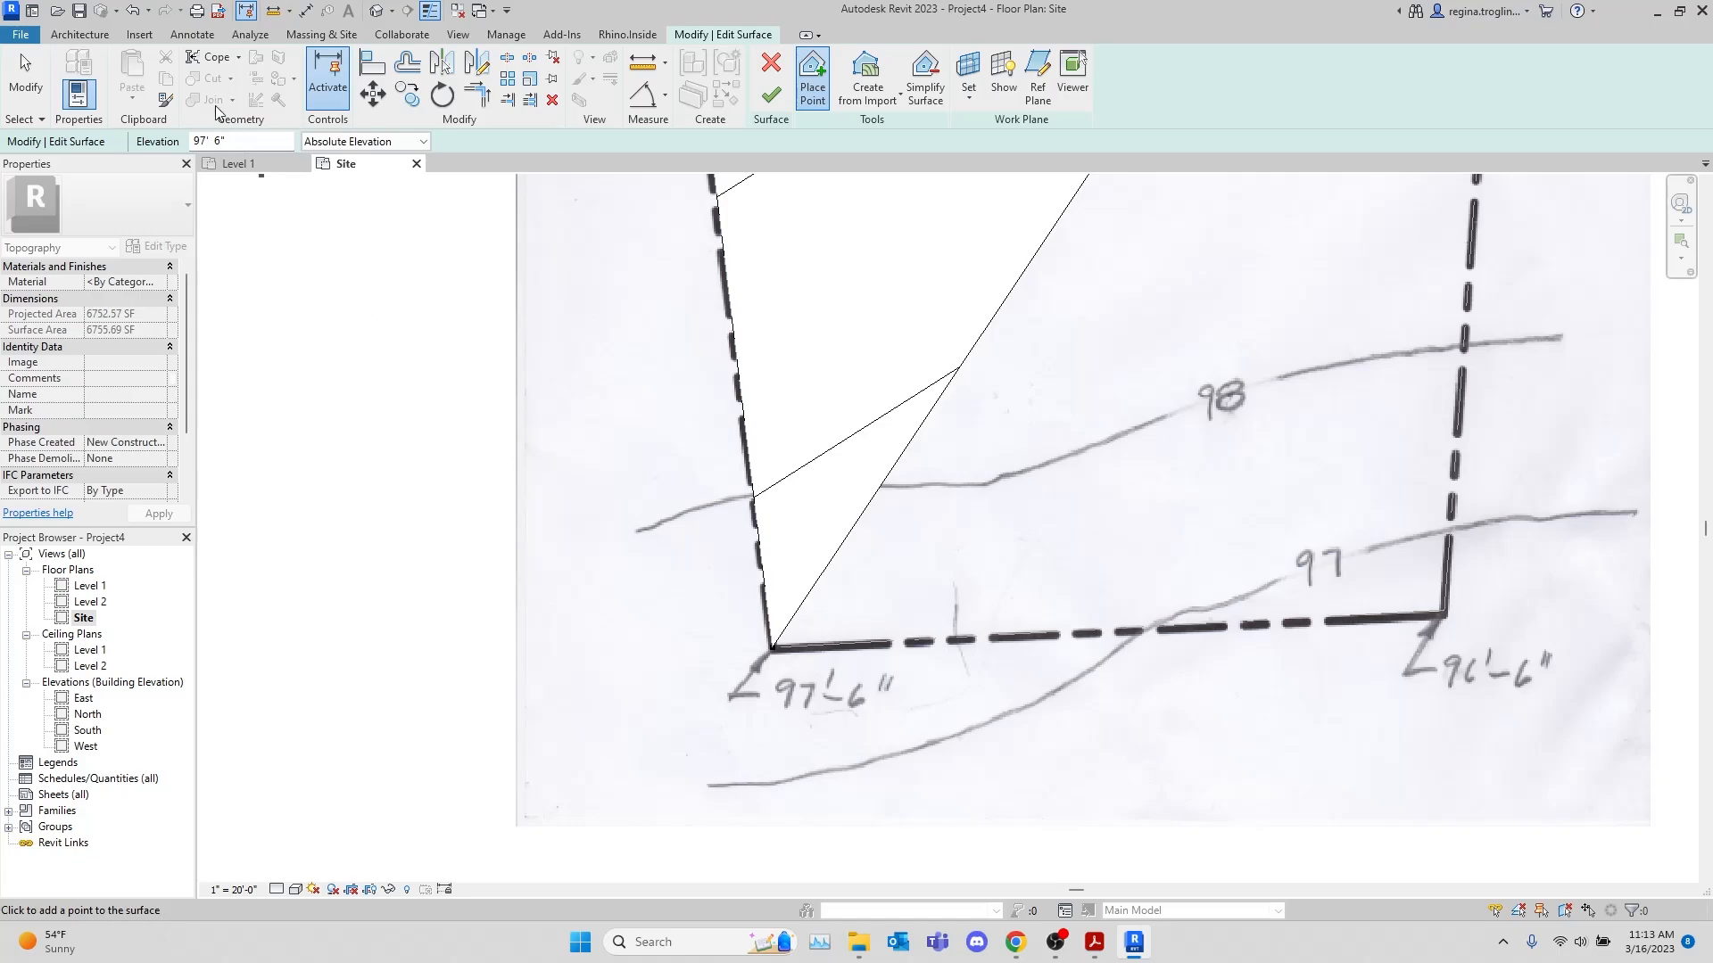
Place a surface point at elevation 96'-6" on the property line's southeast corner
click(253, 143)
text(9)
click(1451, 617)
Change the Site view's visual style to Wireframe
scroll(1338, 616, down, 5)
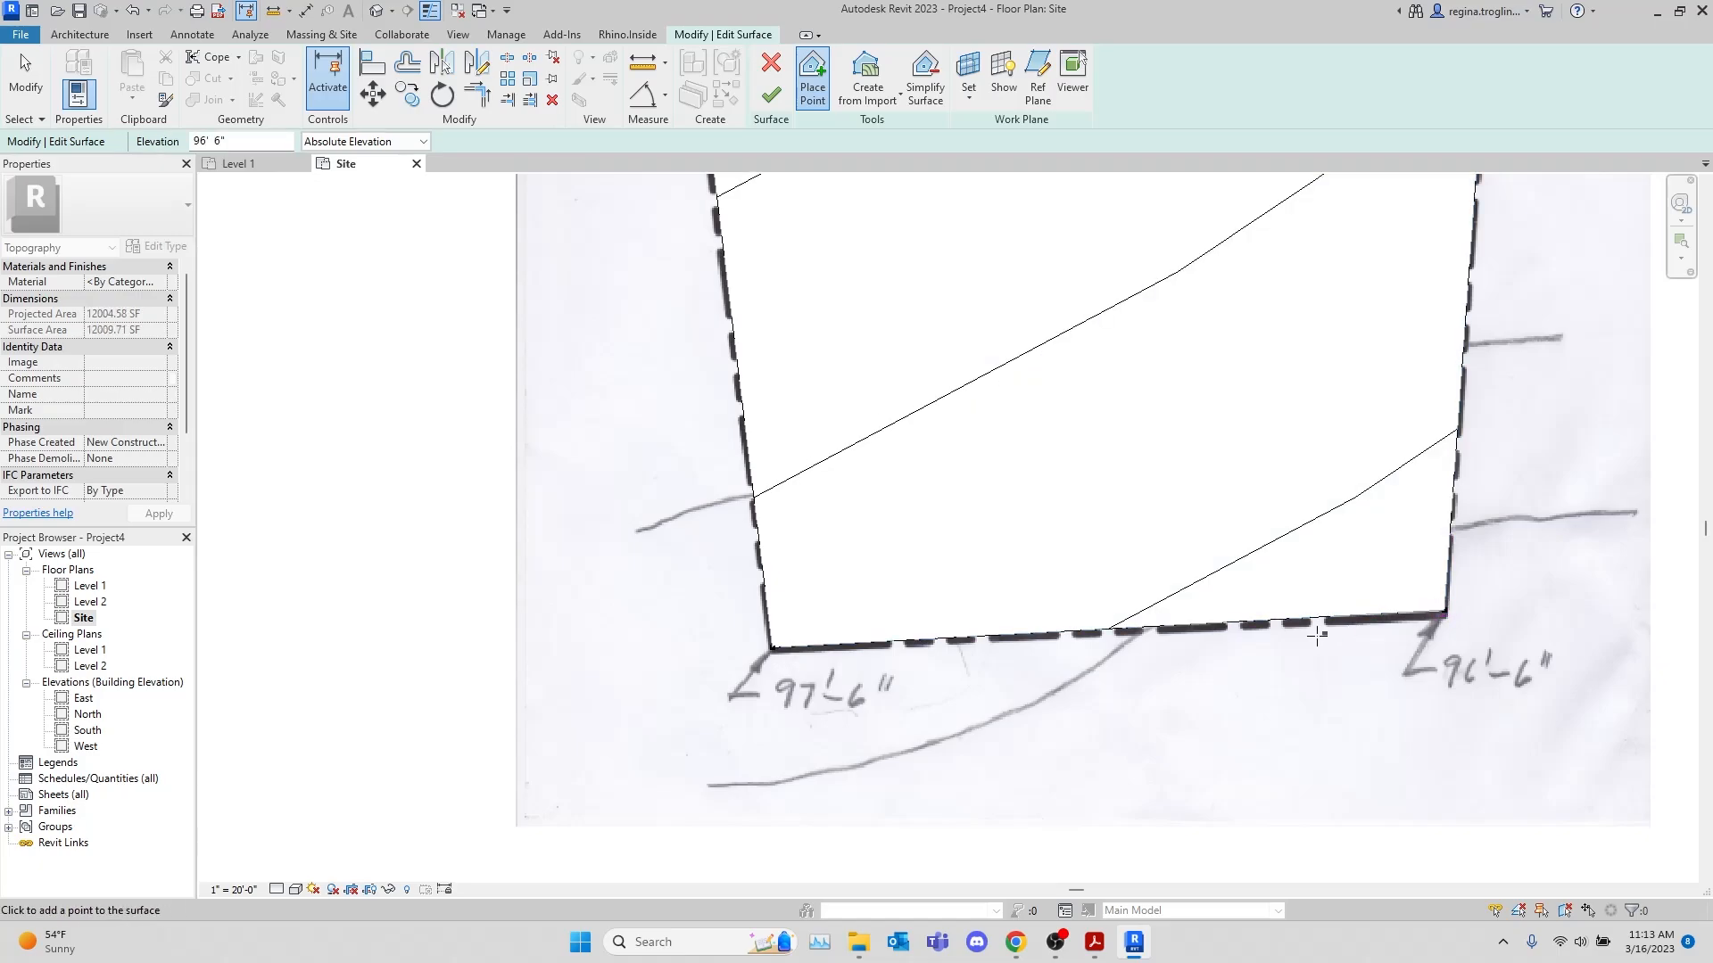
scroll(1567, 409, up, 4)
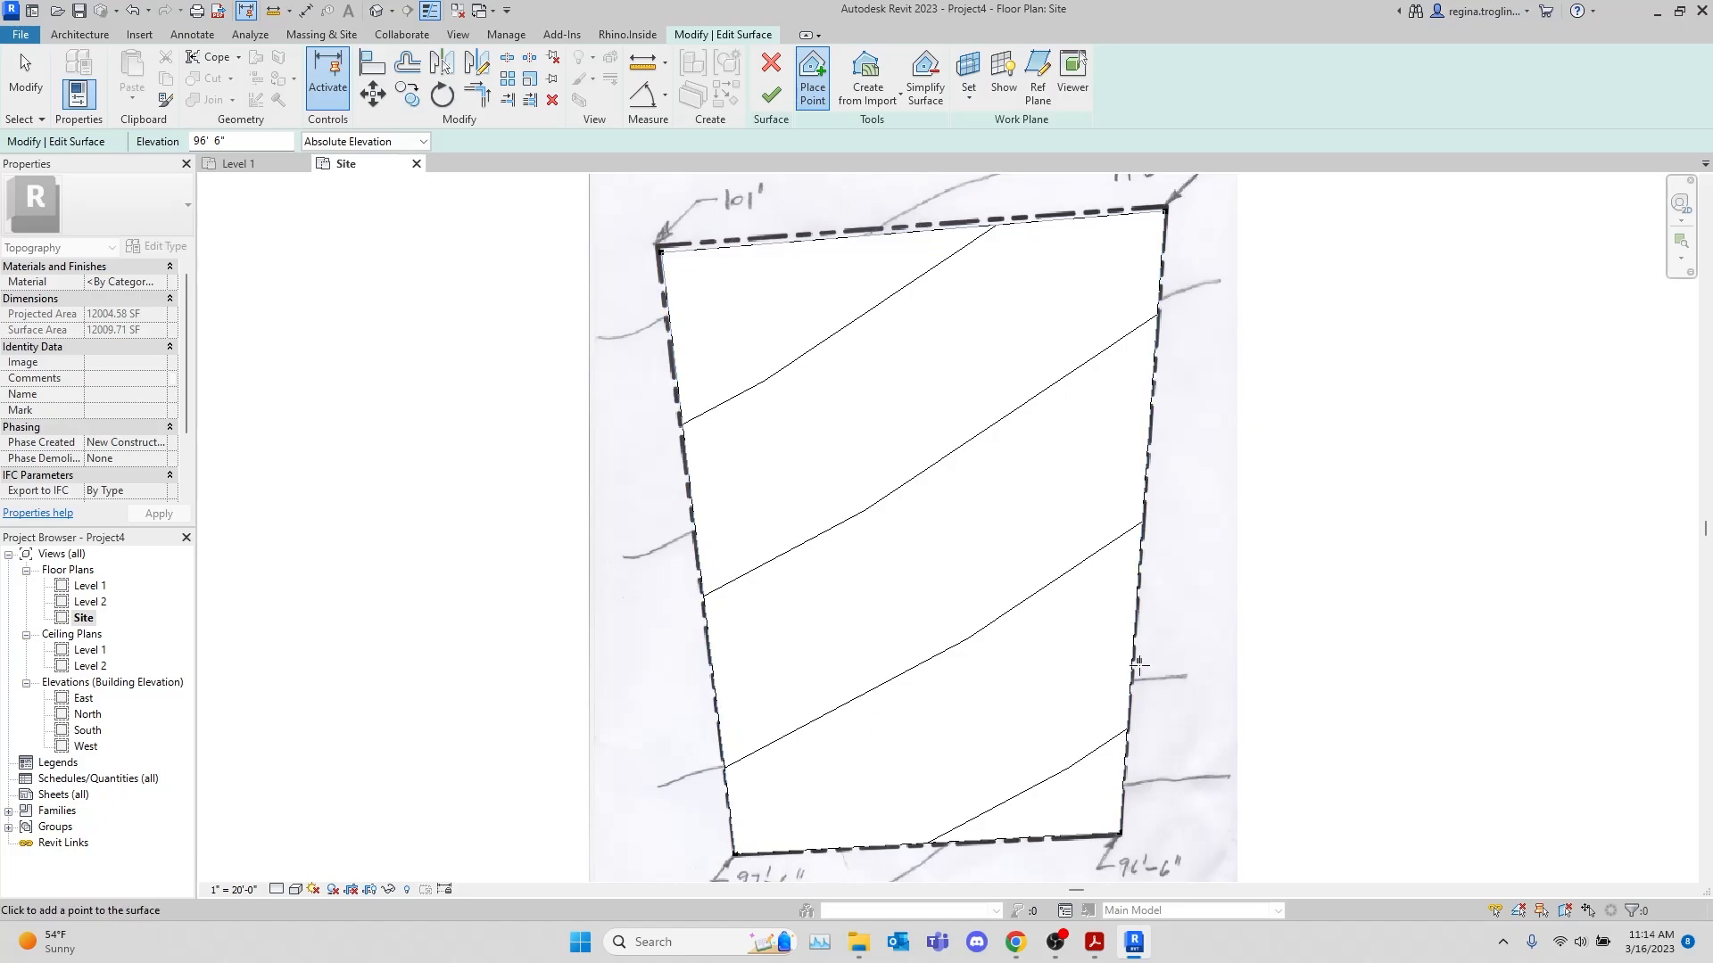
middle_drag(1292, 577, 1329, 488)
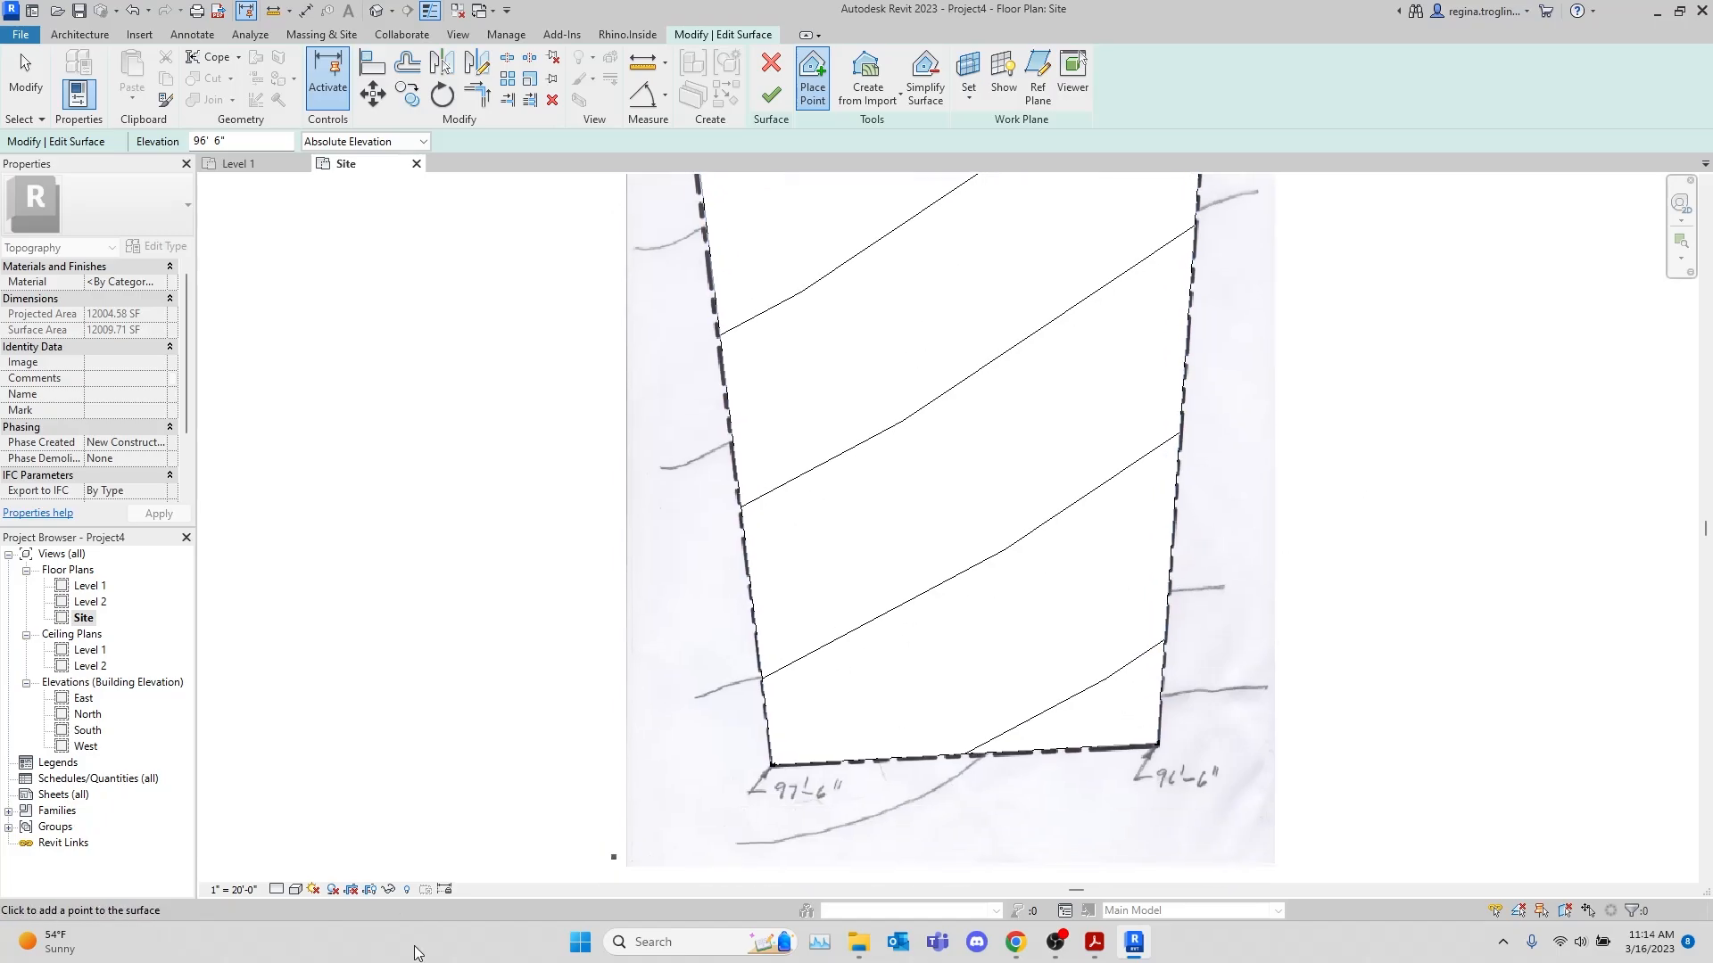
click(293, 891)
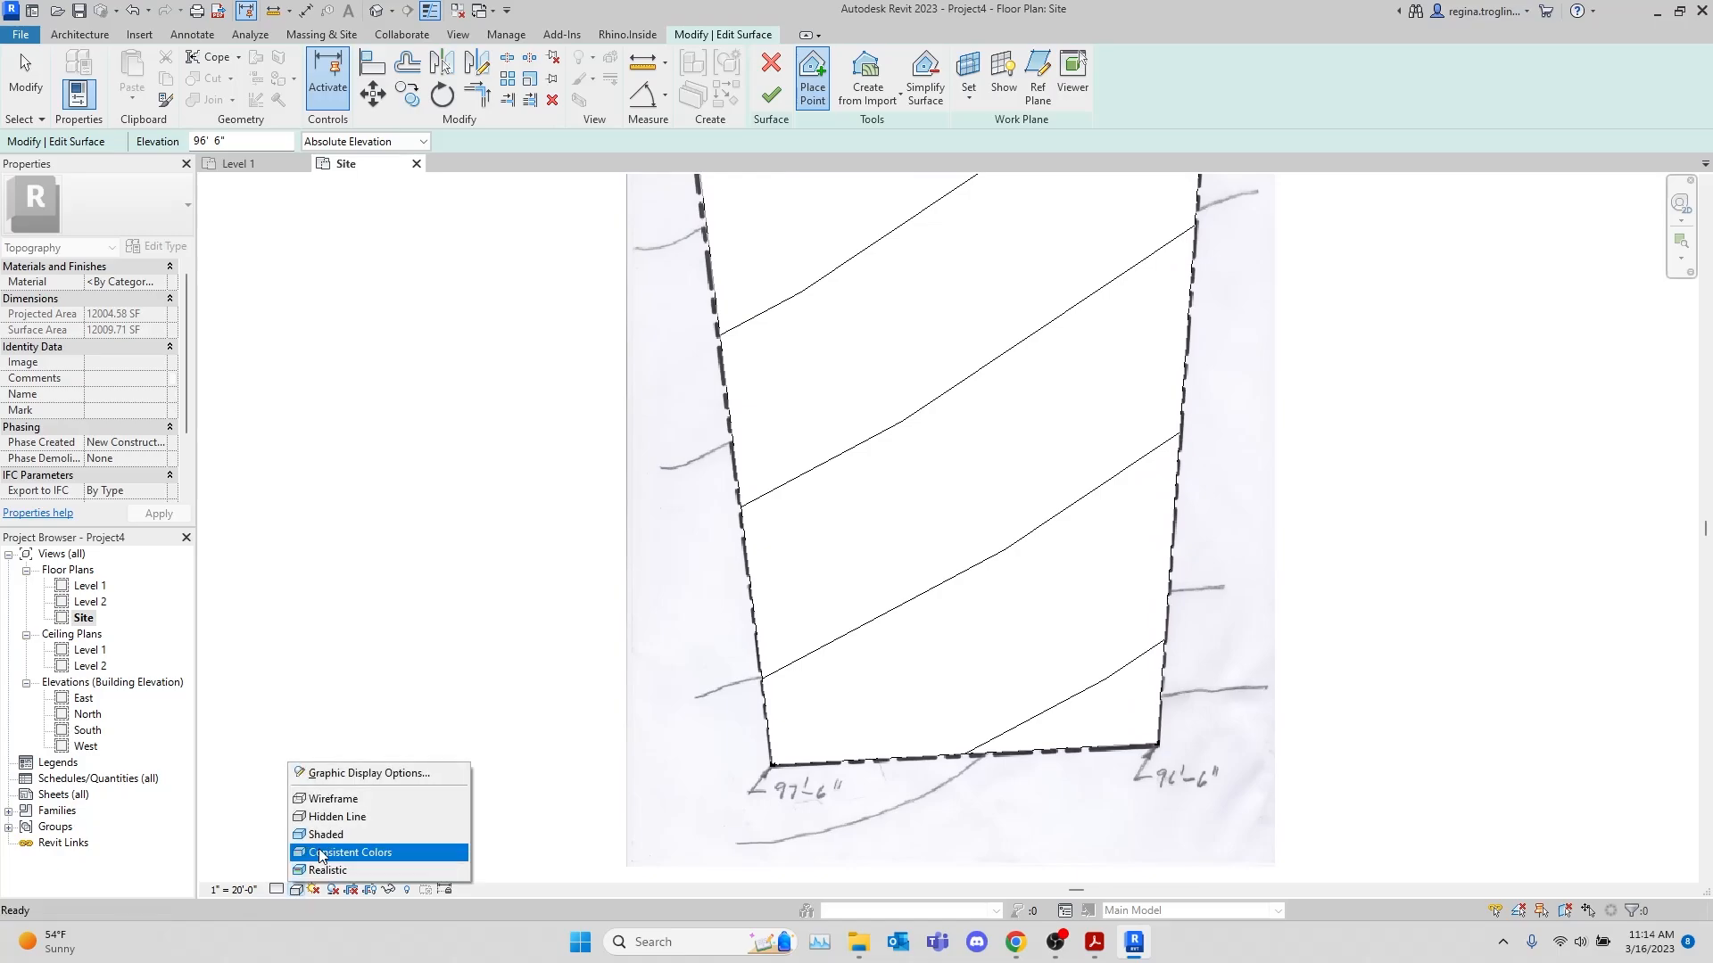
click(352, 804)
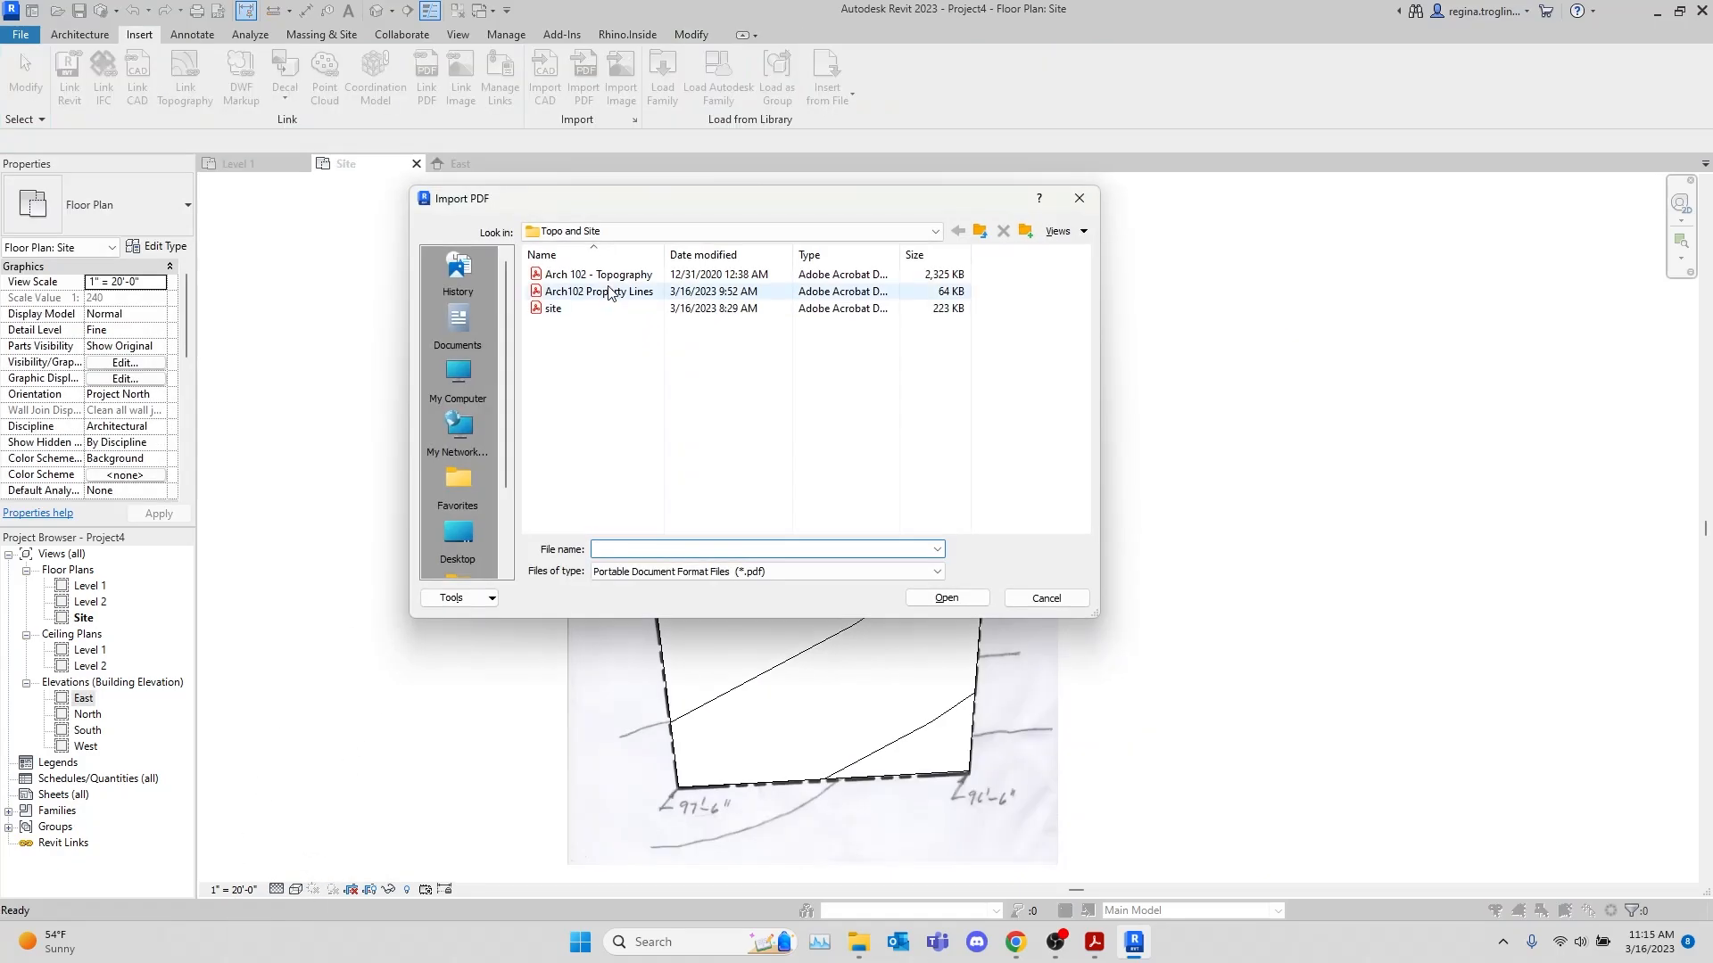
Import Arch 102 - Topography.pdf again and place the copy east of the surface
click(602, 294)
click(631, 278)
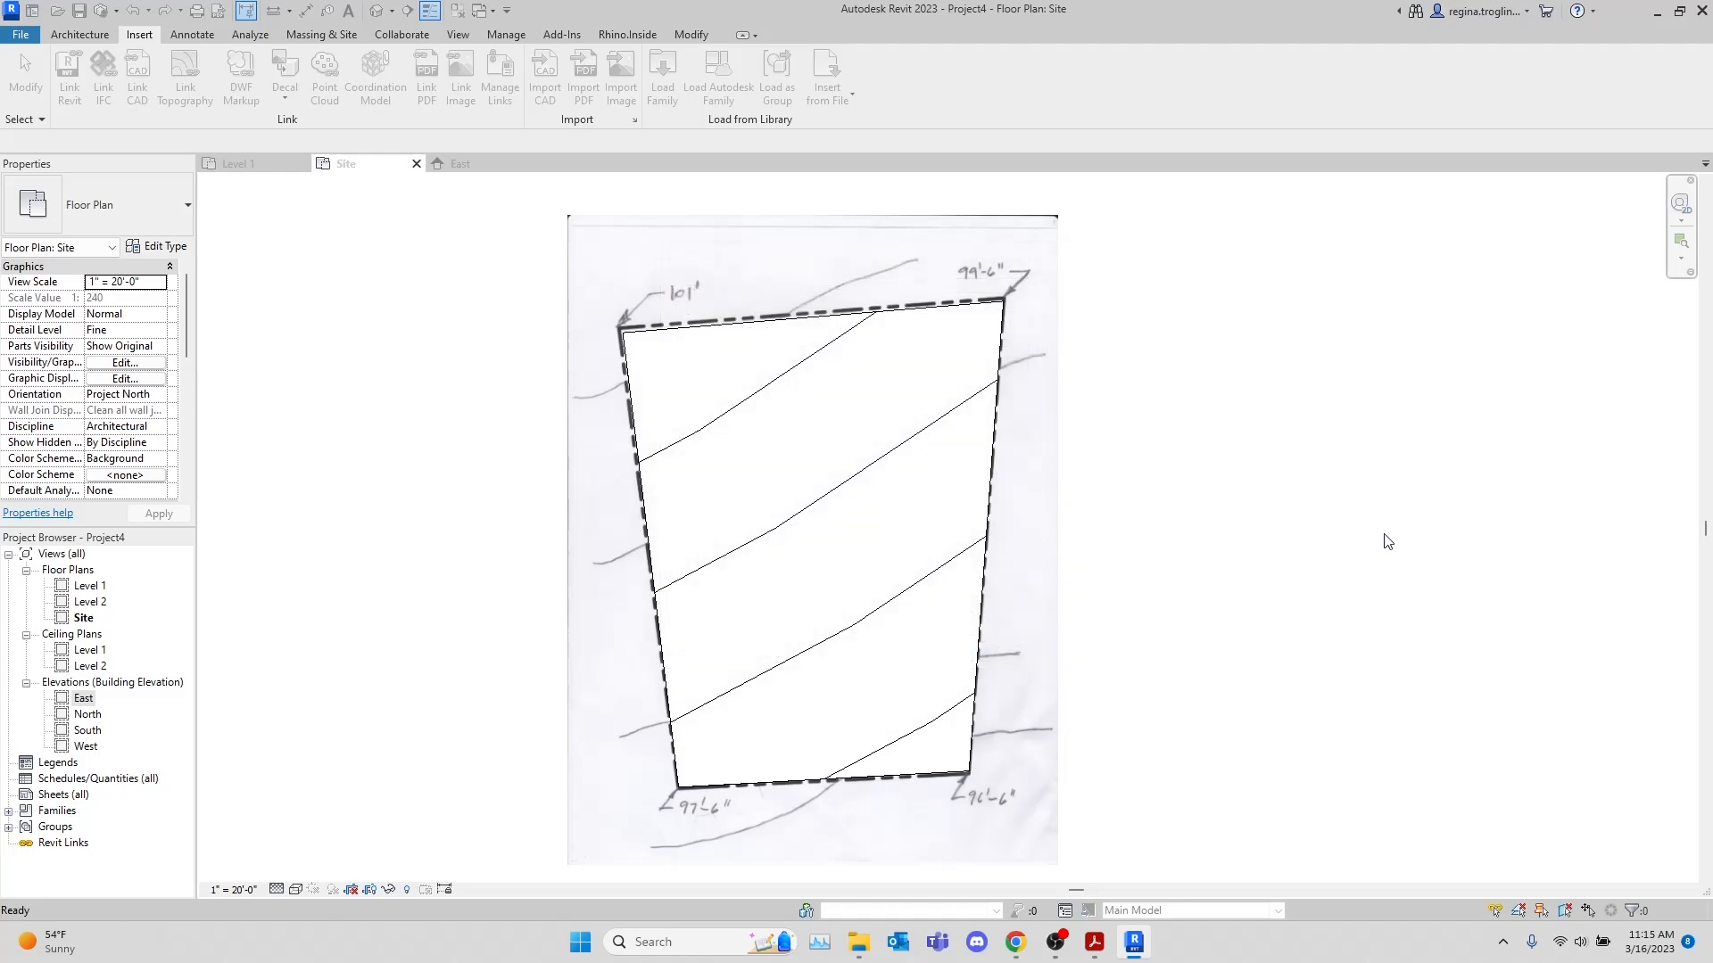
click(1418, 517)
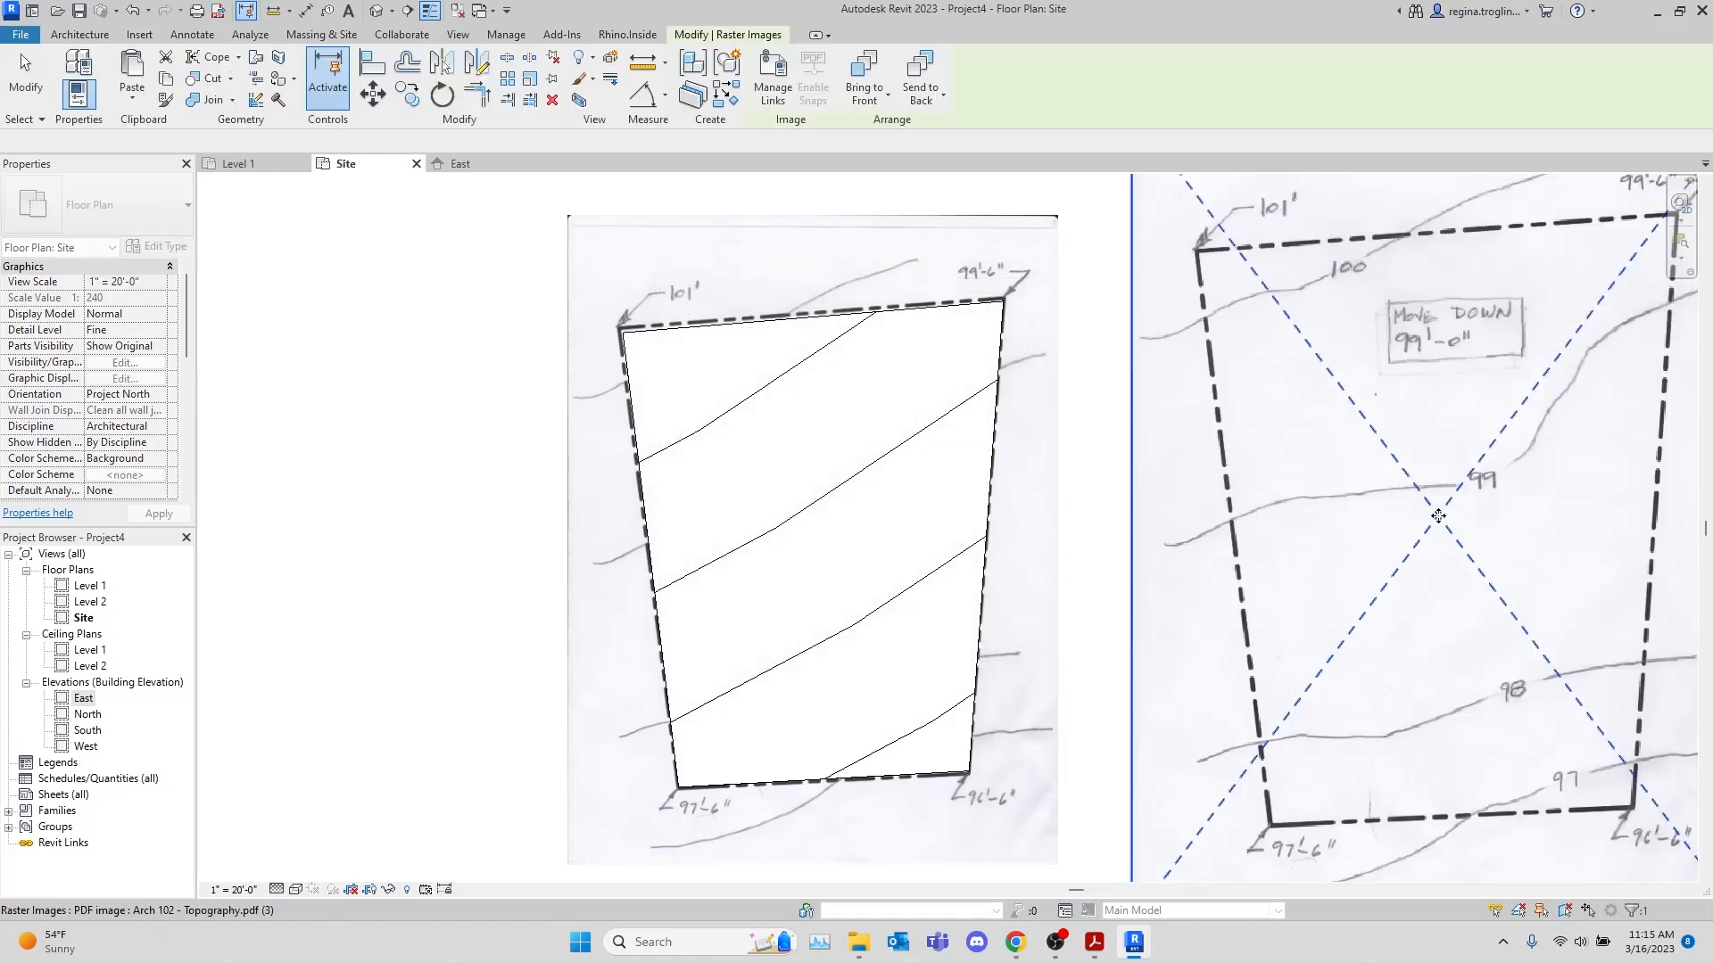
Shrink the second topography image to about 50' wide by 67' high and move it beside the original's east edge
scroll(1388, 604, down, 2)
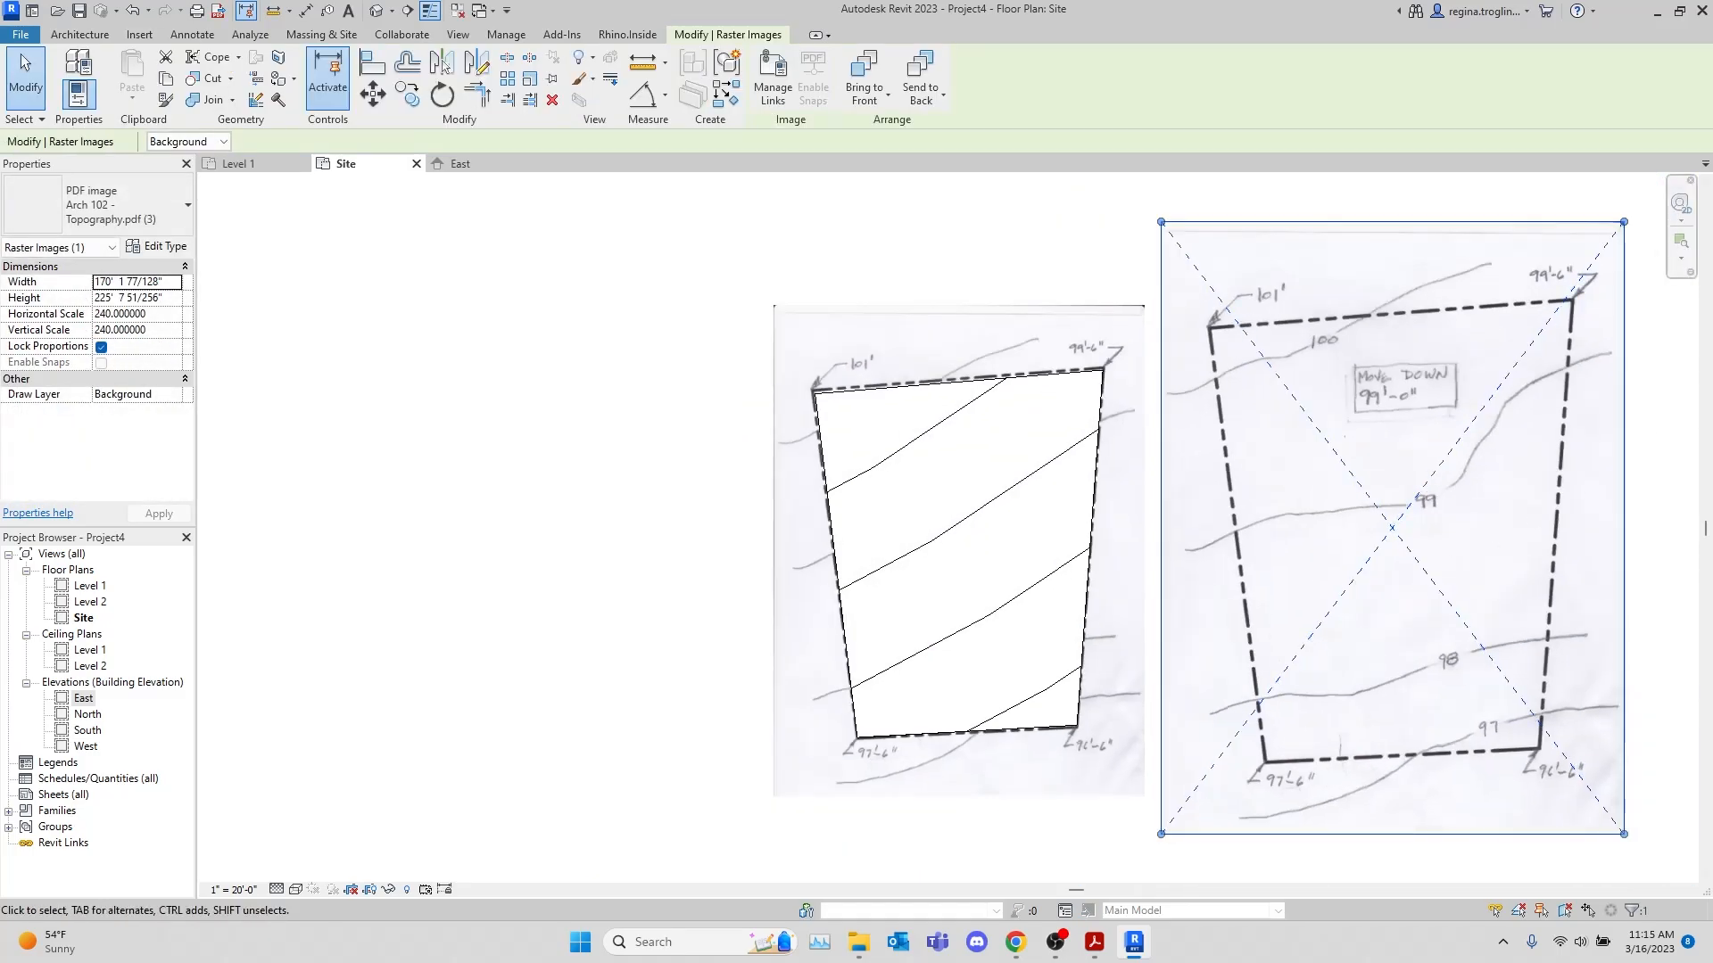
drag(1624, 223, 1298, 654)
drag(1260, 757, 1235, 551)
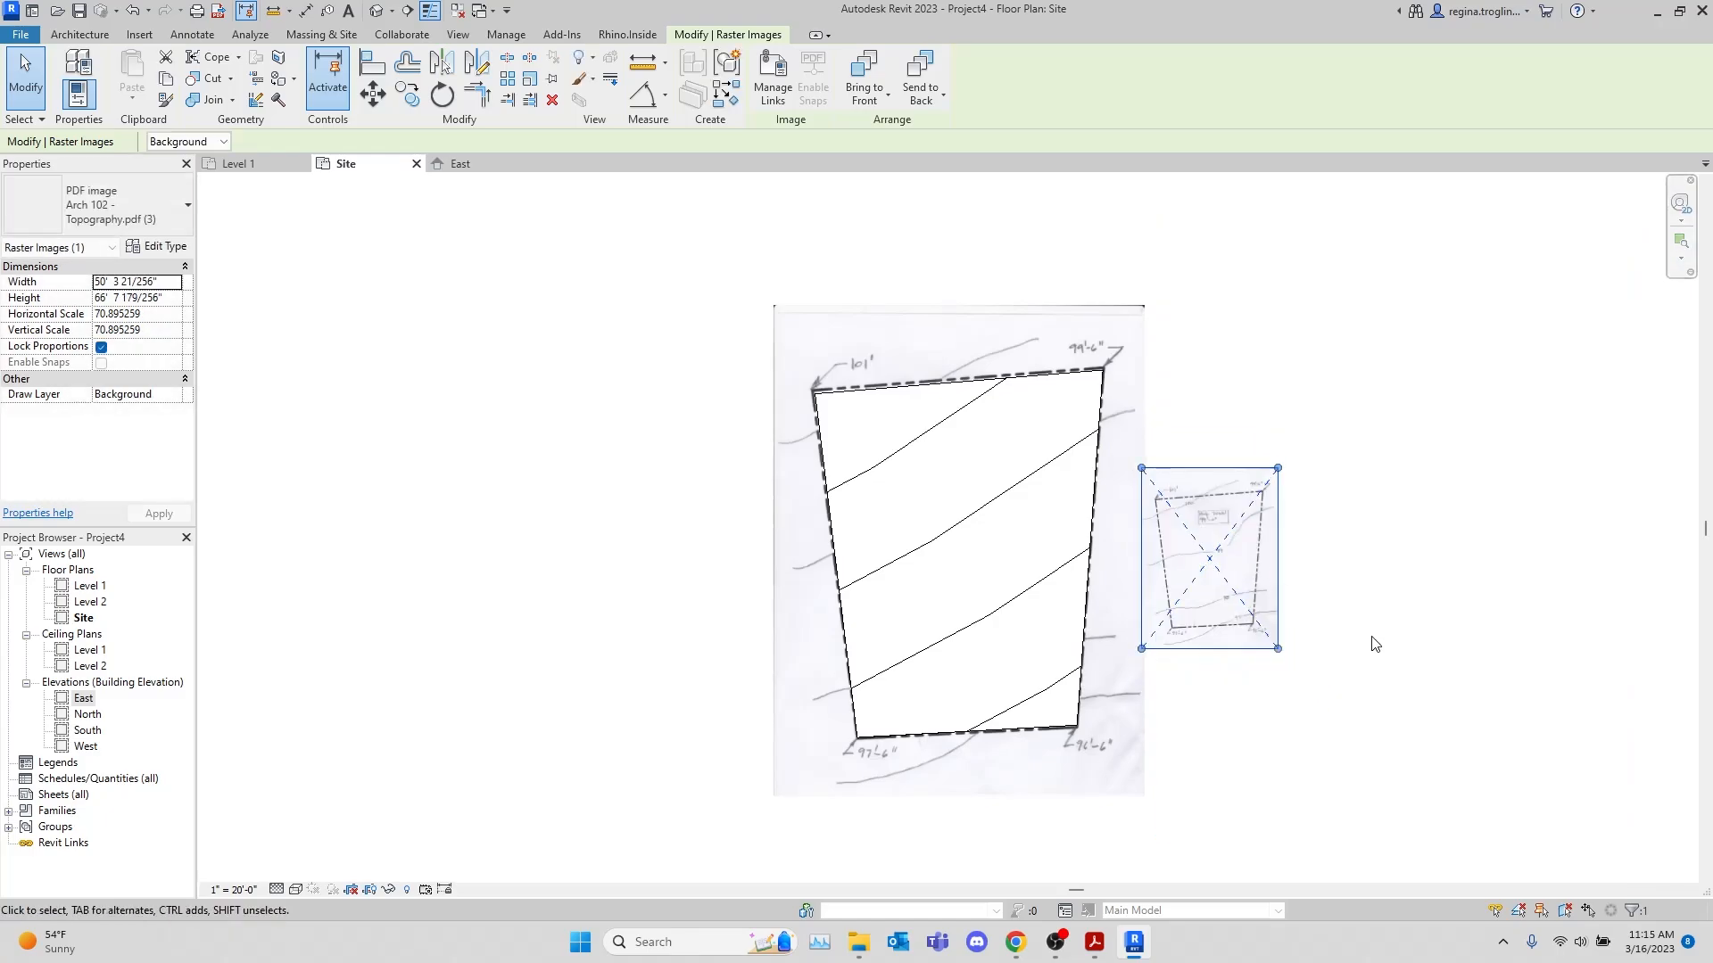
click(1368, 642)
Compare the toposurface's contours with the hand-drawn 97 to 100 contours on the small reference image
scroll(1093, 587, up, 2)
scroll(1293, 806, up, 3)
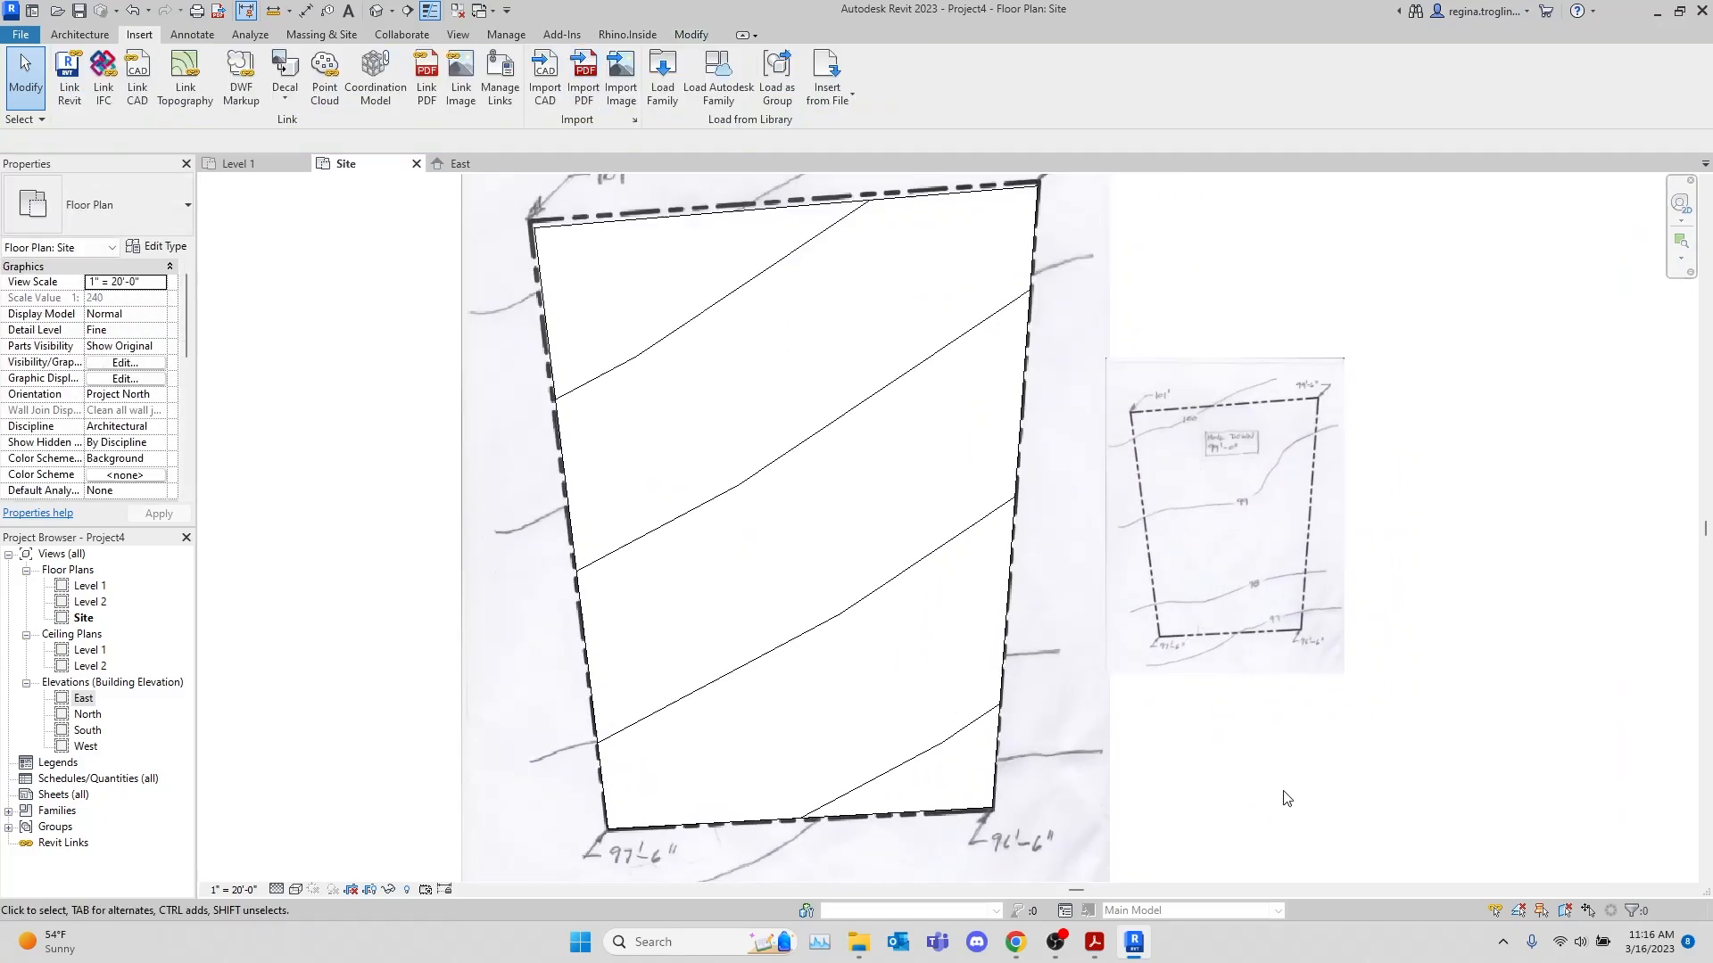
middle_drag(1163, 439, 1247, 596)
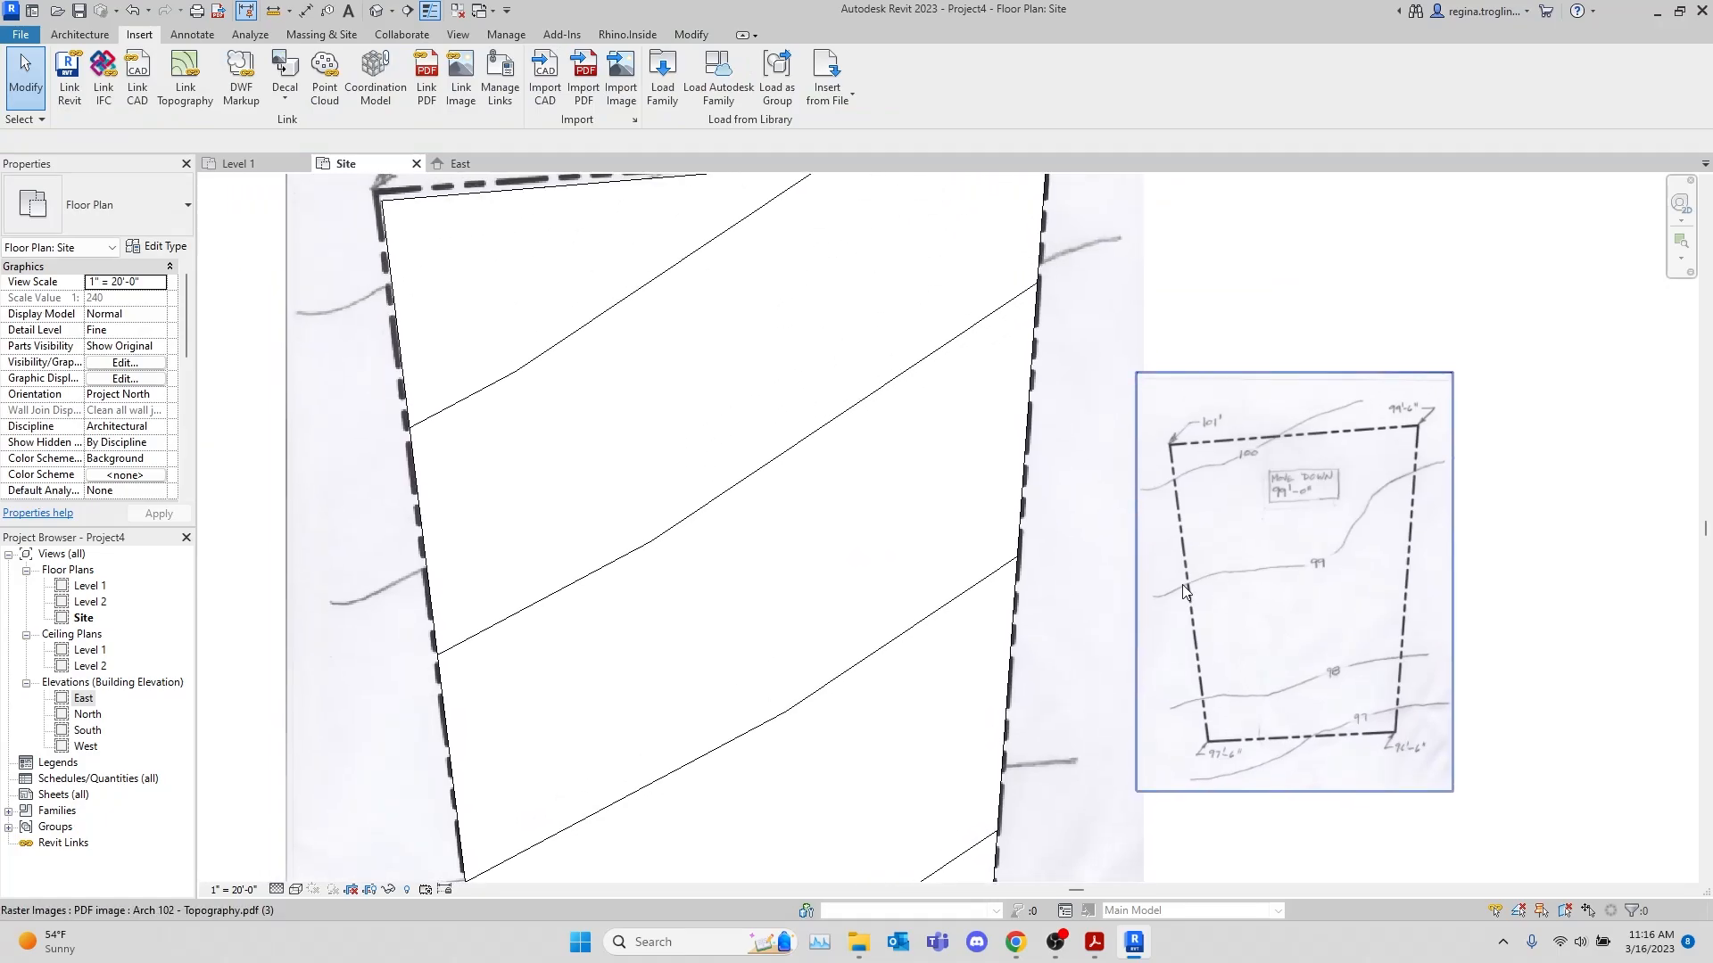
scroll(1181, 585, down, 2)
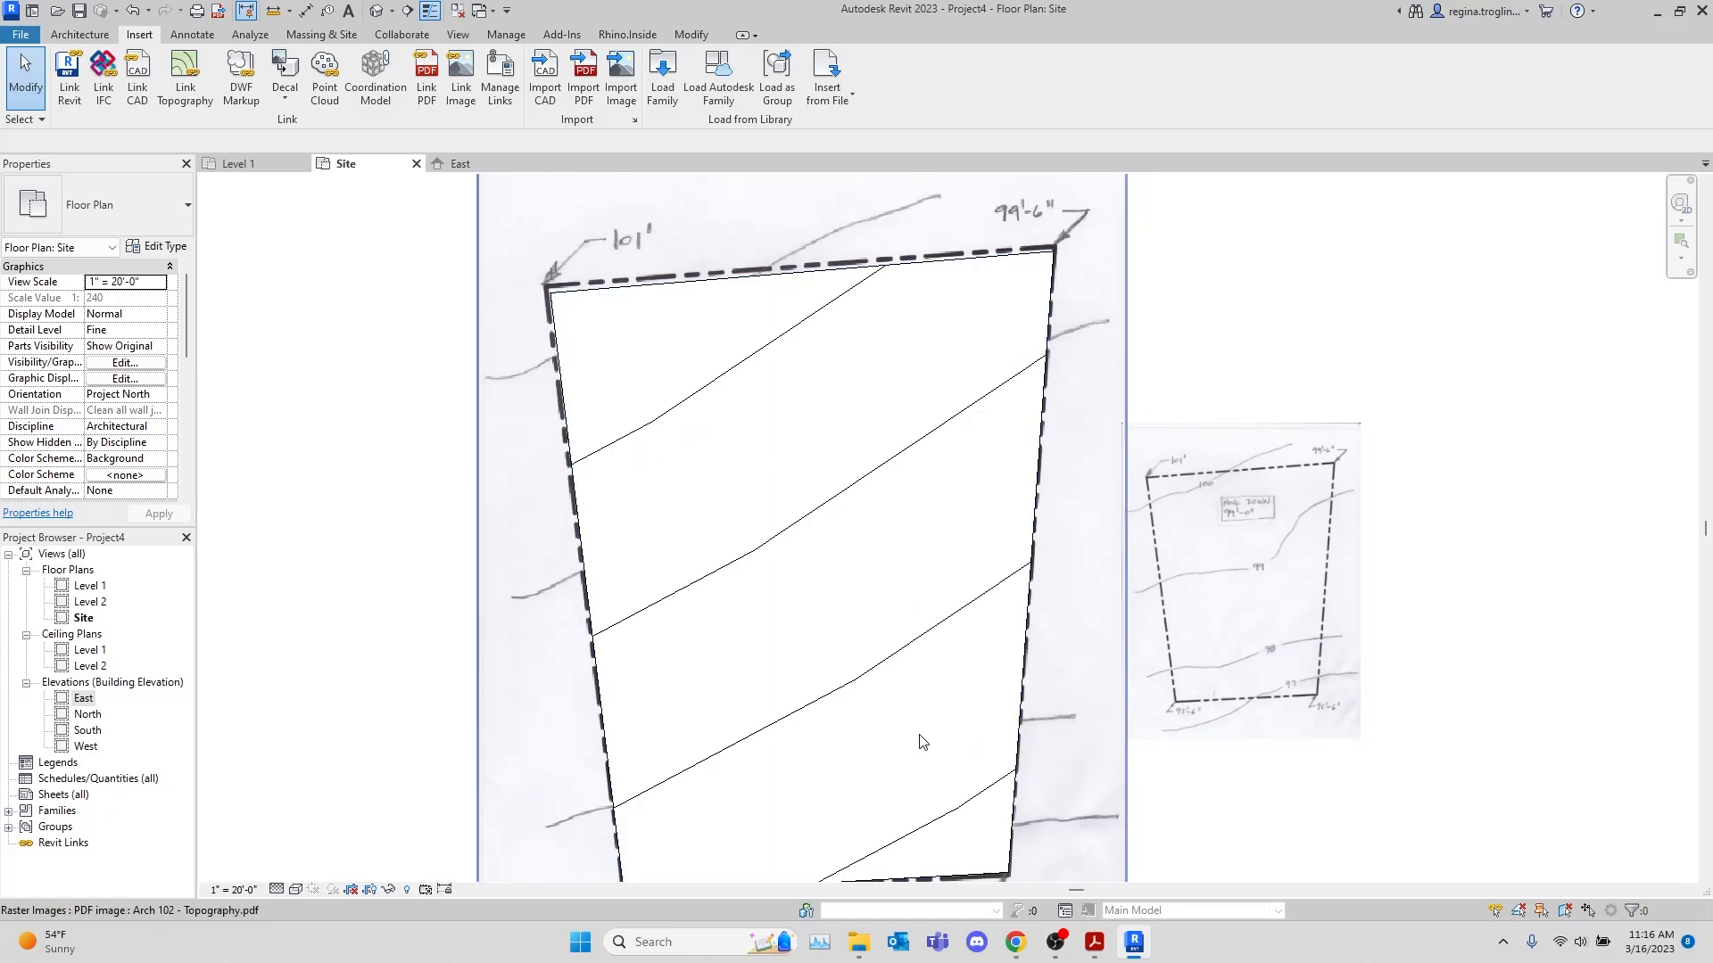
middle_drag(956, 712, 972, 543)
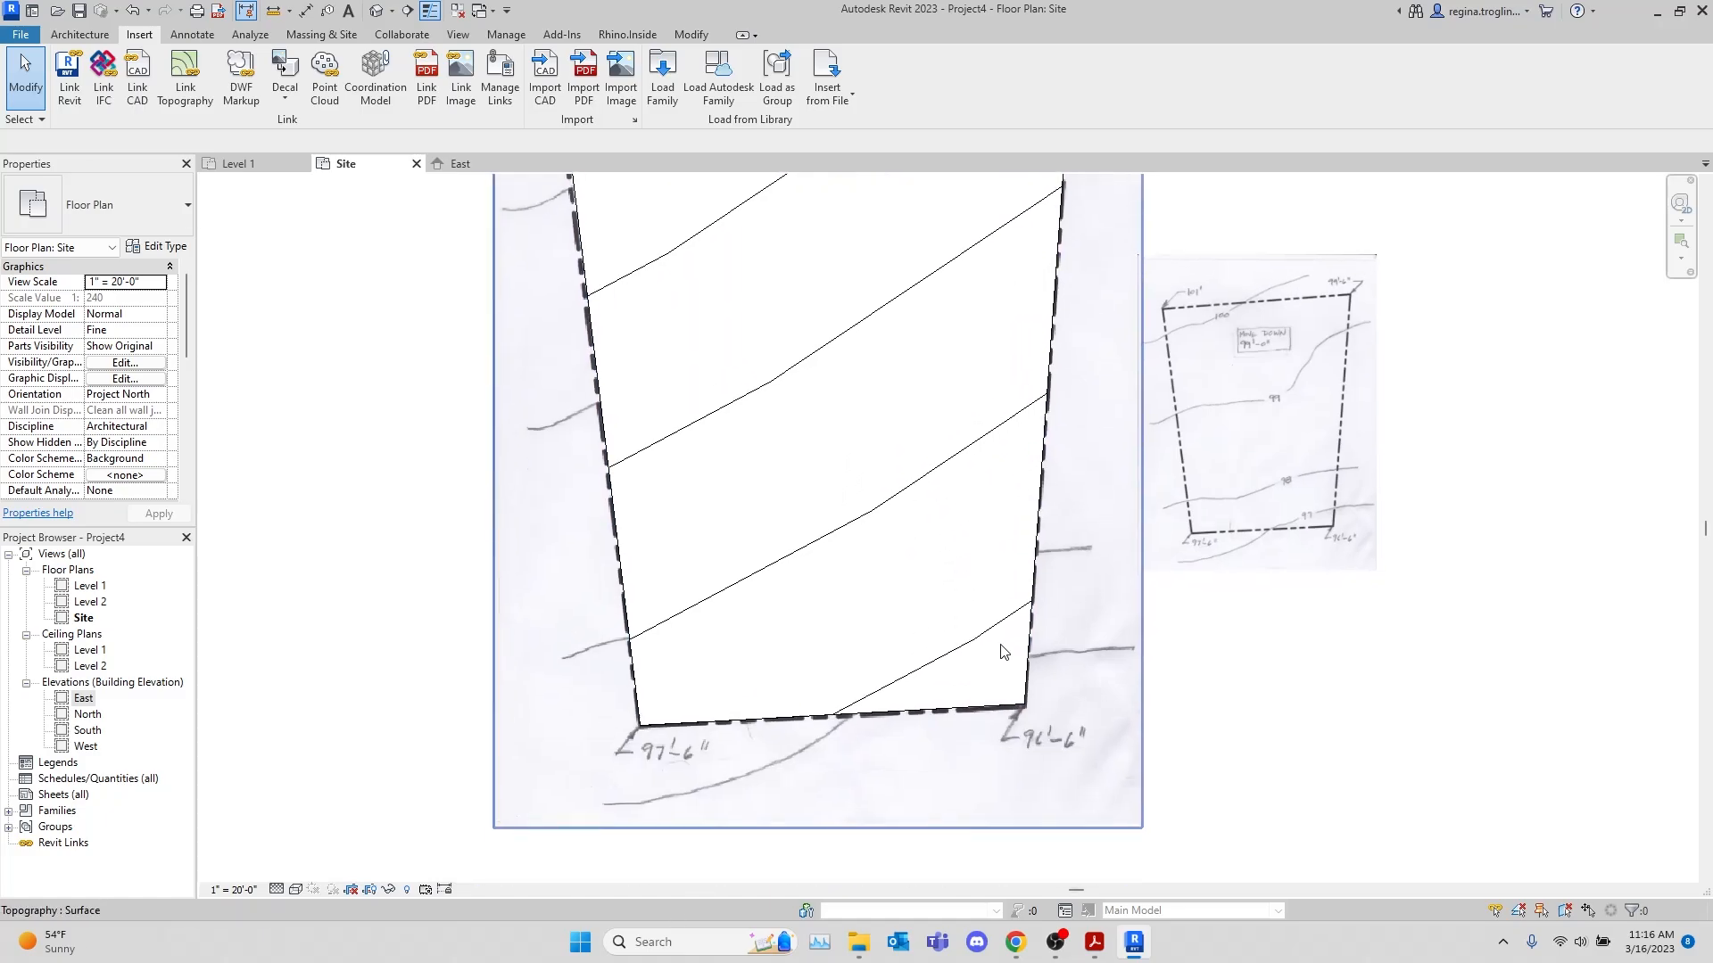
middle_drag(1011, 686, 1042, 755)
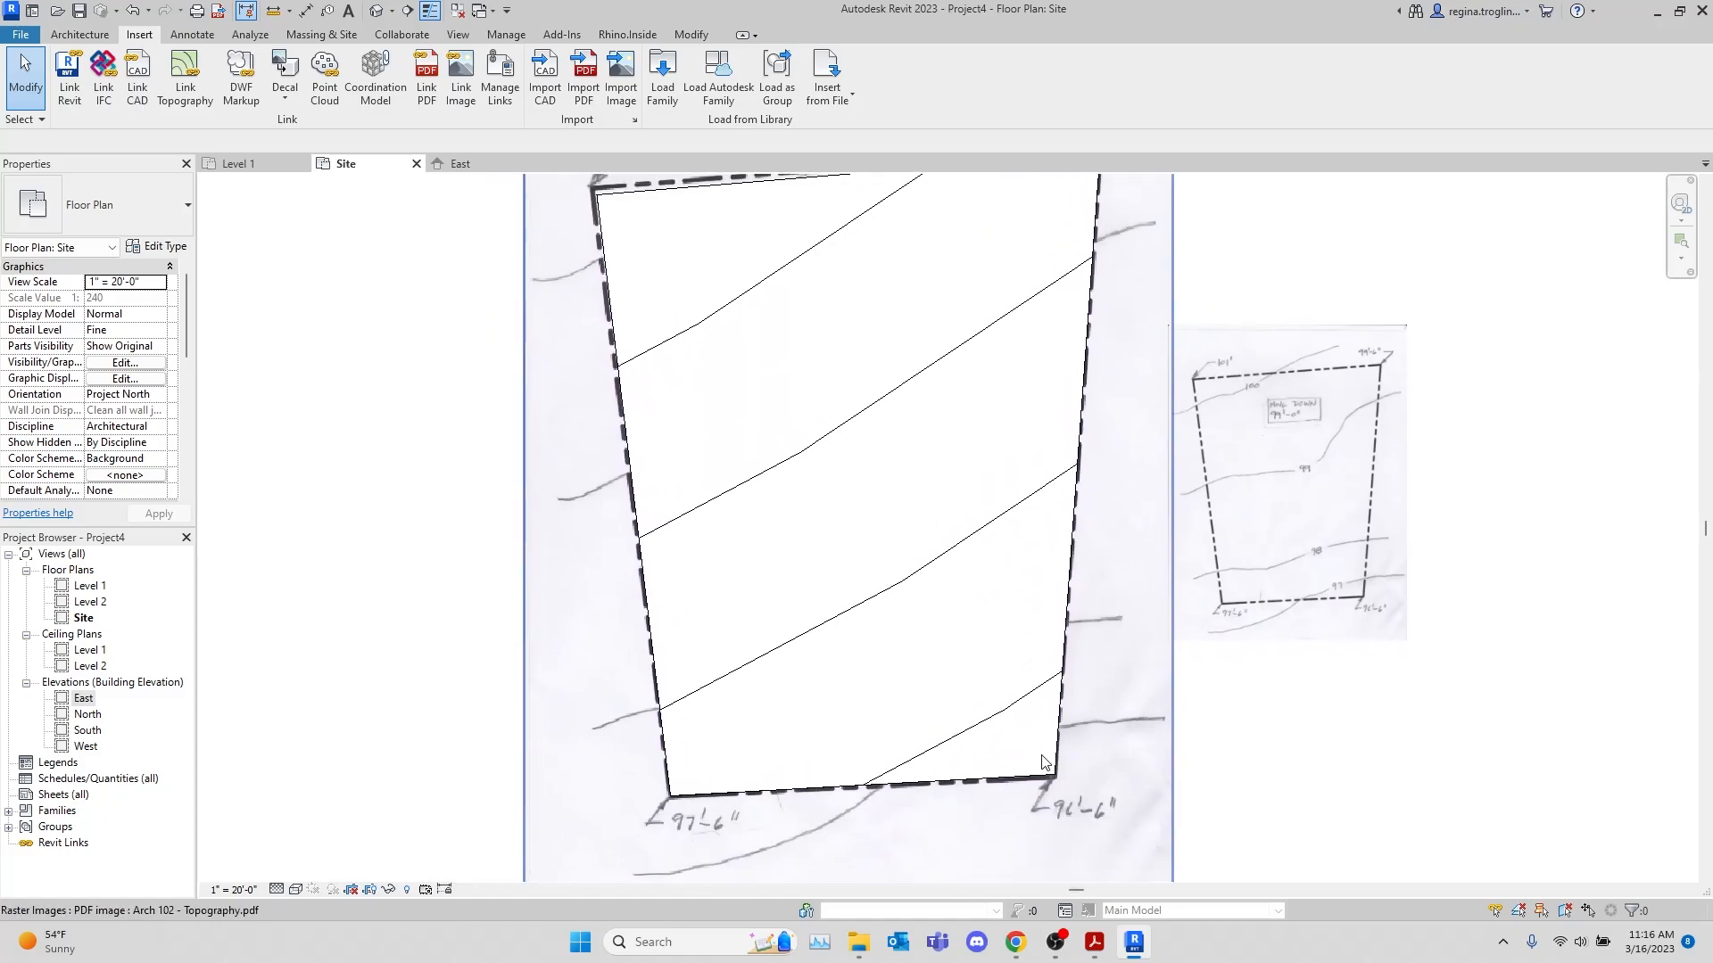
middle_drag(1073, 645, 1078, 681)
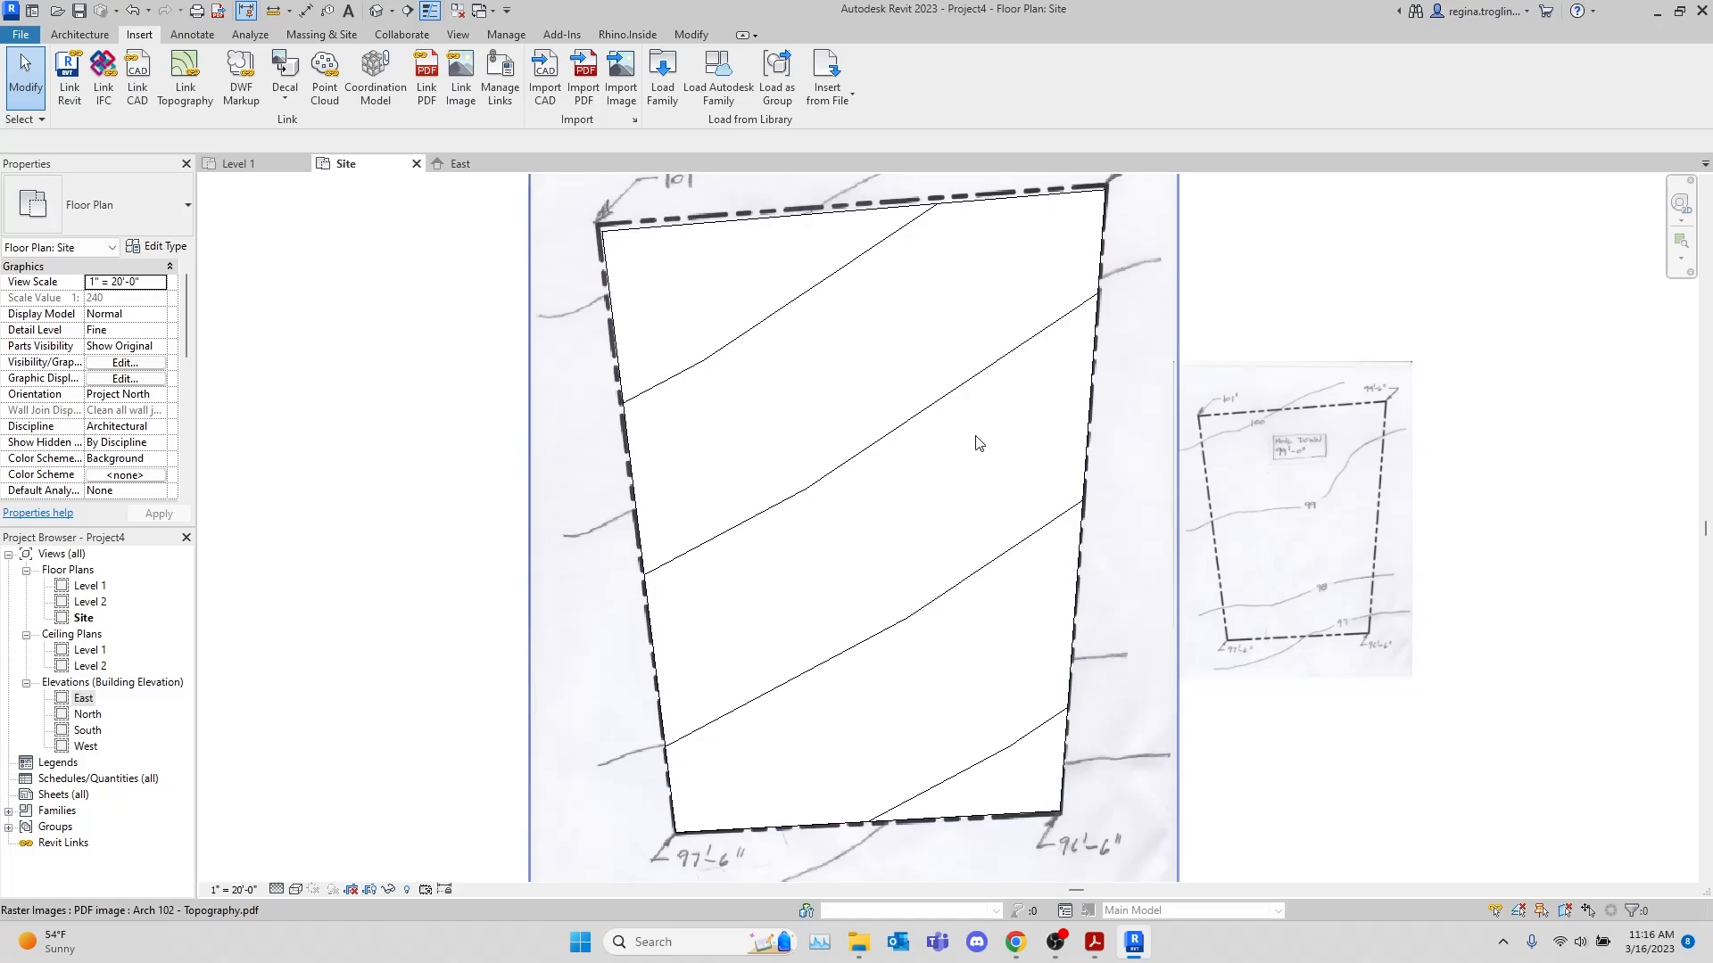
Open the toposurface, rather than the property line, for surface editing
middle_drag(894, 217, 891, 268)
click(905, 261)
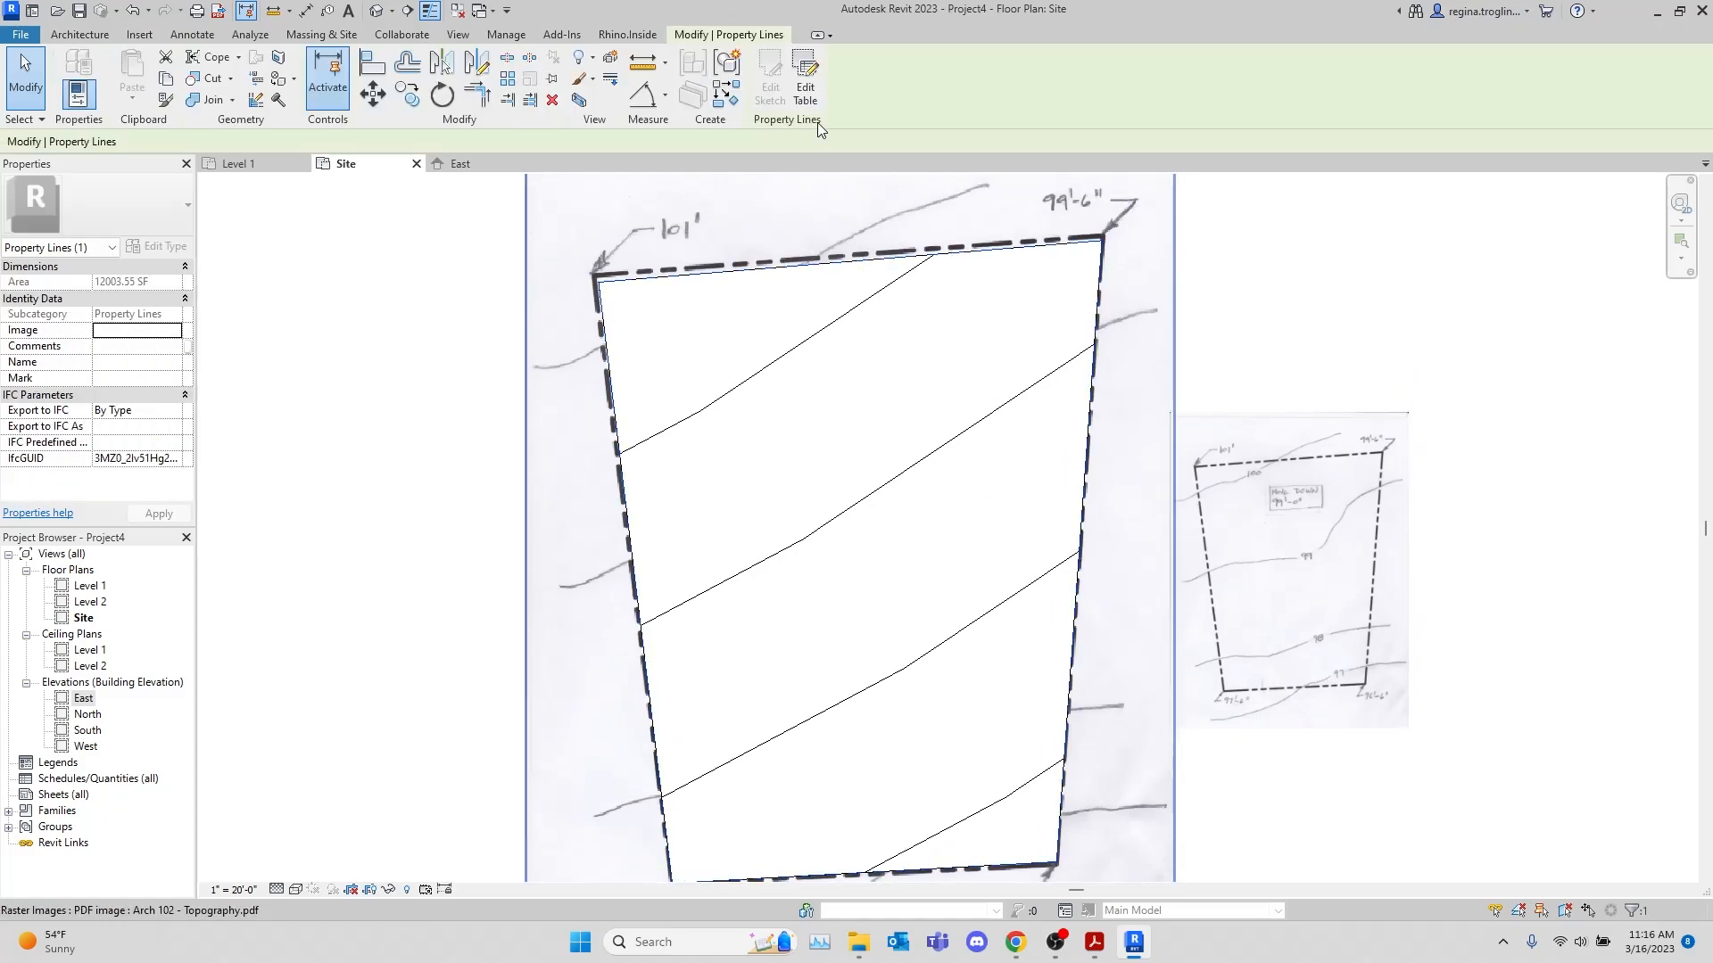
click(867, 265)
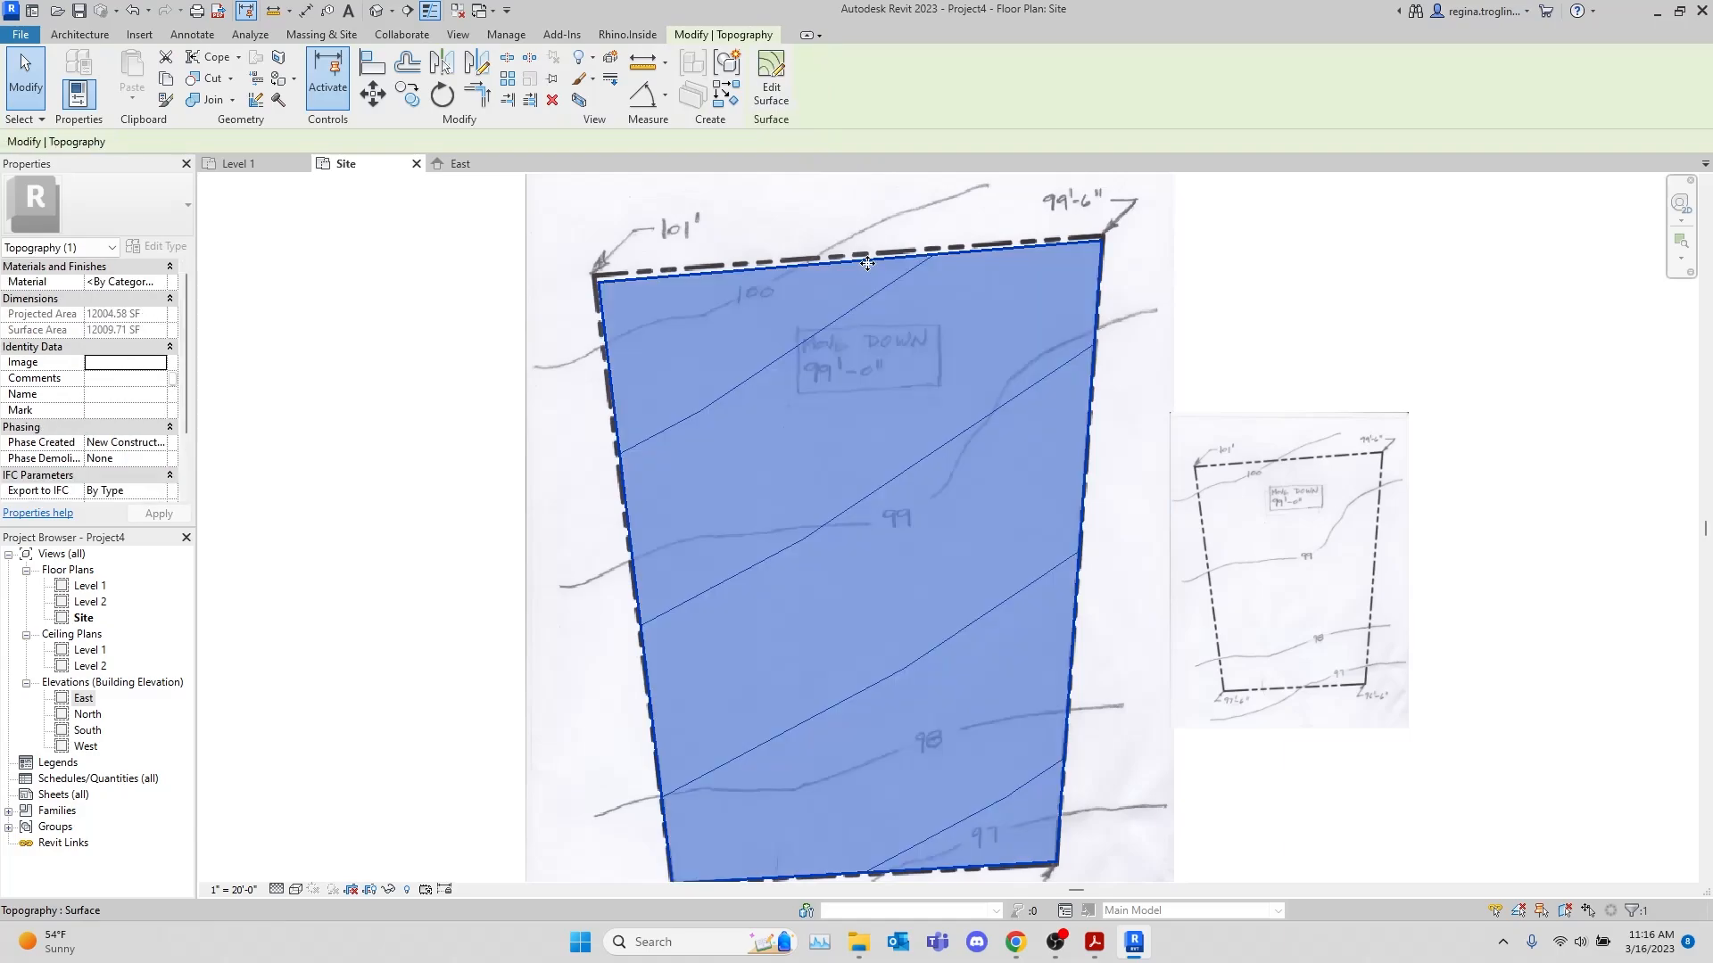
click(770, 79)
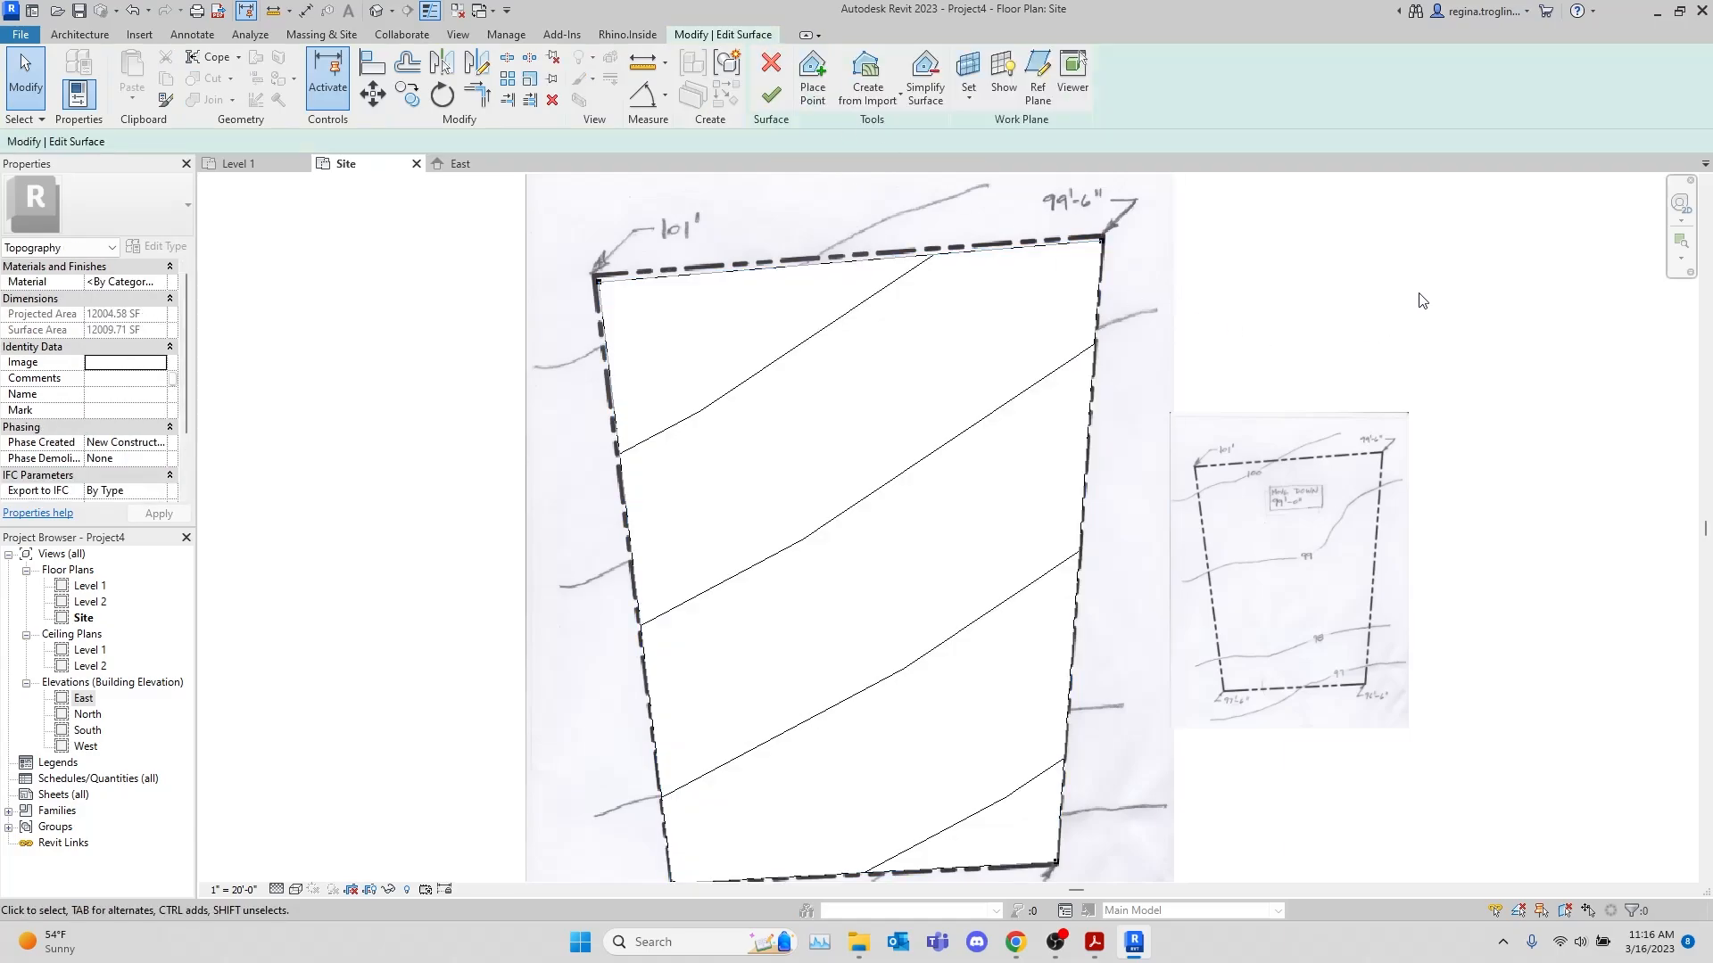
Place 100' elevation points where the 100 contour meets the north and west property lines, plus one point between them
click(813, 80)
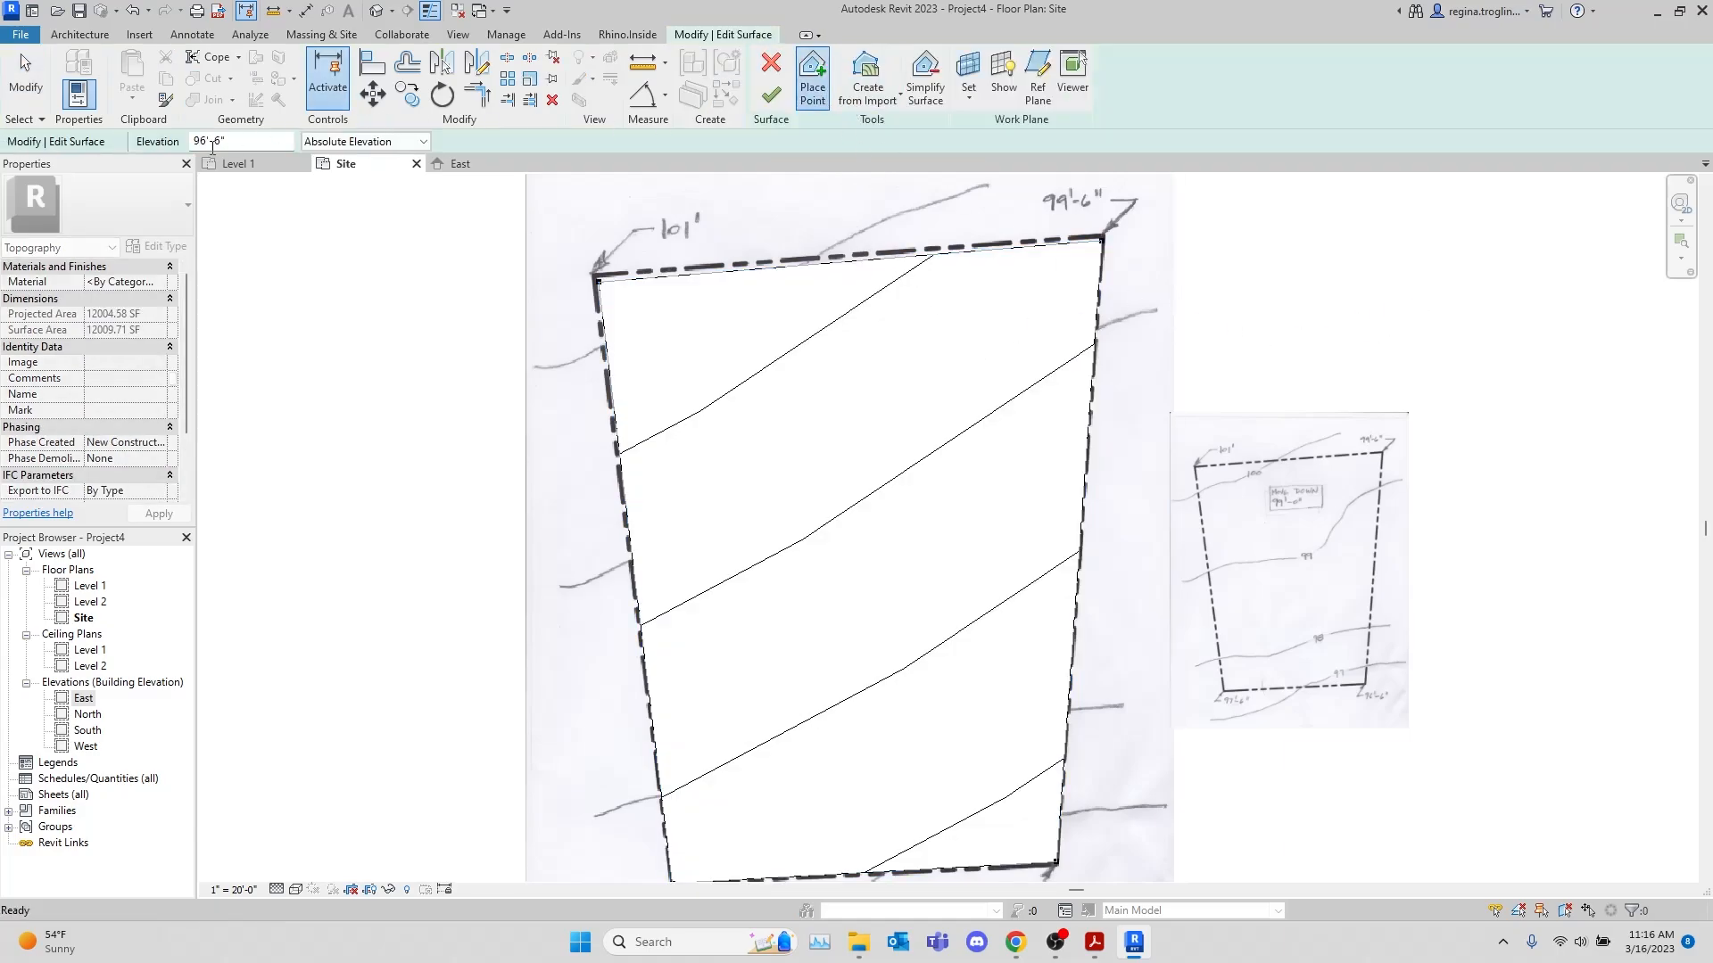
drag(225, 141, 201, 142)
text(100)
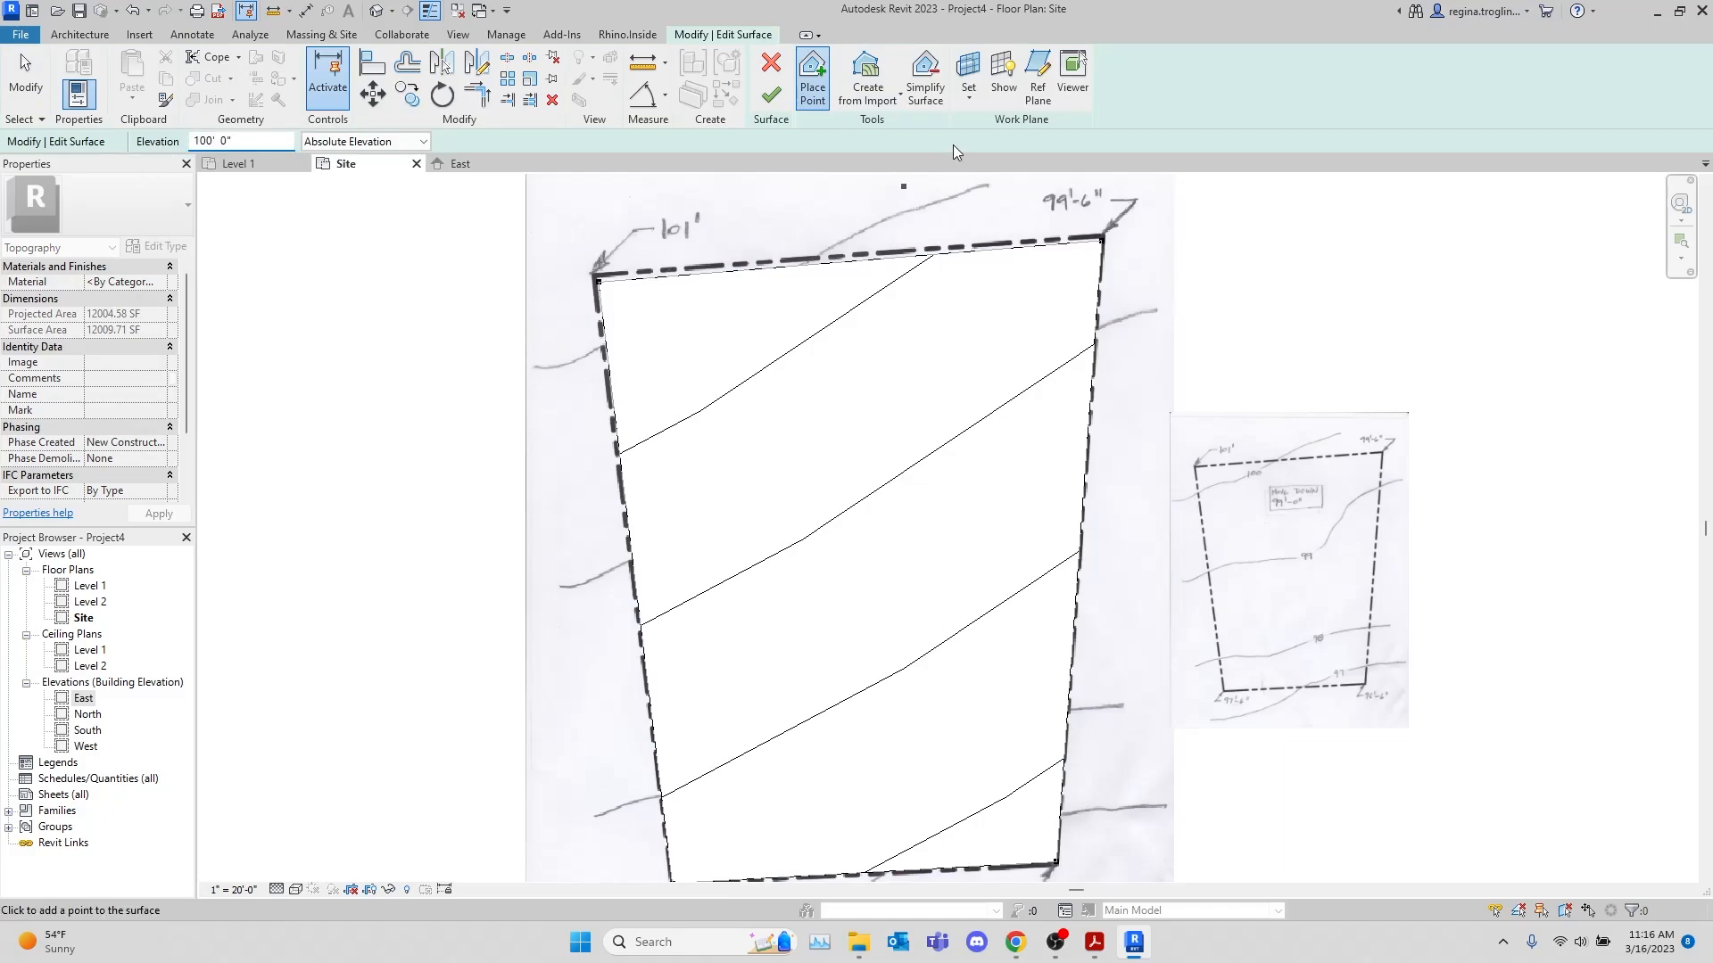
scroll(776, 247, up, 5)
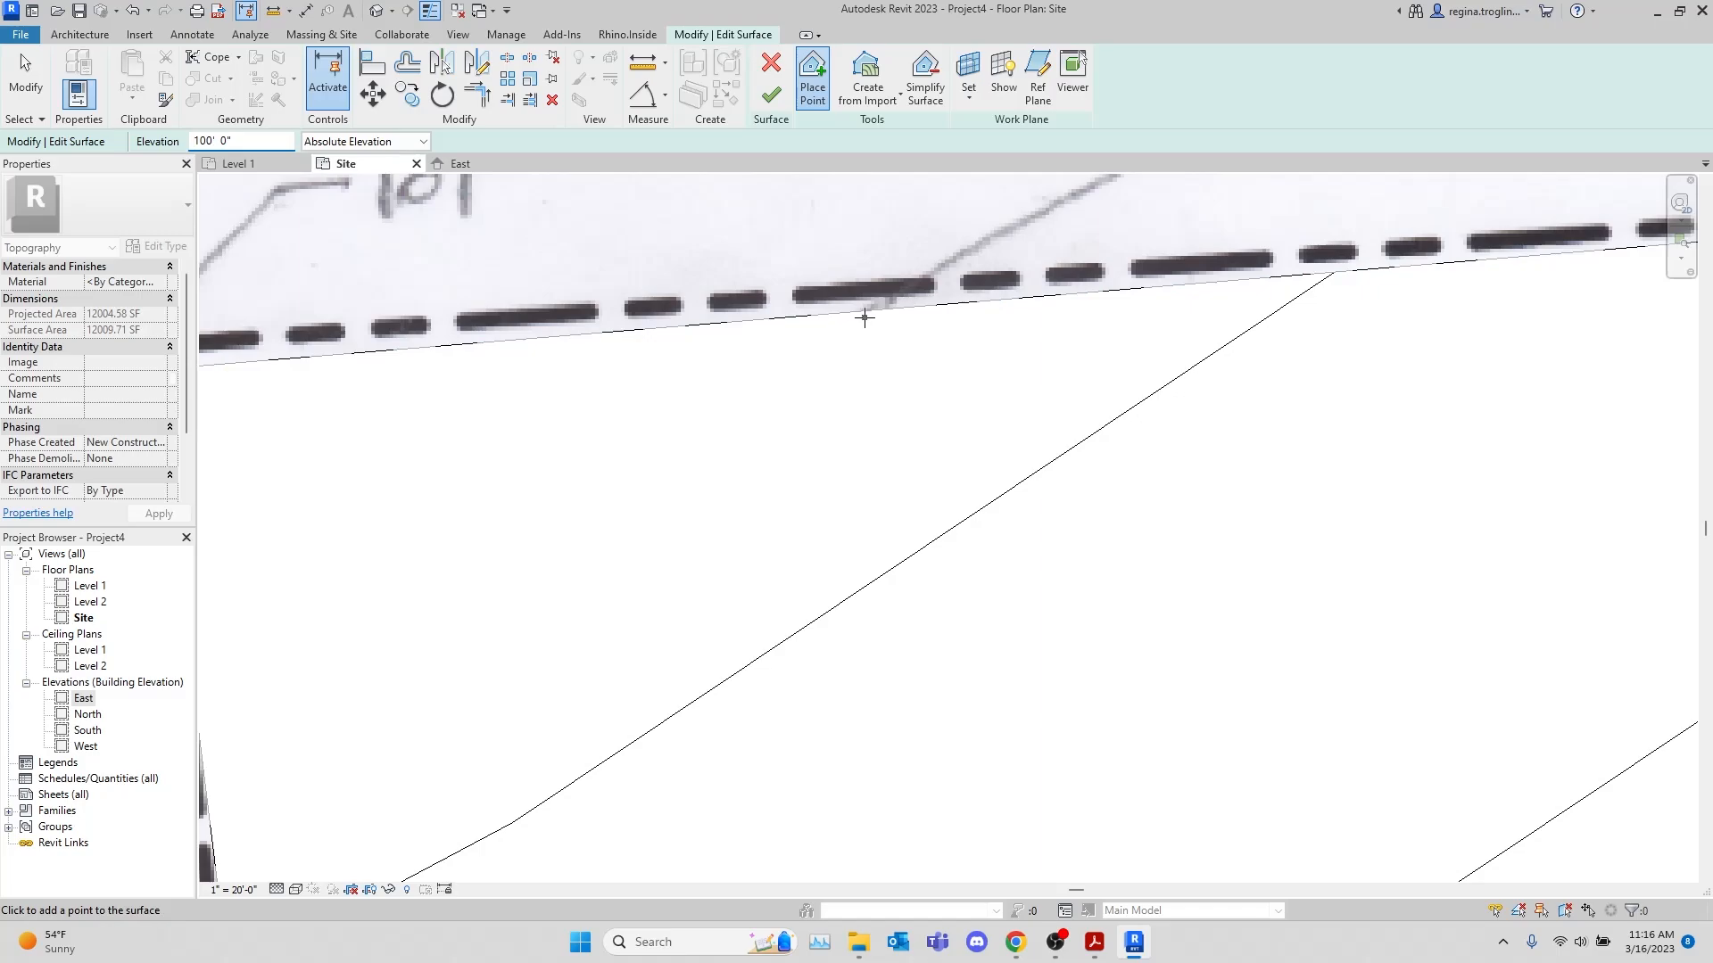
click(864, 314)
middle_drag(676, 661, 1013, 483)
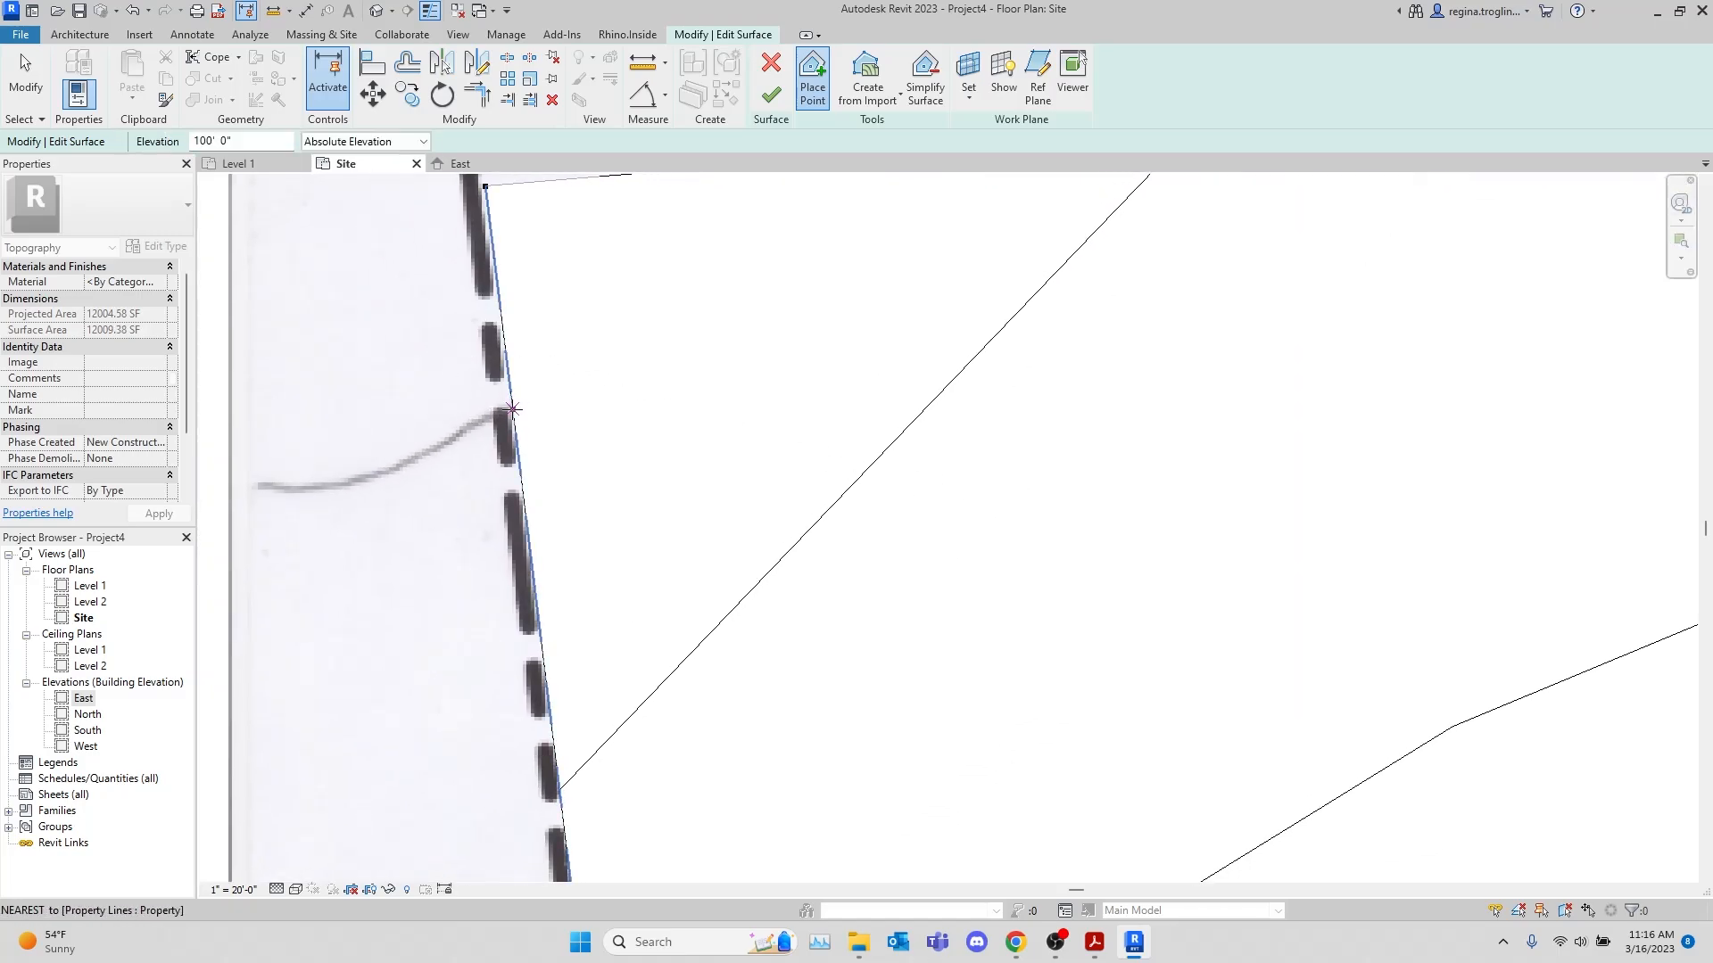
click(512, 410)
scroll(543, 513, down, 3)
scroll(617, 473, up, 2)
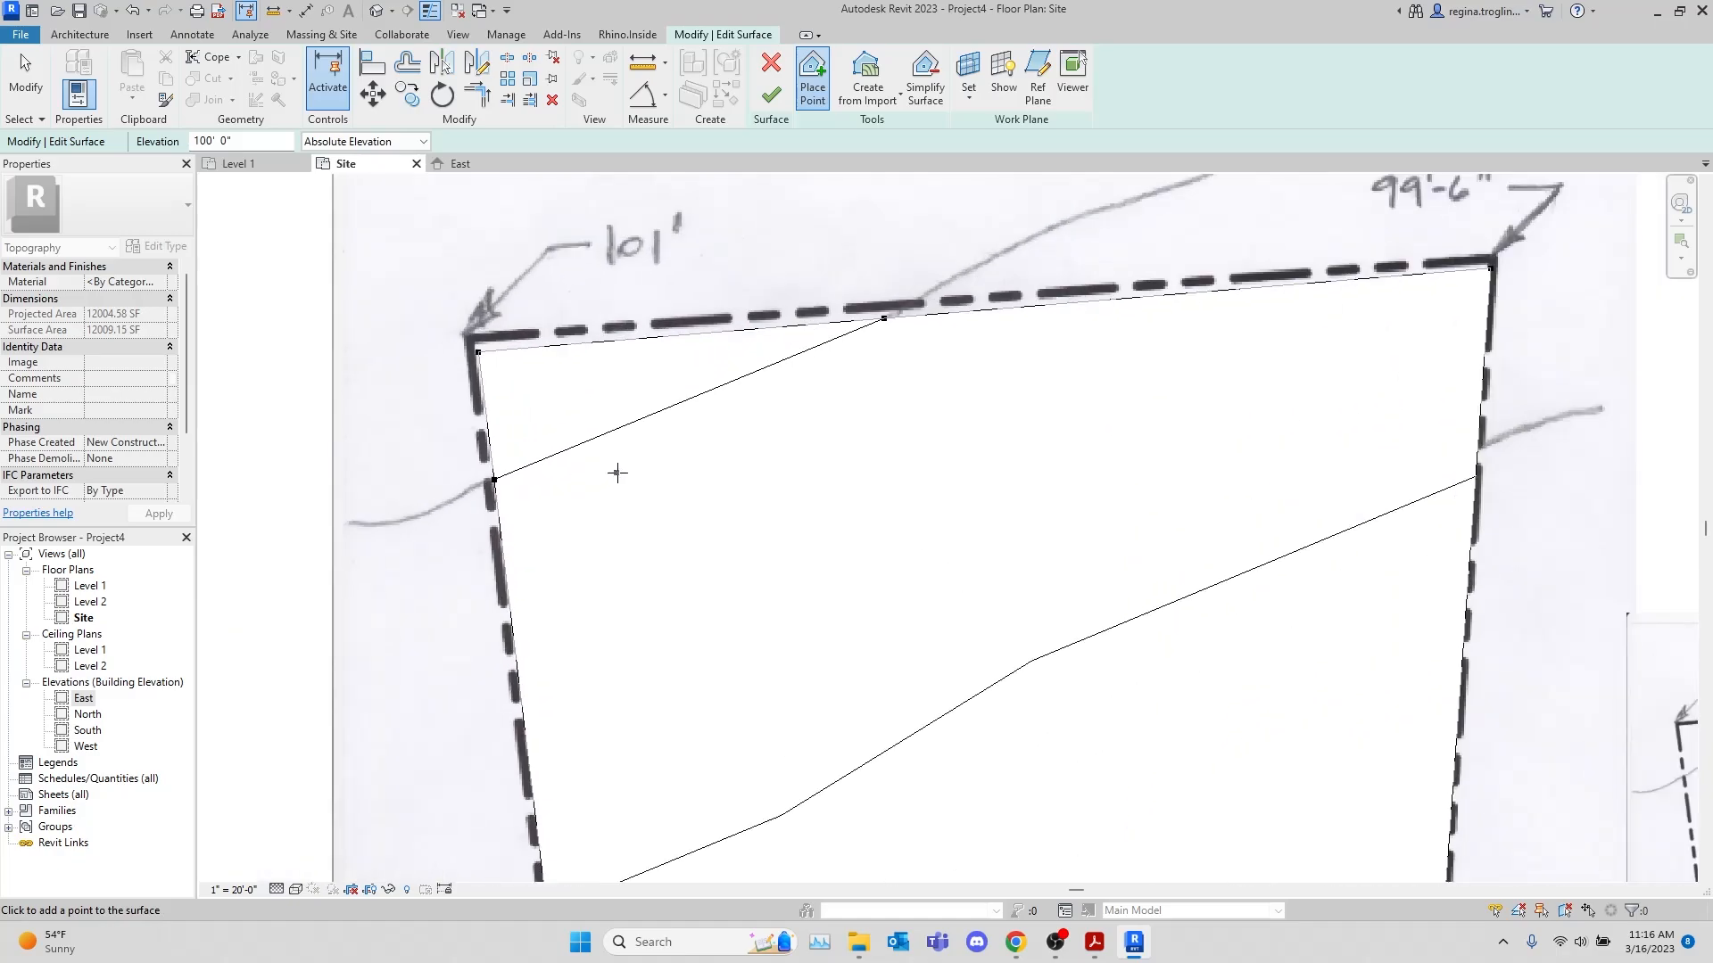
click(661, 427)
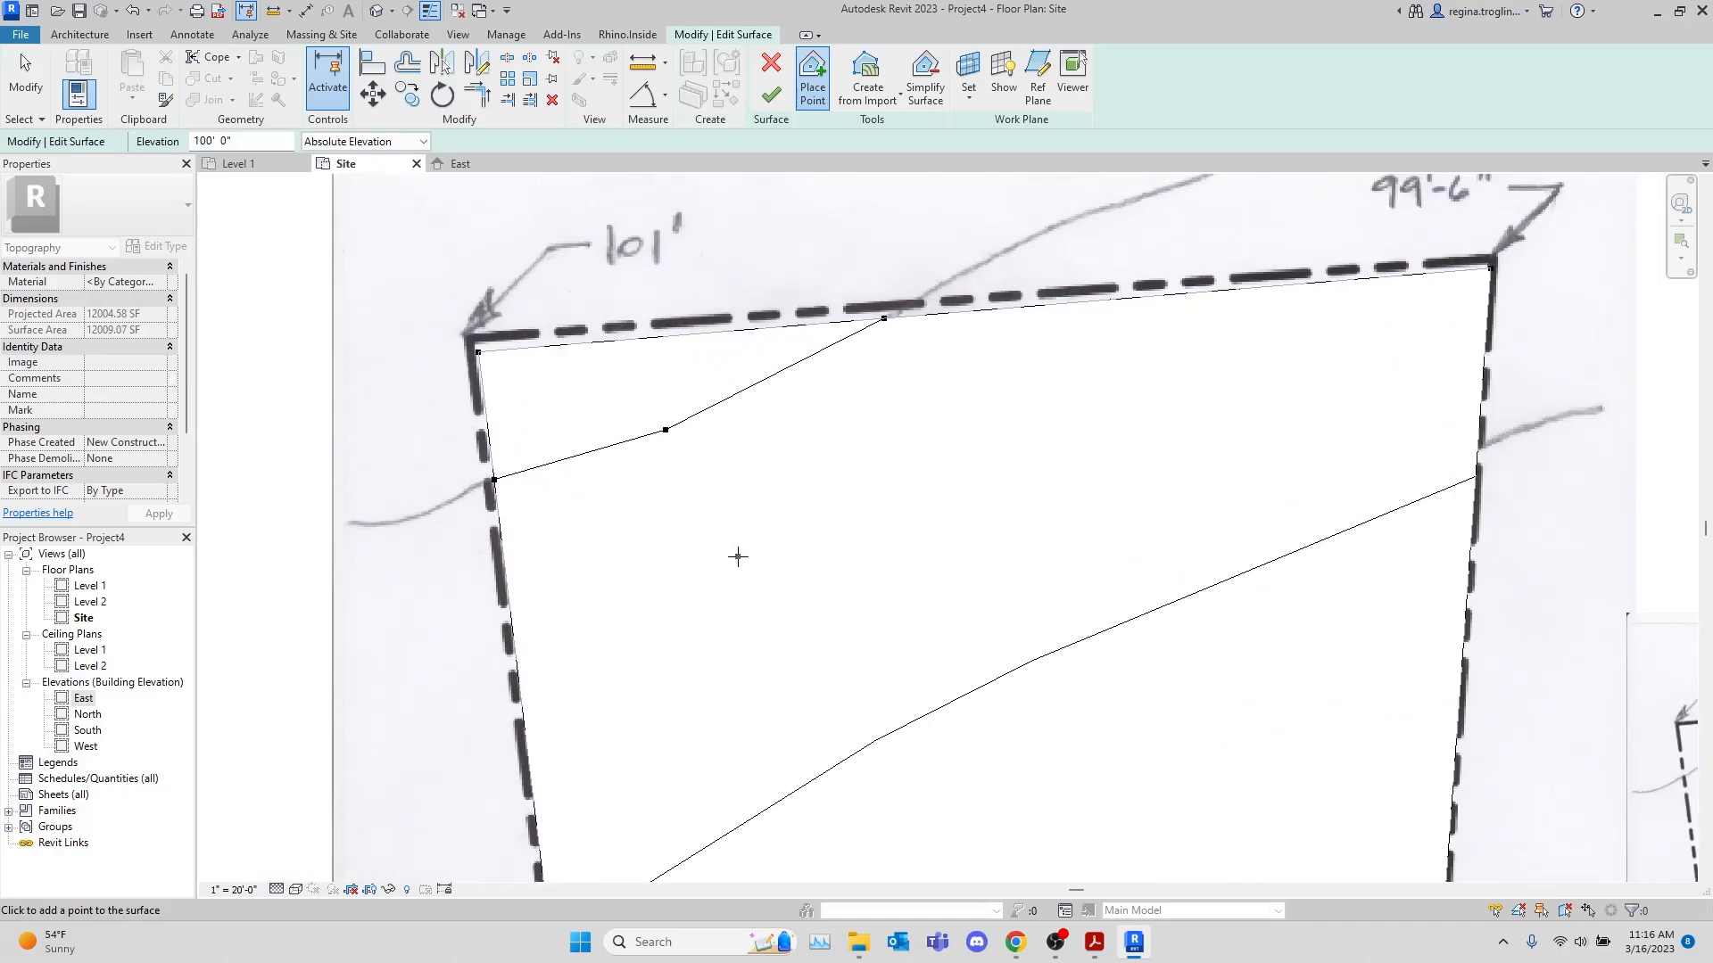
Place 99' elevation points where the hand-drawn 99 contour crosses the east and west property lines
scroll(737, 518, down, 3)
middle_drag(865, 610, 772, 470)
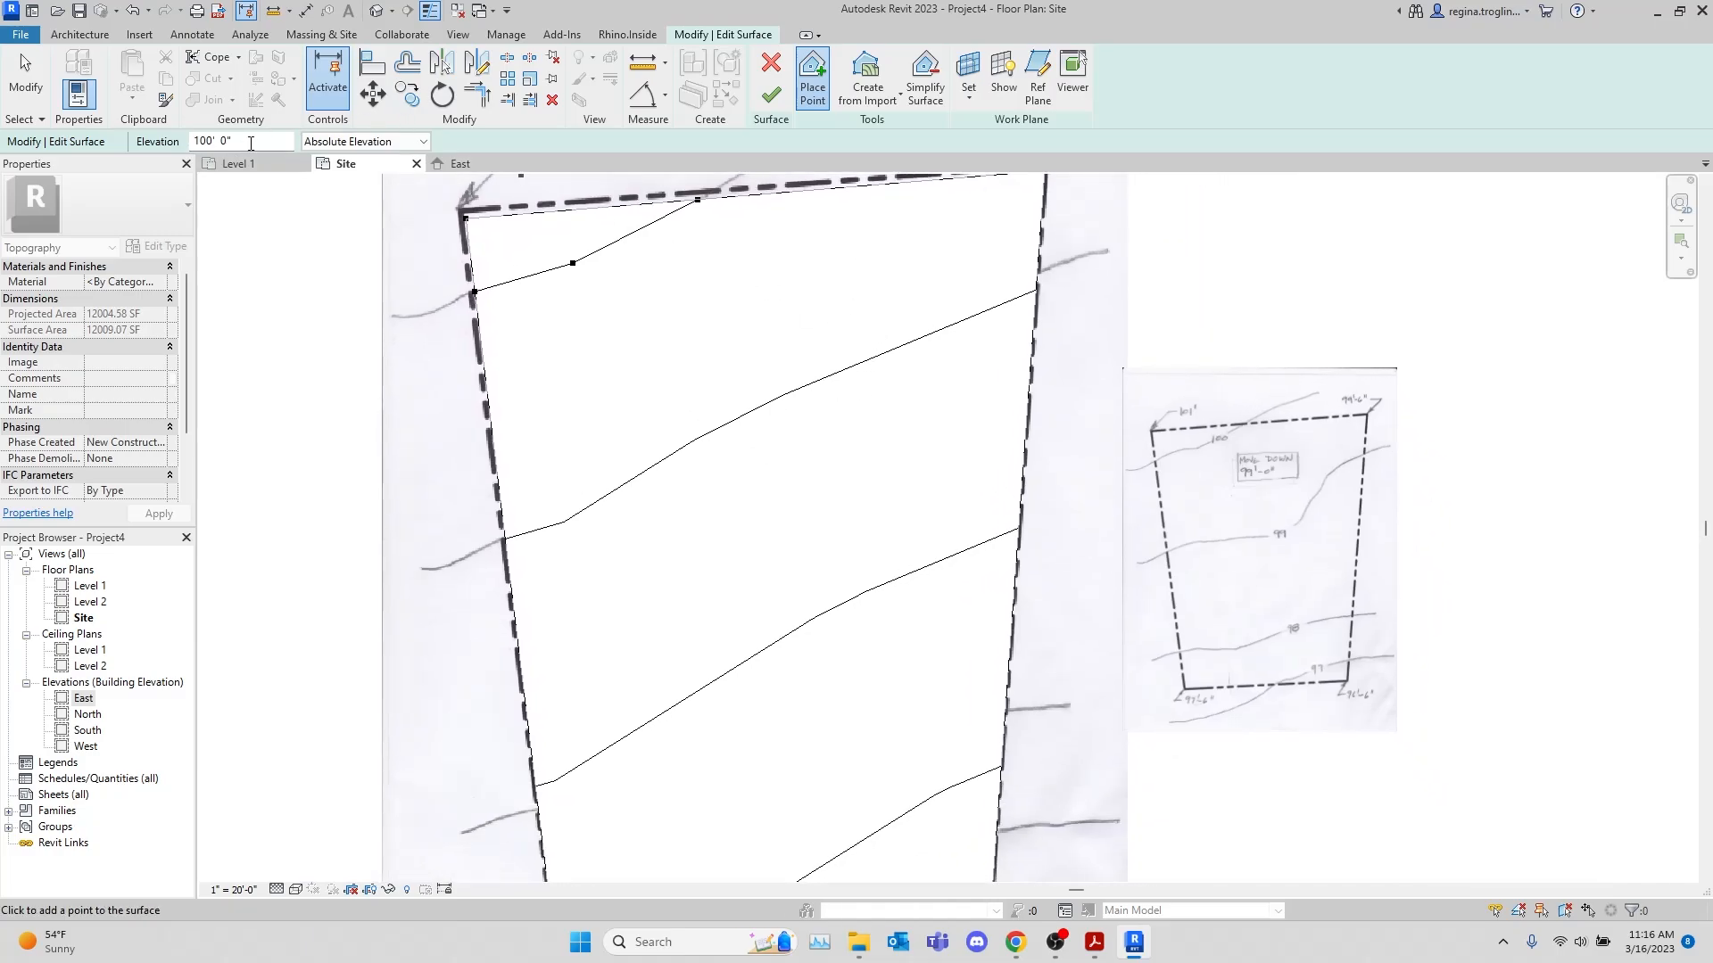
triple_click(214, 140)
text(99)
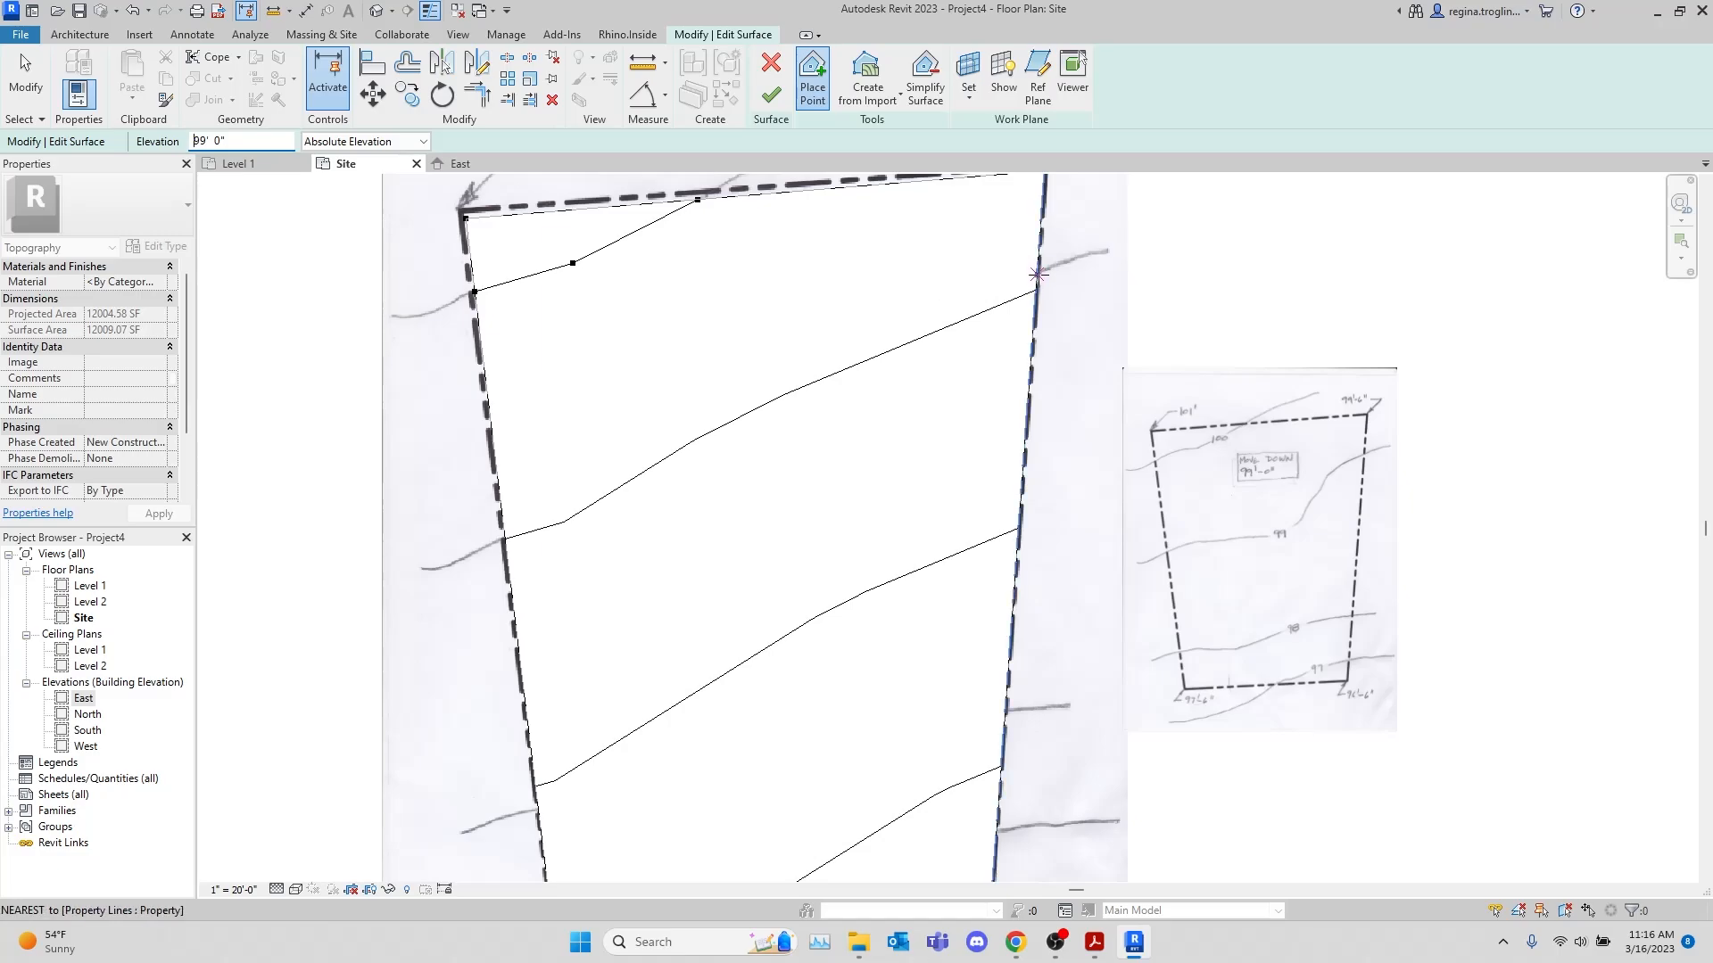
click(1037, 274)
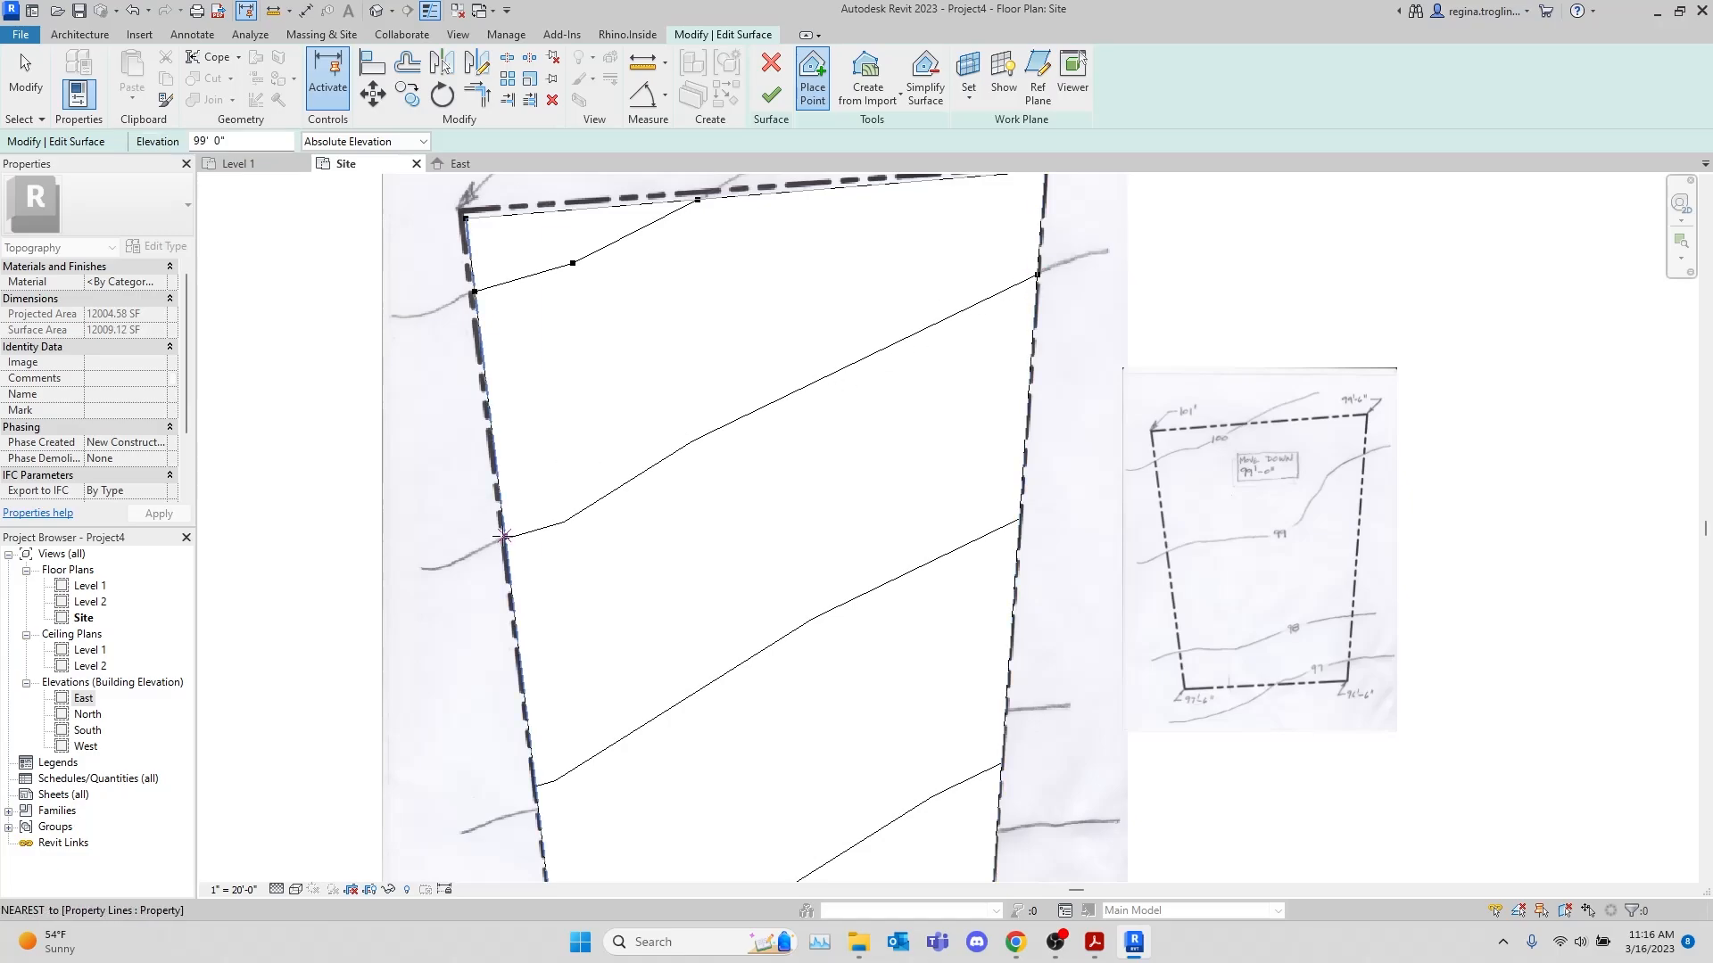
click(504, 539)
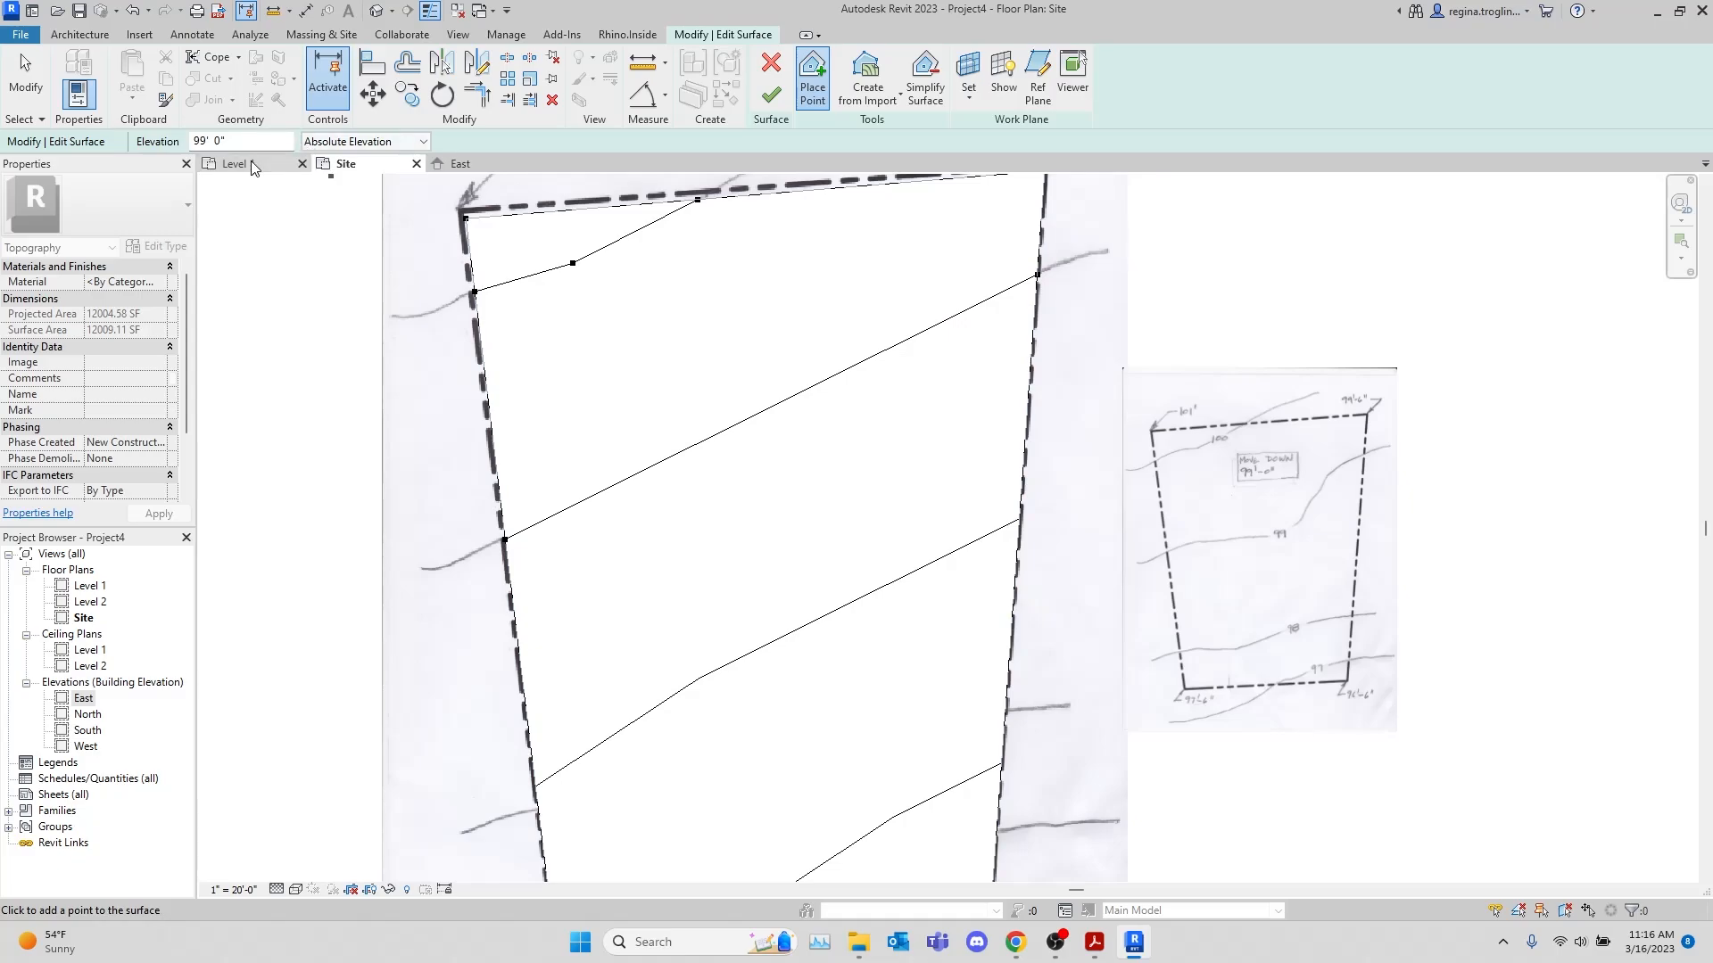
Add five interior 99' points across the surface to shape its contour like the one on the small reference image
click(698, 479)
click(919, 354)
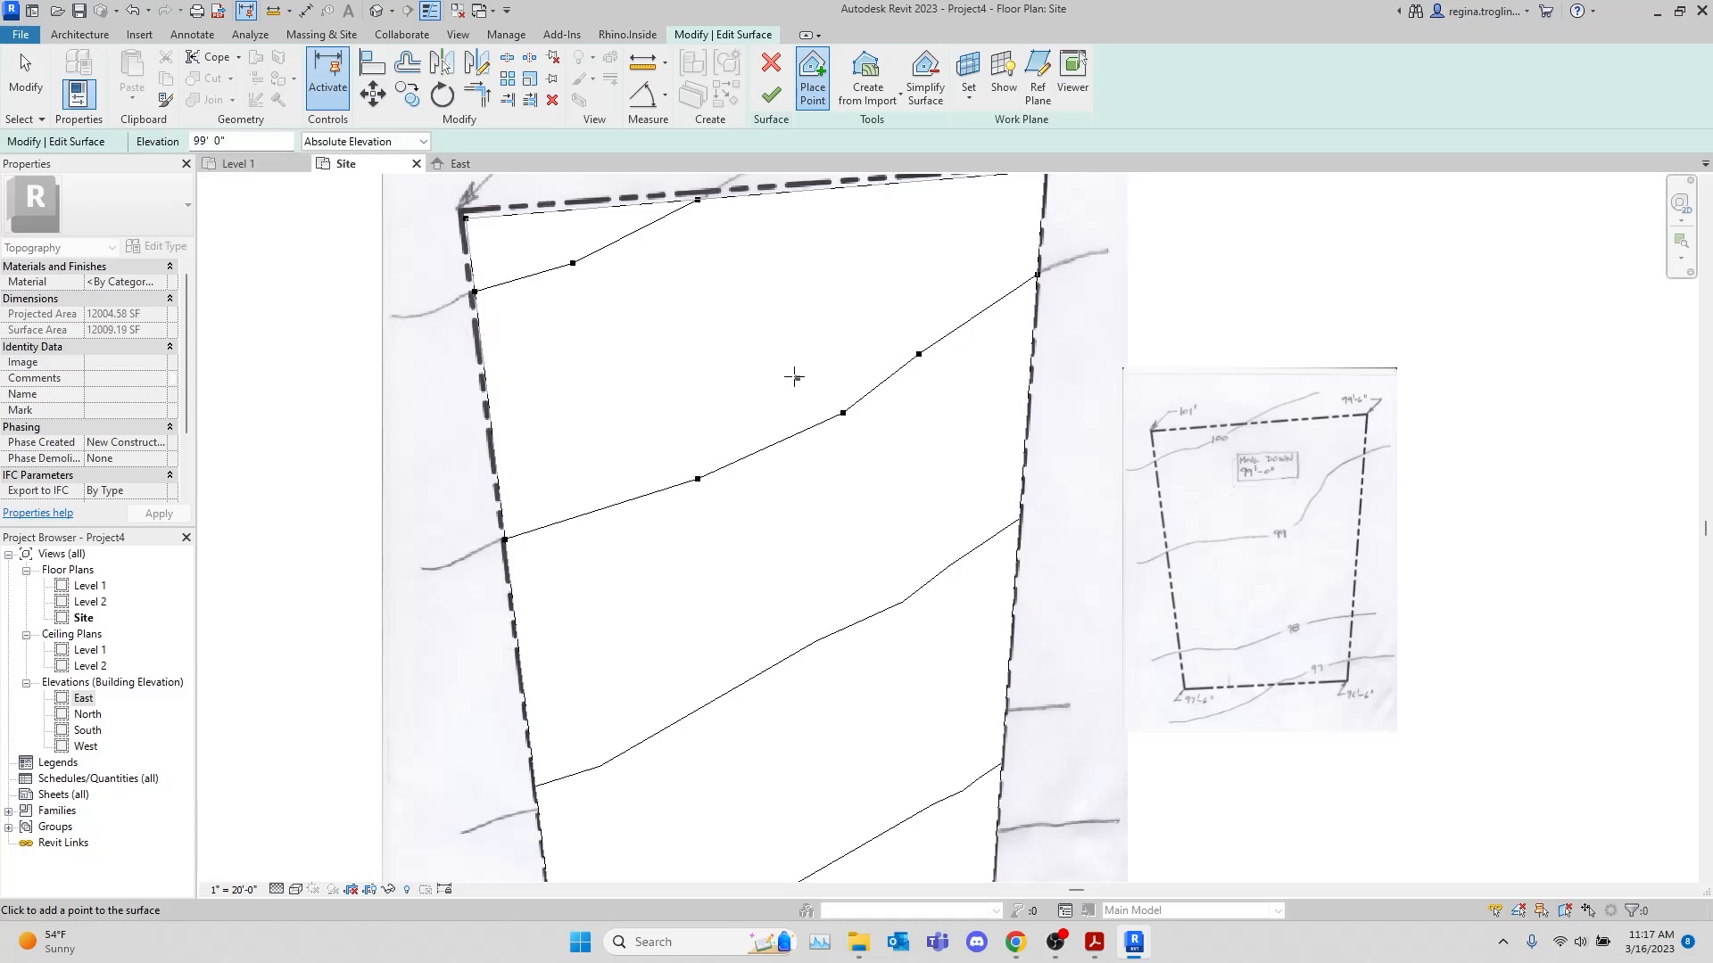
click(966, 287)
click(564, 506)
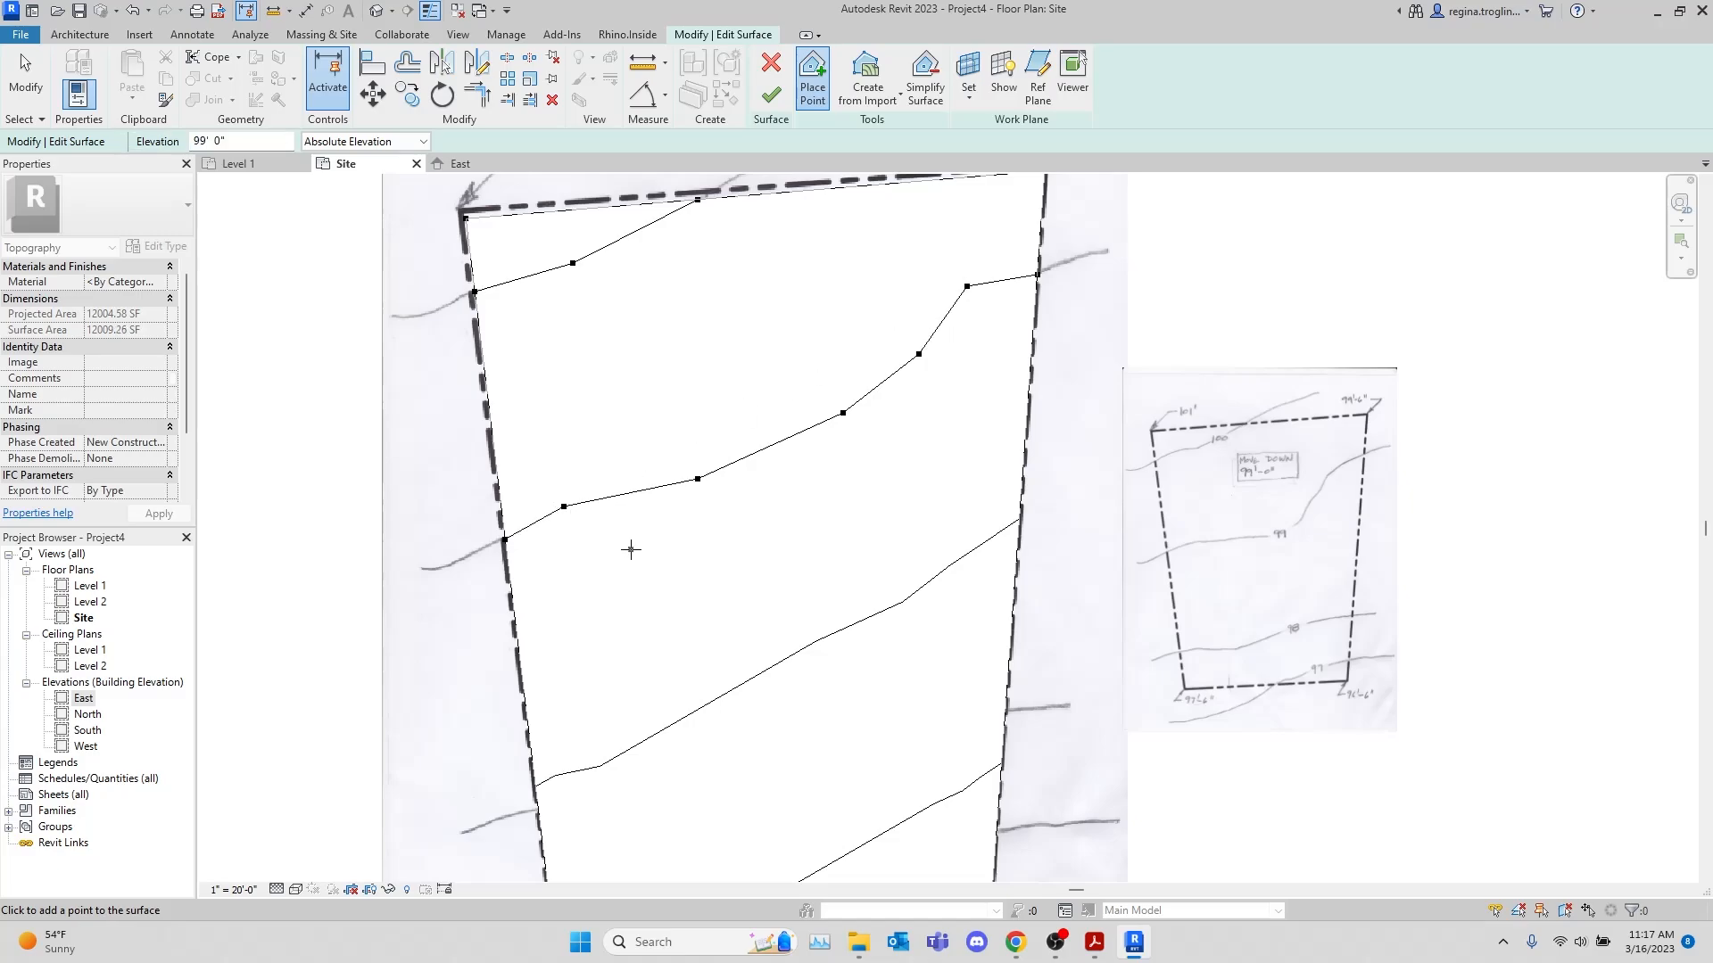
Place 98' elevation points where the hand-drawn 98 contour crosses the west and east property lines
mouse_move(736, 661)
middle_down()
mouse_move(736, 586)
mouse_move(744, 643)
middle_up()
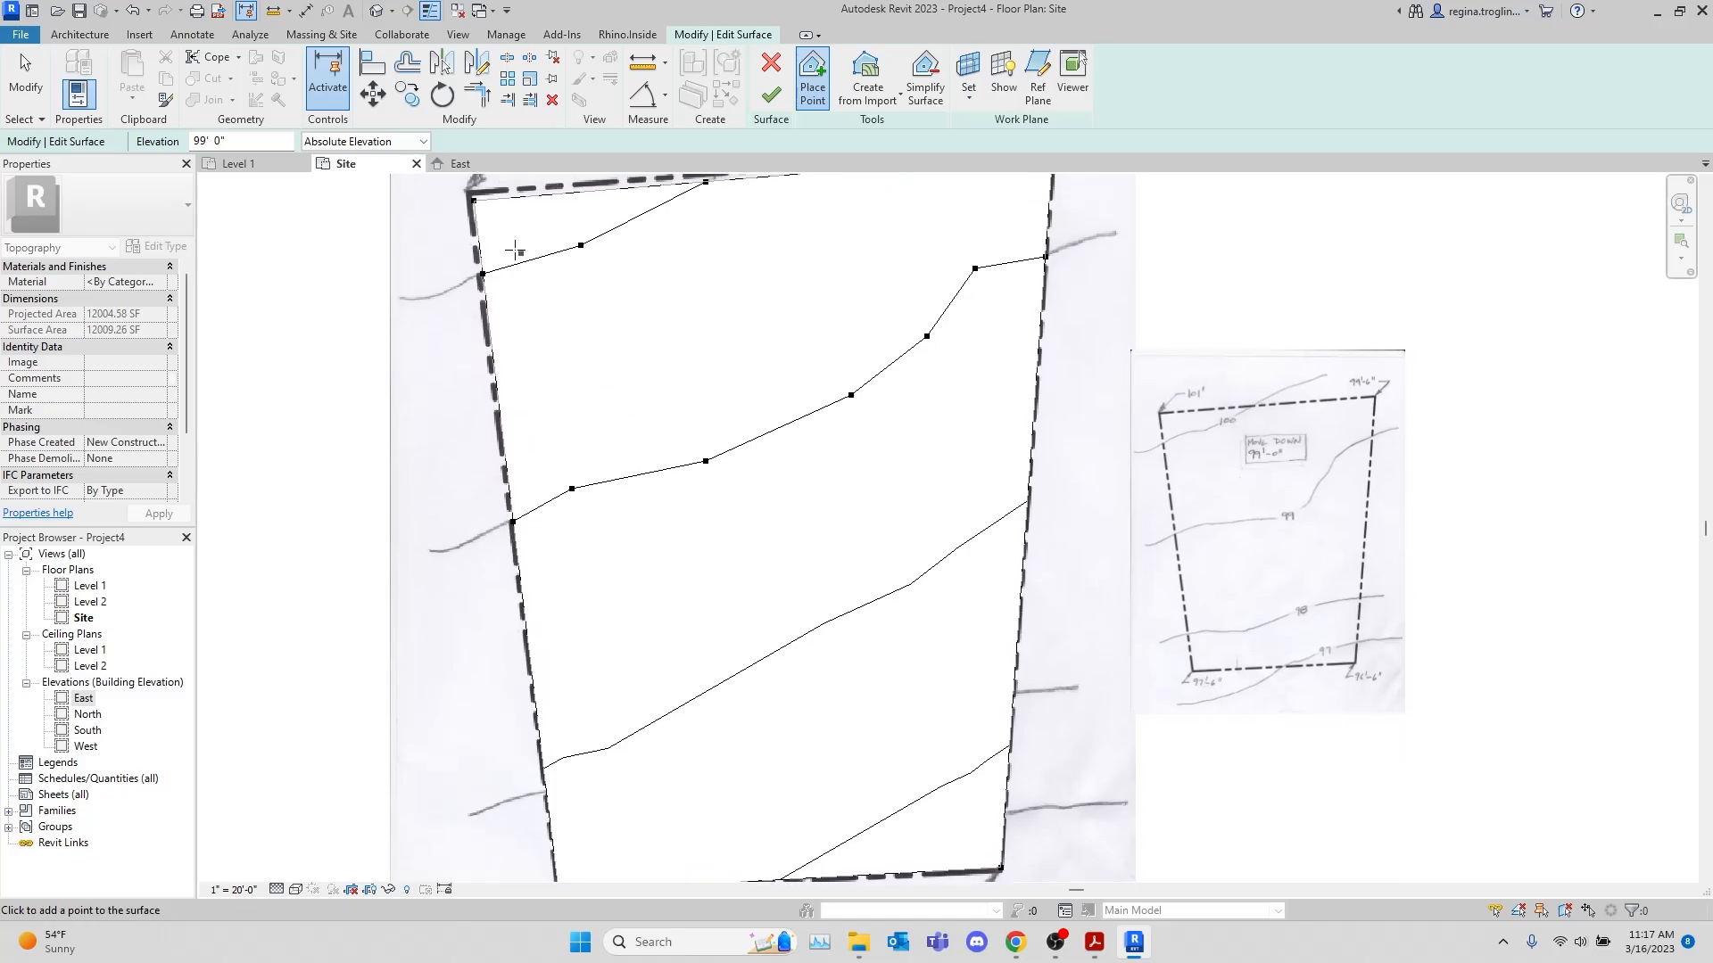
drag(241, 135, 189, 136)
text(98)
click(546, 228)
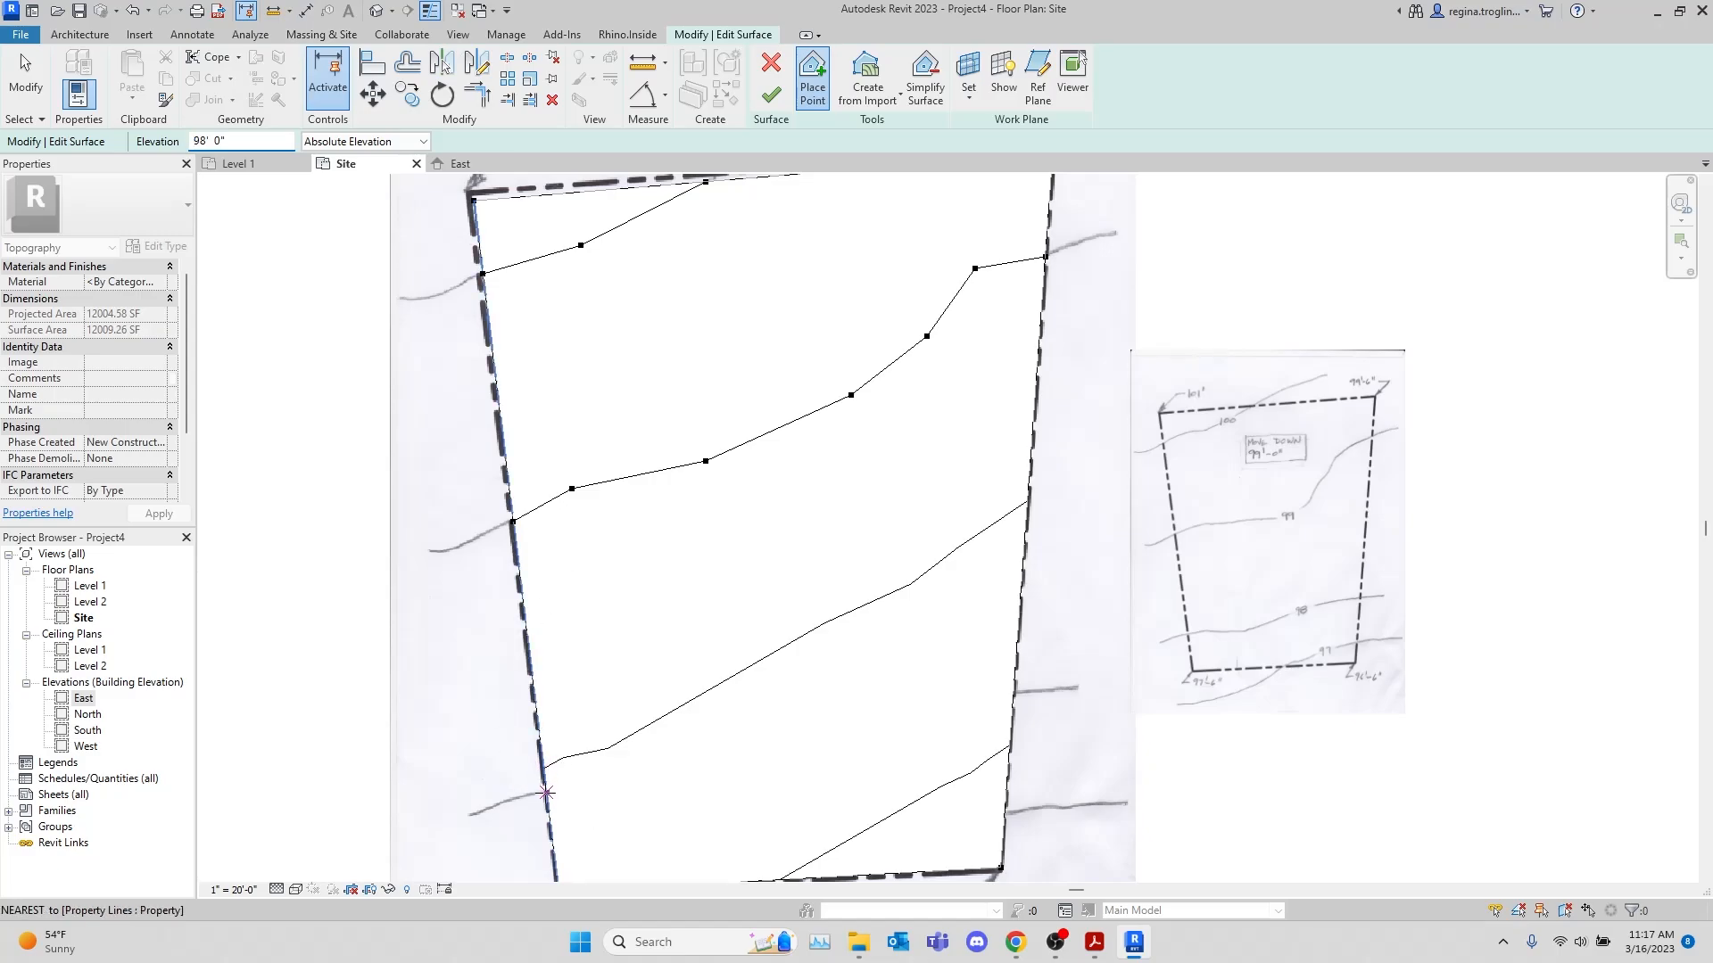
click(546, 793)
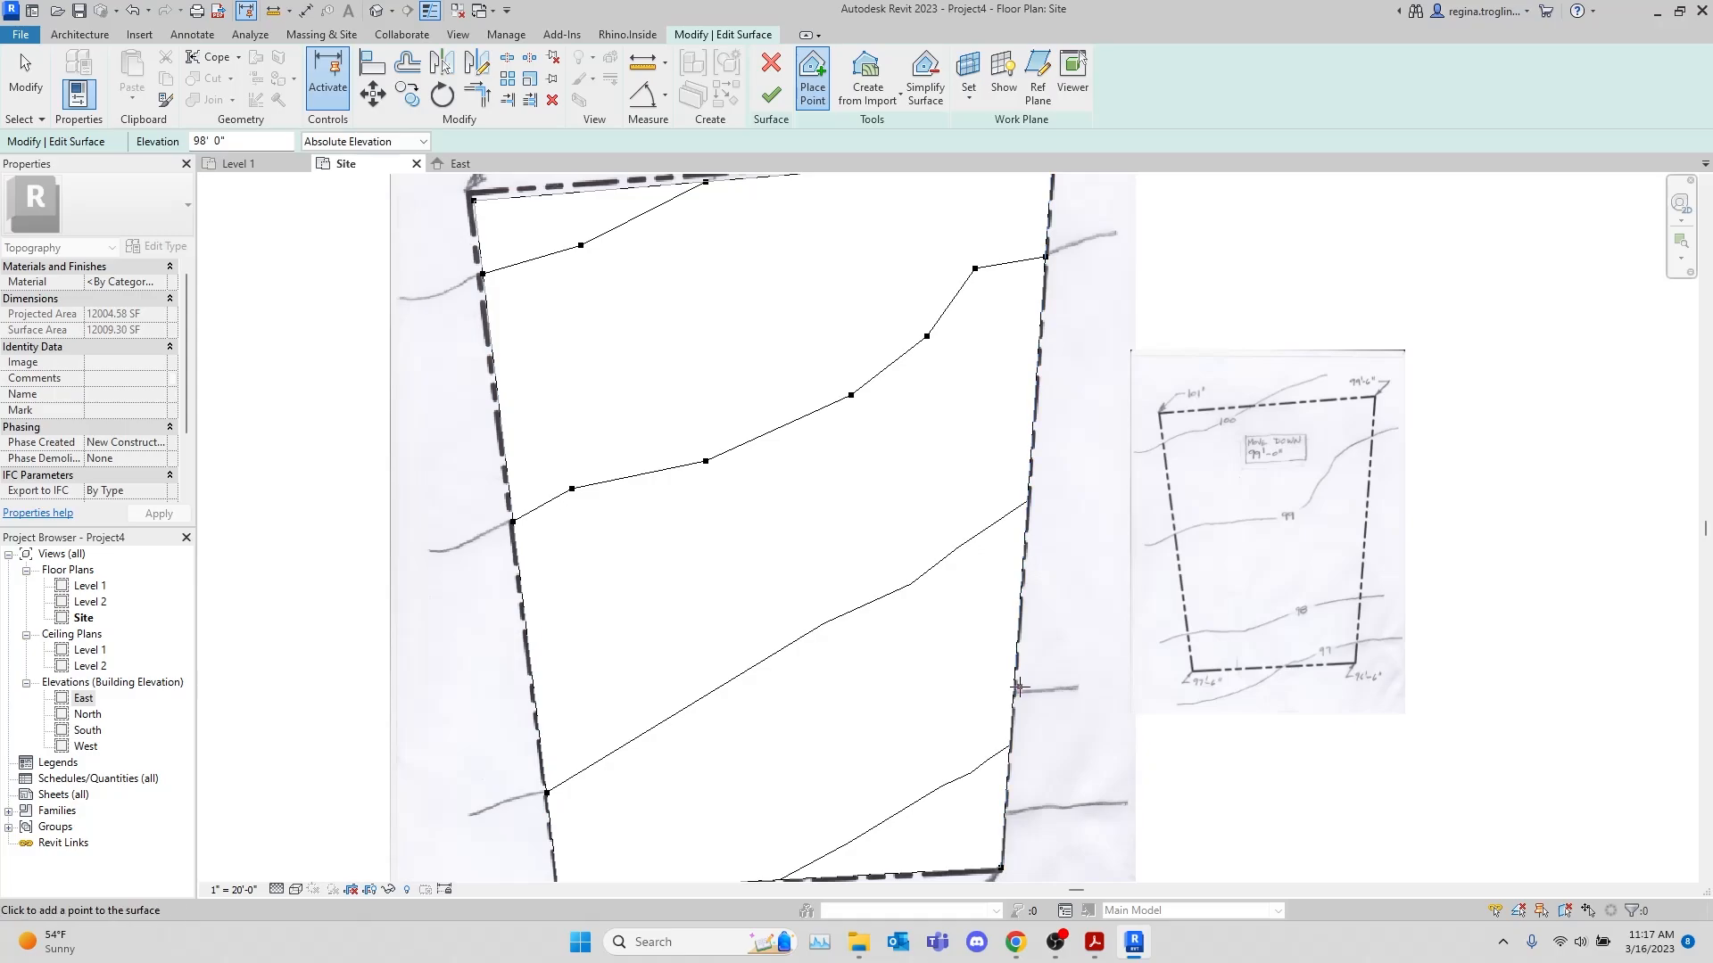
click(1013, 694)
Add three interior 98' points between the boundary points to follow the reference's 98 contour
middle_drag(1078, 629, 1082, 518)
scroll(791, 603, up, 2)
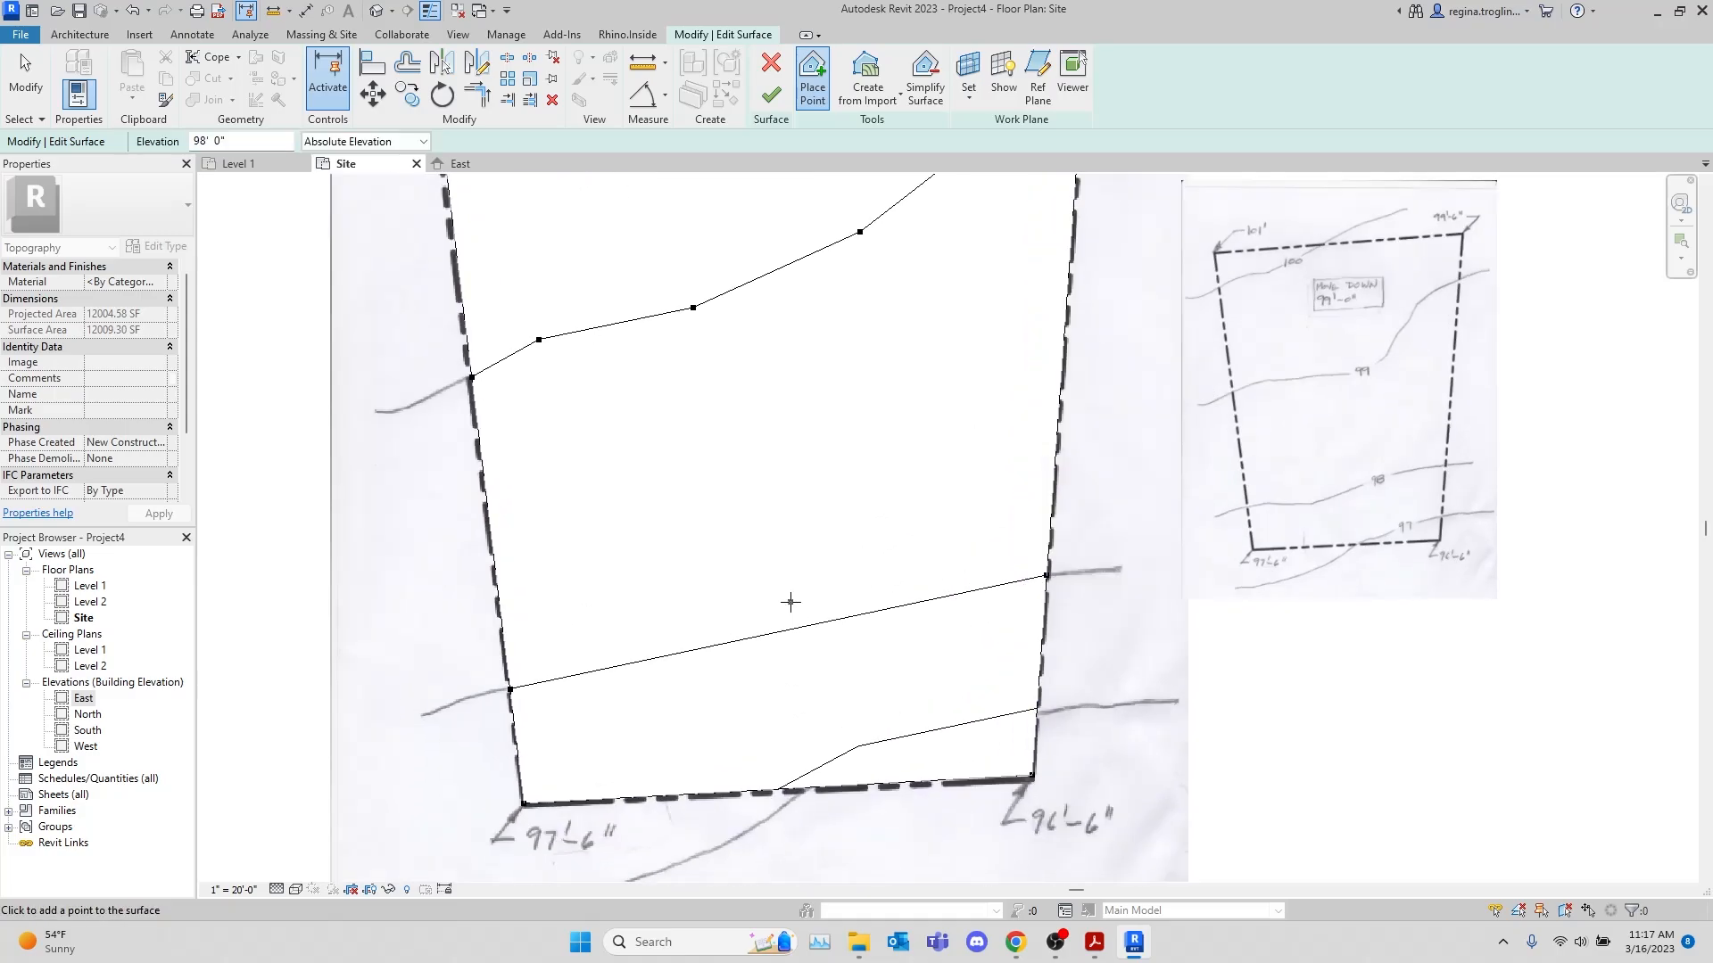
click(651, 688)
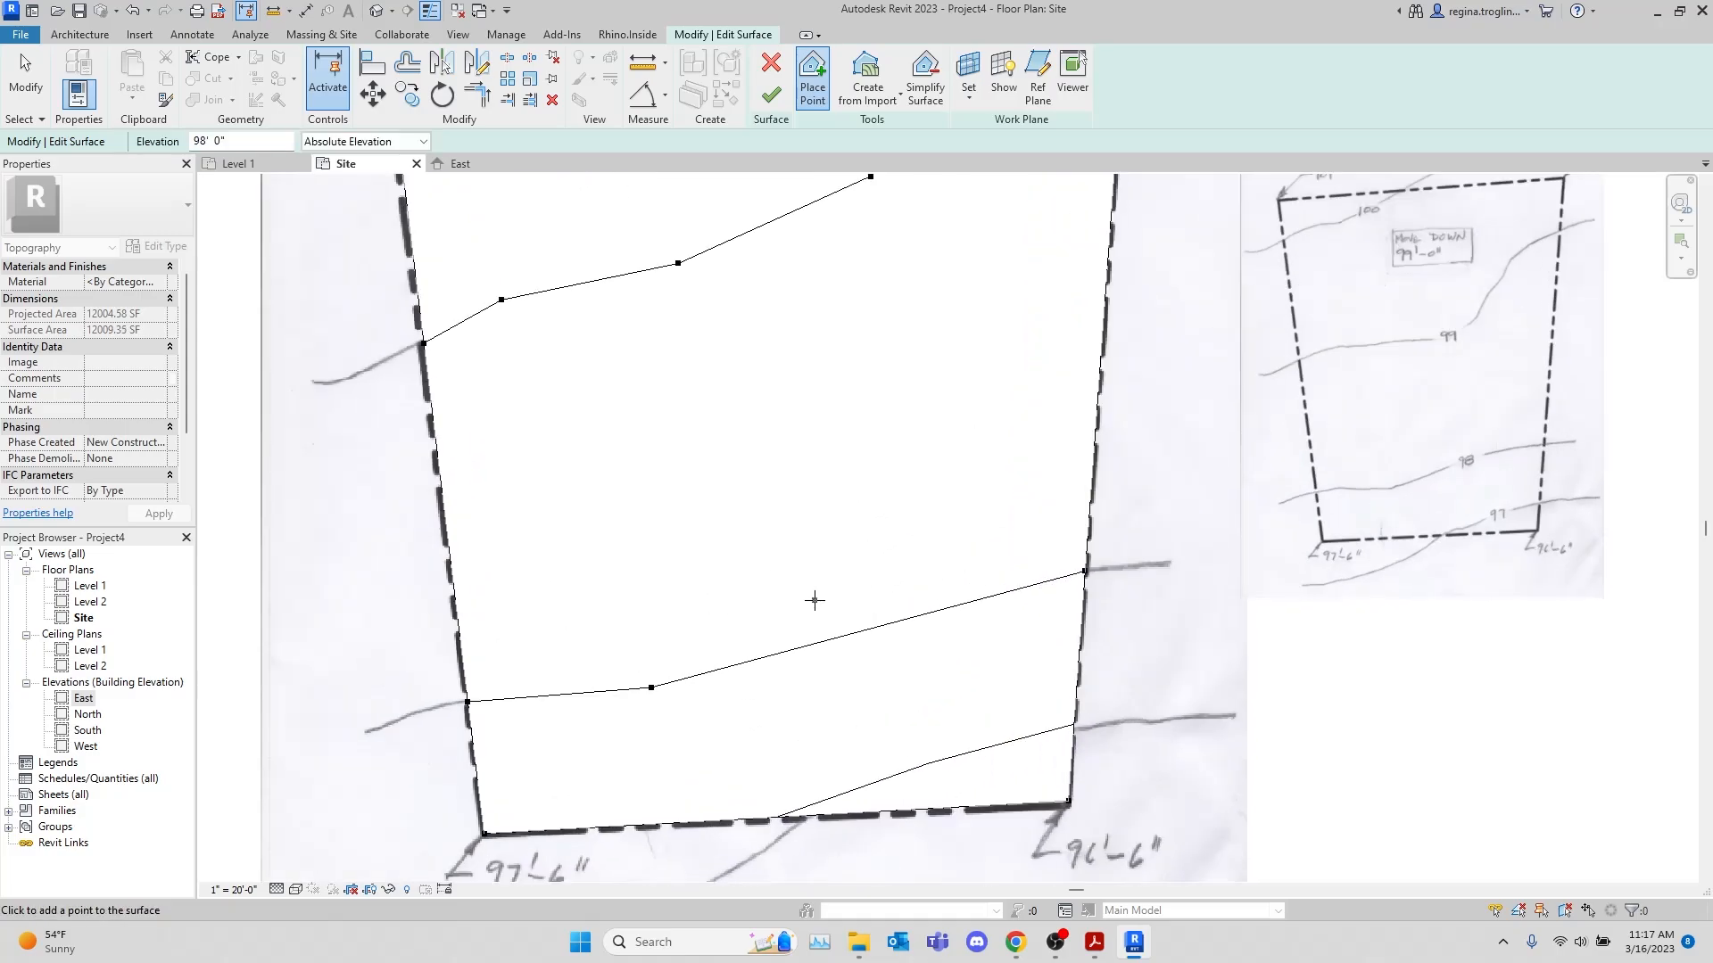
click(782, 599)
click(974, 553)
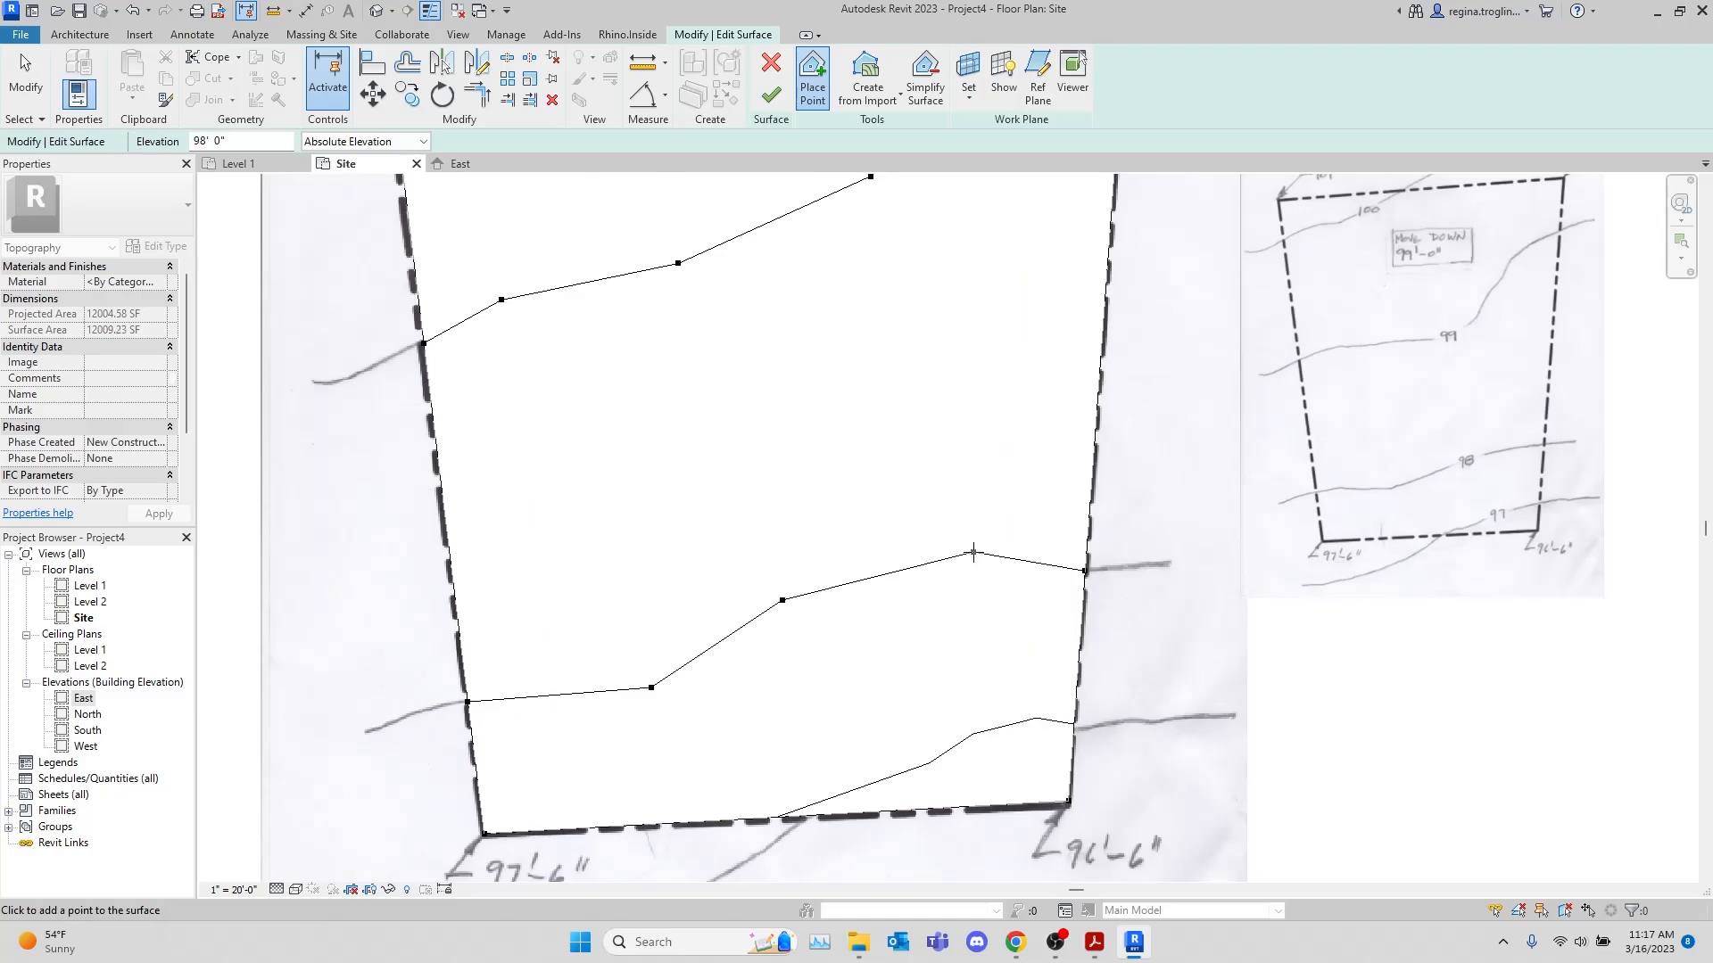
Place 97' elevation points where the hand-drawn 97 contour meets the south and east property lines
middle_drag(994, 674, 964, 600)
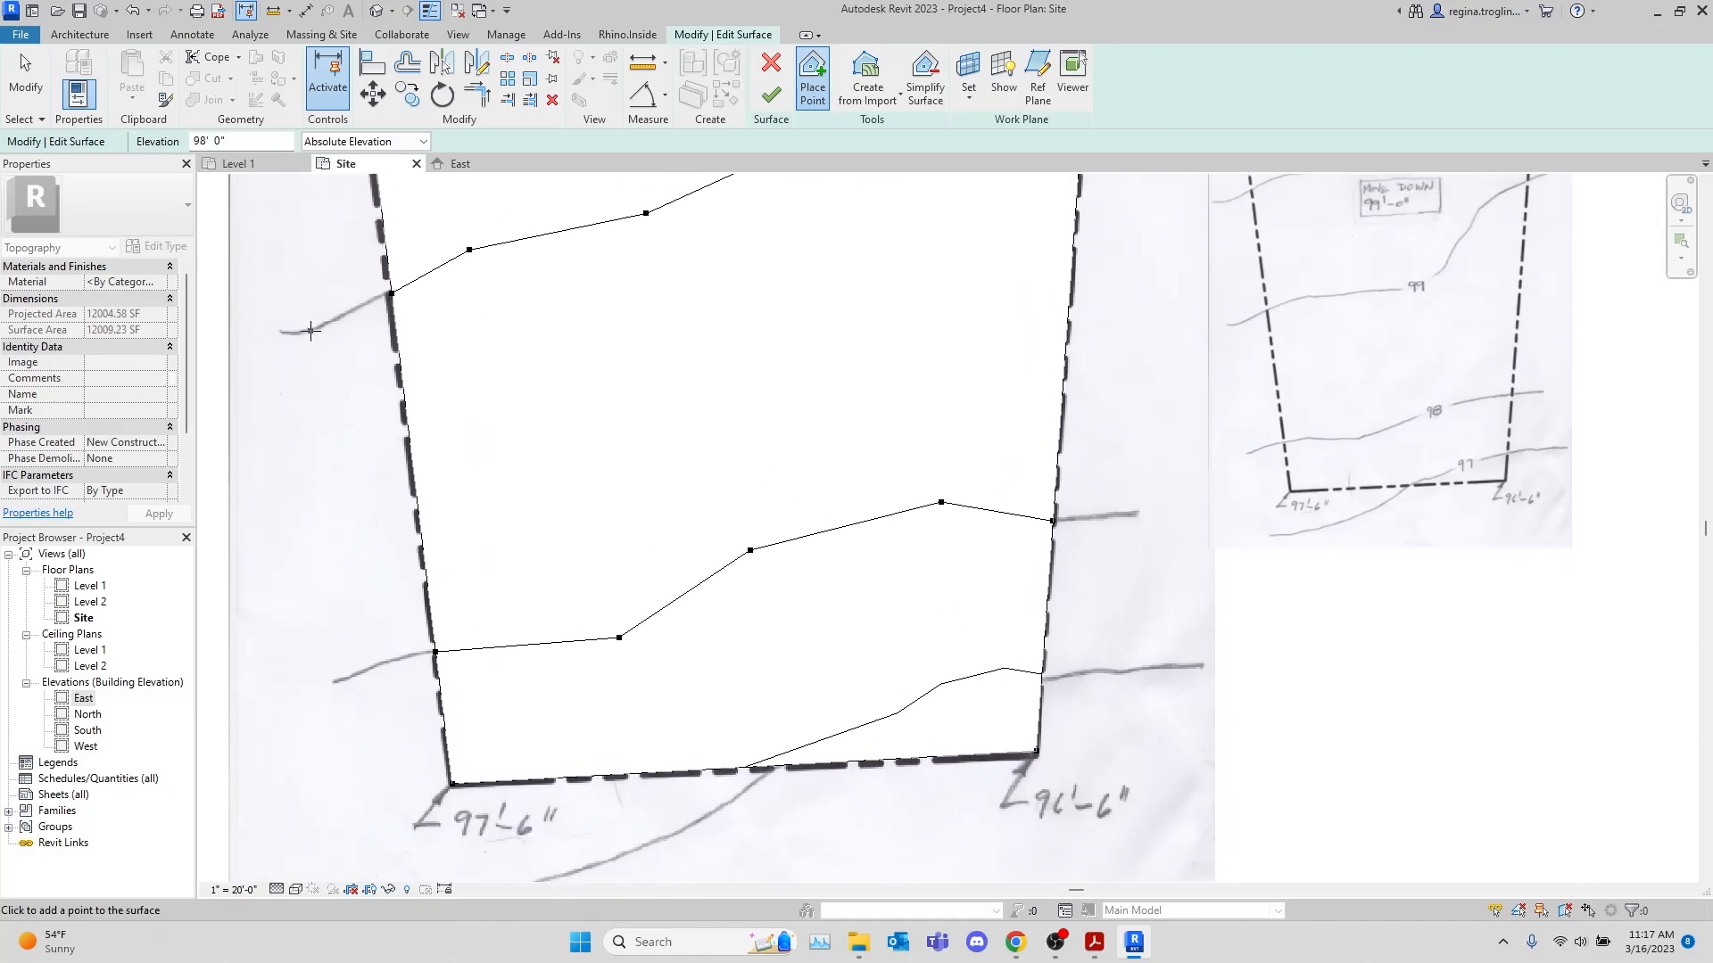
click(214, 141)
text(97)
scroll(864, 765, up, 2)
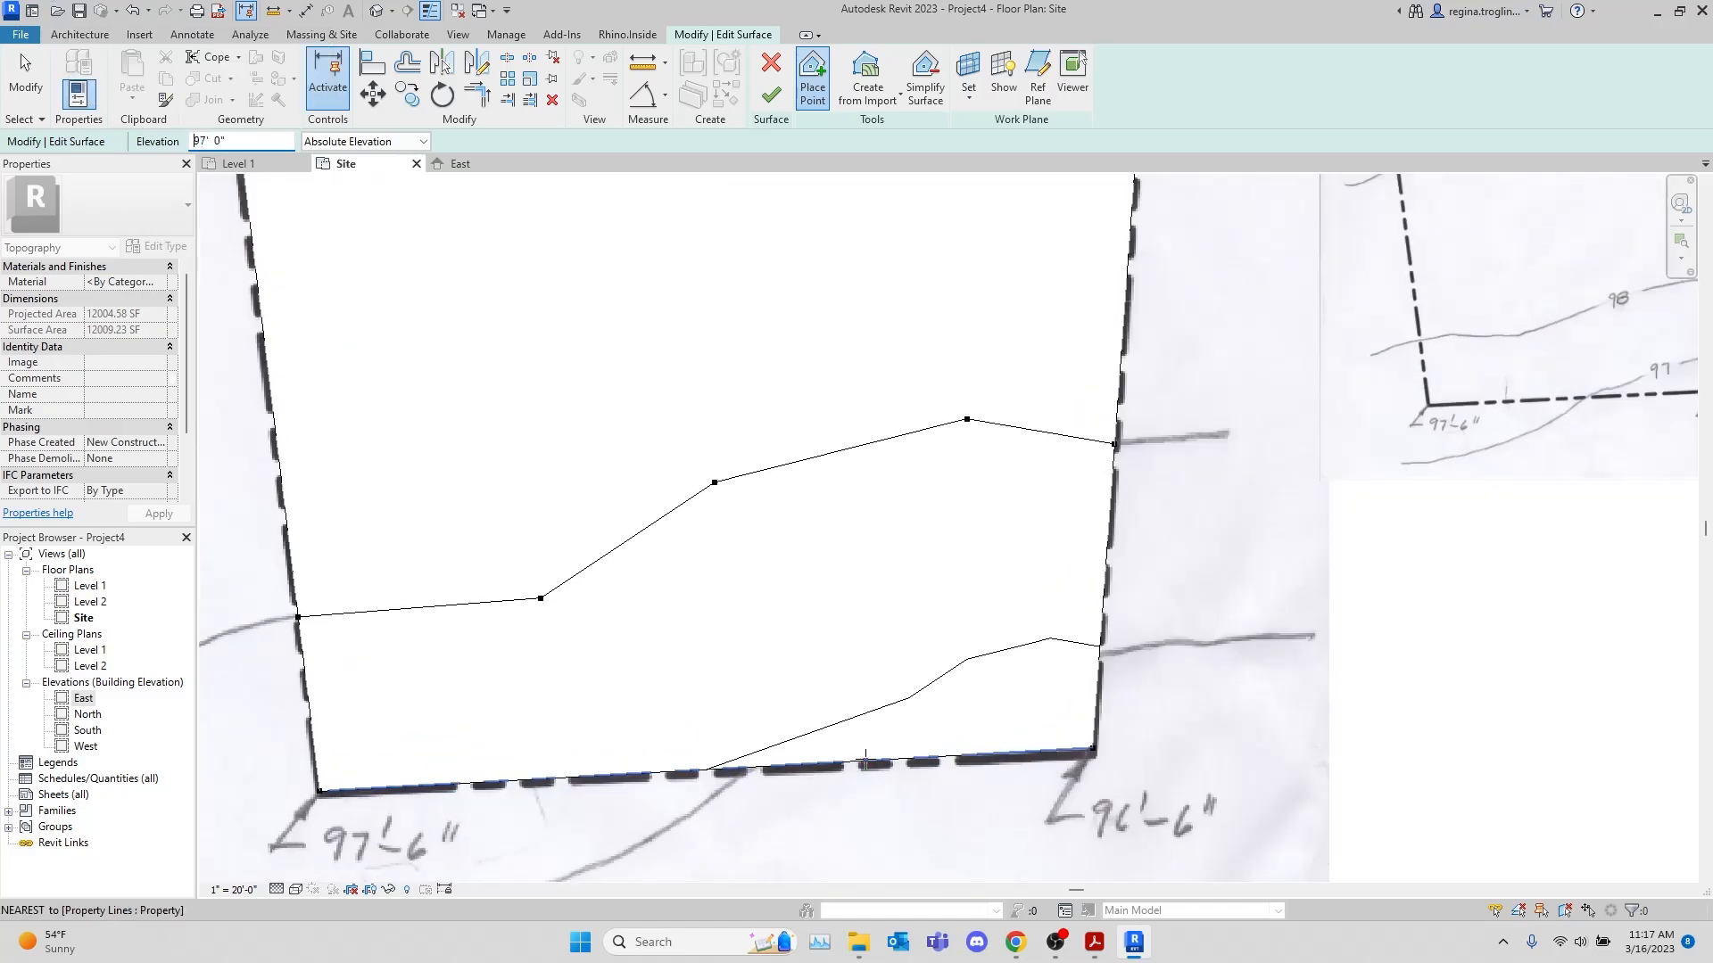
scroll(864, 765, up, 1)
click(711, 769)
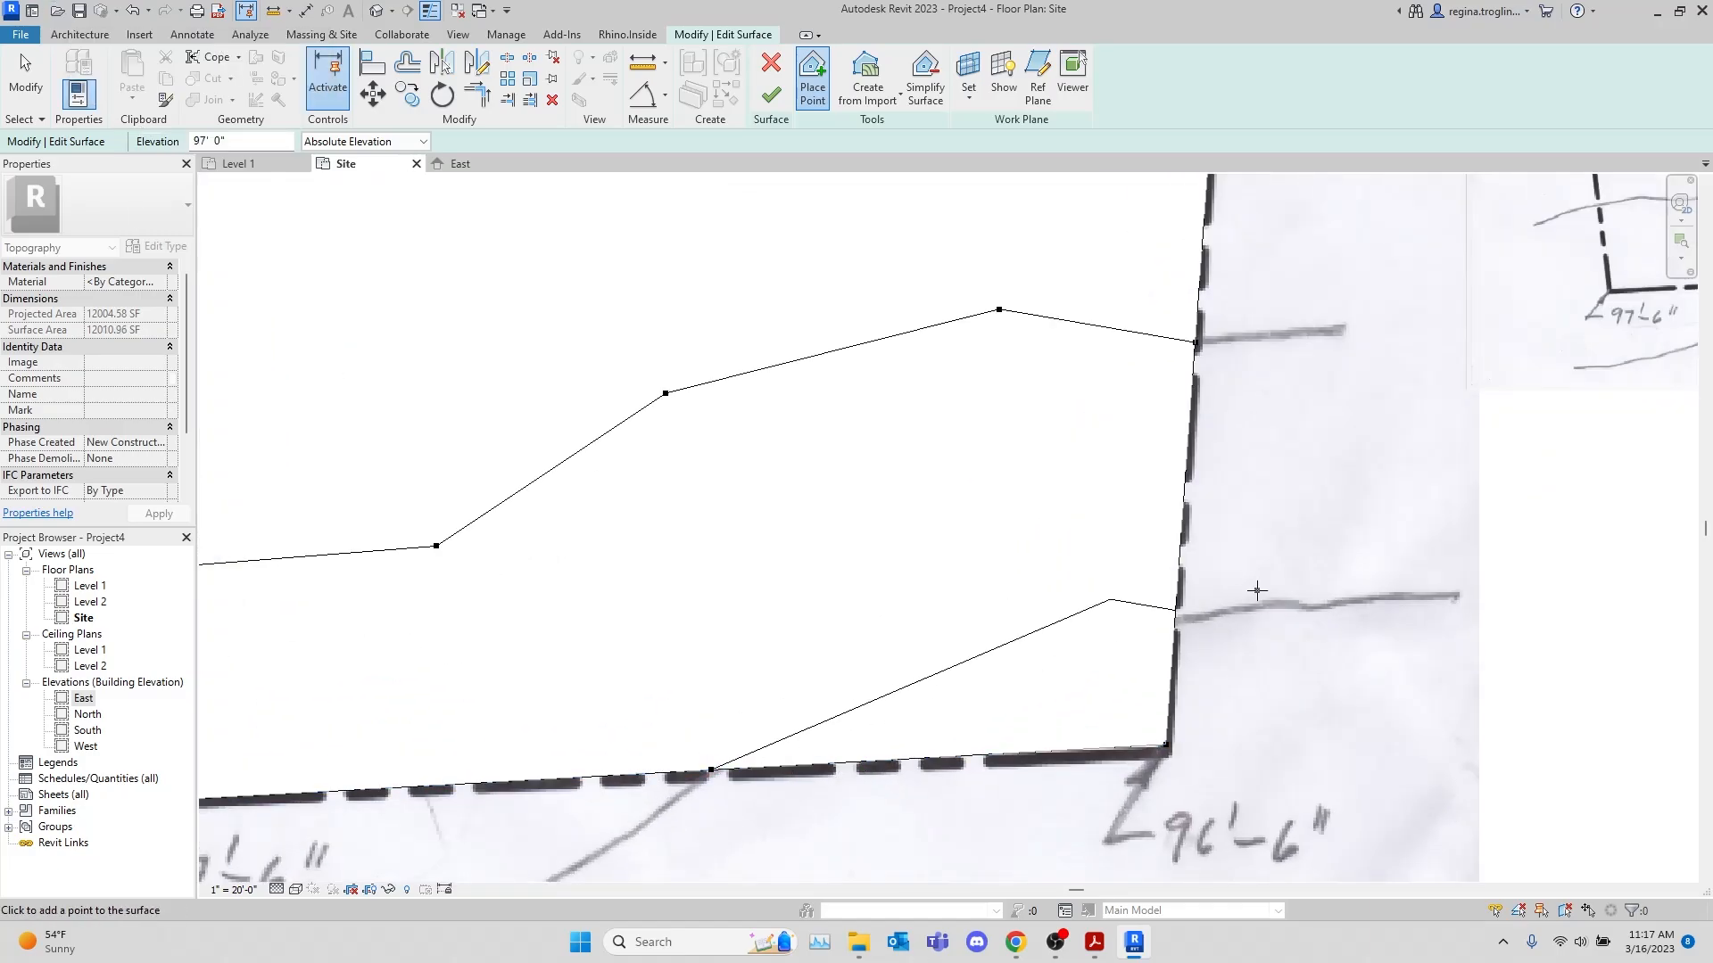
click(1176, 615)
Add two interior 97' points to curve the contour near the southeast corner, and finish editing the surface
scroll(957, 705, down, 1)
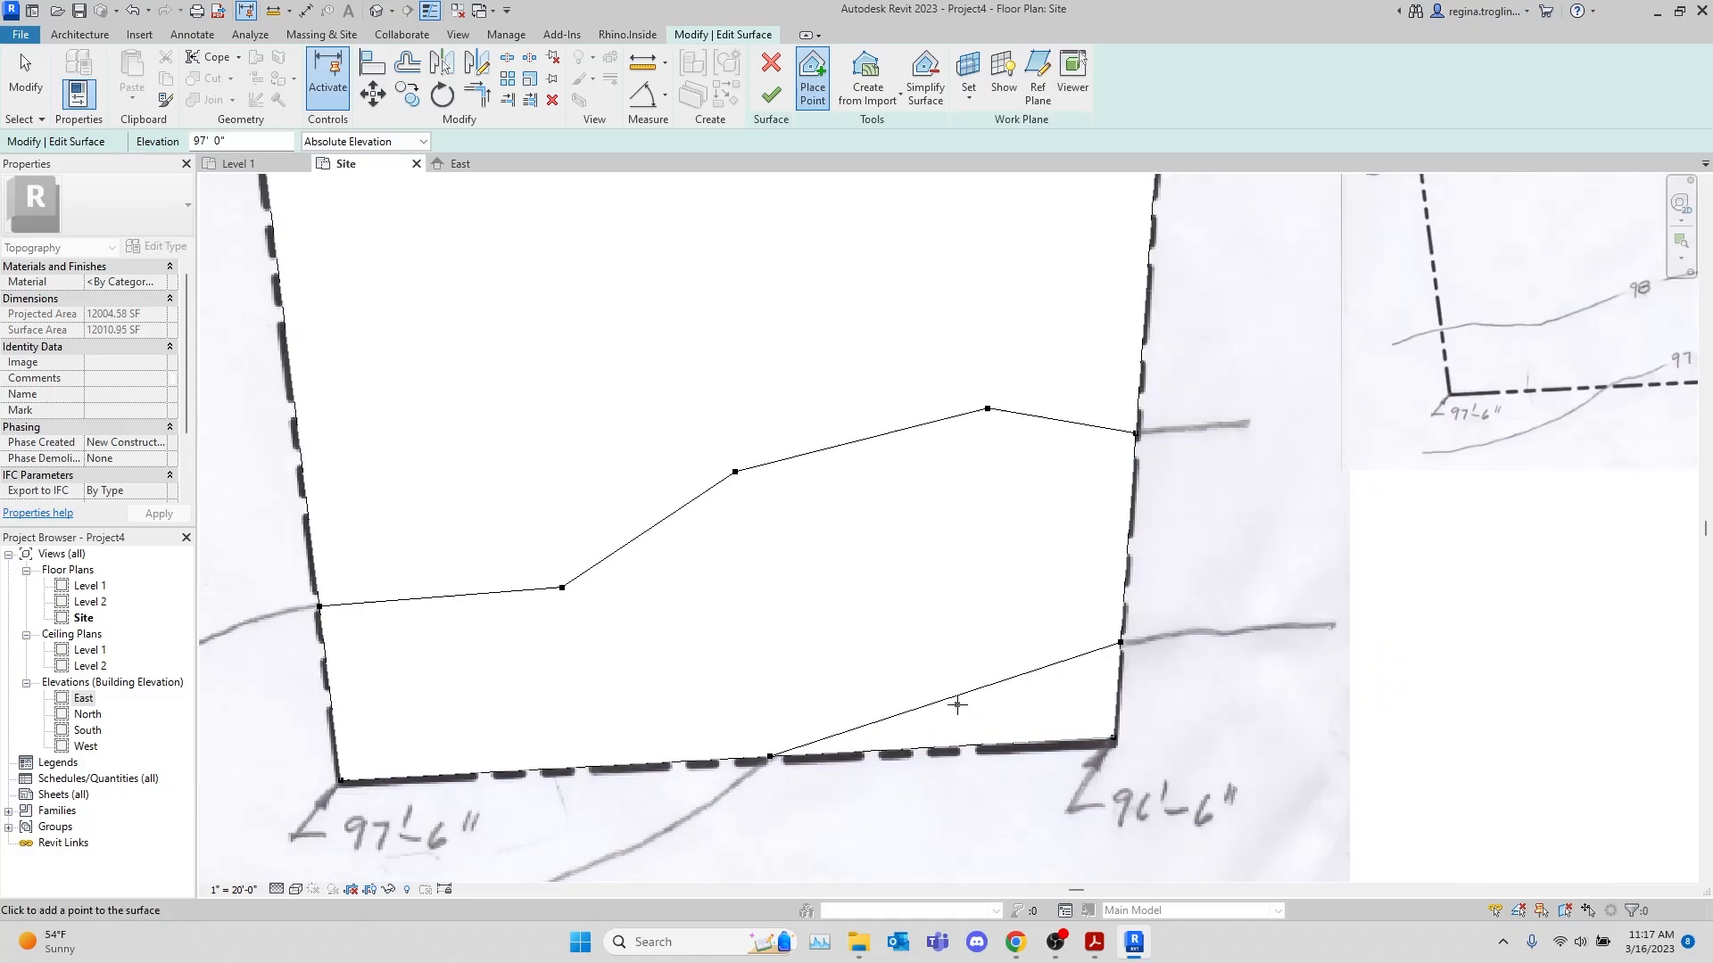
middle_drag(1158, 608, 962, 674)
scroll(965, 675, down, 3)
scroll(813, 772, up, 4)
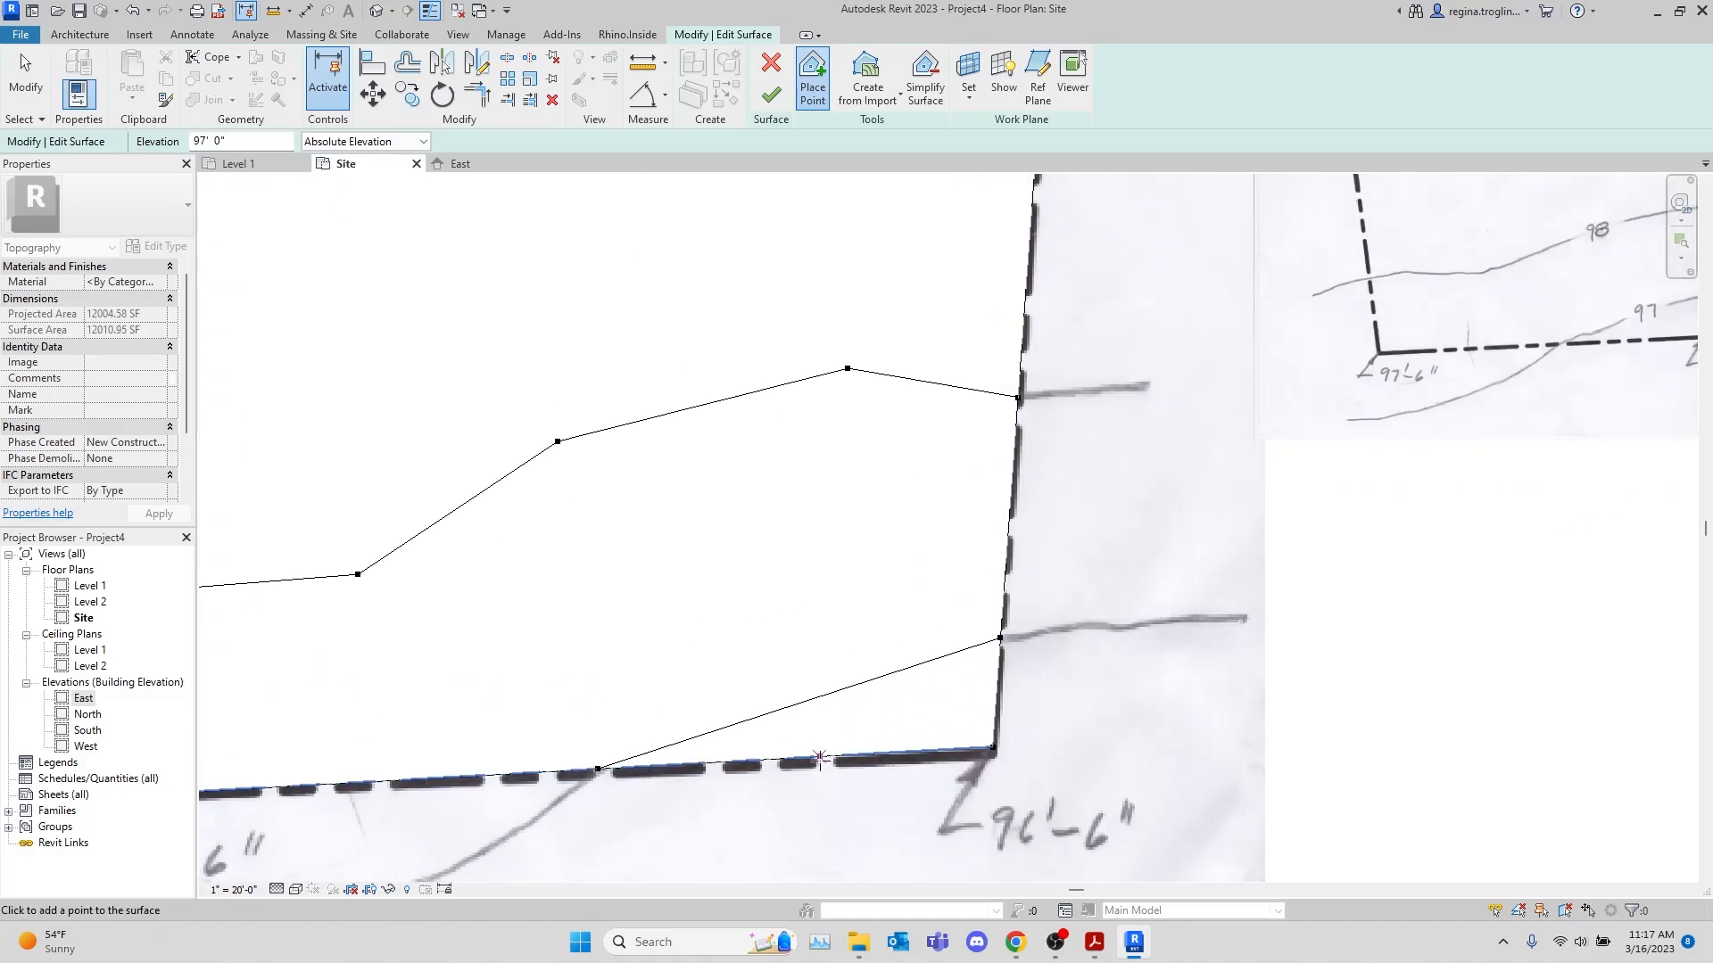
click(750, 706)
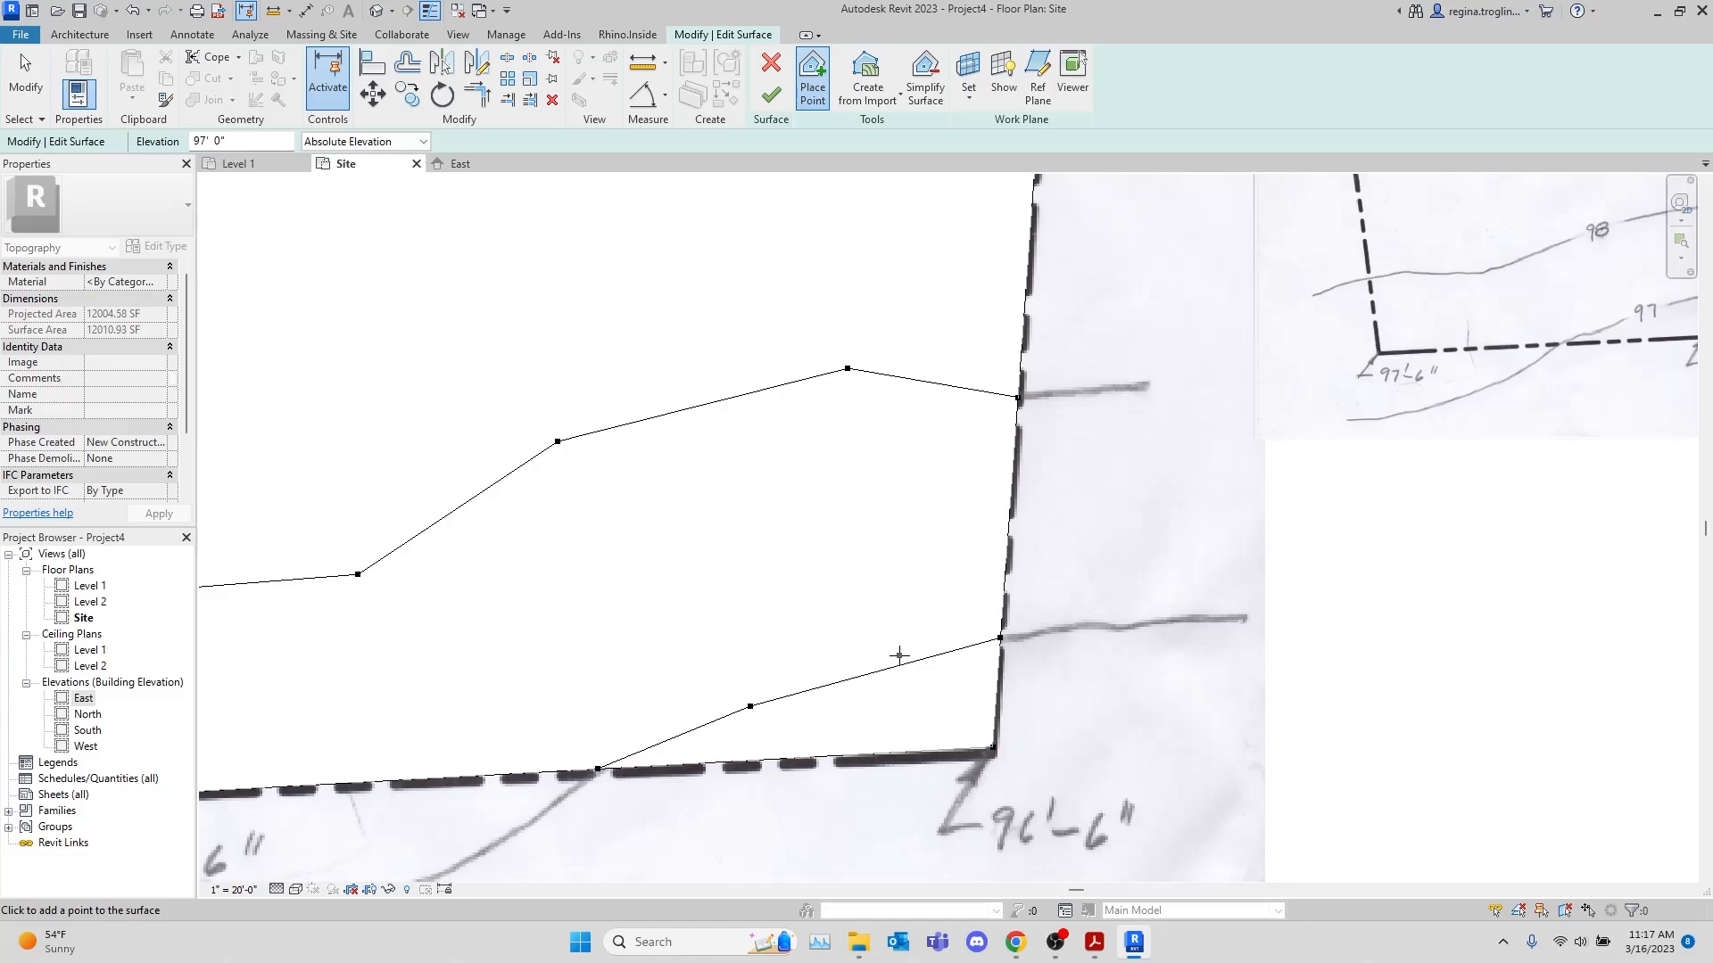
click(900, 656)
scroll(923, 695, down, 2)
scroll(939, 712, down, 3)
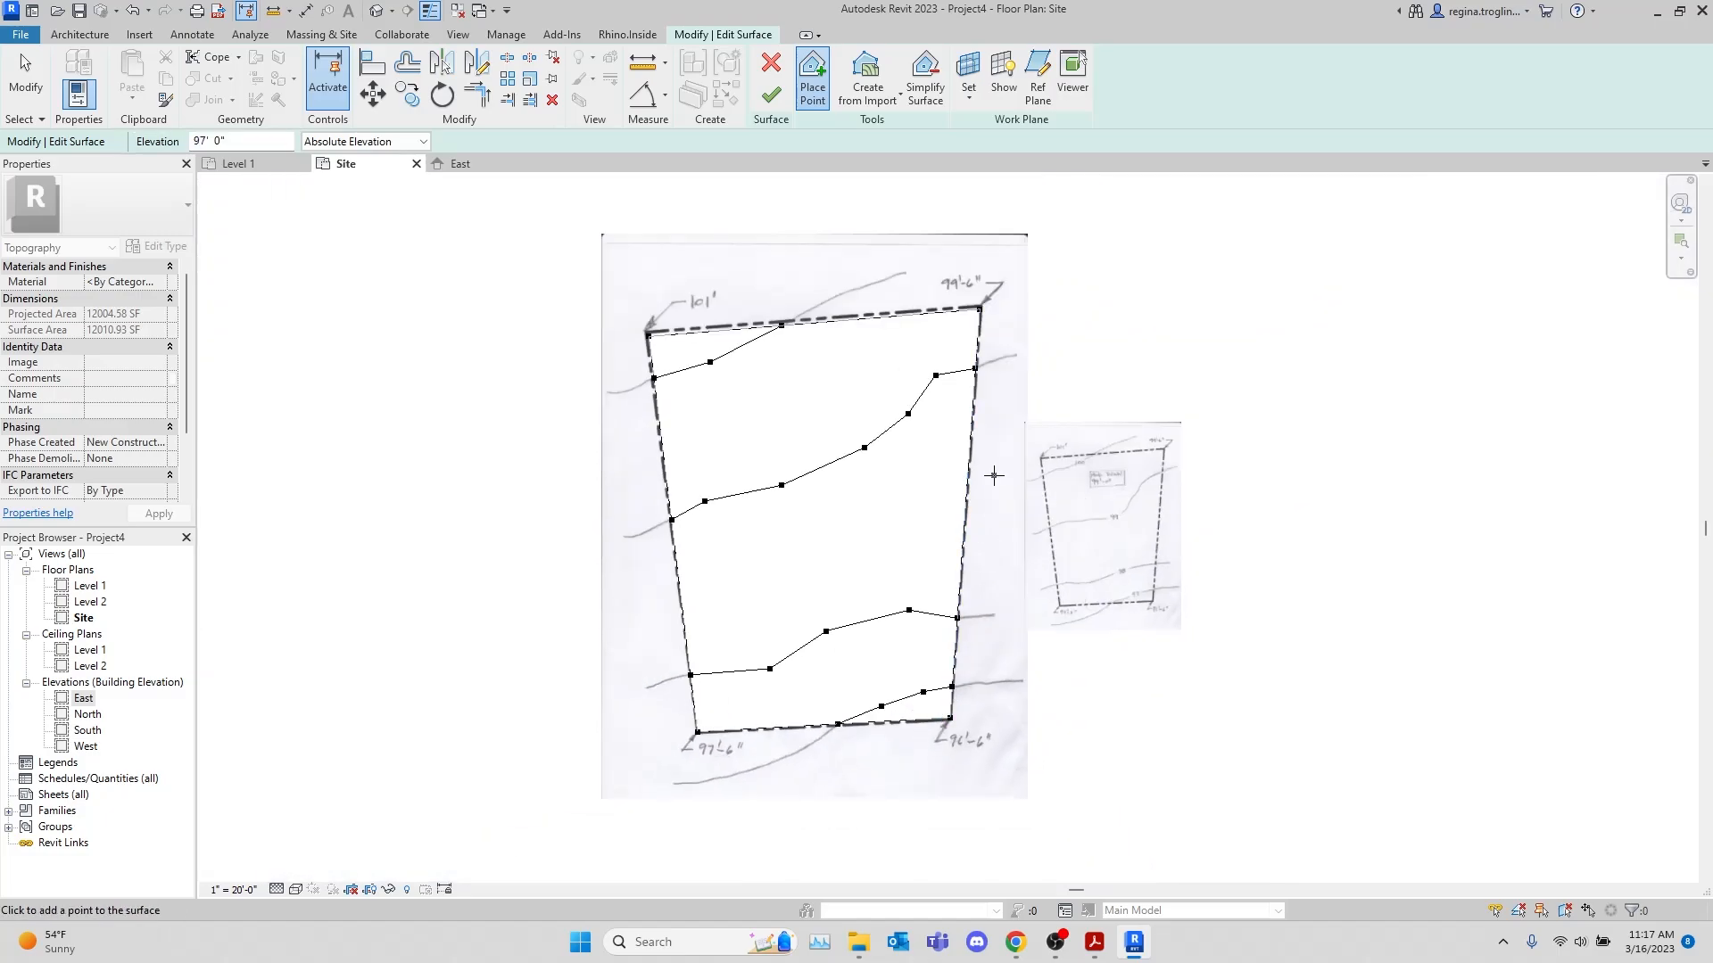
click(771, 95)
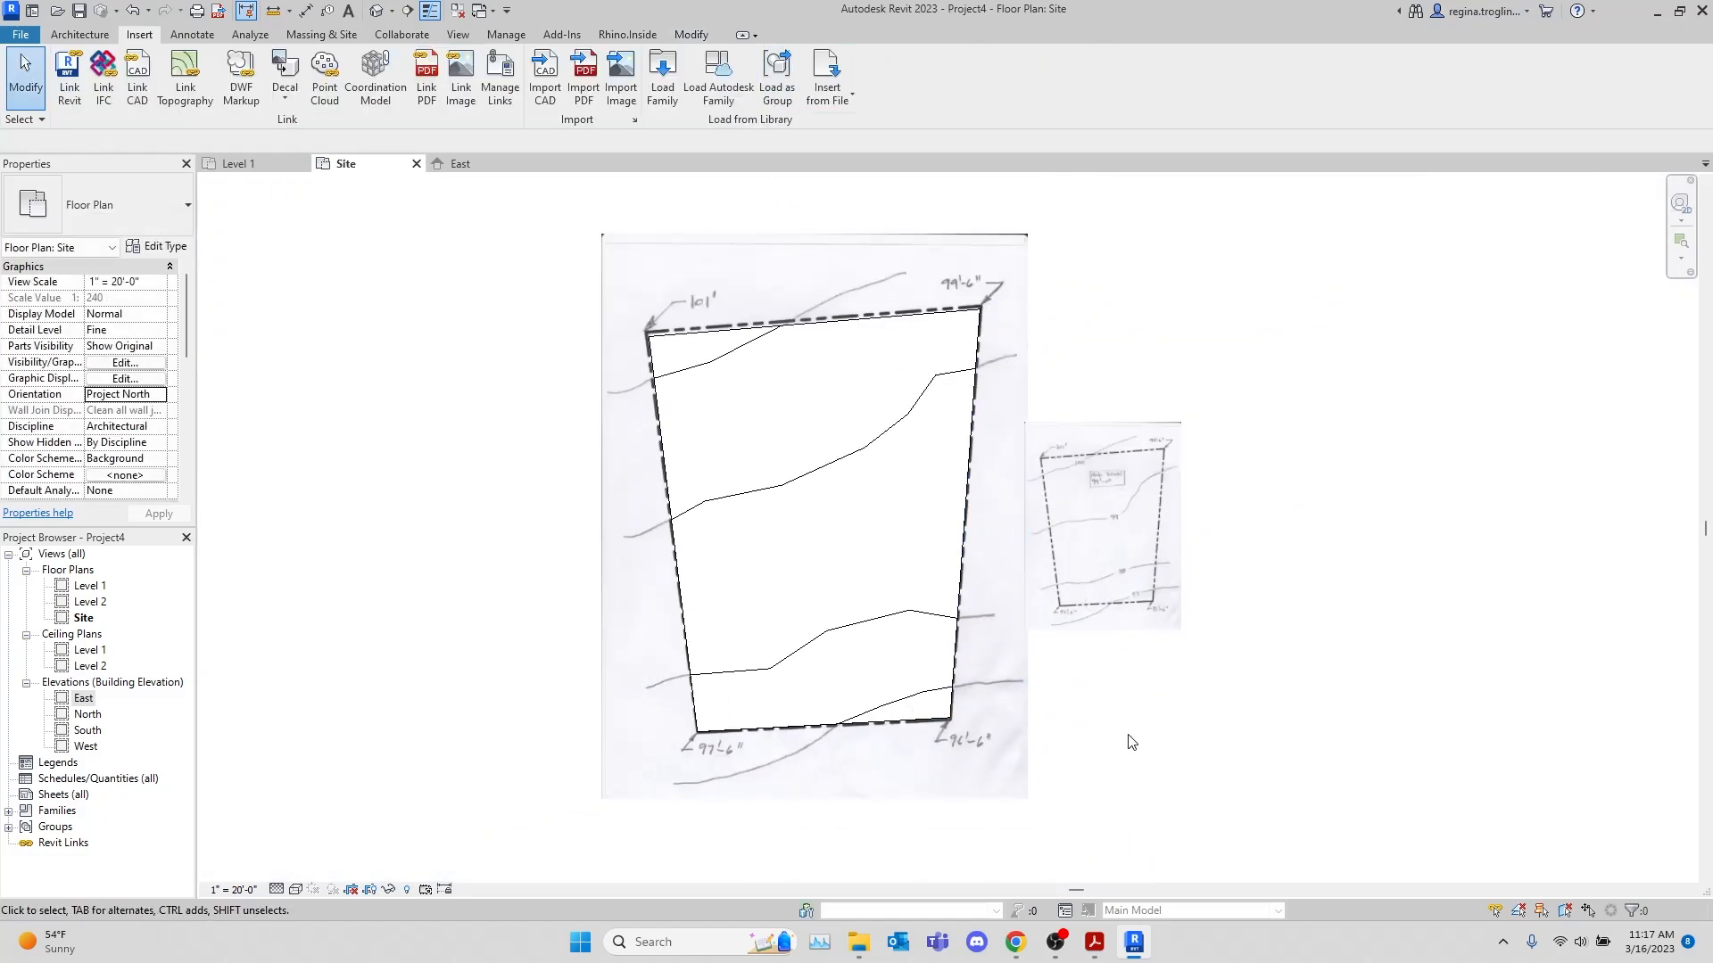
Delete both topography reference images from the Site view and change the view's visual style
click(1018, 759)
key(Delete)
click(1121, 612)
key(Delete)
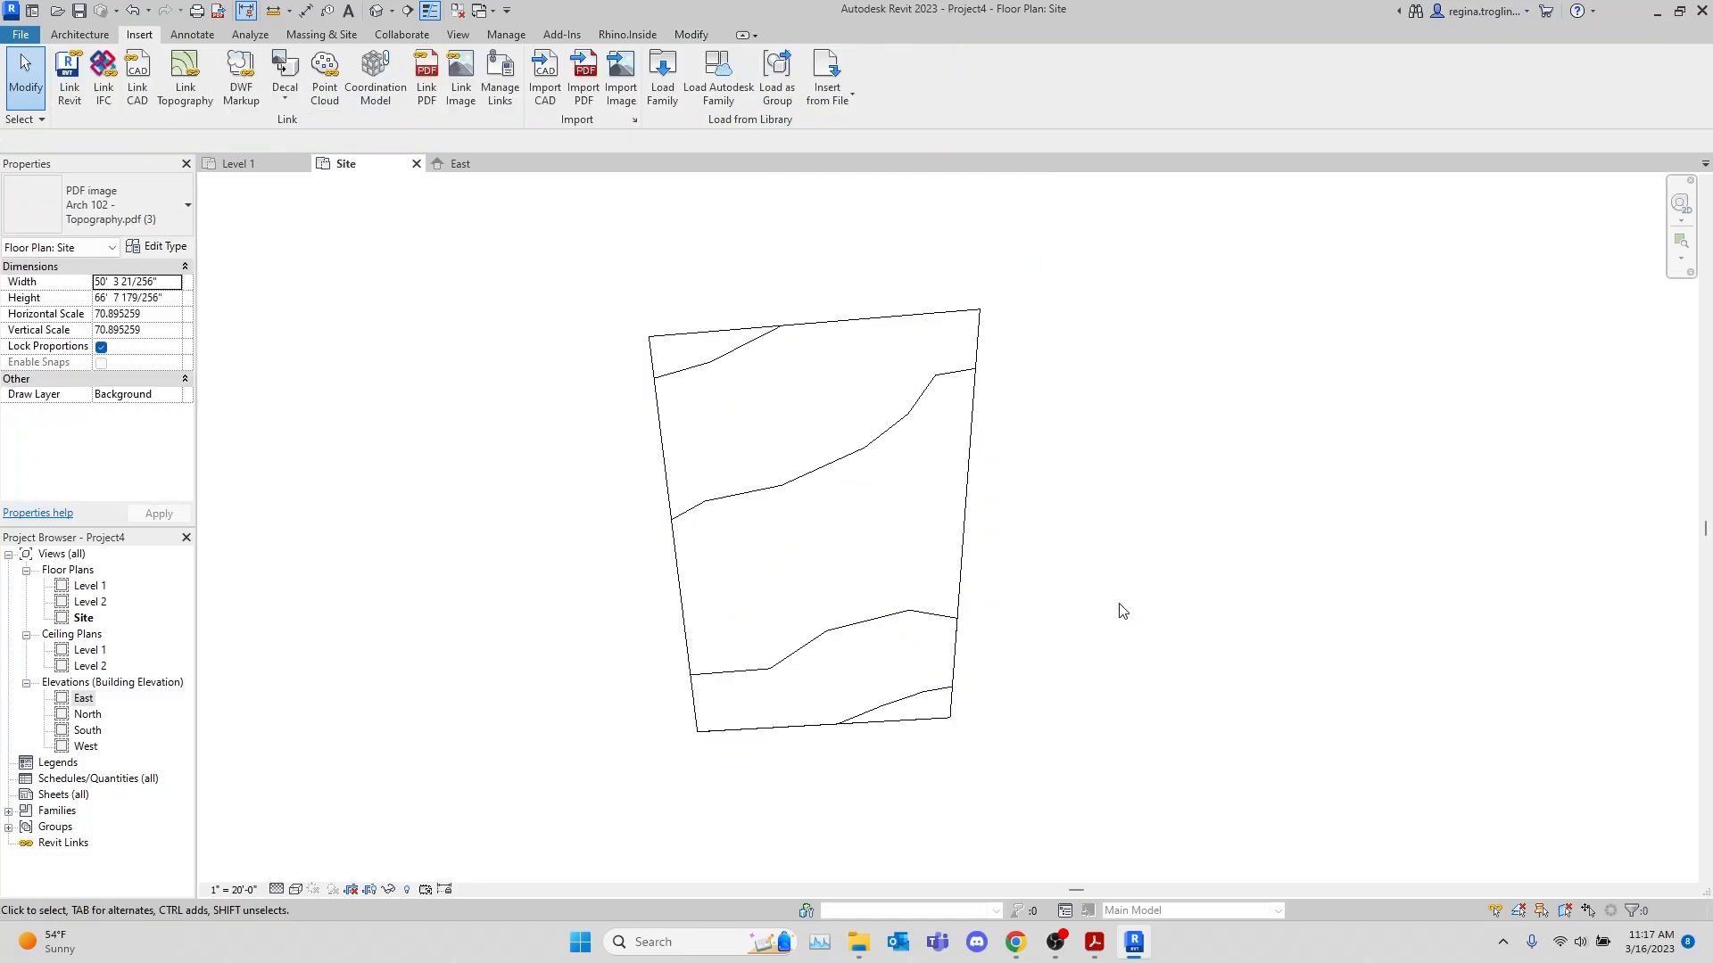
click(295, 890)
click(339, 817)
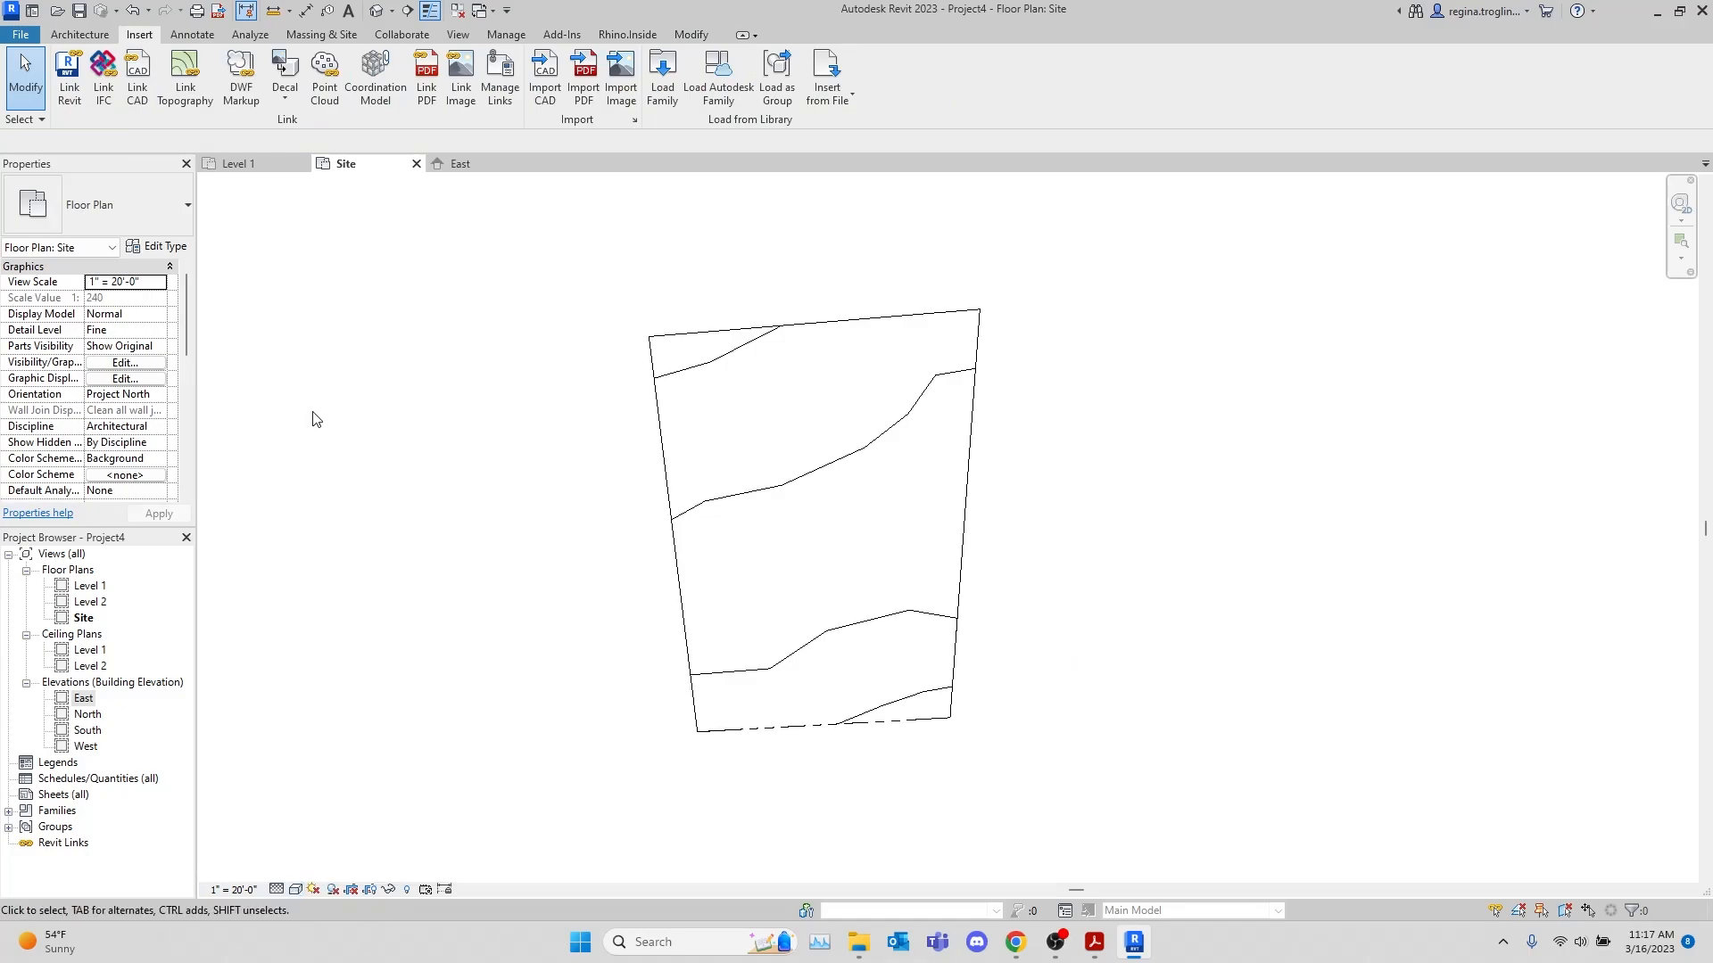
Show the toposurface in the default 3D view with the Shaded visual style and examine its slope from several angles
click(376, 10)
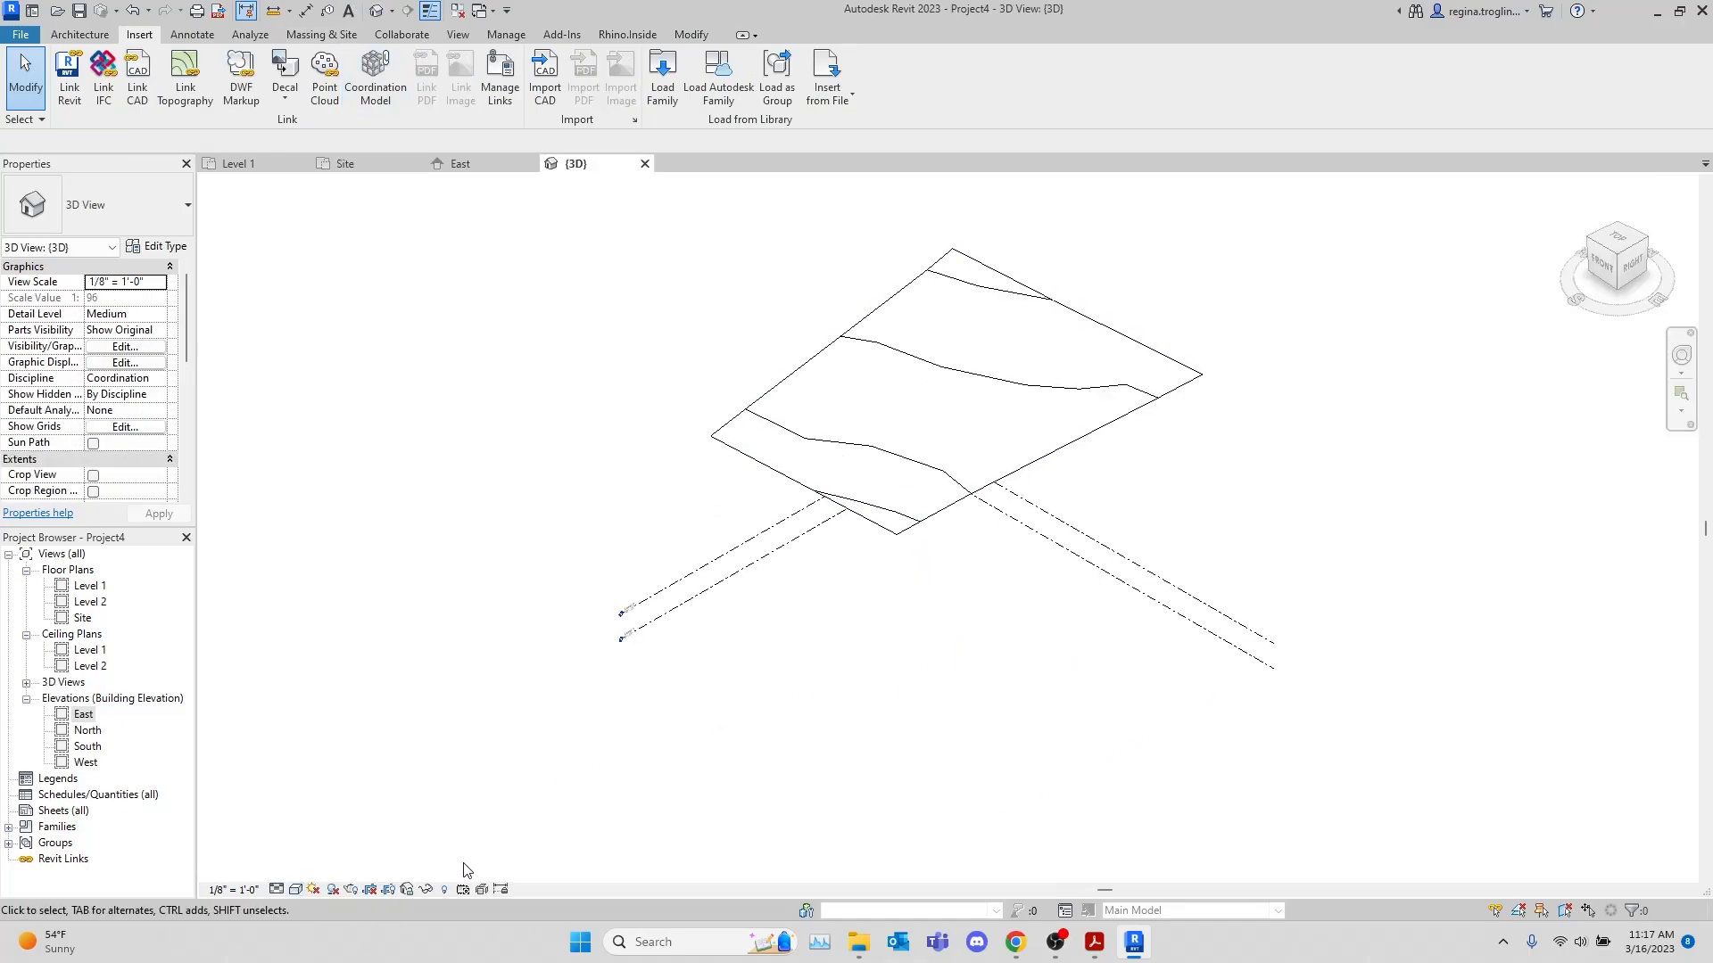
click(300, 894)
click(357, 839)
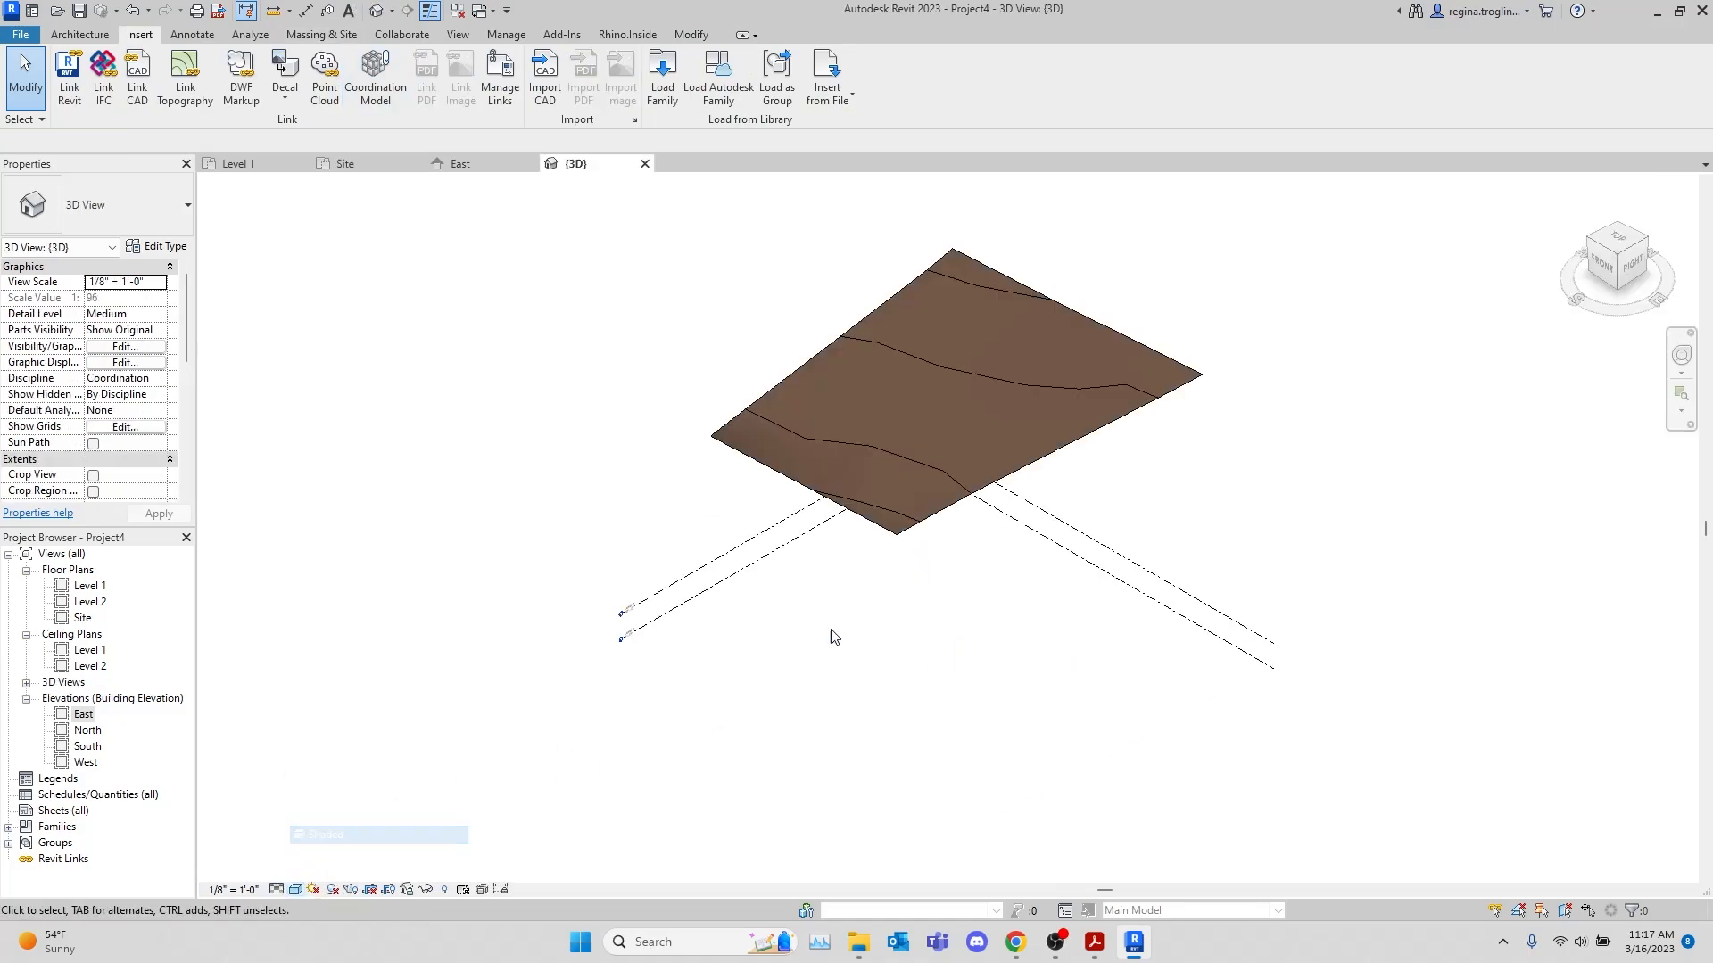
mouse_move(876, 741)
shift+middle_down()
mouse_move(1145, 663)
mouse_move(1514, 474)
mouse_move(830, 550)
mouse_move(684, 490)
mouse_move(699, 463)
mouse_move(848, 496)
mouse_move(1198, 468)
shift+middle_up()
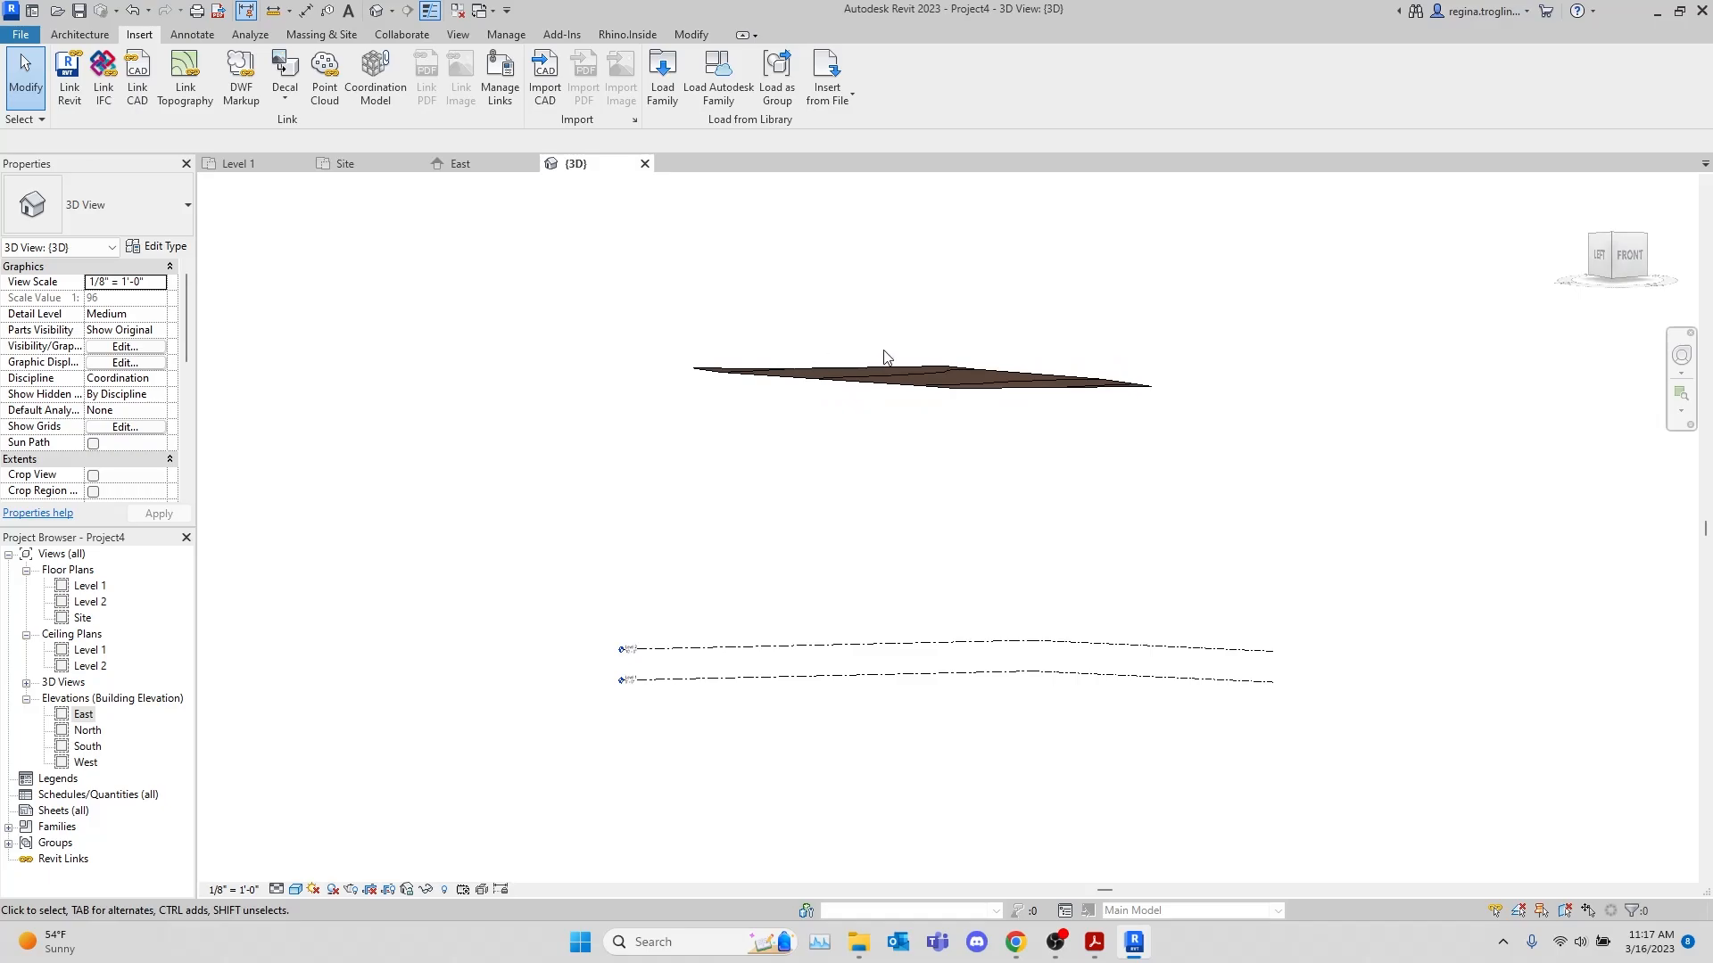
shift+middle_drag(1009, 424, 754, 369)
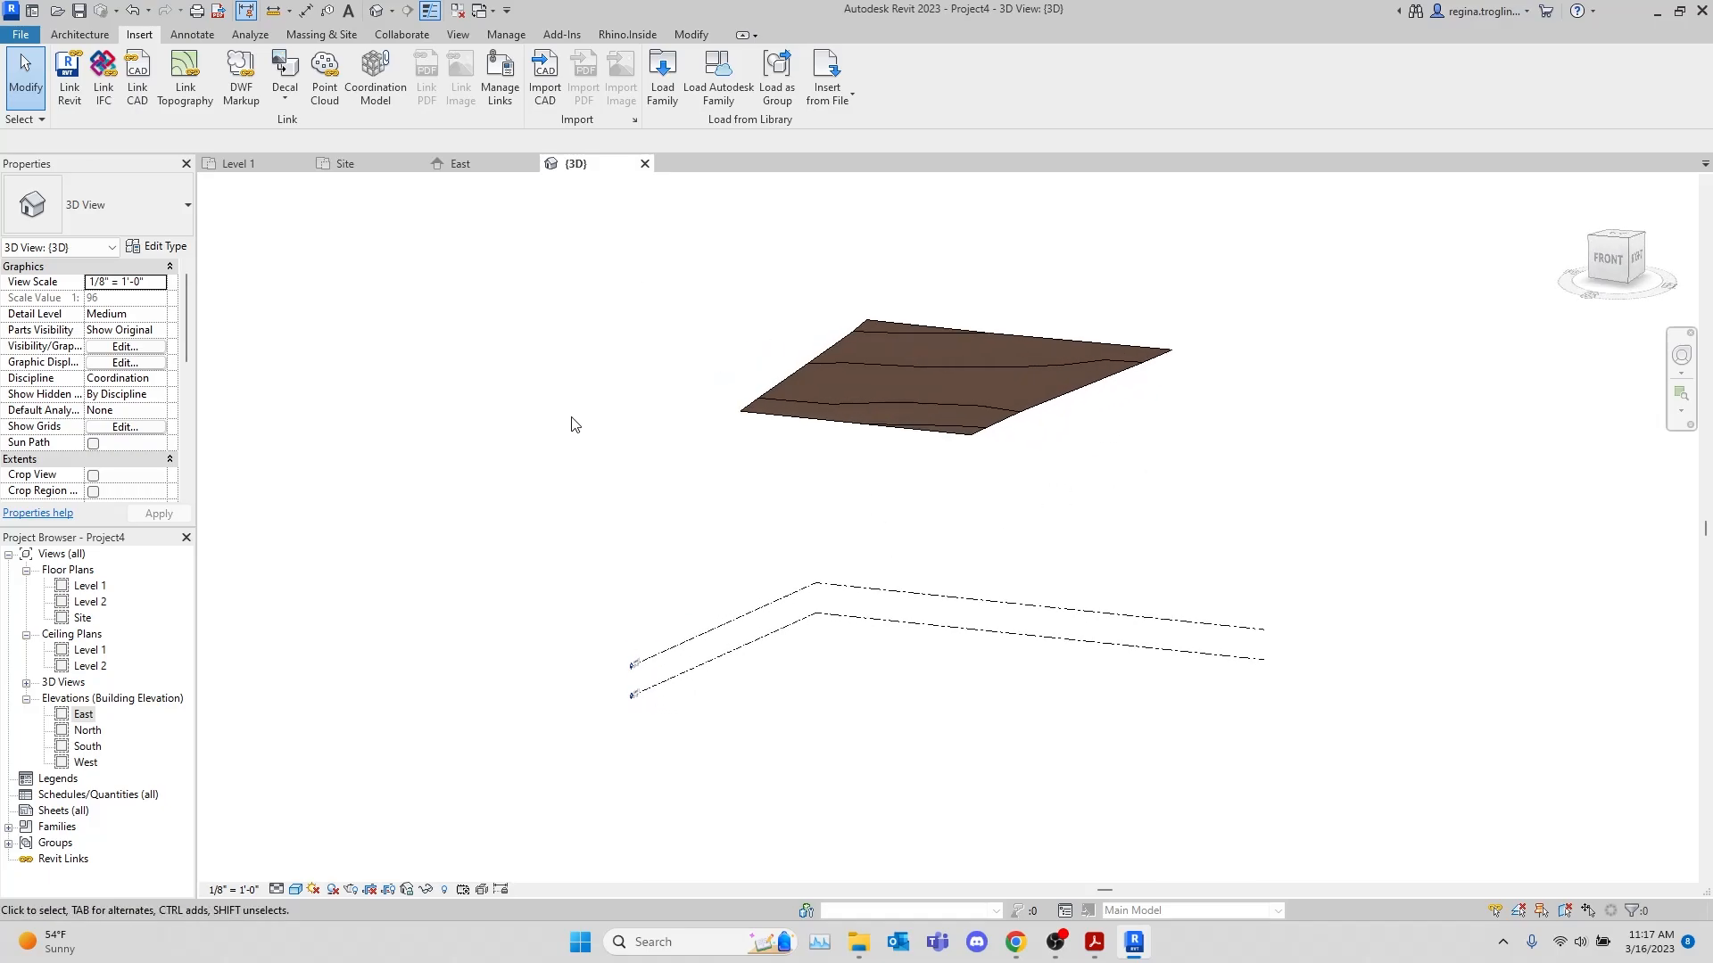
Switch to the topography PDF in Acrobat and examine the site's highest corner at 101' and lowest corner at 96'-6"
click(1096, 942)
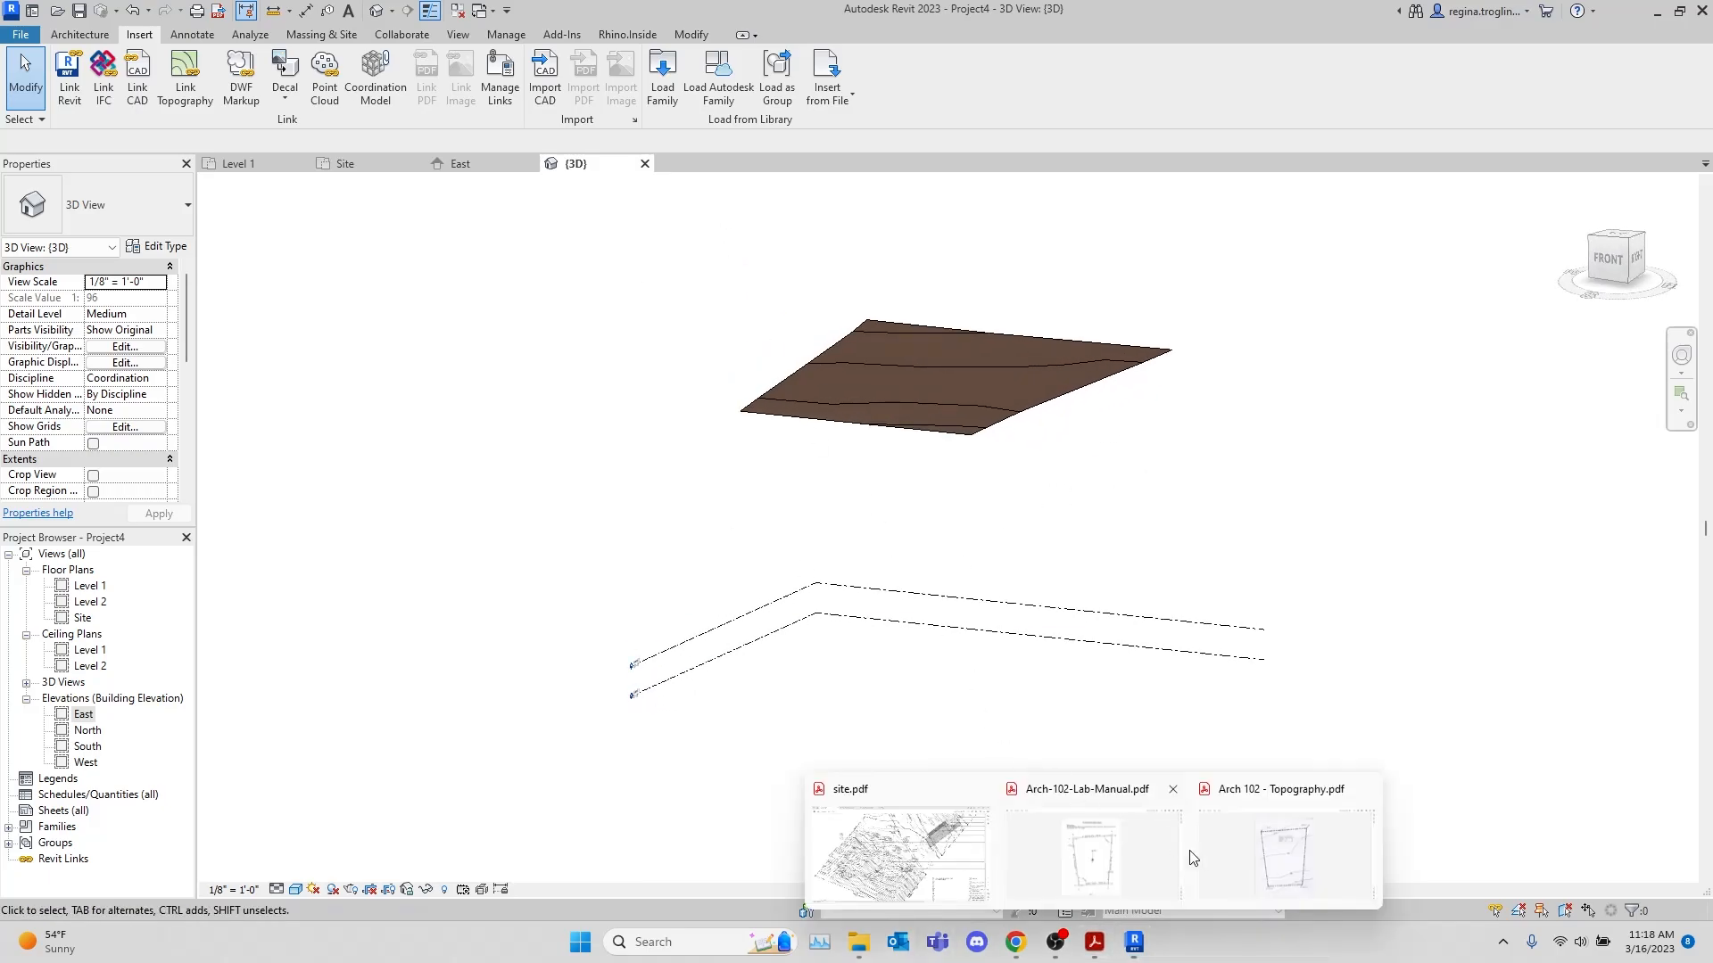
click(1228, 843)
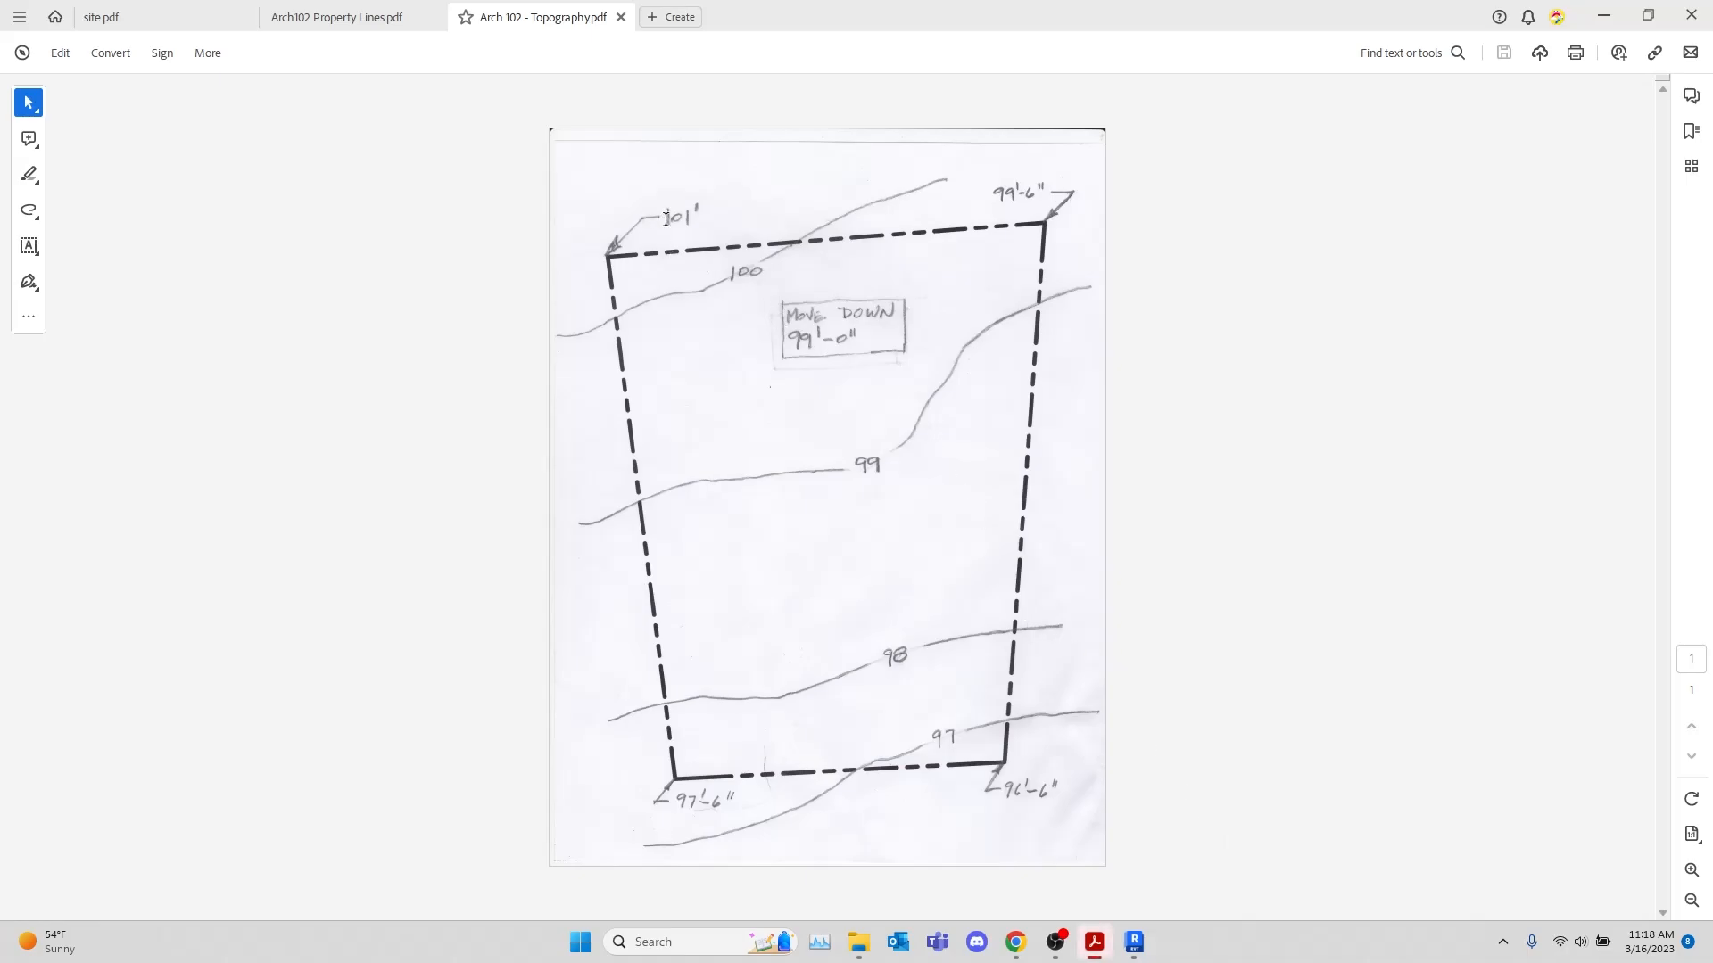
drag(603, 198, 740, 268)
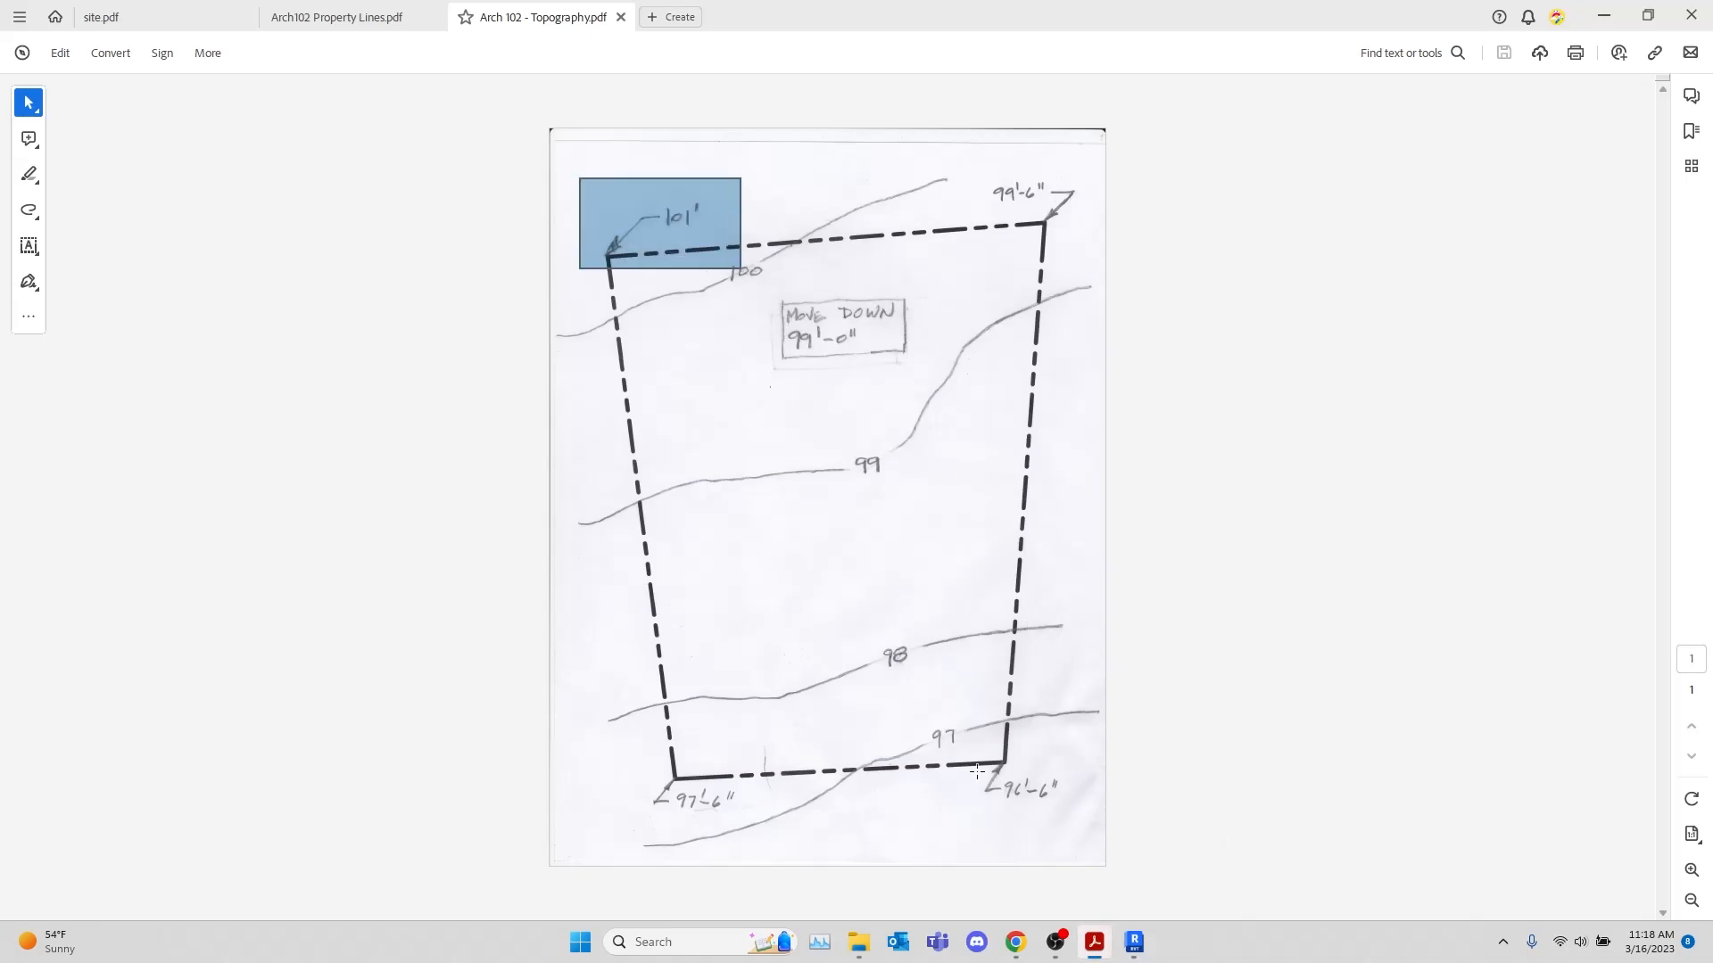
drag(969, 730, 1088, 847)
click(1377, 705)
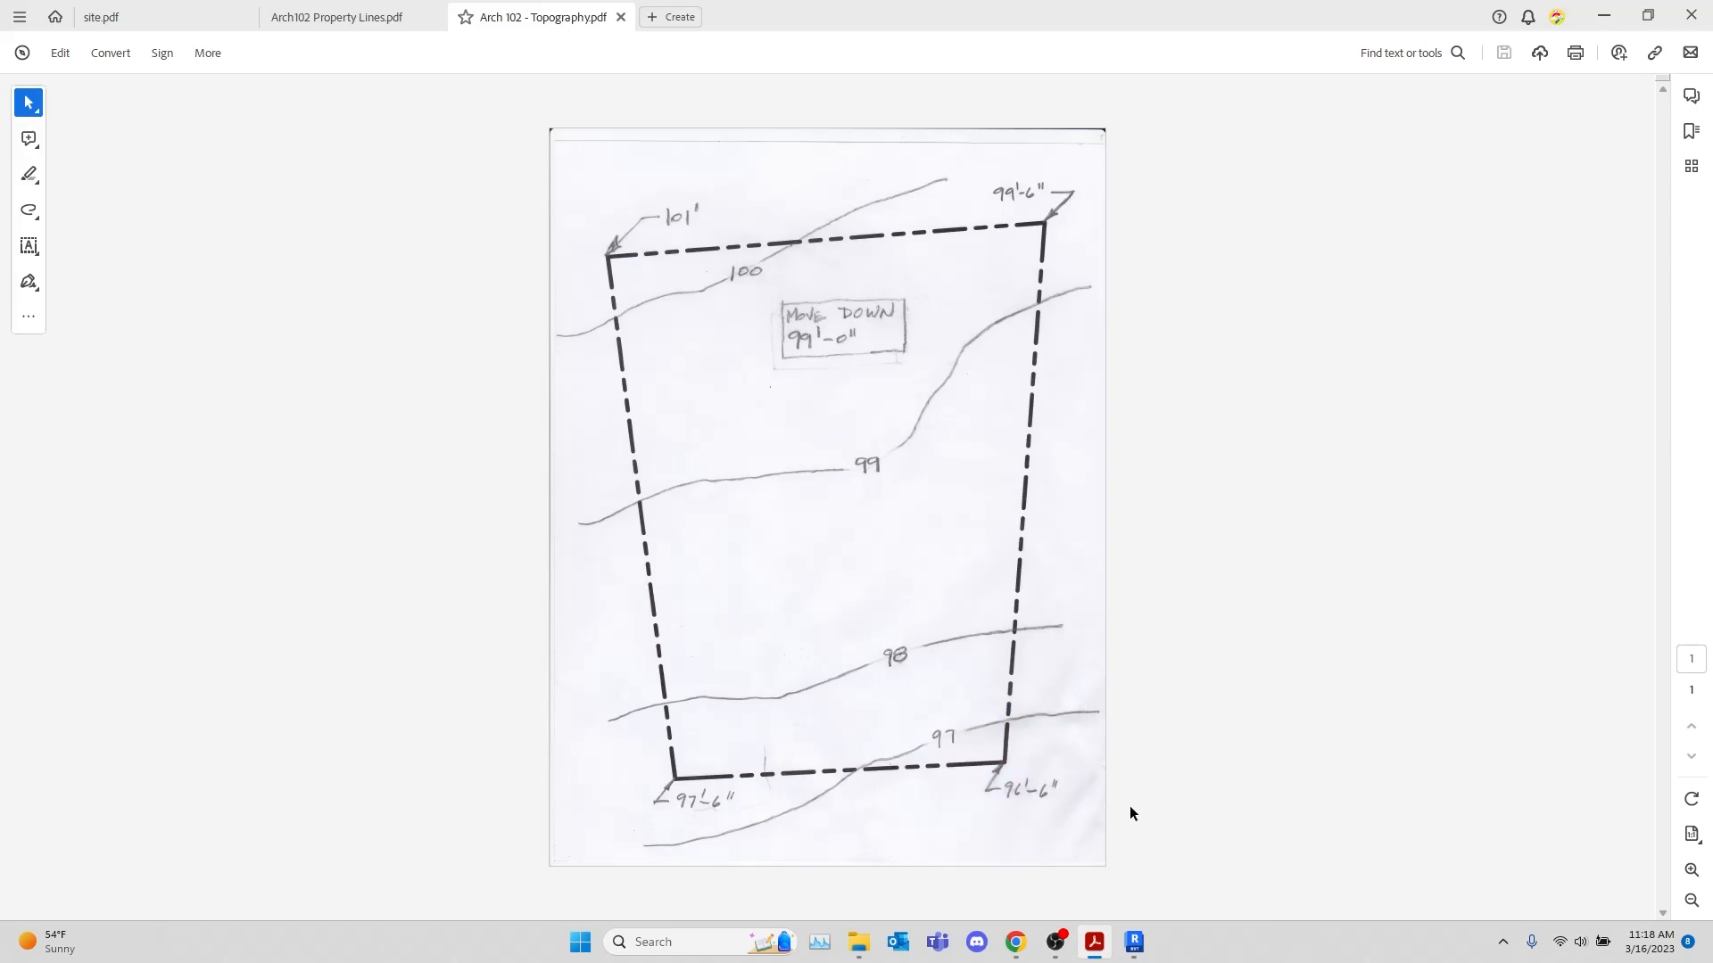
Examine the dense contour lines across the full sheet of site.pdf, from the creek bank to the steep hillside, and return to Revit
mouse_move(1091, 954)
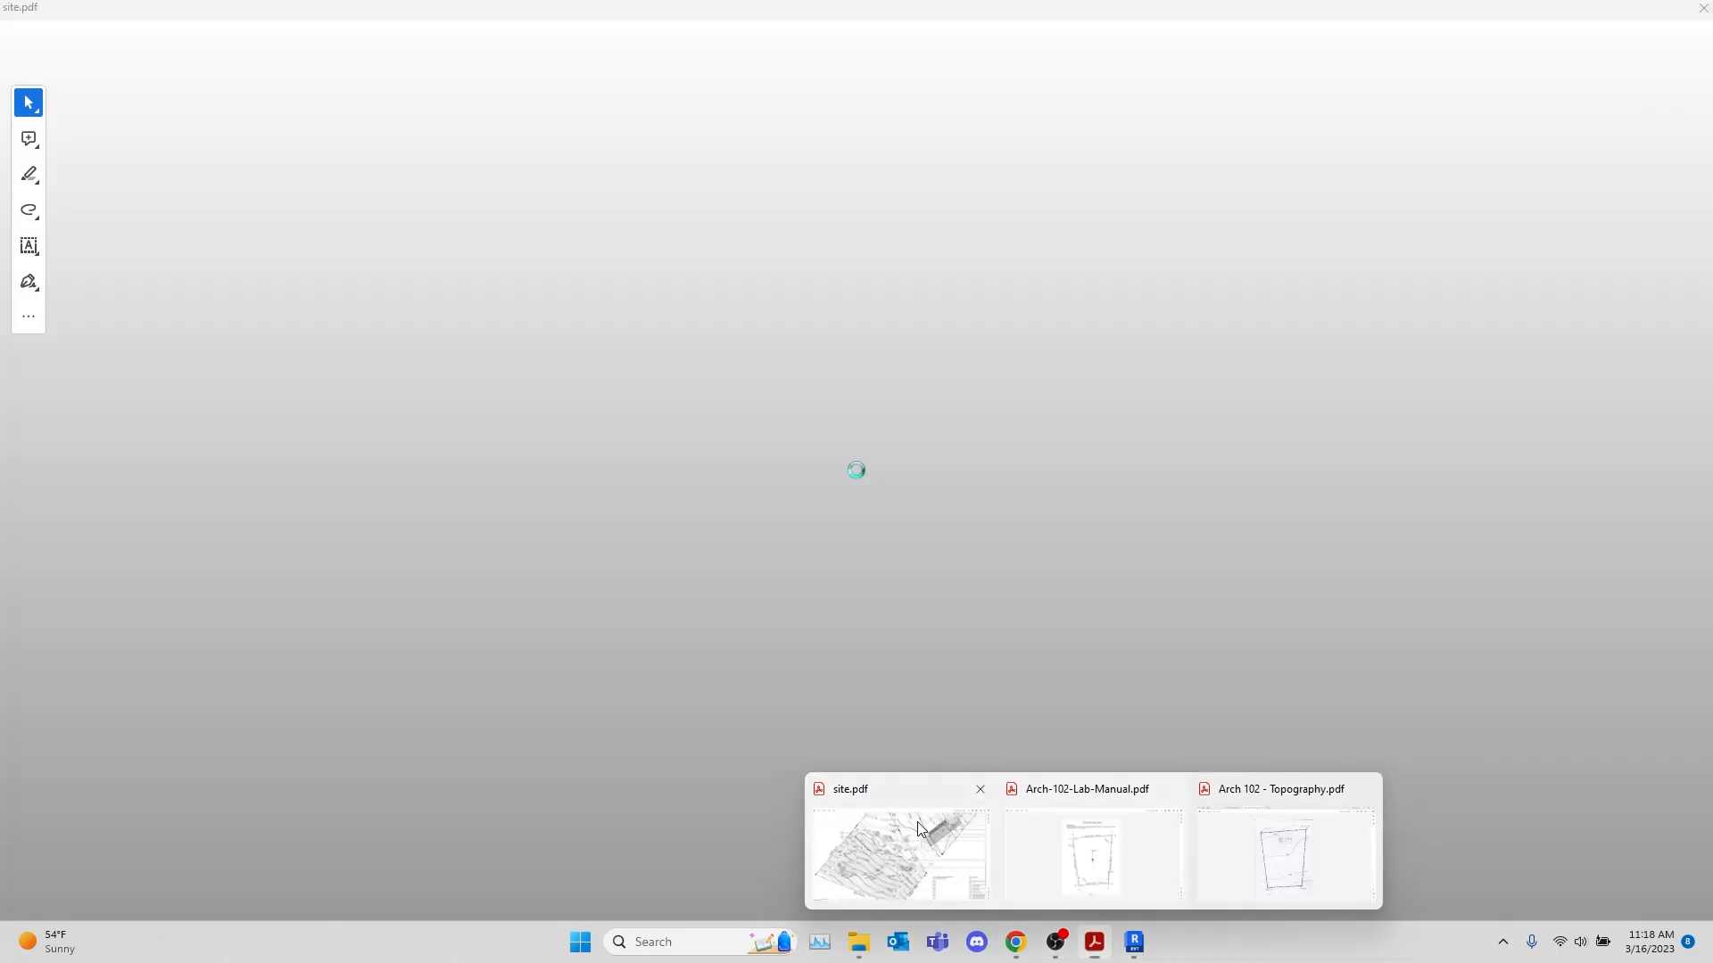
click(917, 821)
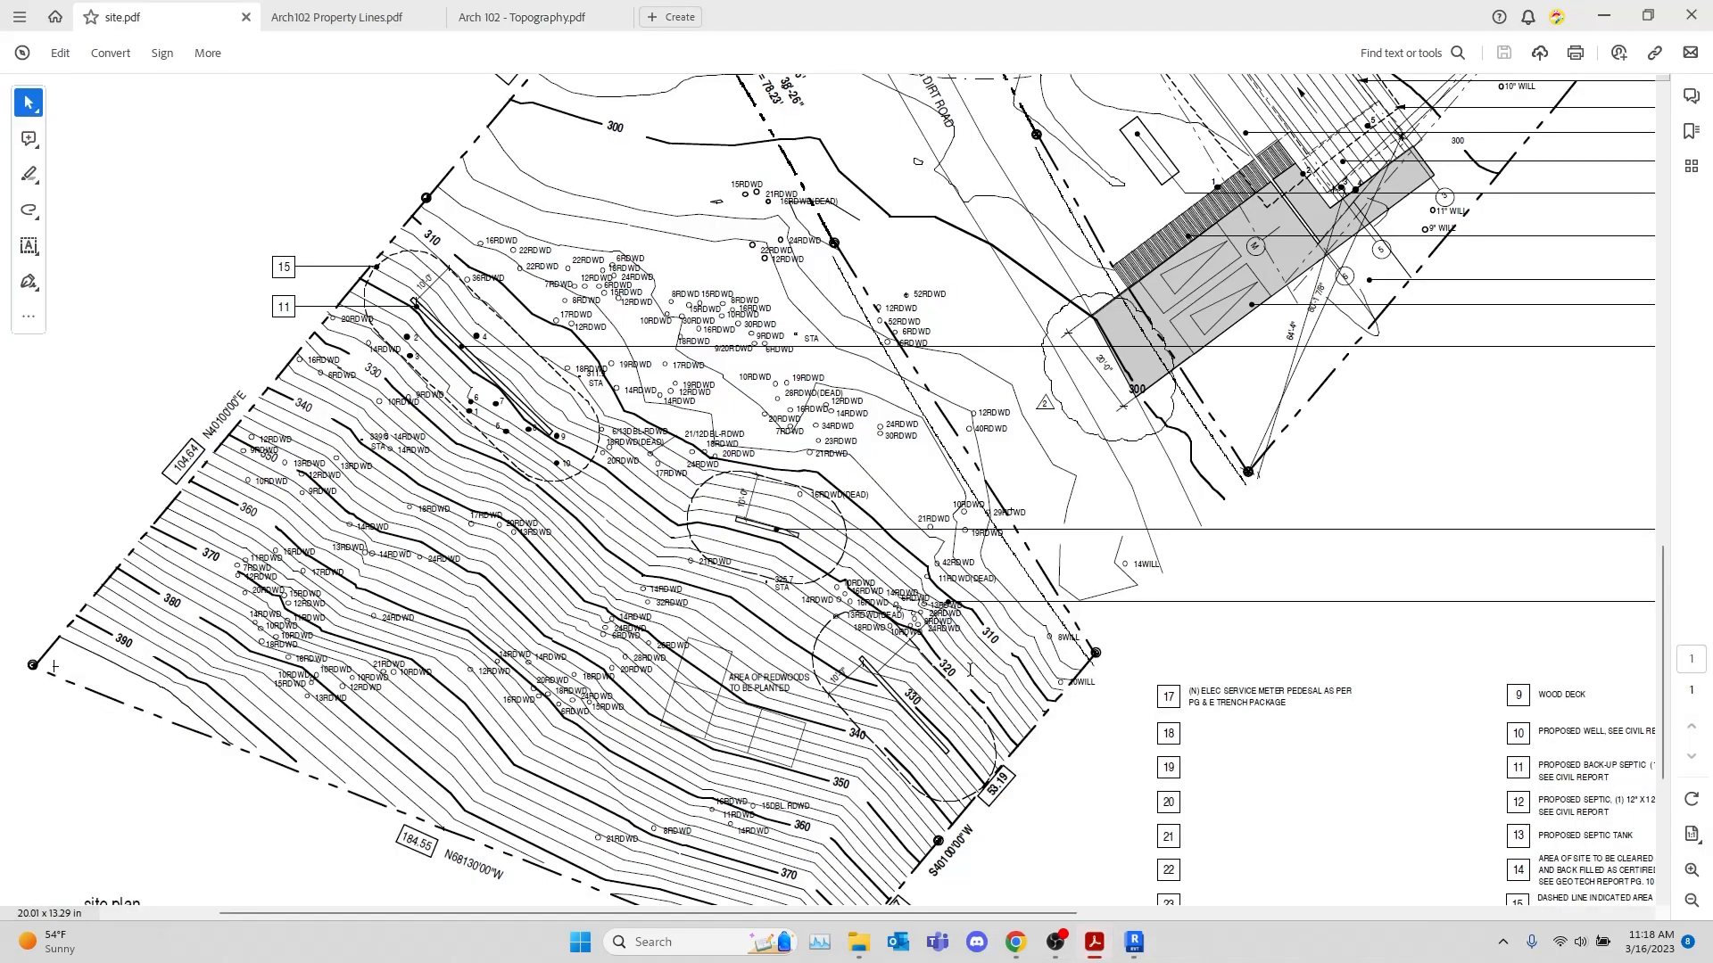
scroll(898, 691, down, 2)
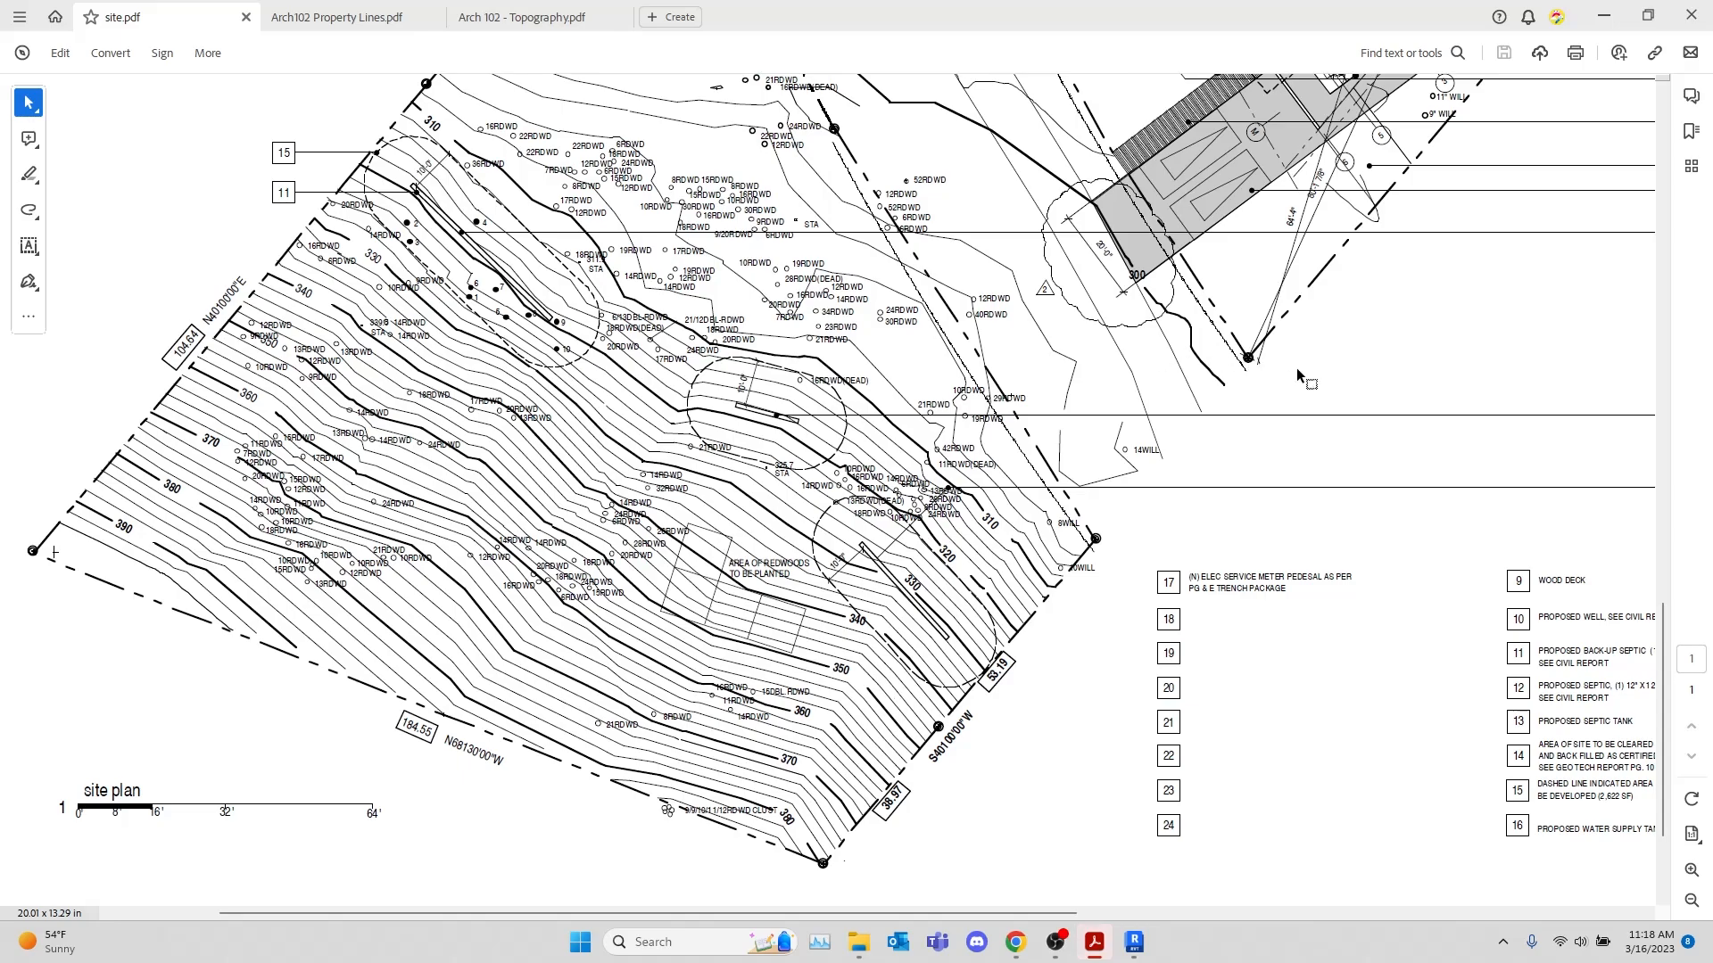
scroll(1297, 367, up, 8)
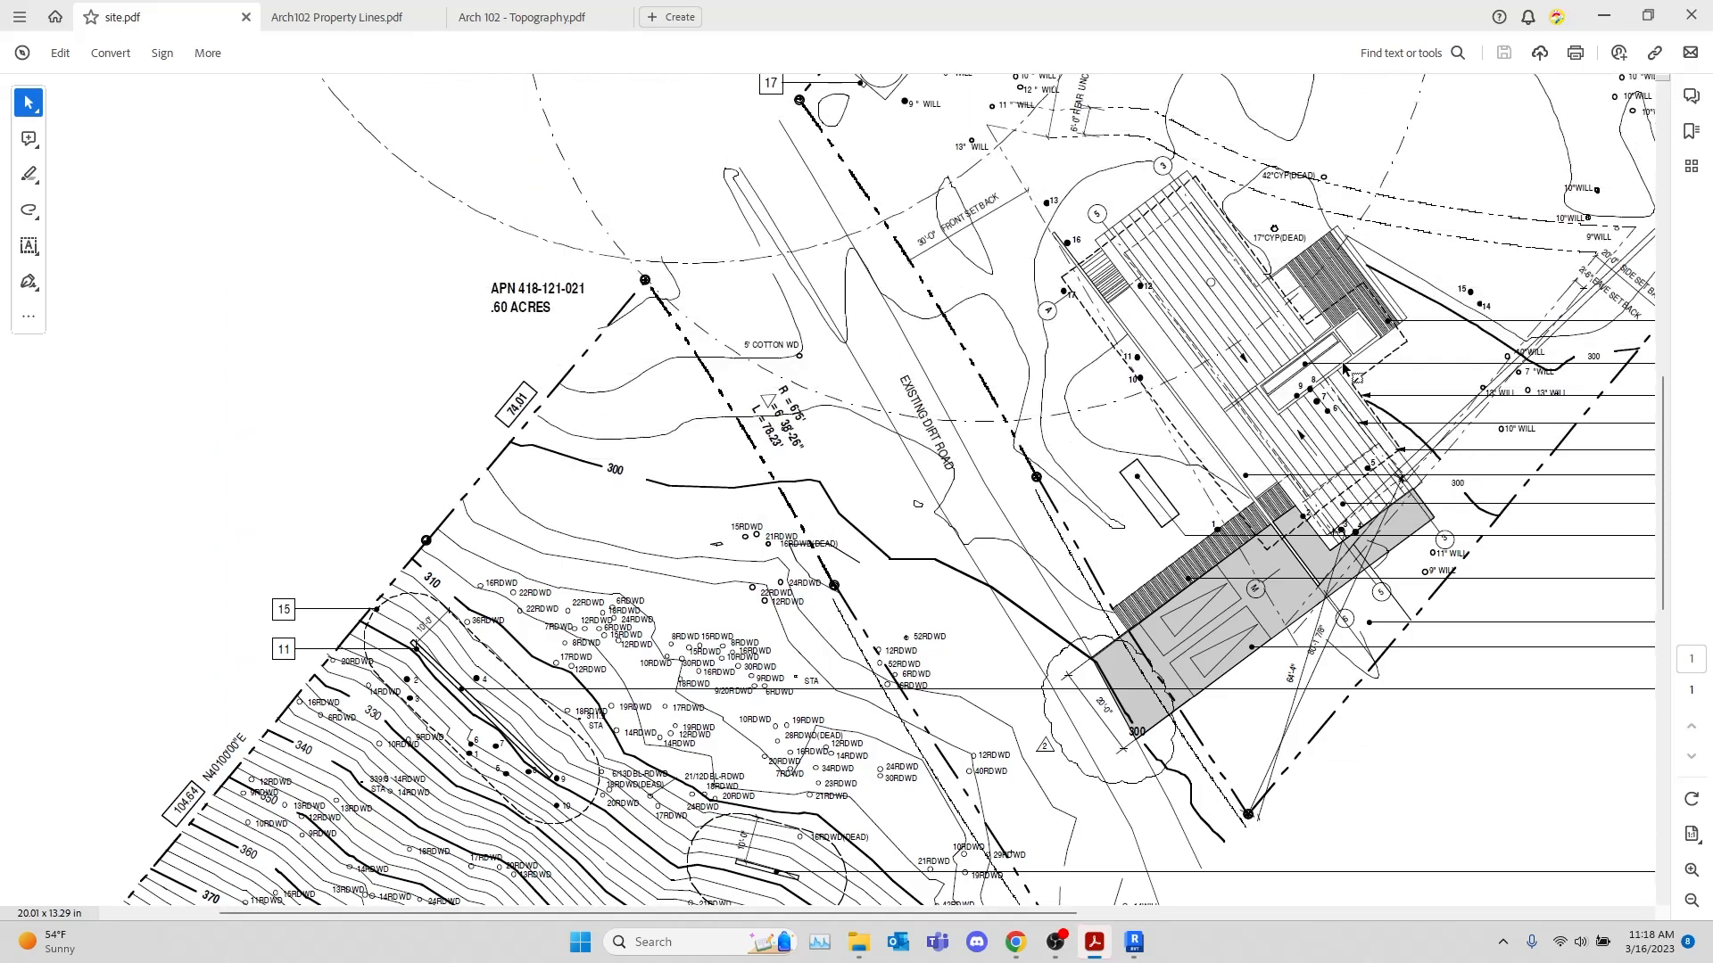
scroll(1344, 368, up, 10)
ctrl+scroll(1352, 352, down, 1)
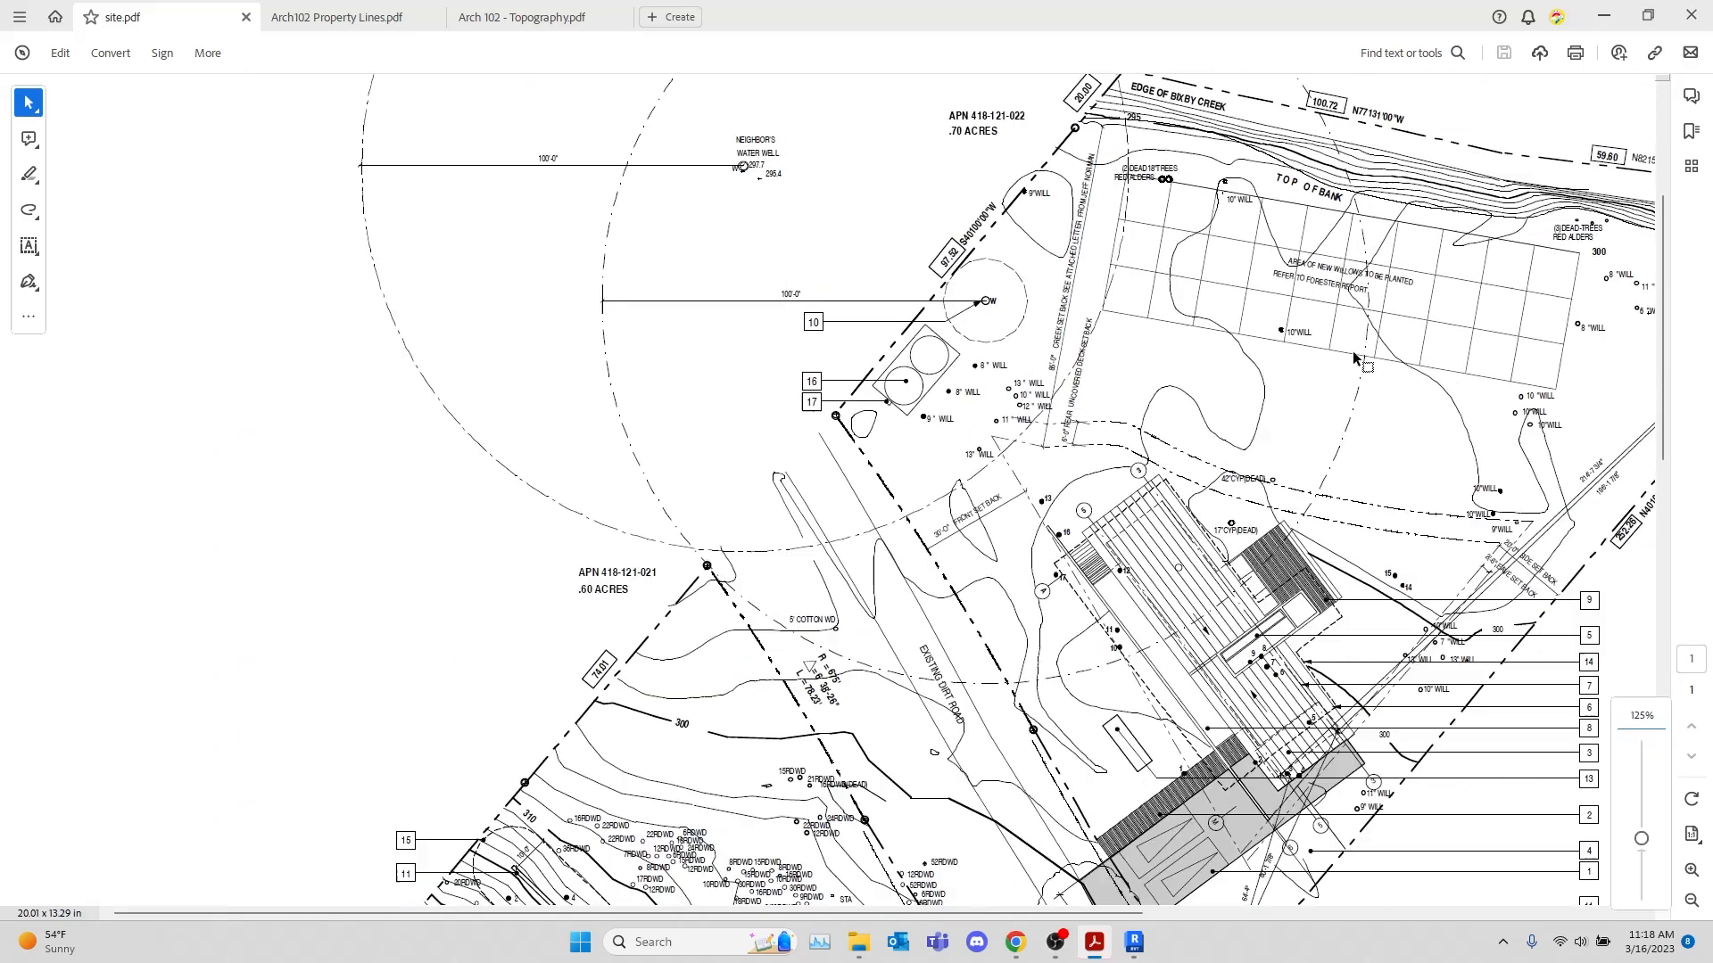
ctrl+scroll(1354, 358, down, 1)
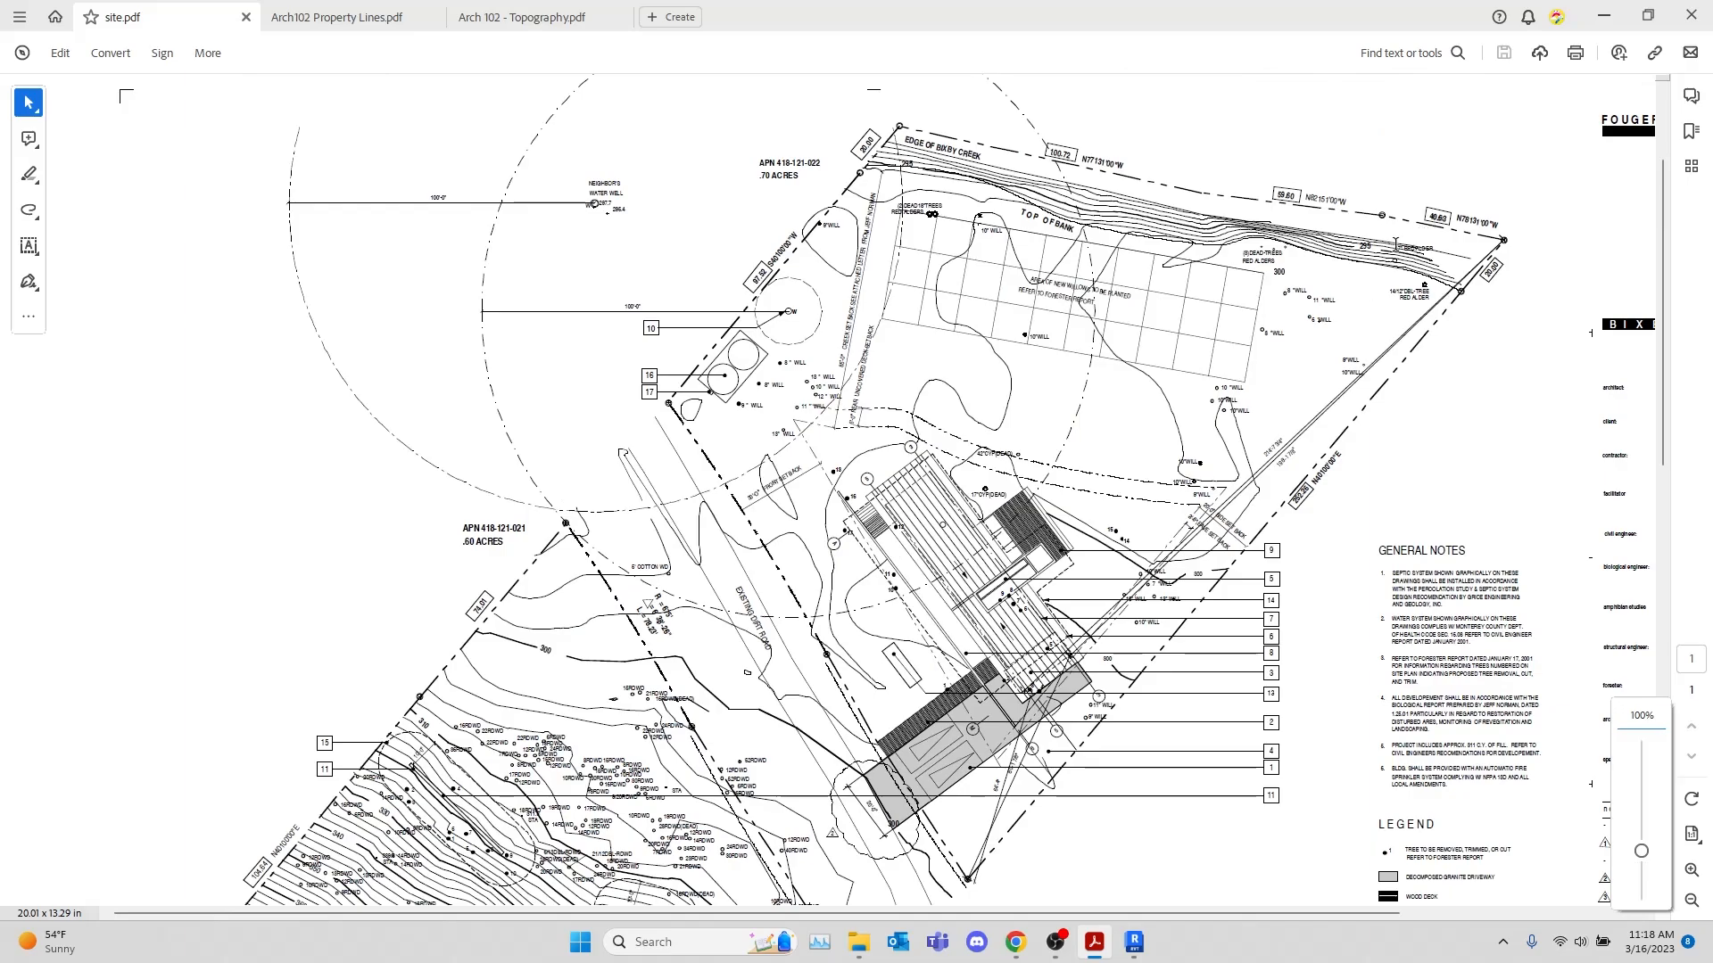
scroll(1176, 451, down, 7)
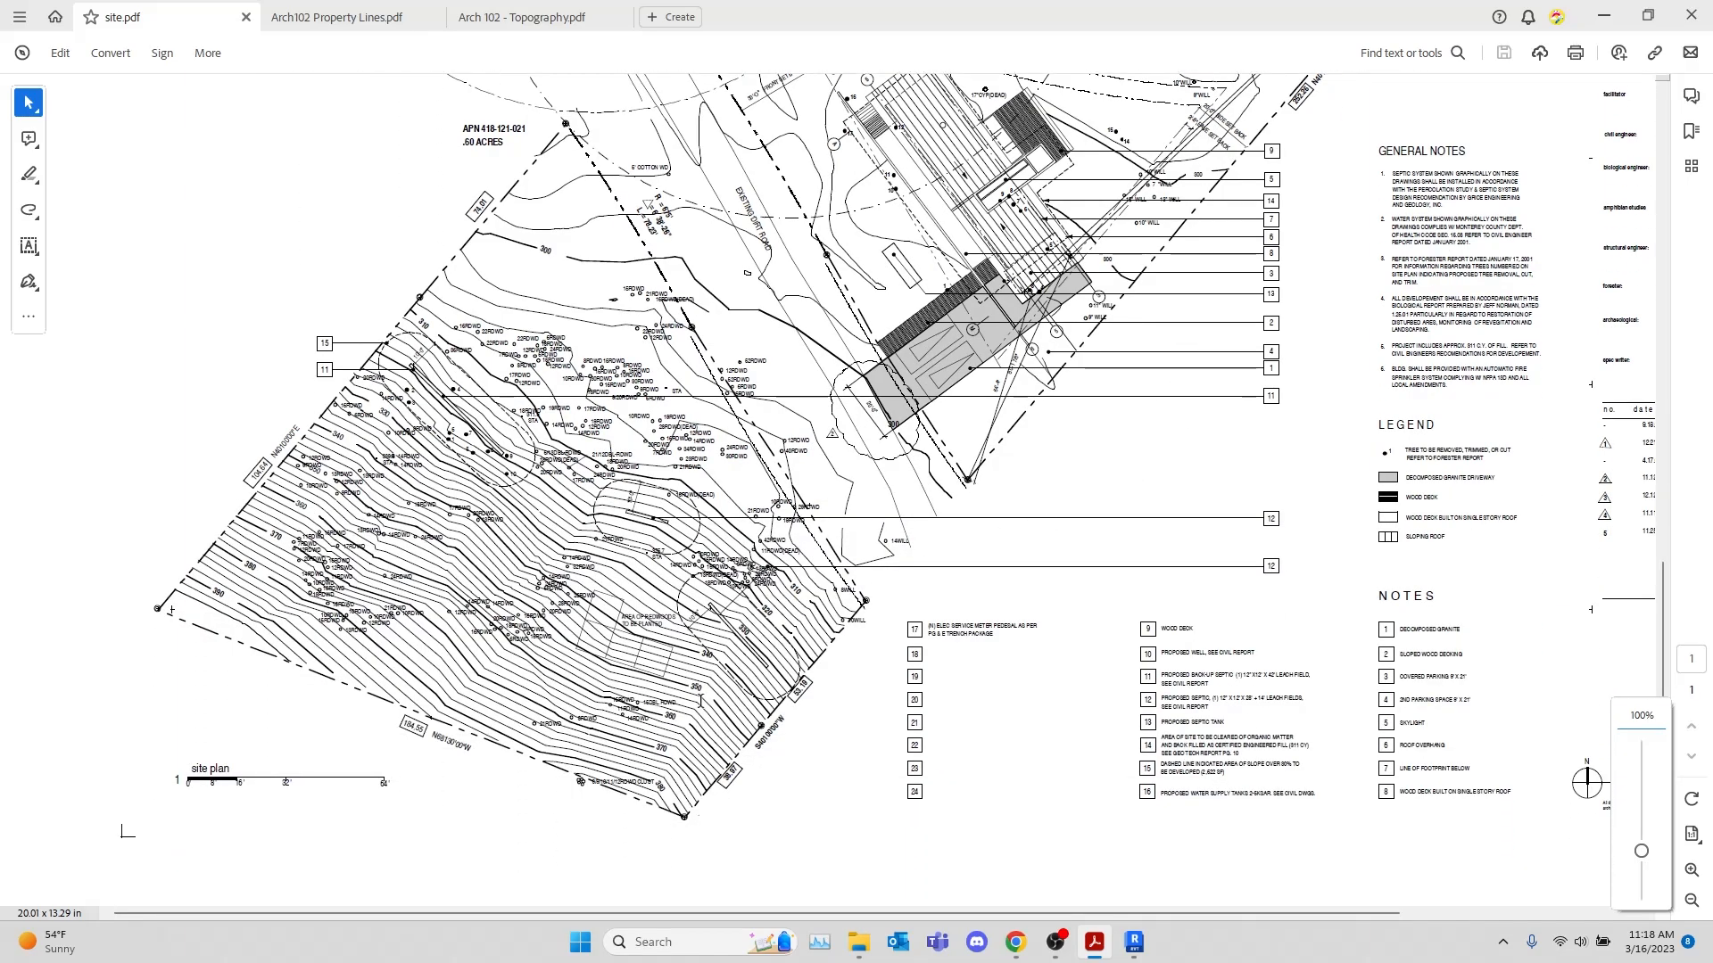
ctrl+scroll(1322, 464, down, 1)
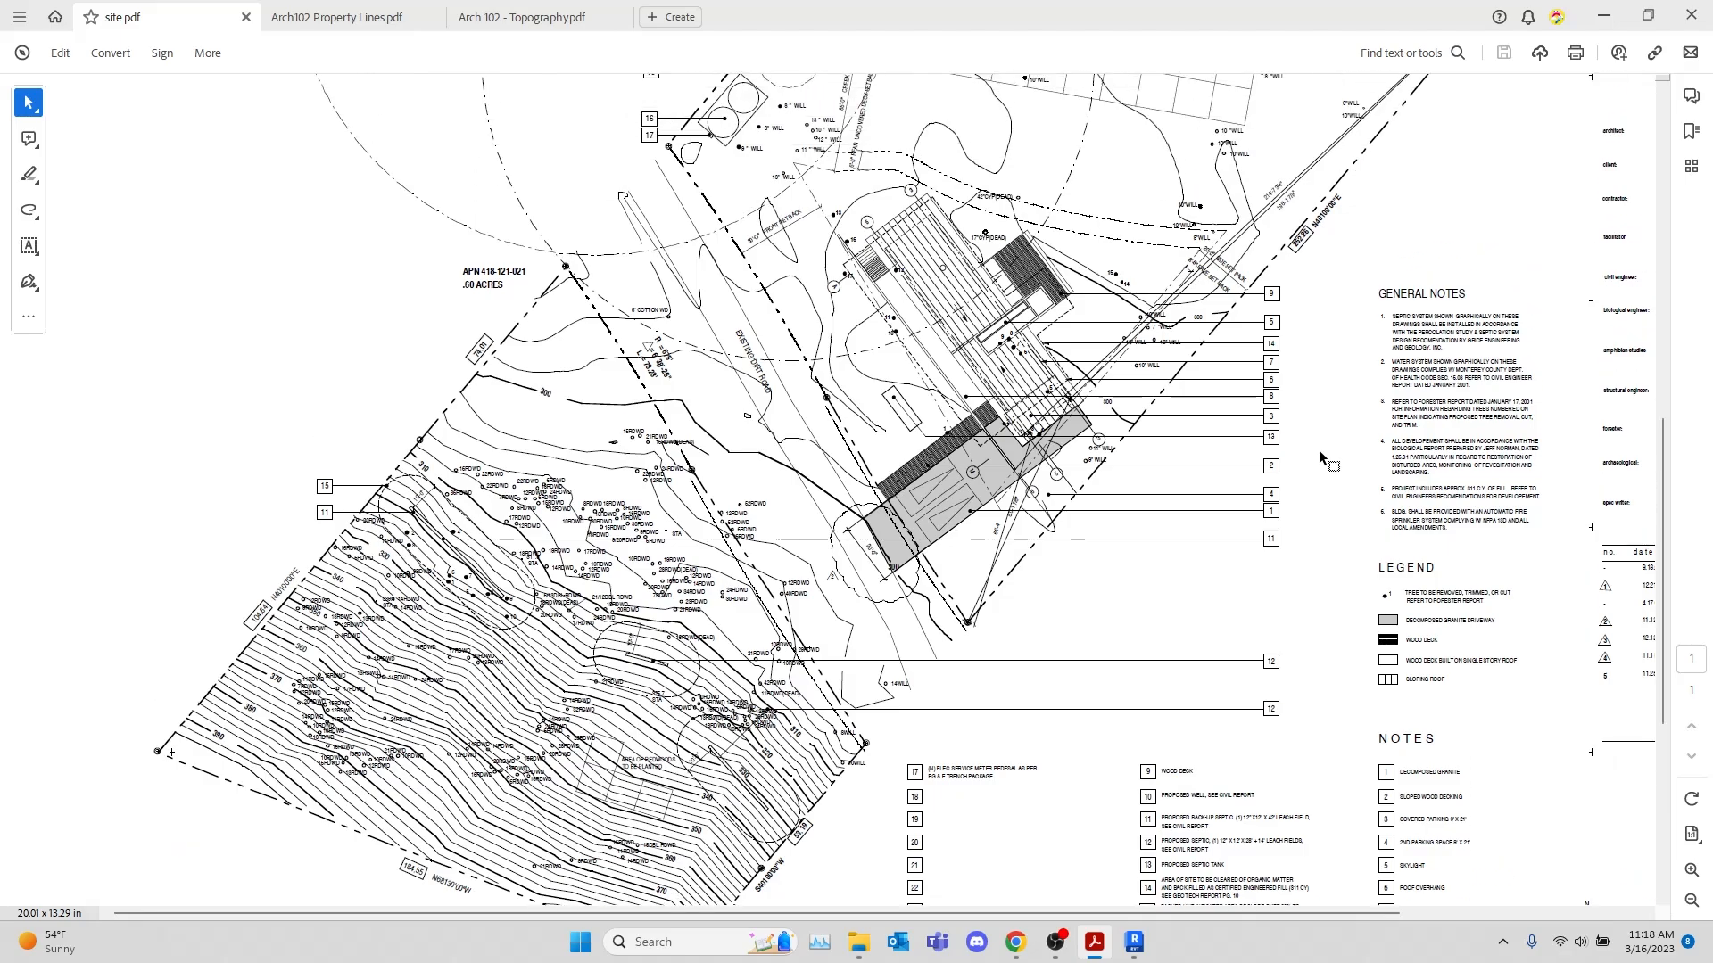
ctrl+scroll(1318, 449, down, 1)
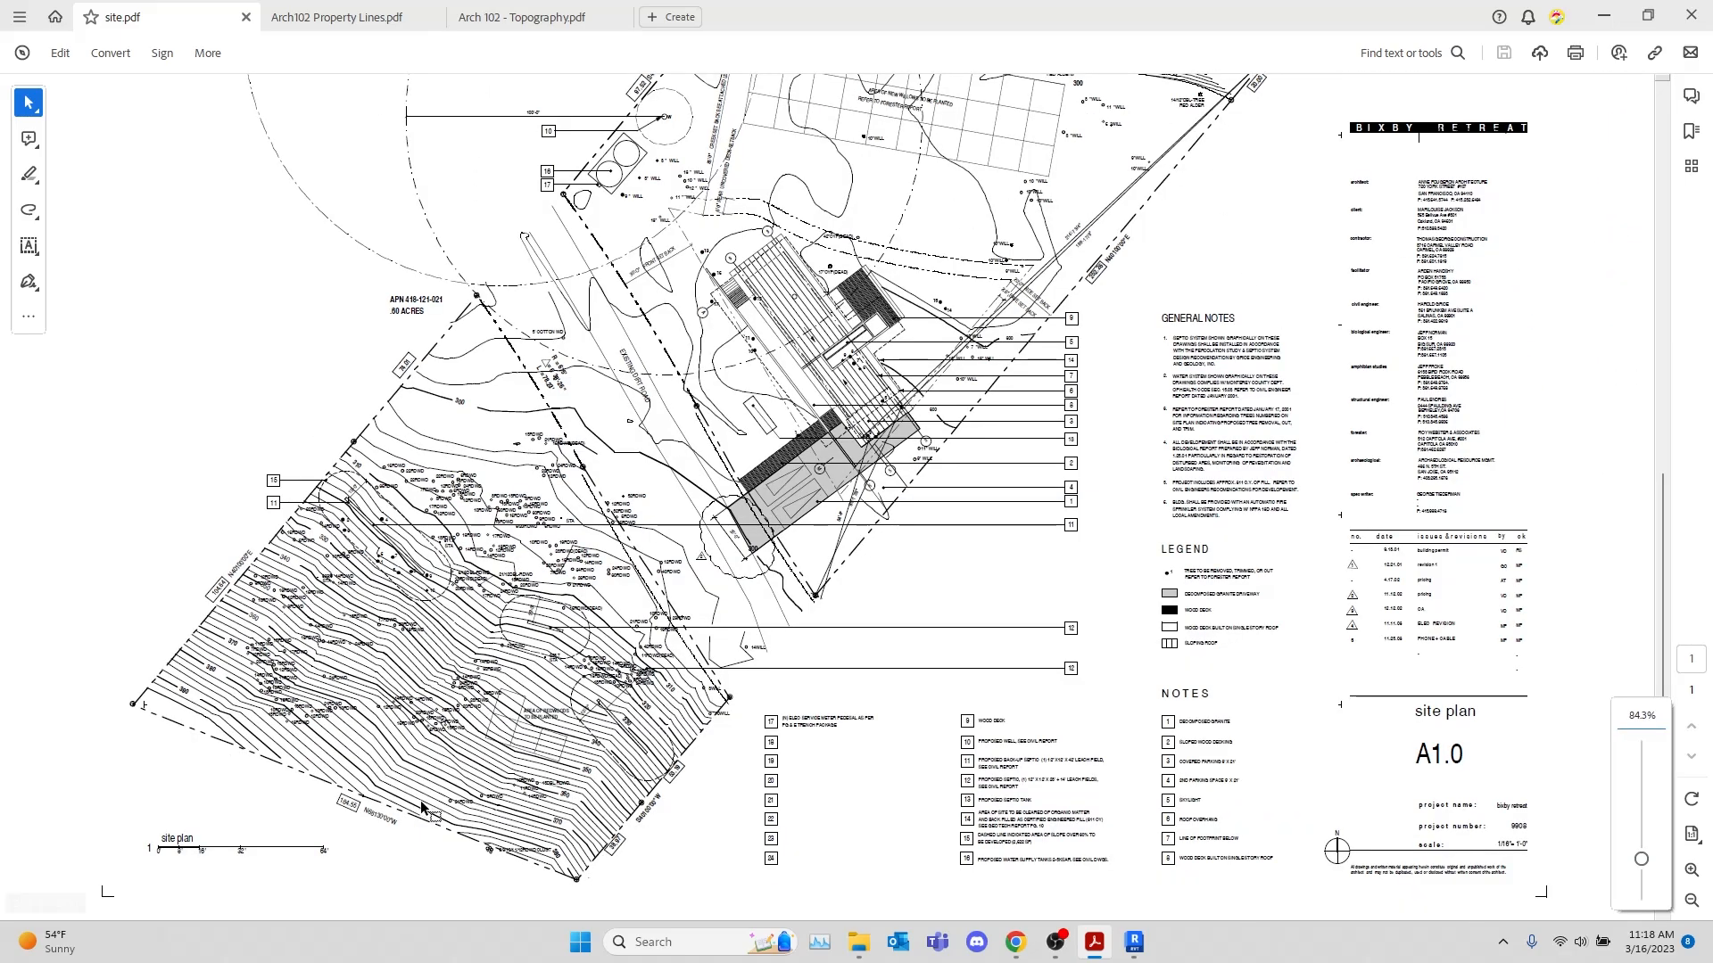
scroll(897, 496, up, 2)
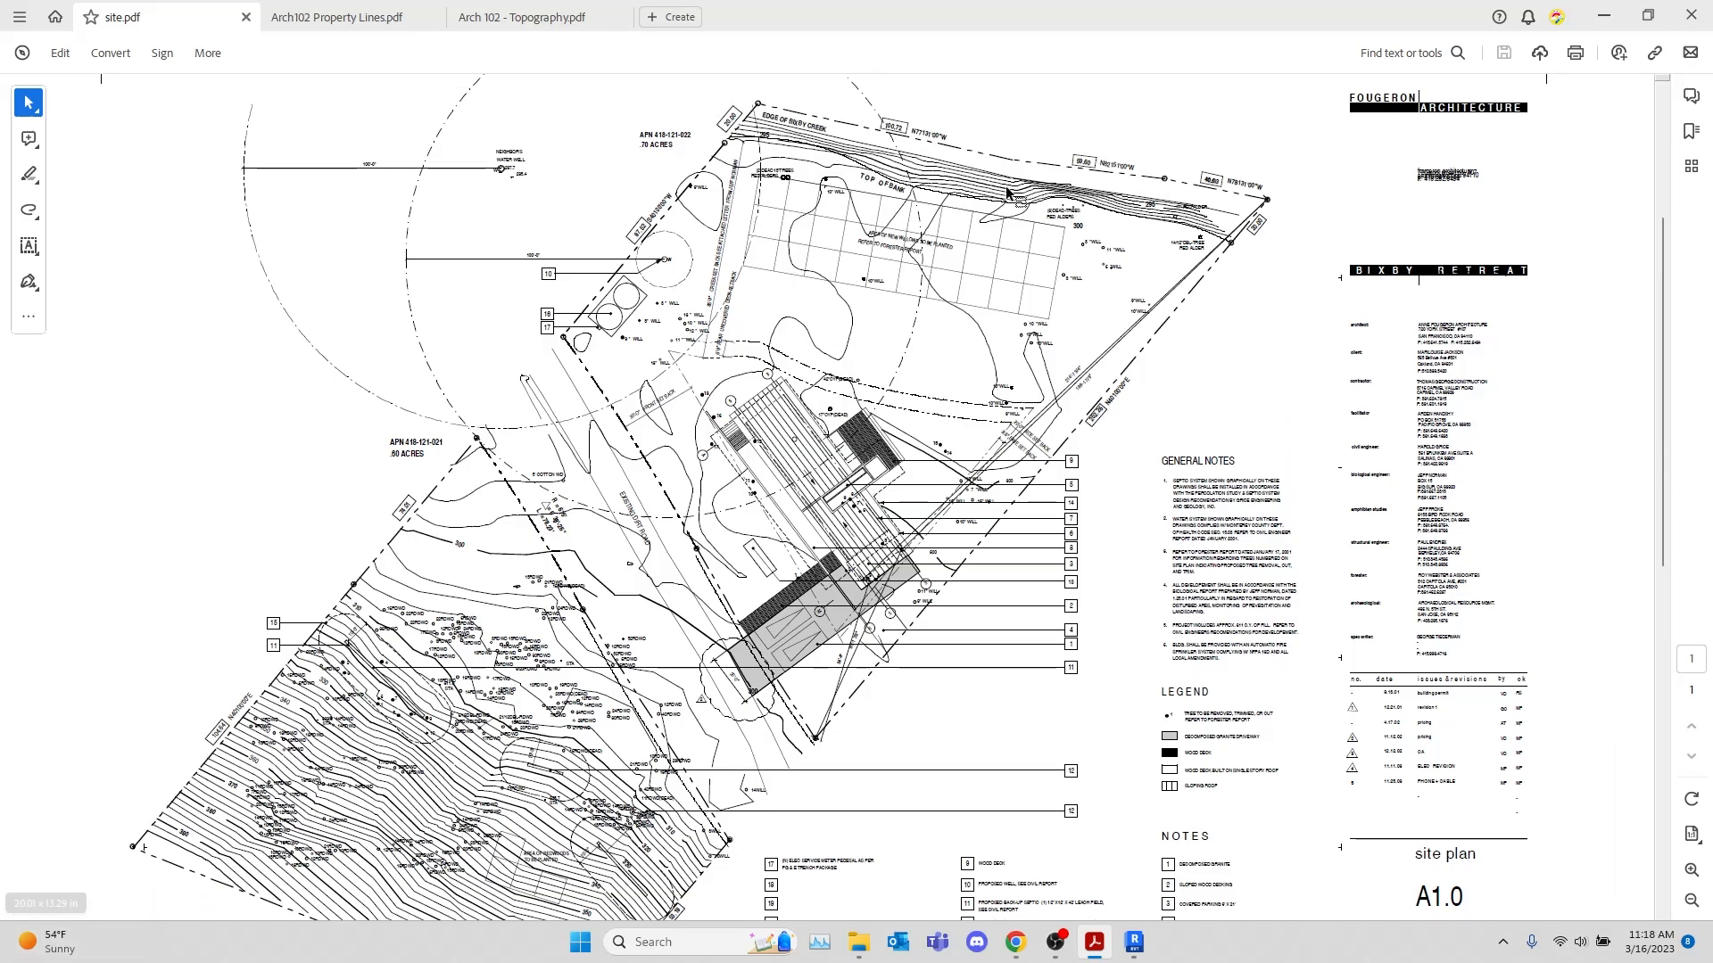
scroll(1066, 378, down, 3)
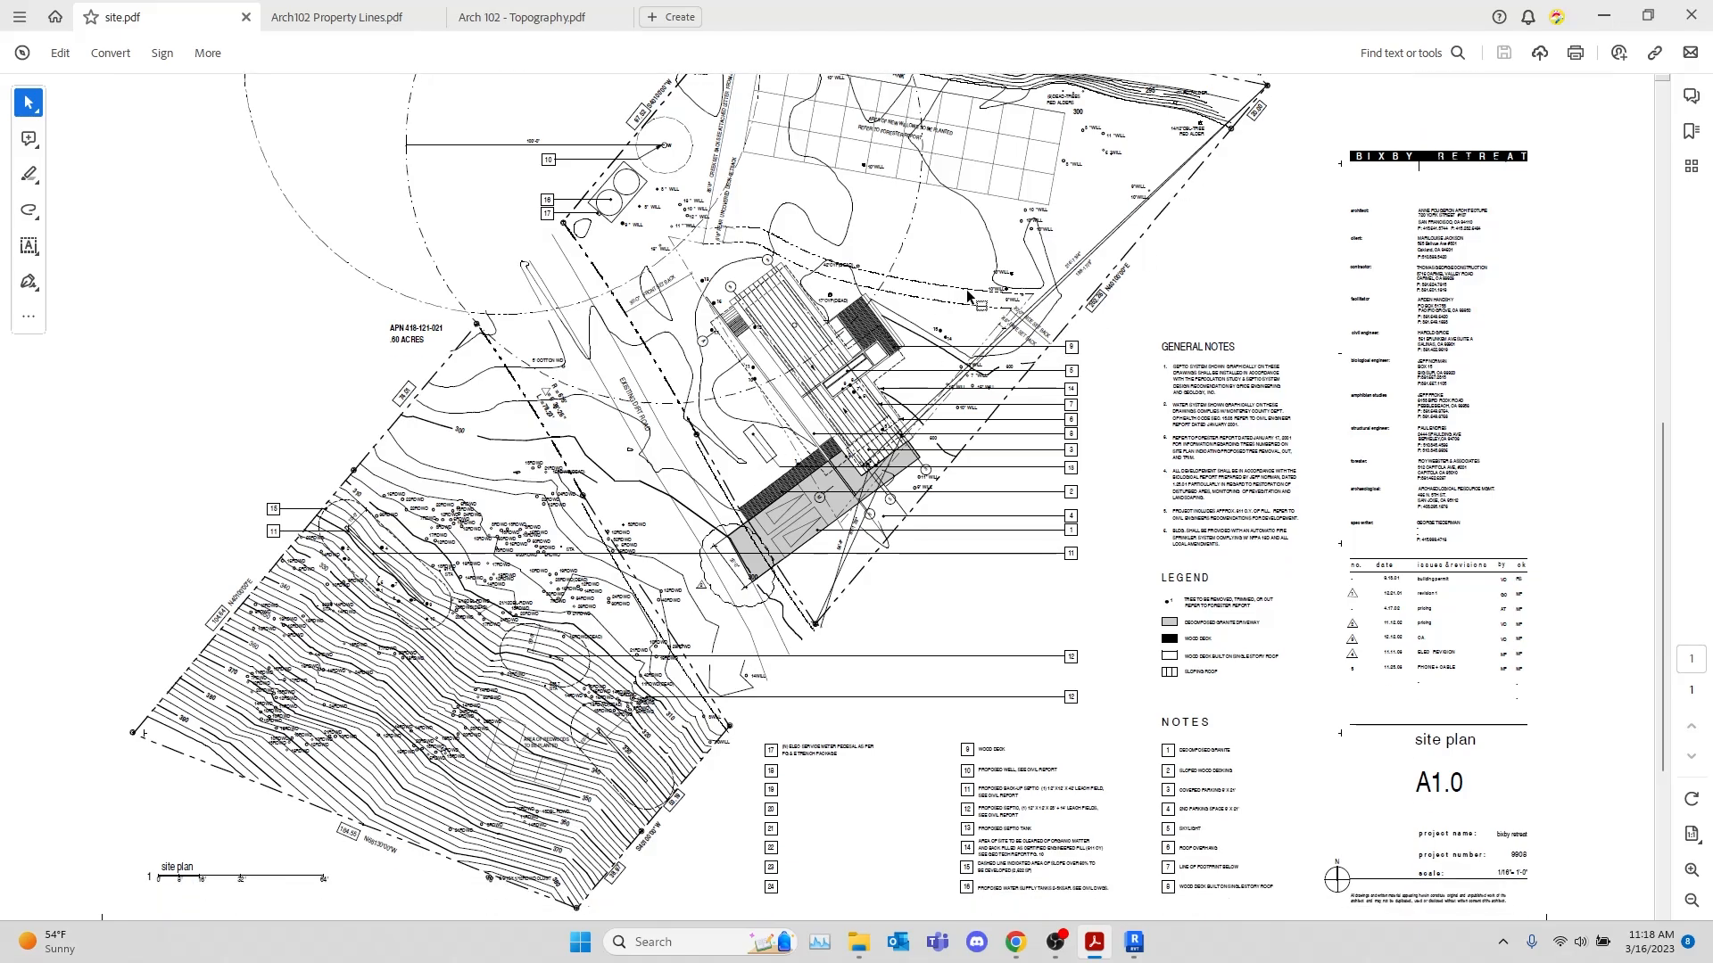
scroll(968, 295, up, 3)
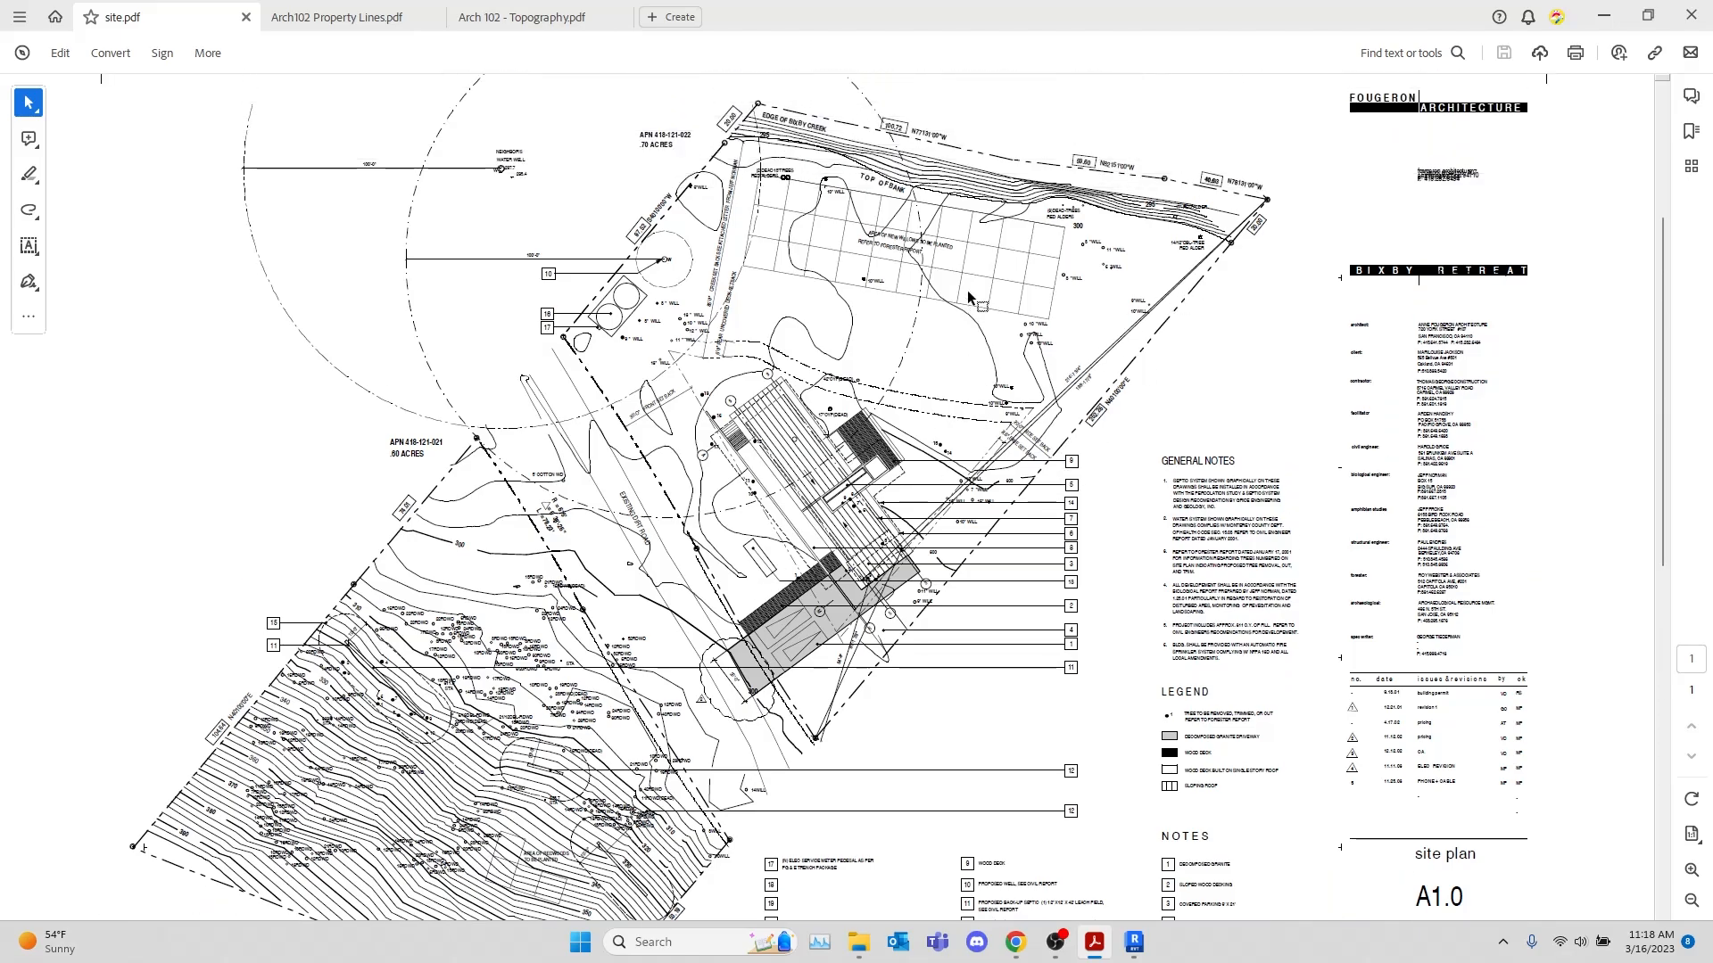
click(1602, 14)
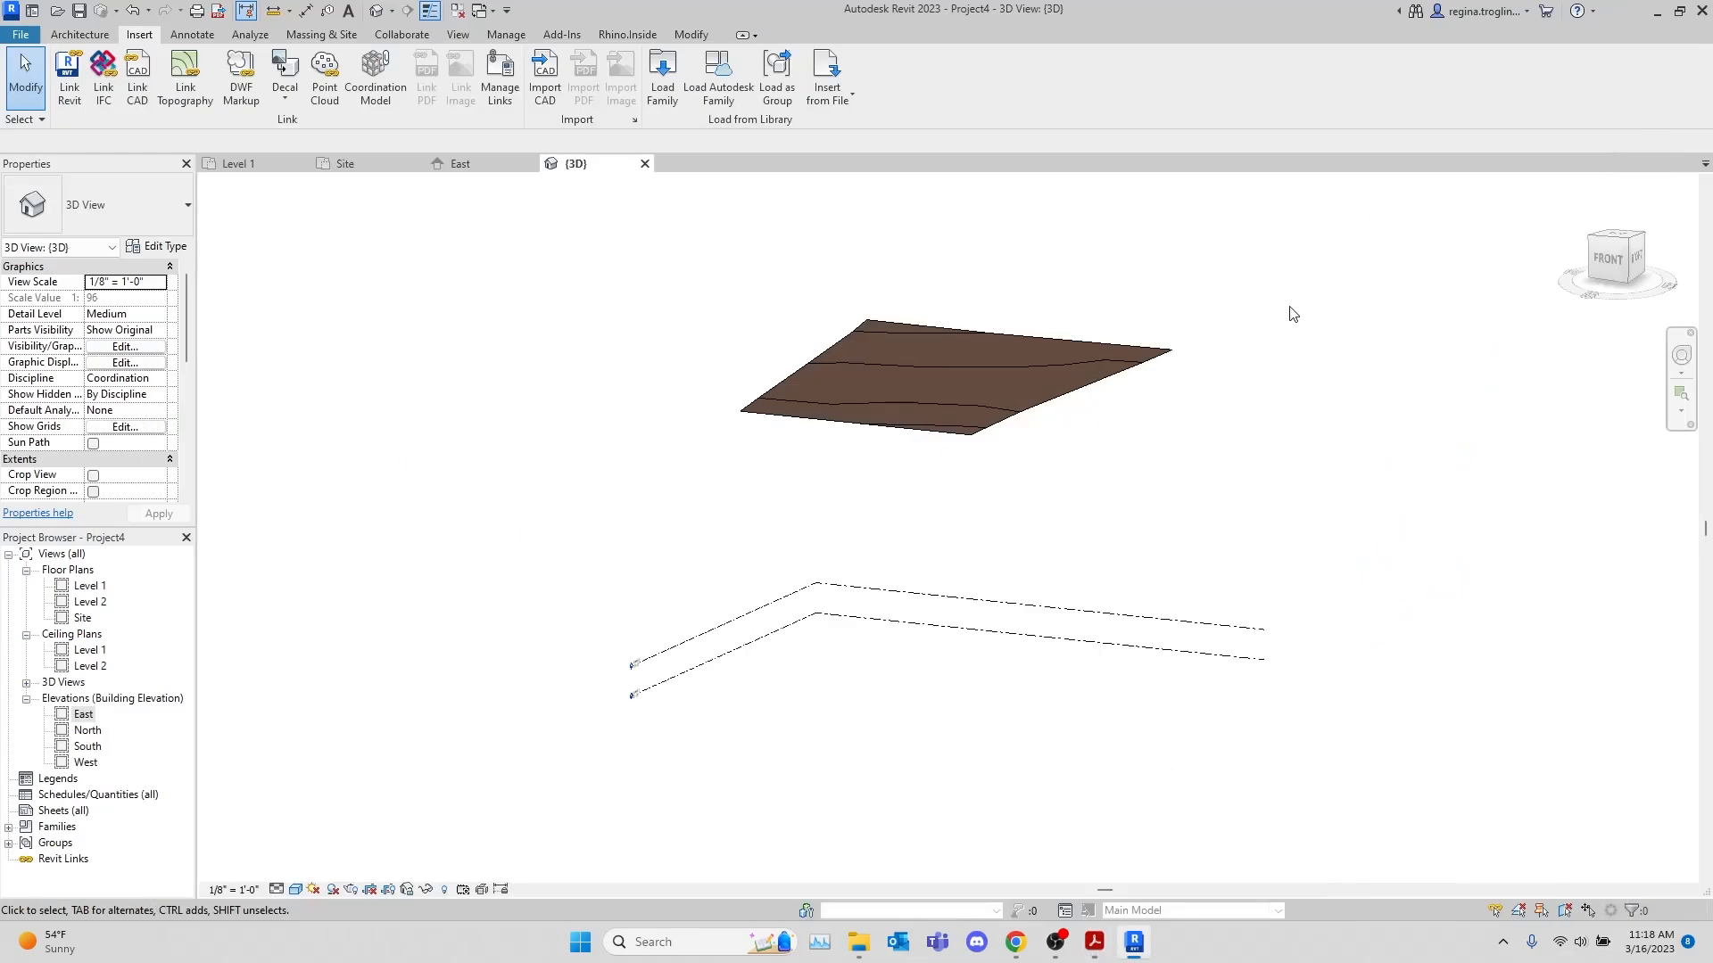
Import Site Topo Only.dwg into the Site plan at Level 1, positioned Auto - Origin to Internal Origin with auto-detected units
click(272, 166)
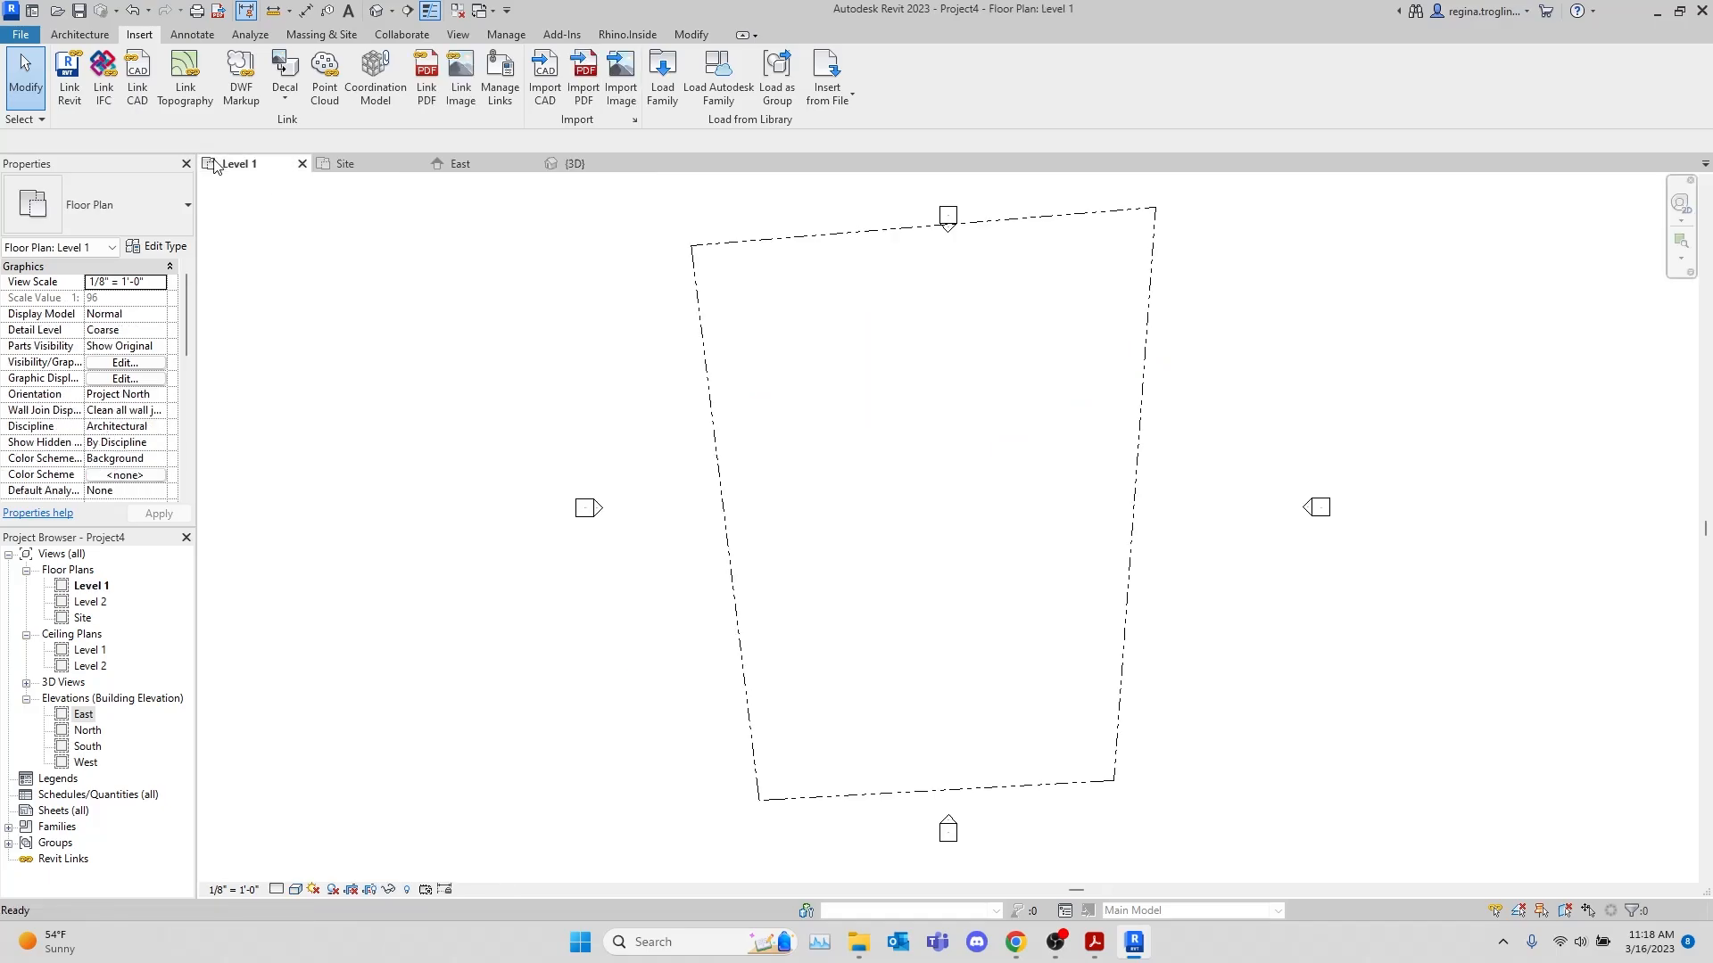
click(350, 164)
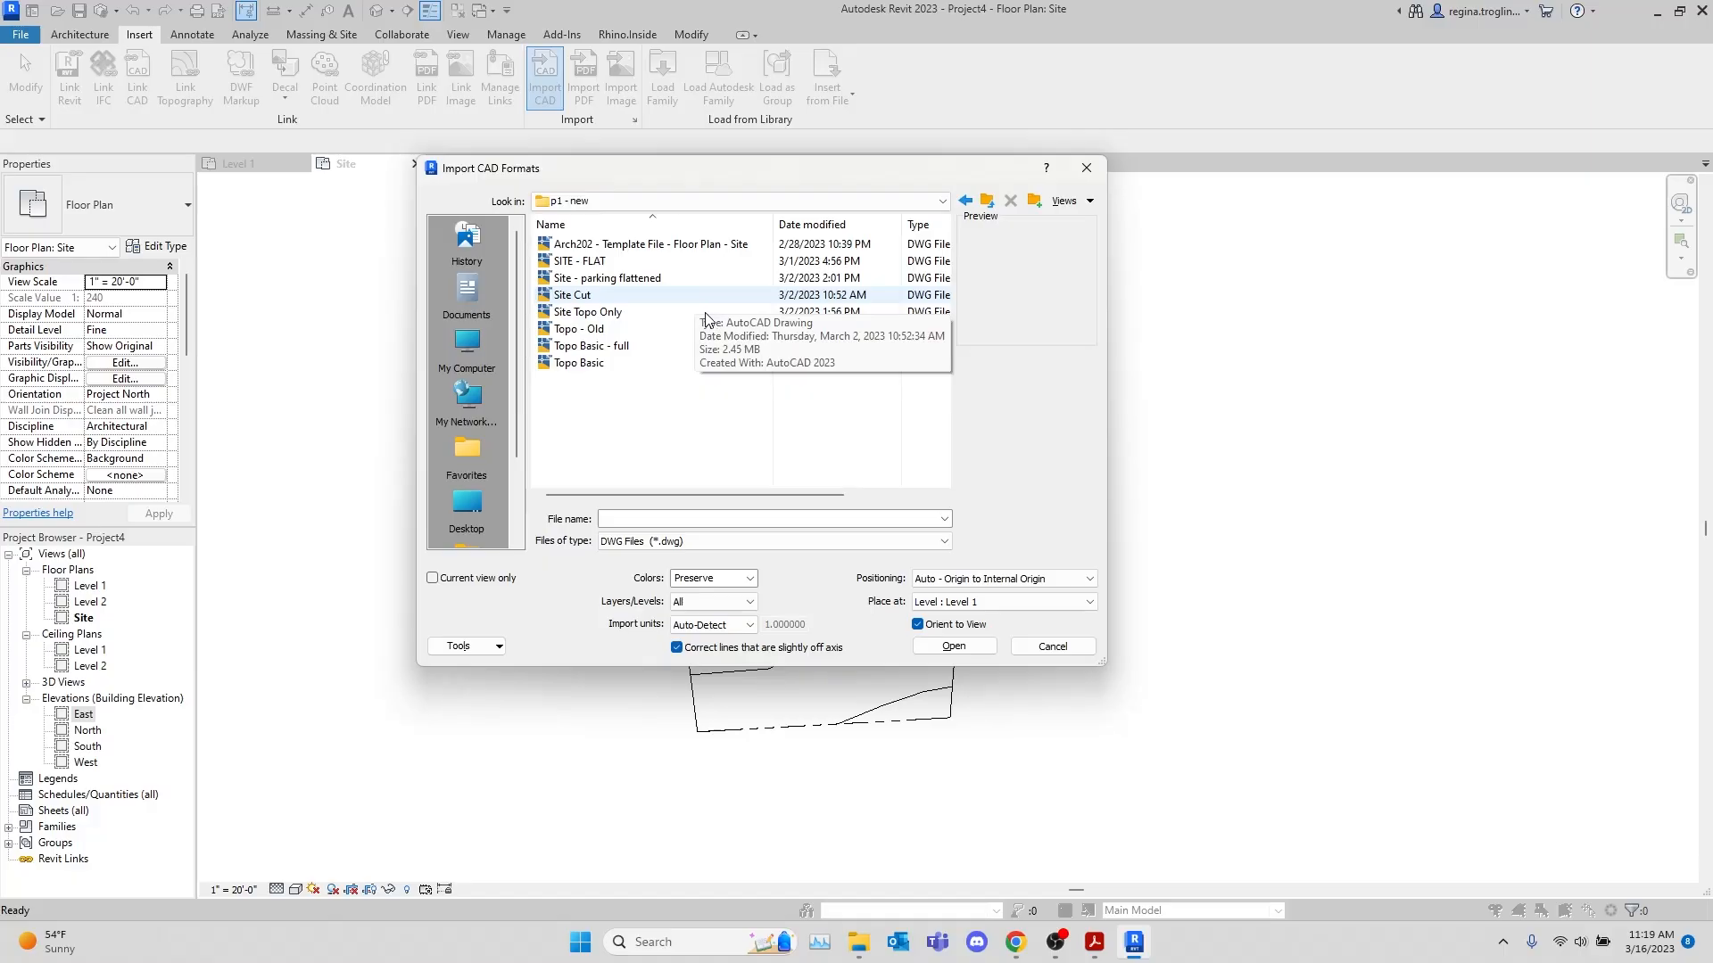
click(589, 312)
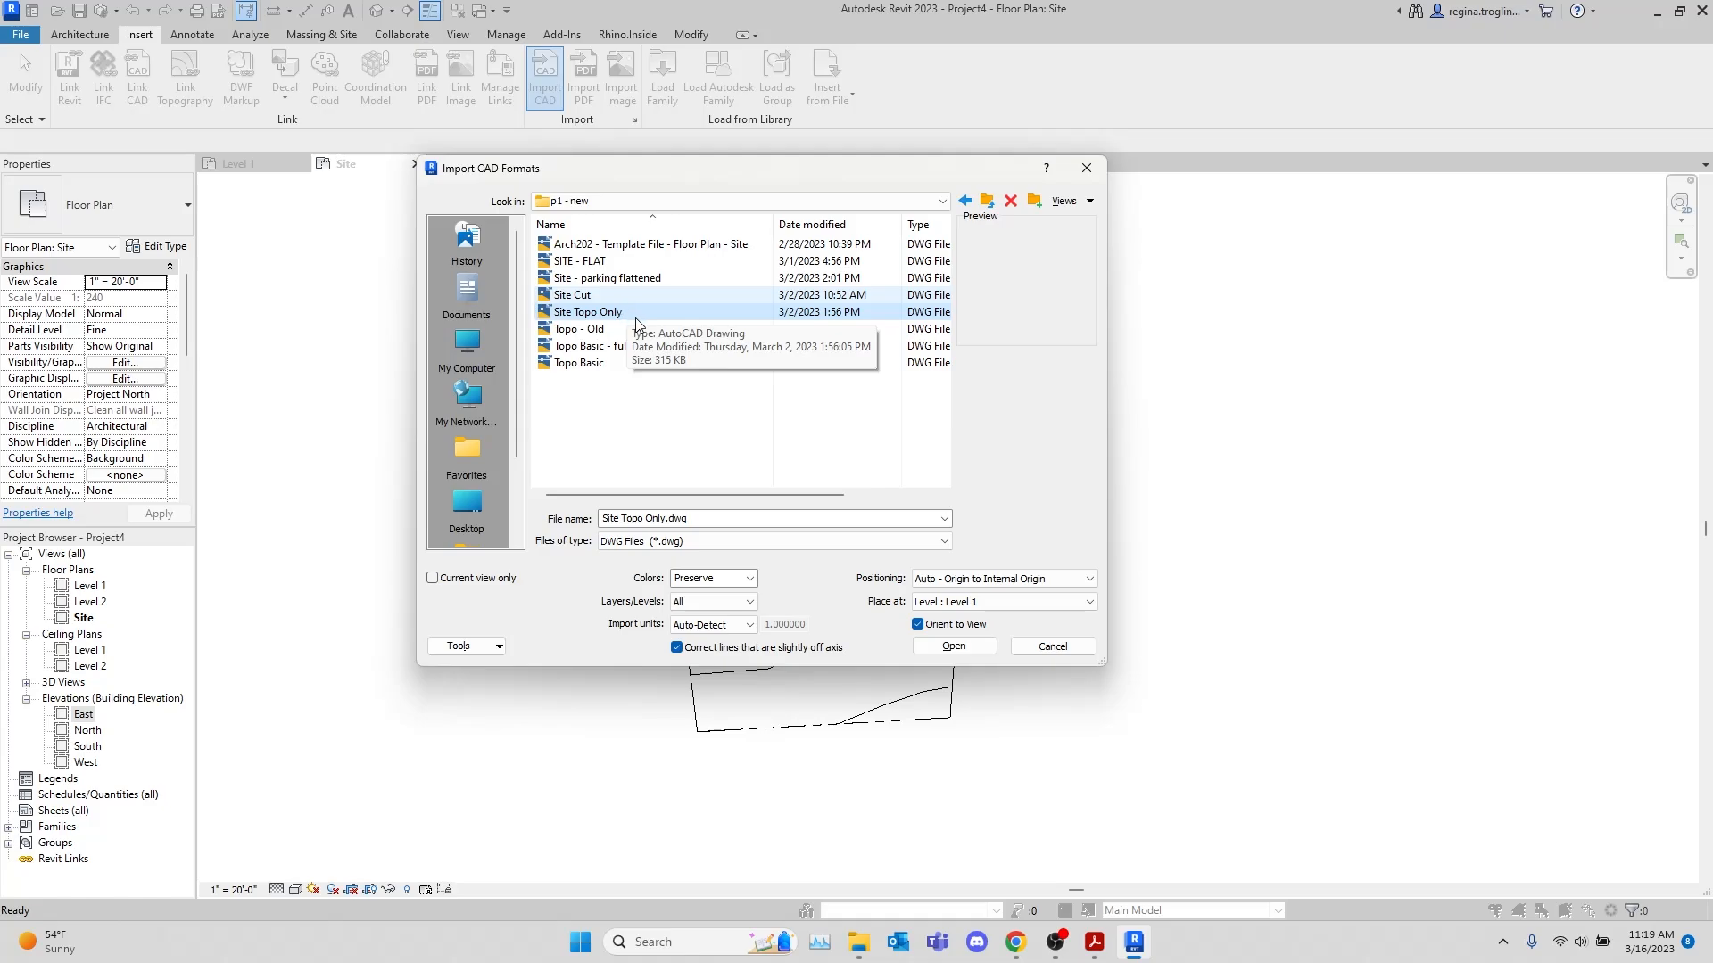
double_click(642, 314)
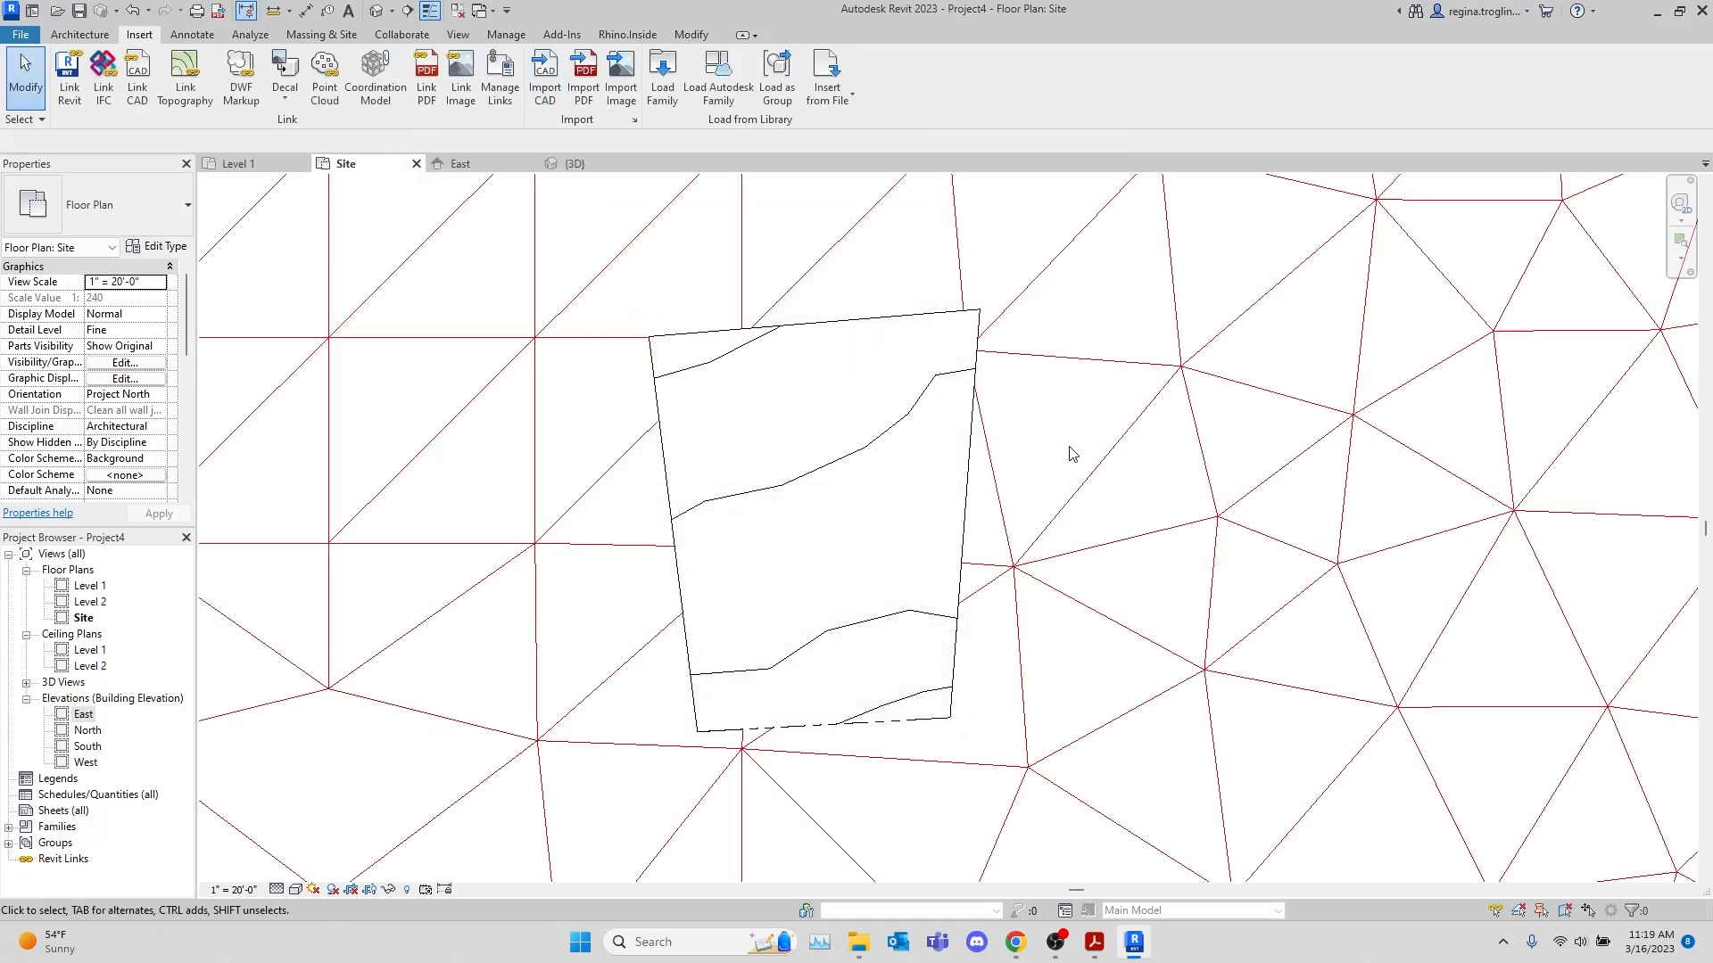
scroll(1052, 446, down, 5)
scroll(1020, 430, down, 4)
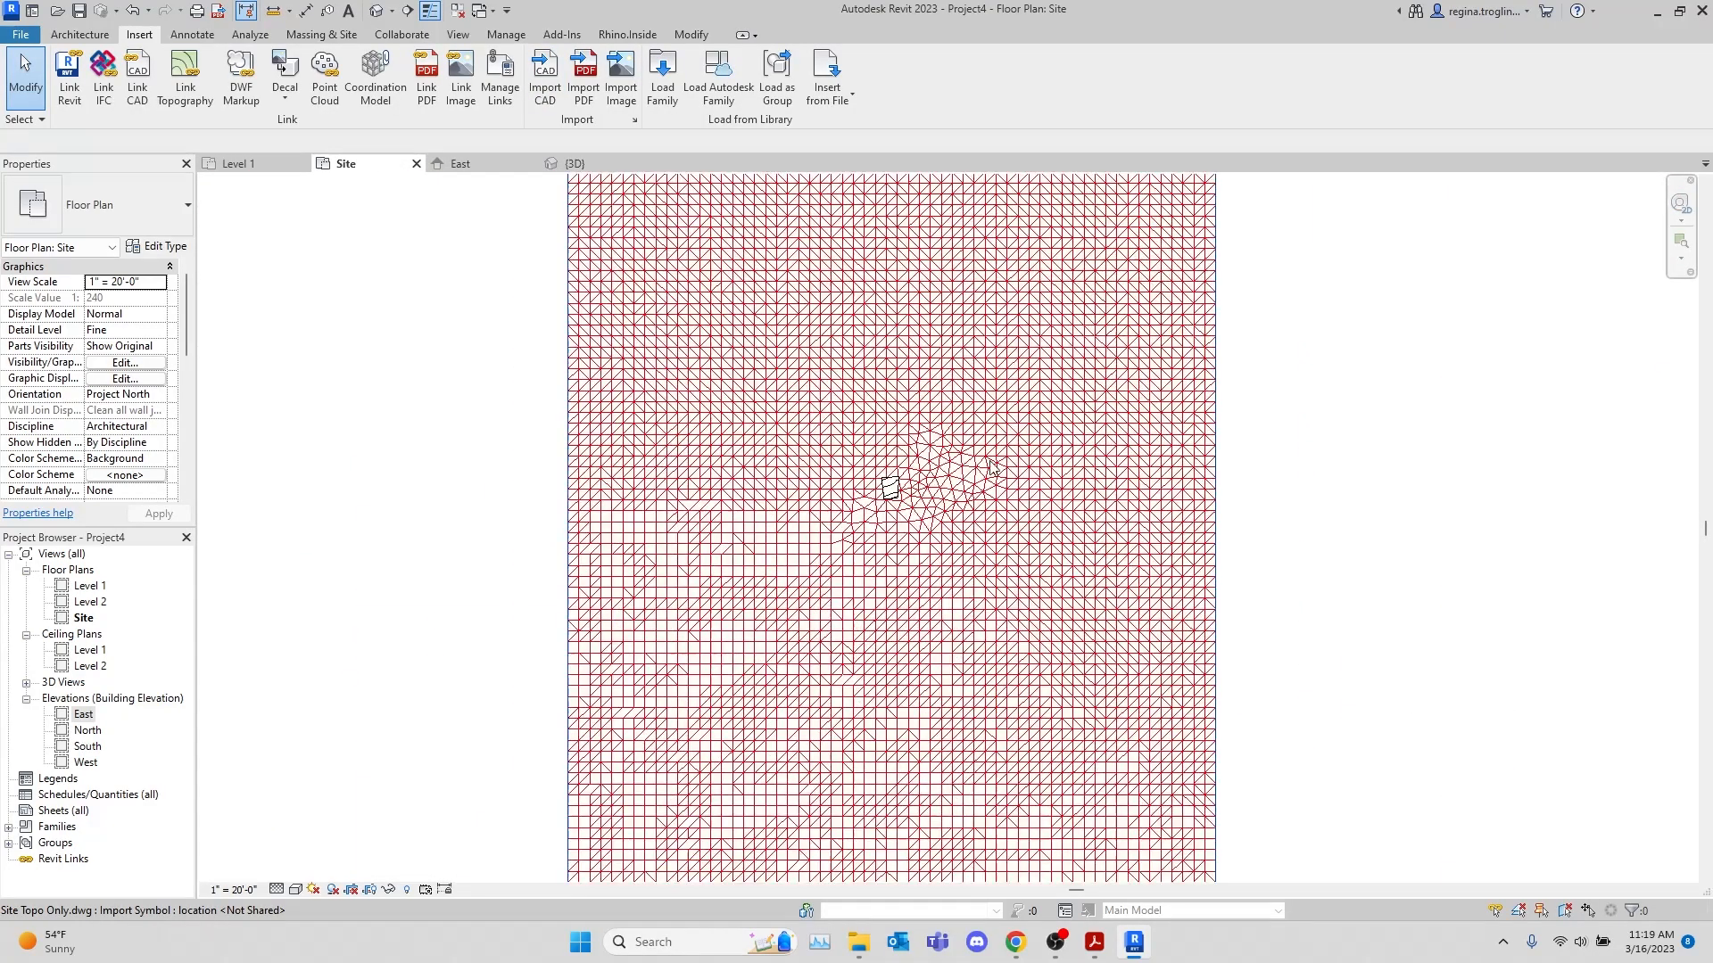
Hide the small hand-modelled toposurface element in the 3D view of the imported terrain
click(574, 164)
scroll(788, 566, down, 5)
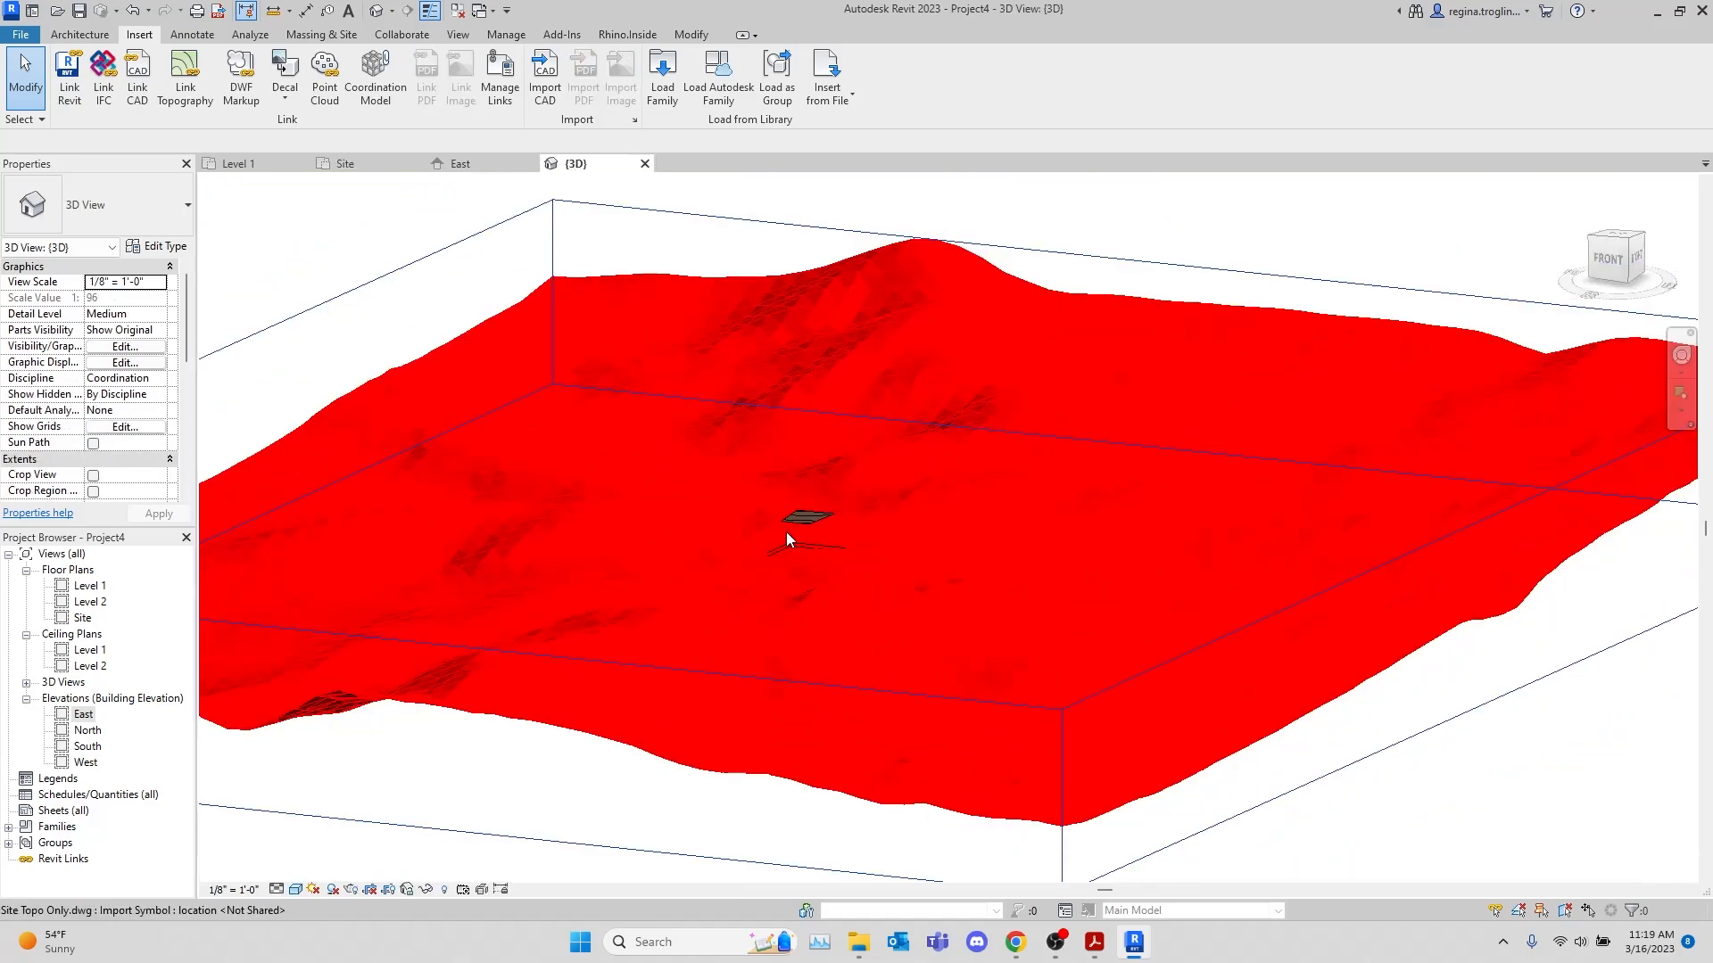
shift+middle_drag(542, 711, 944, 676)
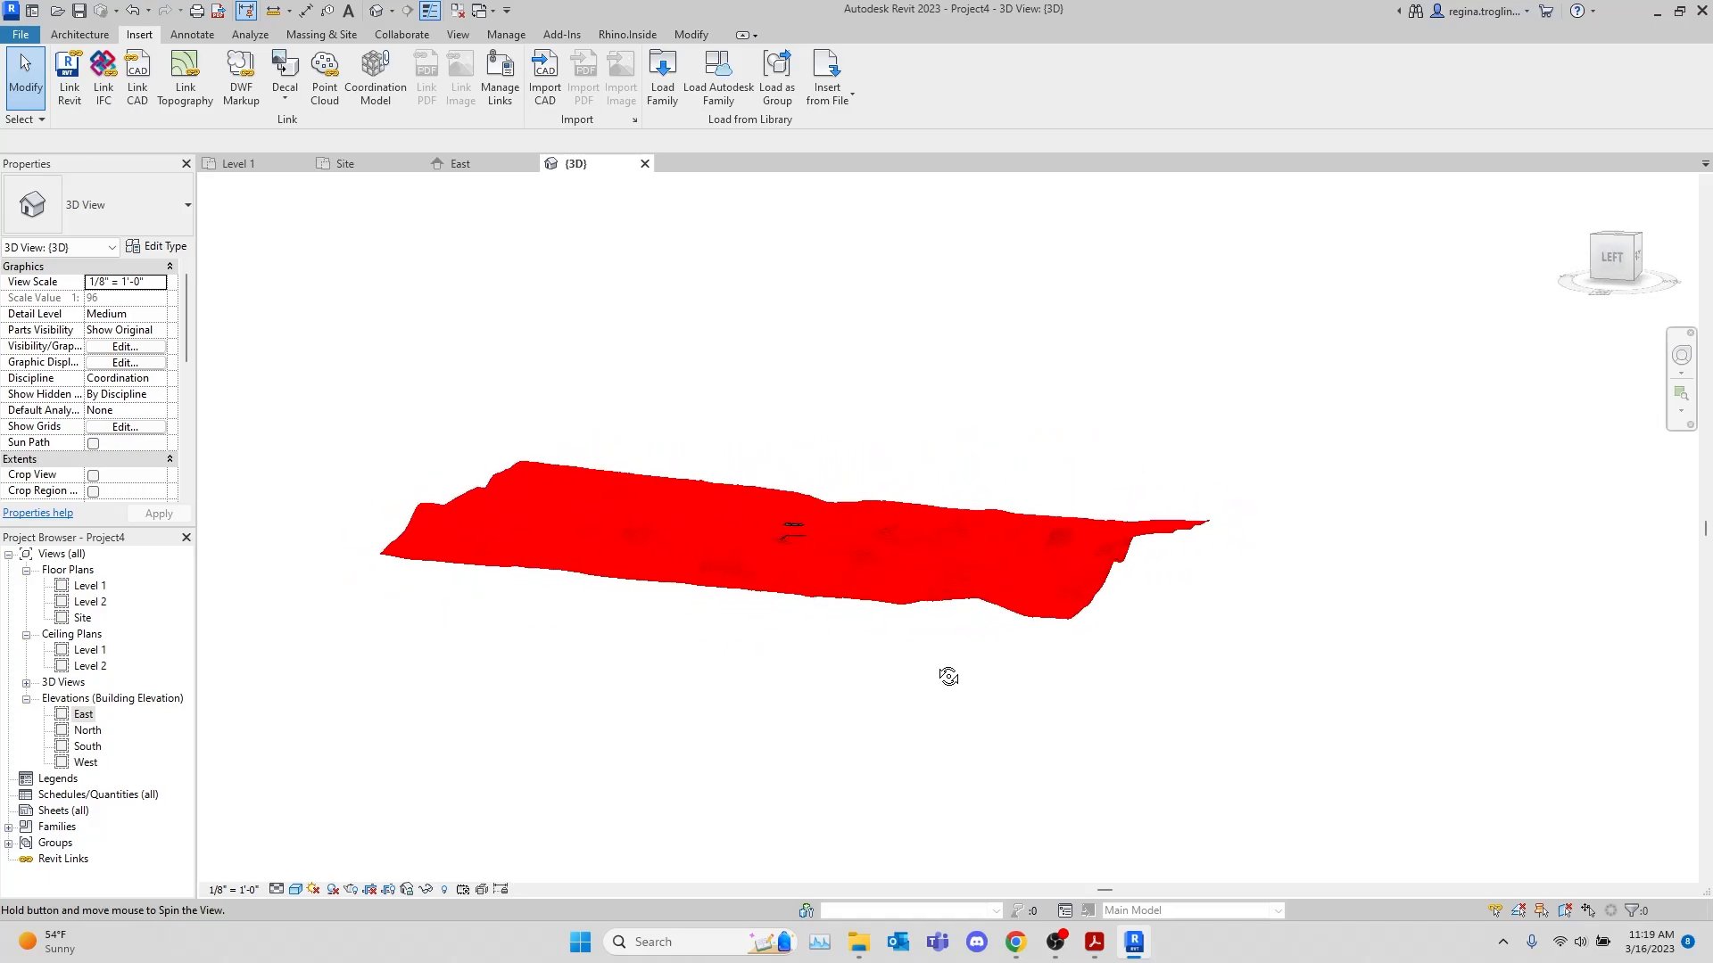
scroll(780, 447, up, 5)
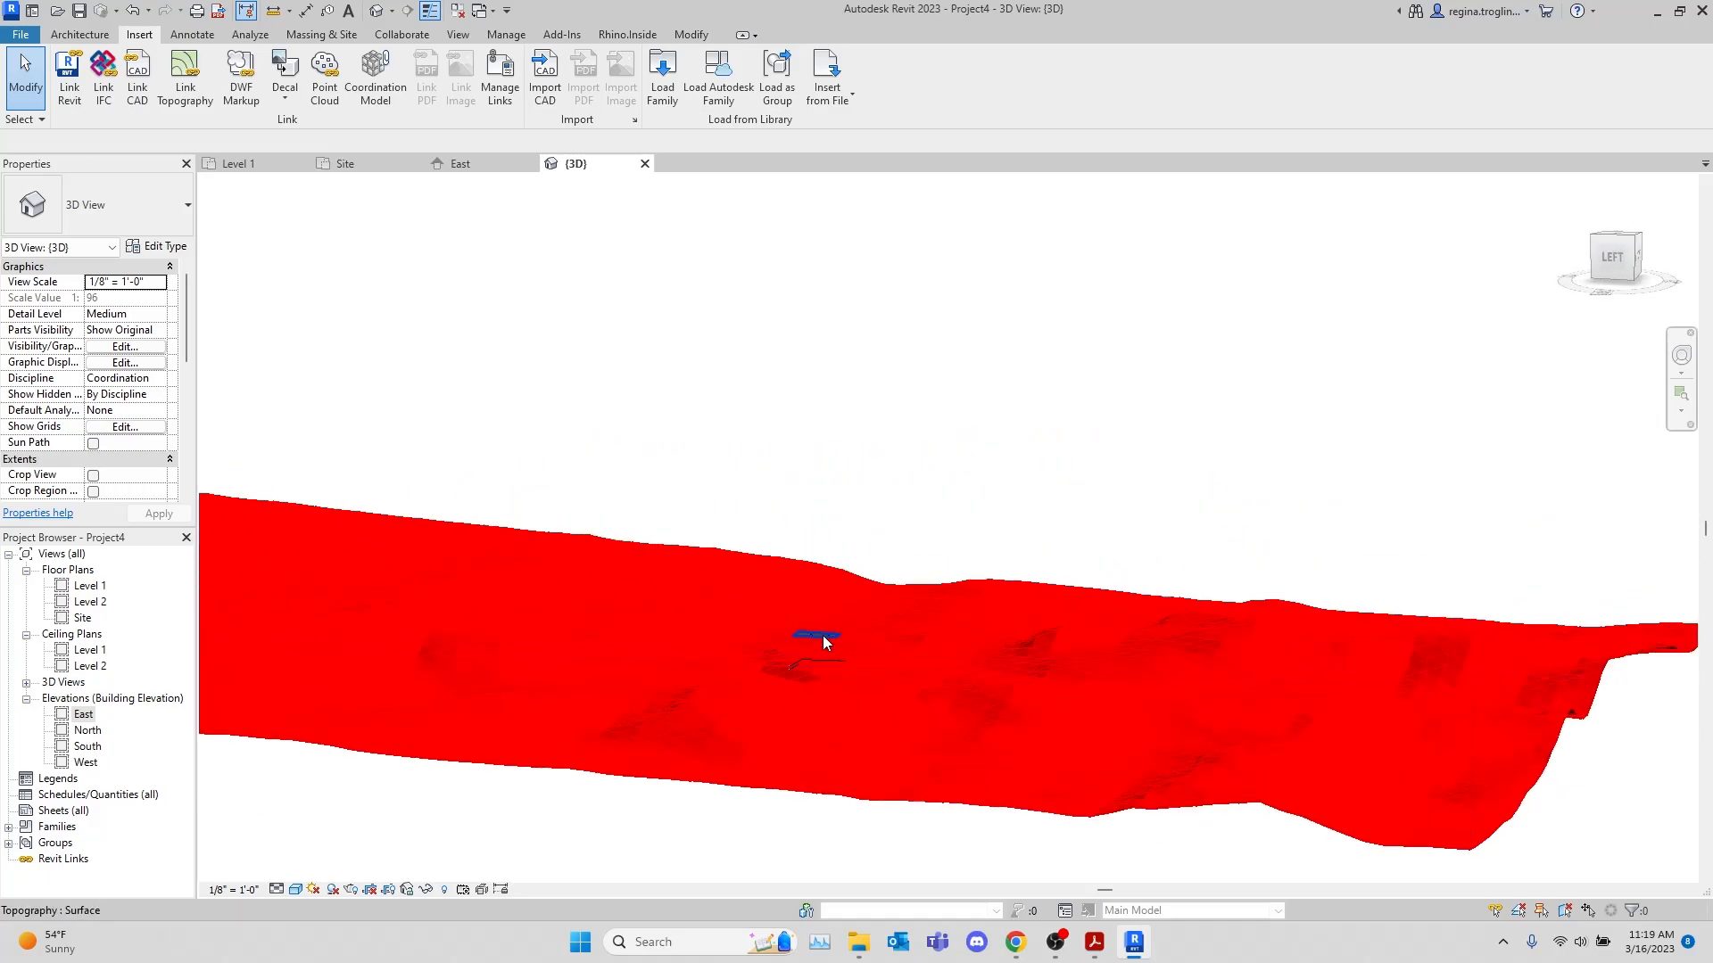
click(822, 636)
right_click(821, 635)
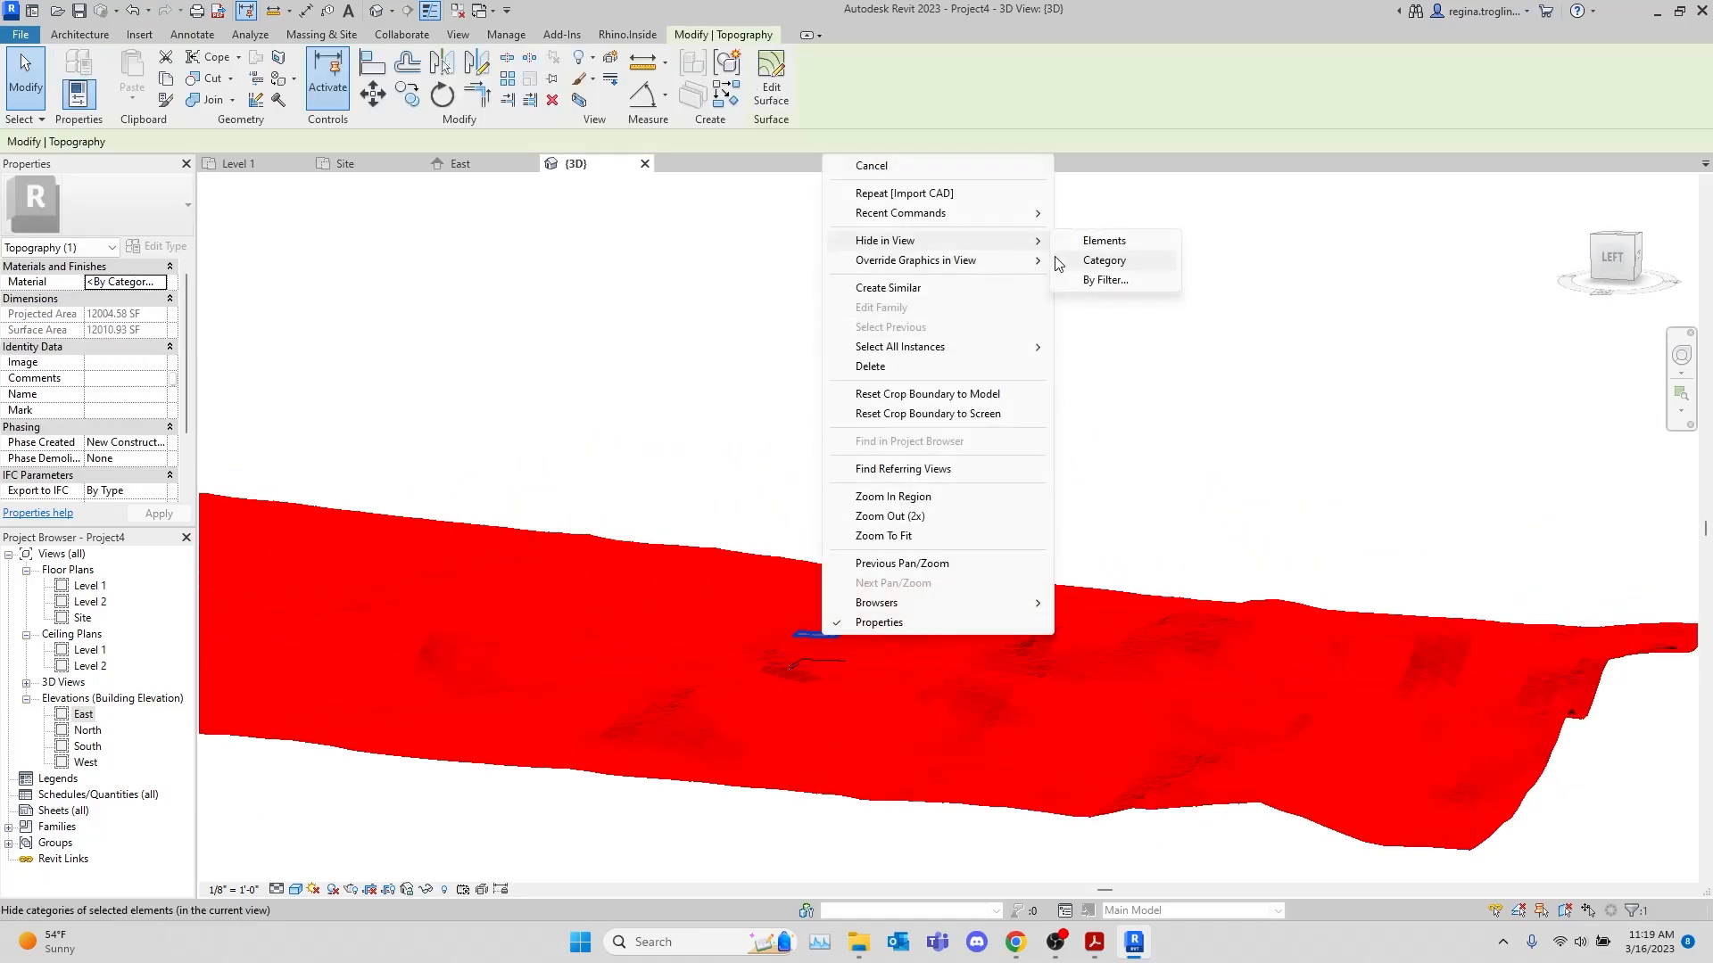
click(1275, 531)
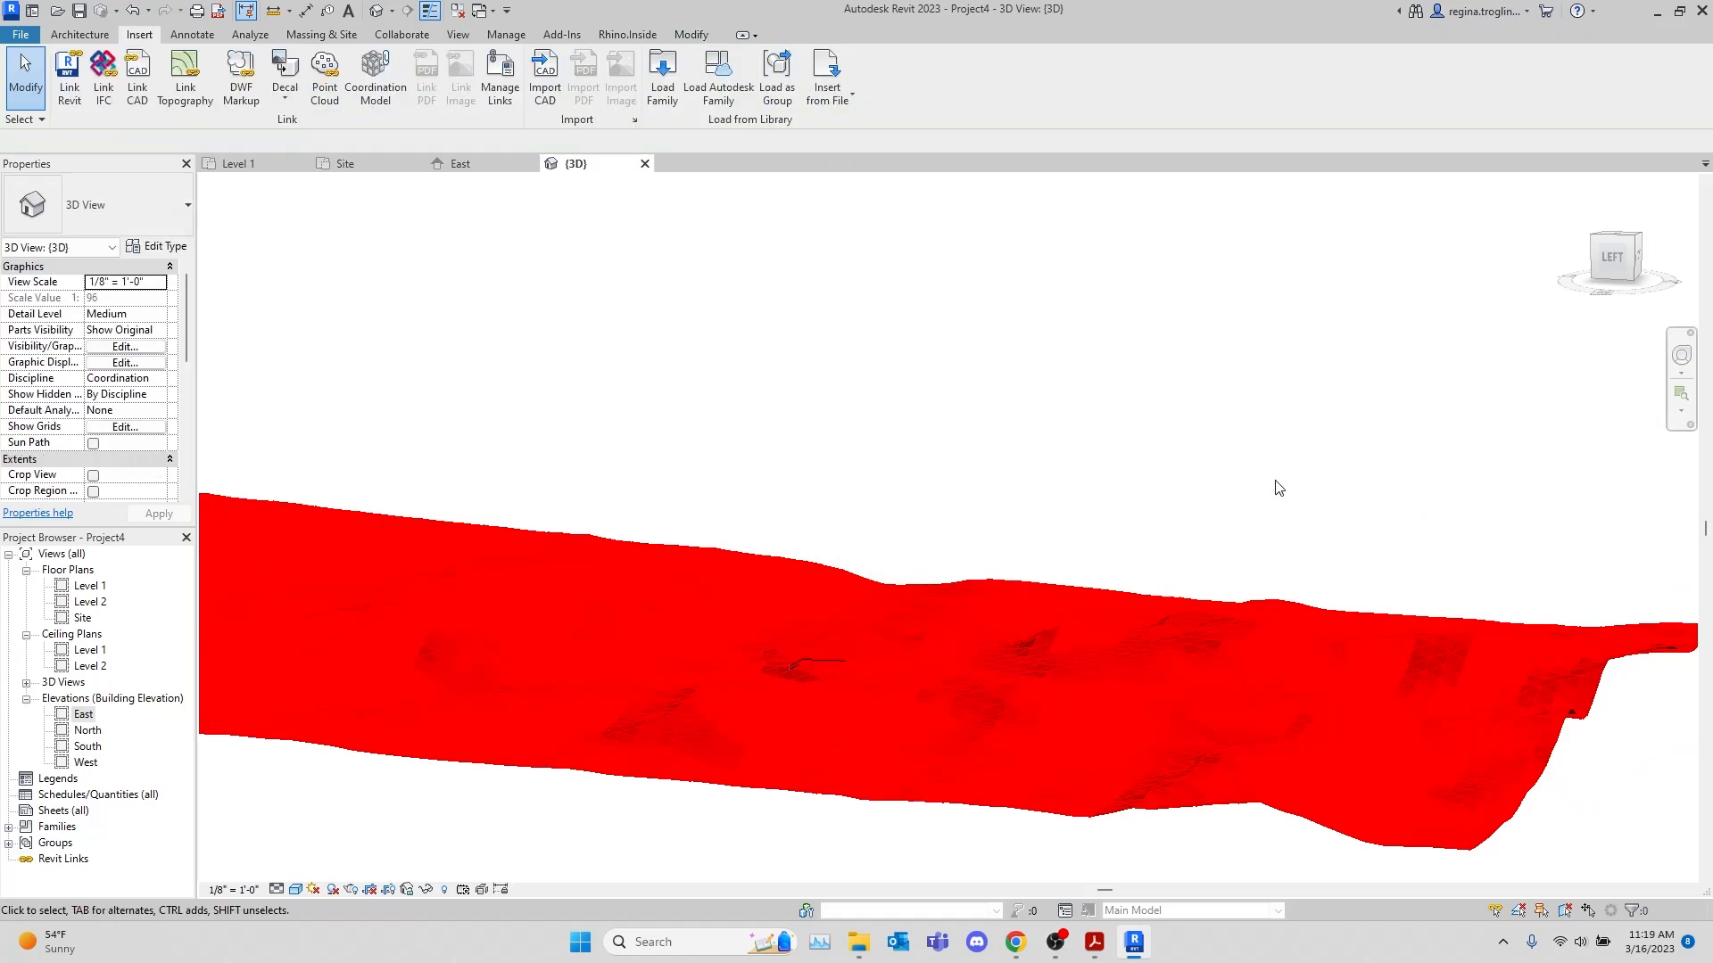
Hide the Levels category in the 3D view so only the imported terrain is displayed
shift+middle_drag(1275, 488, 1293, 550)
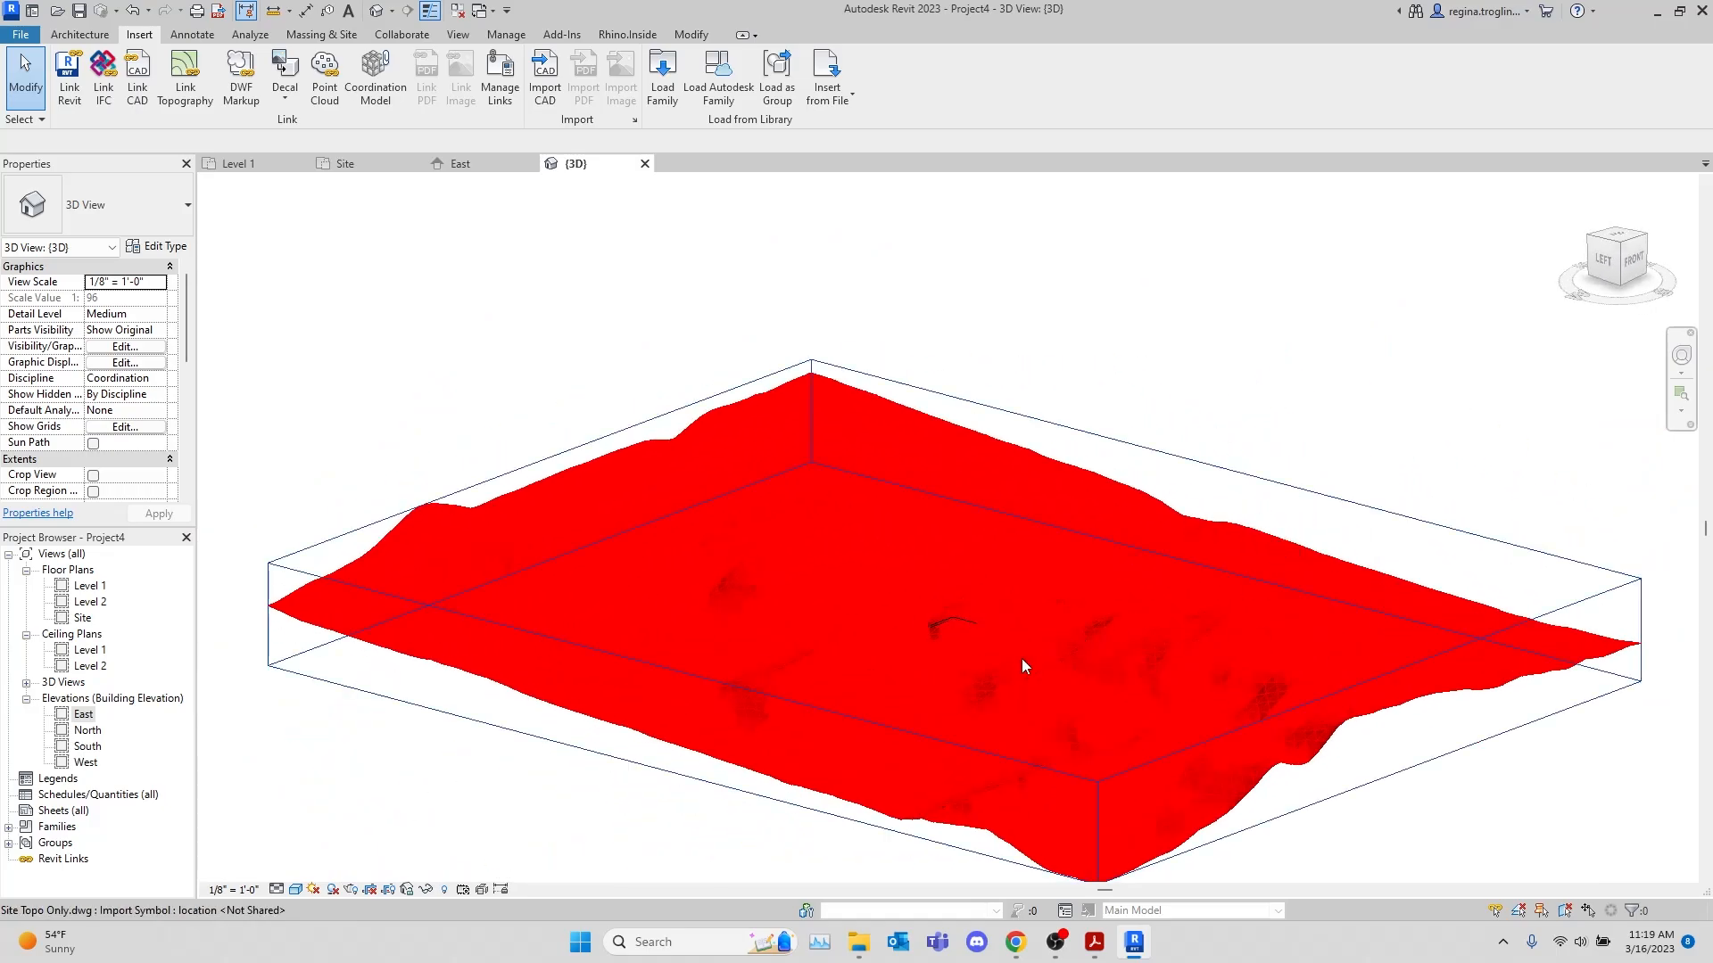
shift+middle_drag(964, 707, 1250, 578)
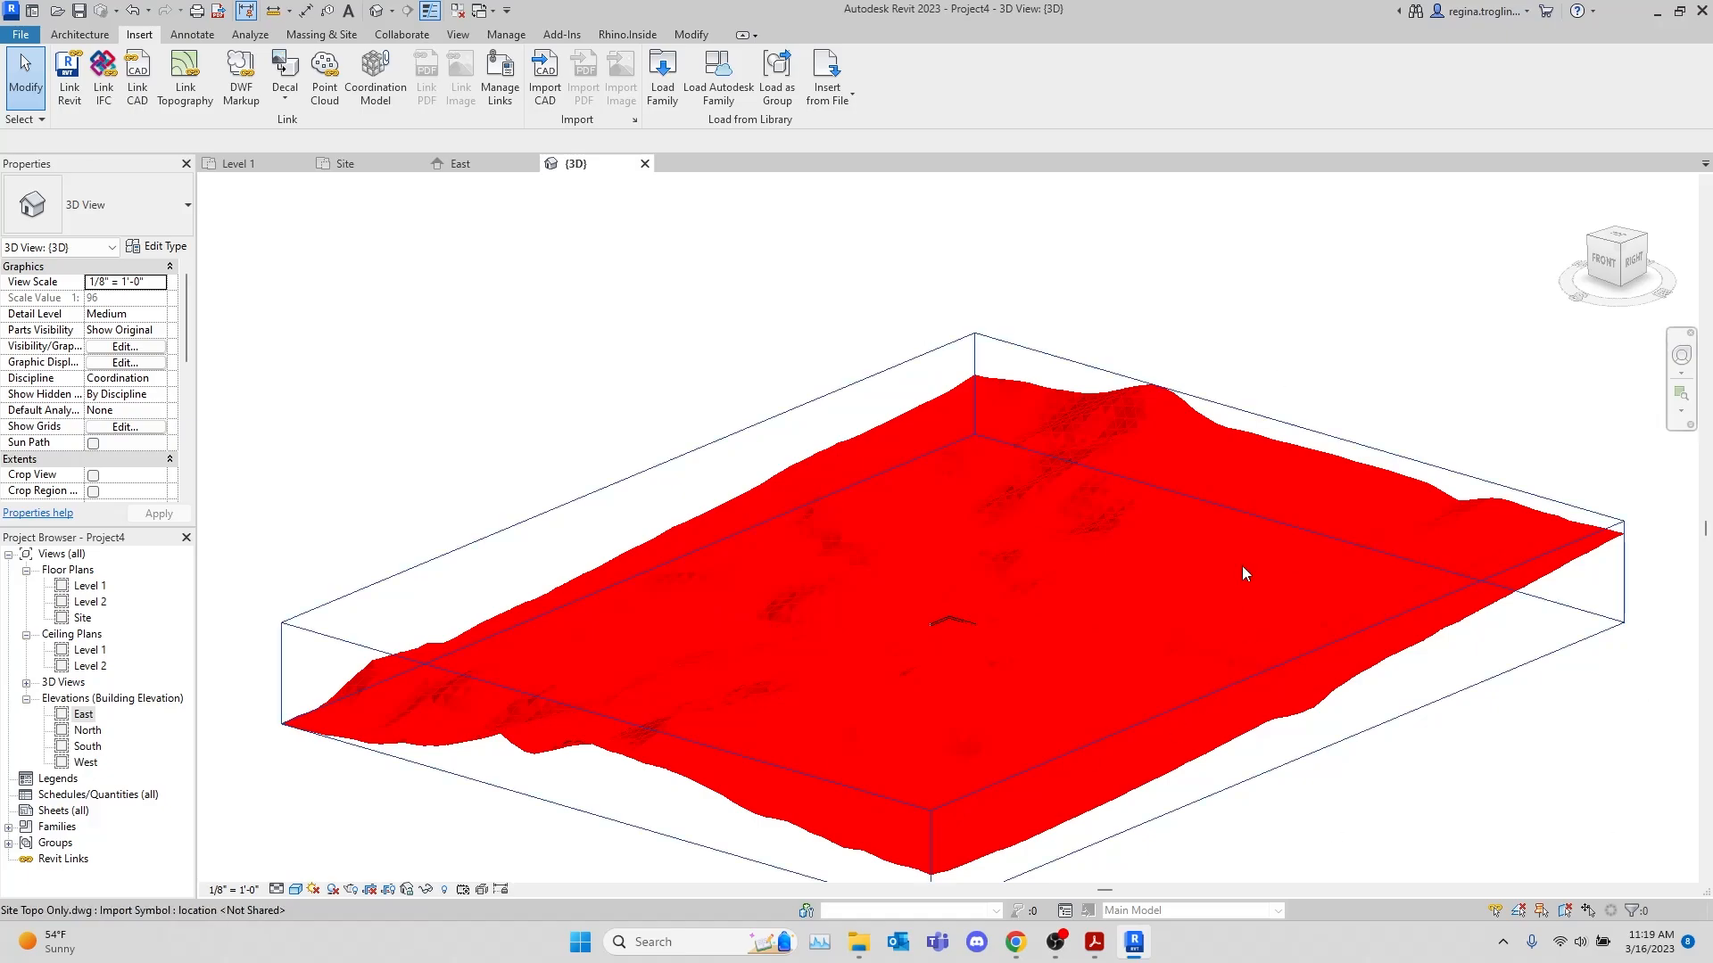
shift+middle_drag(783, 703, 650, 806)
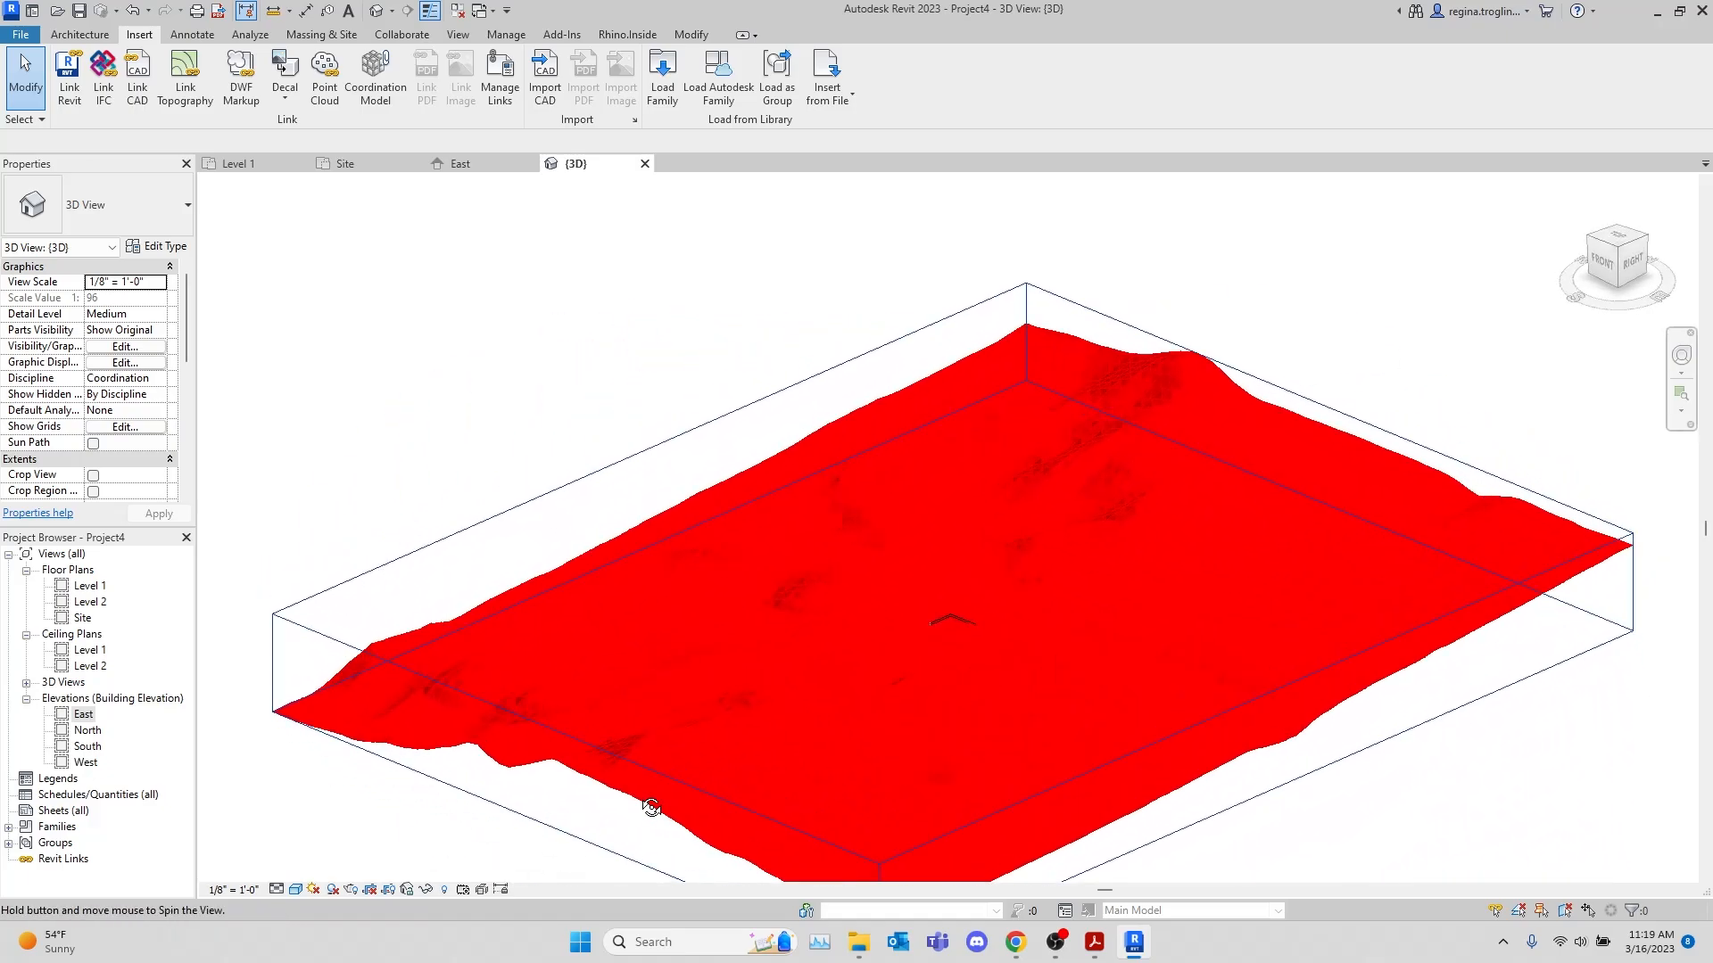
scroll(973, 553, up, 5)
scroll(976, 544, down, 3)
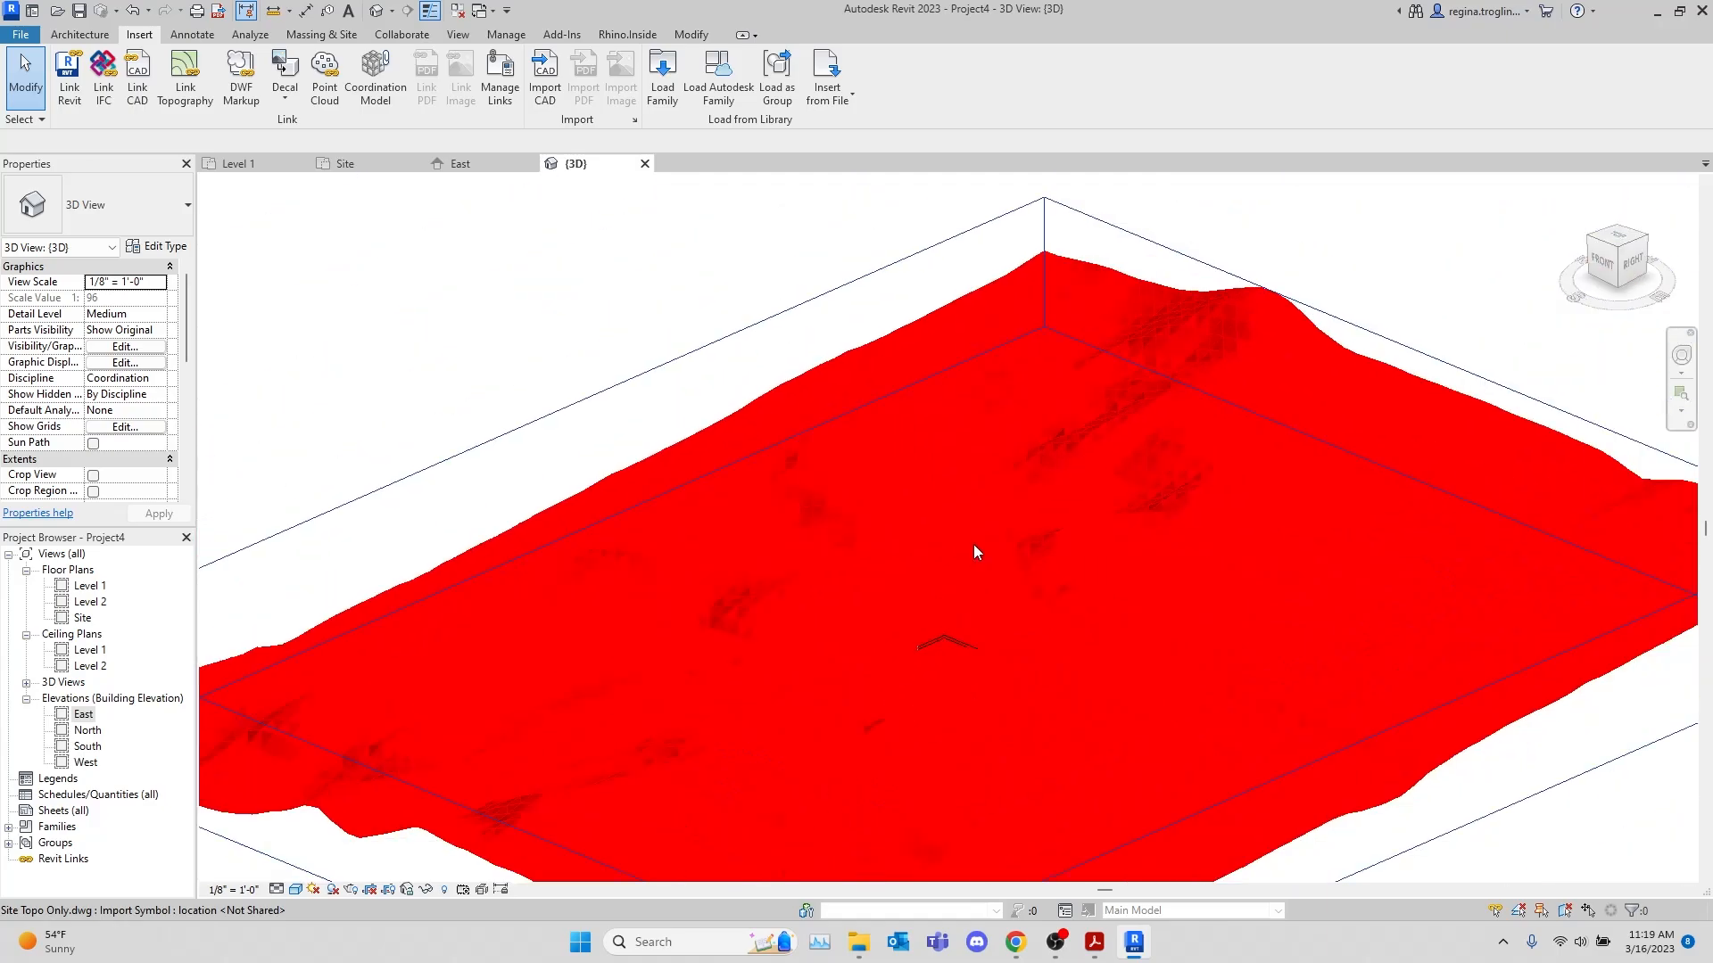
shift+middle_drag(939, 754, 987, 634)
right_click(944, 646)
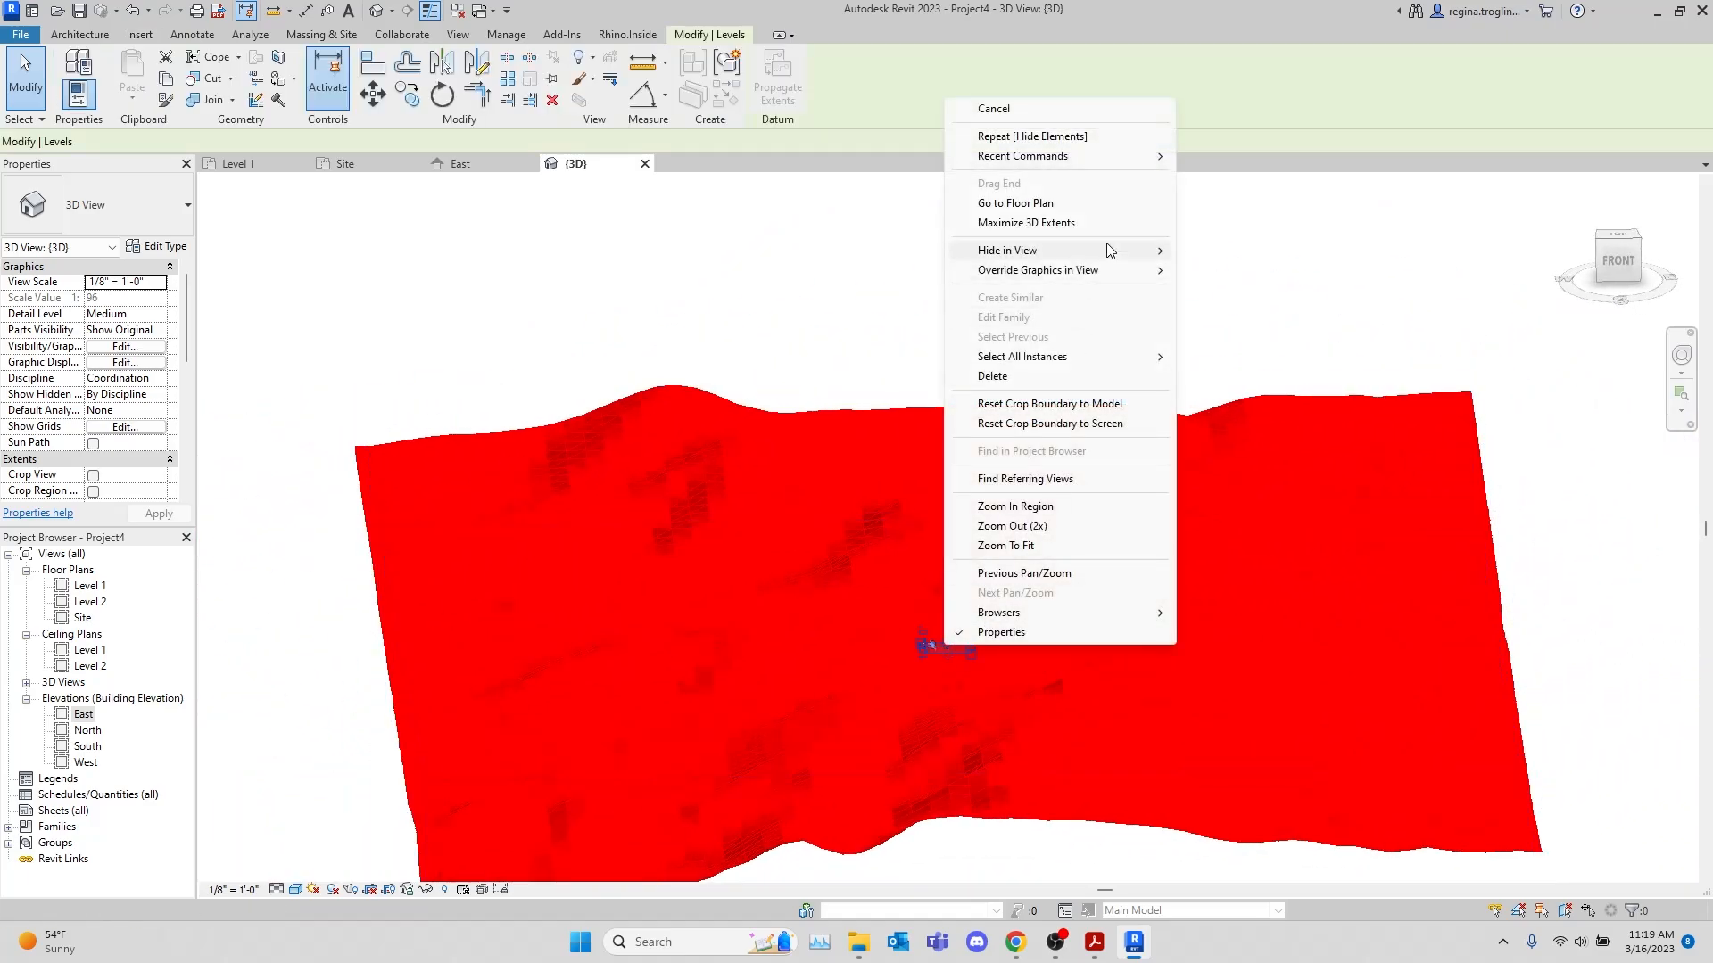
mouse_move(1106, 269)
click(1271, 273)
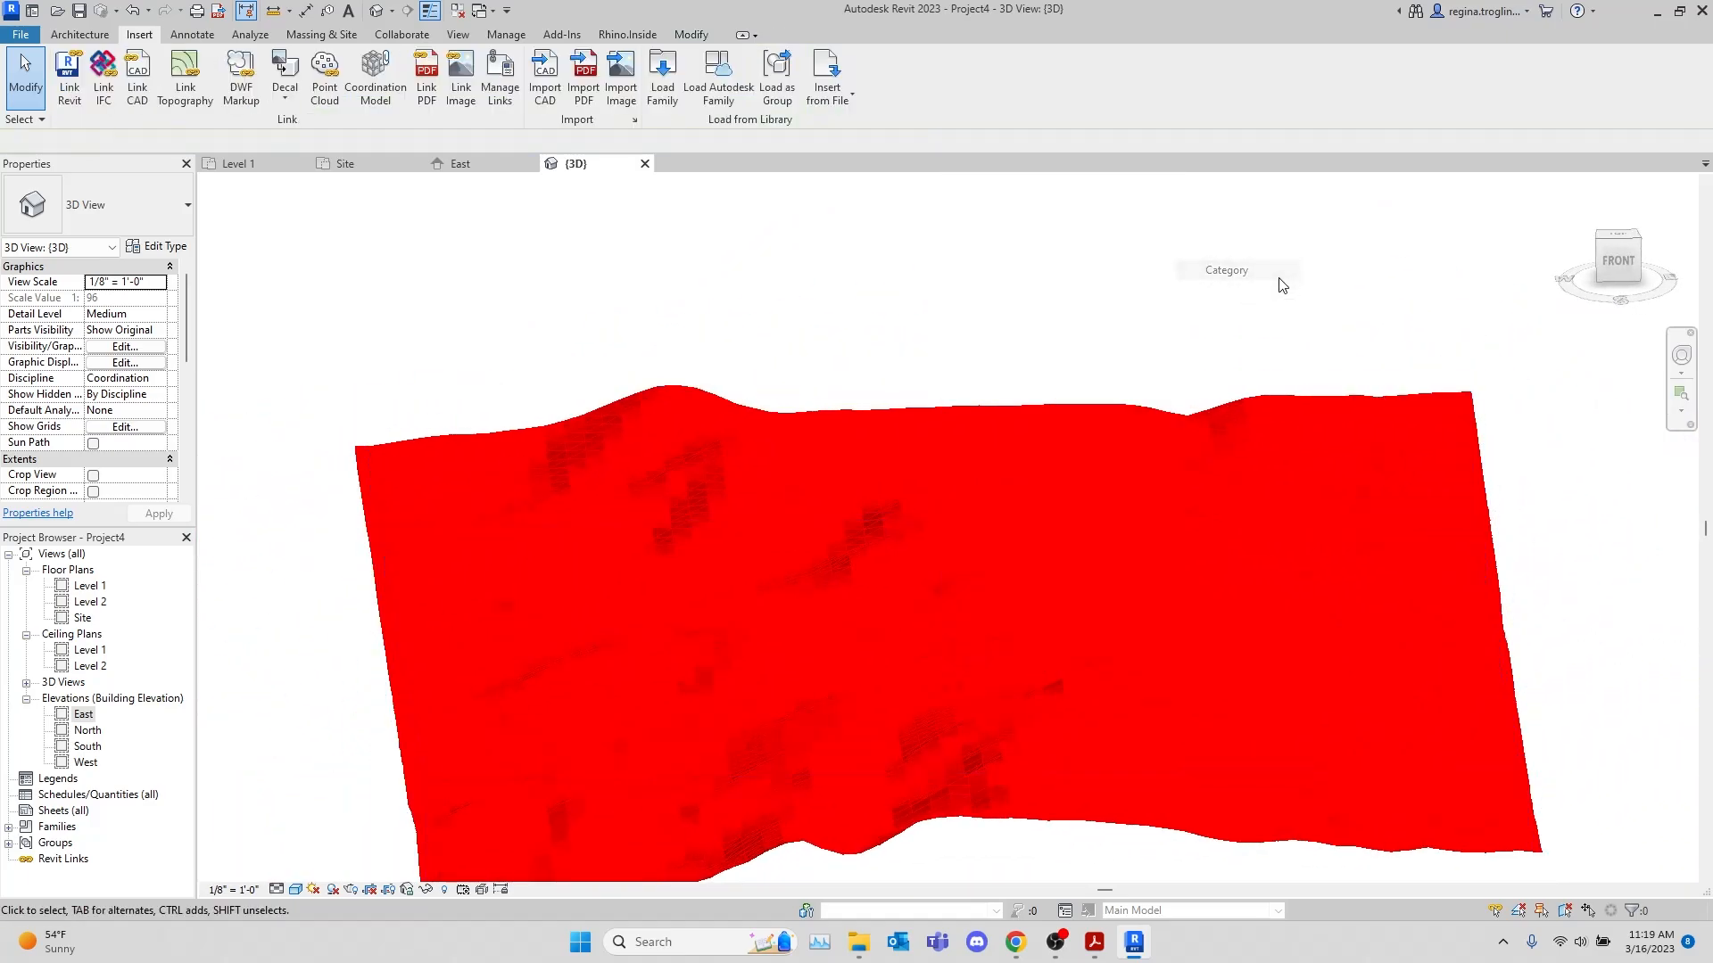
Create a toposurface from the Site Topo Only.dwg import instance, adding points from its selected layer data, and finish the surface
shift+middle_drag(910, 473, 1045, 589)
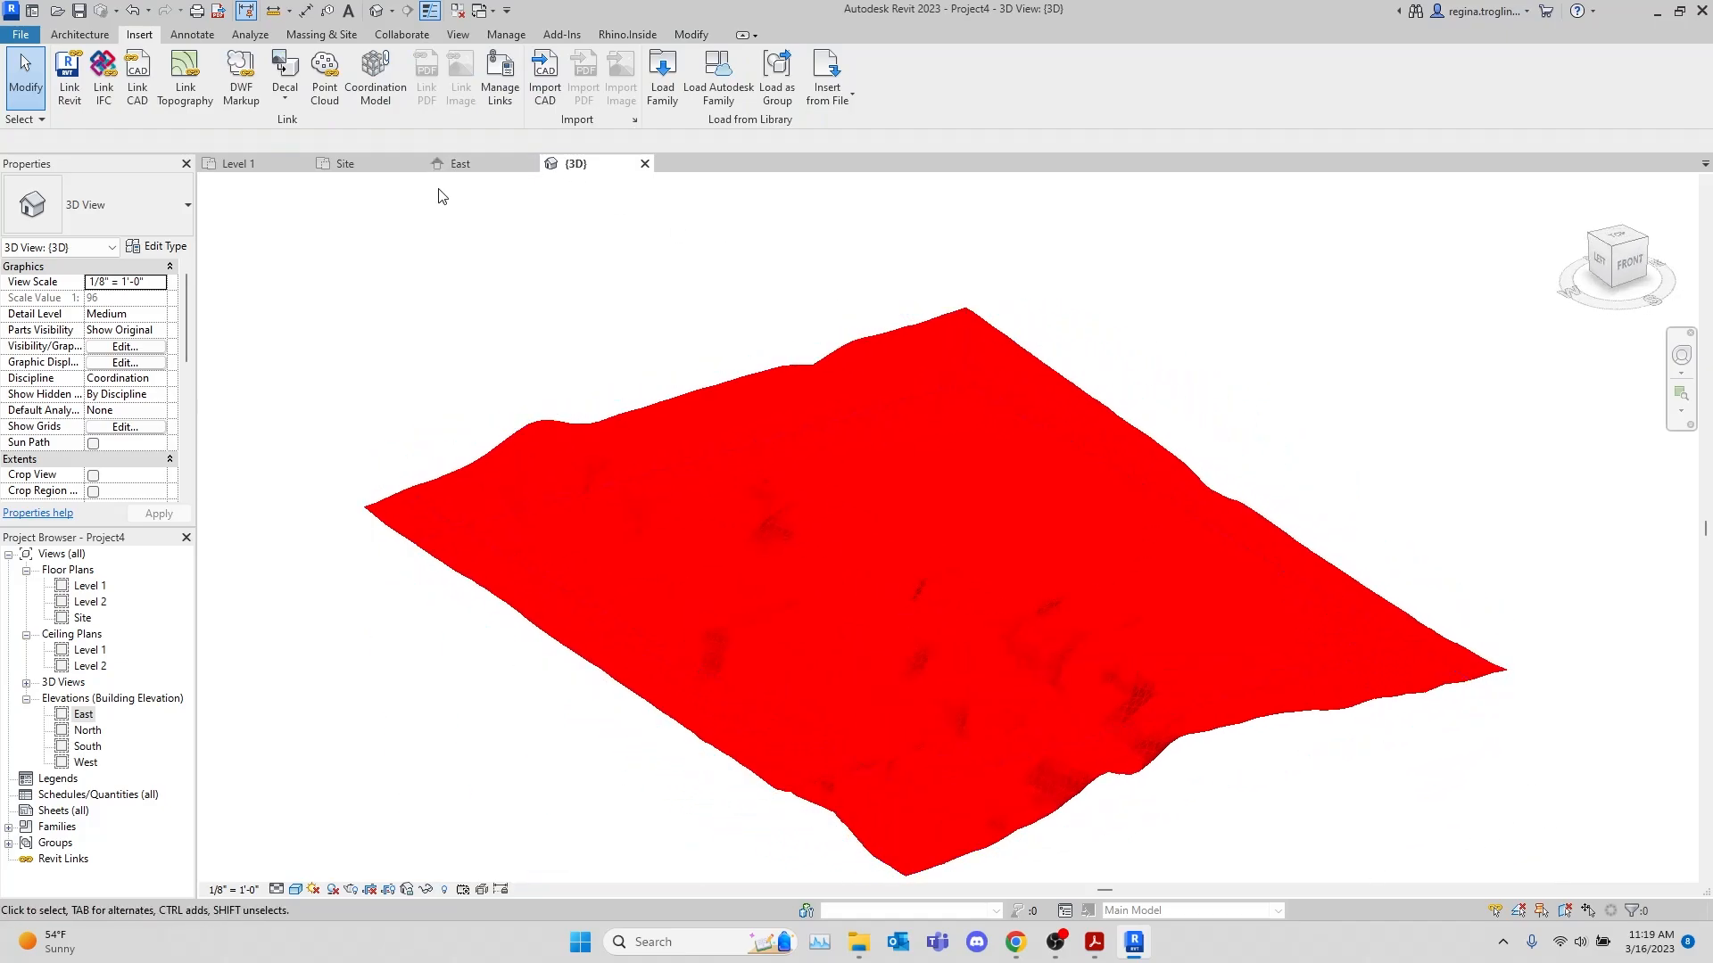
click(355, 37)
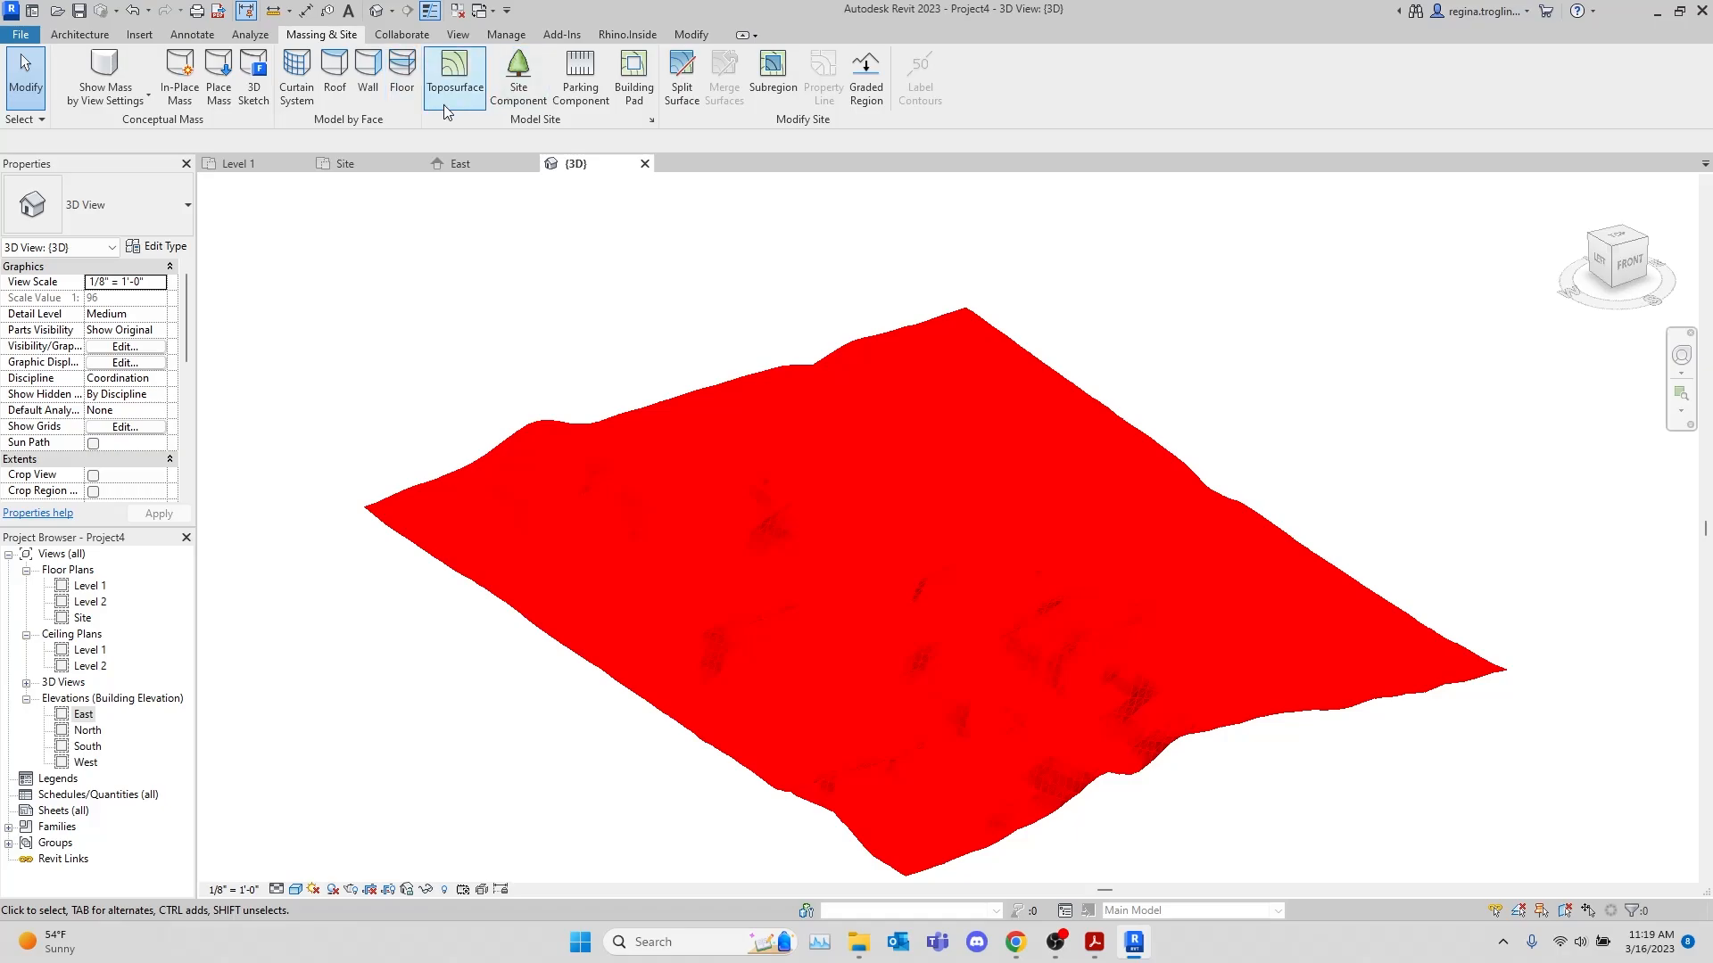
click(446, 89)
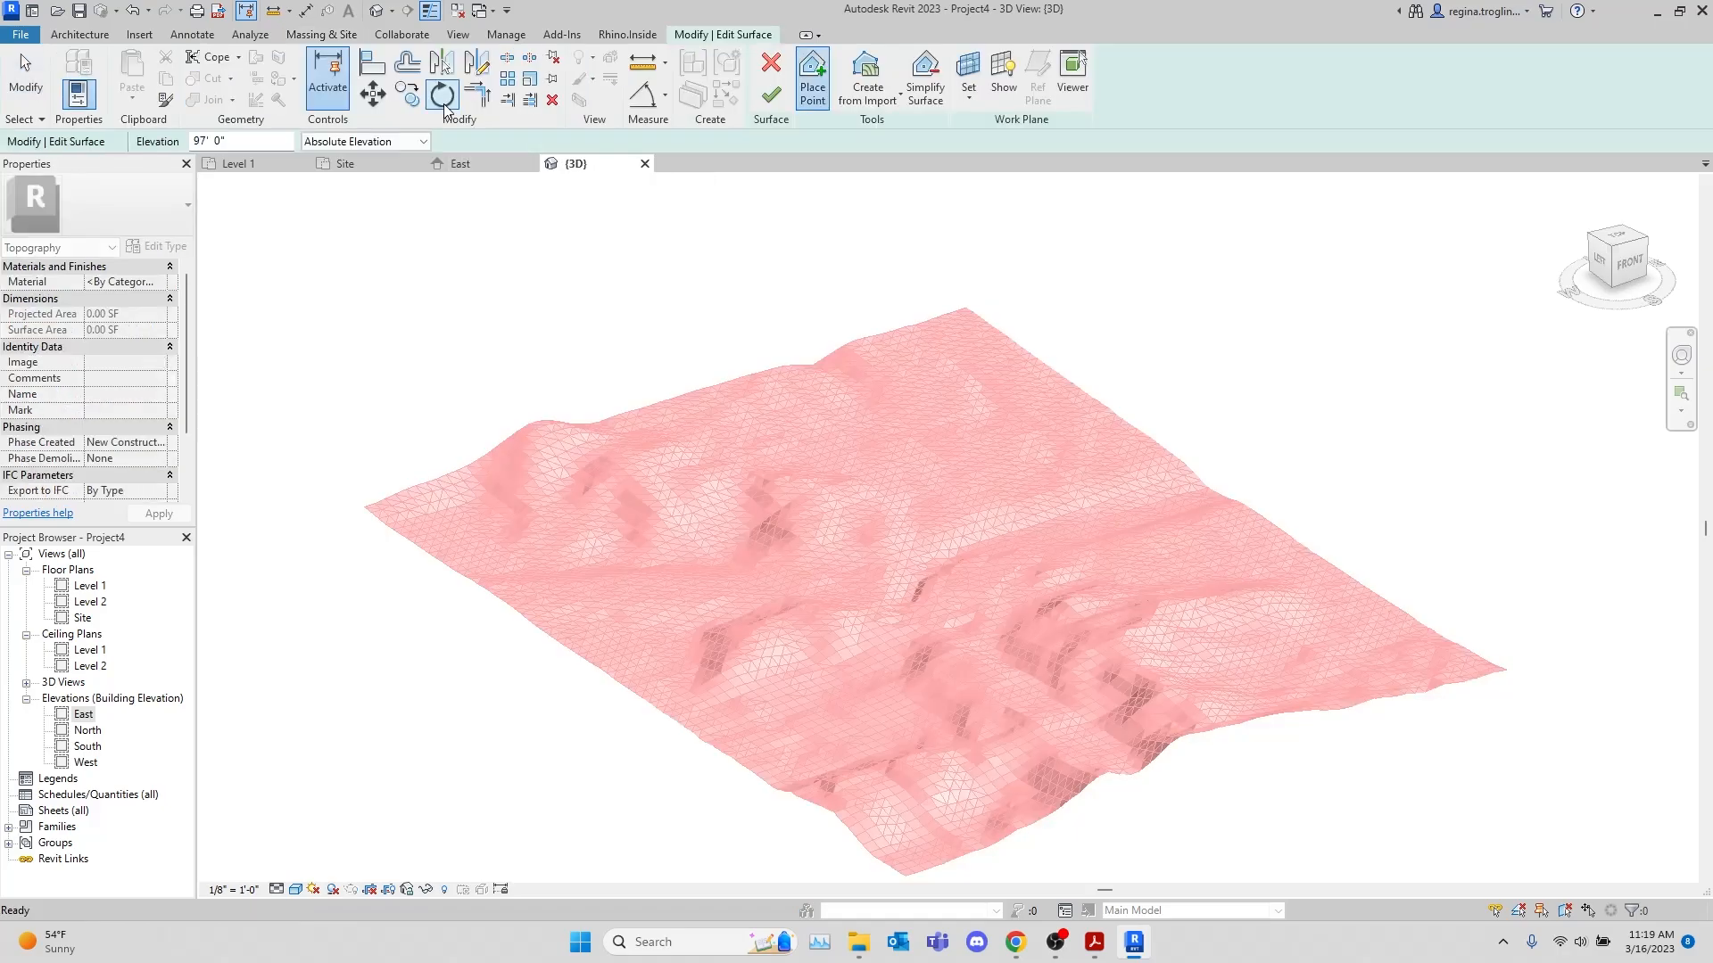
click(883, 80)
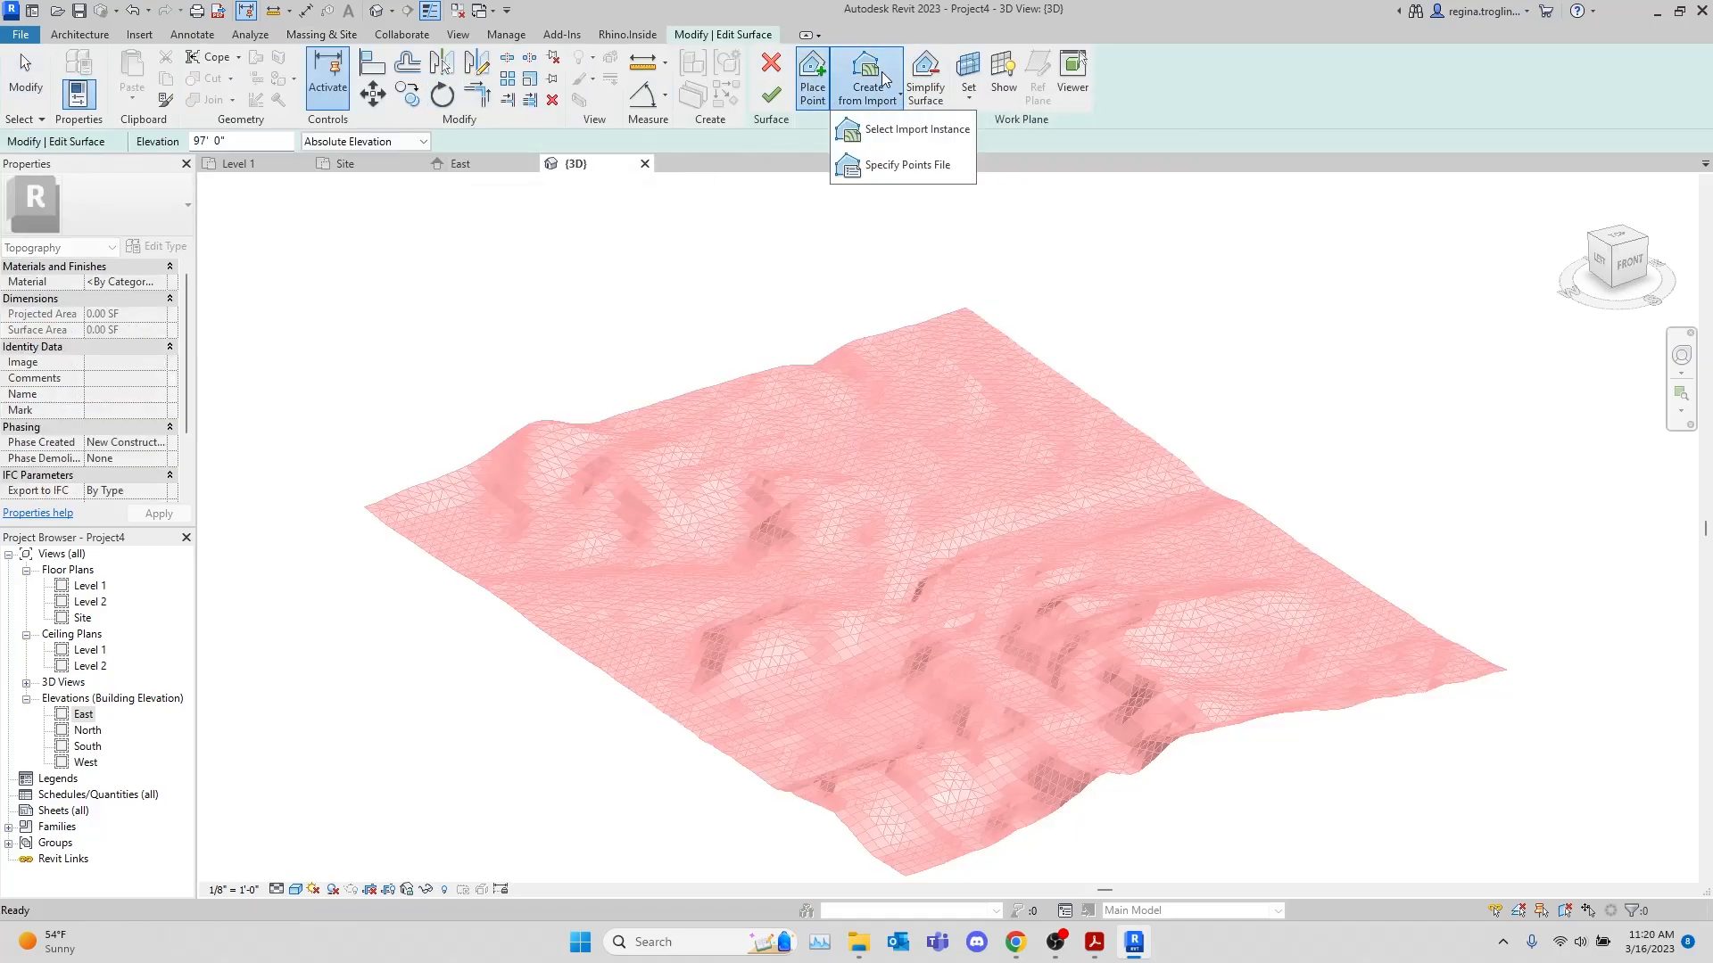
click(916, 131)
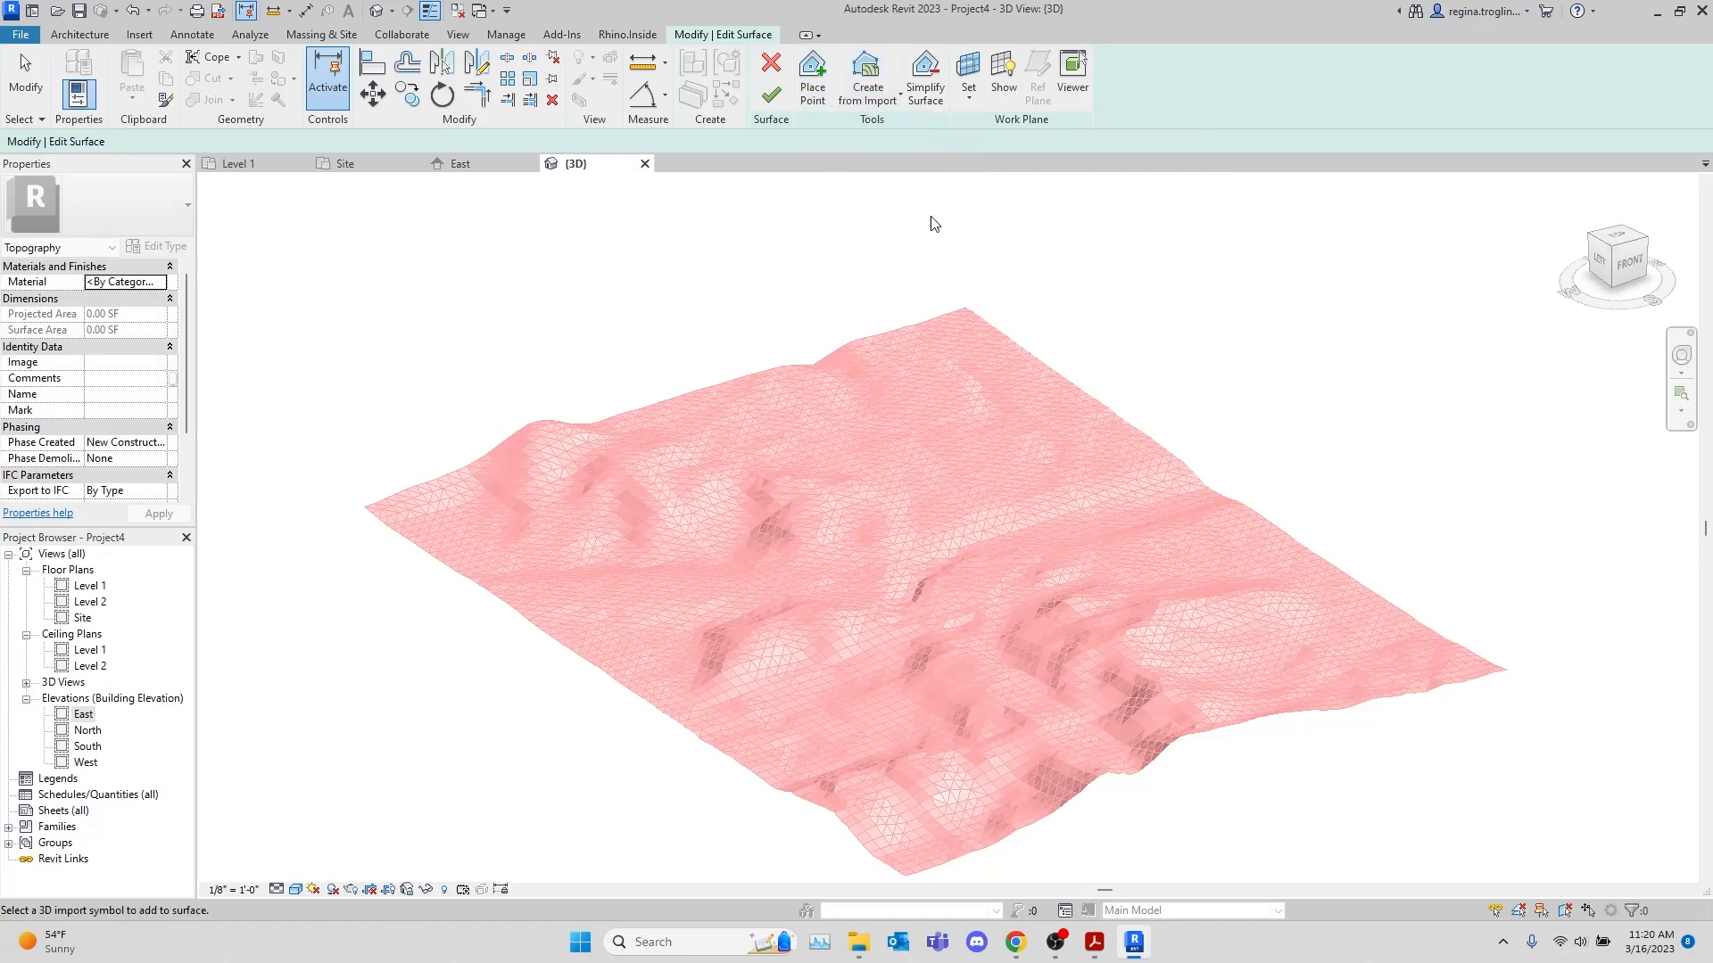
click(952, 321)
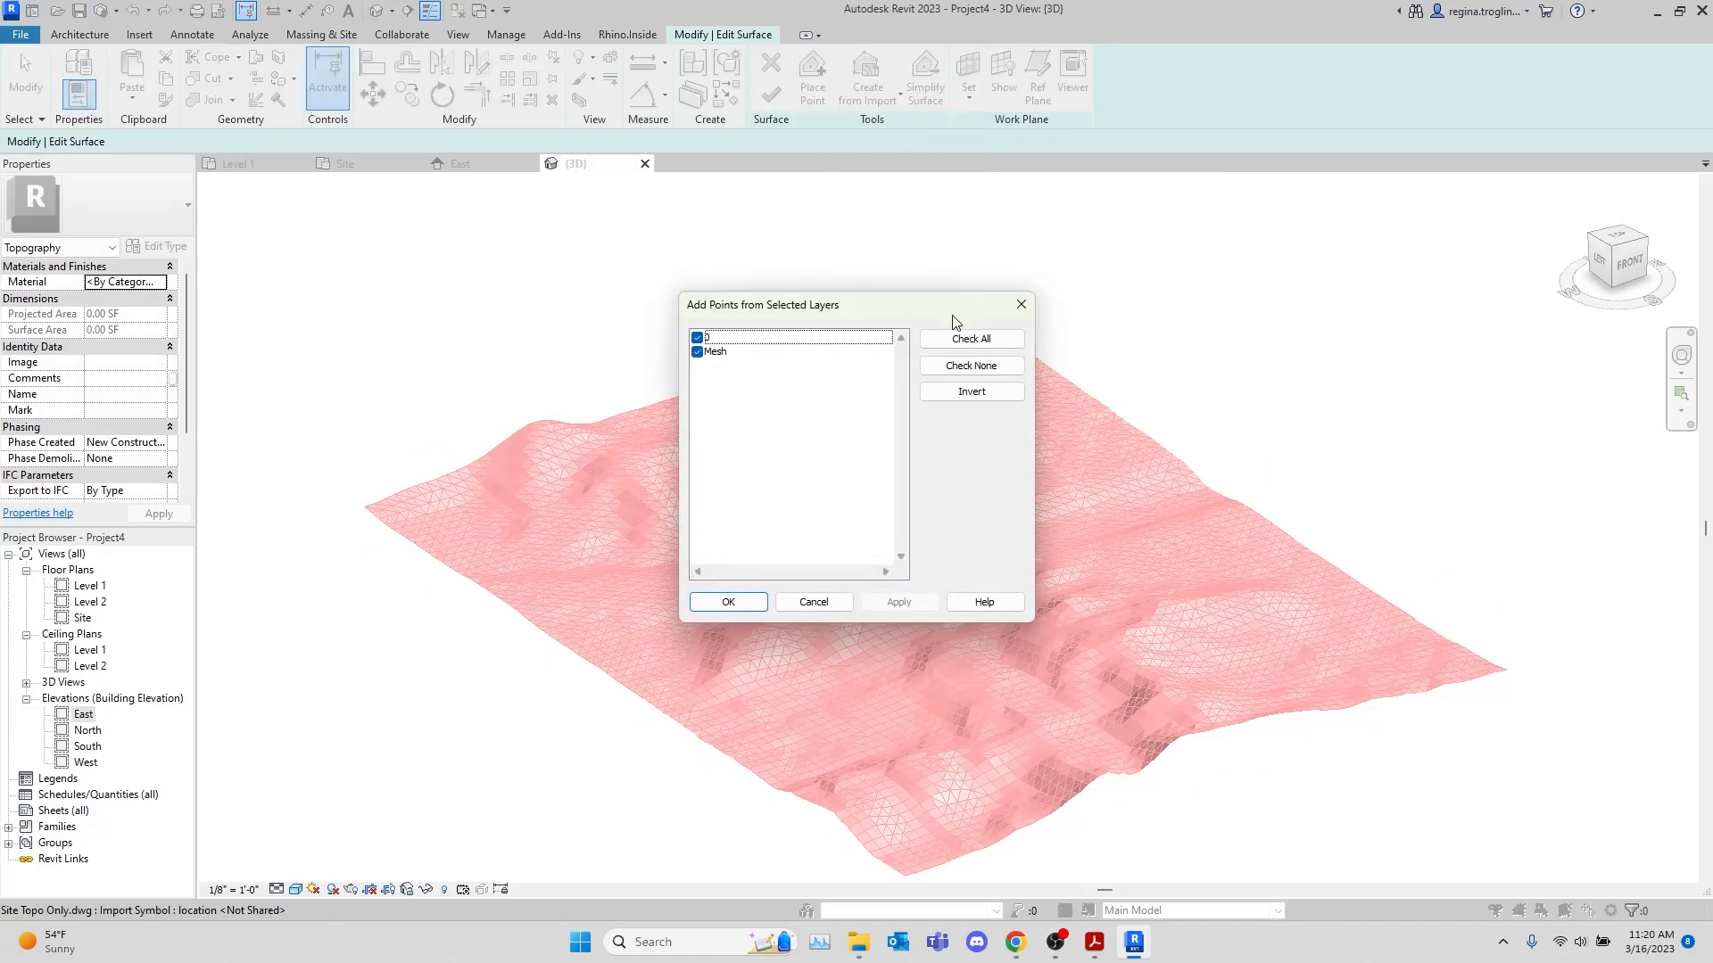
click(698, 352)
click(697, 338)
click(728, 602)
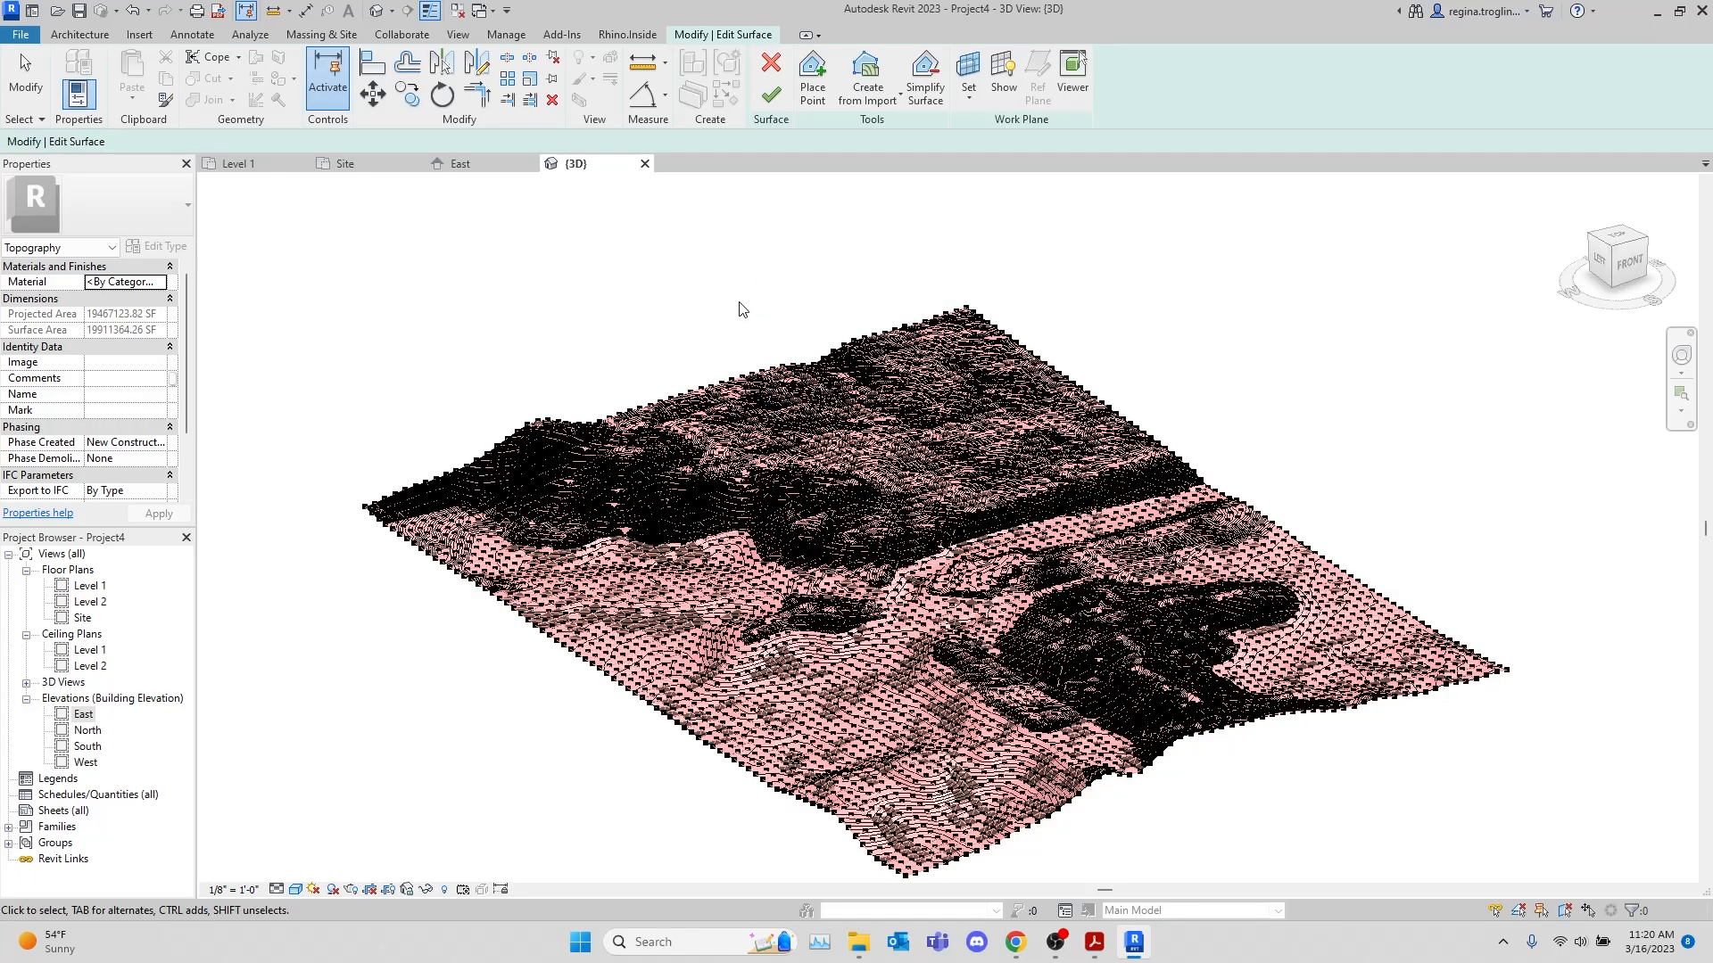
click(772, 92)
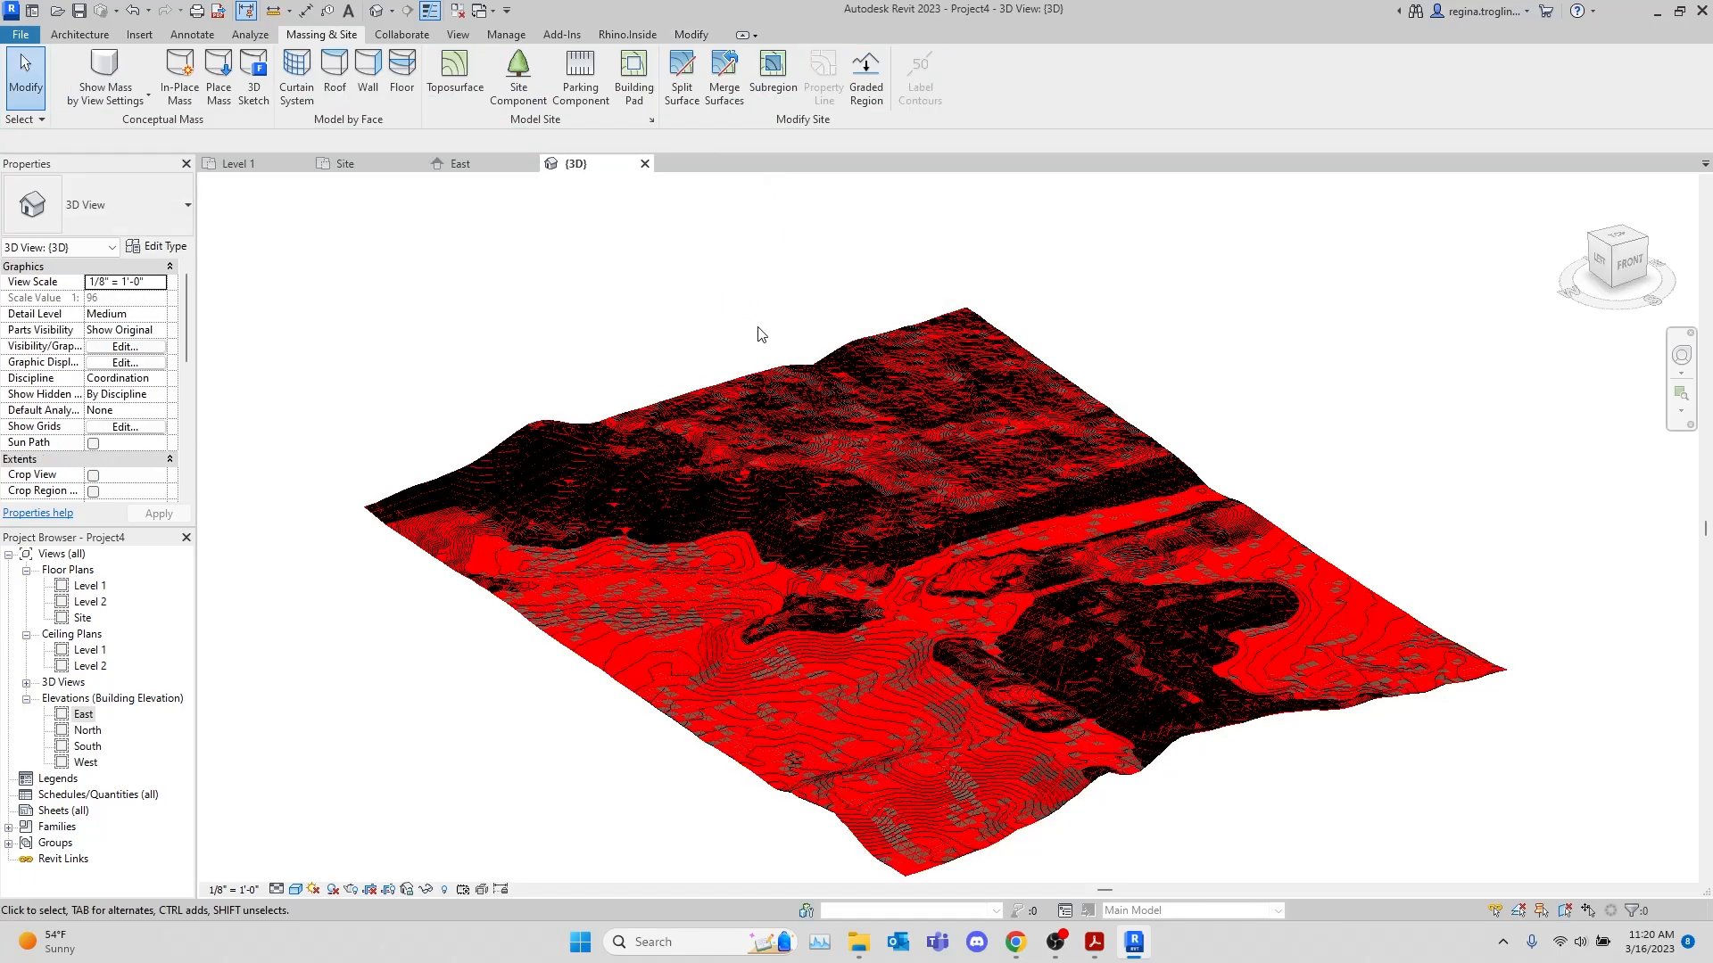
Remove the Site Topo Only.dwg import and delete the large toposurface generated from it in the 3D view
click(848, 795)
key(Escape)
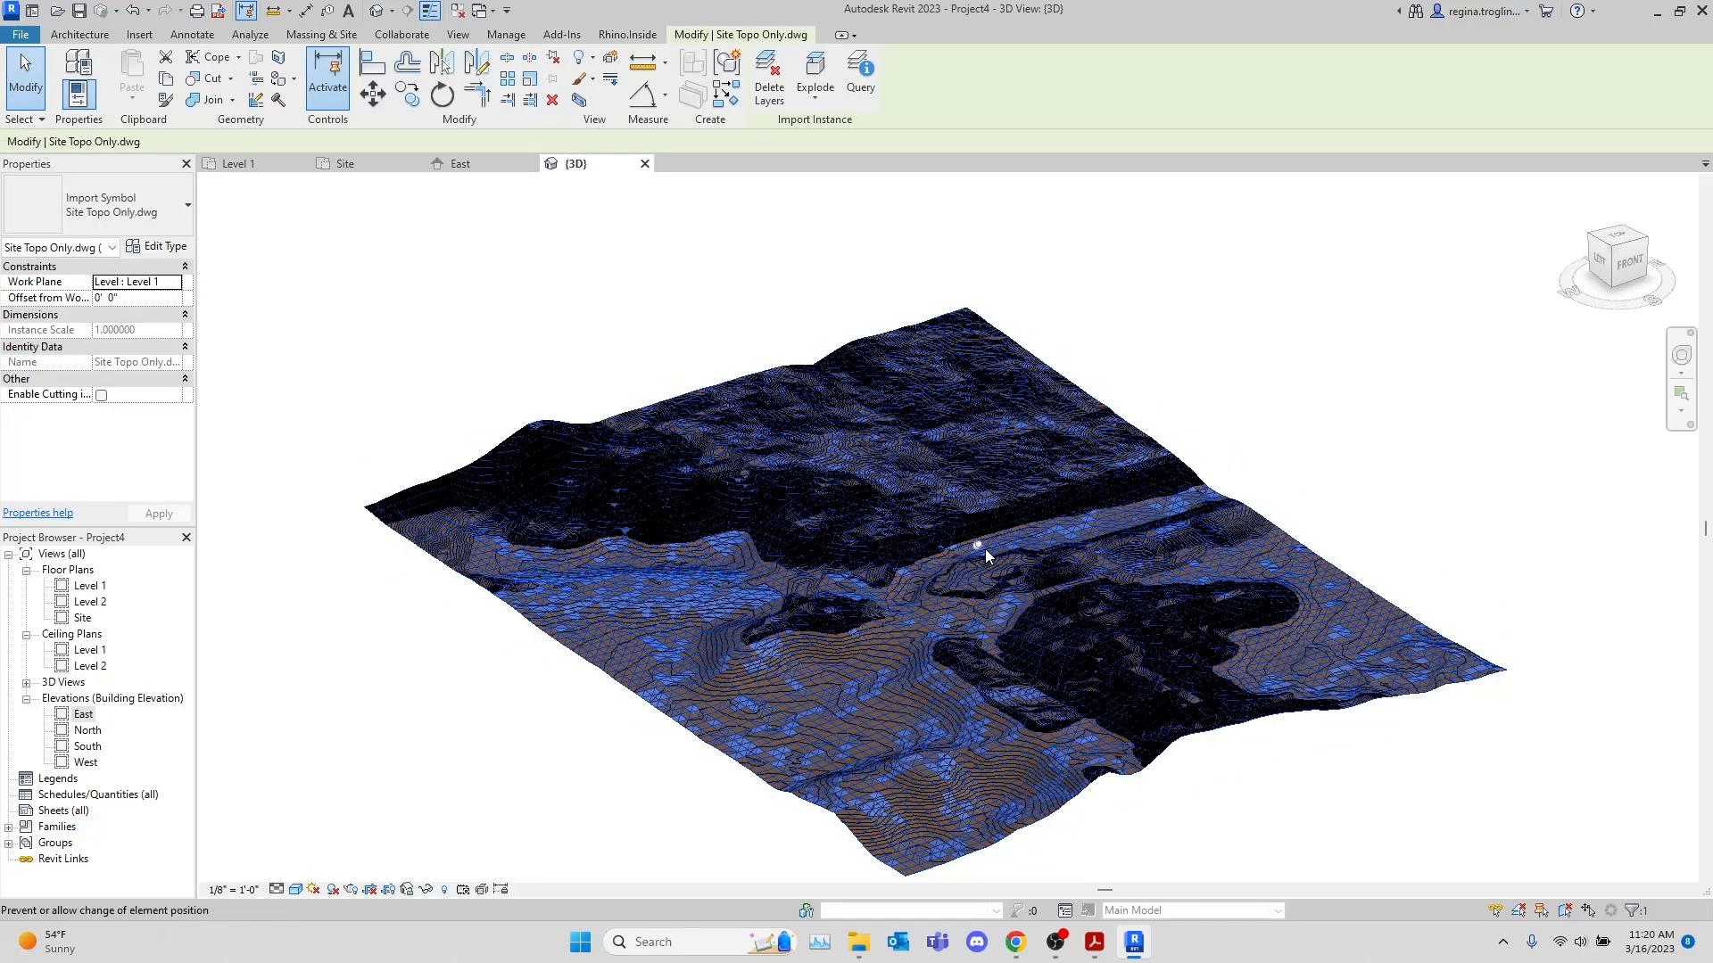
shift+middle_drag(479, 748, 800, 629)
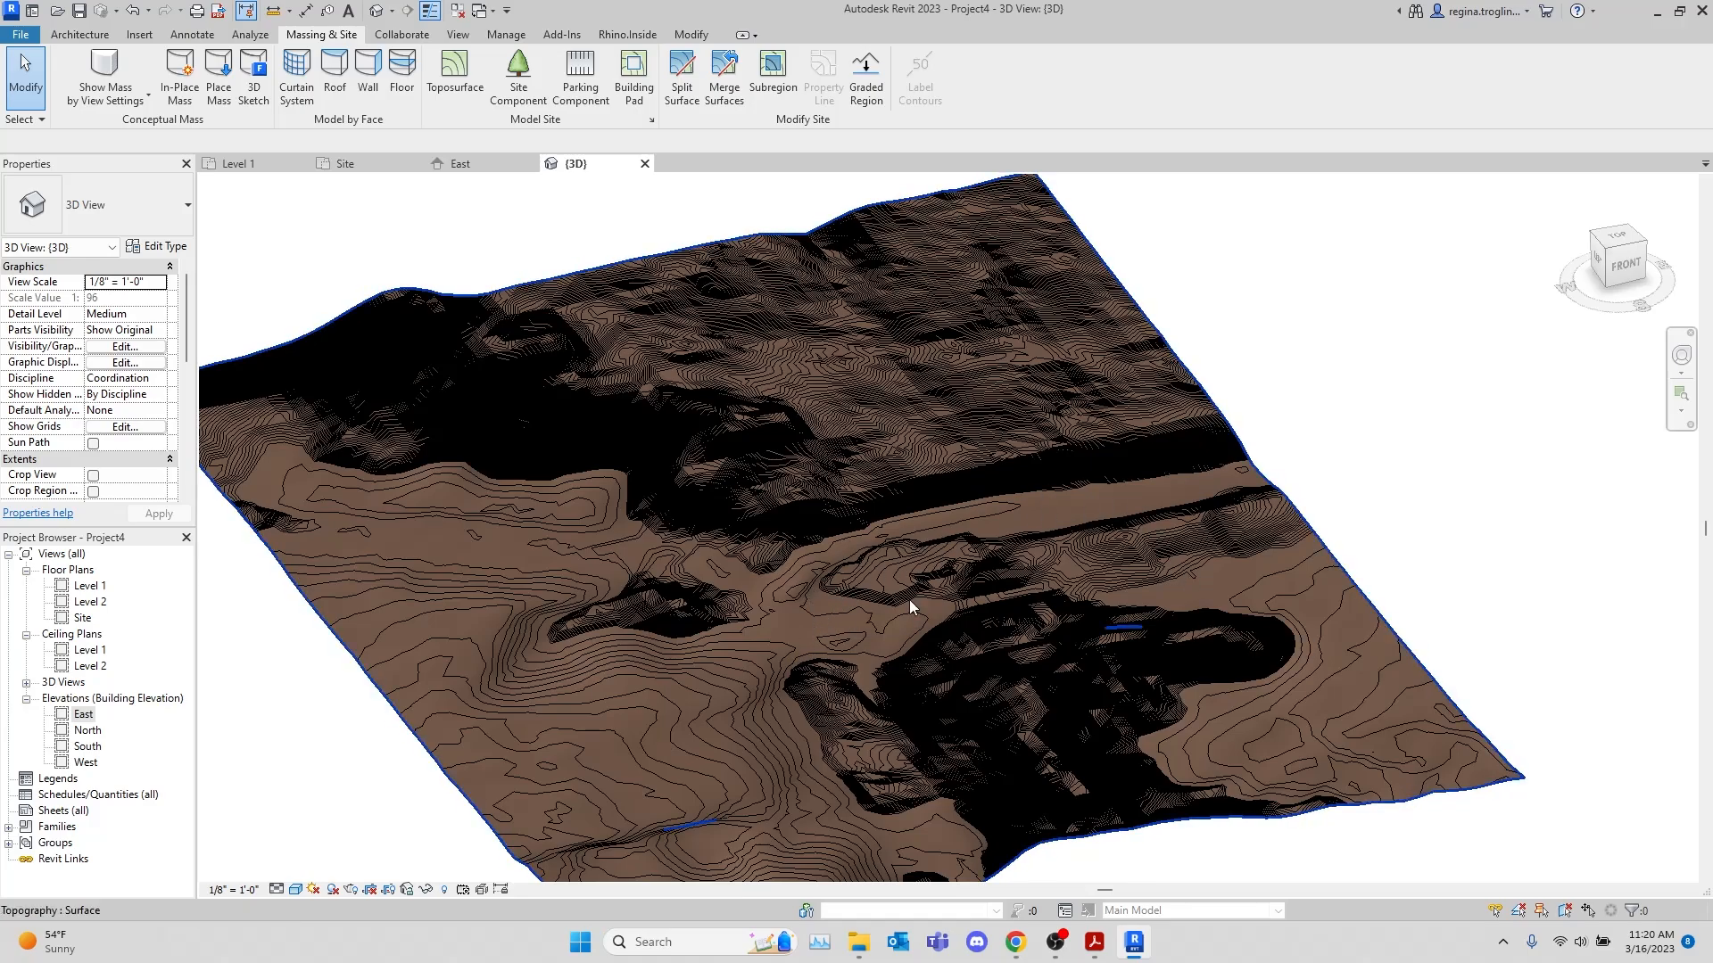
click(901, 688)
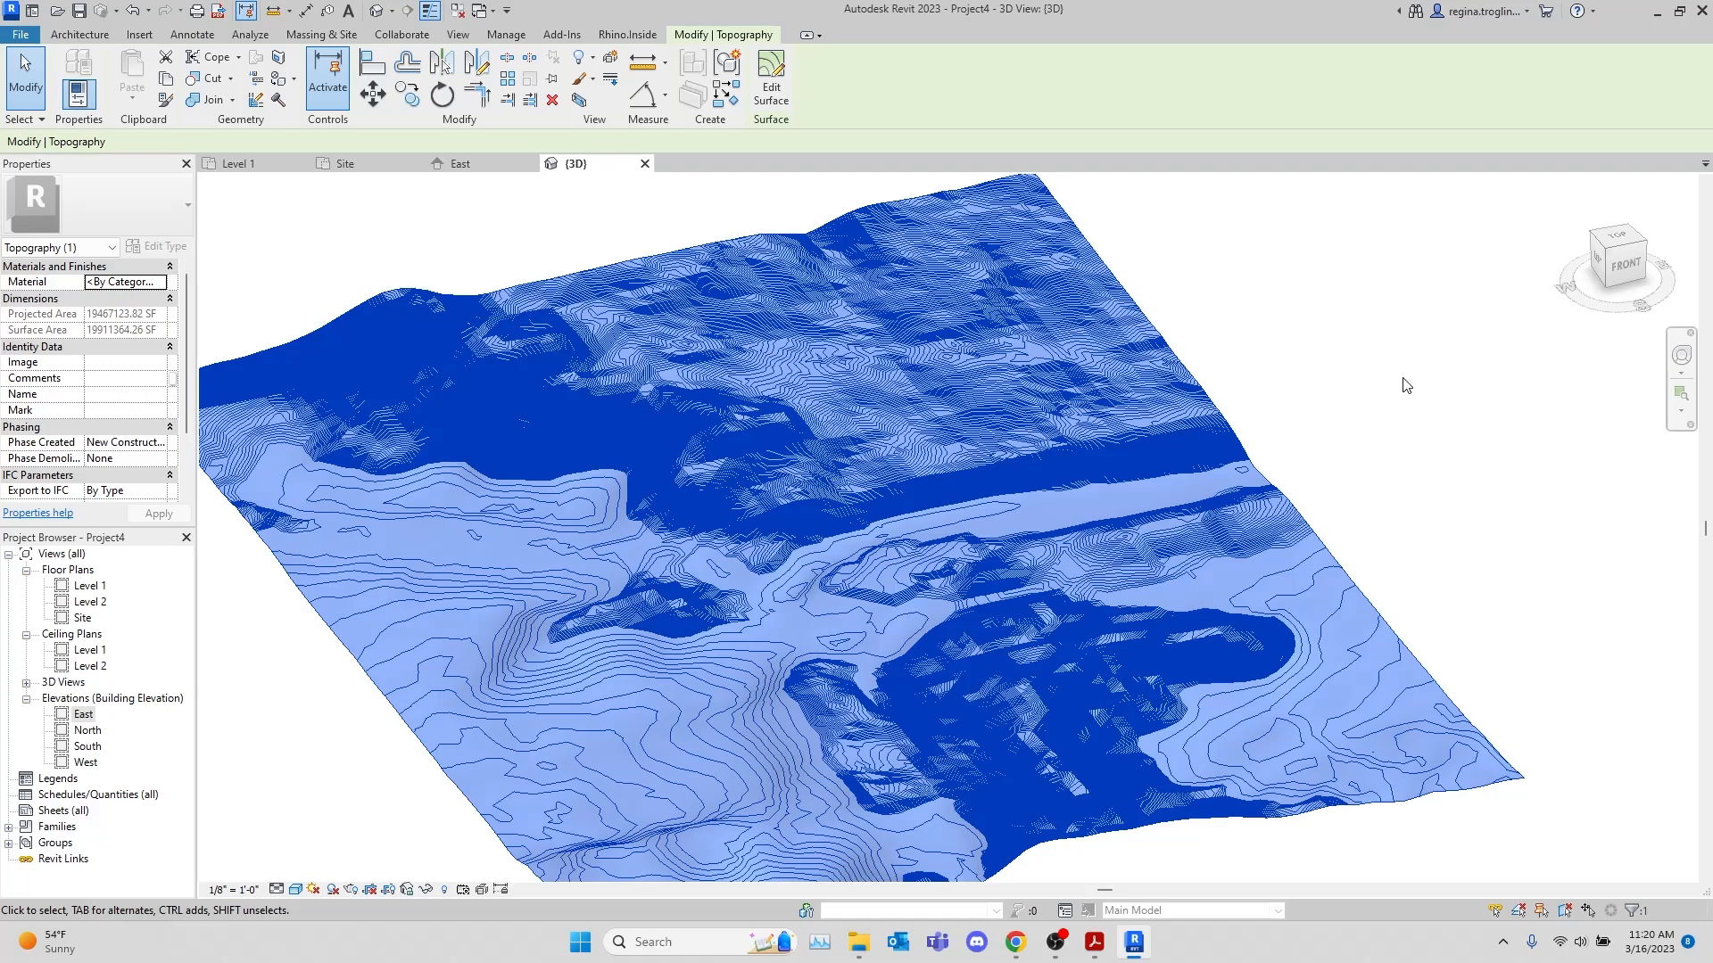
key(Delete)
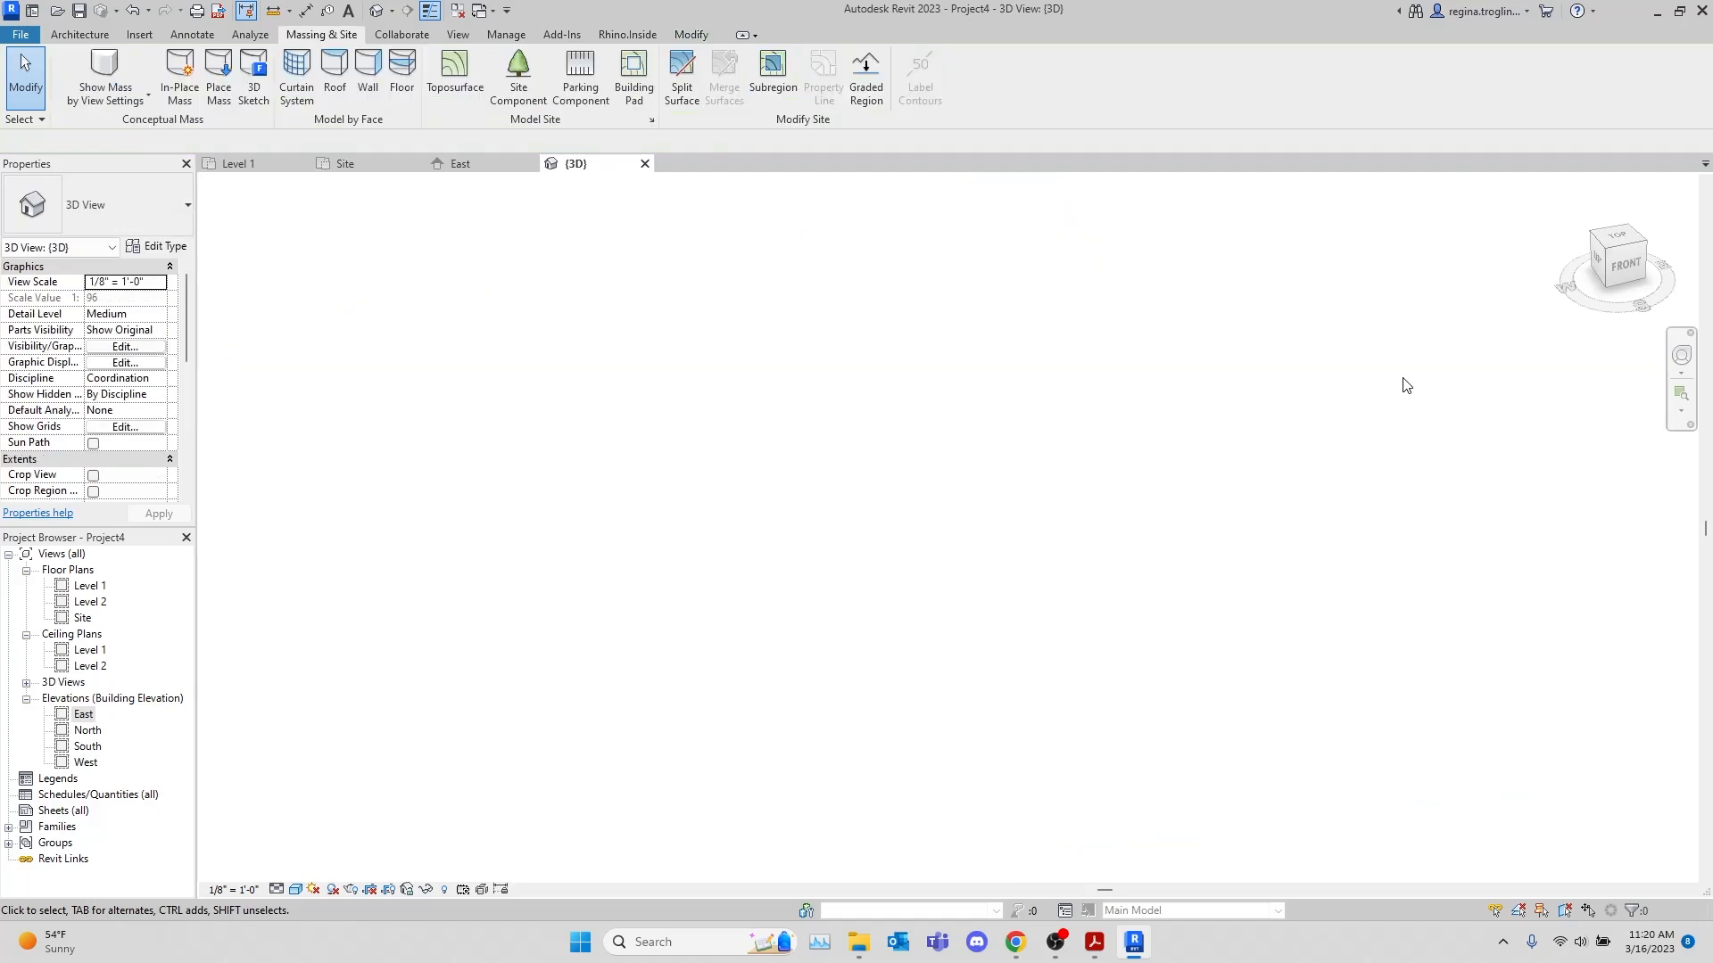
Switch to site.pdf, review the site plan's contours and property boundaries, and return to Revit
mouse_move(1094, 942)
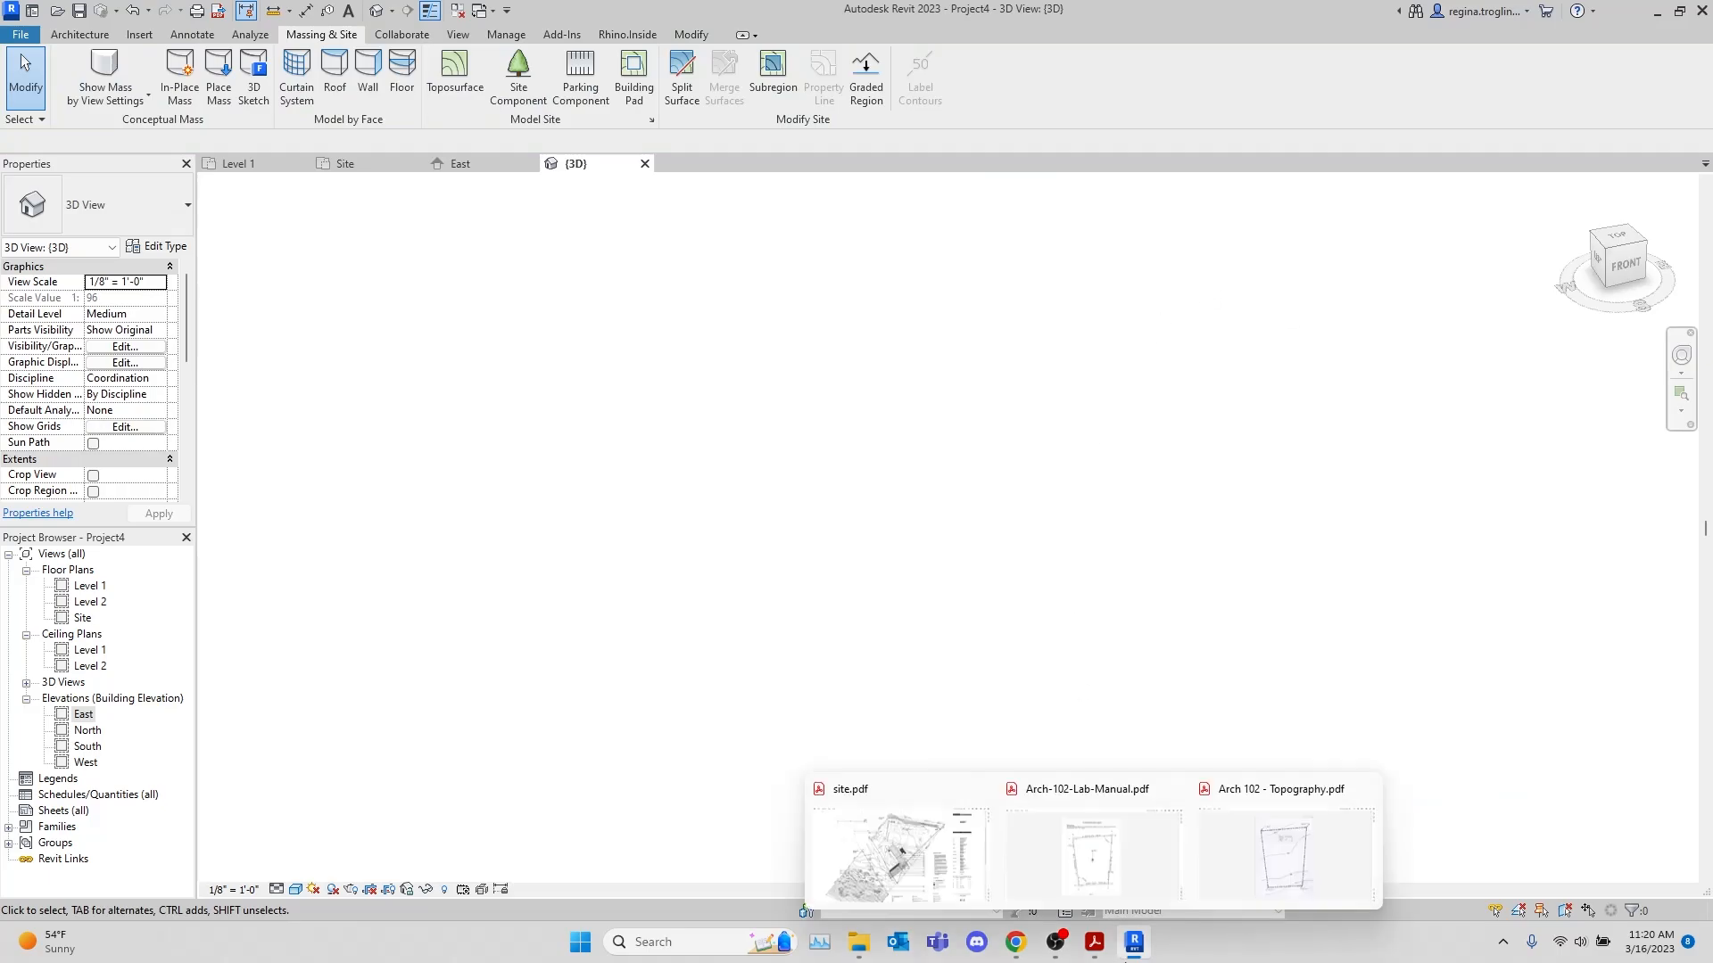
click(929, 810)
scroll(1008, 164, up, 2)
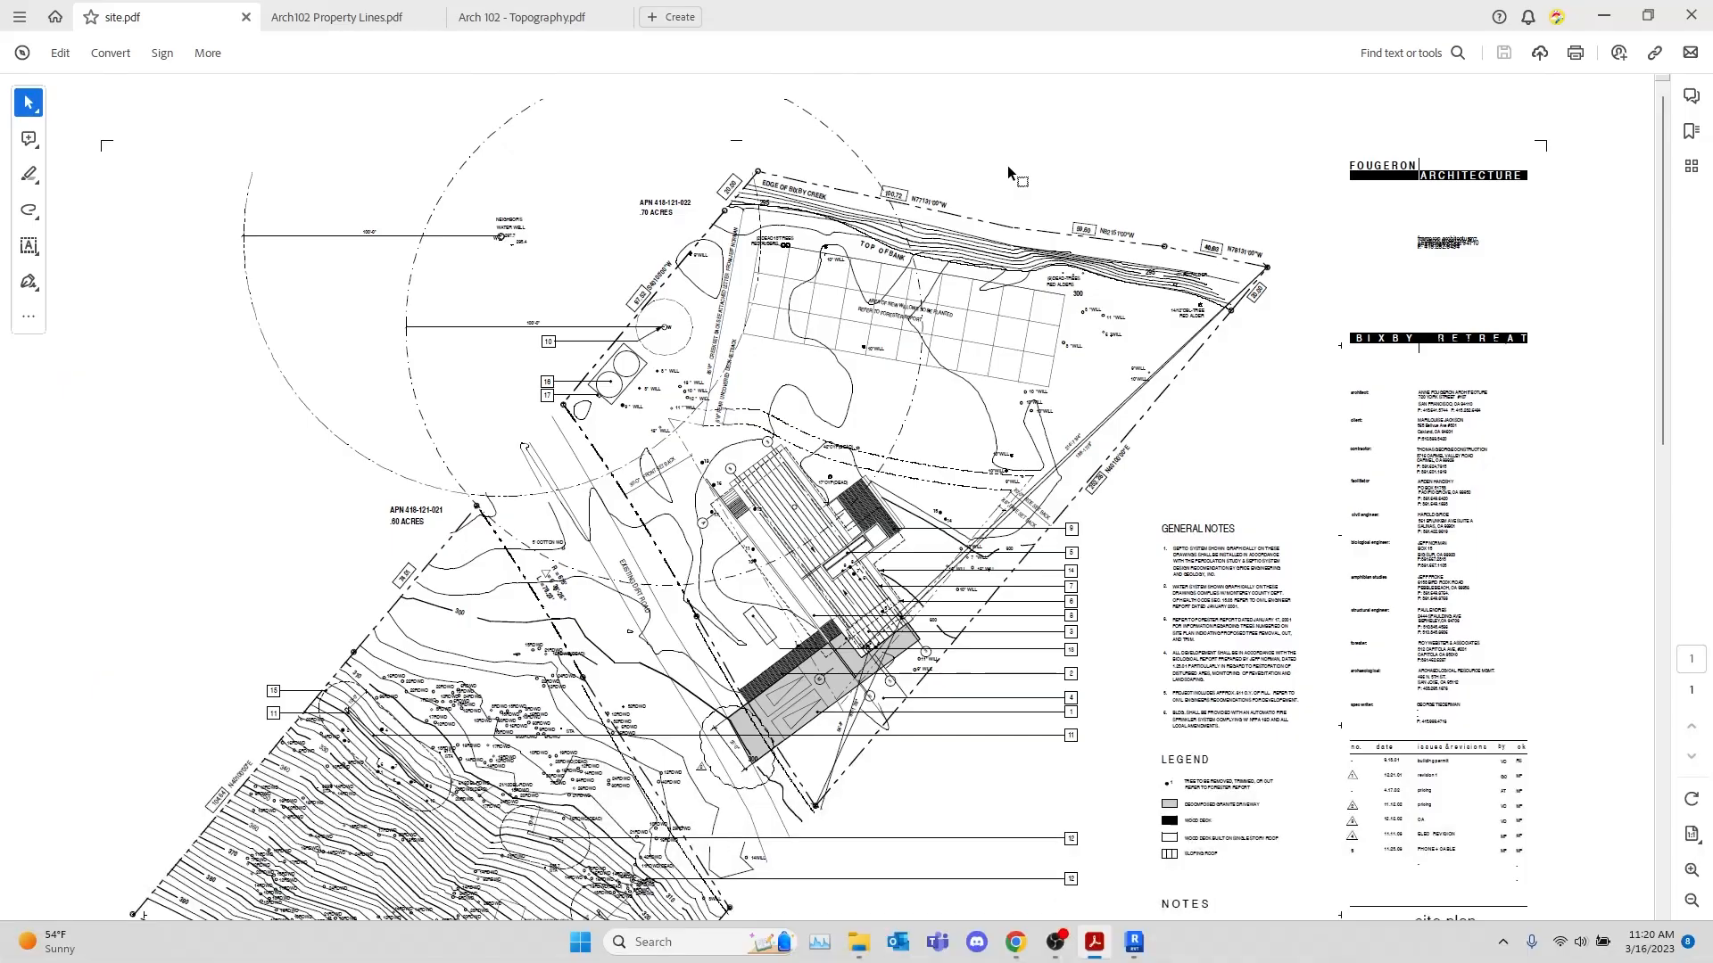
scroll(1003, 175, down, 5)
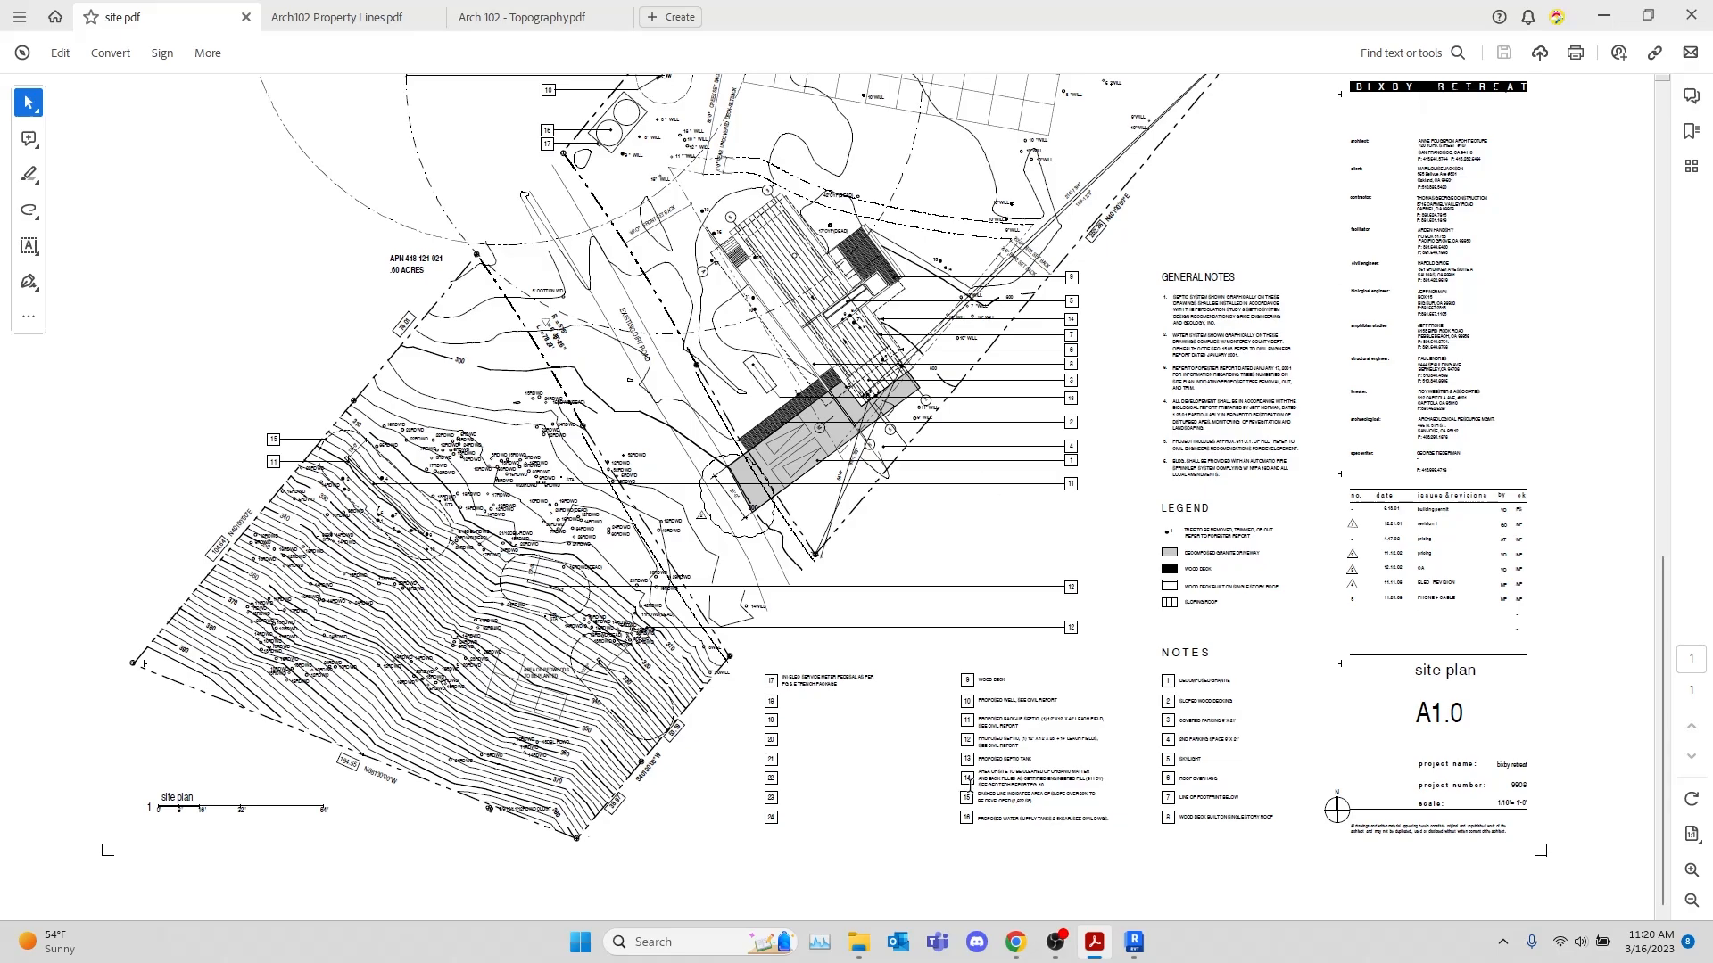
scroll(972, 783, up, 5)
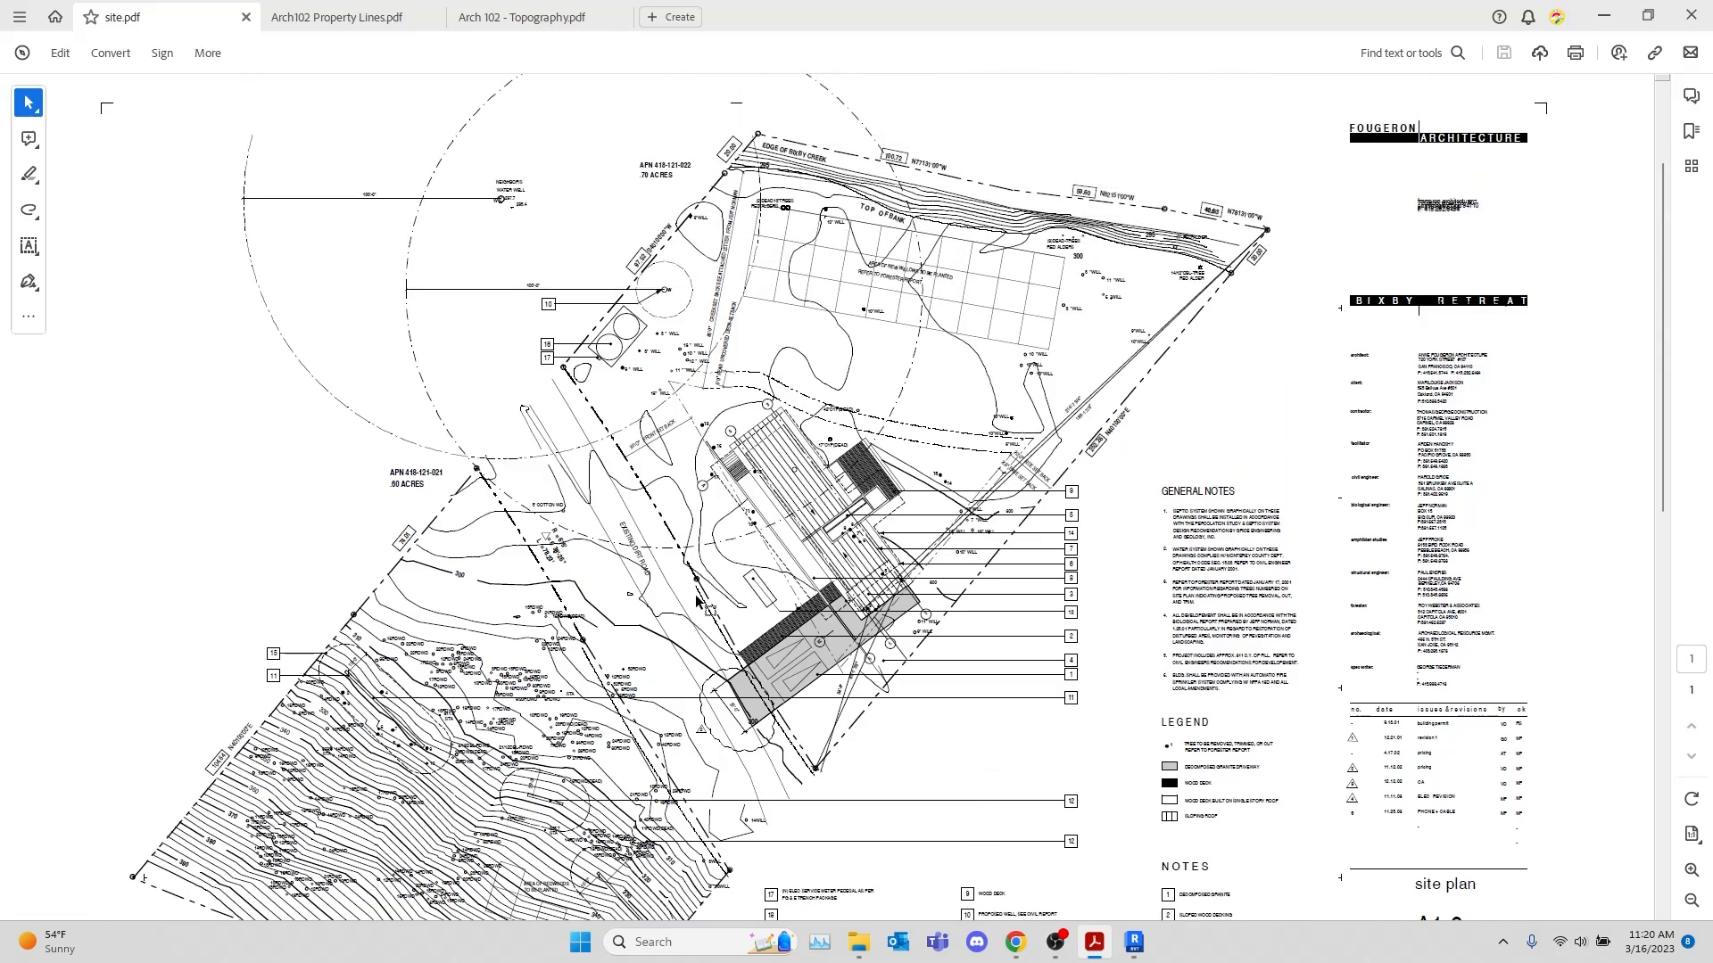
scroll(704, 602, down, 4)
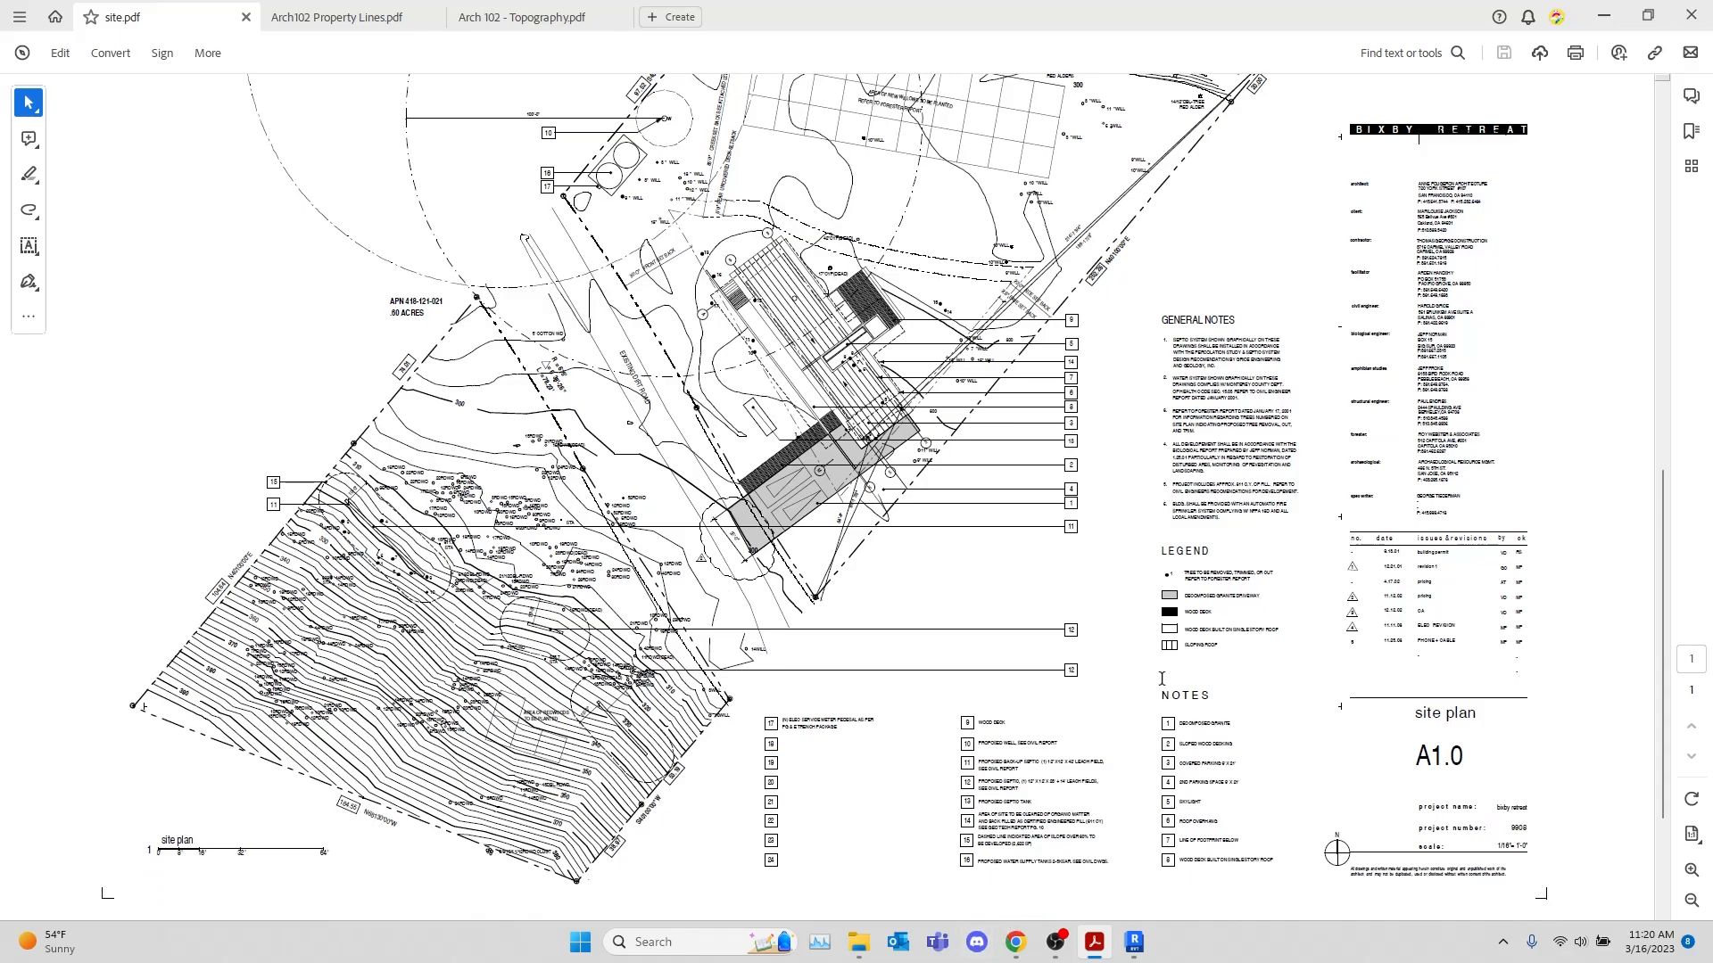
mouse_move(1139, 947)
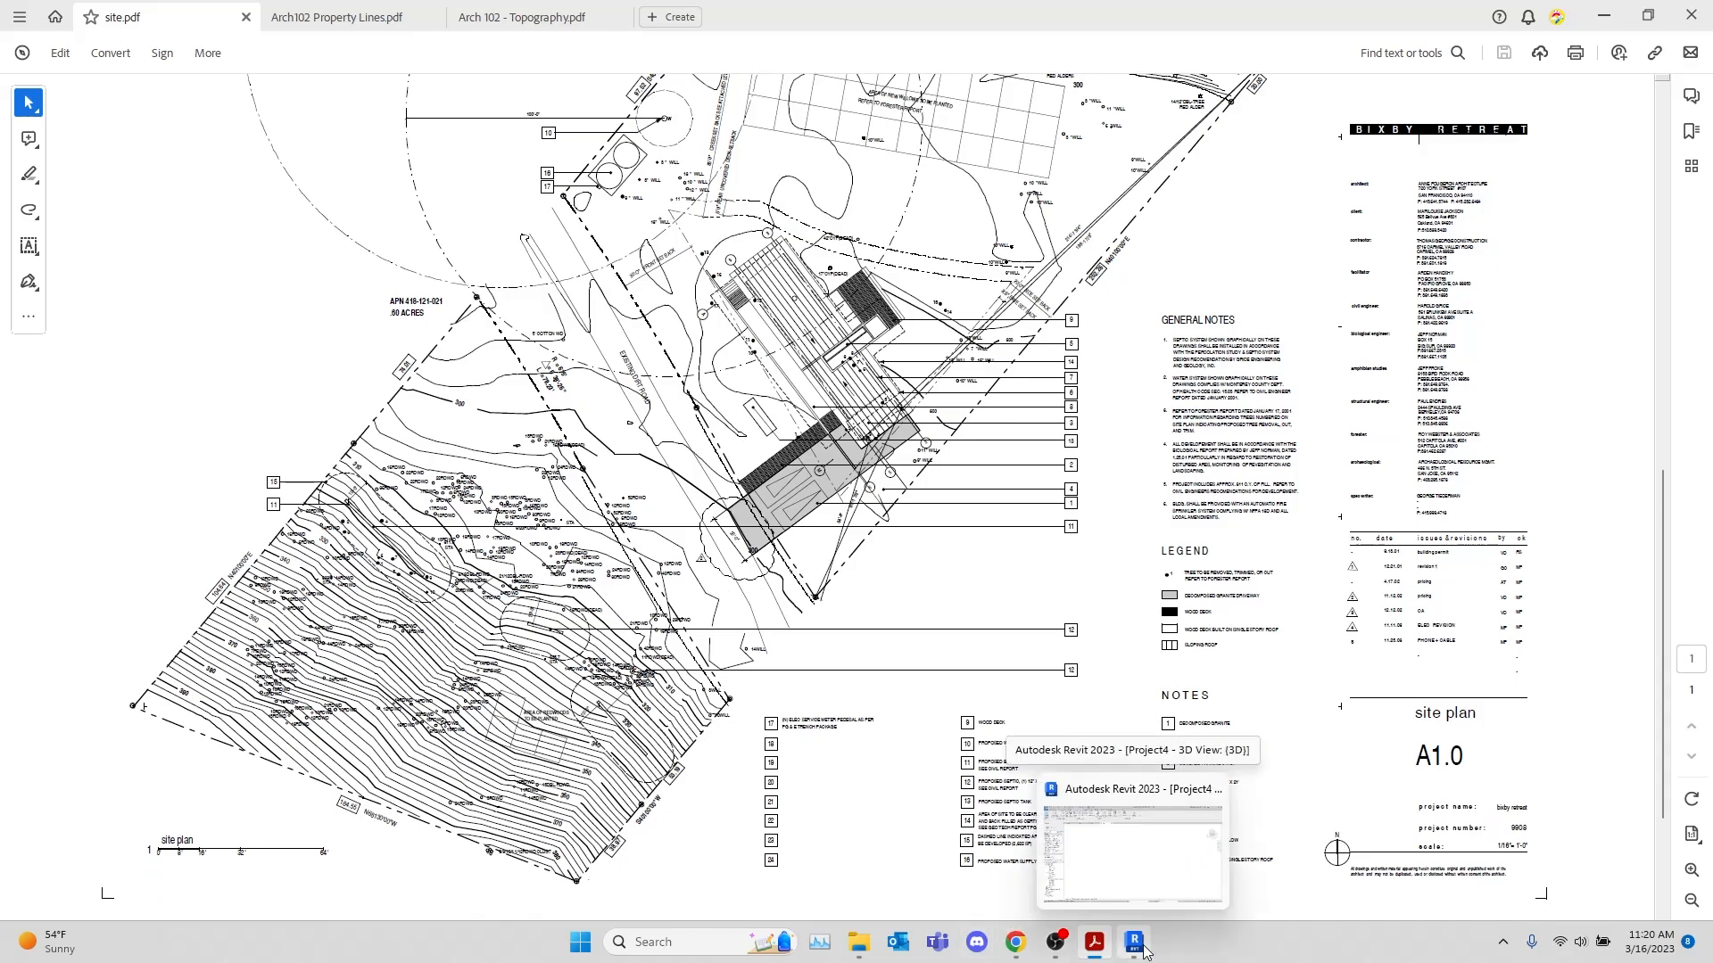
click(1149, 785)
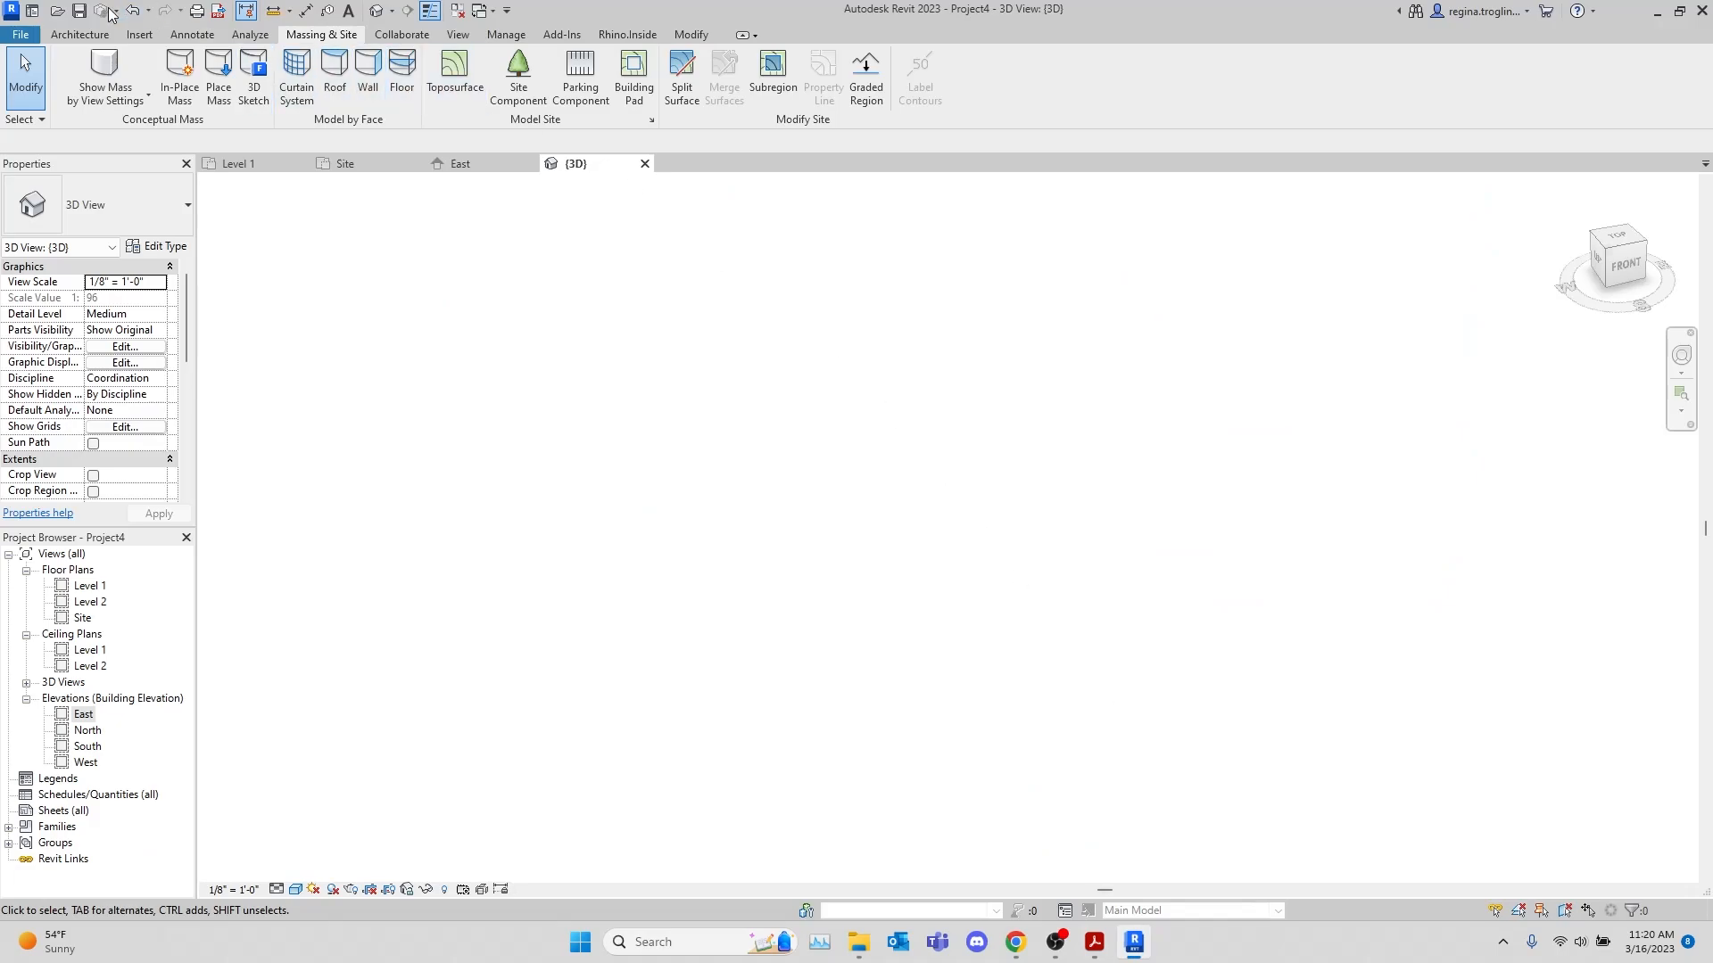
Close the 3D view and delete the small hand-modelled toposurface from the Site plan
click(139, 34)
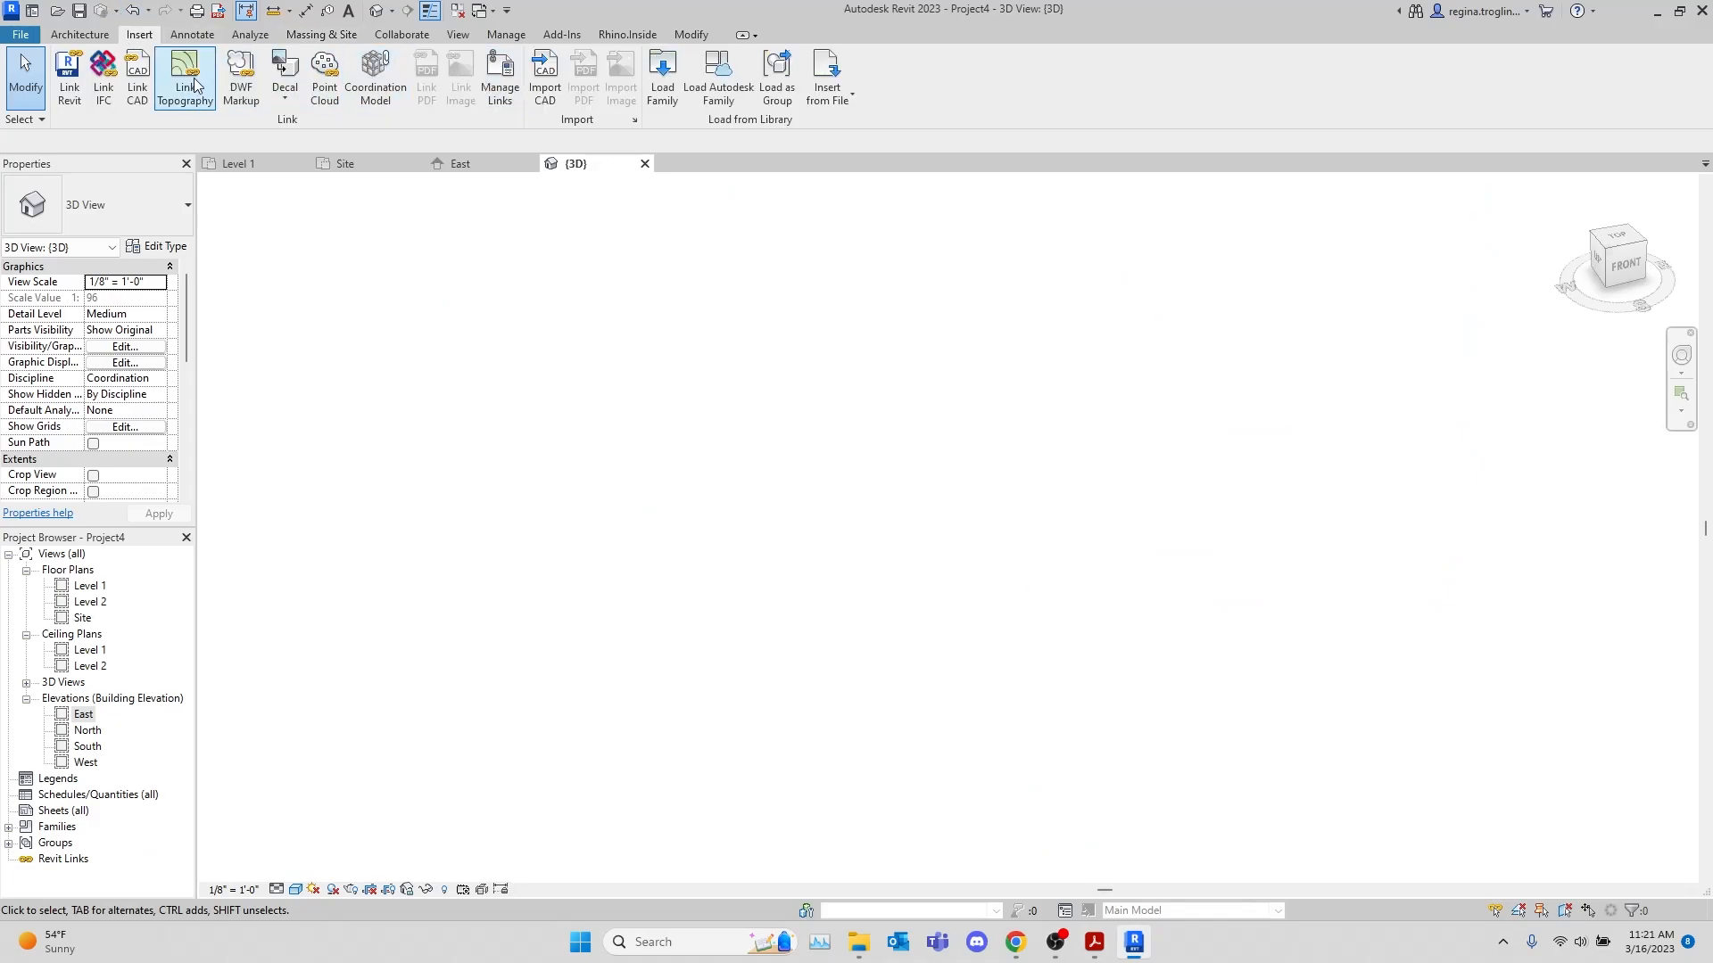
click(644, 163)
scroll(791, 447, up, 4)
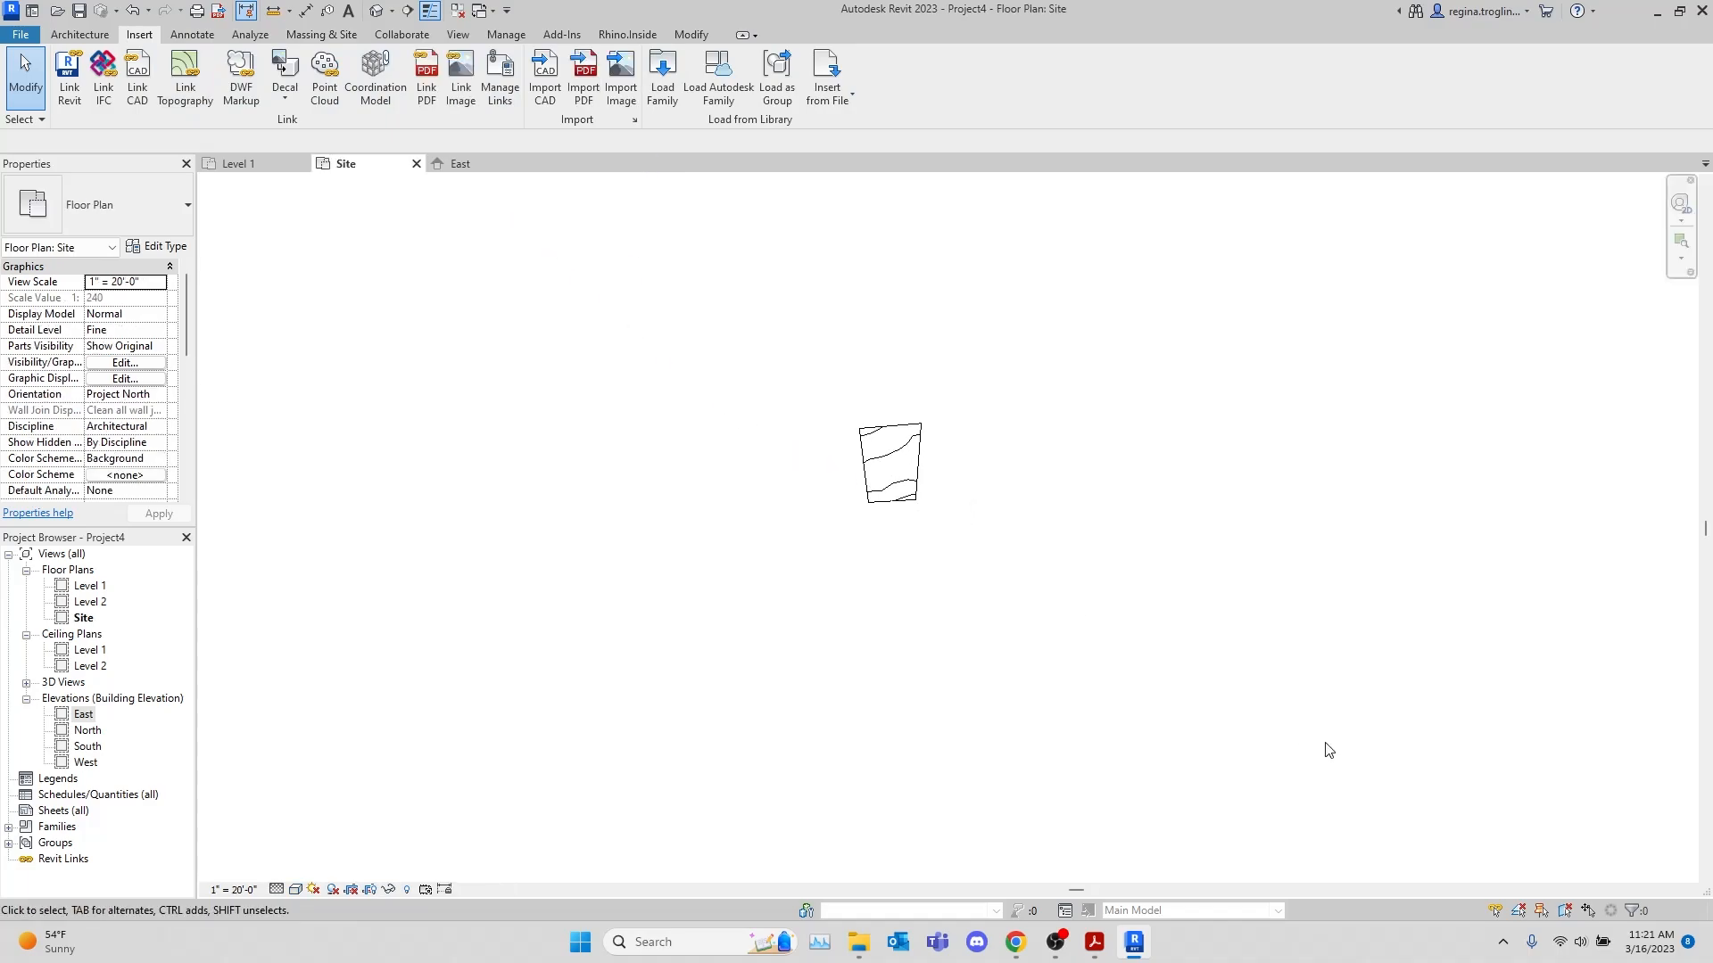
scroll(895, 404, up, 2)
drag(959, 657, 651, 322)
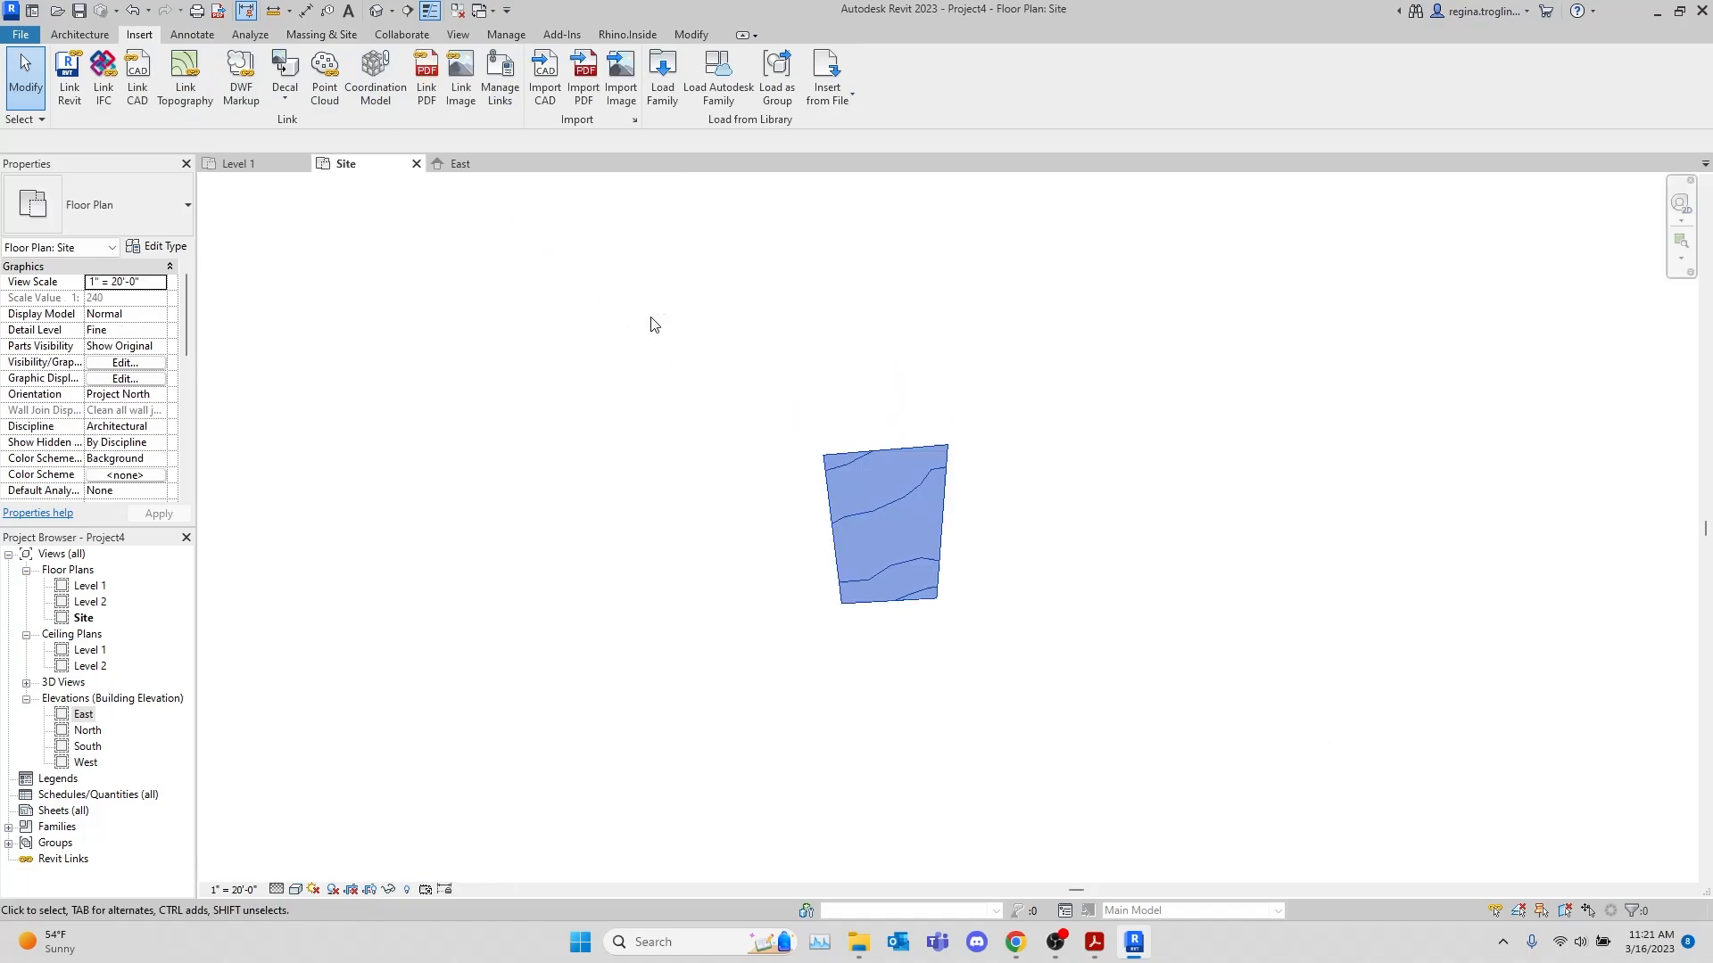
key(Delete)
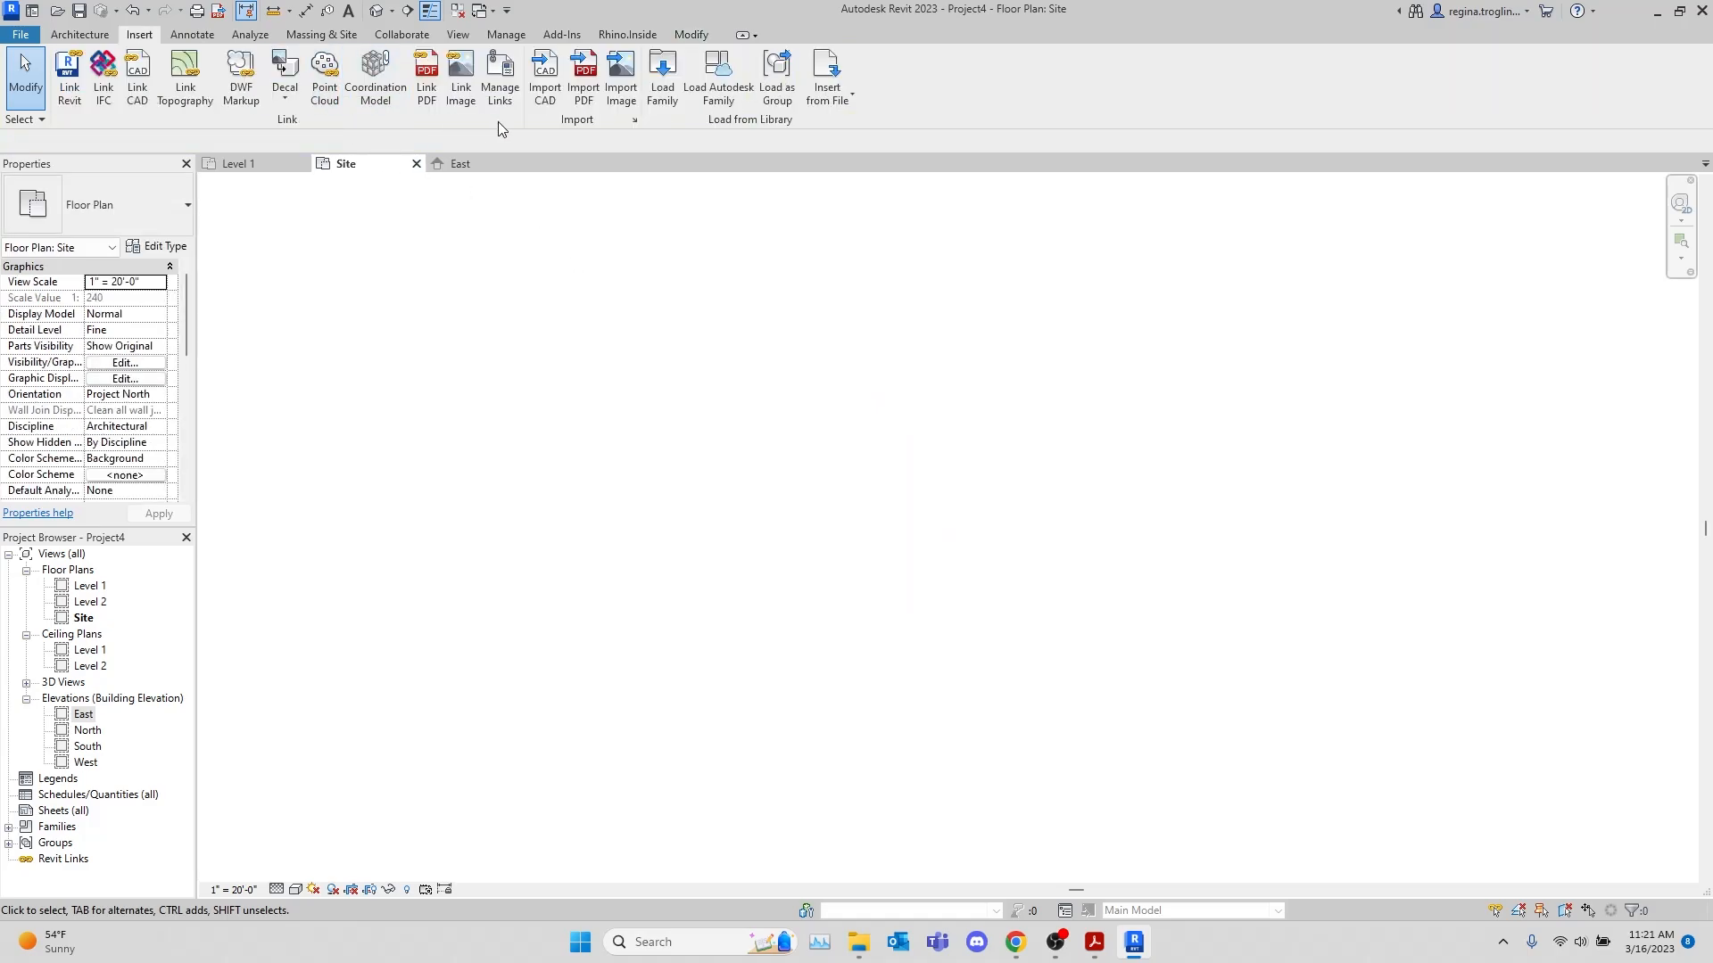
Import page 1 of site.pdf from the Topo and Site folder at 72 DPI and place it in the Site plan
click(584, 79)
click(478, 382)
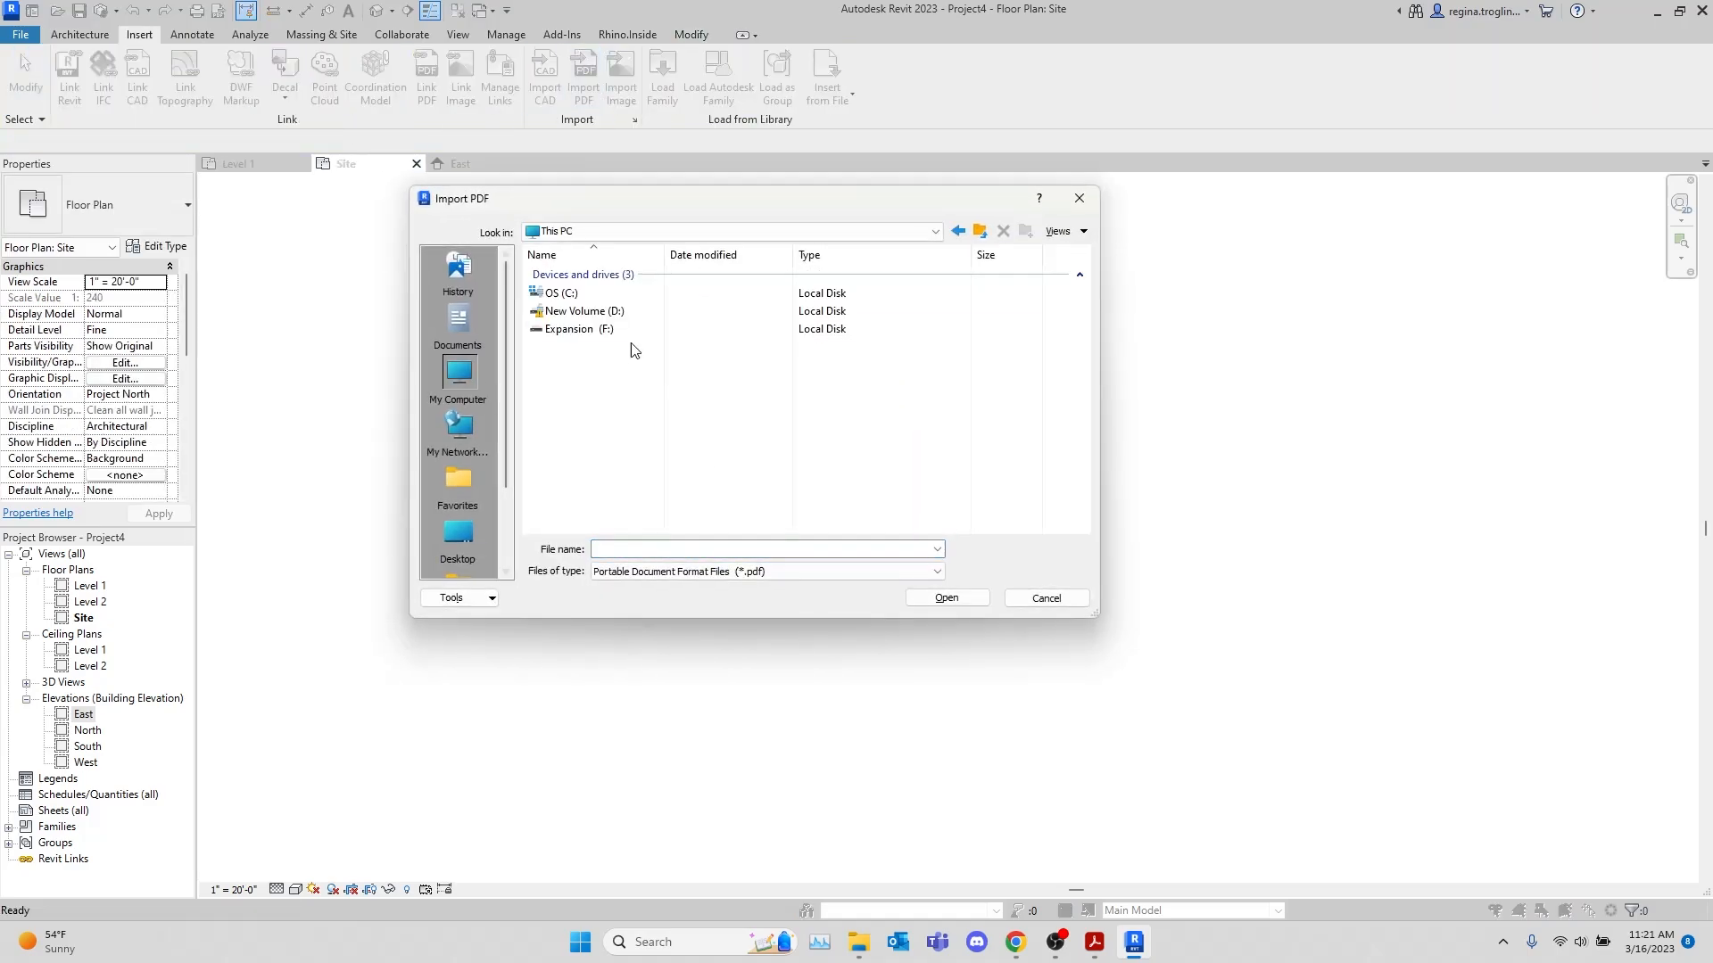
double_click(644, 319)
double_click(630, 330)
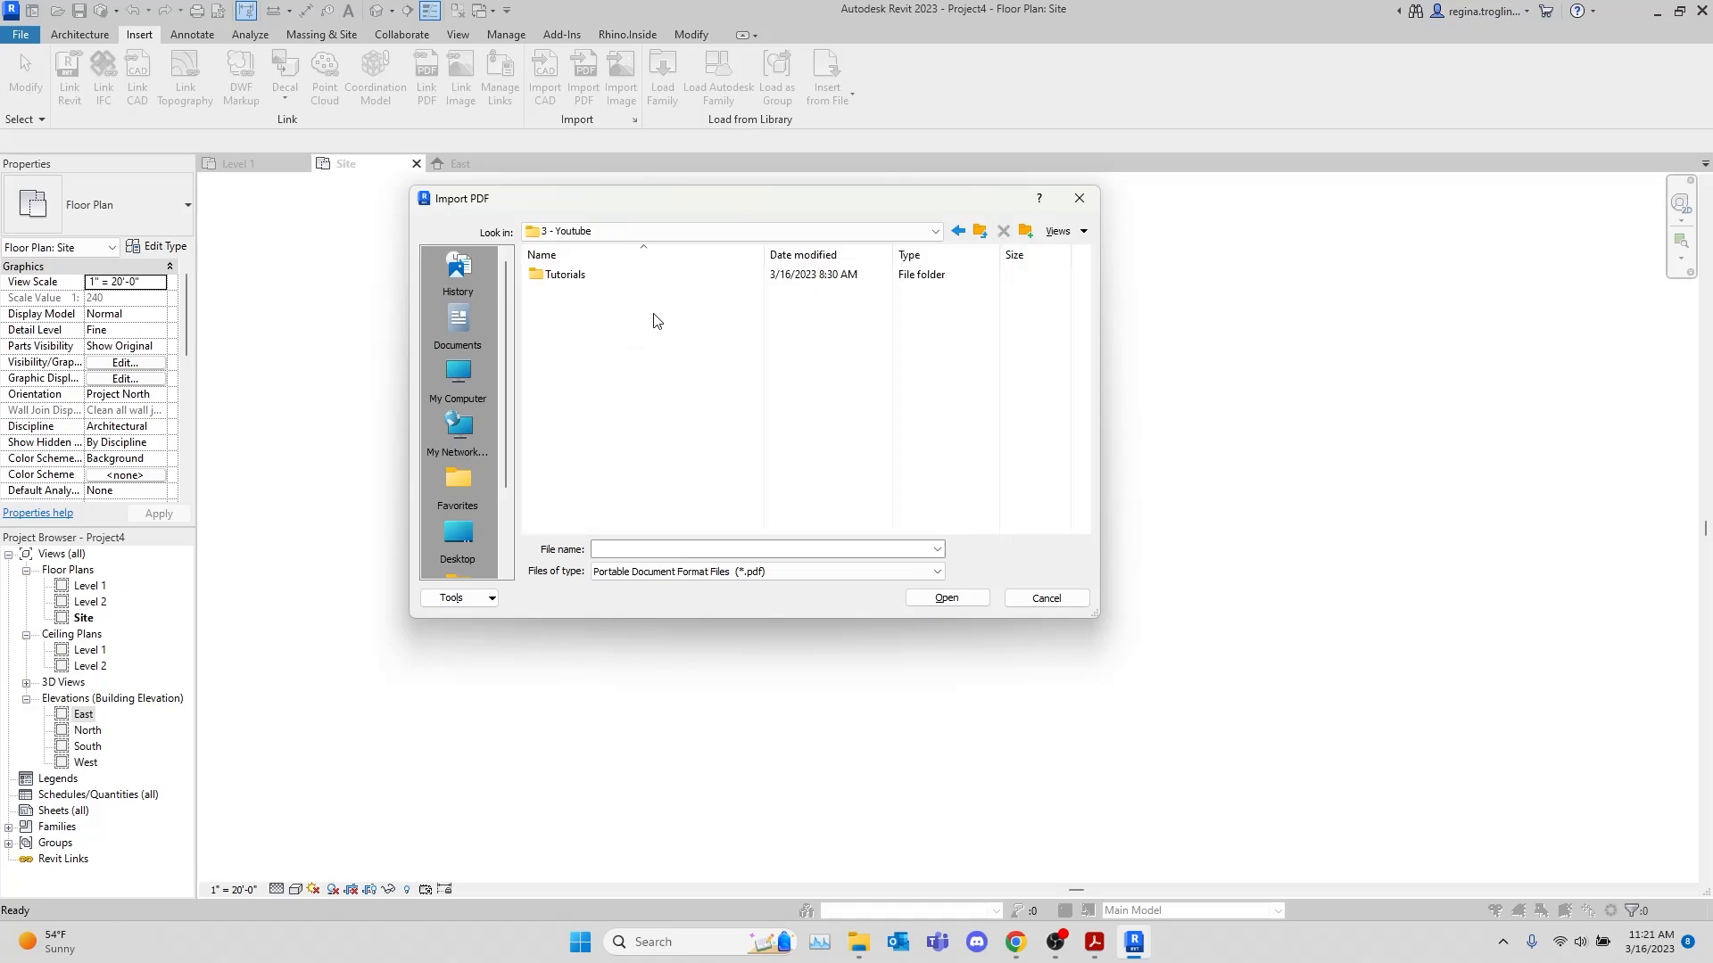
double_click(682, 276)
double_click(695, 292)
double_click(746, 276)
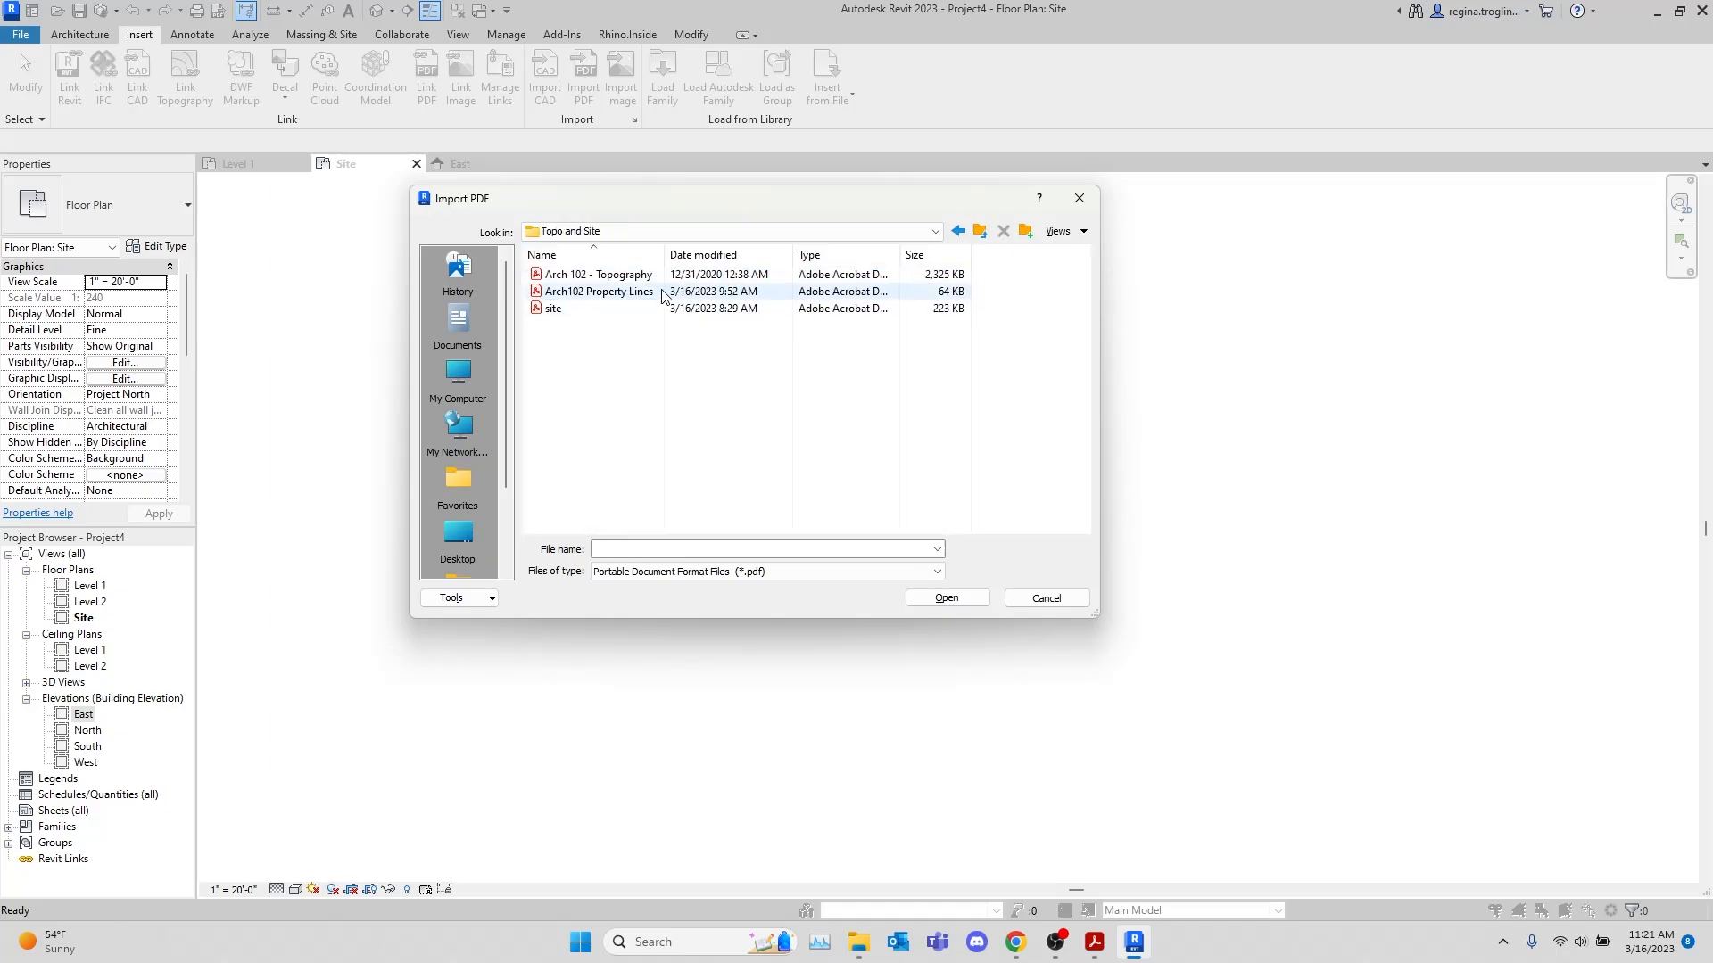
click(638, 316)
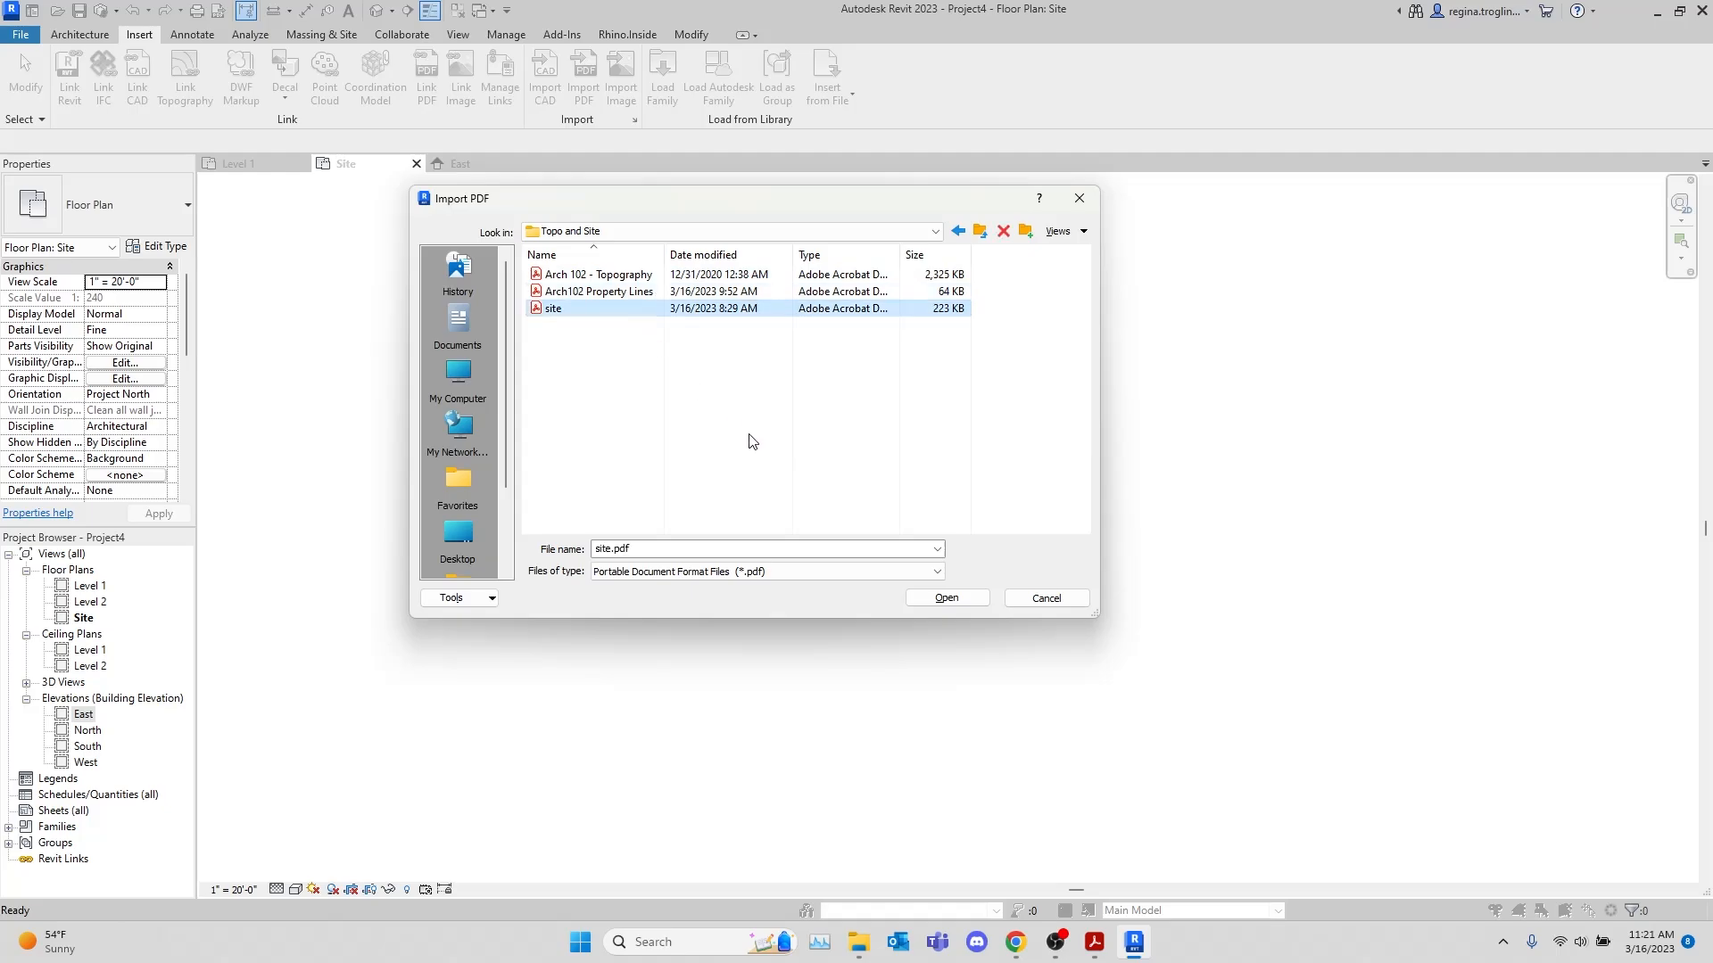
click(947, 597)
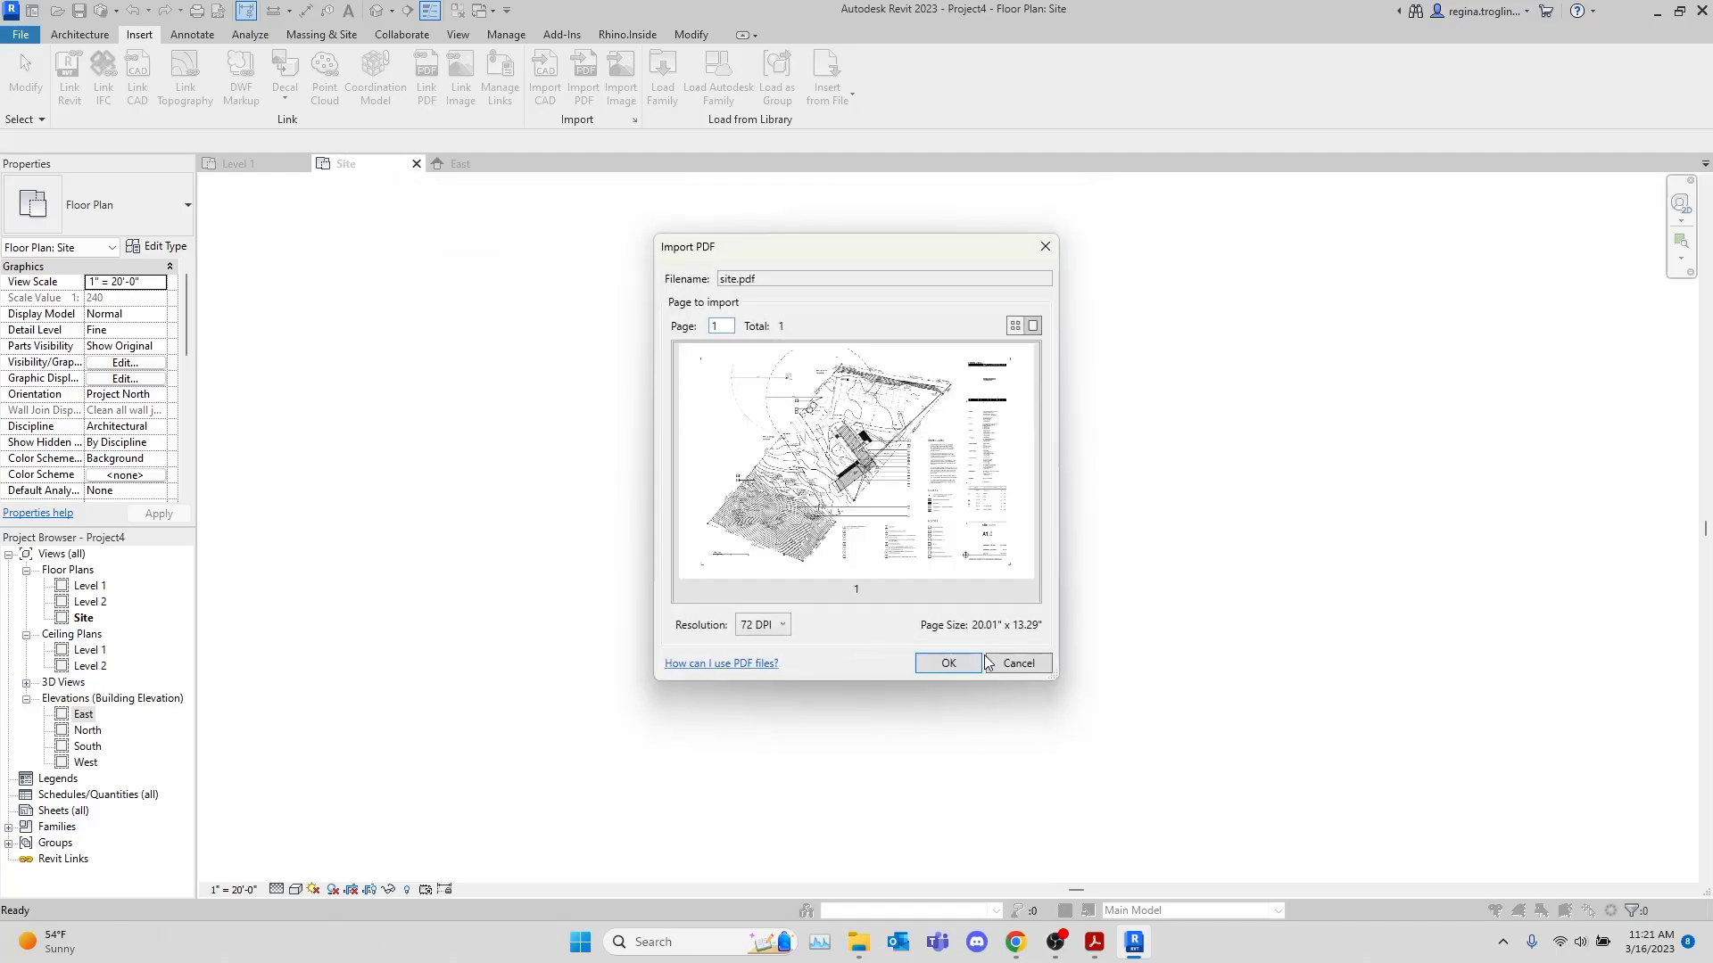
click(938, 652)
click(884, 635)
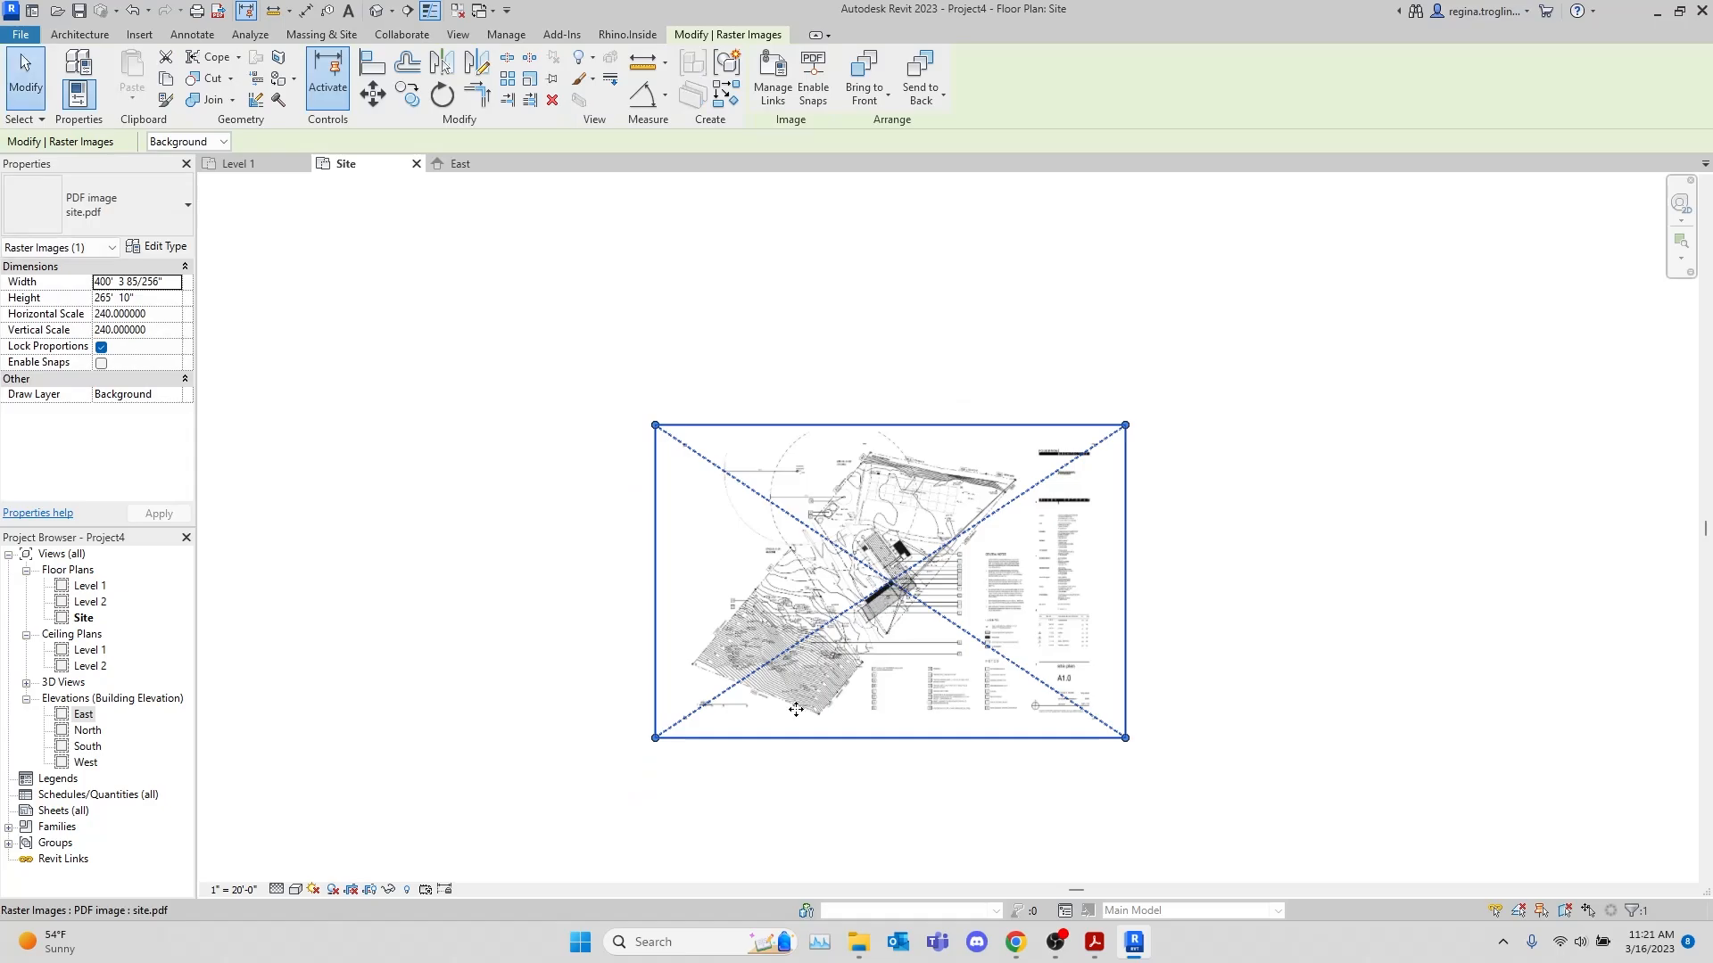
Inspect the hillside contours and the graphic scale bar beneath them on the placed site.pdf image
scroll(627, 738, up, 2)
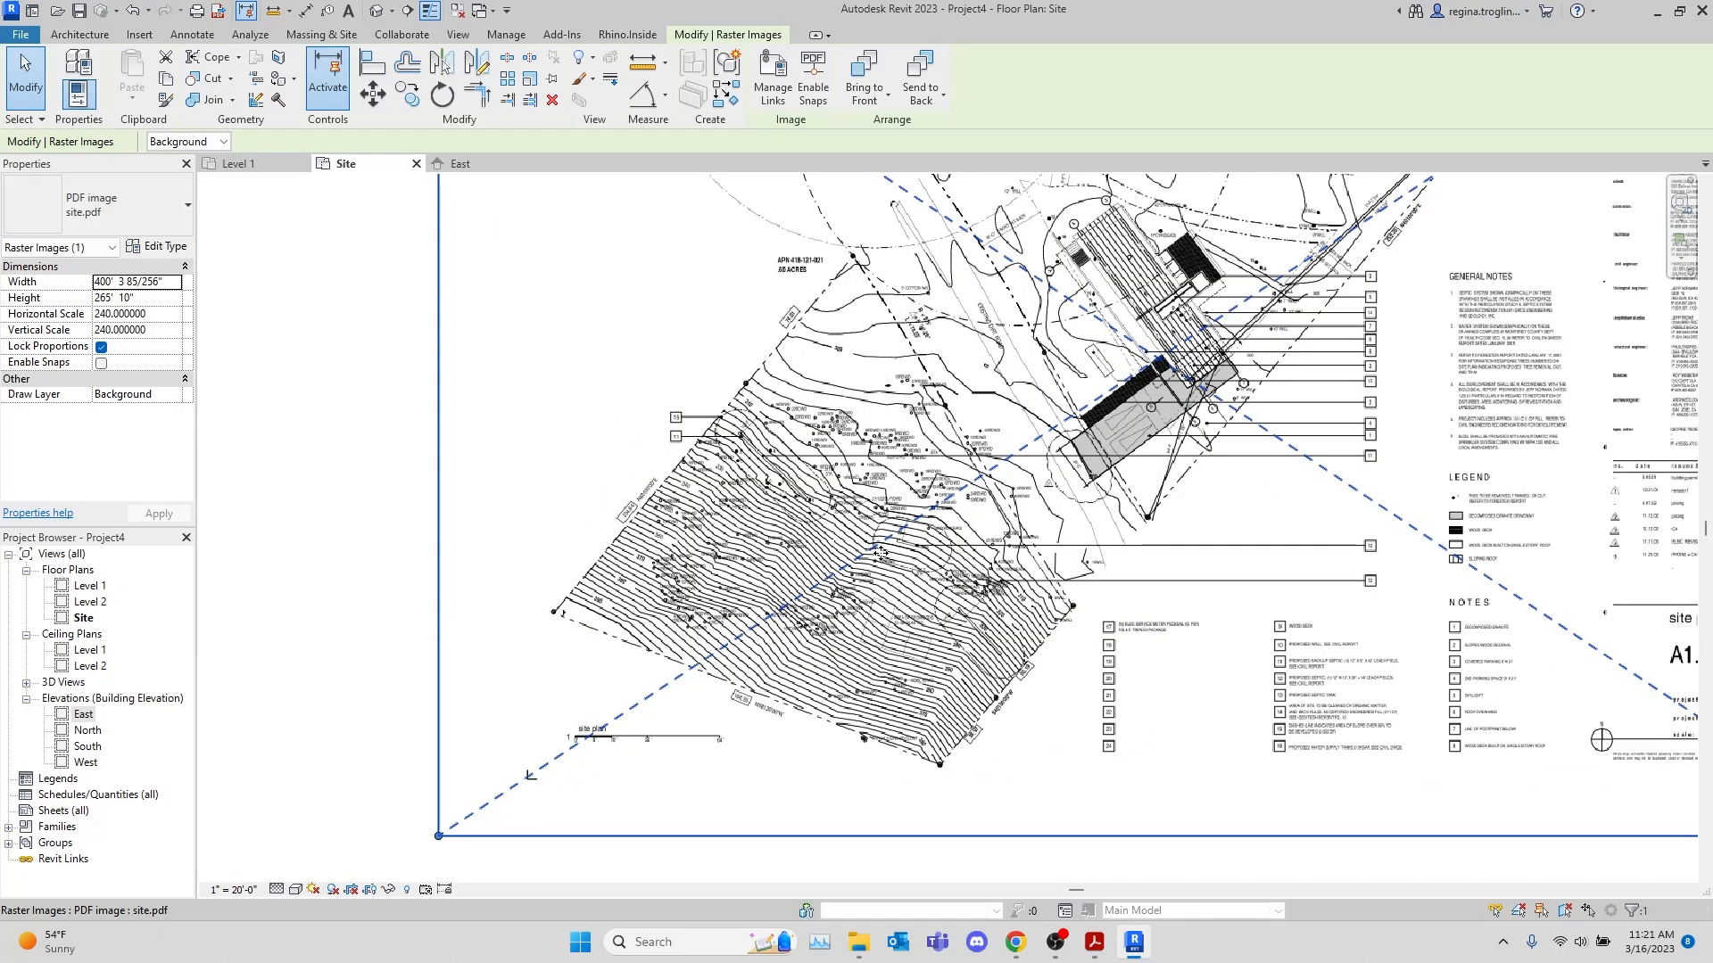
drag(923, 504, 816, 543)
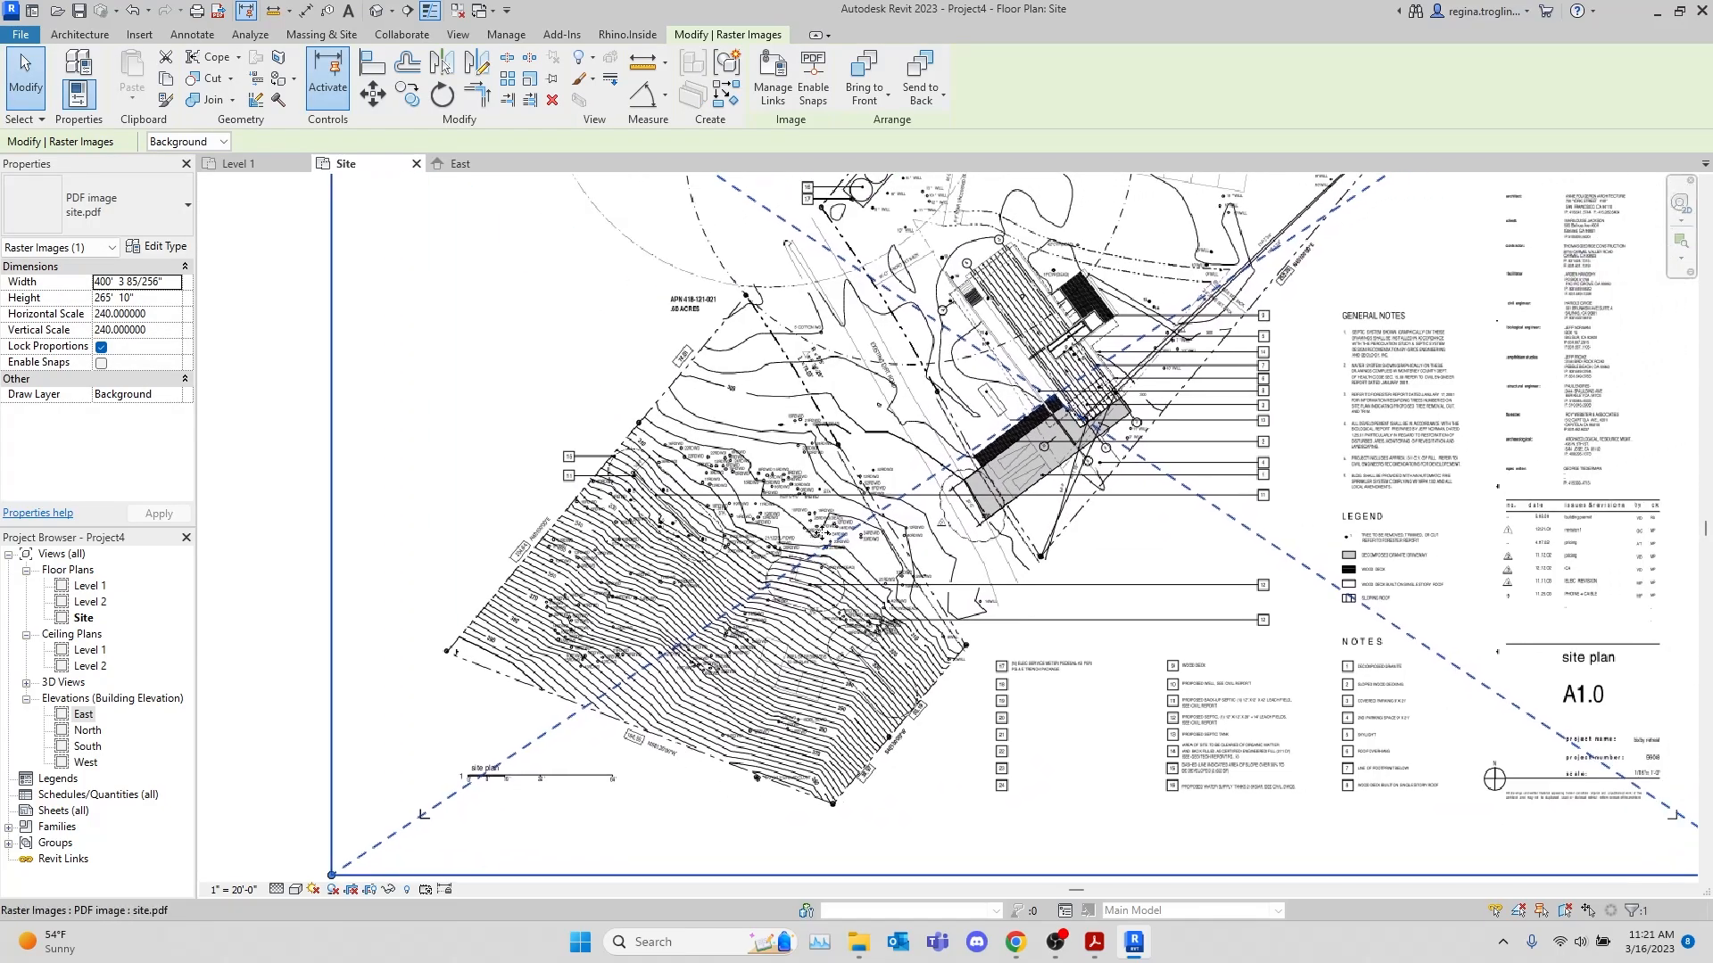
scroll(822, 534, down, 3)
scroll(606, 651, up, 1)
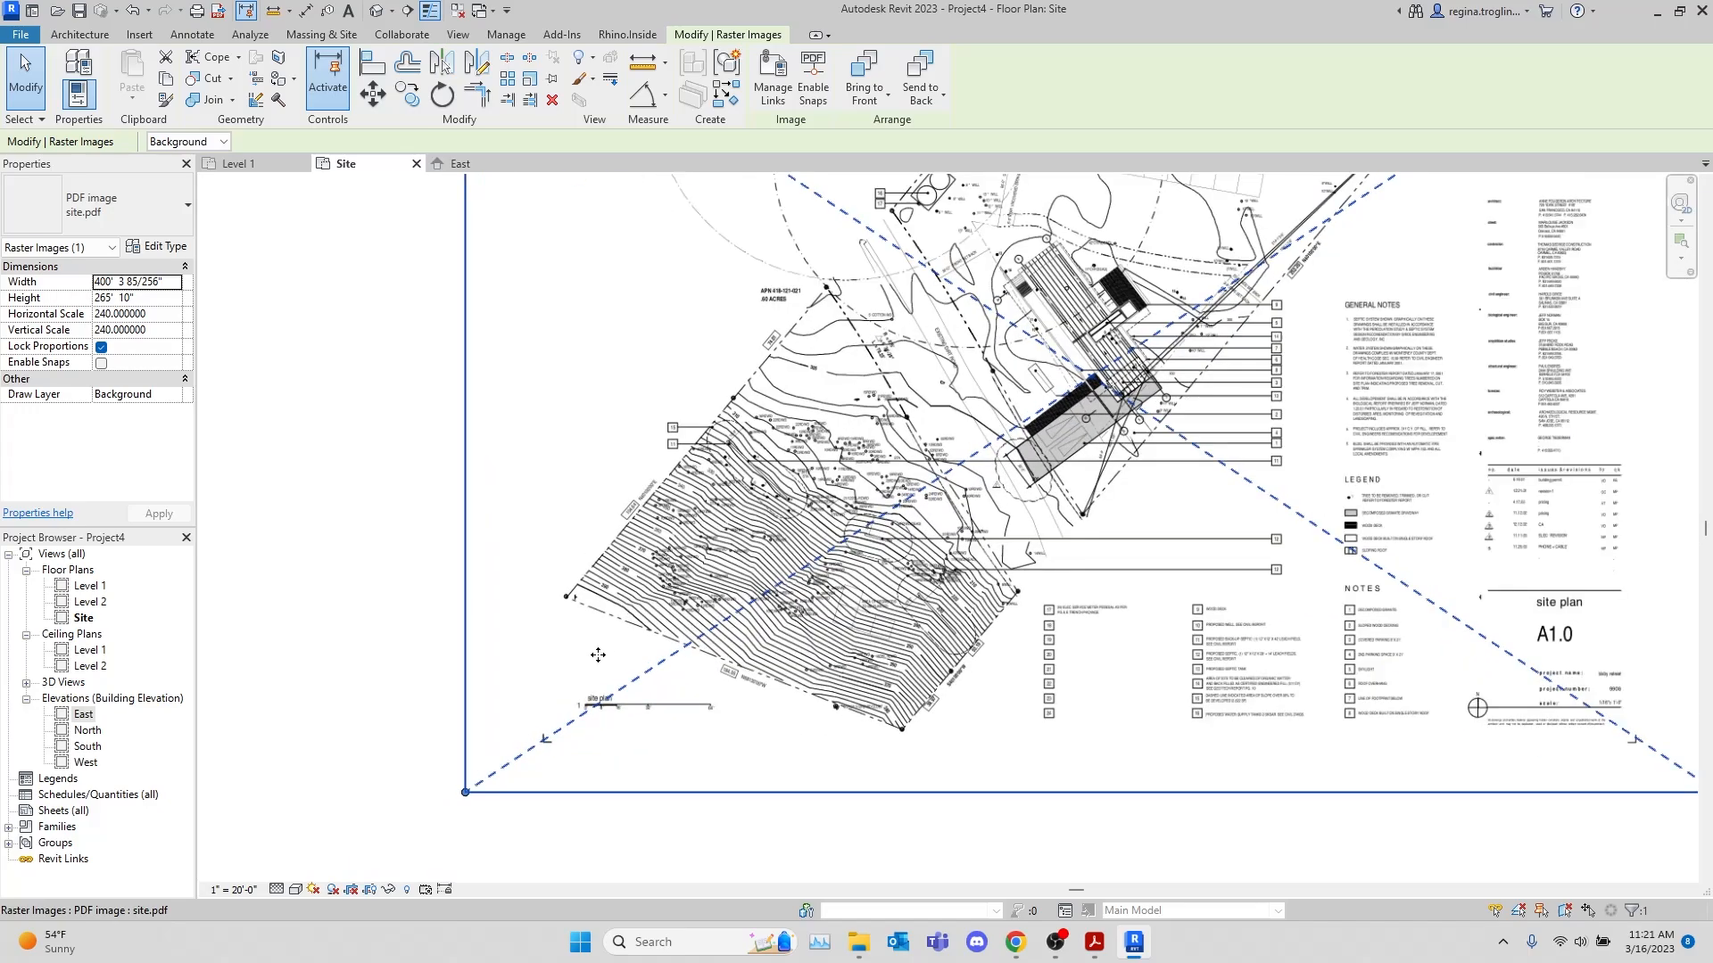
key(Escape)
scroll(637, 721, up, 3)
scroll(637, 721, up, 2)
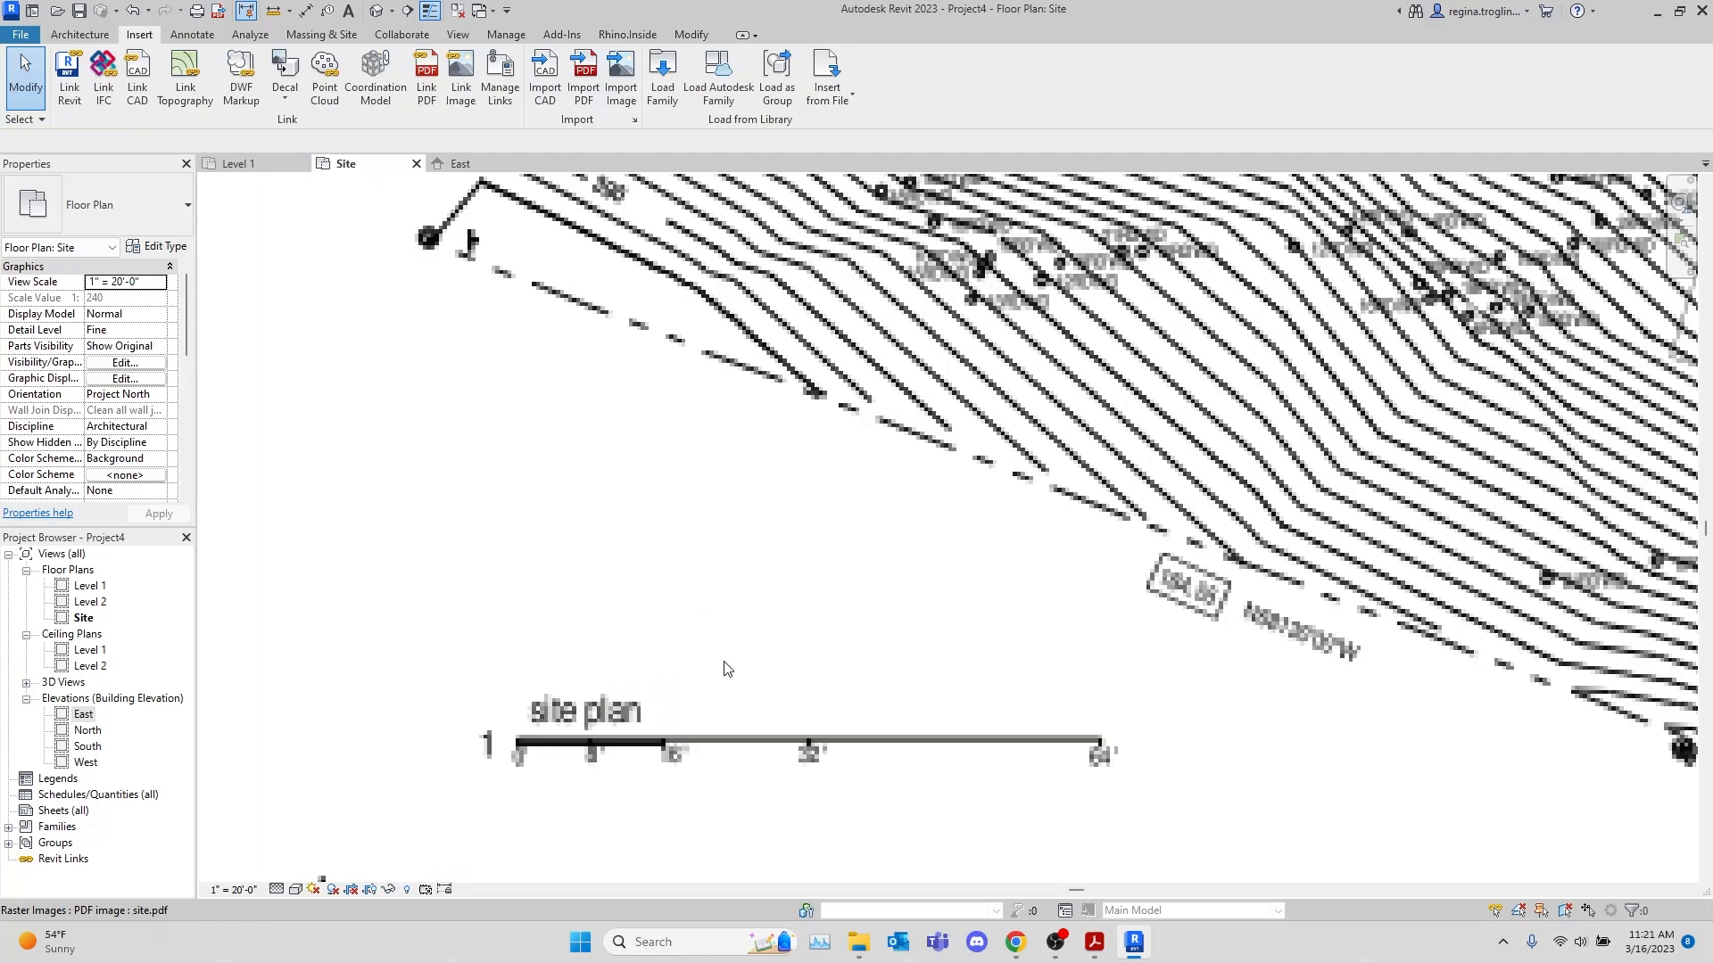
Delete the placed site.pdf image from the Site plan
scroll(726, 669, down, 5)
click(895, 520)
key(Delete)
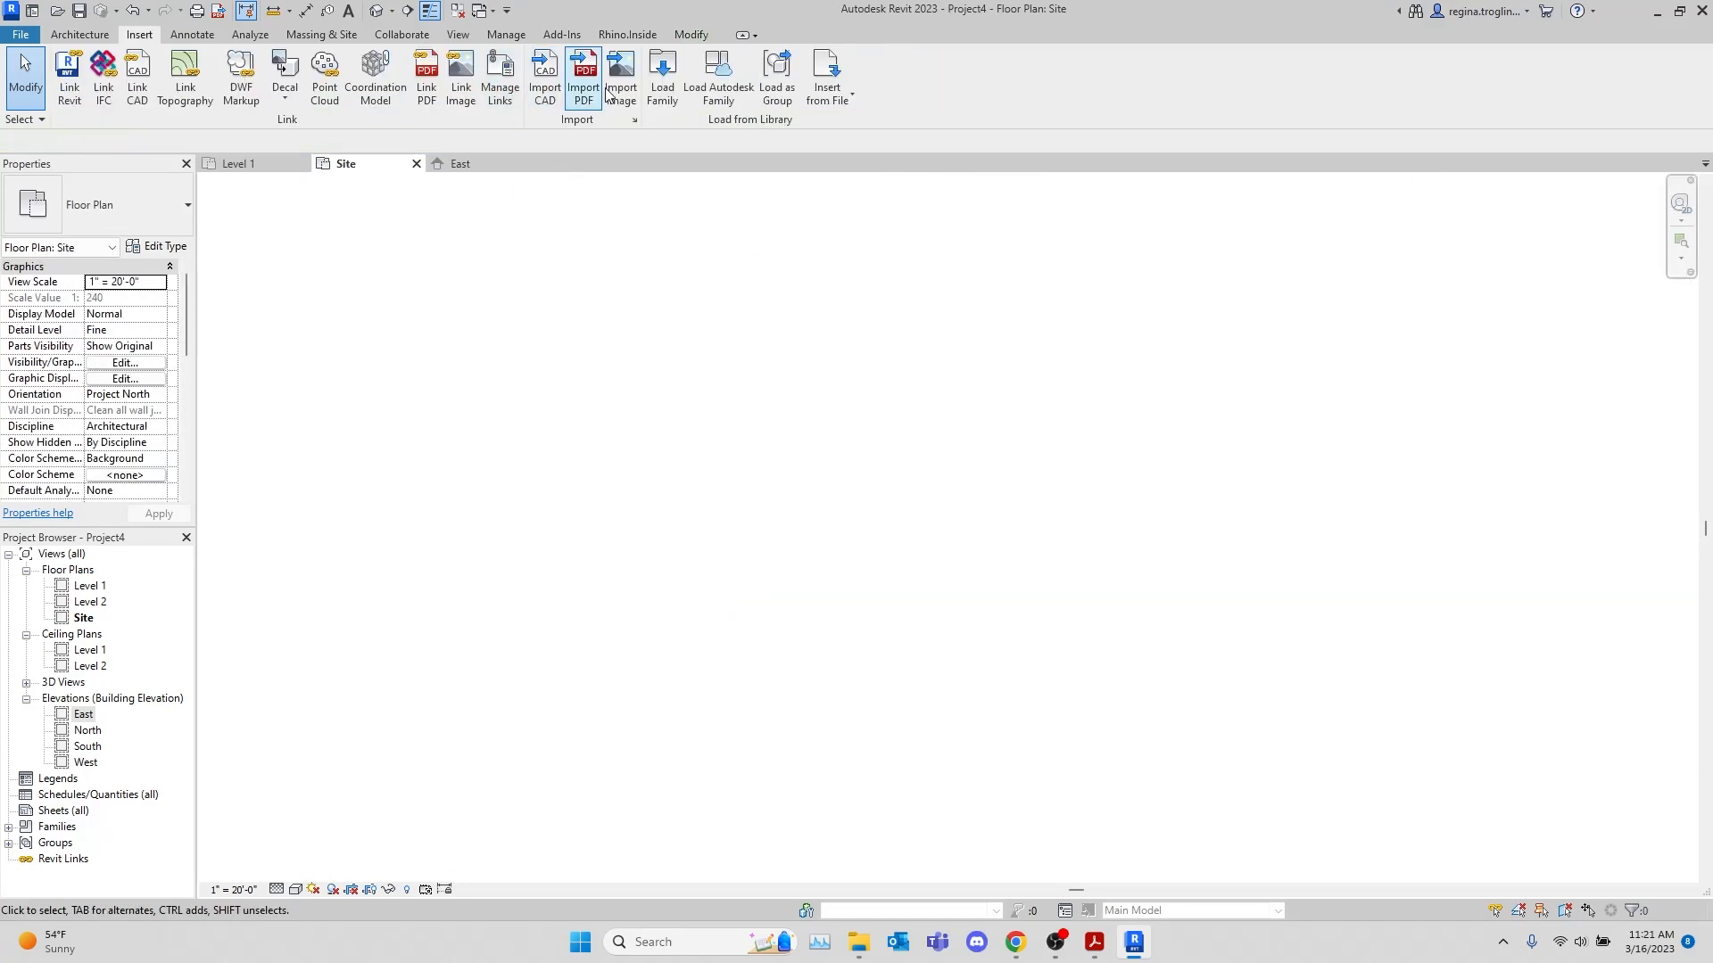
Import page 1 of site.pdf at 600 DPI and place it in the Site plan
click(583, 79)
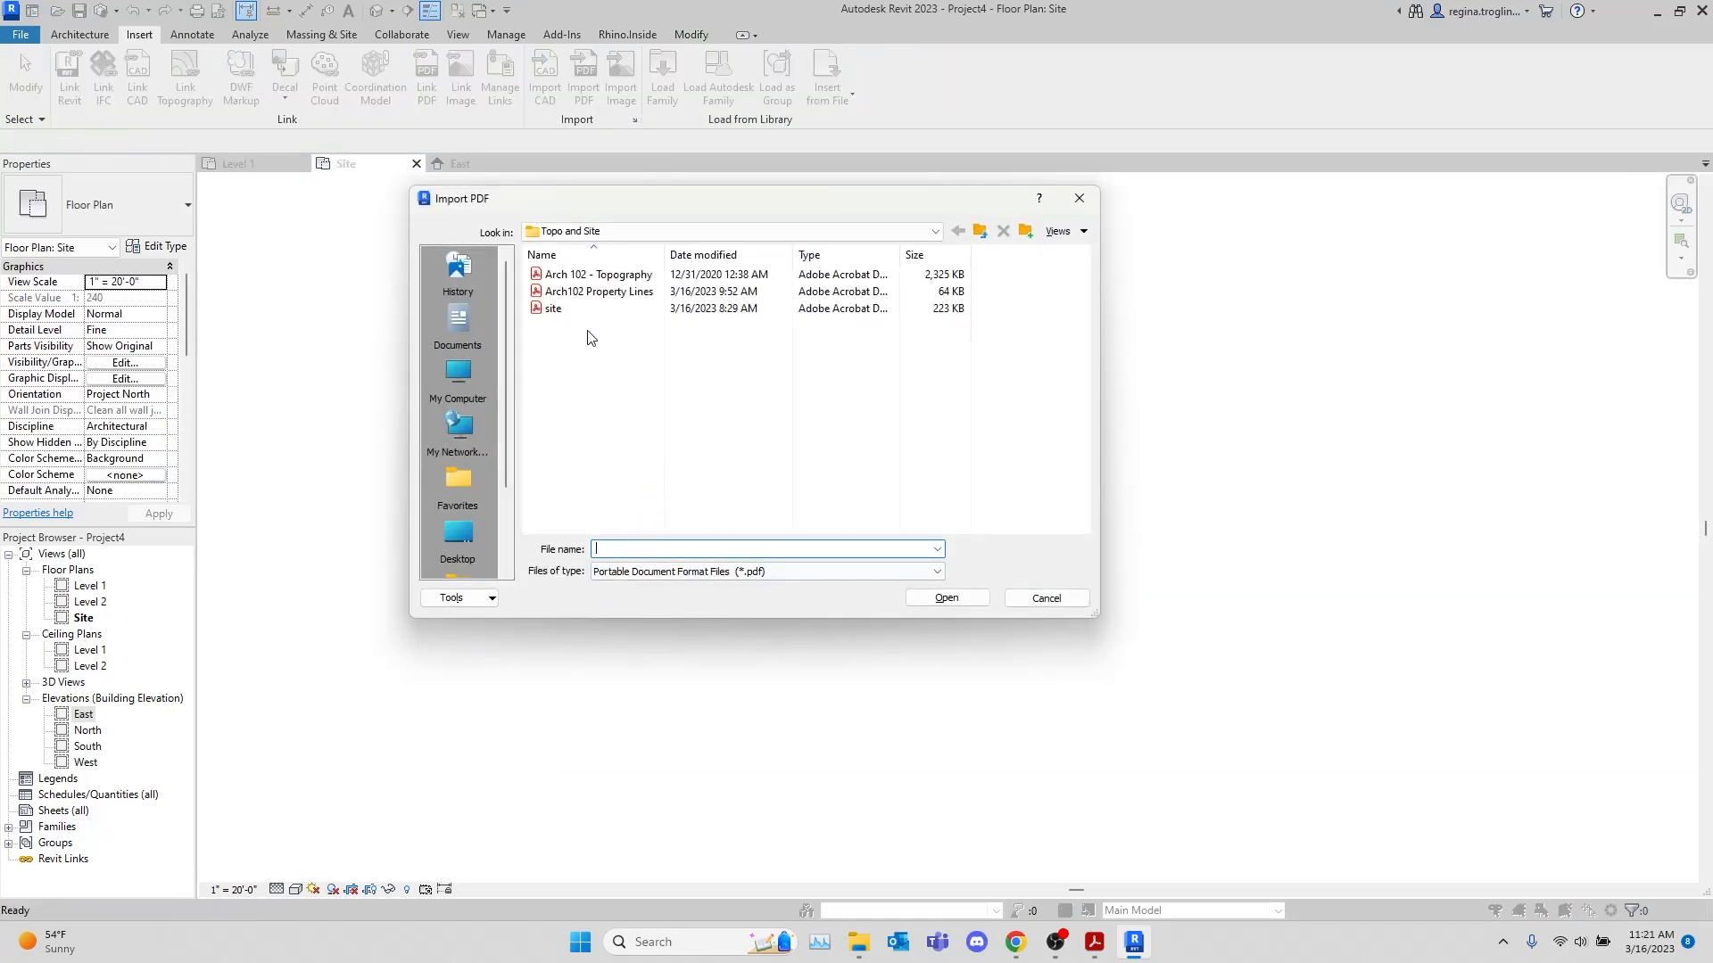
click(584, 308)
click(944, 597)
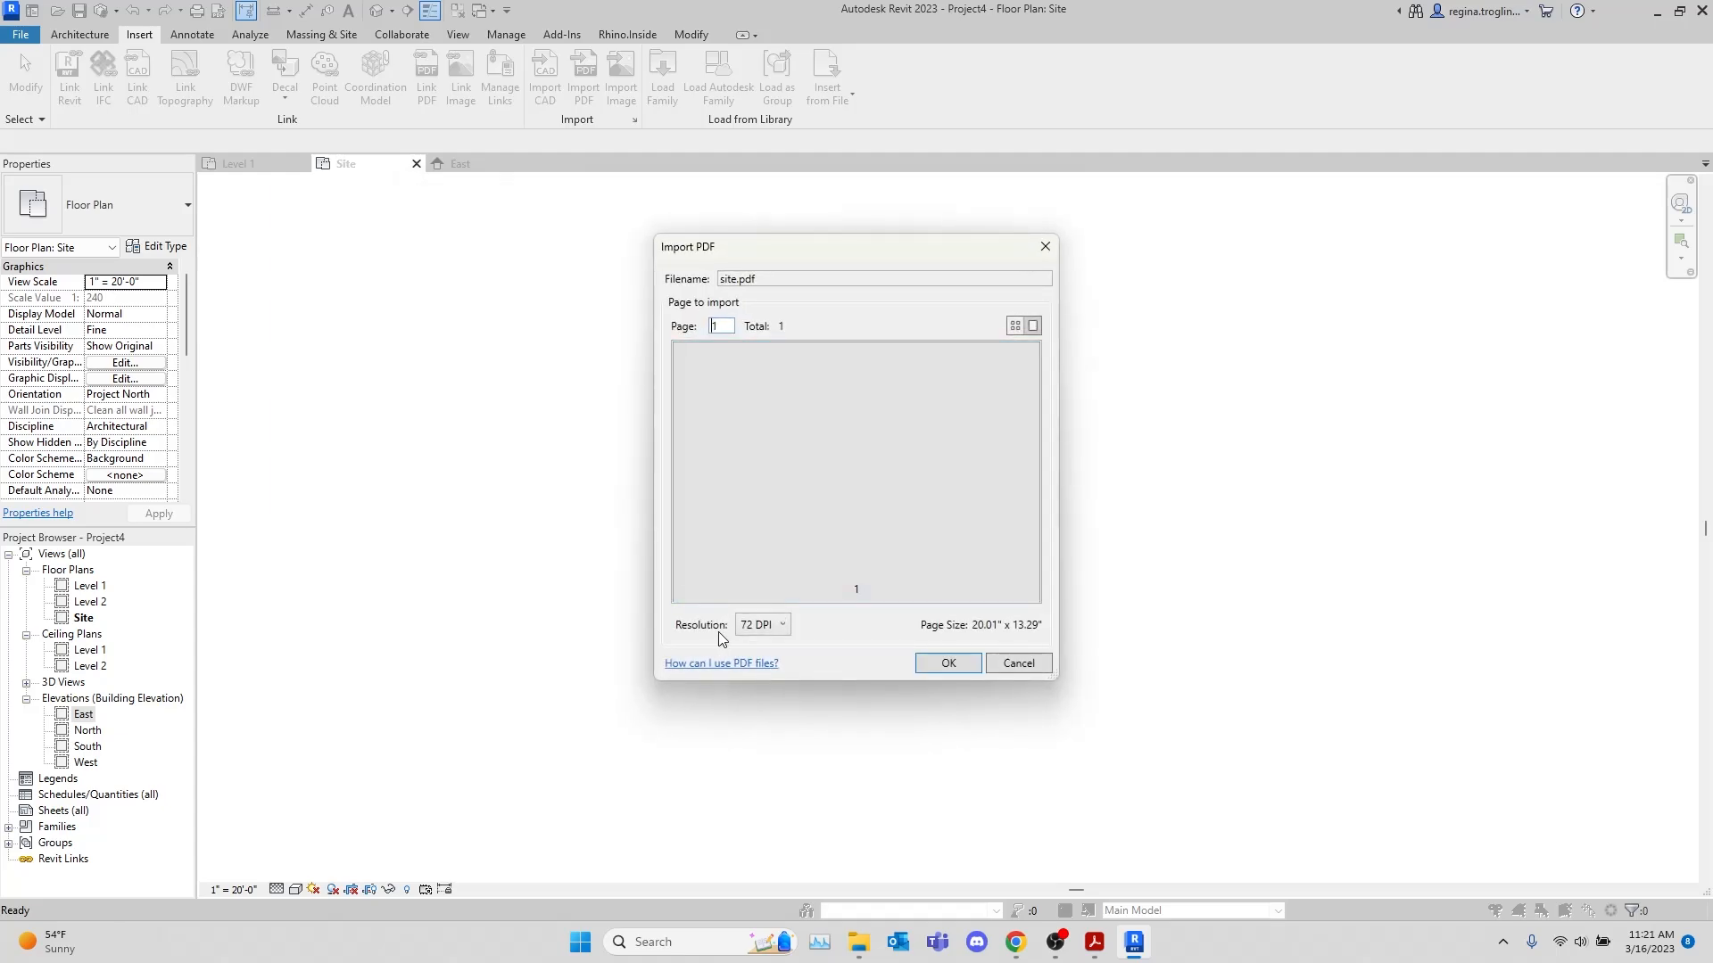
click(762, 624)
click(760, 701)
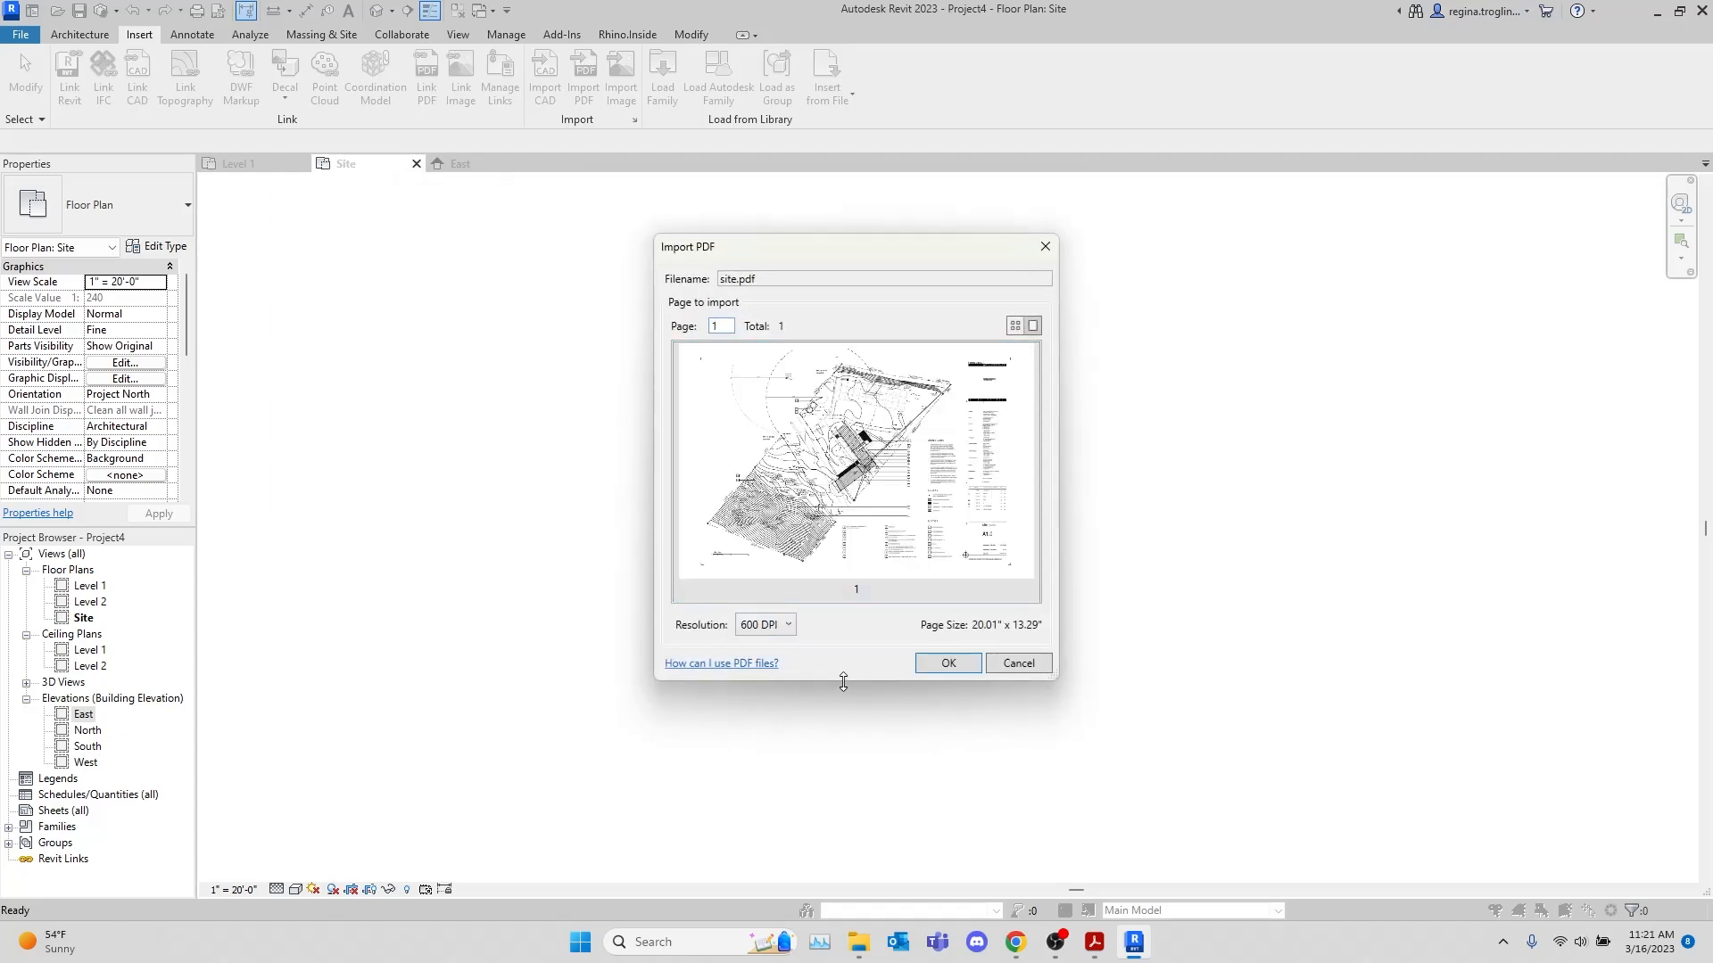
click(946, 666)
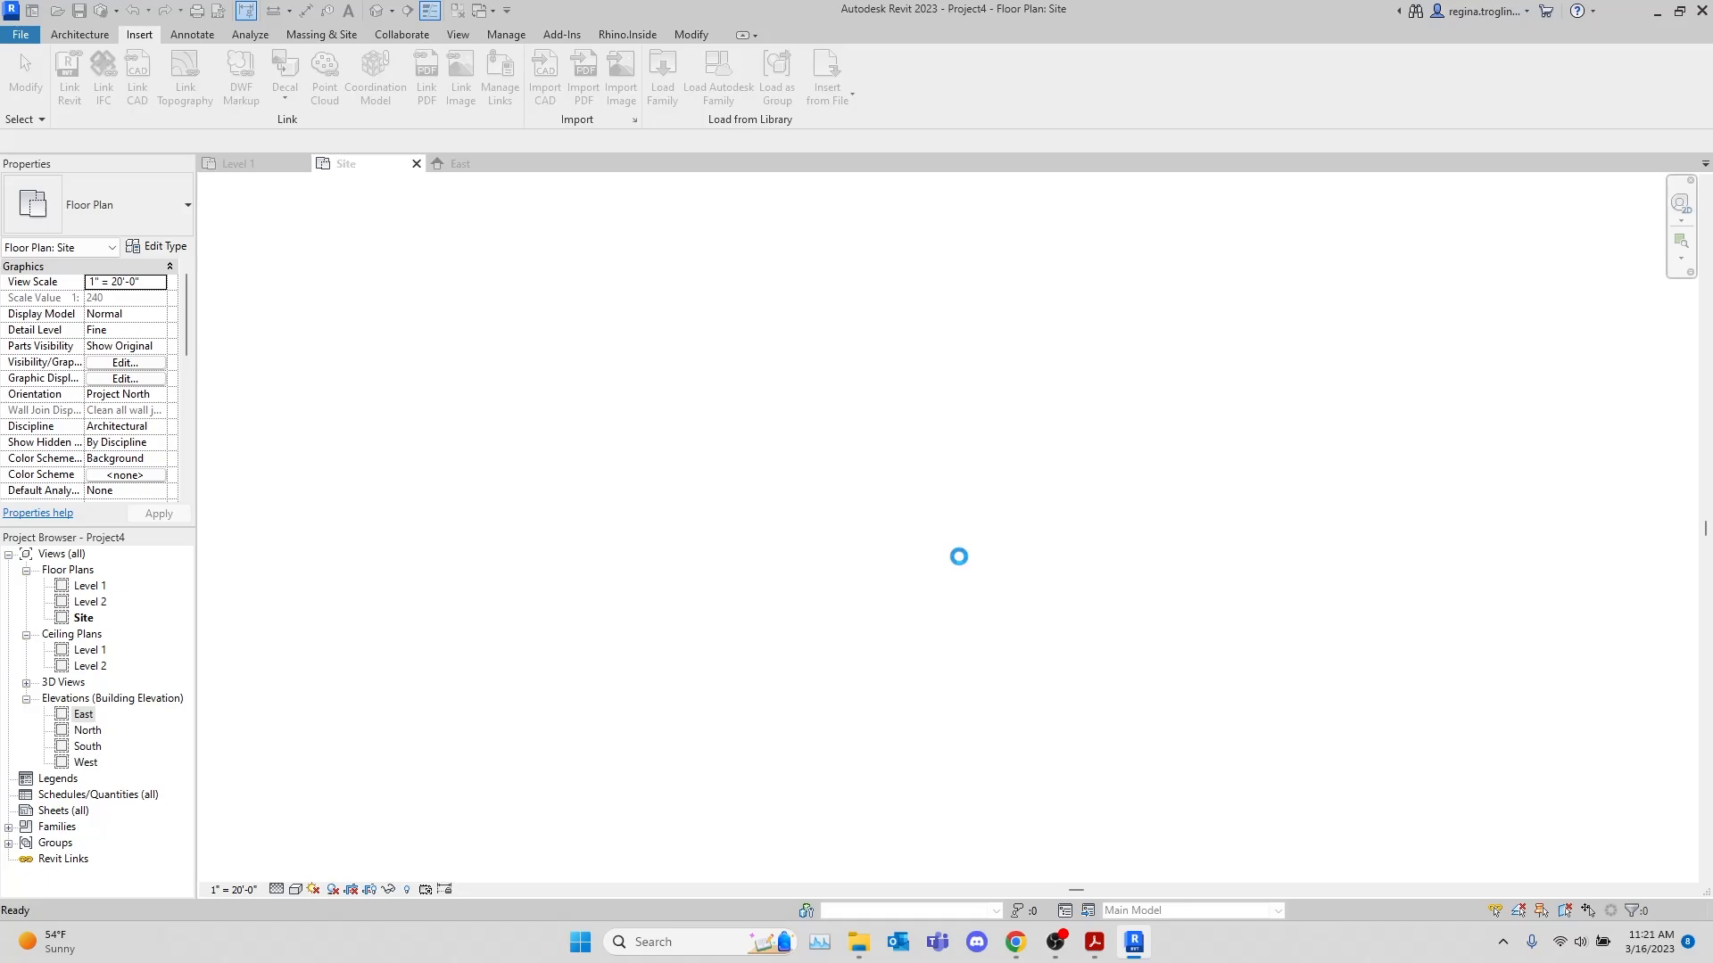
click(959, 562)
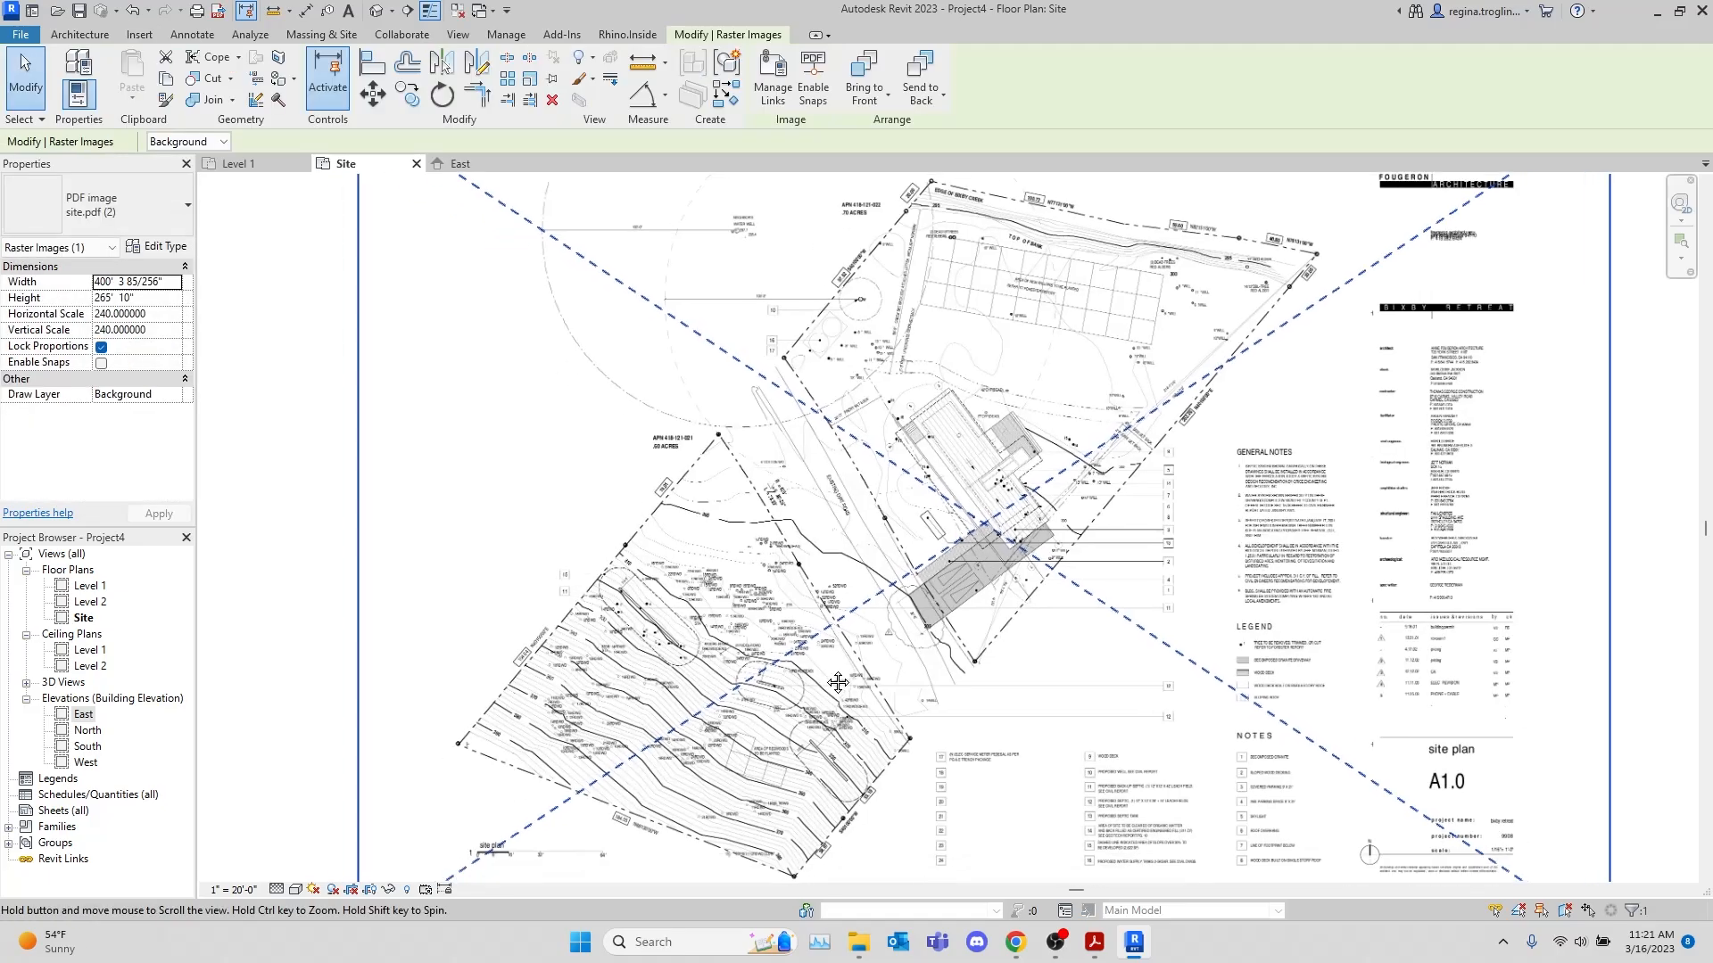
Draw a horizontal 64' model line along the graphic scale bar, starting at its 0' mark
scroll(837, 682, up, 10)
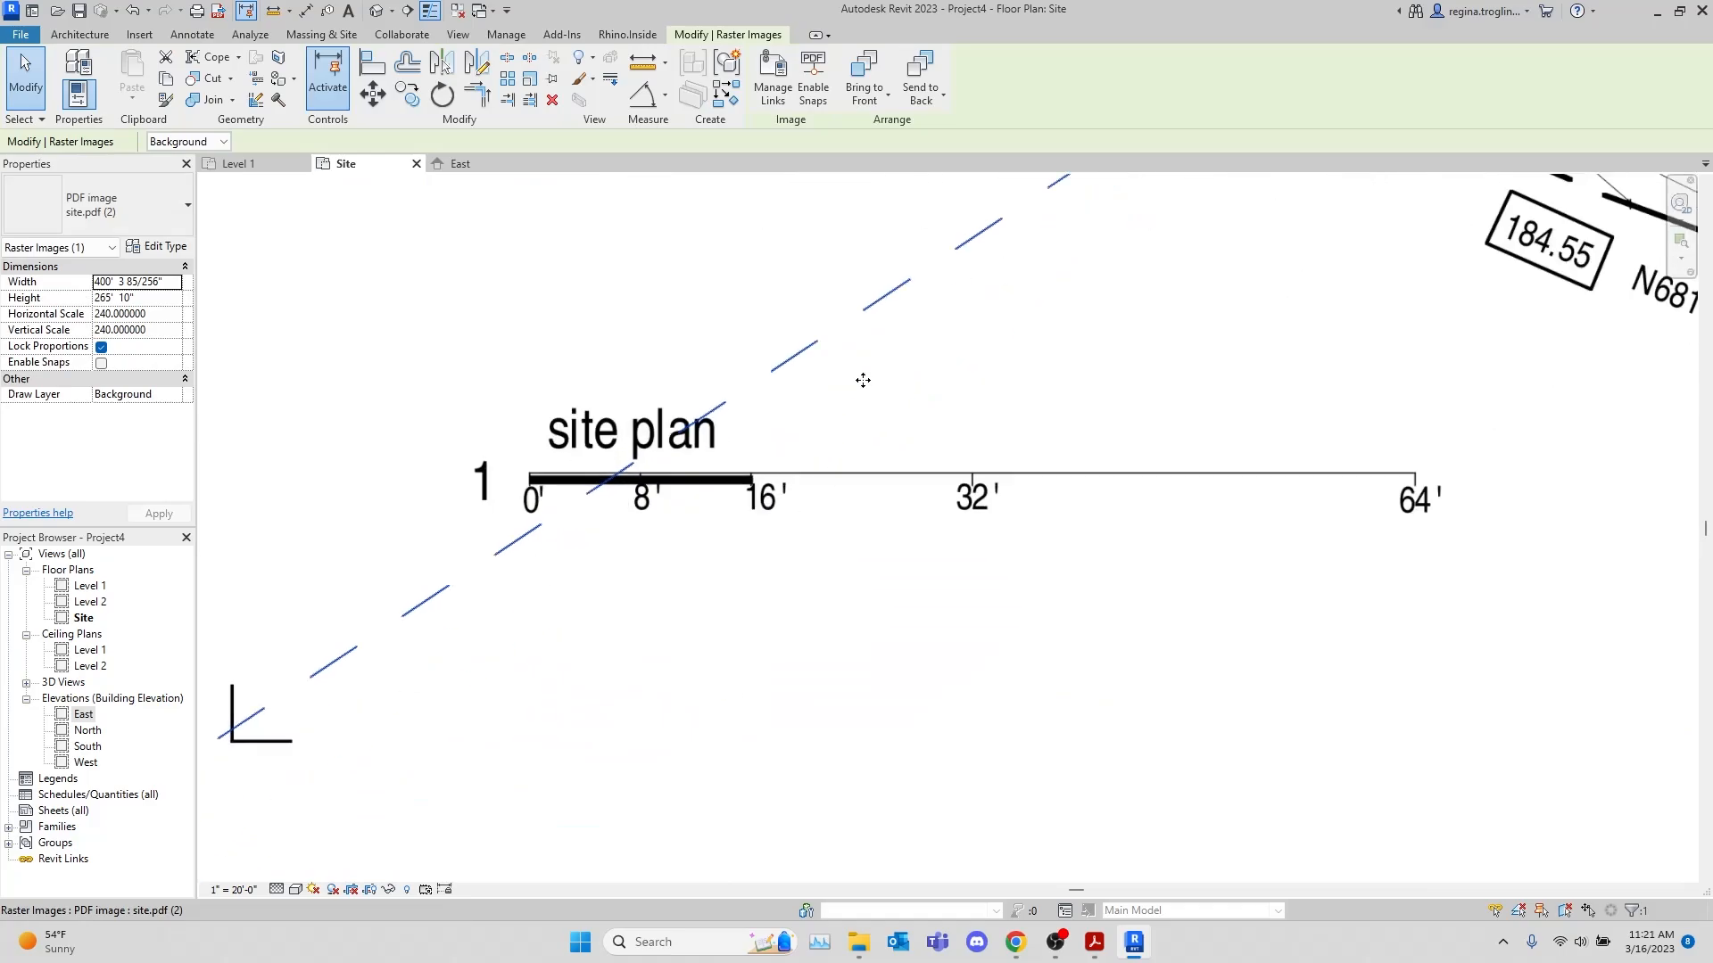
middle_drag(1120, 390, 931, 634)
scroll(214, 697, up, 2)
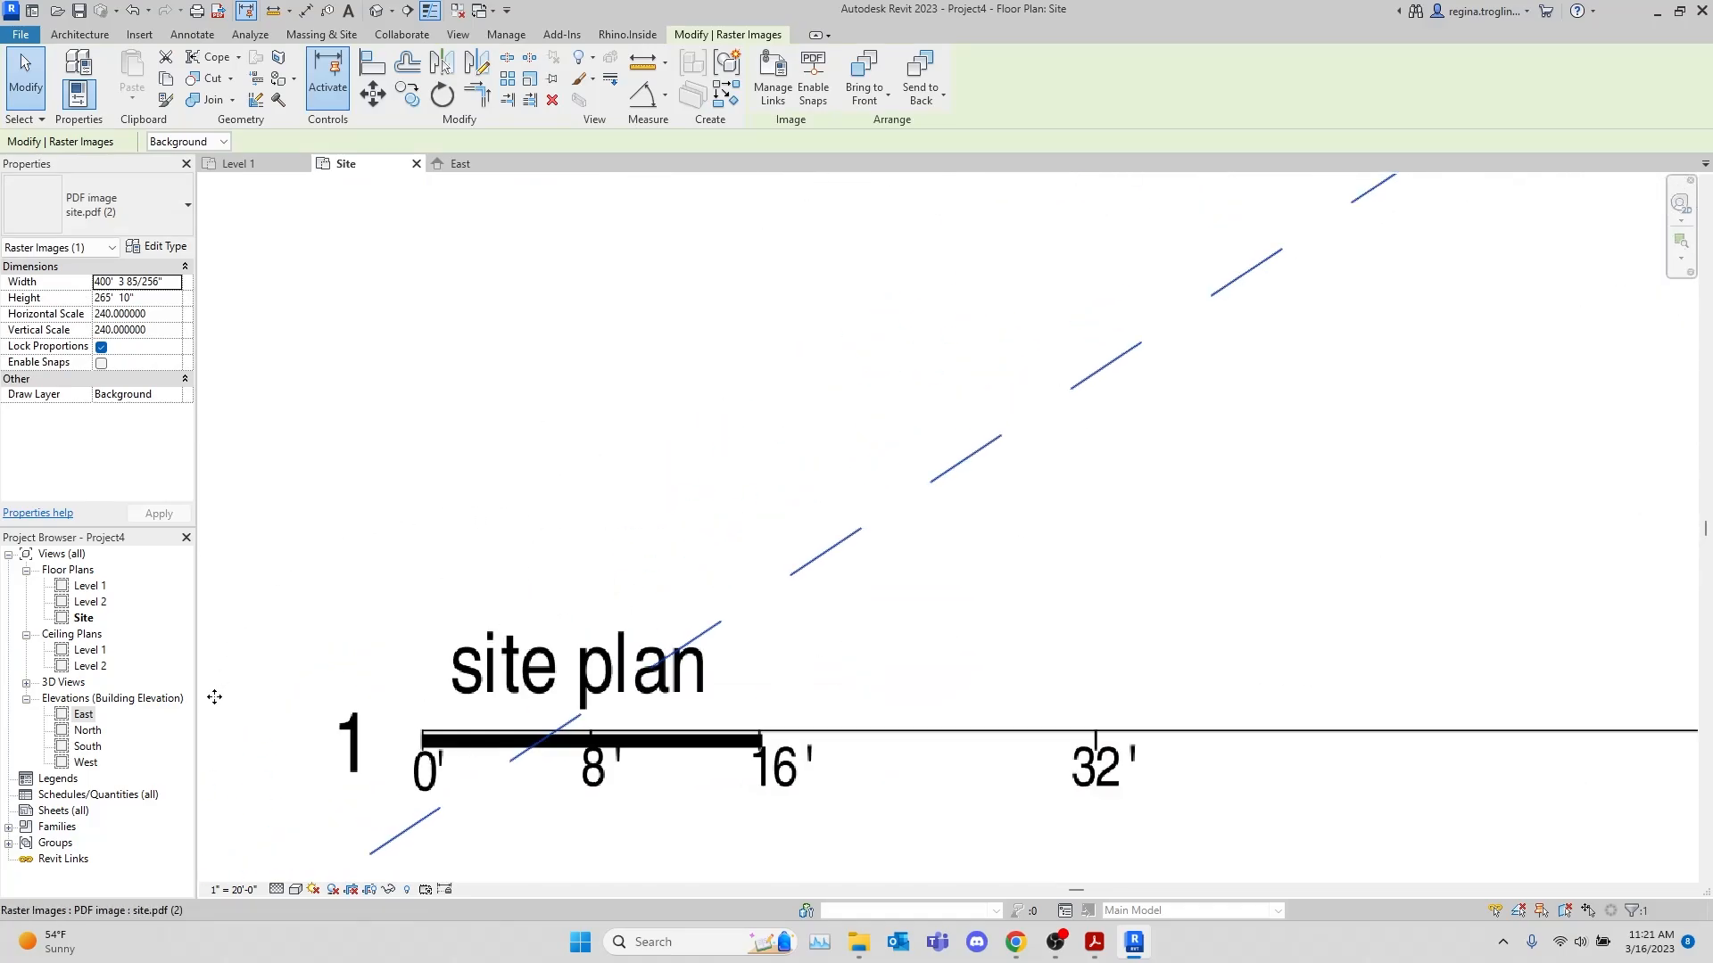
click(79, 34)
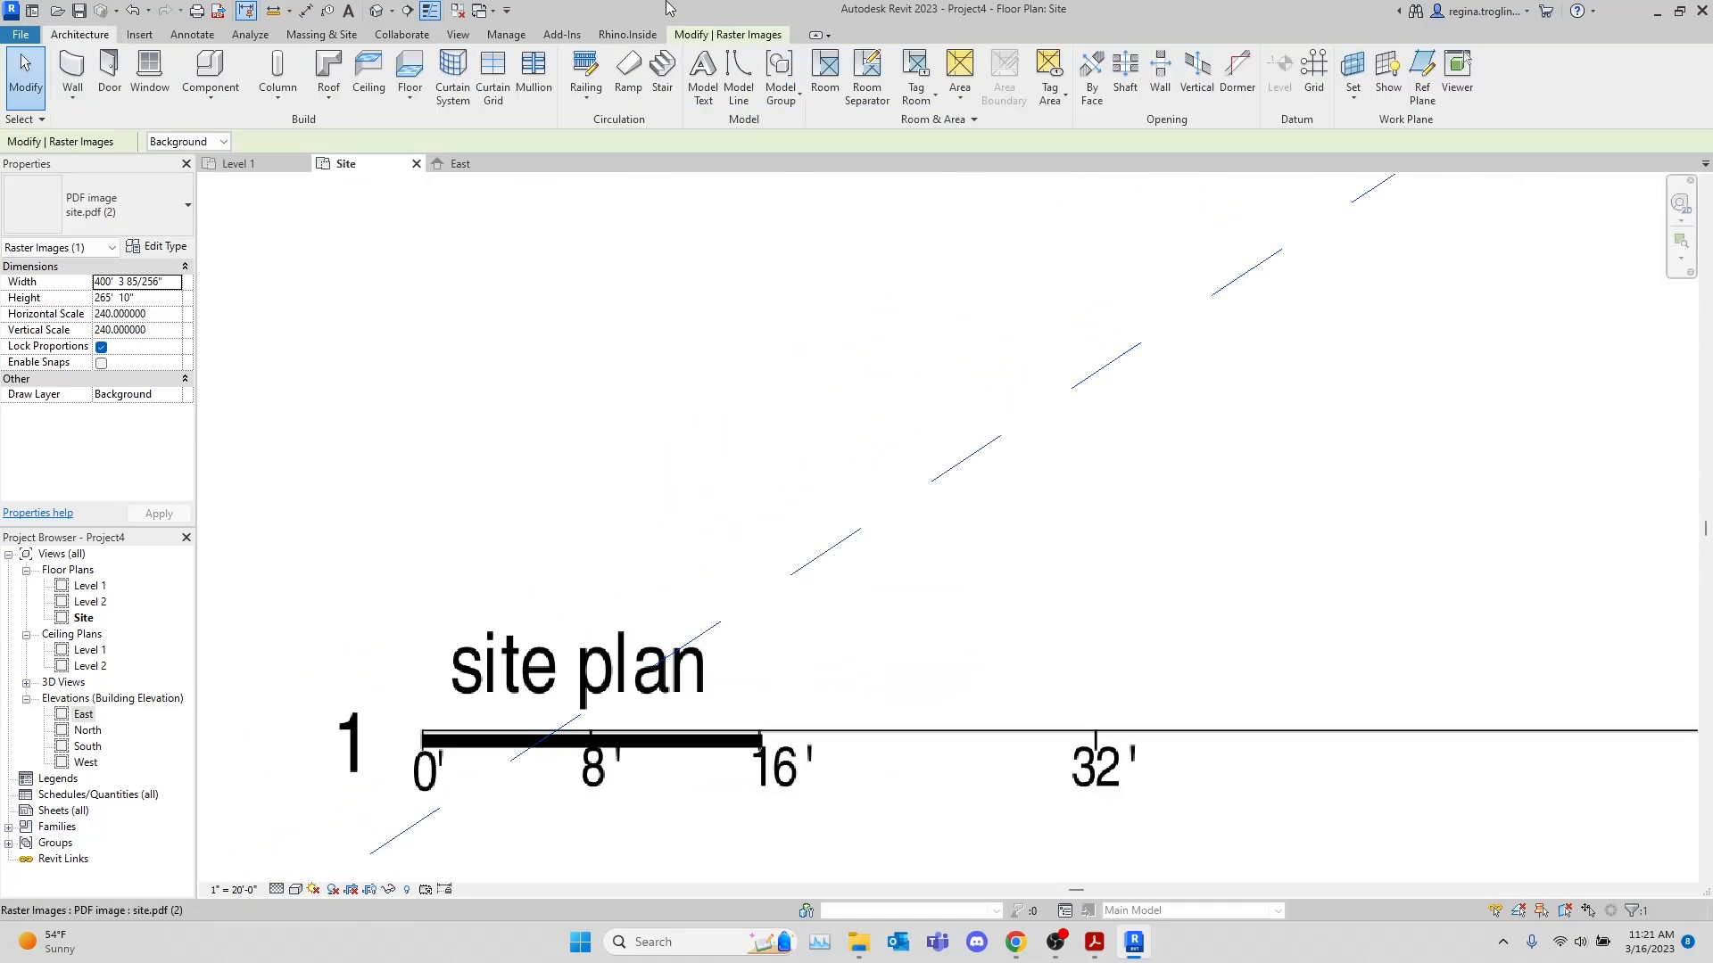
click(717, 73)
click(952, 585)
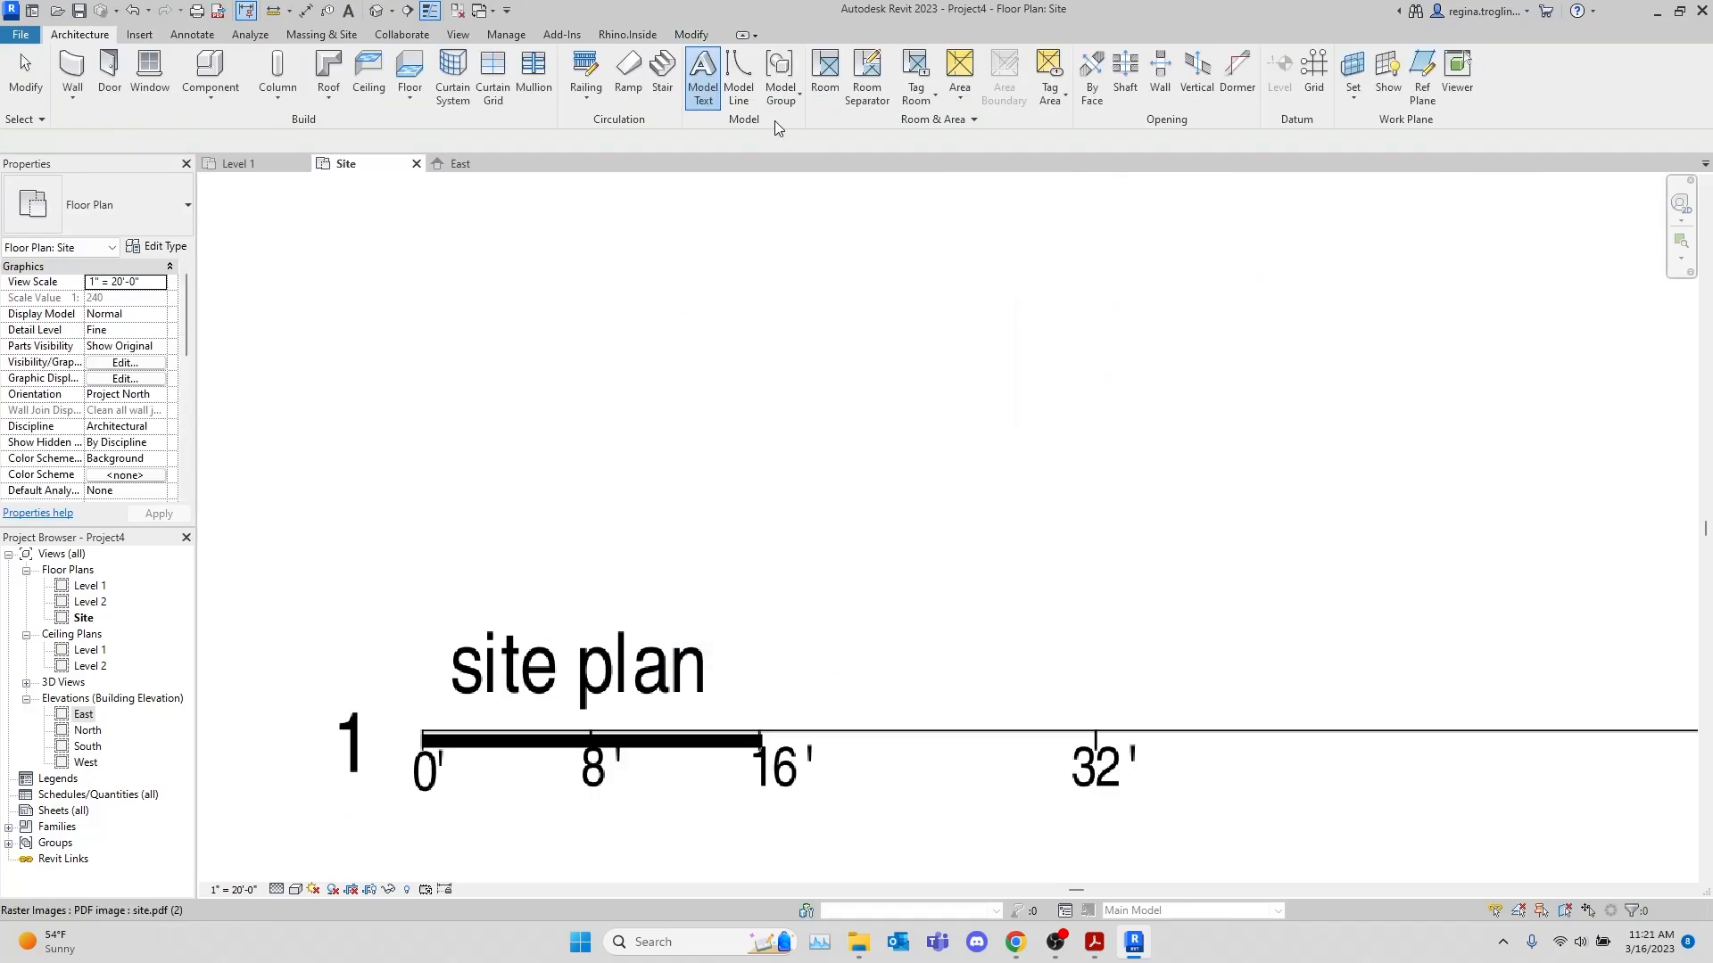
click(738, 76)
scroll(443, 710, up, 5)
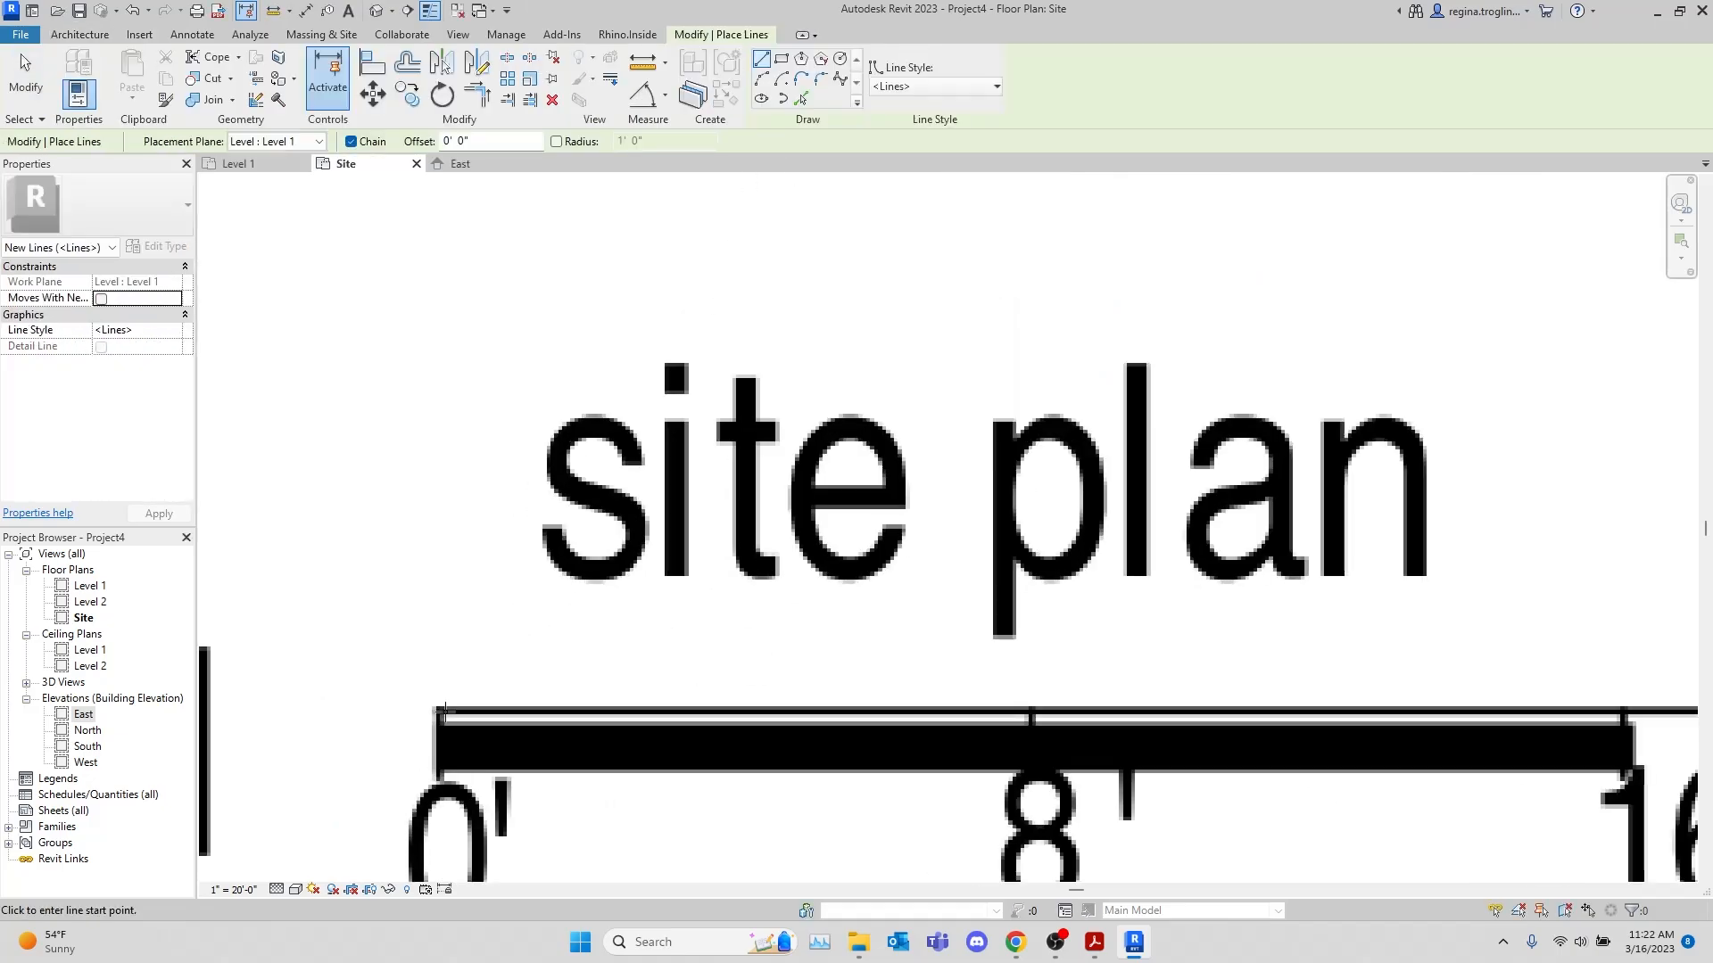
click(437, 709)
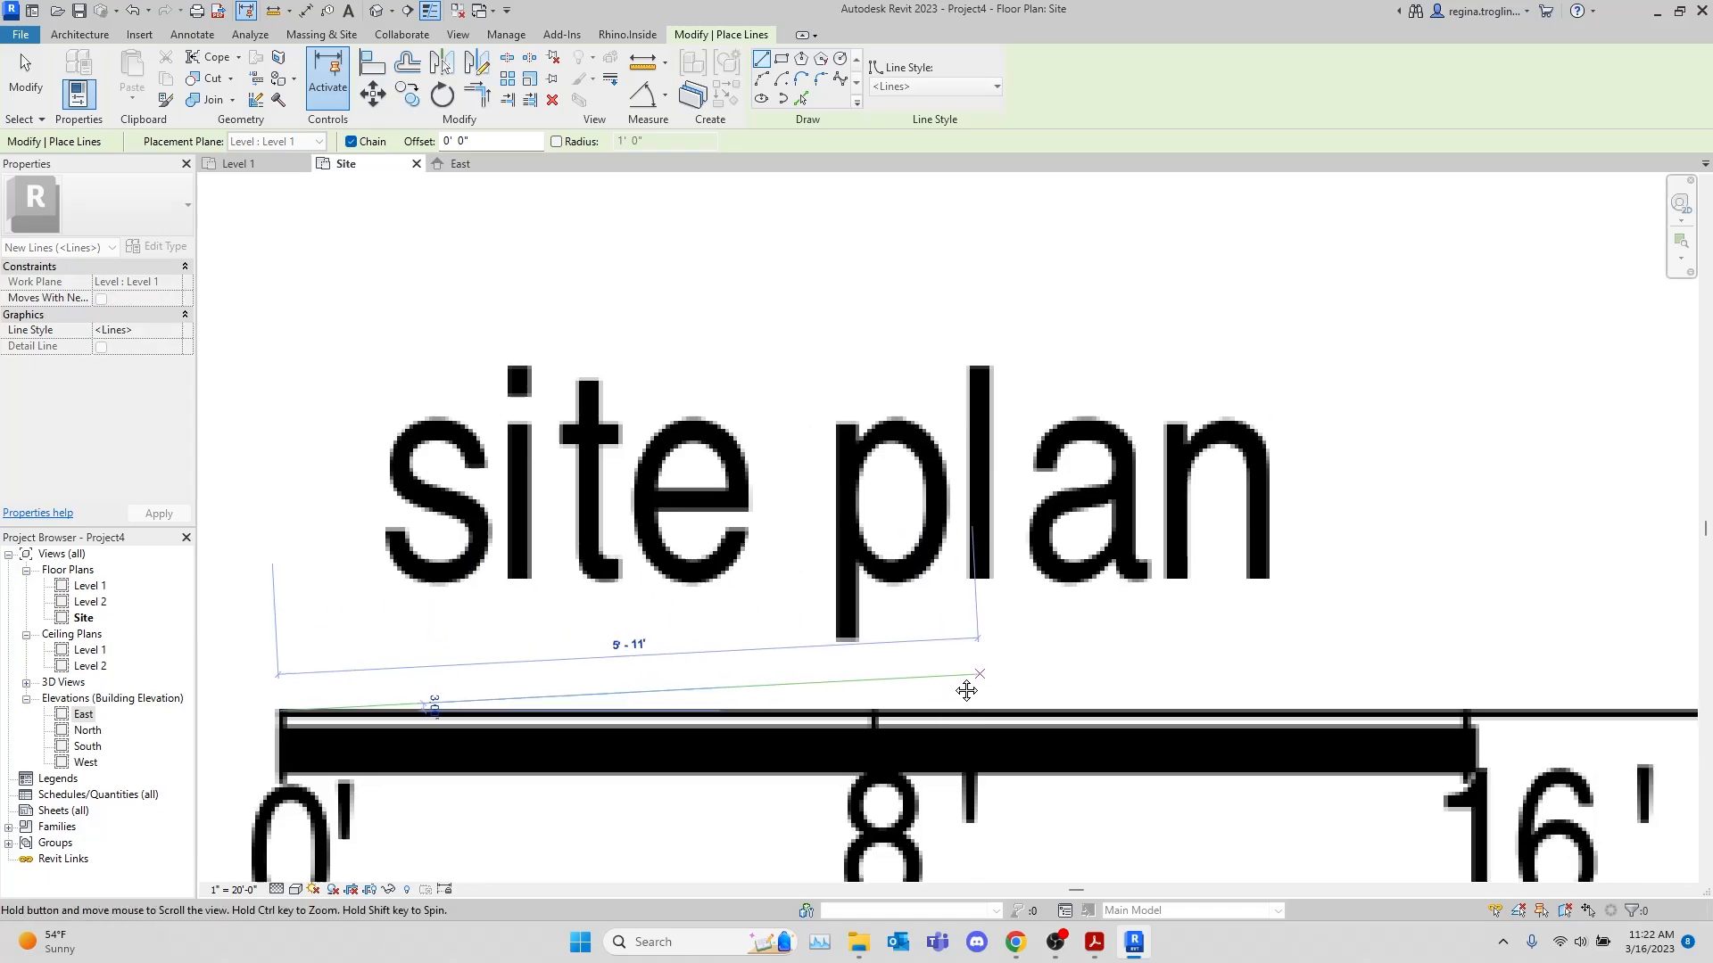
scroll(406, 584, down, 5)
scroll(406, 584, down, 2)
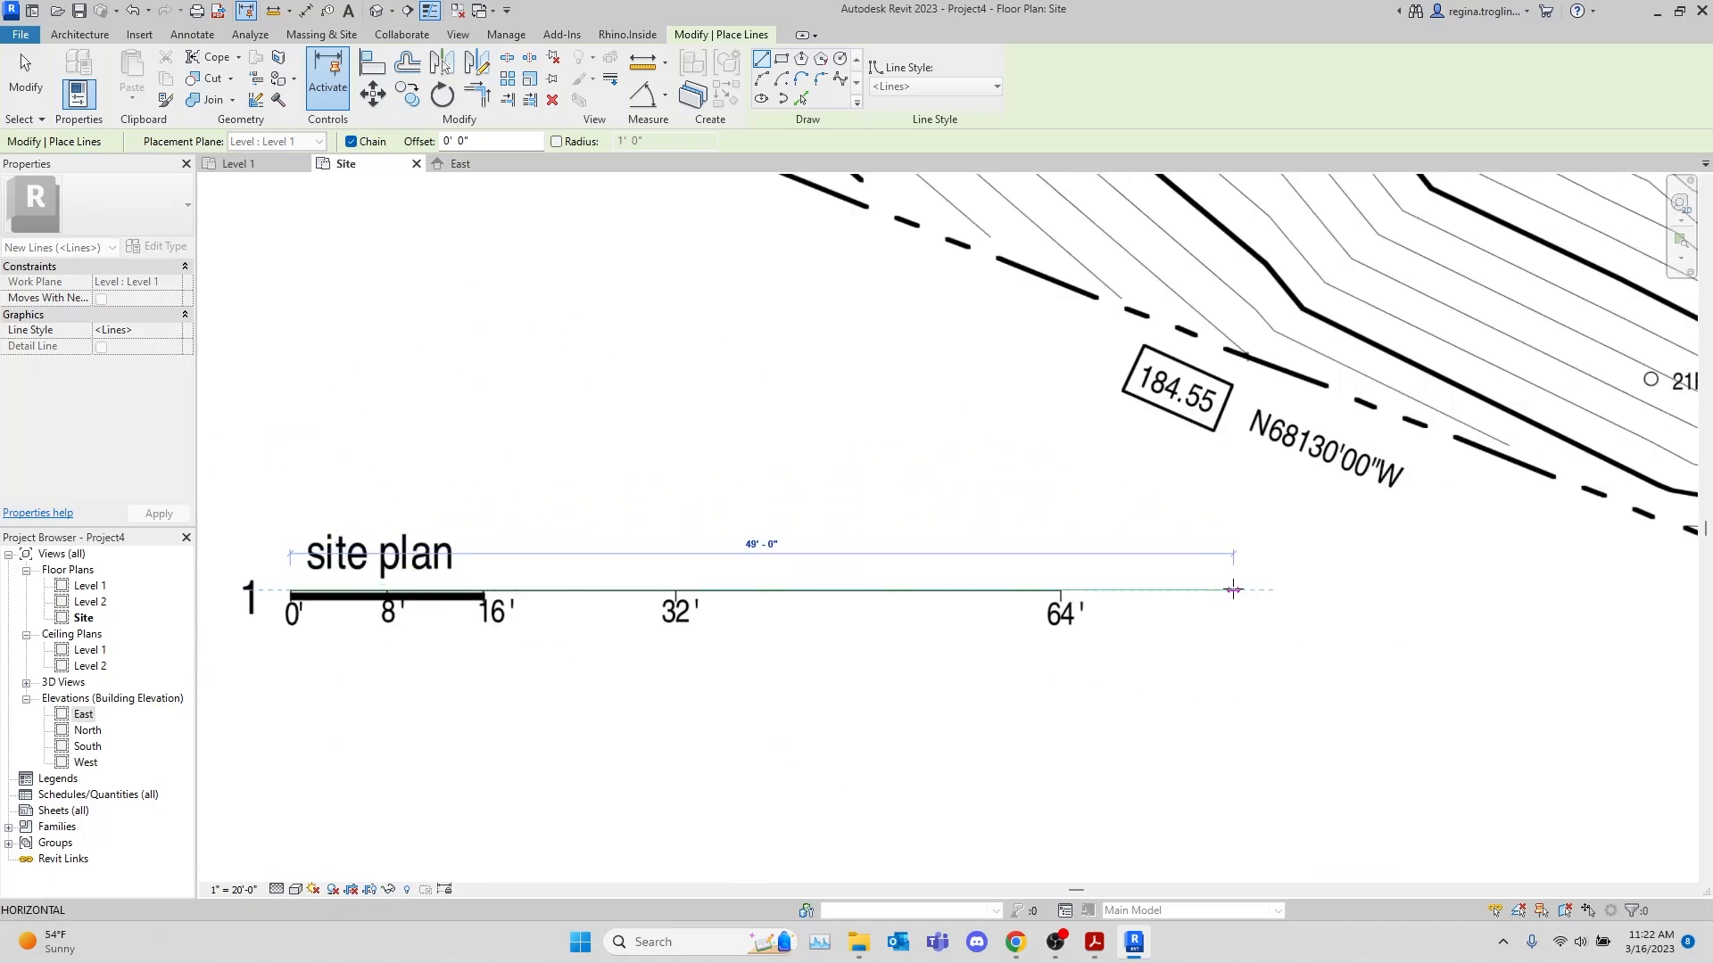
text(64)
key(Return)
key(Escape)
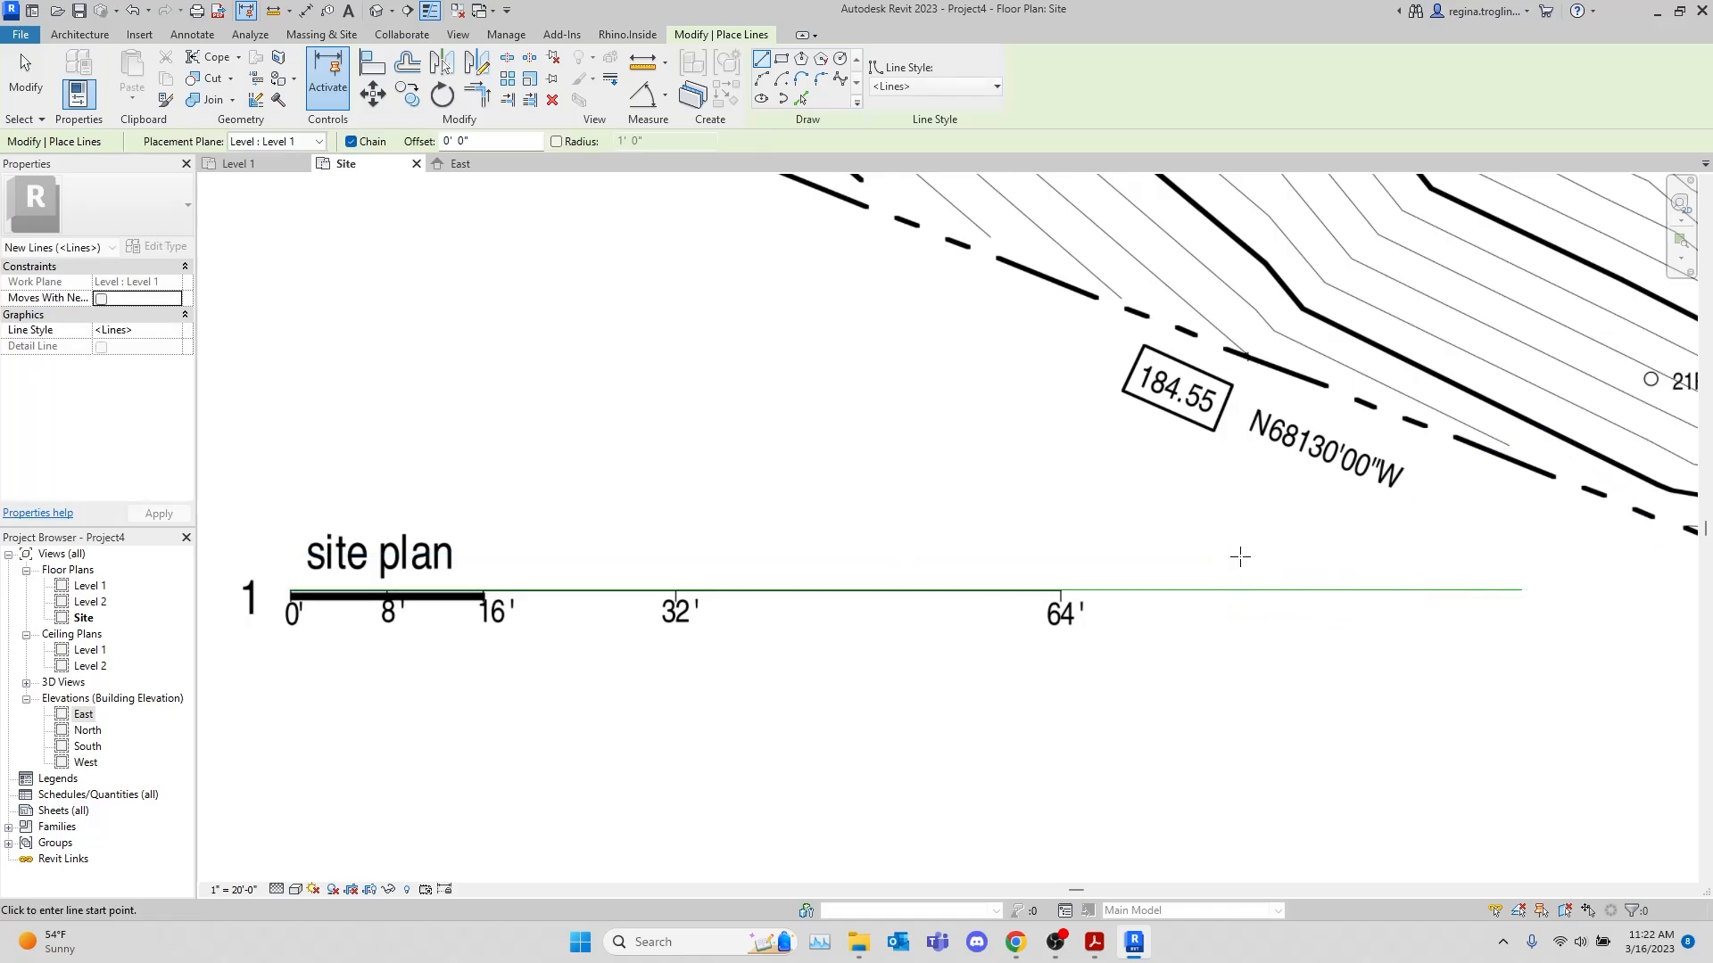
key(Escape)
Scale the site.pdf image graphically from the 0' mark, matching its 64' mark to the end of the 64' model line
click(1227, 486)
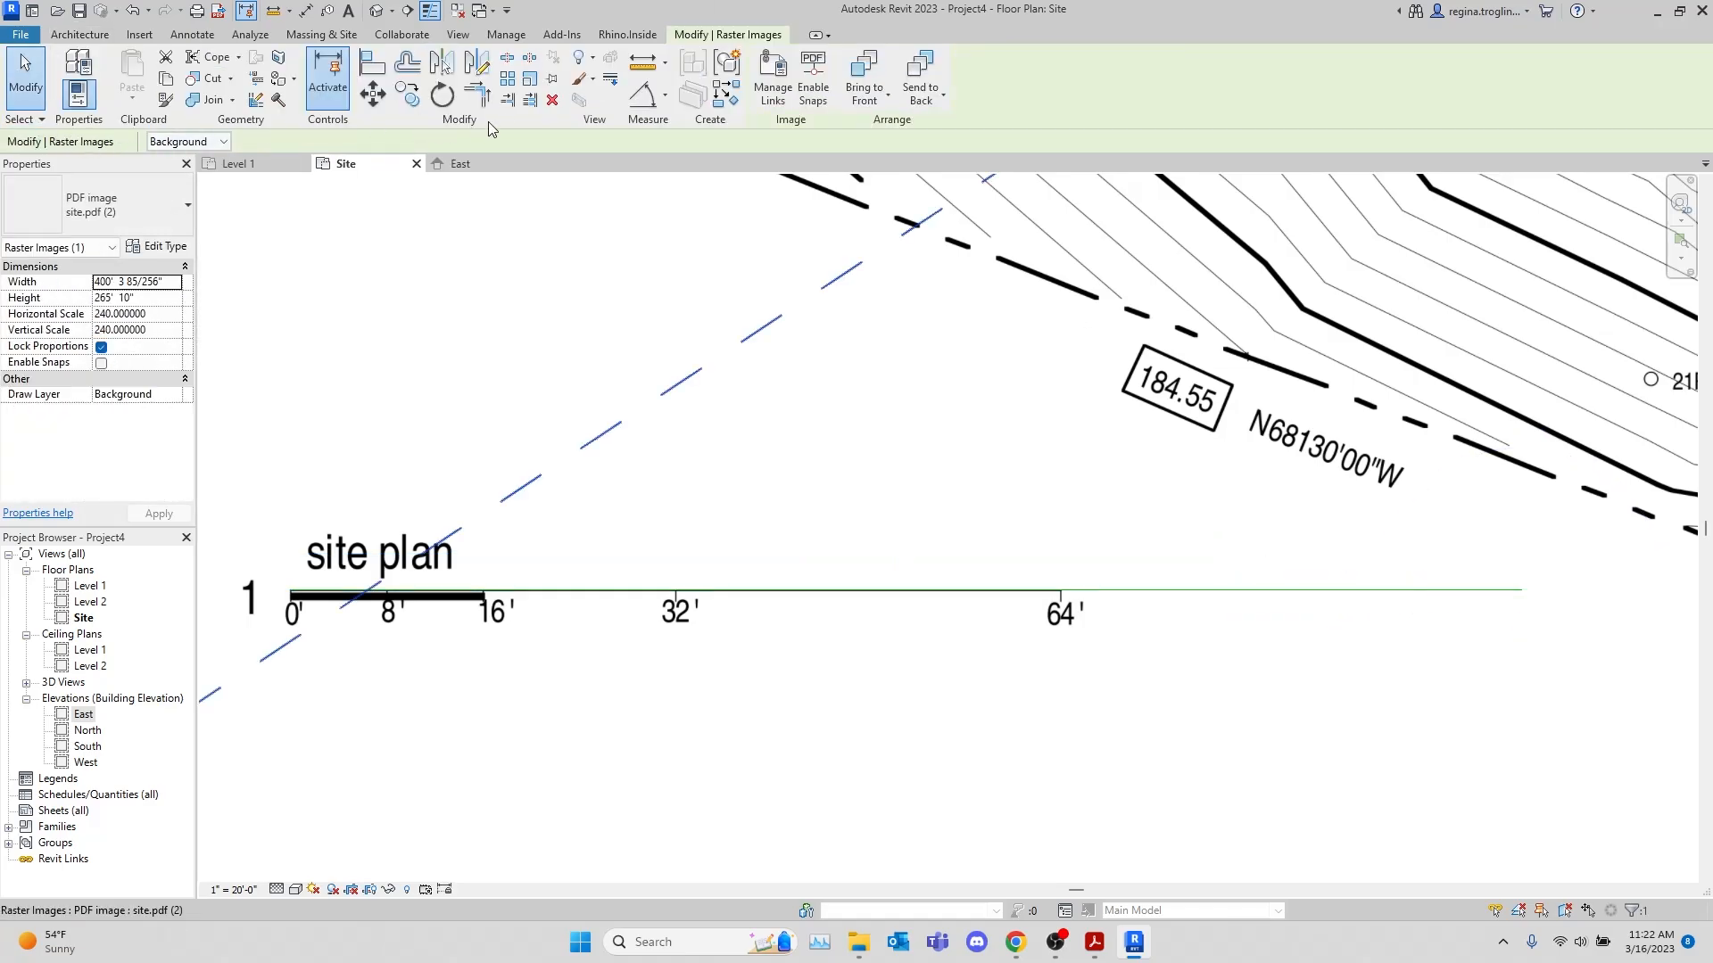
click(530, 79)
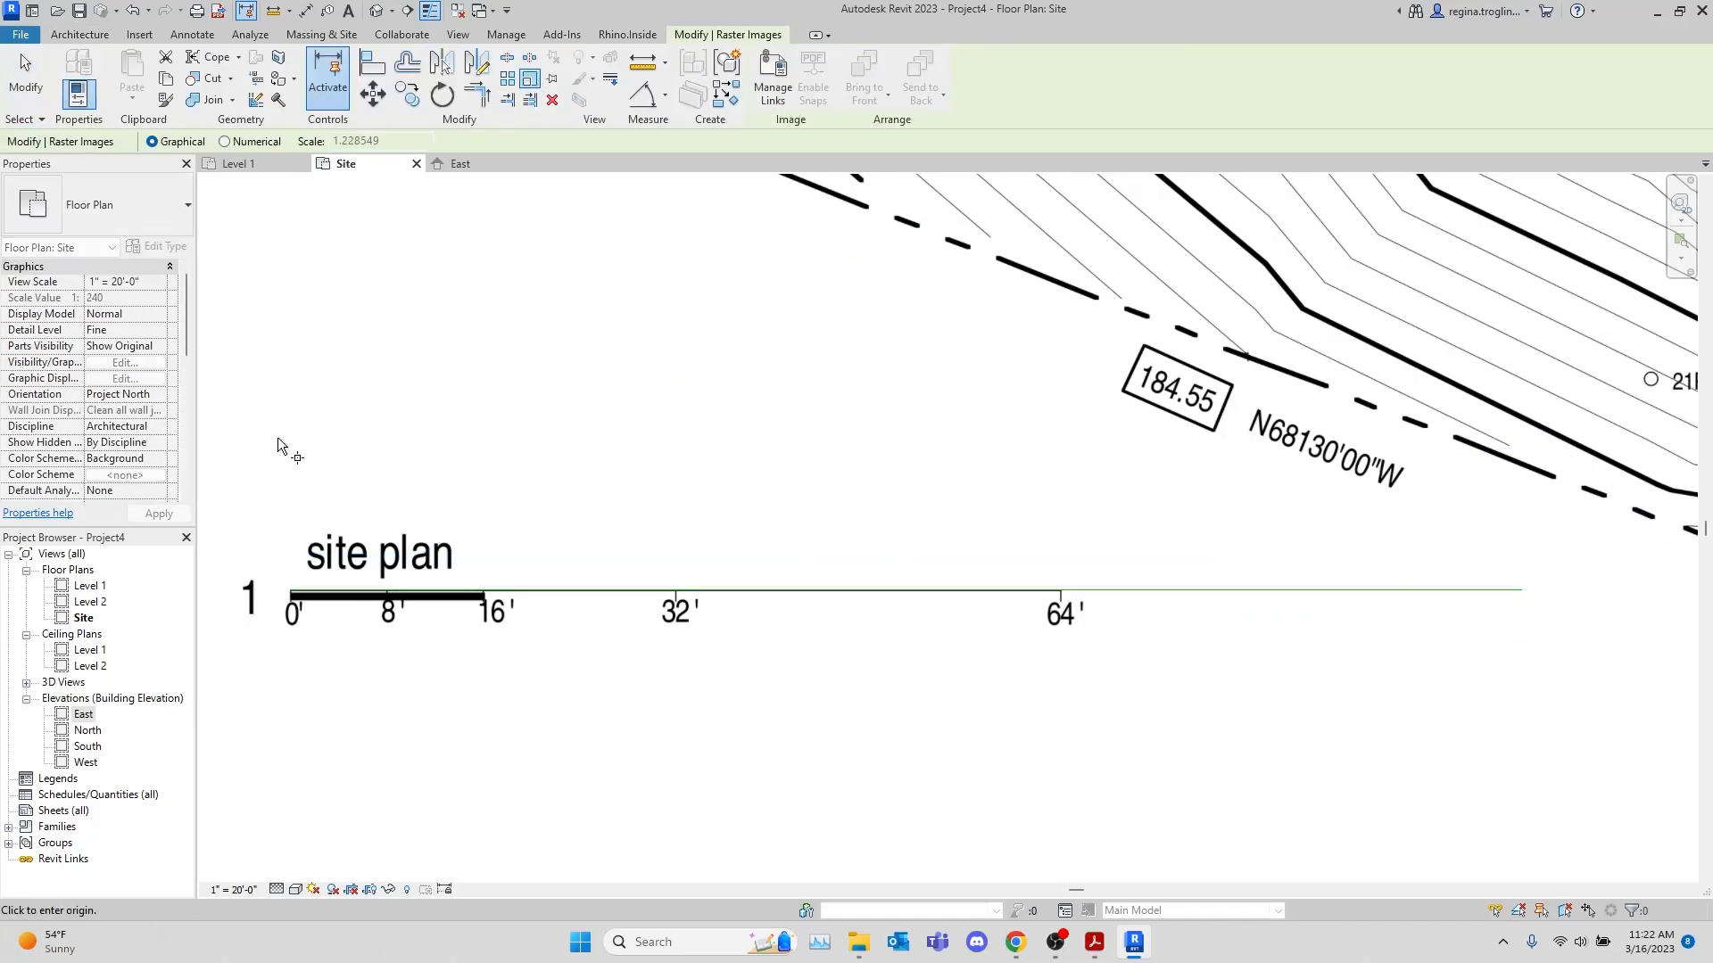
click(291, 592)
scroll(1053, 597, up, 7)
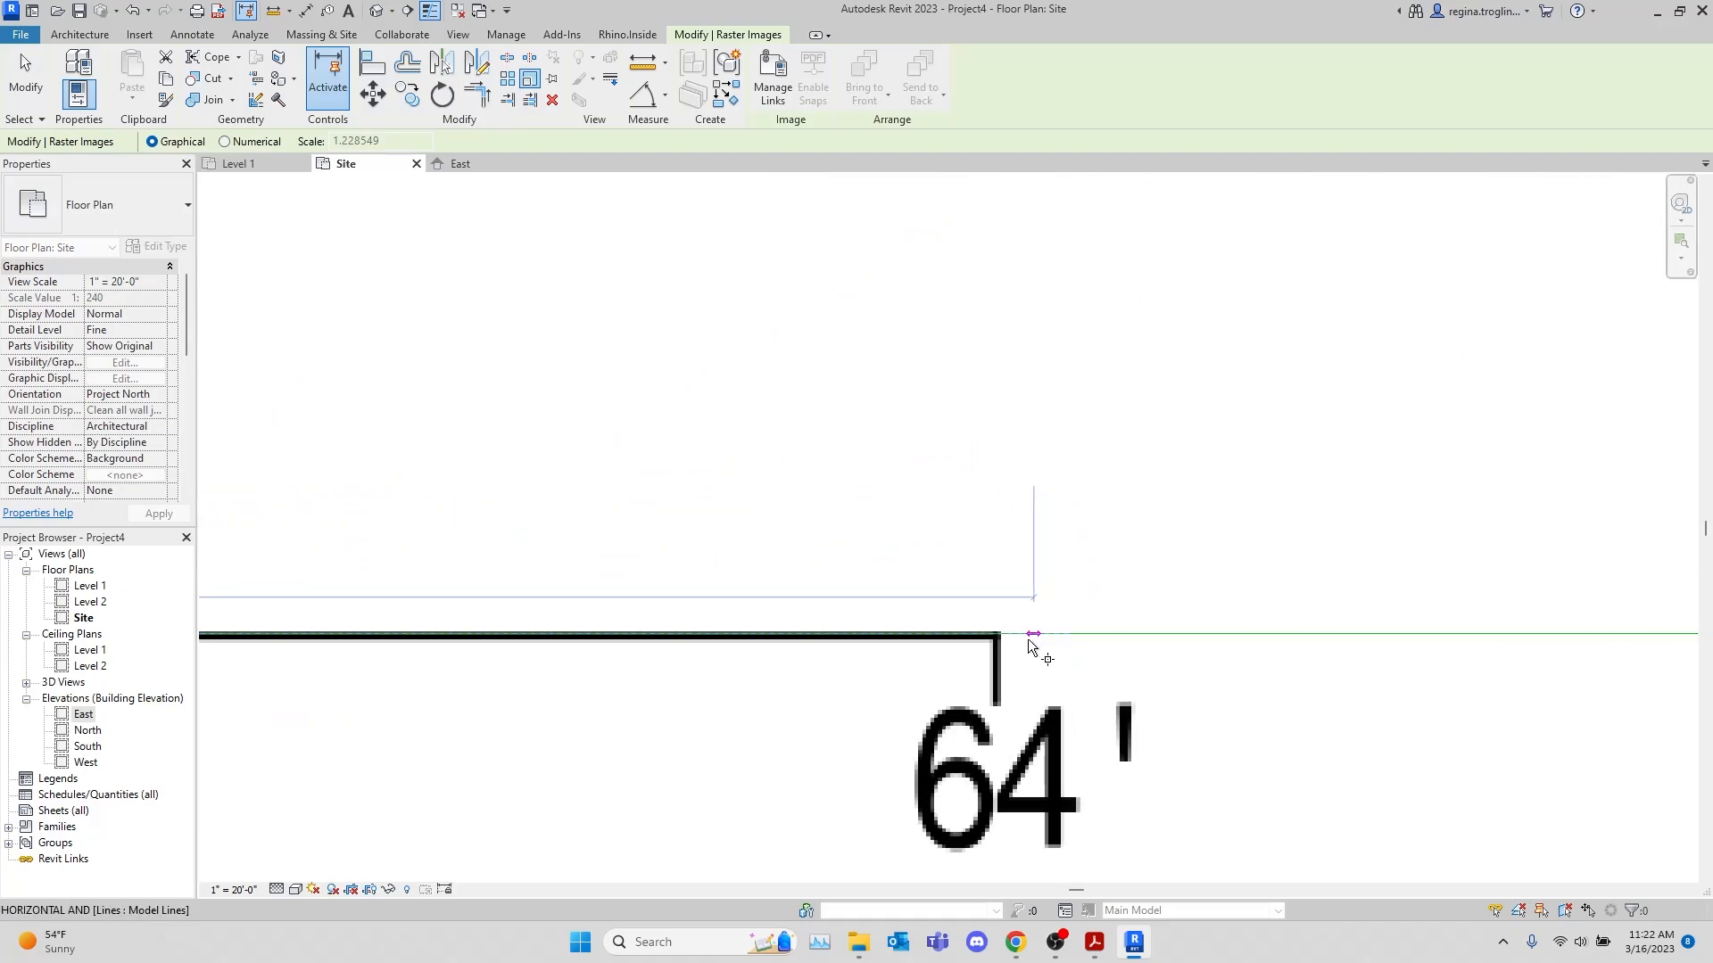
click(999, 639)
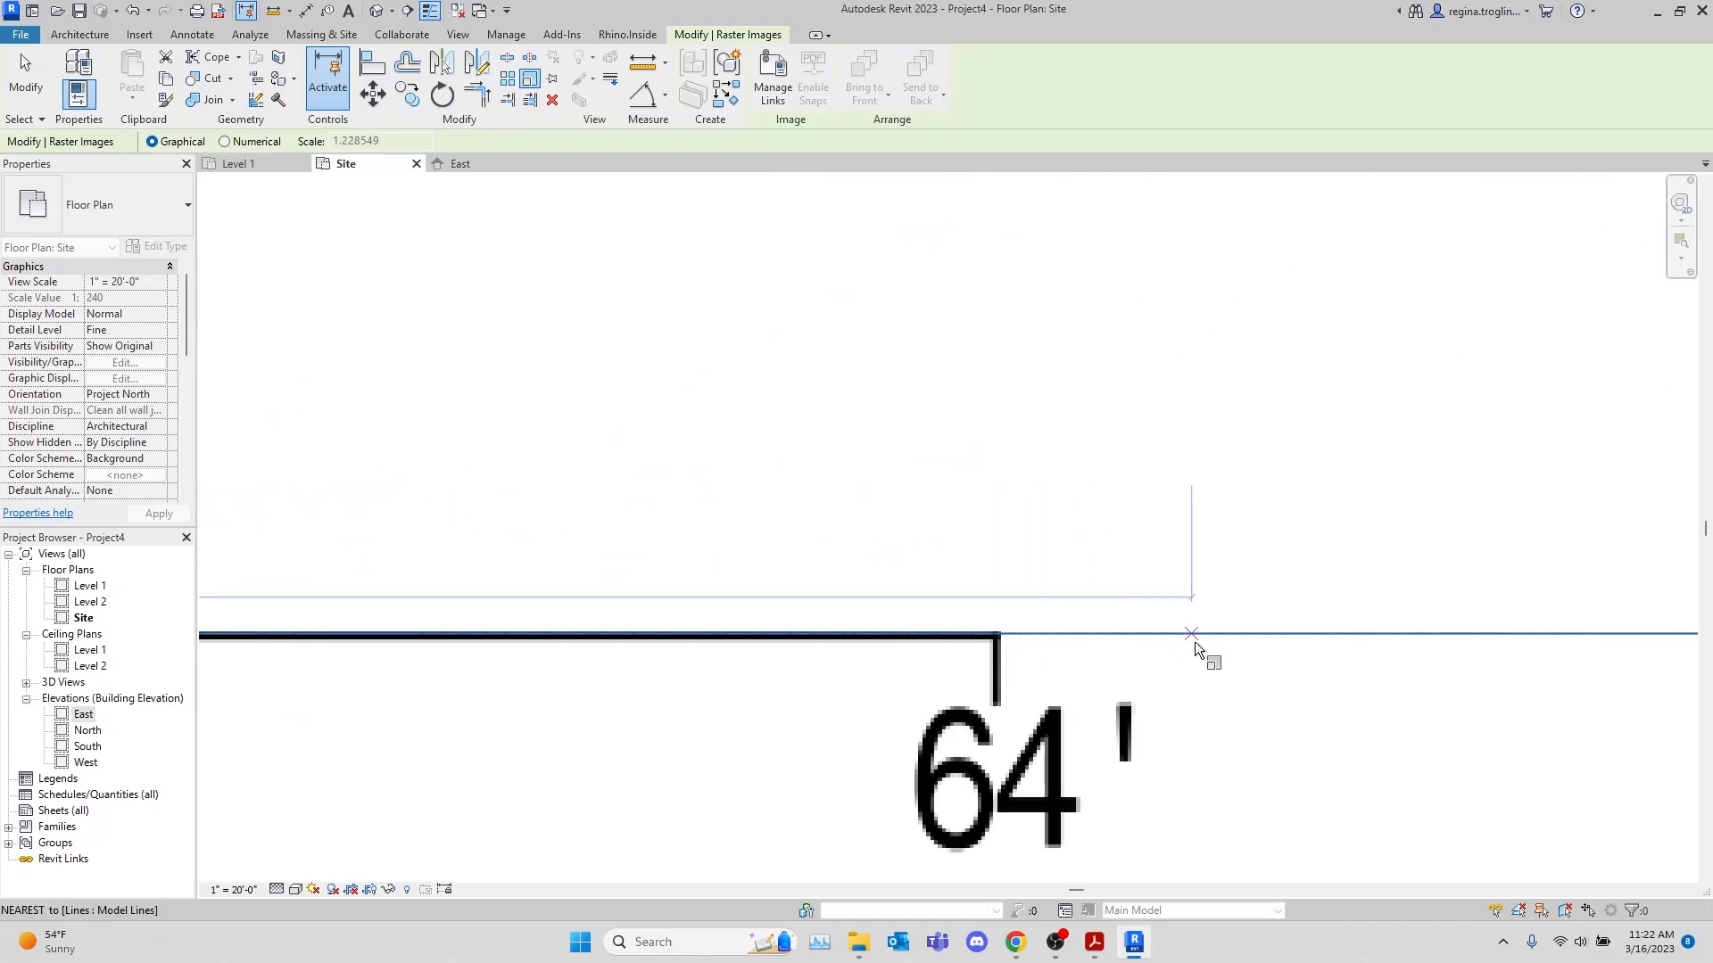
scroll(593, 565, down, 5)
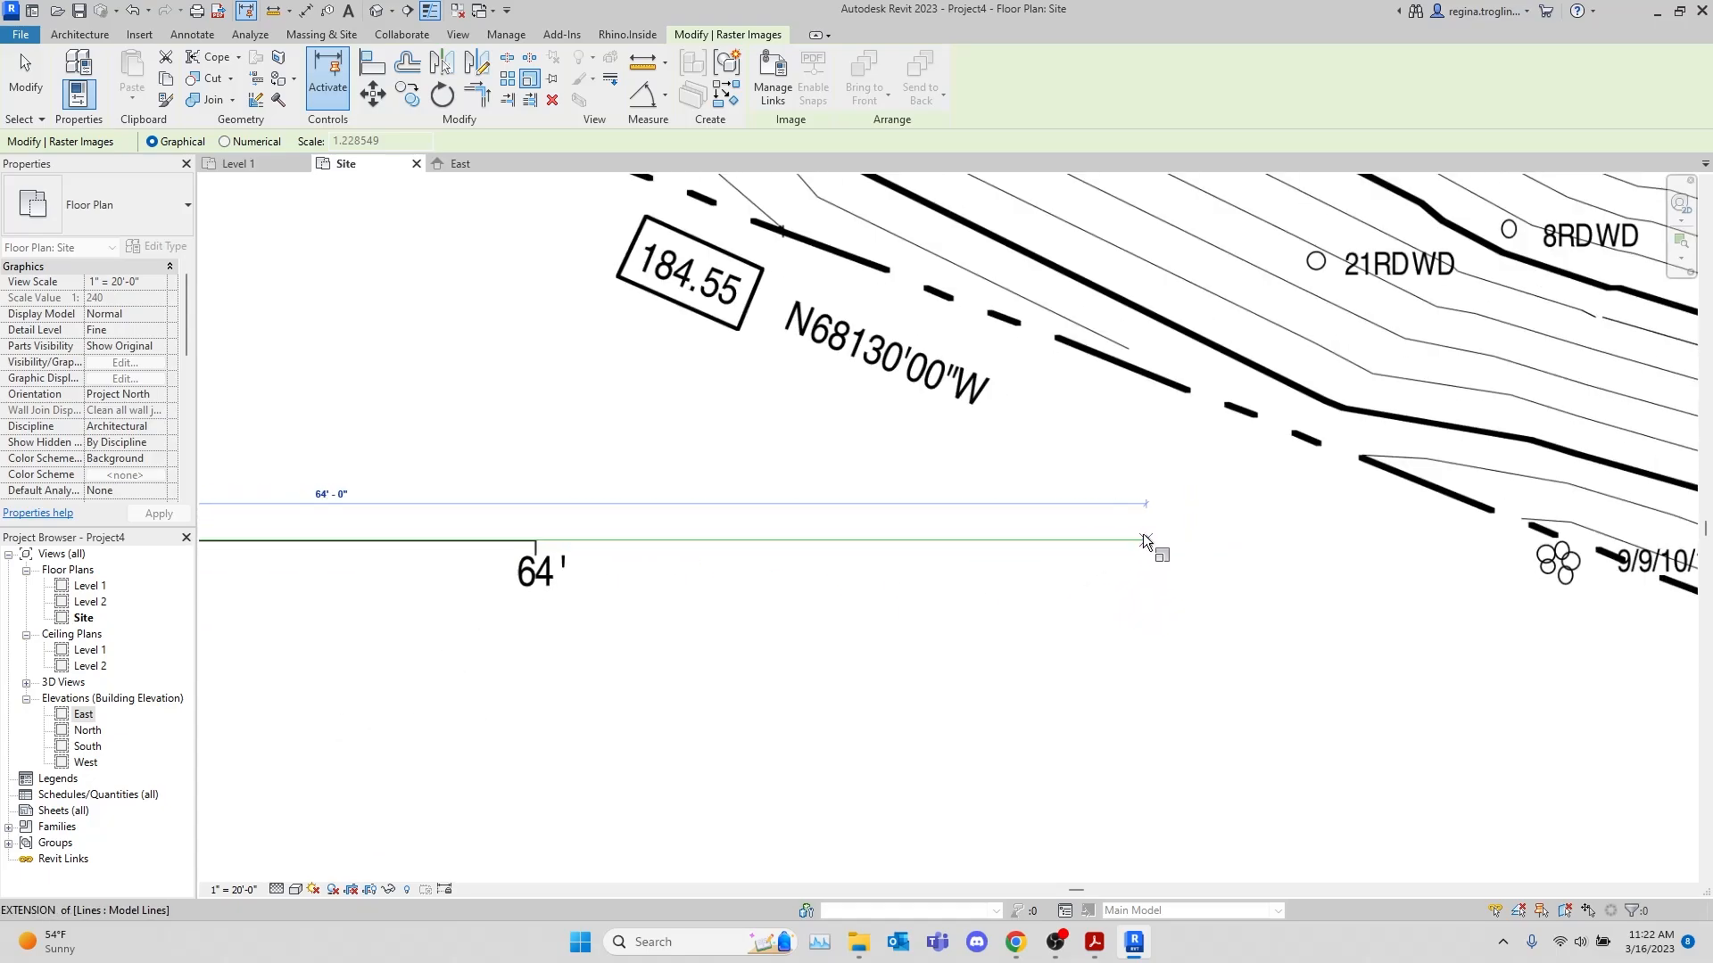
click(1147, 541)
scroll(1033, 606, down, 6)
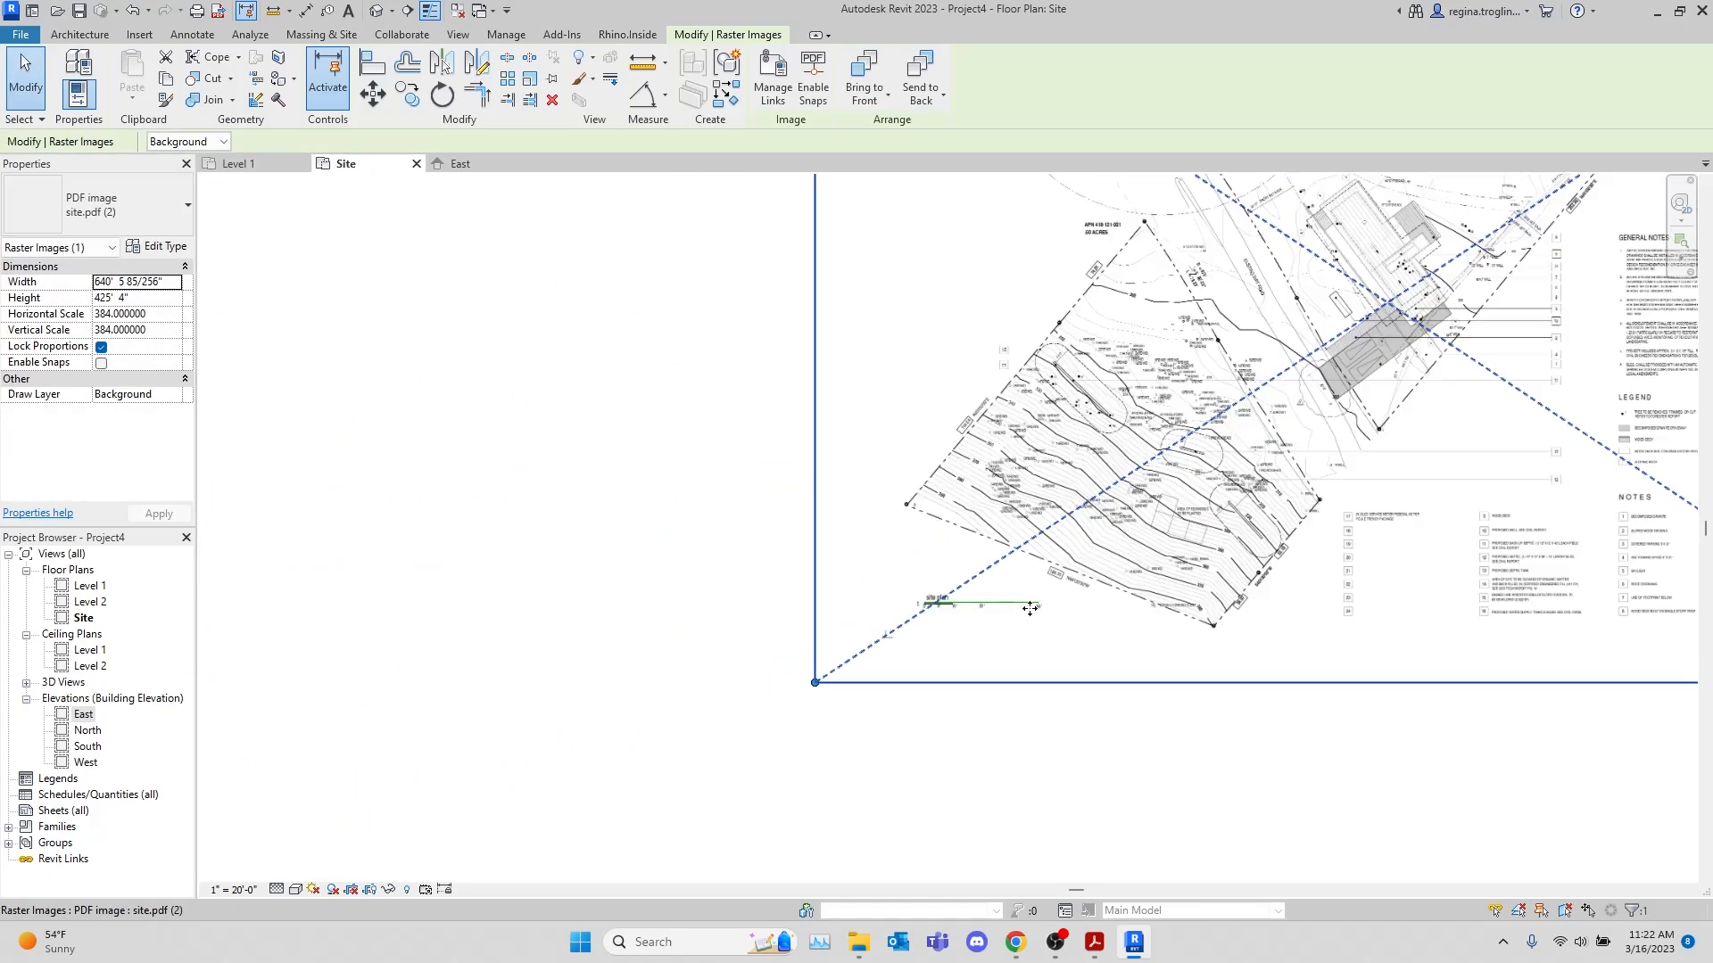
click(1177, 753)
Examine the hillside lot's contours and its property lines with their distances and bearings on the scaled site plan
scroll(975, 826, up, 3)
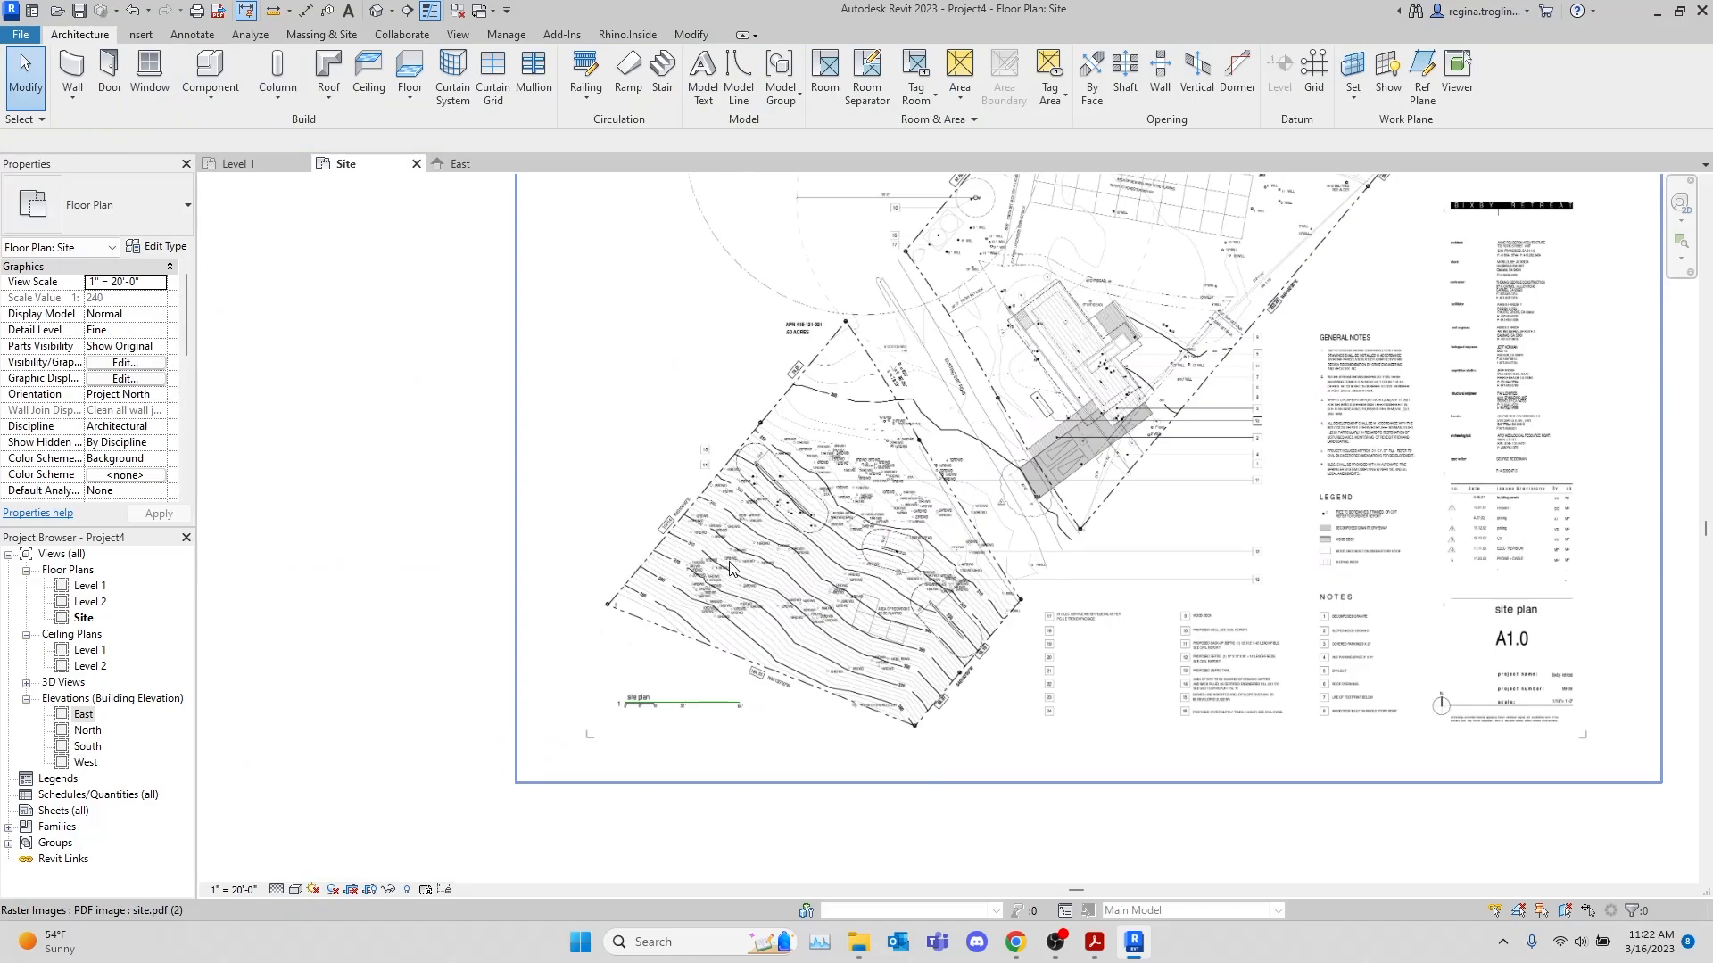
scroll(790, 605, up, 2)
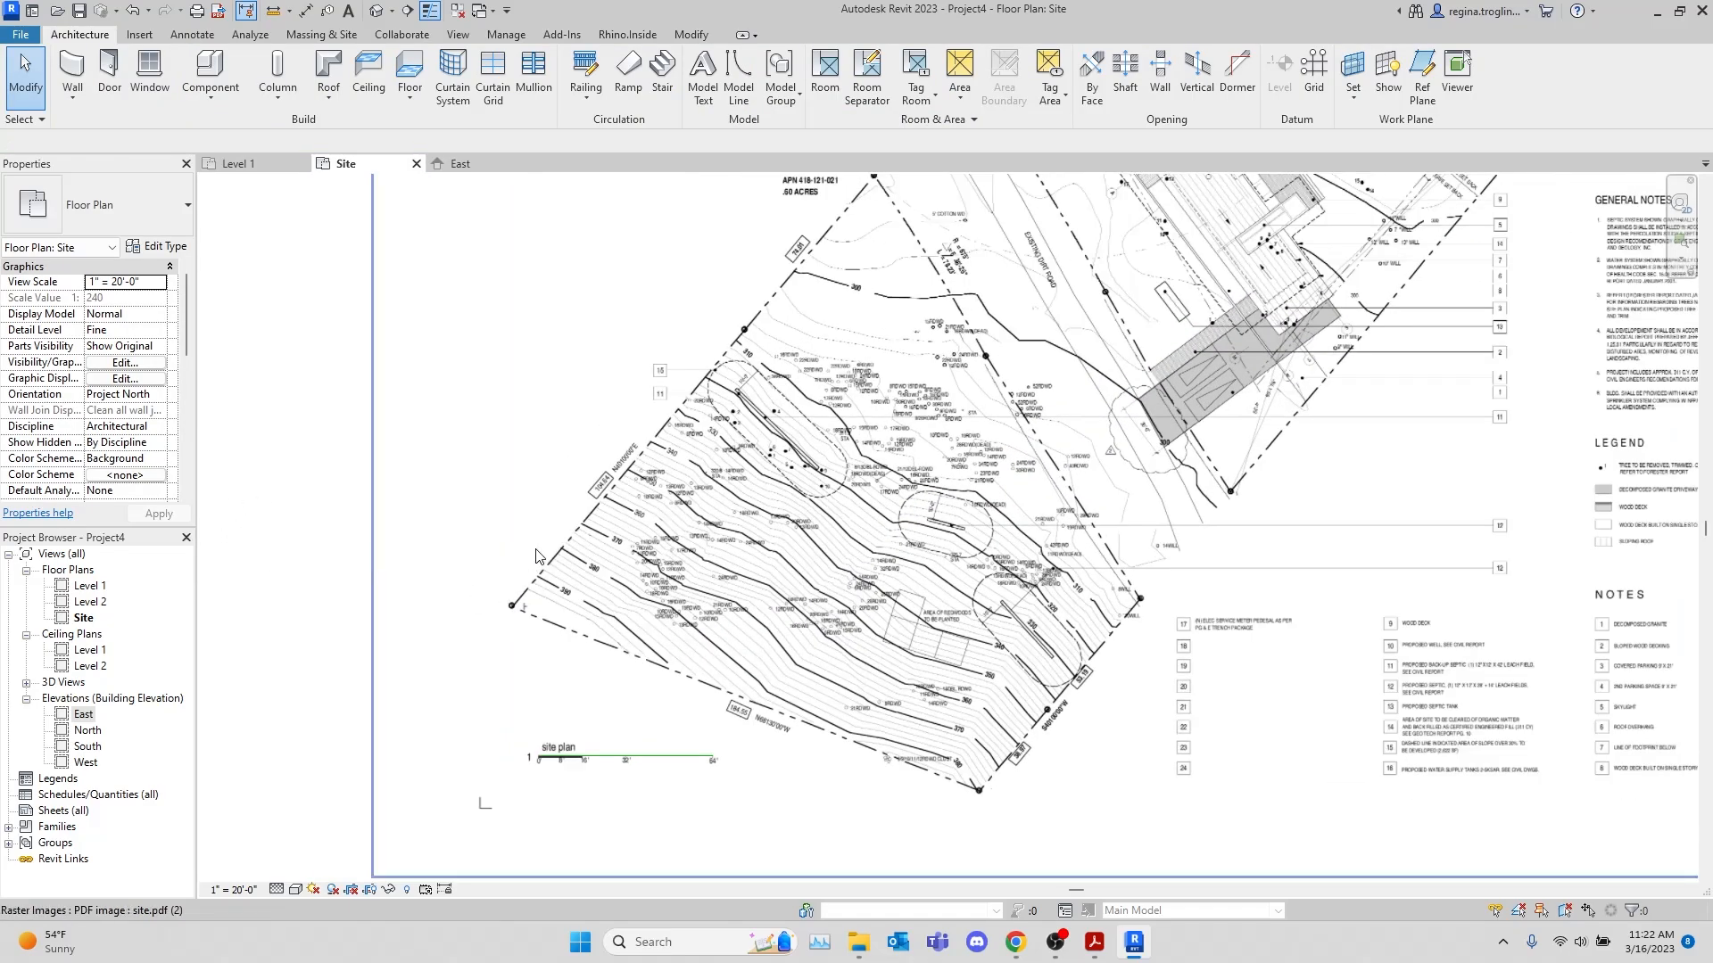
scroll(535, 557, up, 1)
middle_drag(557, 520, 547, 574)
scroll(547, 575, down, 1)
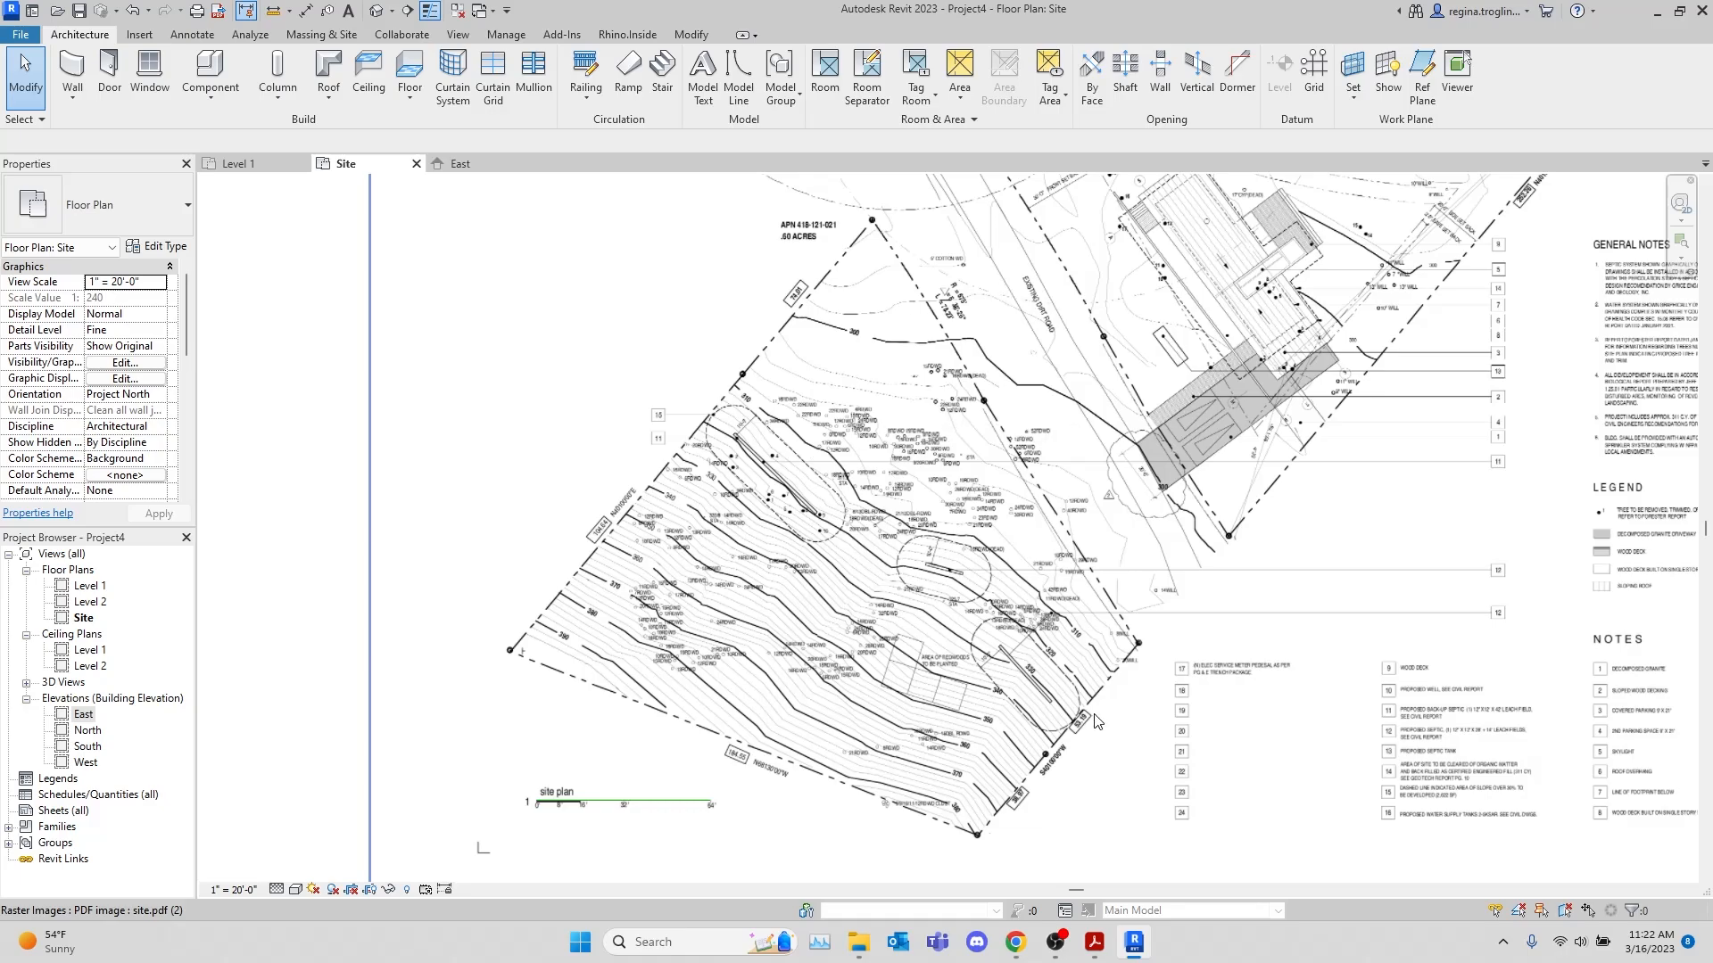
middle_drag(1391, 290, 1338, 341)
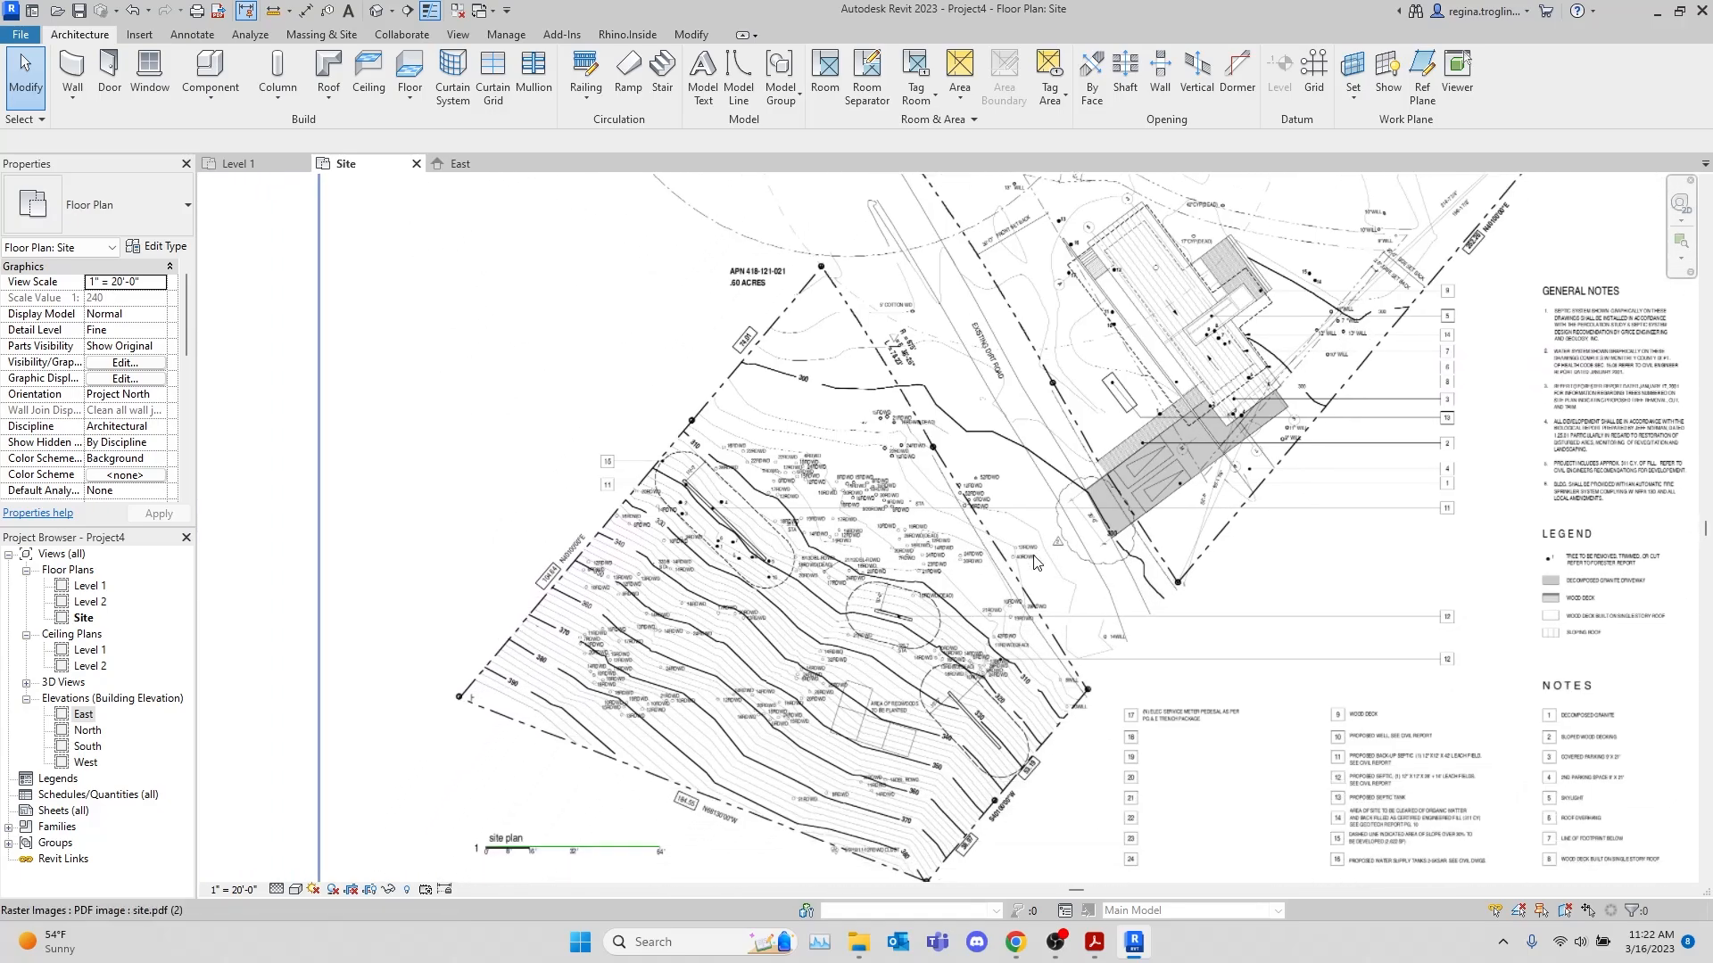
middle_drag(950, 644, 1046, 544)
middle_drag(1092, 439, 1106, 477)
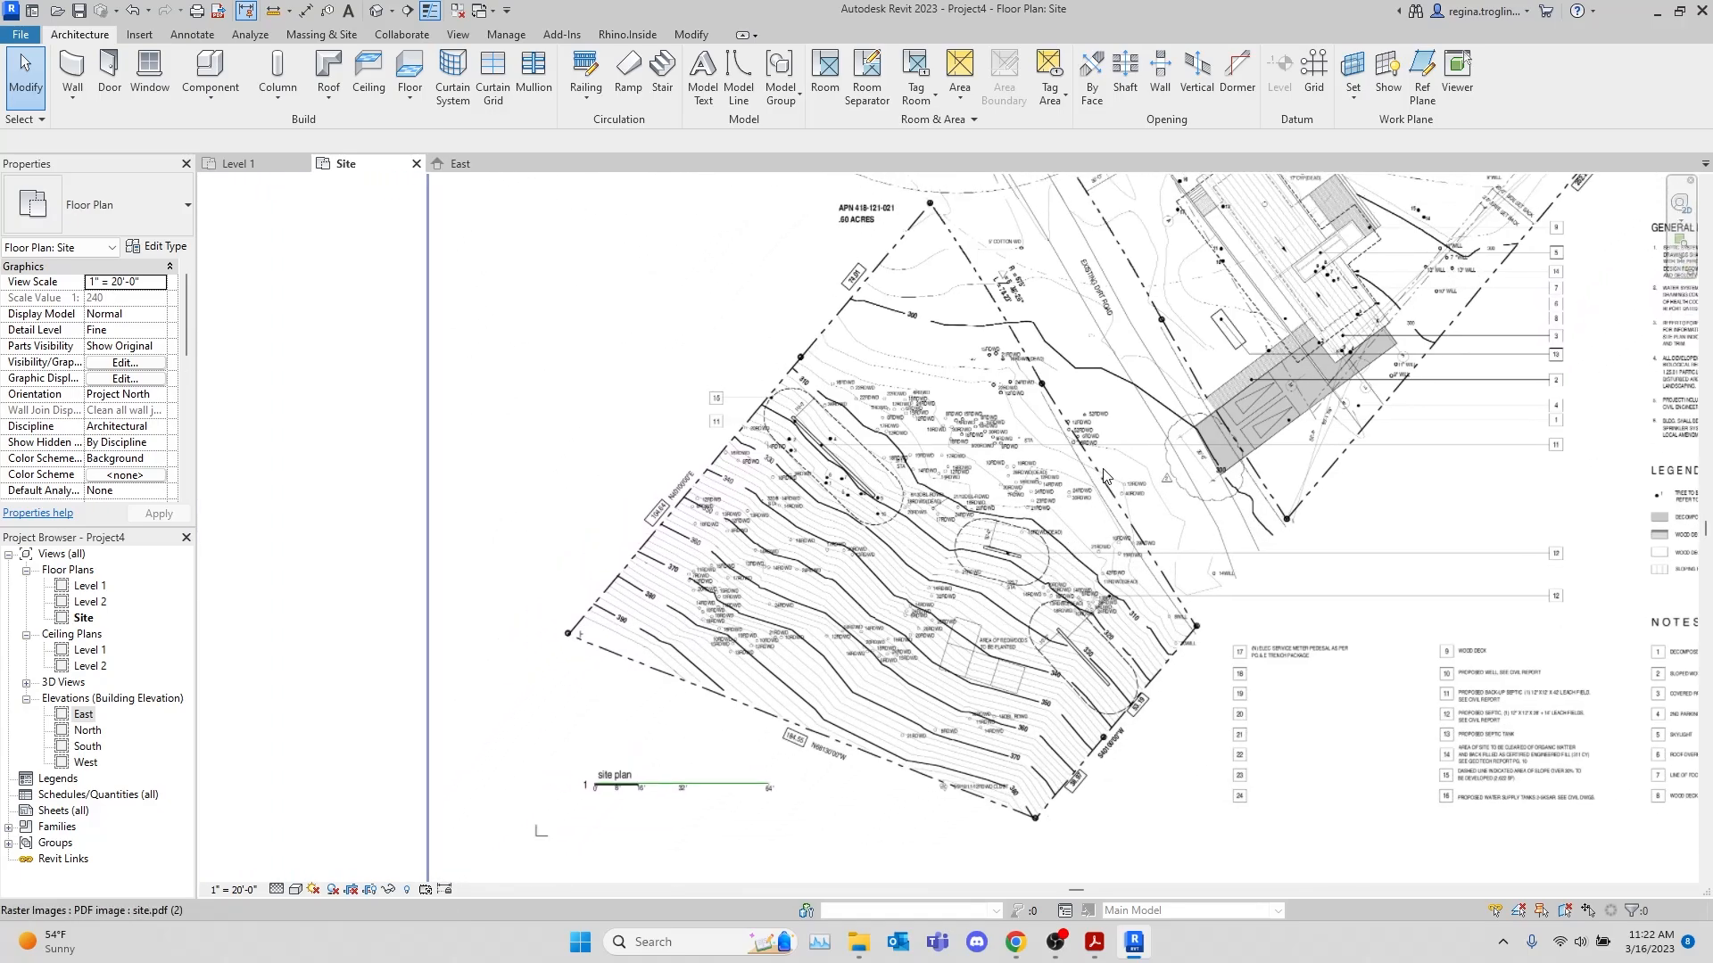
Start a property line created by entering distances and bearings
click(335, 36)
click(807, 90)
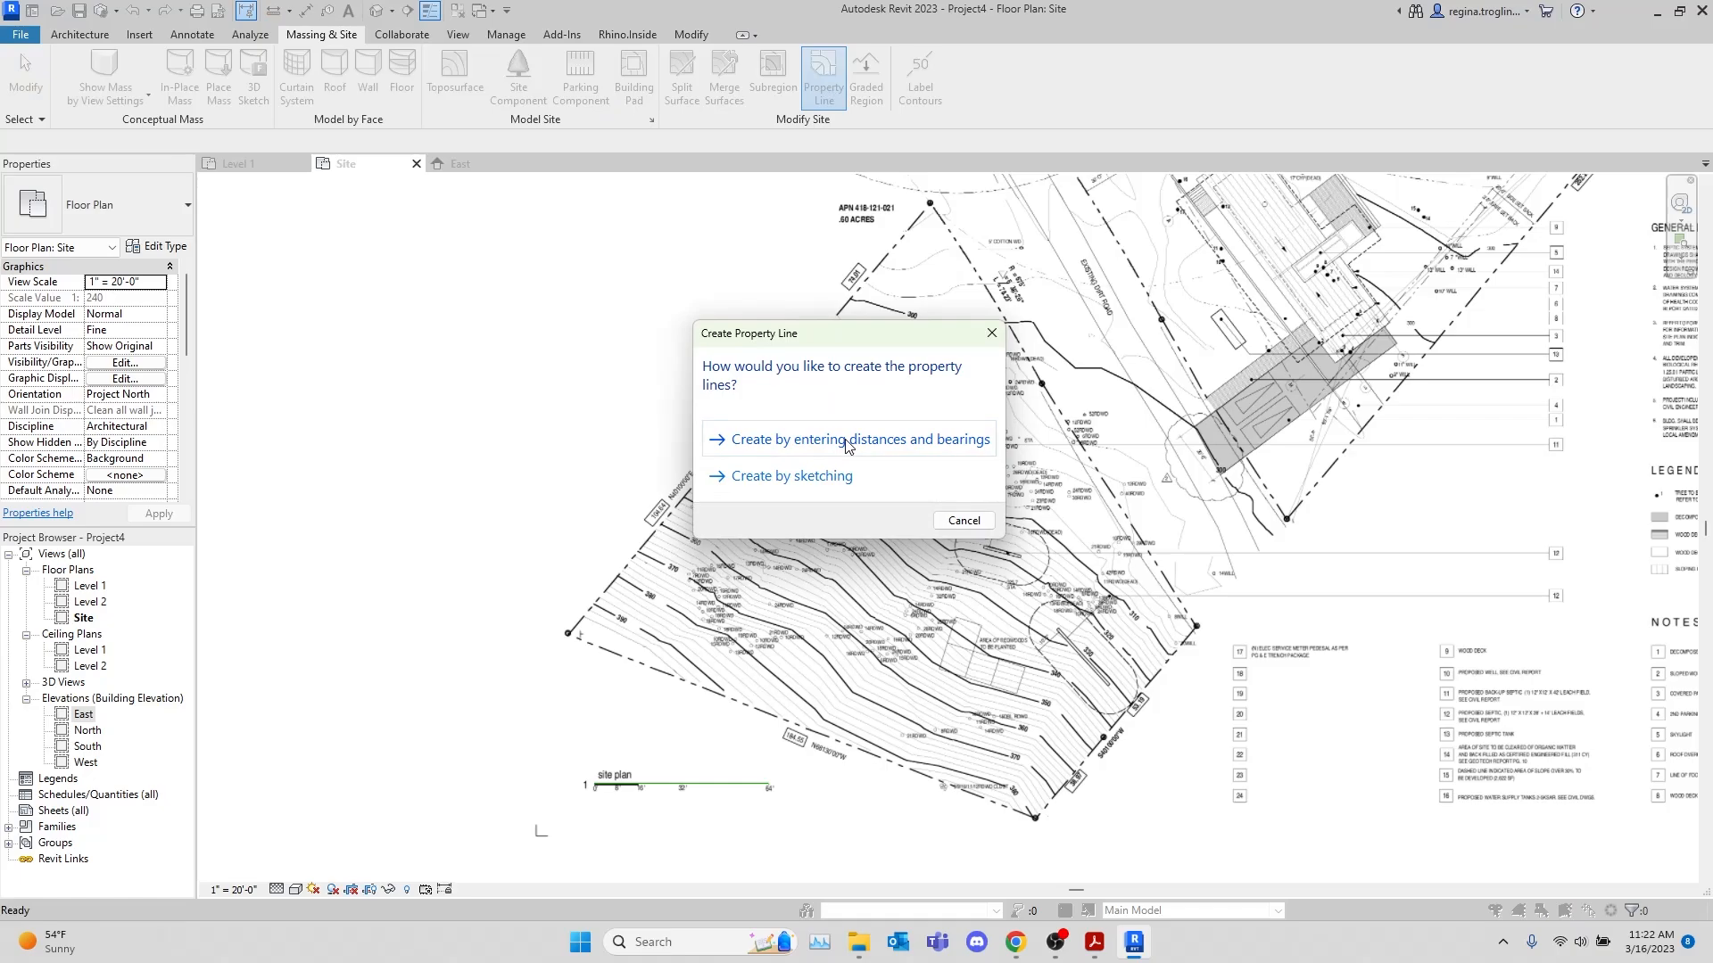
click(947, 442)
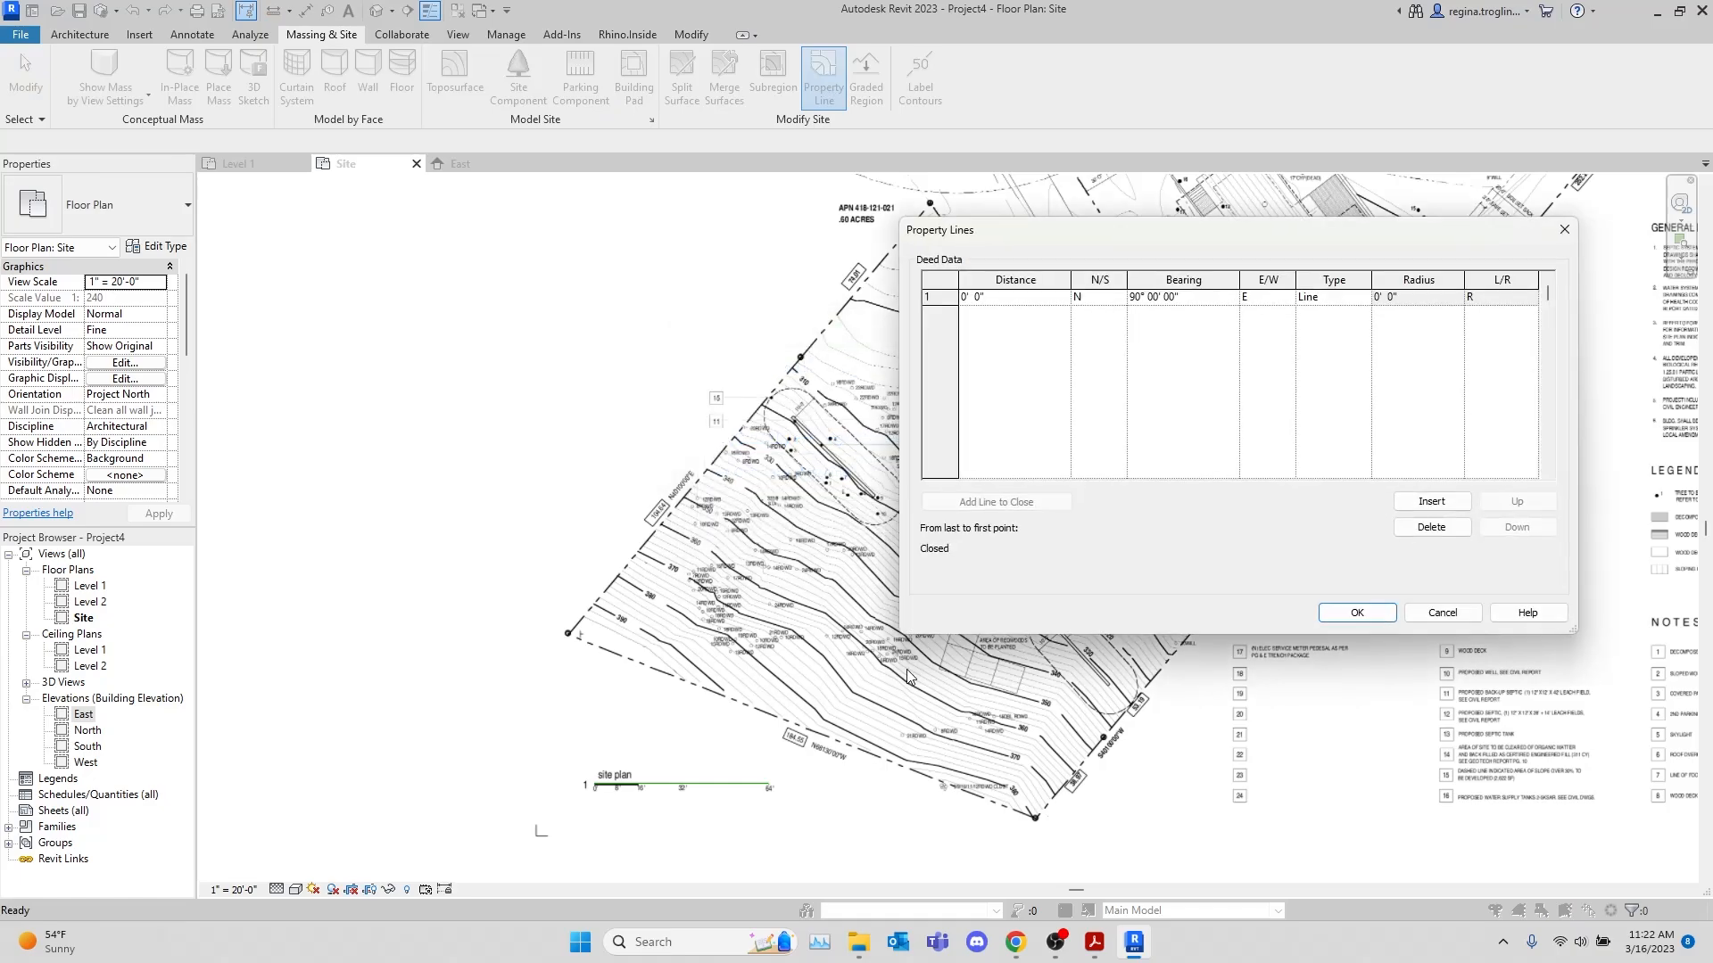
Bring up site.pdf in Acrobat, move its window aside, and reposition Revit's Property Lines dialog clear of the hillside contours
mouse_move(1095, 942)
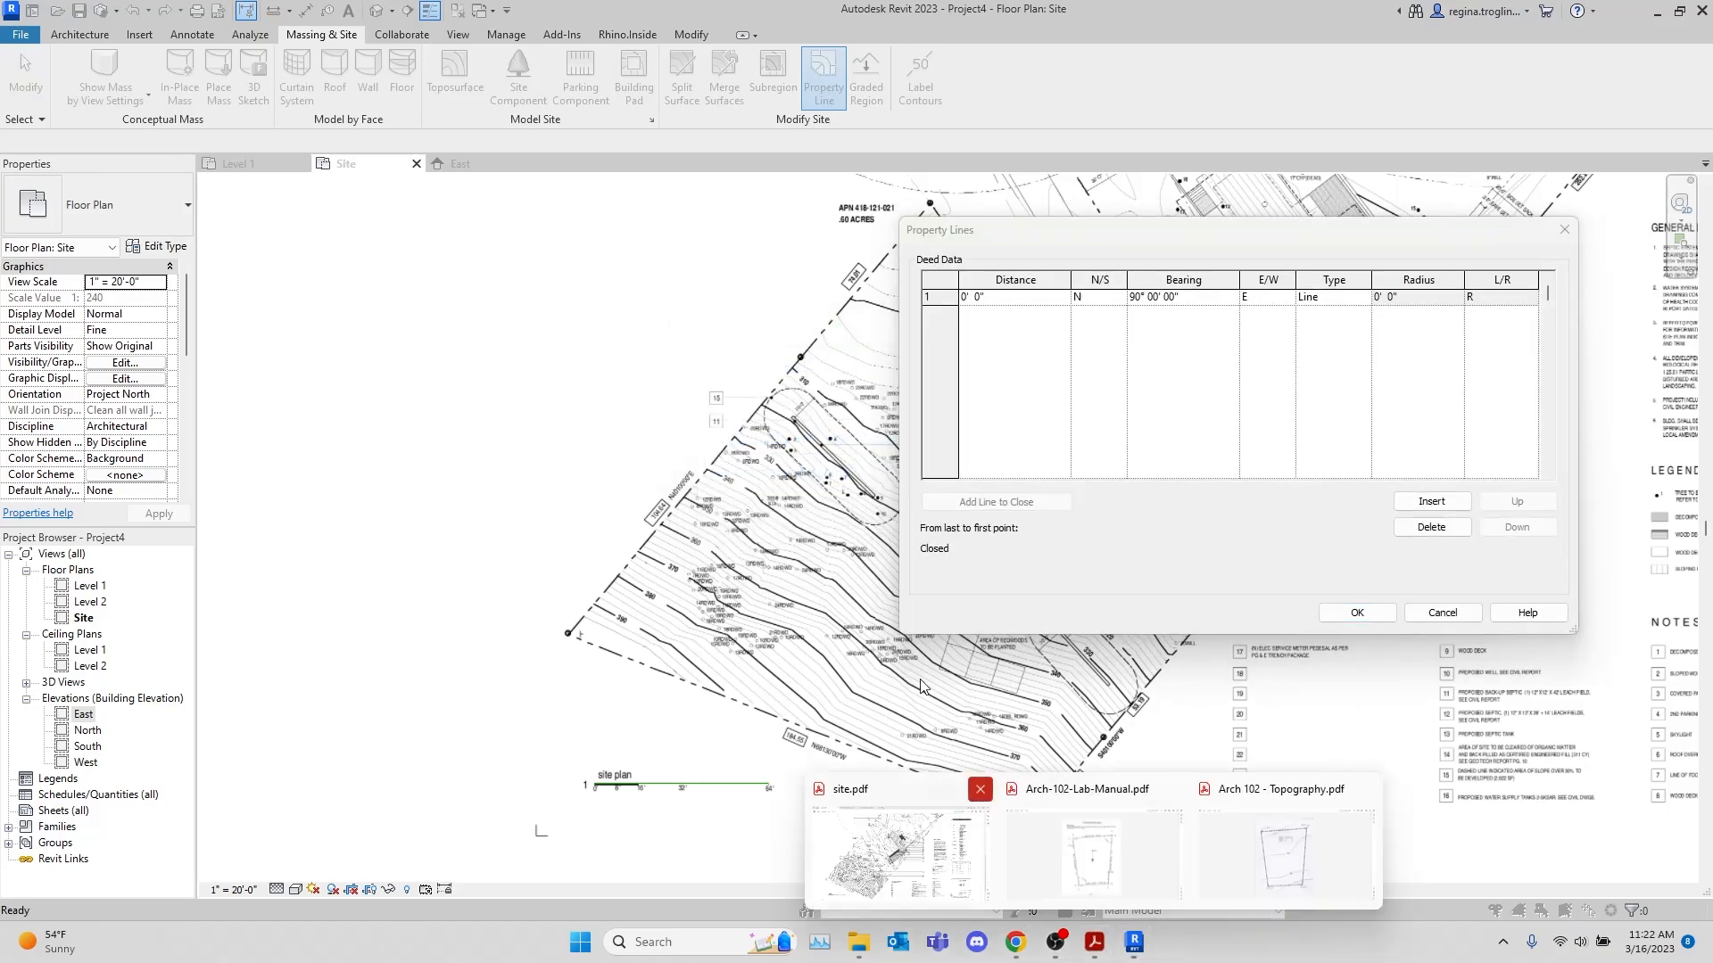
click(928, 850)
drag(799, 3, 1712, 116)
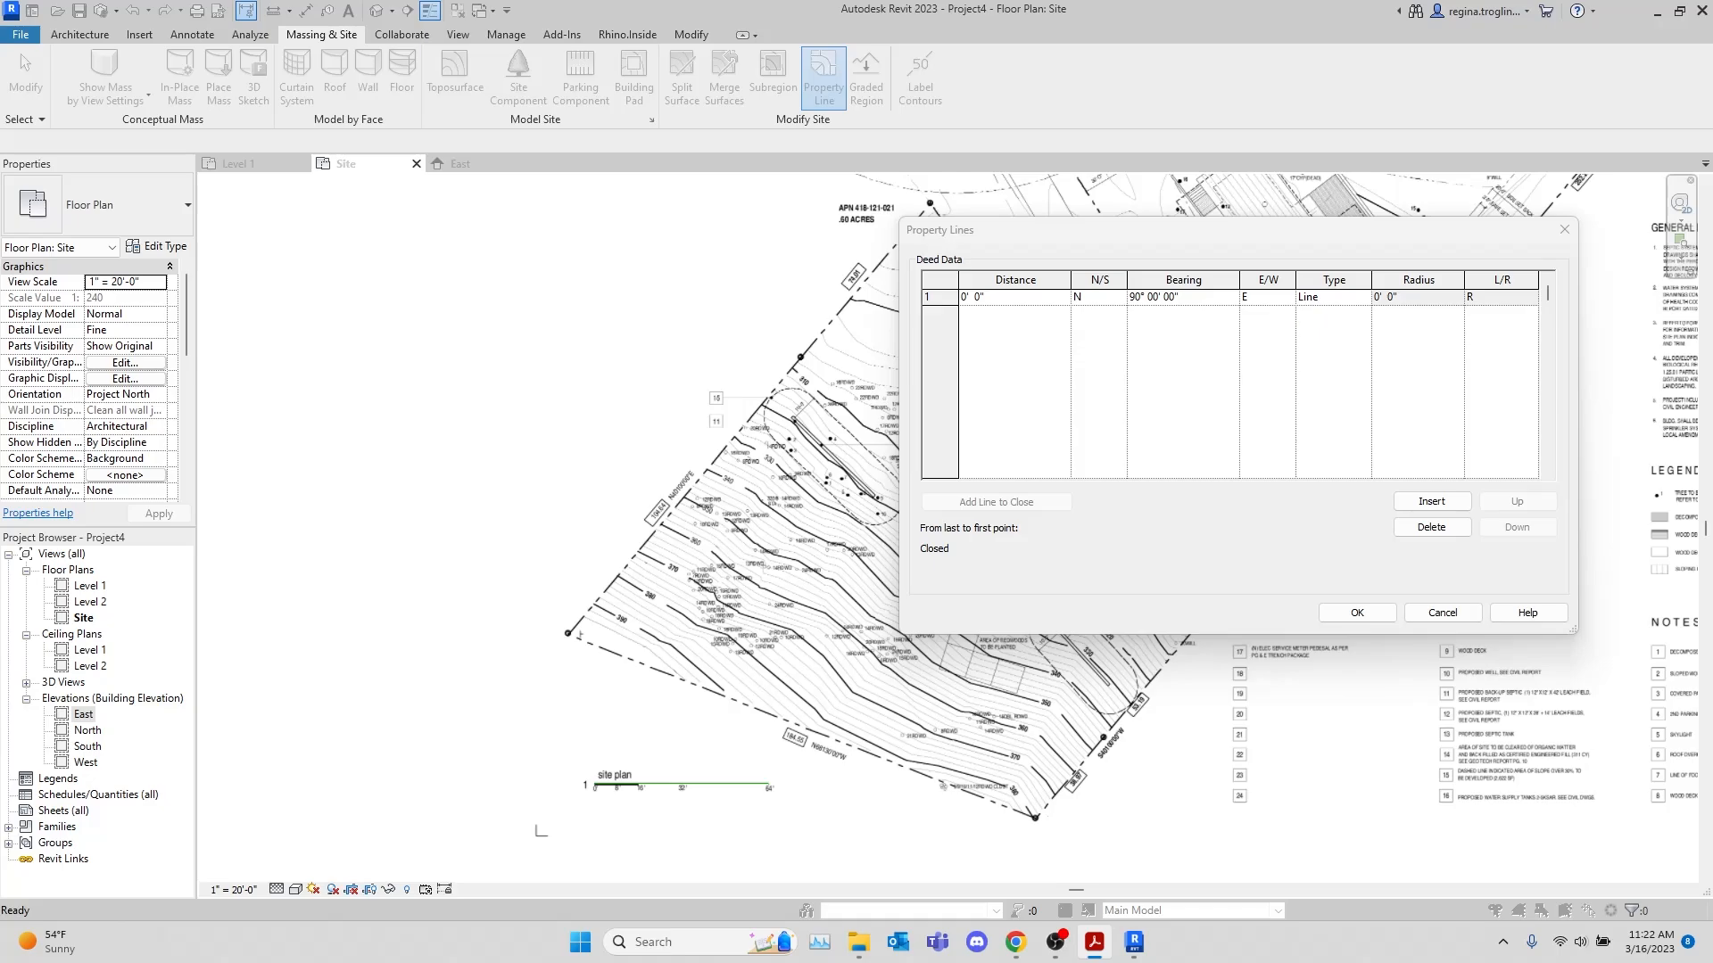
drag(1298, 232, 637, 262)
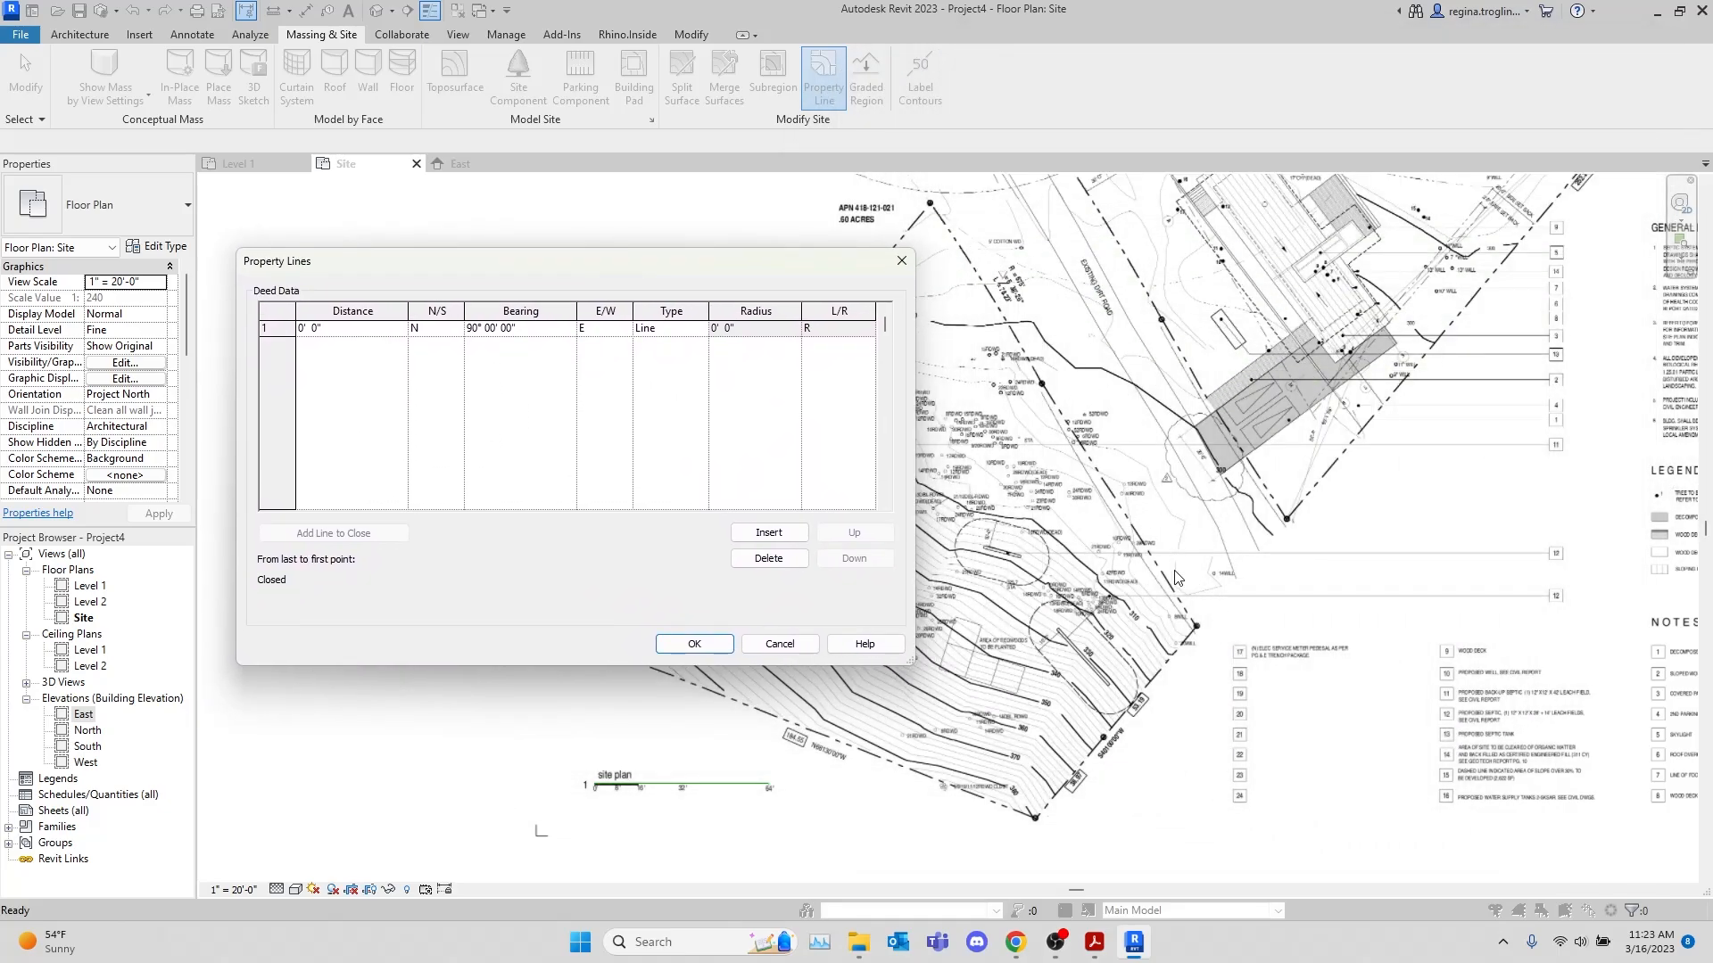
drag(781, 271, 1481, 159)
Set the first deed line's distance to 53' 2 9/32" and its north/south direction to S
click(1038, 218)
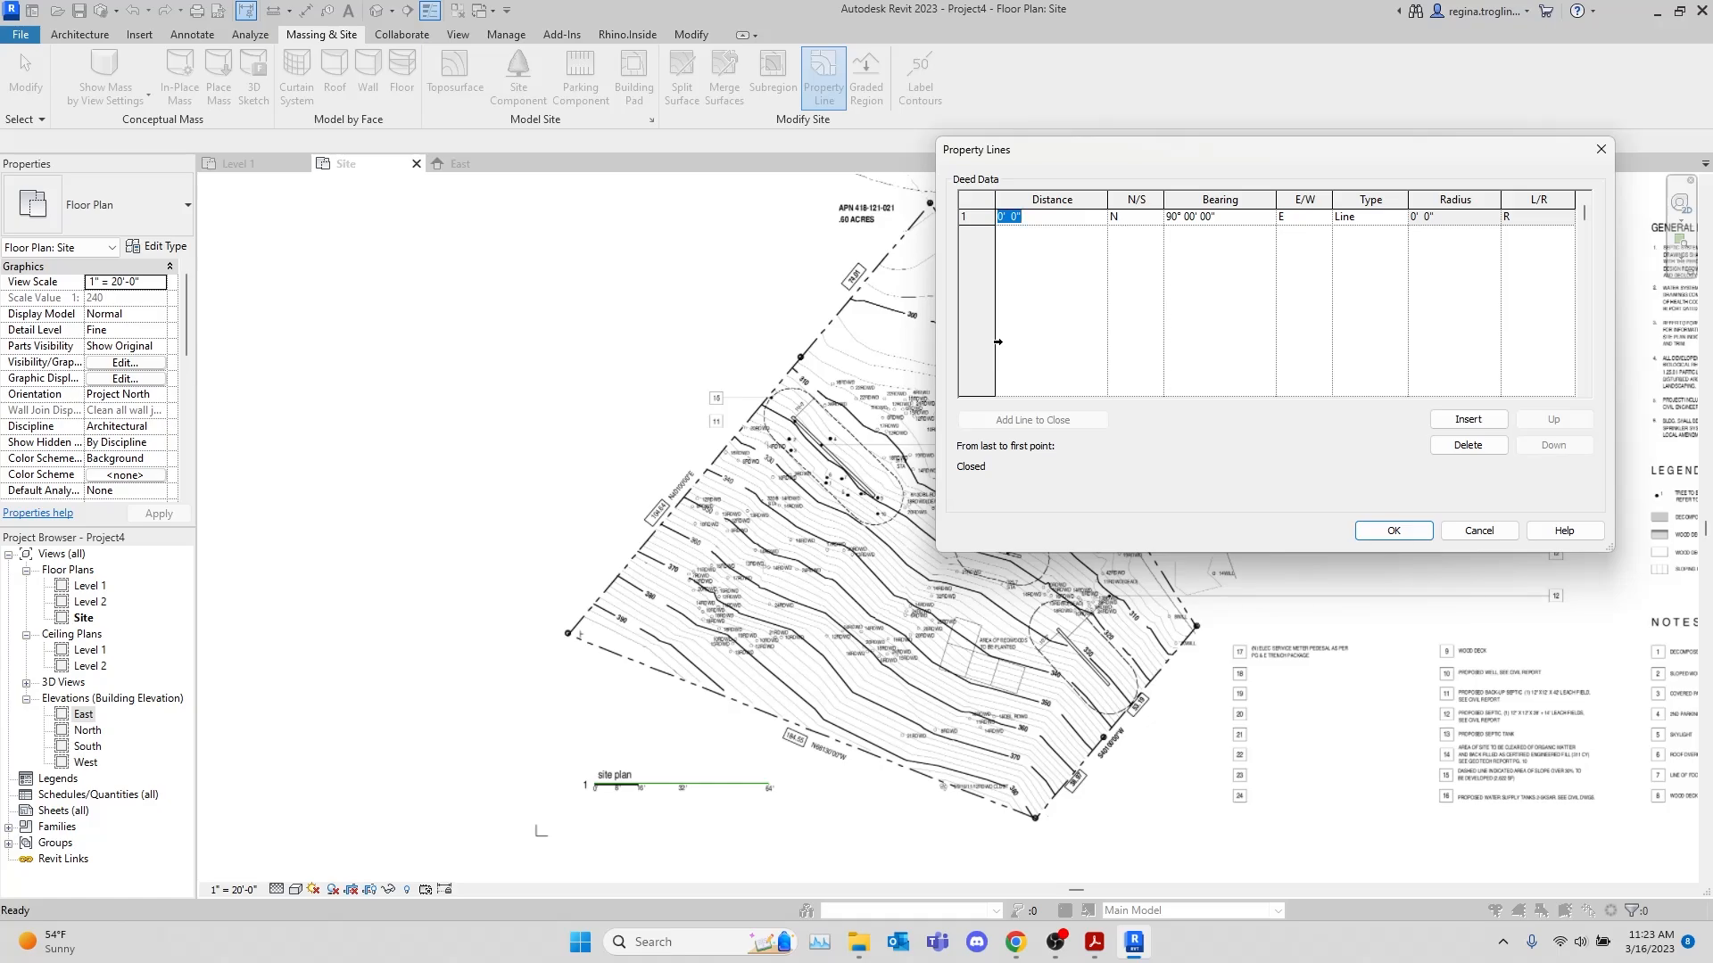
text(53)
key(Tab)
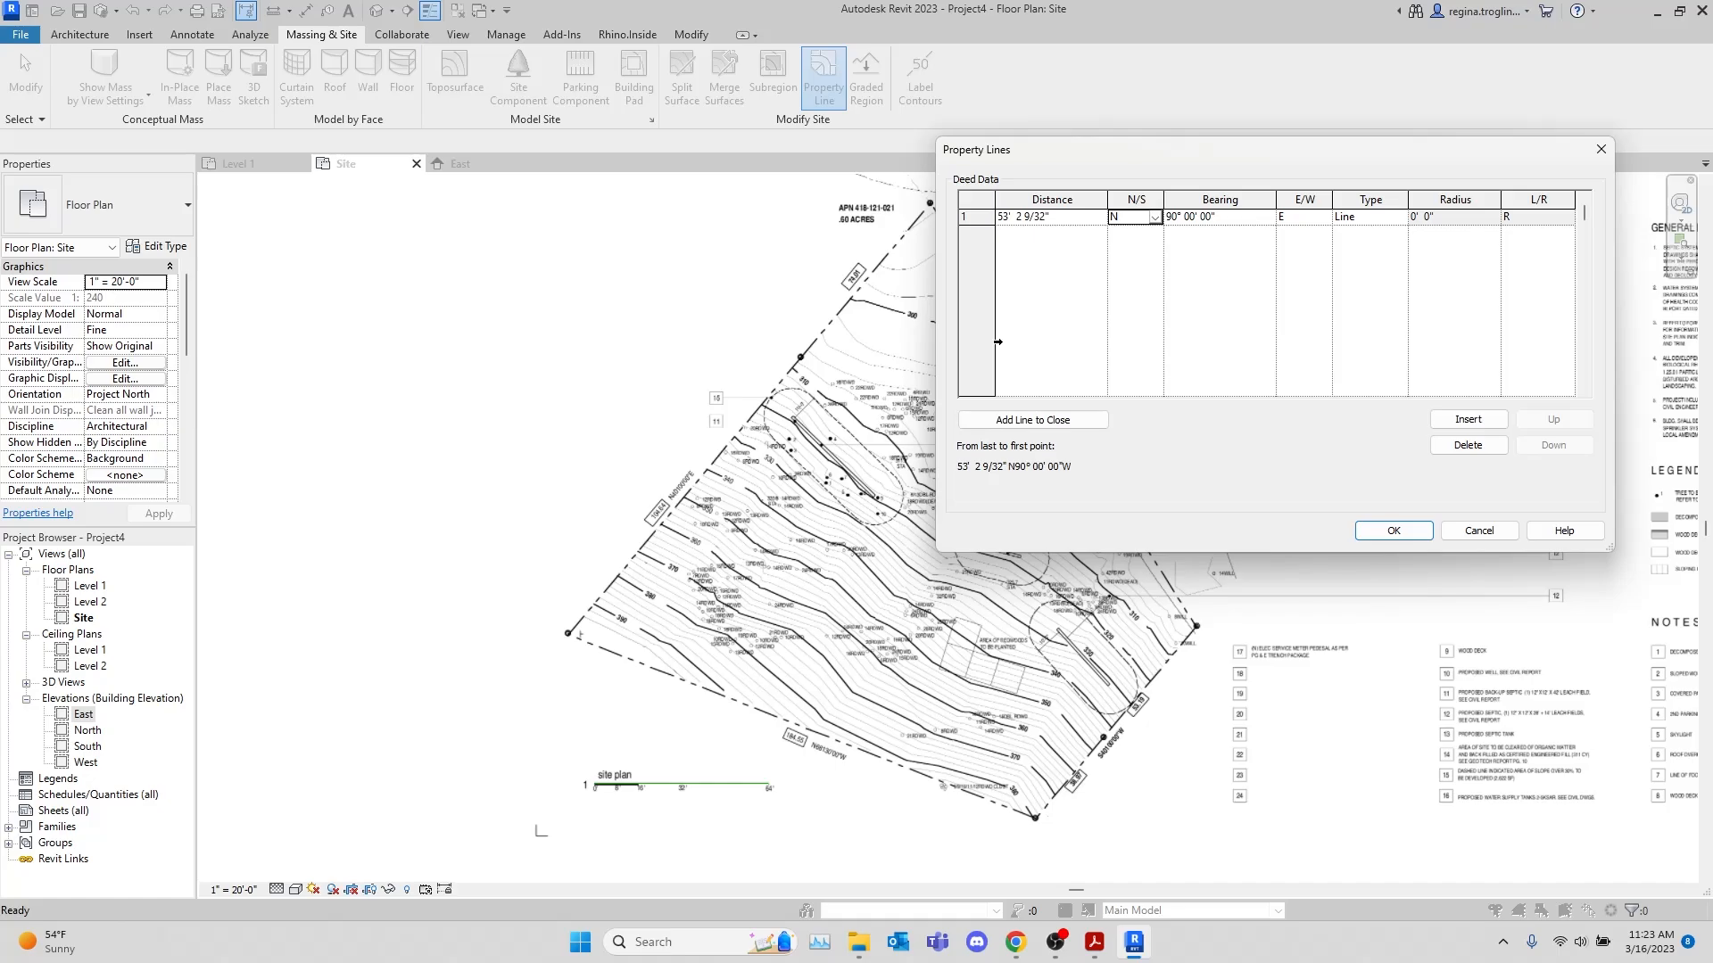
key(s)
key(Tab)
Try to enter 401 00 as the first deed line's bearing
text(40)
drag(1235, 219, 1137, 237)
text(401)
key(Tab)
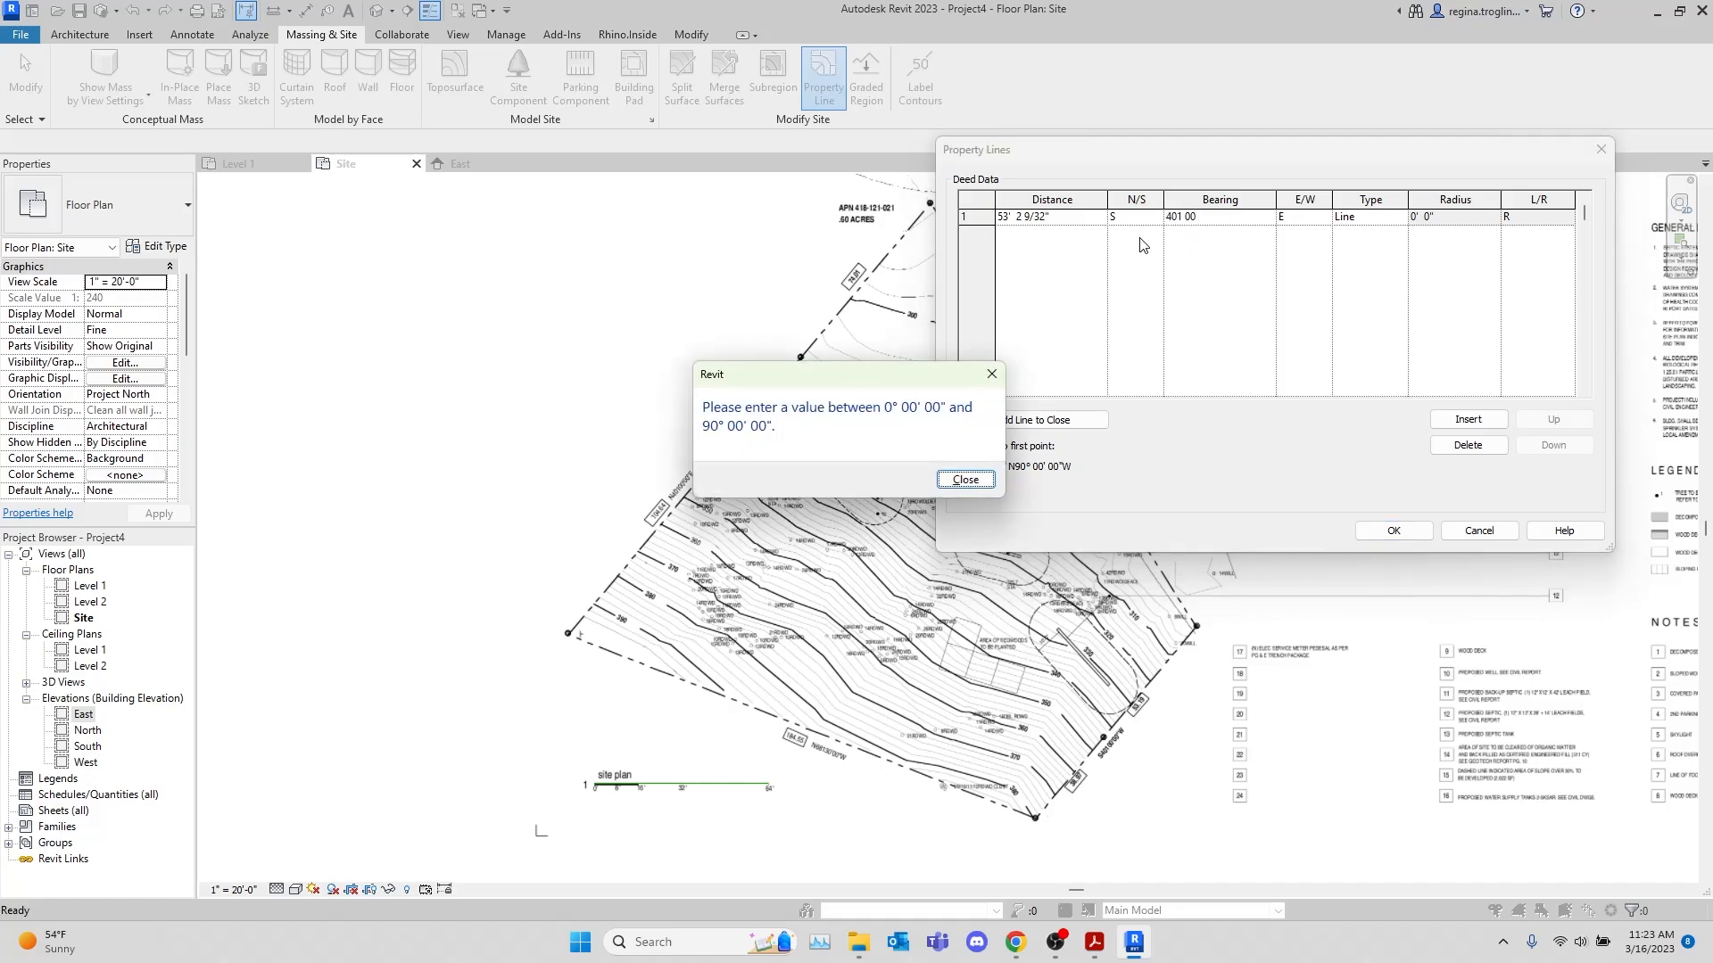
click(992, 483)
Set the first deed line's bearing to 41° 40' 00" W and insert a second deed line
drag(1209, 220, 1151, 215)
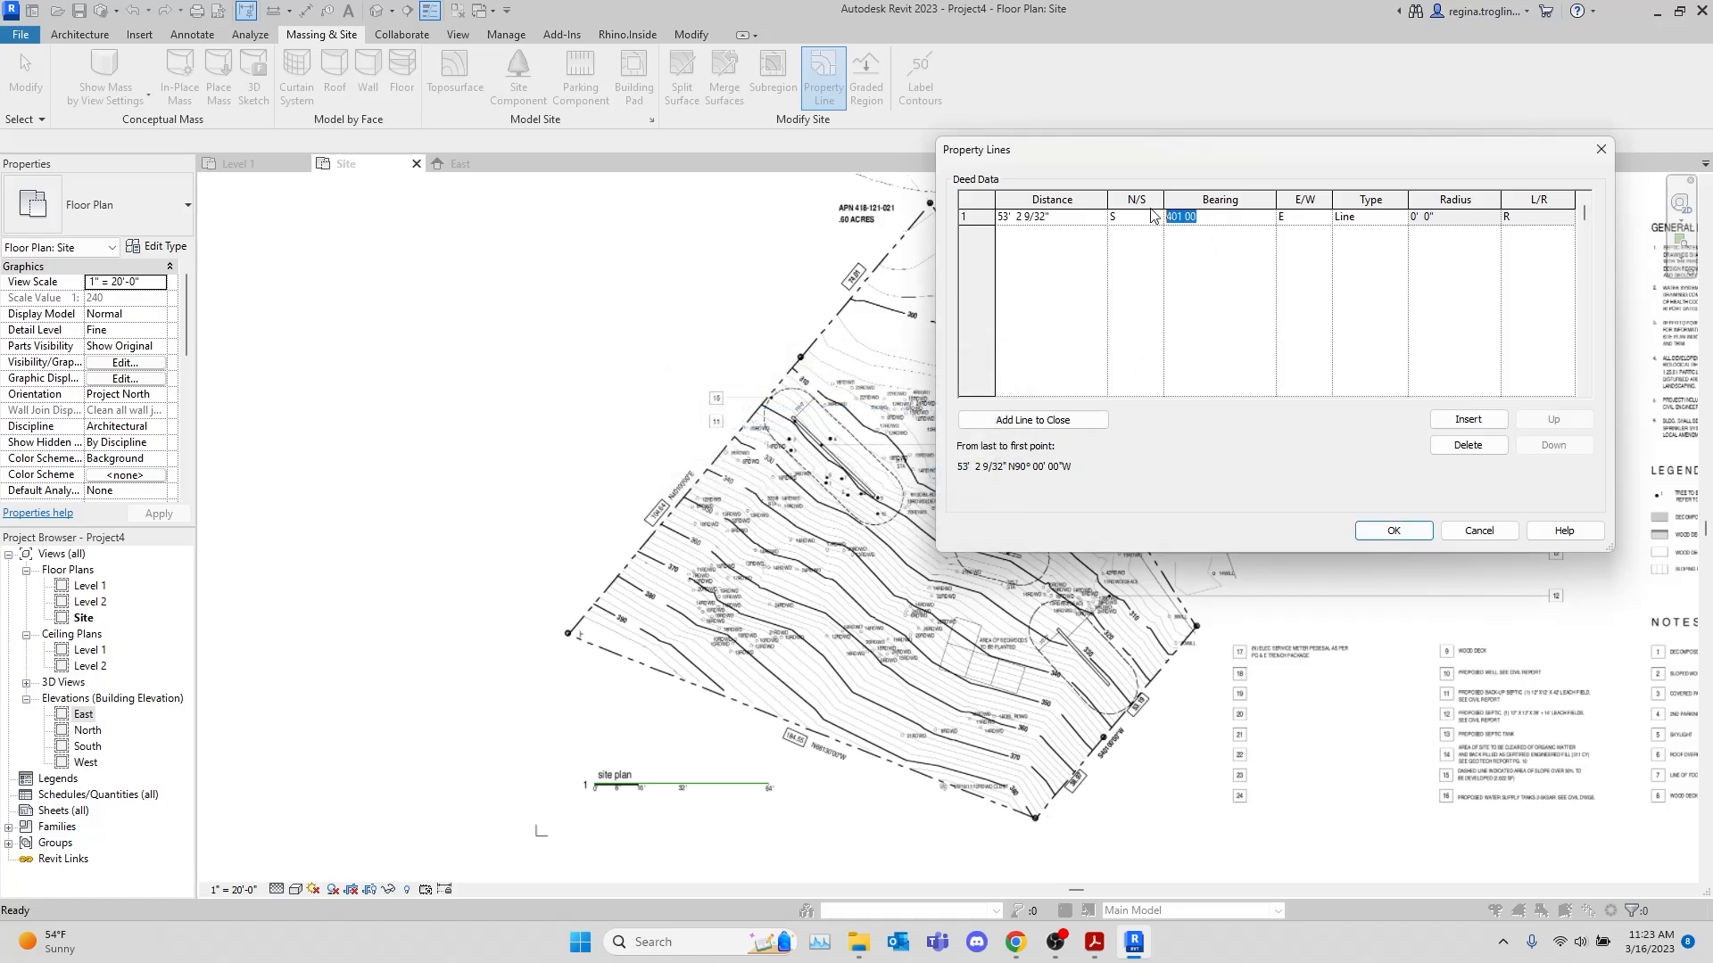
text(40 100 00)
key(Tab)
text(w)
key(Return)
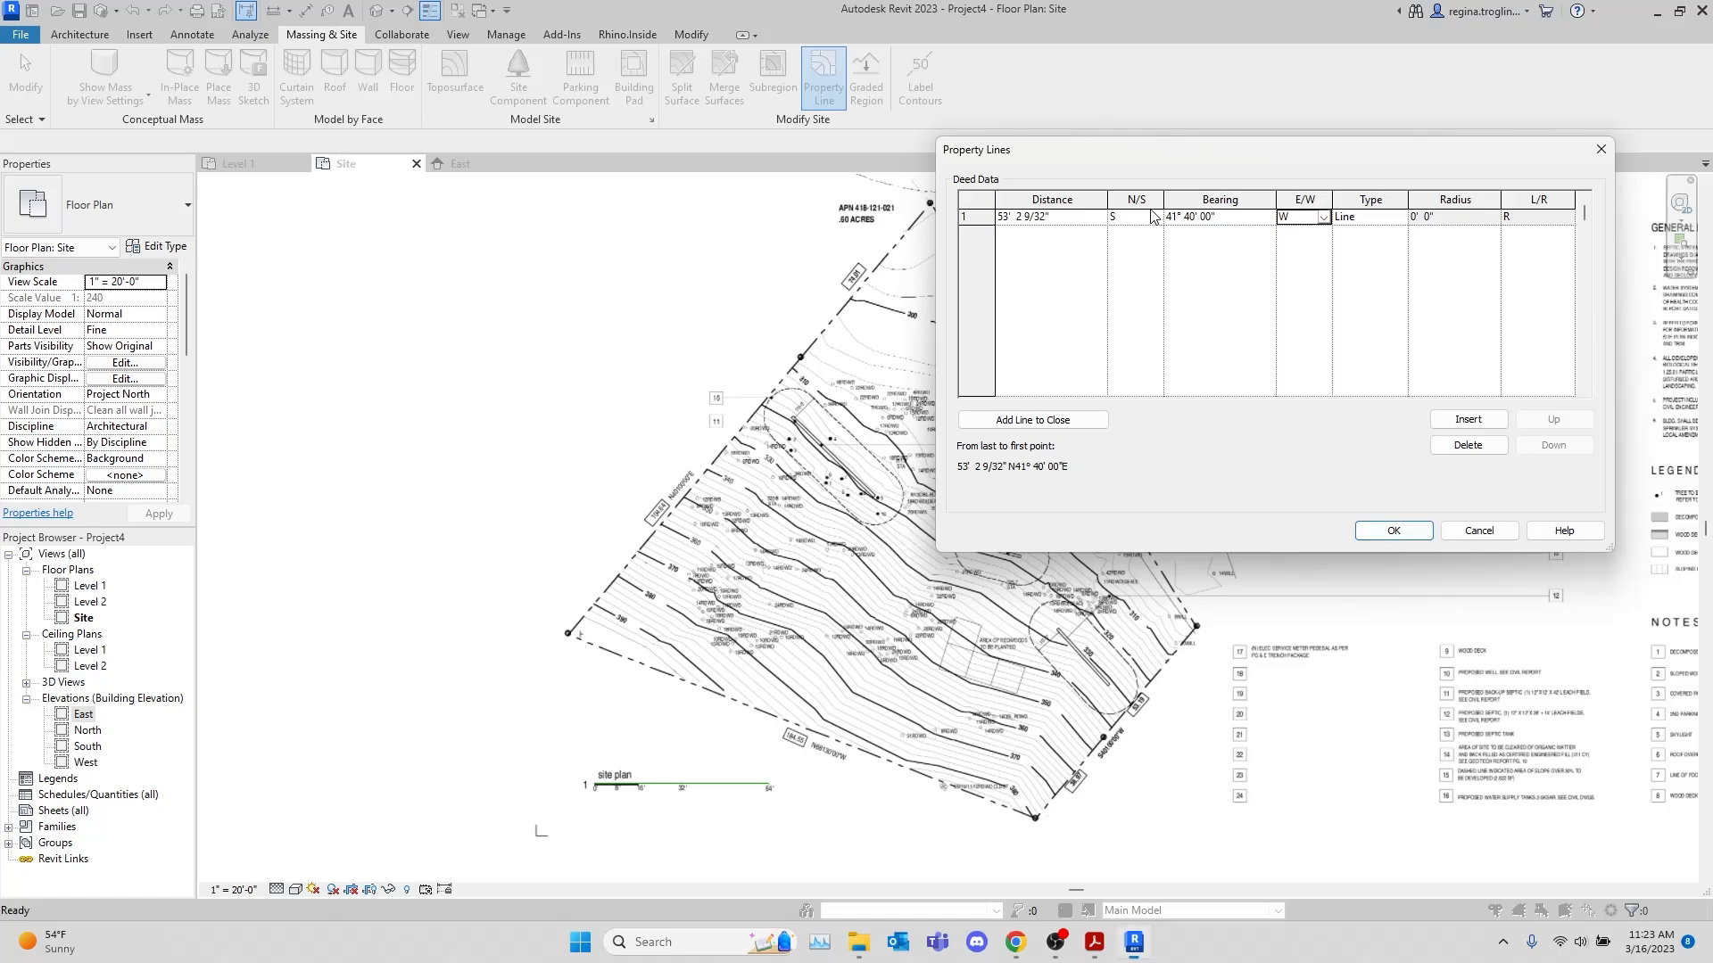
click(1504, 419)
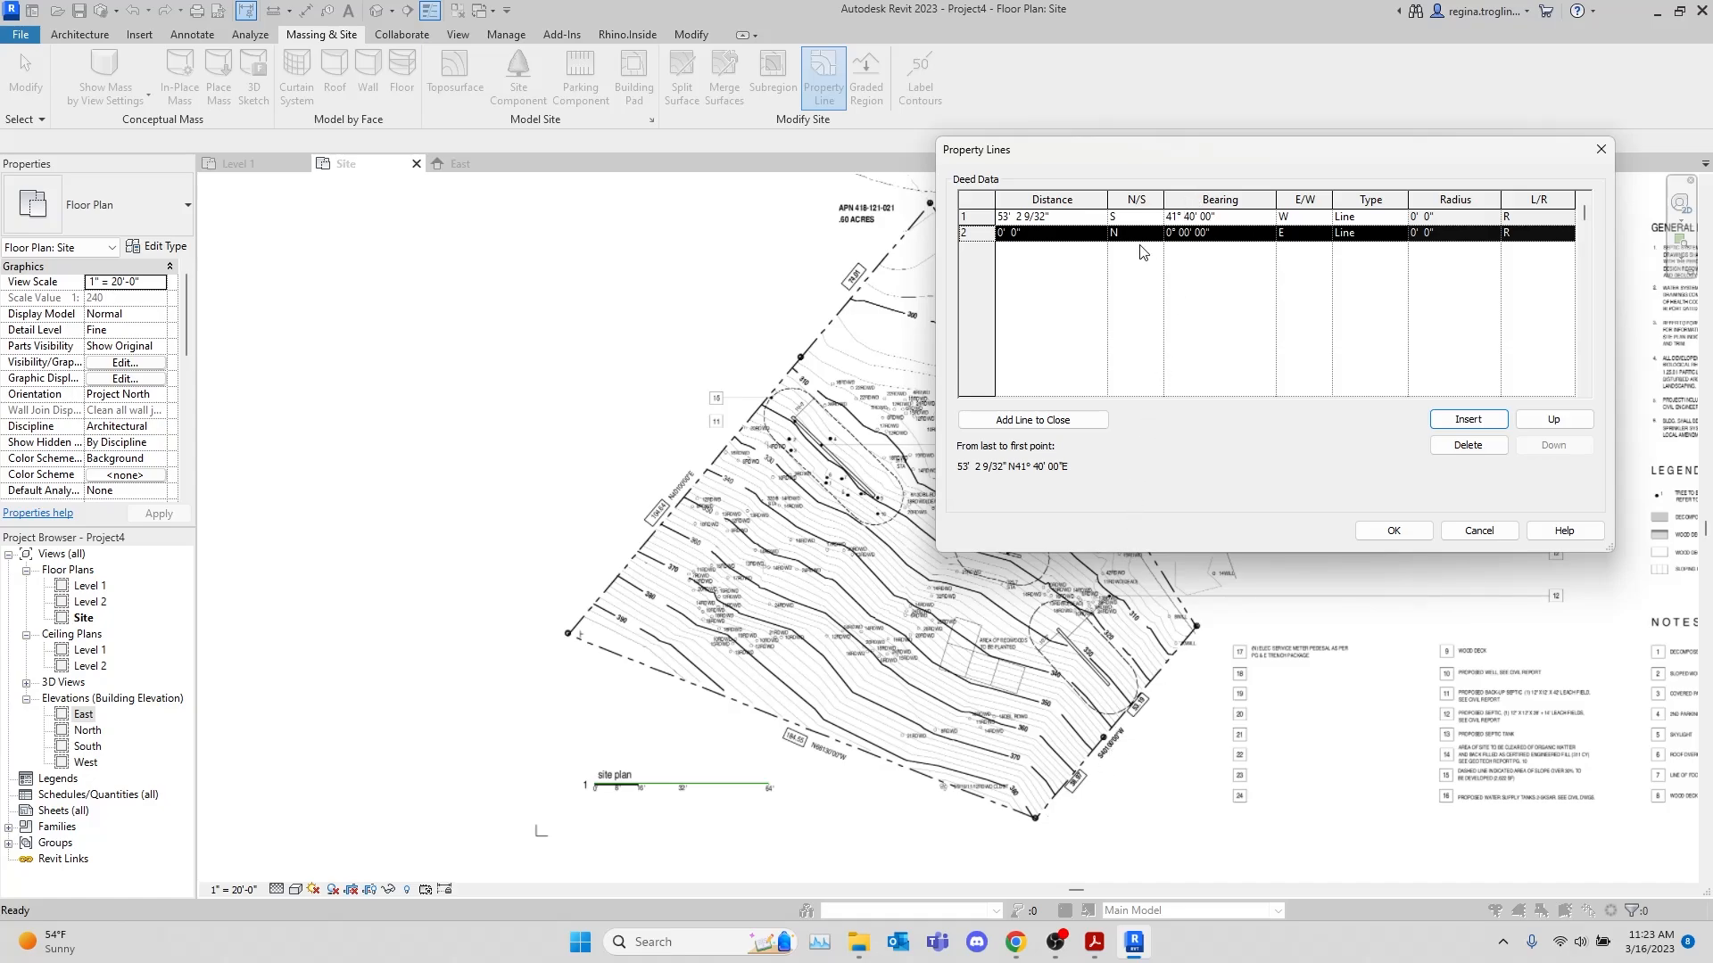
Set the second deed line to a distance of 39.97 feet with a bearing of S 41° 40' 00" W
click(1058, 236)
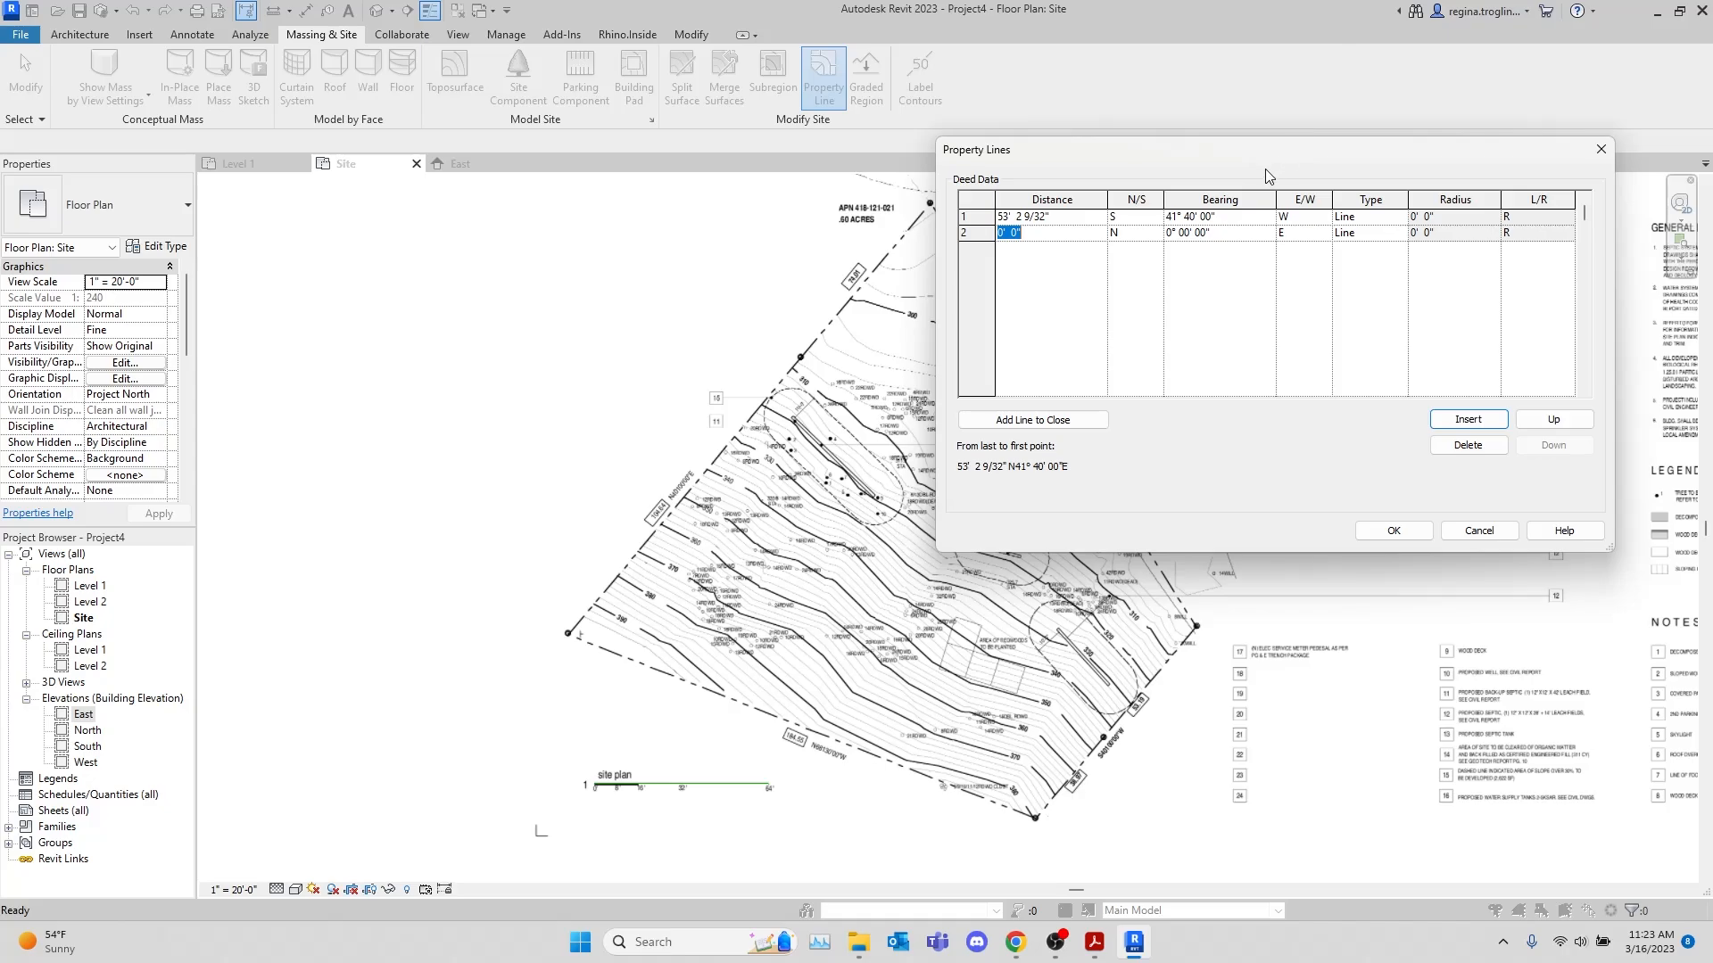
text(39.97)
key(Tab)
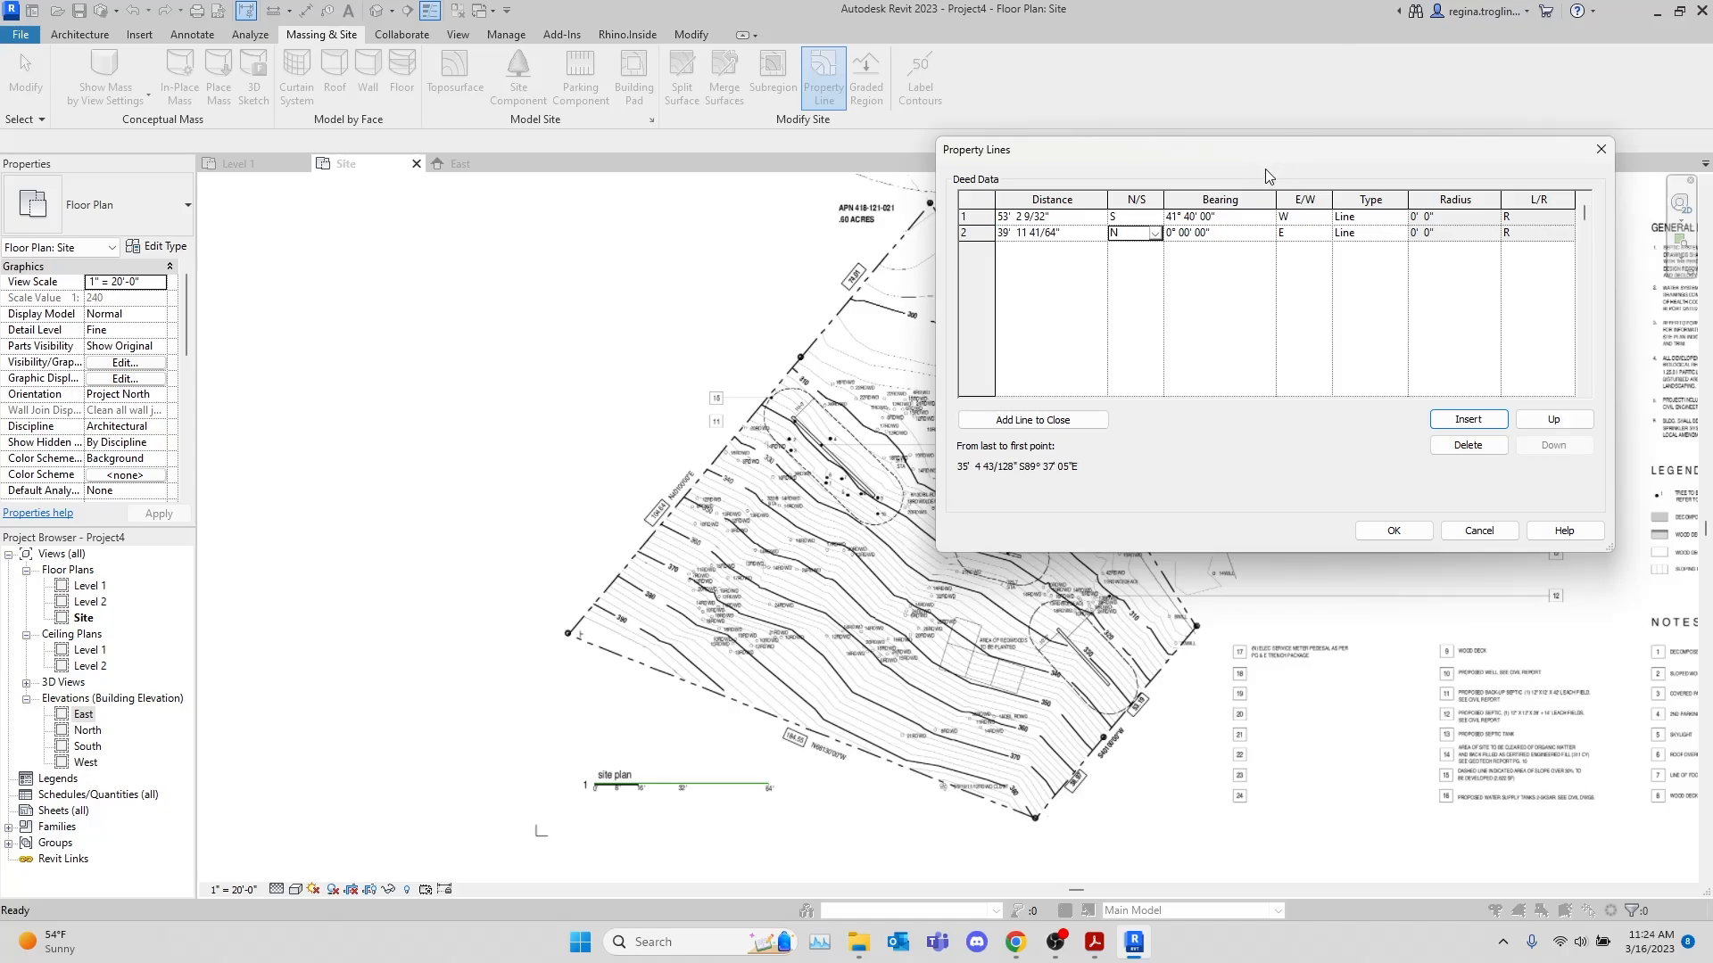
text(s)
key(Return)
key(Tab)
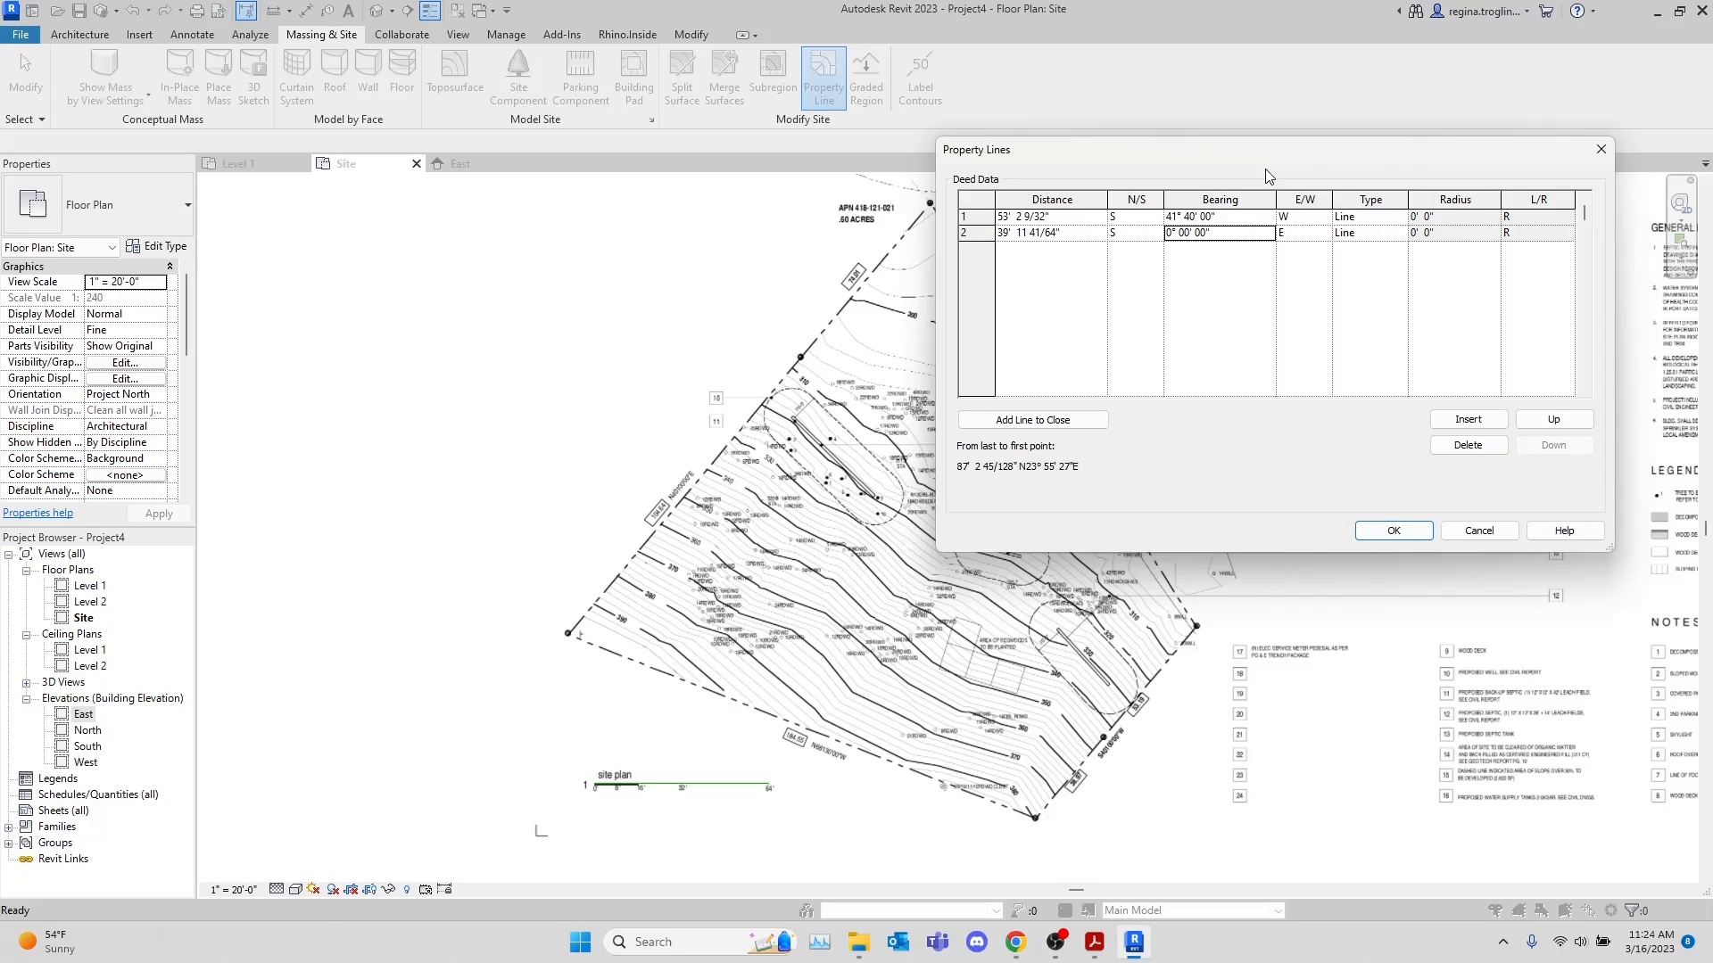
text(41 40)
key(Tab)
text(w)
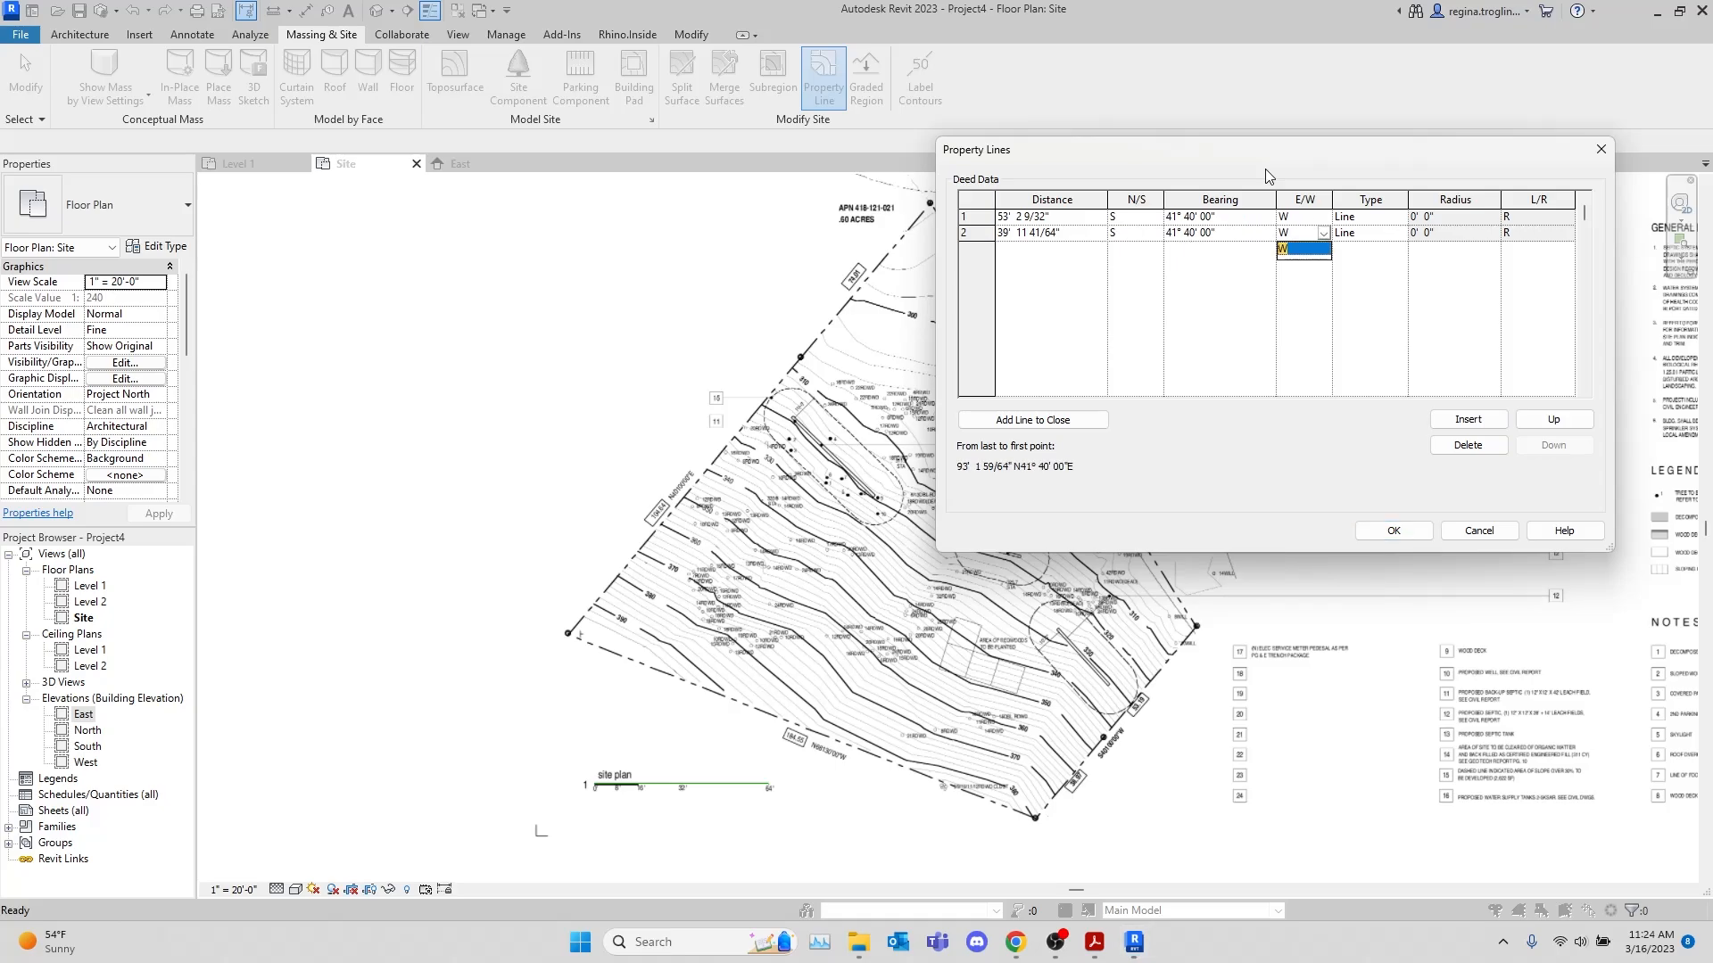
key(Return)
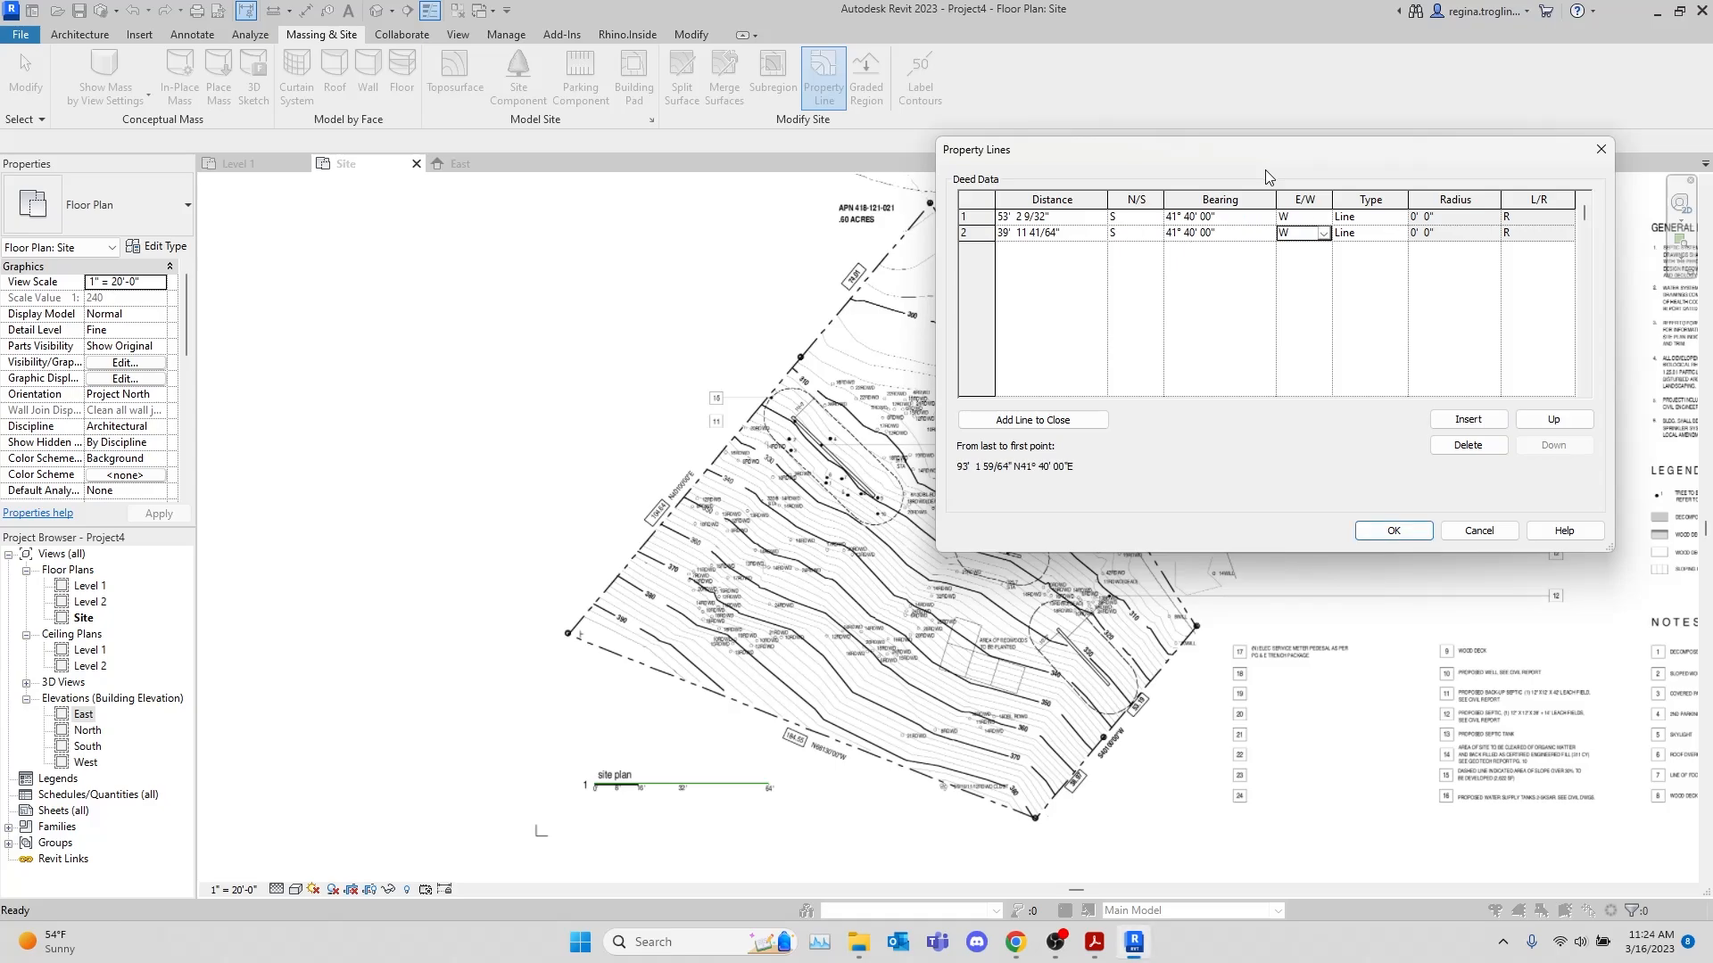
Insert three more deed lines and set the third line's distance to 184.55 feet
click(1468, 420)
click(1468, 419)
click(1467, 419)
click(1082, 249)
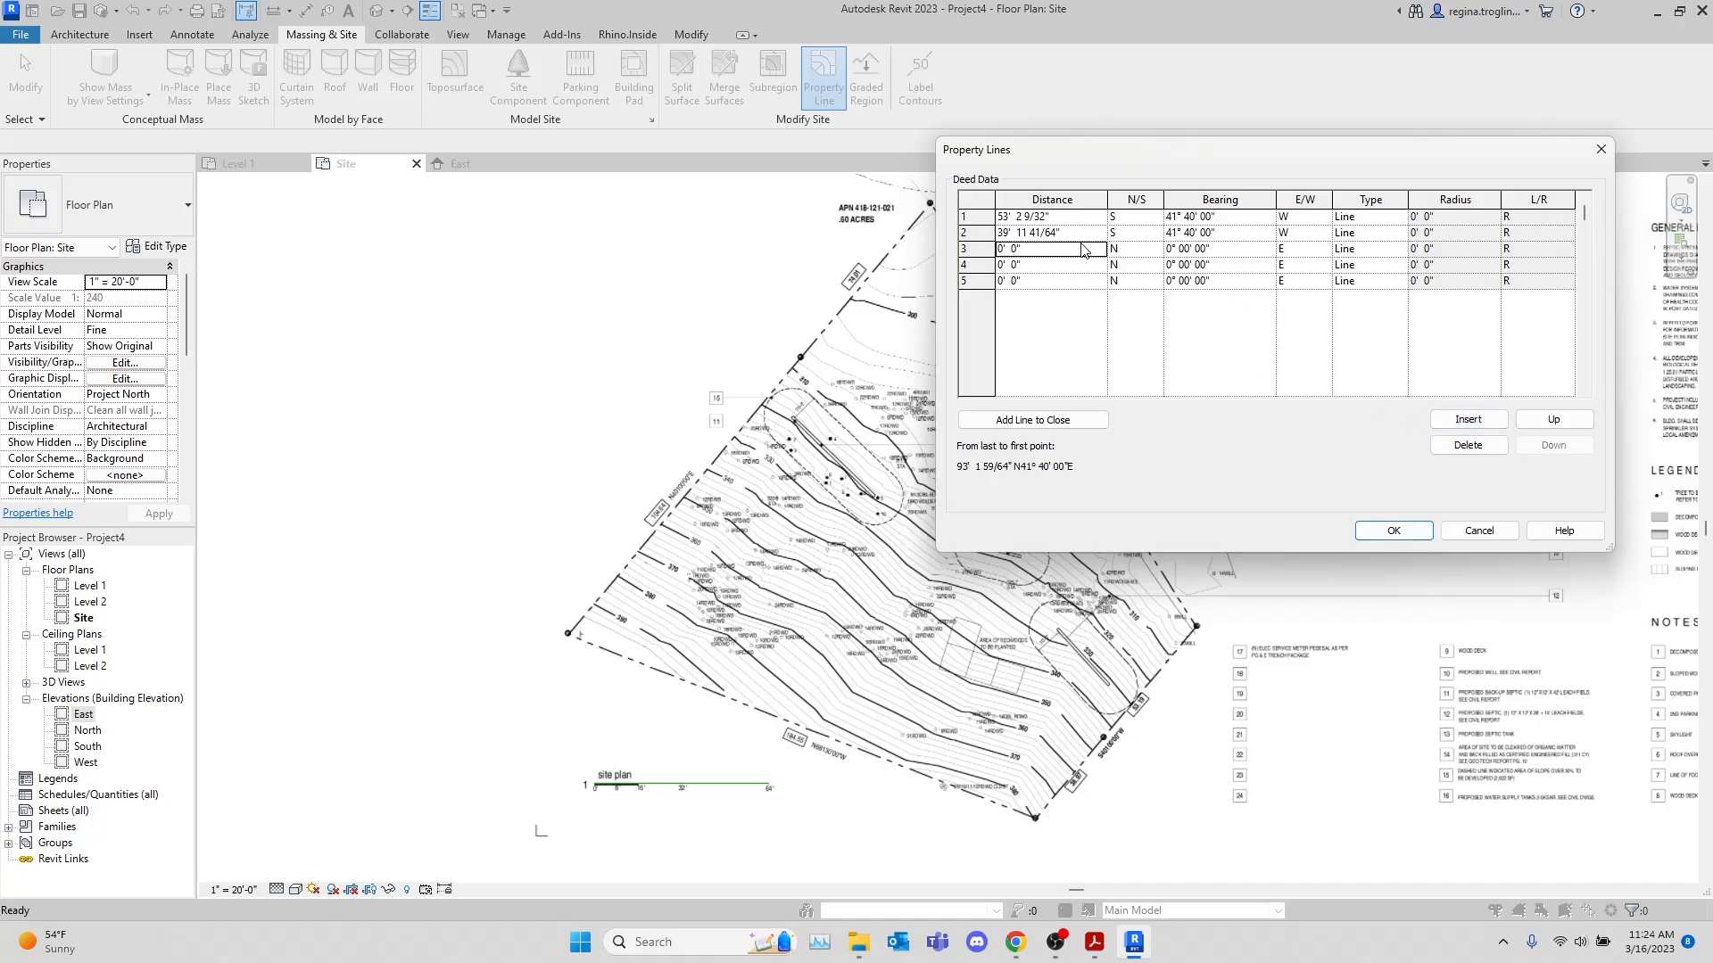
click(1083, 248)
text(184.55)
key(Tab)
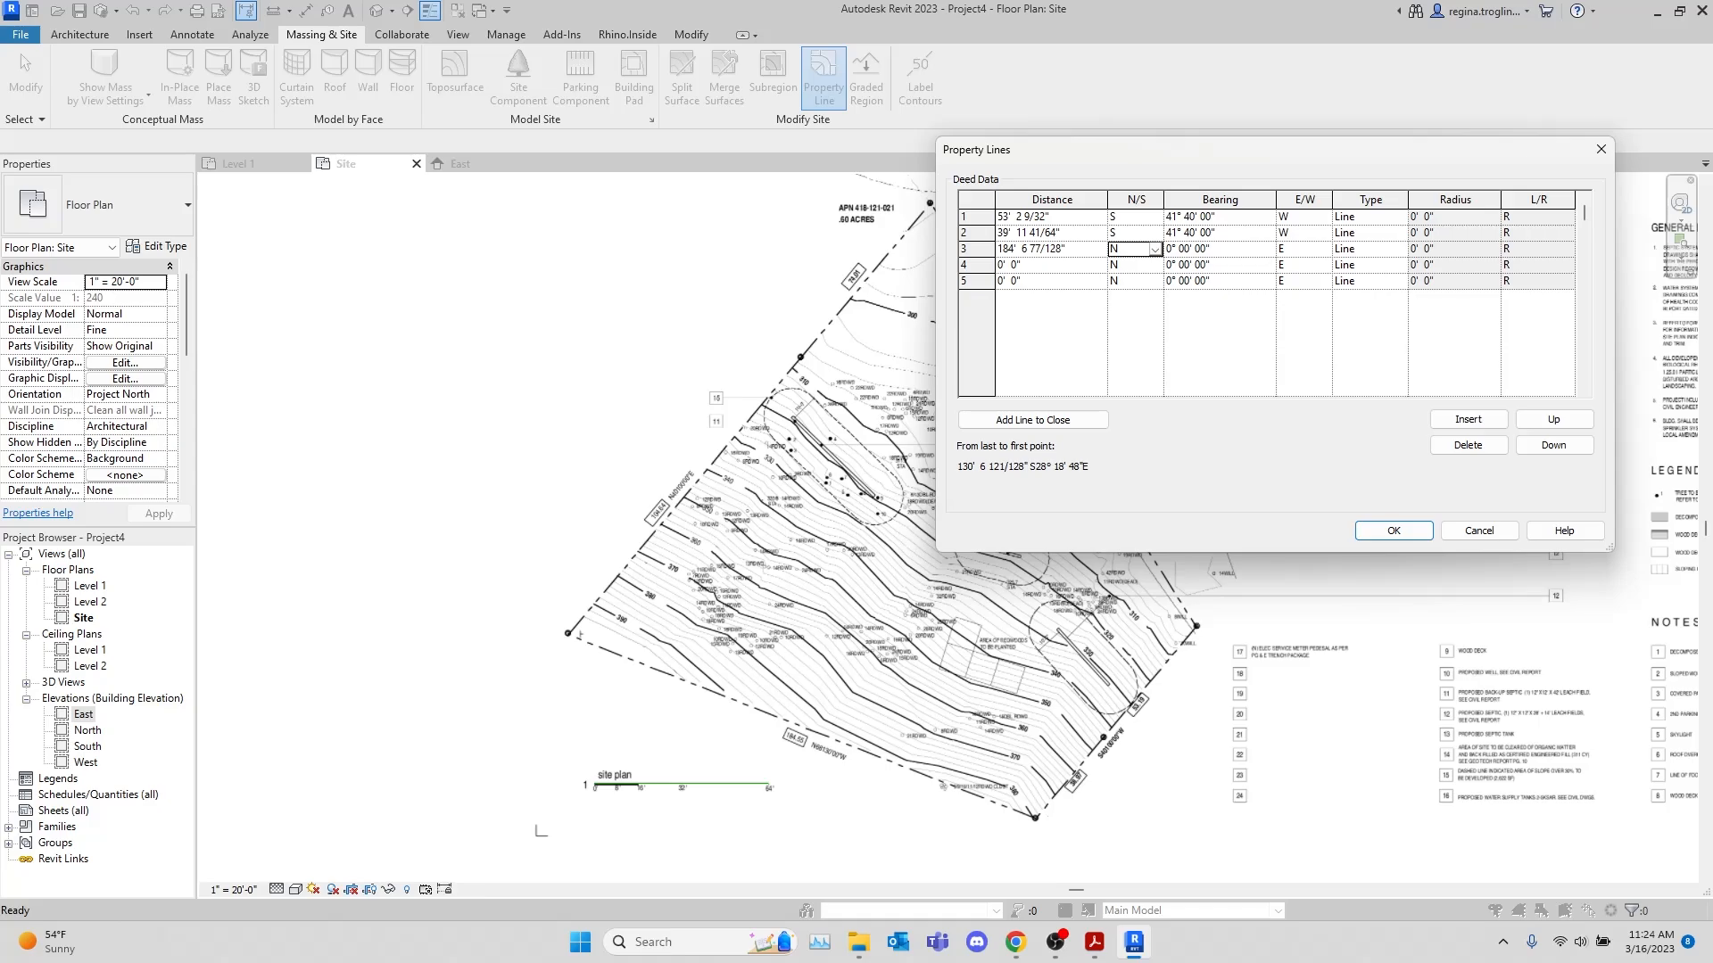
Check the plan in Acrobat, return to Revit and set the third deed line's bearing to N 70° 10' 00" W
key(alt+Tab)
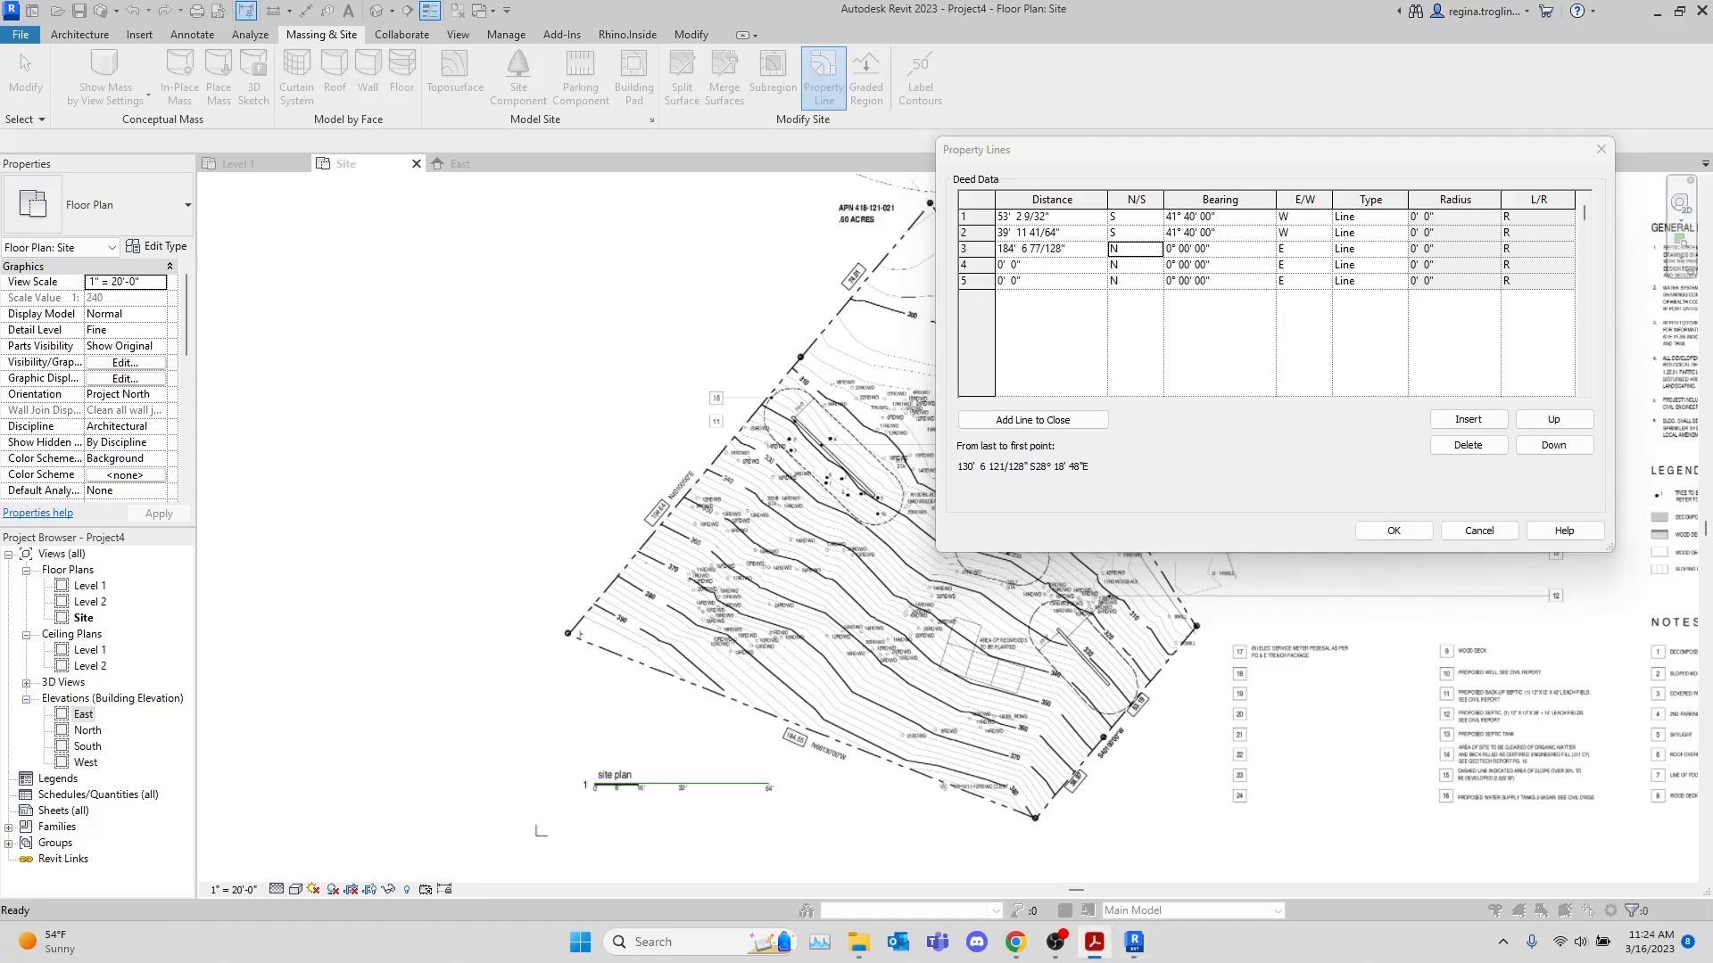
click(1221, 161)
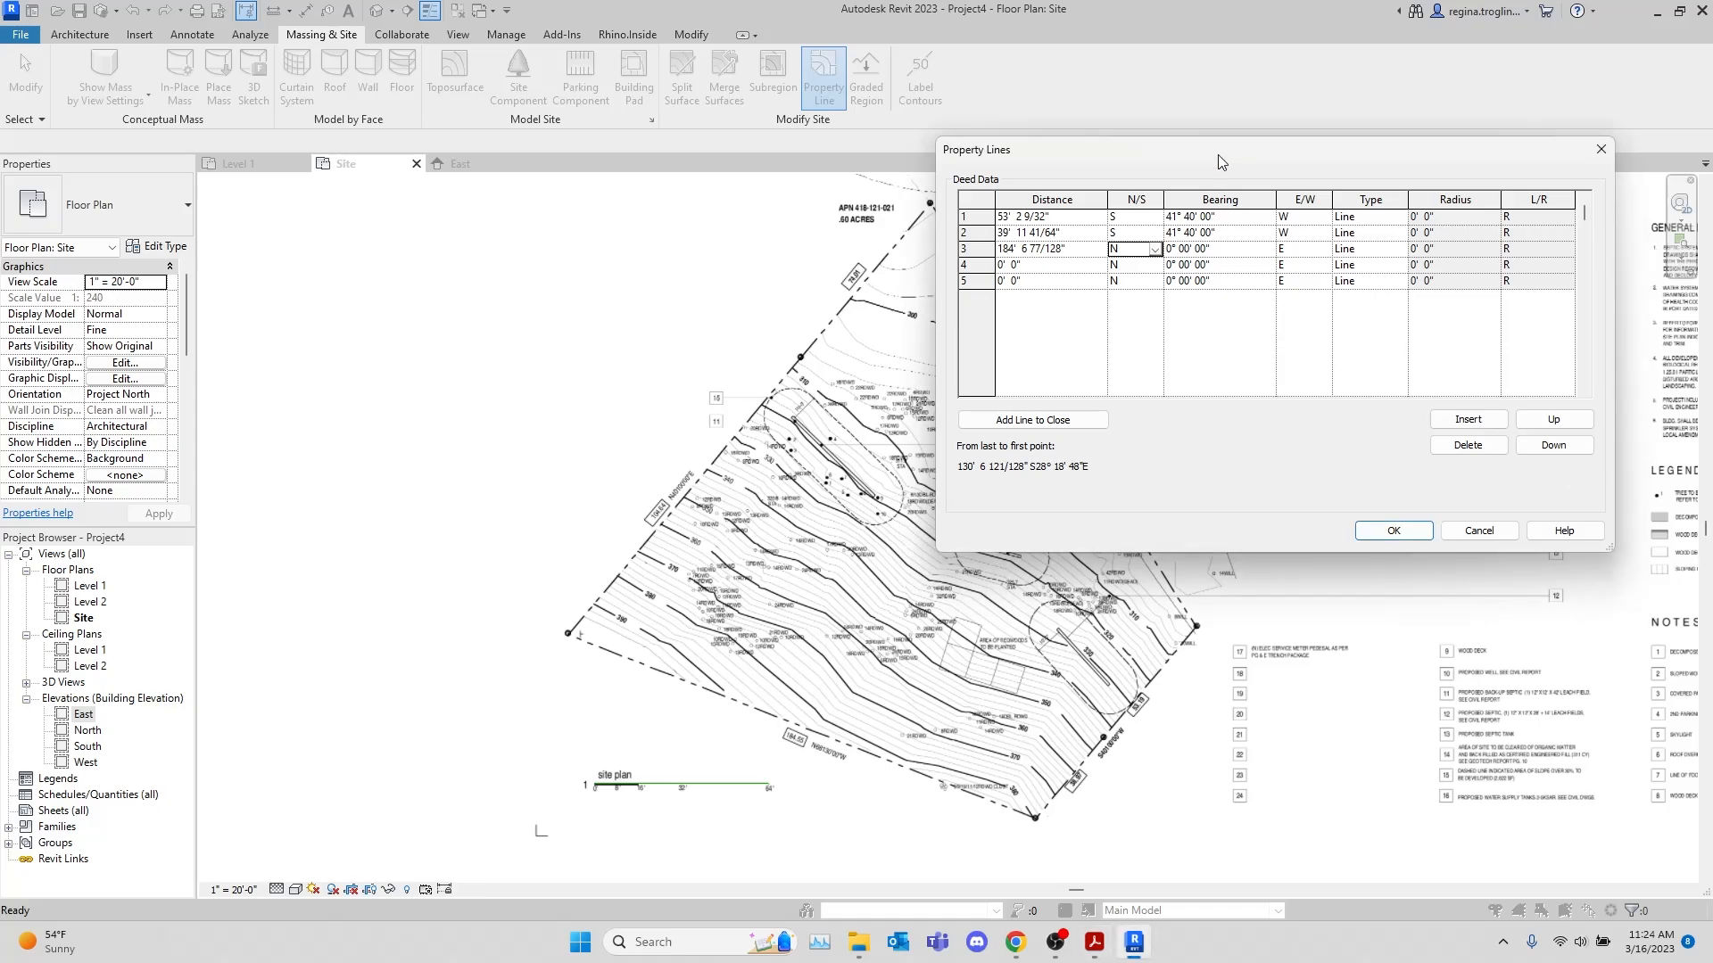
key(Tab)
text(68)
key(Tab)
key(w)
key(Return)
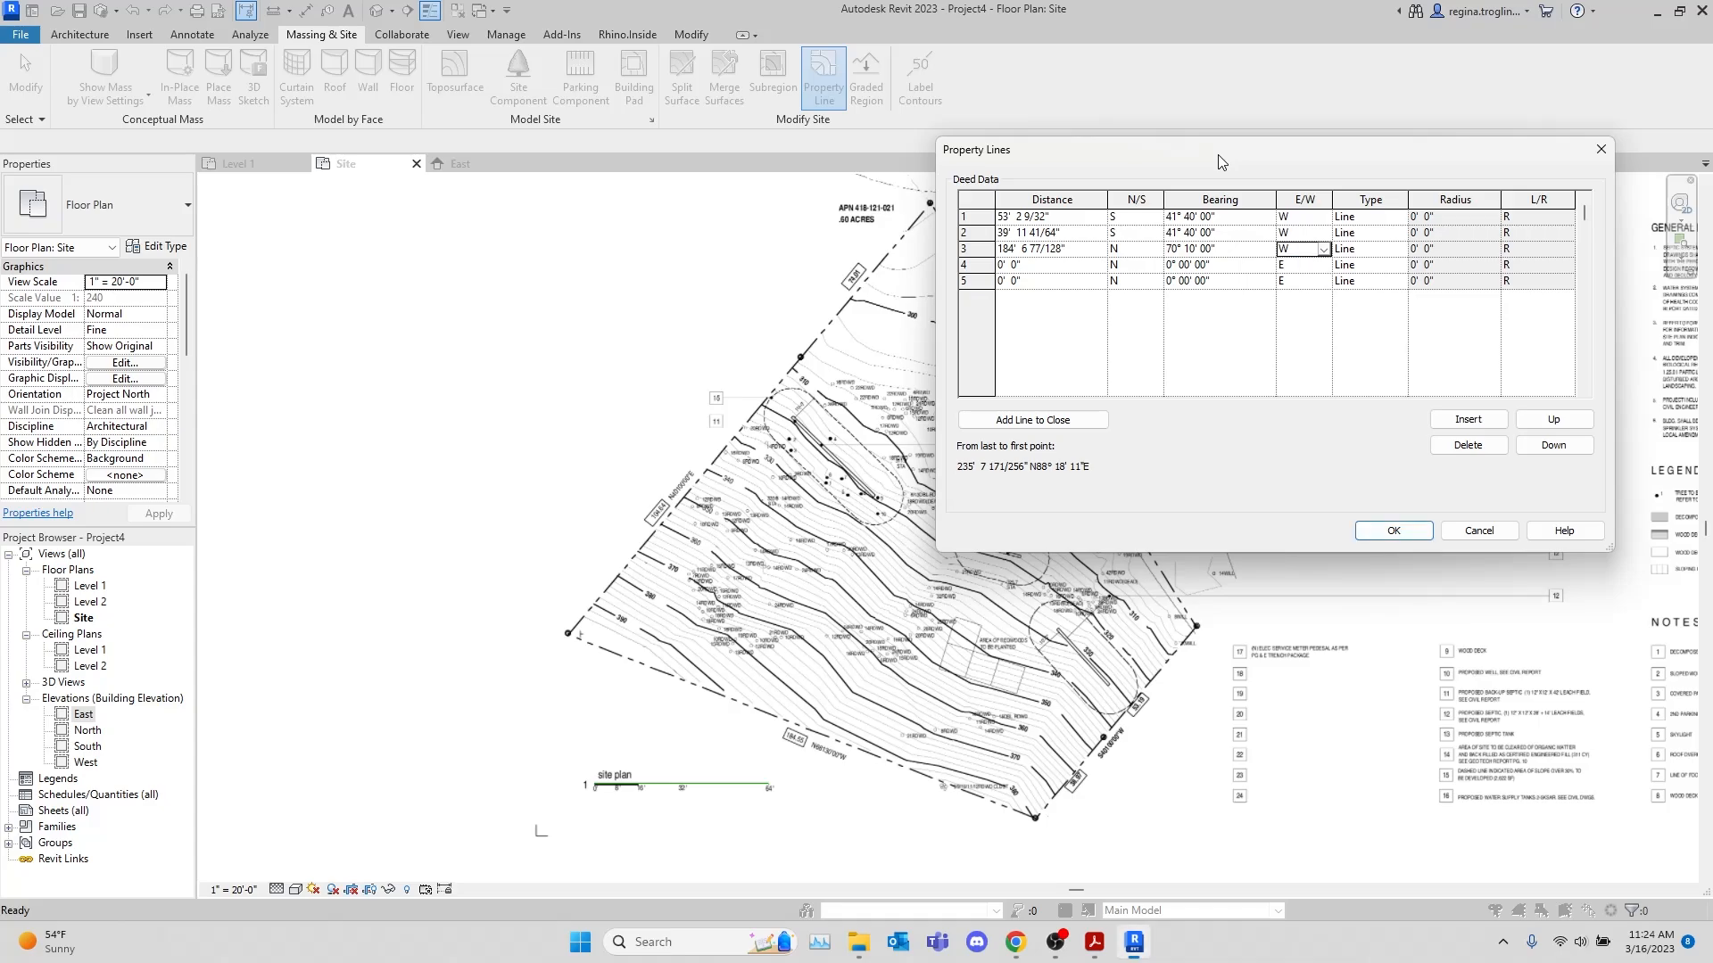
key(Tab)
key(Tab)
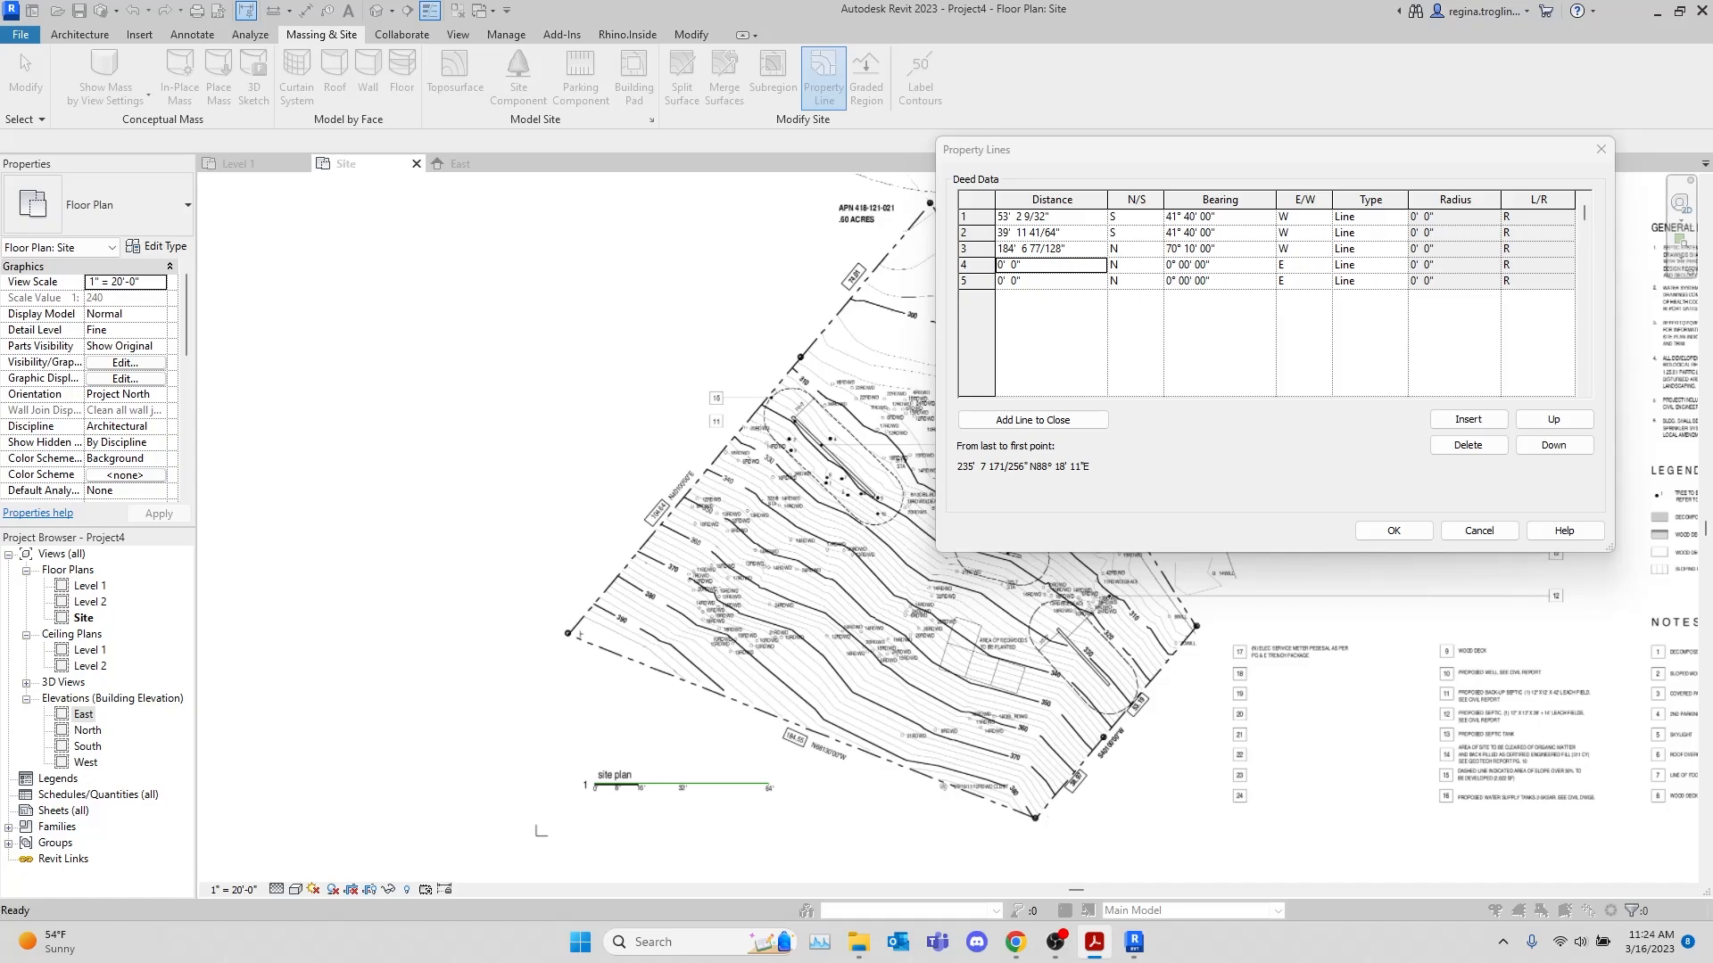
Set the fourth deed line to 104.64 feet with a bearing of N 41° 40' 00" E
click(1236, 148)
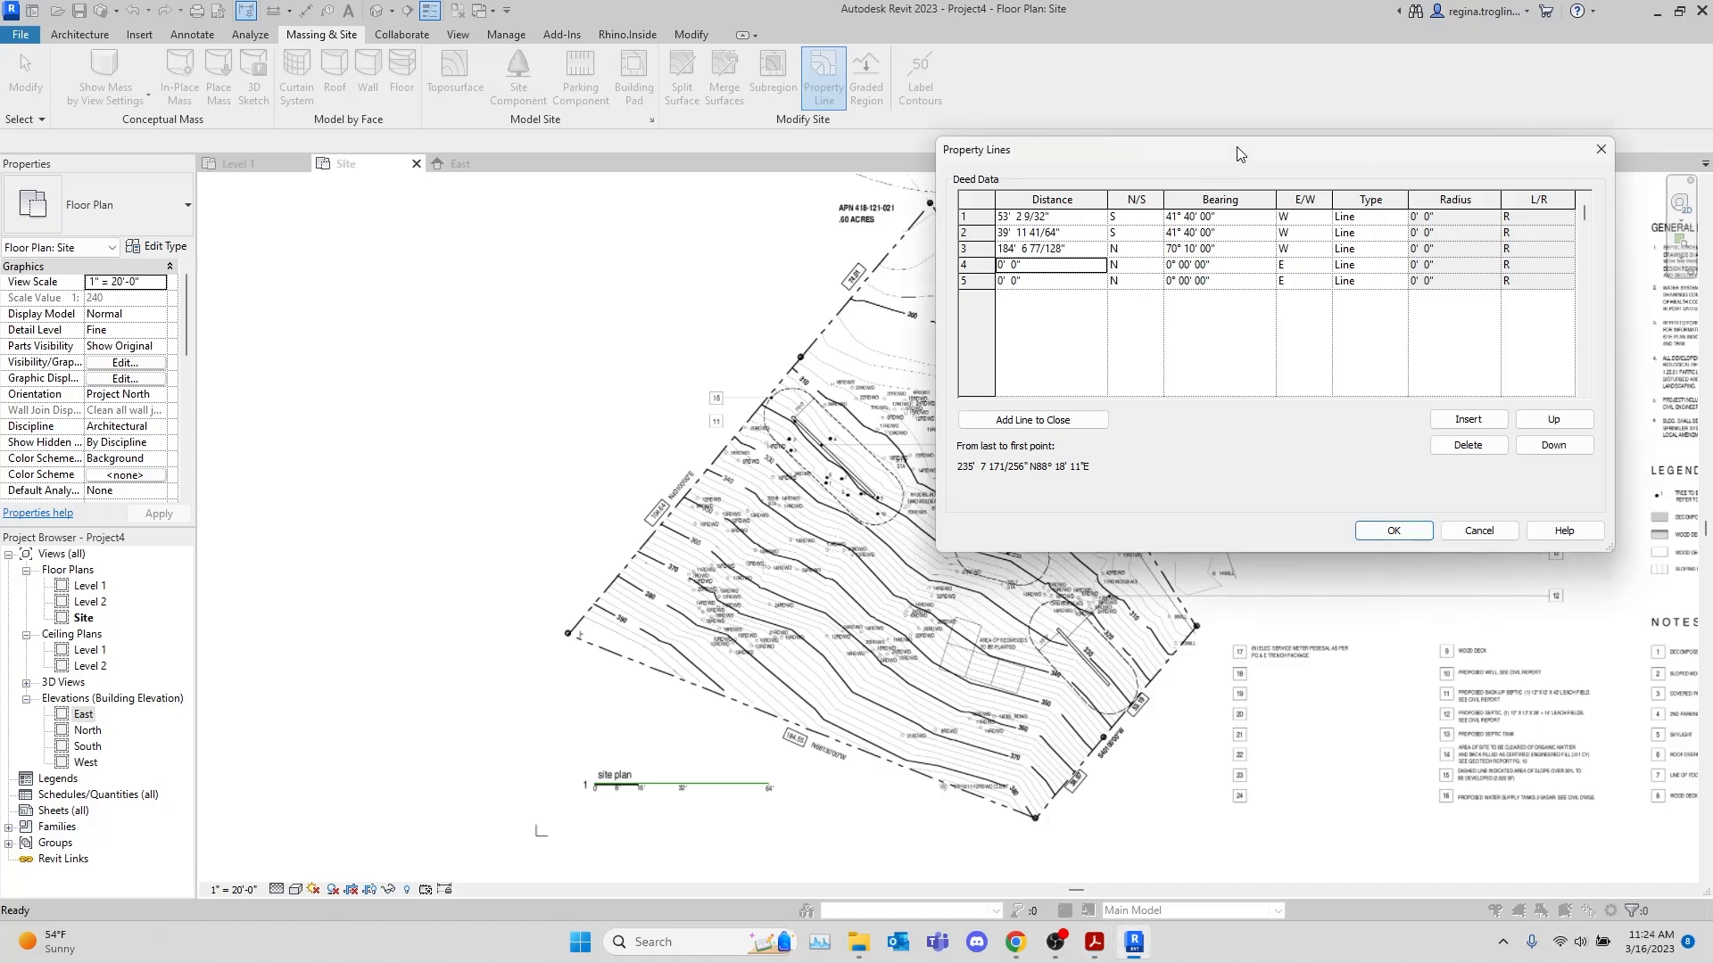
text(104.64)
key(Tab)
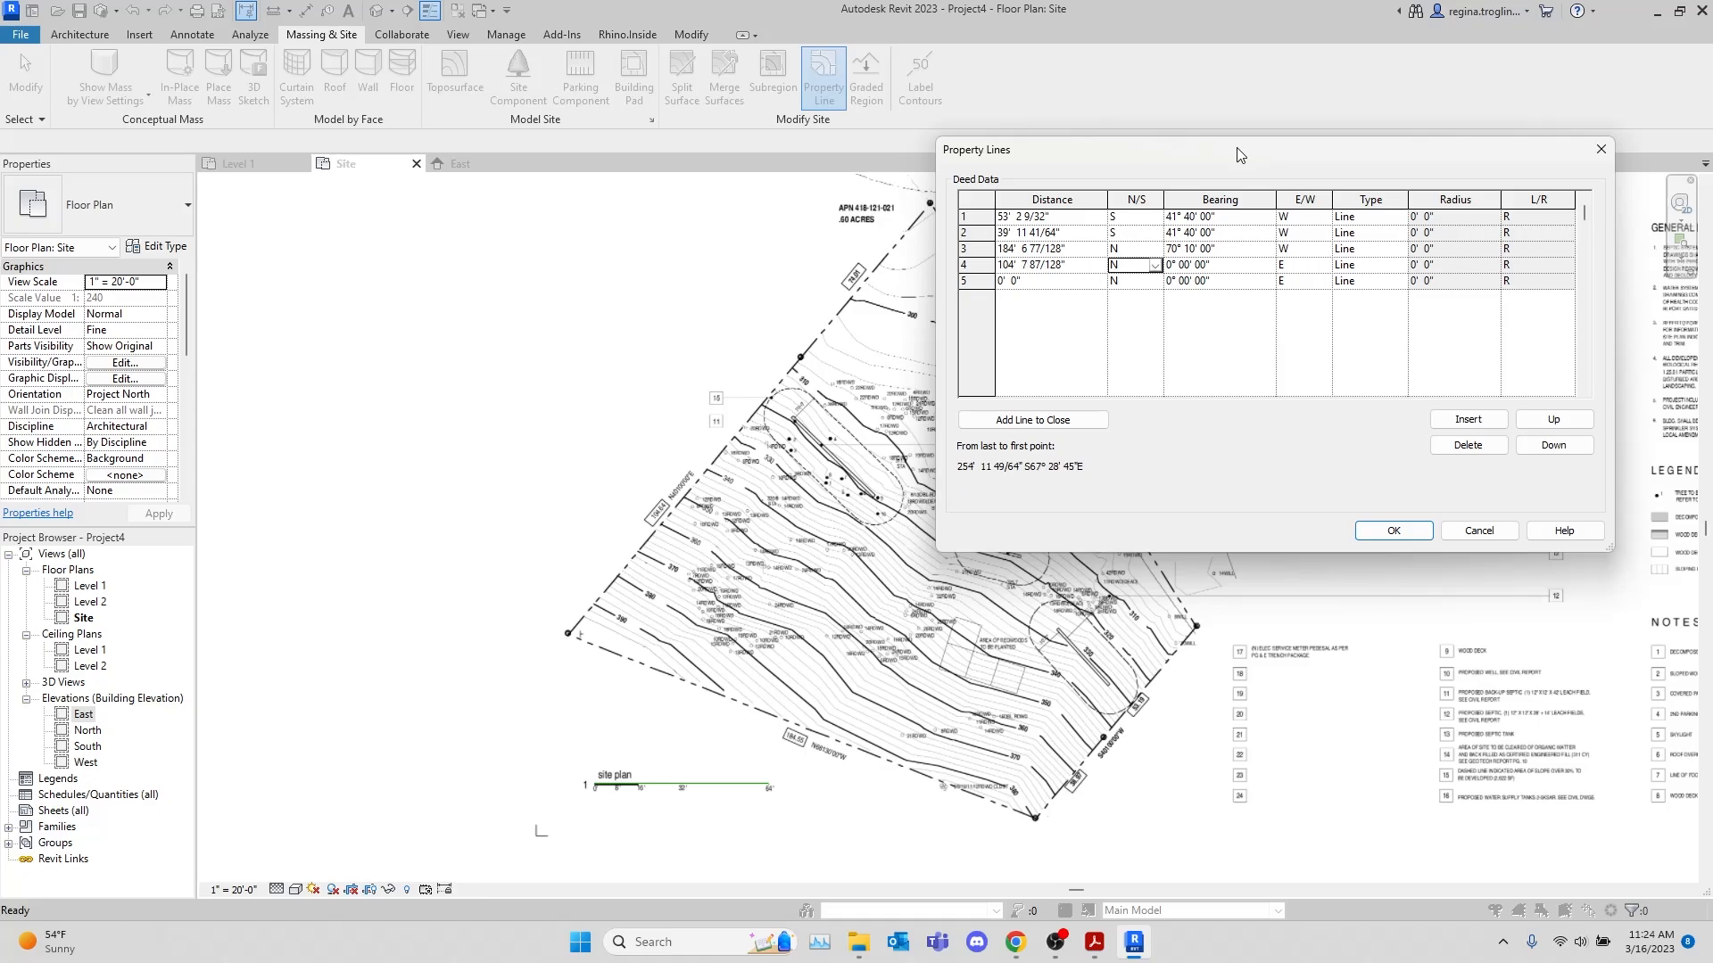
key(Tab)
text(4)
key(Tab)
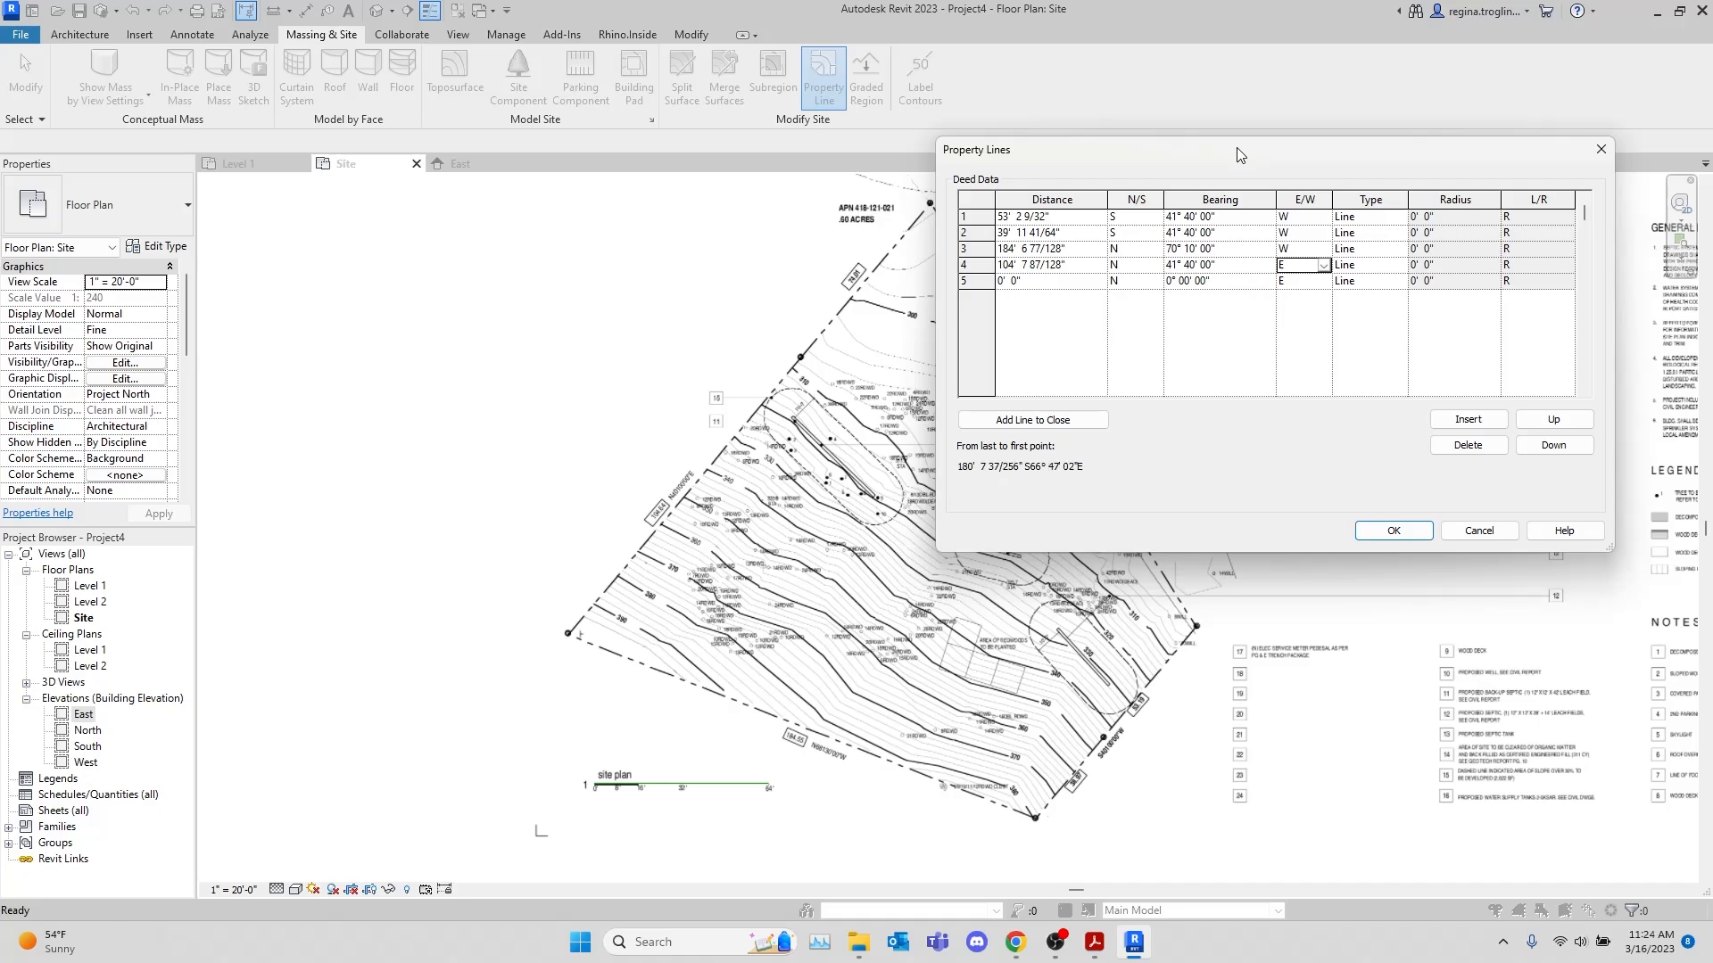
Set the fifth deed line to 74.01 feet with a bearing of N 41° 40' 00" E
key(Tab)
text(74.01)
key(Tab)
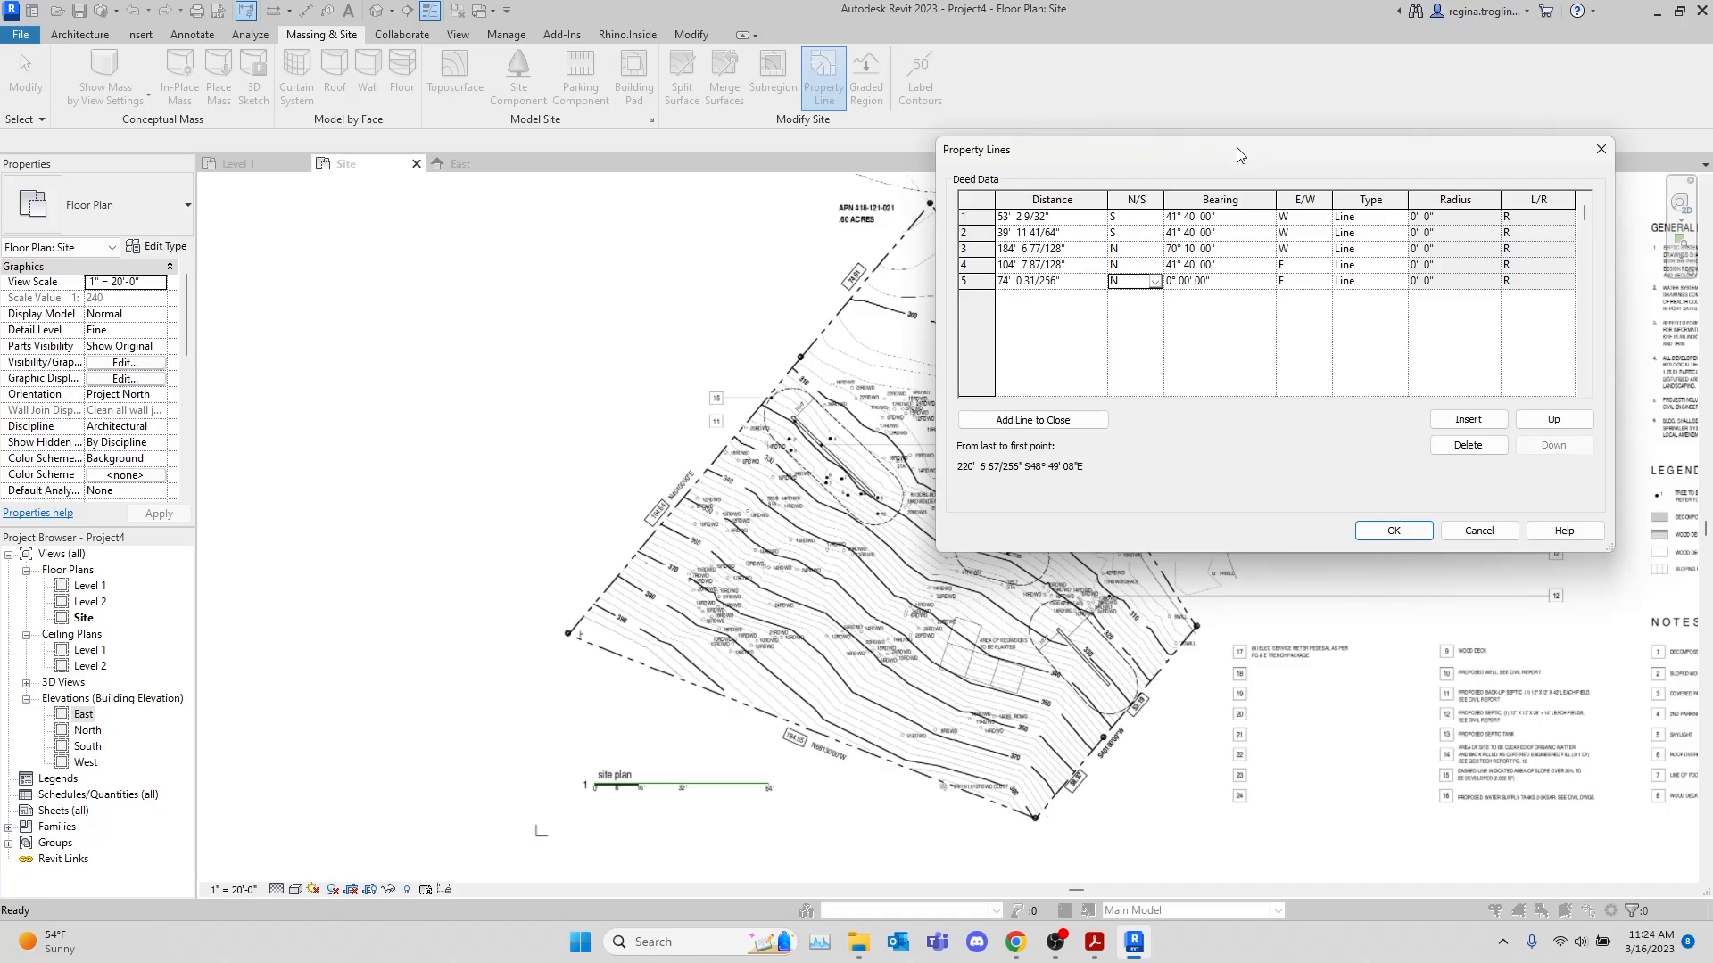
key(Tab)
text(41° 40)
key(Tab)
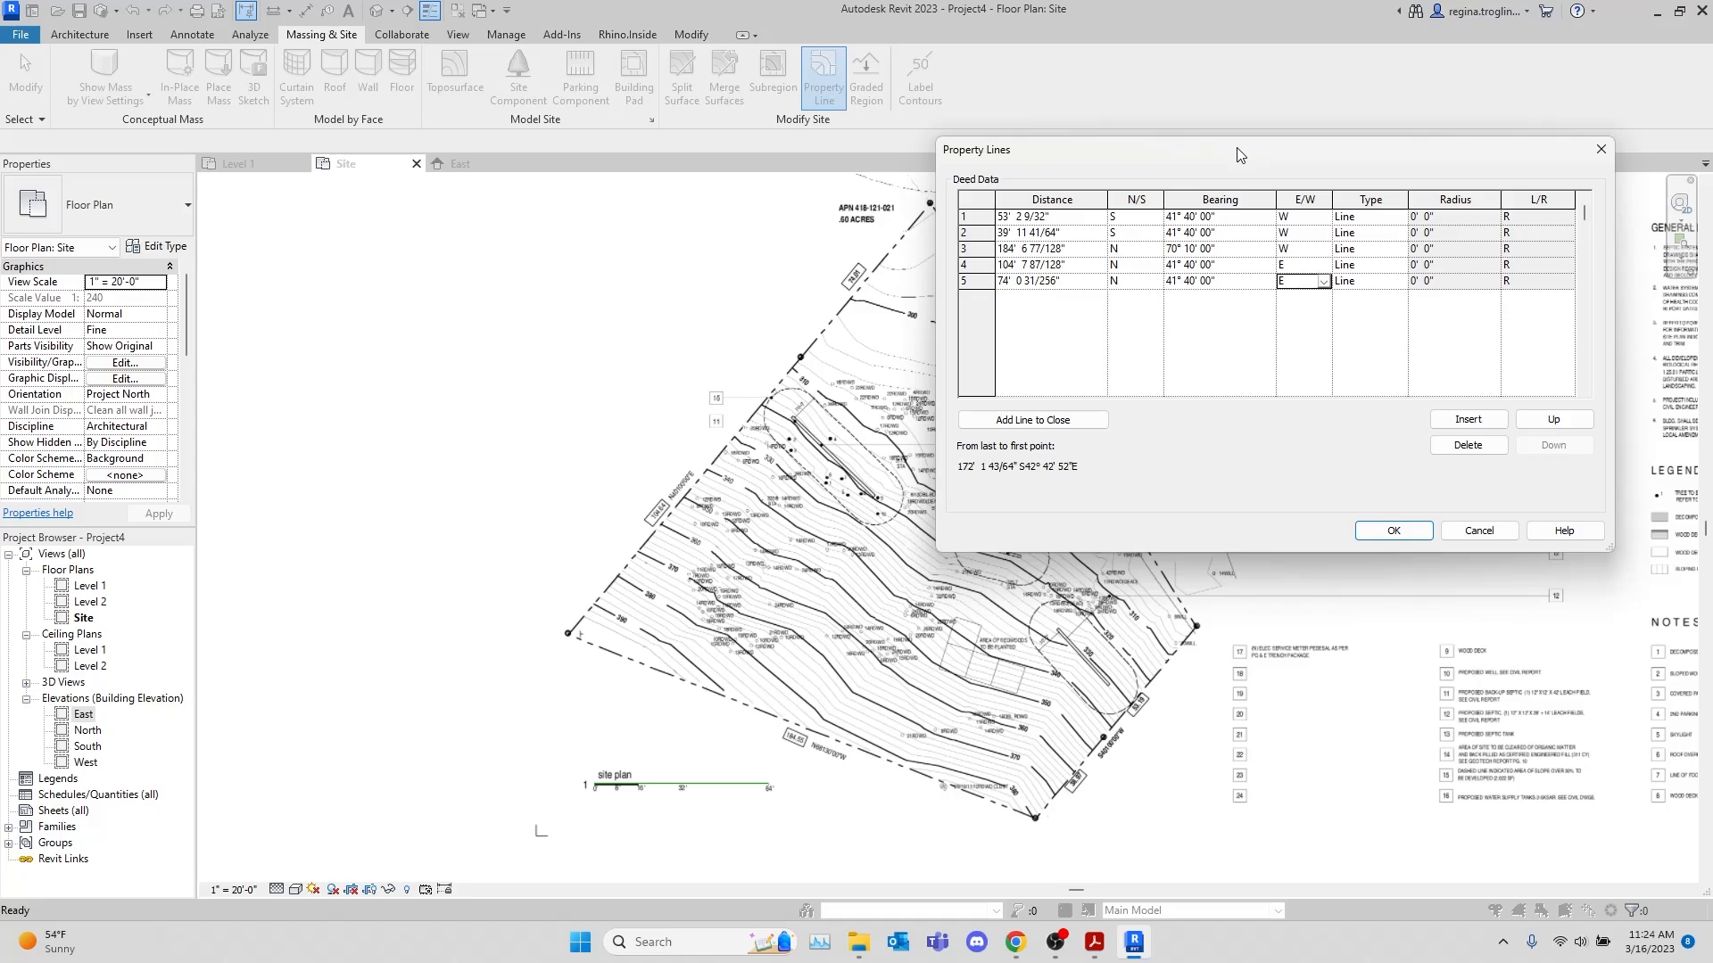
key(Tab)
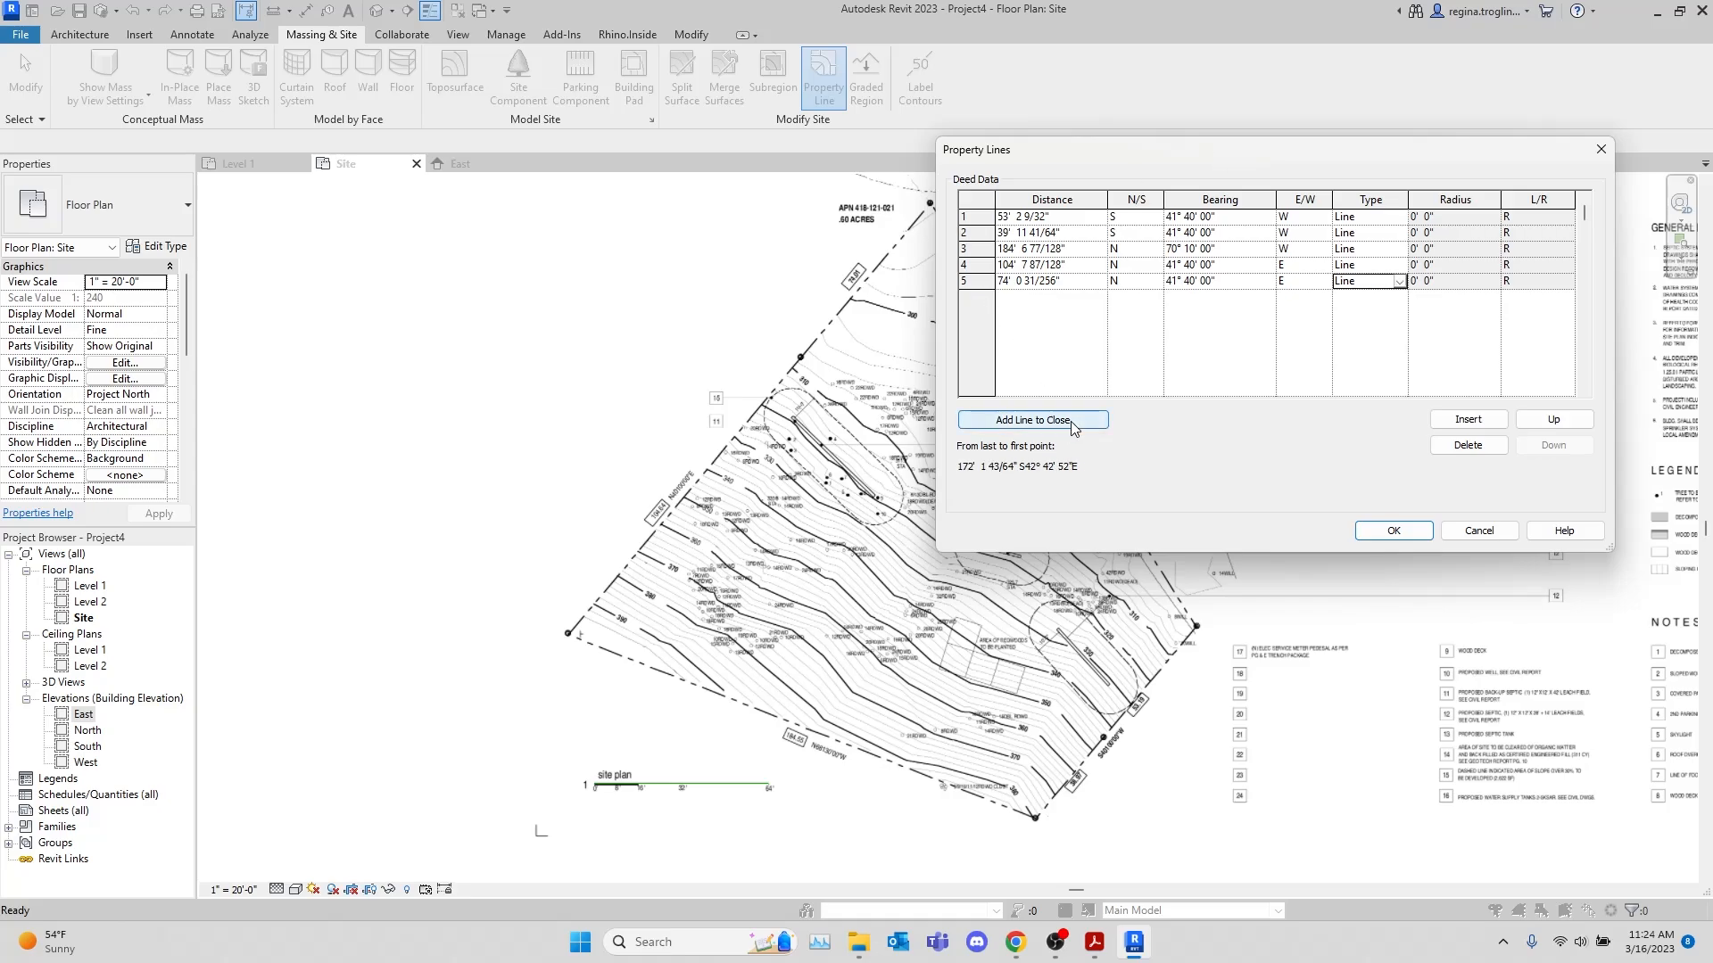
Add a closing line to the deed data, accept the table and place the property lines over the site plan
click(1070, 421)
click(1392, 532)
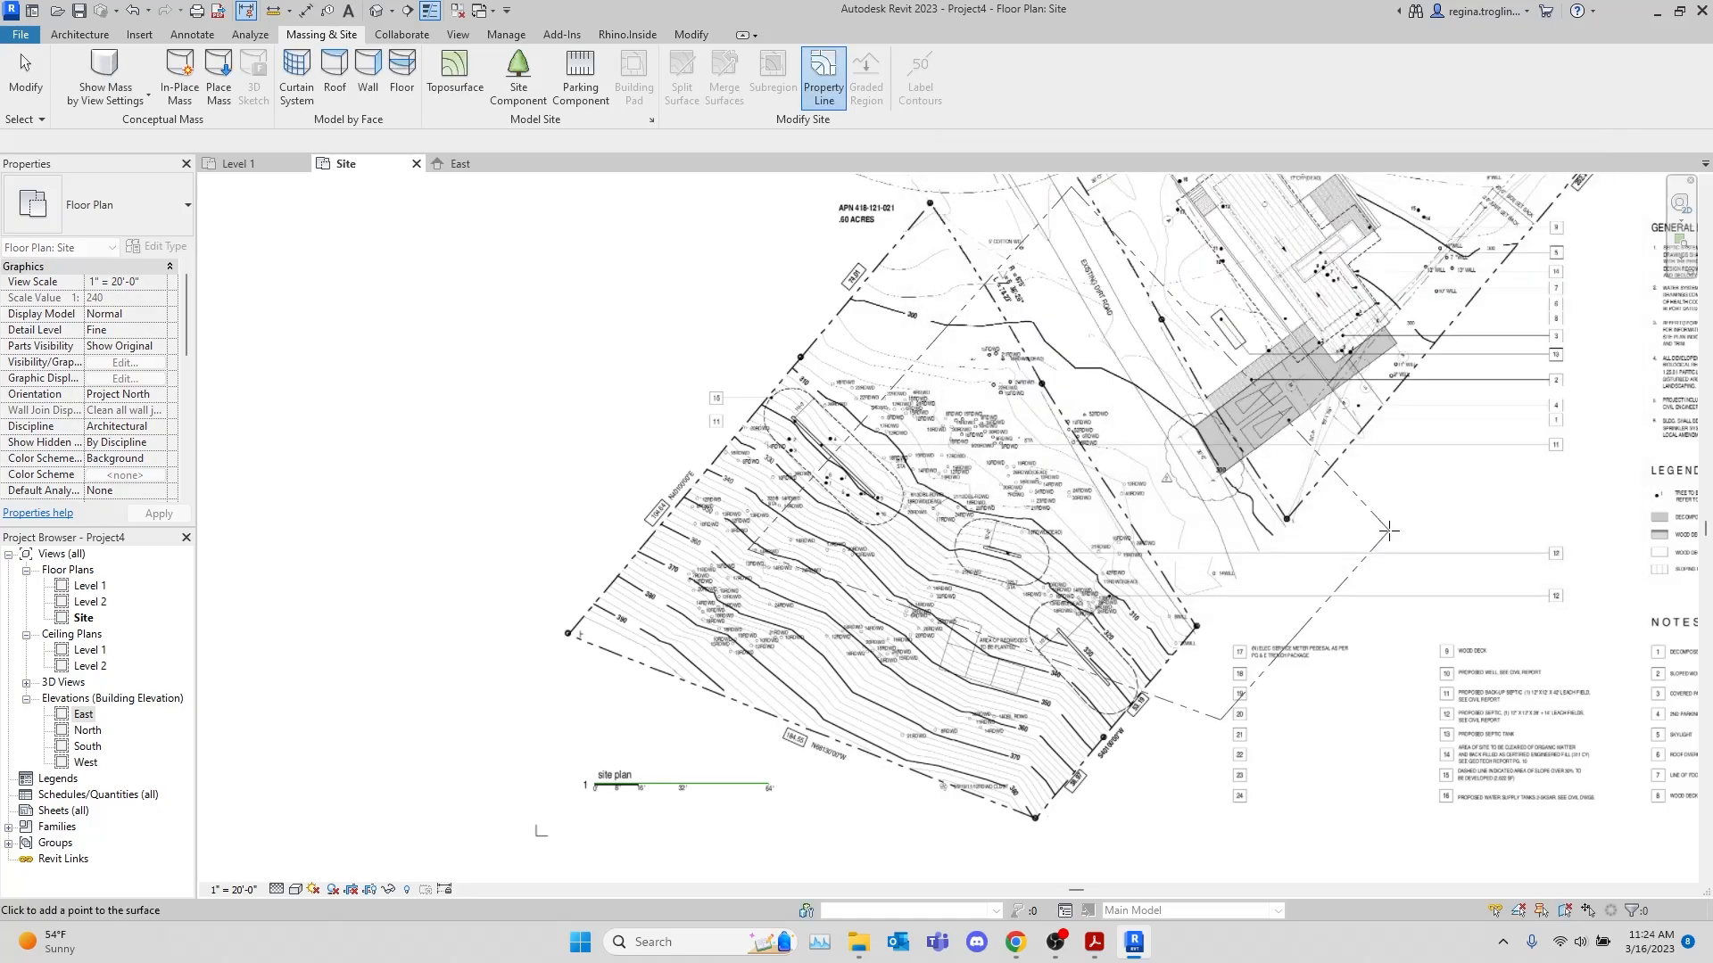
scroll(1039, 825, up, 8)
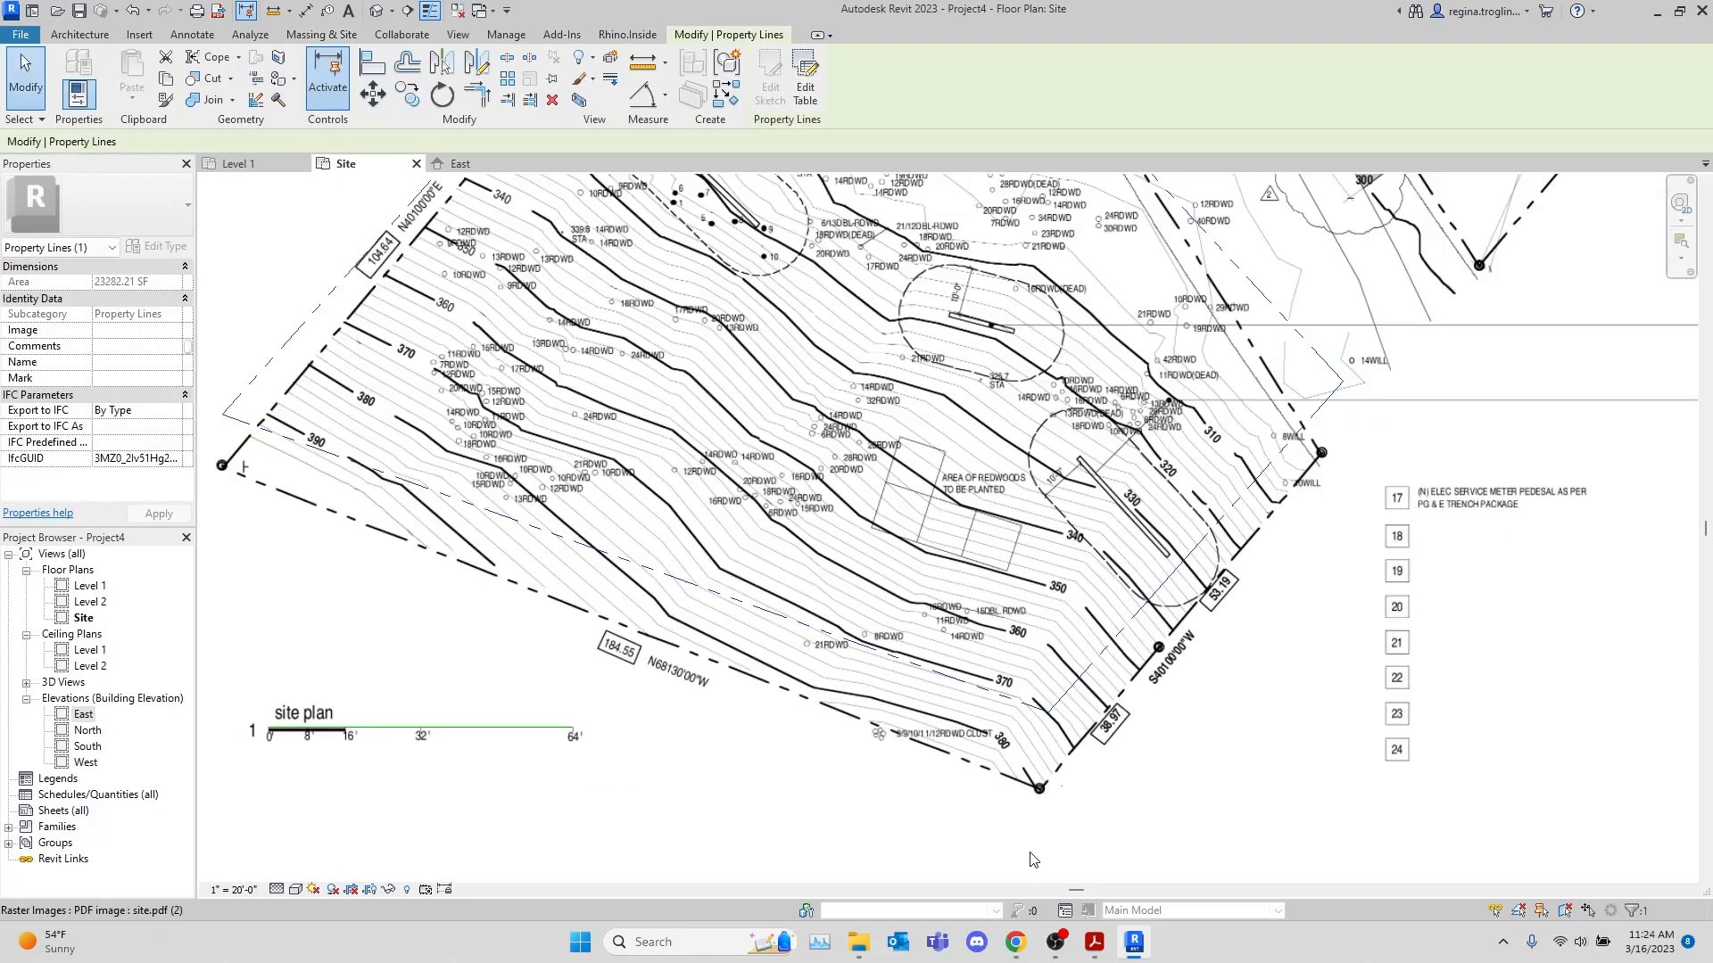
Move the property lines so their southern corner lands on the plan's survey marker between the 184.55 and 38.97 edges
click(373, 93)
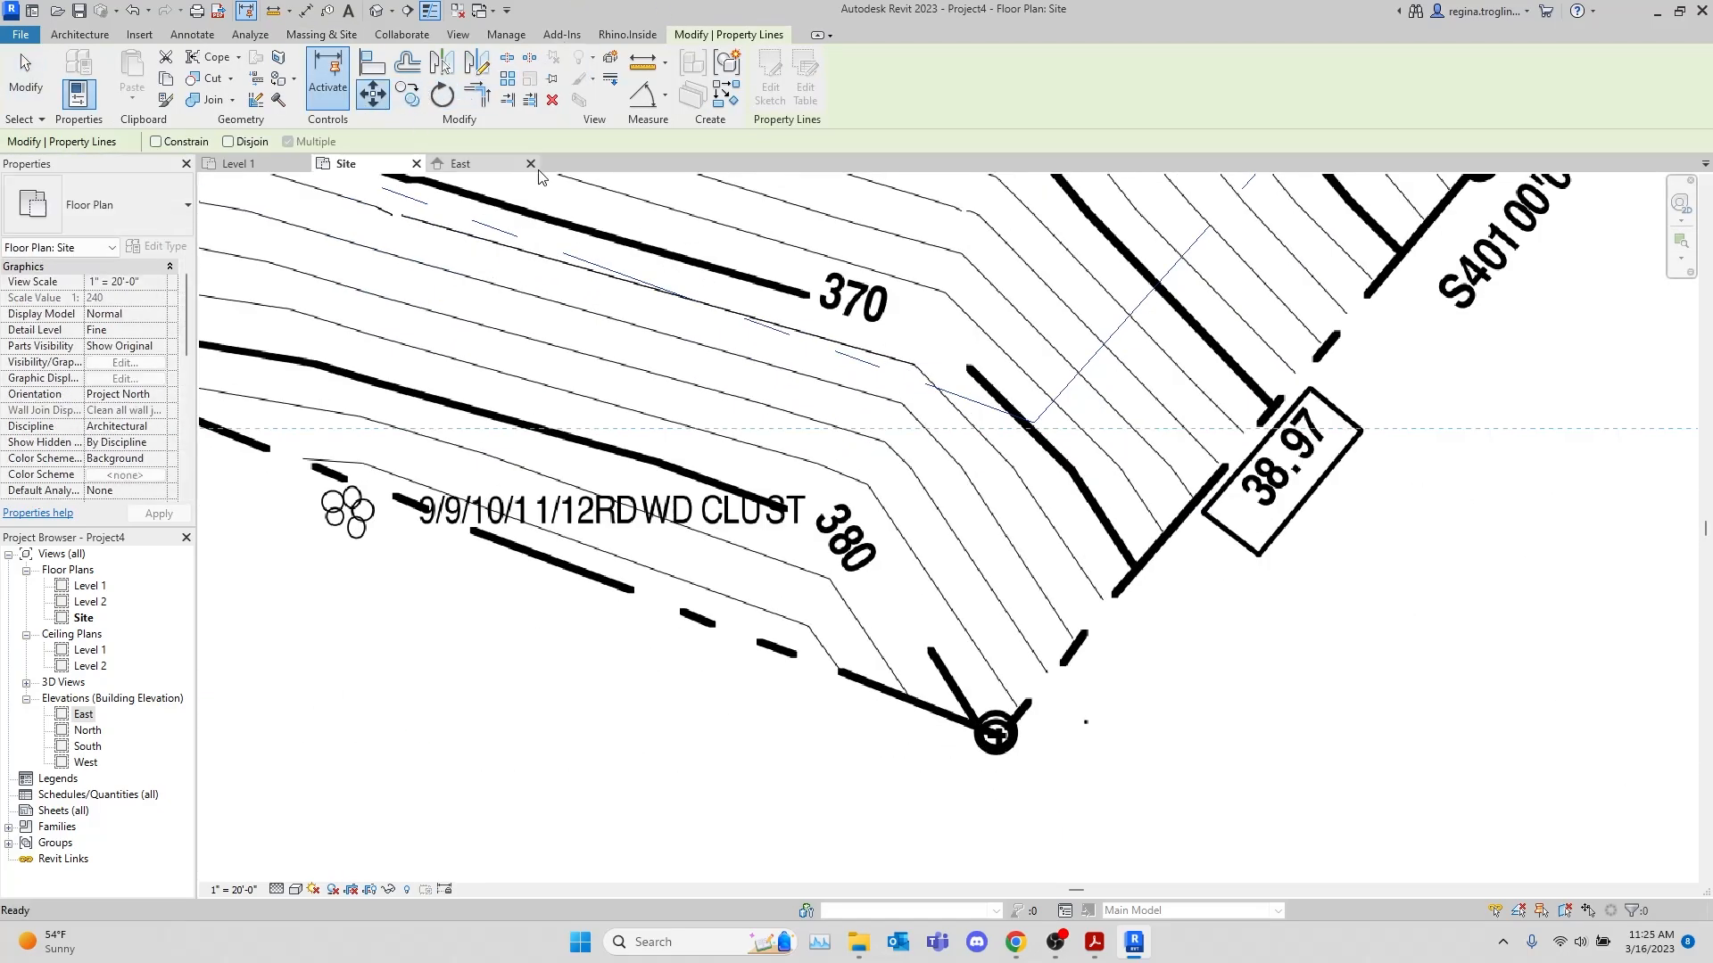
click(1054, 424)
scroll(1012, 705, up, 2)
scroll(1013, 706, up, 3)
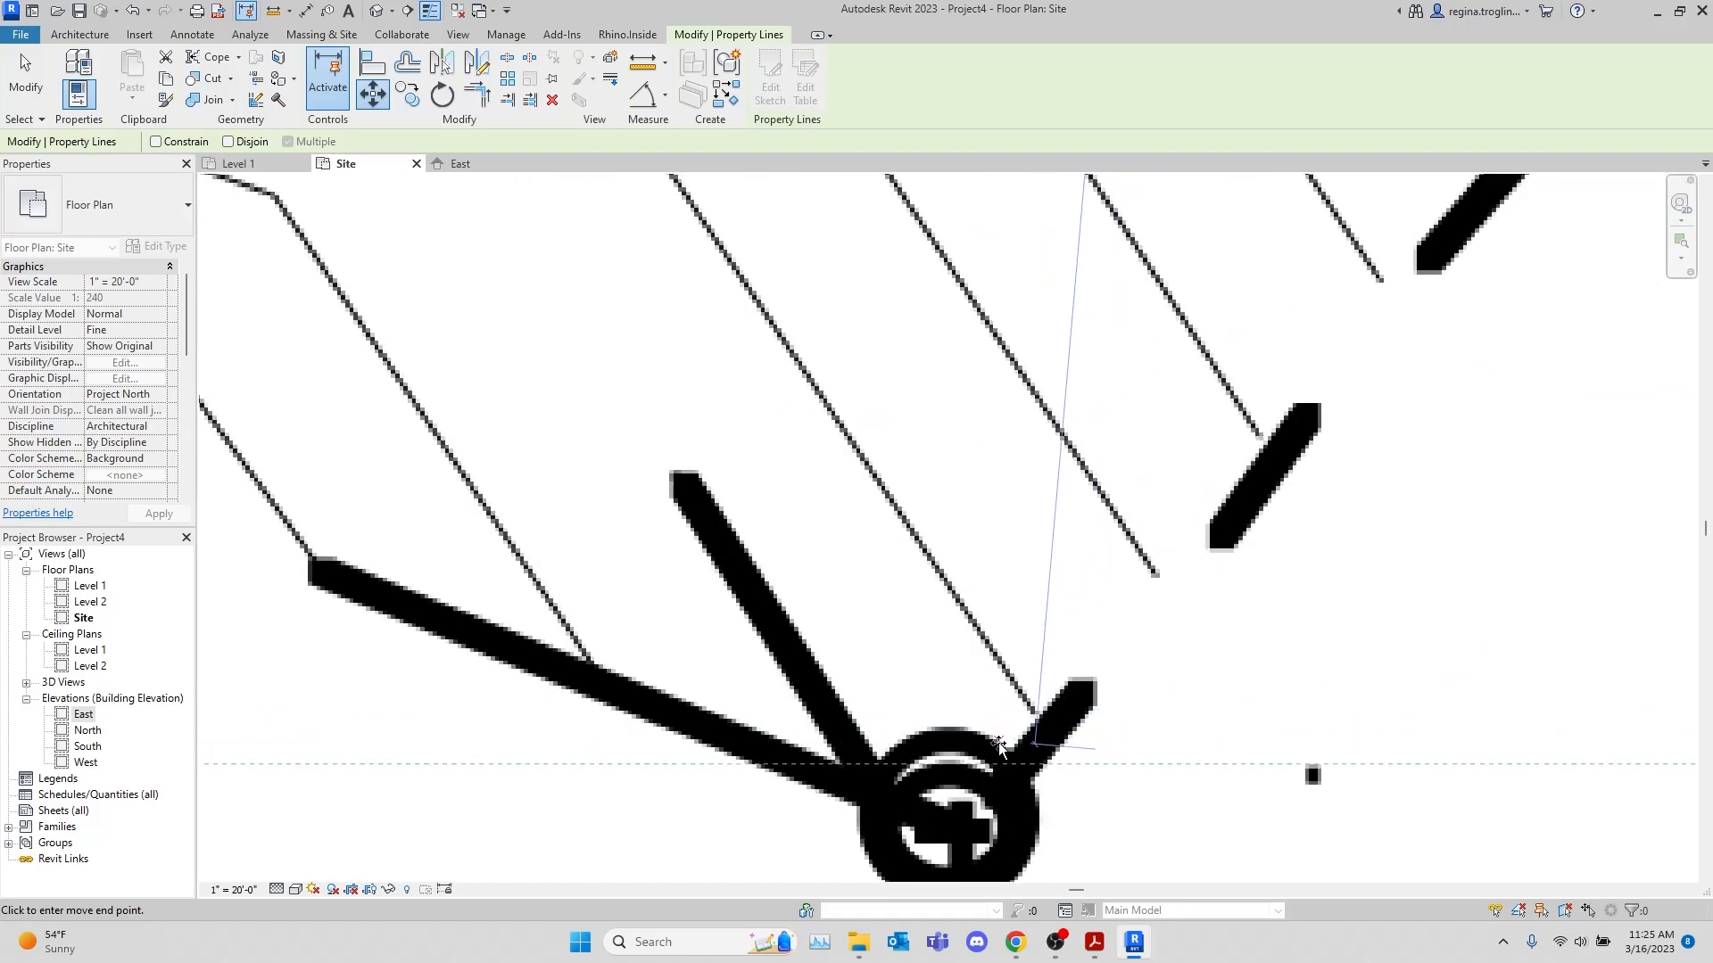
click(953, 825)
scroll(1178, 569, down, 1)
scroll(1178, 568, down, 6)
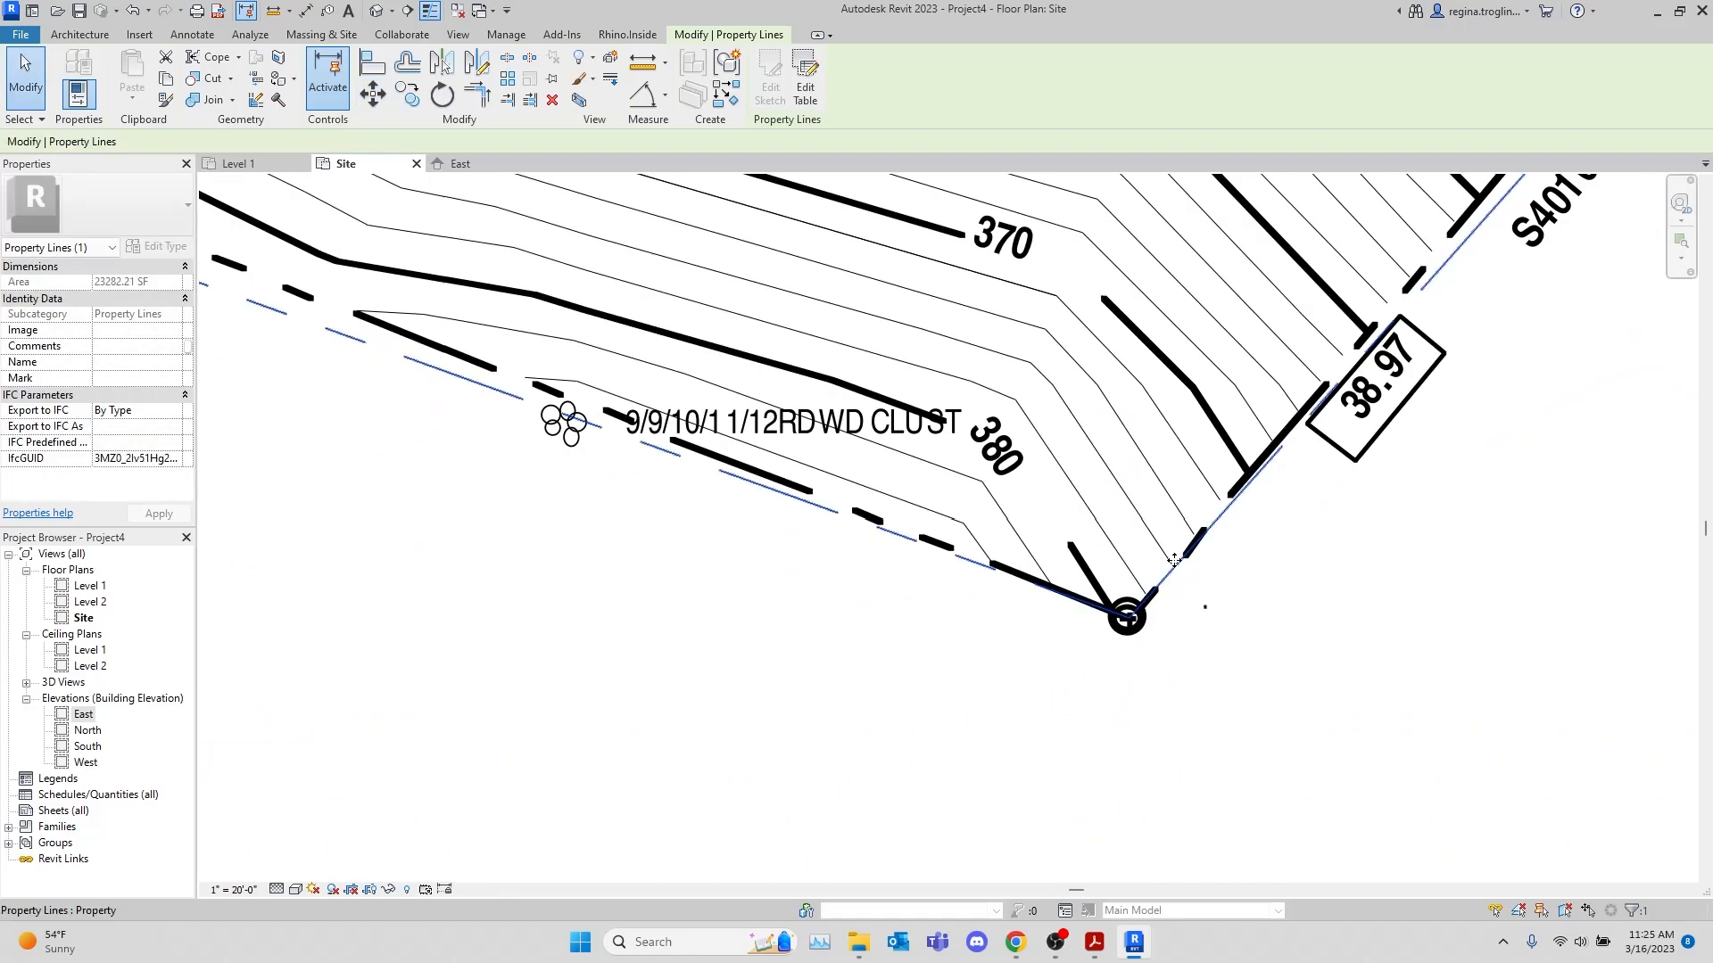
Compare the moved property lines with the site plan's boundary across the whole hillside lot
middle_drag(1335, 542, 1376, 706)
scroll(1362, 689, down, 3)
middle_drag(1384, 447, 1370, 515)
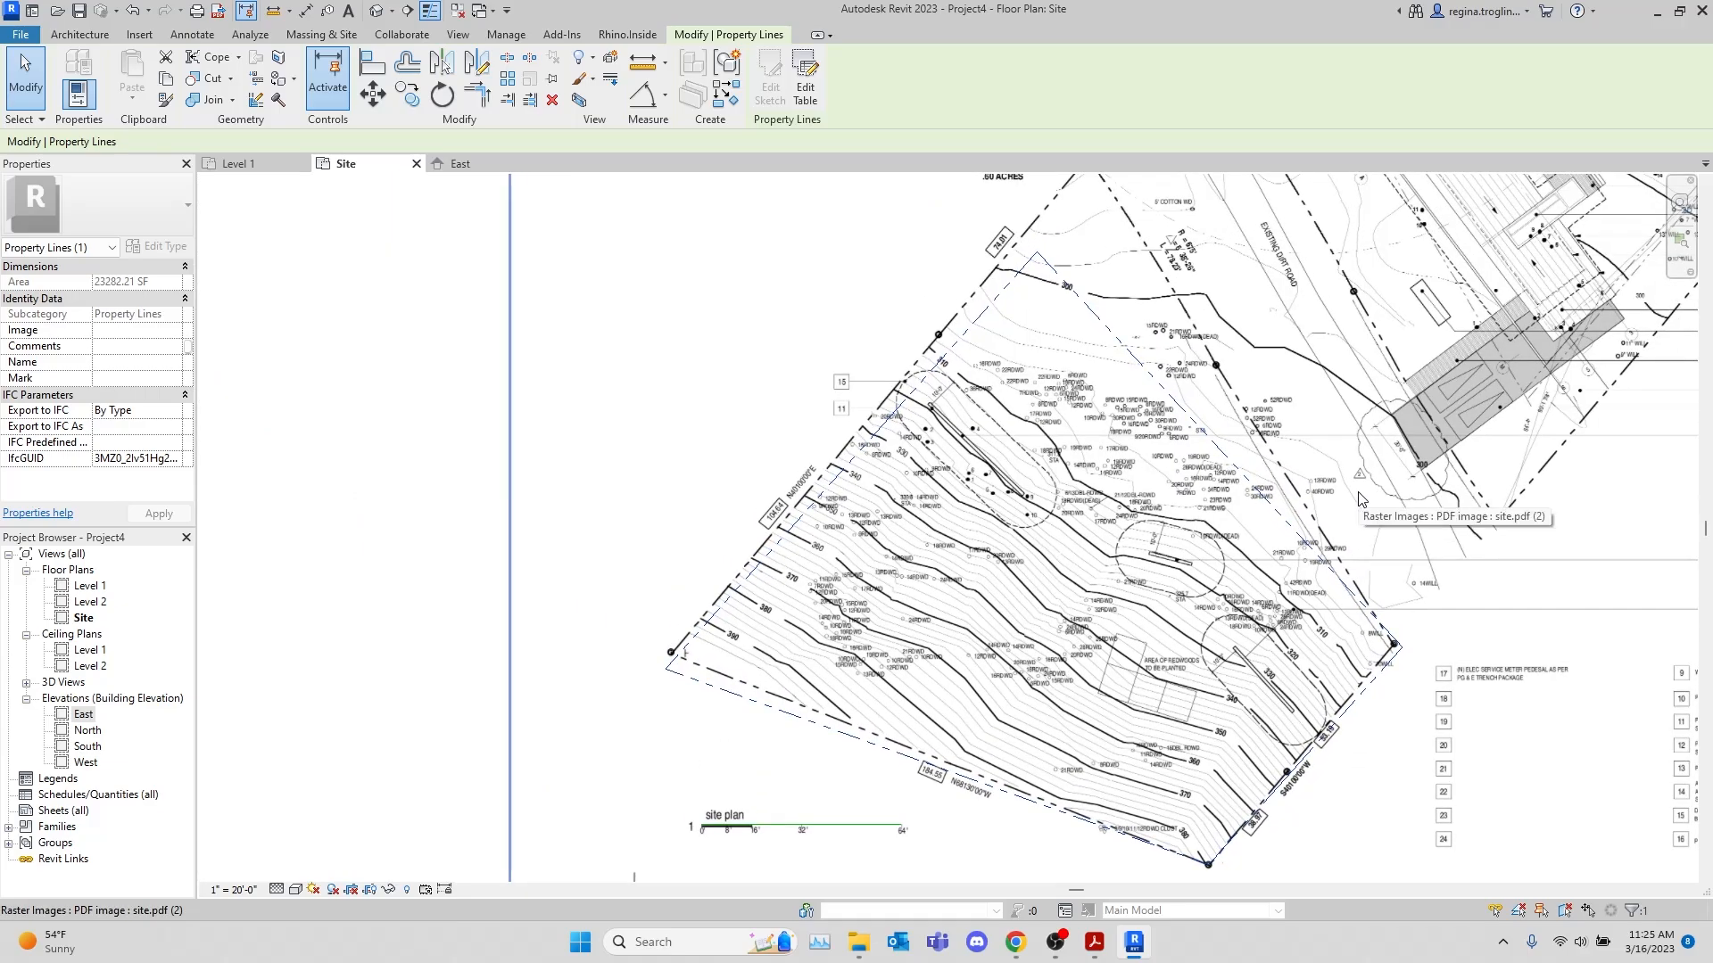
scroll(1363, 491, down, 2)
scroll(1369, 477, up, 1)
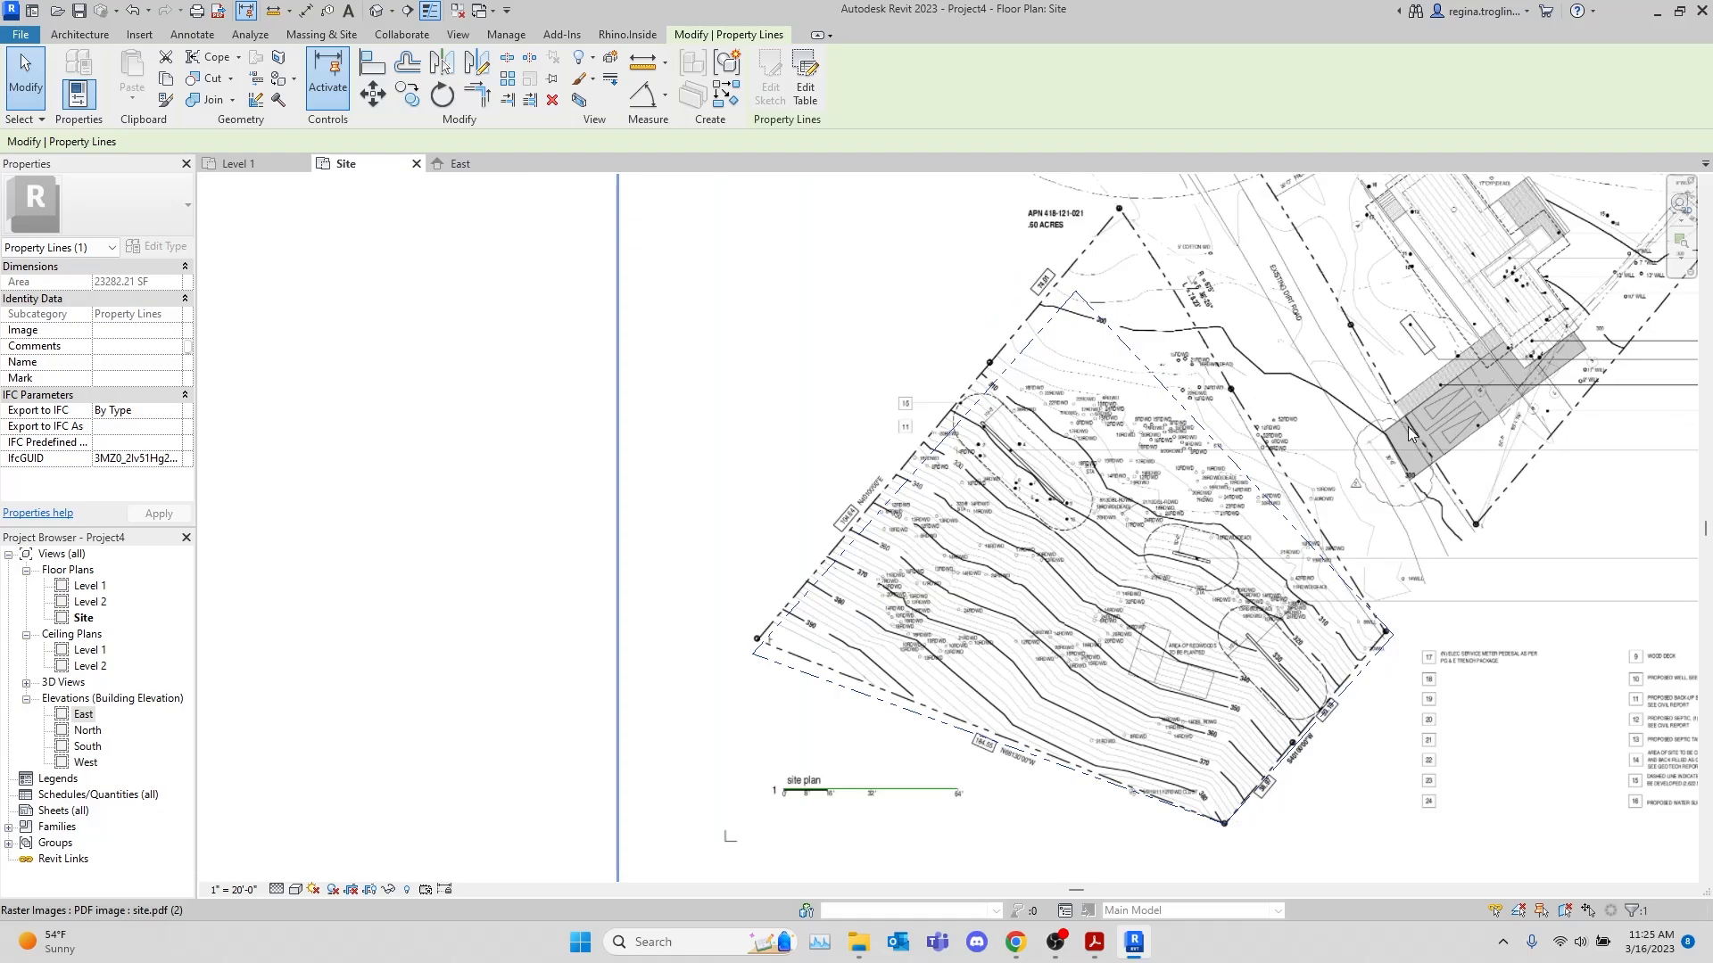
middle_drag(1409, 427, 1291, 444)
scroll(1291, 446, down, 2)
scroll(1234, 498, up, 3)
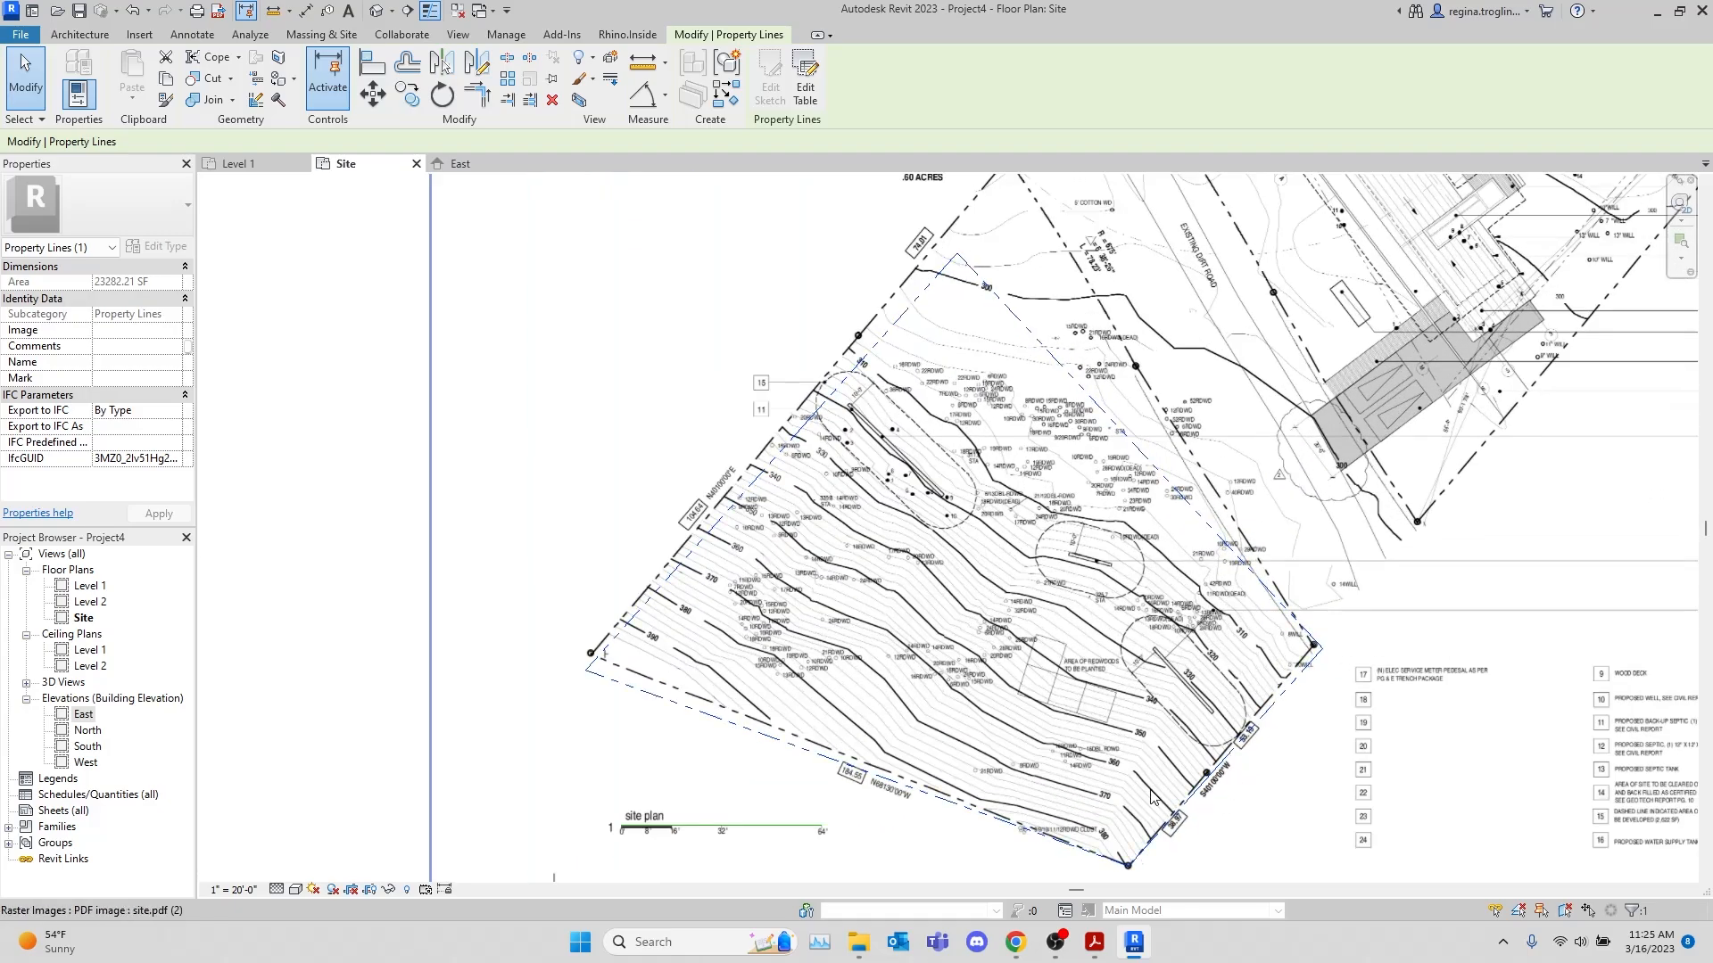
scroll(1101, 566, down, 2)
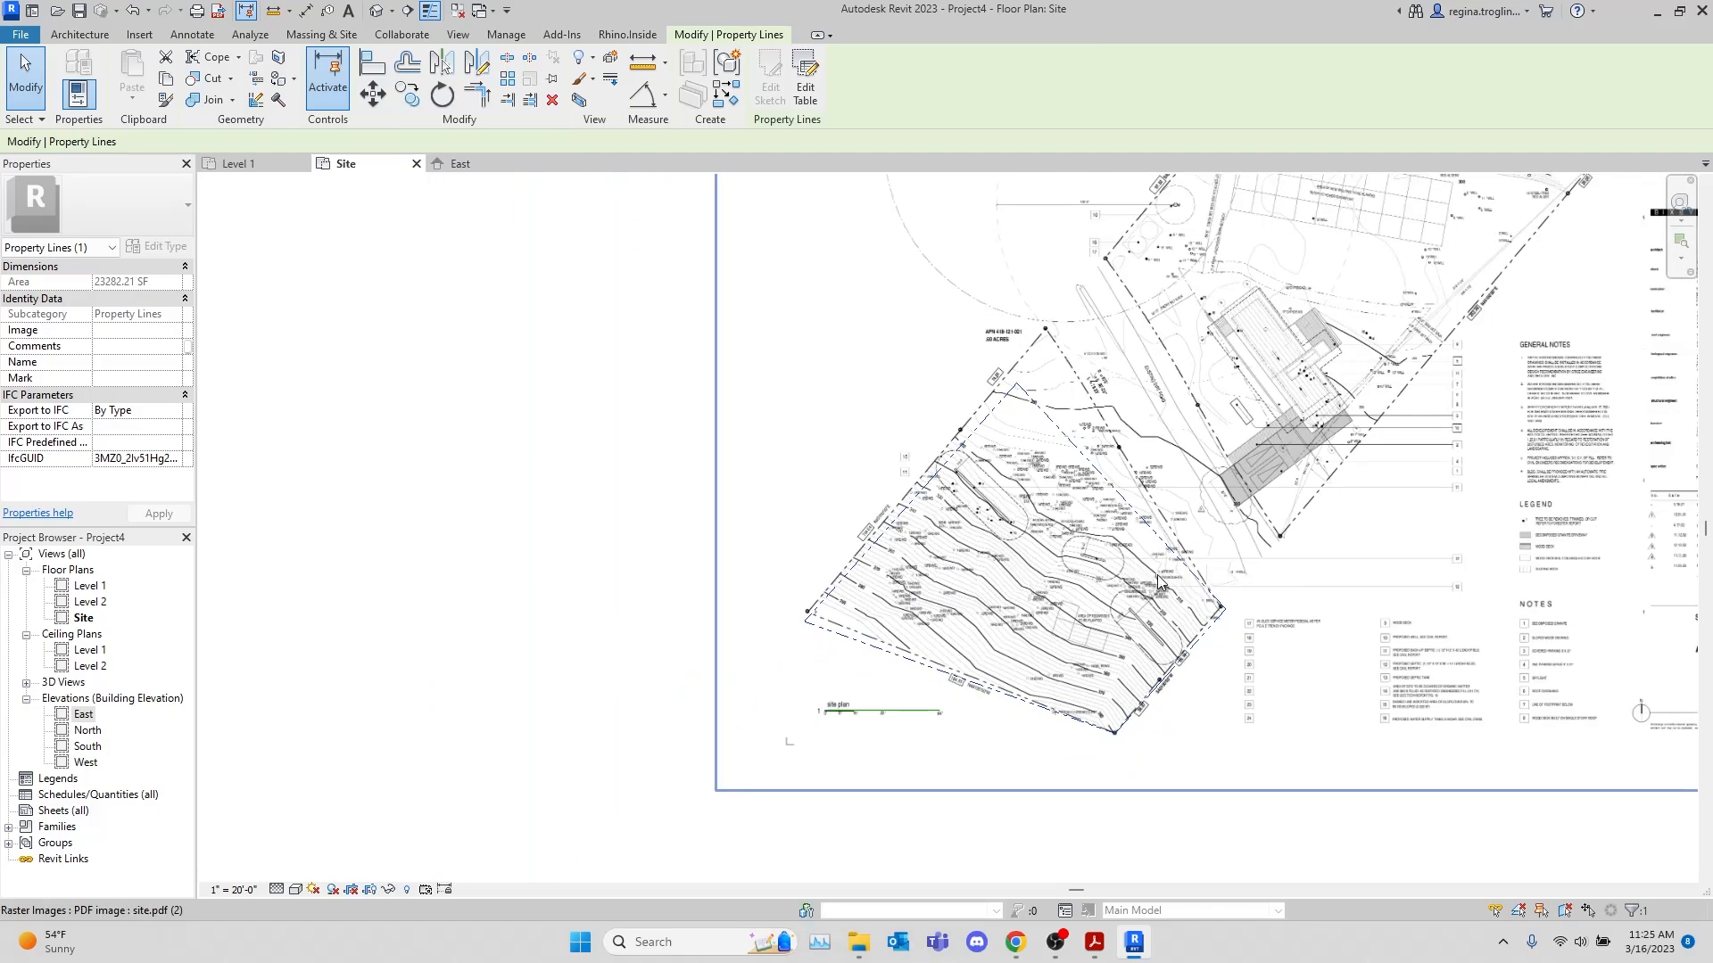
Deselect the property lines and examine their alignment with the plan's corners and its 104.64 and 74.01 edges
click(1239, 812)
middle_drag(1354, 763, 1009, 823)
middle_drag(1069, 648, 1263, 547)
scroll(806, 538, up, 2)
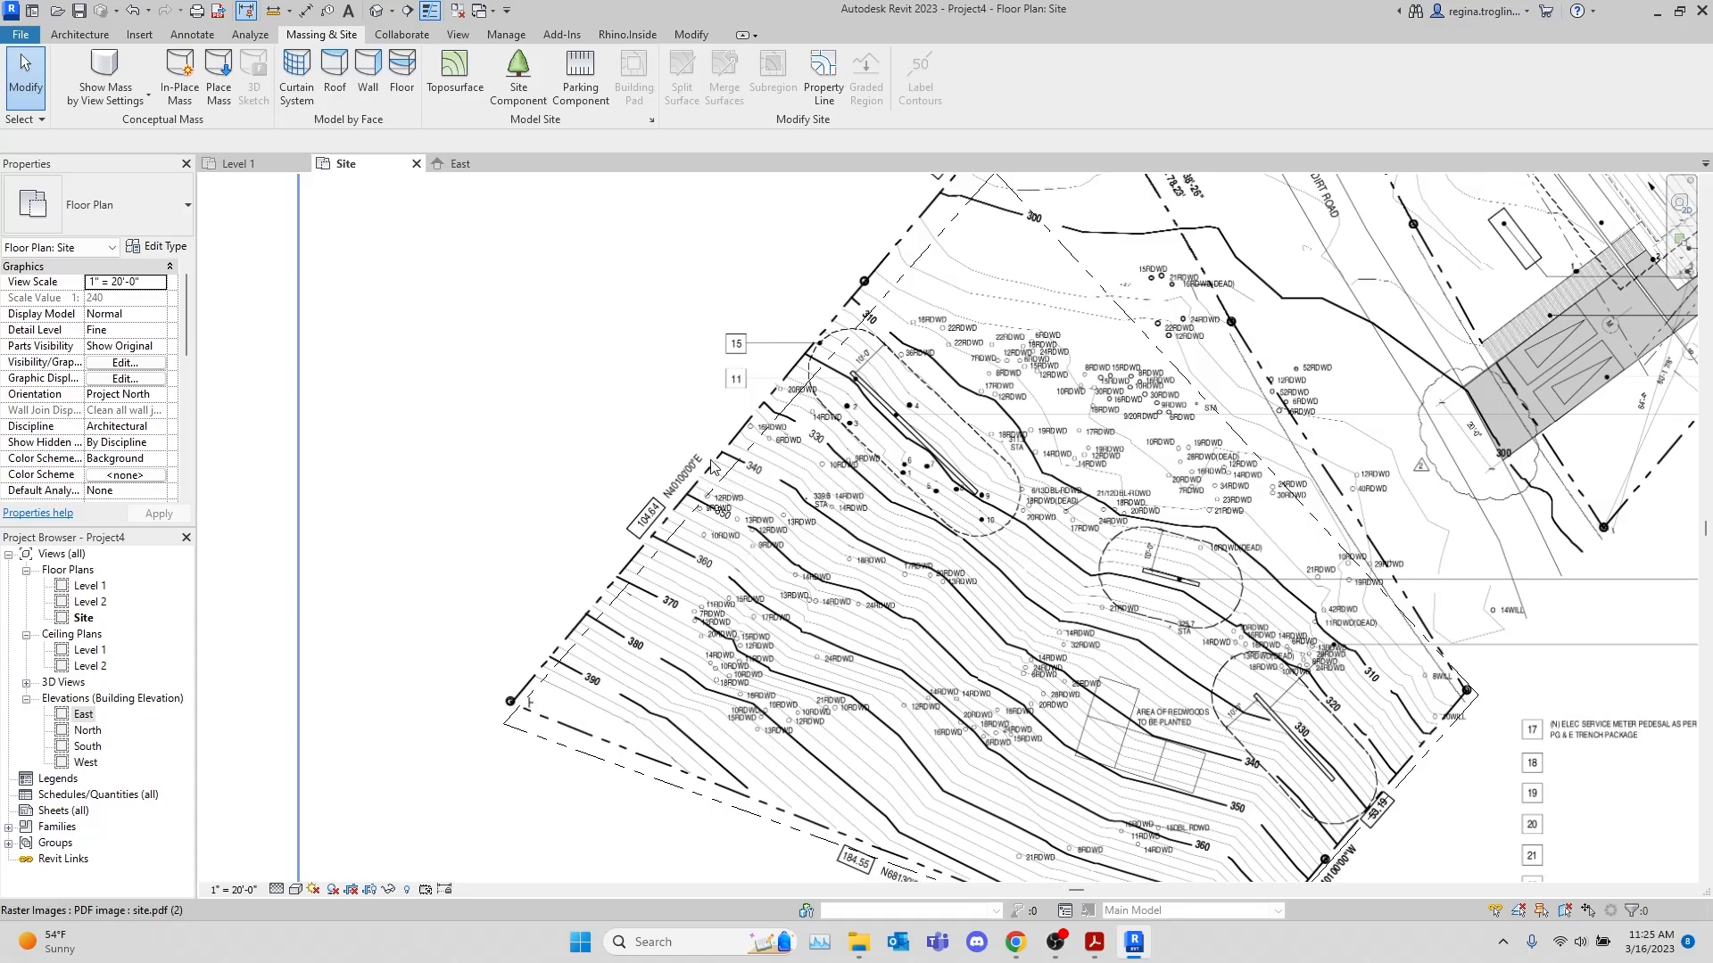
scroll(713, 466, down, 2)
scroll(800, 696, up, 3)
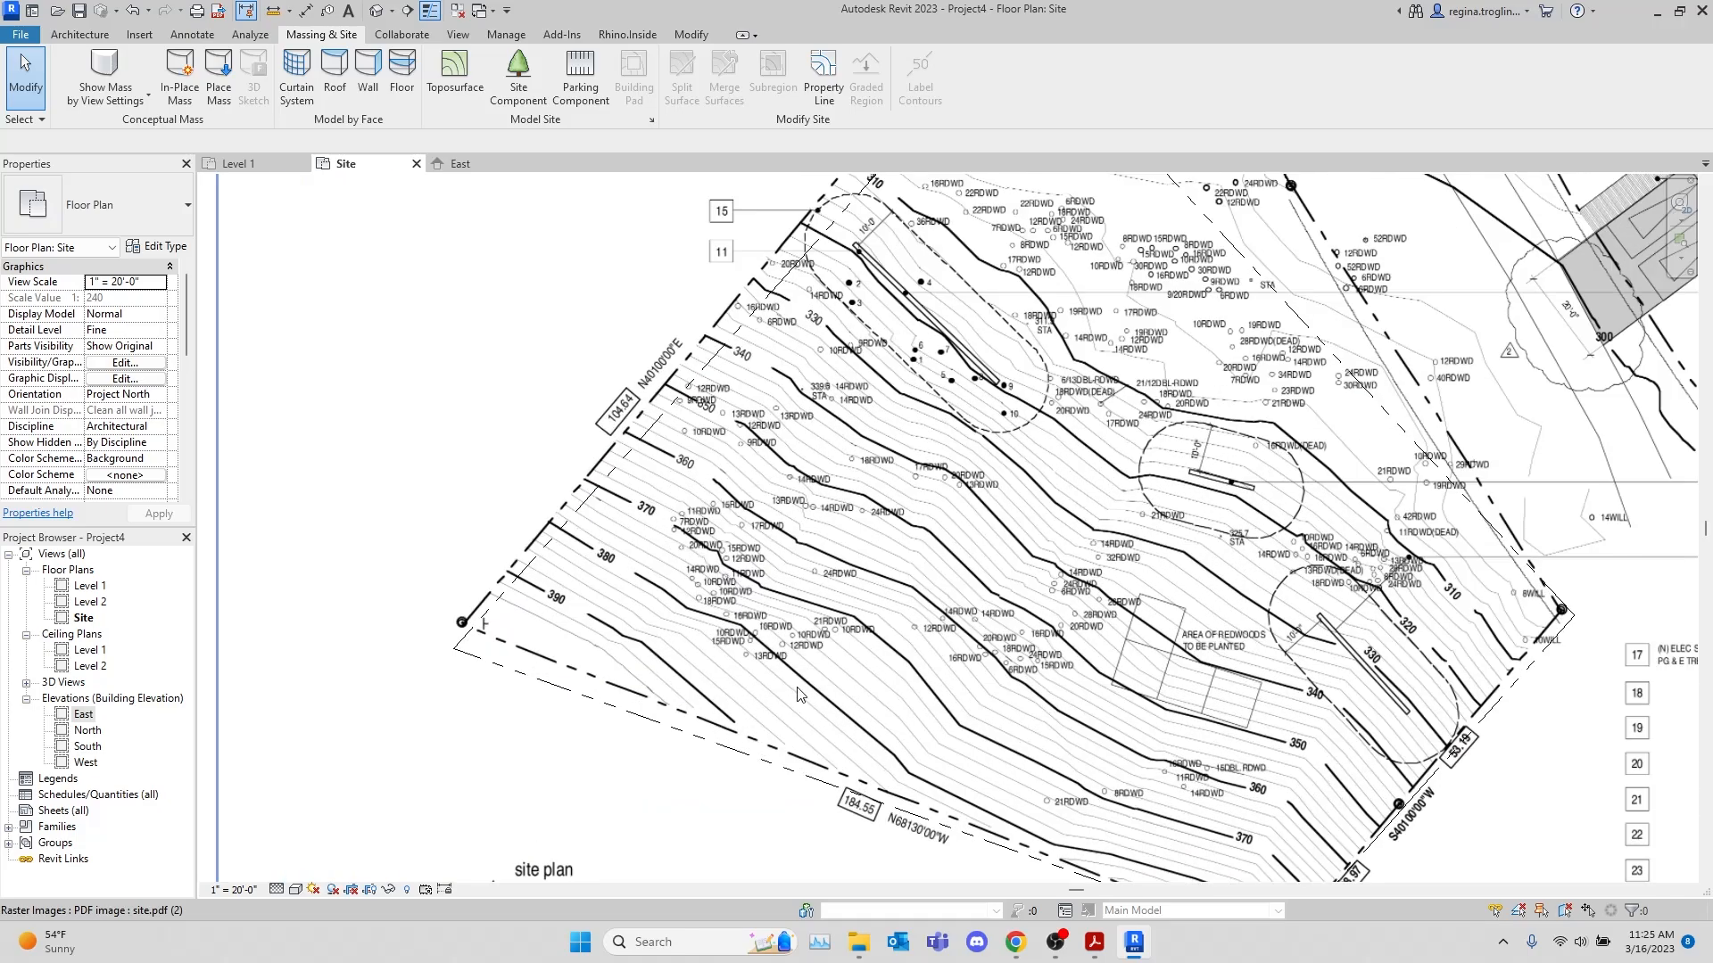
middle_drag(800, 695, 779, 637)
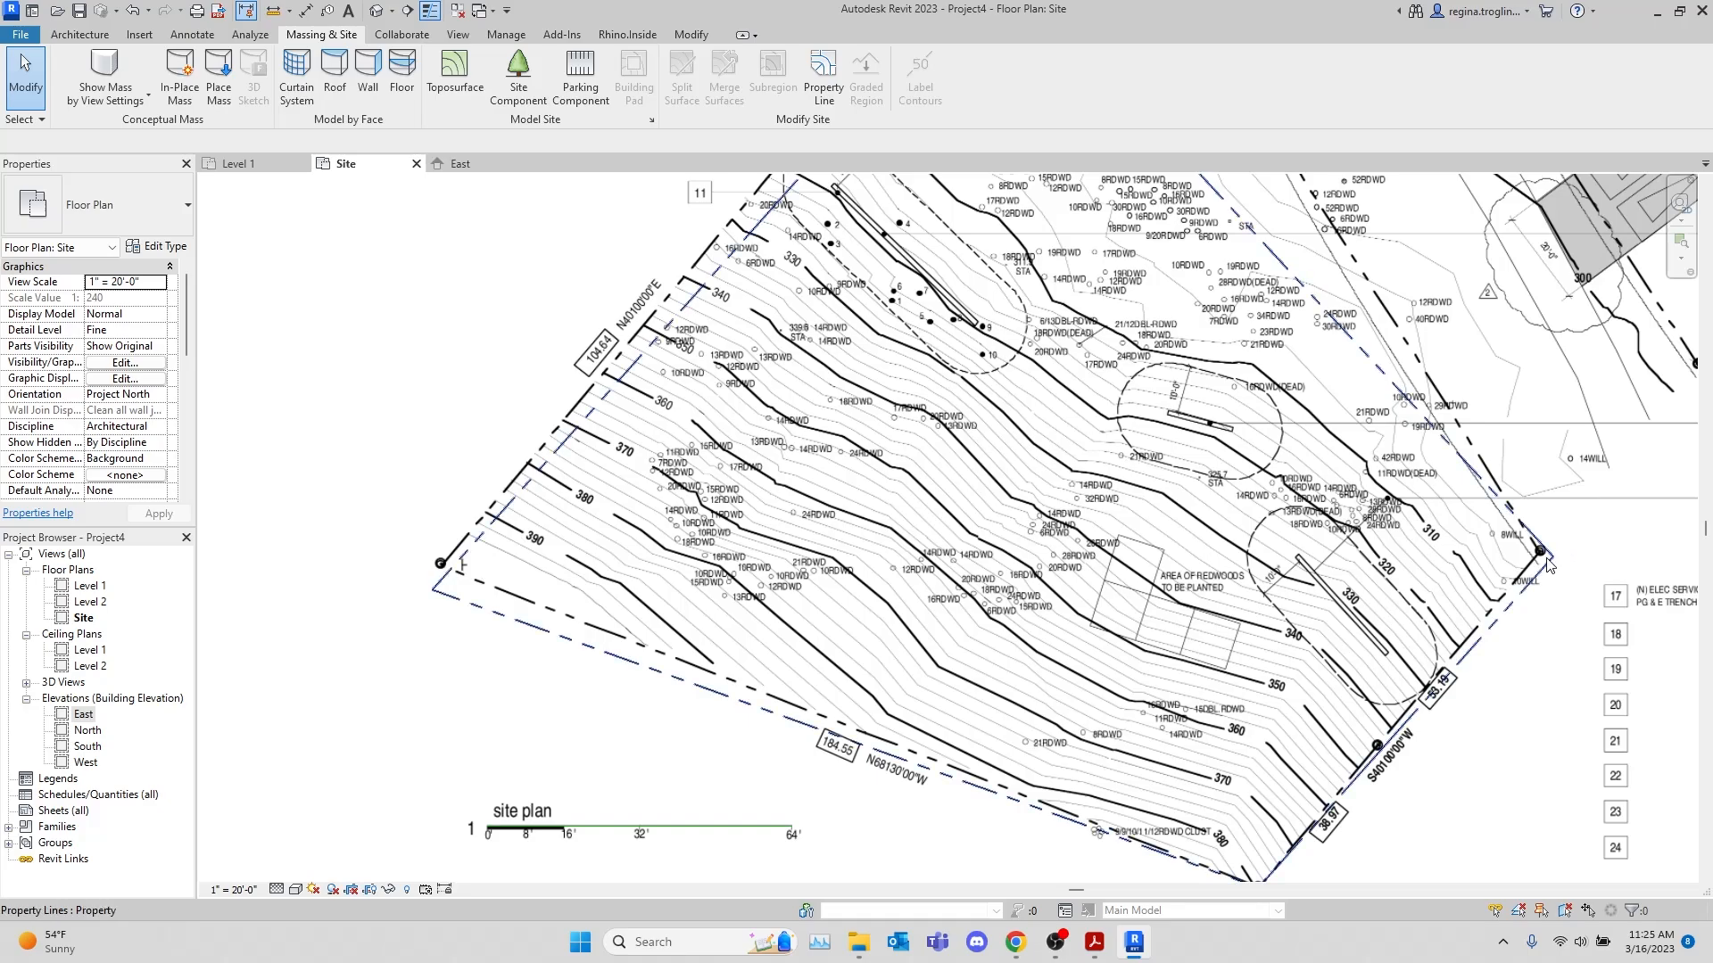
middle_drag(1527, 468, 1497, 820)
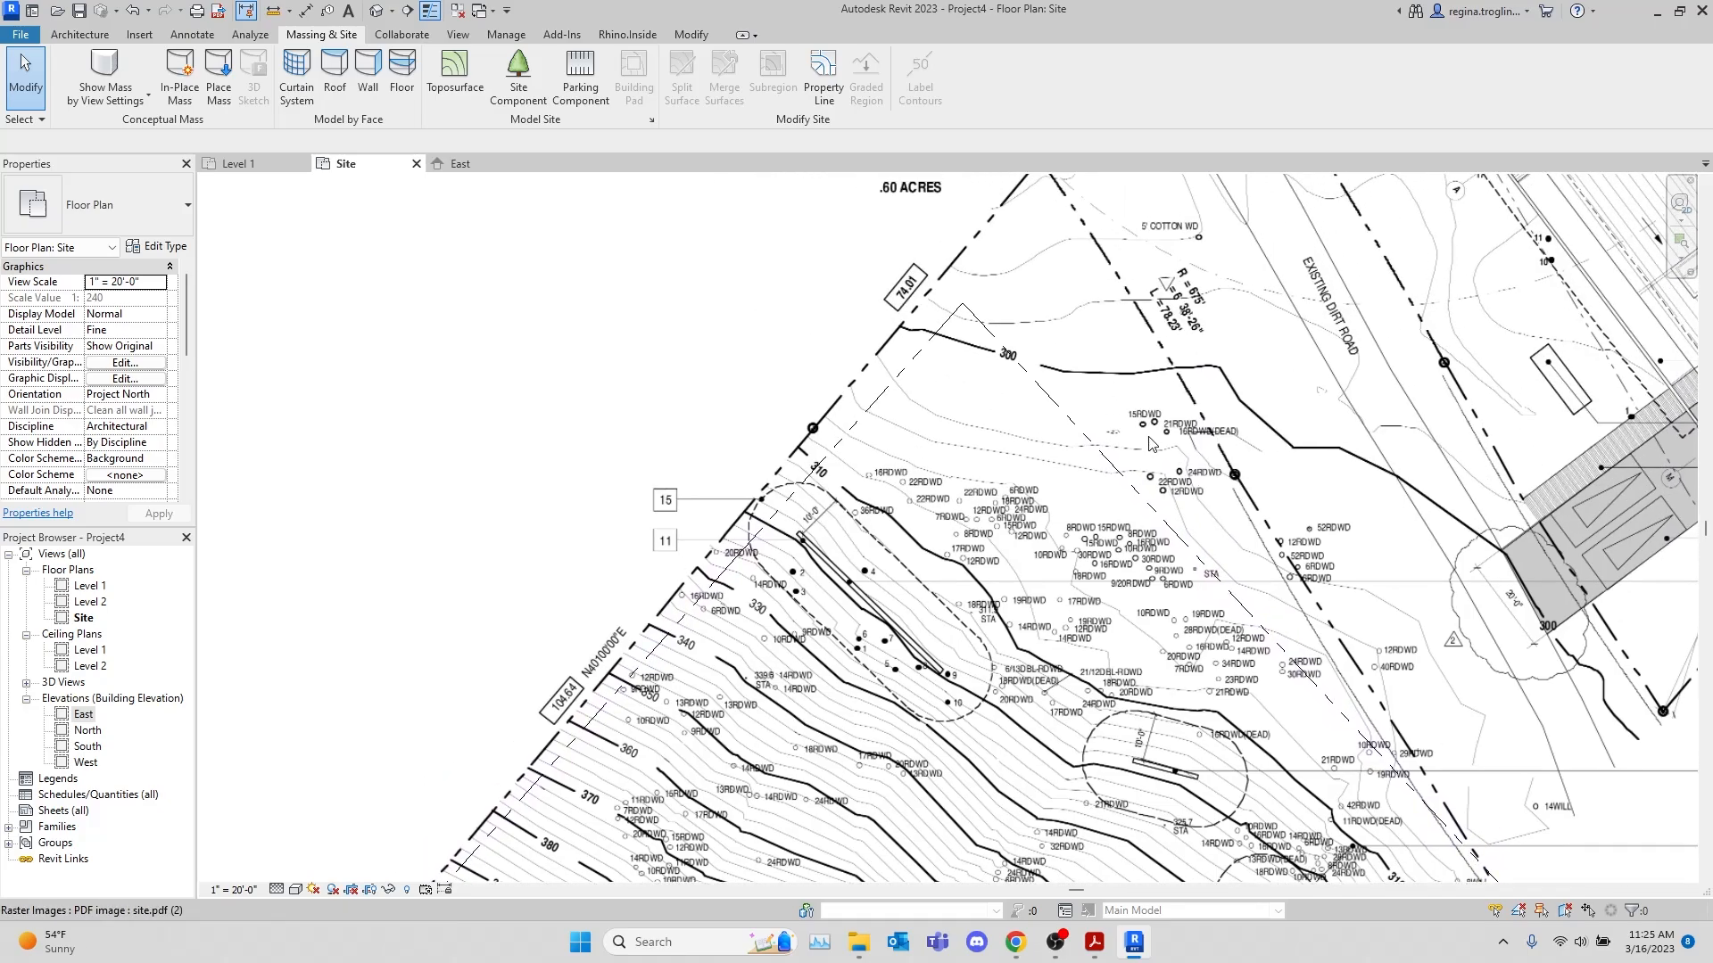
middle_drag(920, 294, 932, 553)
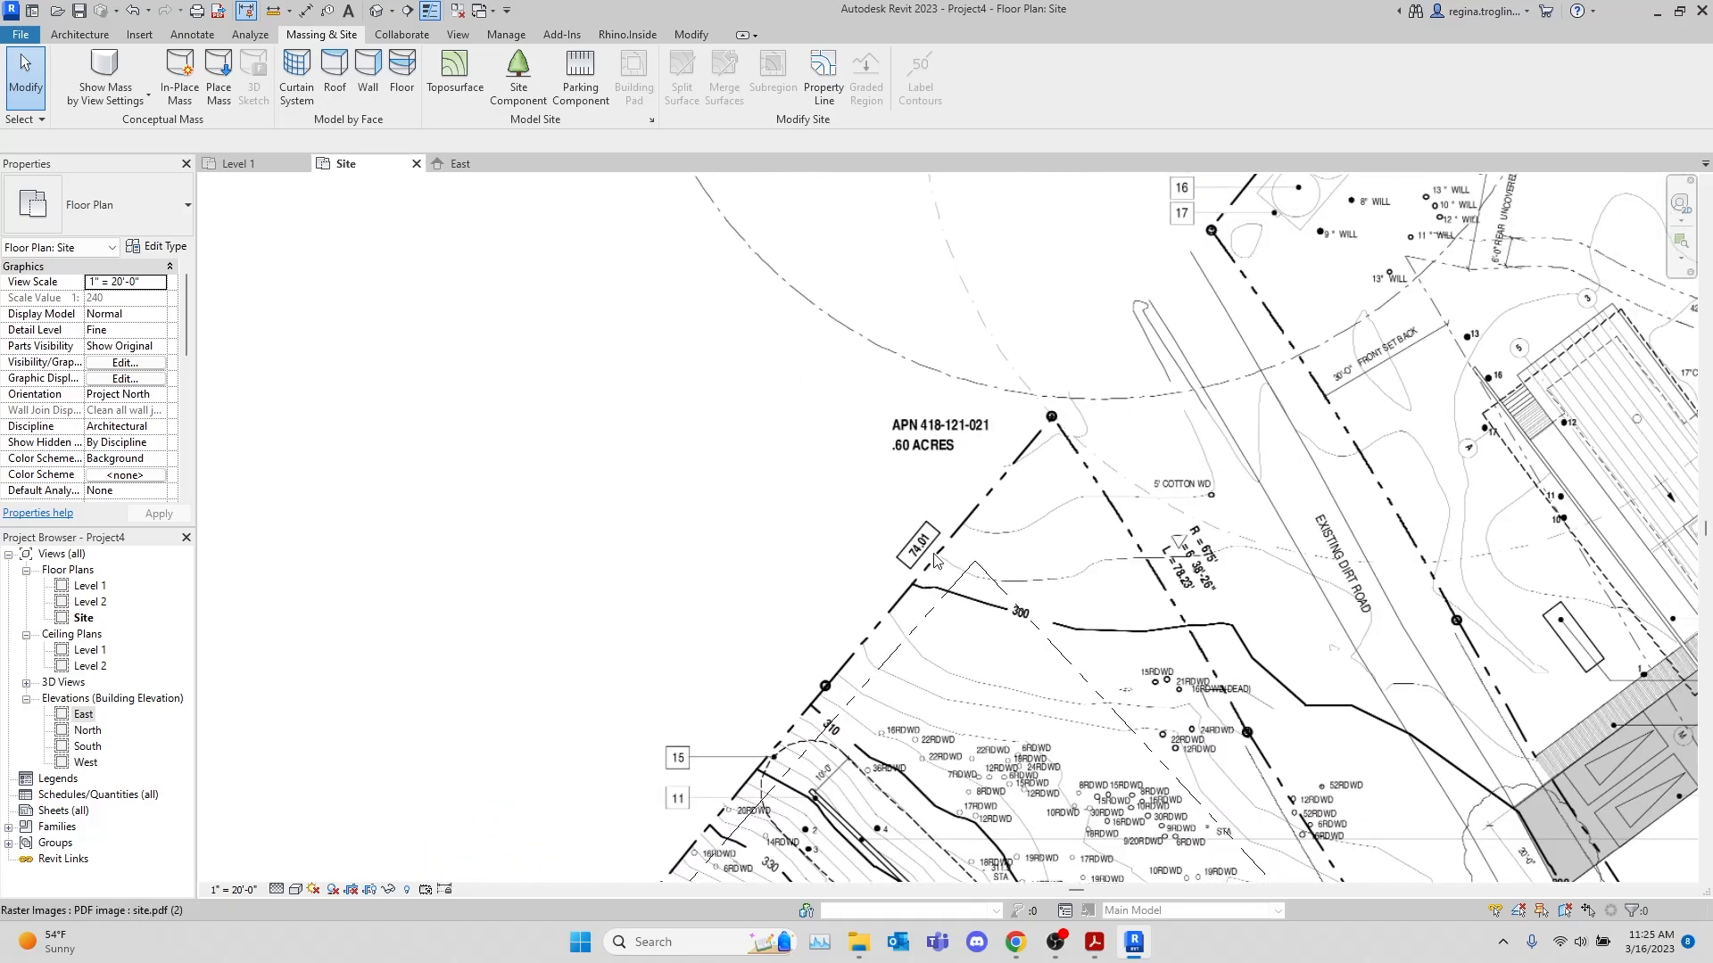
middle_drag(1378, 308, 1119, 255)
middle_drag(1055, 622, 1171, 268)
middle_drag(718, 815, 859, 532)
middle_drag(811, 410, 851, 537)
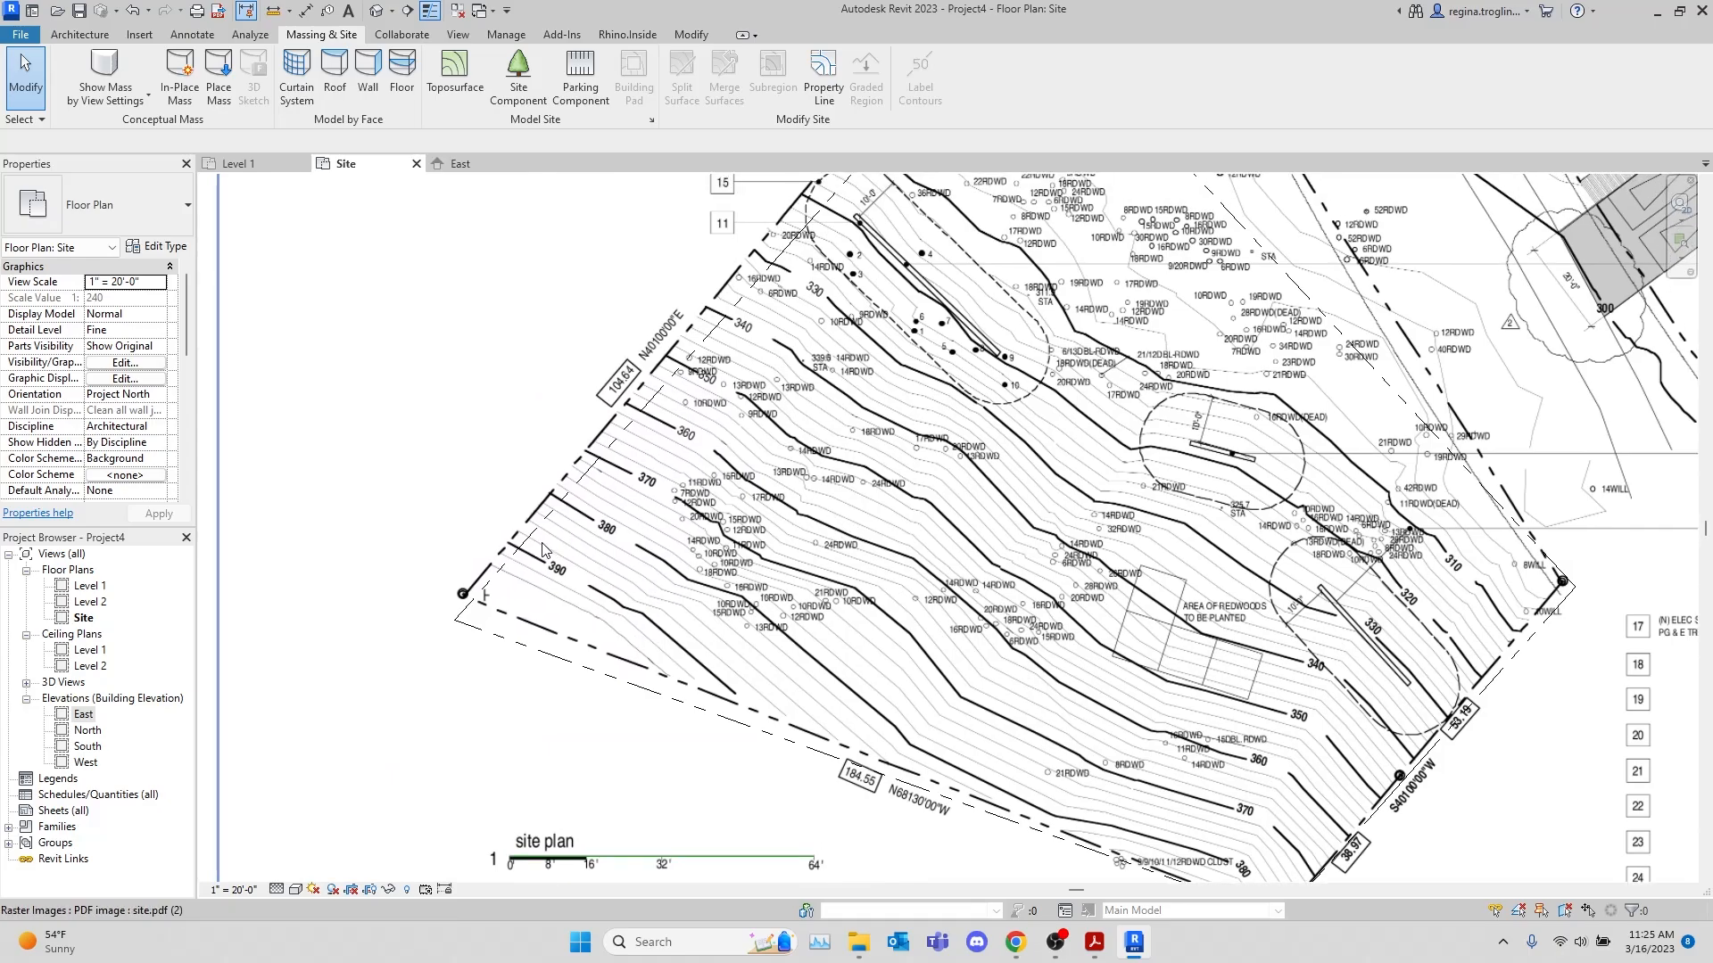
Create a toposurface with points at the lot's western corner and at 390' absolute elevation along the 390 contour
scroll(546, 548, up, 2)
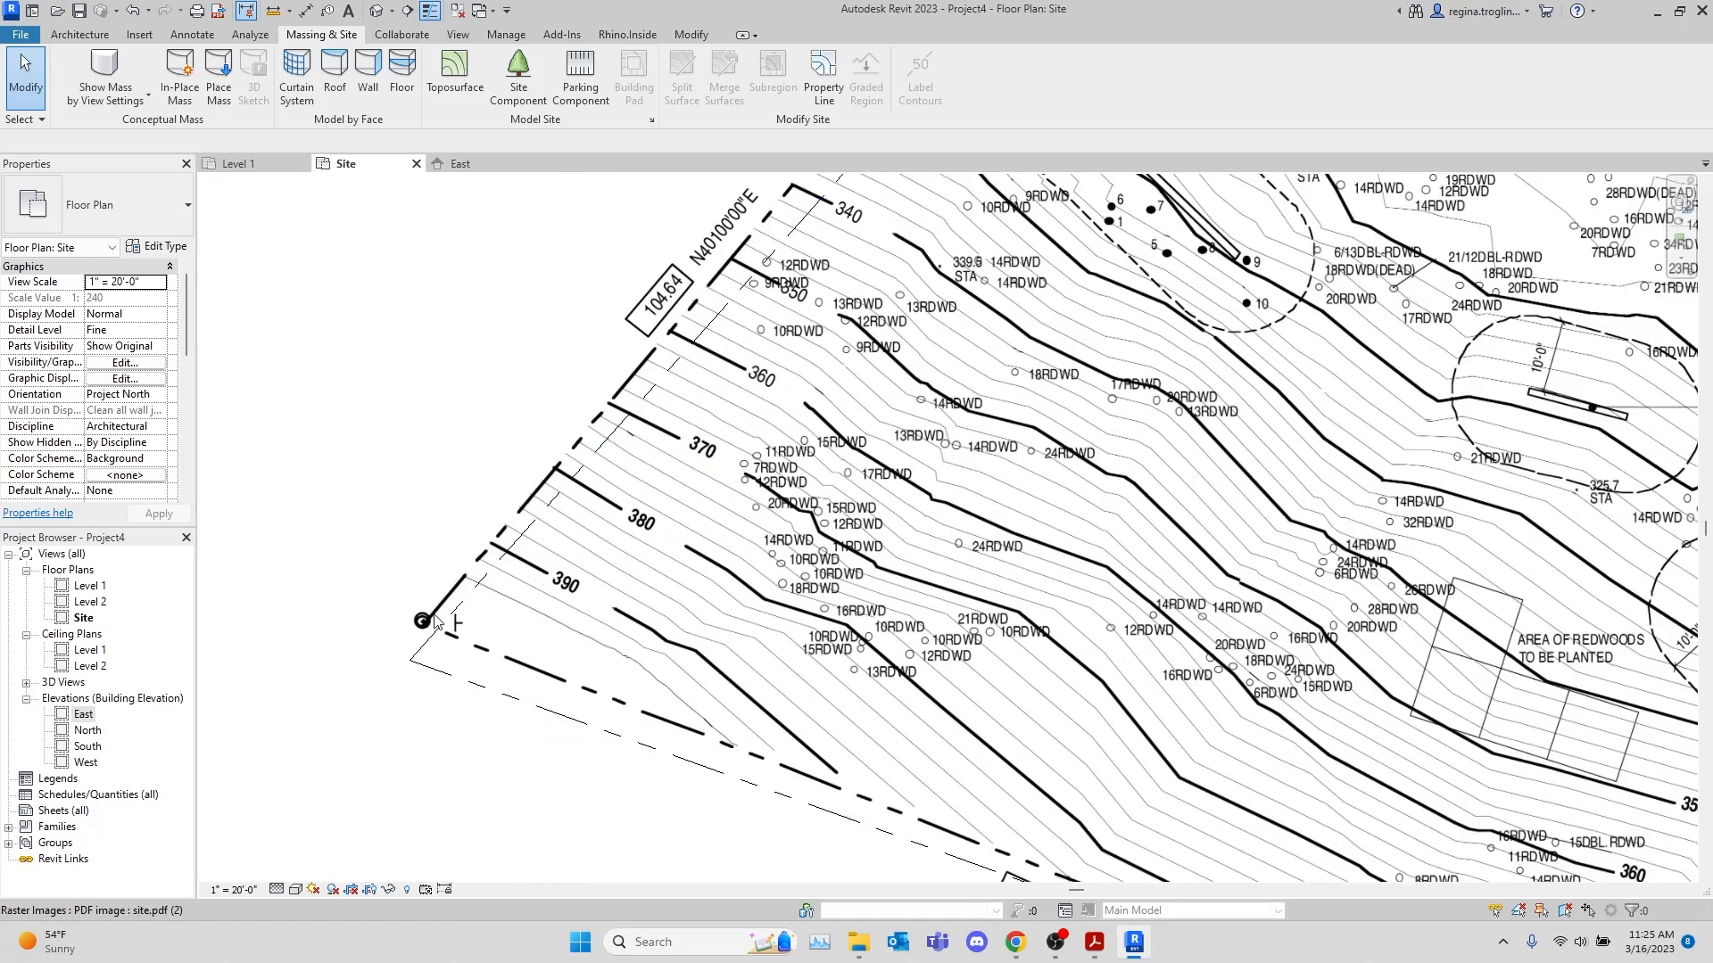
click(454, 72)
click(809, 78)
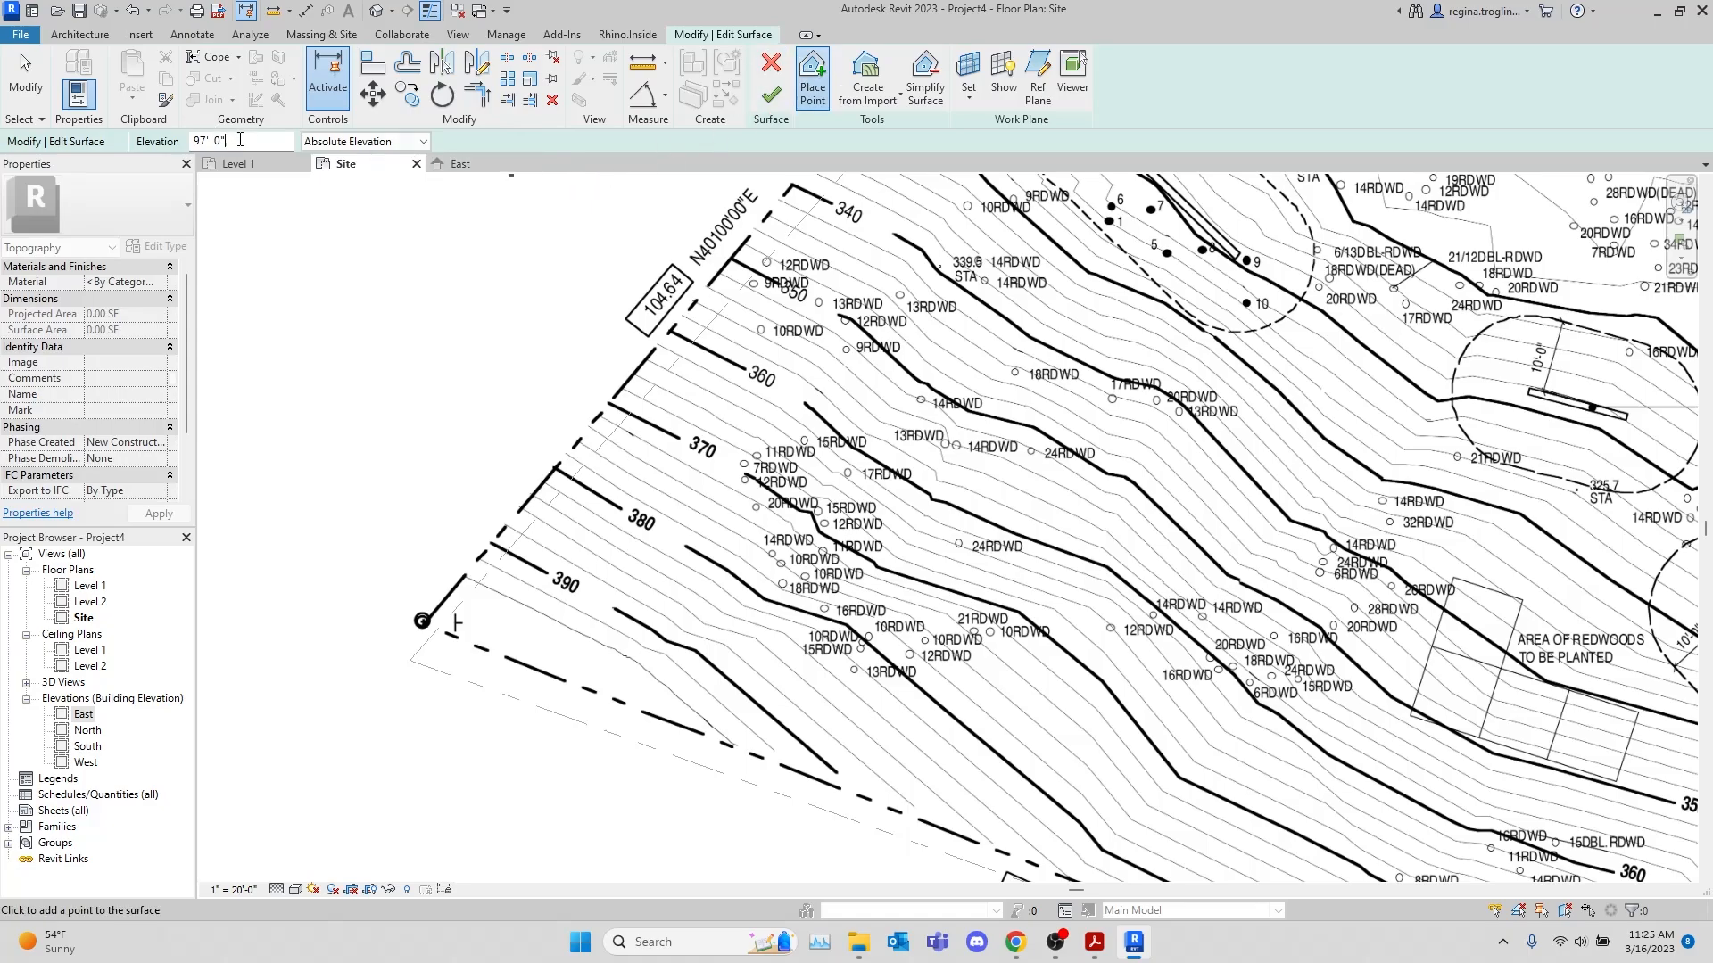
triple_click(241, 136)
text(400)
drag(254, 141, 185, 137)
text(390)
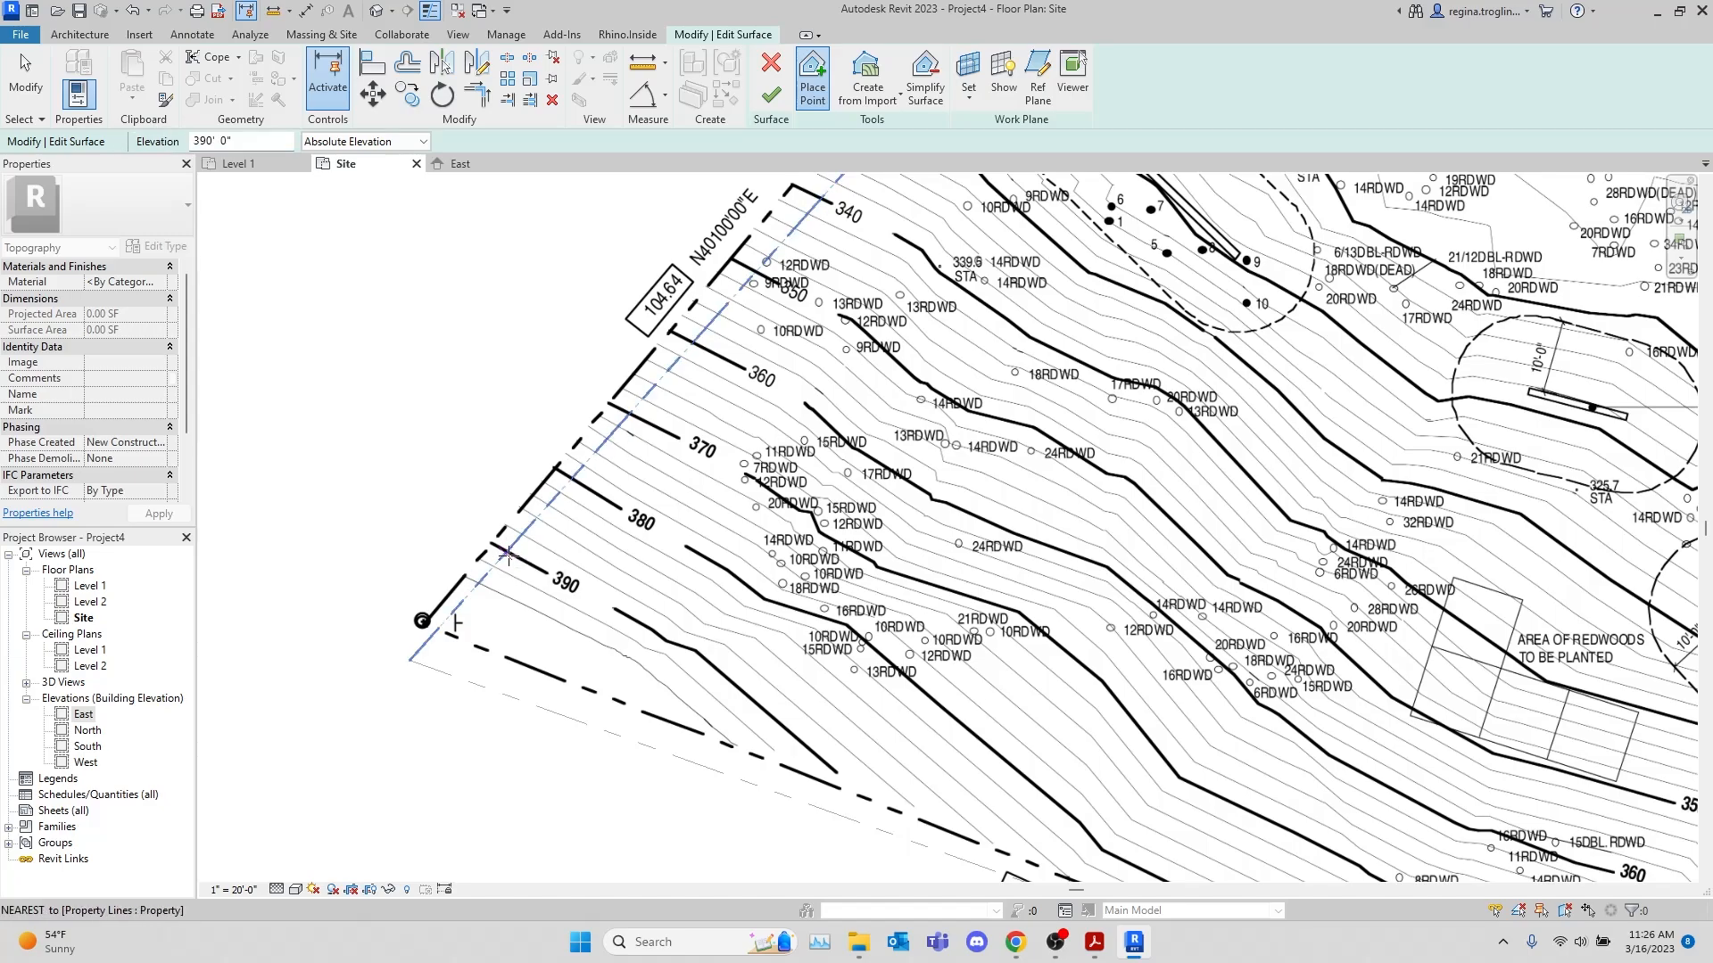
click(612, 610)
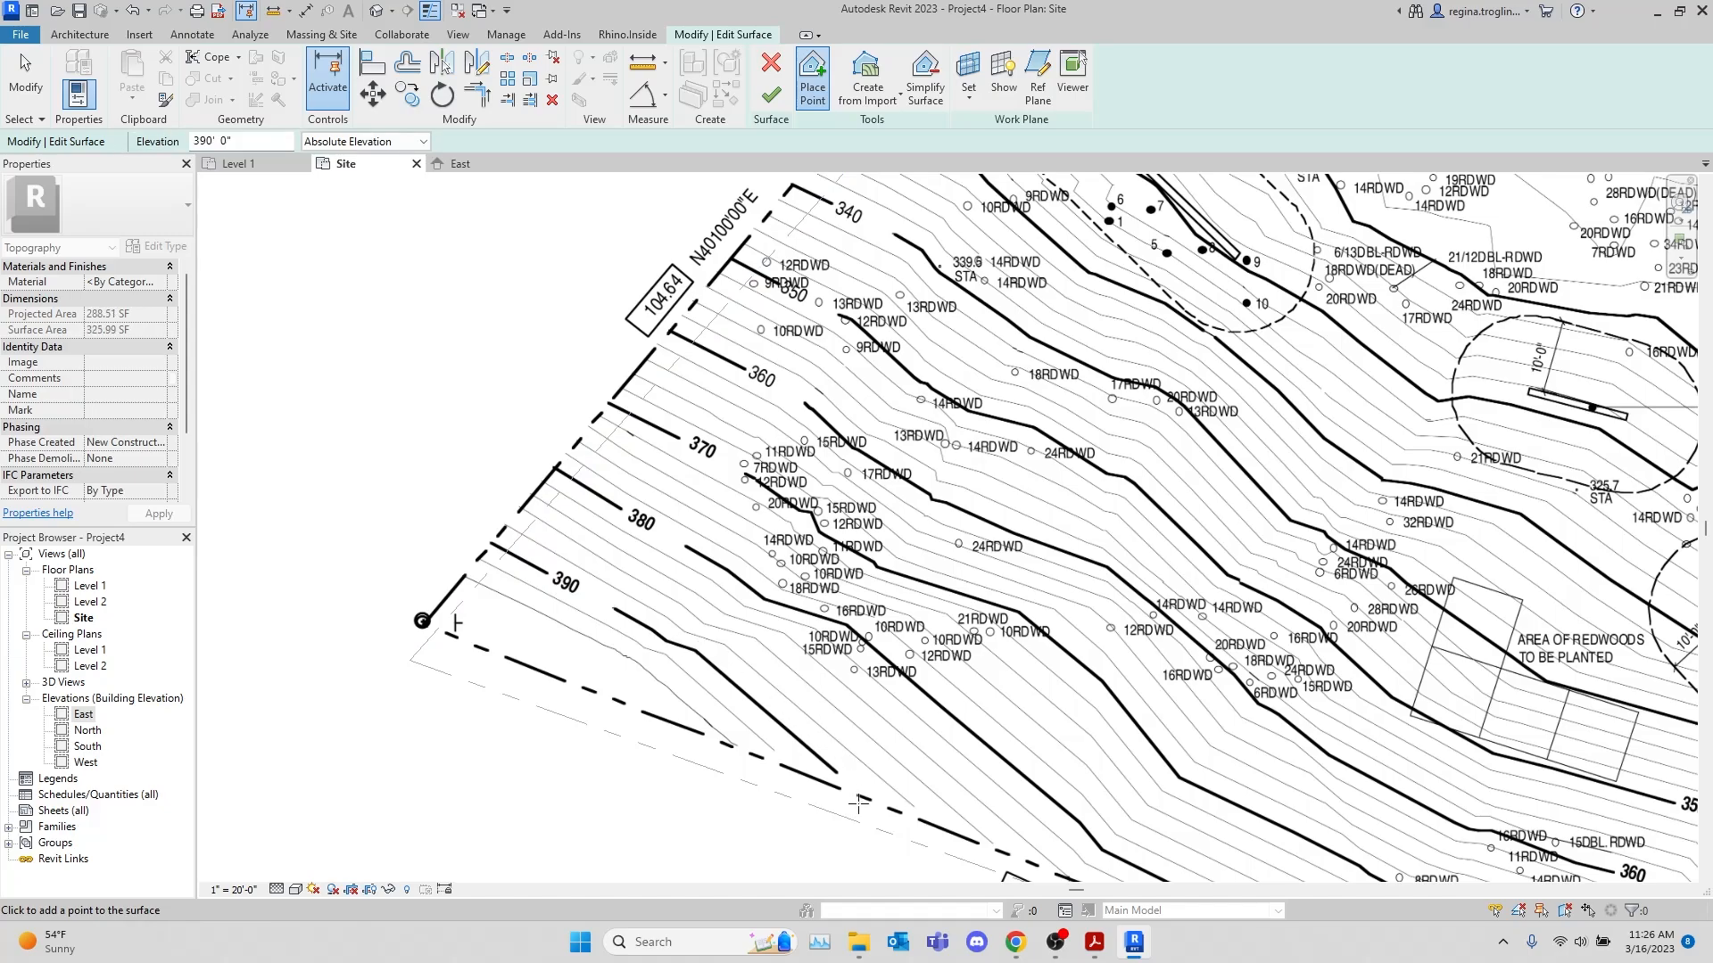
click(772, 100)
Inspect the new toposurface in the default 3D view, orbiting around it, and return to the Site plan
scroll(714, 526, down, 3)
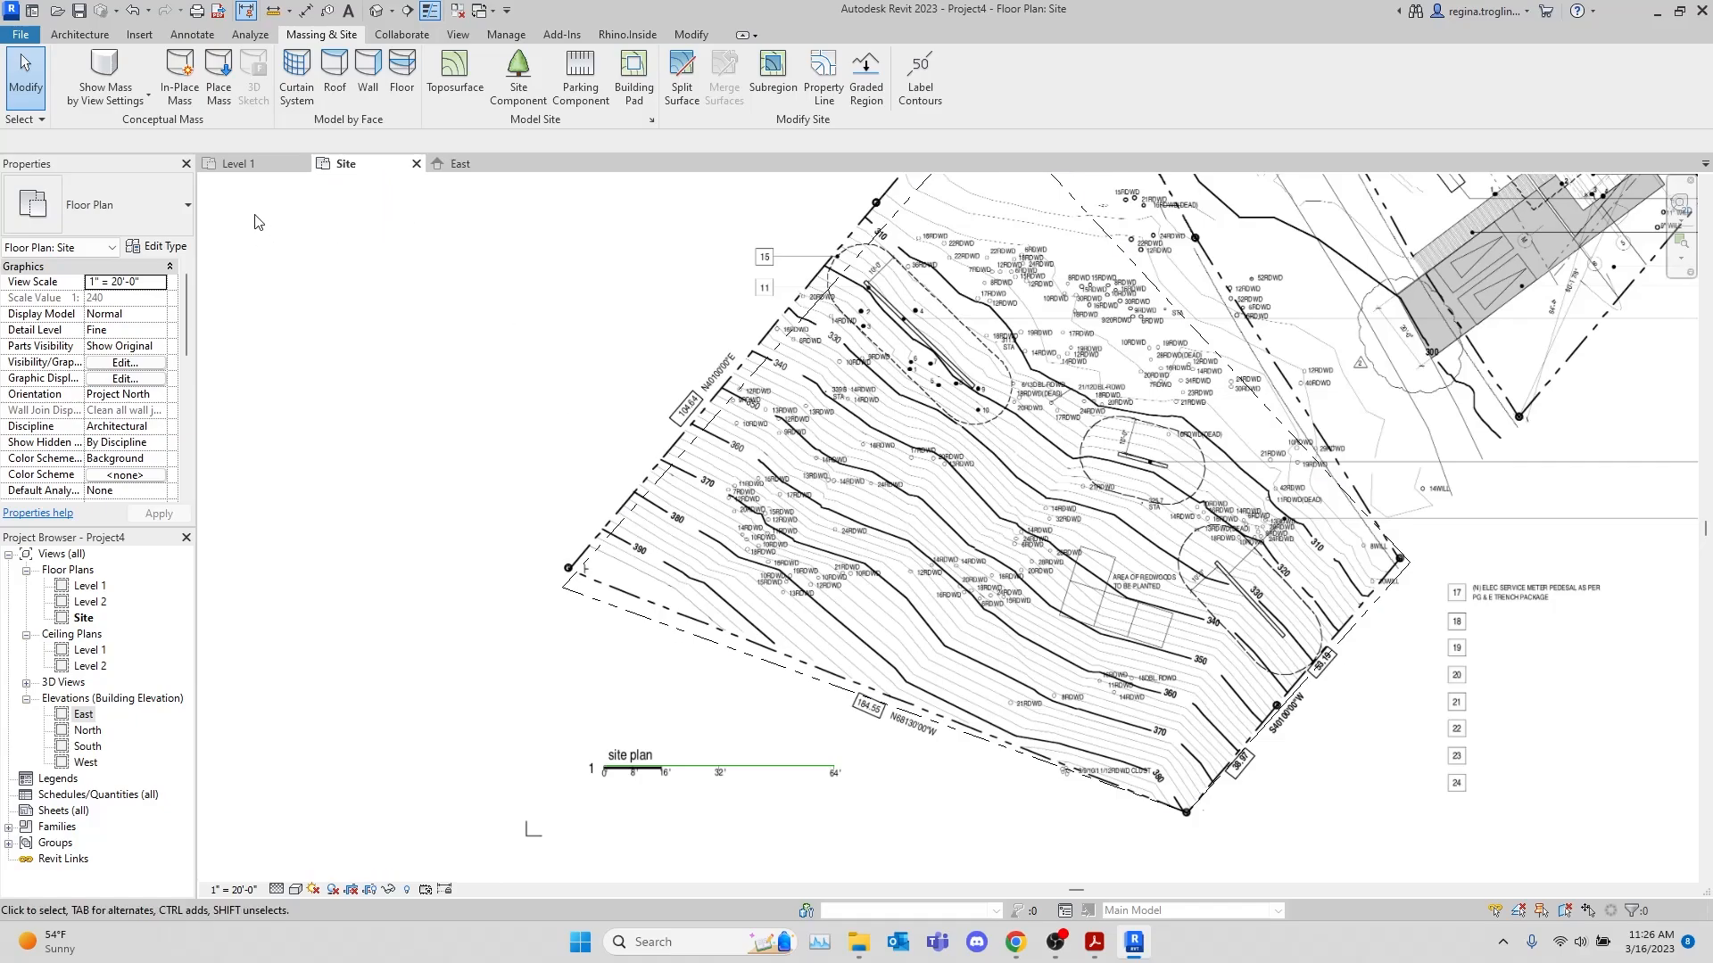
click(379, 14)
scroll(669, 495, down, 3)
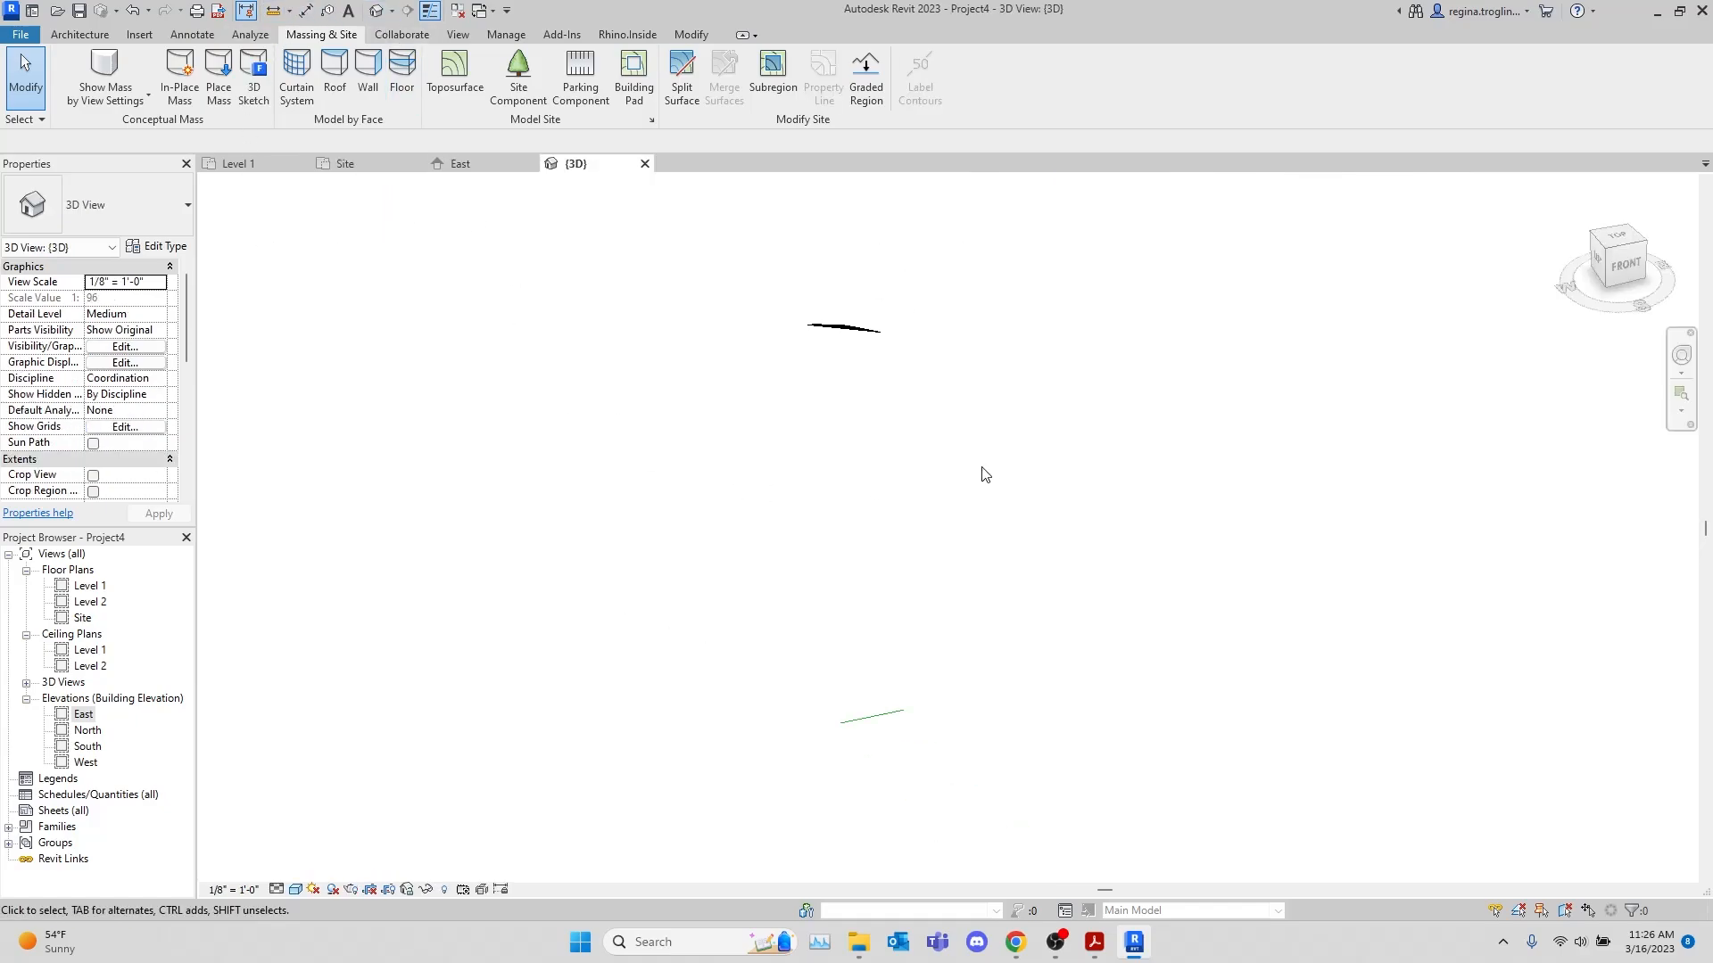
middle_drag(998, 475, 684, 497)
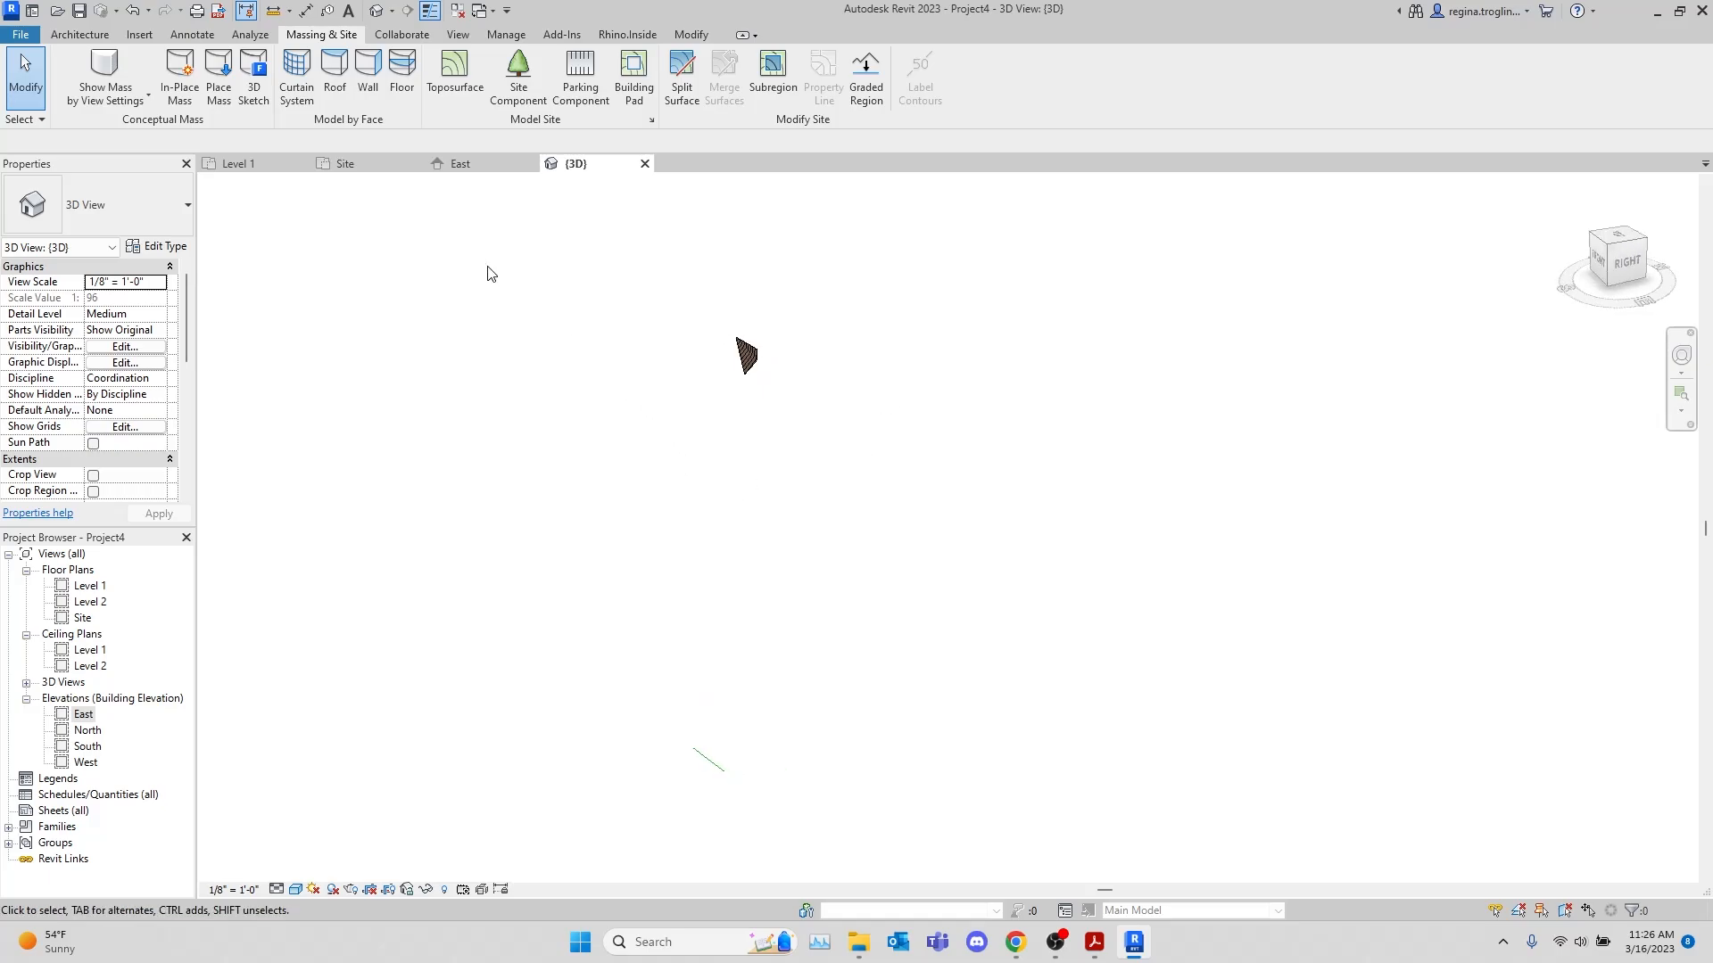
click(348, 166)
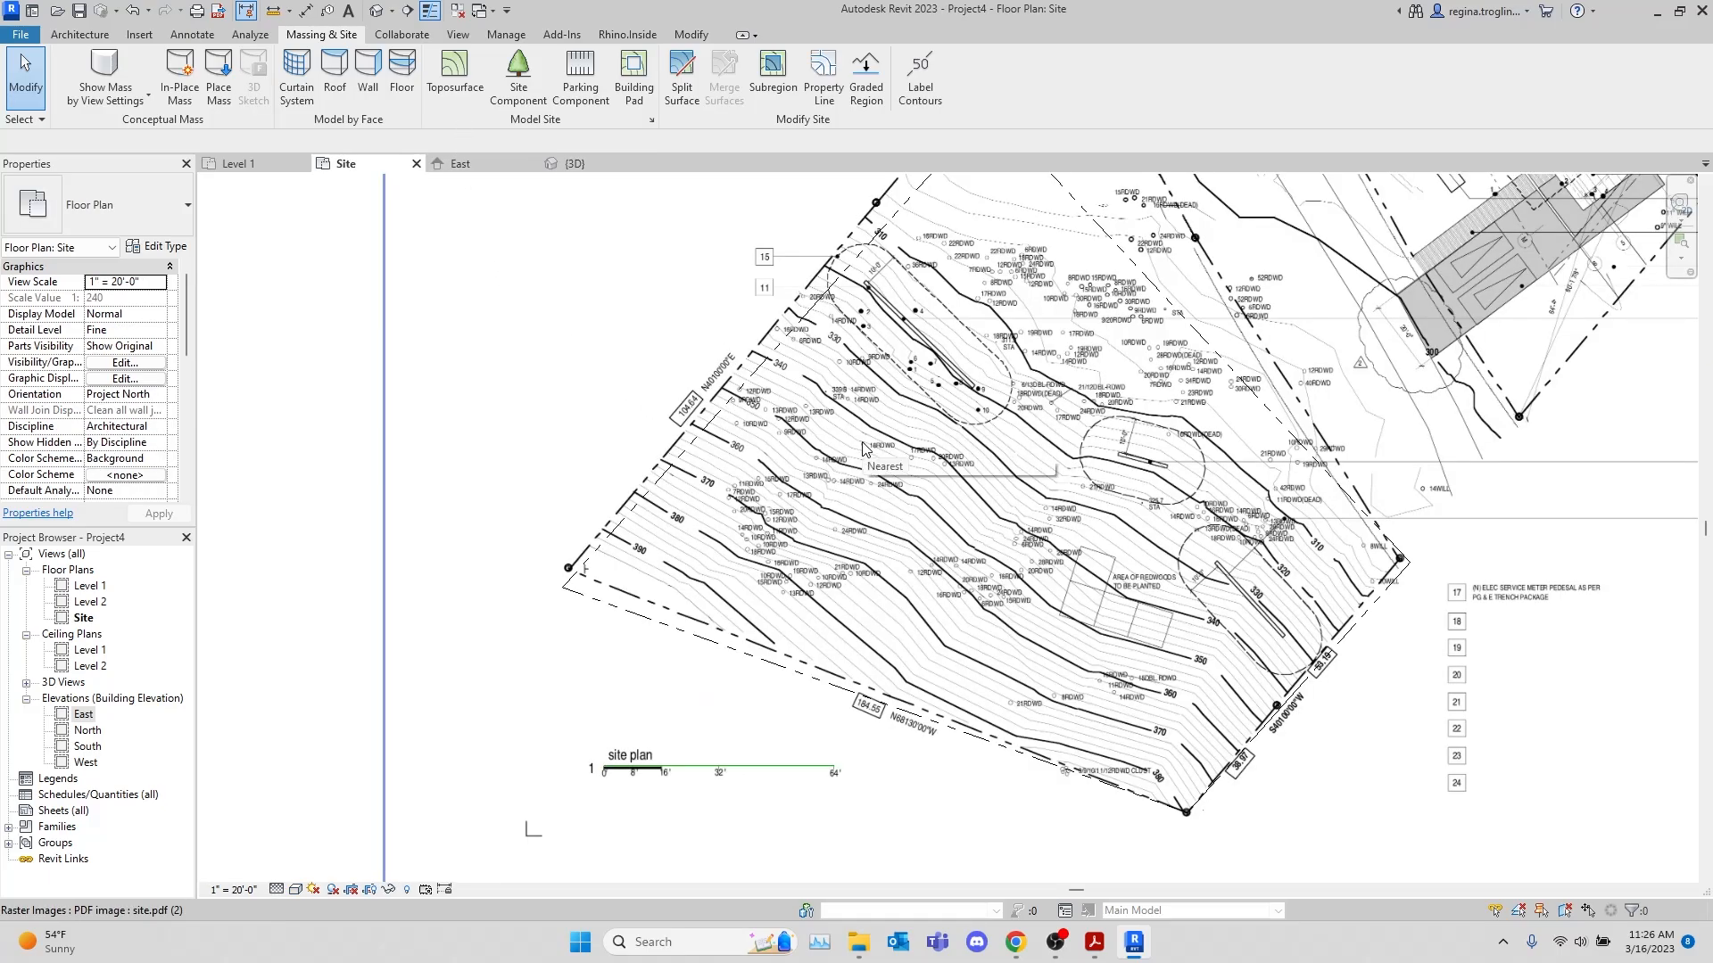
key(v)
key(g)
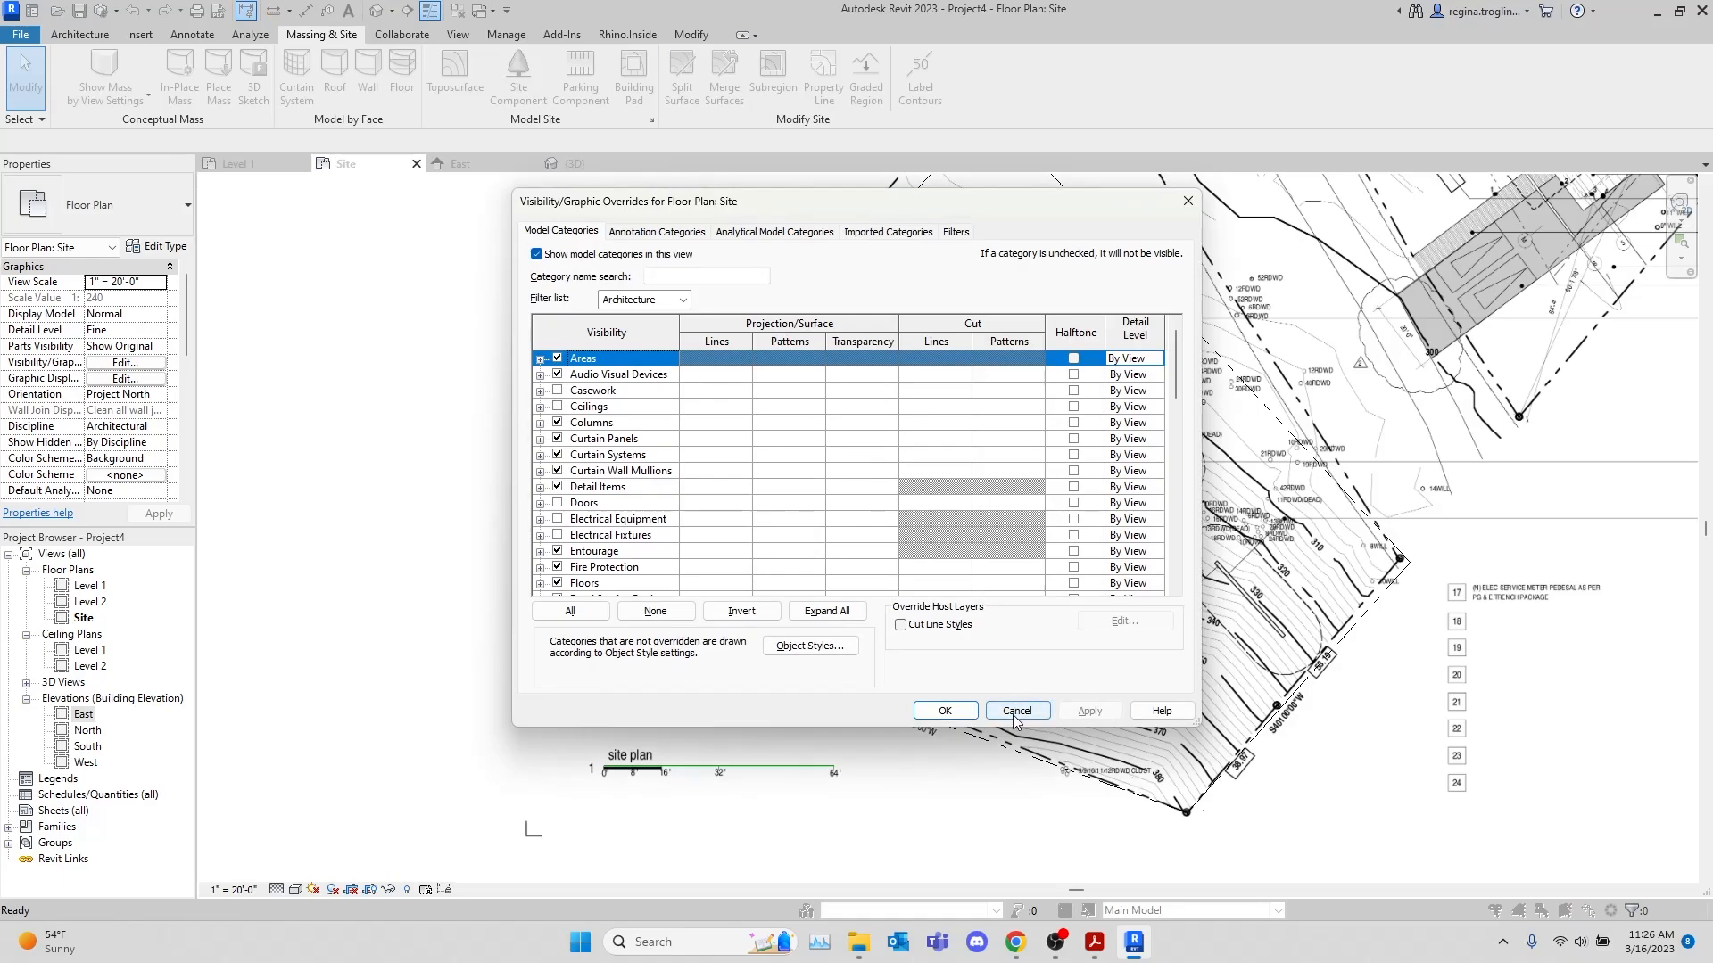
click(1015, 710)
Set the top offset of the Site plan's view range to 500'
key(v)
key(r)
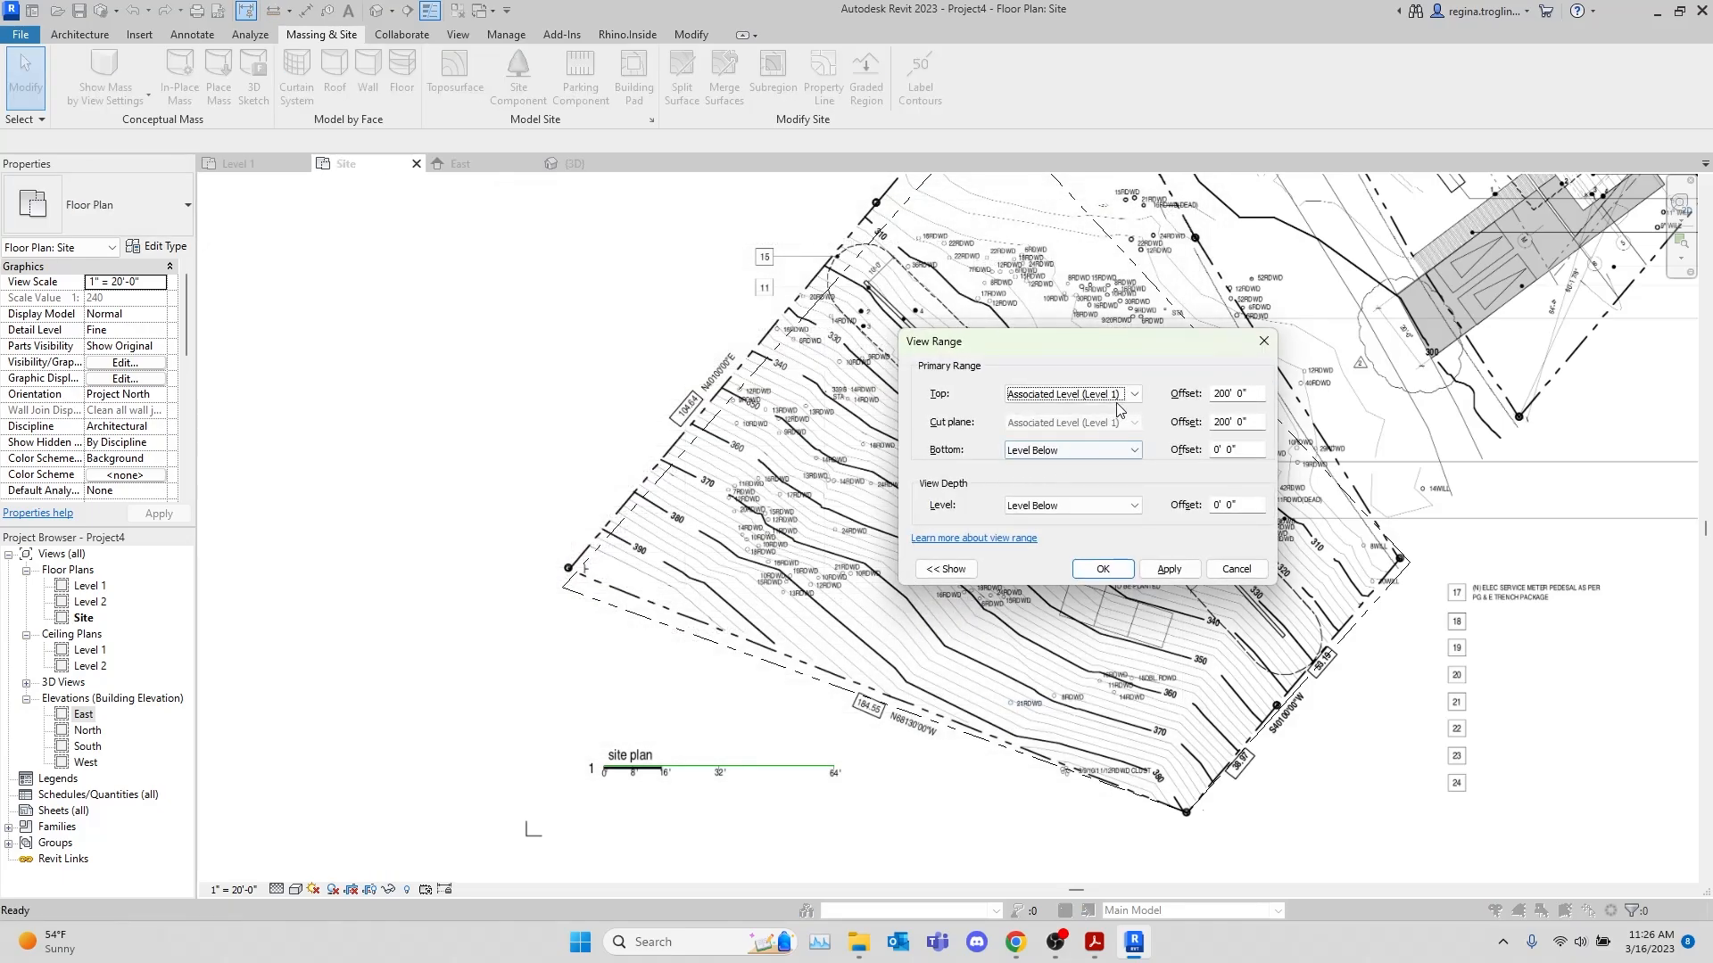
click(1234, 394)
triple_click(1234, 394)
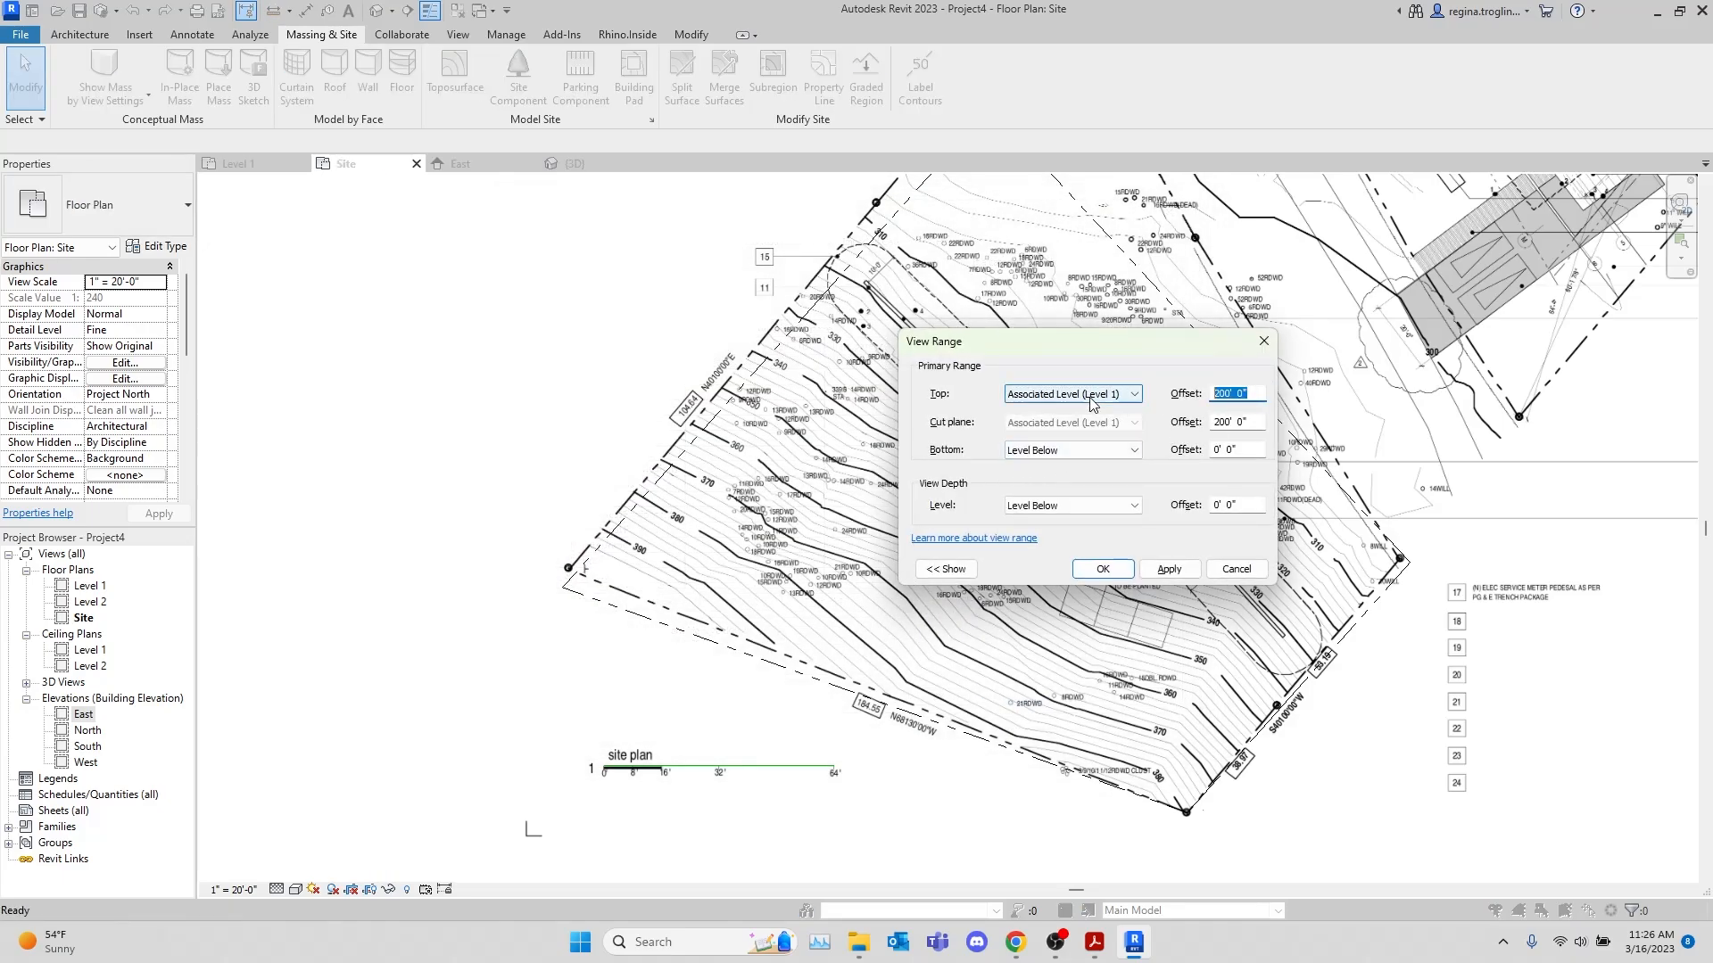
text(500)
key(Tab)
key(Return)
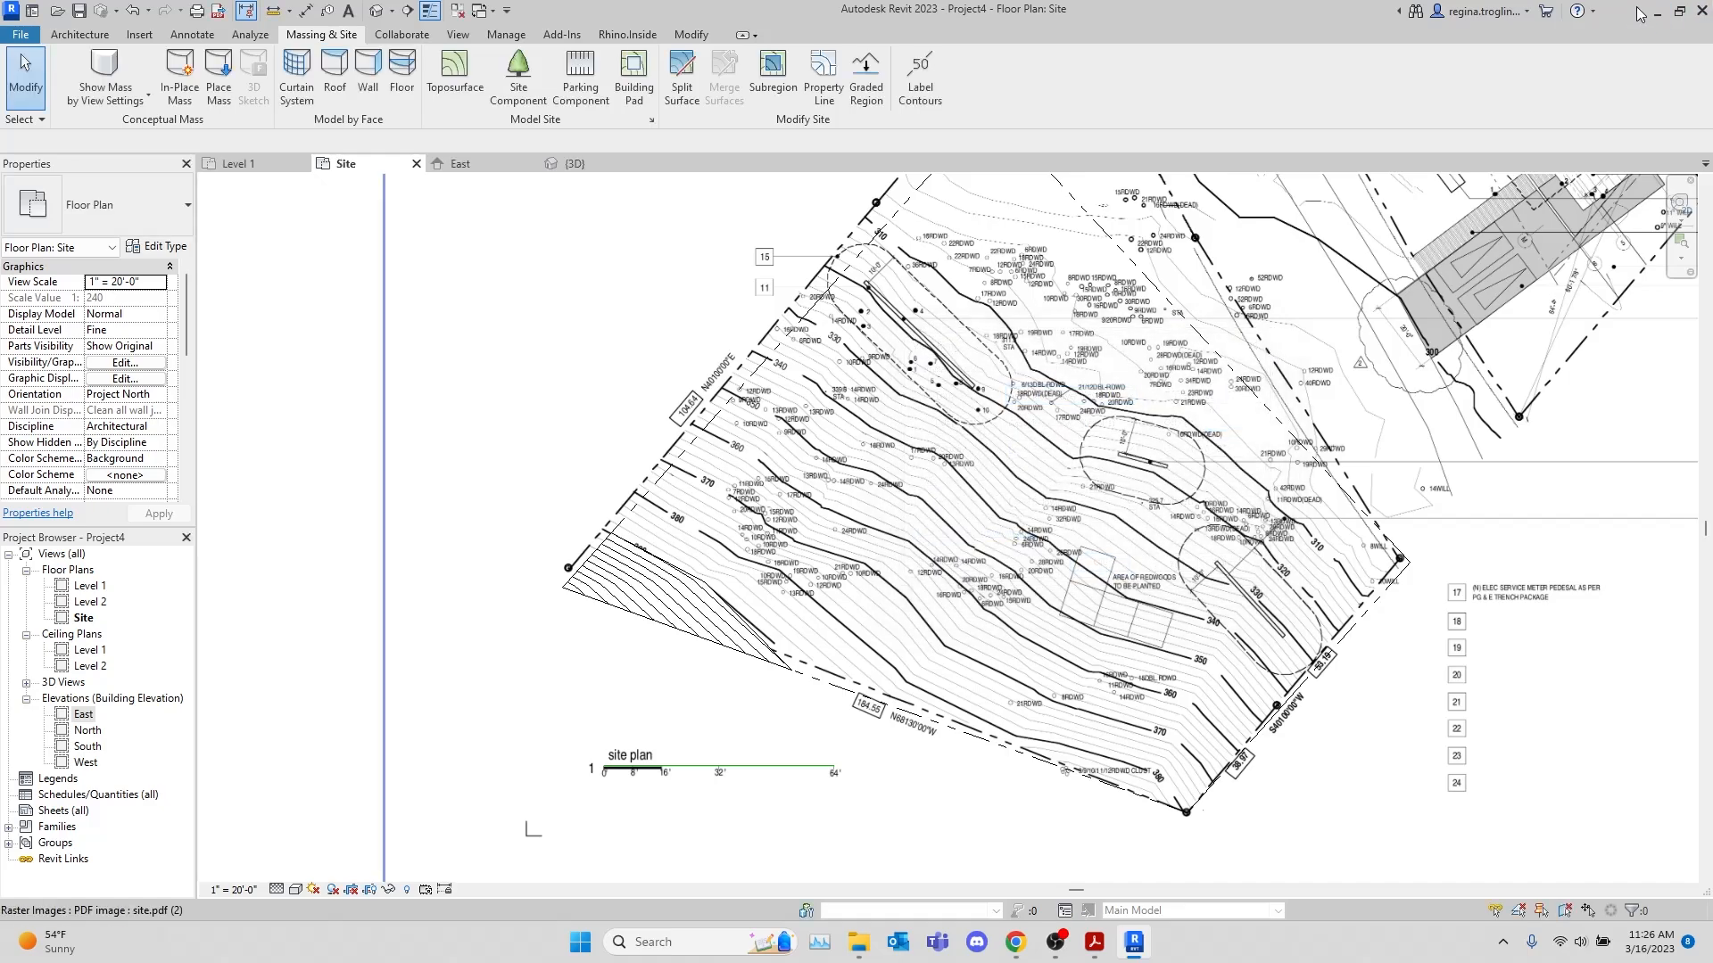
Reopen the toposurface for editing and place points at 380' 0" along the western part of the 380 contour, starting at the 104.64 property line
click(616, 589)
scroll(631, 589, up, 5)
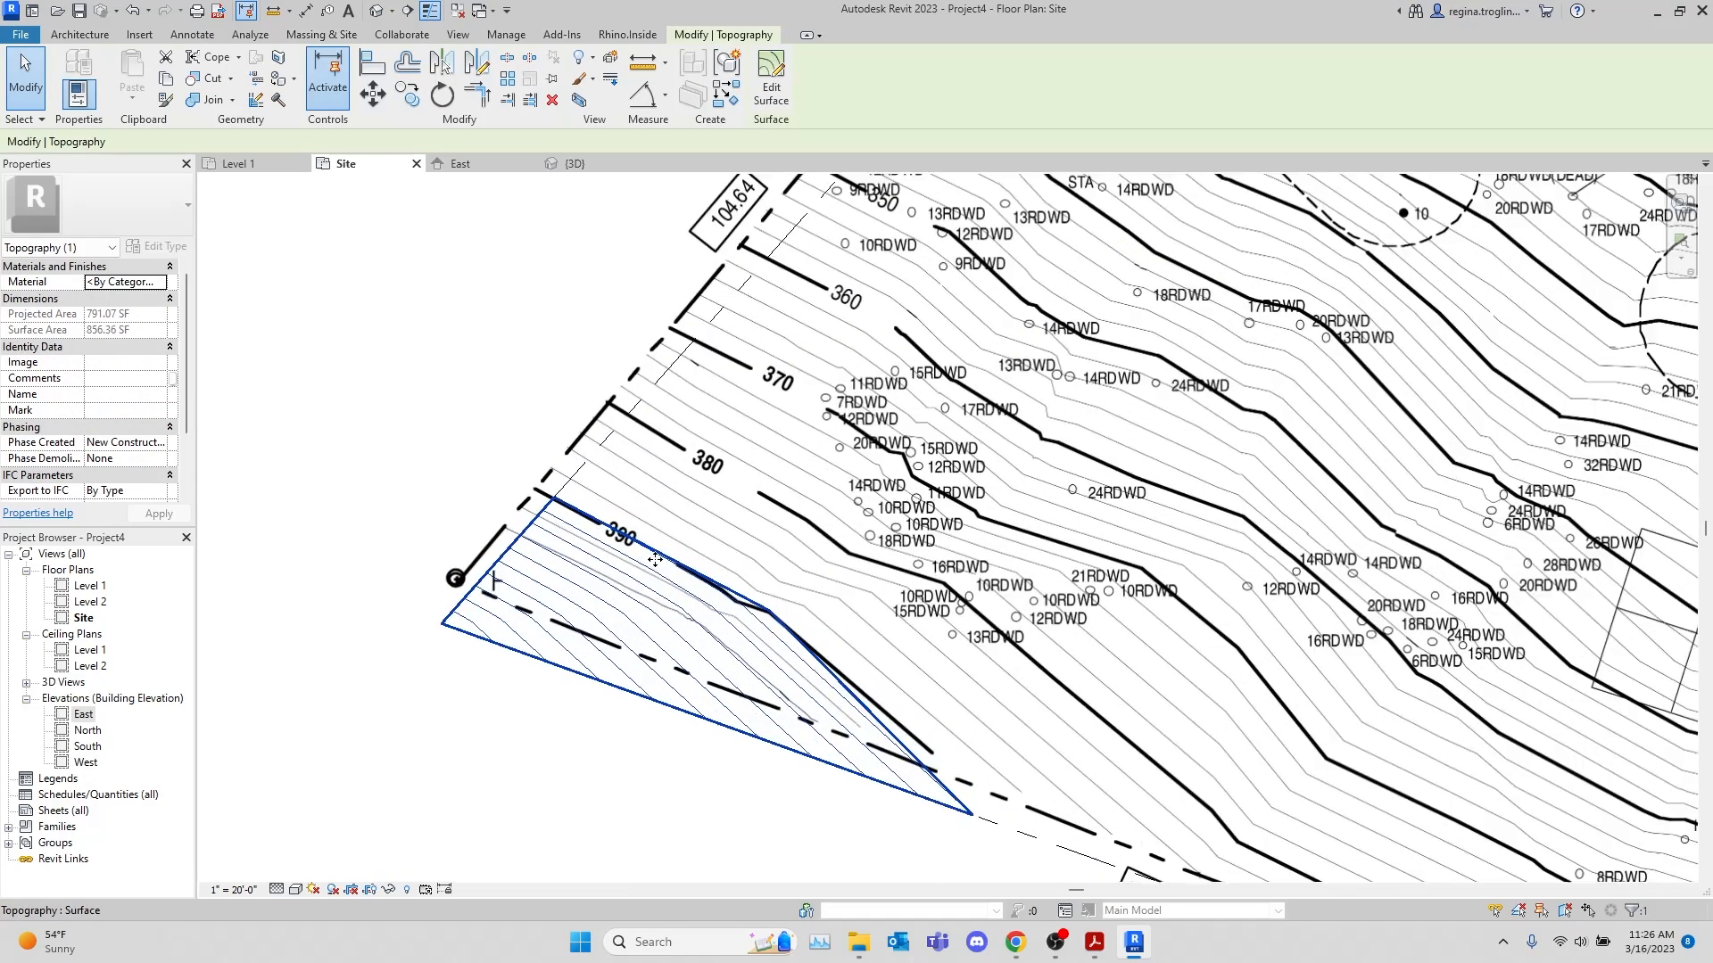
scroll(655, 564, down, 2)
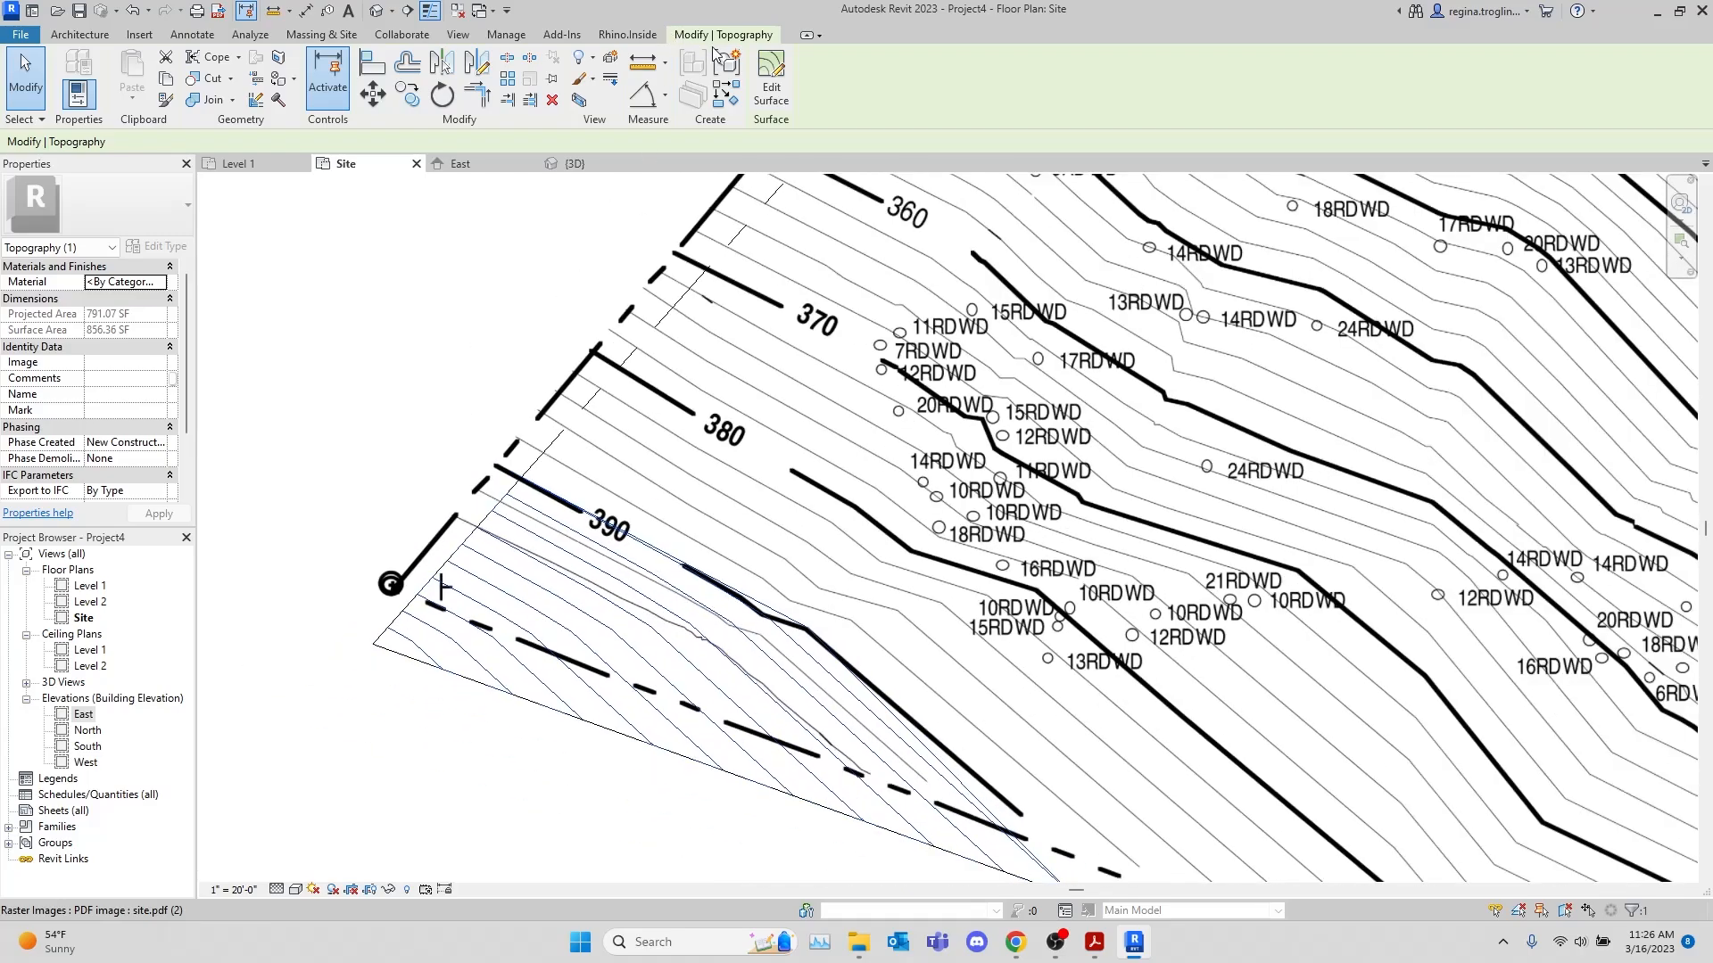
click(765, 75)
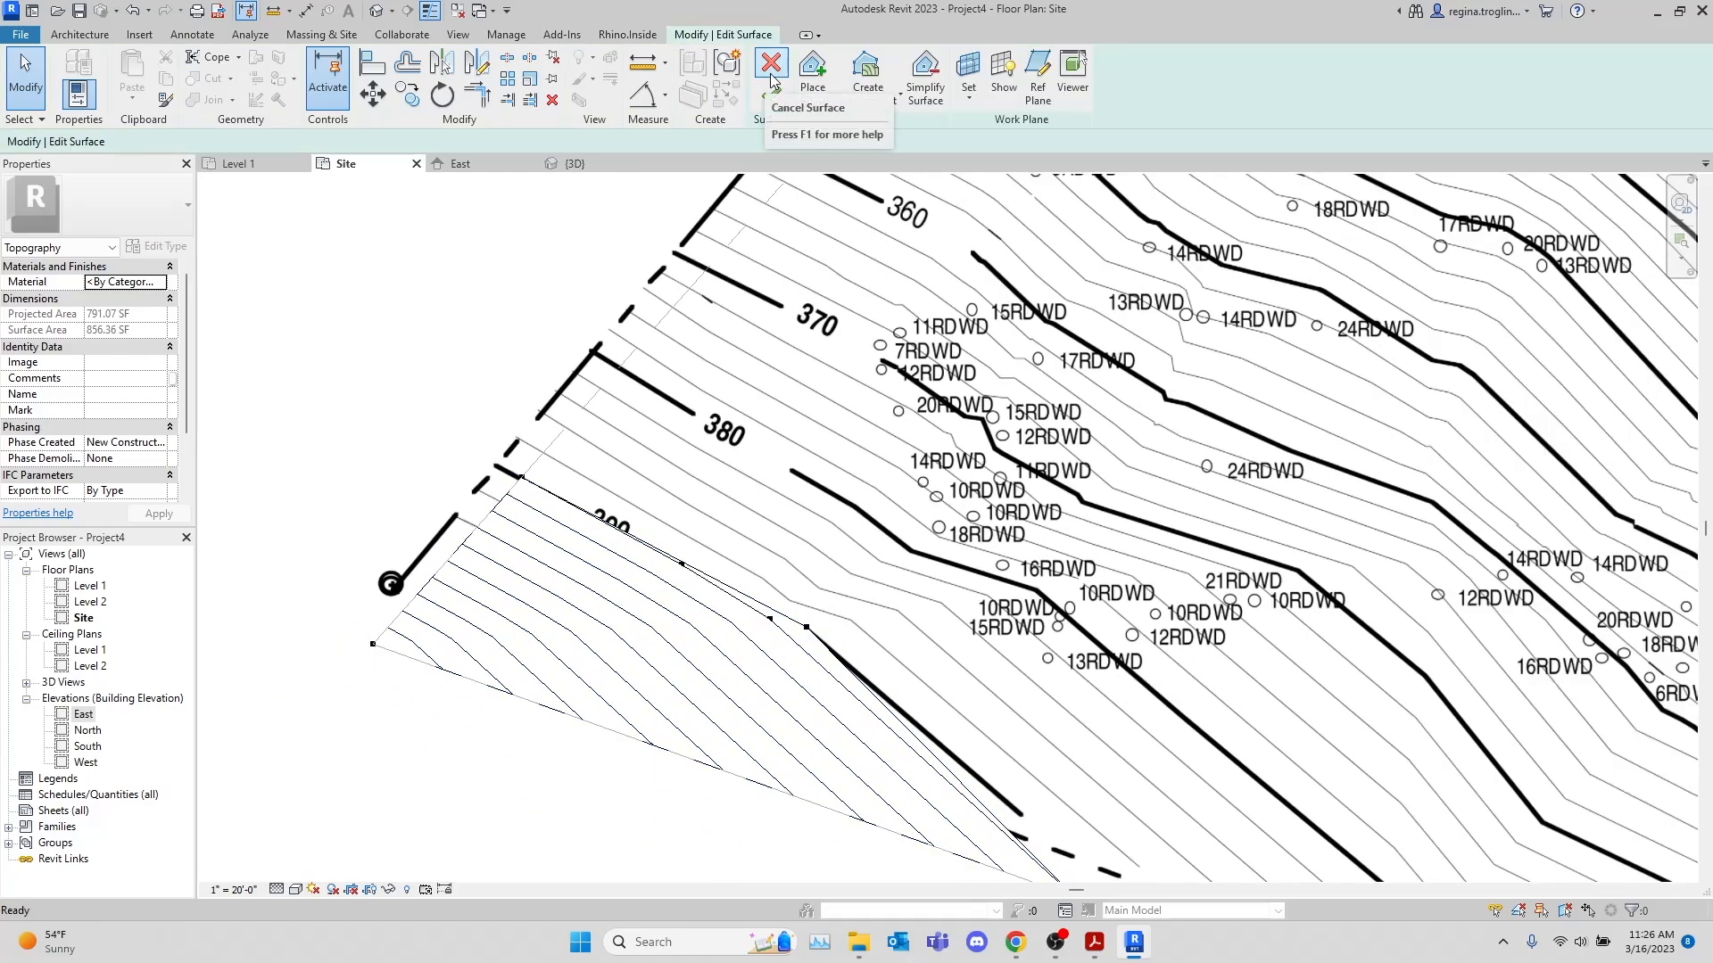
click(812, 76)
drag(251, 145, 155, 153)
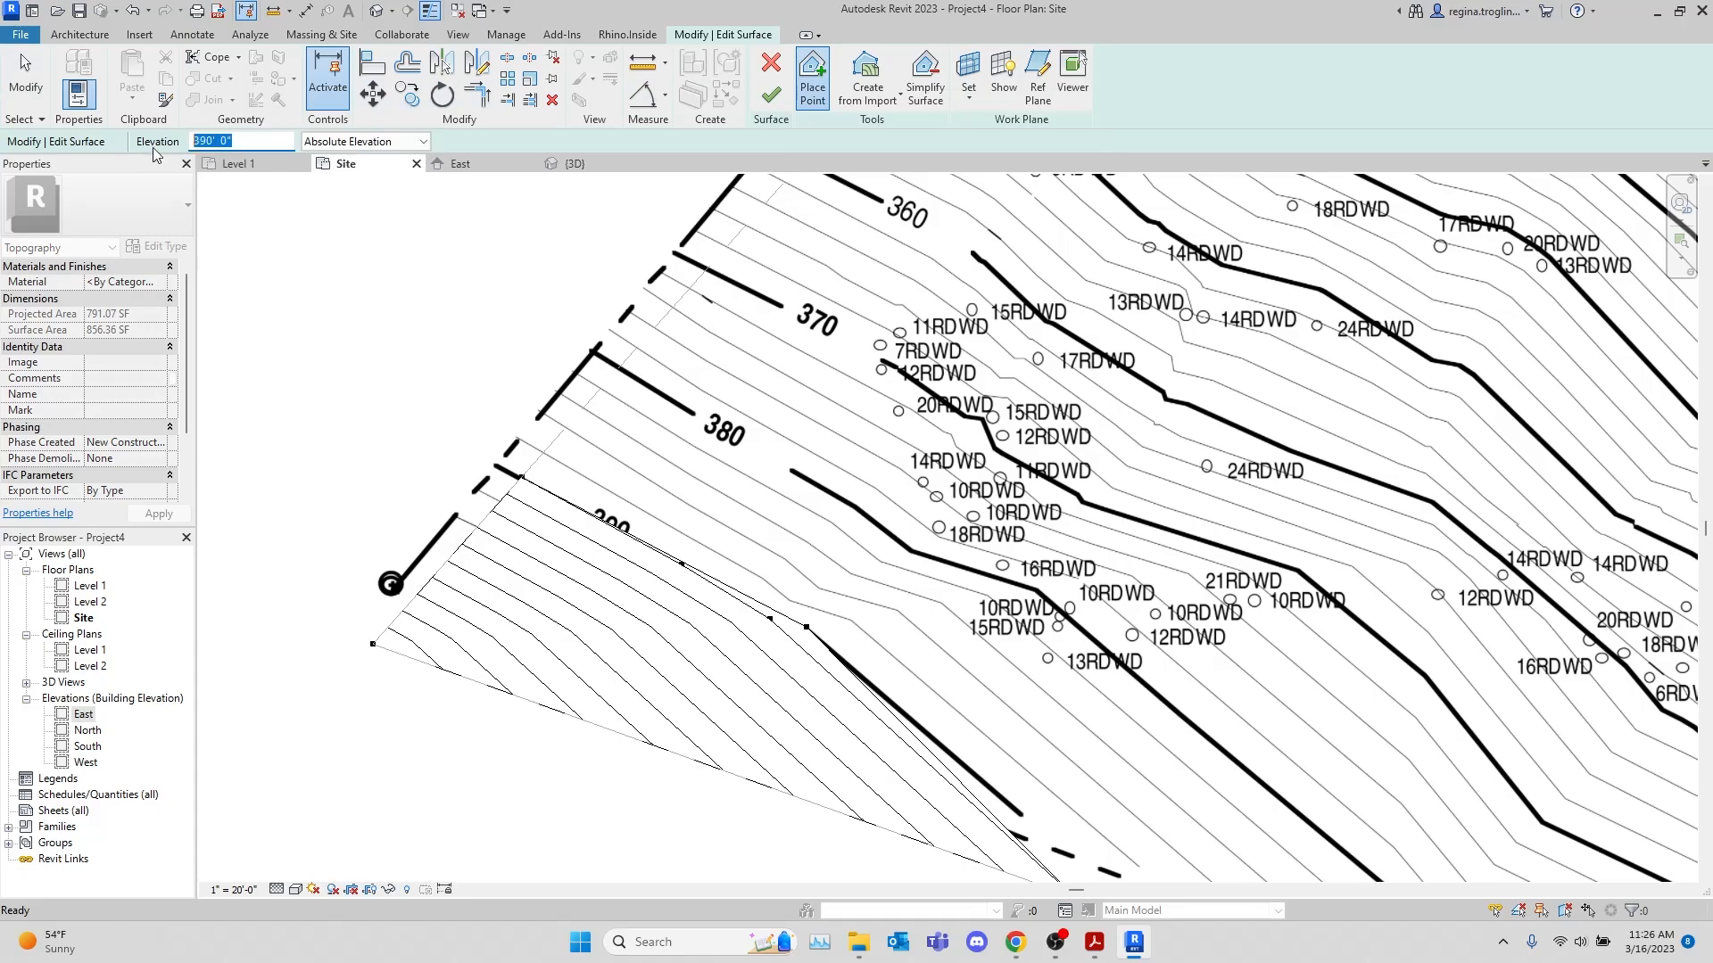
text(380' 0")
click(622, 365)
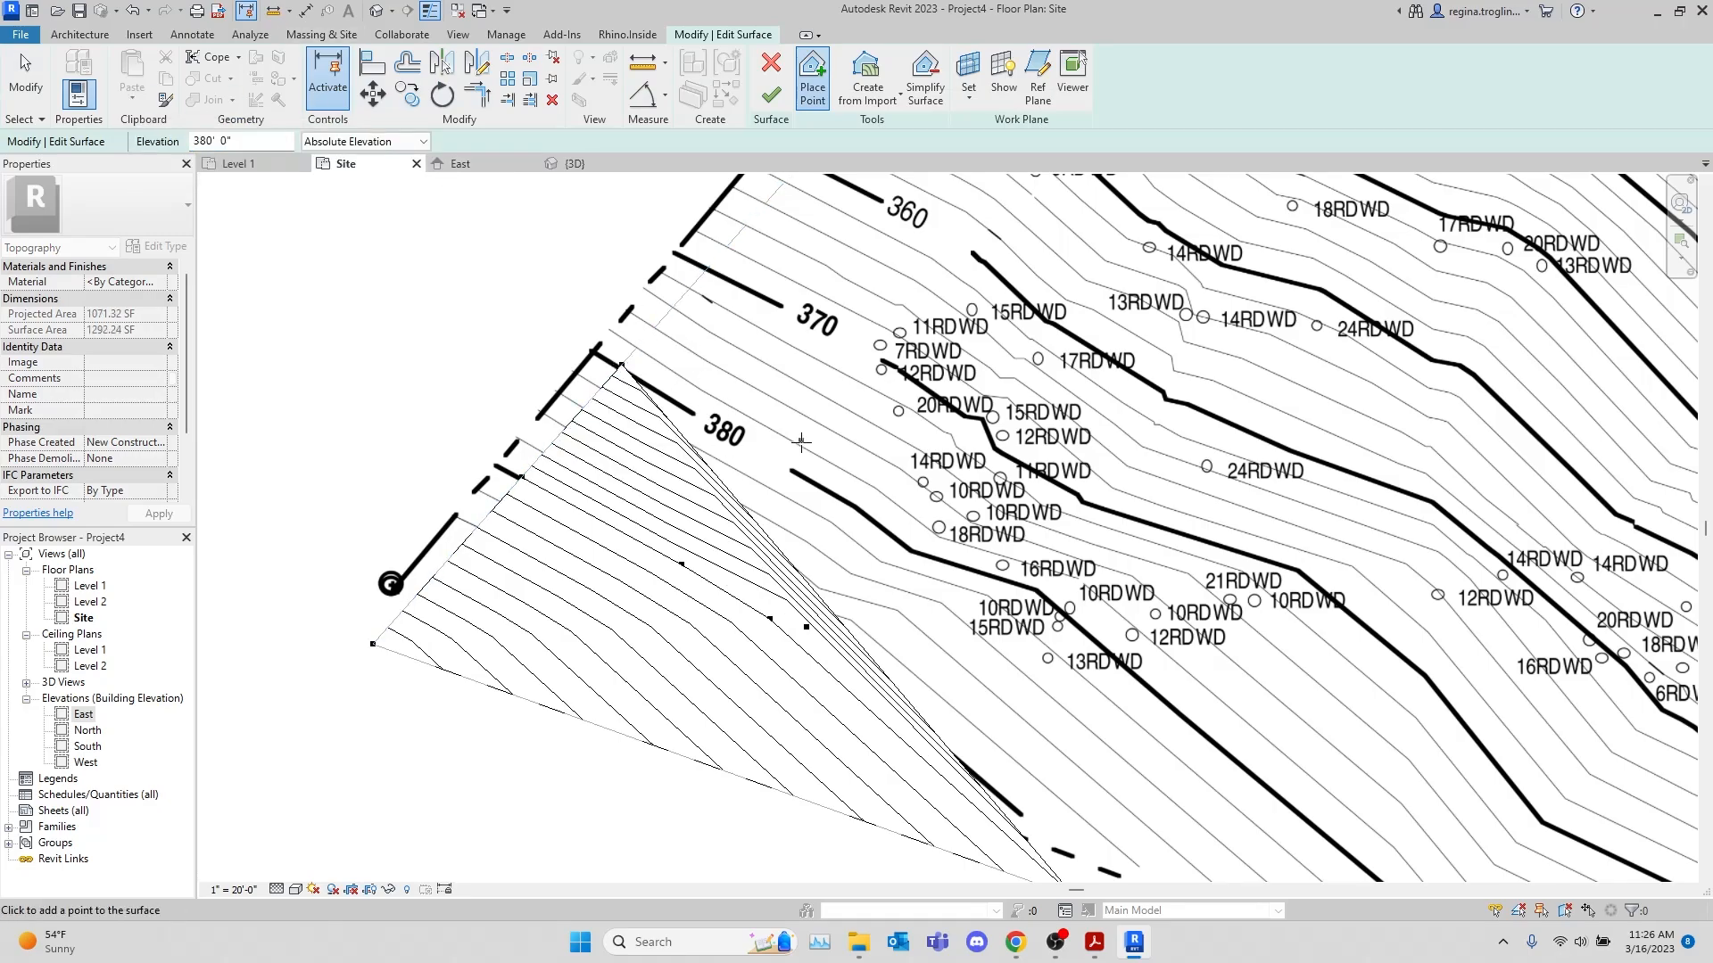
click(807, 477)
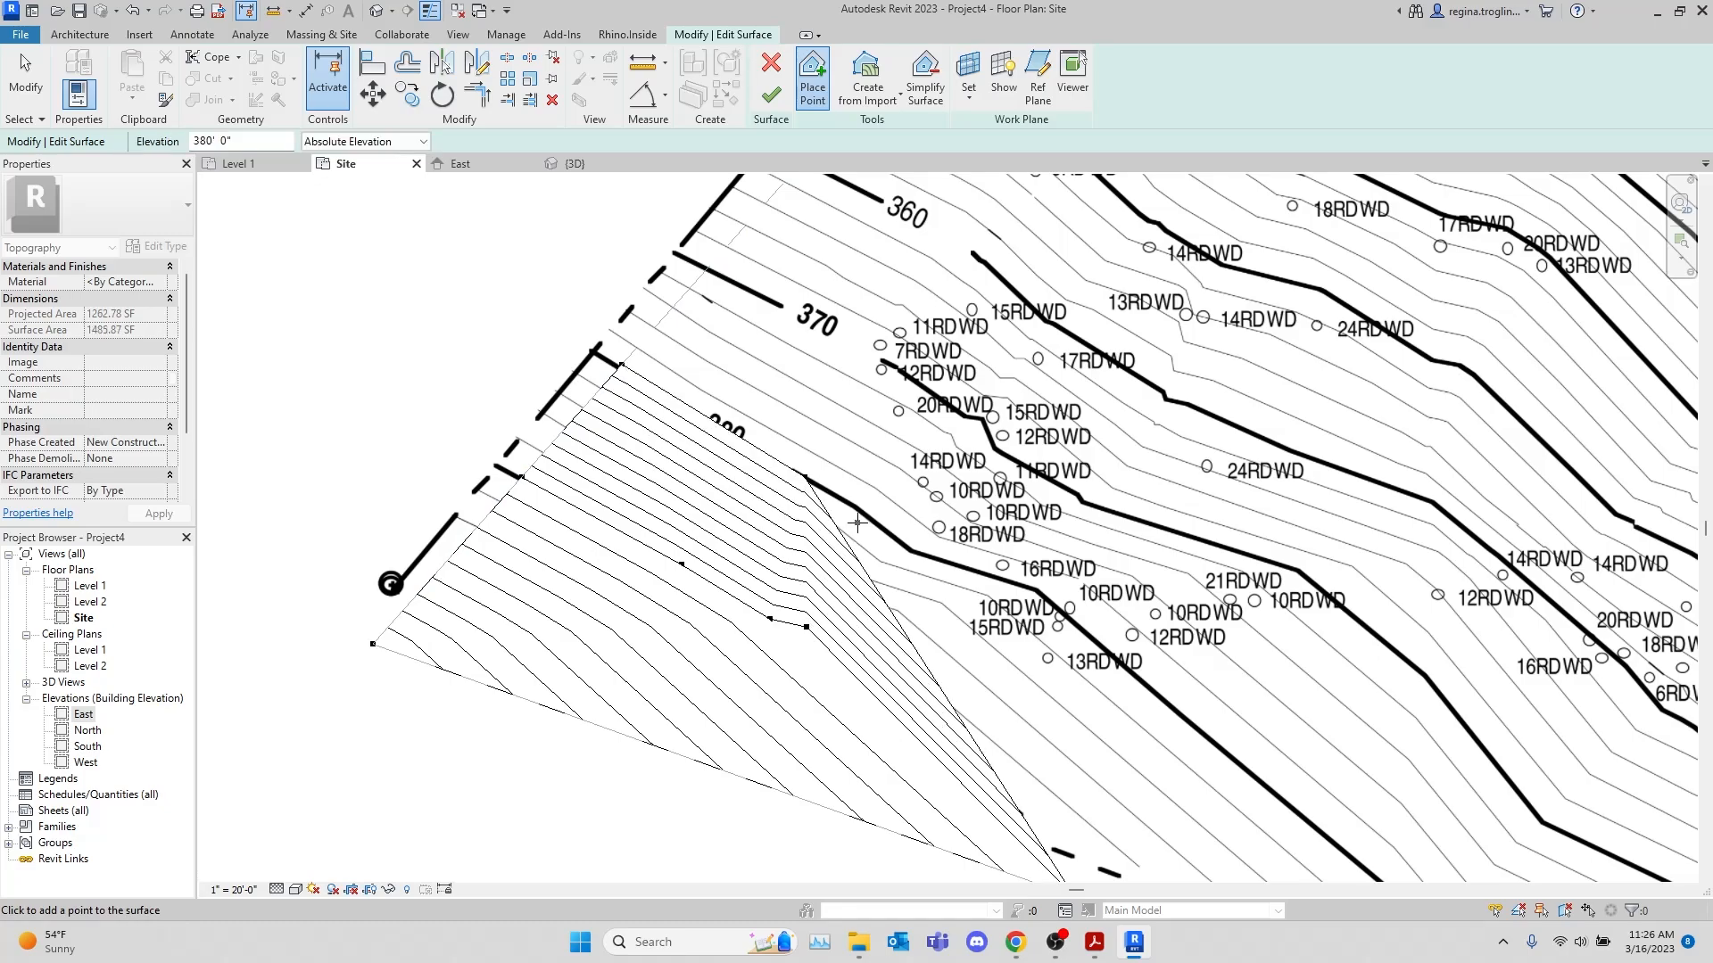
click(907, 549)
click(1036, 590)
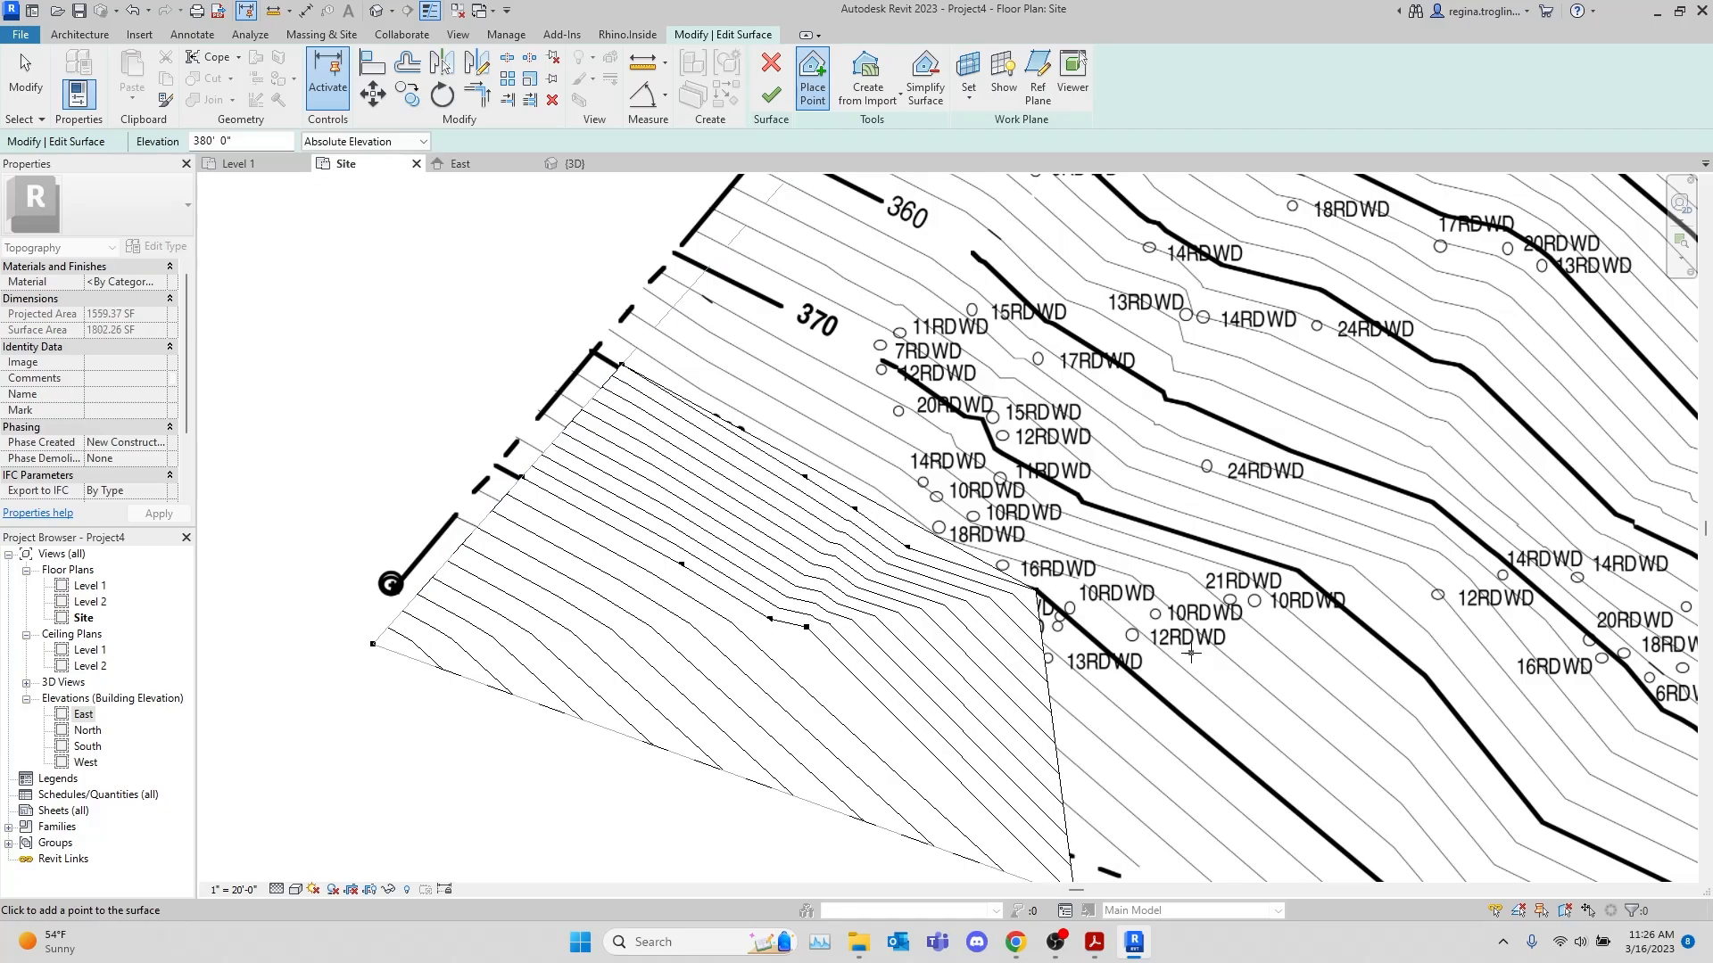
Continue the 380' points along the 380 contour beside the 184.55 edge, ending at the southern survey marker
middle_drag(1203, 666, 748, 350)
click(936, 575)
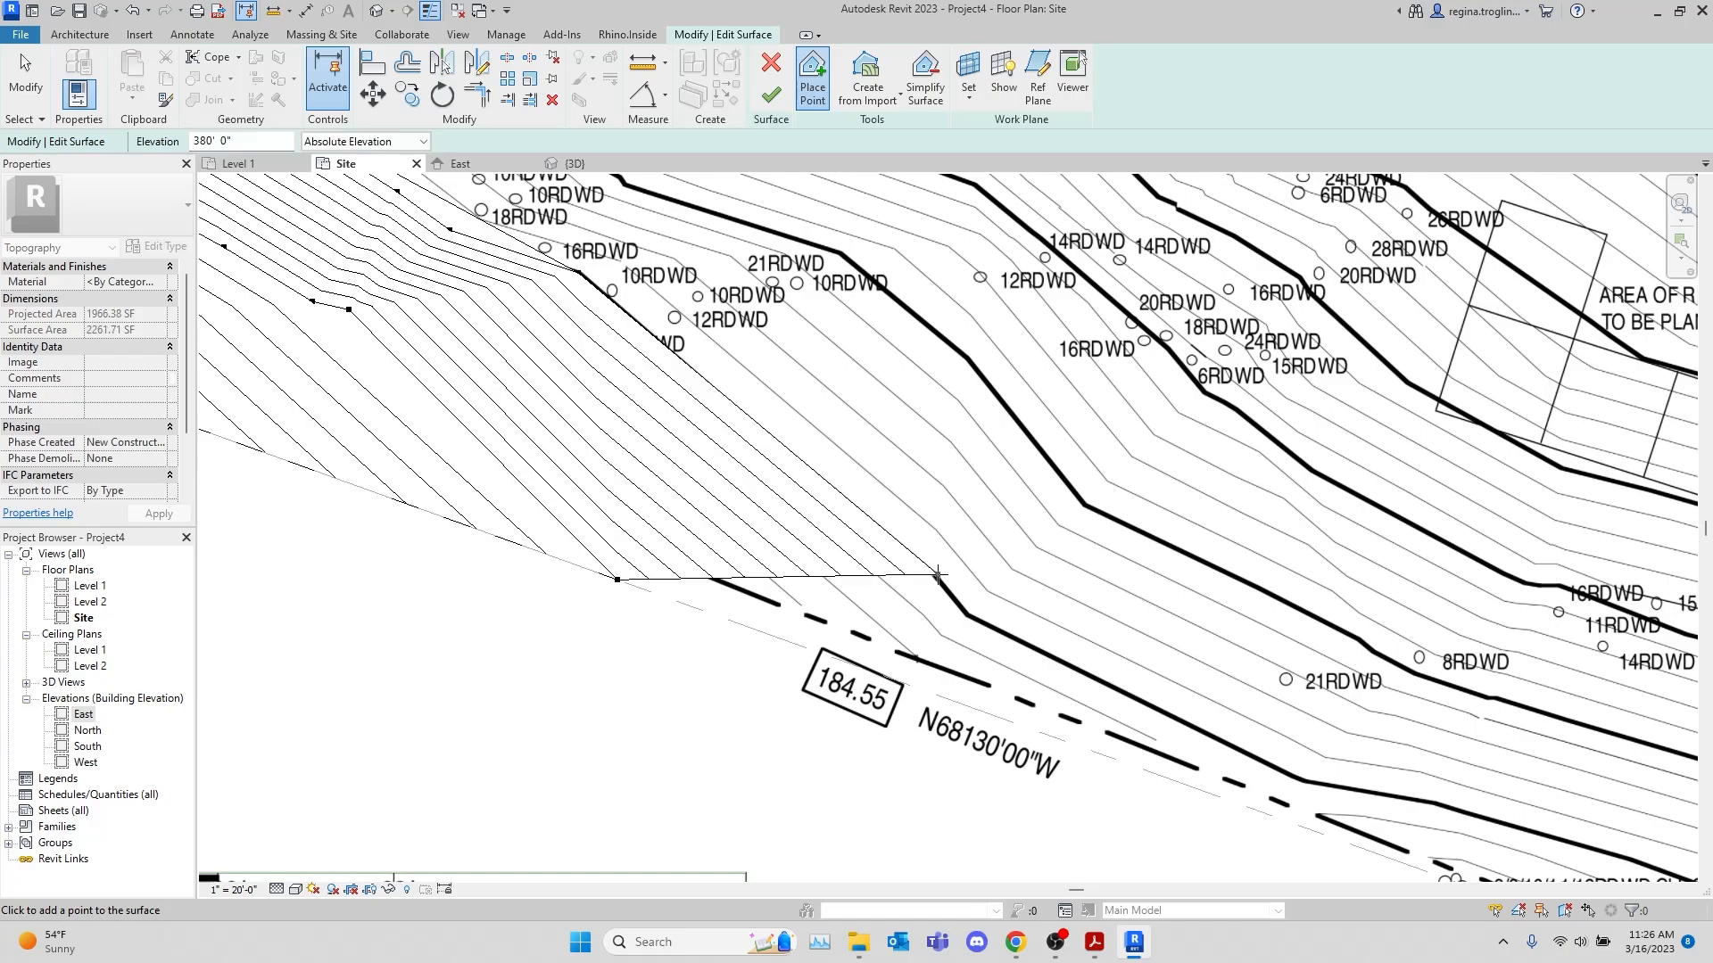
click(967, 619)
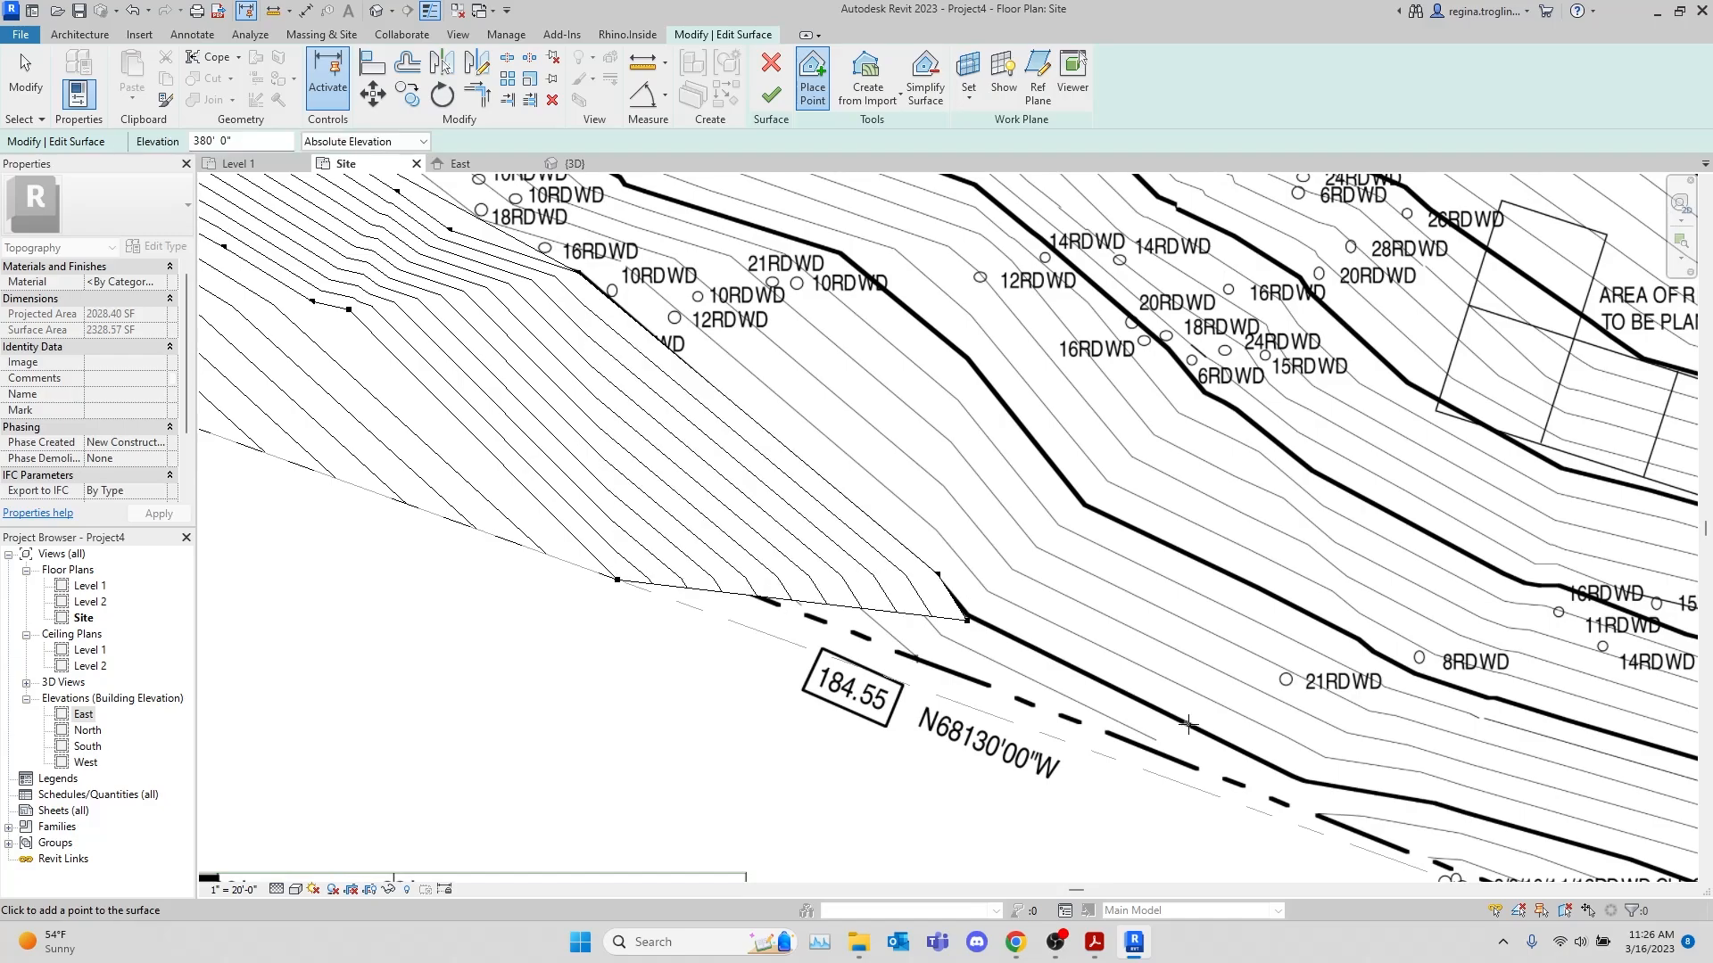
click(1306, 785)
middle_drag(1391, 767, 942, 570)
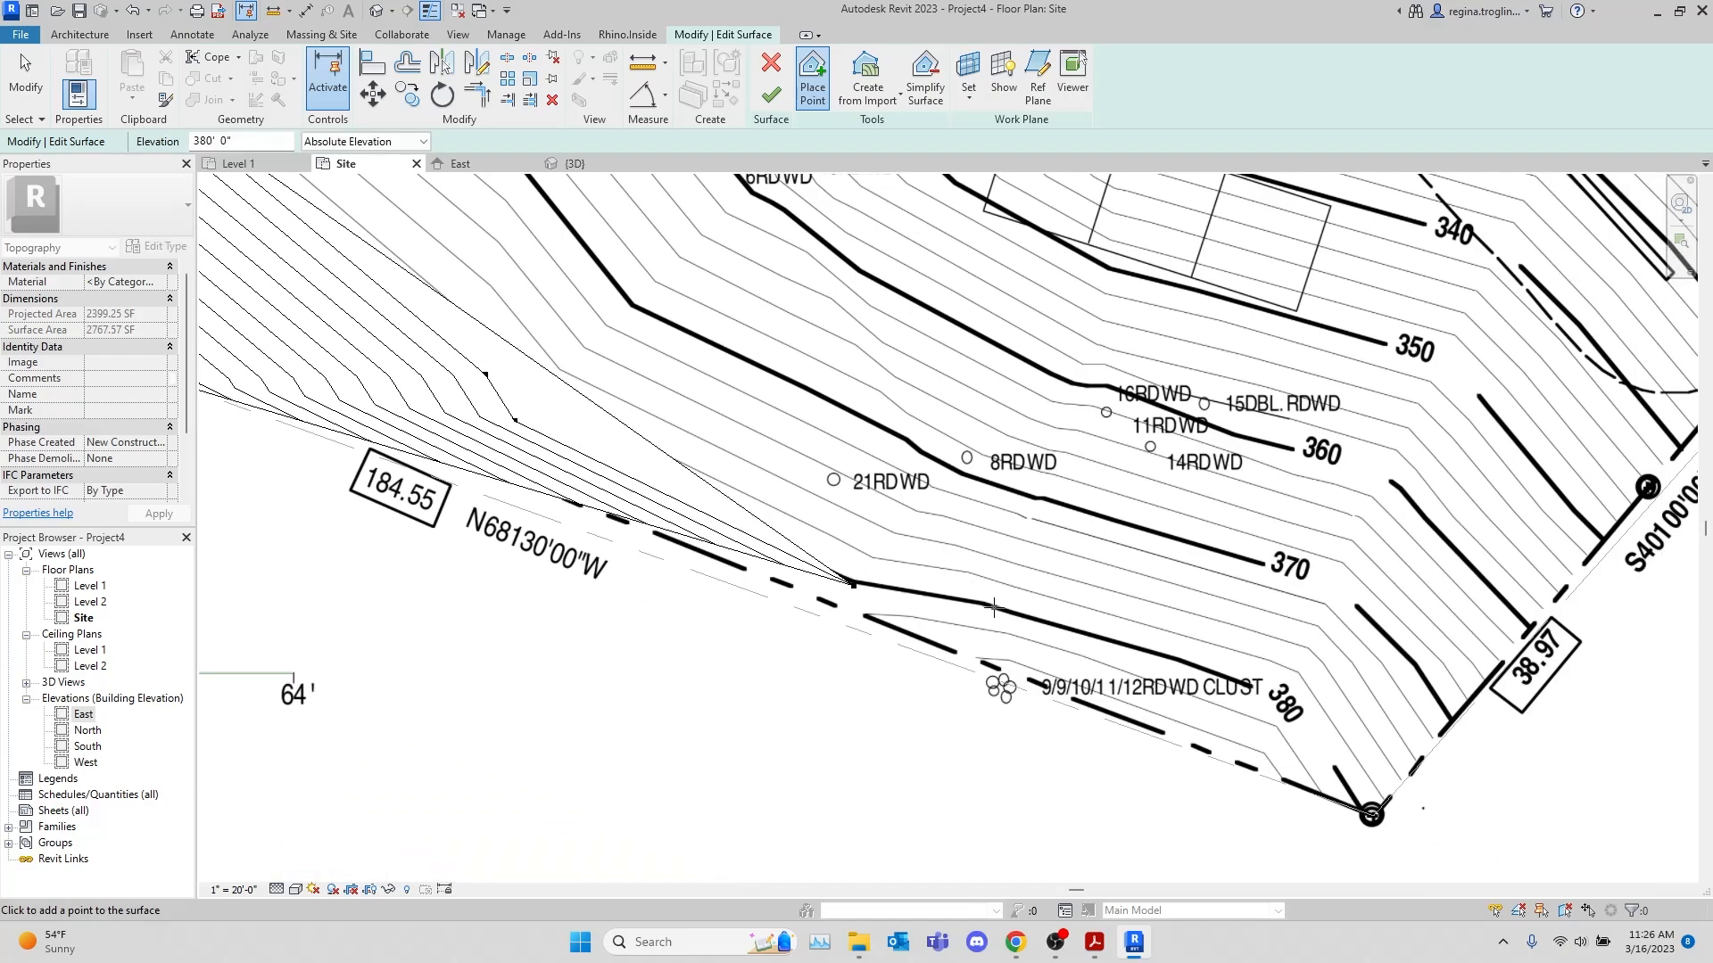
click(990, 606)
click(1257, 687)
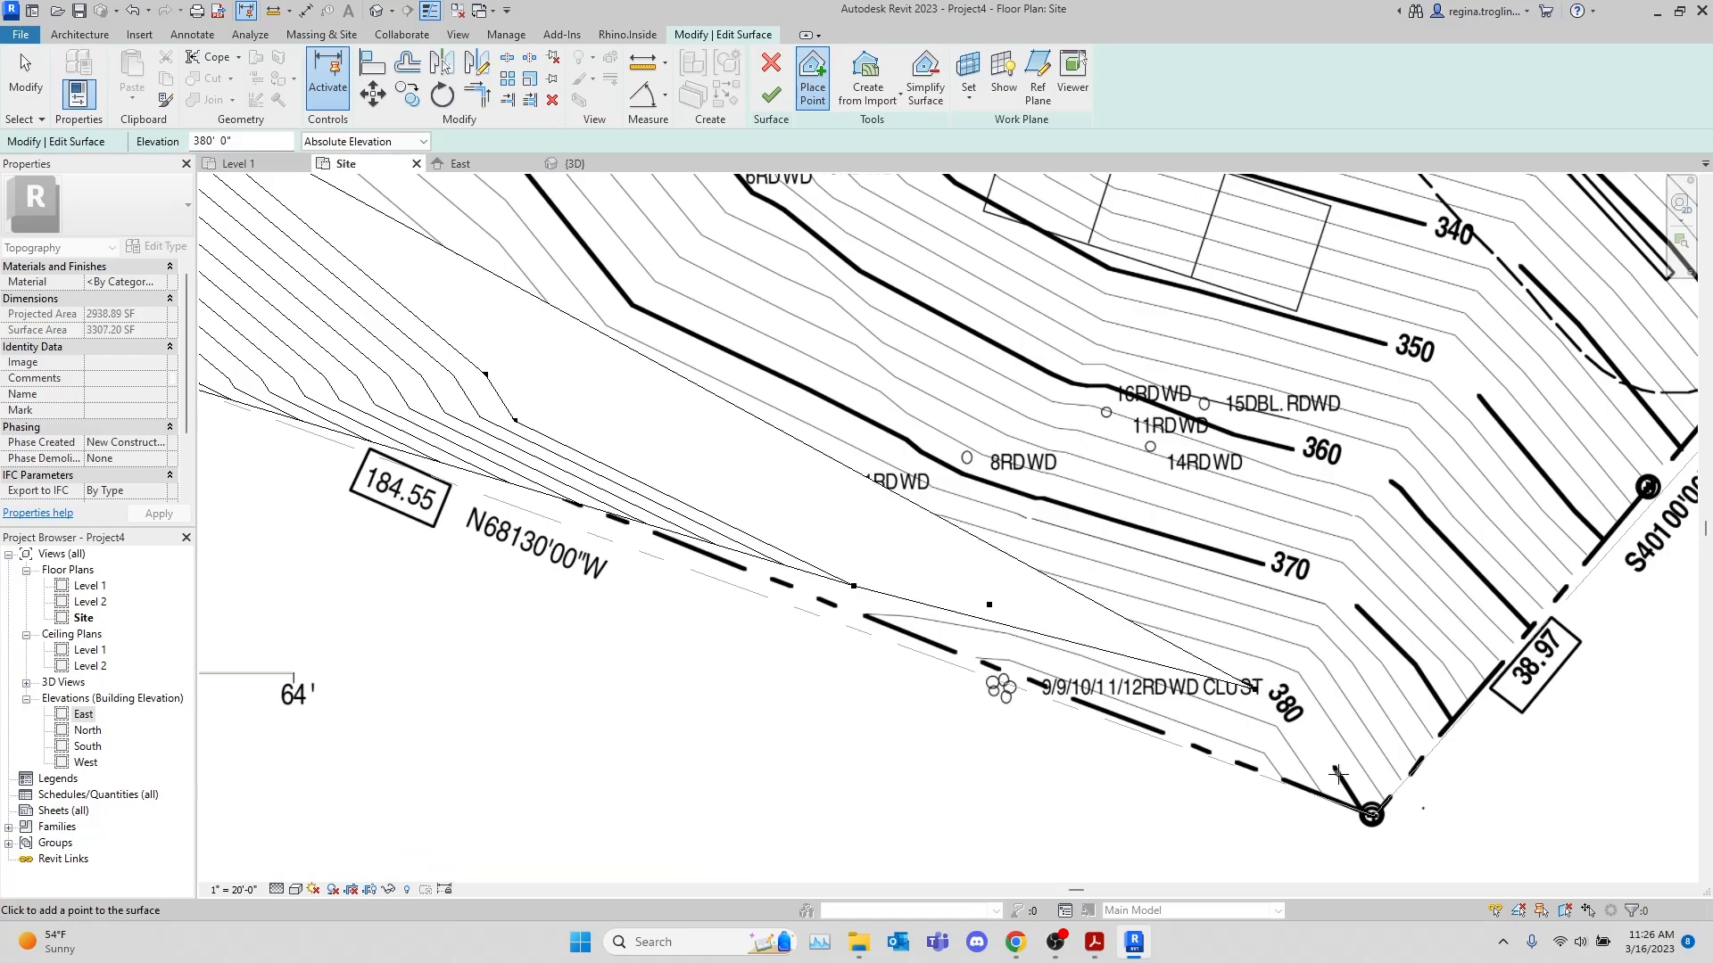
click(1366, 814)
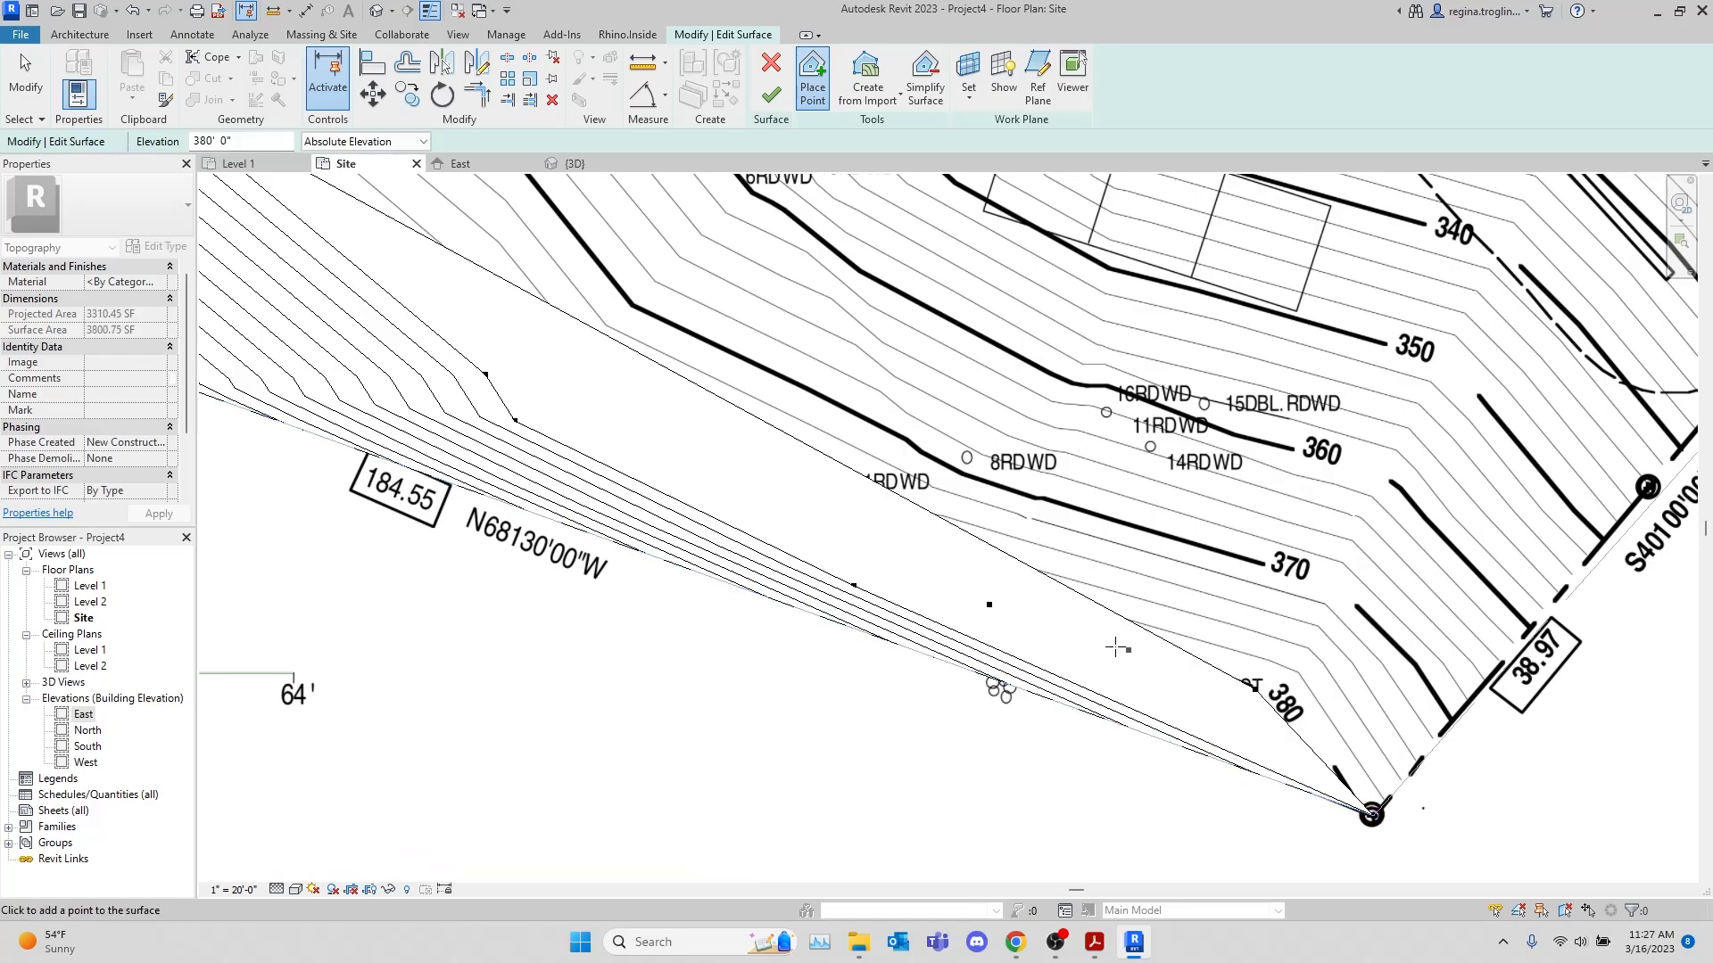
Place surface points at 370' 0" along the western part of the 370 contour, starting at the 104.64 property line
middle_drag(859, 567, 1040, 637)
scroll(1041, 637, down, 2)
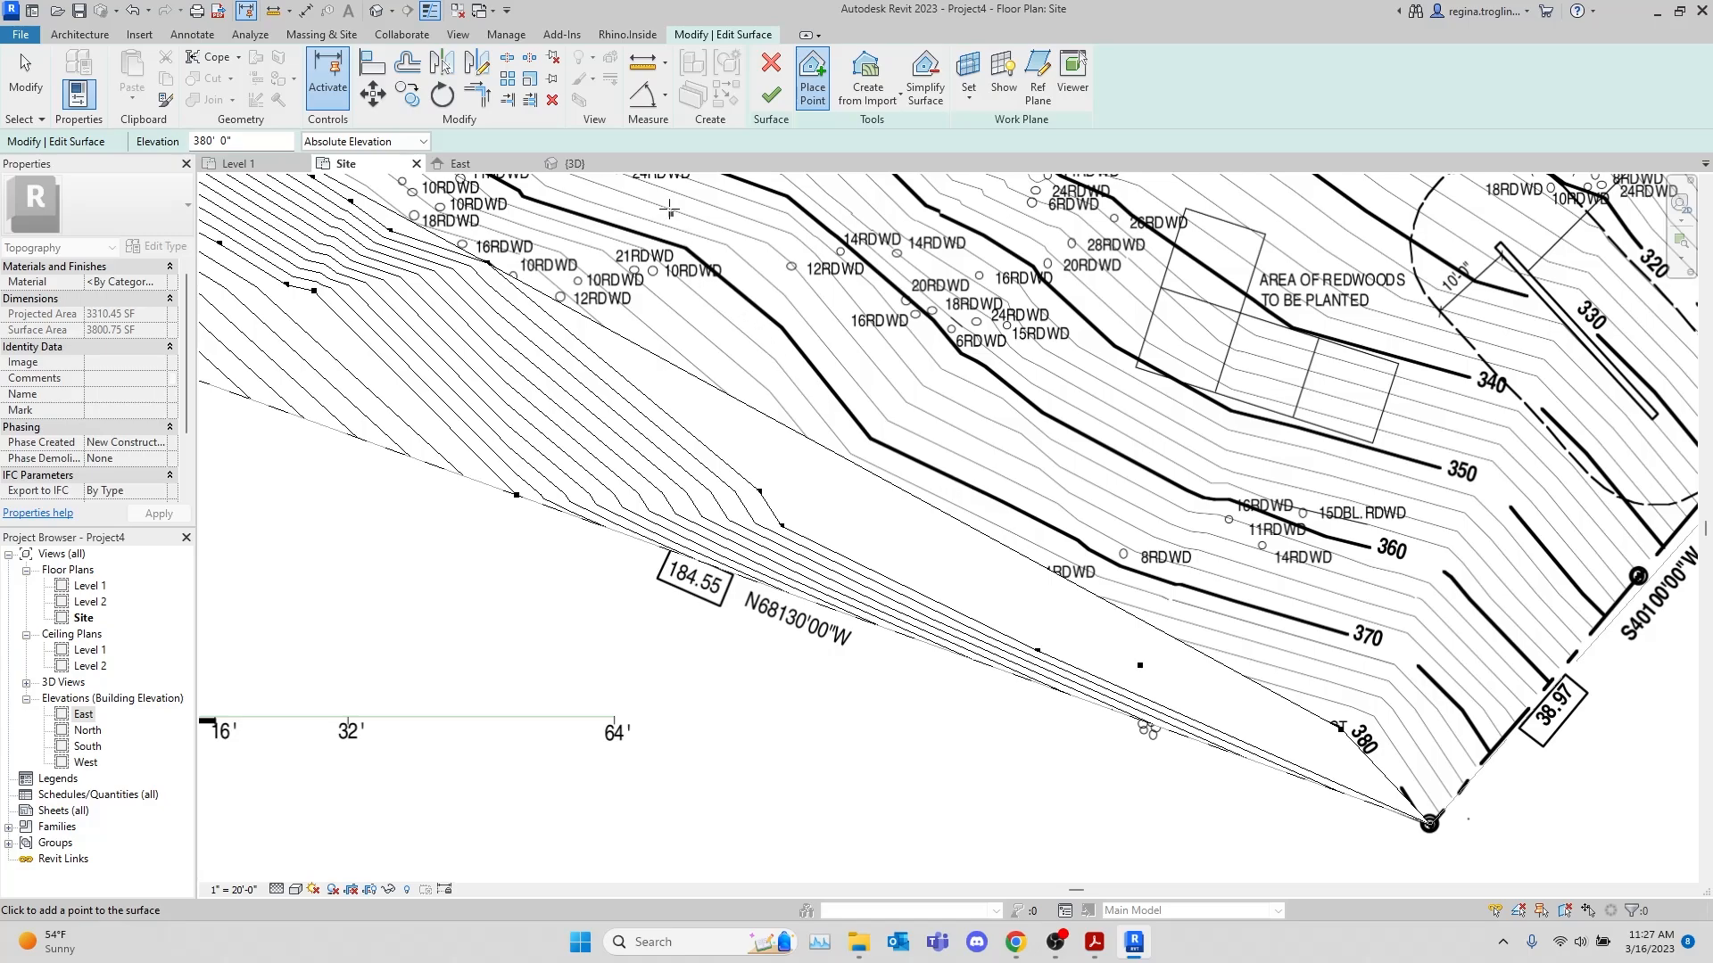
middle_drag(928, 333, 942, 464)
middle_drag(838, 341, 948, 583)
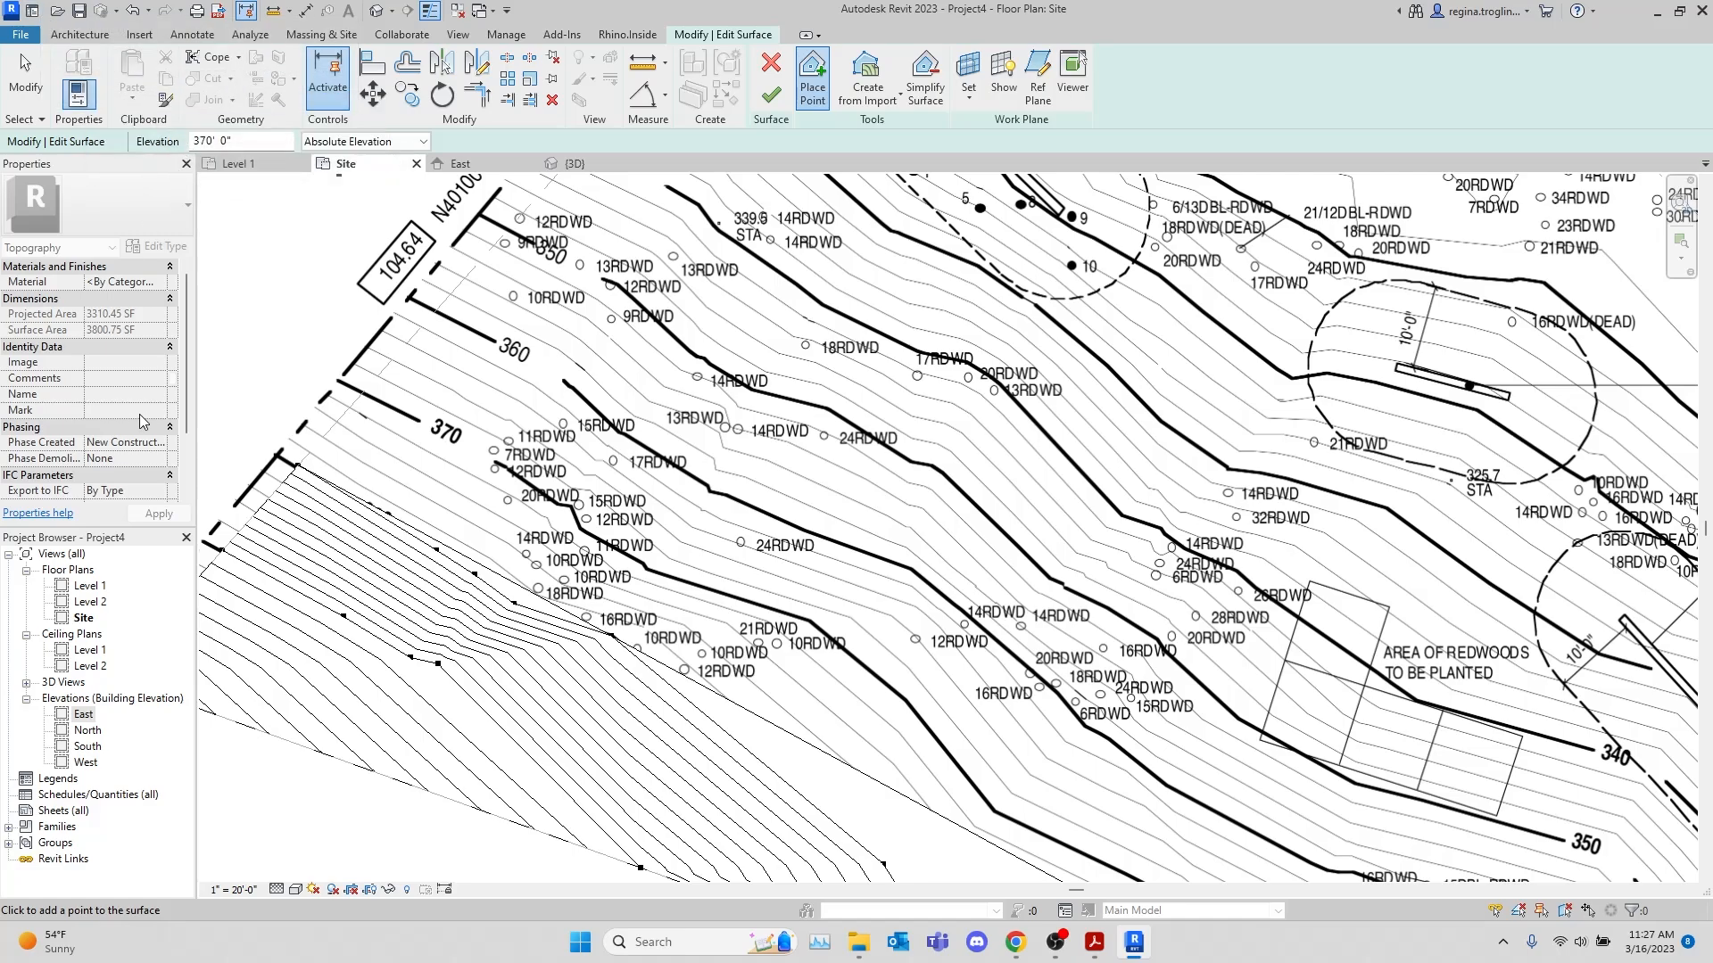
click(365, 393)
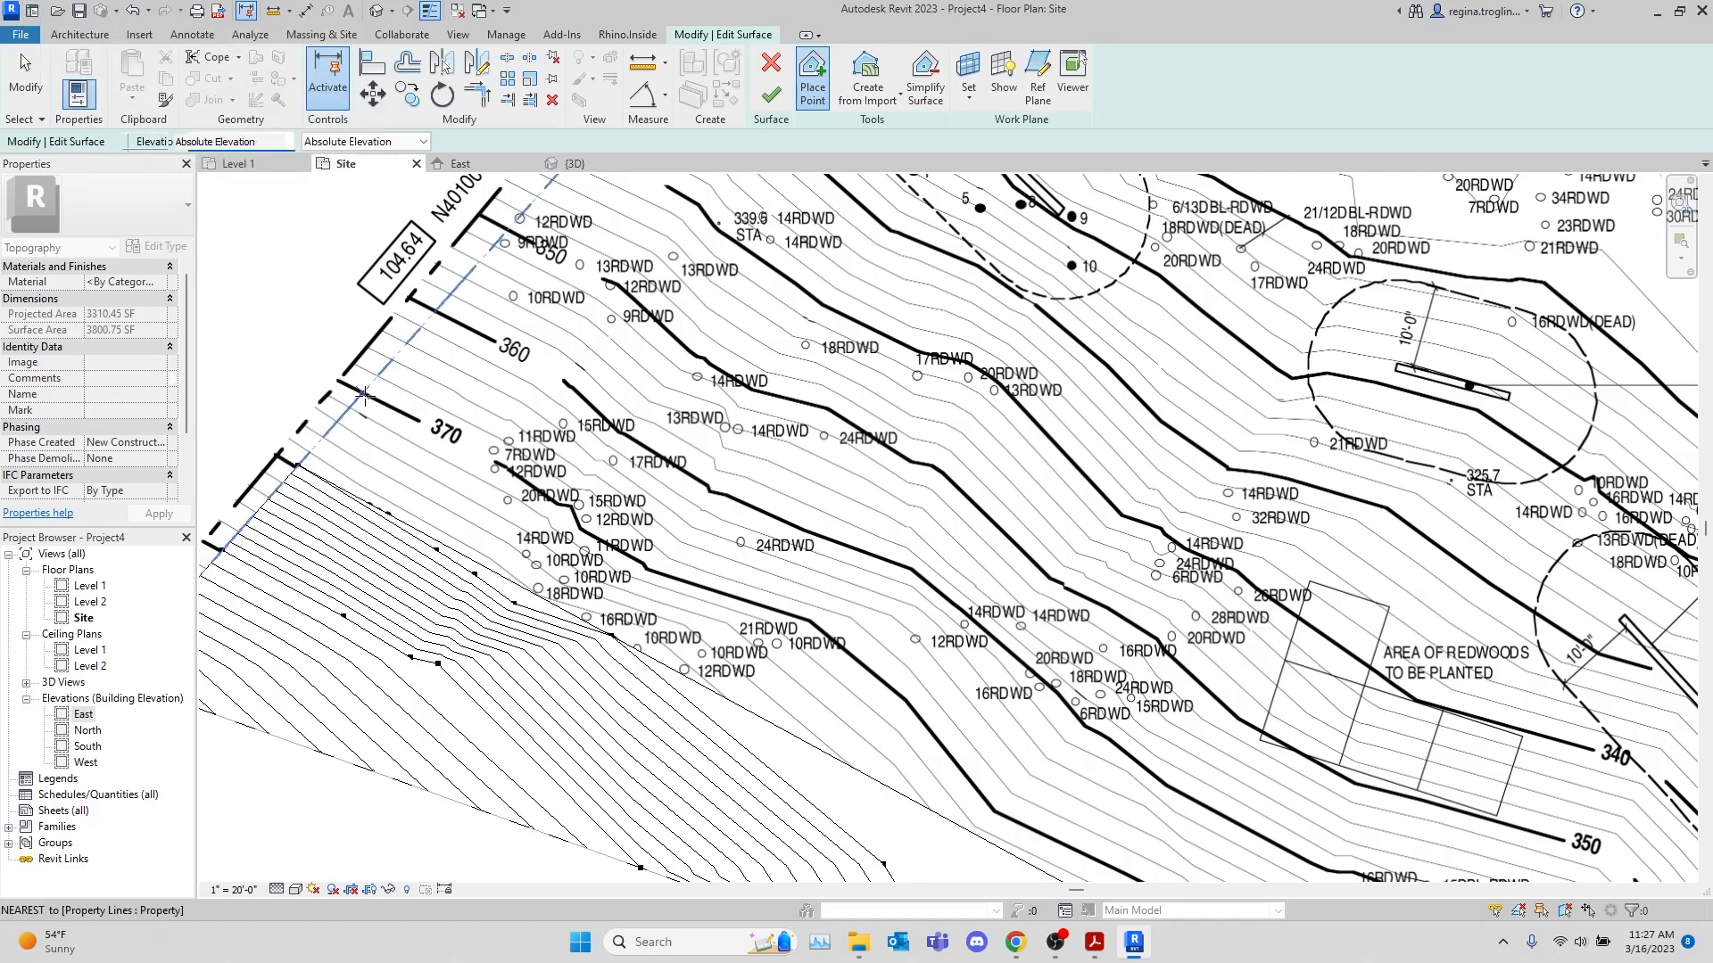
click(502, 464)
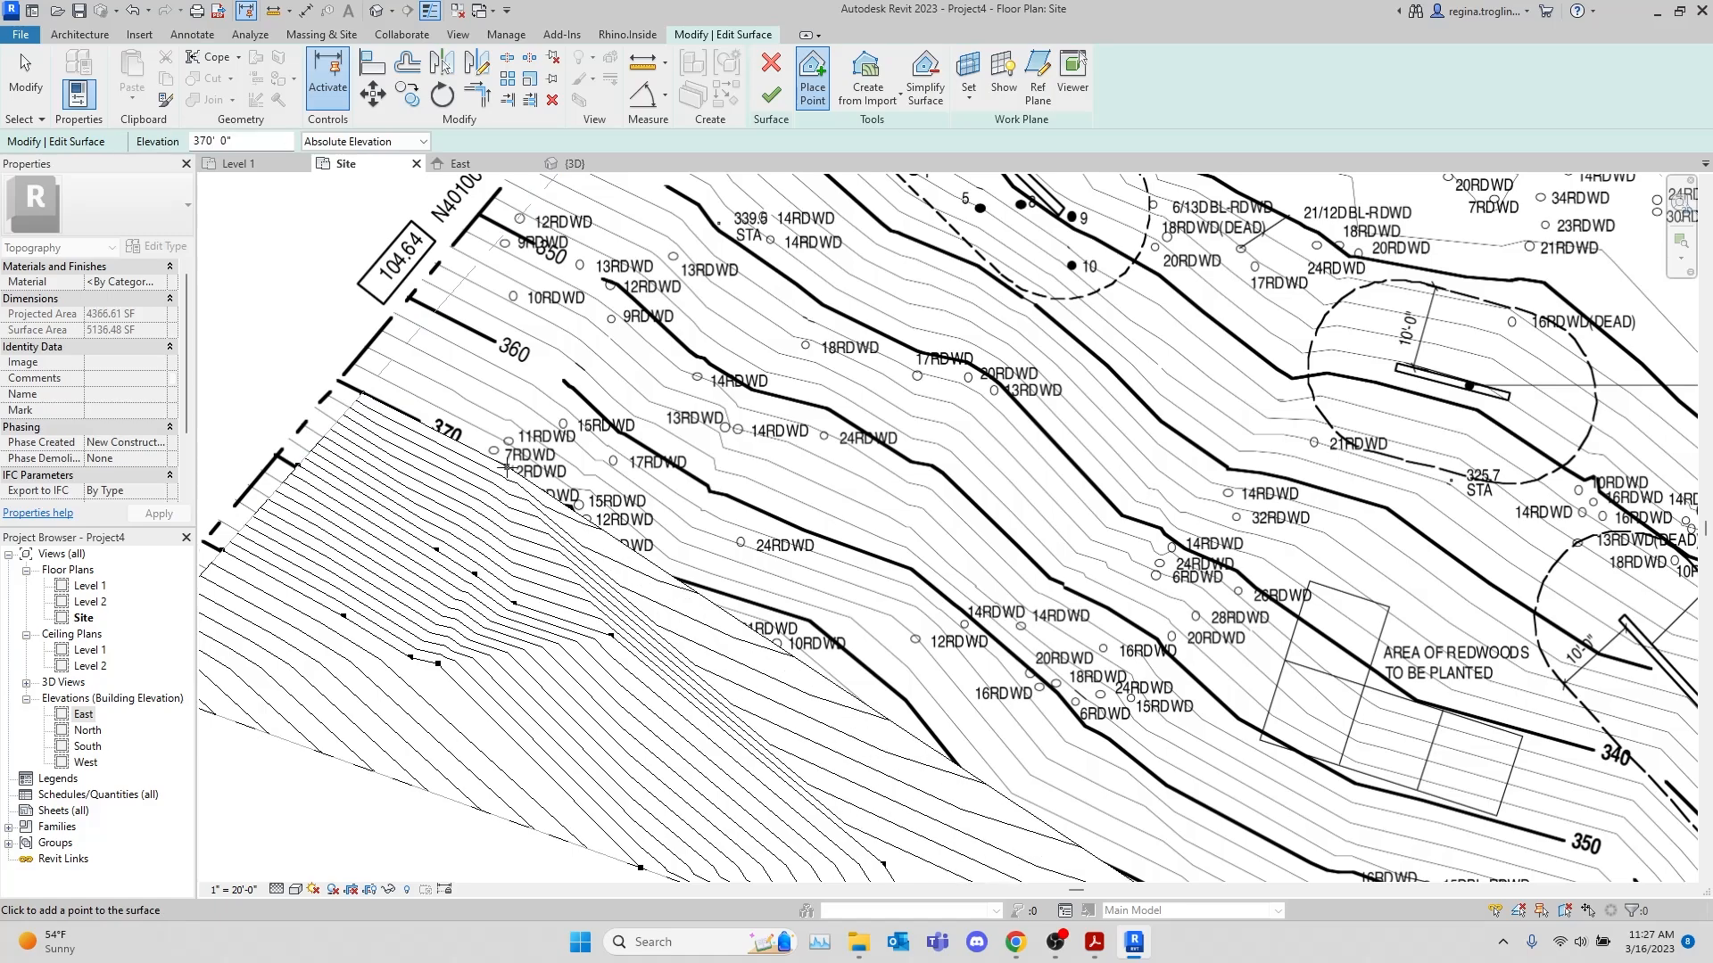
scroll(502, 464, up, 3)
click(581, 544)
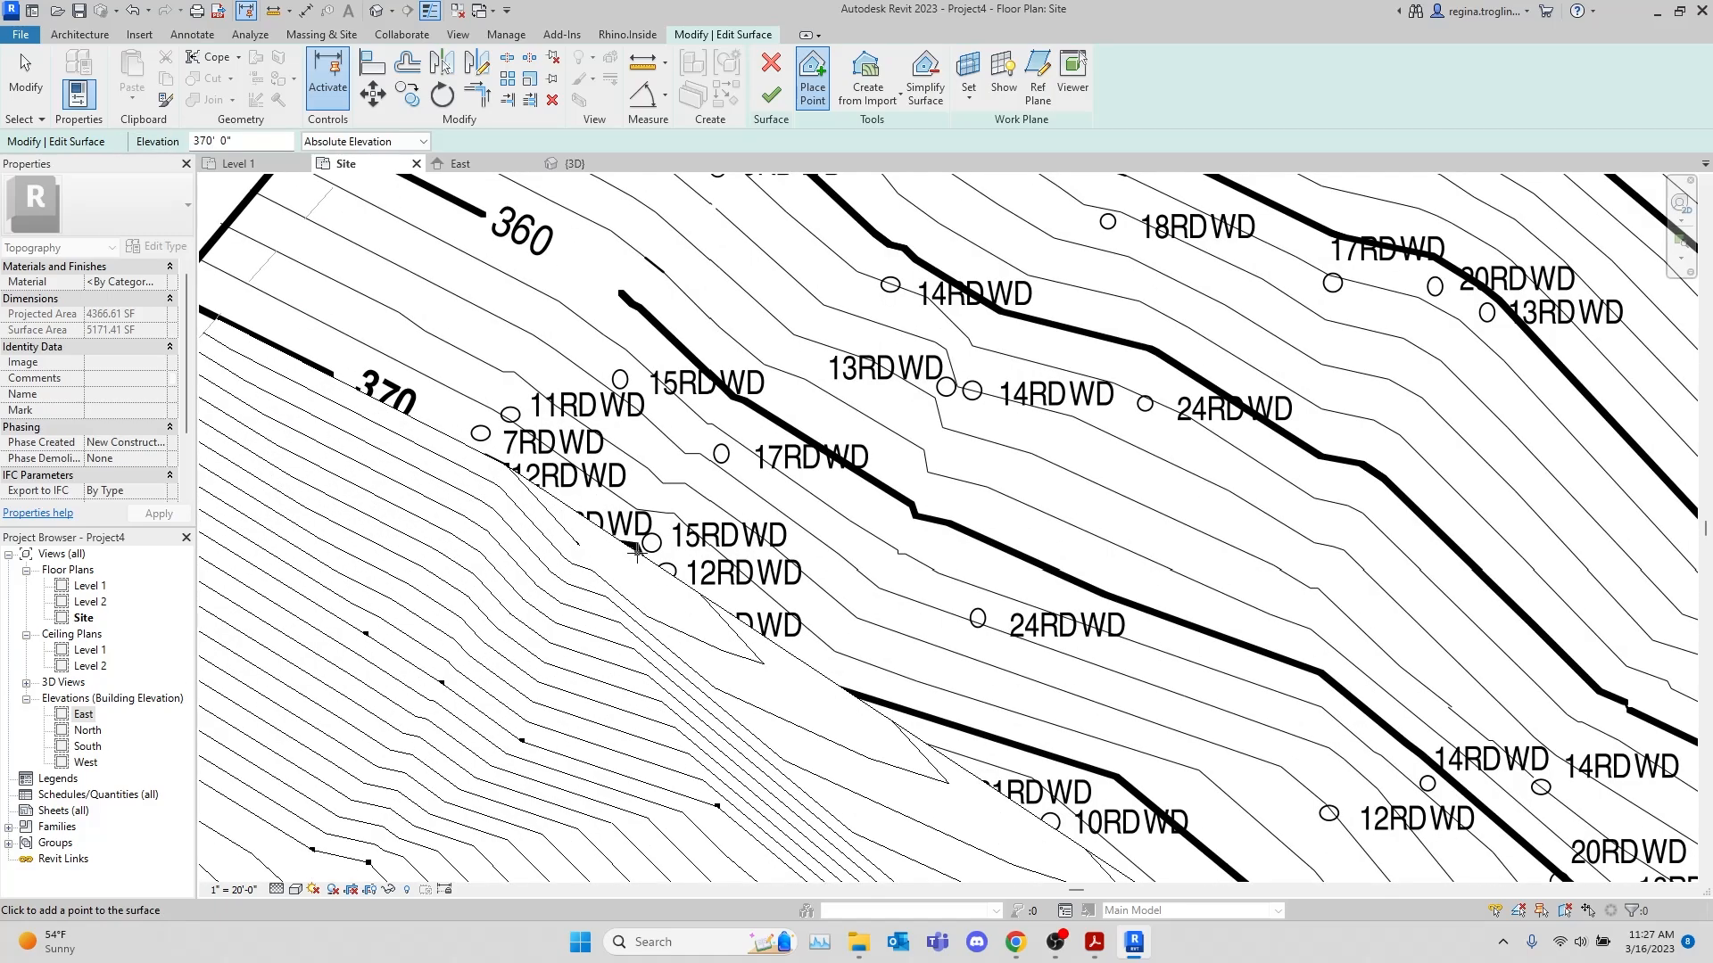
click(638, 545)
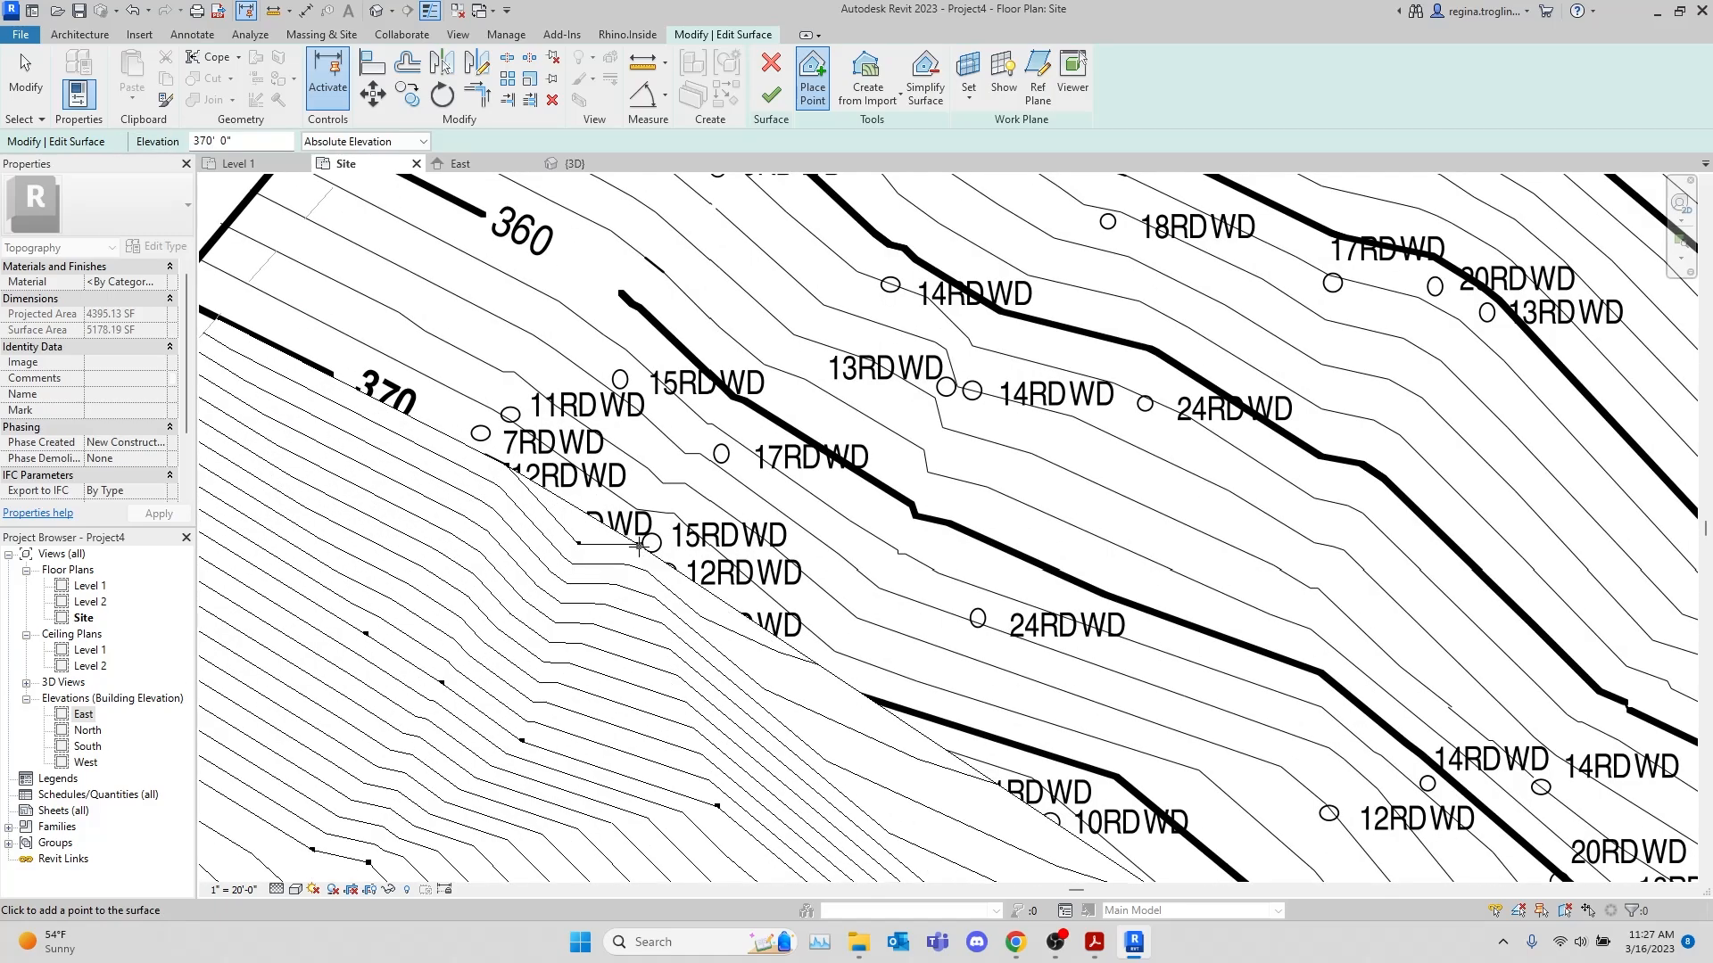
click(780, 691)
click(1122, 776)
Continue the 370' points along the rest of the 370 contour to the 38.97 property line
middle_drag(1444, 852, 1002, 276)
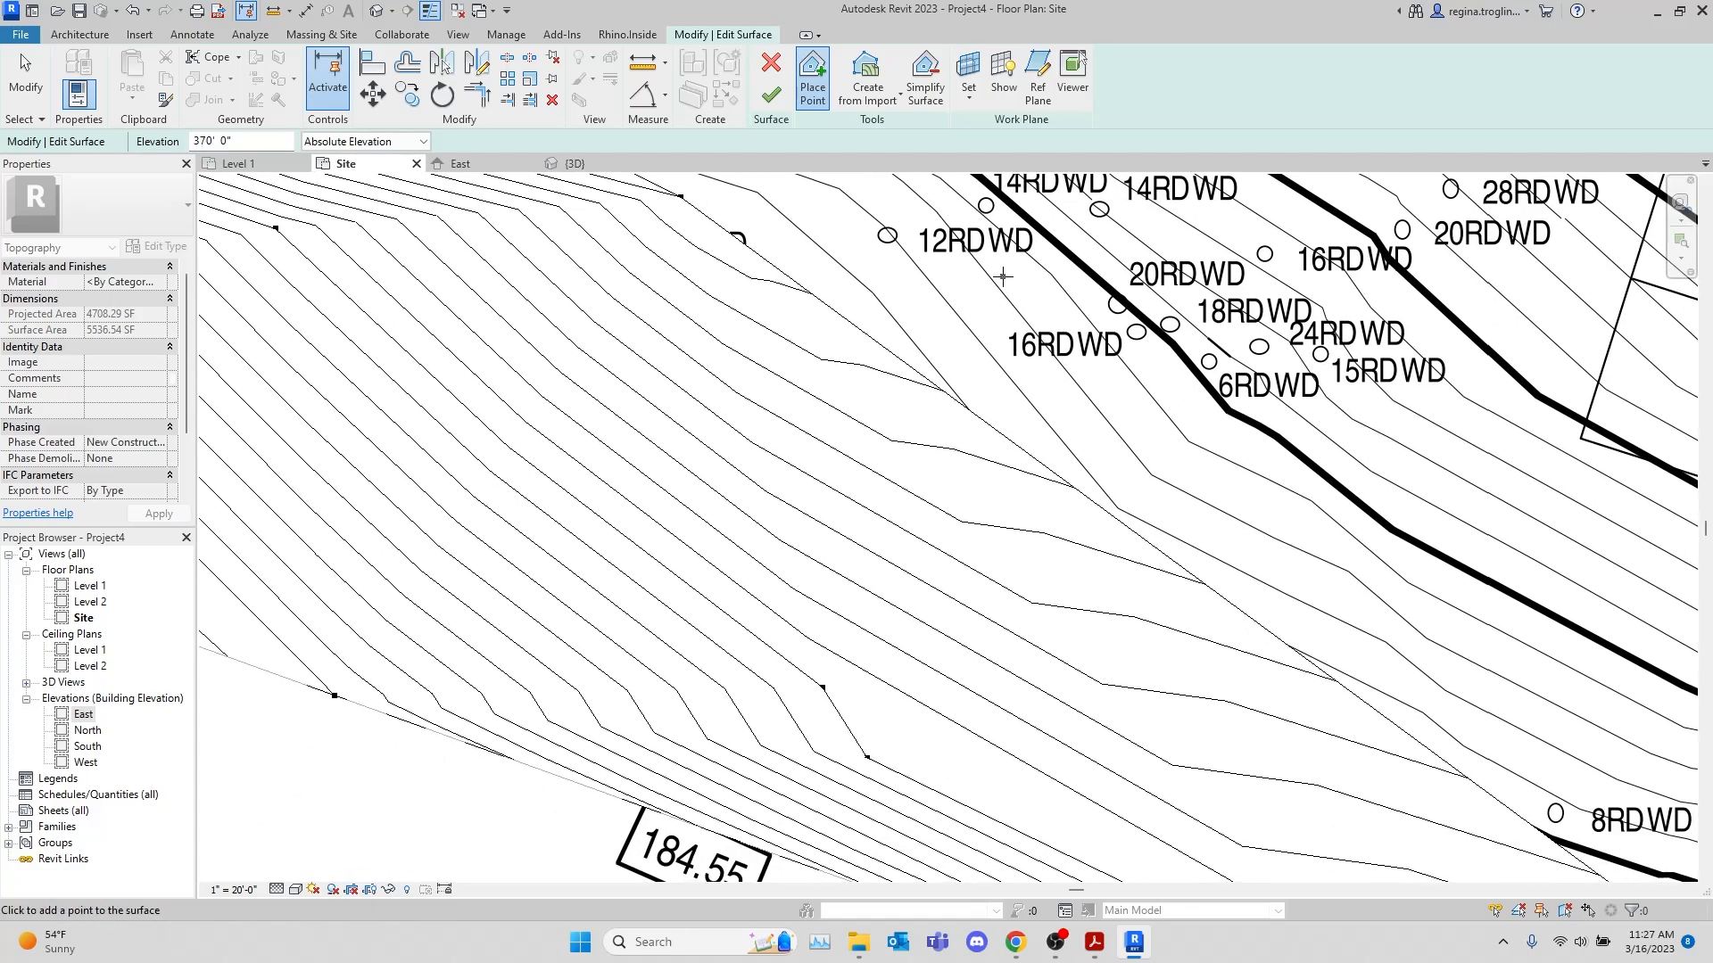
click(1004, 471)
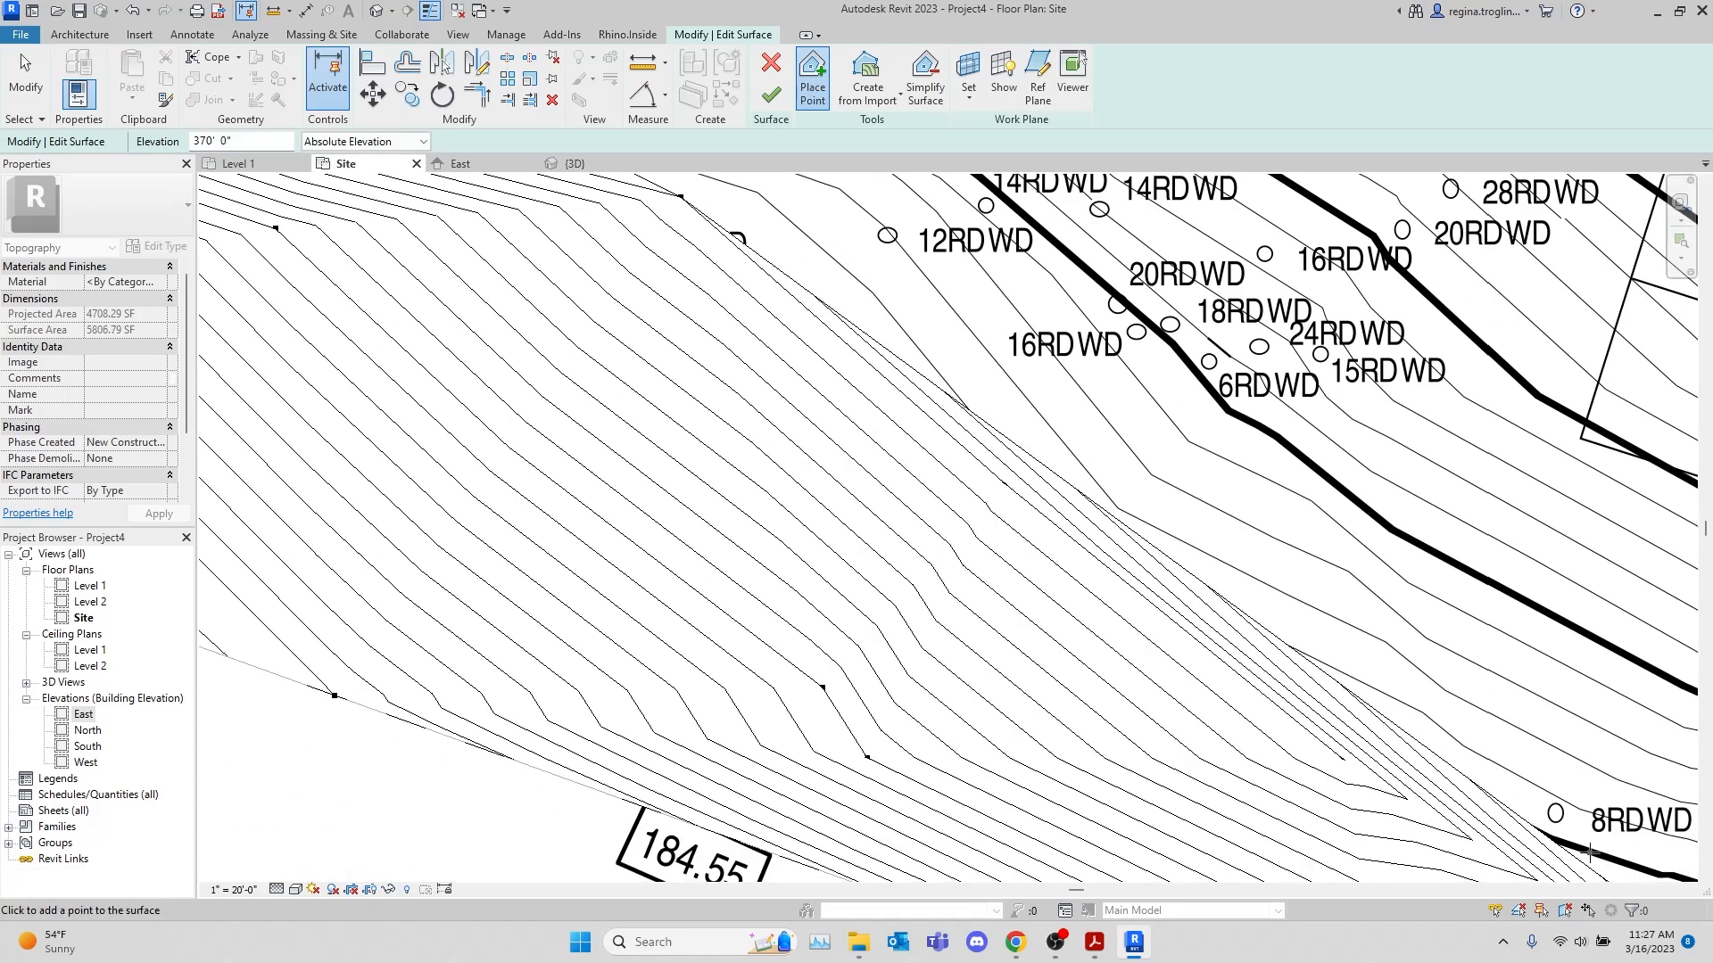
middle_drag(1589, 854, 583, 249)
click(902, 389)
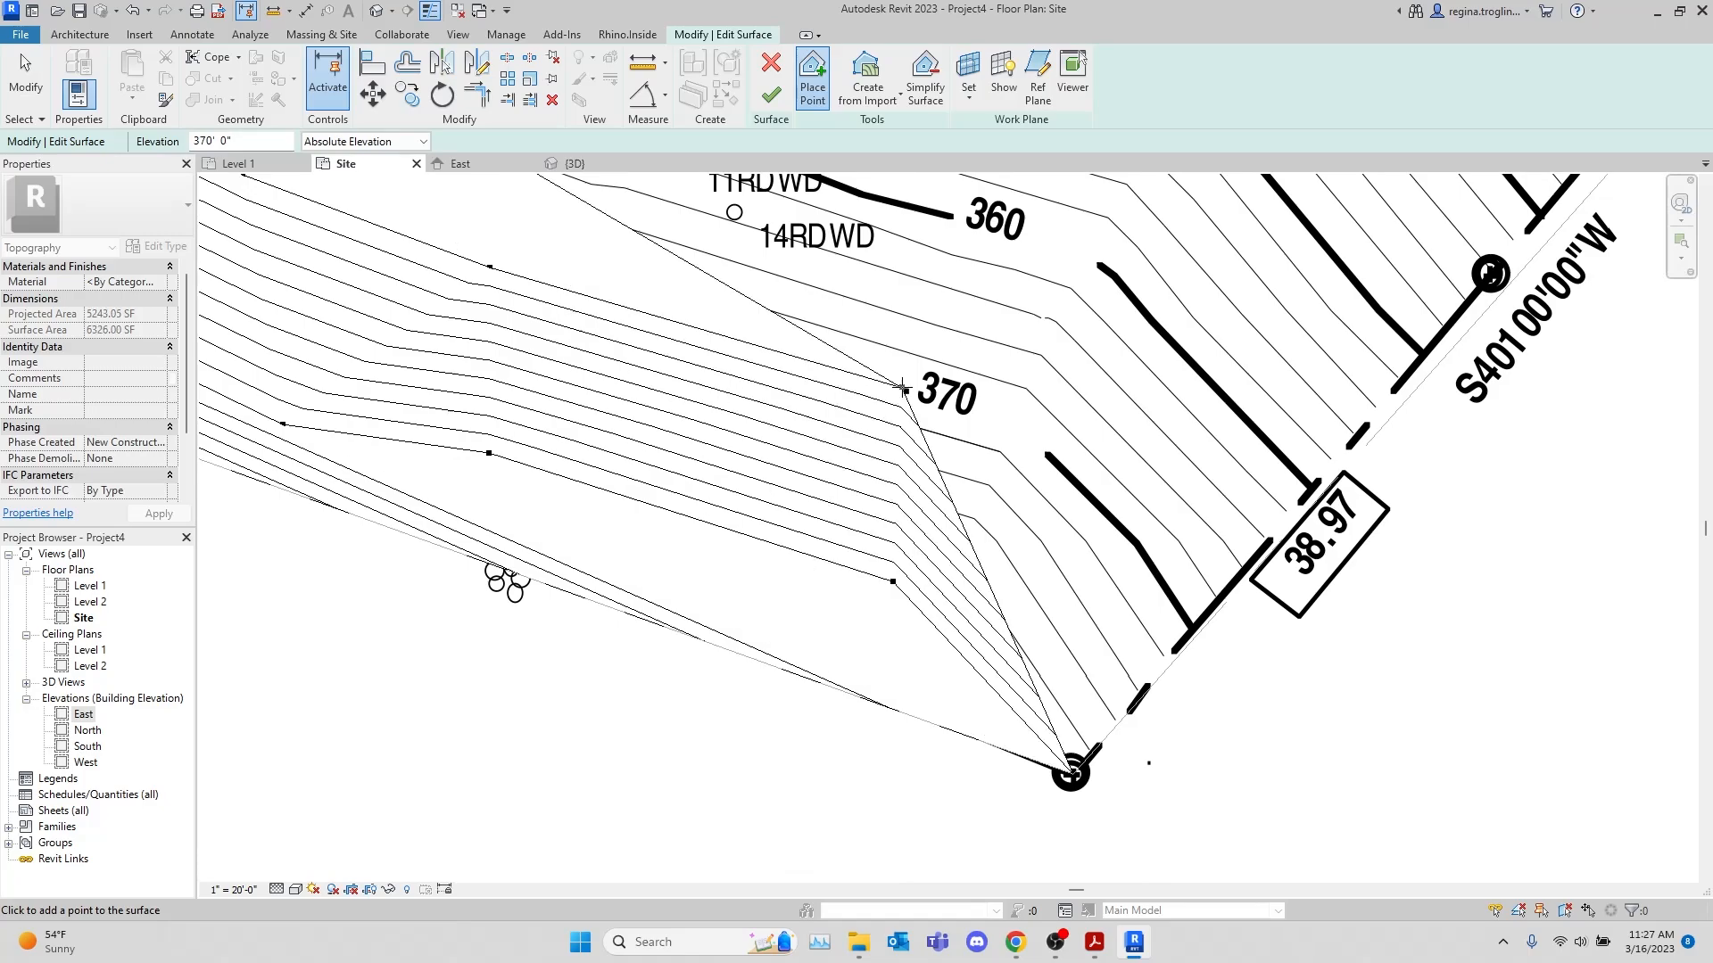
click(1049, 455)
click(1201, 629)
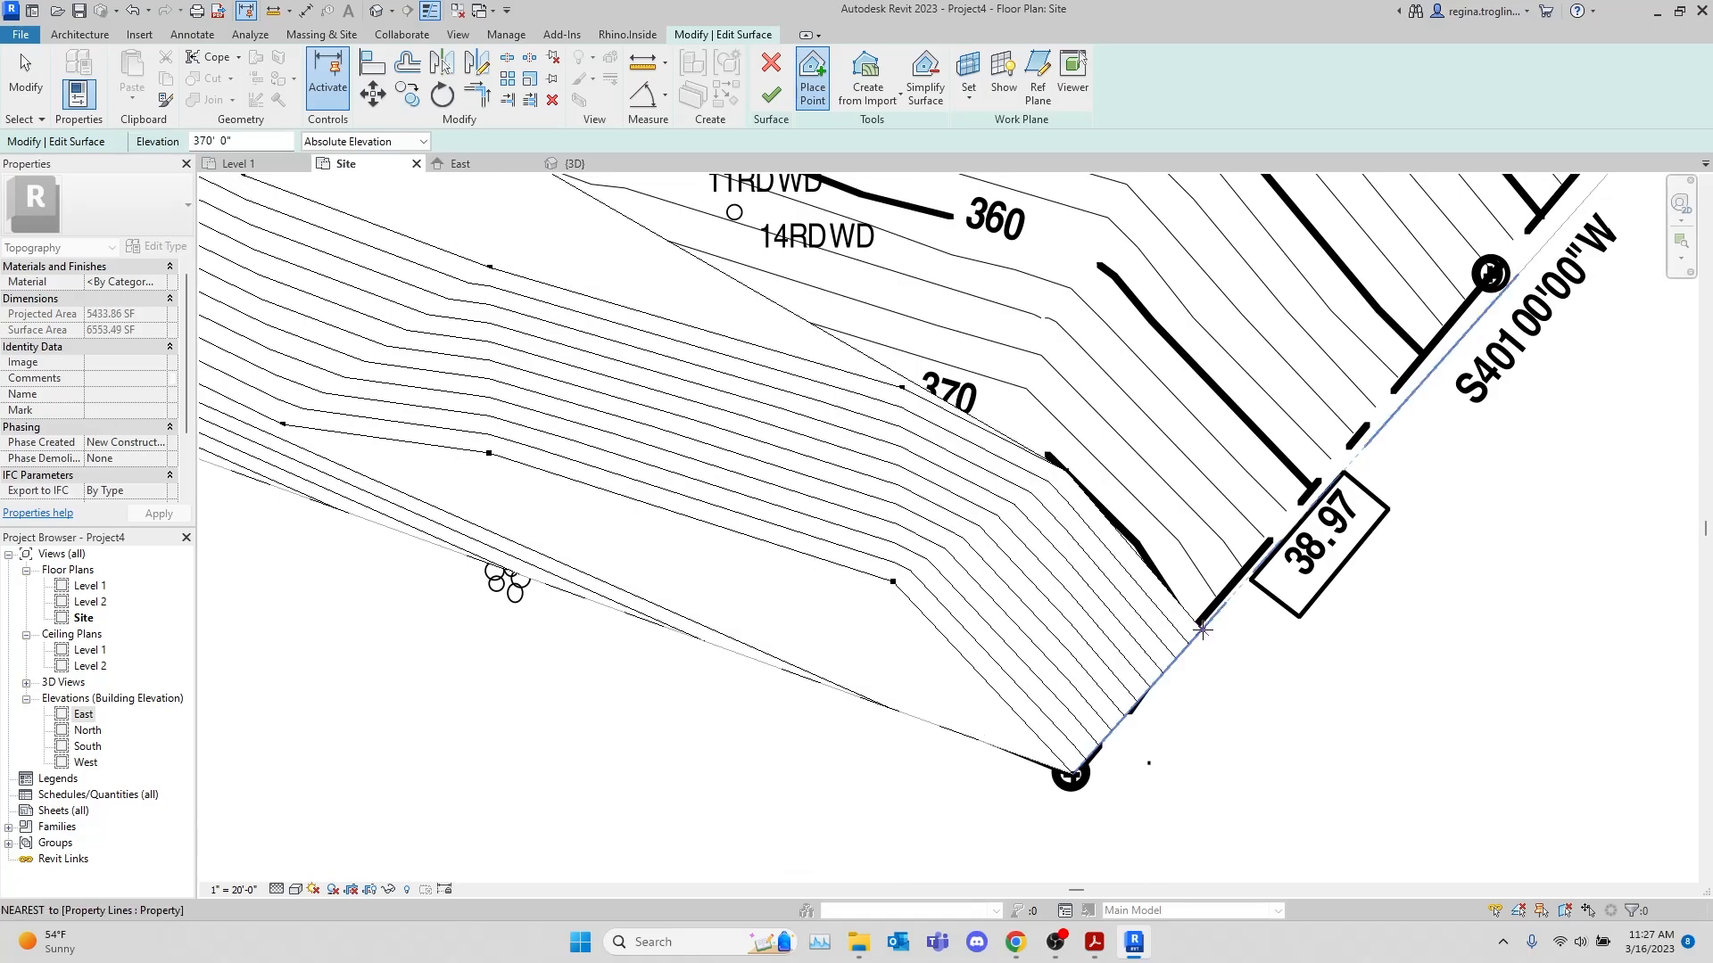
Set the Site view's visual style to Wireframe and finish the toposurface edit
click(297, 892)
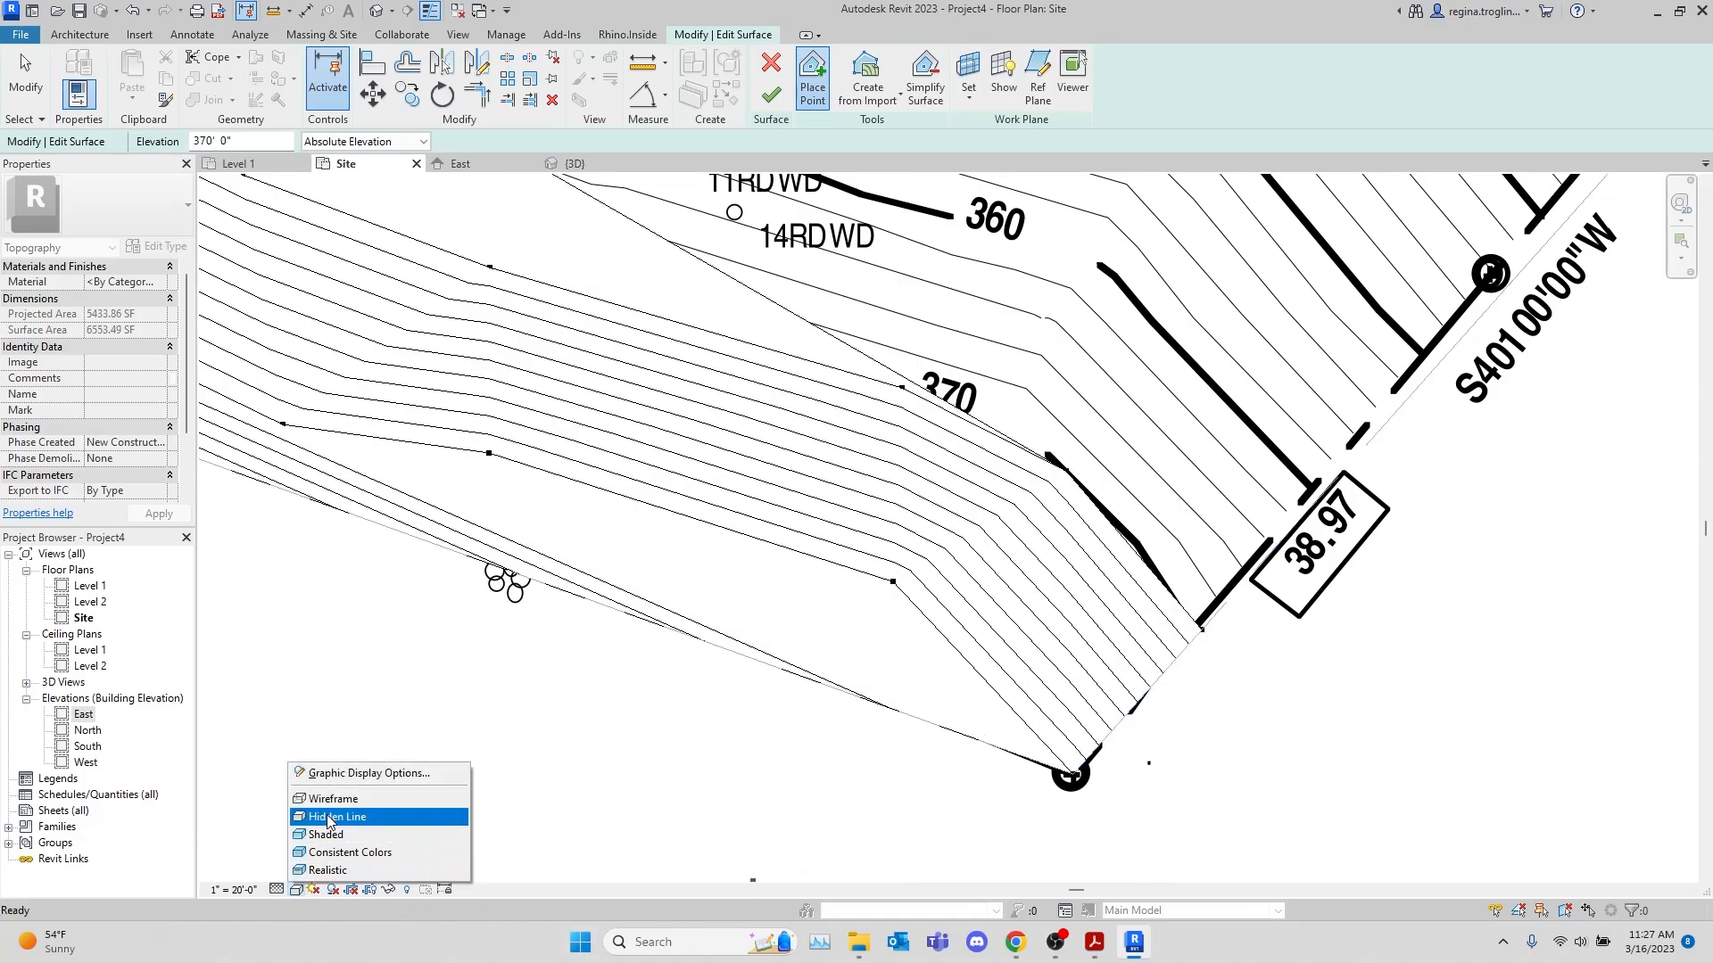
click(343, 801)
scroll(656, 661, down, 2)
scroll(702, 542, down, 2)
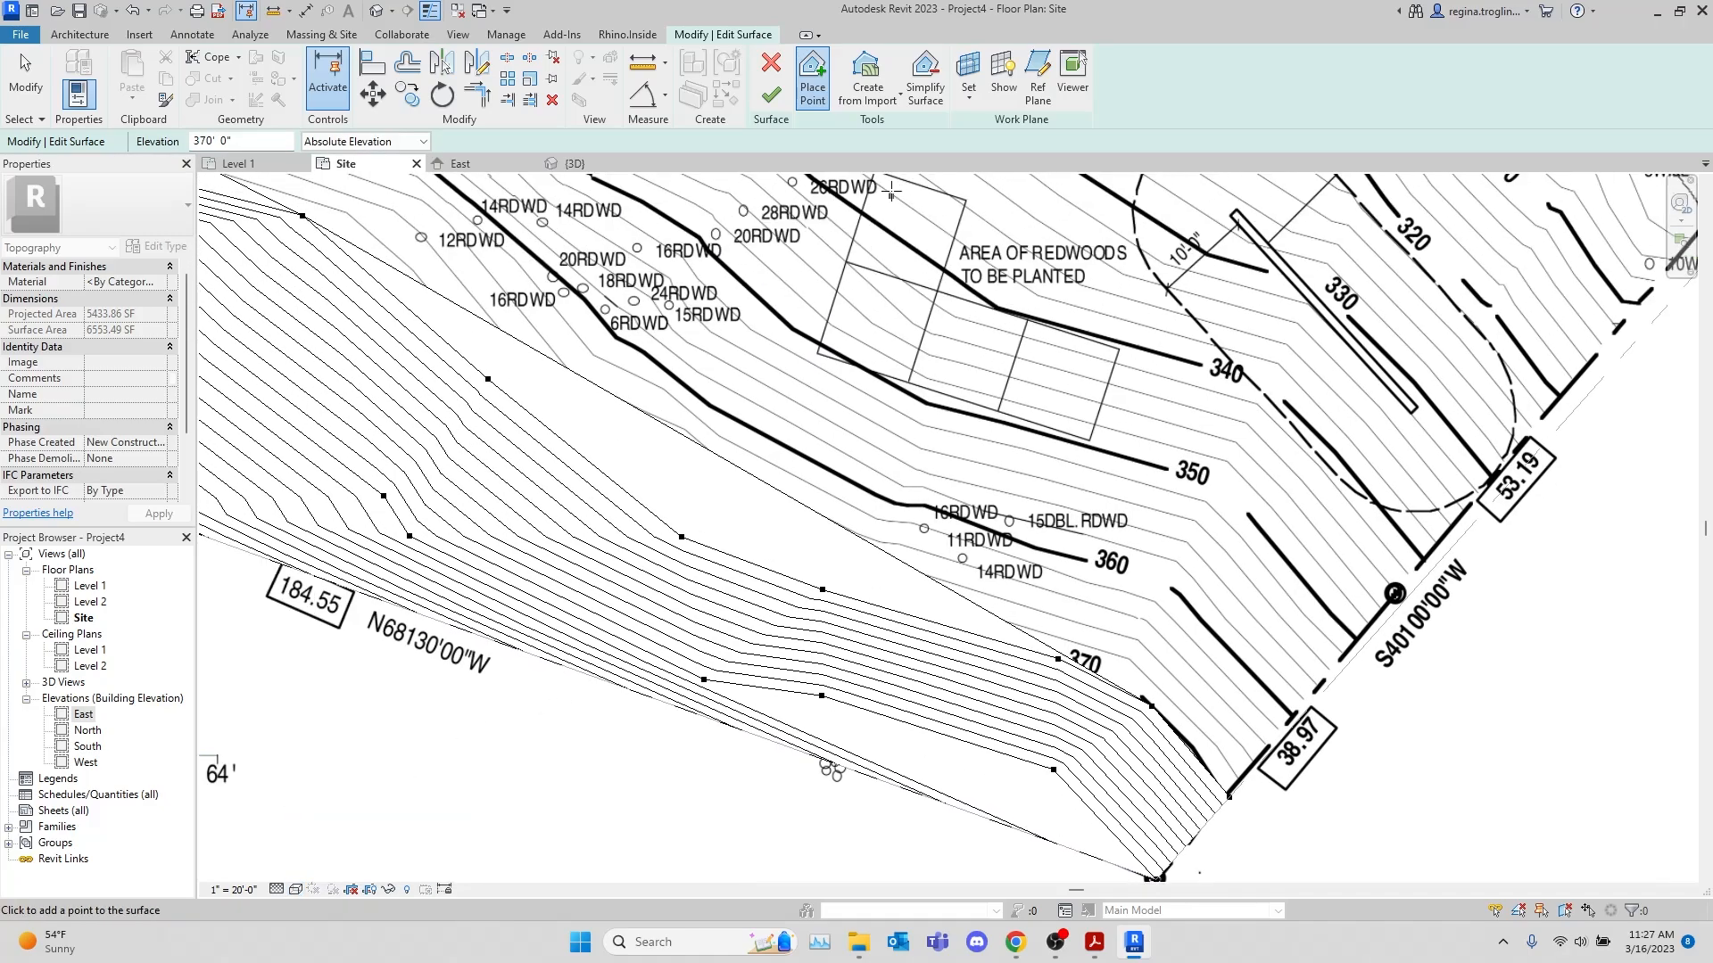
click(770, 94)
scroll(834, 439, down, 2)
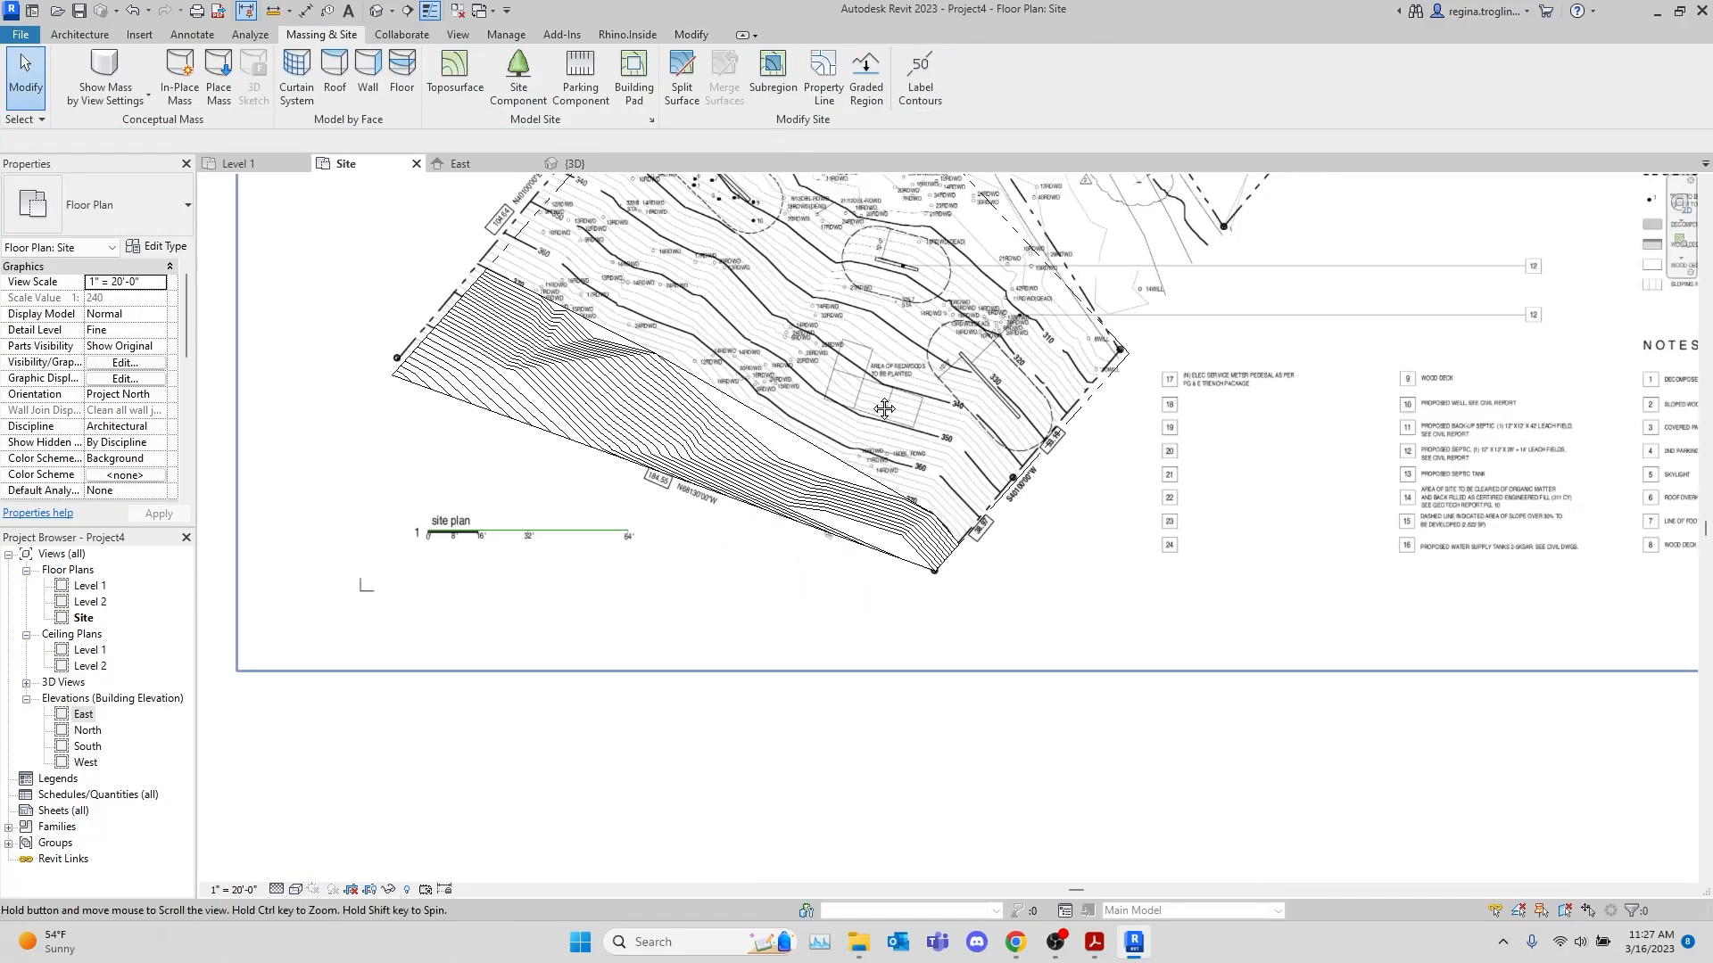
click(737, 769)
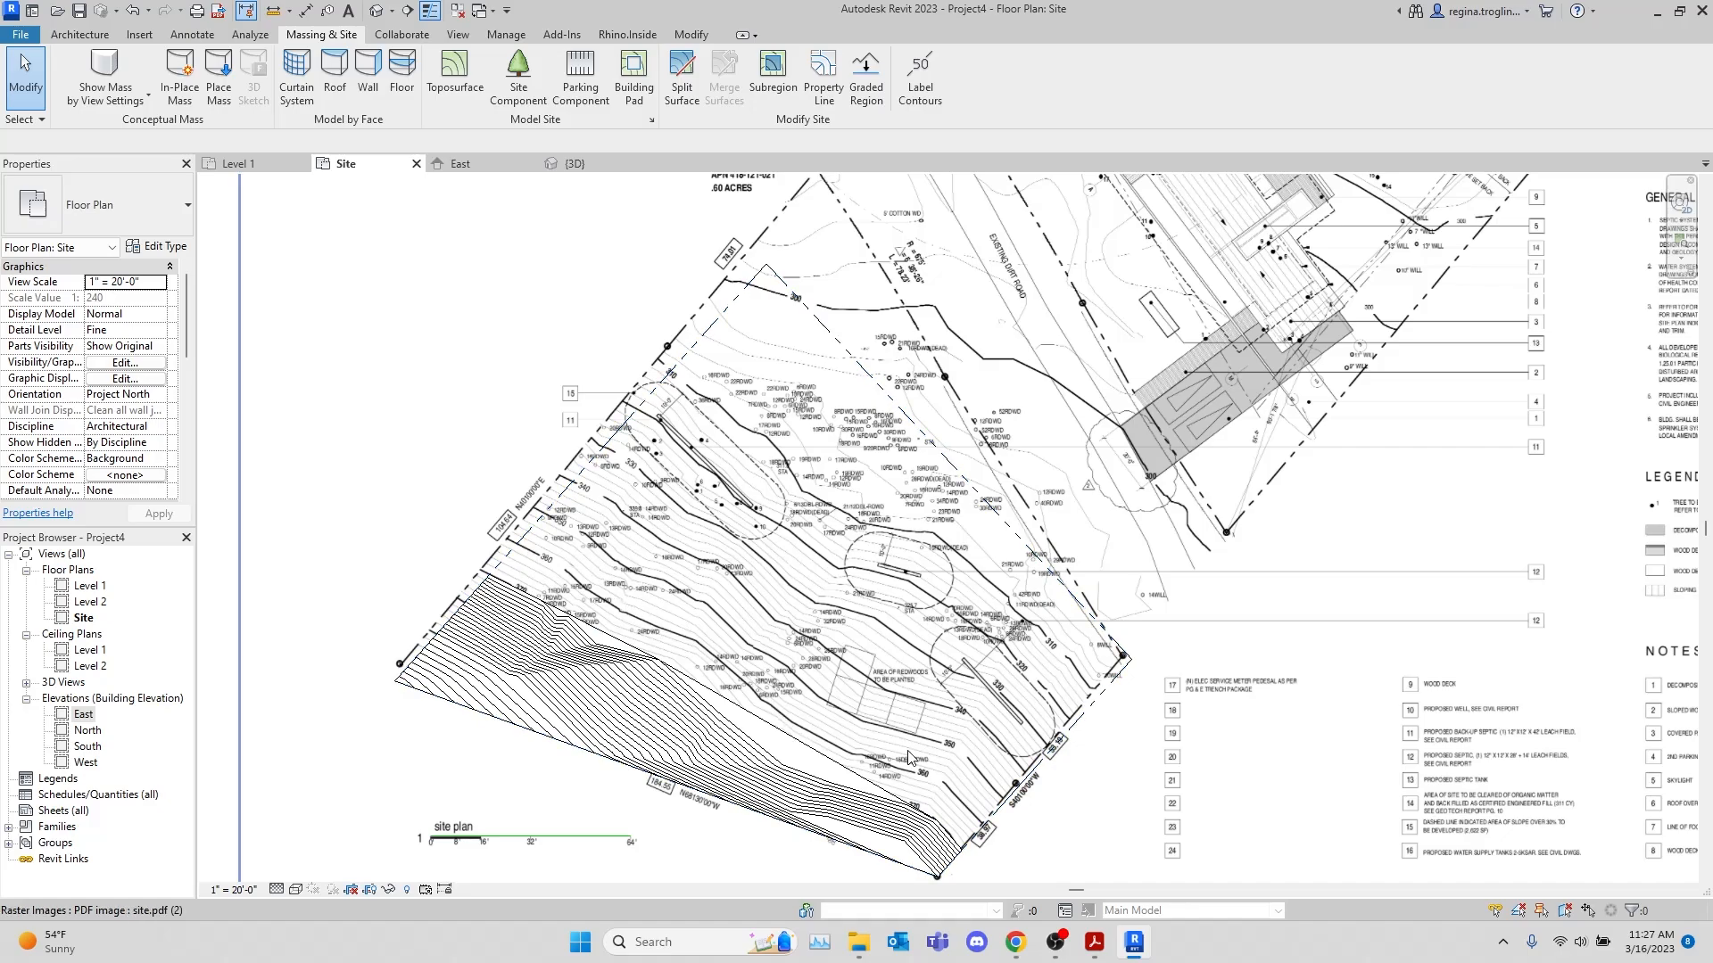
Try to trace the 360 contour with a spline model line starting at the 104.64 property line
scroll(455, 579, up, 5)
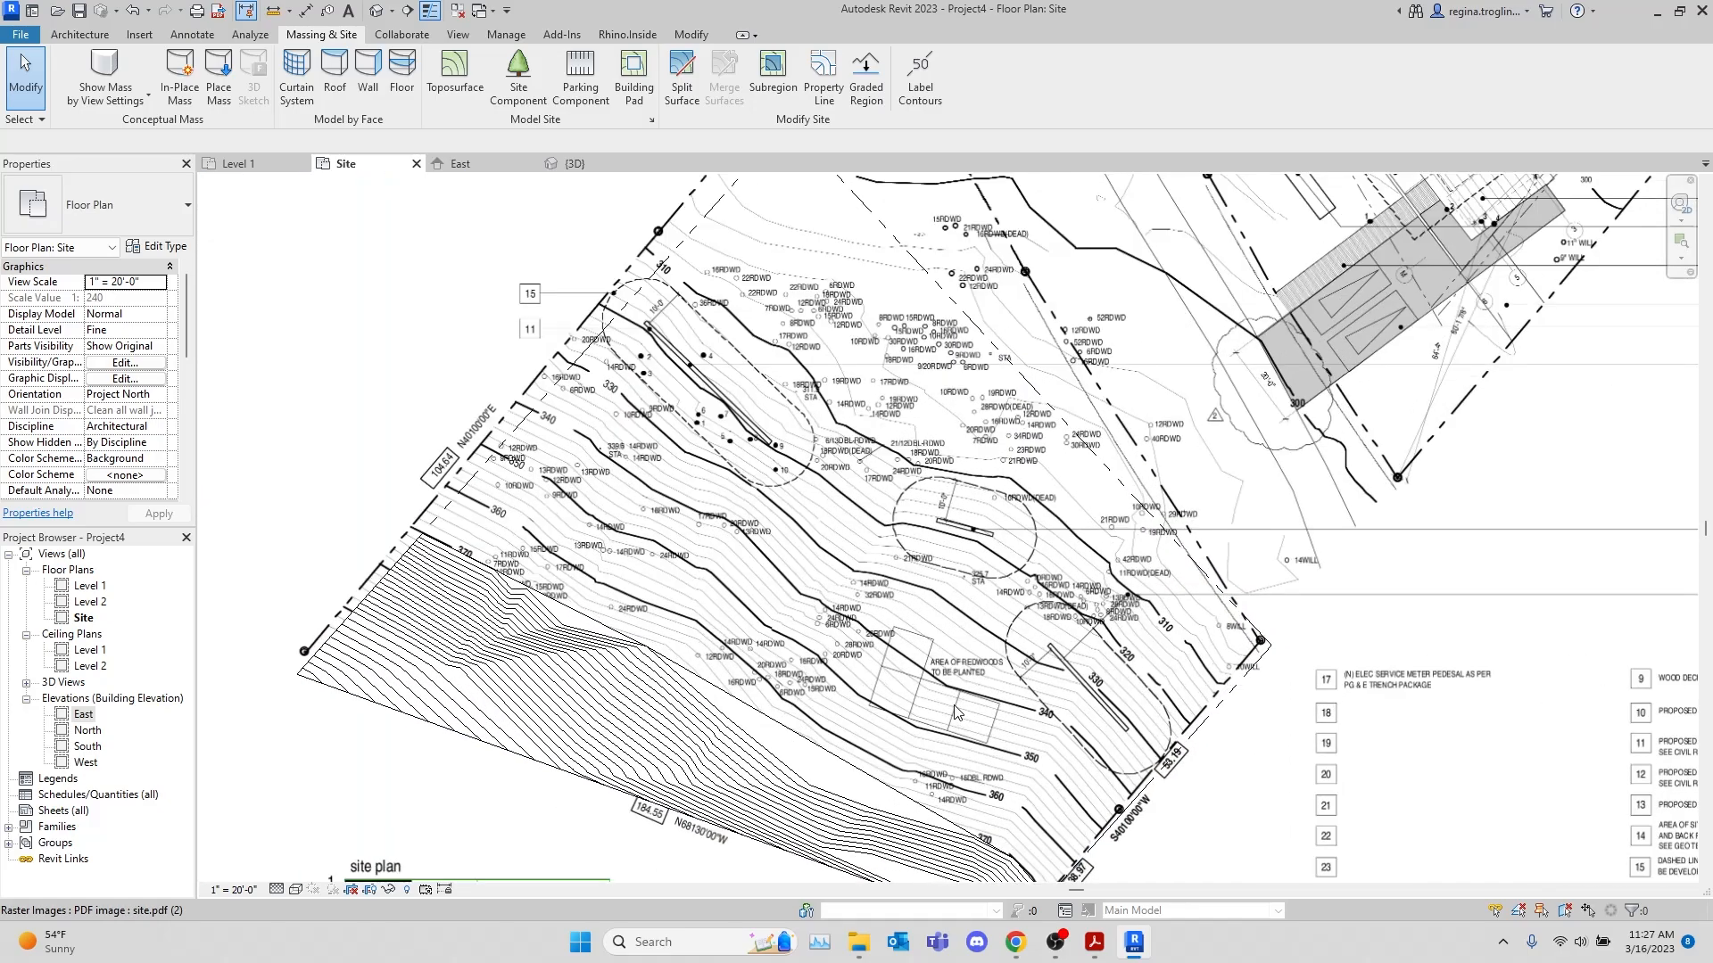
middle_drag(1043, 515, 938, 484)
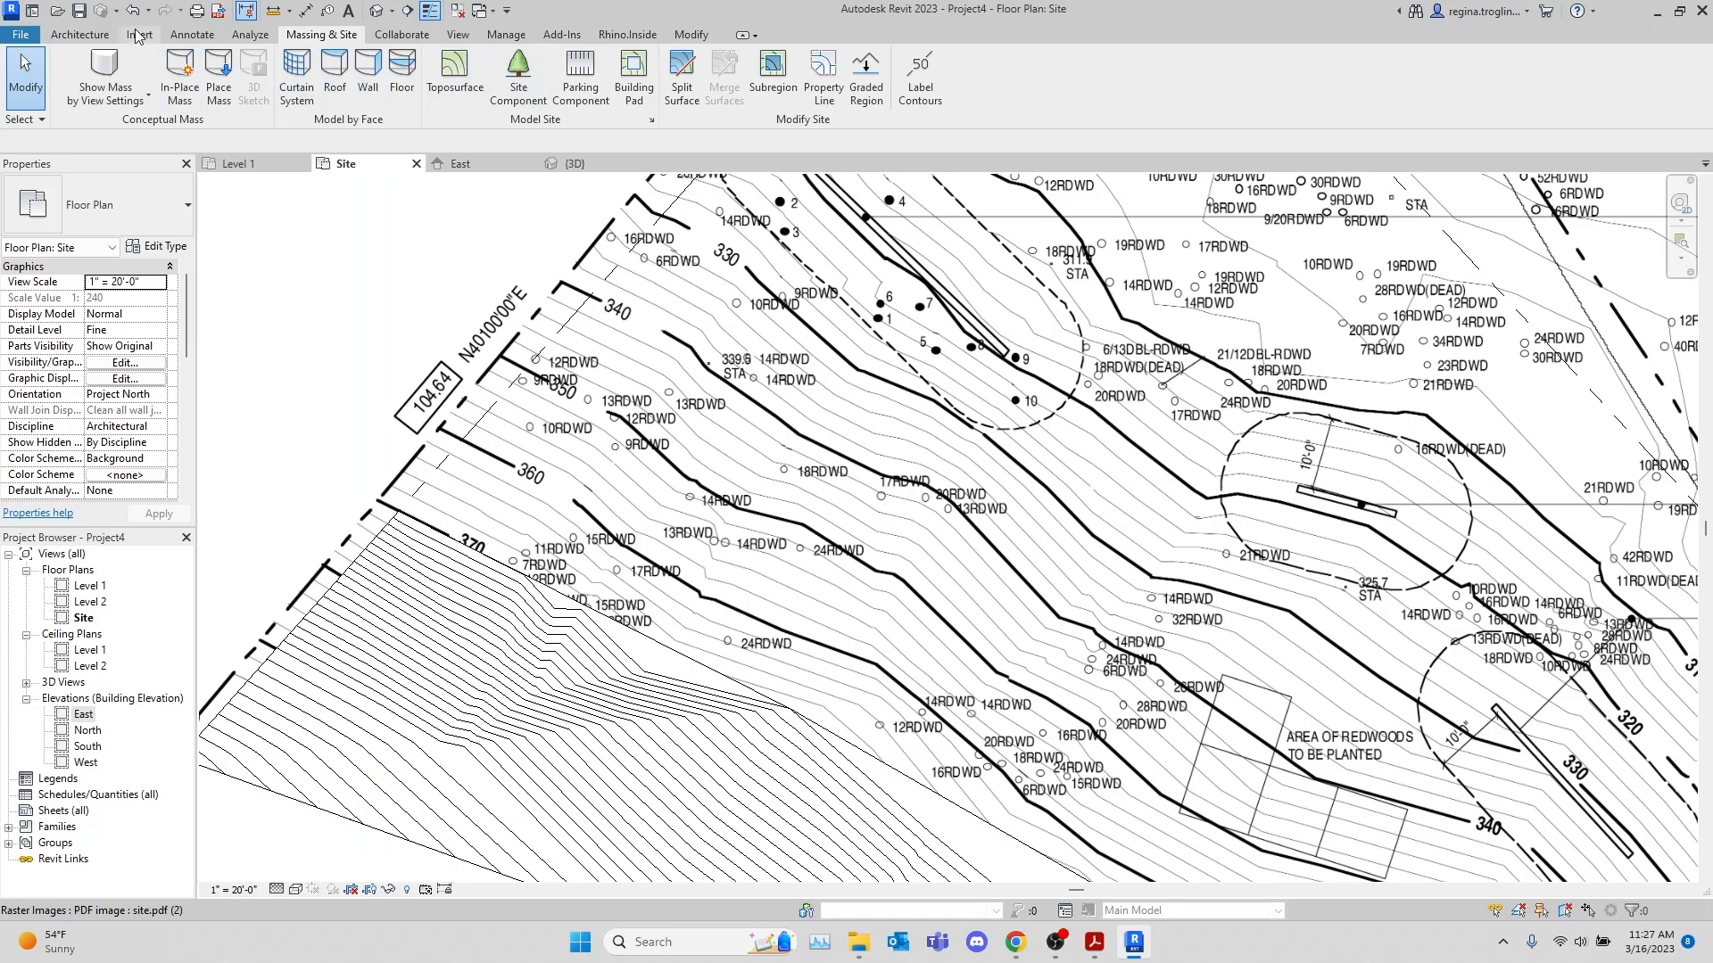
click(79, 34)
click(739, 79)
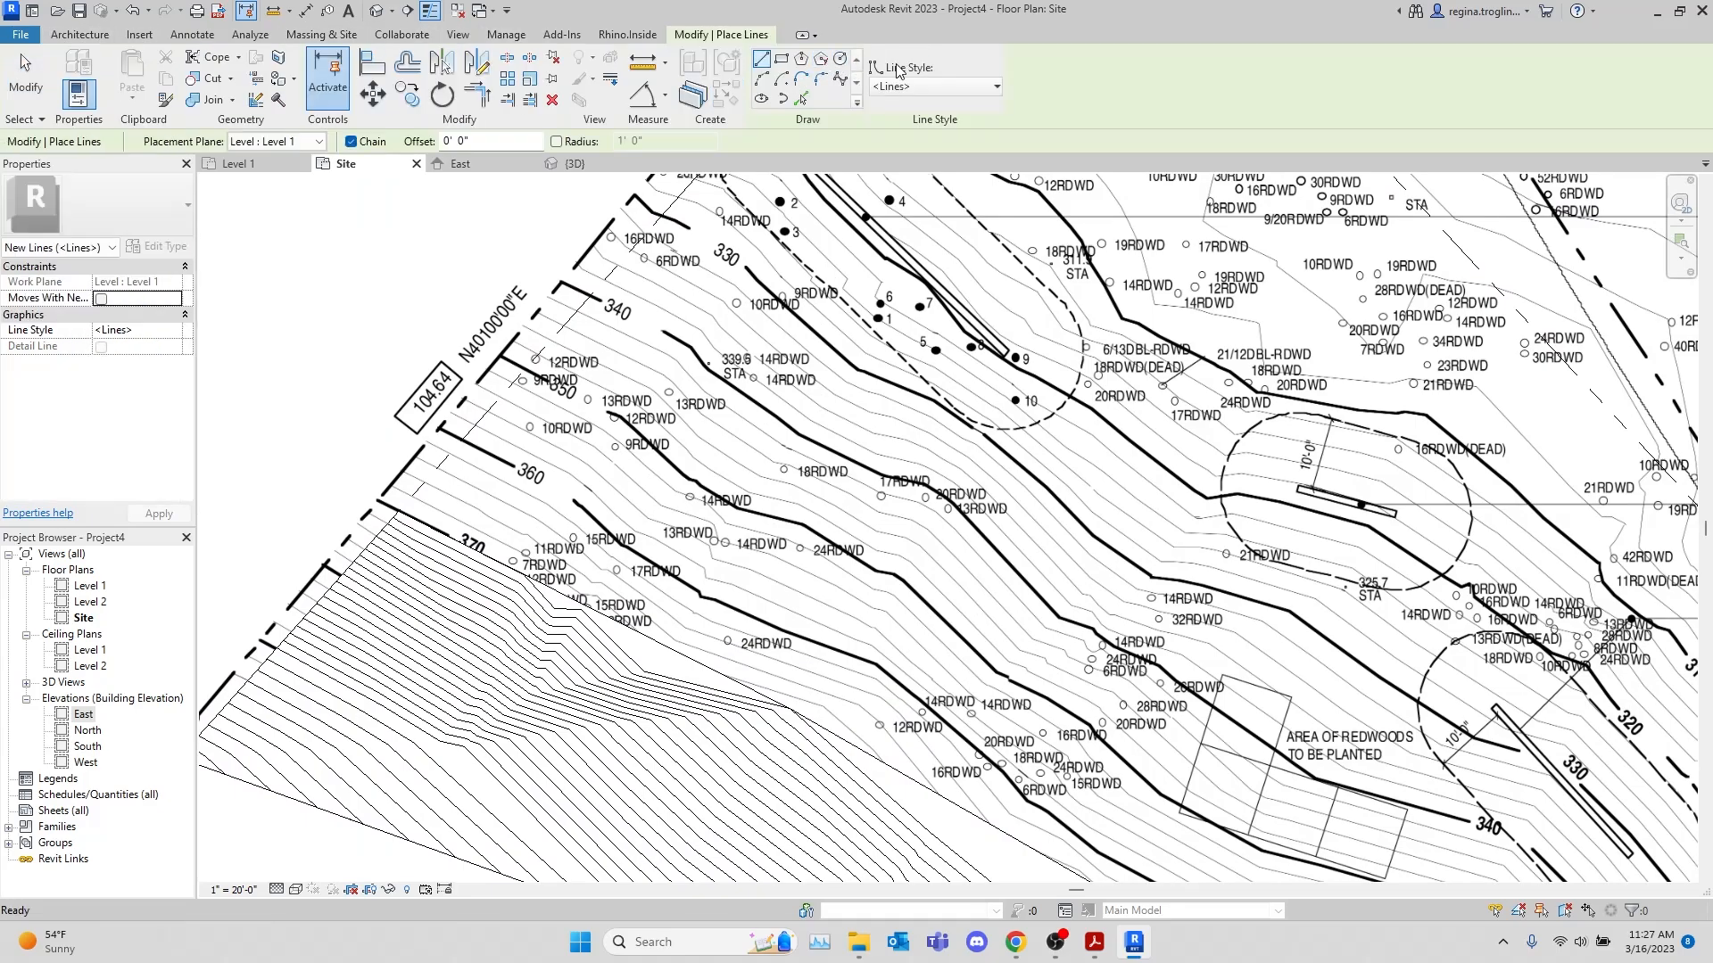
click(840, 79)
scroll(406, 464, up, 3)
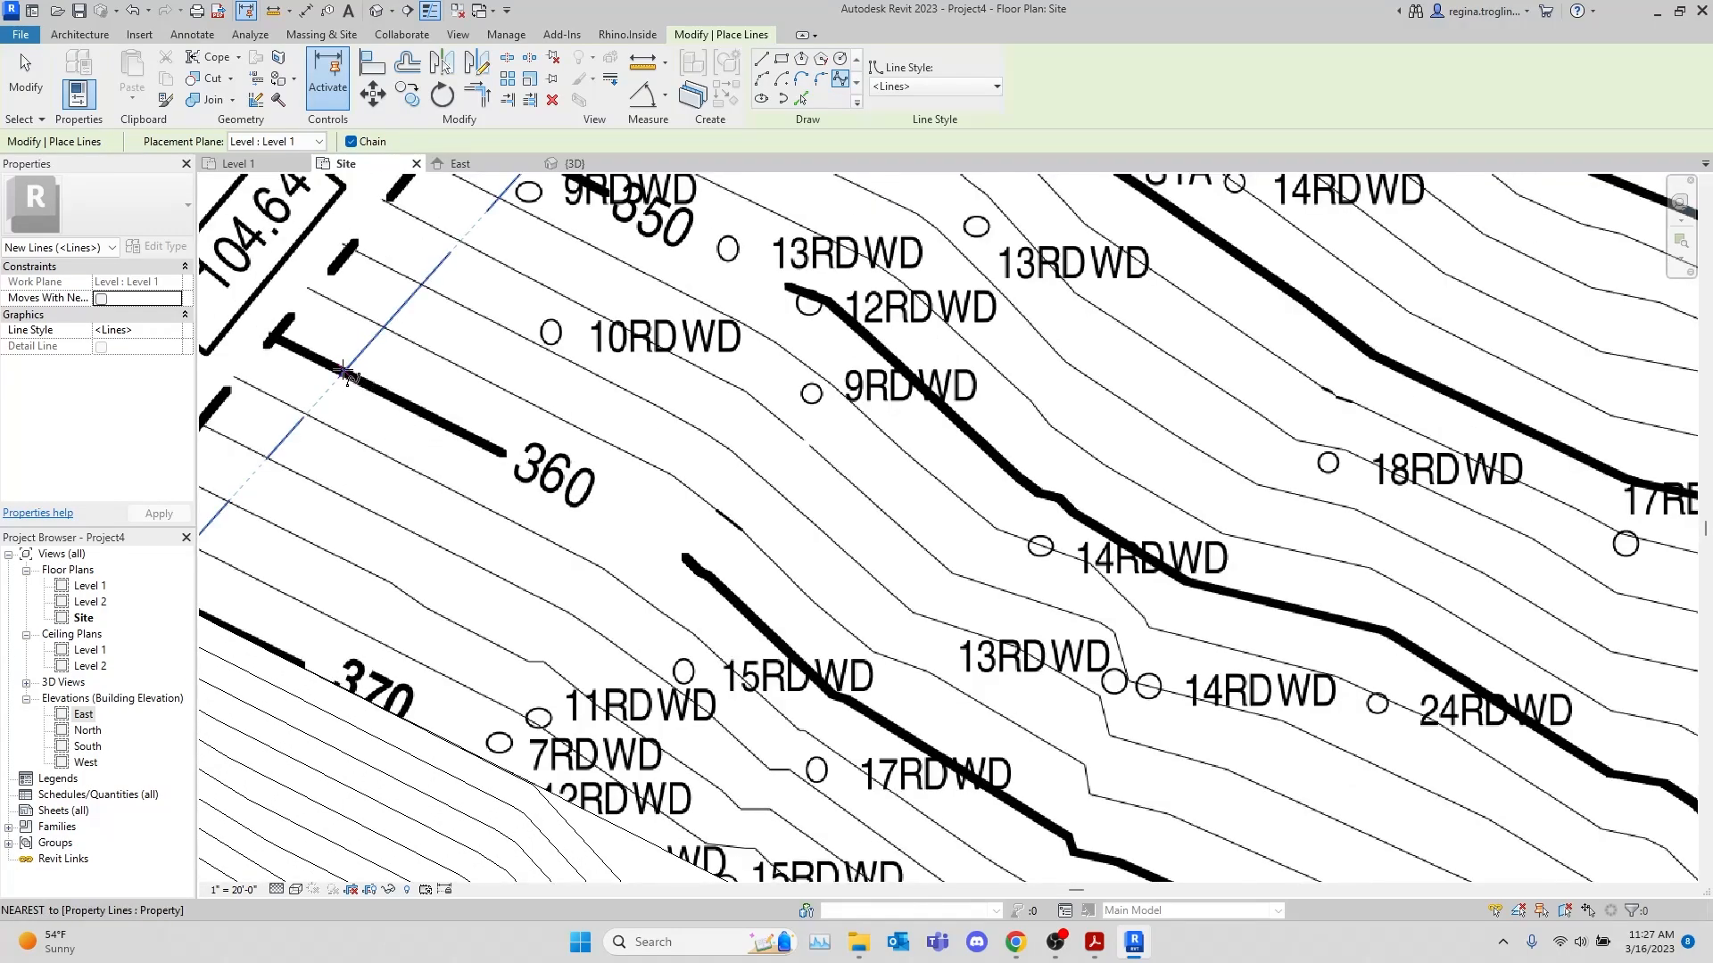
click(343, 369)
click(683, 553)
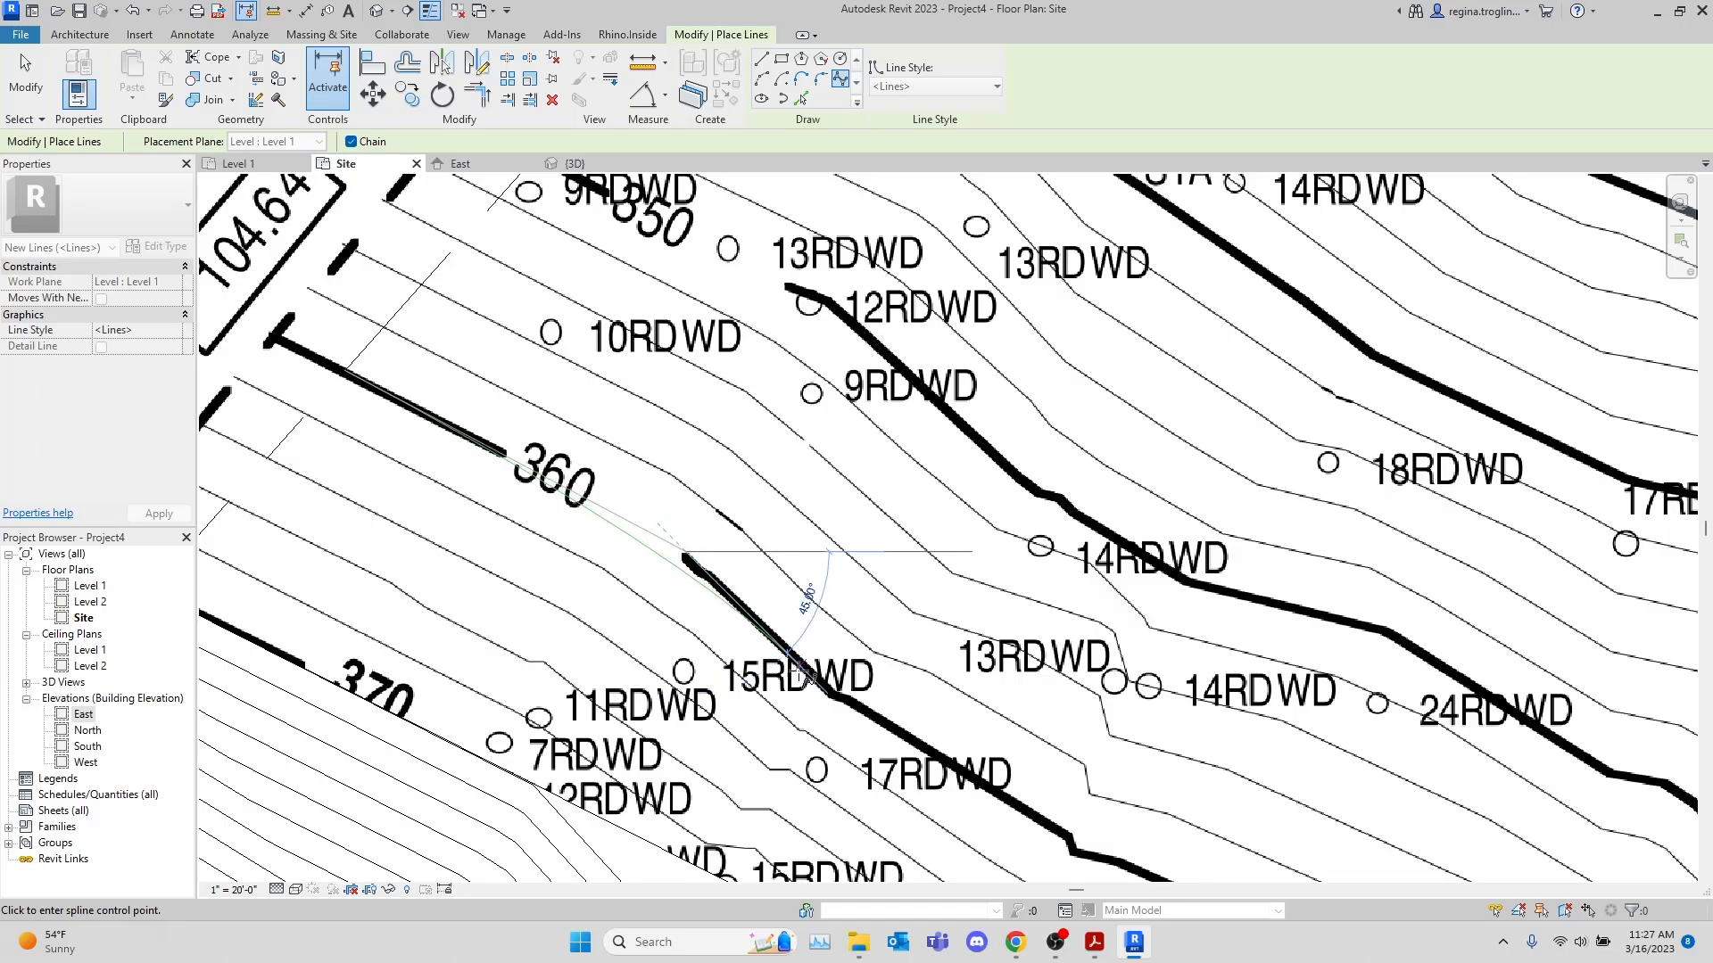
click(834, 694)
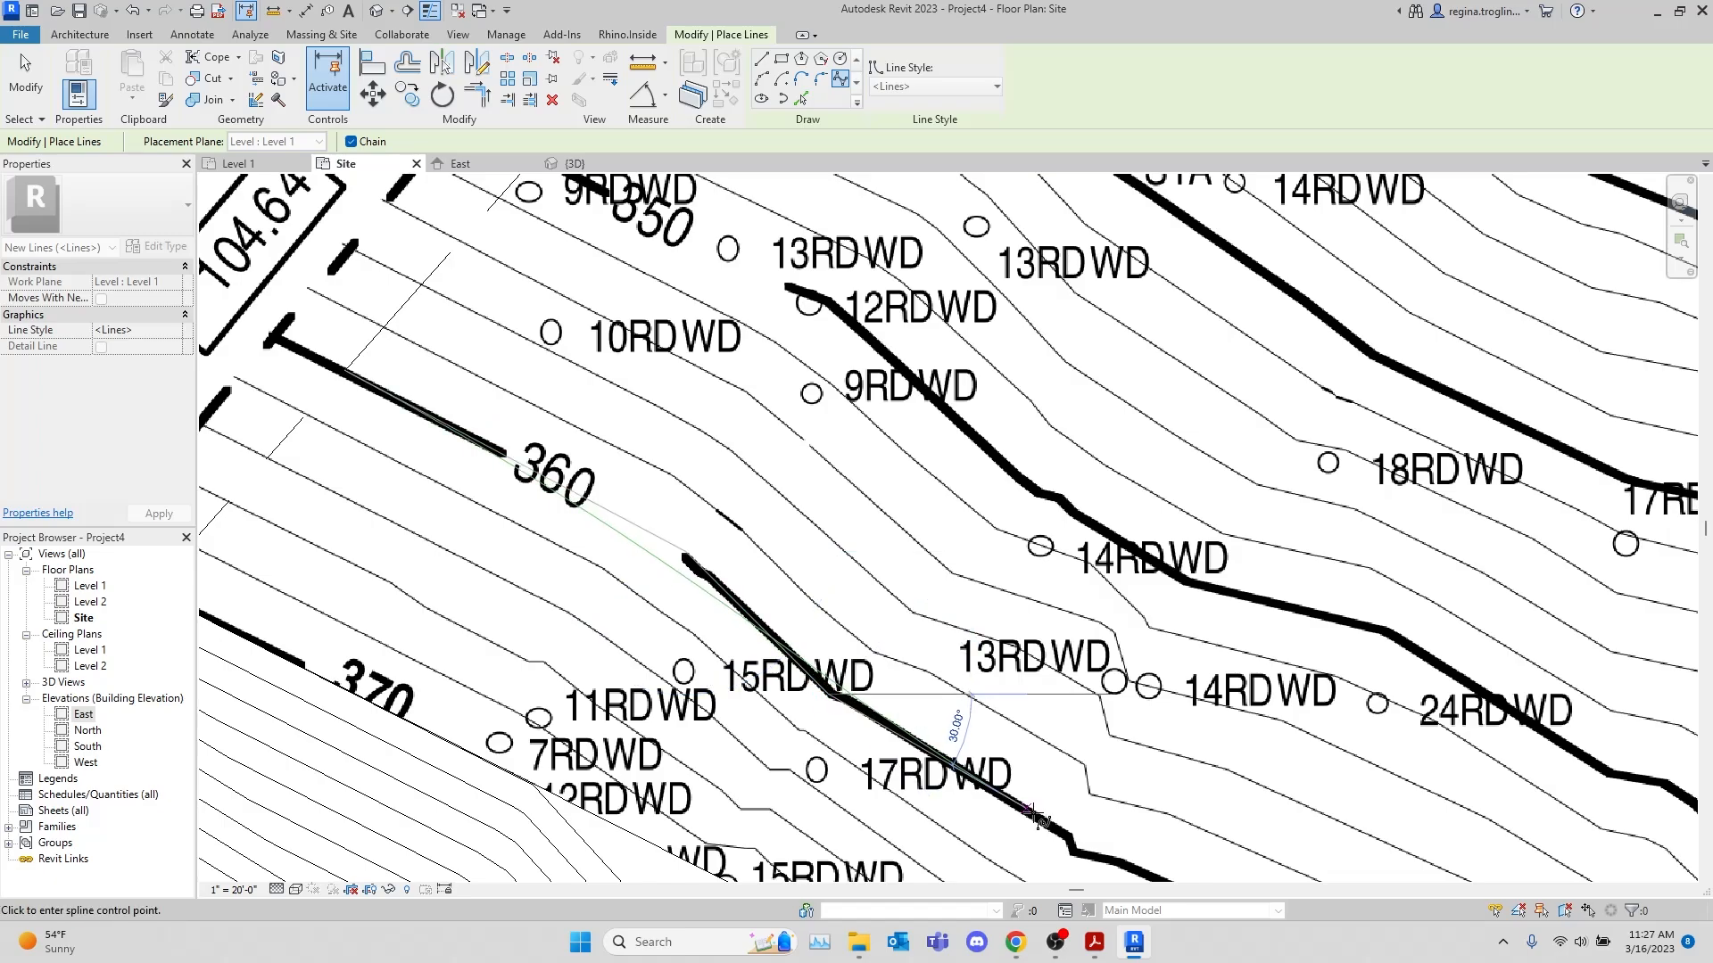
click(1068, 832)
middle_drag(1089, 814, 762, 332)
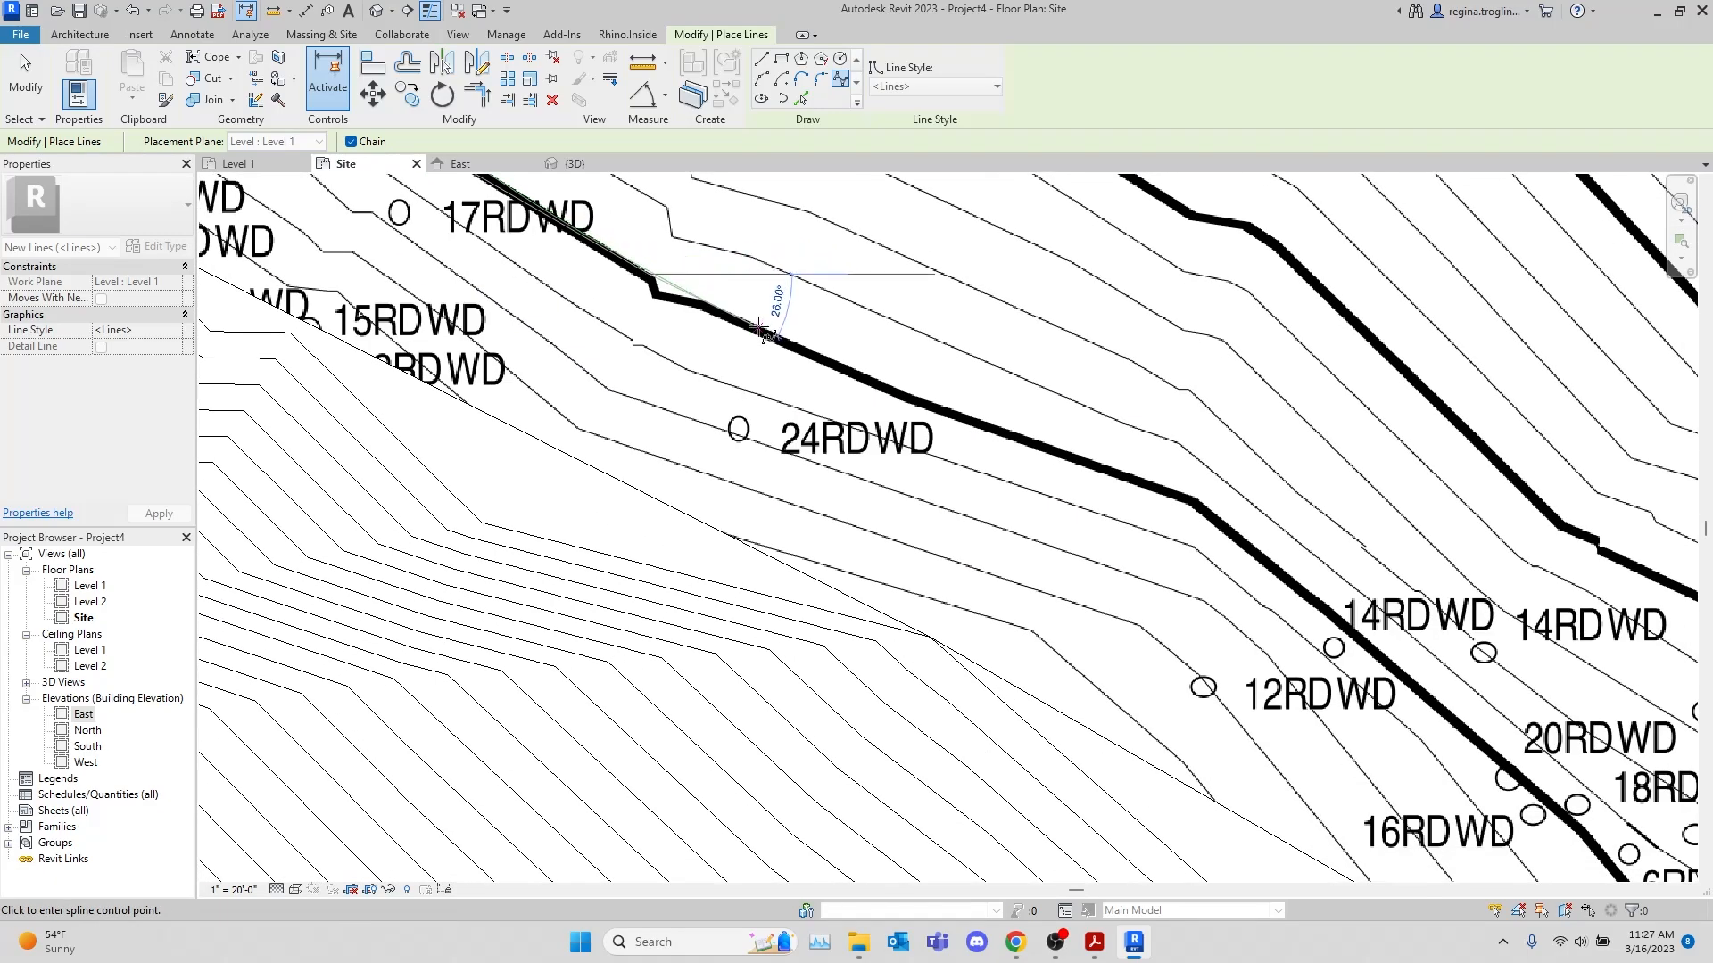
middle_drag(1238, 595, 517, 313)
click(933, 635)
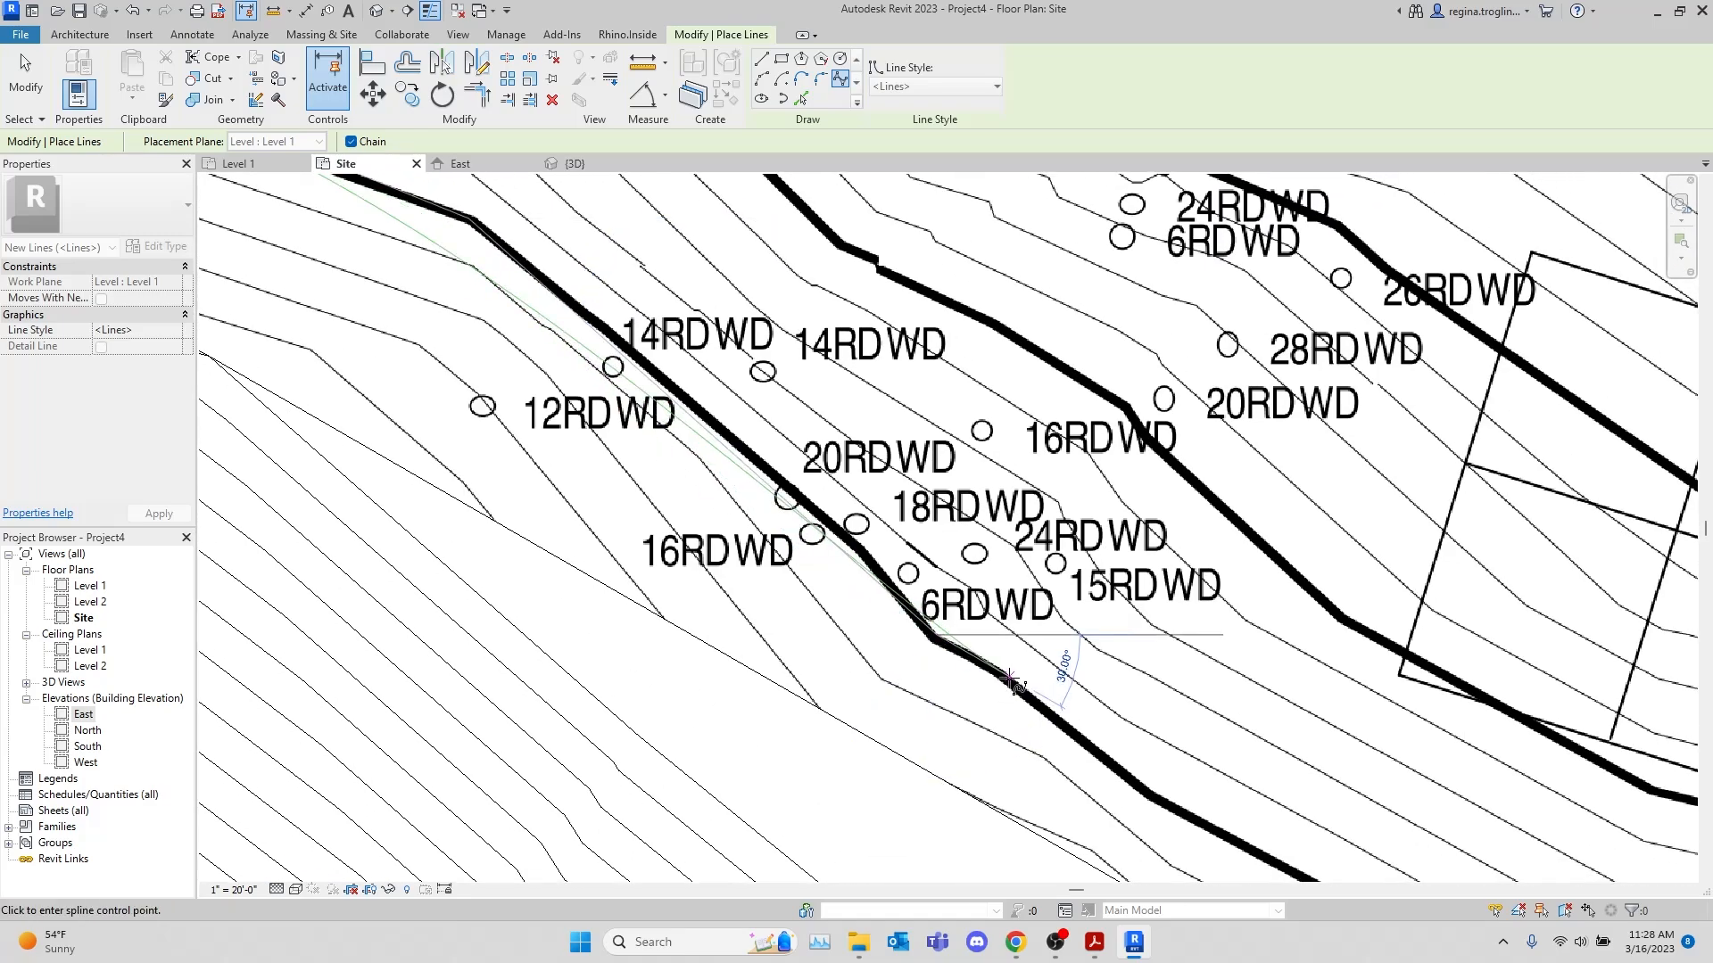
click(1010, 678)
key(v)
key(g)
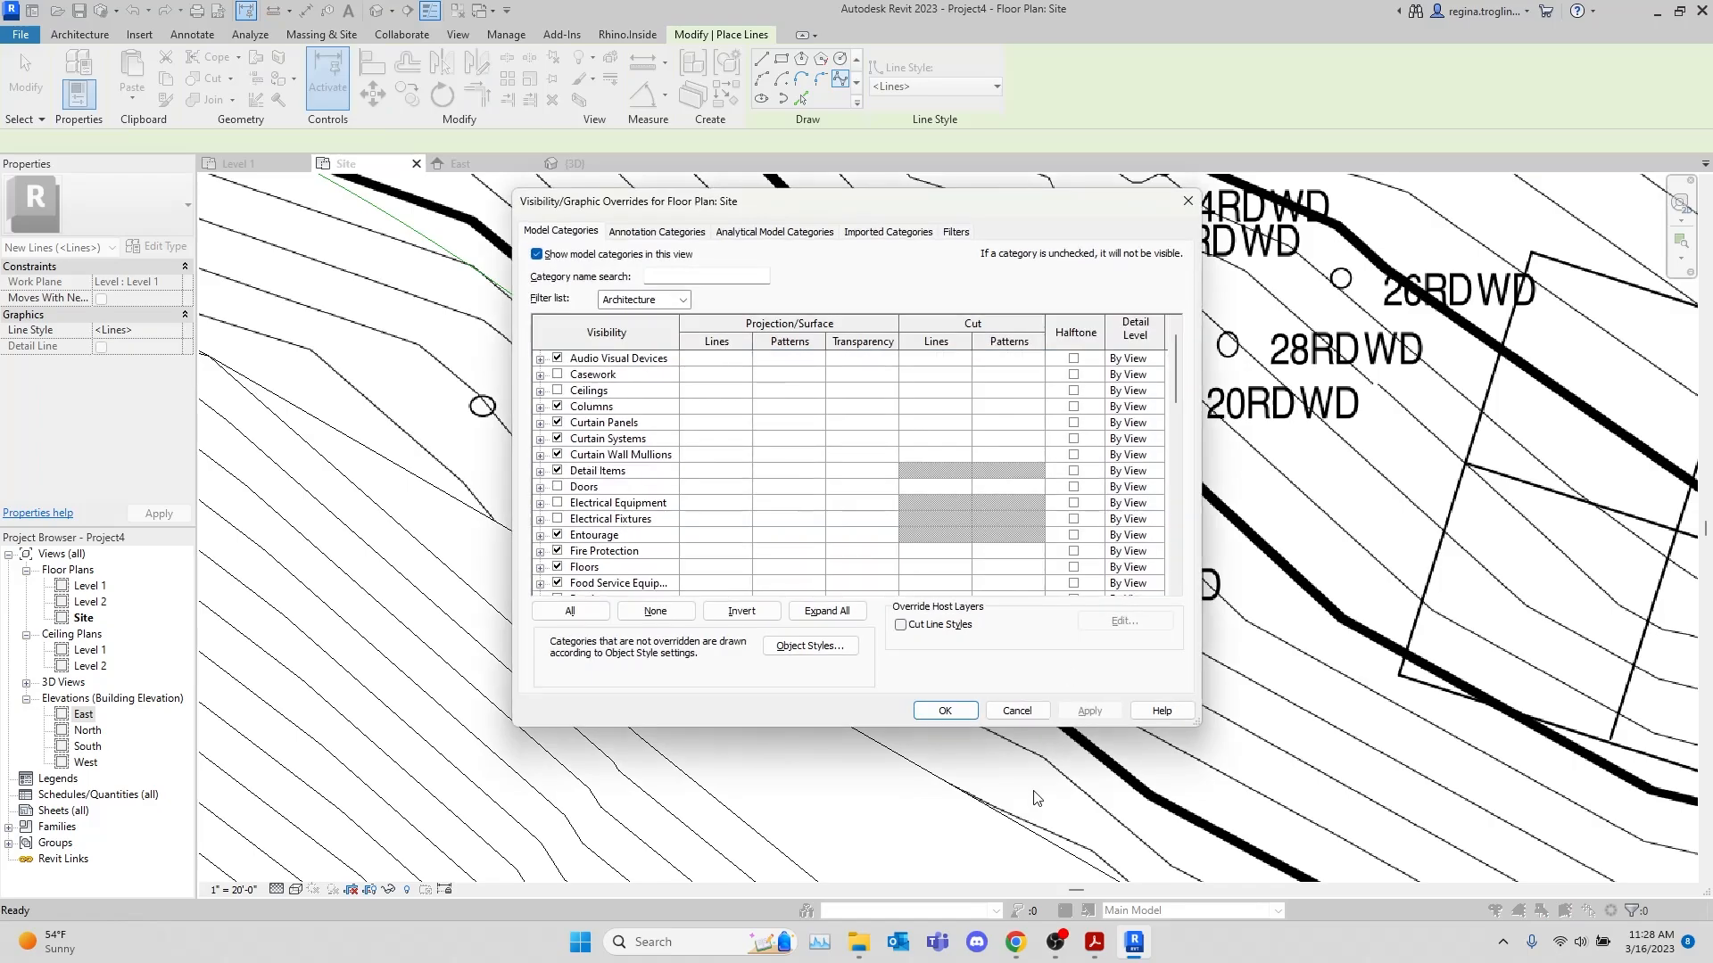
click(1017, 707)
scroll(1050, 558, down, 3)
scroll(1050, 559, down, 2)
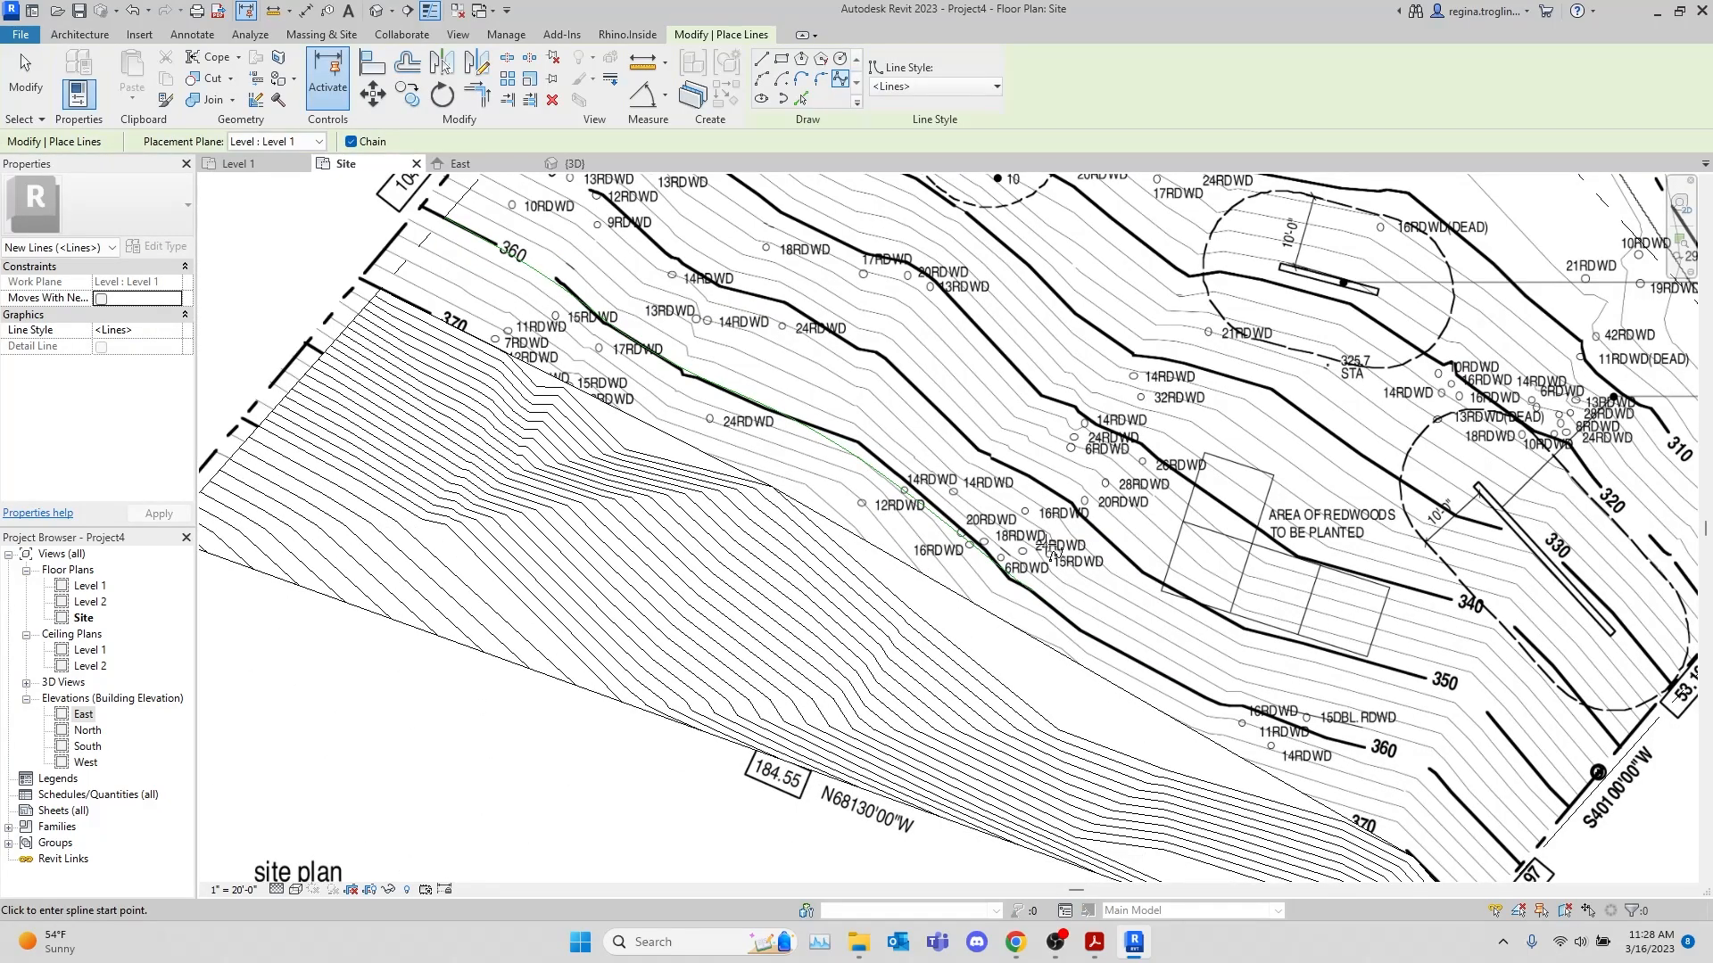
key(Escape)
key(Escape)
Delete the spline model line traced along the 360 contour
click(910, 486)
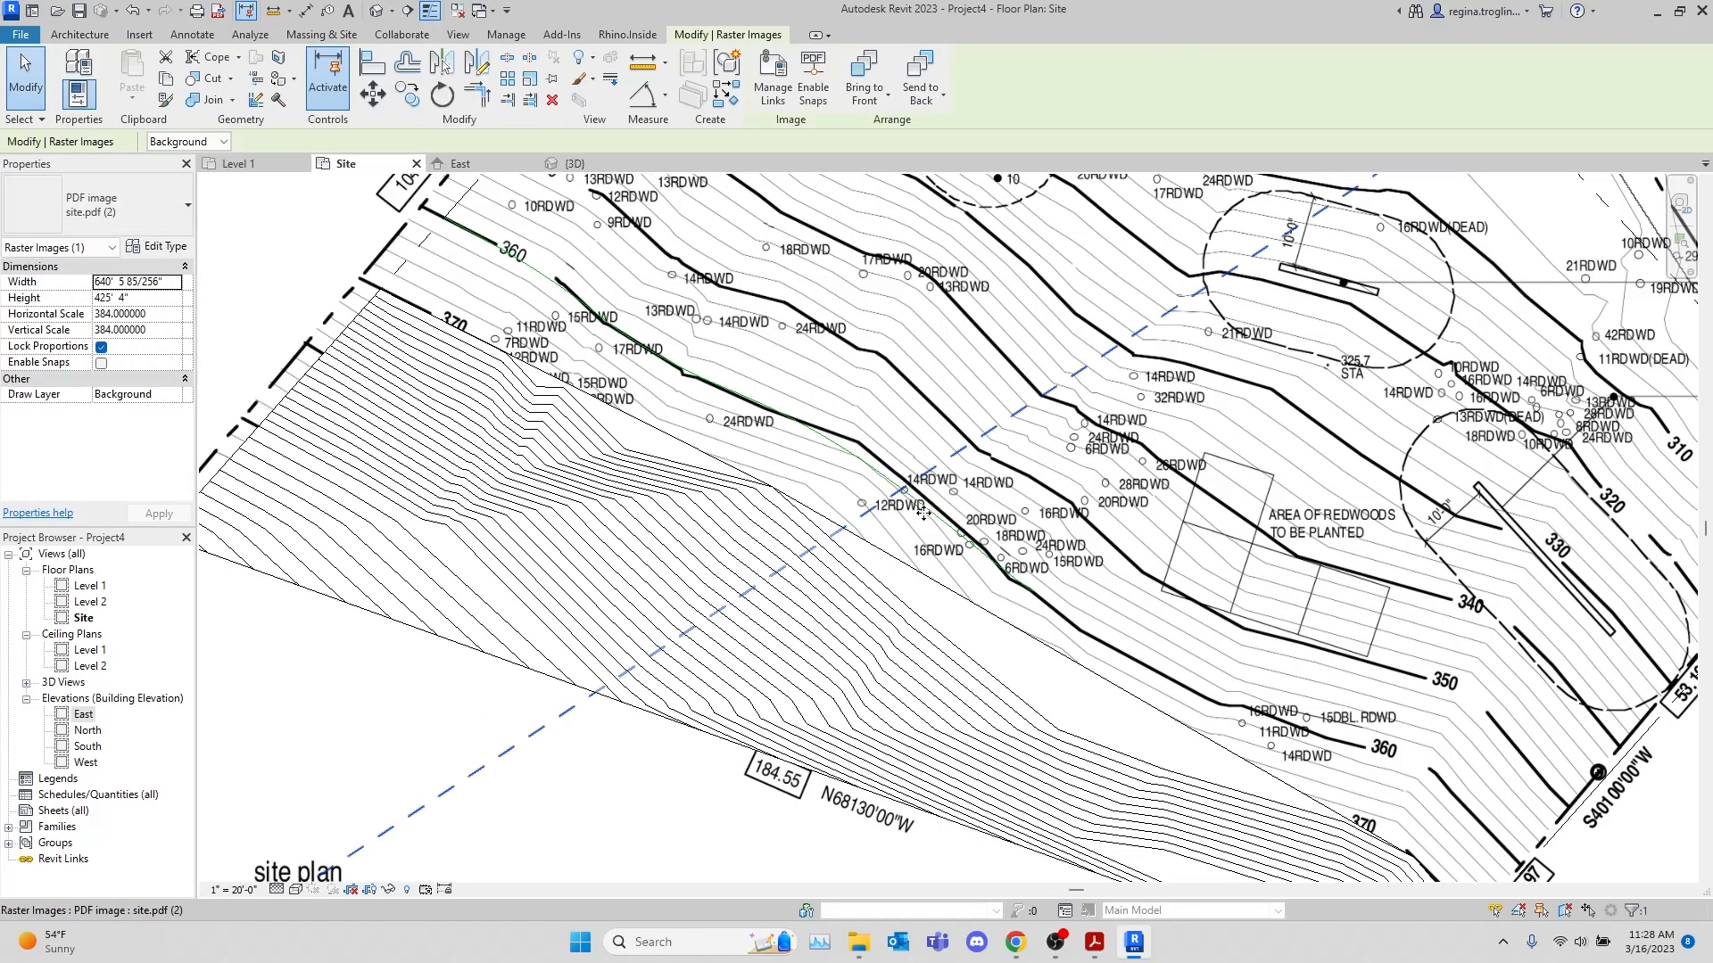
key(Escape)
click(924, 473)
key(Escape)
click(872, 481)
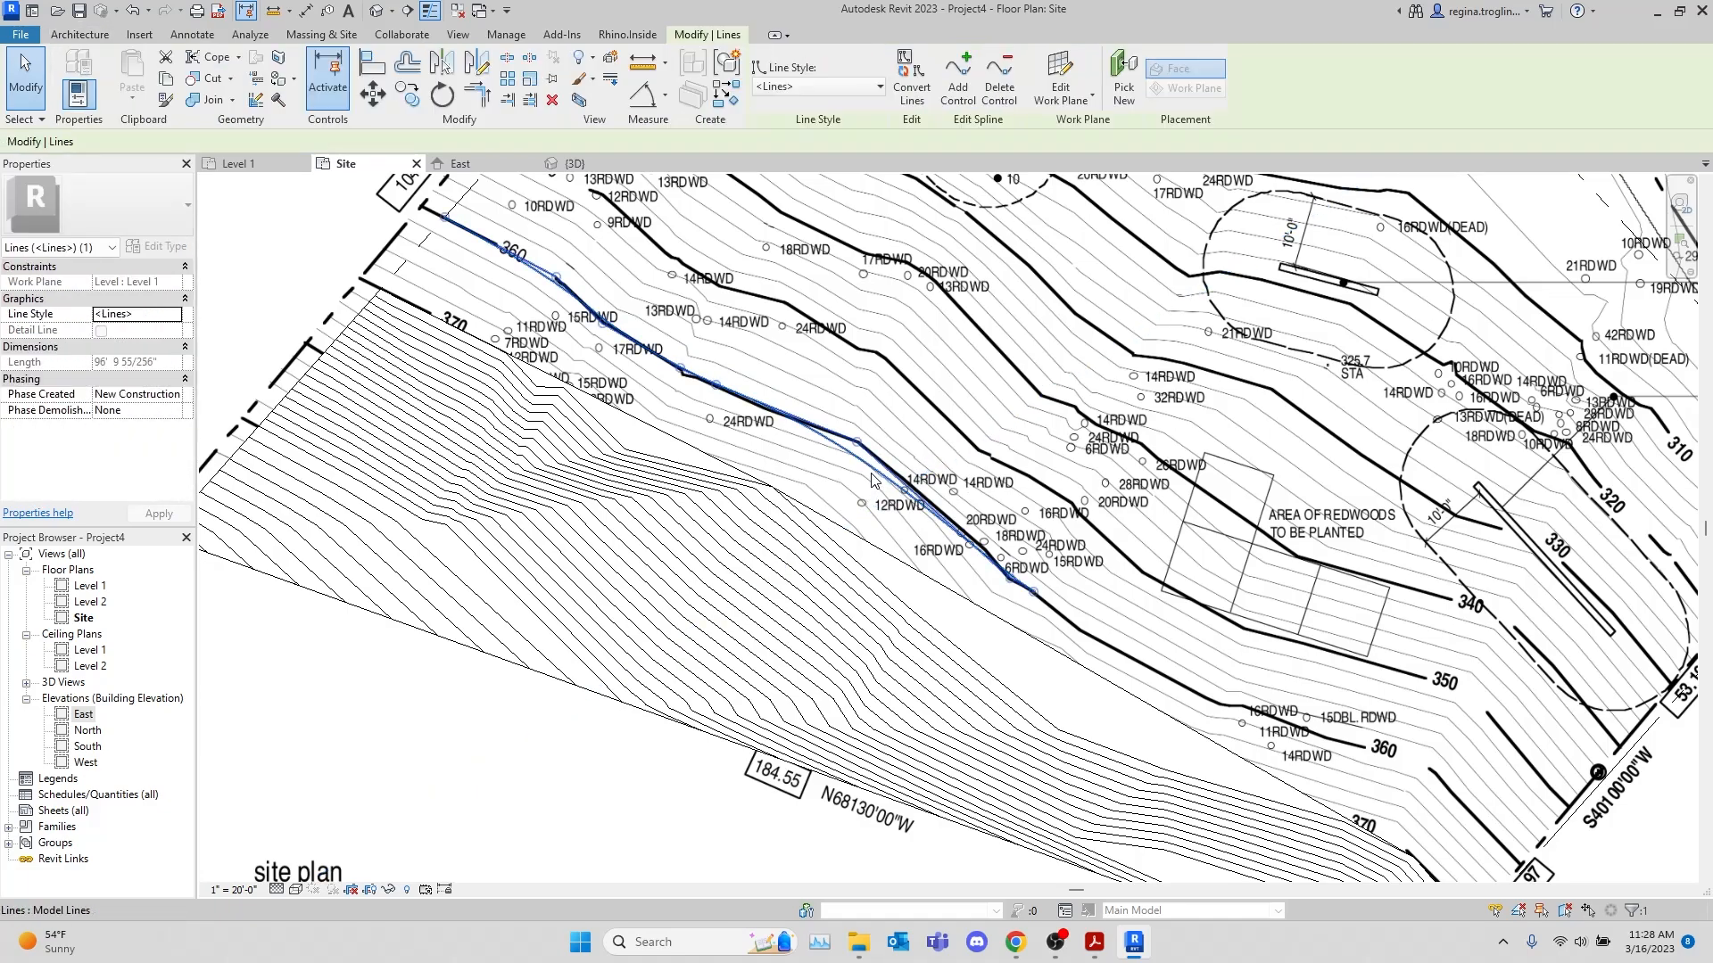
key(Delete)
Trace the western part of the 360 contour with chained straight model lines, from the 104.64 property line to the small jog past 17RDWD
click(739, 74)
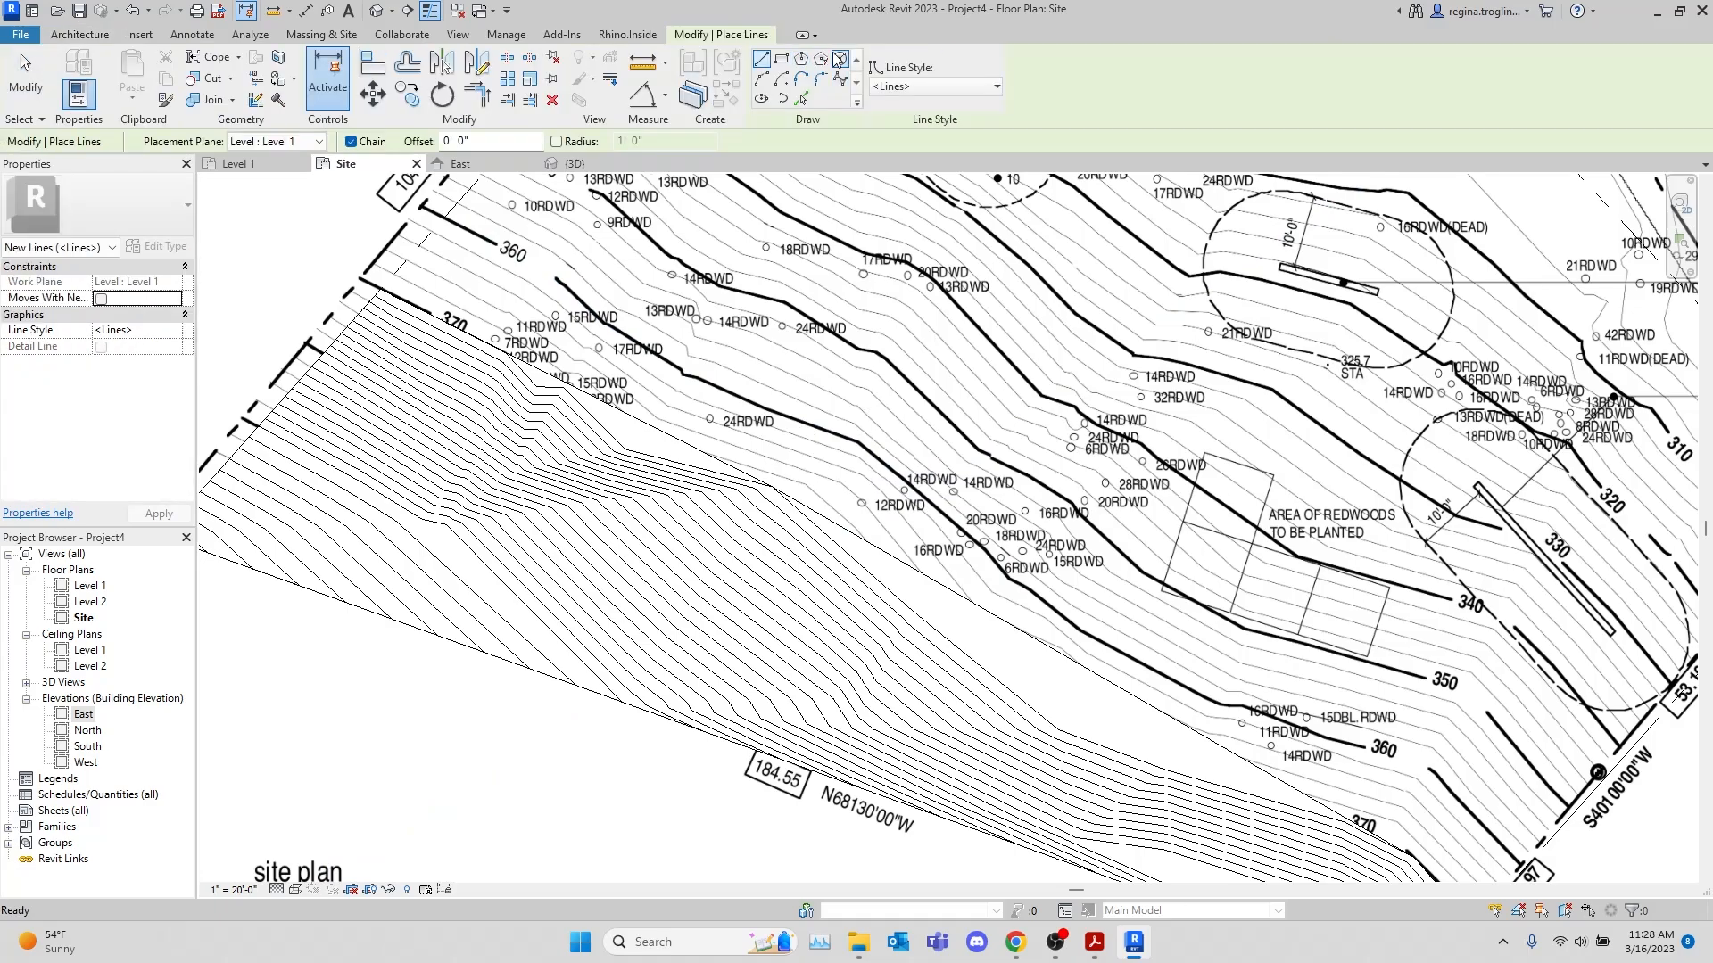
scroll(454, 192, up, 4)
scroll(455, 198, up, 2)
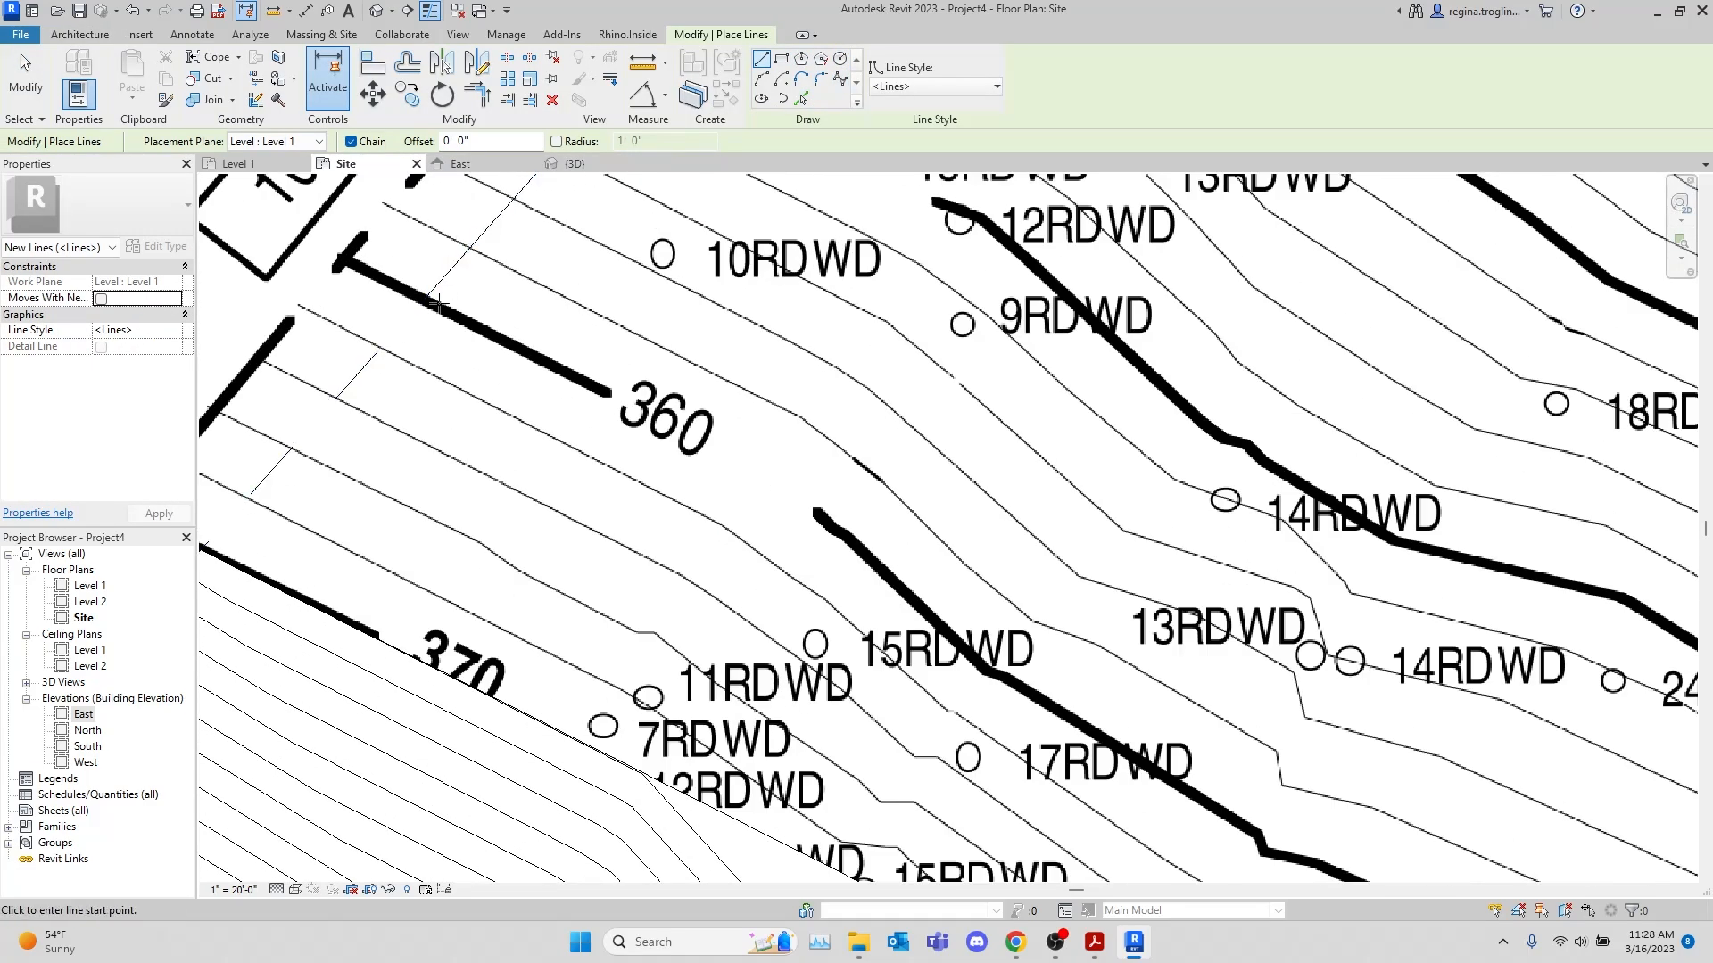
click(426, 299)
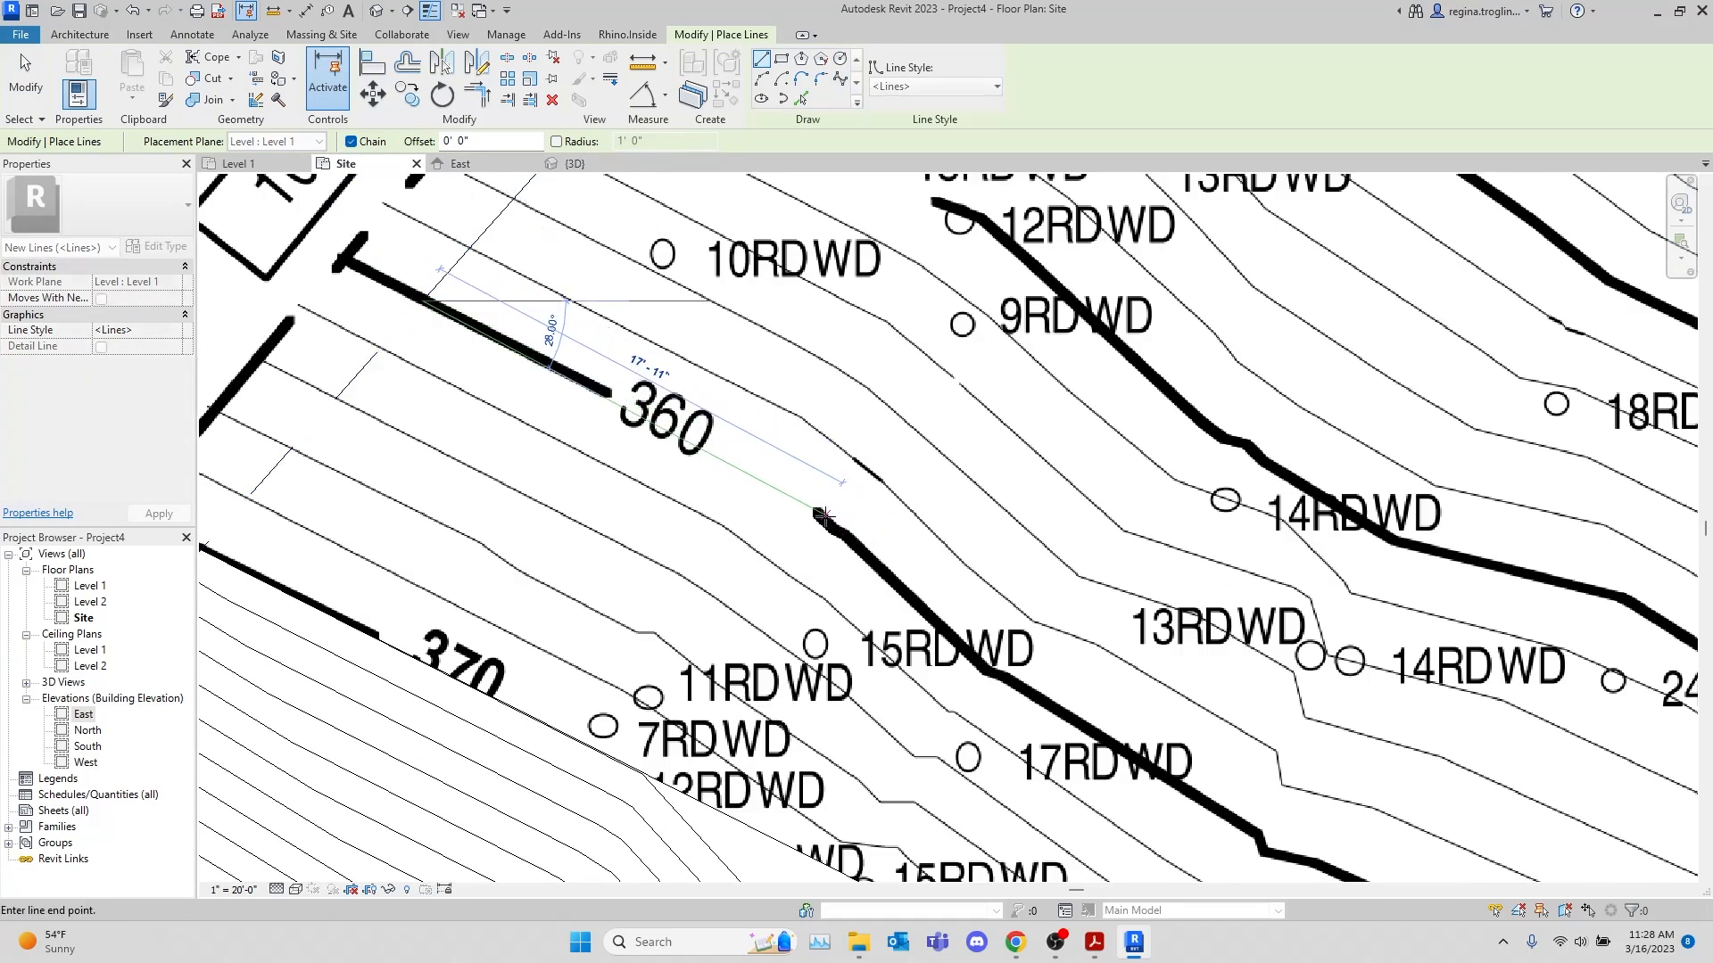
click(818, 513)
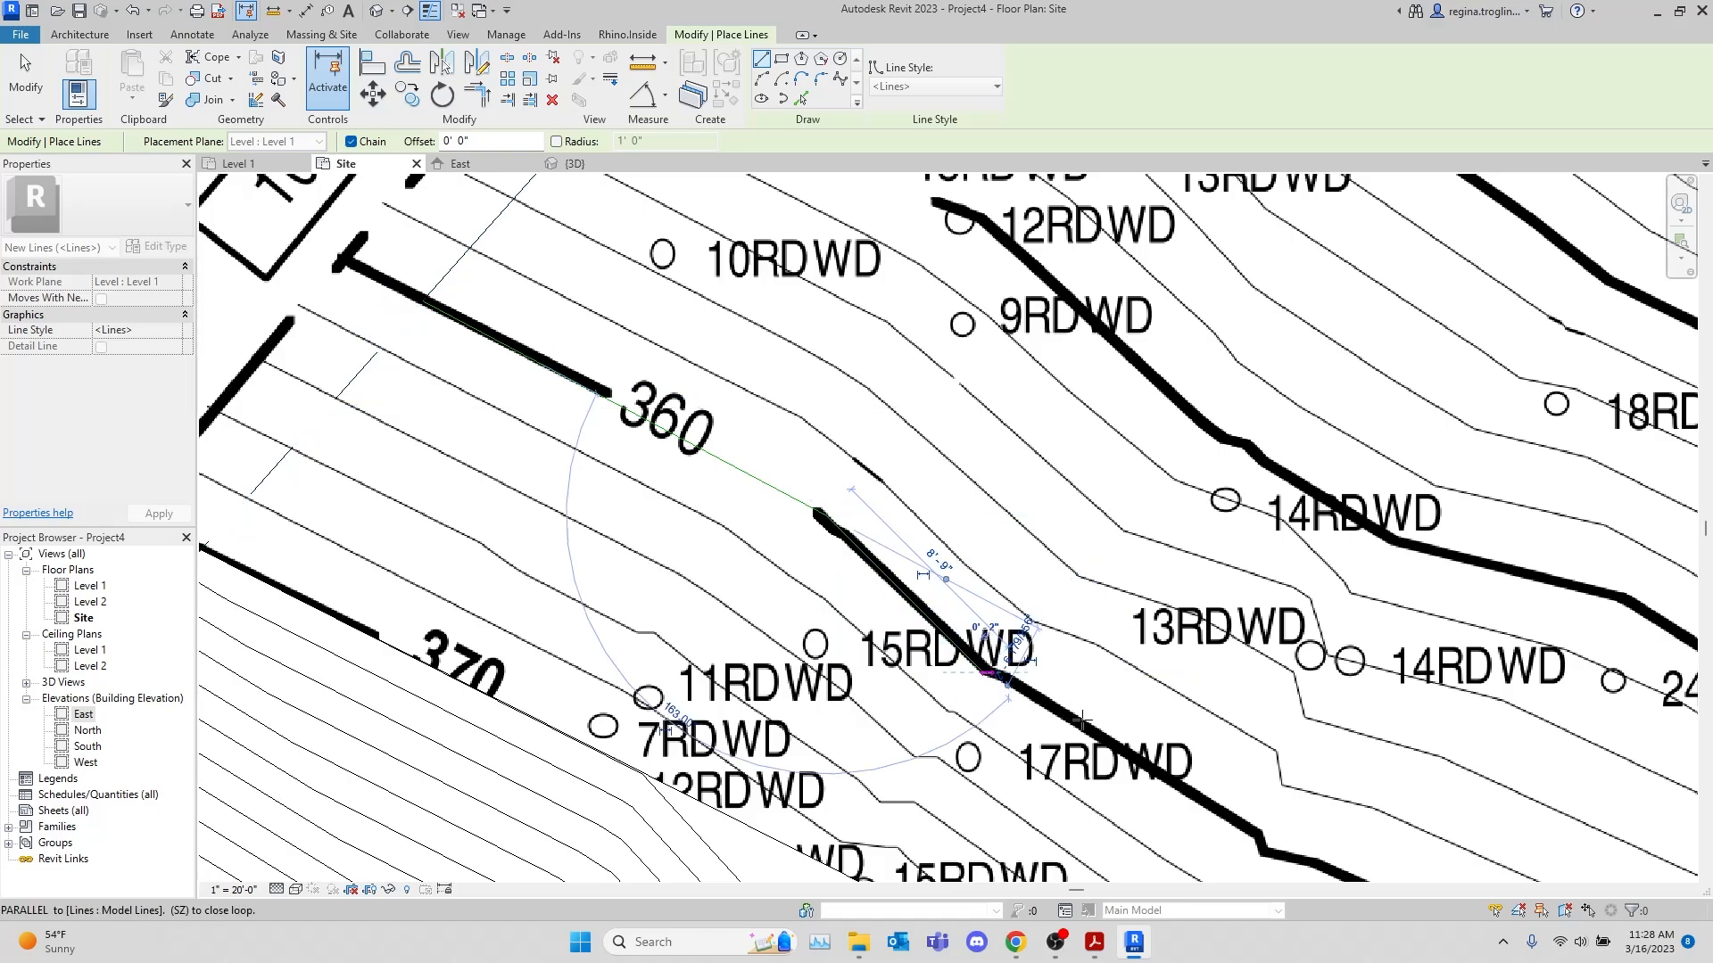
click(1260, 831)
middle_drag(1365, 808, 554, 535)
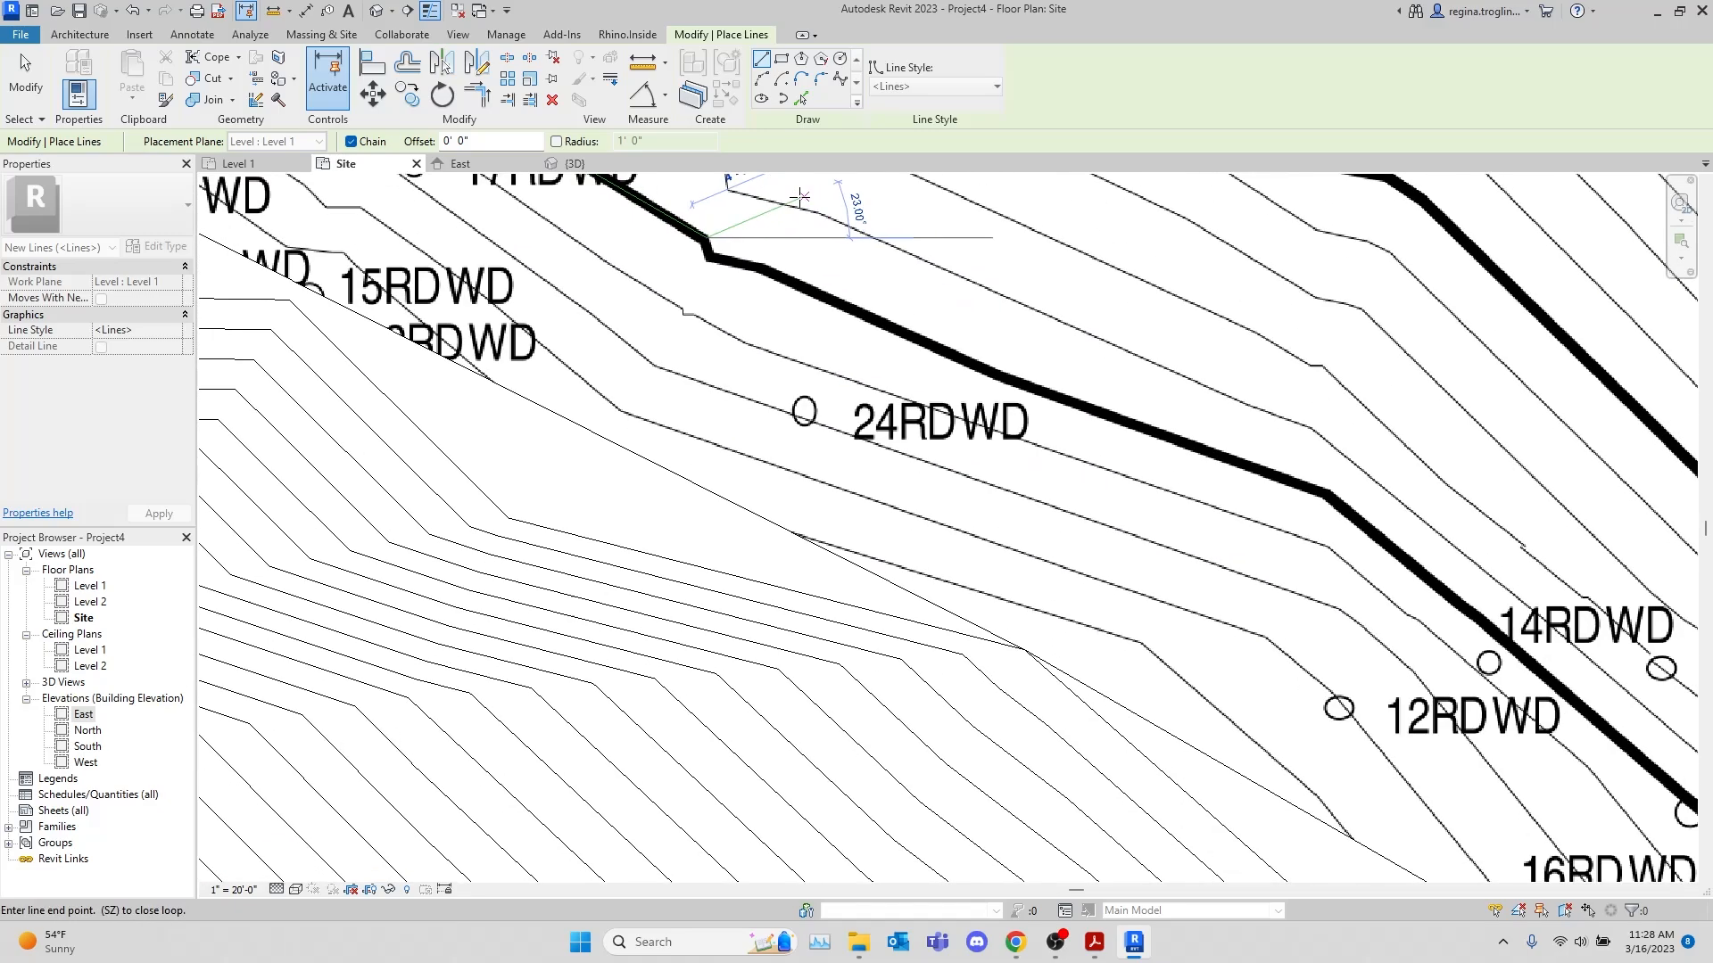
scroll(687, 277, up, 2)
click(646, 339)
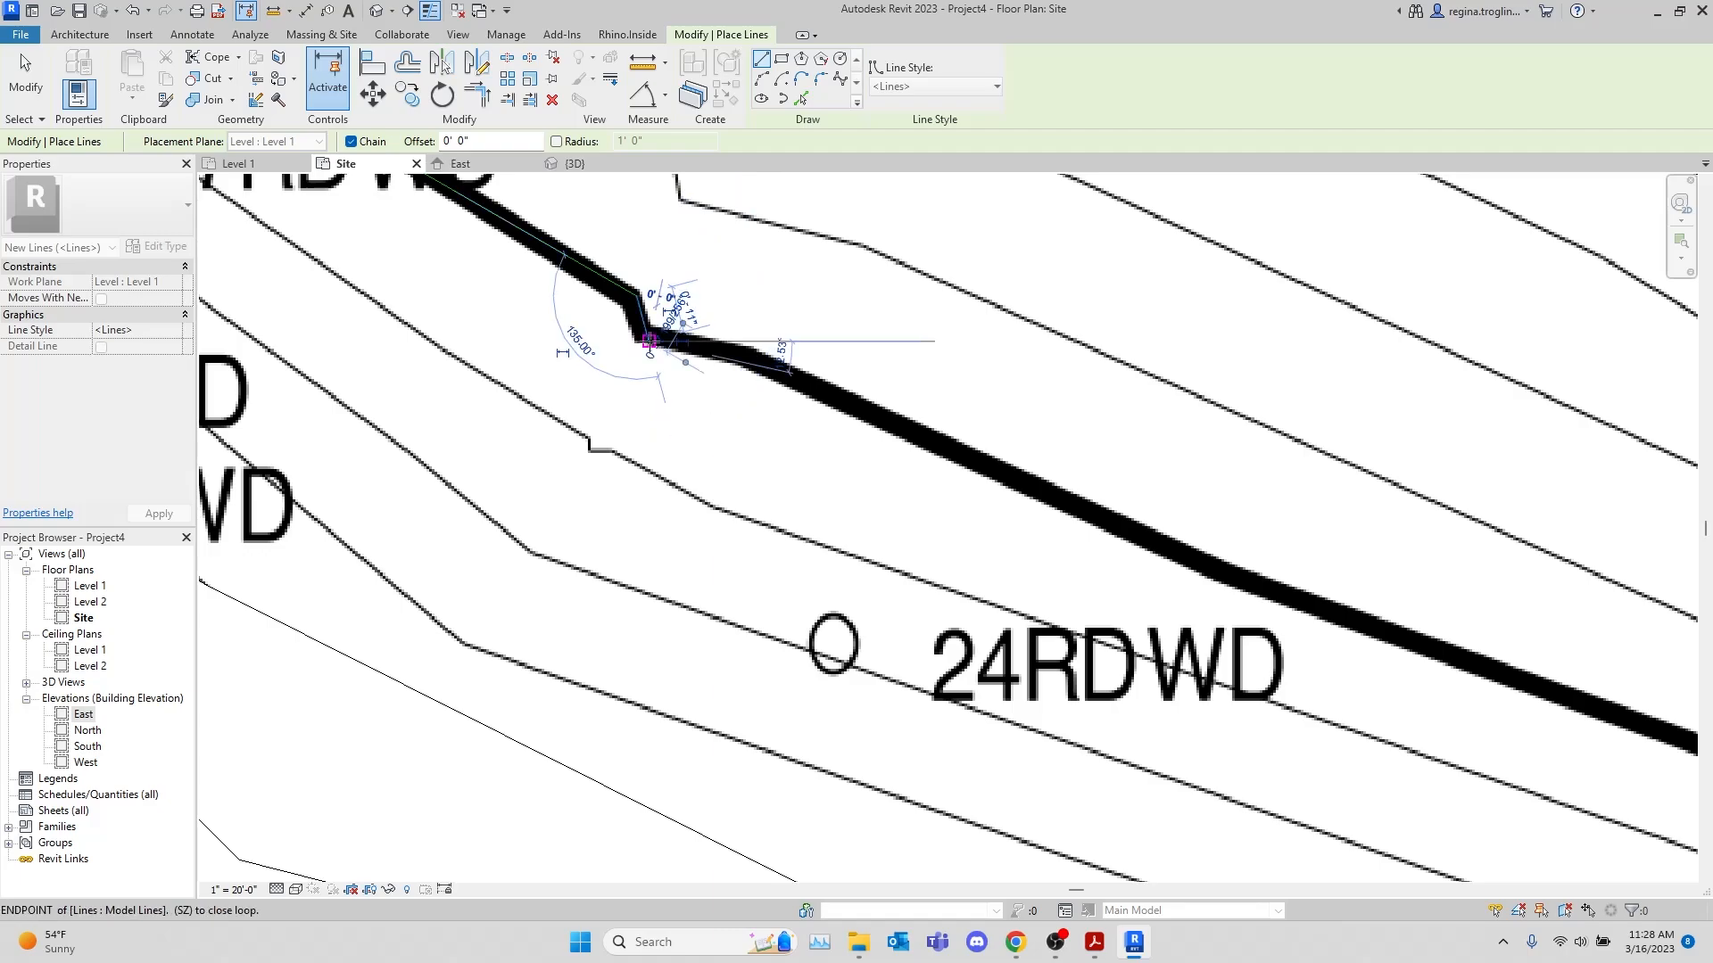
scroll(760, 362, down, 2)
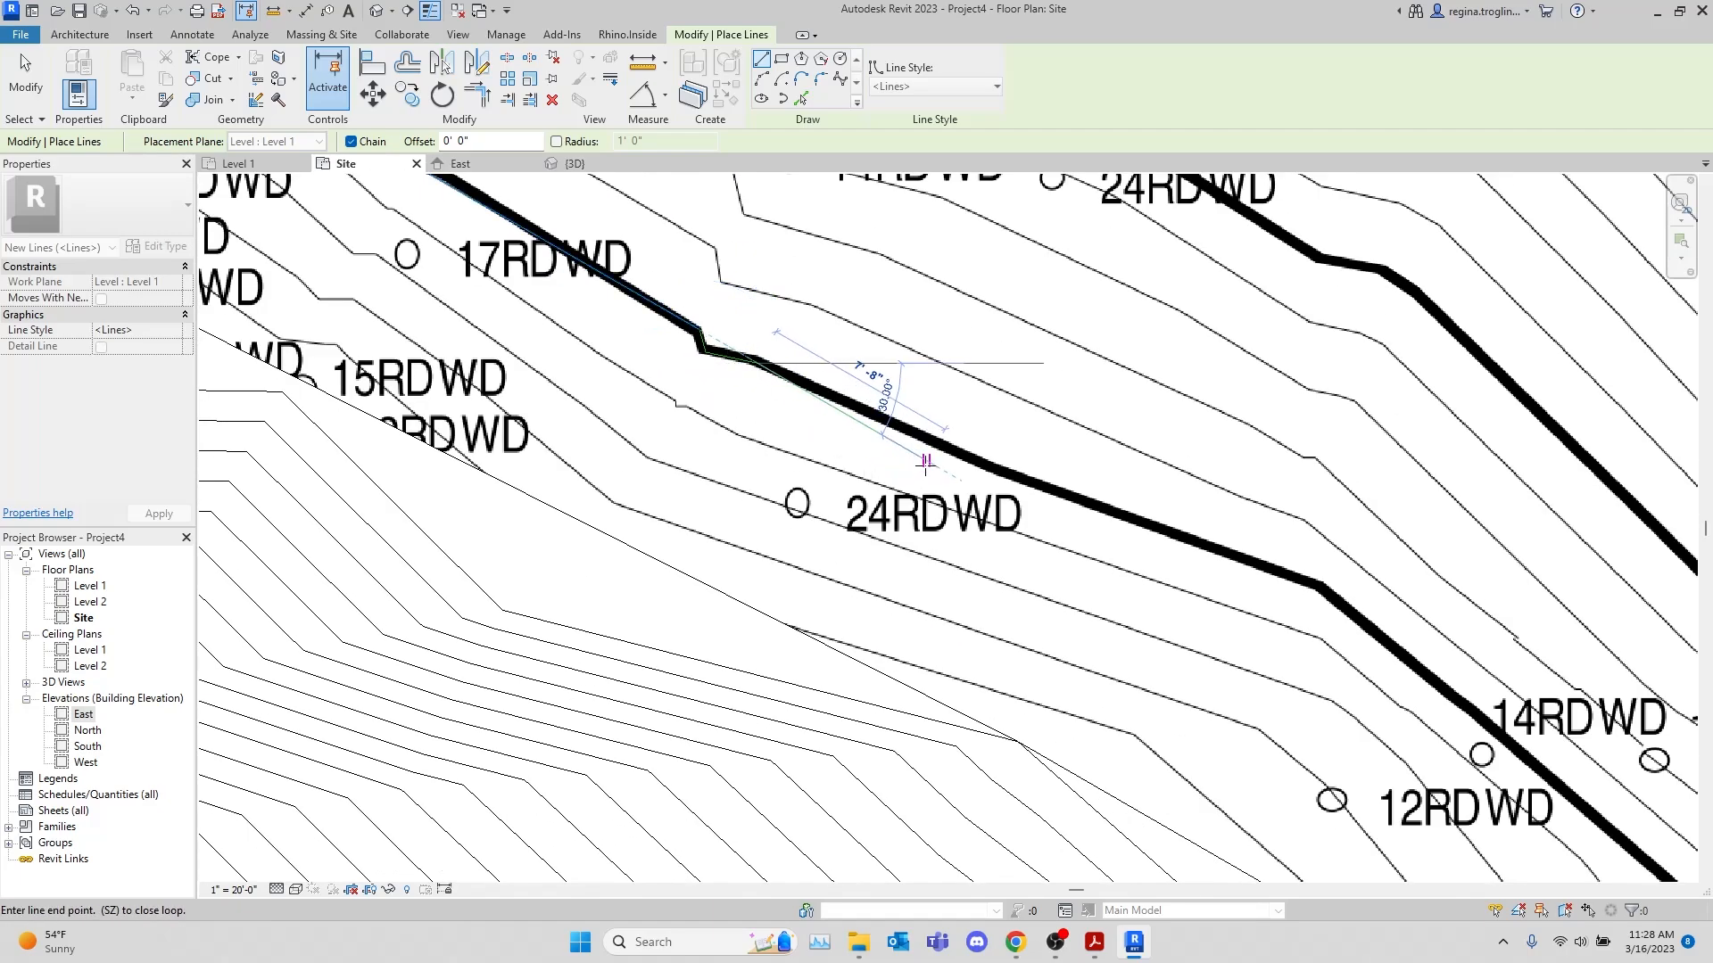
Continue the straight model lines along the 360 contour past the 24RDWD and 12RDWD trees to the bend just beyond 6RDWD
click(994, 463)
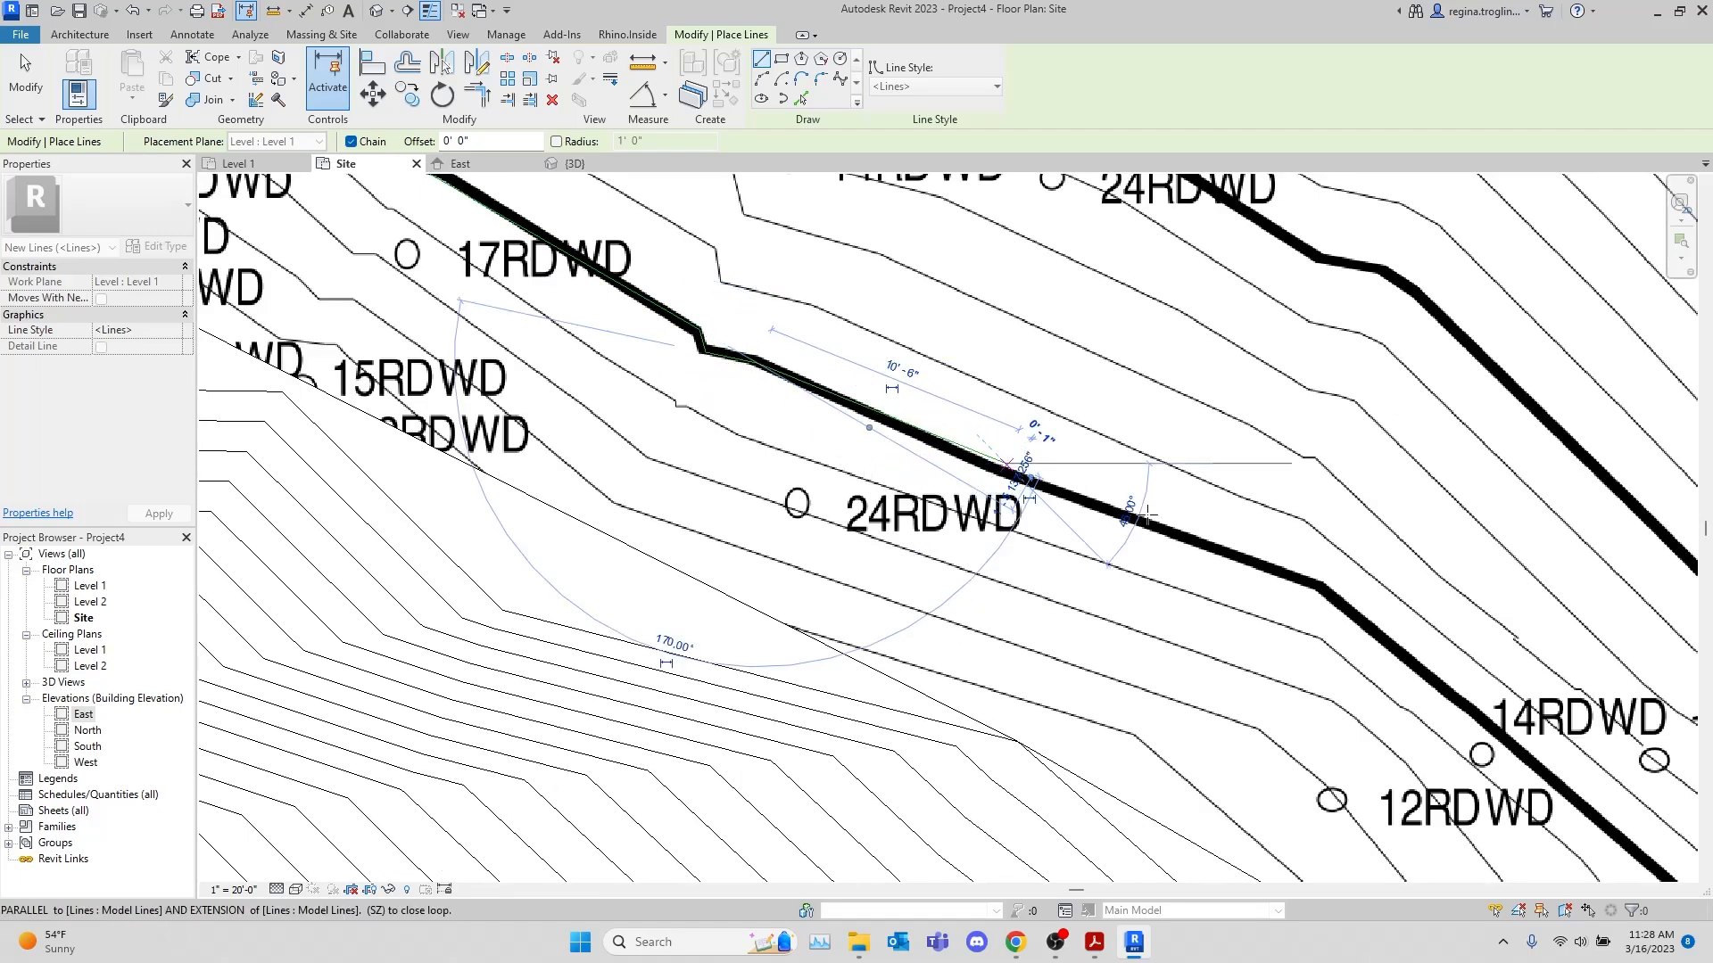
click(1326, 584)
middle_drag(1440, 698, 841, 240)
click(1086, 437)
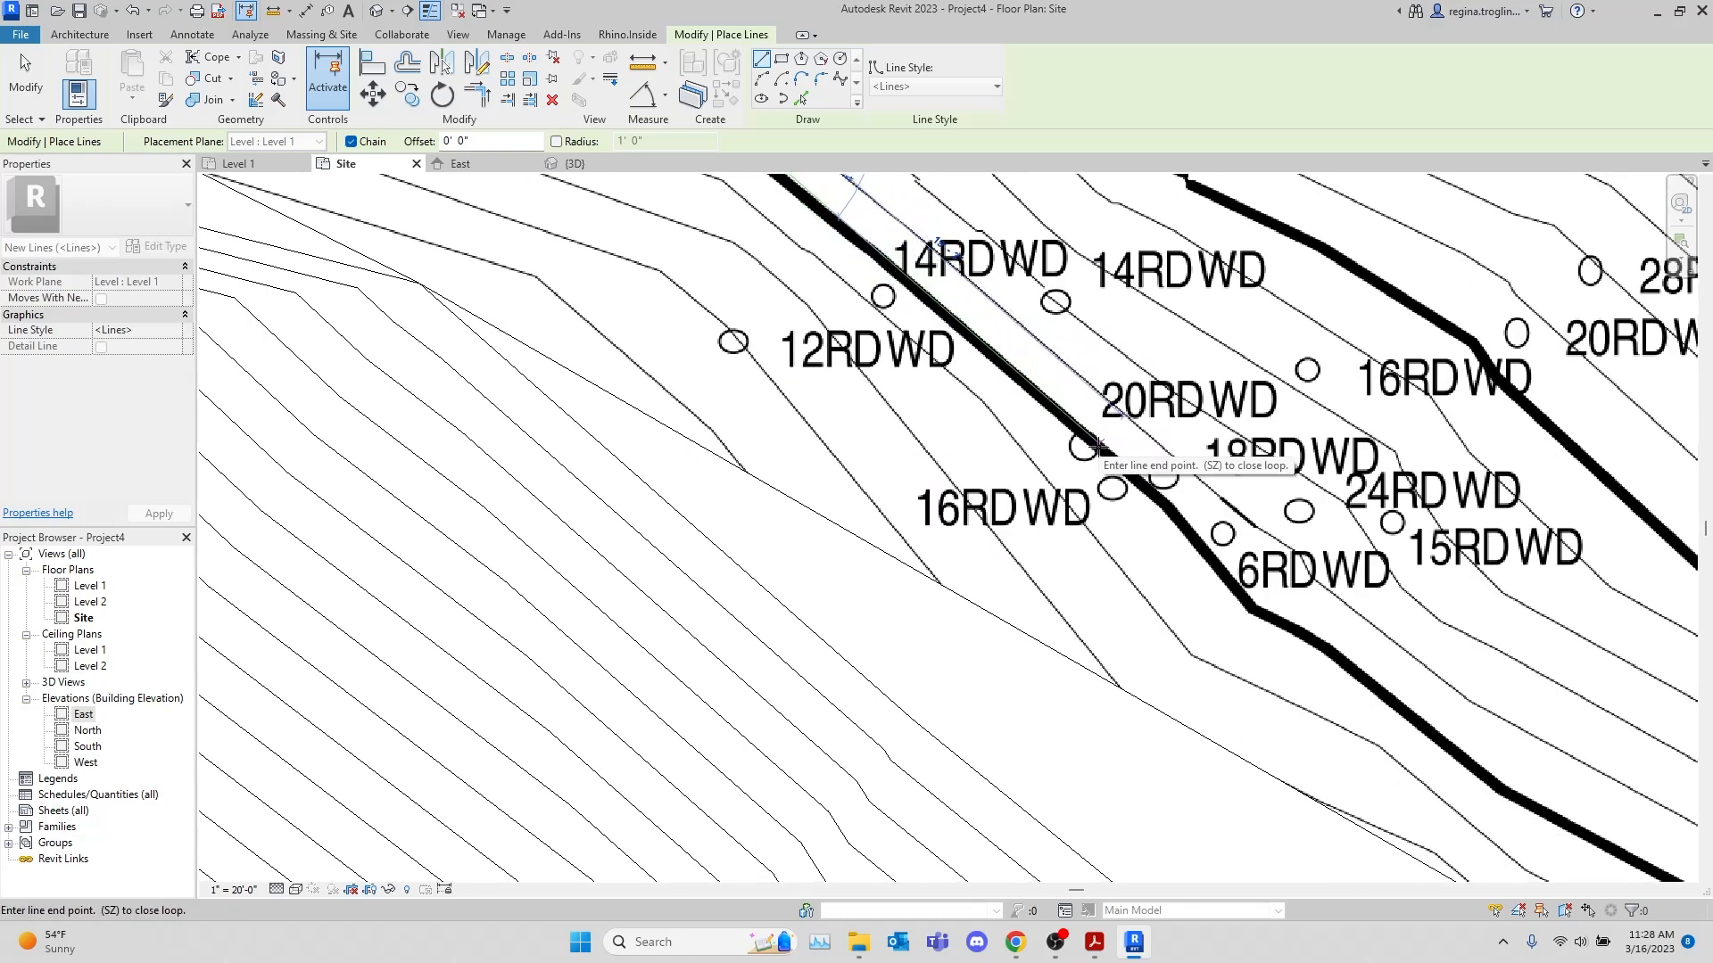
click(1170, 505)
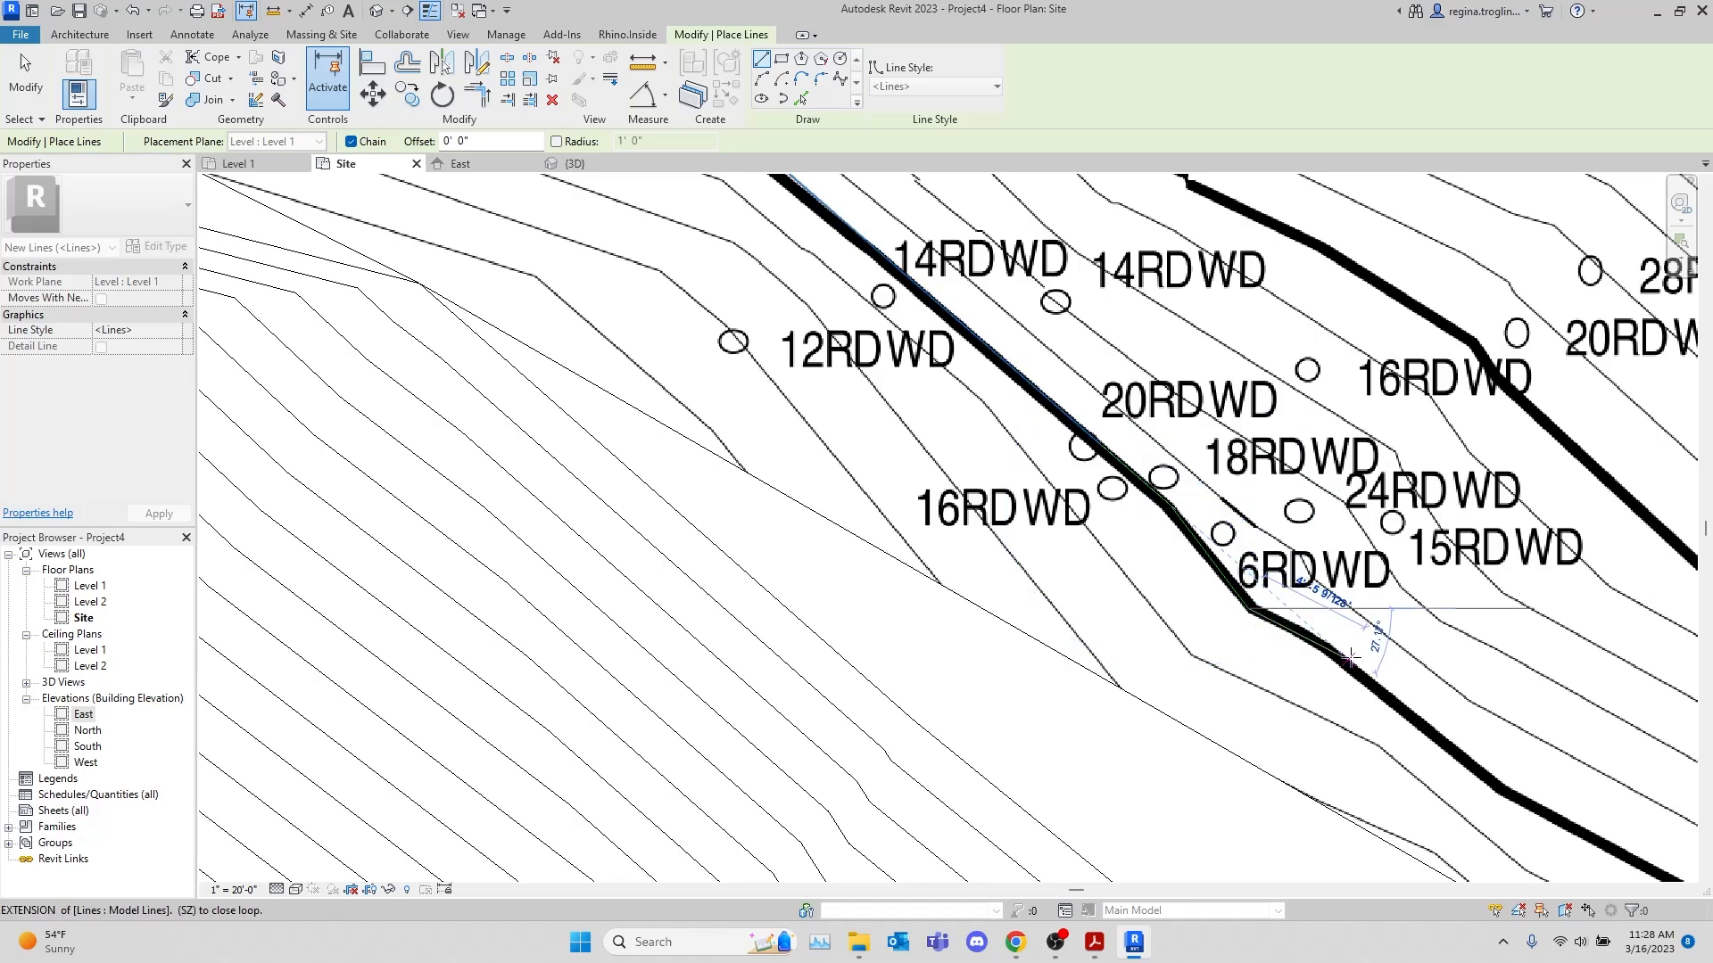
click(1328, 647)
Extend the model line chain along the 360 contour to the bend beside the 16RDWD tree near the 360 label
scroll(1373, 553, down, 2)
middle_drag(1433, 631, 928, 259)
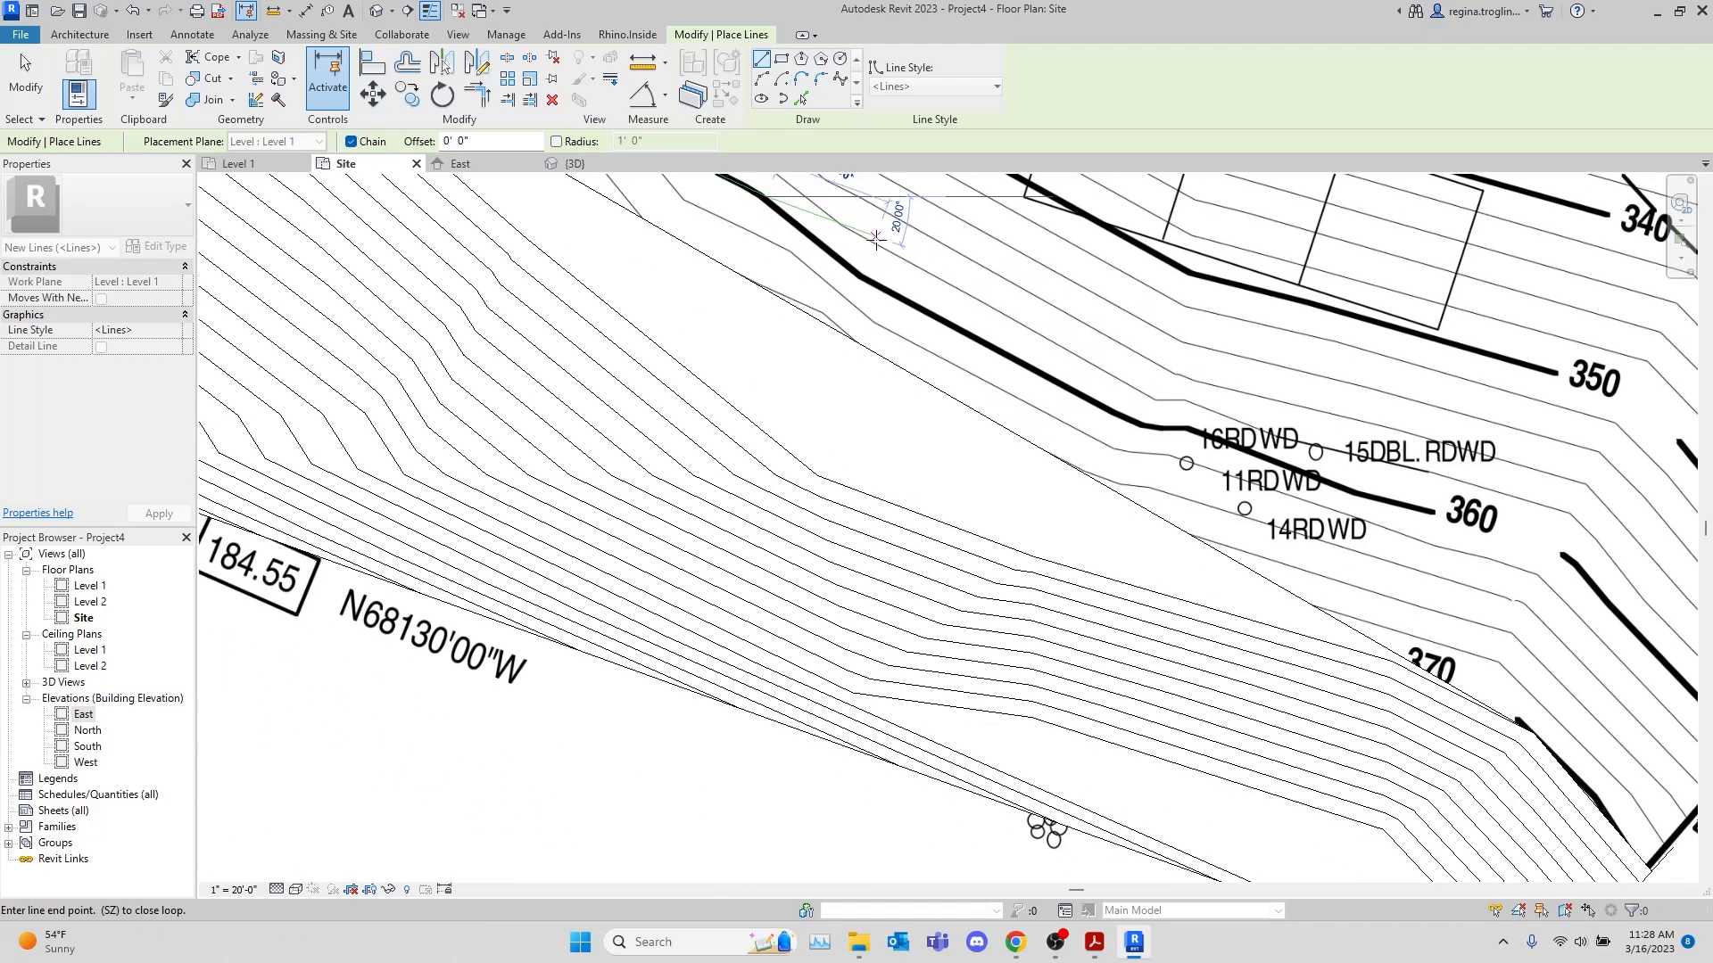
scroll(1175, 434, up, 1)
scroll(1176, 433, up, 3)
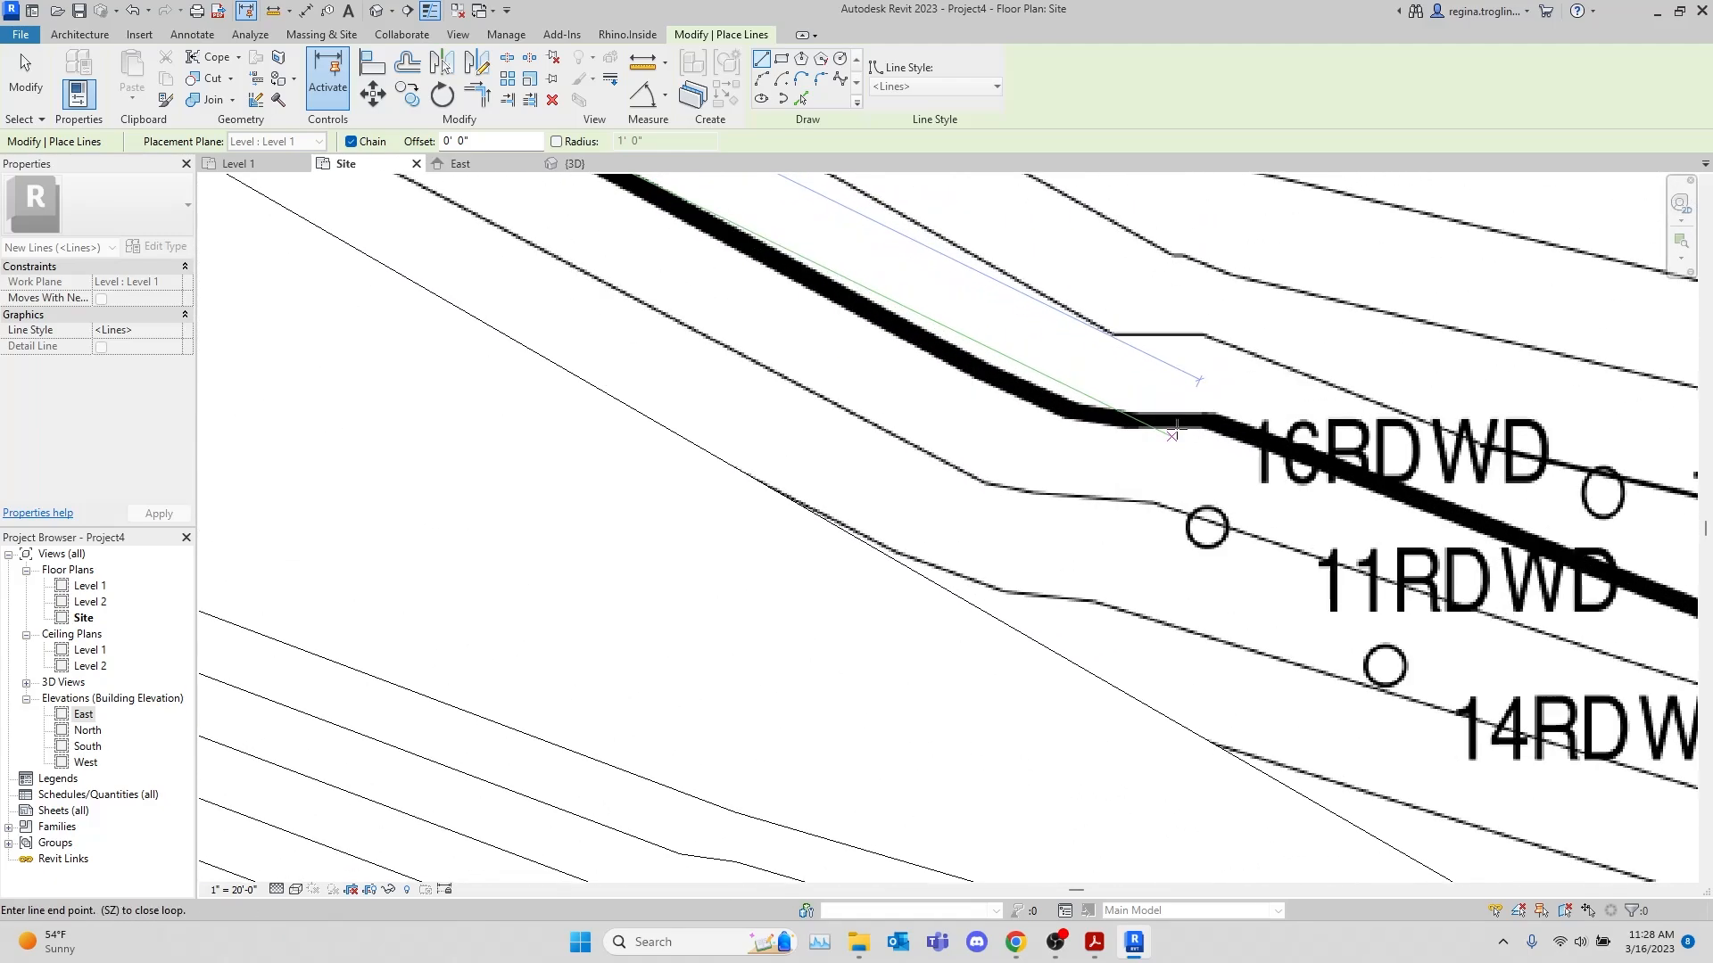
click(1143, 425)
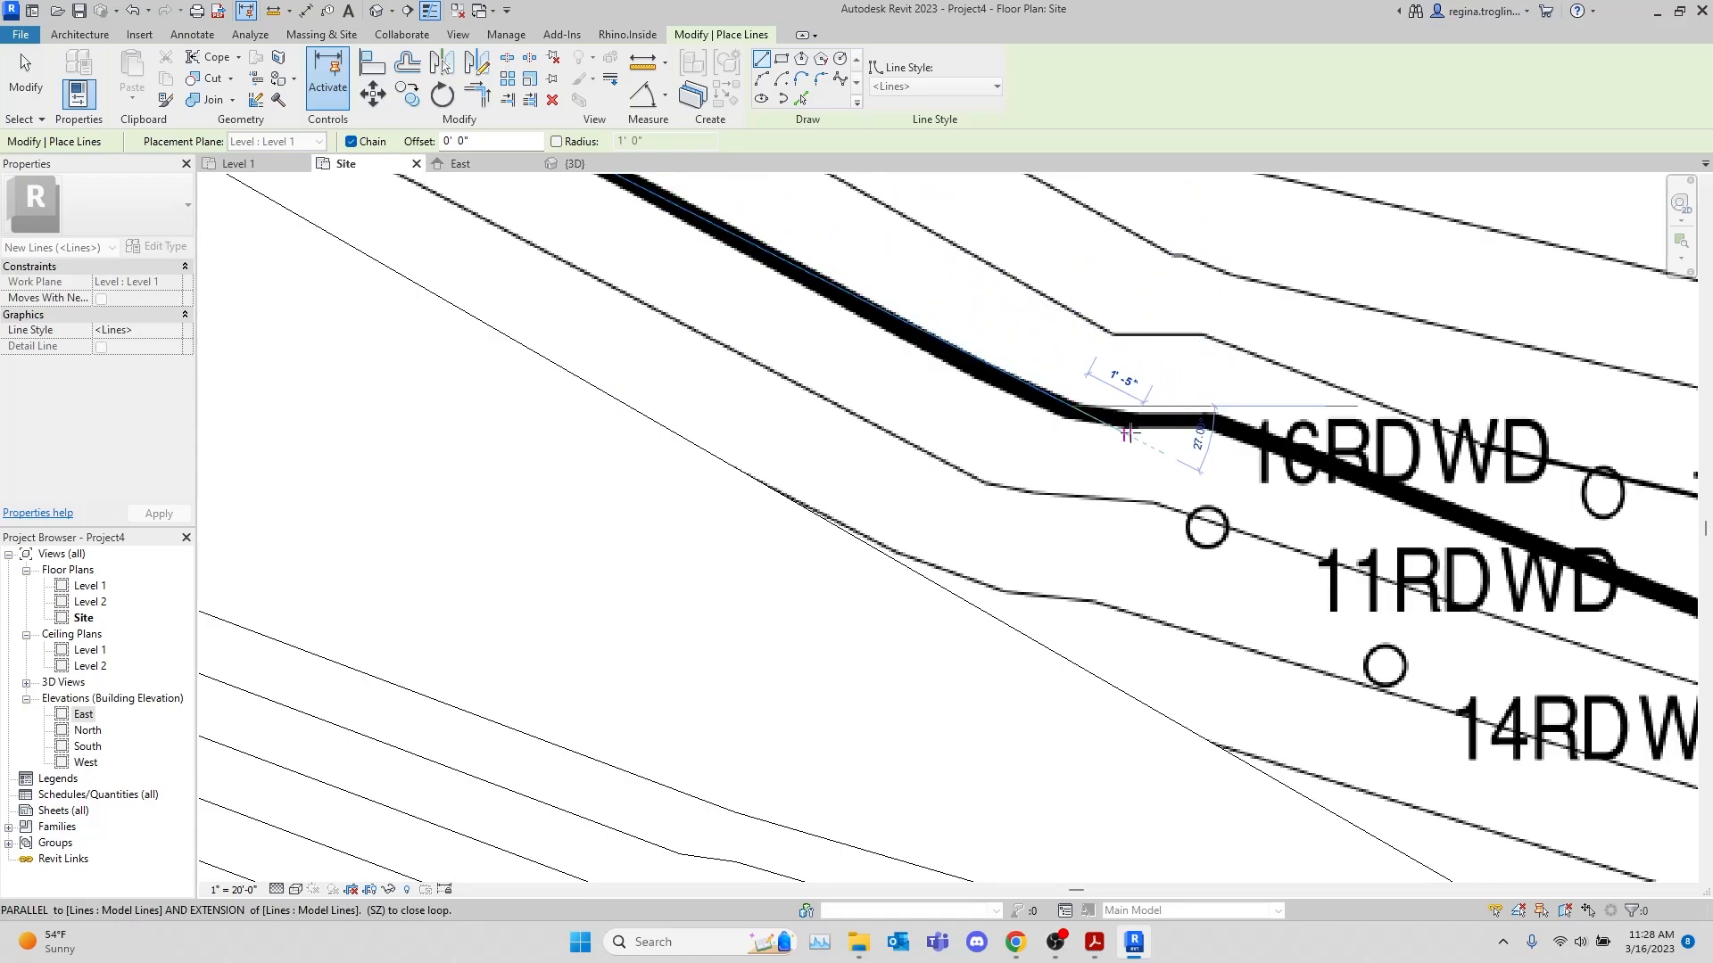
click(1206, 417)
middle_drag(1213, 420, 352, 249)
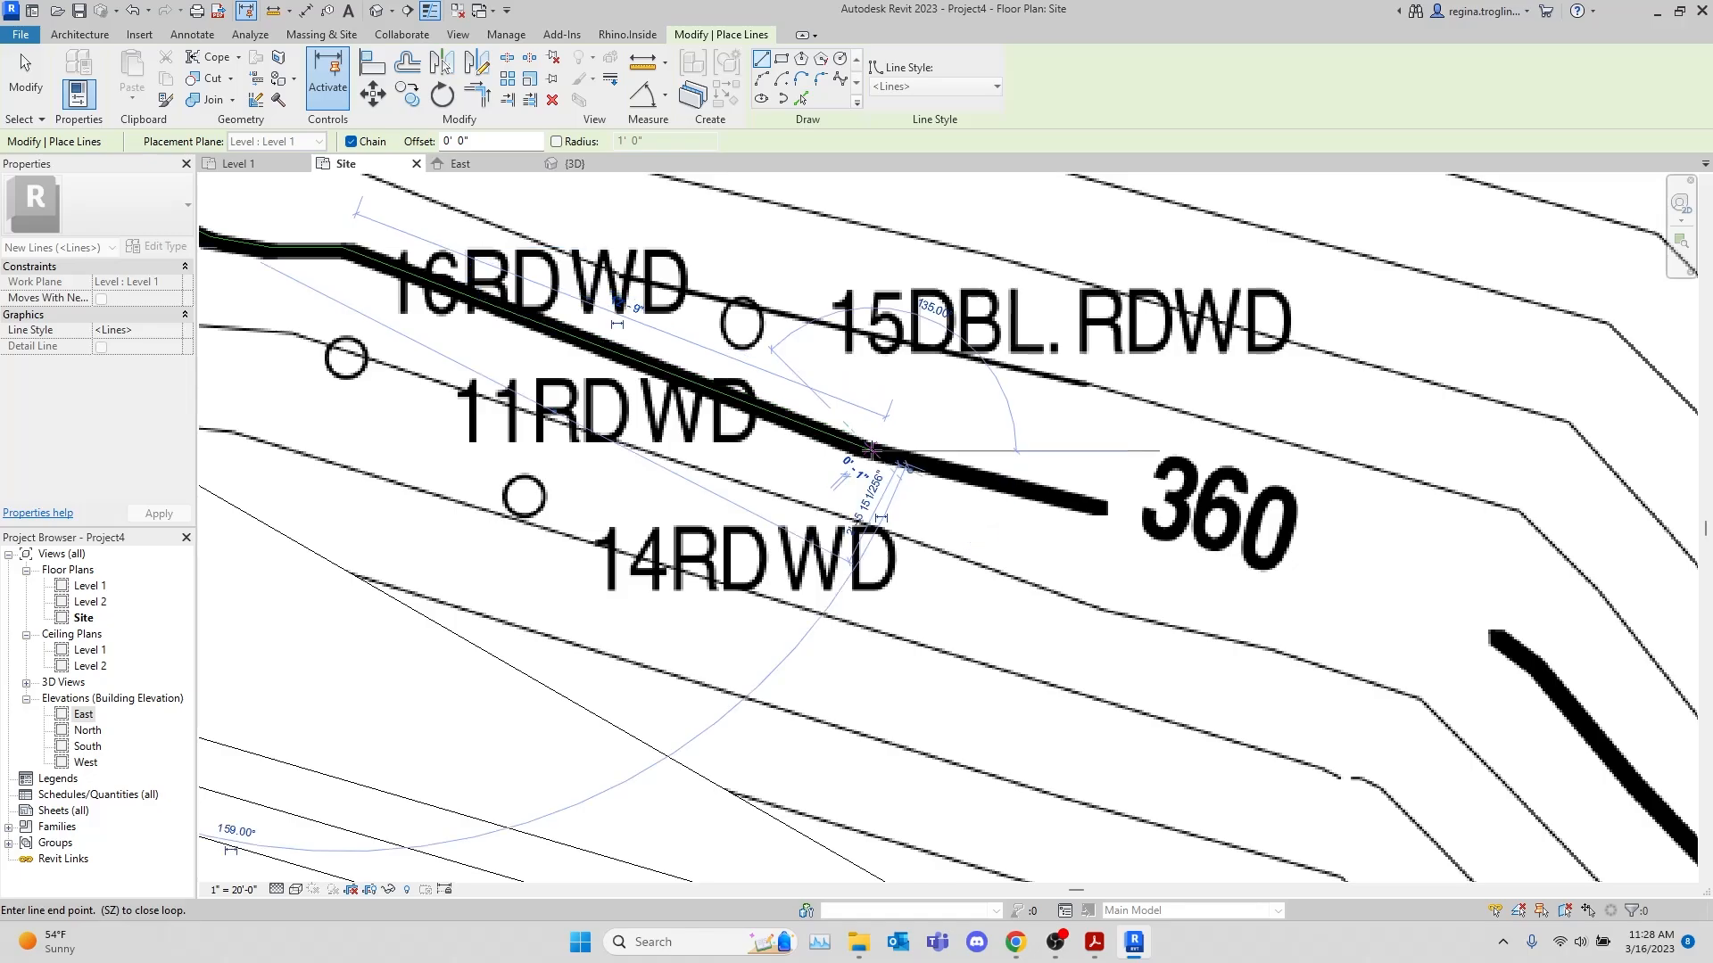
Carry the model lines across the gap at the 360 label and down the contour to the 38.97 property line, ending the chain there
click(1503, 634)
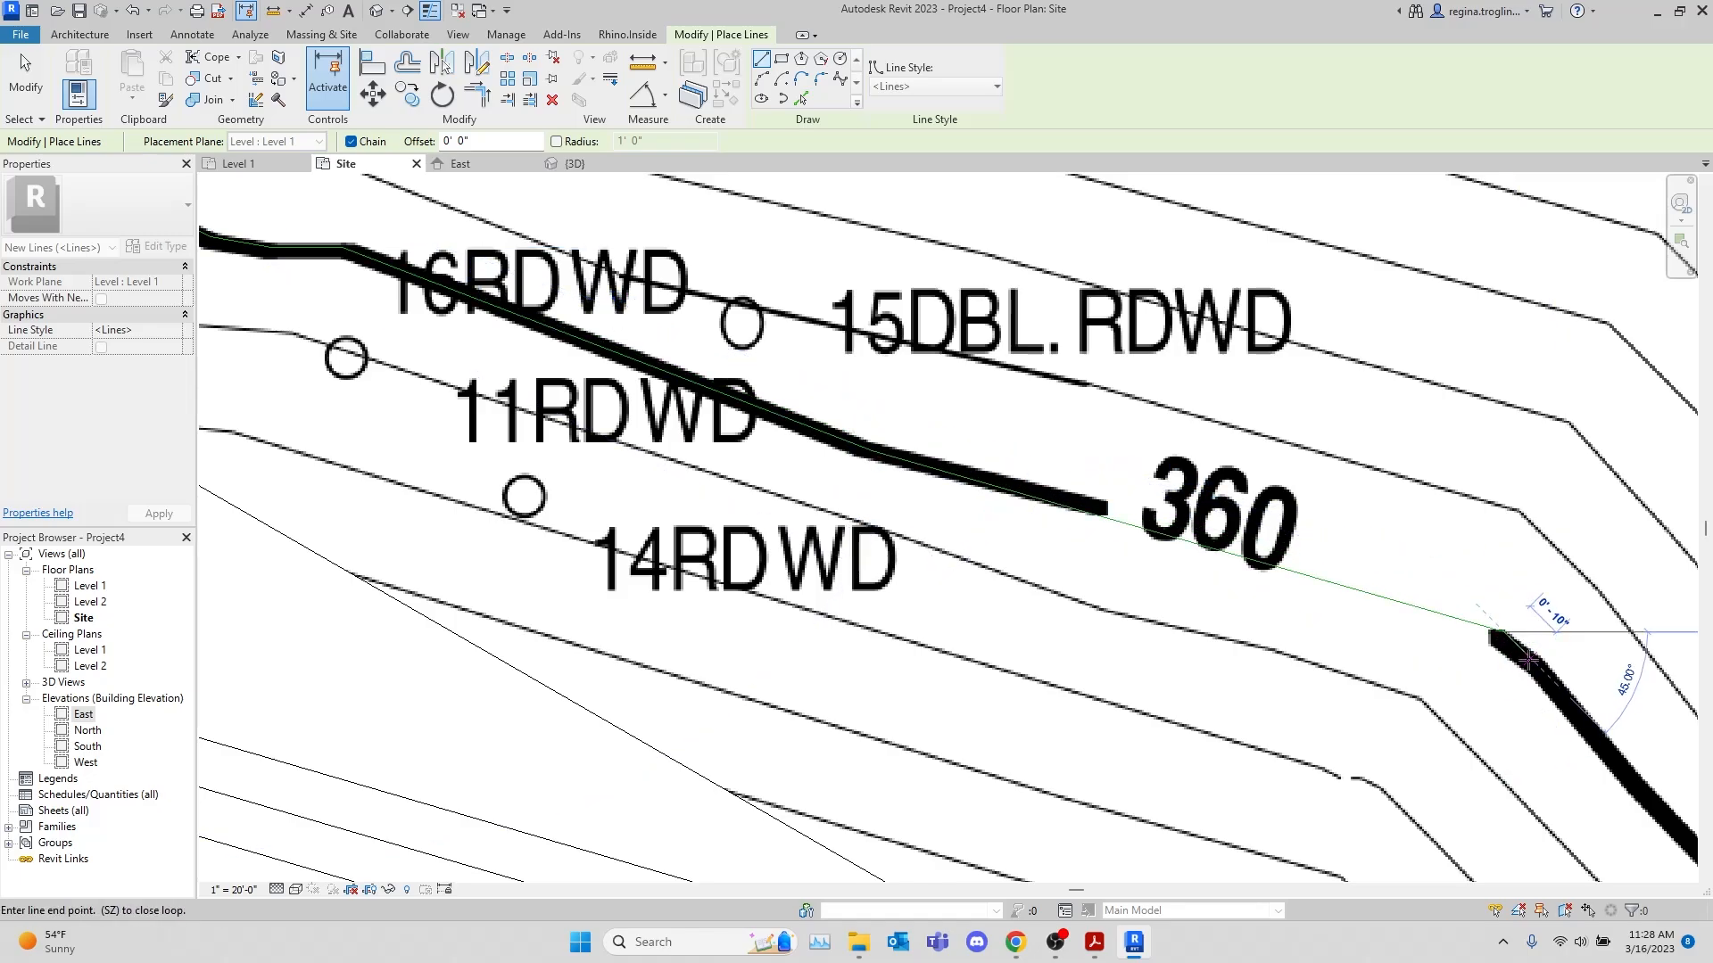
middle_drag(1508, 644, 692, 219)
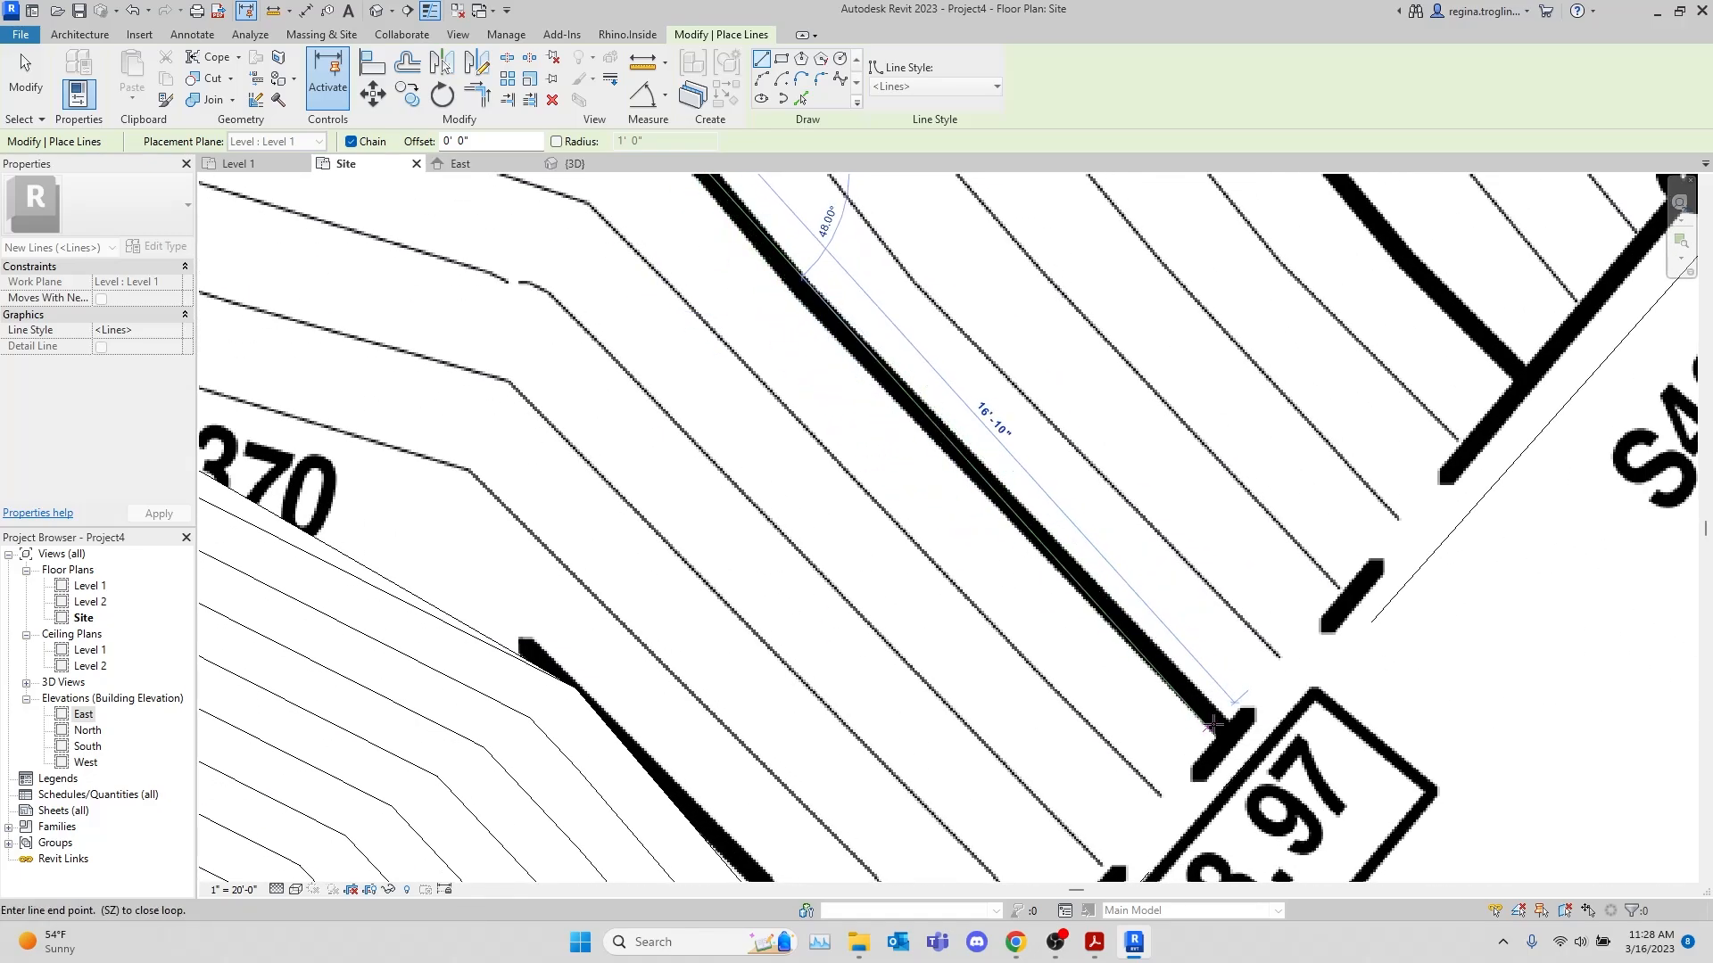
click(1249, 755)
key(Escape)
key(Escape)
scroll(1340, 596, down, 6)
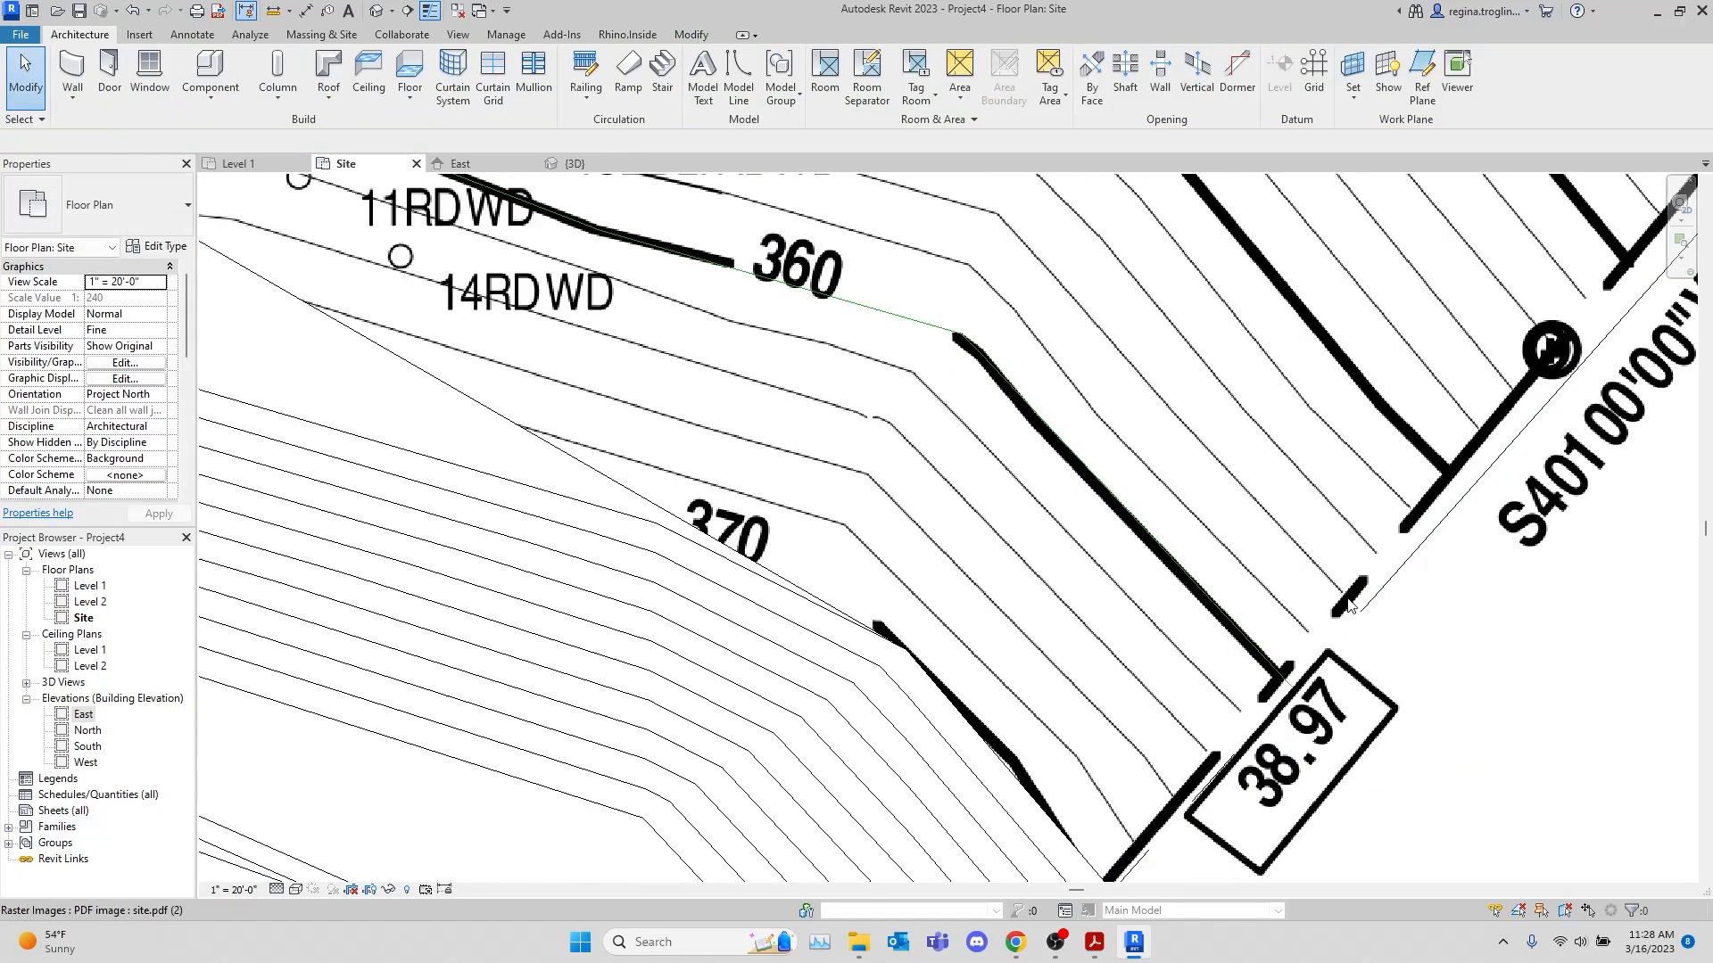
scroll(1336, 594, up, 3)
scroll(943, 435, down, 4)
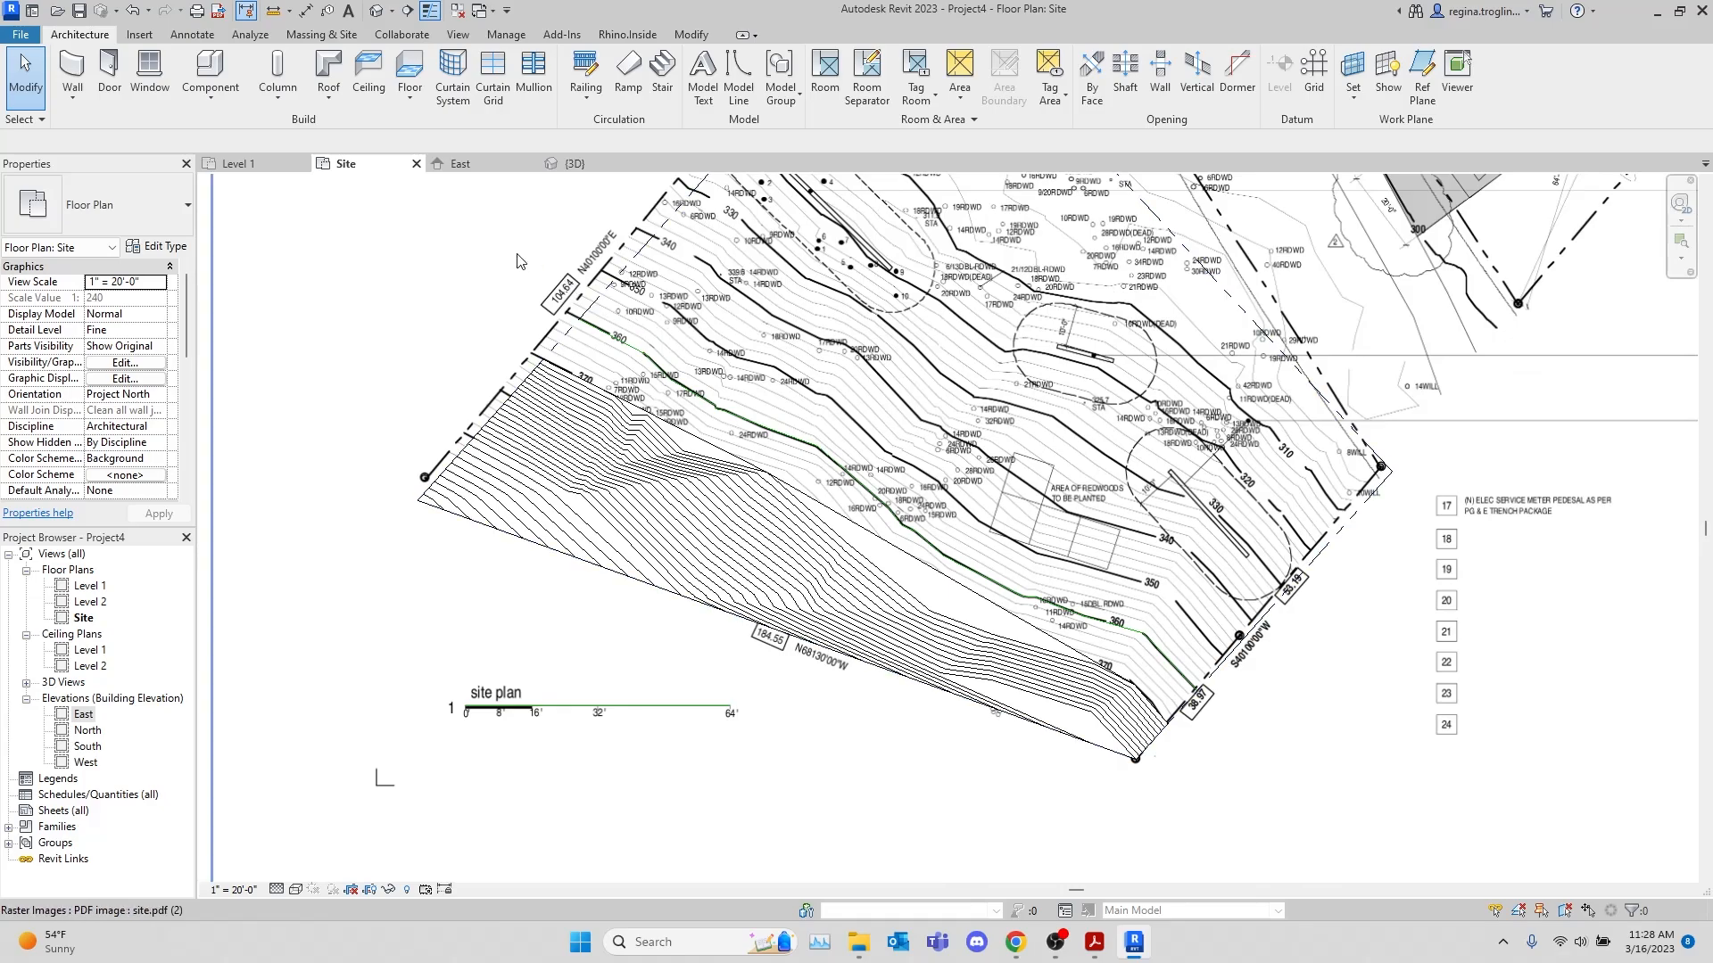
click(518, 261)
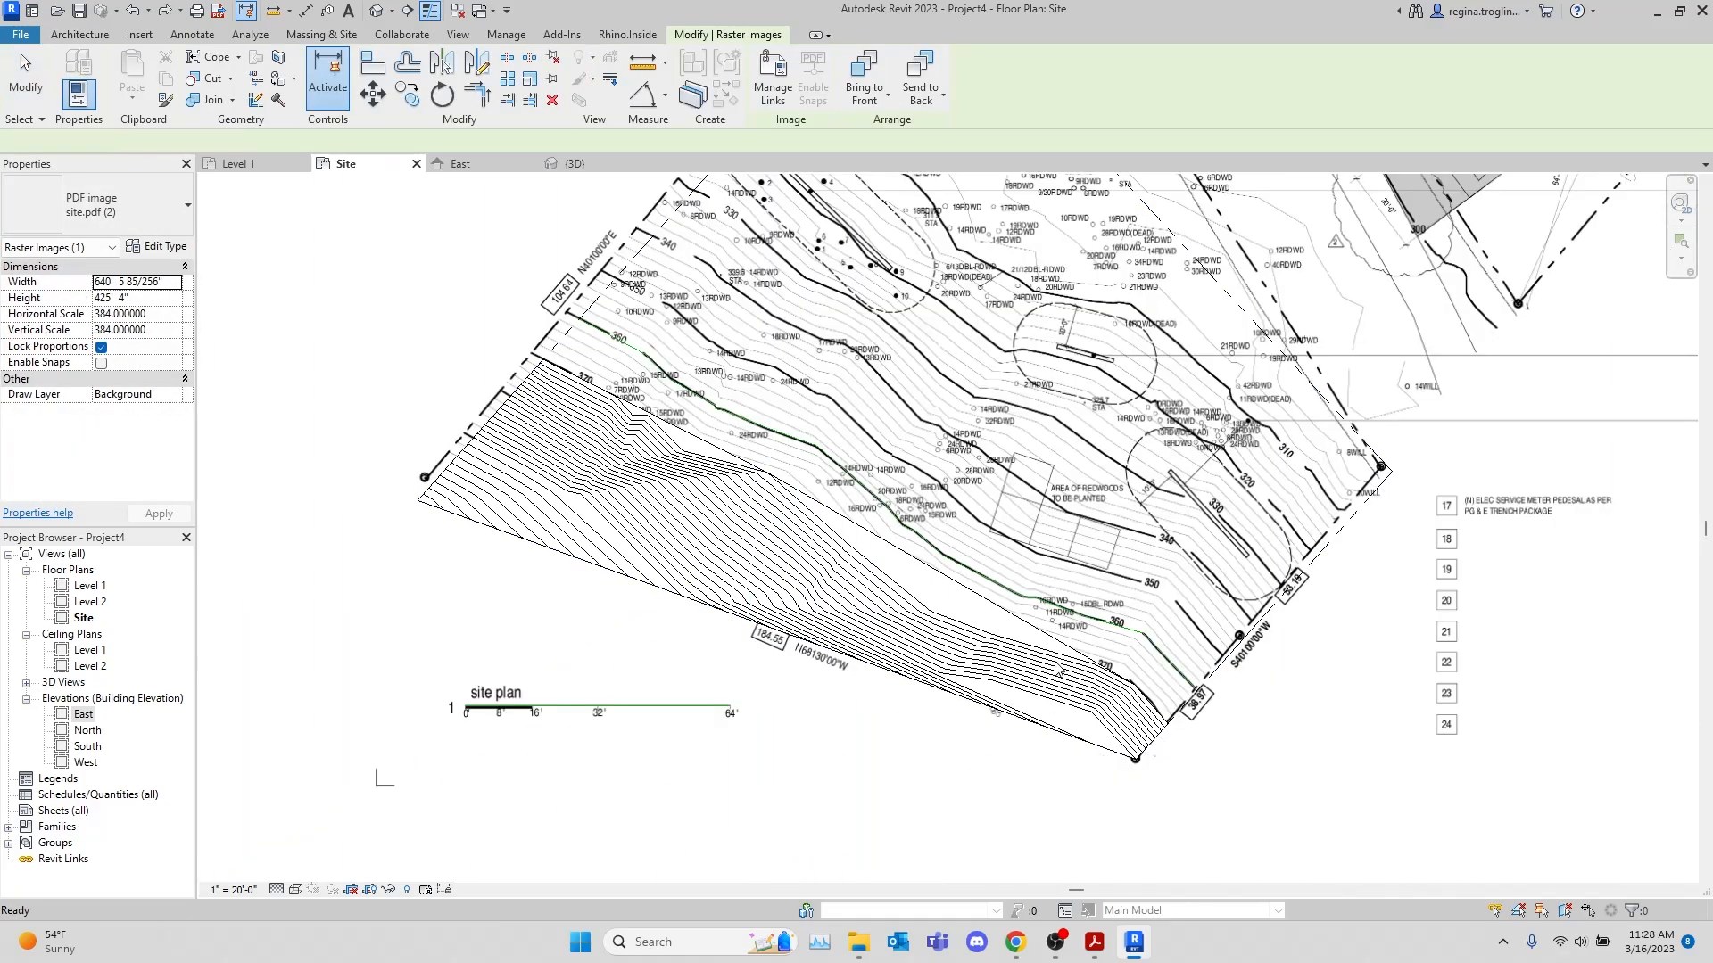
Delete the imported site.pdf underlay image from the Site floor plan, leaving the toposurface, property lines and model lines in place
scroll(1247, 741, down, 4)
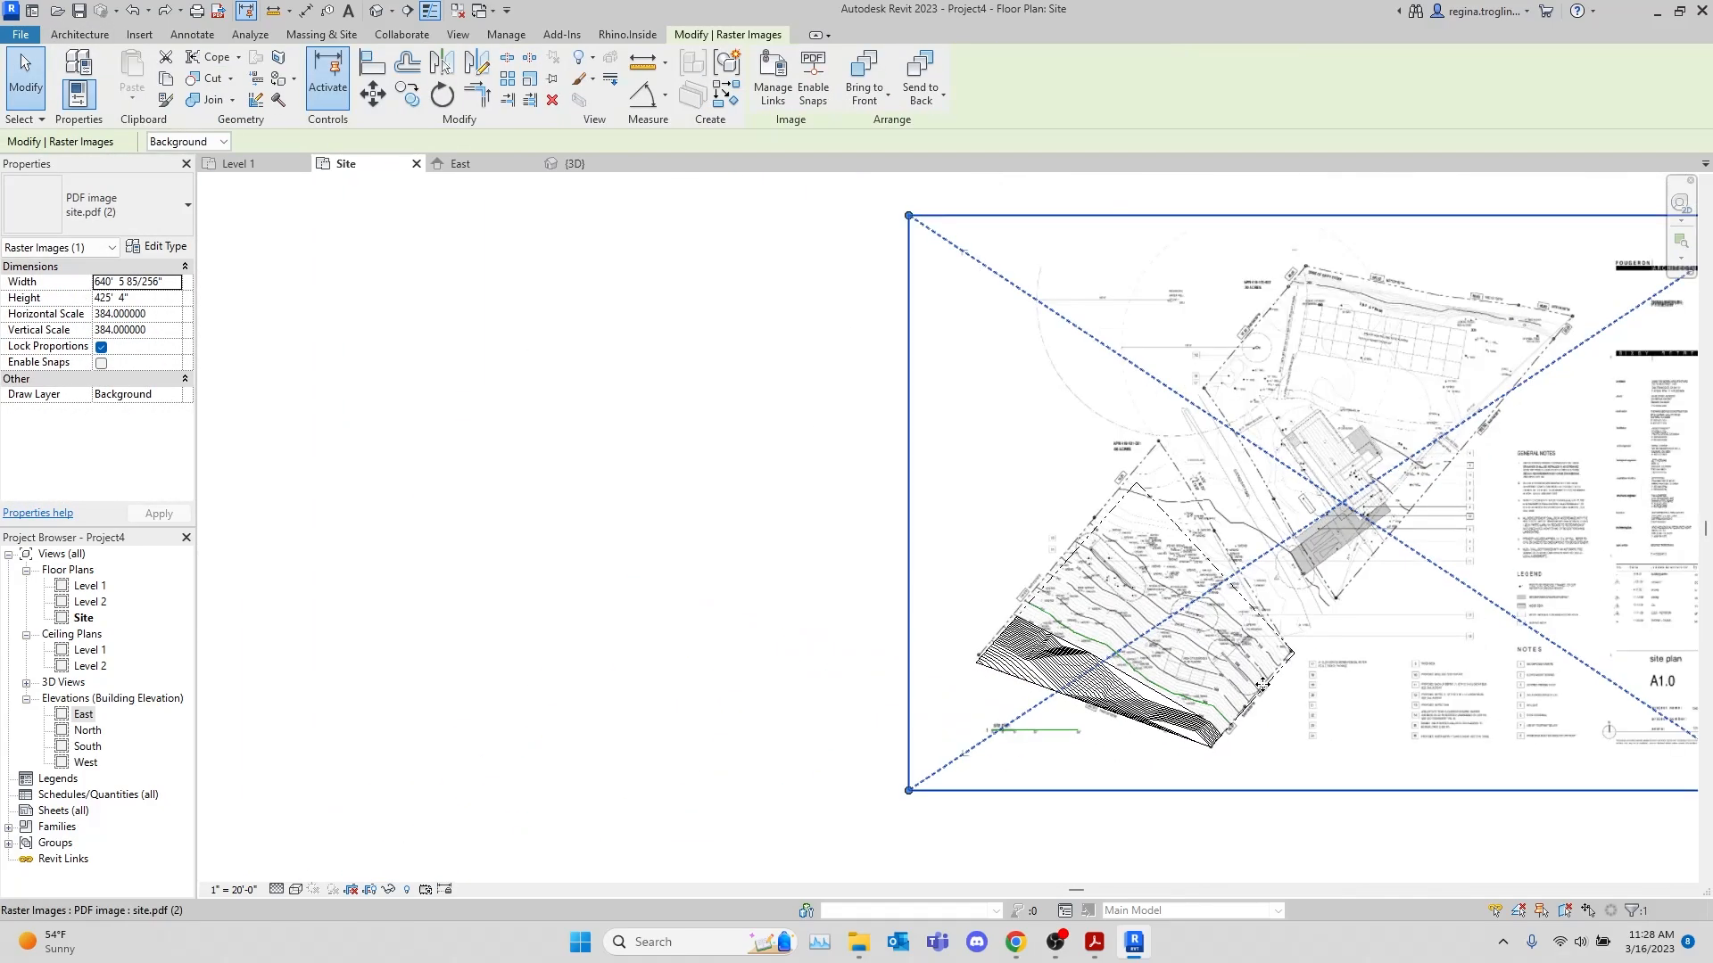
key(Delete)
scroll(1189, 642, up, 3)
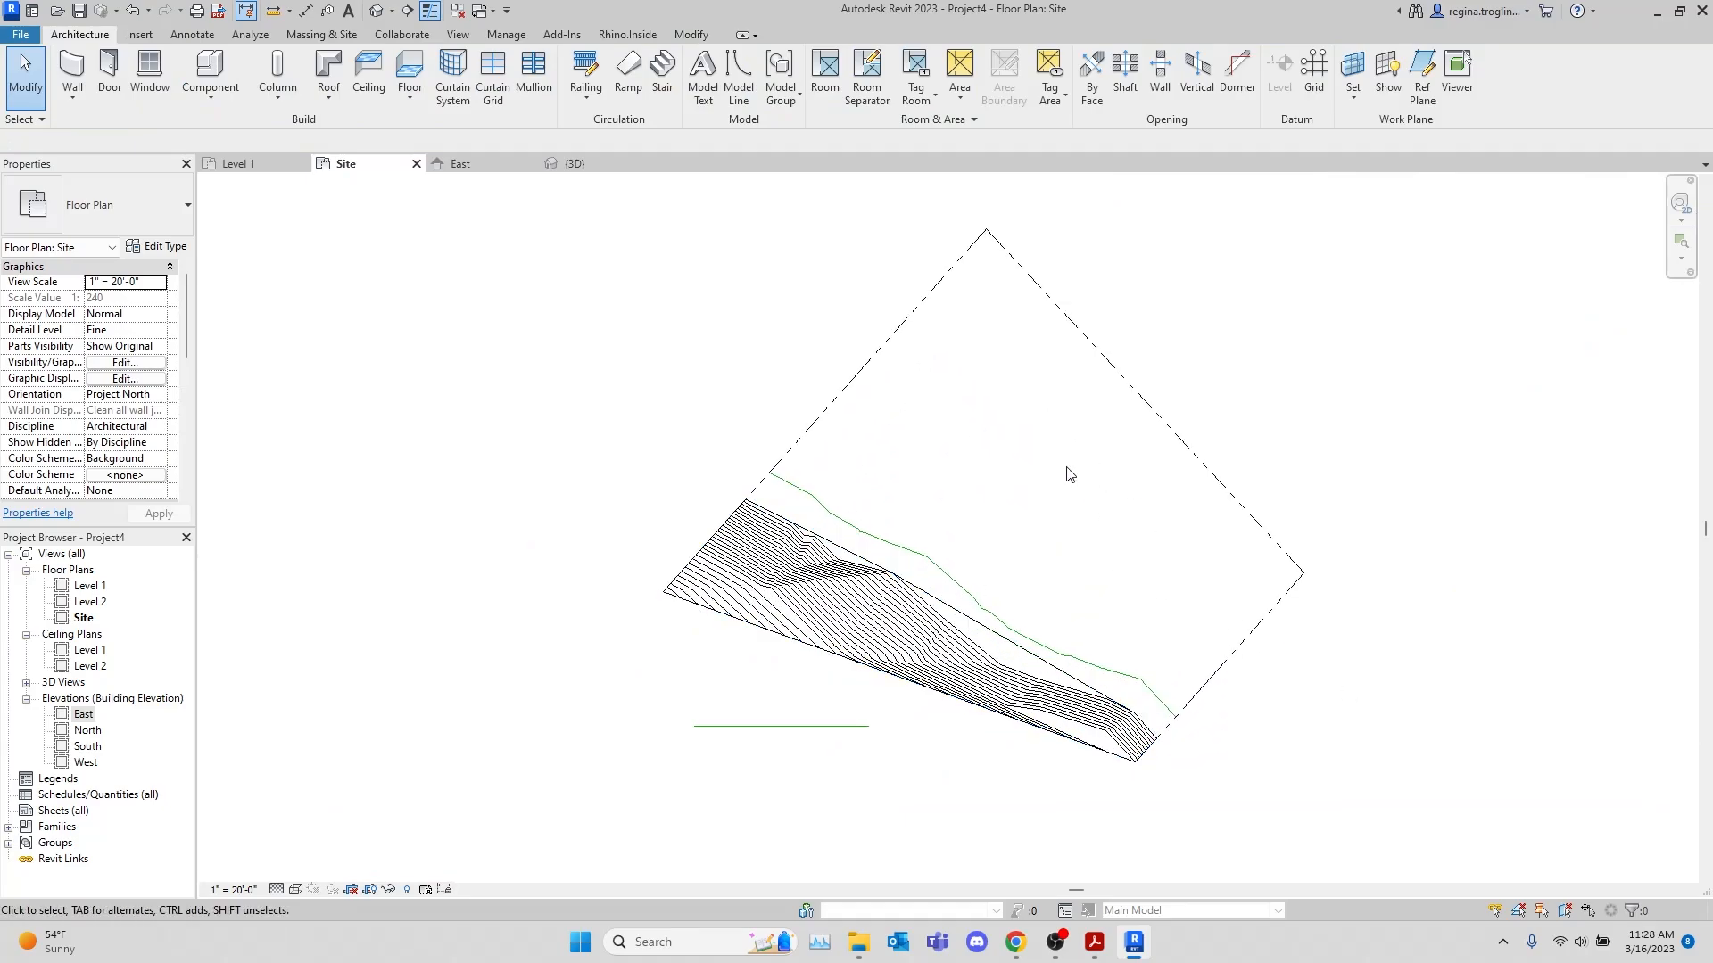
scroll(977, 448, up, 2)
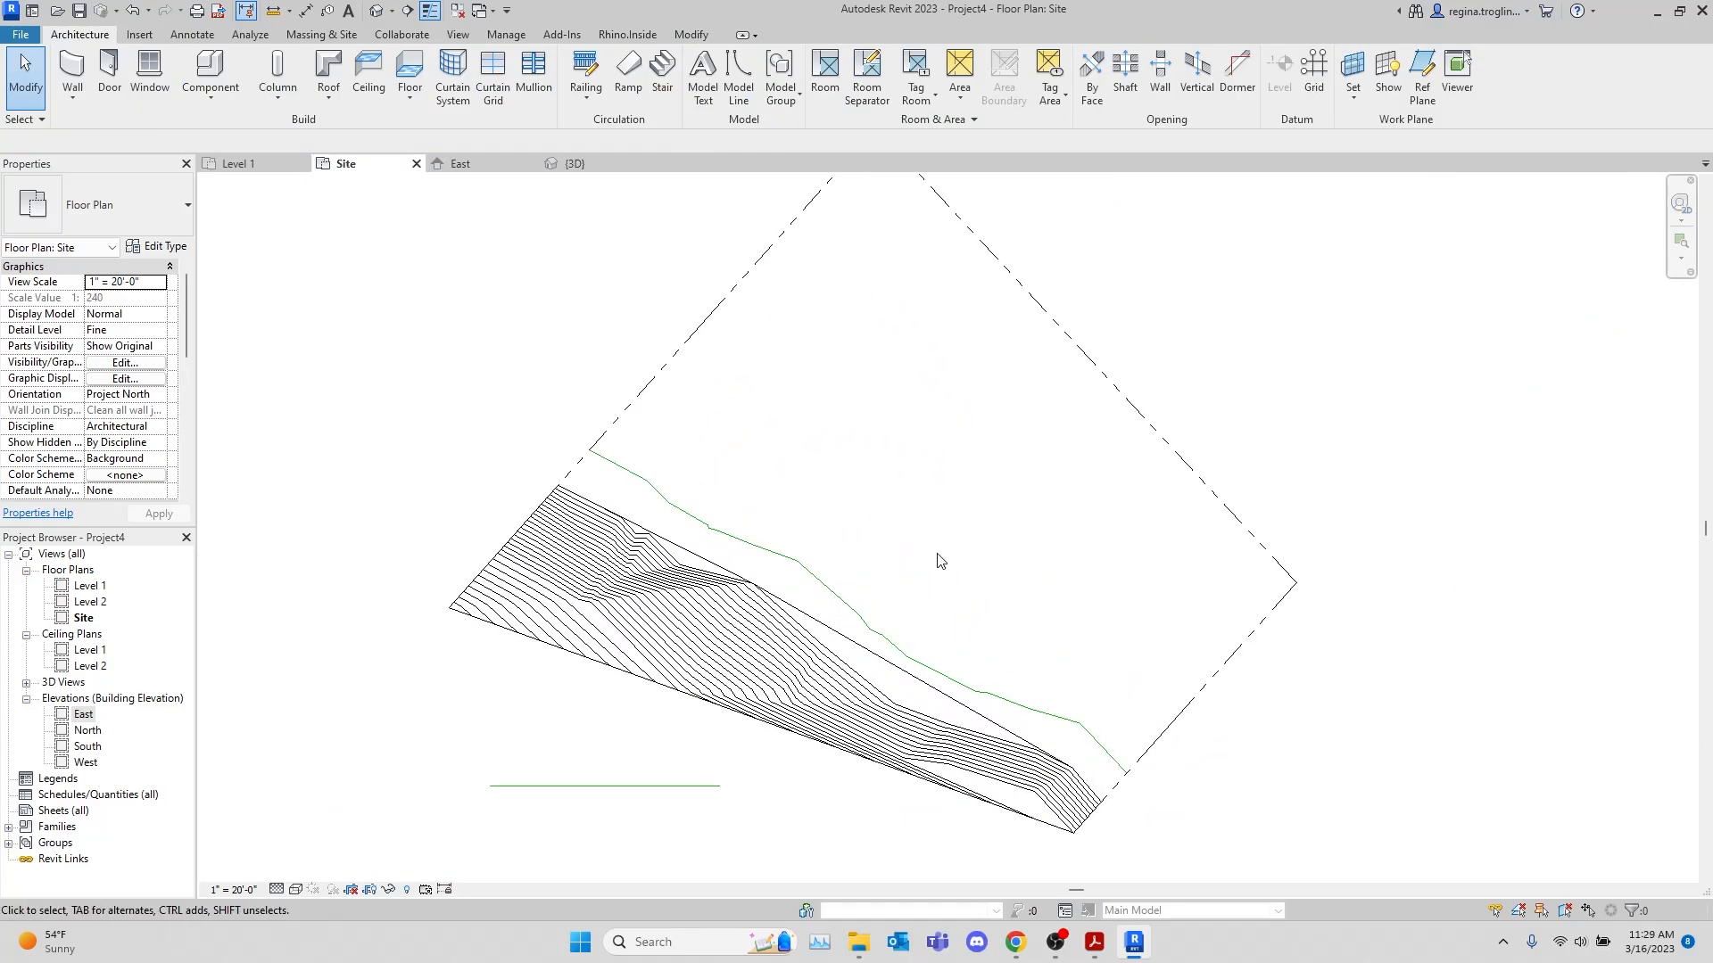
scroll(941, 567, down, 2)
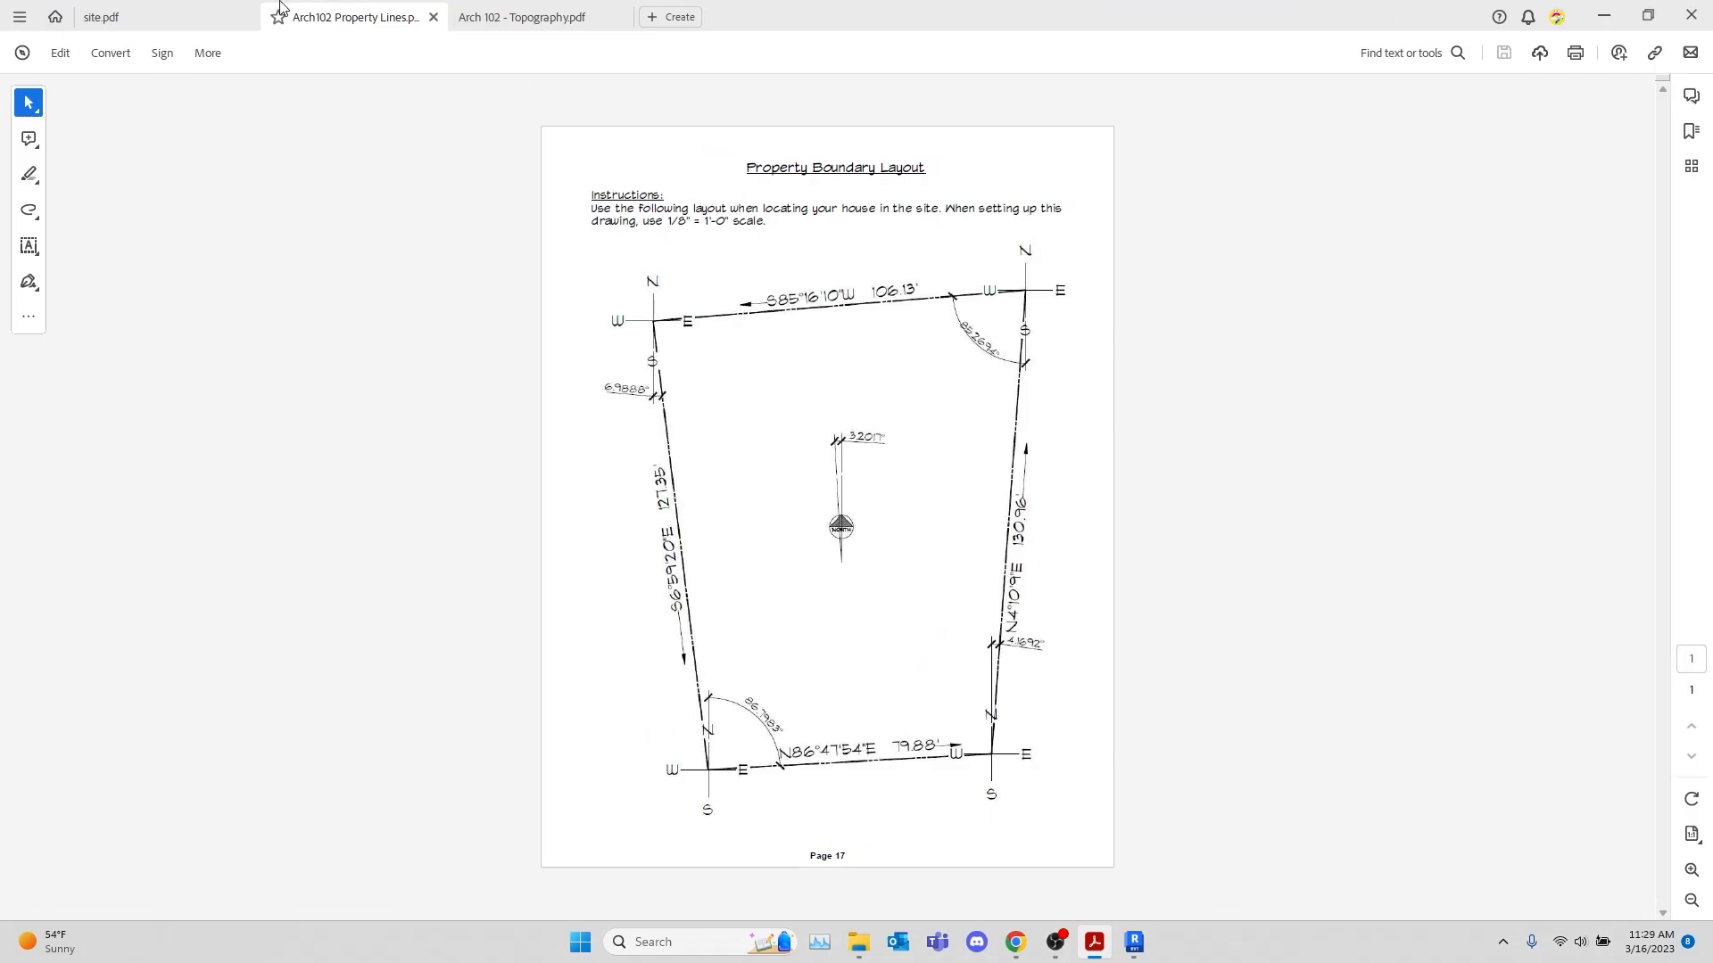
Switch to Adobe Acrobat and review site.pdf, the Arch102 Property Lines boundary layout and the contours in Arch 102 - Topography.pdf
click(161, 16)
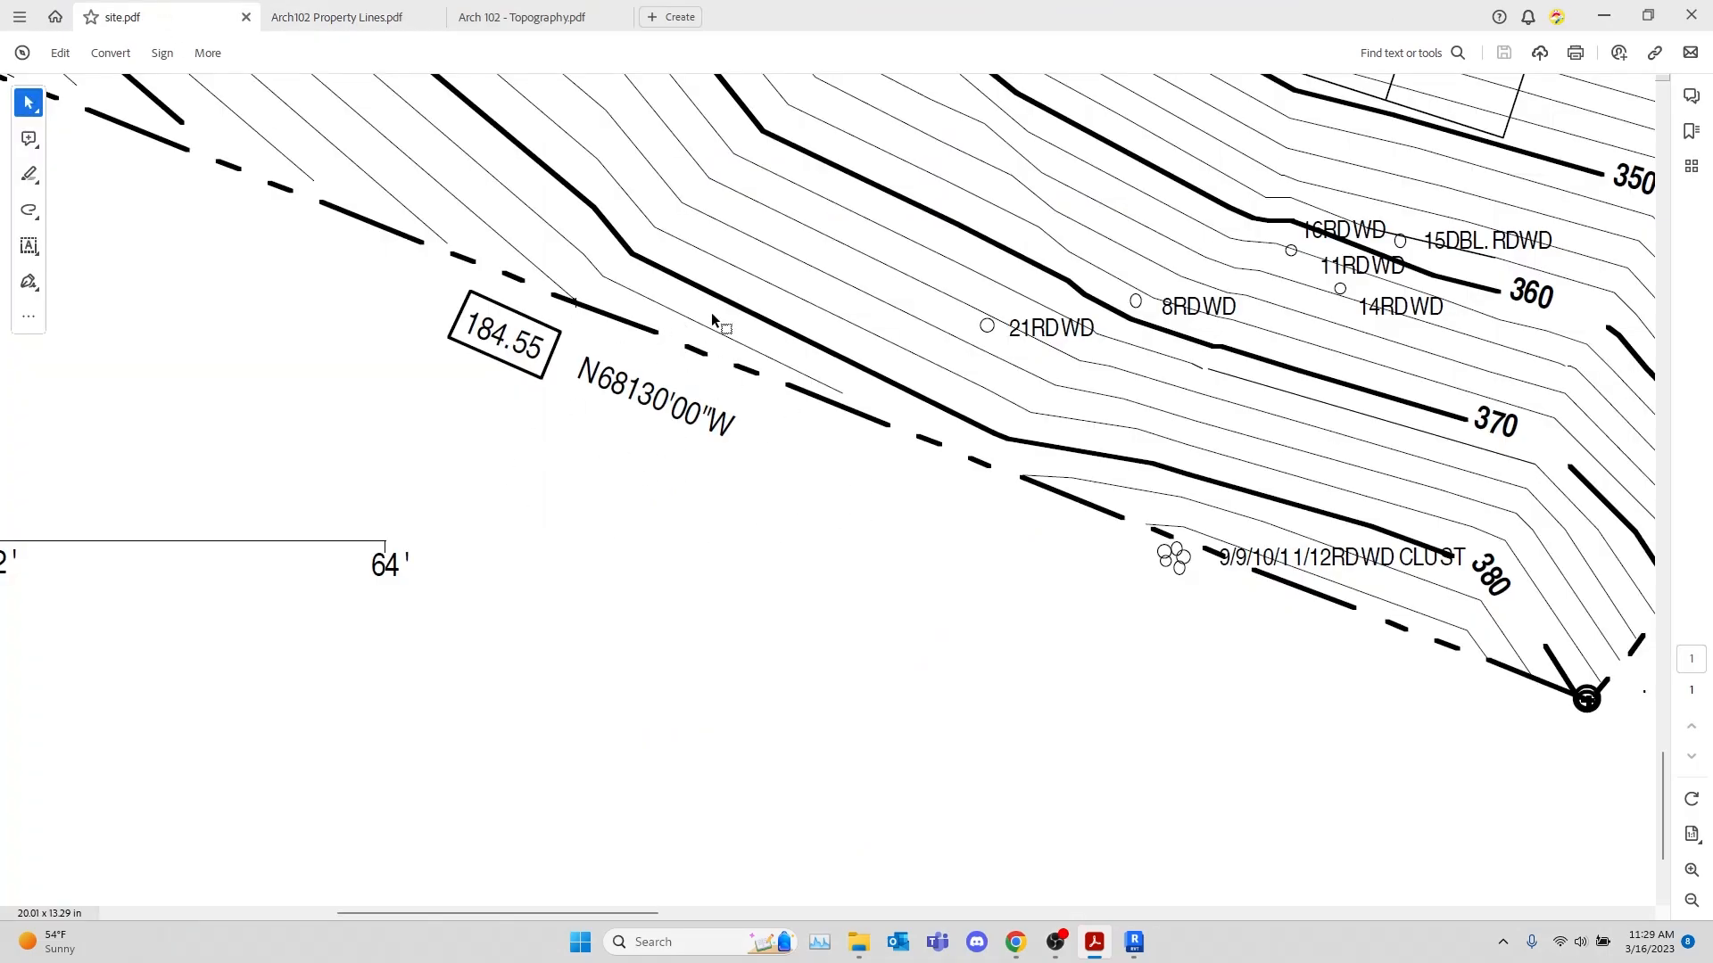
click(389, 19)
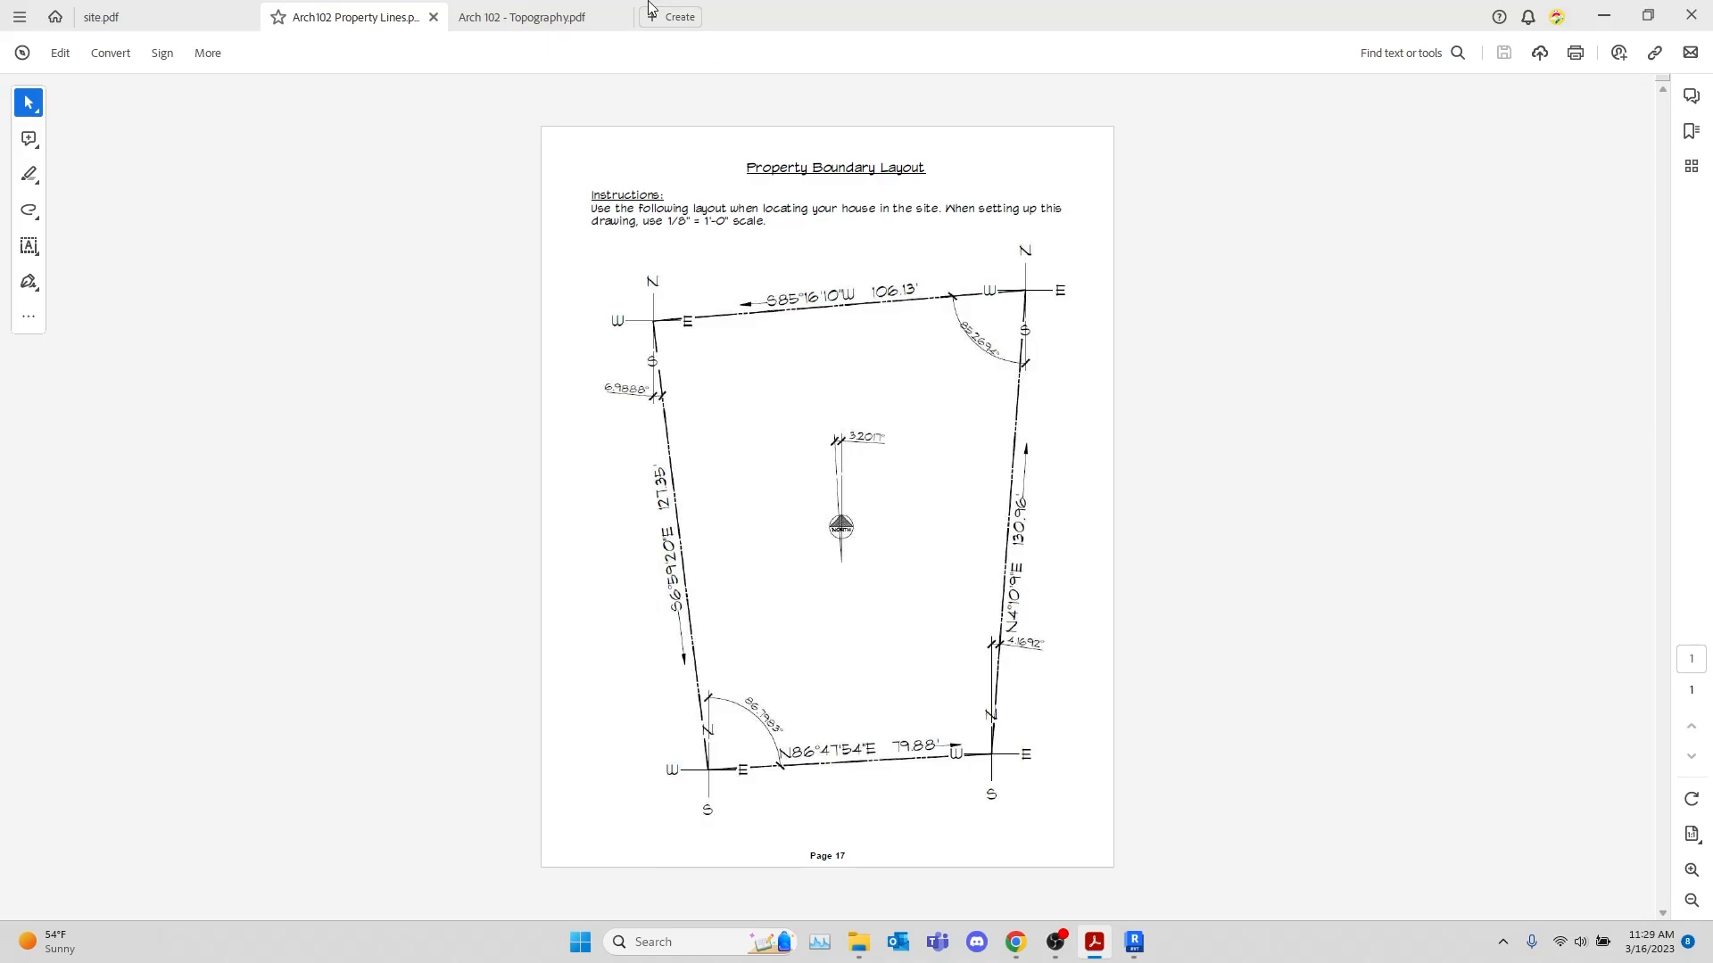
click(489, 9)
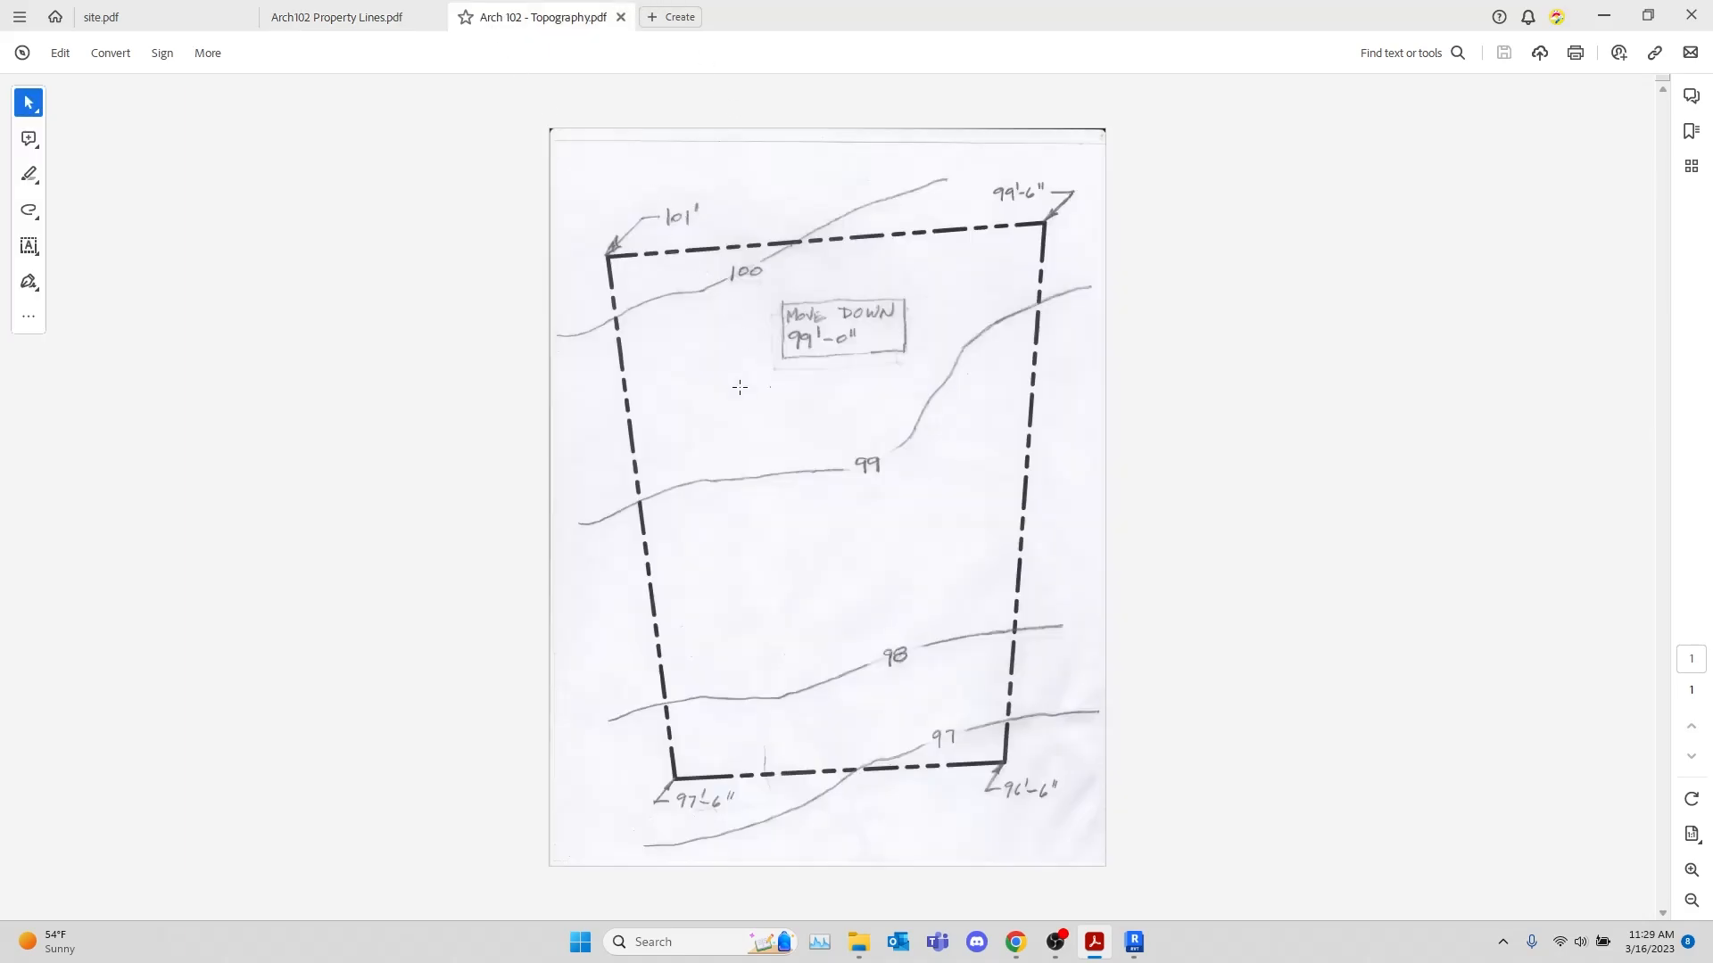